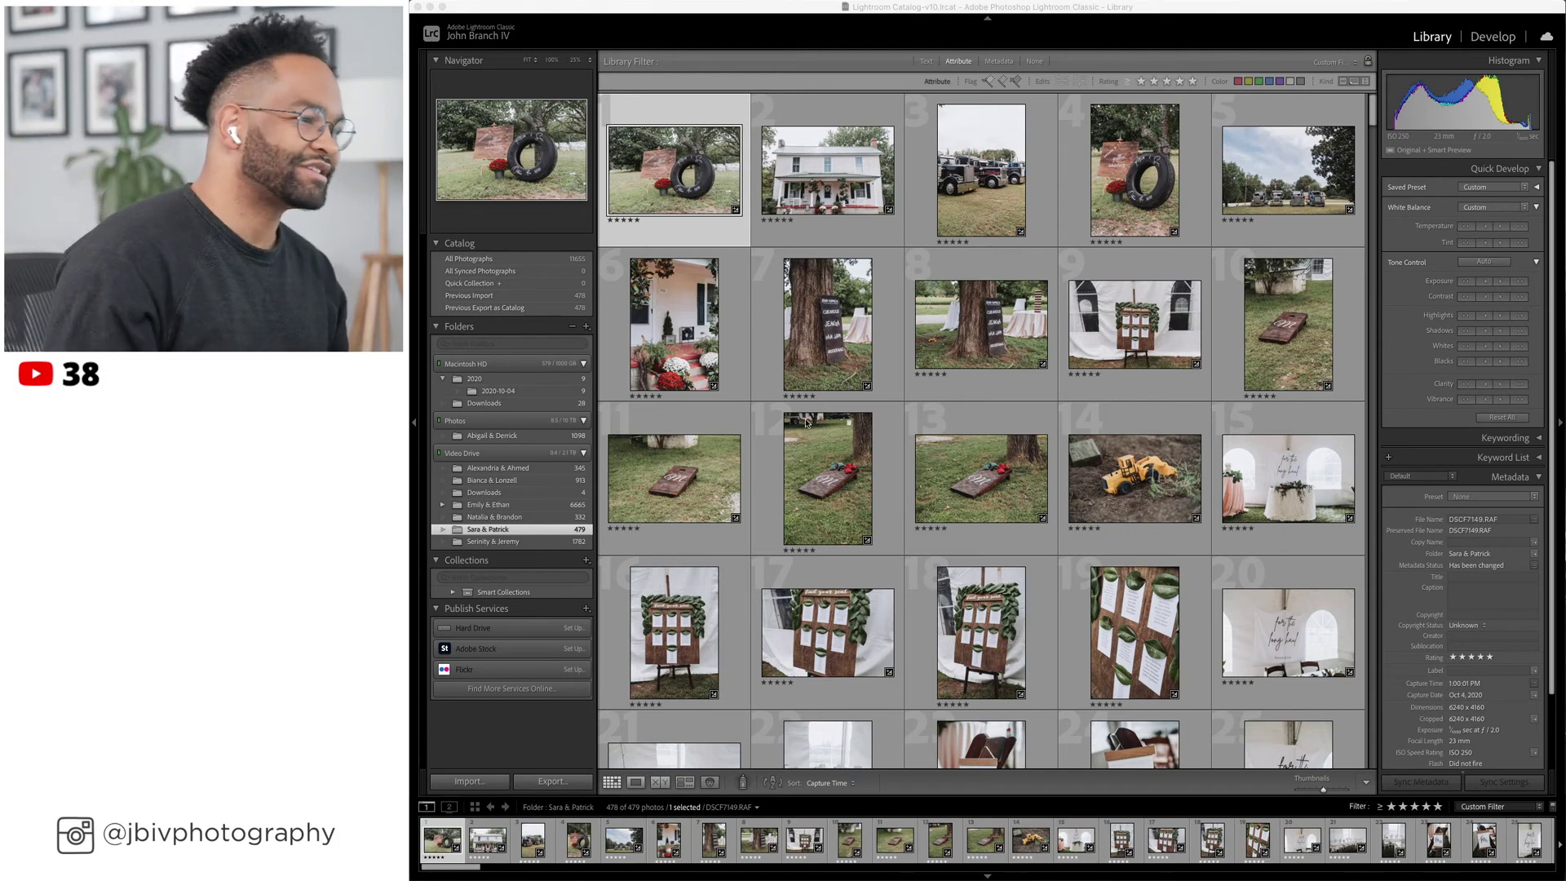
Find the wide ceremony photo of the white house, number 64, in the photo grid and select it.
{"action": "scroll", "coordinate": [977, 417], "scroll_direction": "down", "scroll_amount": 10}
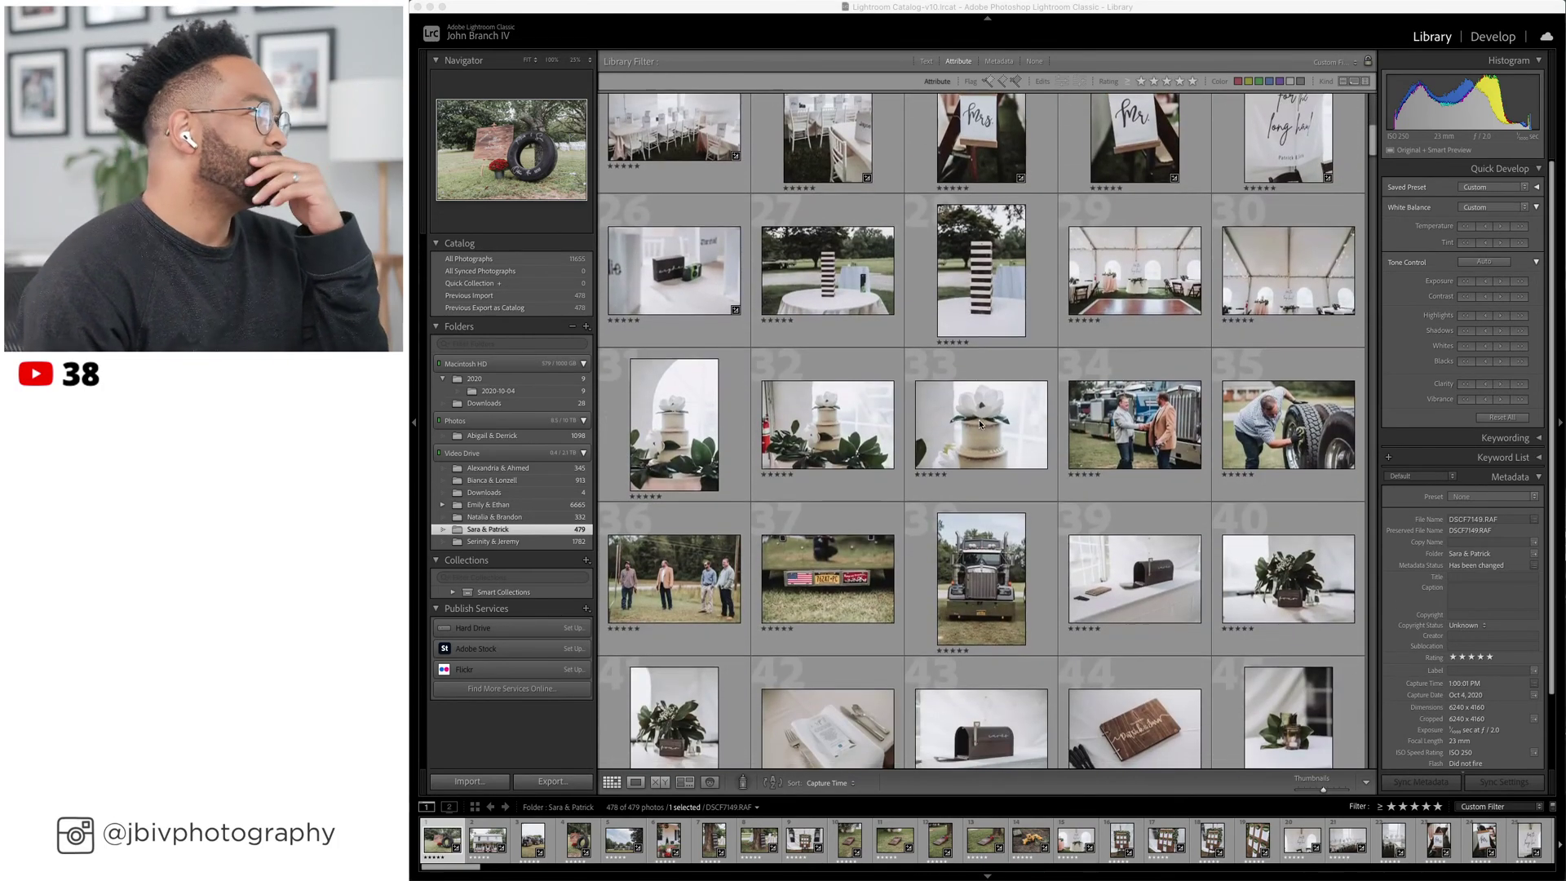
{"action": "scroll", "coordinate": [979, 424], "scroll_direction": "down", "scroll_amount": 3}
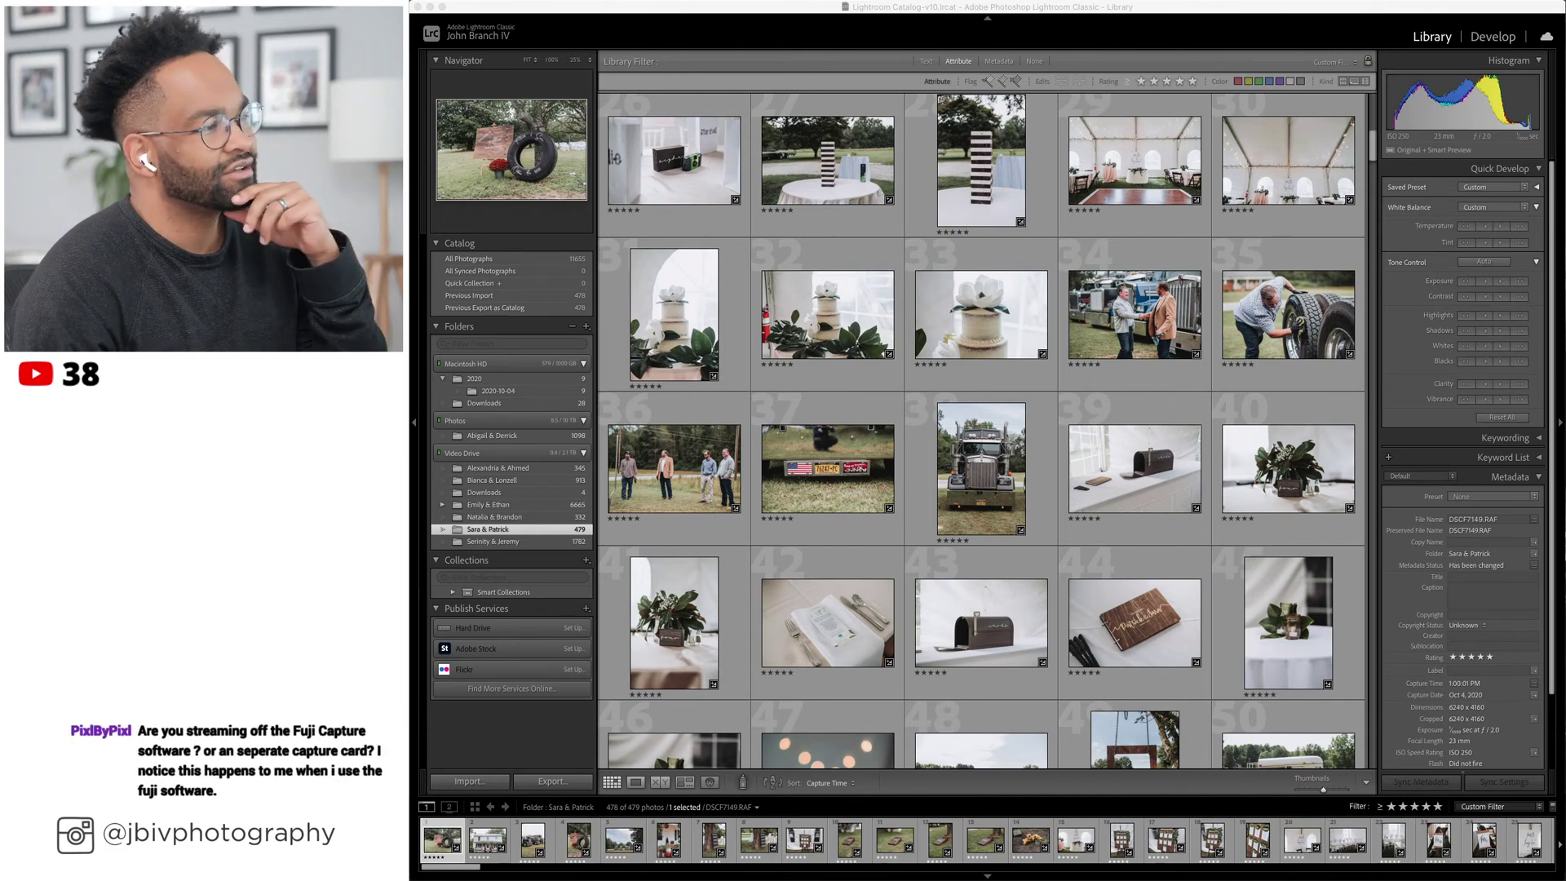
{"action": "scroll", "coordinate": [1018, 437], "scroll_direction": "down", "scroll_amount": 5}
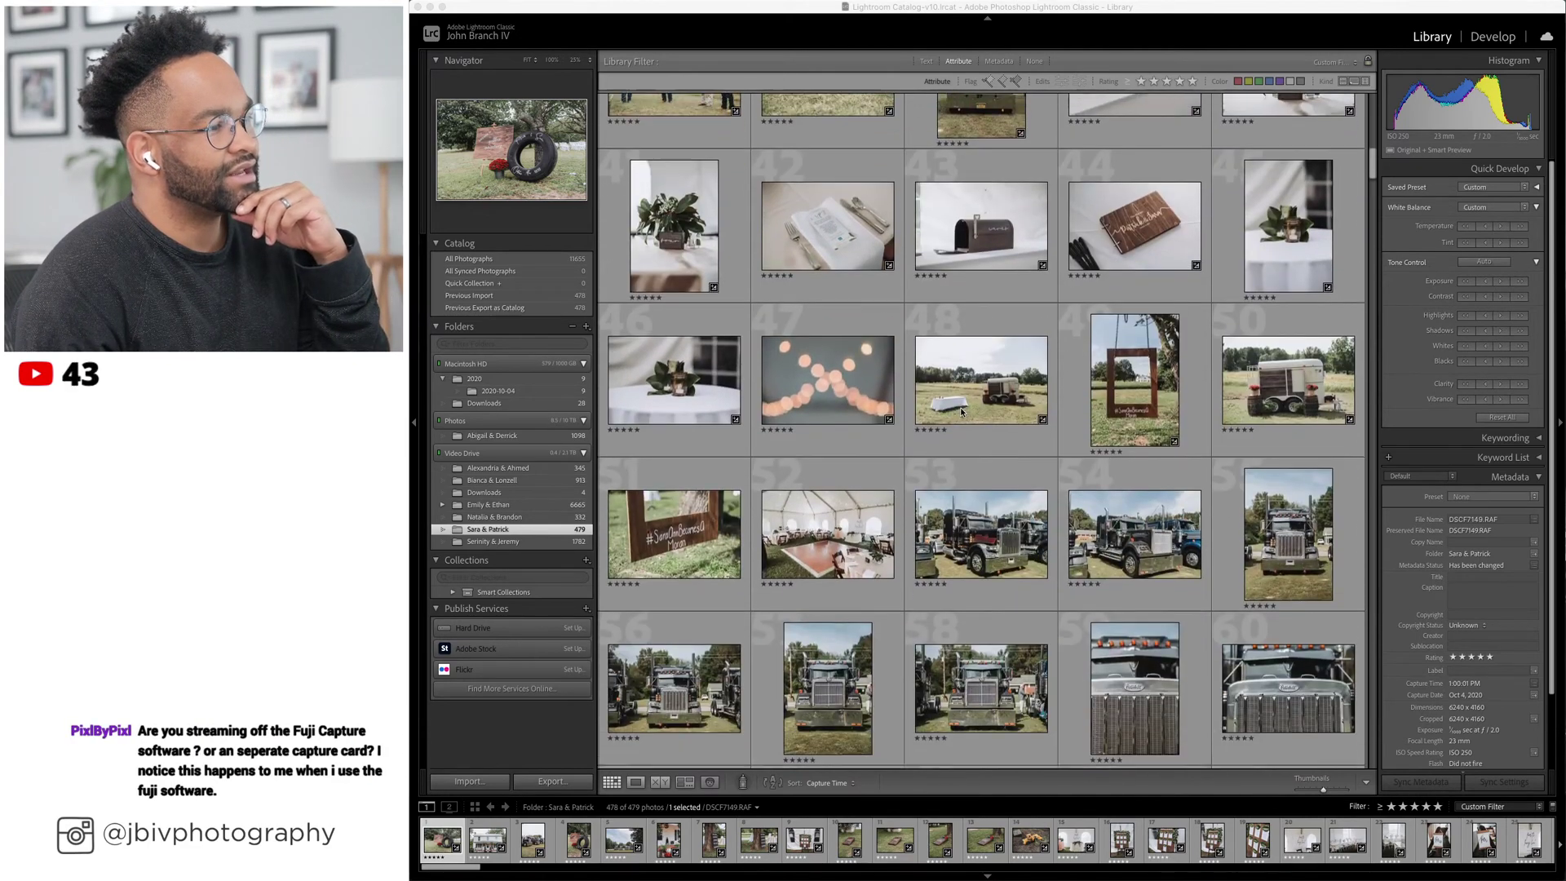
{"action": "scroll", "coordinate": [949, 408], "scroll_direction": "down", "scroll_amount": 5}
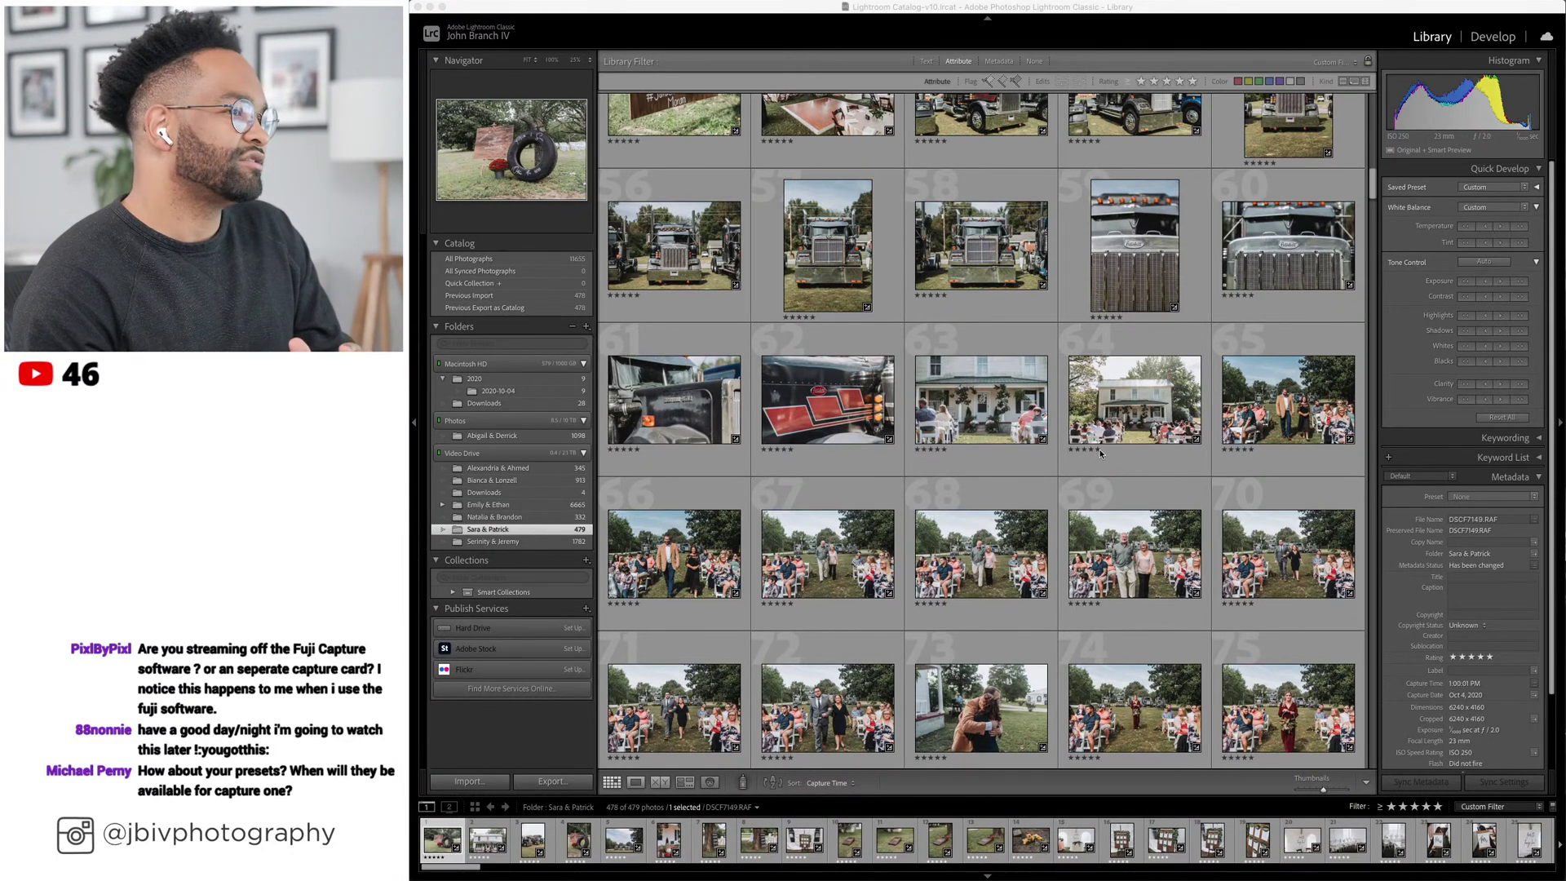
{"action": "left_click", "coordinate": [1184, 410]}
{"action": "left_click", "coordinate": [1184, 410]}
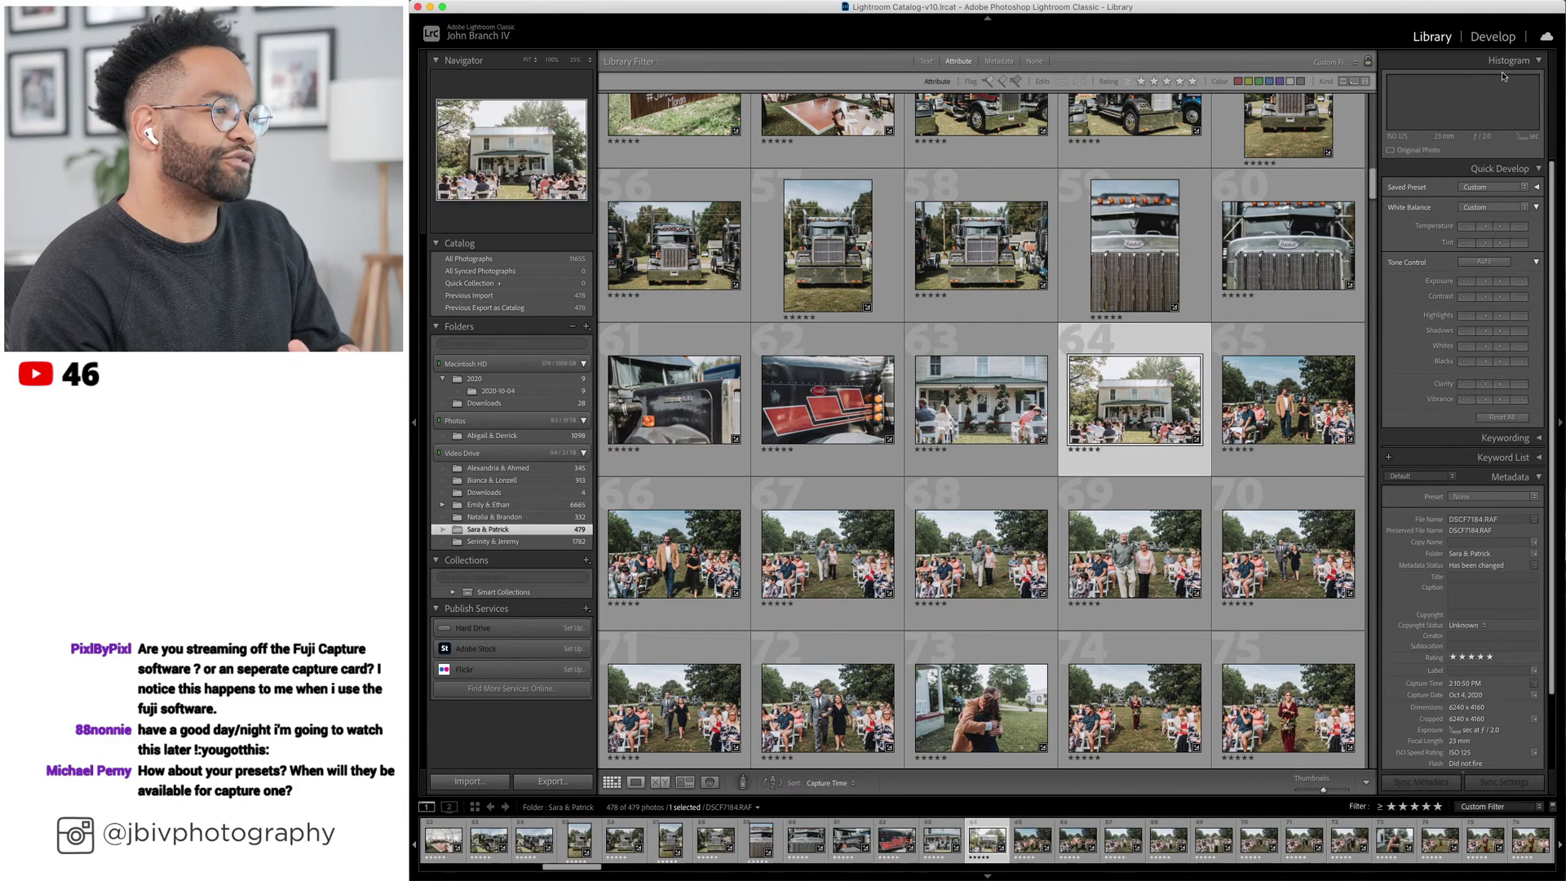
Open the selected house photo for developing and apply the Level Upright correction.
{"action": "left_click", "coordinate": [1493, 37]}
{"action": "scroll", "coordinate": [1437, 446], "scroll_direction": "down", "scroll_amount": 10}
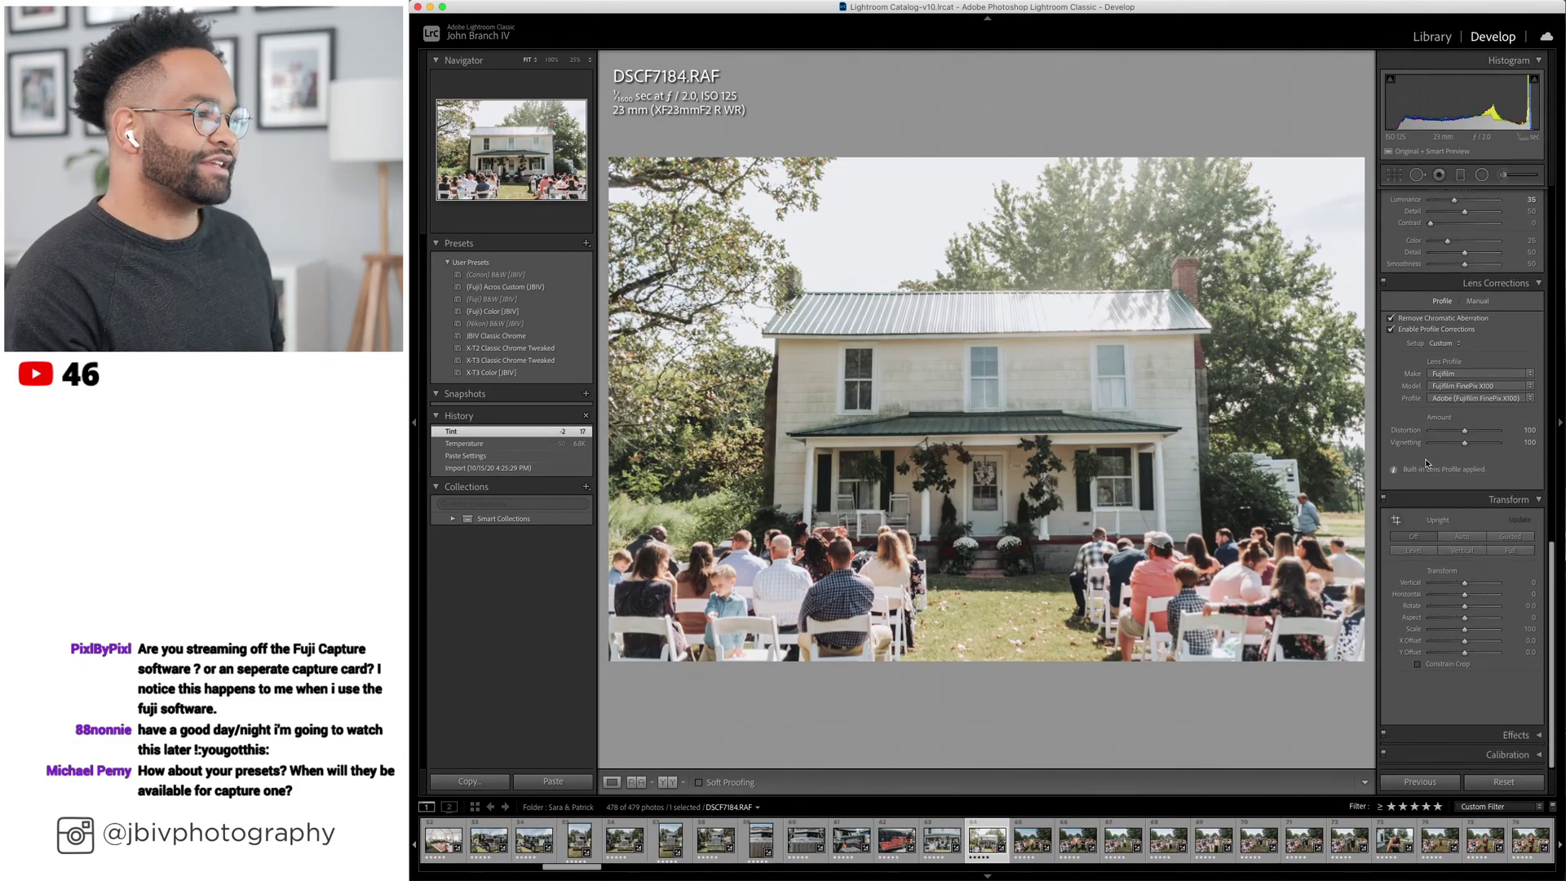
{"action": "left_click", "coordinate": [1412, 552]}
Set the house photo's temperature to 6,500 and its clarity to +14.
{"action": "scroll", "coordinate": [1460, 408], "scroll_direction": "up", "scroll_amount": 10}
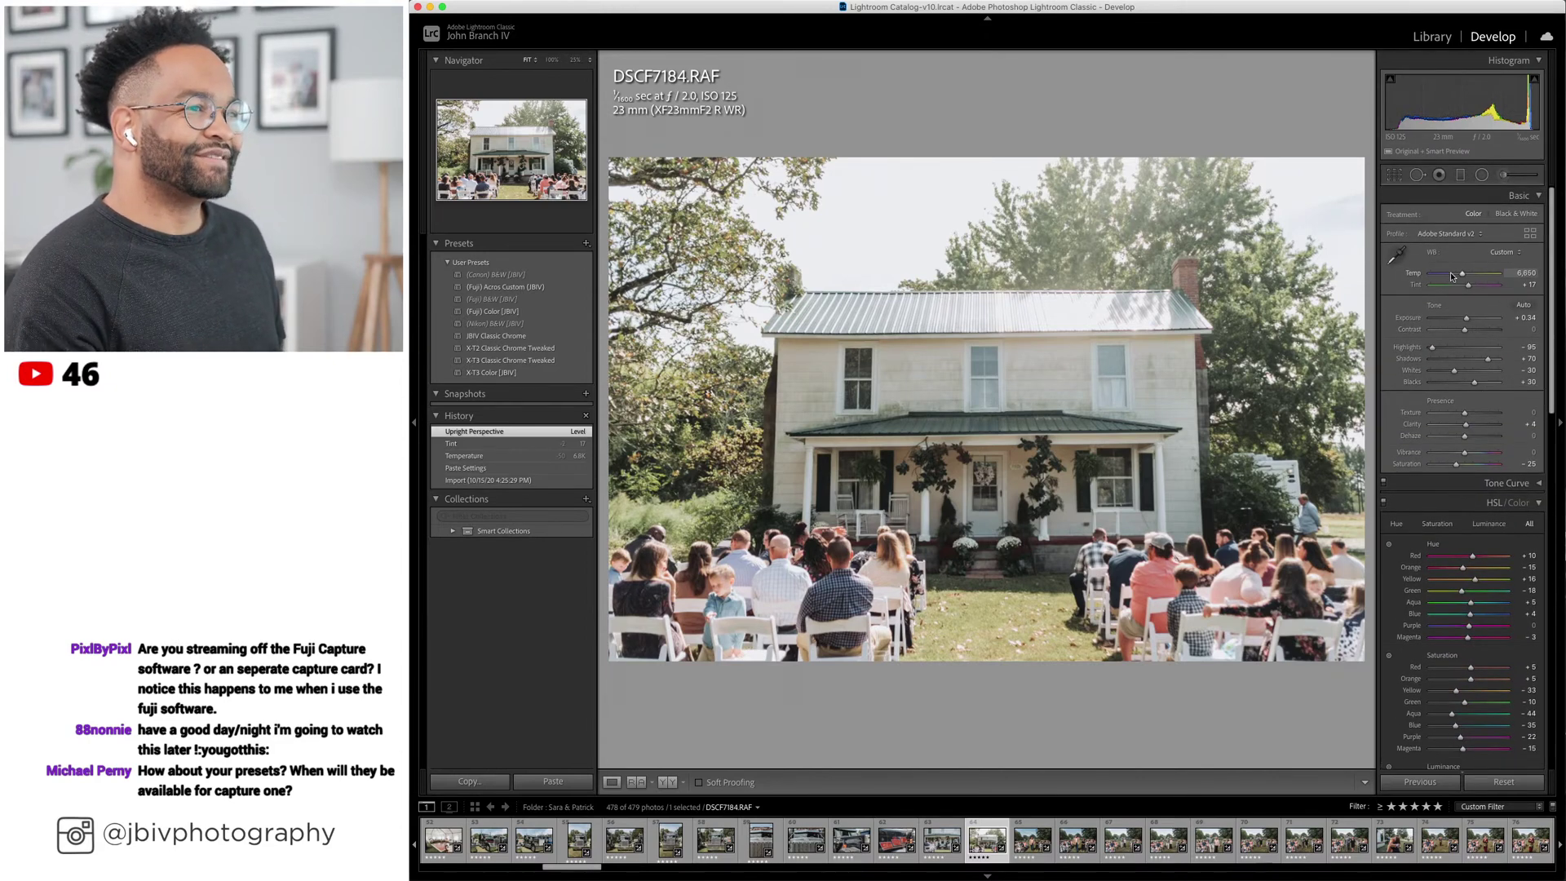
{"action": "scroll", "coordinate": [1451, 276], "scroll_direction": "down", "scroll_amount": 3}
{"action": "scroll", "coordinate": [1451, 277], "scroll_direction": "up", "scroll_amount": 4}
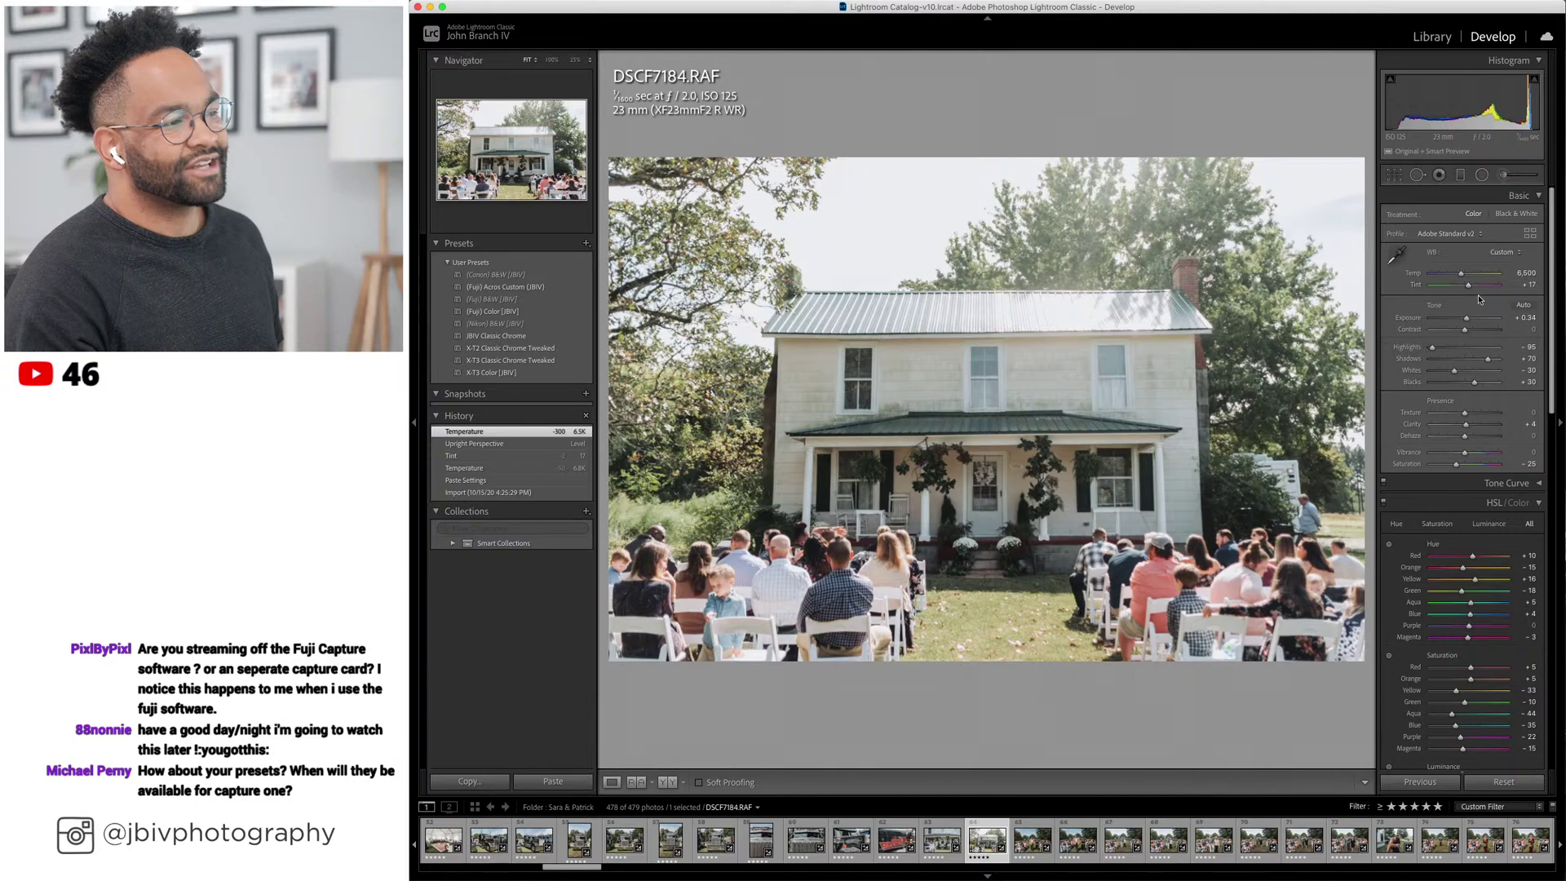
{"action": "left_click_drag", "start_coordinate": [1466, 424], "coordinate": [1469, 424]}
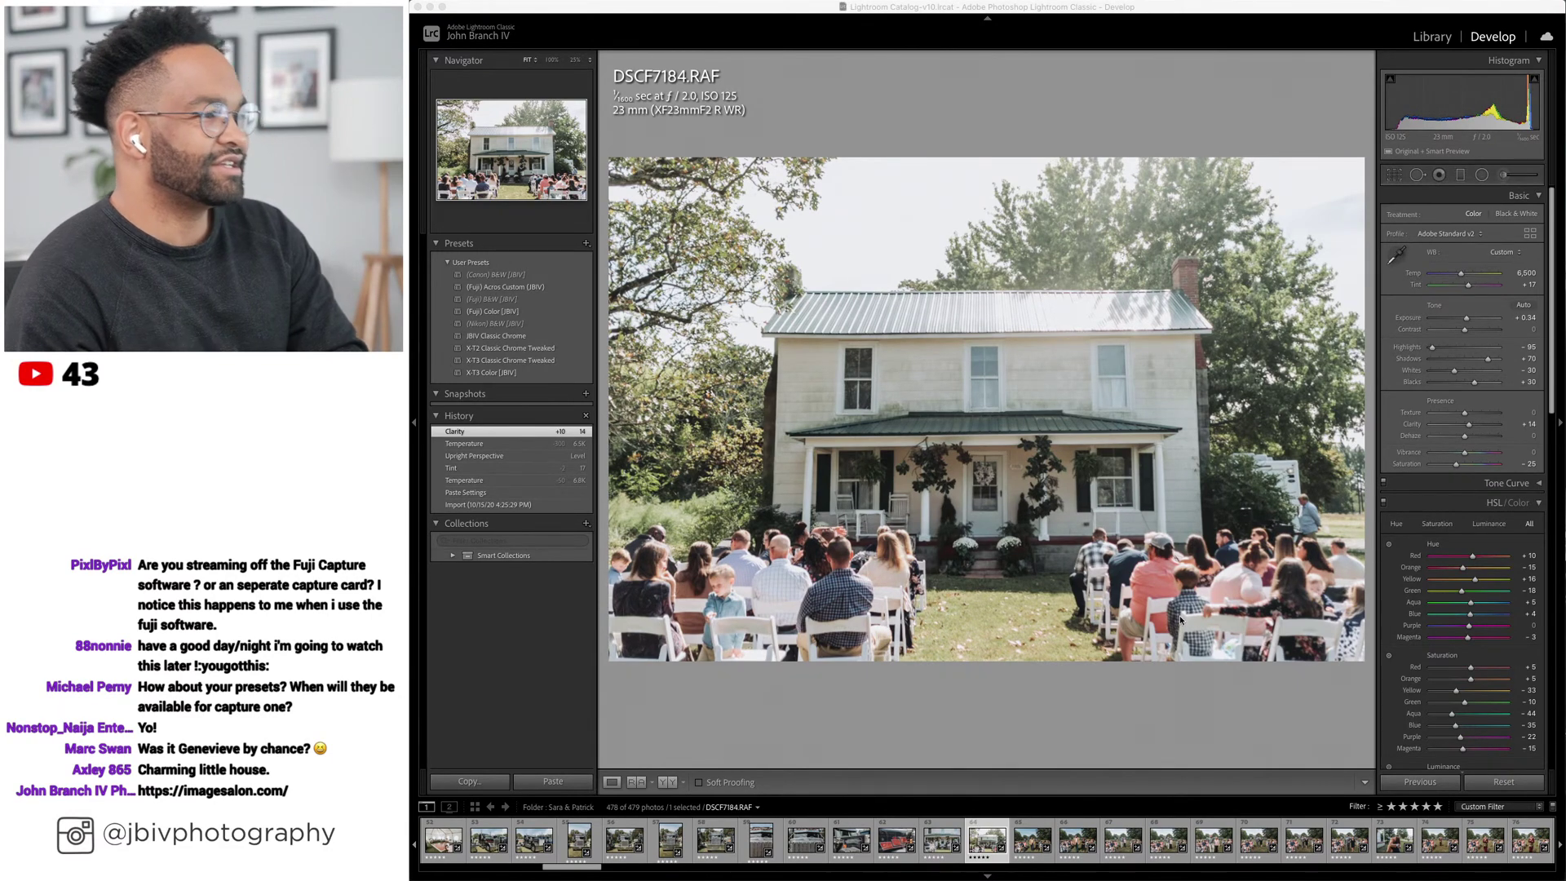
Level the next photo, DSCF7187.RAF, with the Upright correction and set its temperature to 5,600.
{"action": "left_click", "coordinate": [1206, 710]}
{"action": "key", "text": "Right"}
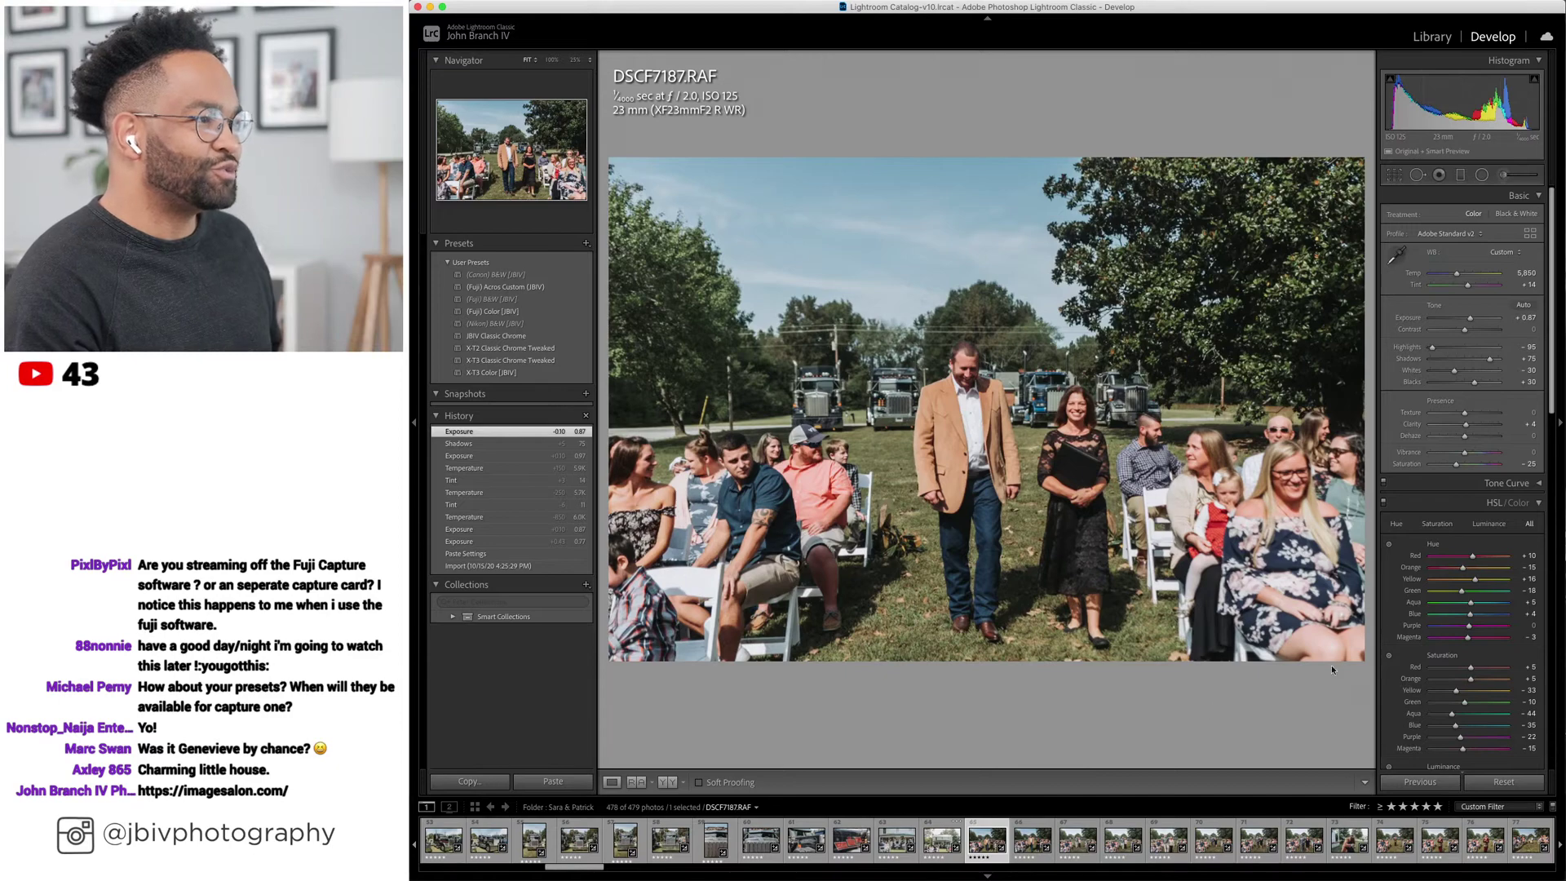
{"action": "scroll", "coordinate": [1402, 561], "scroll_direction": "down", "scroll_amount": 10}
{"action": "left_click", "coordinate": [1413, 551]}
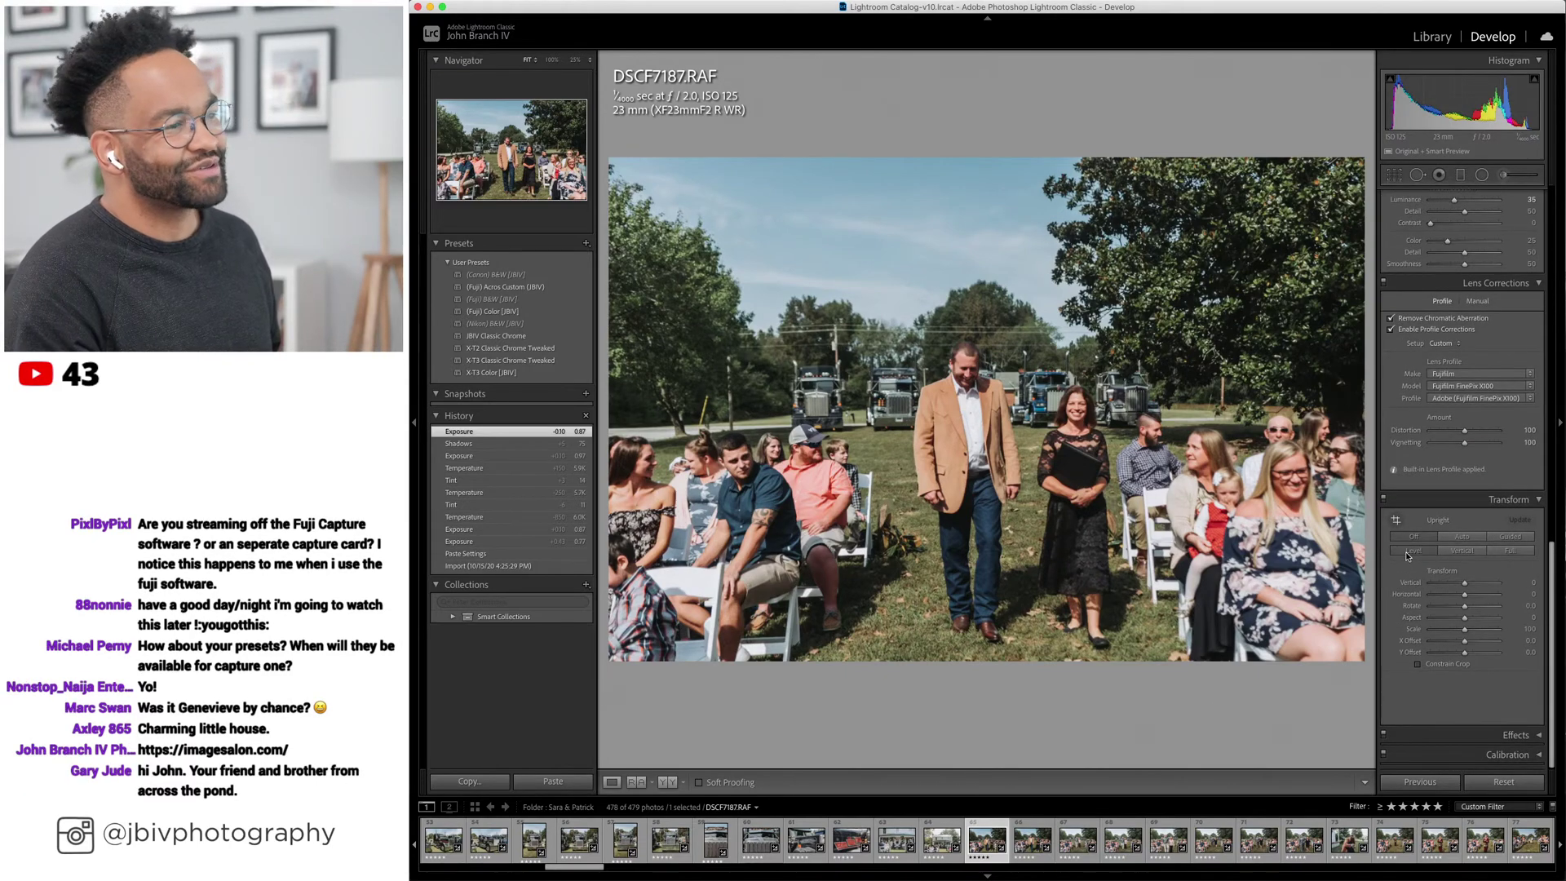
{"action": "scroll", "coordinate": [1421, 330], "scroll_direction": "up", "scroll_amount": 10}
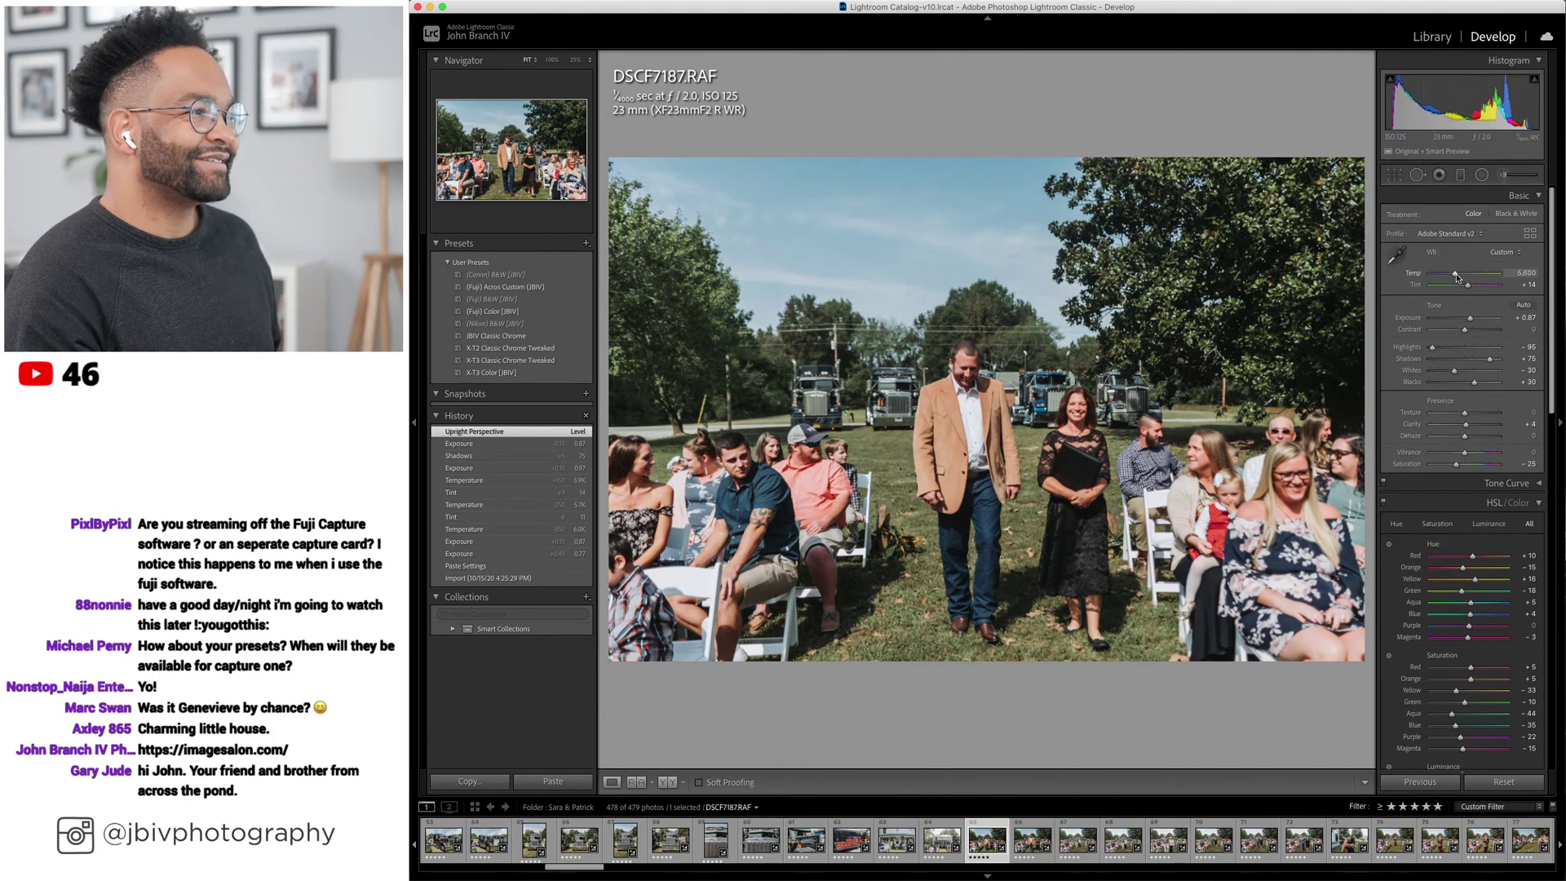
{"action": "left_click_drag", "start_coordinate": [1457, 278], "coordinate": [1457, 276]}
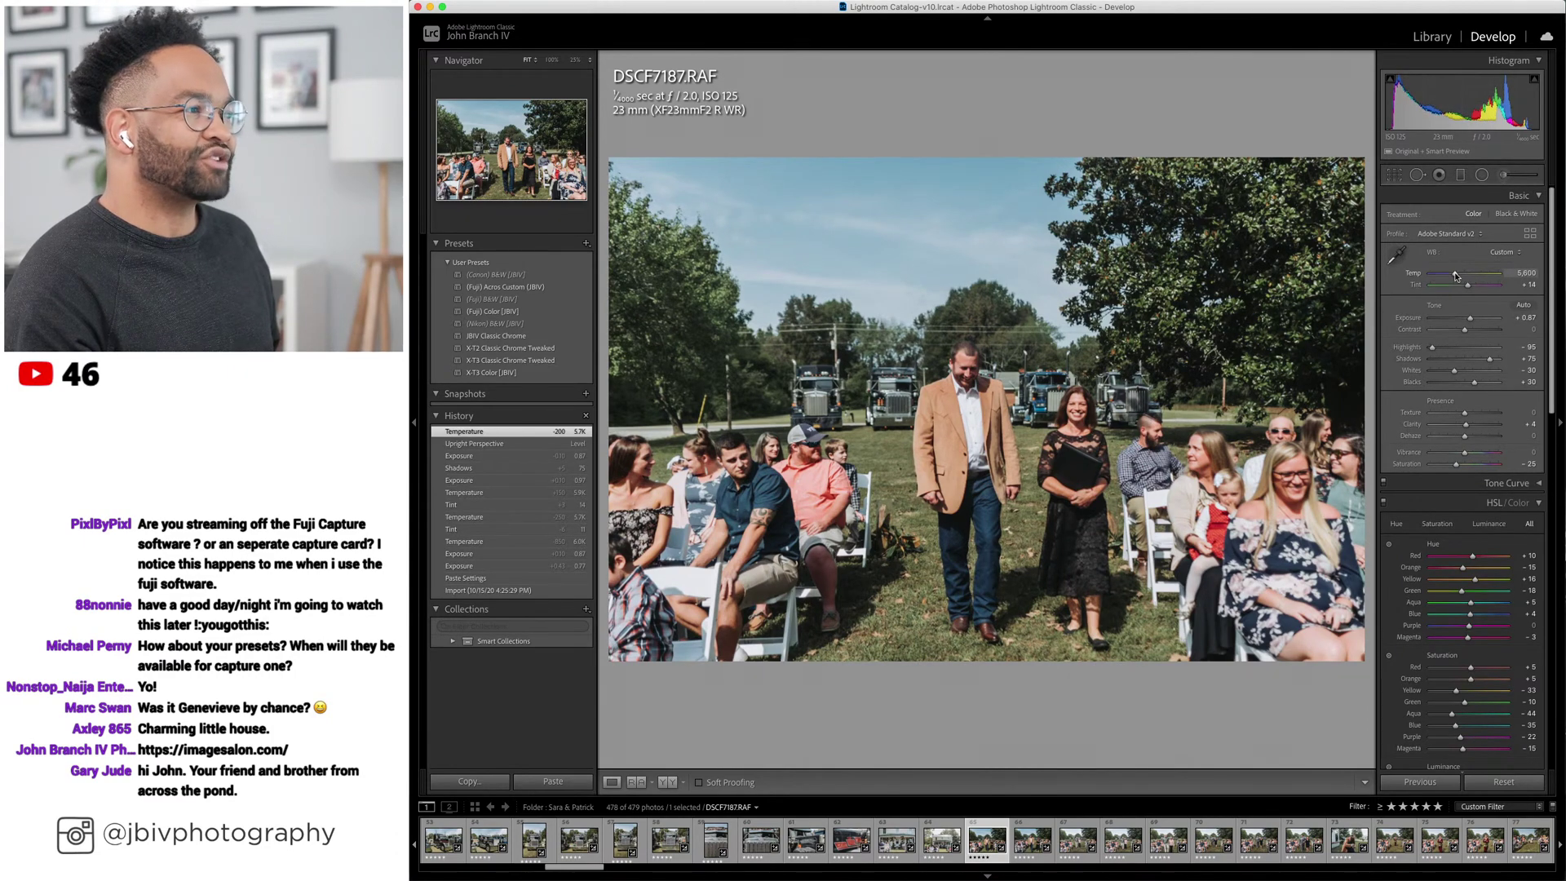
Look over the ceremony aisle photos in the Library grid, then return to developing DSCF7187.RAF.
{"action": "left_click", "coordinate": [1431, 36]}
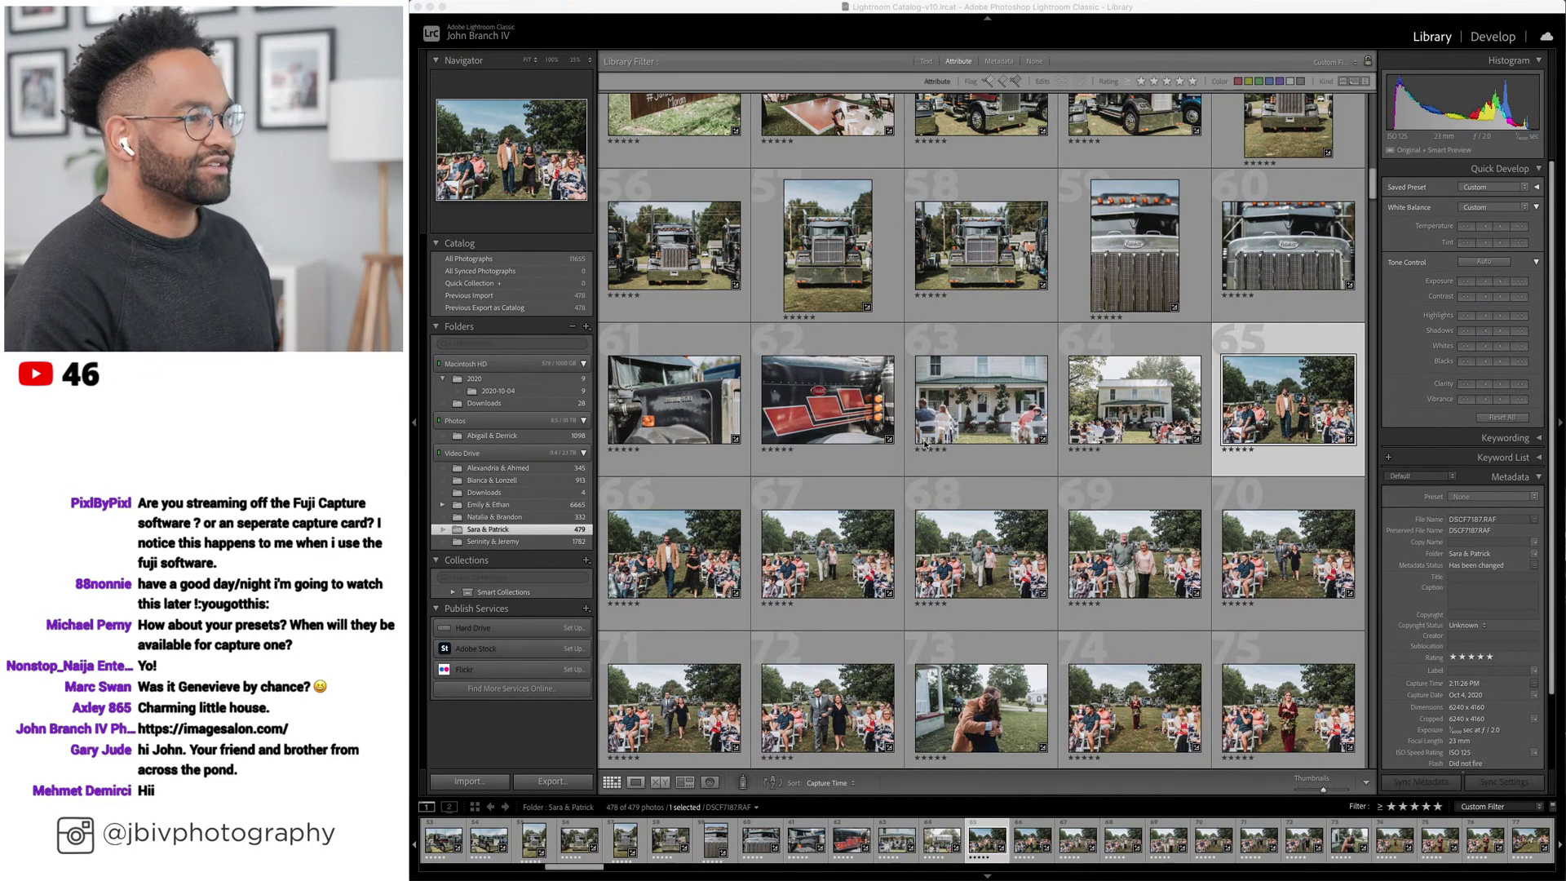
{"action": "scroll", "coordinate": [922, 456], "scroll_direction": "down", "scroll_amount": 3}
{"action": "scroll", "coordinate": [922, 457], "scroll_direction": "down", "scroll_amount": 3}
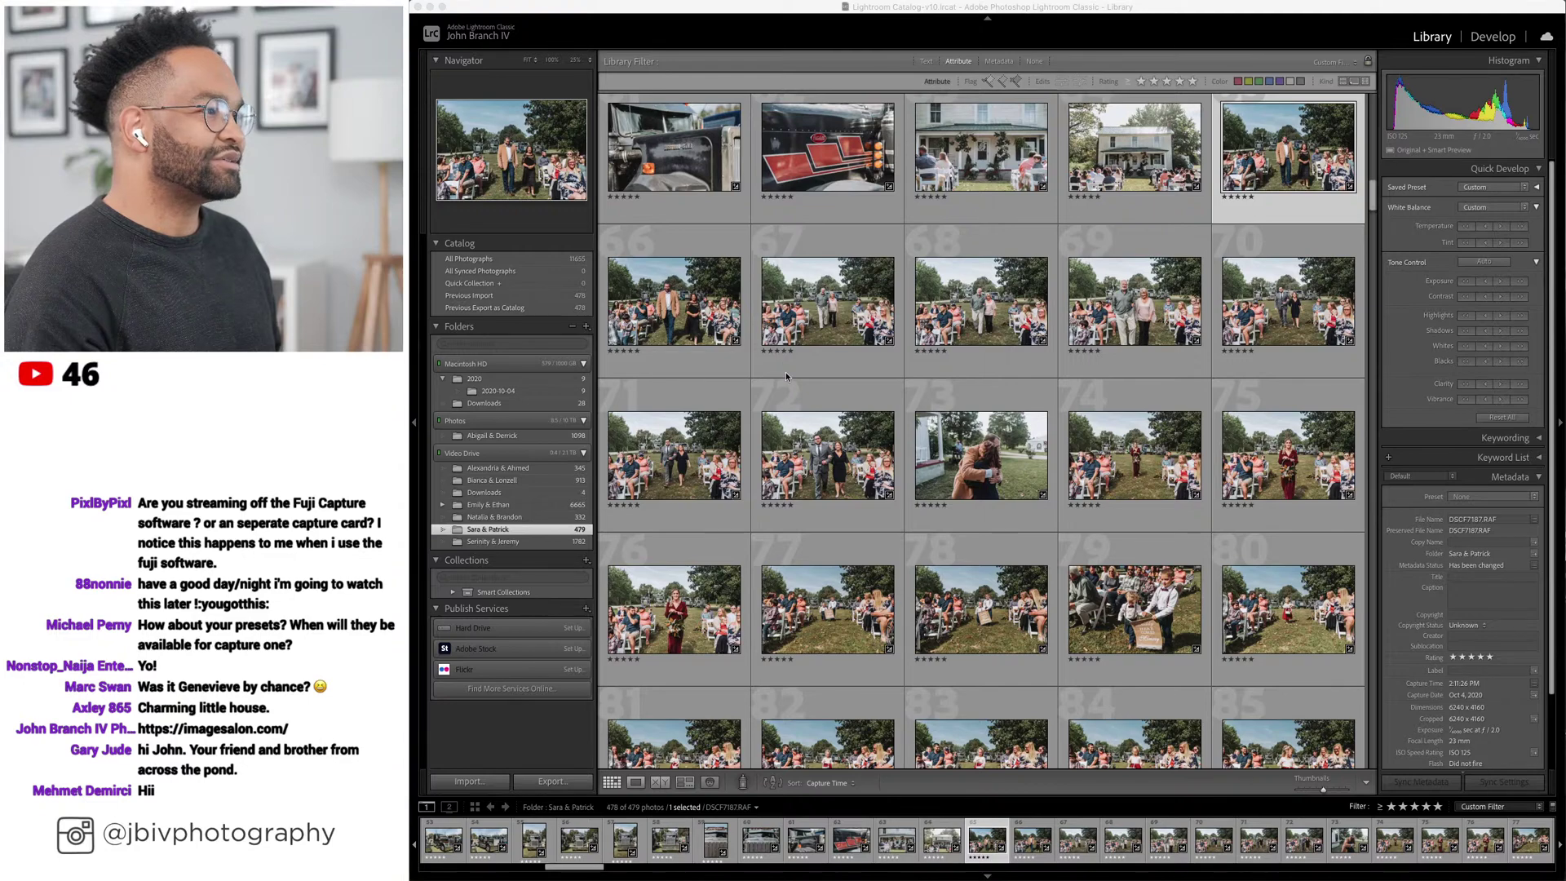
{"action": "left_click", "coordinate": [749, 372]}
{"action": "left_click", "coordinate": [1501, 37]}
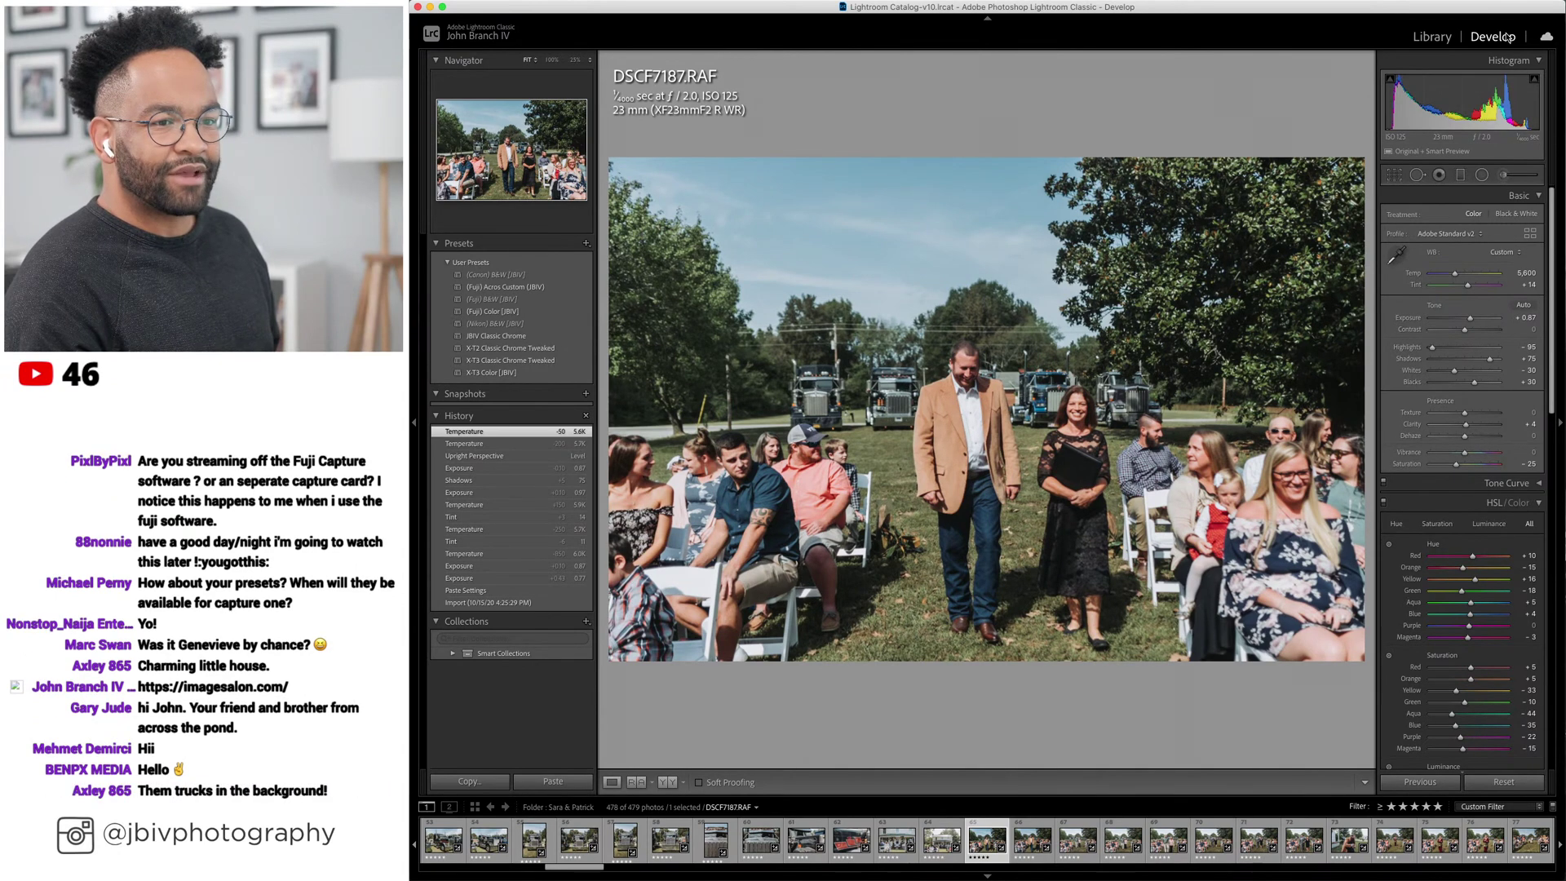
Set the temperature of DSCF7187.RAF to 5,500 and compare its color with the neighboring aisle photo DSCF7191.RAF.
{"action": "scroll", "coordinate": [1417, 571], "scroll_direction": "down", "scroll_amount": 10}
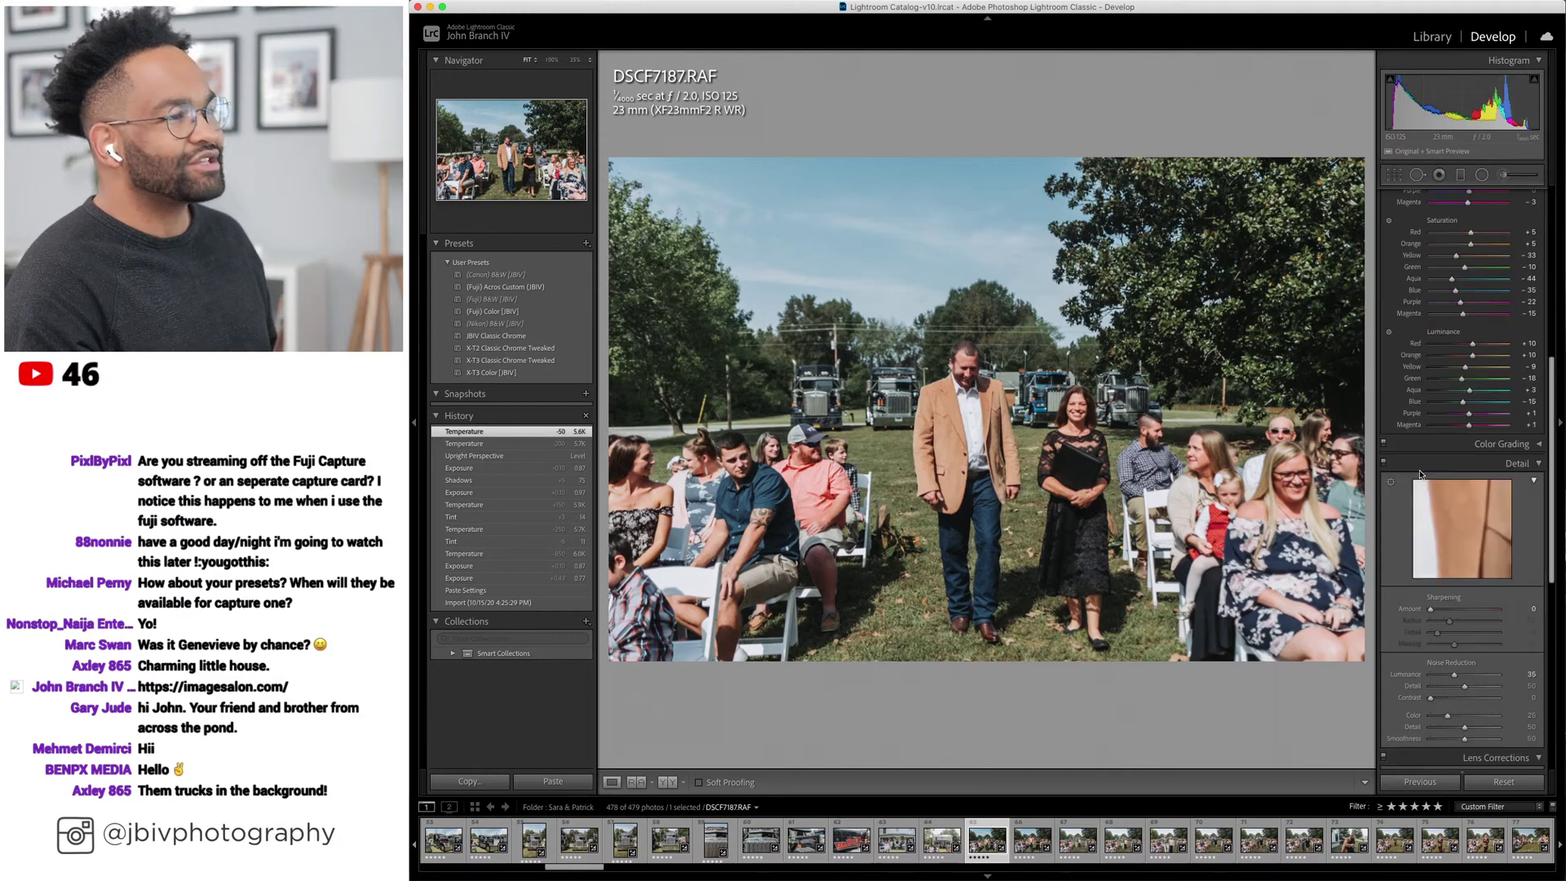
{"action": "scroll", "coordinate": [1416, 571], "scroll_direction": "up", "scroll_amount": 10}
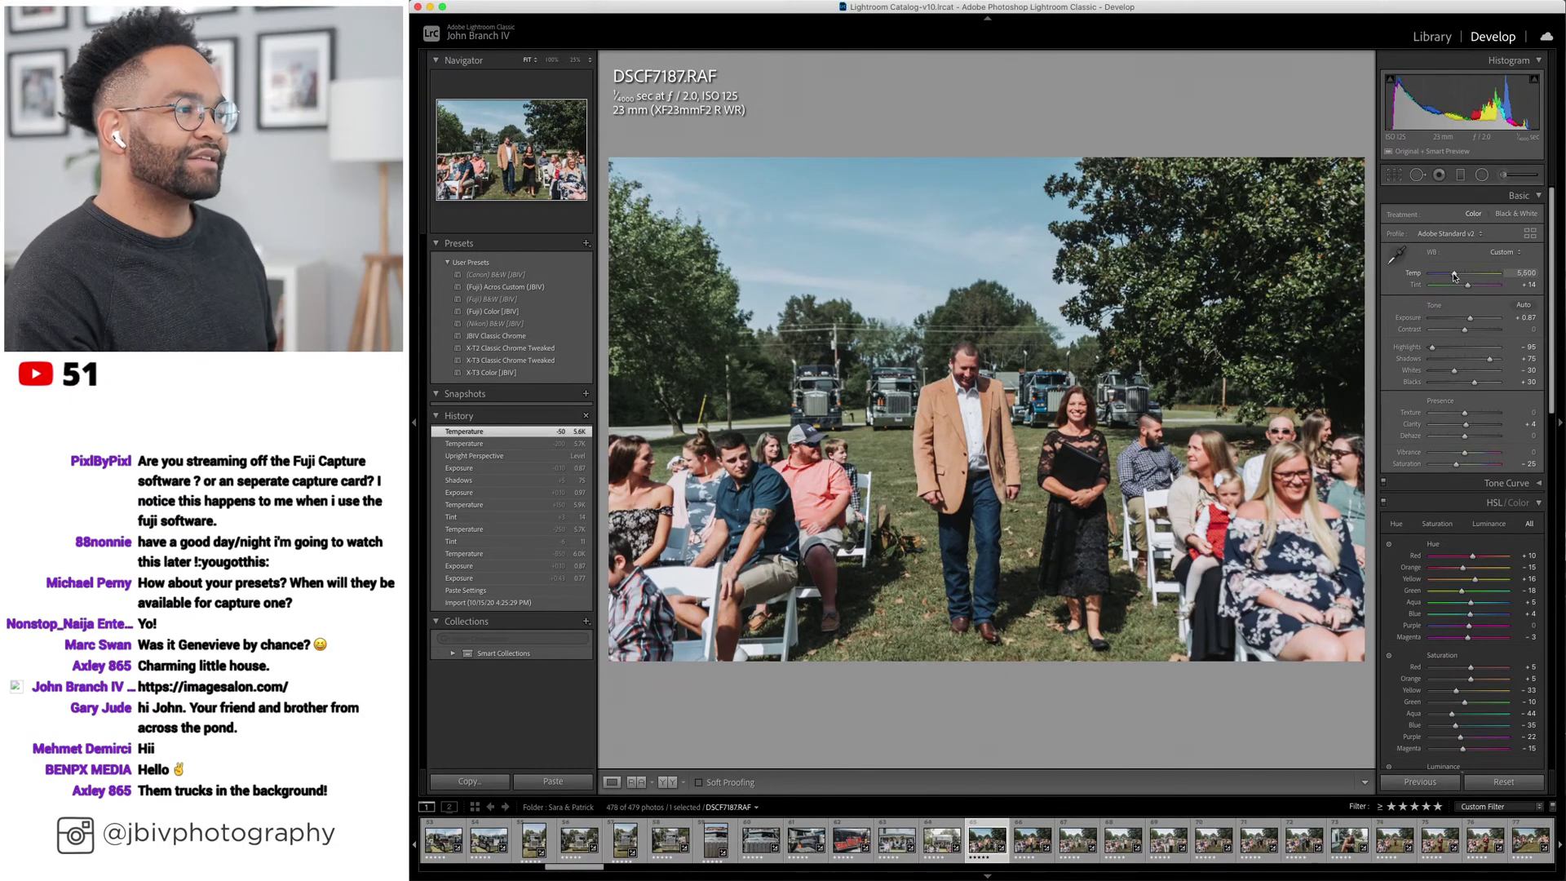
{"action": "key", "text": "Right"}
{"action": "key", "text": "Left"}
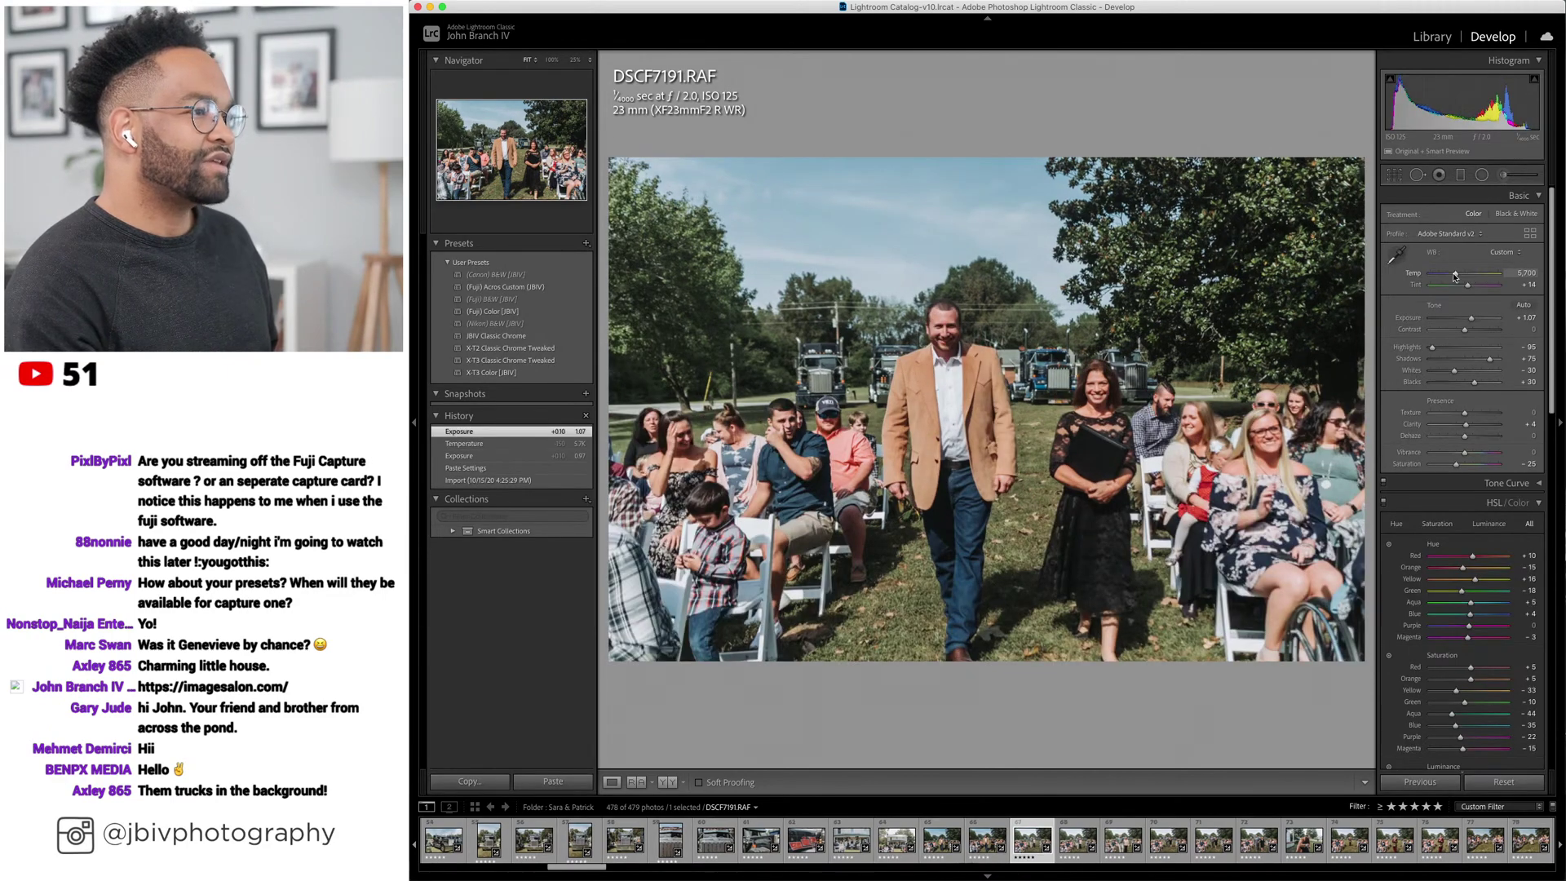
{"action": "key", "text": "Right"}
{"action": "key", "text": "Left"}
{"action": "key", "text": "Left"}
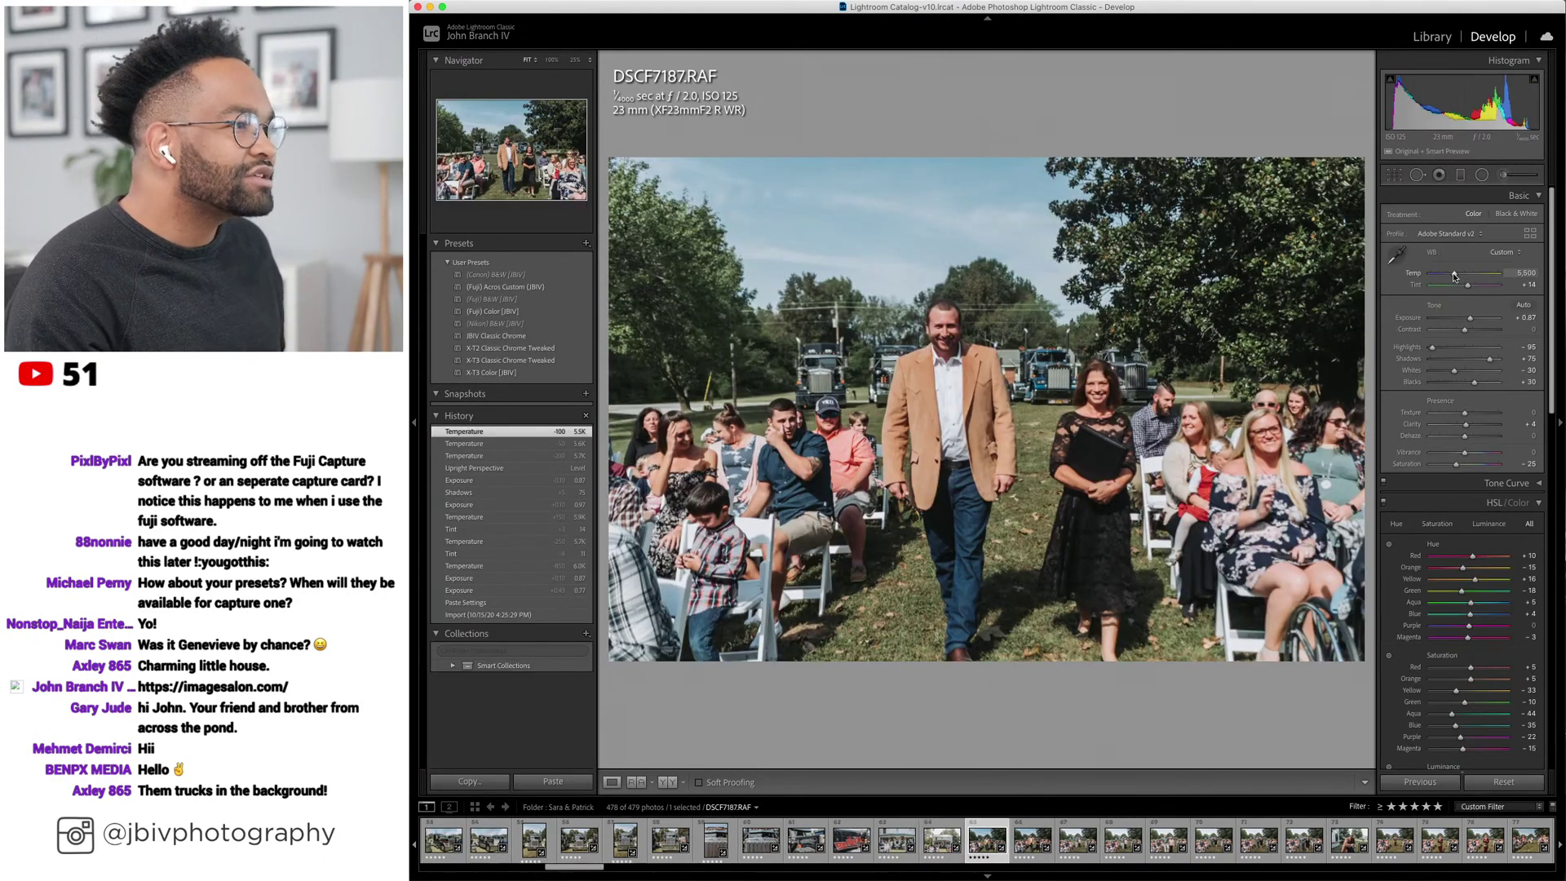
{"action": "key", "text": "Right"}
{"action": "key", "text": "Right"}
{"action": "key", "text": "Right"}
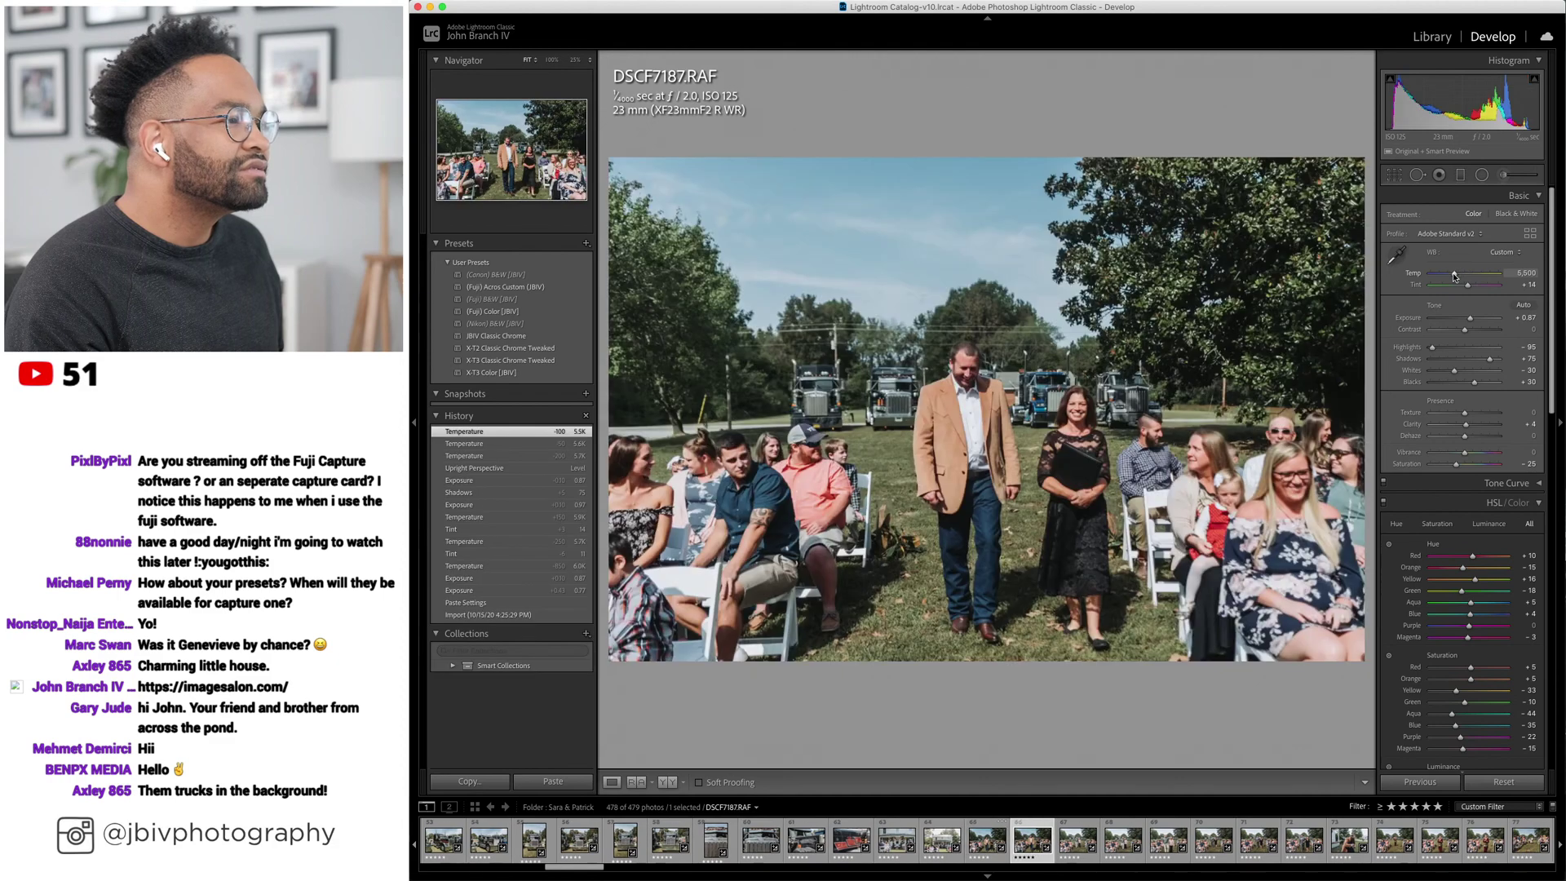
Review the color consistency of the following aisle photos, one by one, up to DSCF7216-2.RAF.
{"action": "key", "text": "Right"}
{"action": "key", "text": "Right"}
{"action": "key", "text": "Right"}
{"action": "key", "text": "Right"}
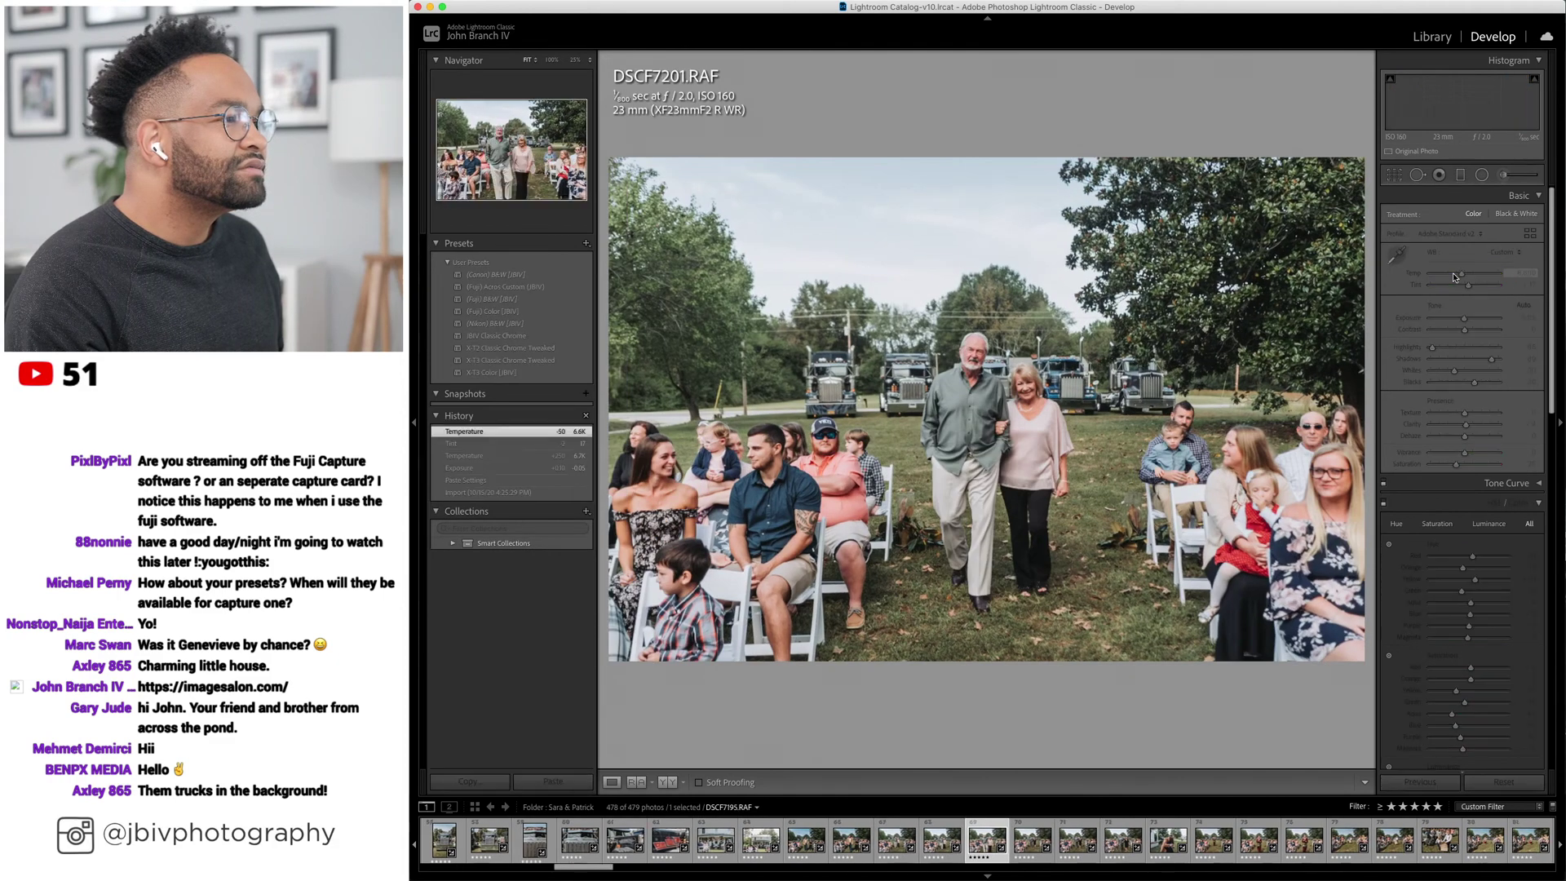
{"action": "key", "text": "Right"}
{"action": "key", "text": "Right"}
{"action": "key", "text": "Right"}
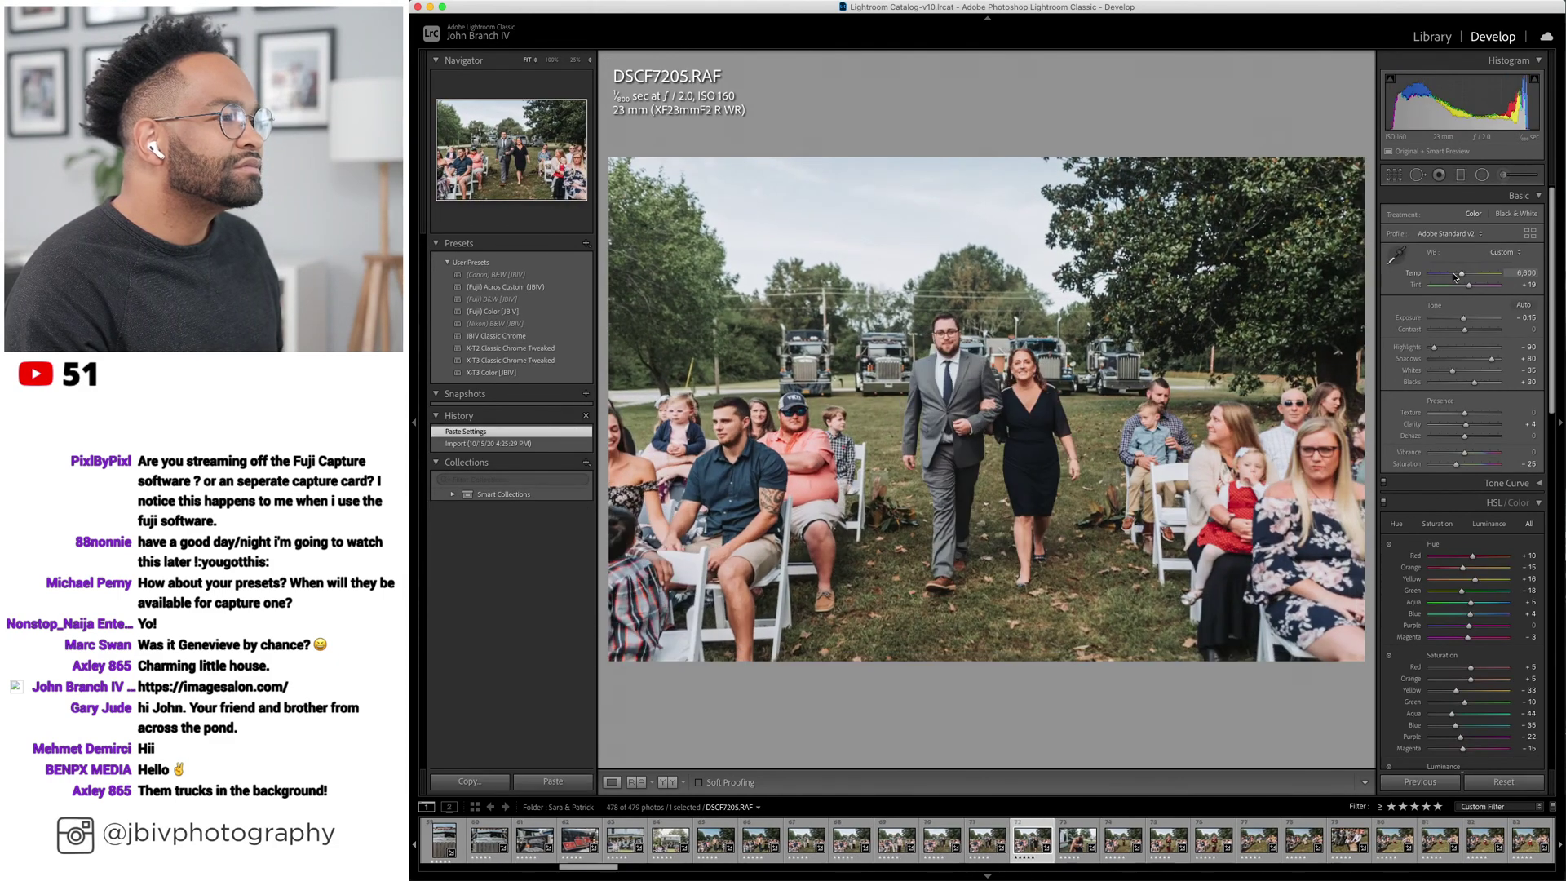
{"action": "key", "text": "Right"}
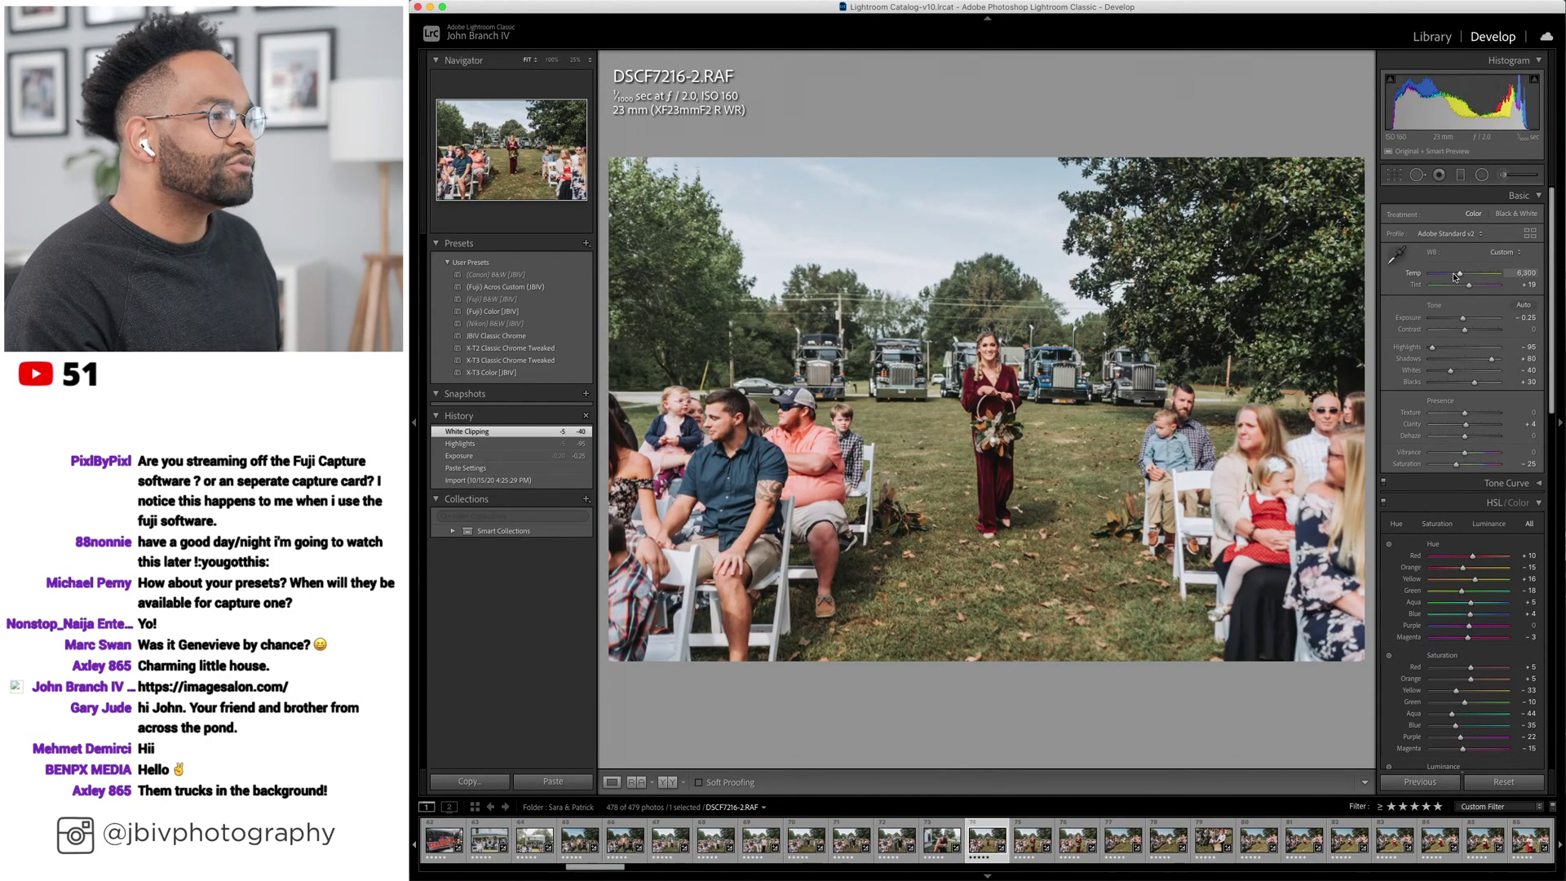
Set the temperature of DSCF7216-2.RAF to 6,300 and apply the Level Upright correction.
{"action": "left_click_drag", "start_coordinate": [1456, 277], "coordinate": [1457, 276]}
{"action": "scroll", "coordinate": [1444, 456], "scroll_direction": "down", "scroll_amount": 15}
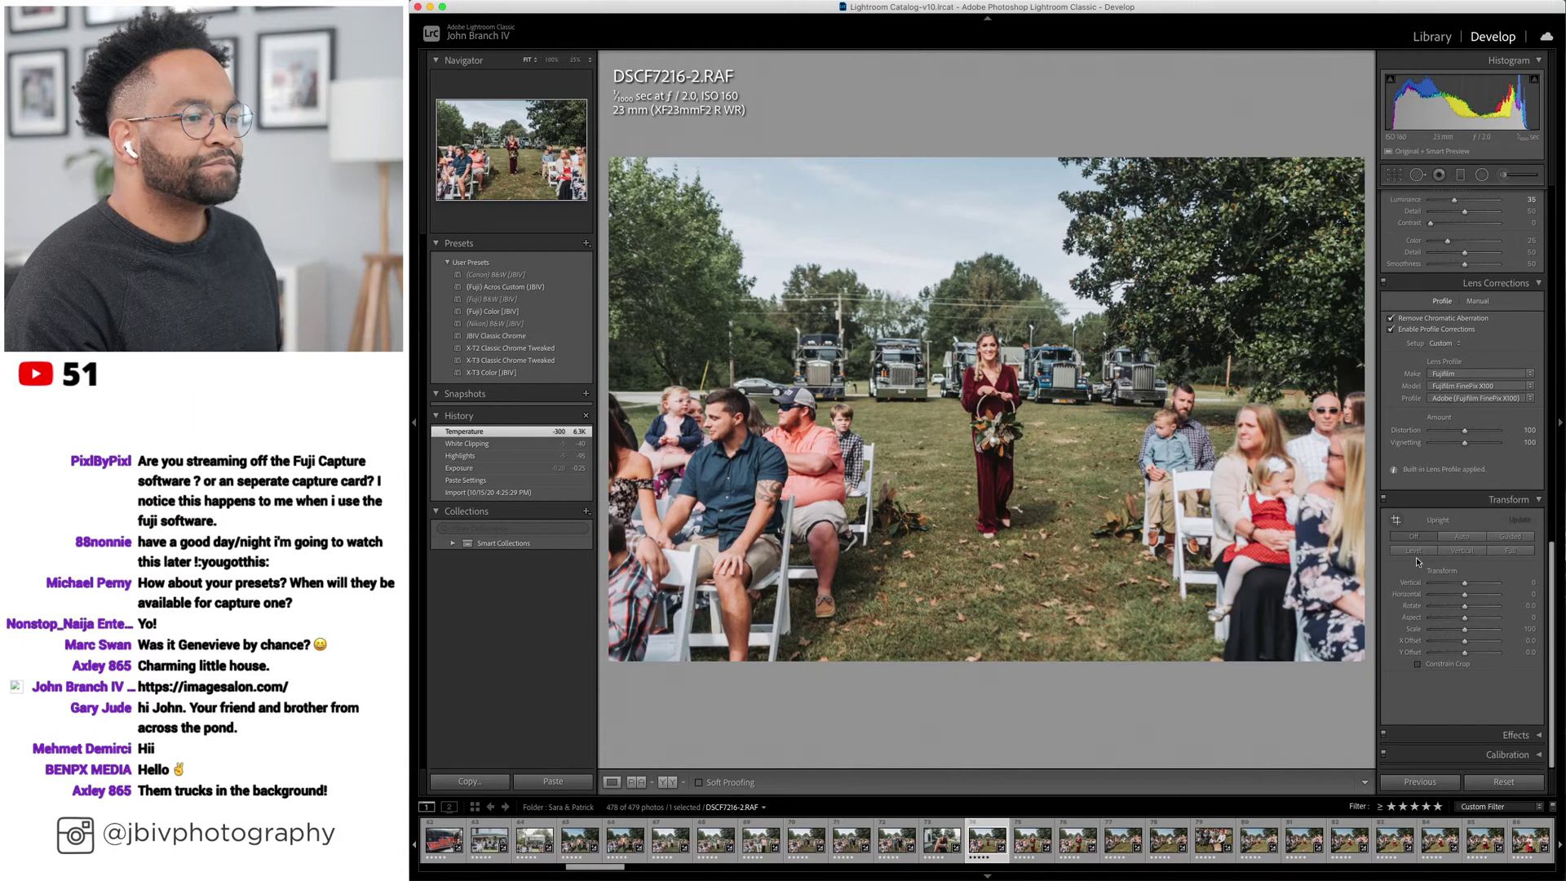
{"action": "left_click", "coordinate": [1419, 558]}
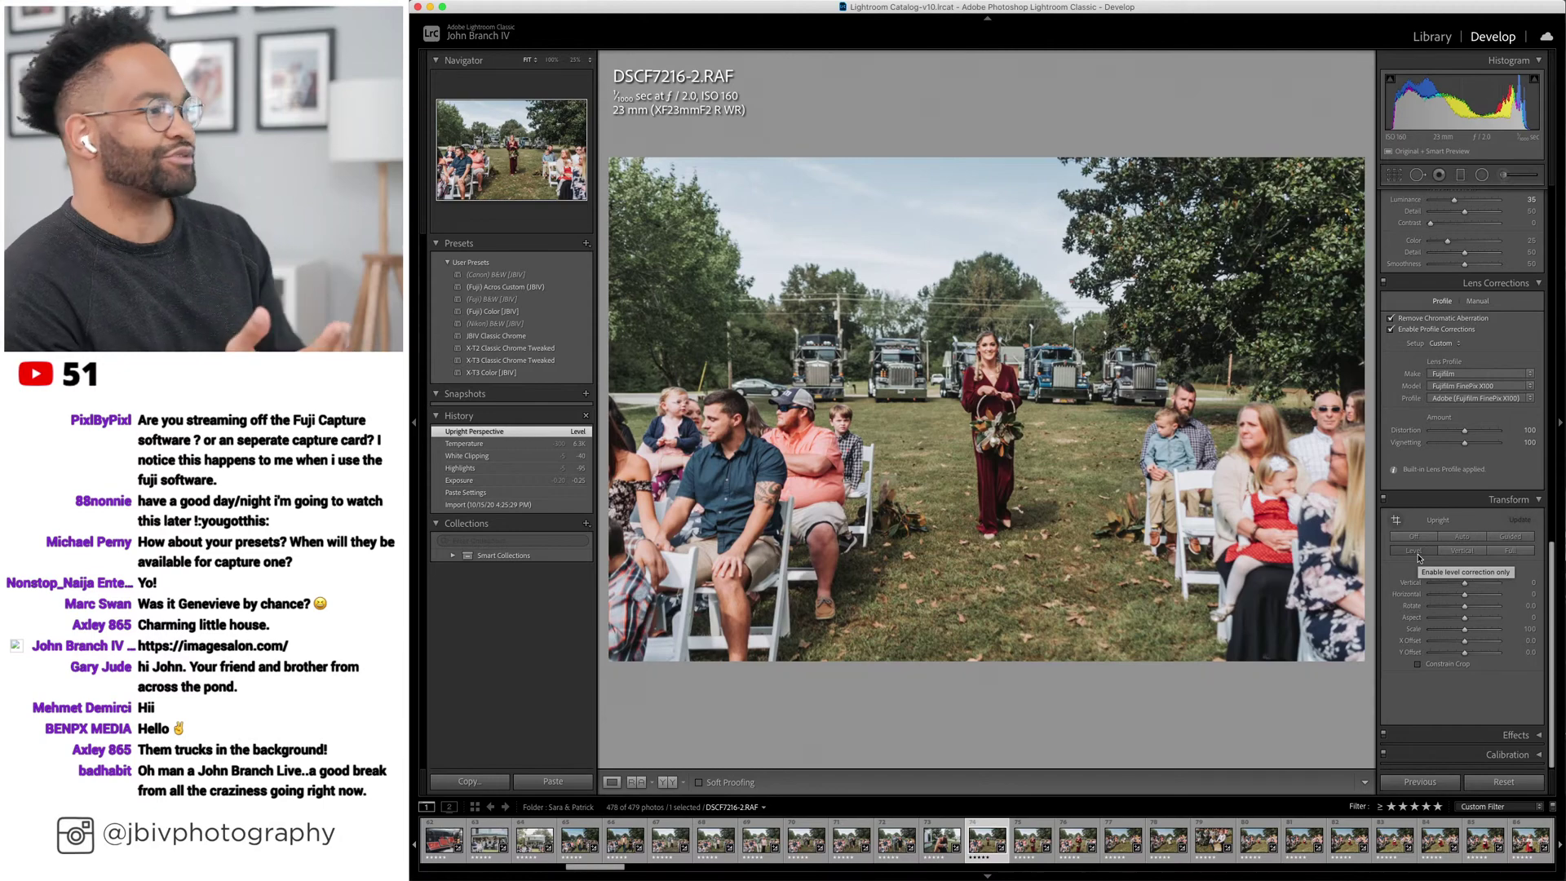
Advance to DSCF7224-2.RAF and set its temperature to 6,300.
{"action": "key", "text": "Right"}
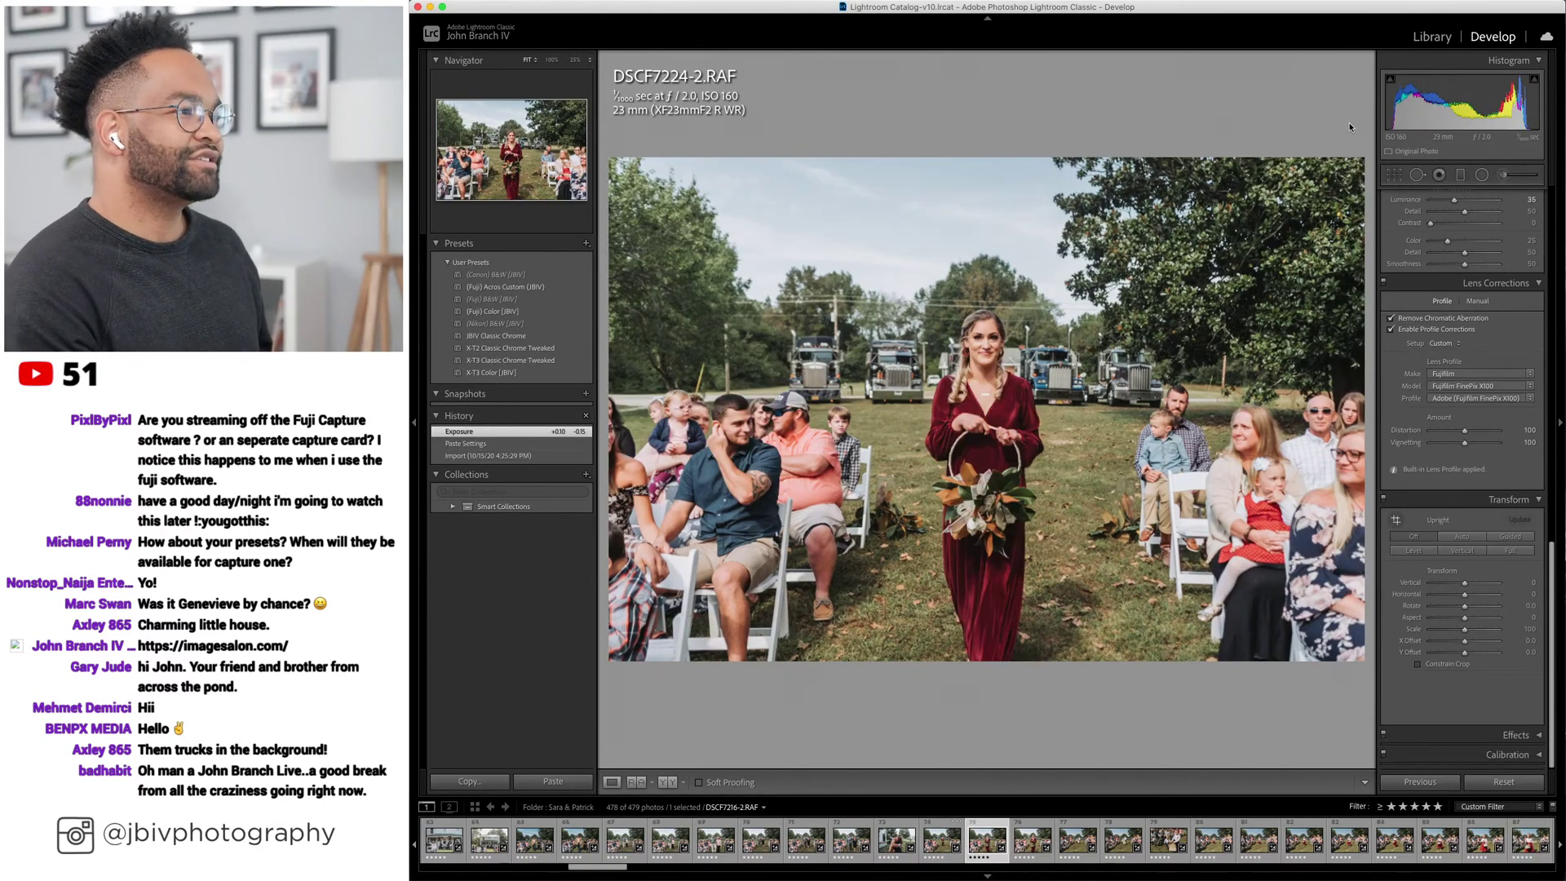
{"action": "scroll", "coordinate": [1444, 293], "scroll_direction": "up", "scroll_amount": 10}
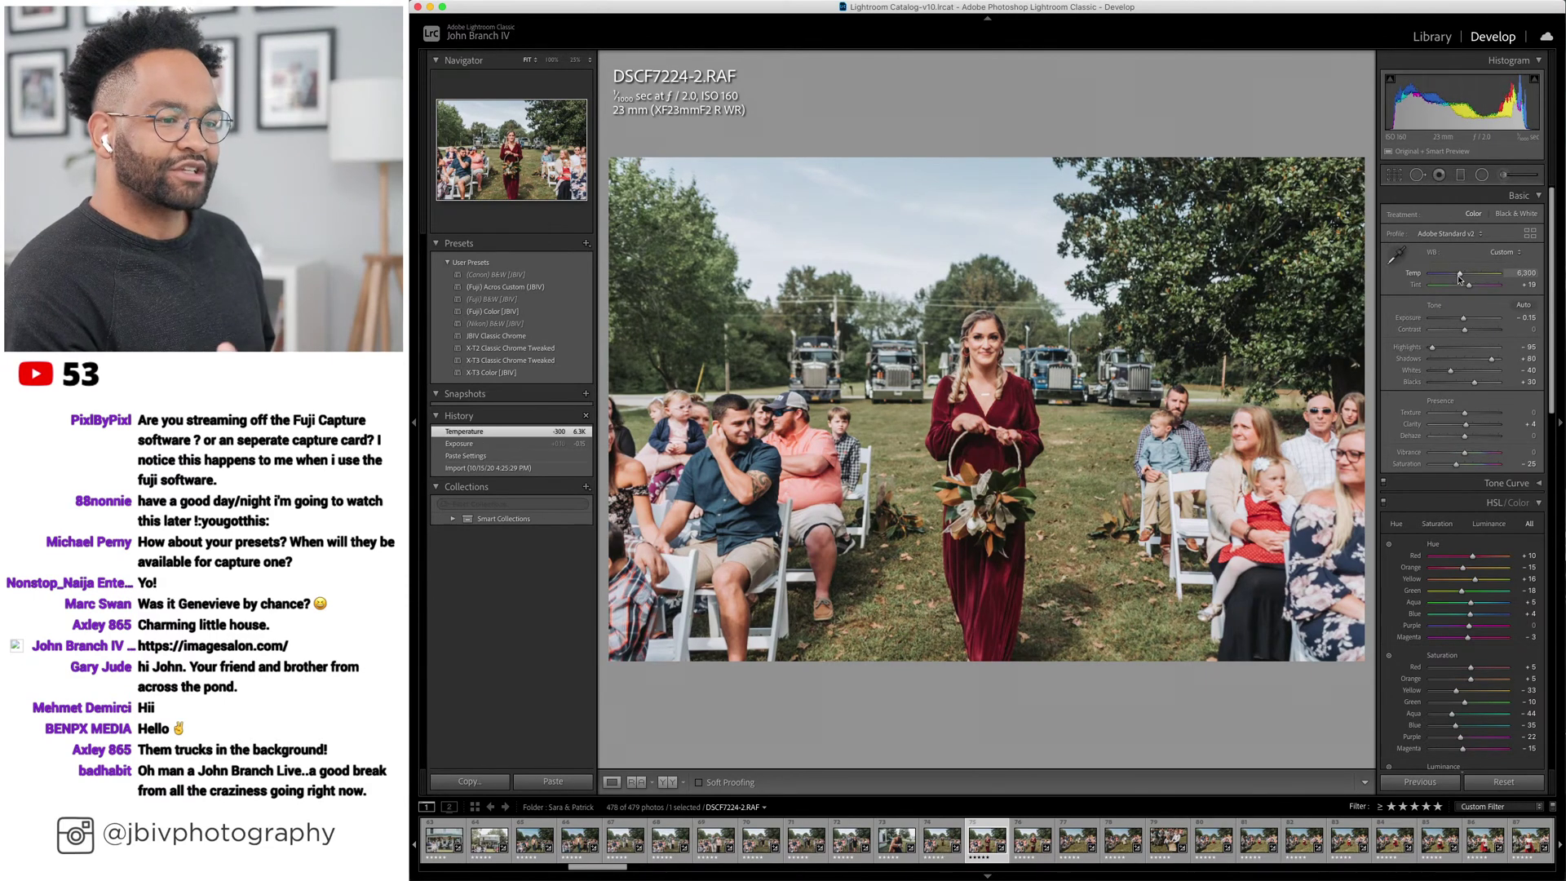
Move on to DSCF7230-2.RAF, set its temperature to 6,250 and apply the Level Upright correction.
{"action": "key", "text": "Right"}
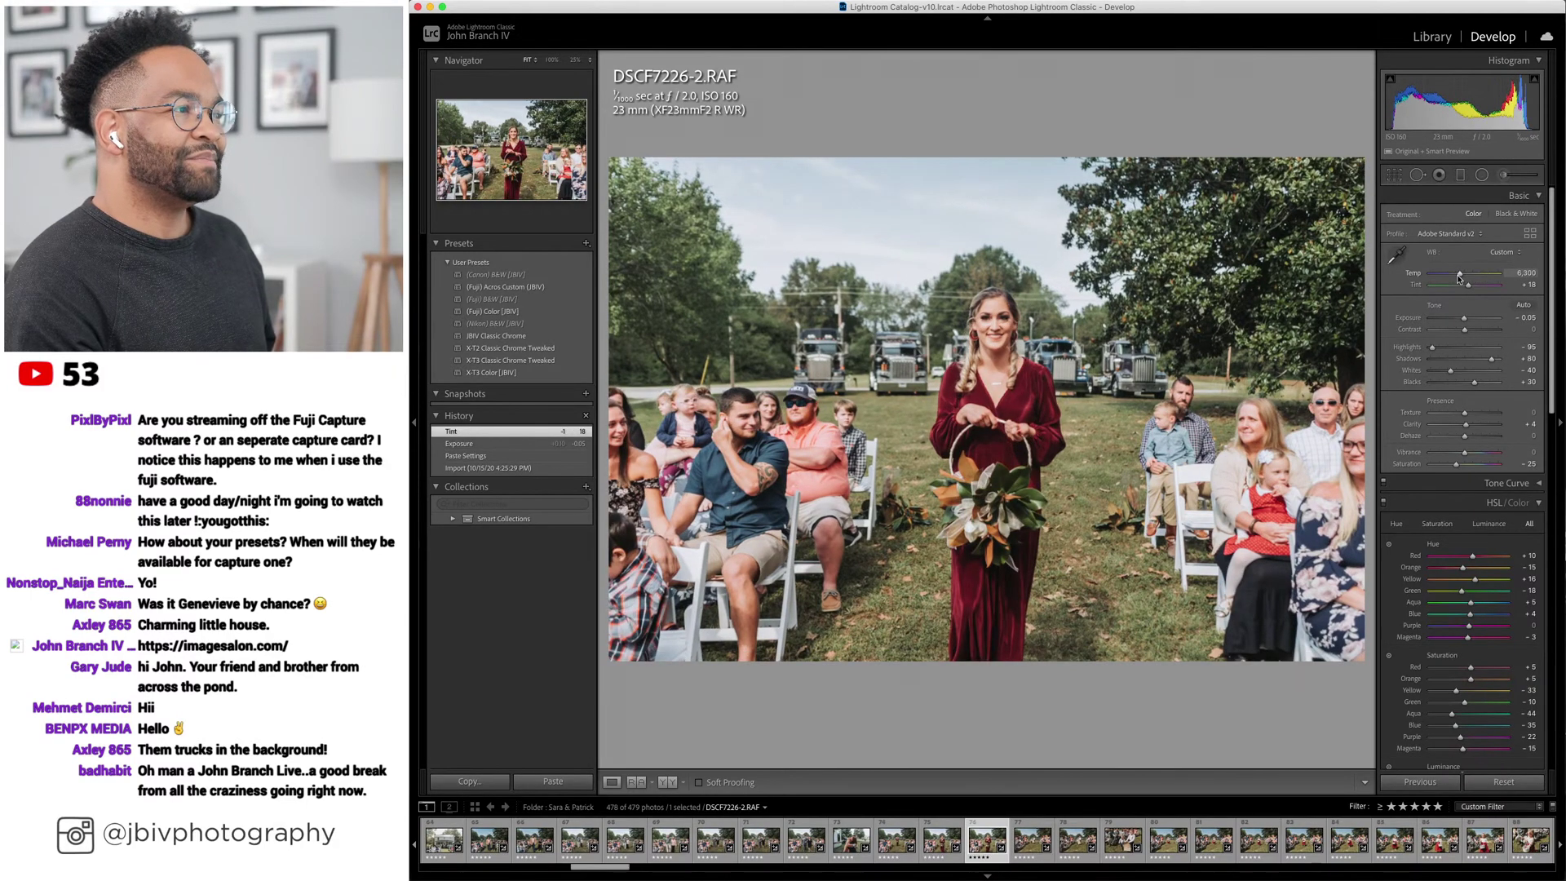
{"action": "key", "text": "Right"}
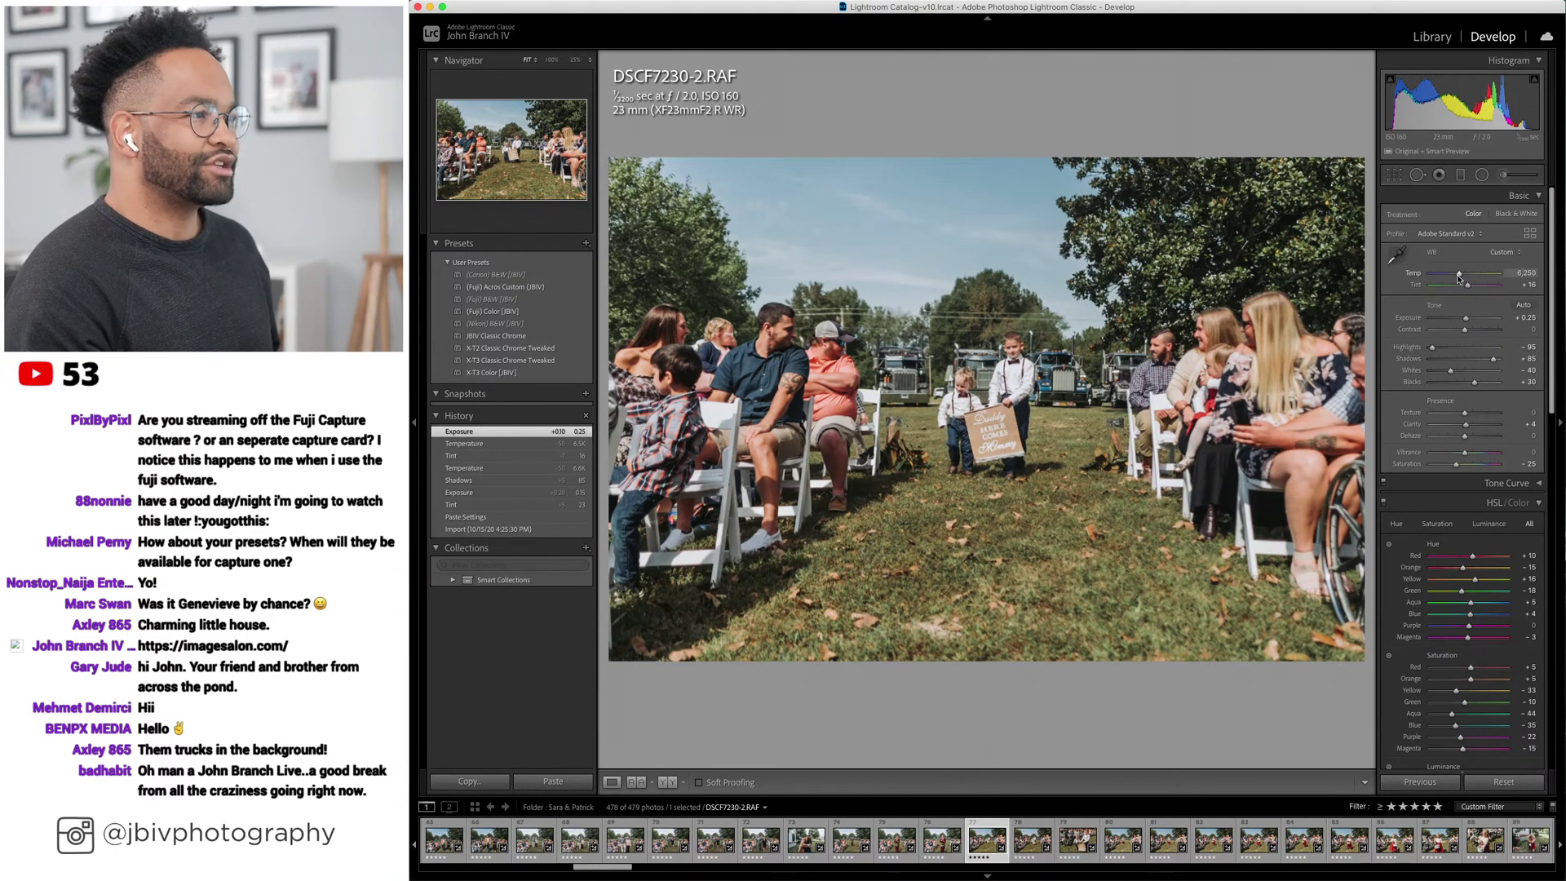
{"action": "scroll", "coordinate": [1423, 571], "scroll_direction": "down", "scroll_amount": 10}
{"action": "scroll", "coordinate": [1423, 562], "scroll_direction": "up", "scroll_amount": 1}
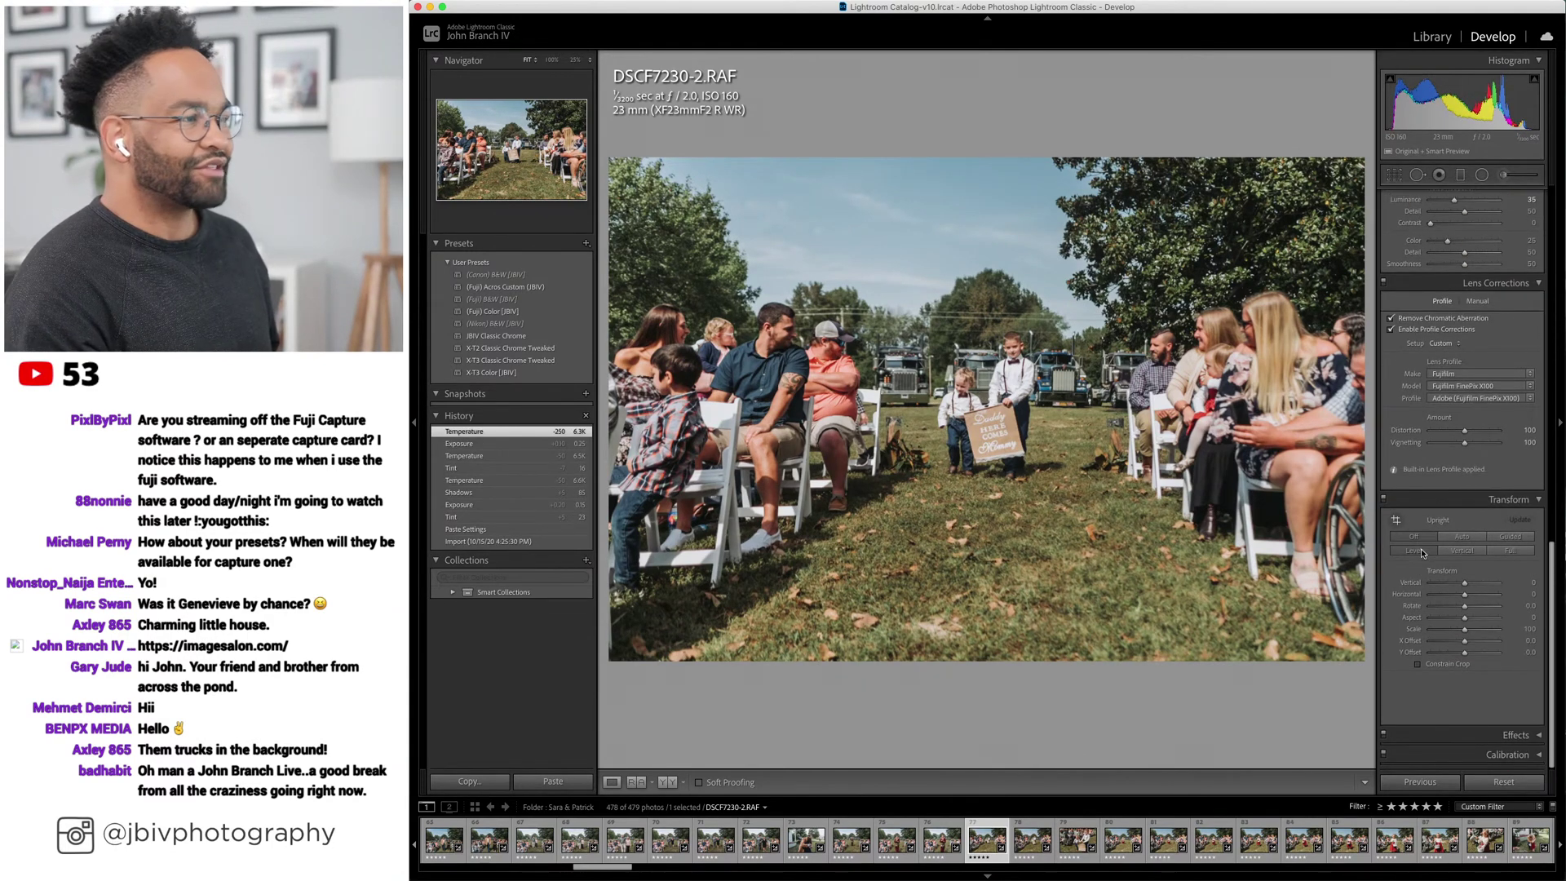
{"action": "left_click", "coordinate": [1421, 548]}
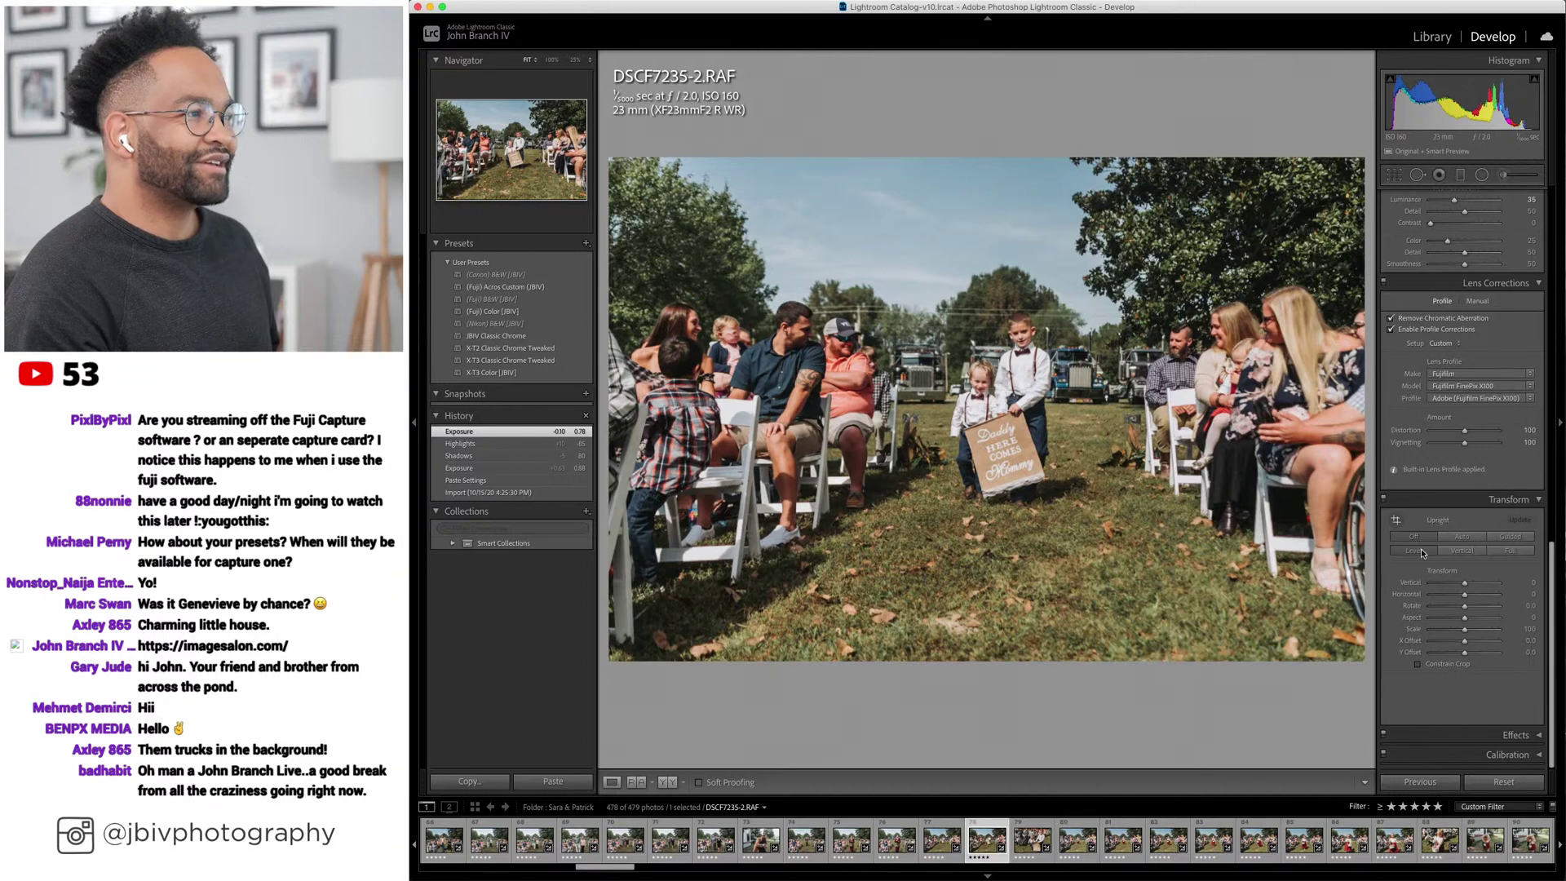
Apply the Level Upright correction to DSCF7235-2.RAF and continue through the photos to DSCF7245-2.RAF.
{"action": "left_click", "coordinate": [1422, 551]}
{"action": "scroll", "coordinate": [1436, 327], "scroll_direction": "up", "scroll_amount": 10}
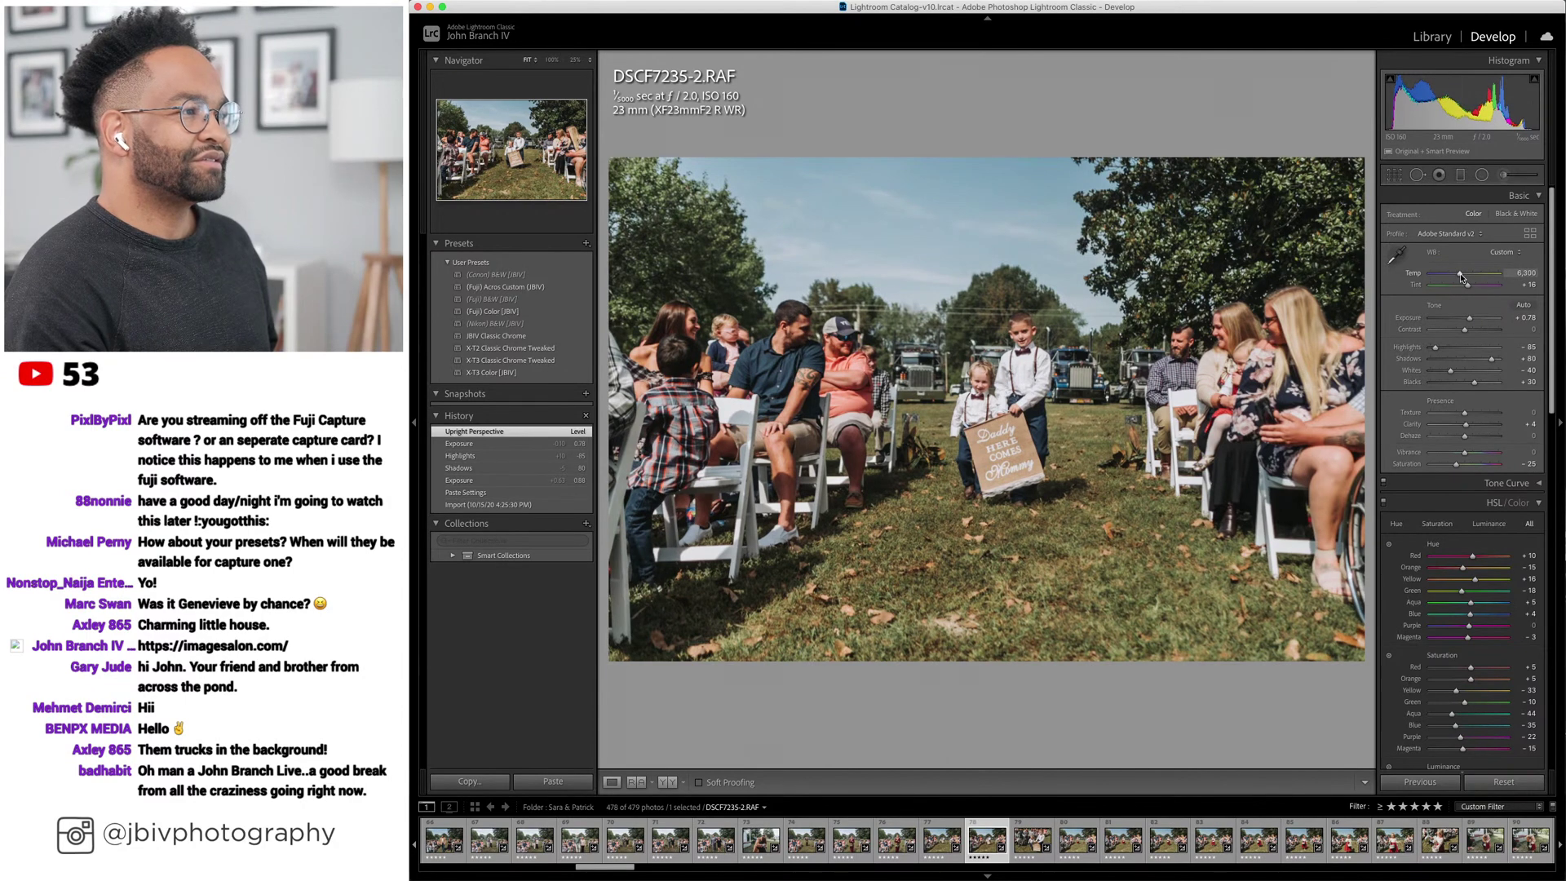
{"action": "key", "text": "Right"}
{"action": "key", "text": "Right"}
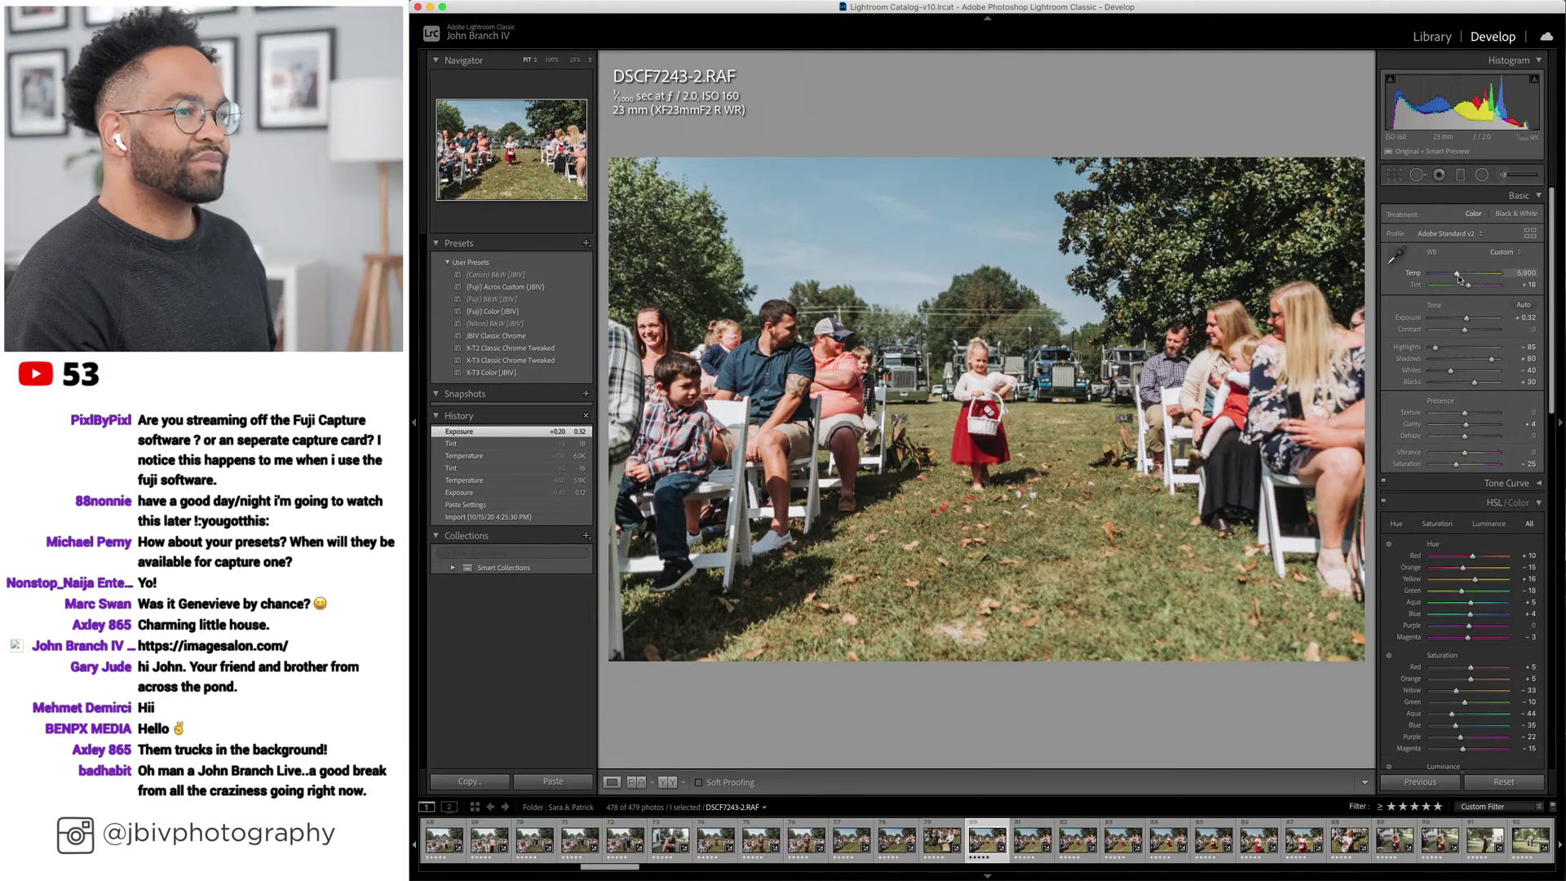
{"action": "key", "text": "Right"}
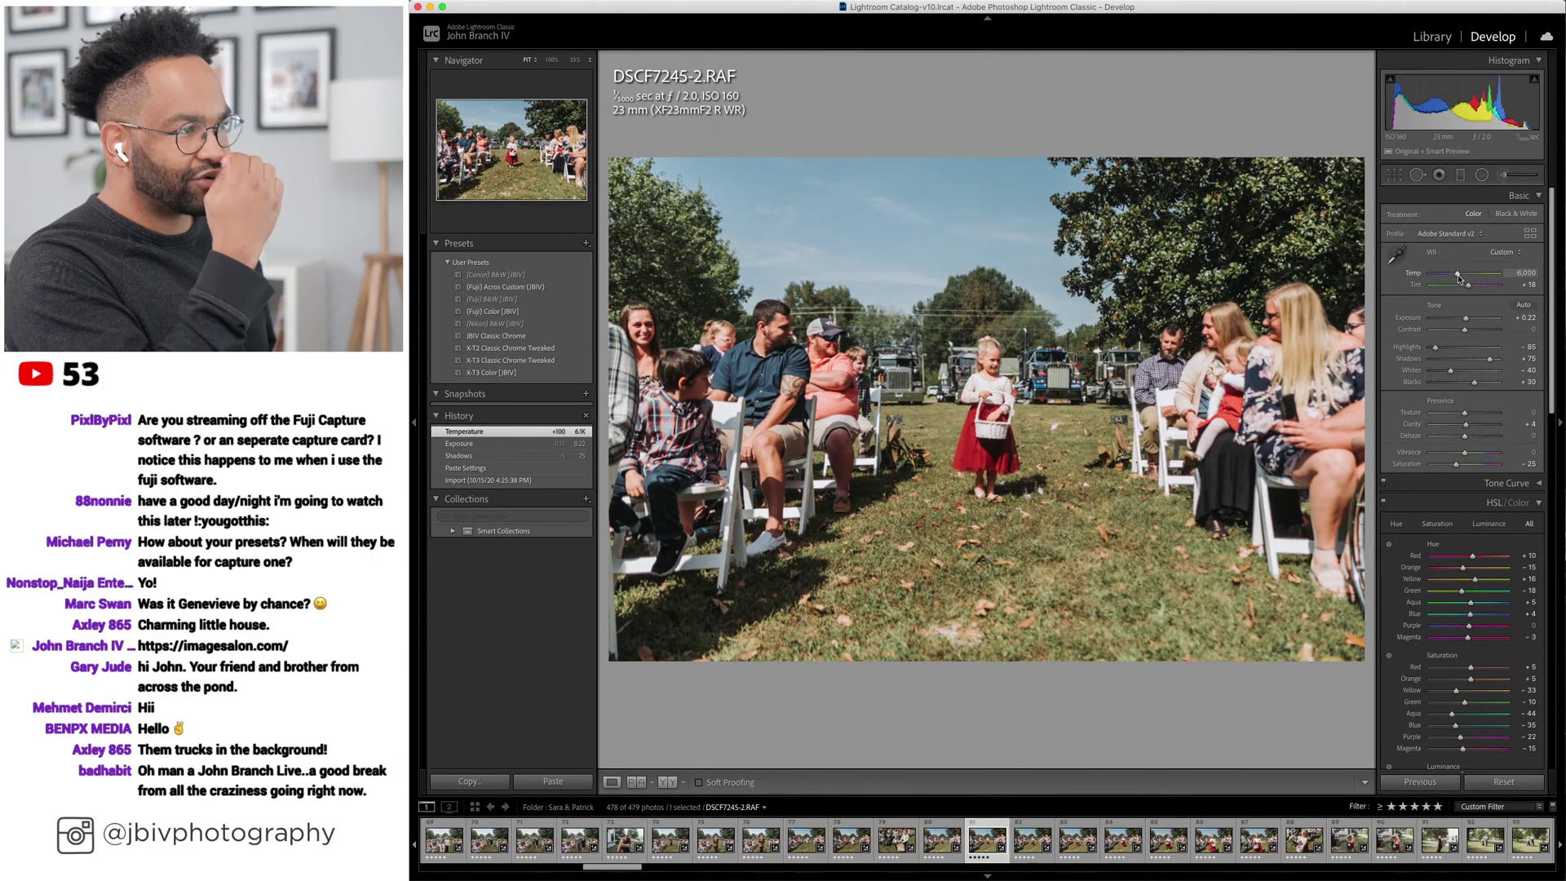
Apply the Level Upright correction to DSCF7248-2.RAF and DSCF7245-2.RAF, compare the neighboring shots, and continue to DSCF7252-2.RAF.
{"action": "key", "text": "Right"}
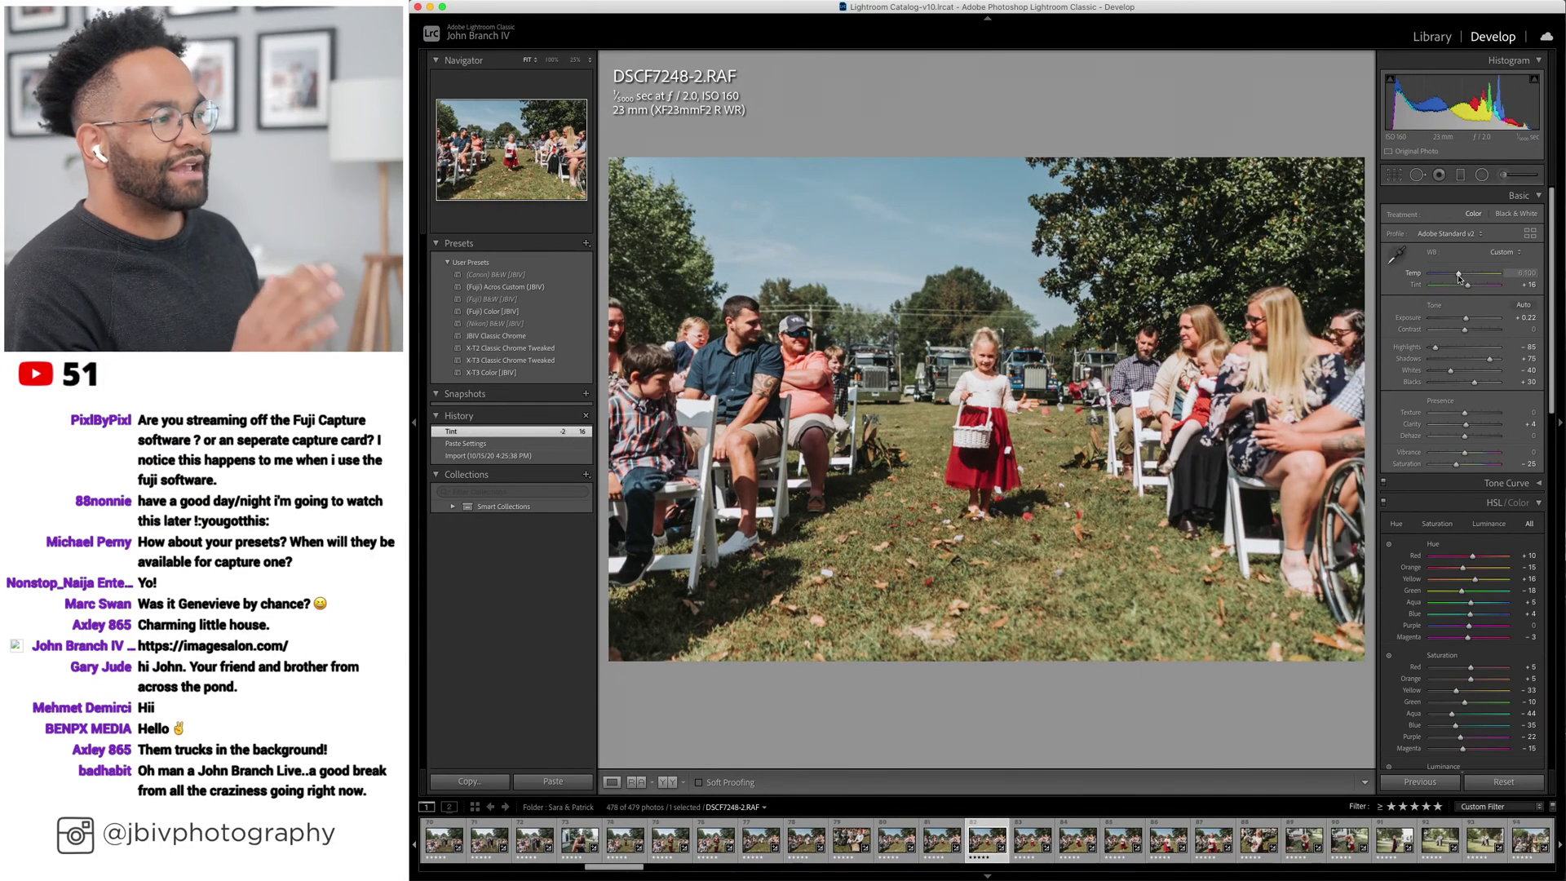
{"action": "scroll", "coordinate": [1436, 448], "scroll_direction": "down", "scroll_amount": 15}
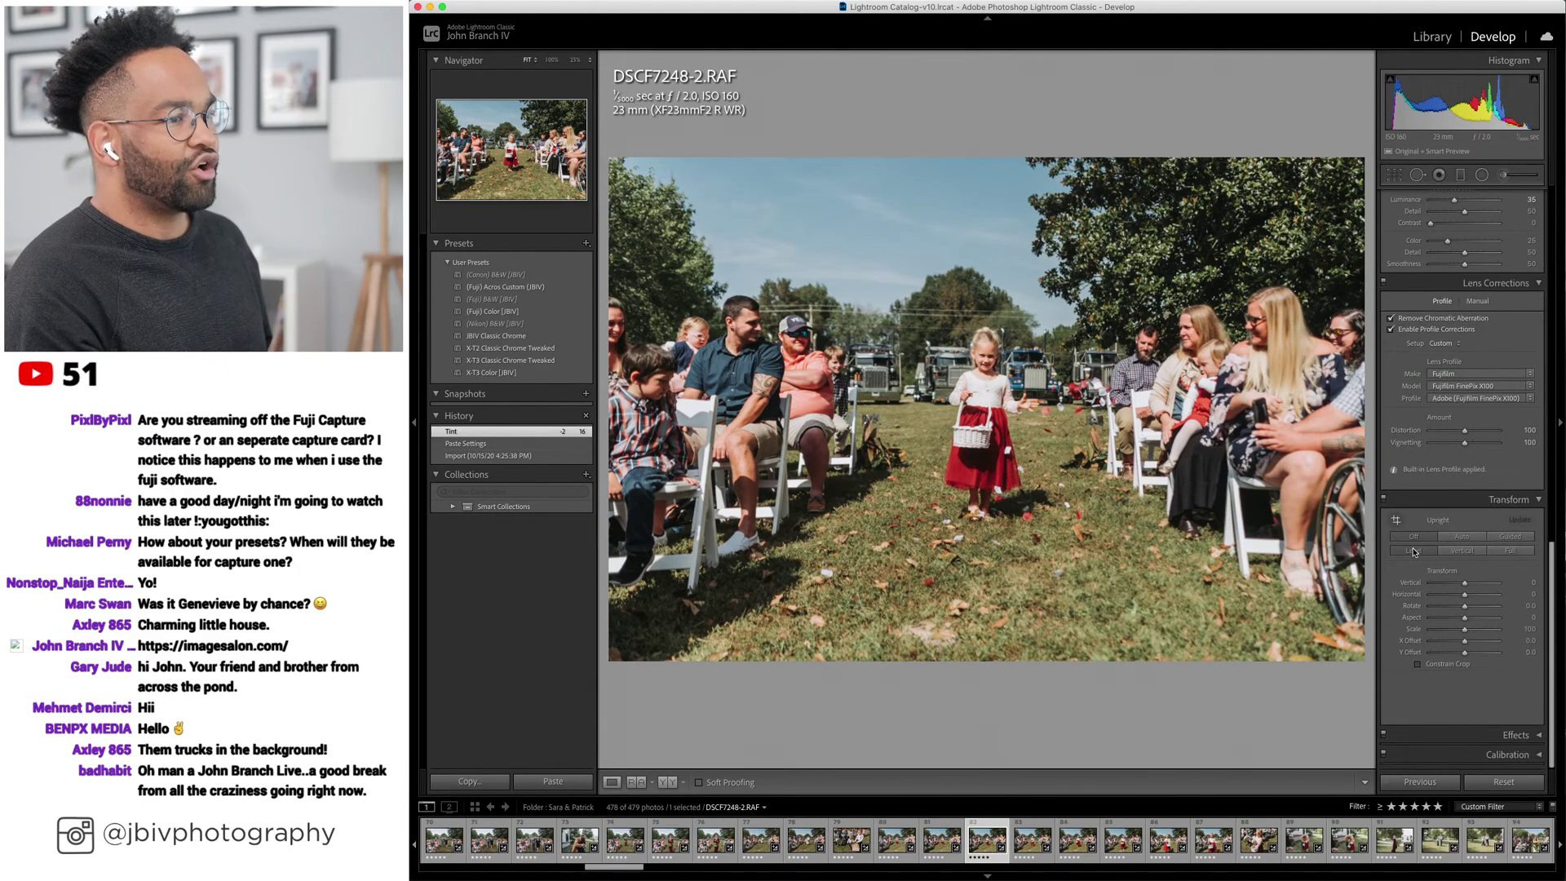
{"action": "left_click", "coordinate": [1413, 550]}
{"action": "key", "text": "Left"}
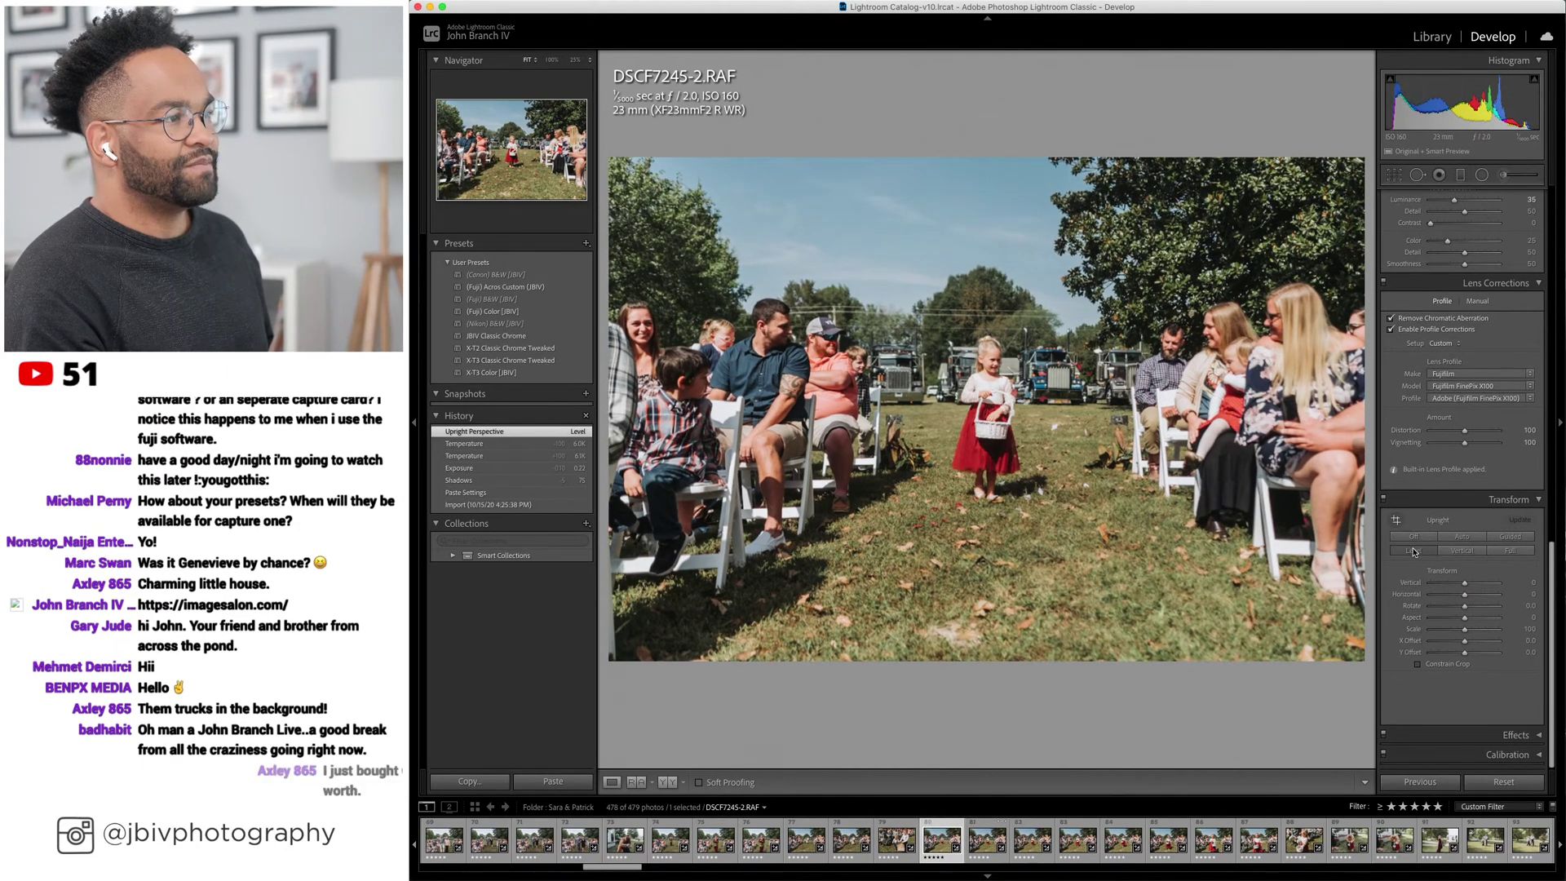
{"action": "key", "text": "Left"}
{"action": "key", "text": "Right"}
{"action": "key", "text": "Right"}
{"action": "key", "text": "Right"}
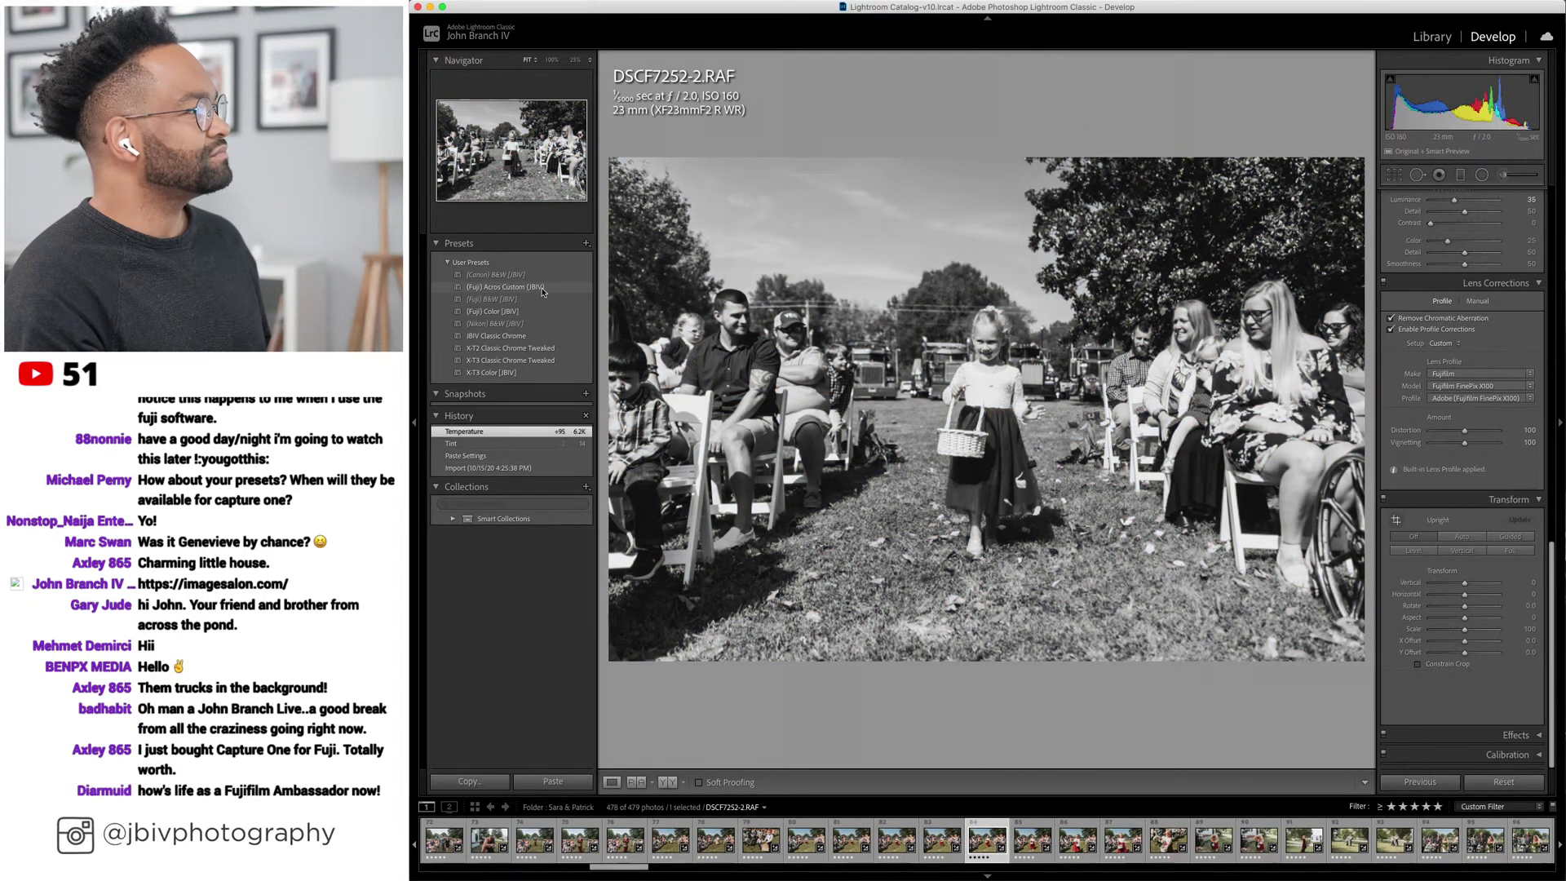
Apply the (Fuji) Acros Custom [JBIV] preset to DSCF7252-2.RAF and set highlights to -90, exposure to -0.08 and shadows to +55.
{"action": "left_click", "coordinate": [505, 287]}
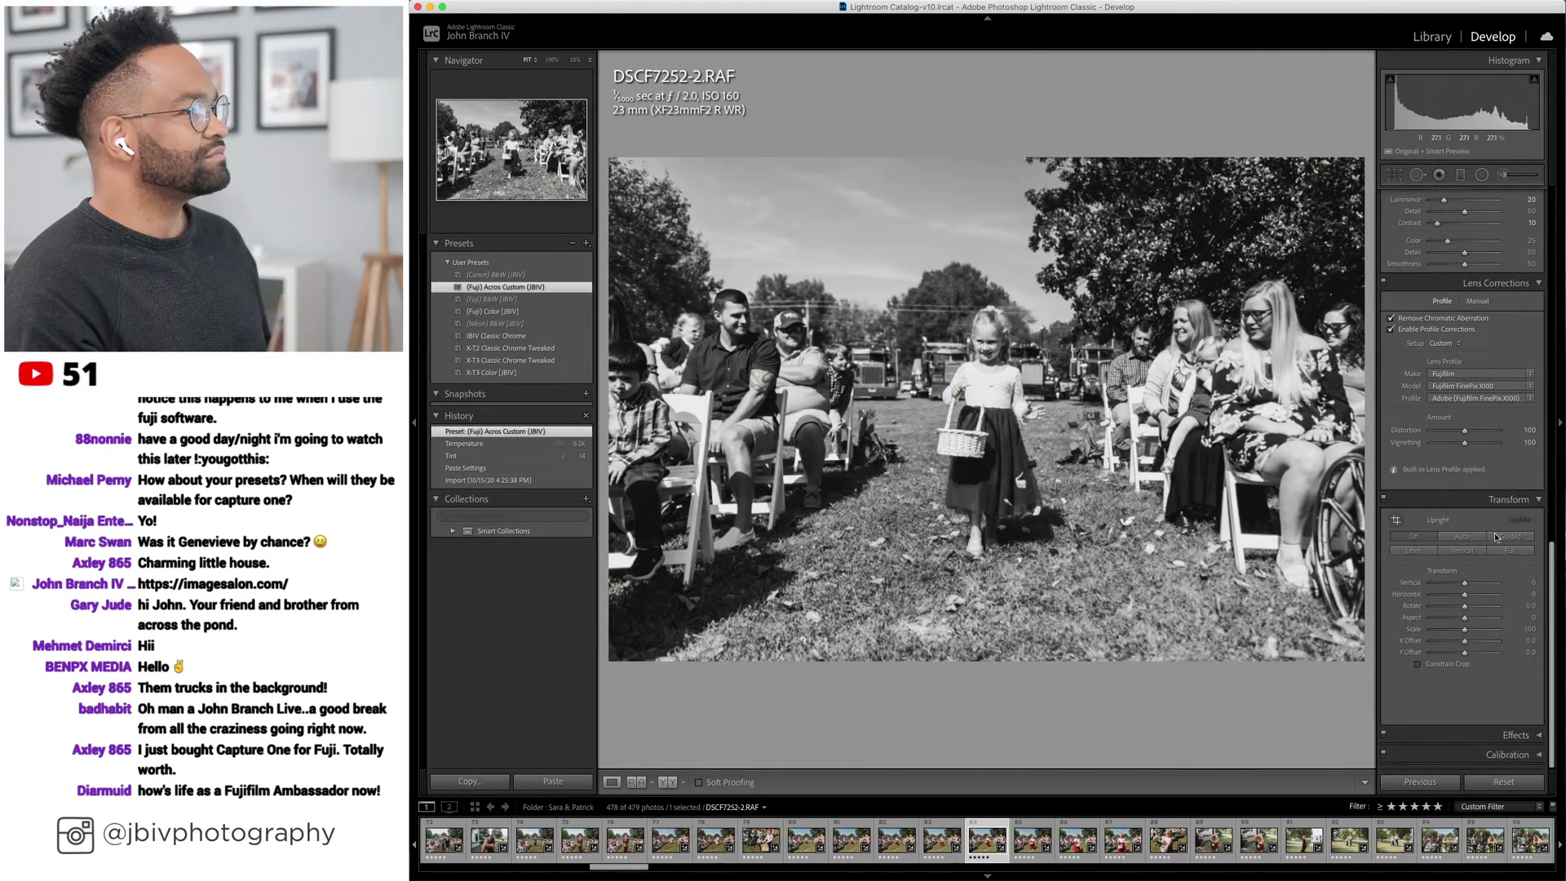
{"action": "scroll", "coordinate": [1444, 458], "scroll_direction": "up", "scroll_amount": 1}
{"action": "scroll", "coordinate": [1444, 458], "scroll_direction": "up", "scroll_amount": 5}
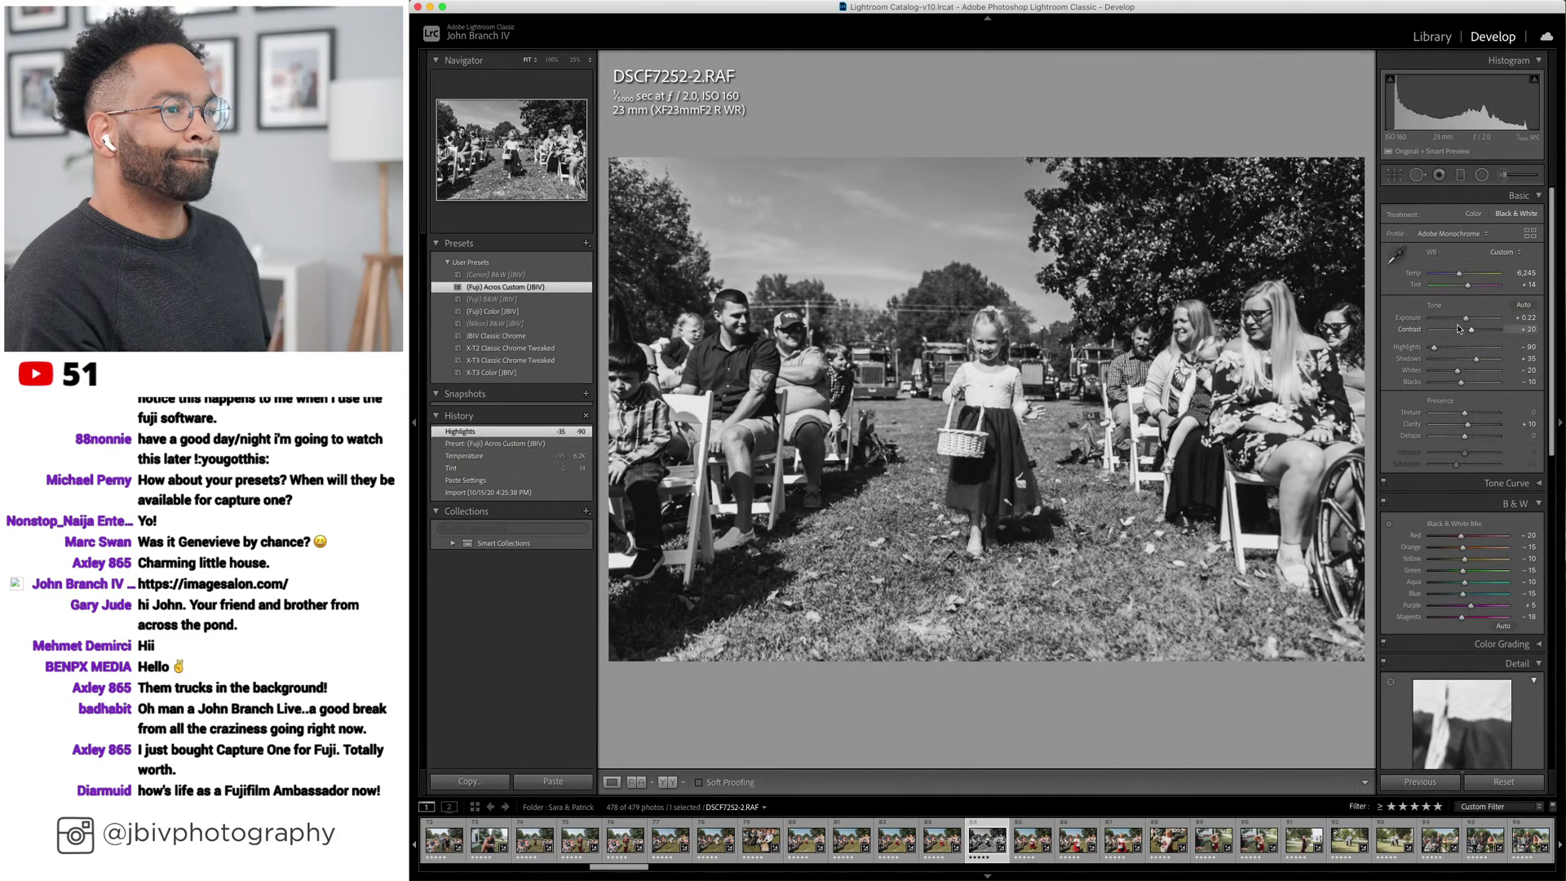
{"action": "left_click_drag", "start_coordinate": [1466, 318], "coordinate": [1479, 361]}
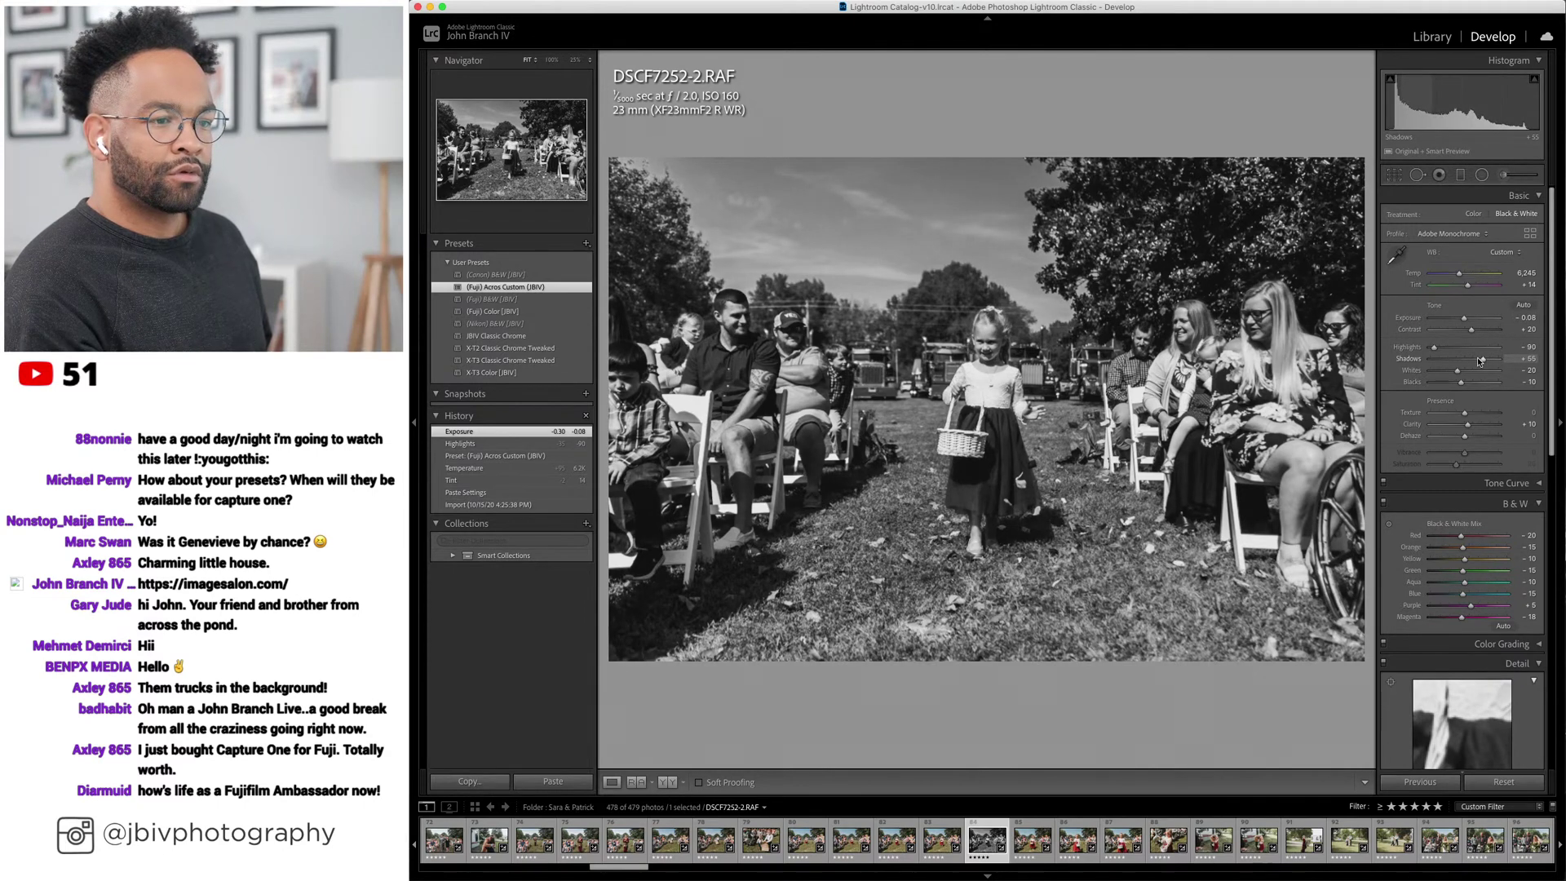
{"action": "left_click_drag", "start_coordinate": [1480, 361], "coordinate": [1481, 361]}
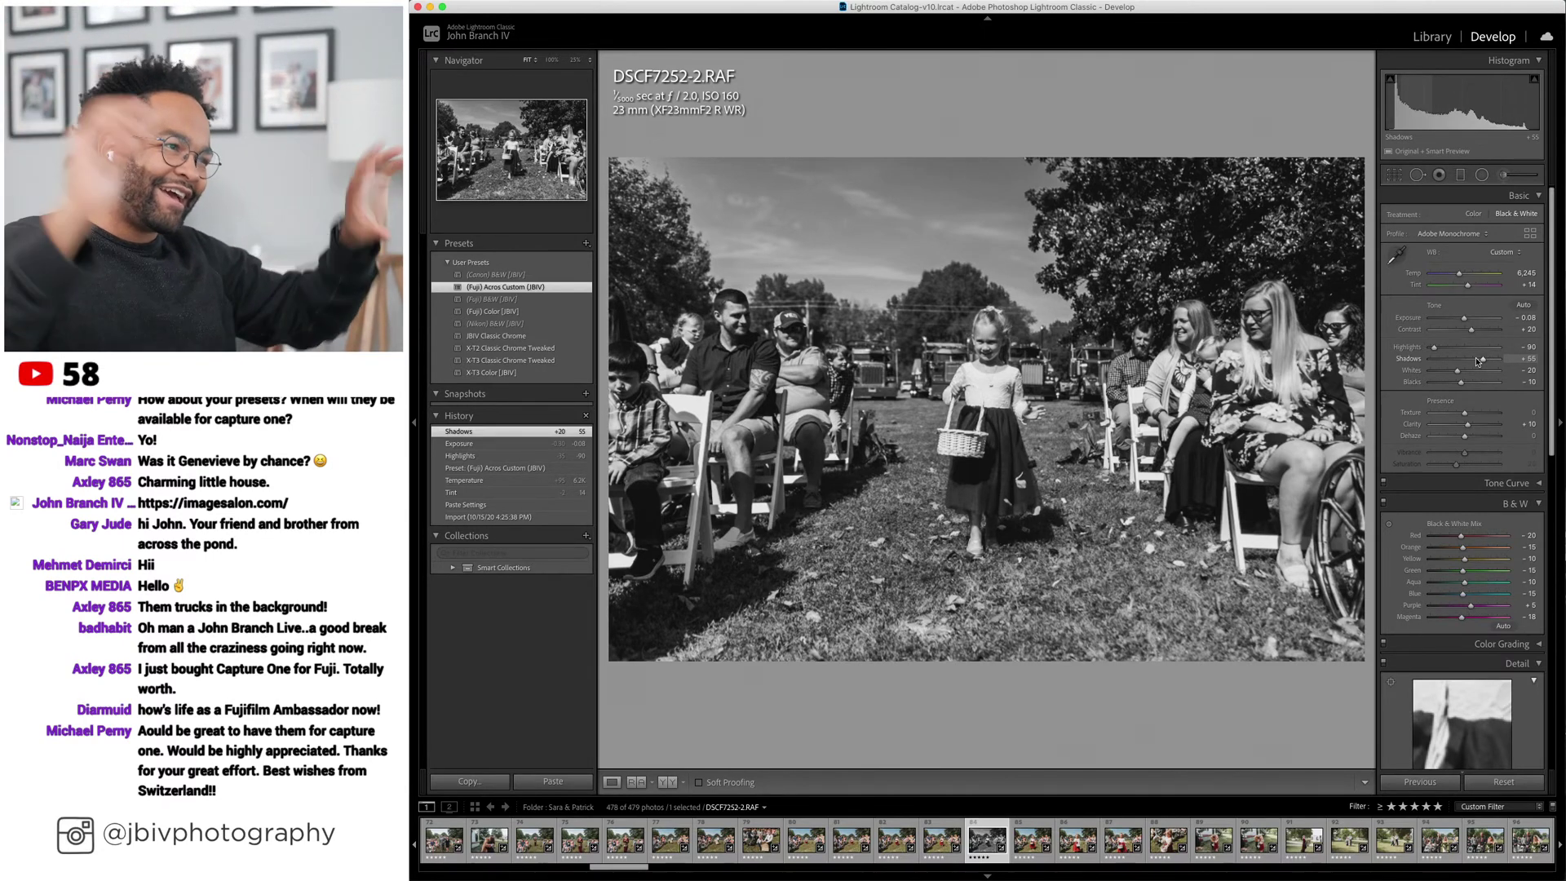
Set the temperature of DSCF7255-2.RAF to 5,895 and the temperature of DSCF7259-2.RAF to 6,045.
{"action": "key", "text": "Right"}
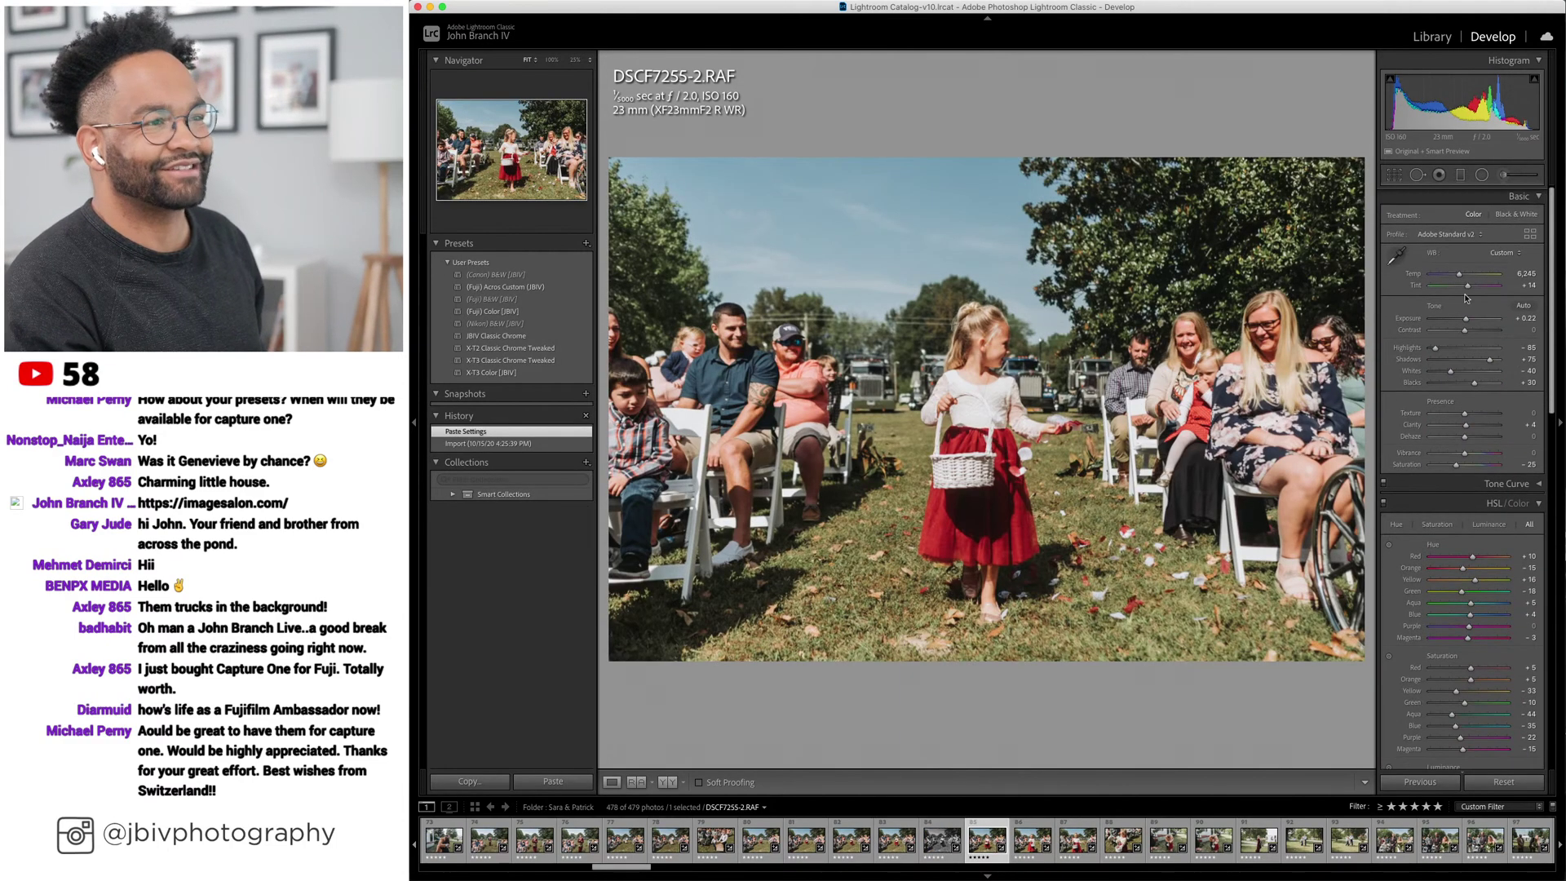
{"action": "left_click_drag", "start_coordinate": [1462, 274], "coordinate": [1460, 276]}
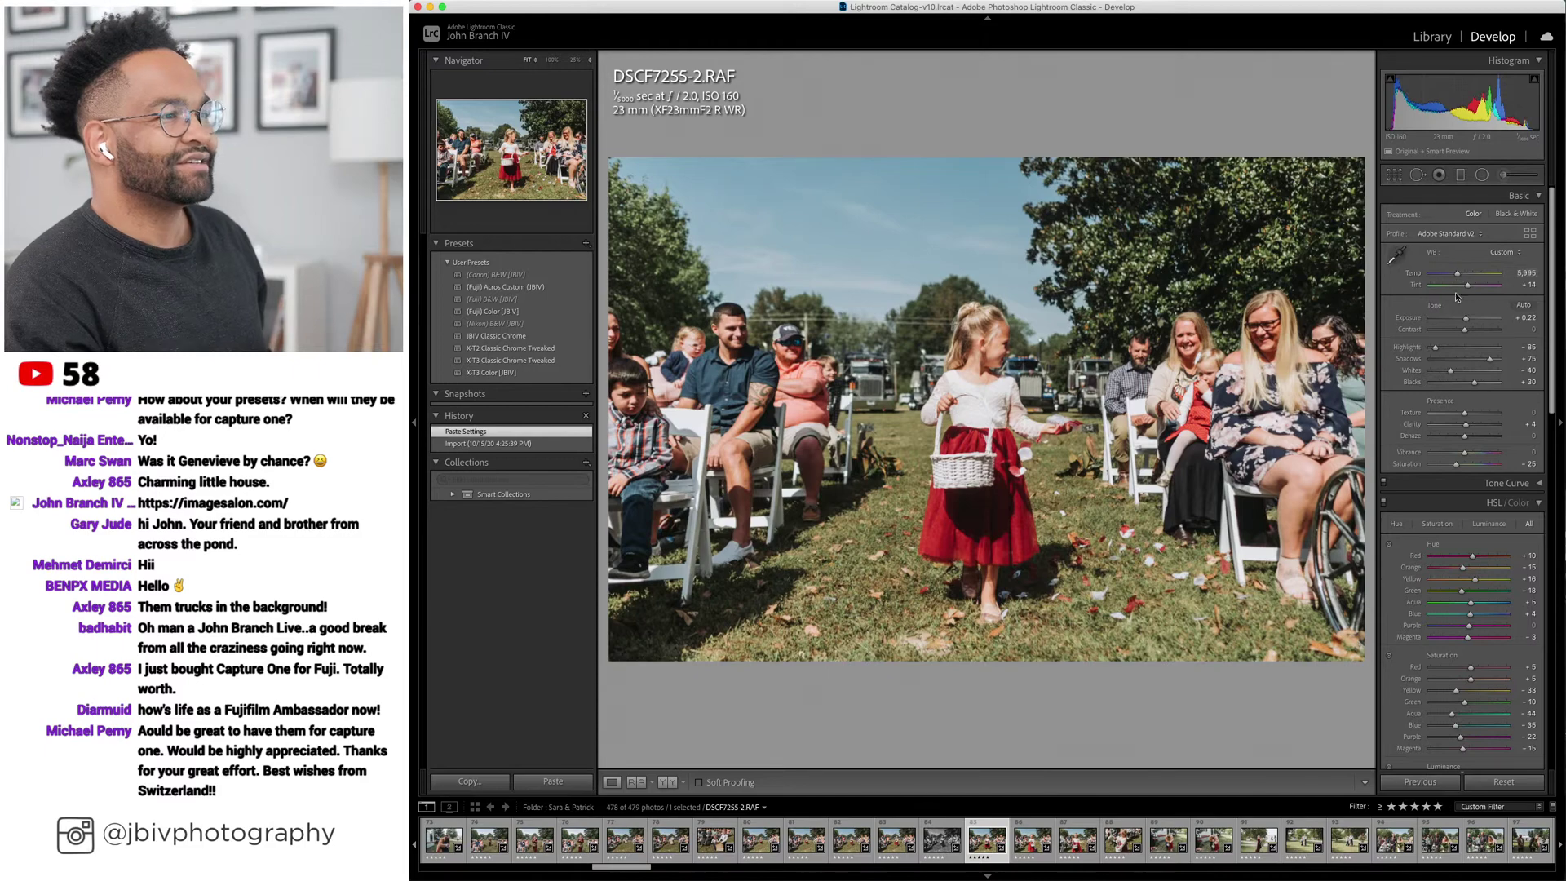
{"action": "key", "text": "Right"}
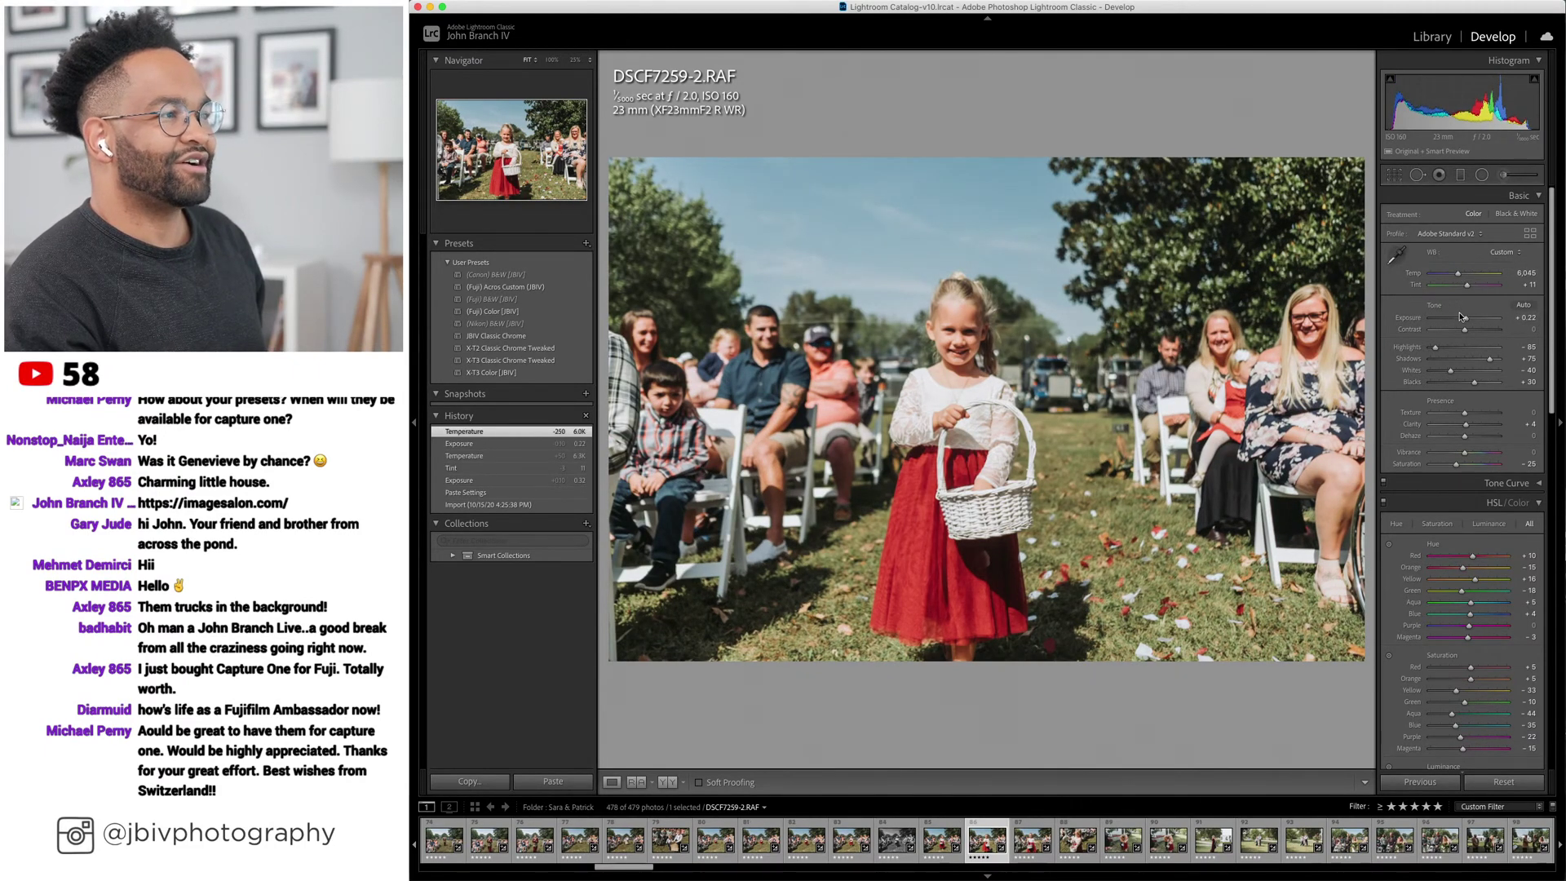
{"action": "scroll", "coordinate": [1456, 312], "scroll_direction": "down", "scroll_amount": 2}
Advance to DSCF7261-2.RAF and set its exposure to +0.12 and its temperature to 6,195.
{"action": "key", "text": "Right"}
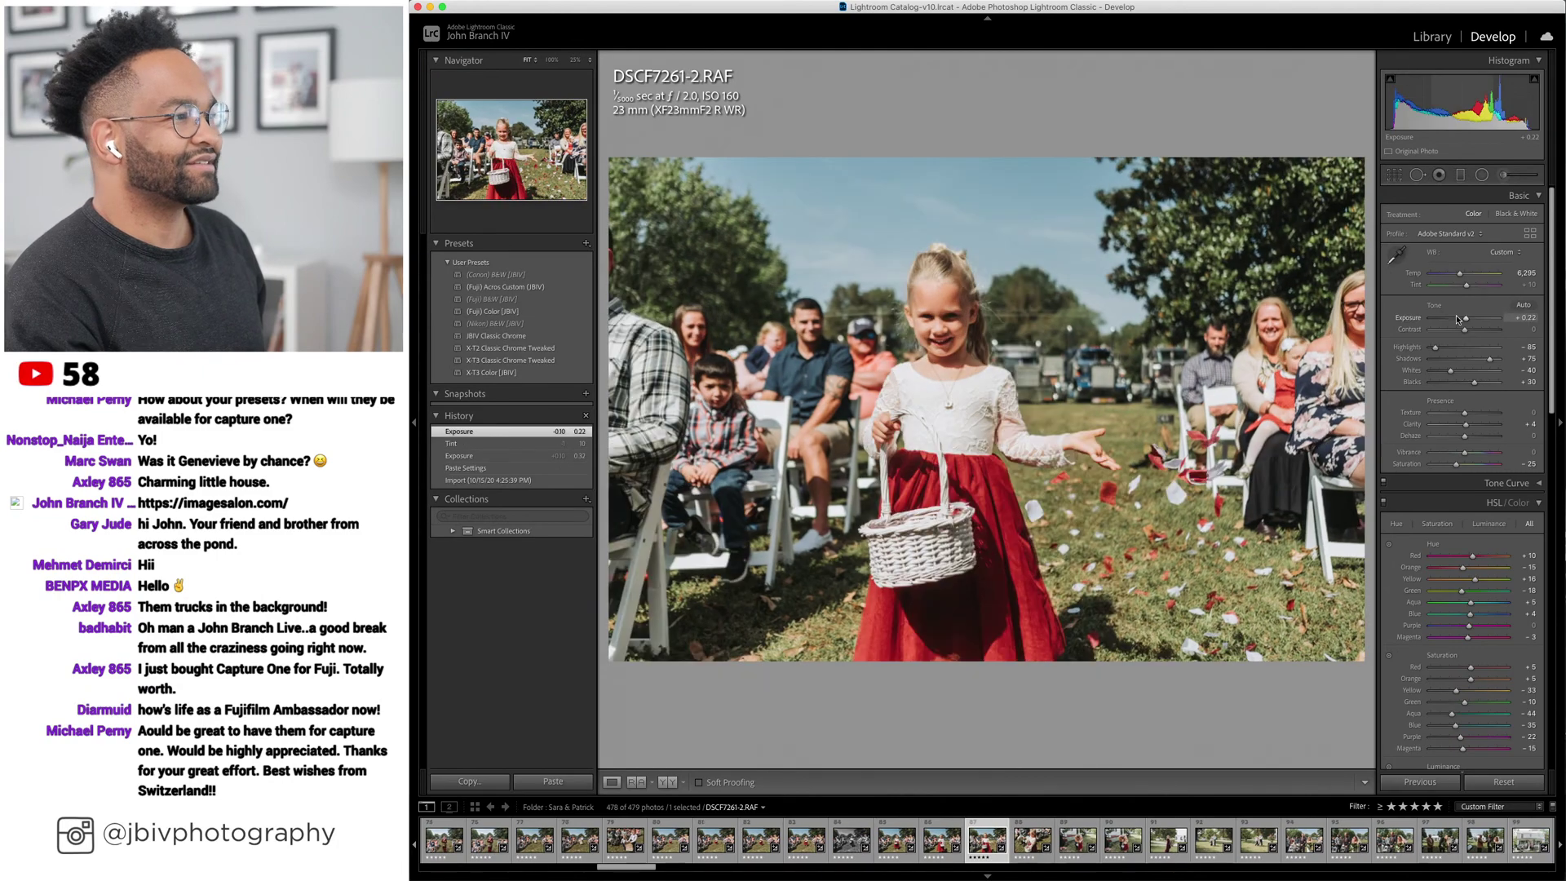
{"action": "scroll", "coordinate": [1457, 318], "scroll_direction": "down", "scroll_amount": 3}
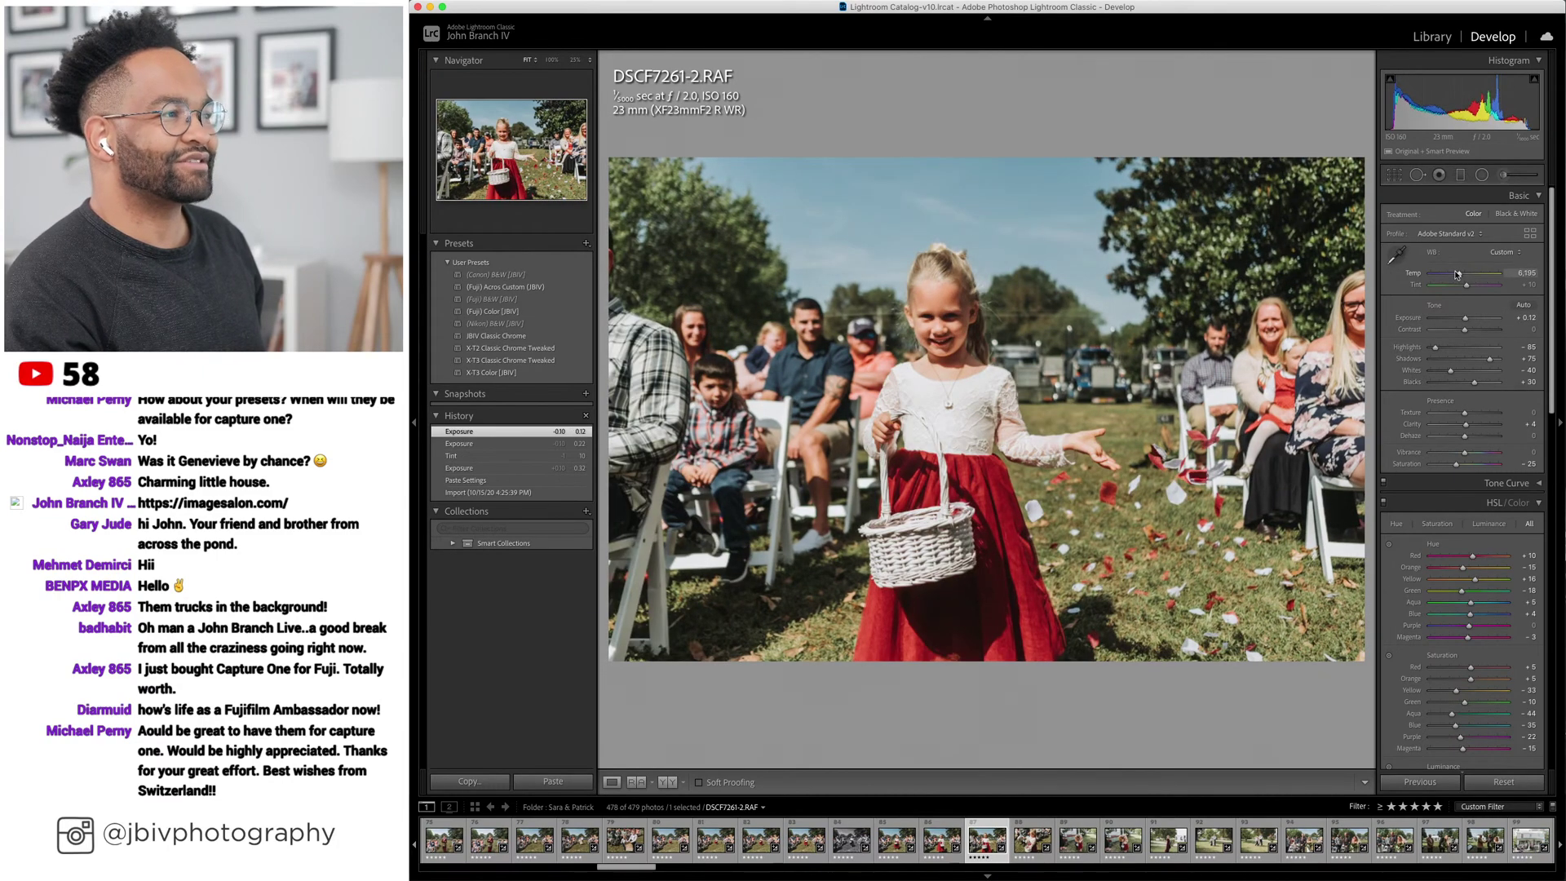
{"action": "key", "text": "Right"}
Apply the (Fuji) Acros Custom [JBIV] preset to DSCF7263-2.RAF and set highlights to -100, exposure to -0.28 and shadows to +65.
{"action": "key", "text": "Right"}
{"action": "left_click", "coordinate": [498, 287]}
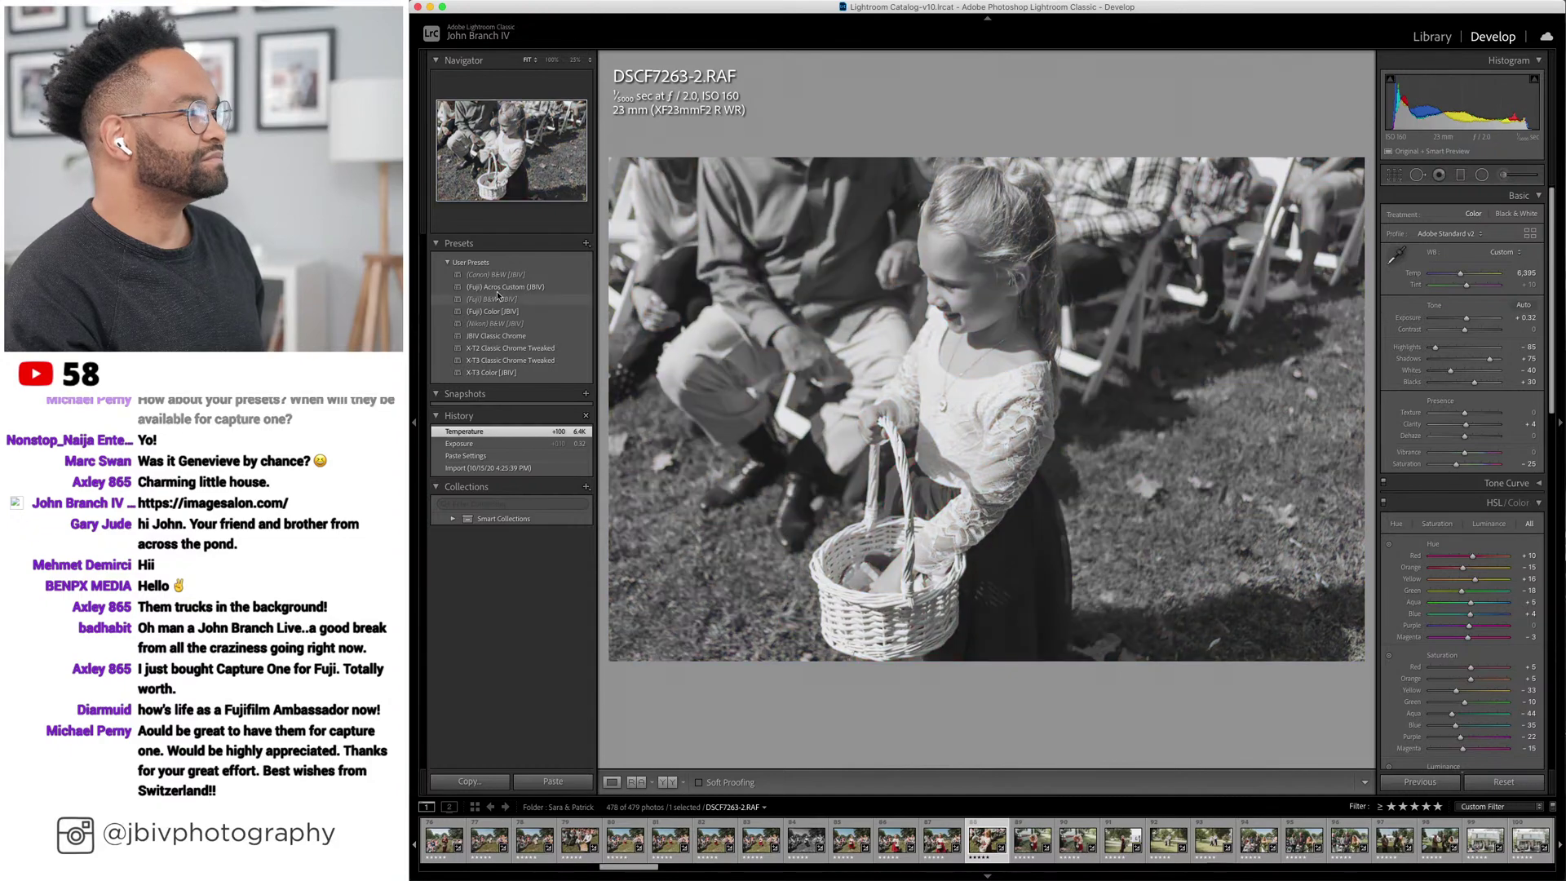
{"action": "scroll", "coordinate": [1434, 344], "scroll_direction": "down", "scroll_amount": 9}
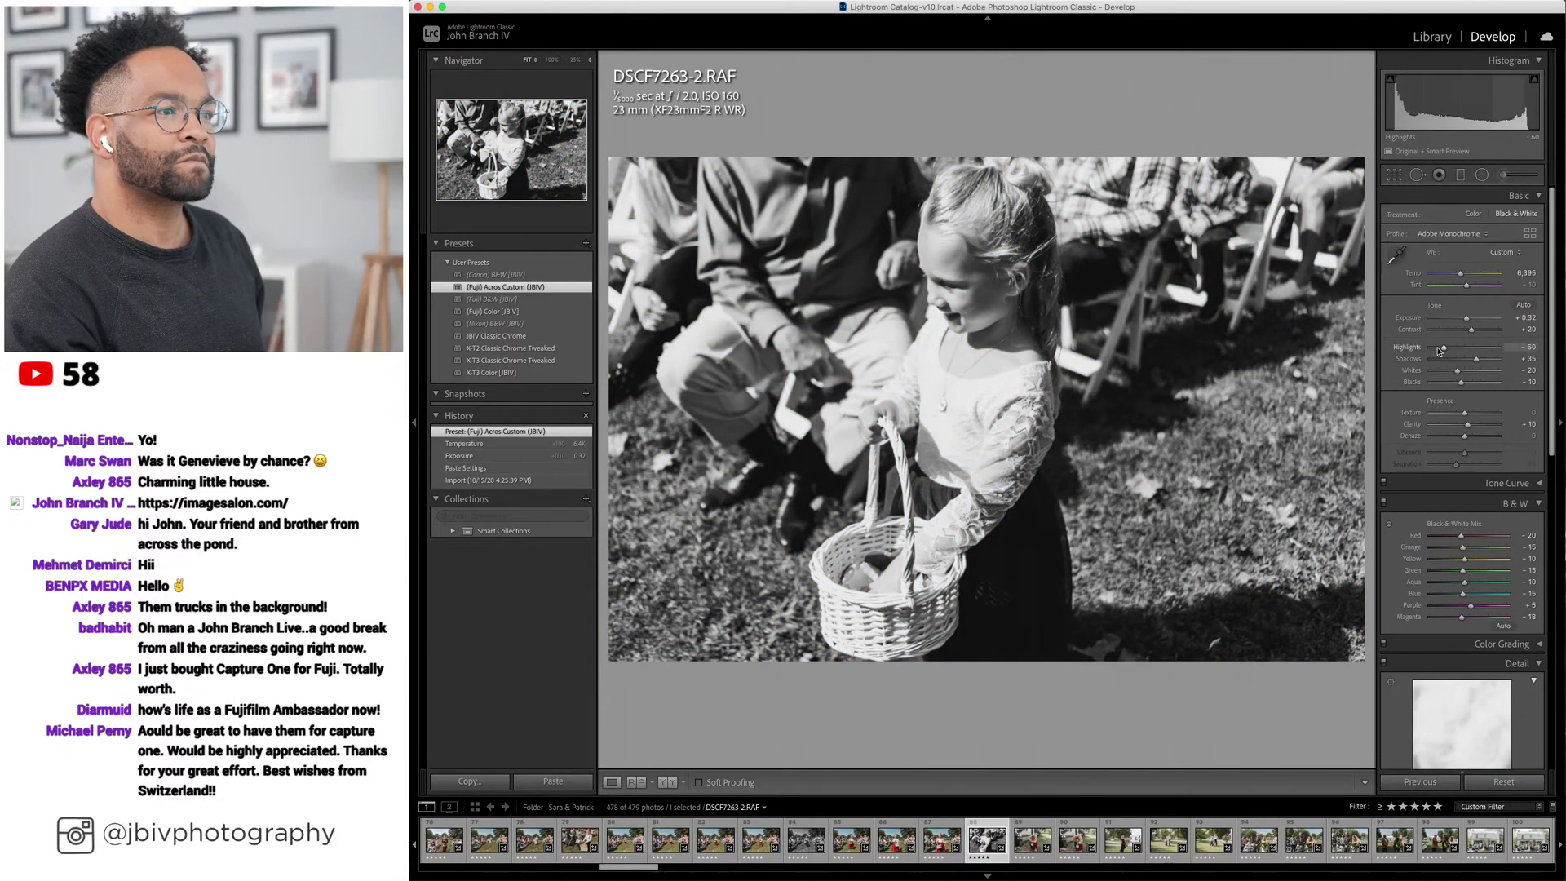
{"action": "scroll", "coordinate": [1447, 318], "scroll_direction": "down", "scroll_amount": 4}
{"action": "scroll", "coordinate": [1447, 318], "scroll_direction": "down", "scroll_amount": 8}
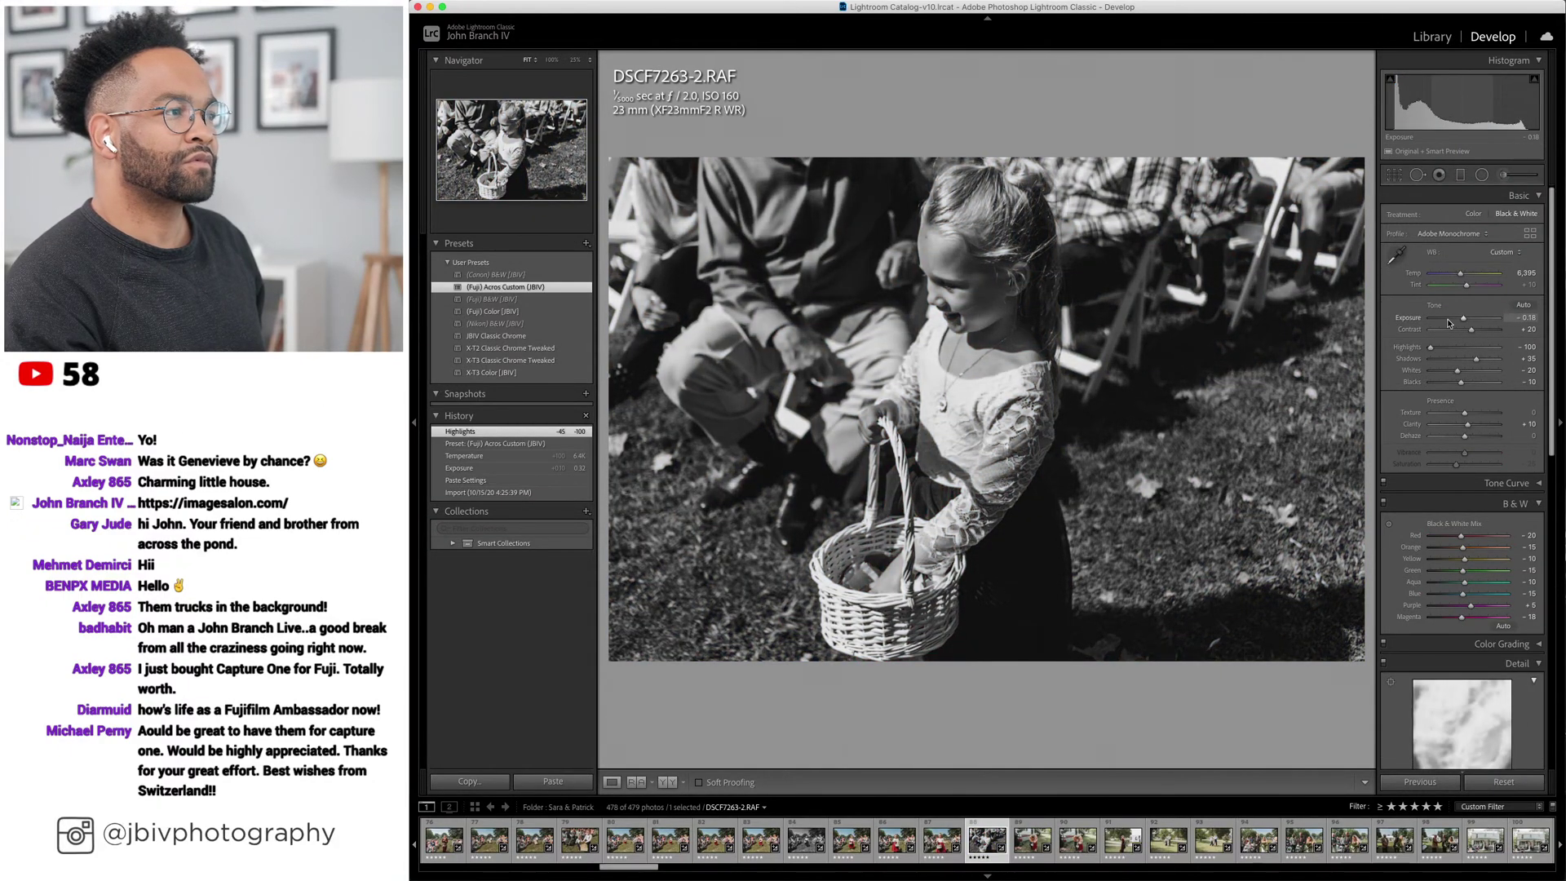
{"action": "scroll", "coordinate": [1482, 363], "scroll_direction": "up", "scroll_amount": 3}
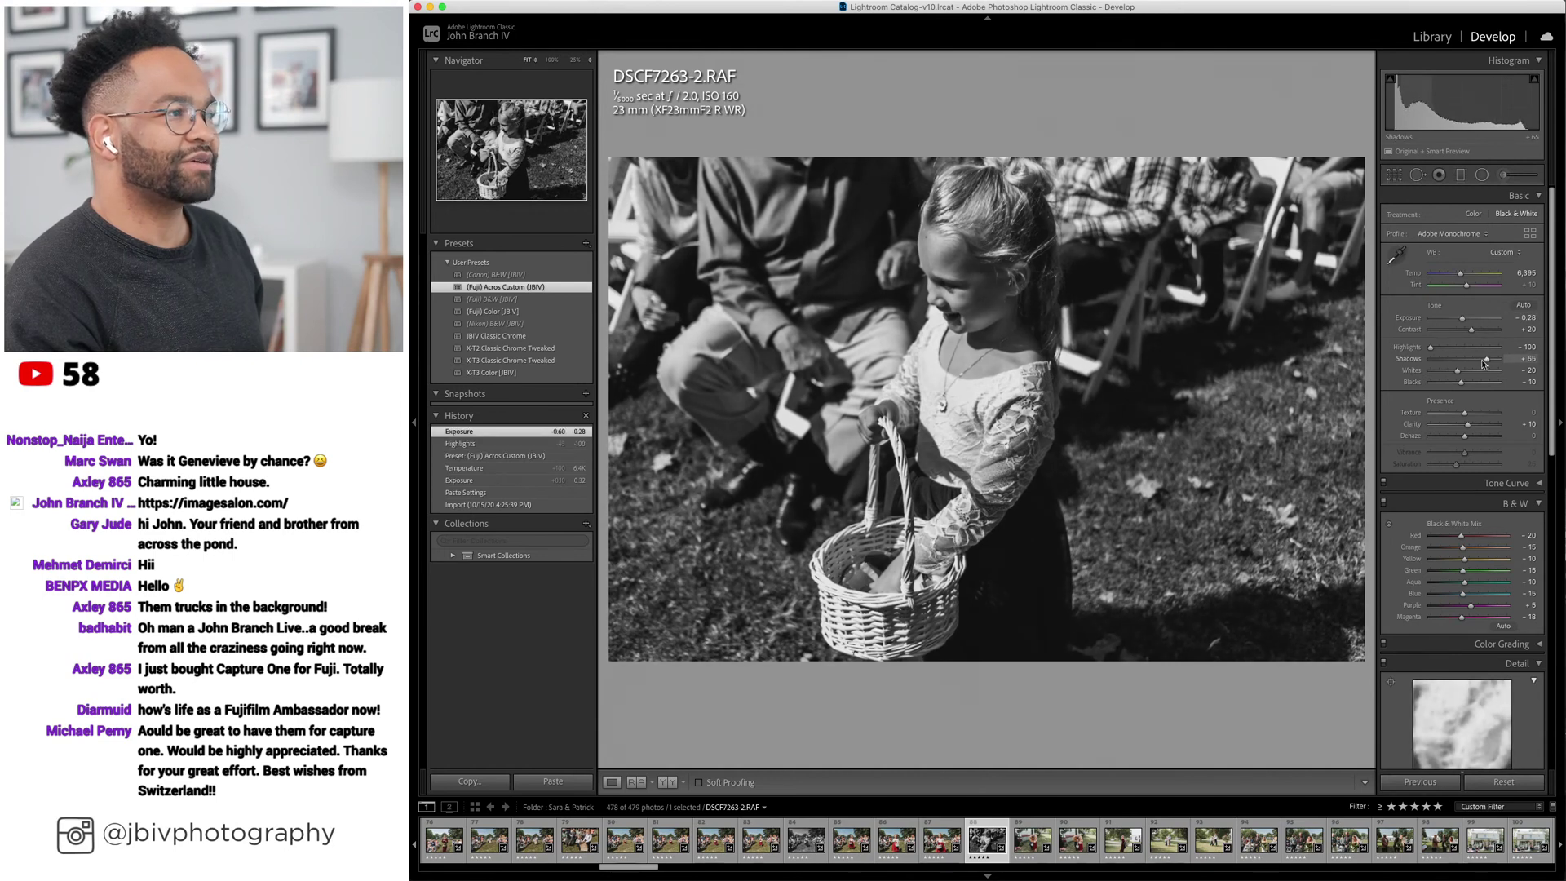
Set the temperature of DSCF7268-2.RAF to 6,150 and the temperature of DSCF7271-2.RAF to 6,200.
{"action": "key", "text": "Right"}
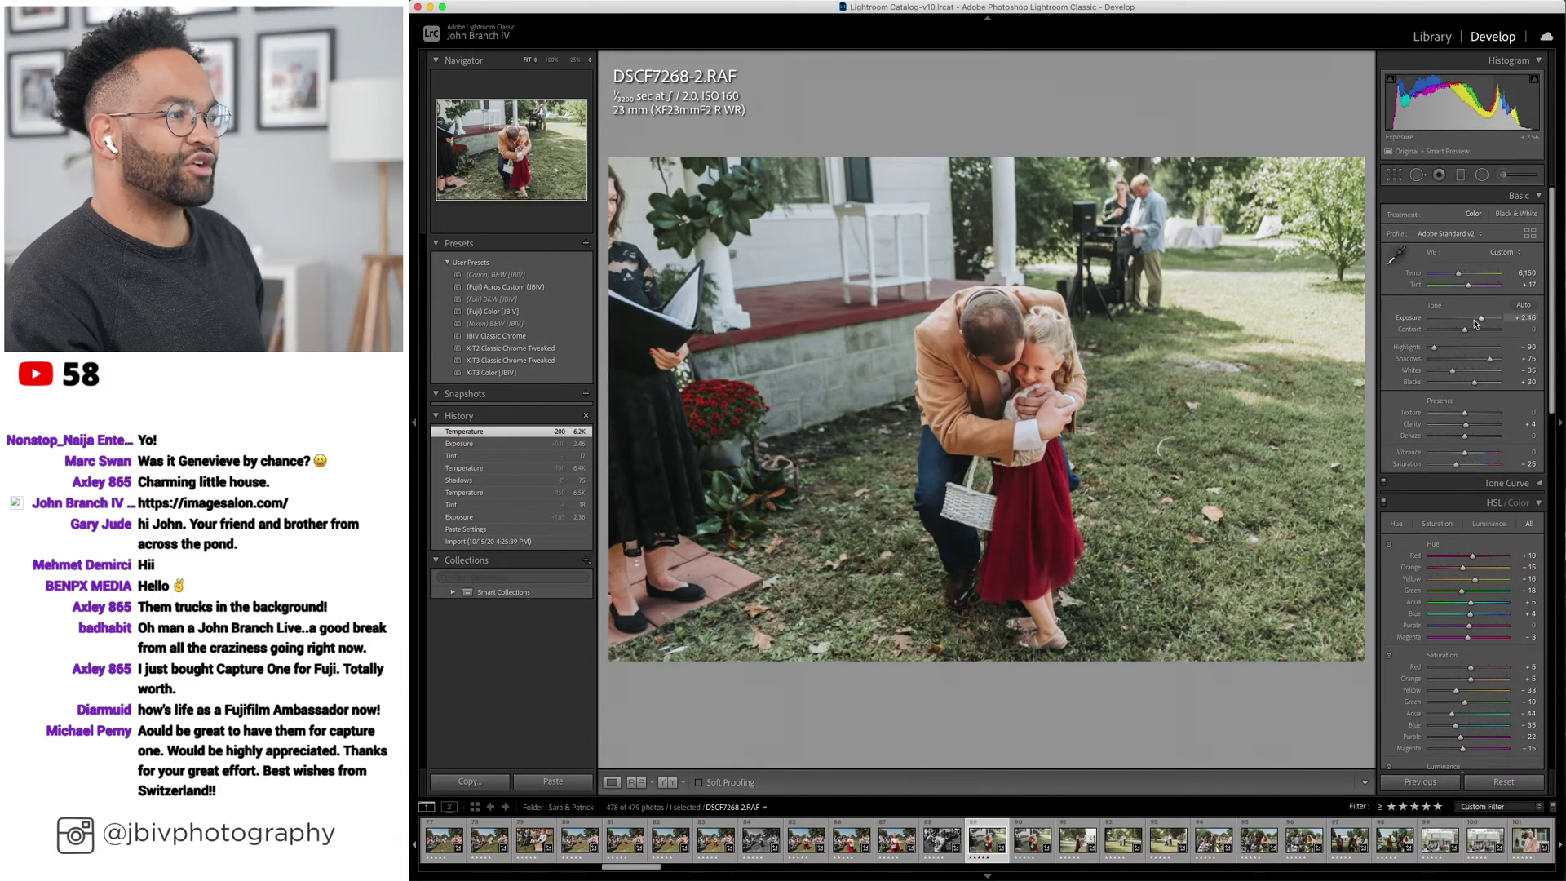
{"action": "key", "text": "Right"}
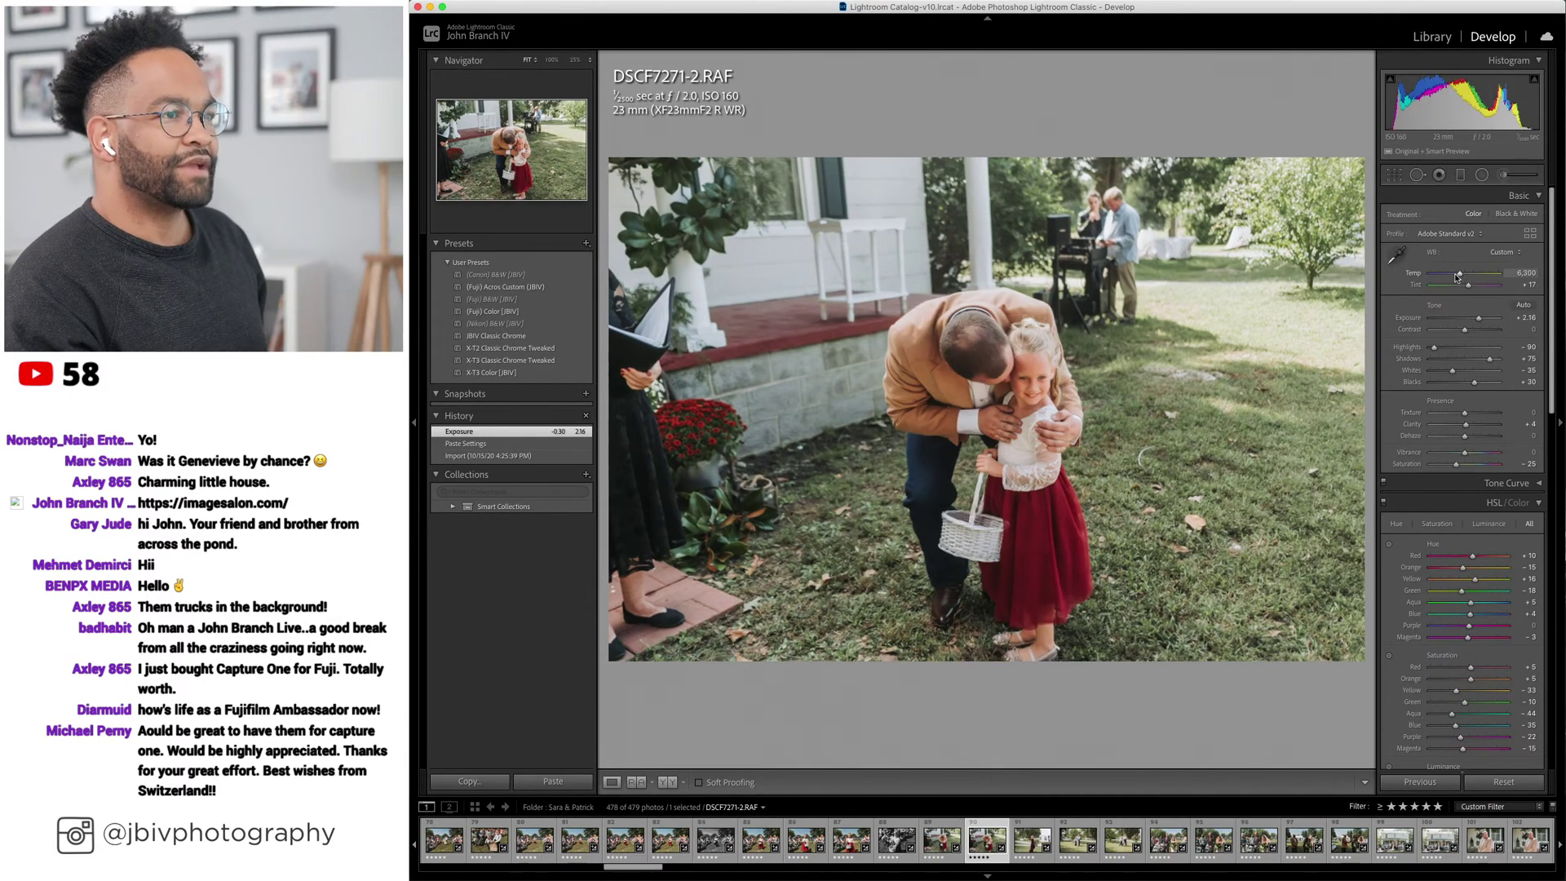
Set the temperature of DSCF7346.RAF to 7,040 and the temperature of DSCF7350.RAF to 7,240.
{"action": "key", "text": "Right"}
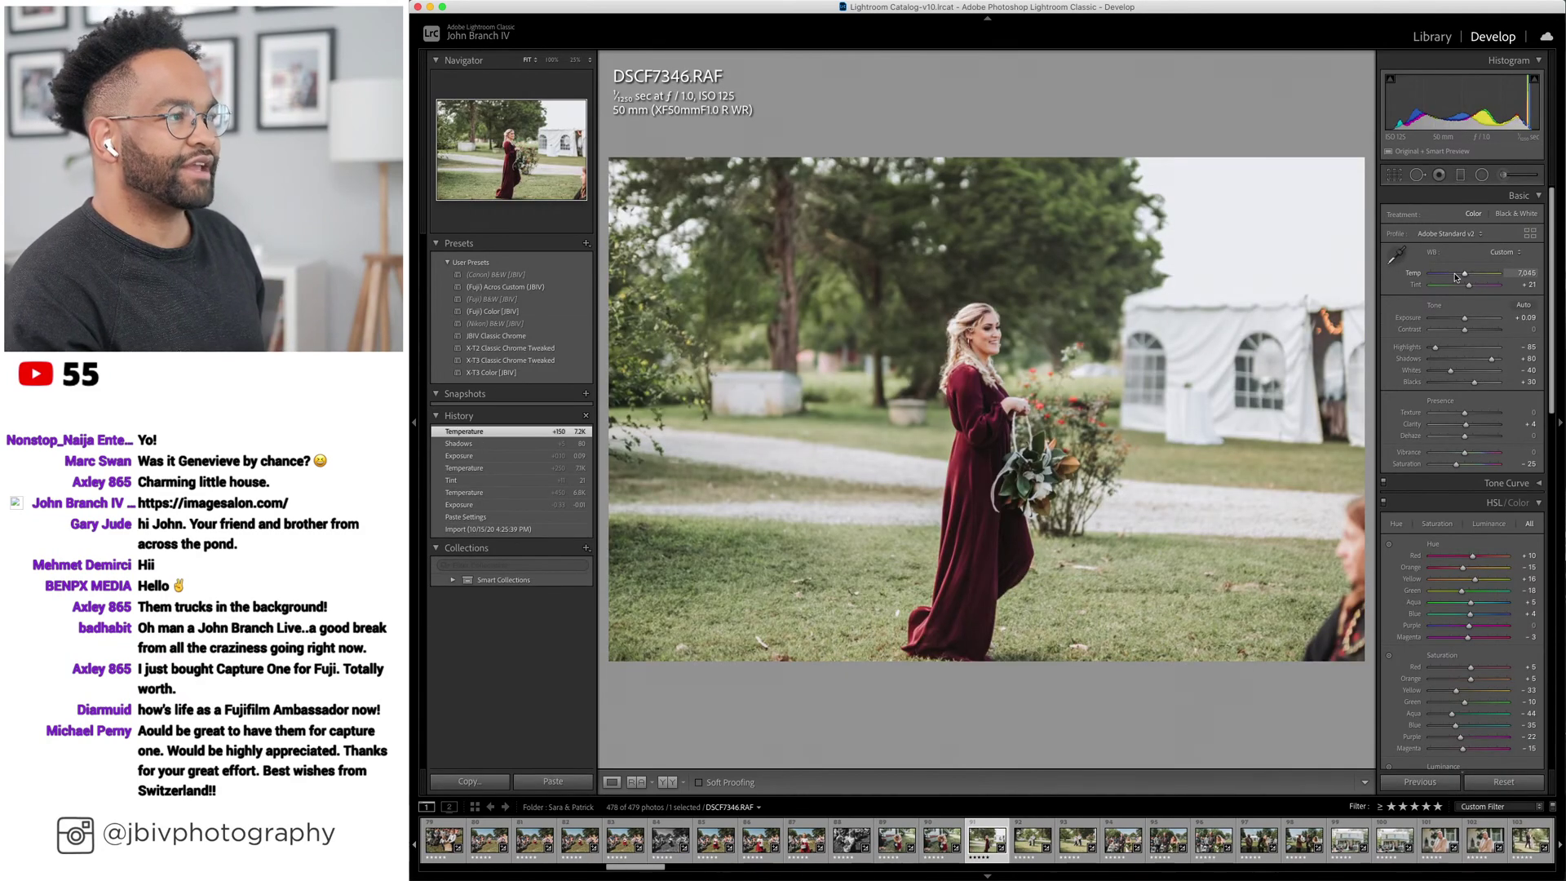
{"action": "key", "text": "Right"}
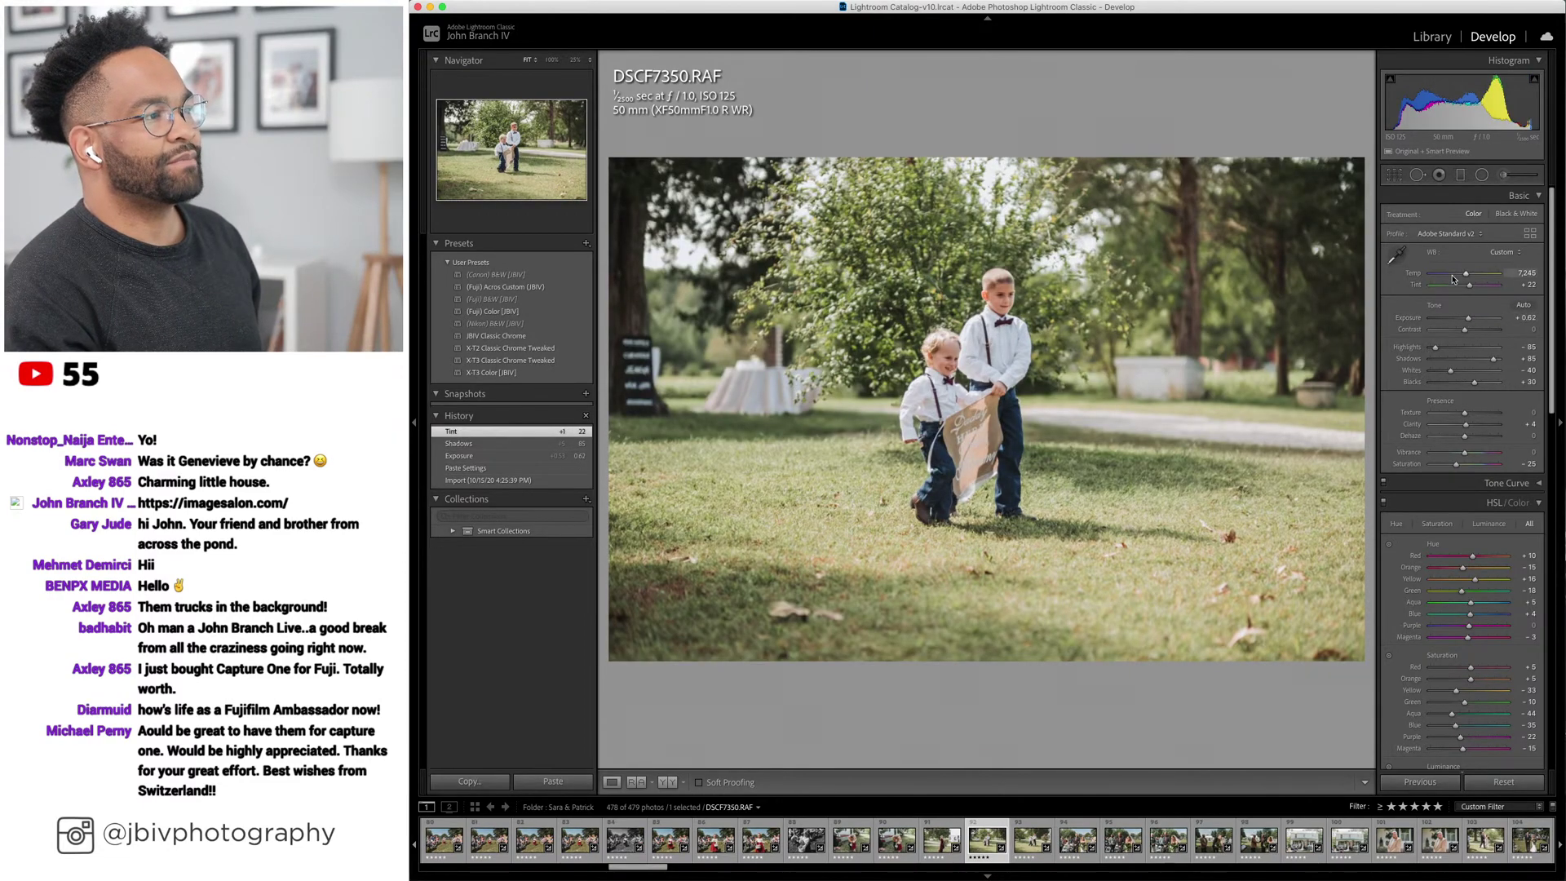
{"action": "key", "text": "Right"}
Move on to DSCF7274-2.RAF, set its temperature to 5,895 and fine-tune its exposure.
{"action": "key", "text": "Right"}
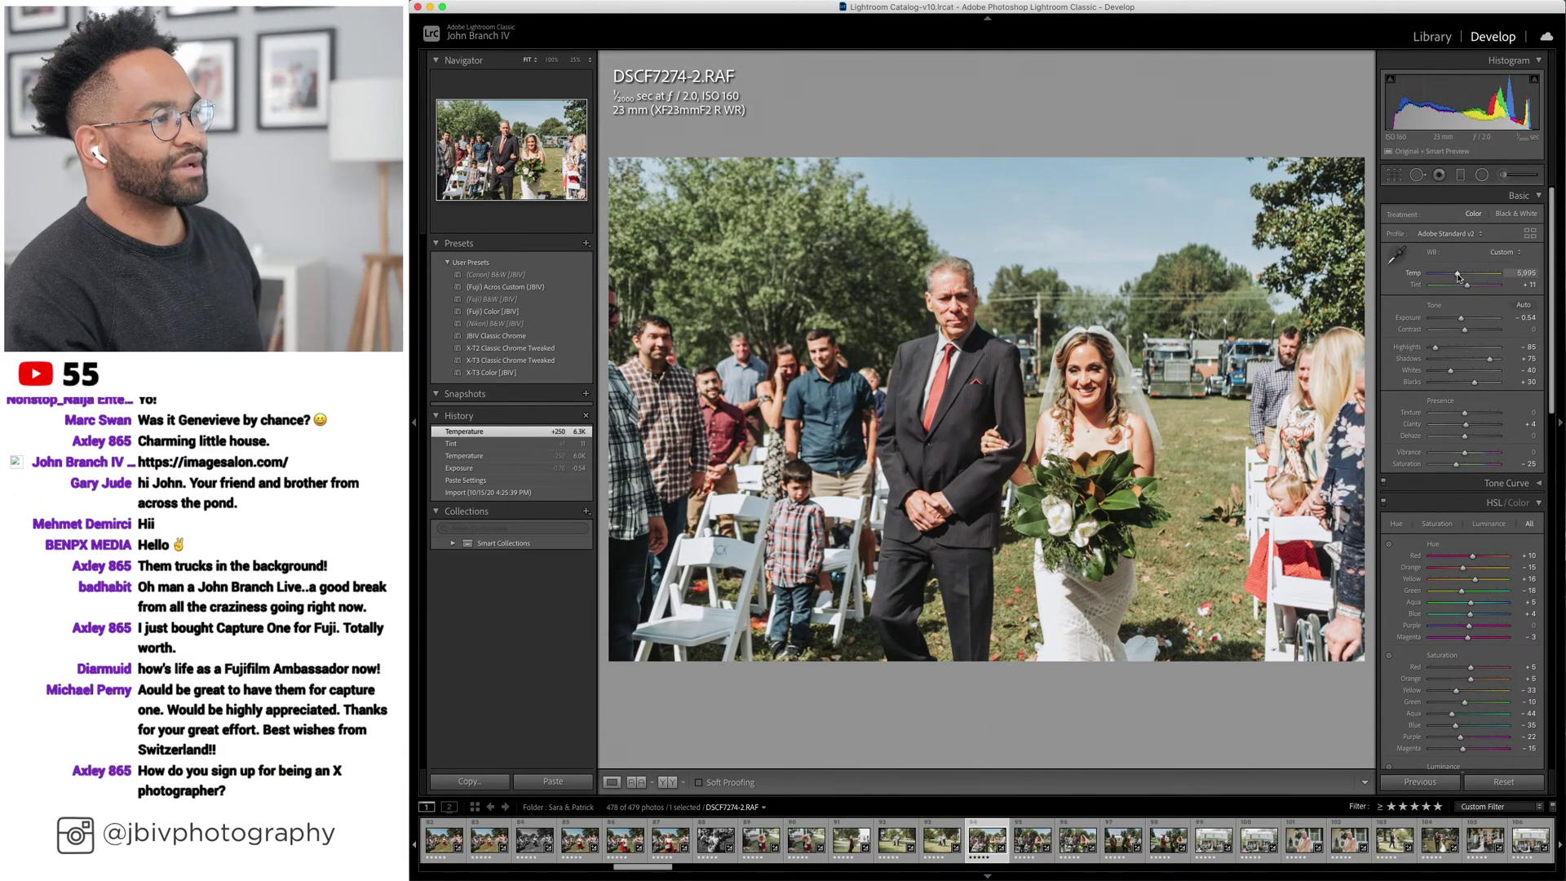
{"action": "left_click_drag", "start_coordinate": [1459, 278], "coordinate": [1457, 277]}
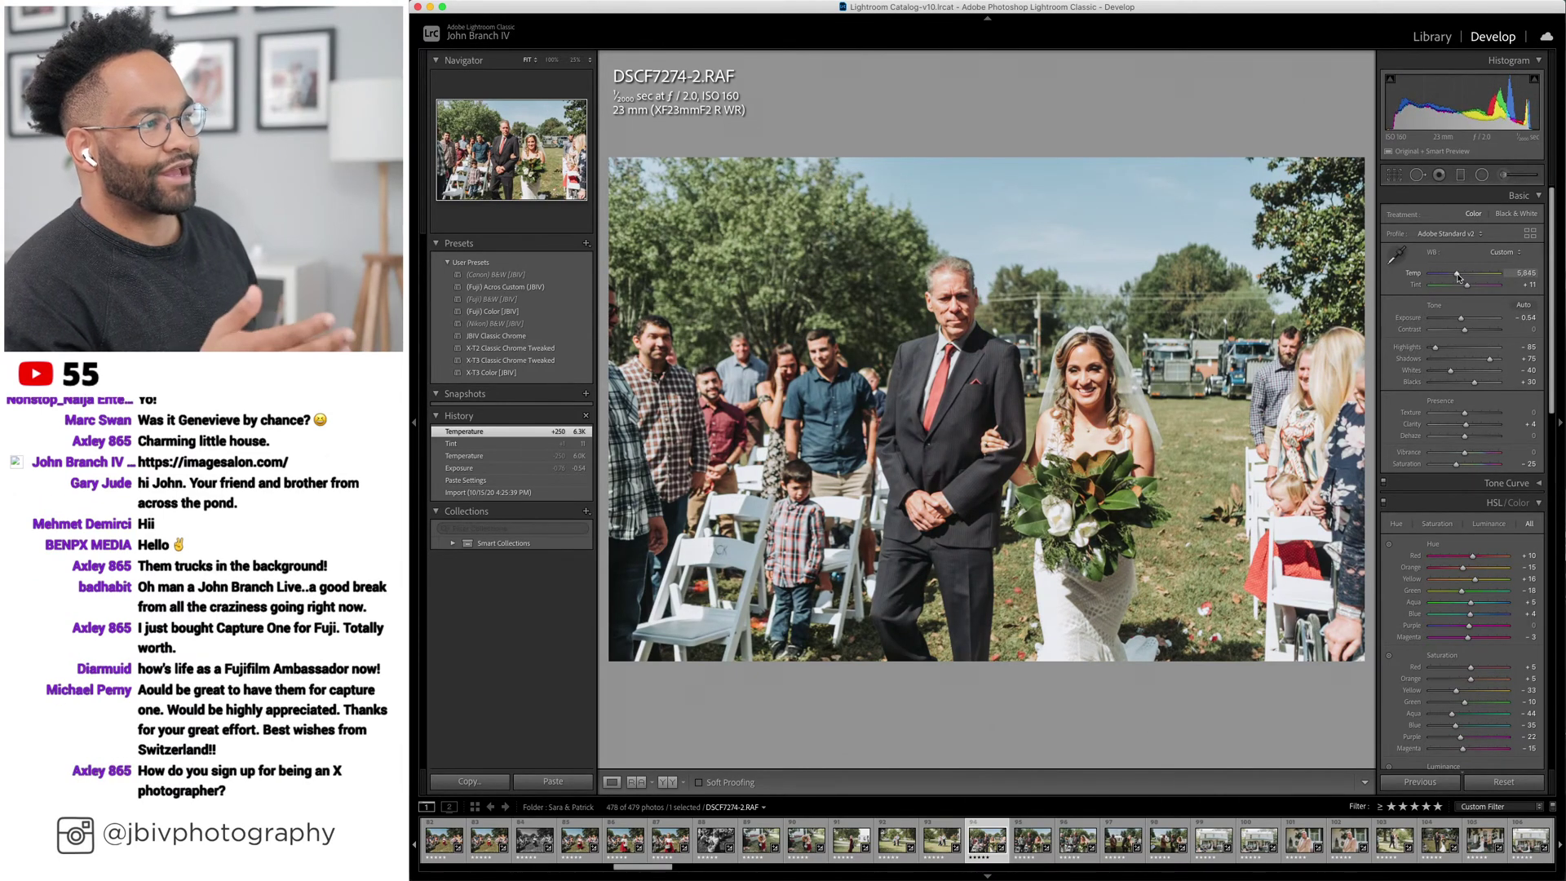
{"action": "key", "text": "Up"}
{"action": "key", "text": "Up"}
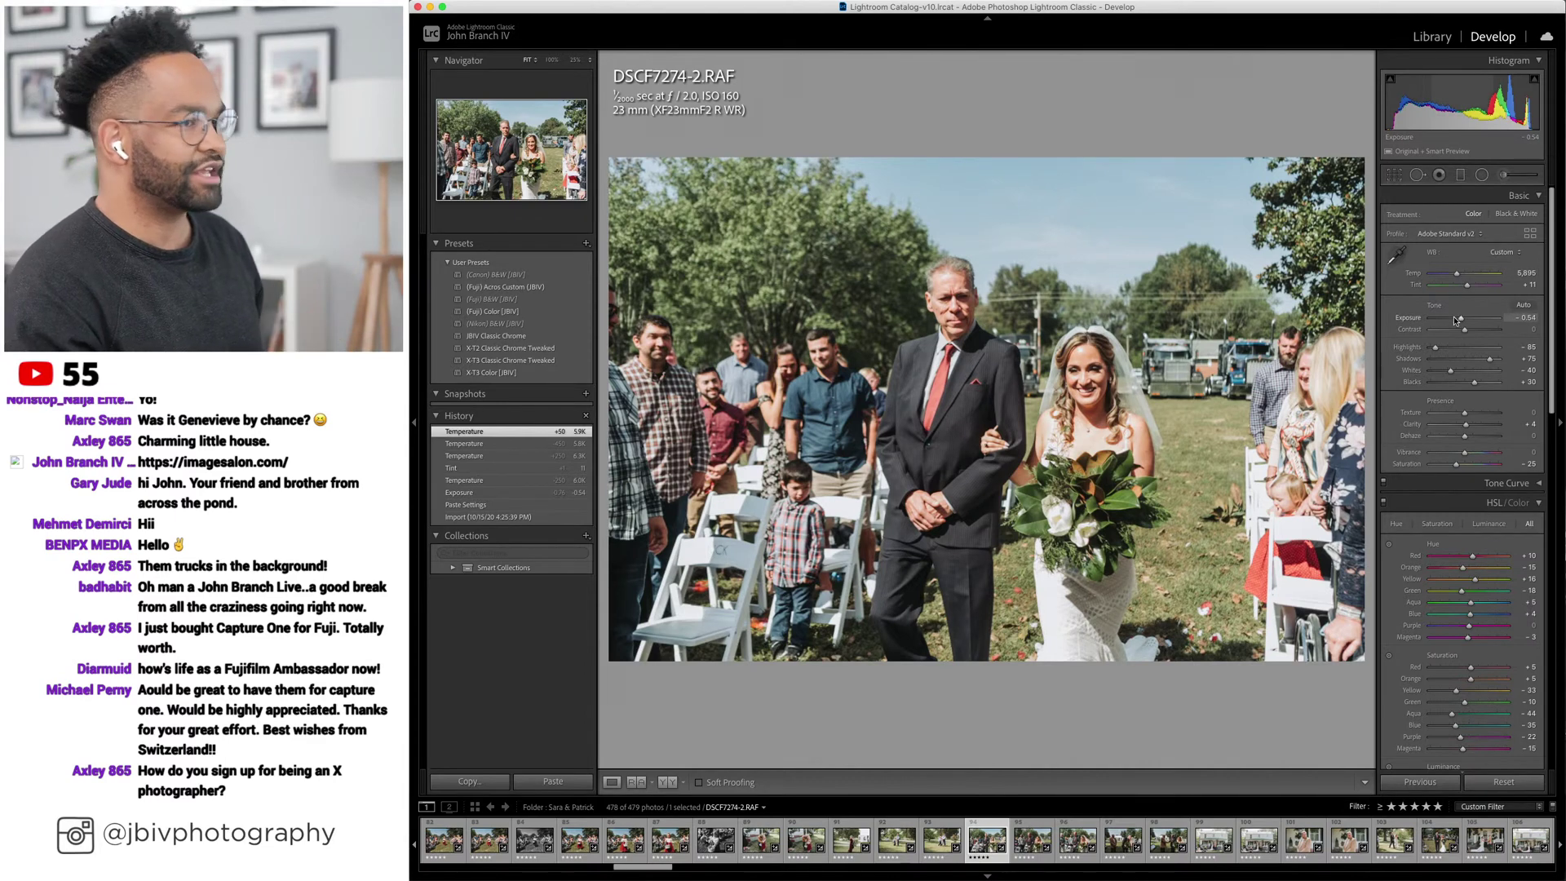
{"action": "key", "text": "Down"}
Advance to DSCF7275-2.RAF and lower its color temperature to match the previous photo.
{"action": "key", "text": "Right"}
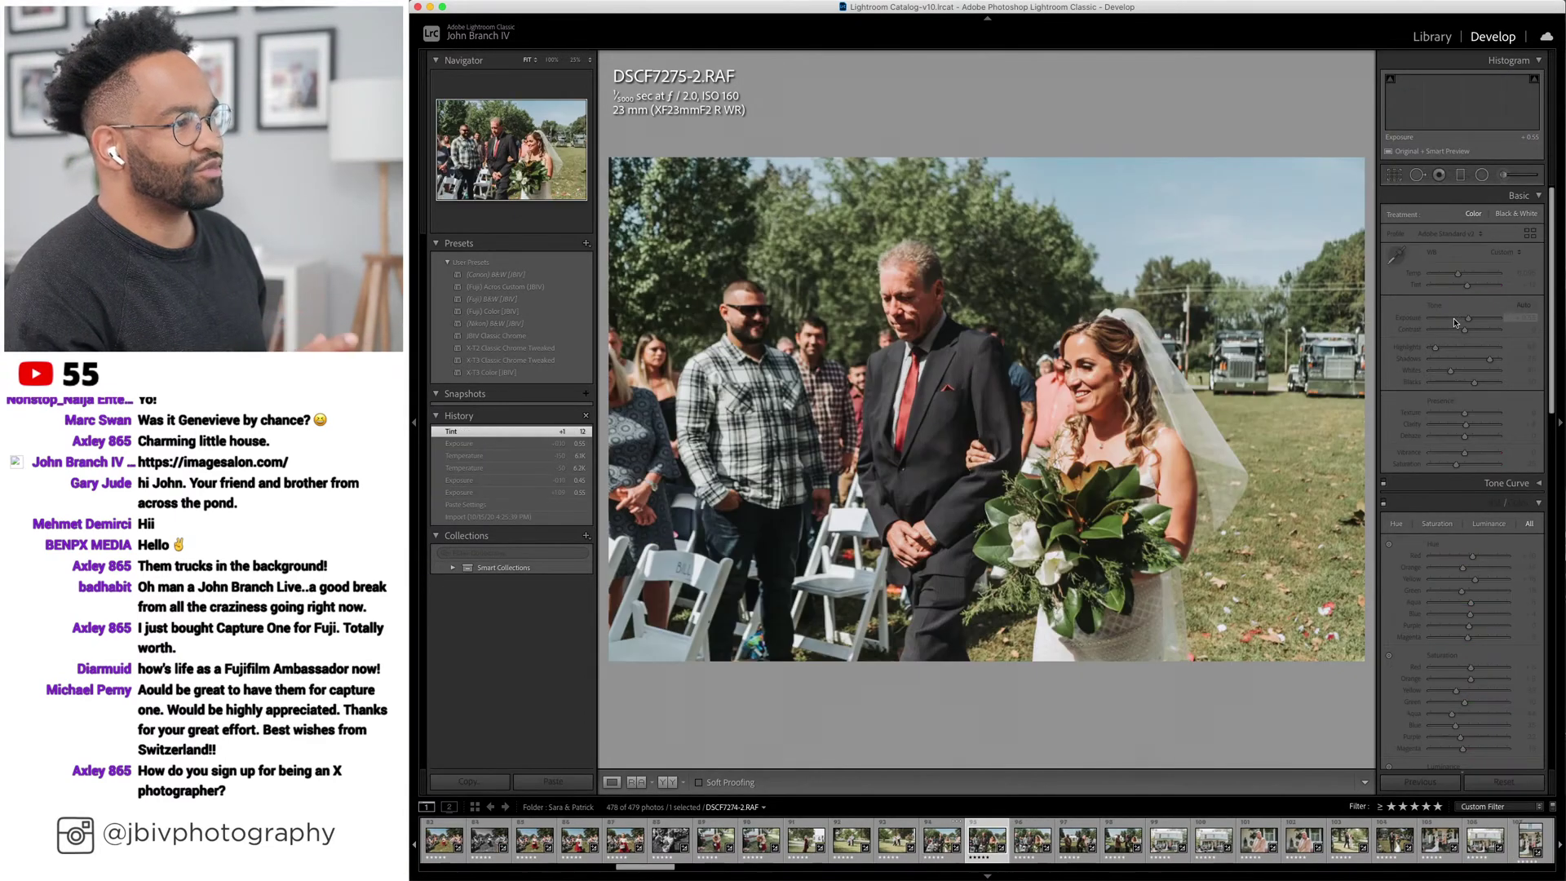
{"action": "key", "text": "Down"}
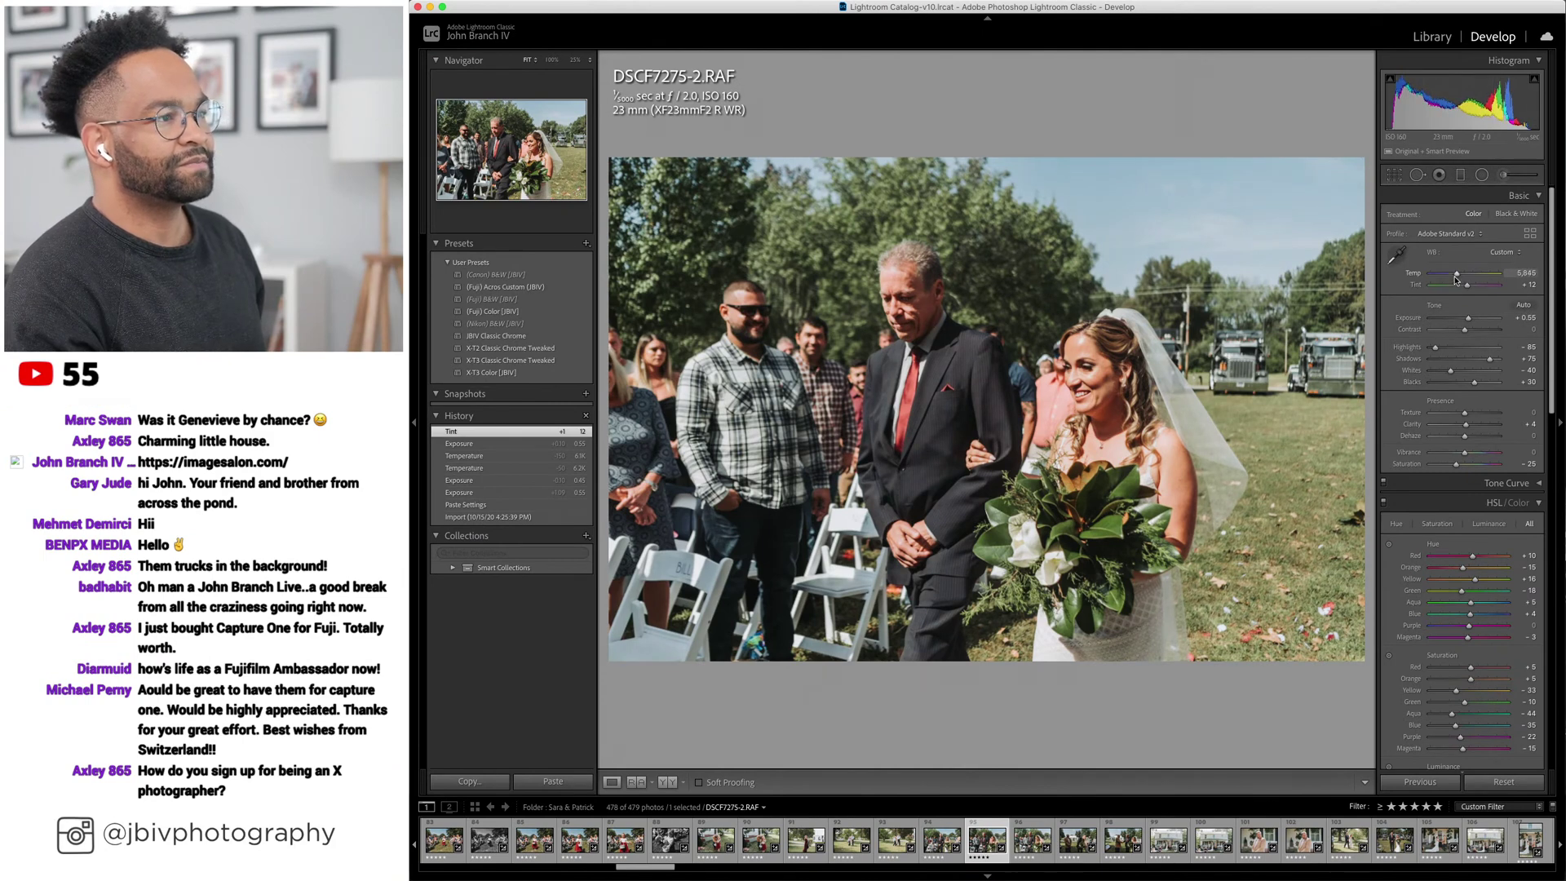
{"action": "key", "text": "Down"}
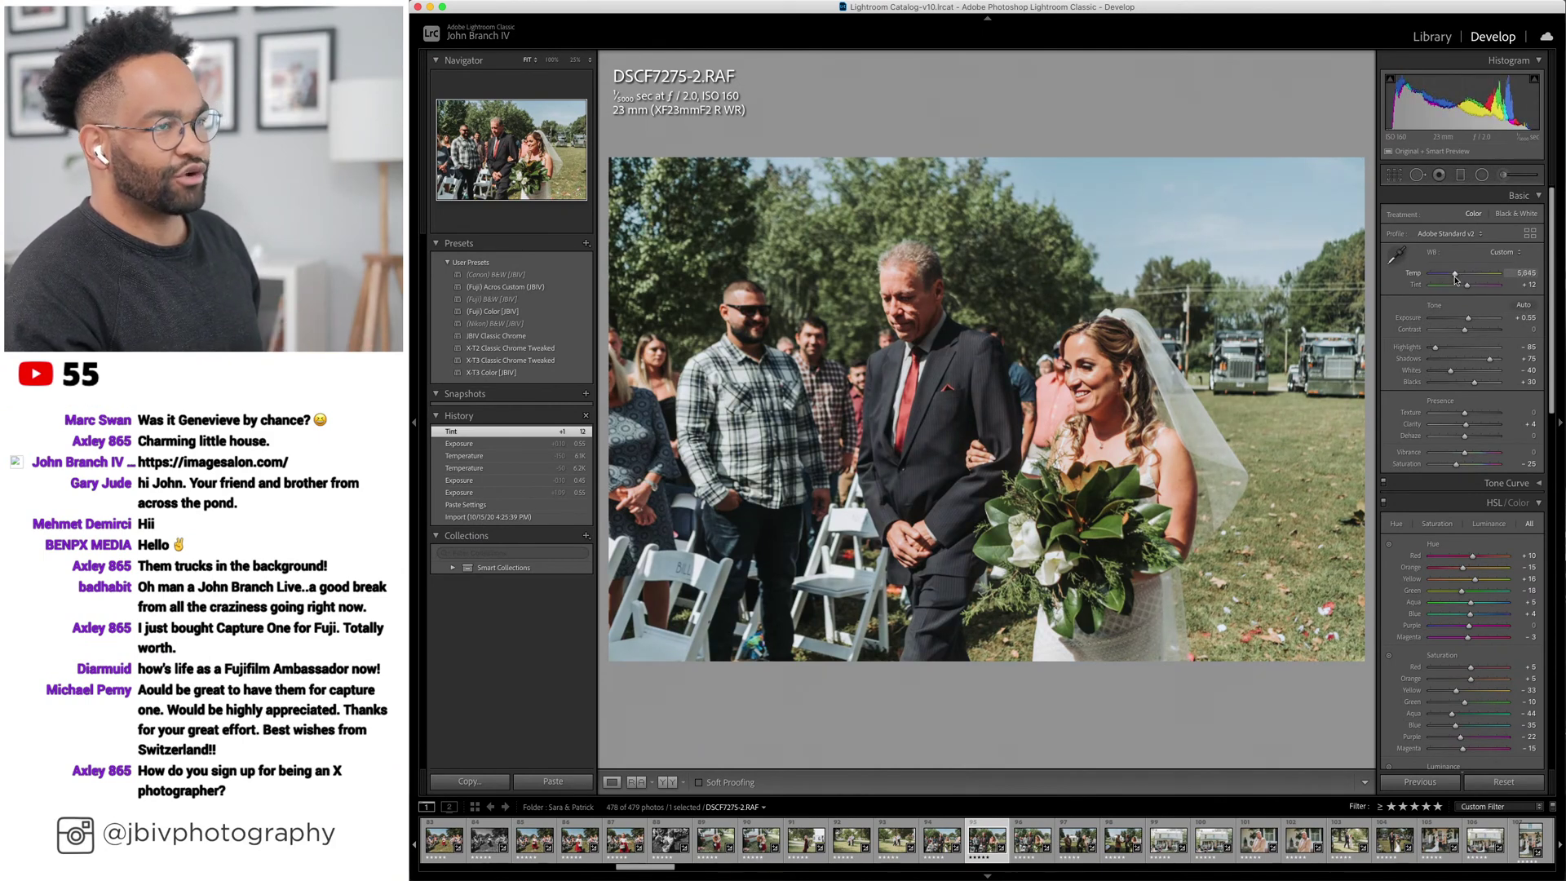
Apply the (Fuji) Acros Custom [JBIV] preset to DSCF7277-2.RAF, set highlights to -100 and shadows to +65, and adjust the exposure.
{"action": "key", "text": "Right"}
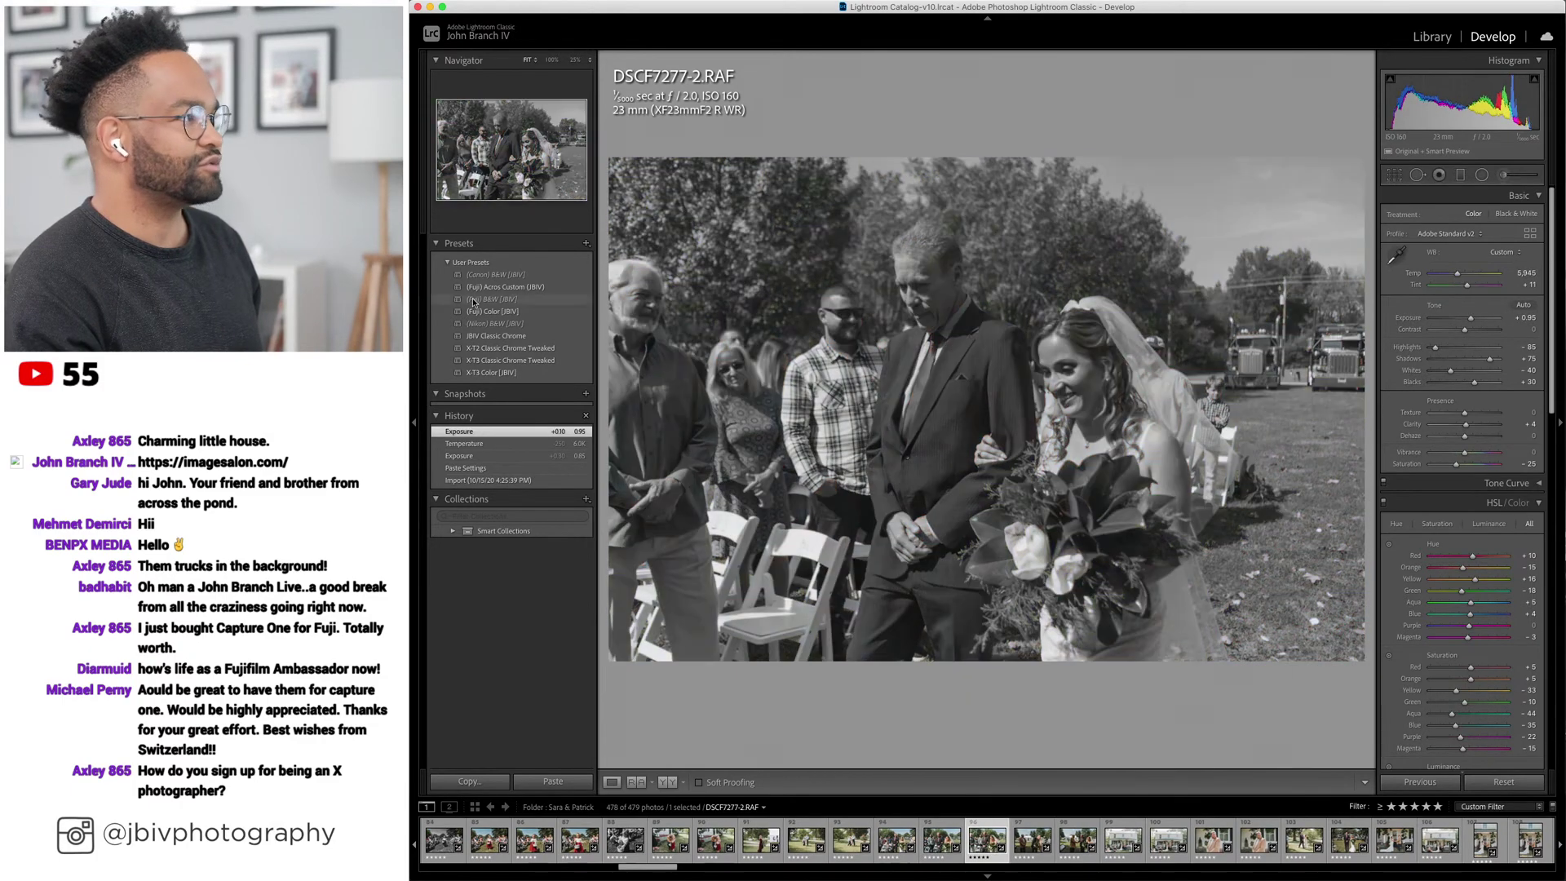
{"action": "left_click_drag", "start_coordinate": [1448, 346], "coordinate": [1483, 364]}
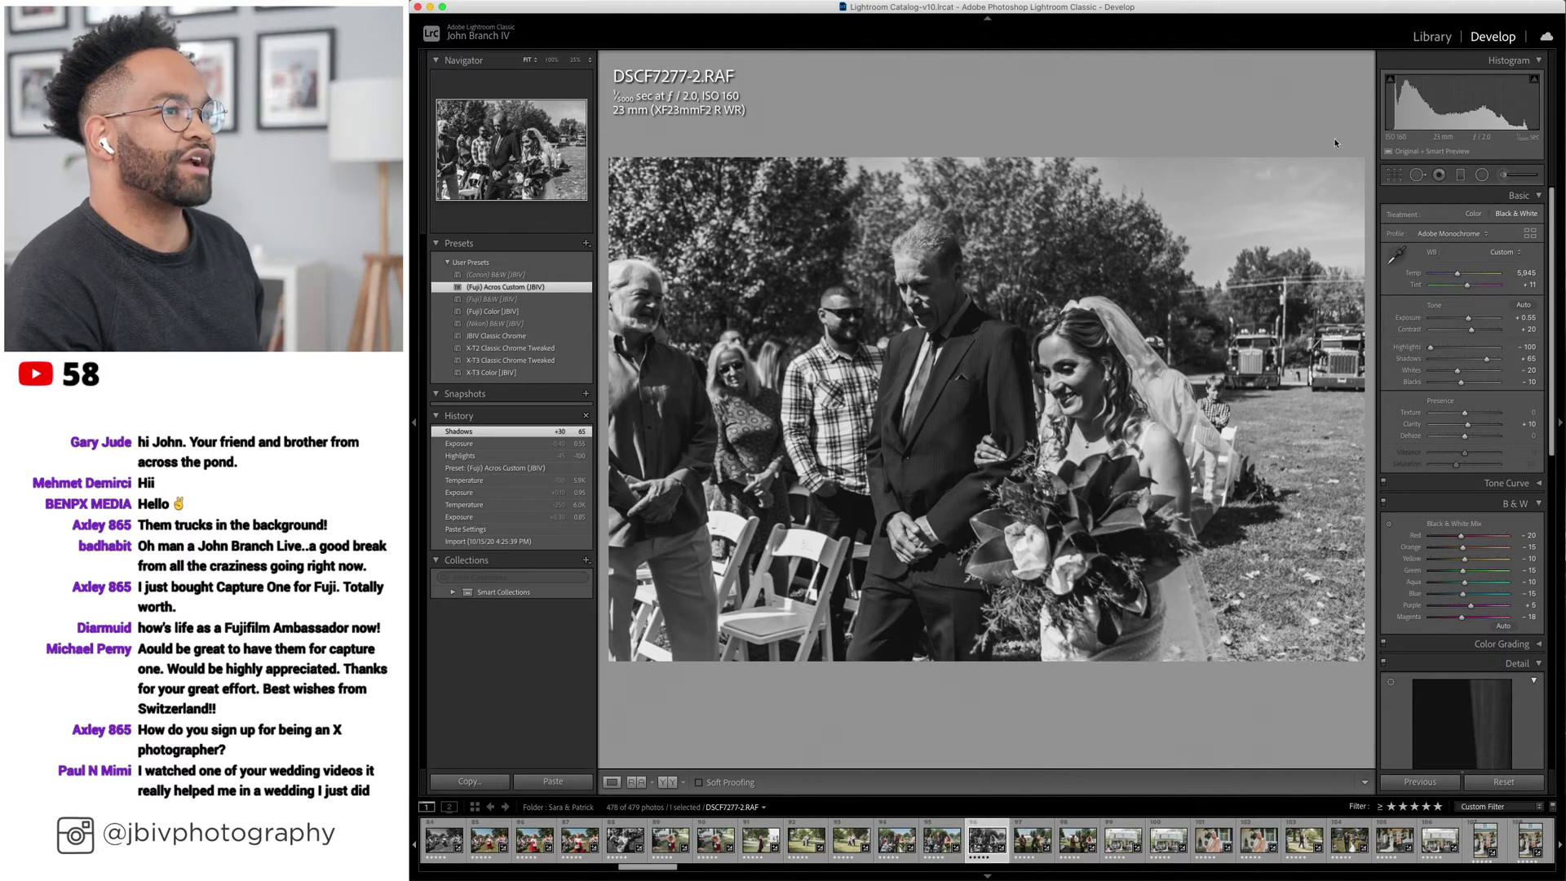
{"action": "left_click_drag", "start_coordinate": [1468, 318], "coordinate": [1474, 323]}
Set the temperature of DSCF7281-2.RAF to 5,745 and move on to DSCF7285-2.RAF.
{"action": "key", "text": "Right"}
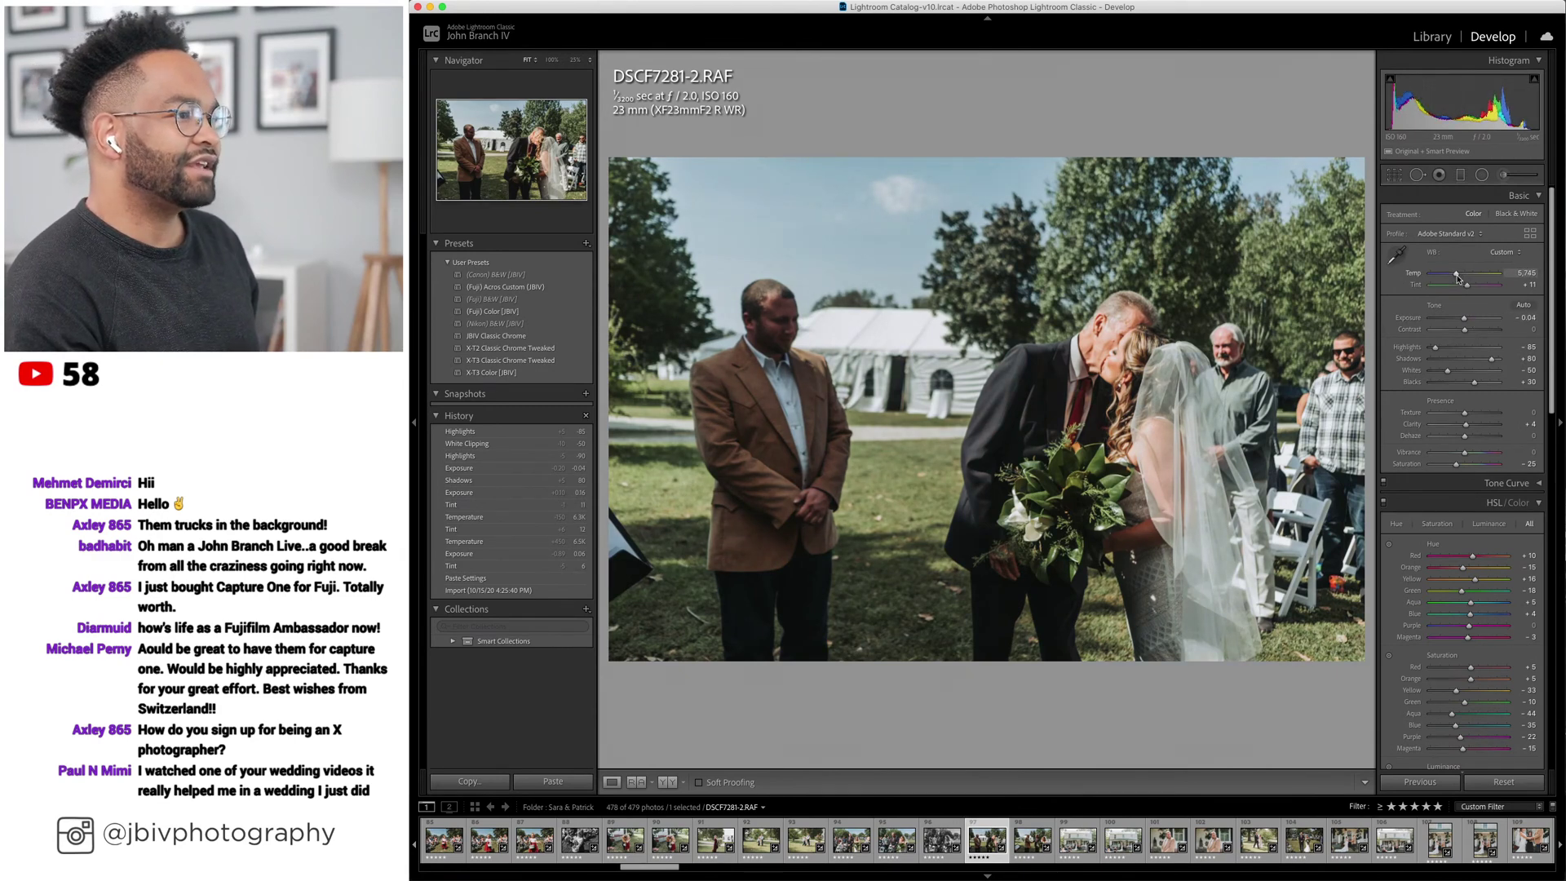
{"action": "key", "text": "Right"}
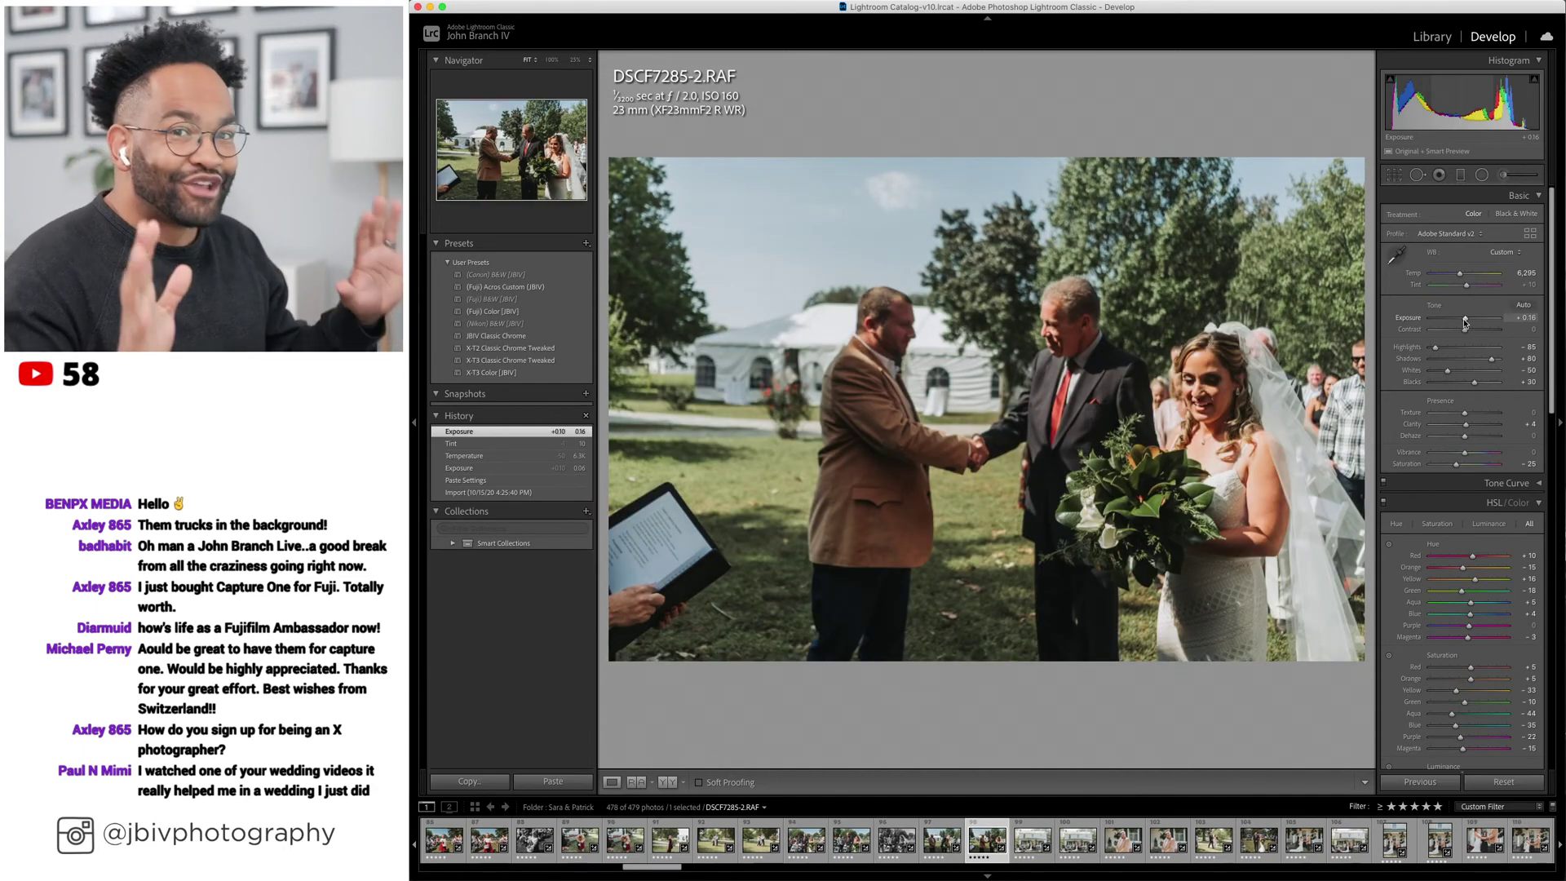
Apply the Level Upright correction to DSCF7285-2.RAF, set its temperature to 5,545 and exposure to +0.46, and continue to DSCF7289-2.RAF.
{"action": "scroll", "coordinate": [1407, 544], "scroll_direction": "down", "scroll_amount": 15}
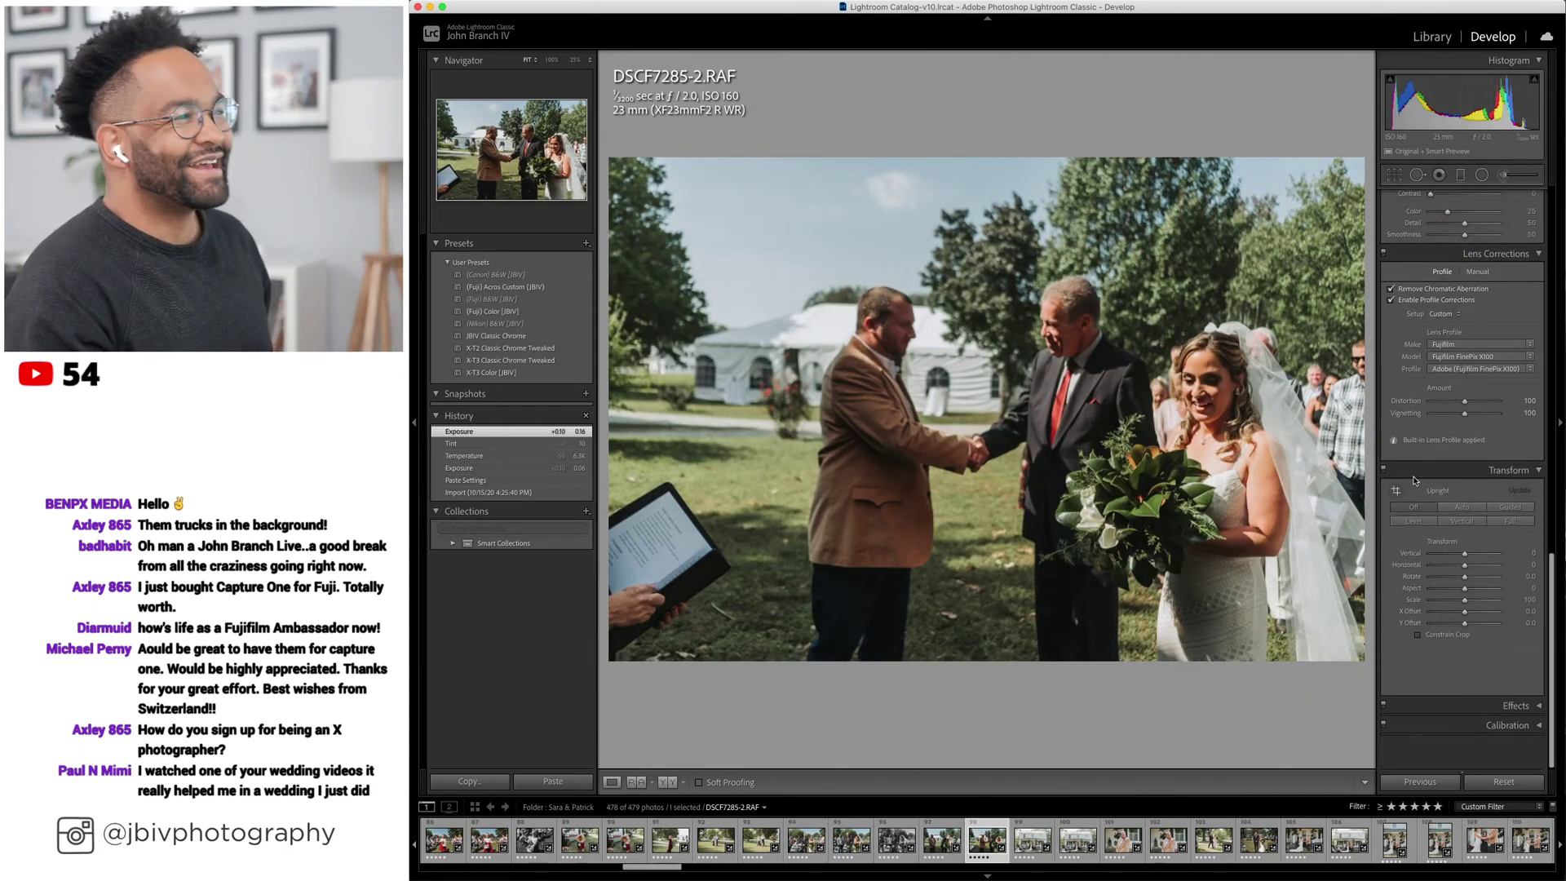
{"action": "left_click", "coordinate": [1408, 548]}
{"action": "scroll", "coordinate": [1435, 449], "scroll_direction": "up", "scroll_amount": 15}
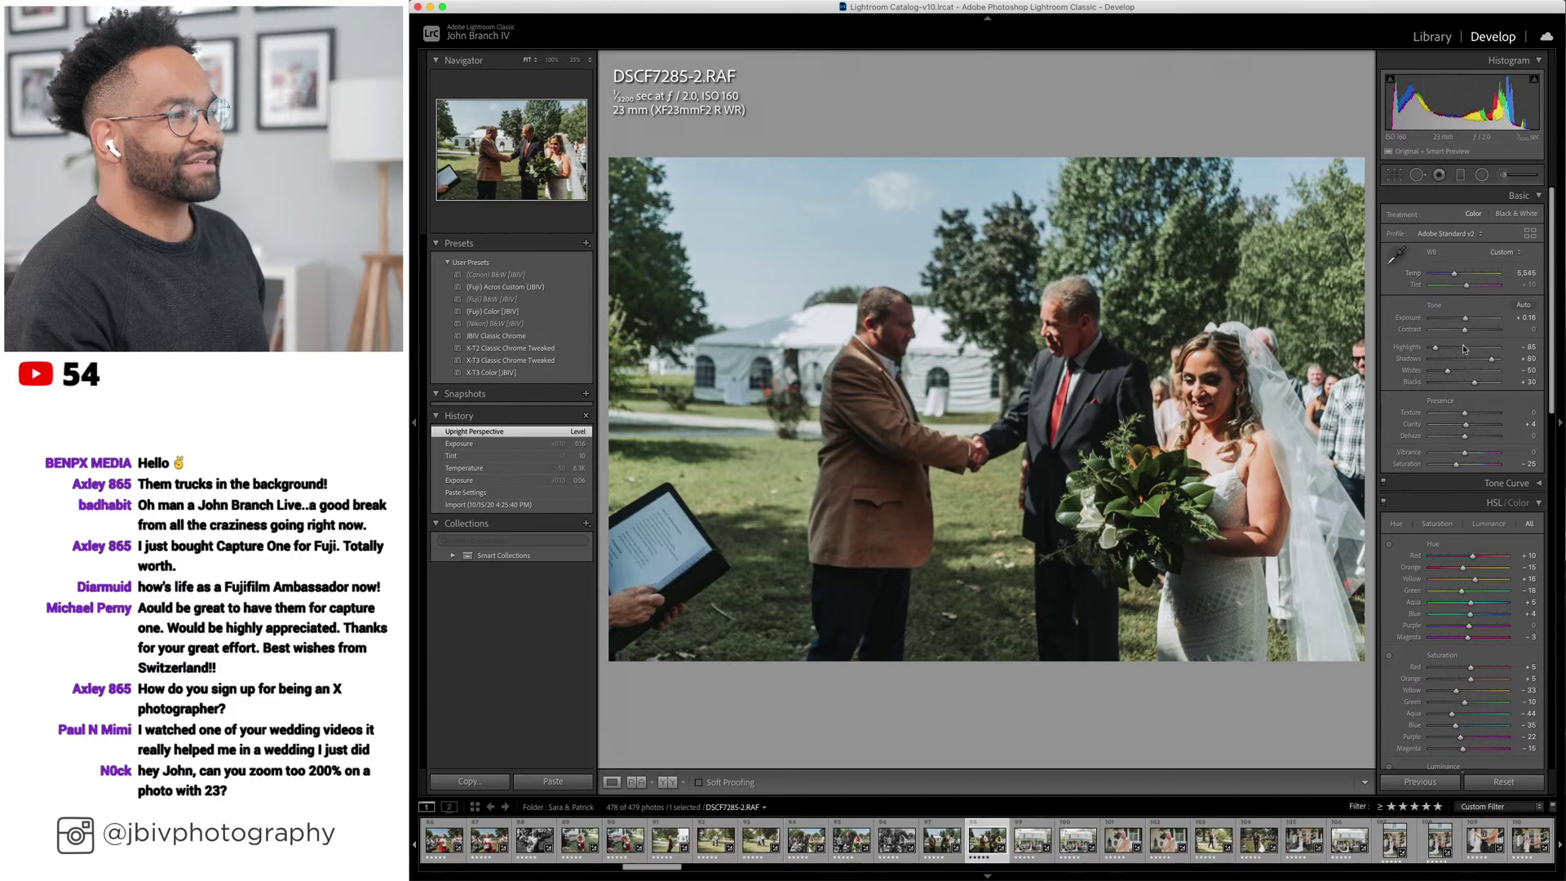
{"action": "left_click_drag", "start_coordinate": [1466, 319], "coordinate": [1469, 319]}
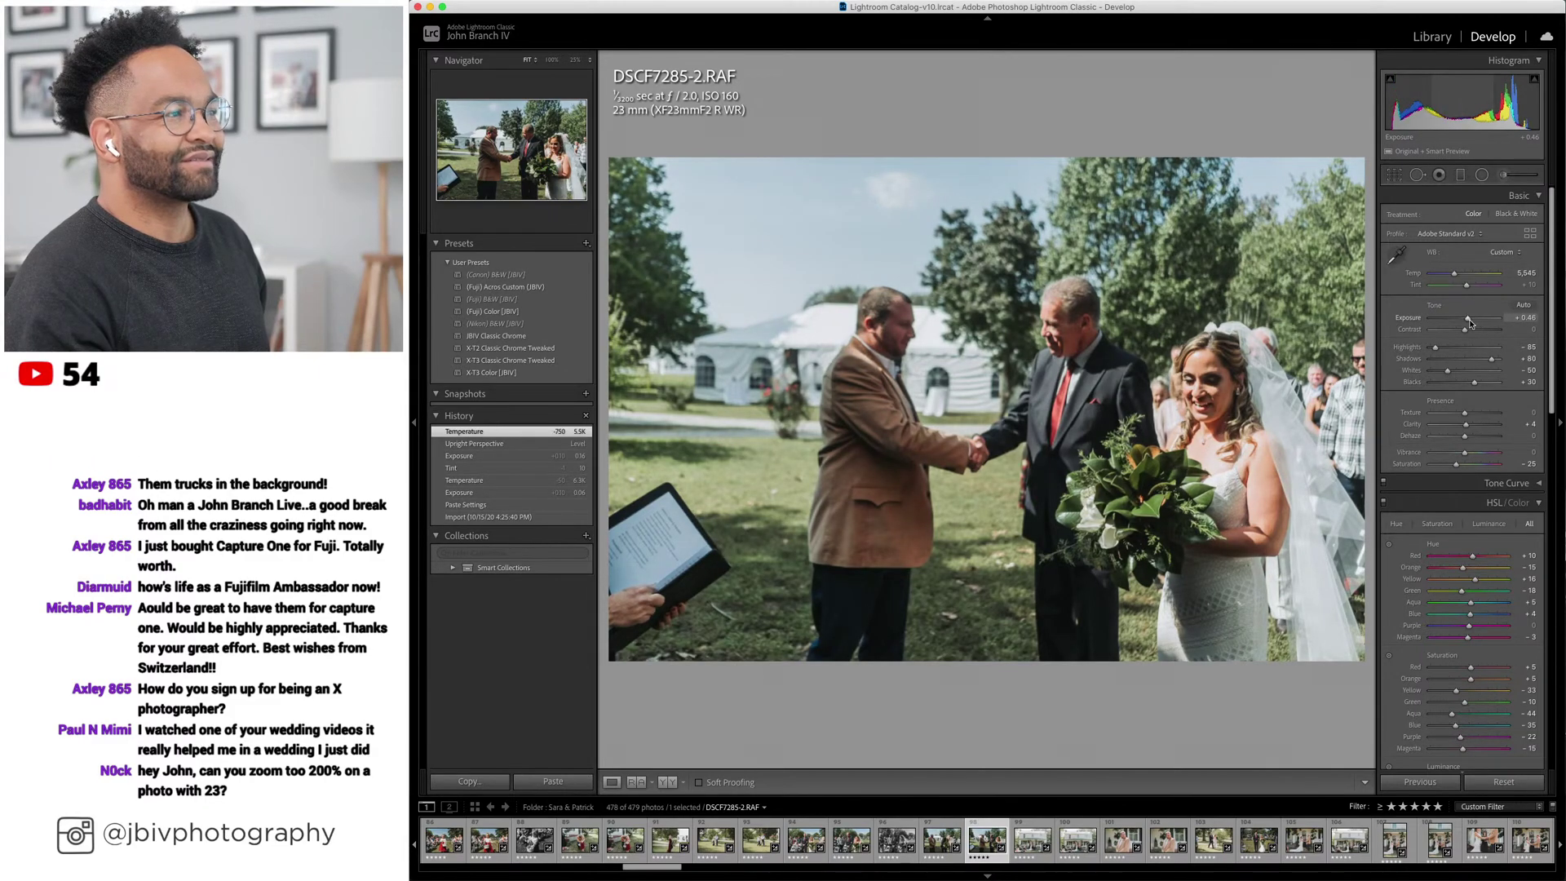
{"action": "key", "text": "Right"}
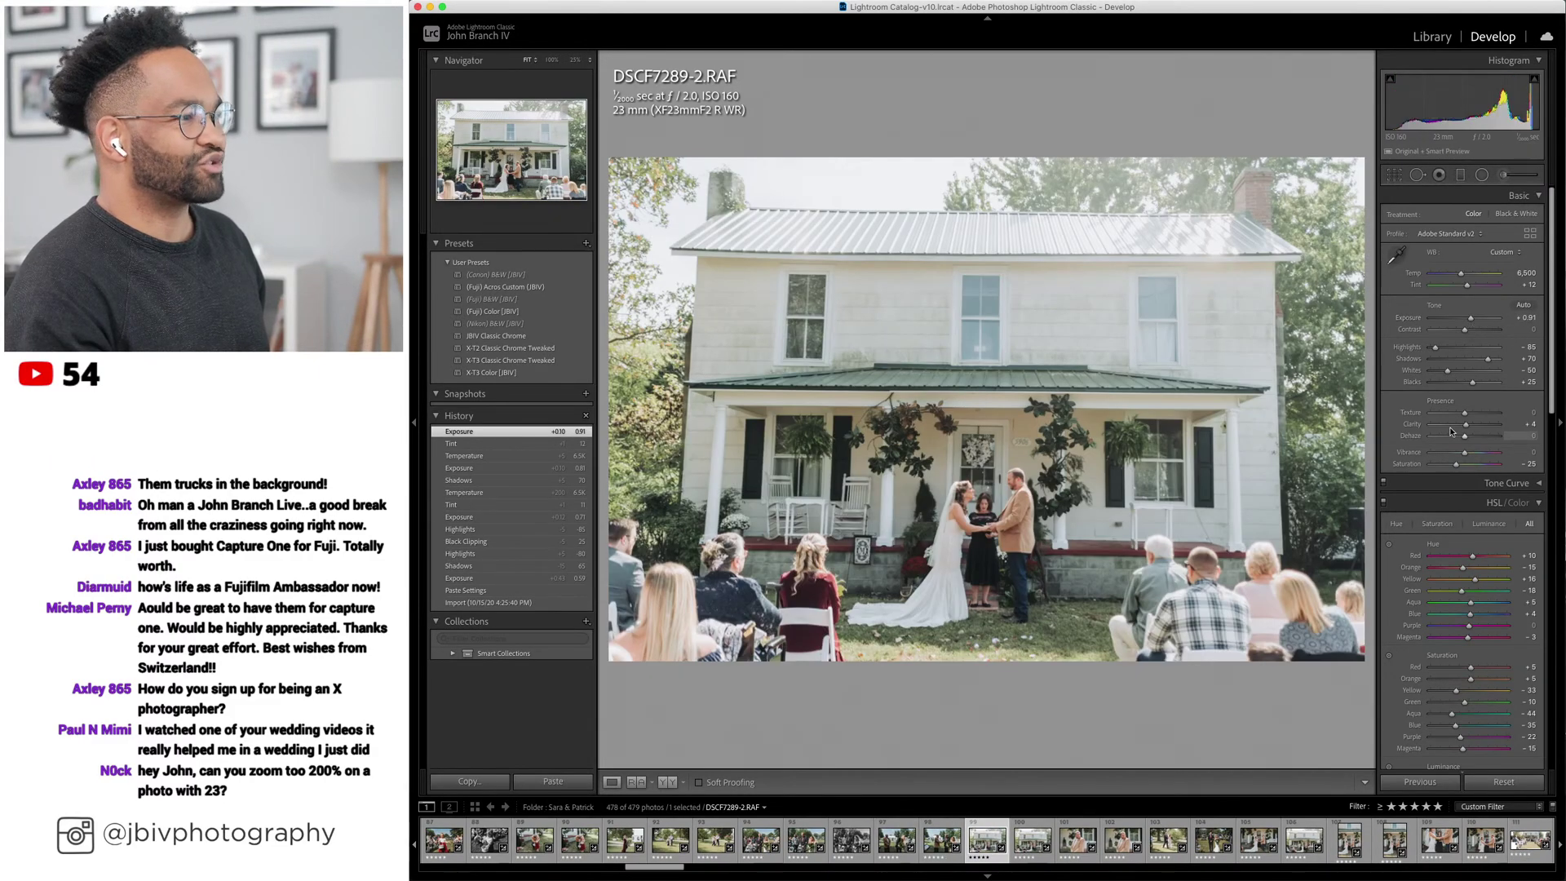
Apply the Level Upright correction to DSCF7289-2.RAF, and set its exposure to +0.71 and tint to +17.
{"action": "scroll", "coordinate": [1452, 432], "scroll_direction": "down", "scroll_amount": 12}
{"action": "key", "text": "ctrl+shift+l"}
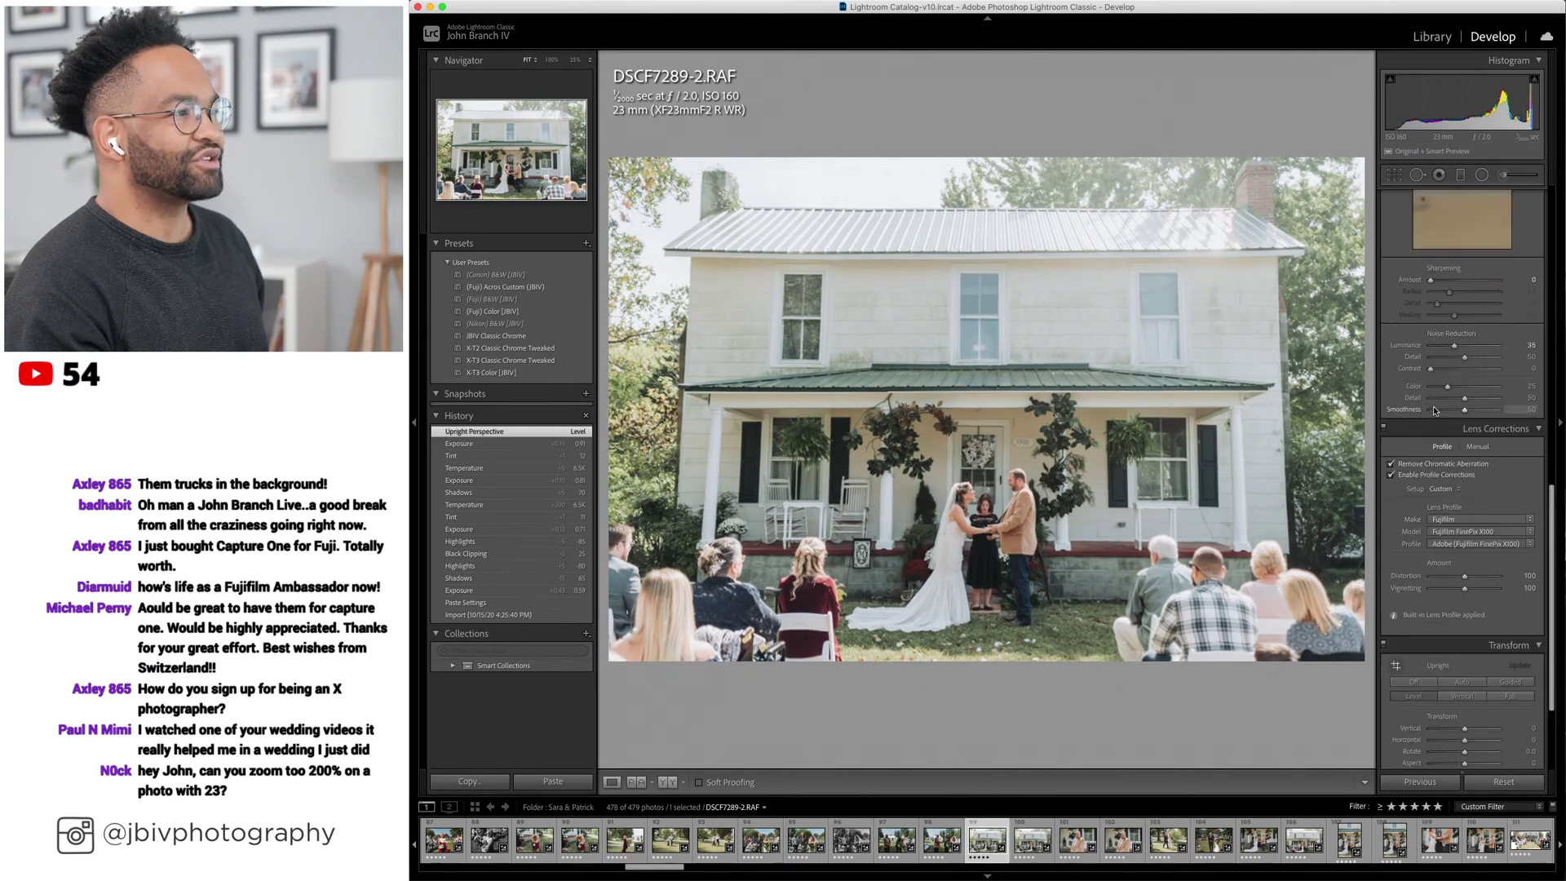
{"action": "scroll", "coordinate": [1435, 410], "scroll_direction": "up", "scroll_amount": 12}
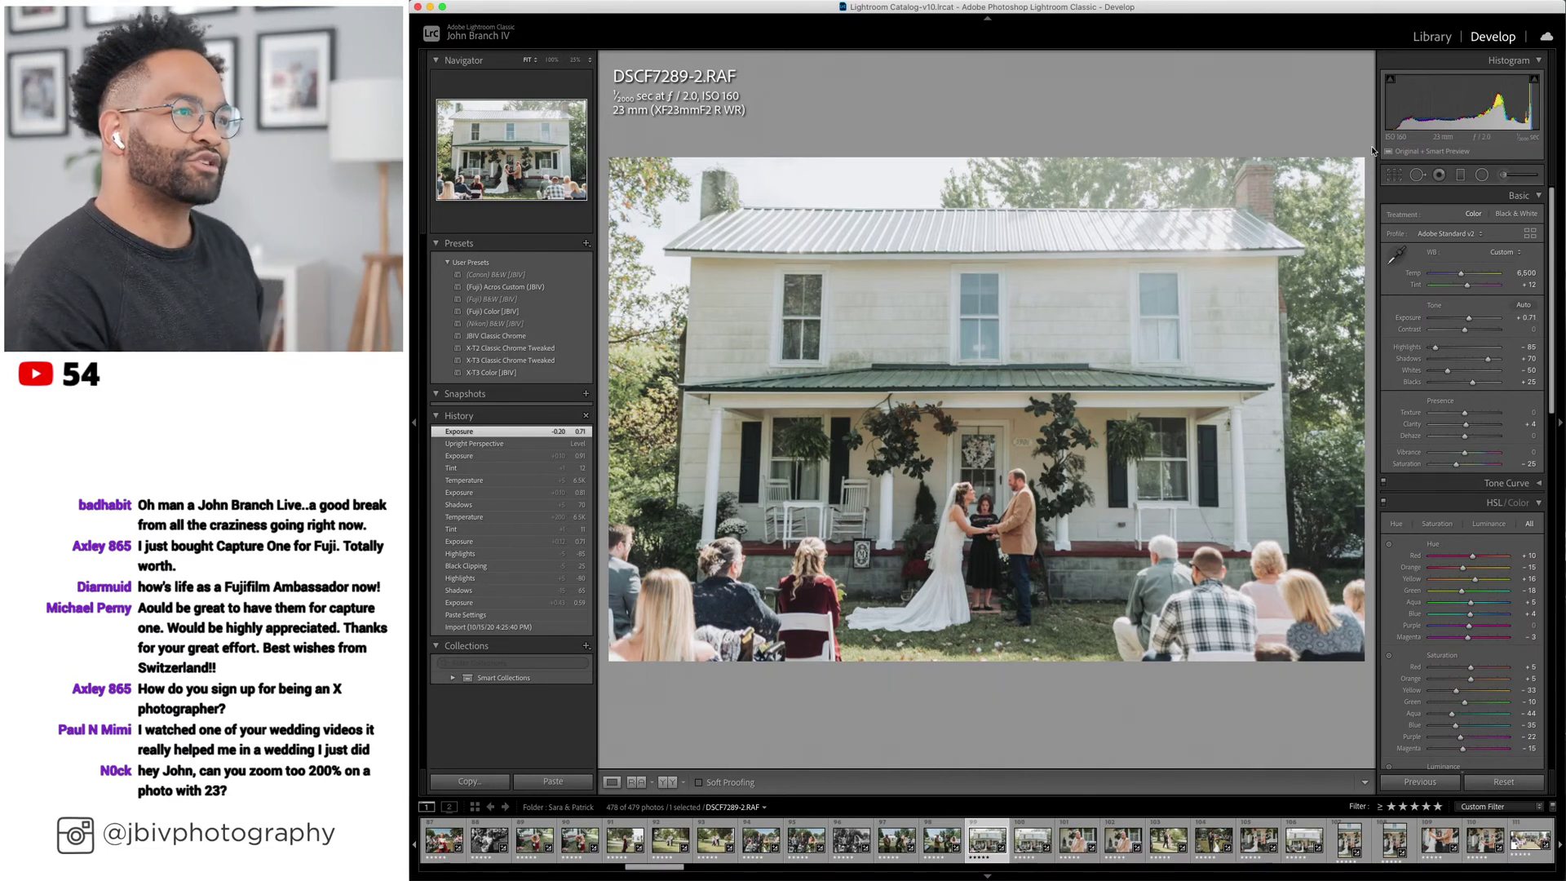
{"action": "left_click_drag", "start_coordinate": [1466, 288], "coordinate": [1467, 288]}
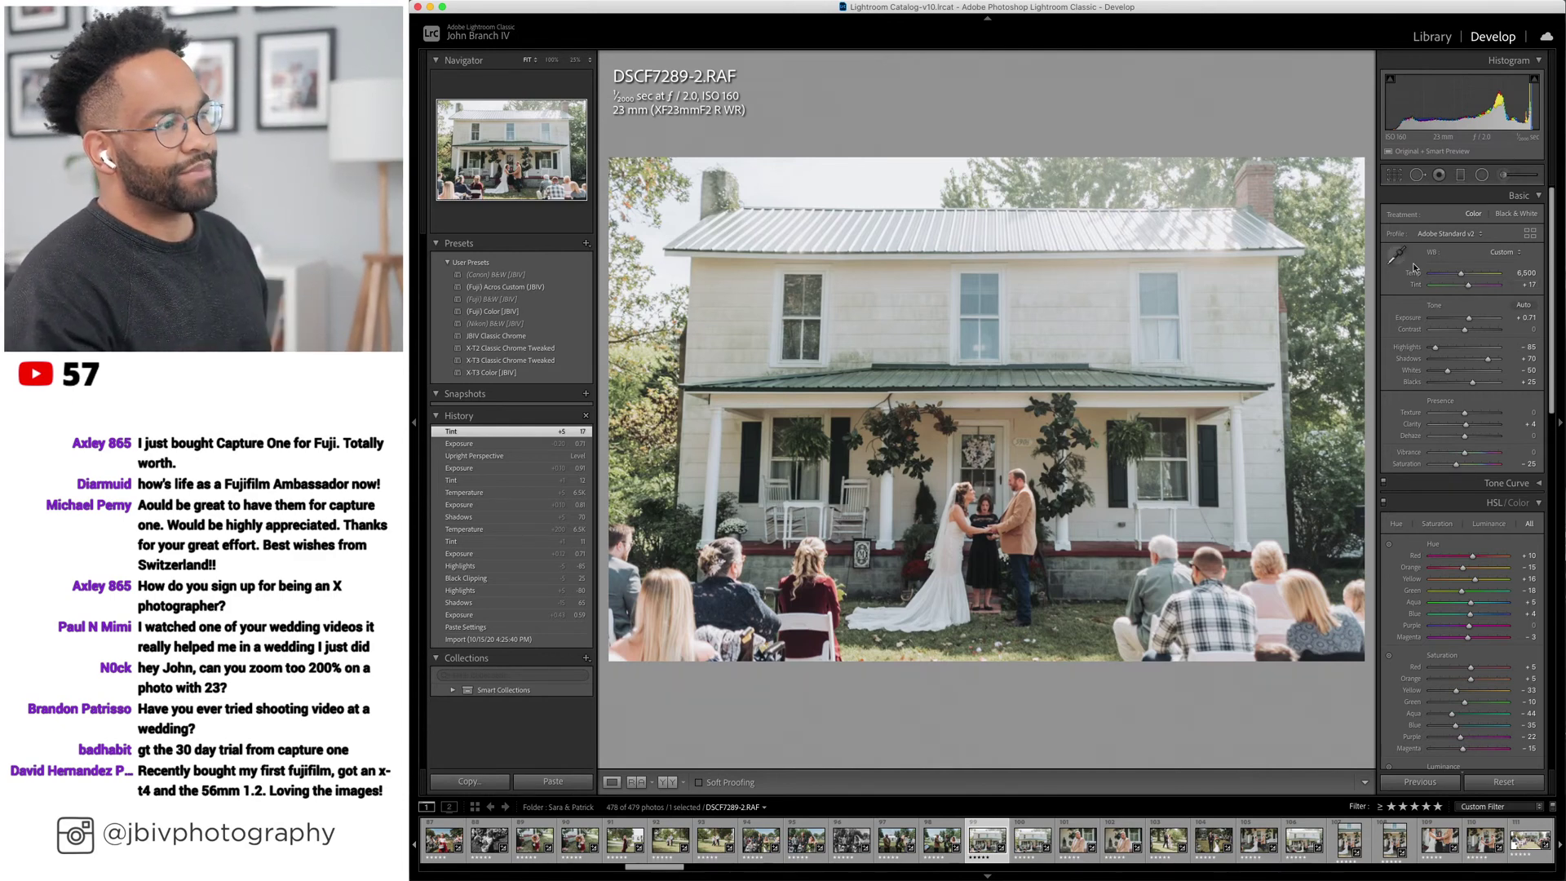
Move on to DSCF7291-2.RAF and apply the Level Upright correction to it.
{"action": "key", "text": "Right"}
{"action": "scroll", "coordinate": [1472, 330], "scroll_direction": "down", "scroll_amount": 15}
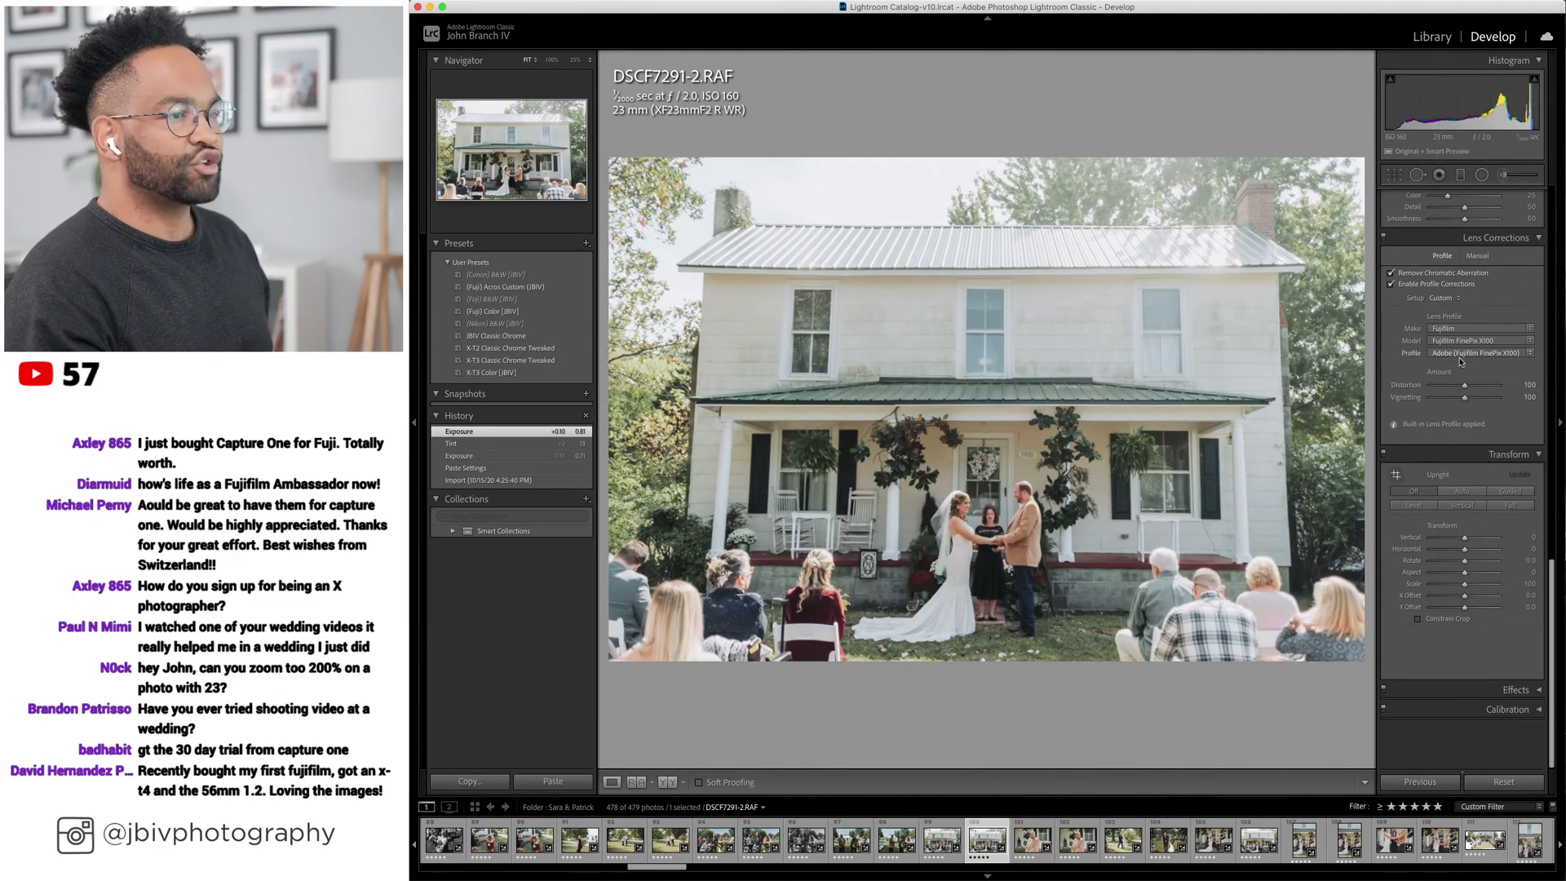
{"action": "left_click", "coordinate": [1412, 551]}
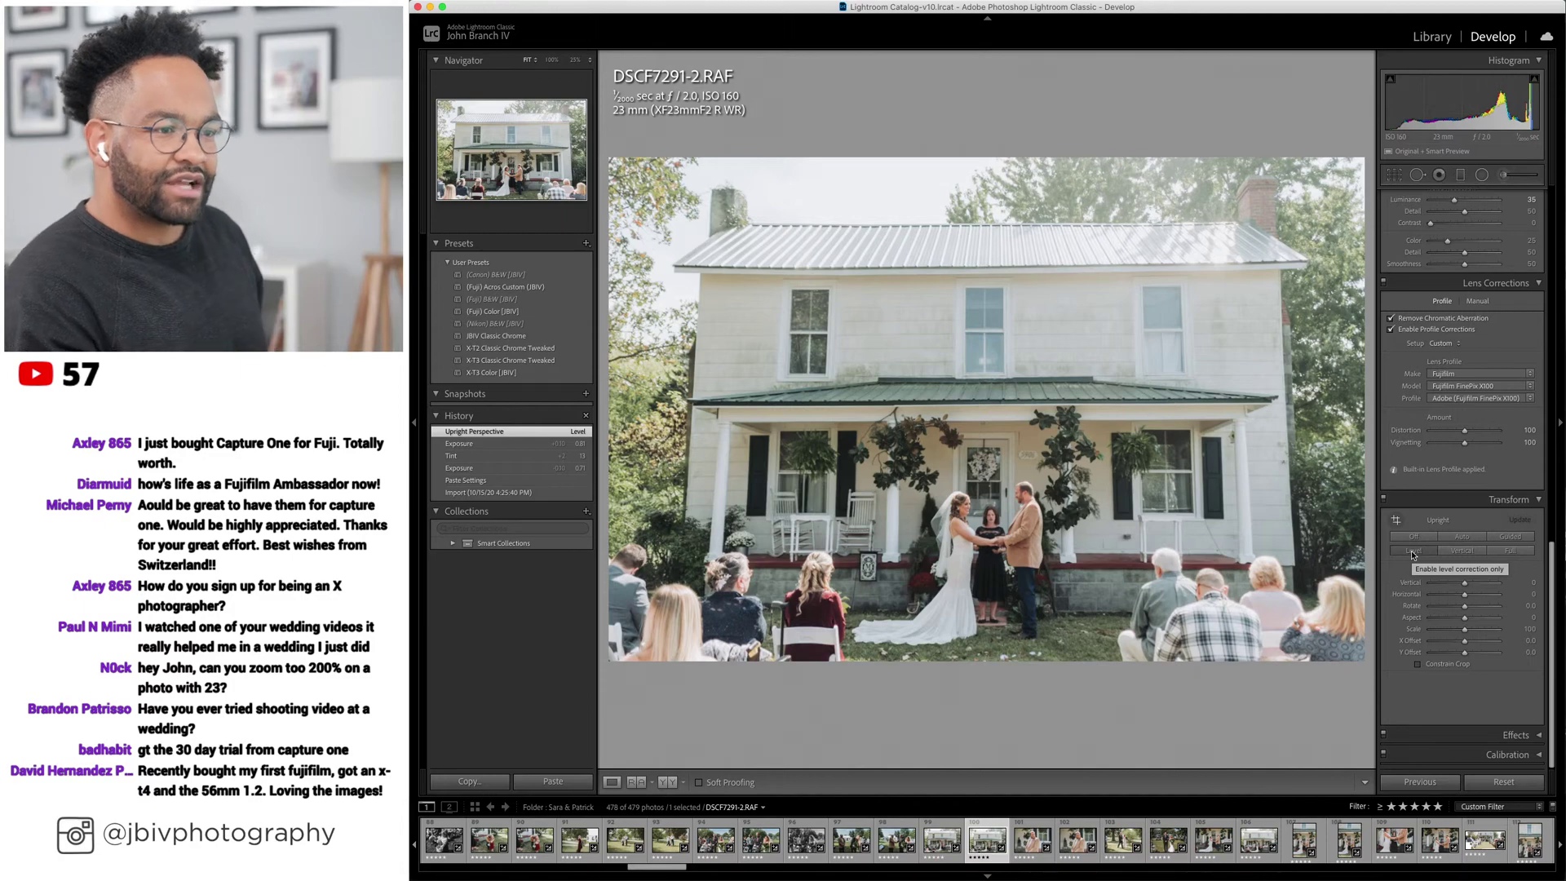
Apply the (Fuji) Acros Custom [JBIV] preset to DSCF7291-2.RAF, and set highlights to -100, shadows to +50 and exposure to +0.61.
{"action": "left_click", "coordinate": [506, 286]}
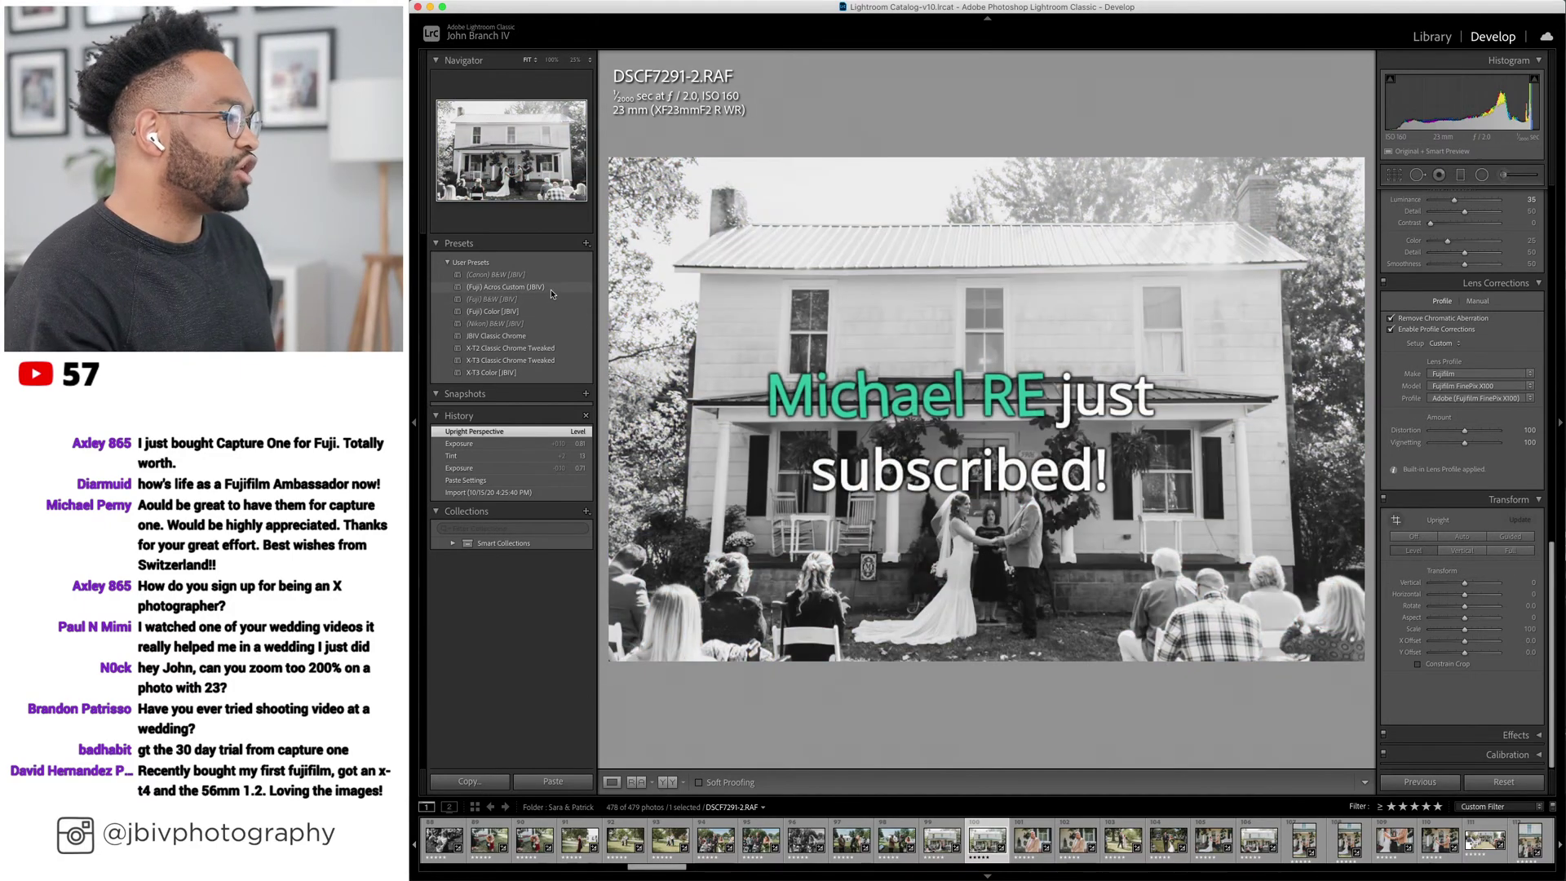
{"action": "scroll", "coordinate": [1434, 420], "scroll_direction": "up", "scroll_amount": 10}
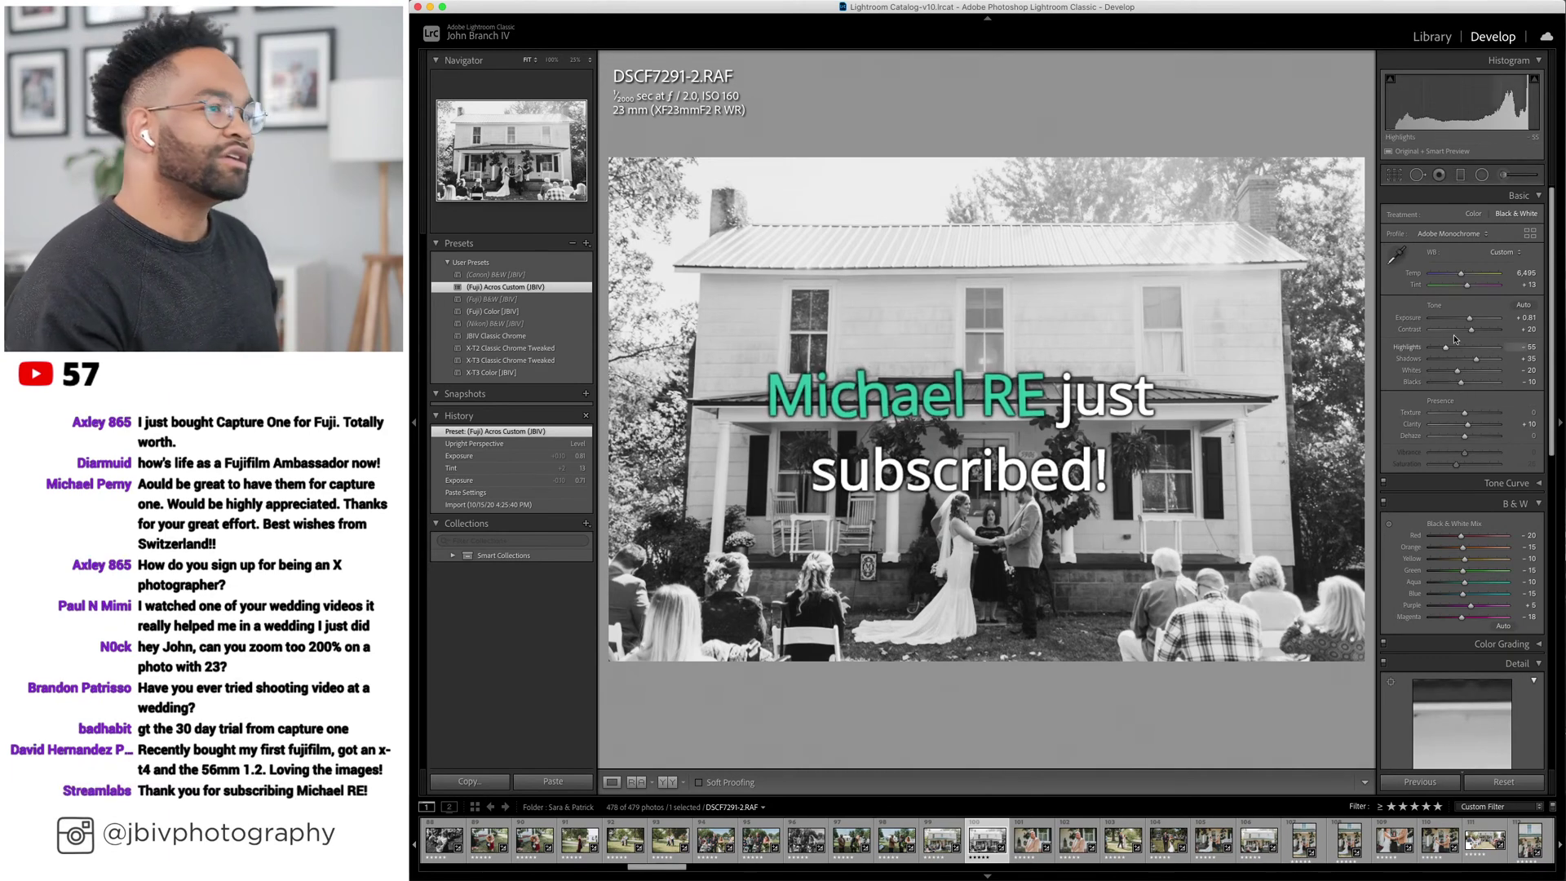
{"action": "left_click_drag", "start_coordinate": [1446, 348], "coordinate": [1430, 347]}
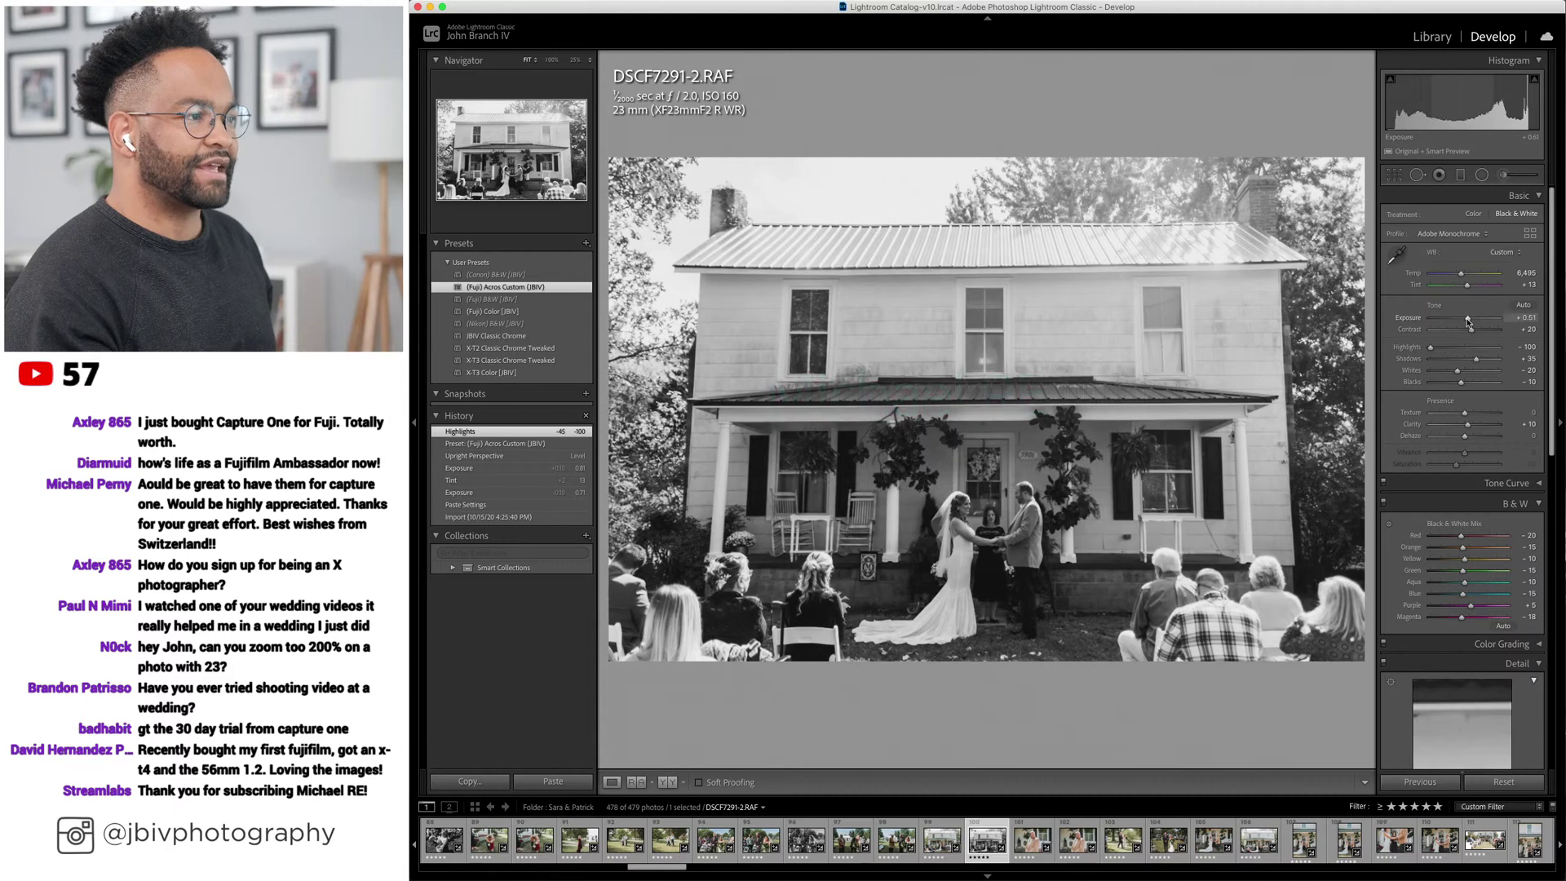
{"action": "left_click_drag", "start_coordinate": [1469, 319], "coordinate": [1479, 361]}
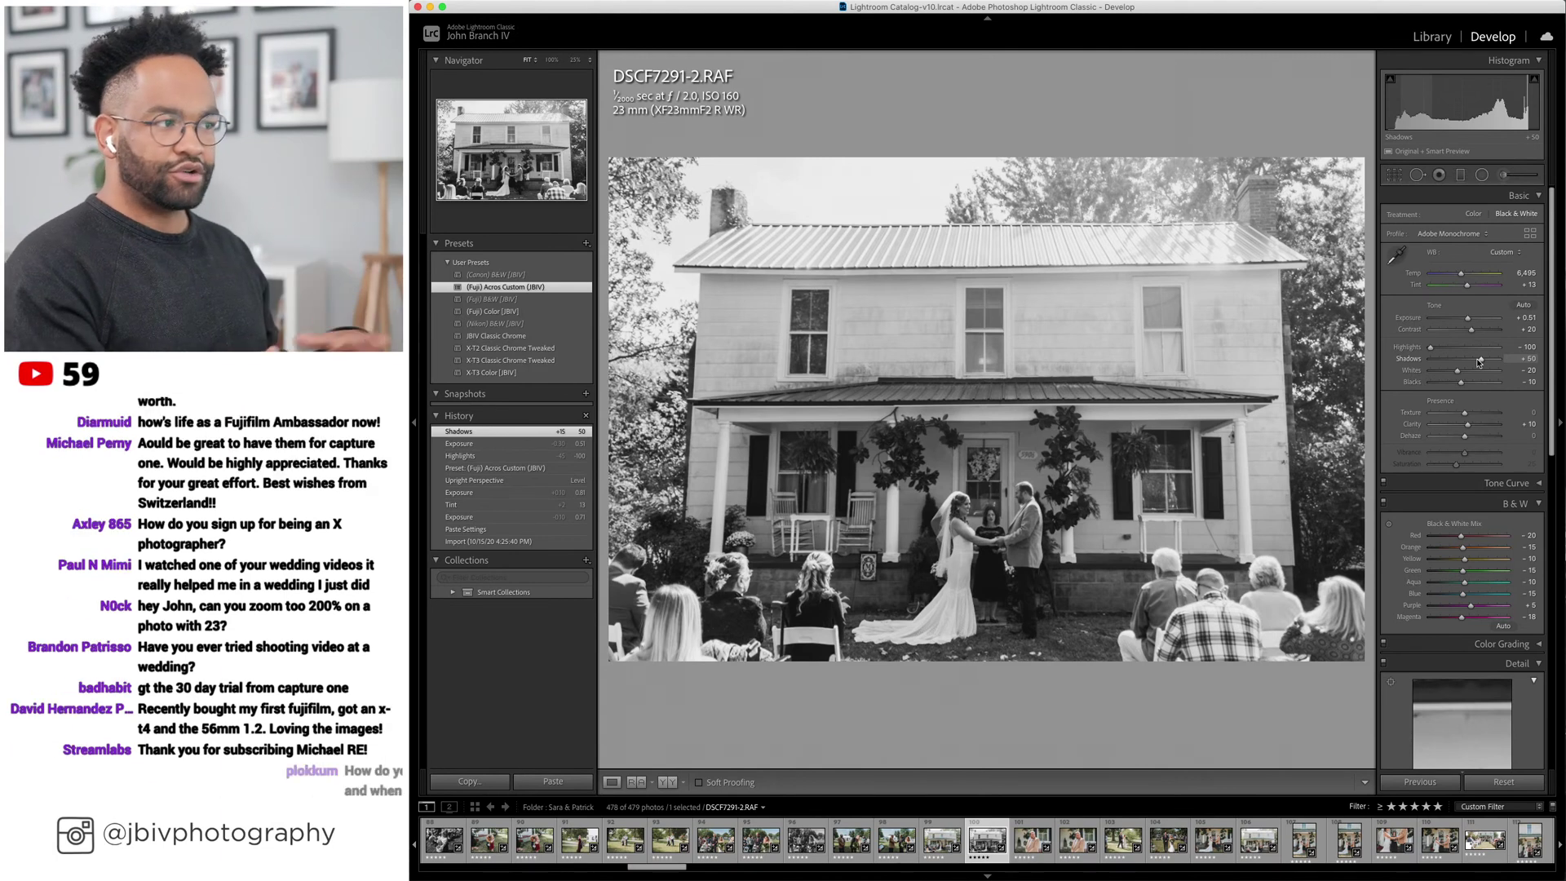
{"action": "left_click_drag", "start_coordinate": [1469, 320], "coordinate": [1473, 323]}
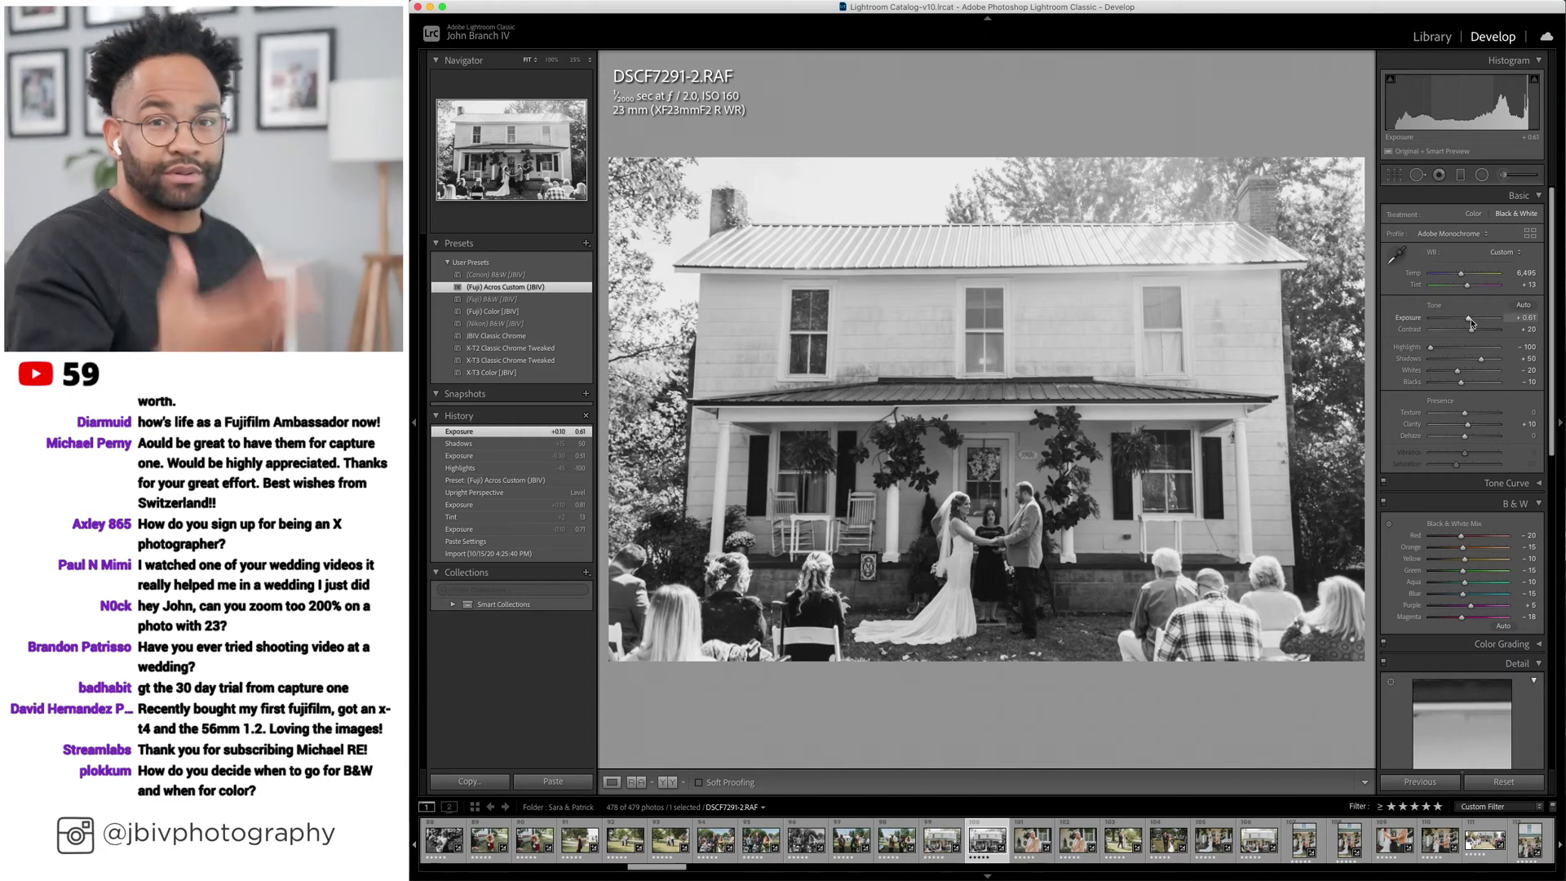
Advance to DSCF7360.RAF, apply the (Fuji) Acros Custom [JBIV] preset, and set highlights to -80 and exposure to +1.24.
{"action": "key", "text": "Right"}
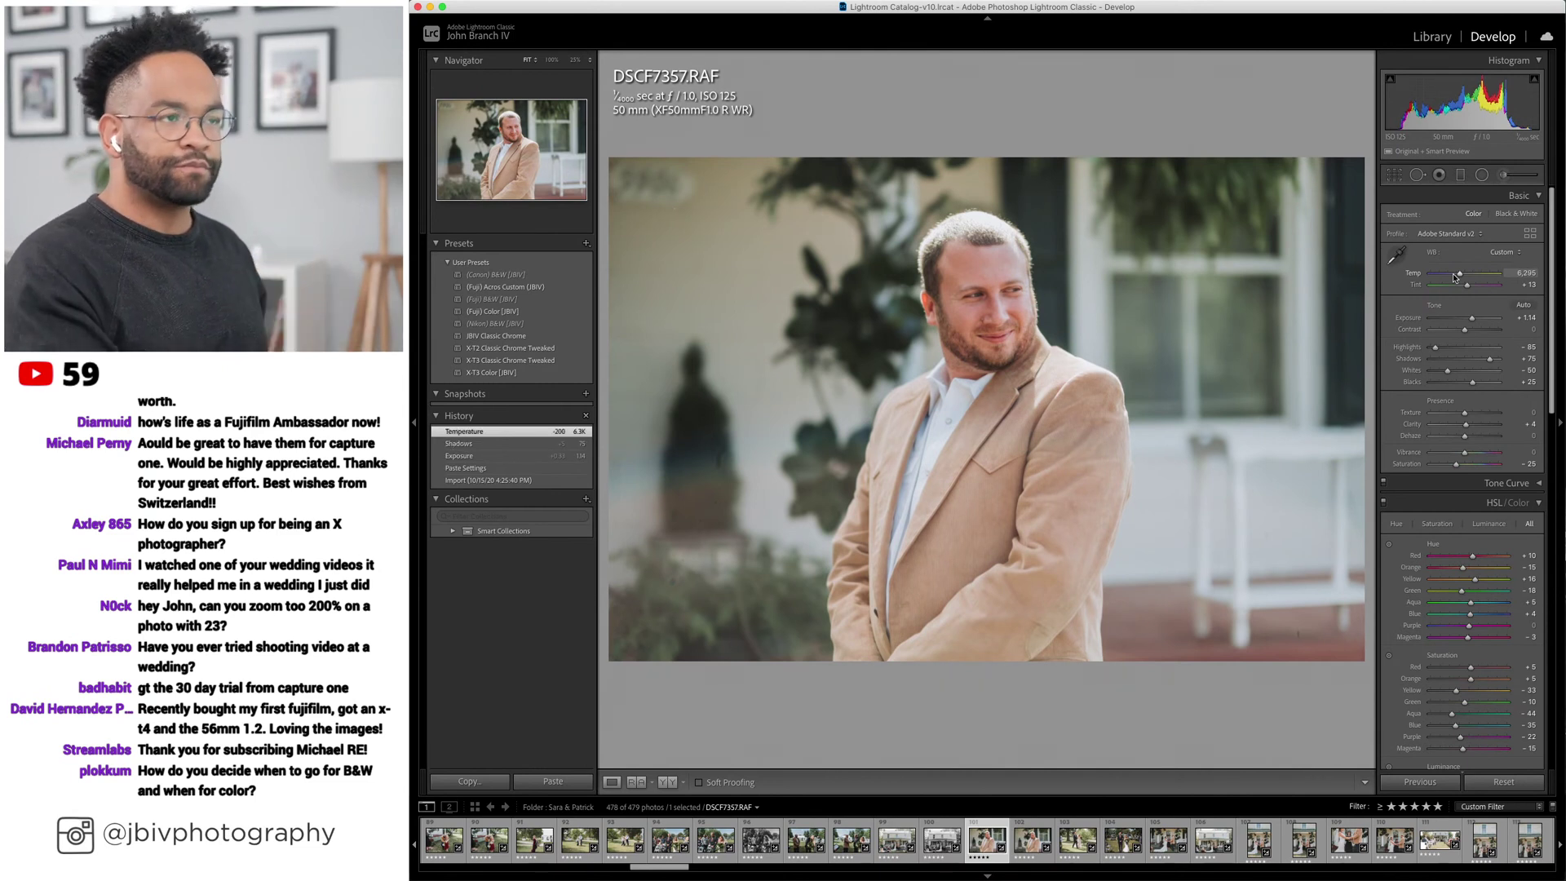
{"action": "key", "text": "Right"}
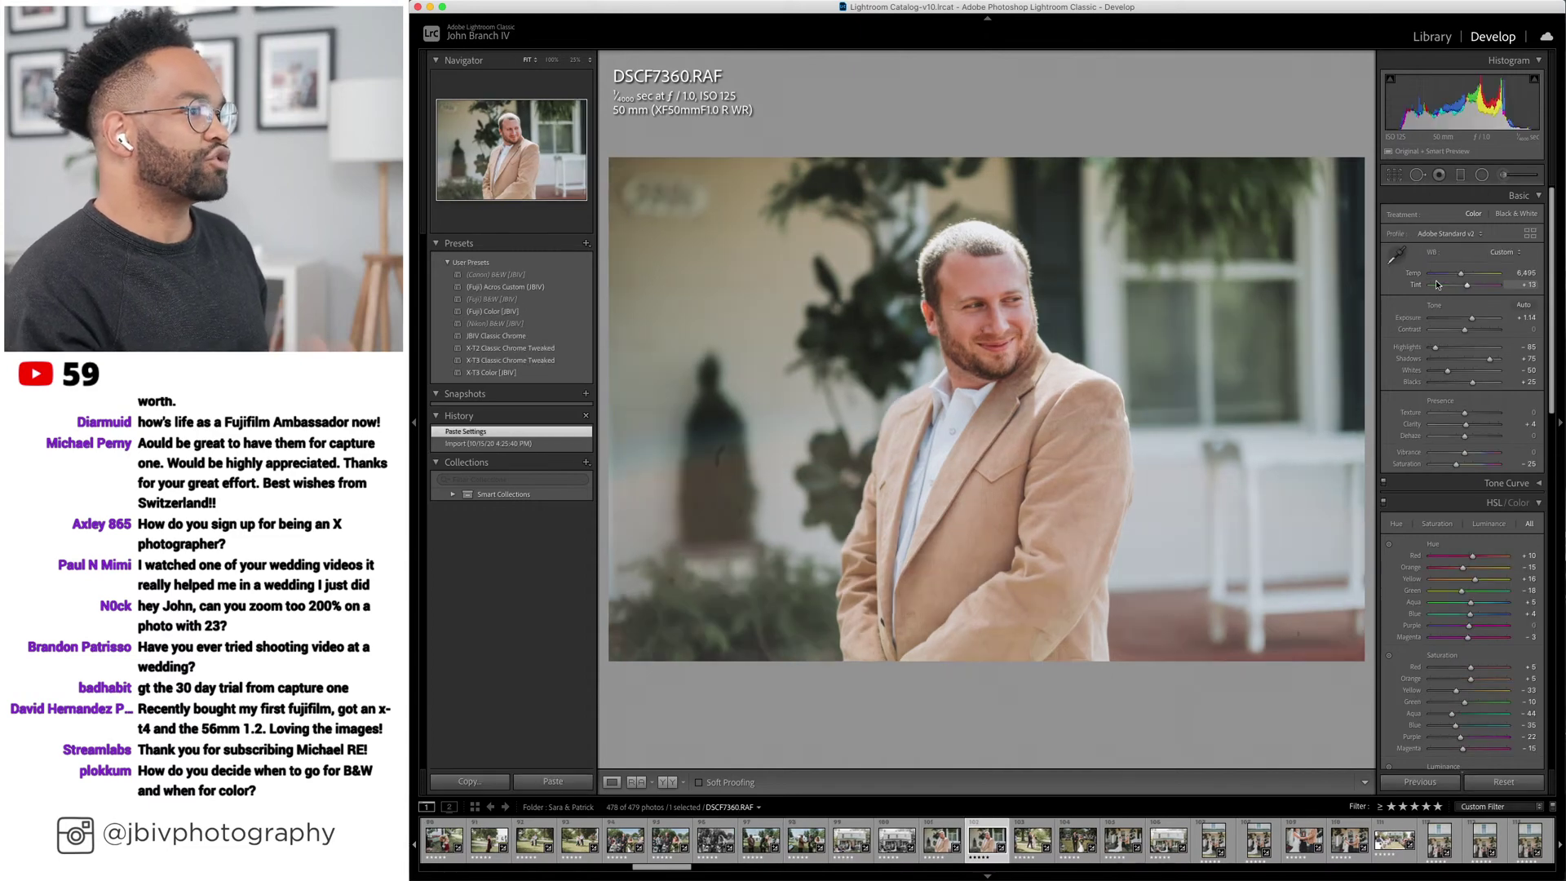
{"action": "left_click", "coordinate": [532, 289]}
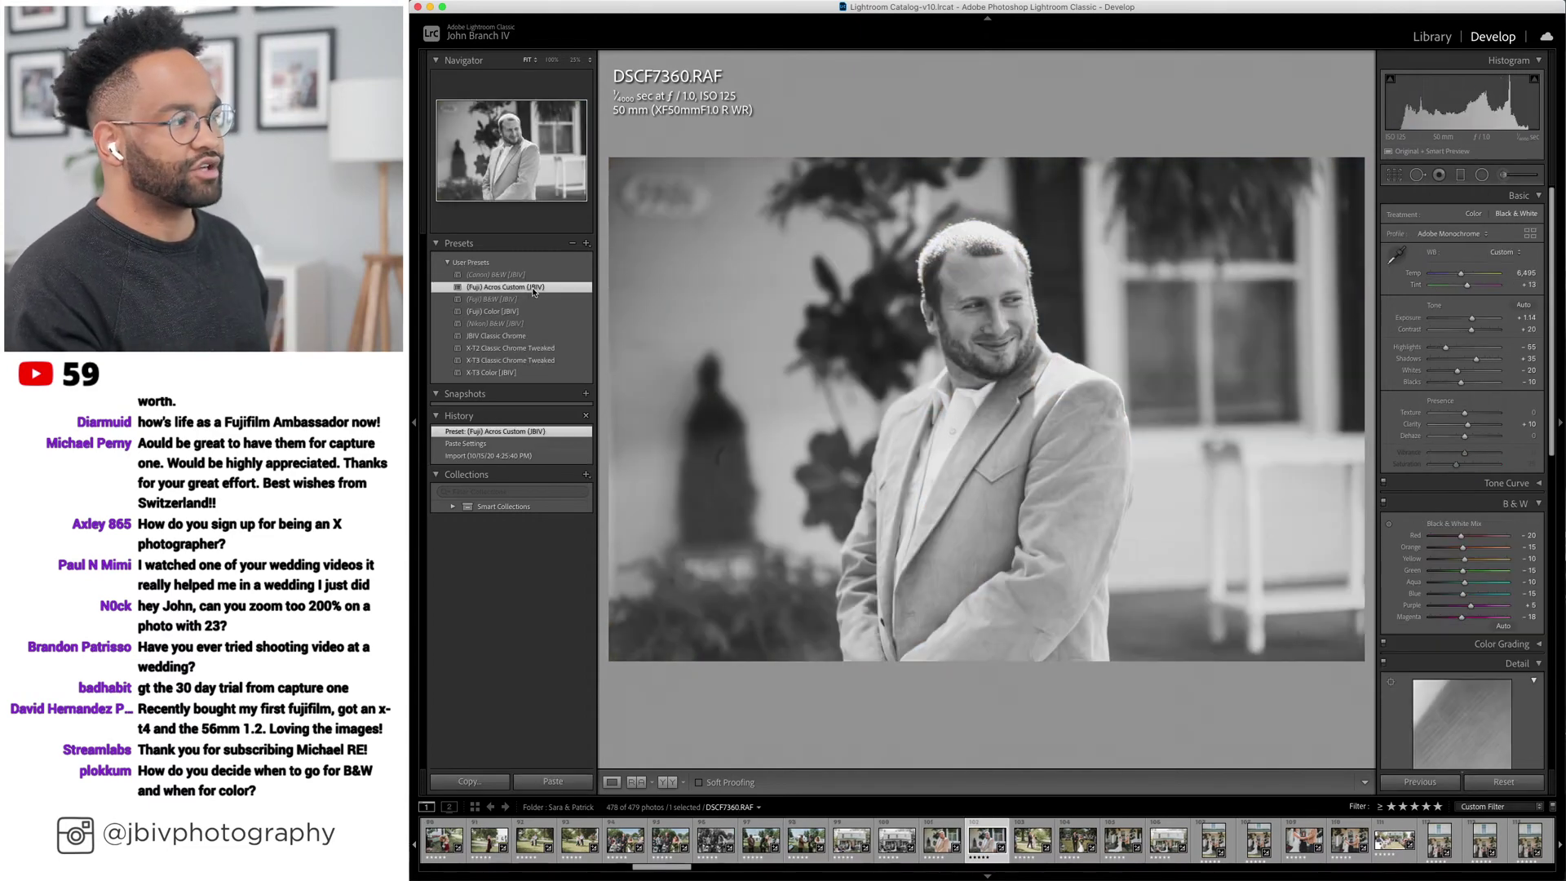
{"action": "left_click_drag", "start_coordinate": [1445, 347], "coordinate": [1478, 317]}
Heal the curved mark on the dark blurred background object in DSCF7360.RAF, sampling from just above the mark on the same object.
{"action": "left_click", "coordinate": [734, 462]}
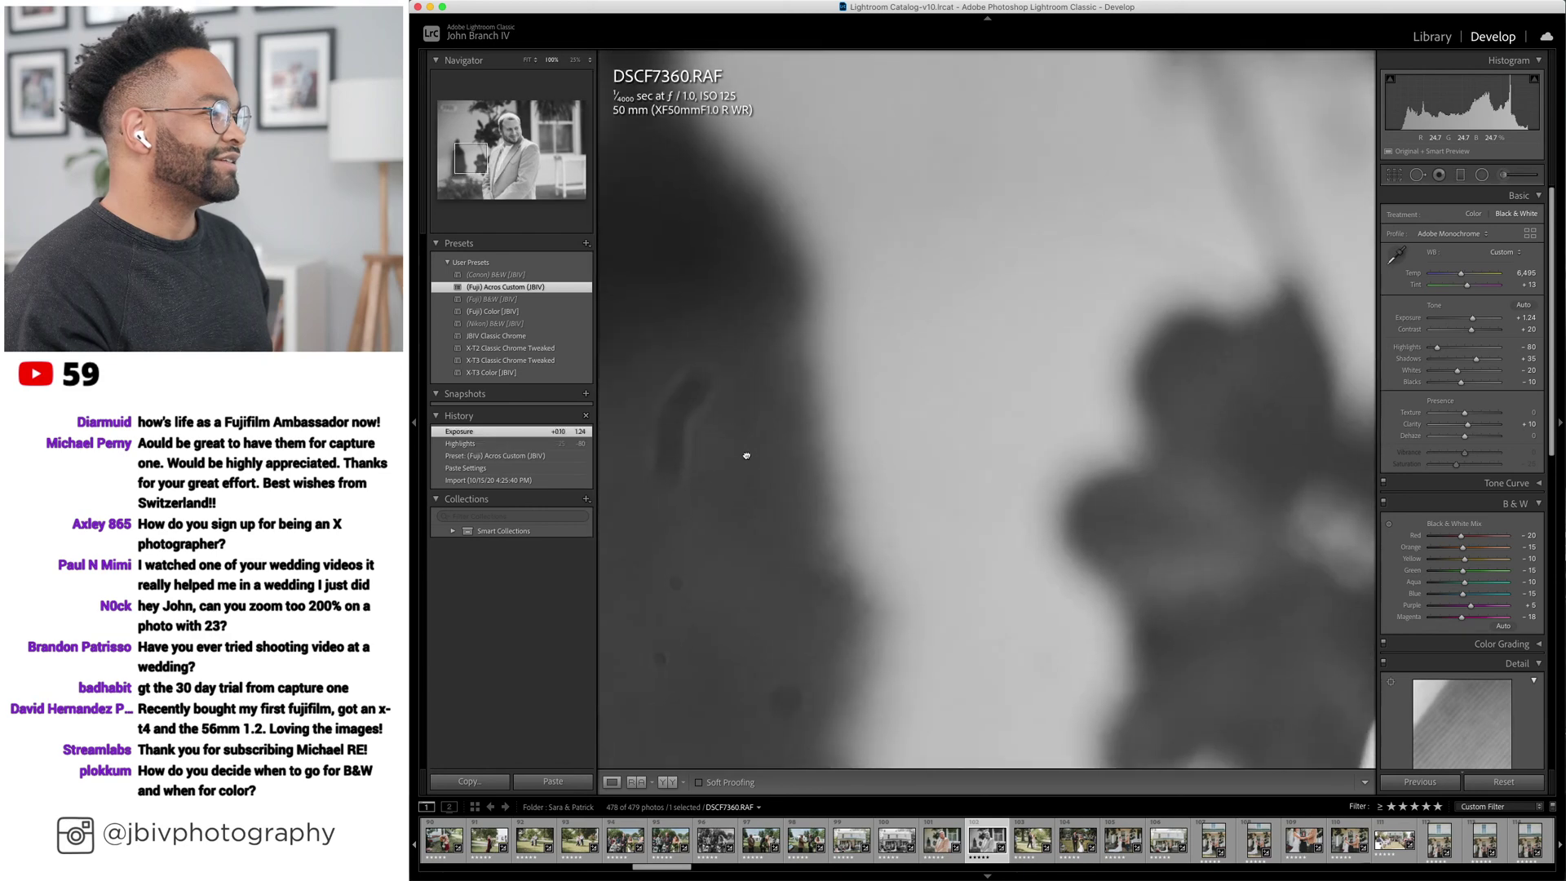
{"action": "left_click_drag", "start_coordinate": [745, 454], "coordinate": [987, 566]}
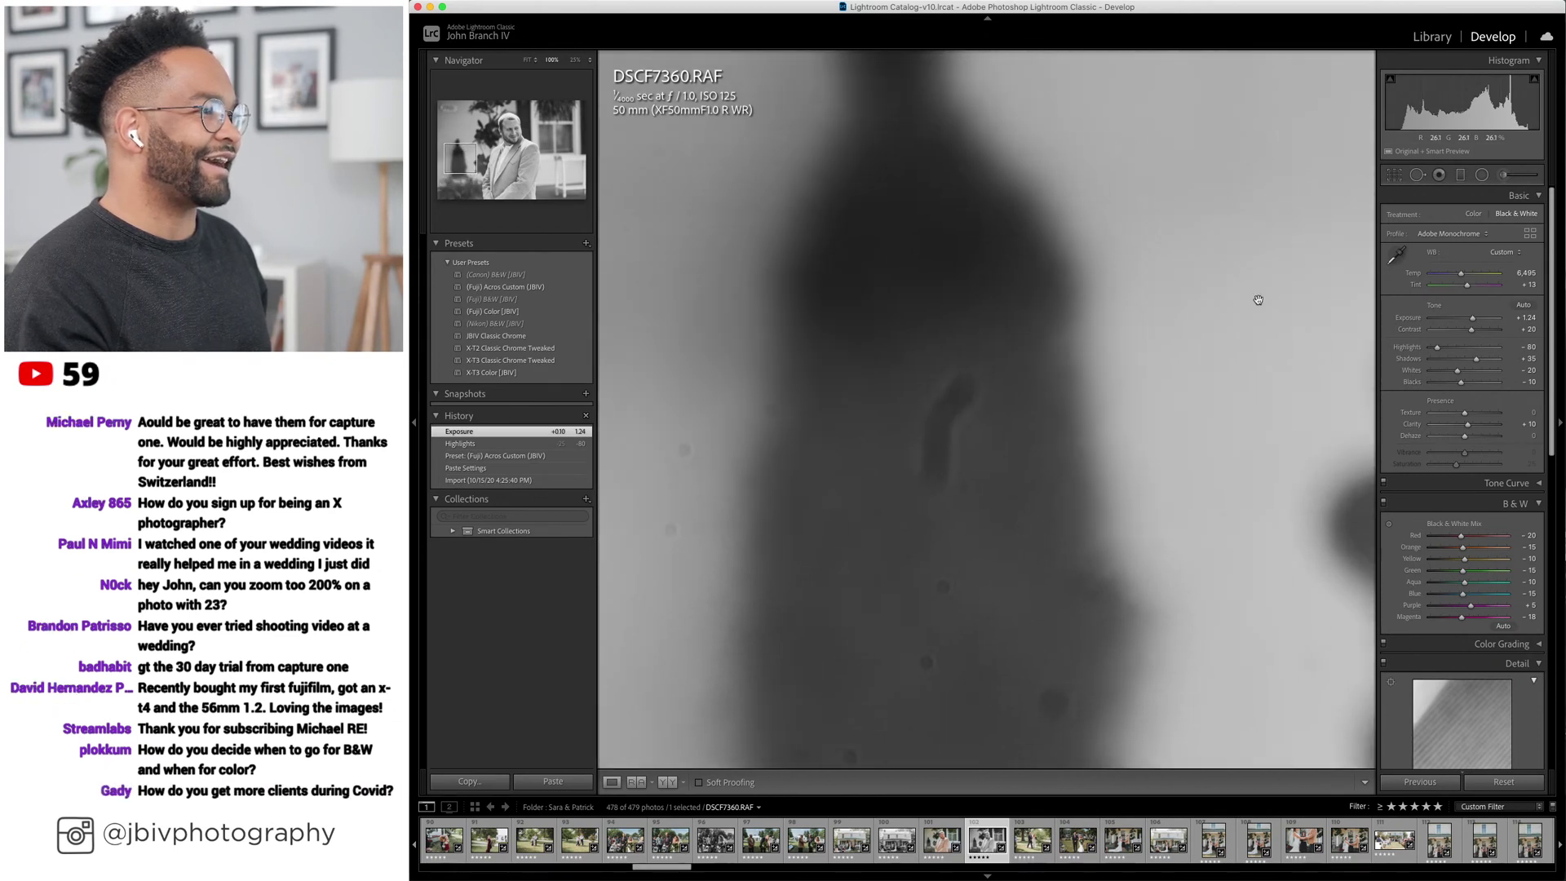
{"action": "left_click", "coordinate": [1418, 175]}
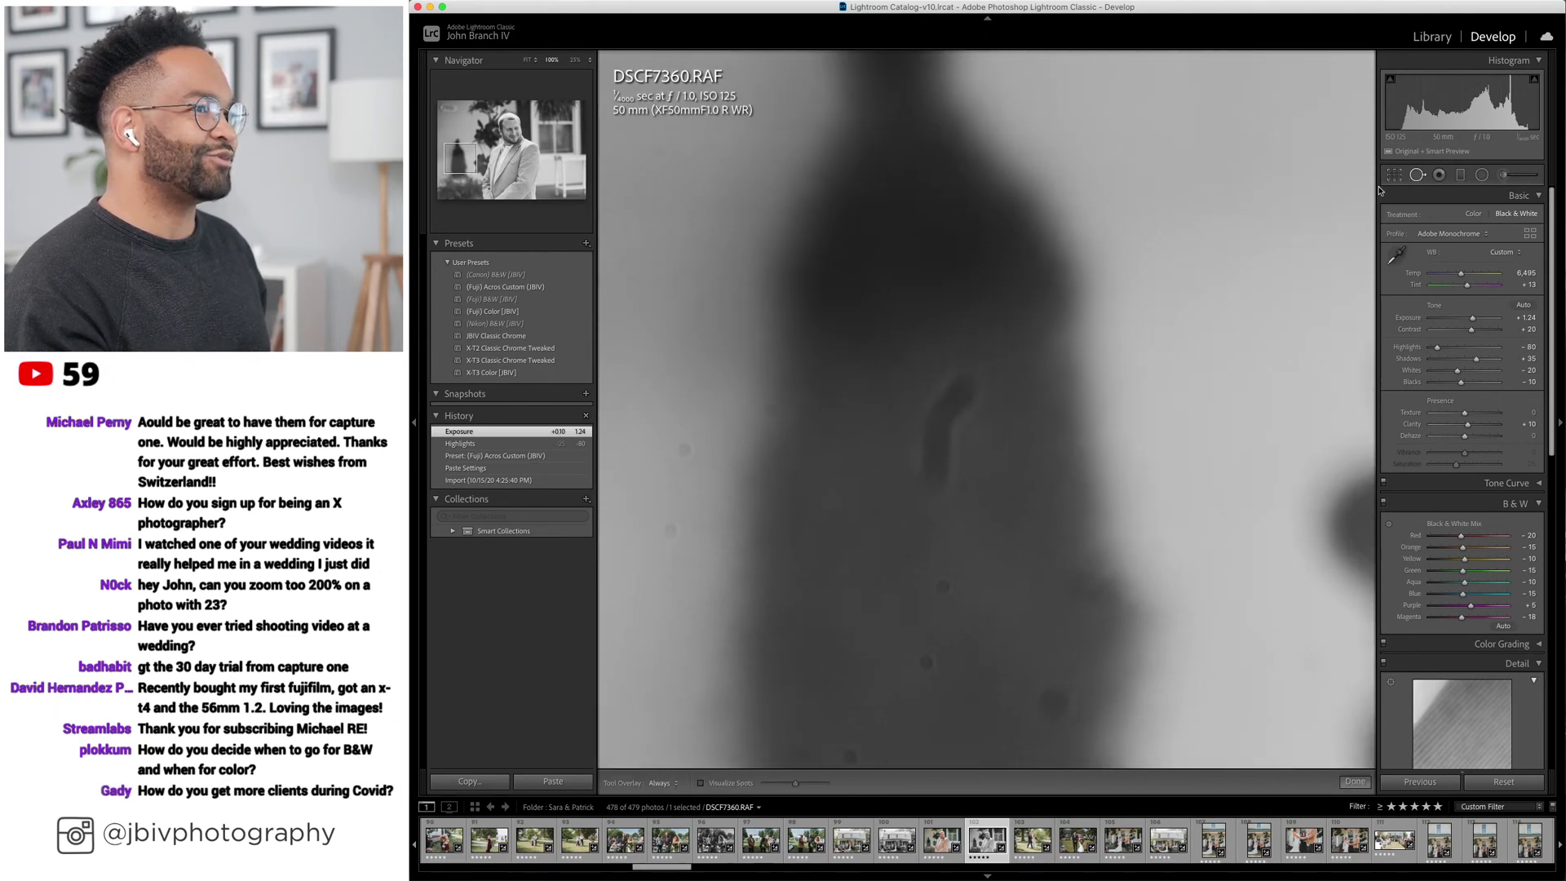
{"action": "left_click", "coordinate": [950, 436]}
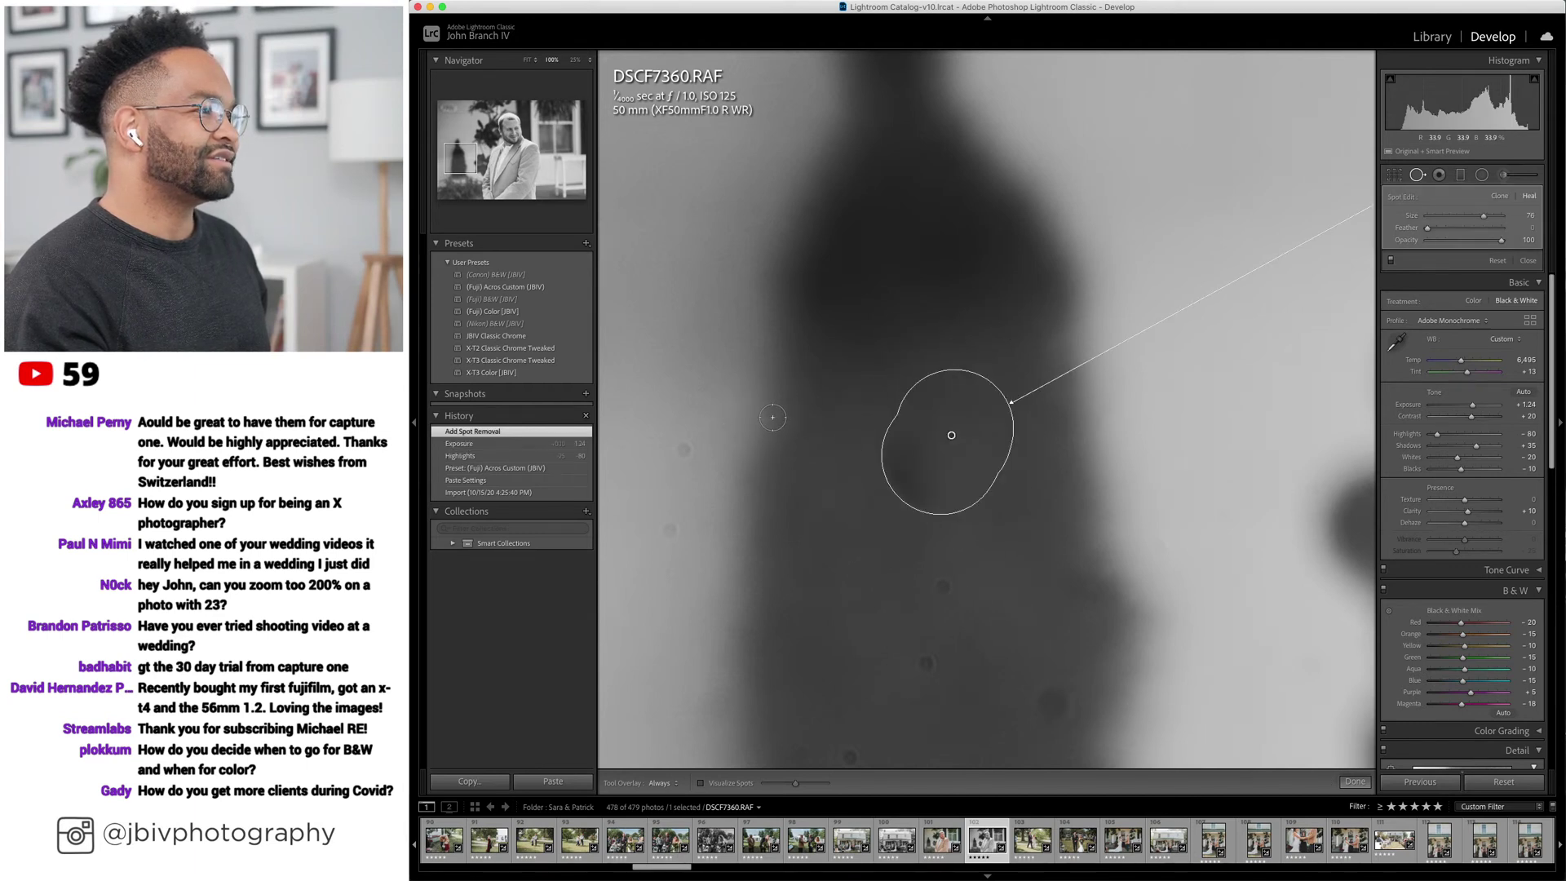
{"action": "left_click", "coordinate": [527, 61]}
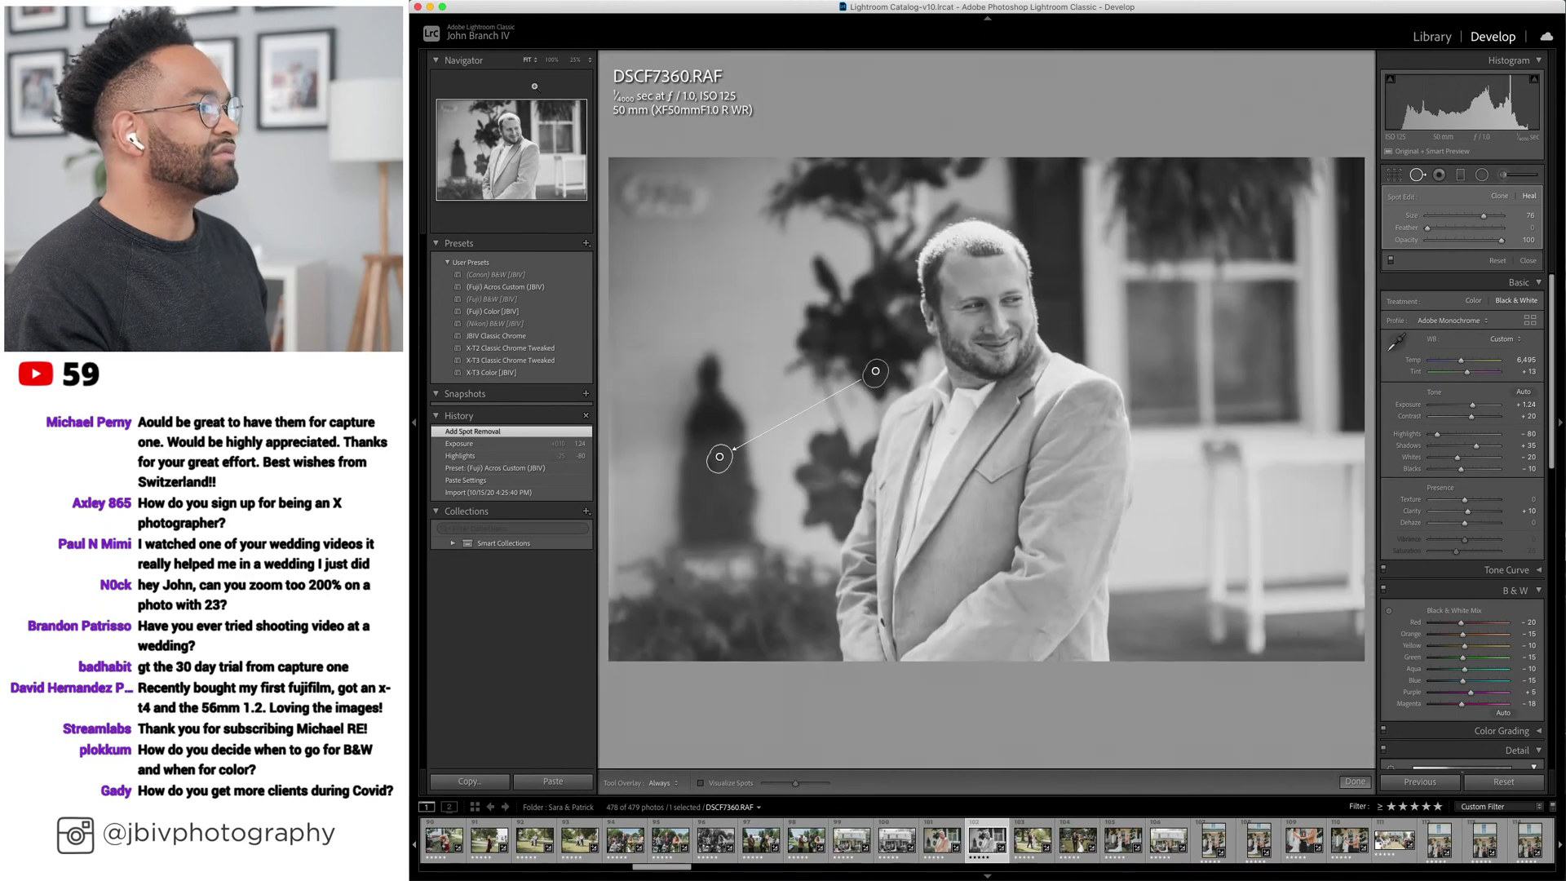
{"action": "left_click_drag", "start_coordinate": [875, 373], "coordinate": [717, 423]}
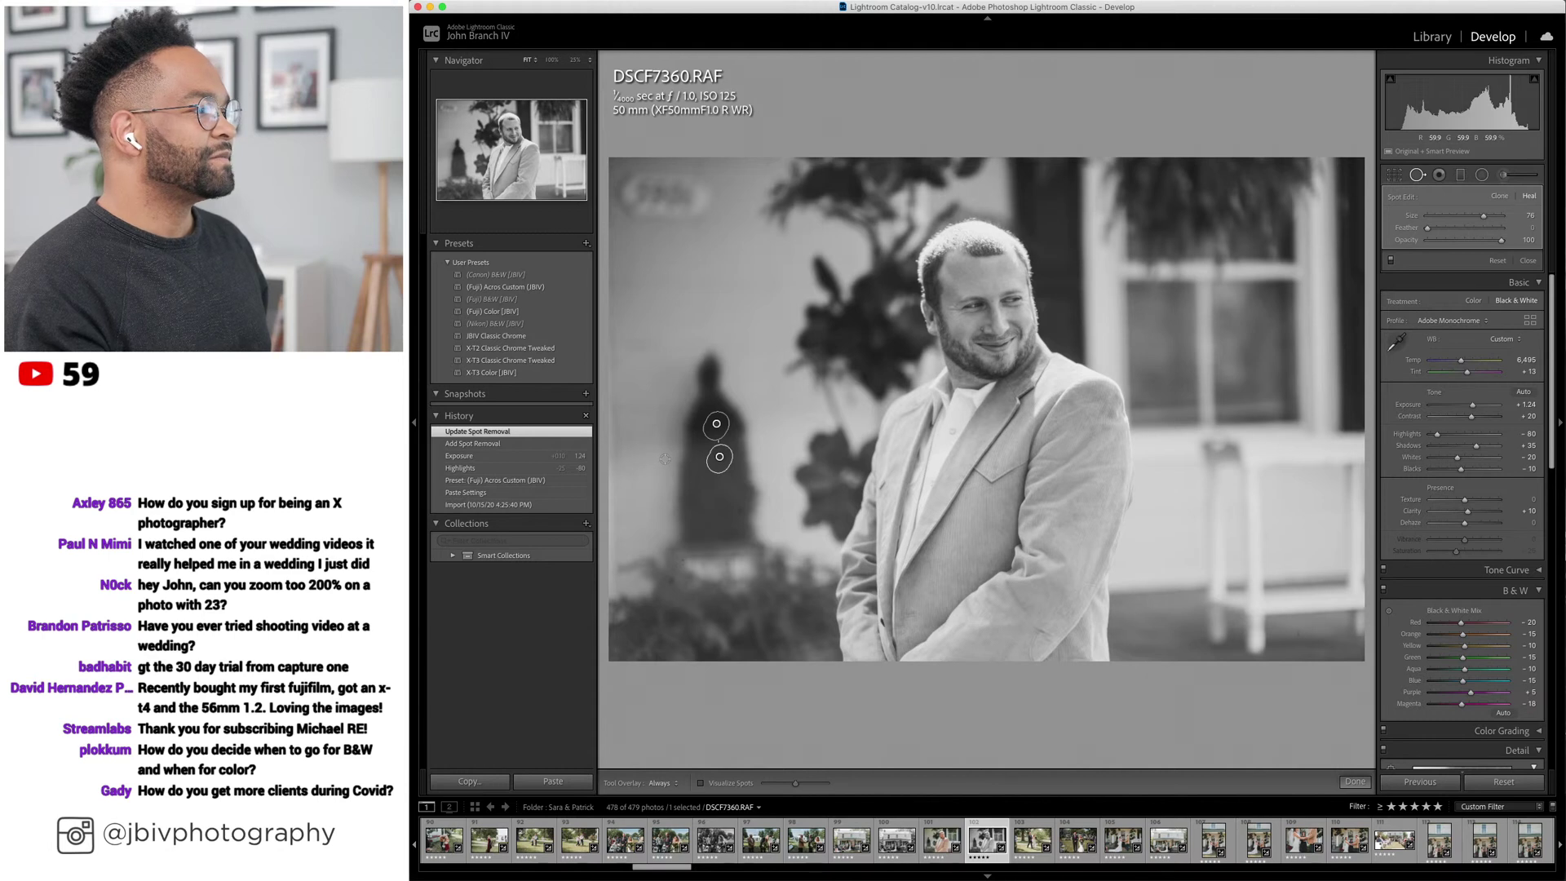
Heal the remaining small spots on the wall, dark object and foliage behind the groom, and close Spot Removal.
{"action": "left_click", "coordinate": [665, 458]}
{"action": "left_click", "coordinate": [694, 498]}
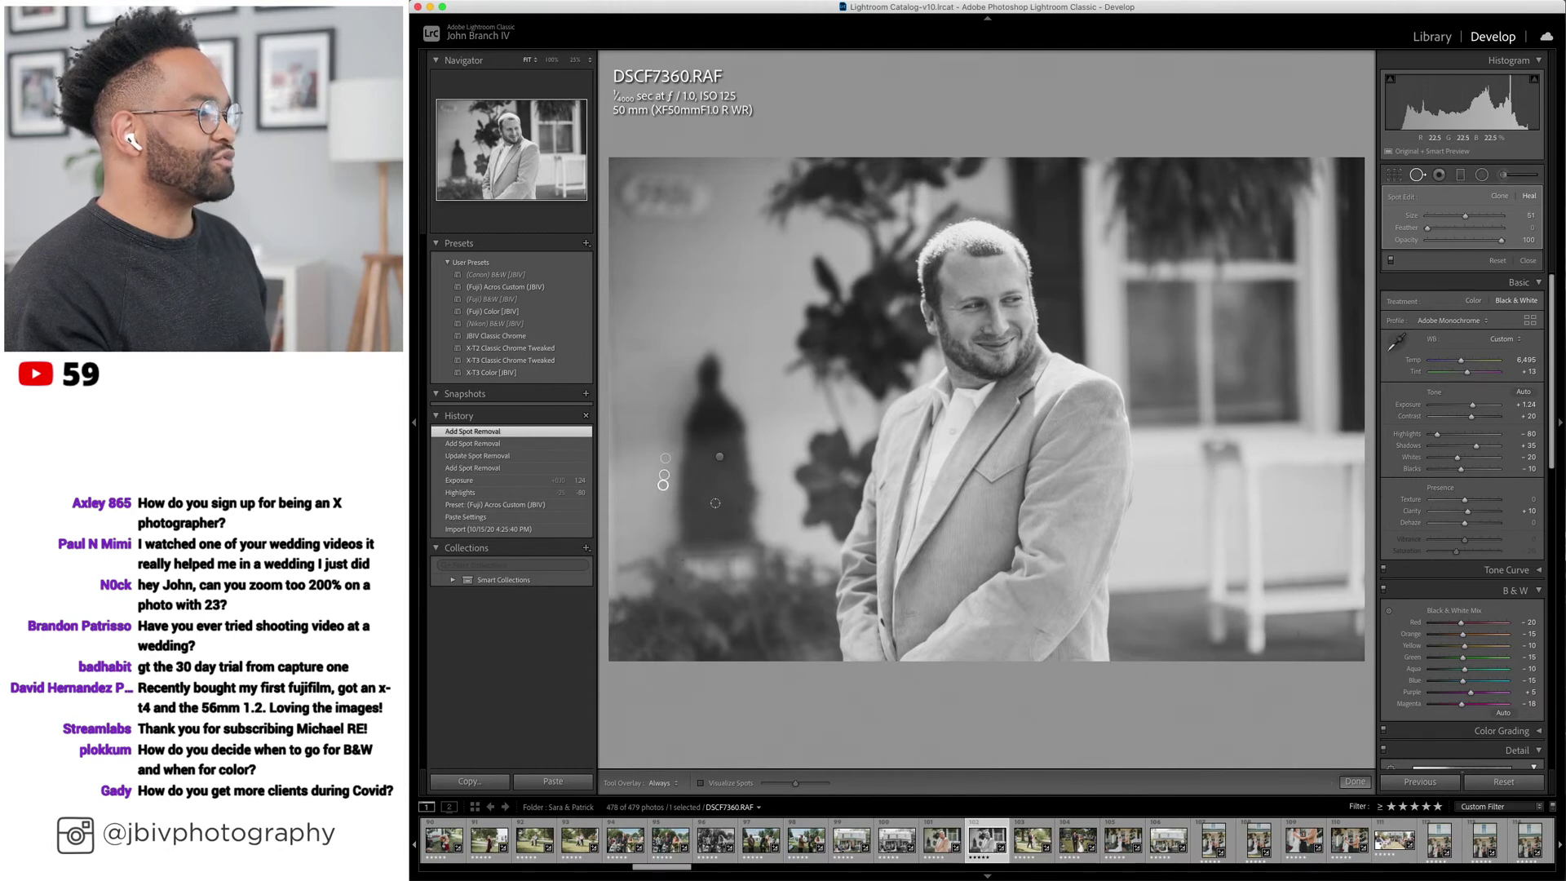
{"action": "left_click", "coordinate": [715, 477]}
{"action": "left_click", "coordinate": [718, 488]}
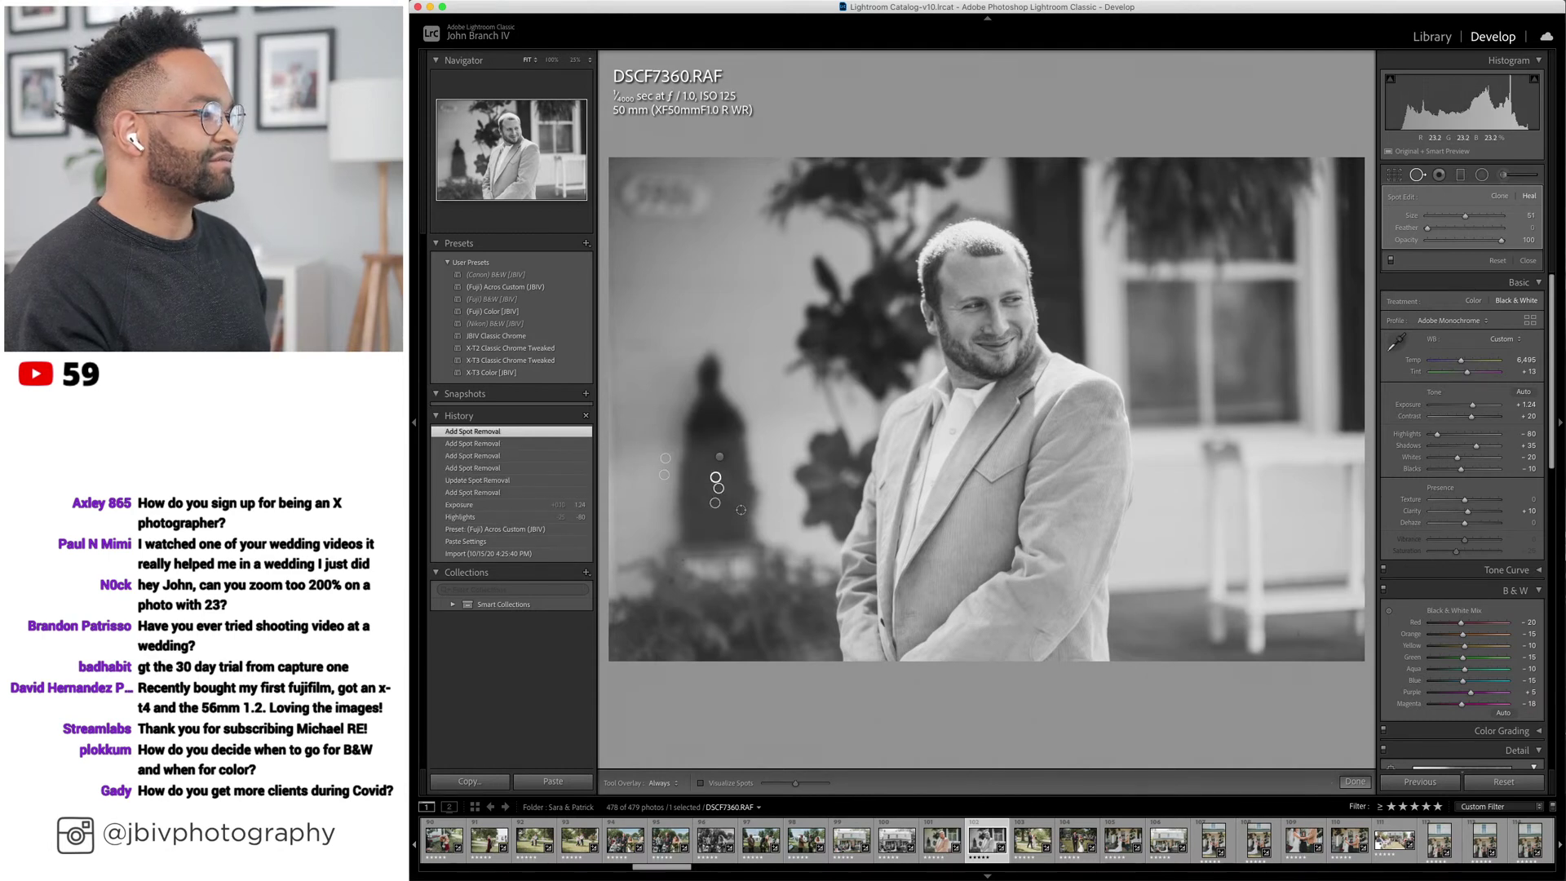
{"action": "left_click", "coordinate": [741, 510]}
{"action": "left_click", "coordinate": [698, 507]}
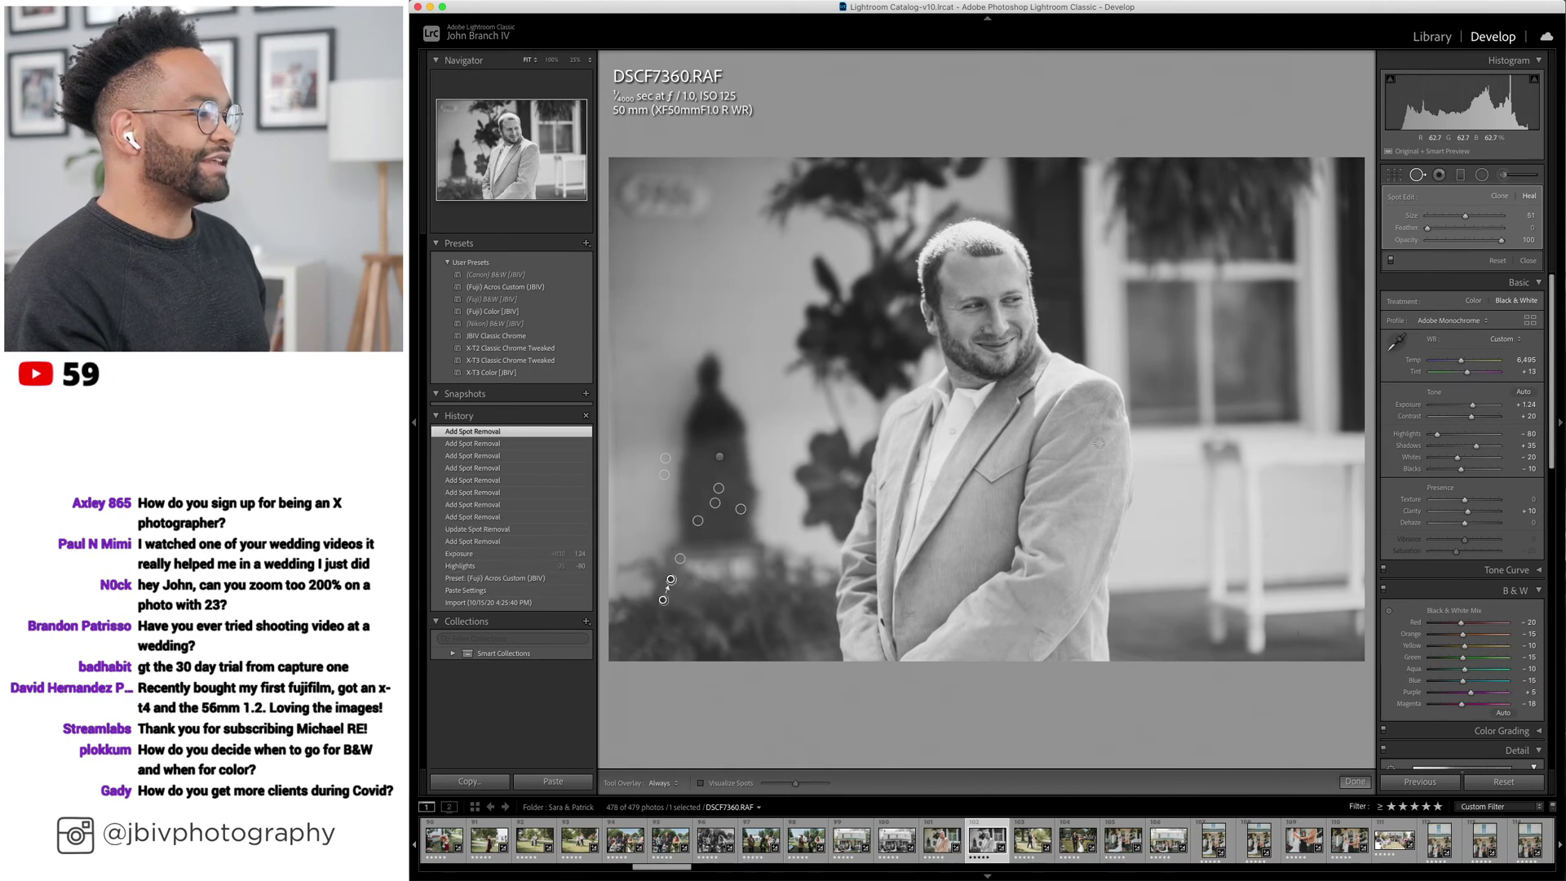
{"action": "left_click", "coordinate": [1419, 177]}
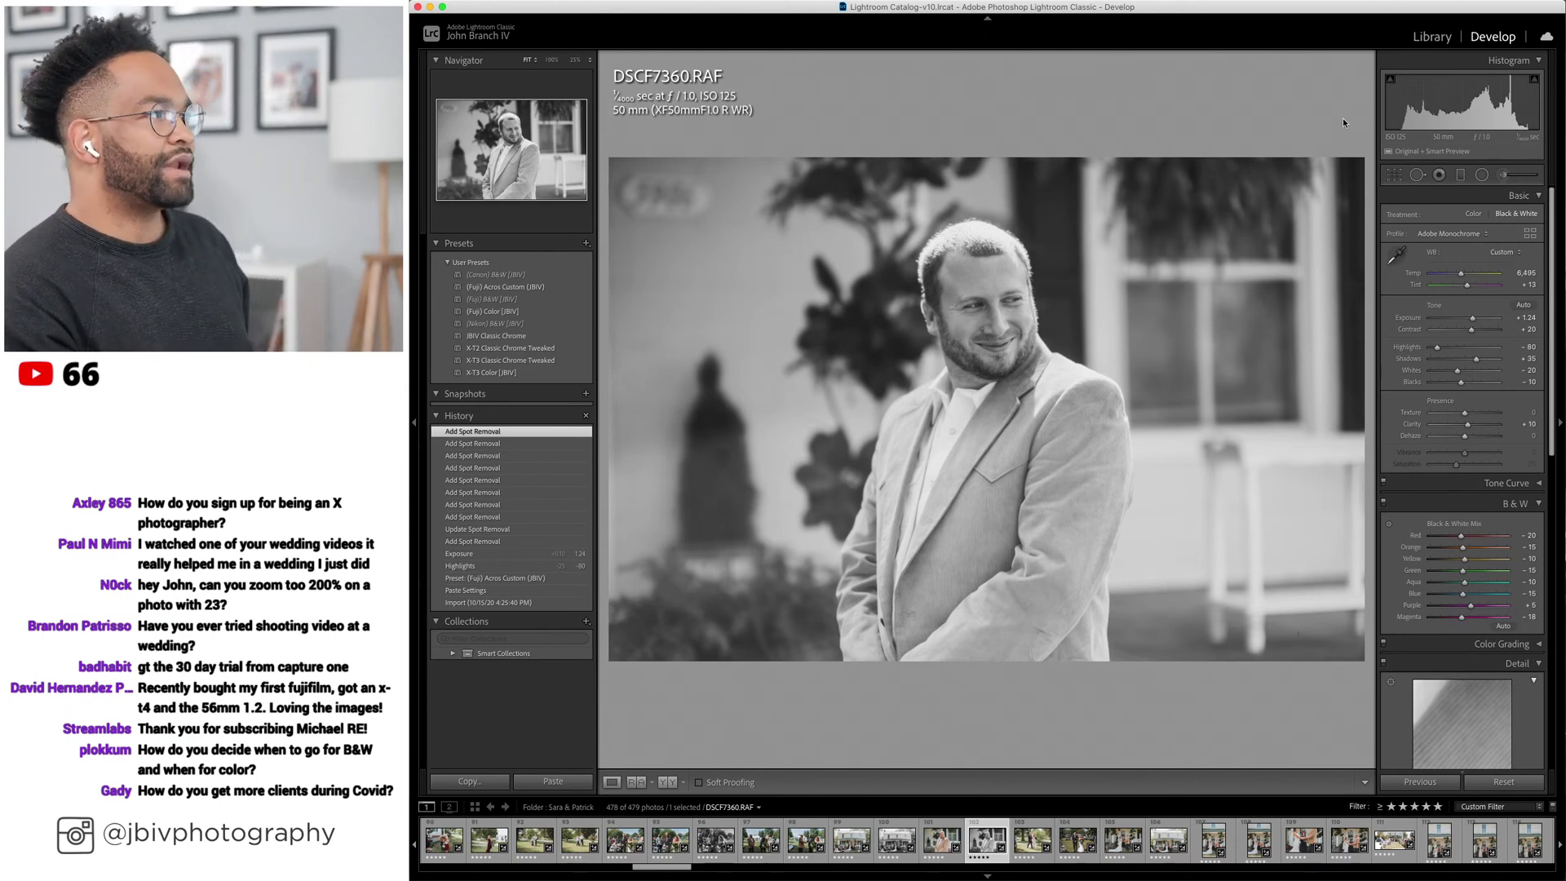
Advance past DSCF7362.RAF to DSCF7378.RAF, apply the Level Upright correction and lower its color temperature.
{"action": "key", "text": "Right"}
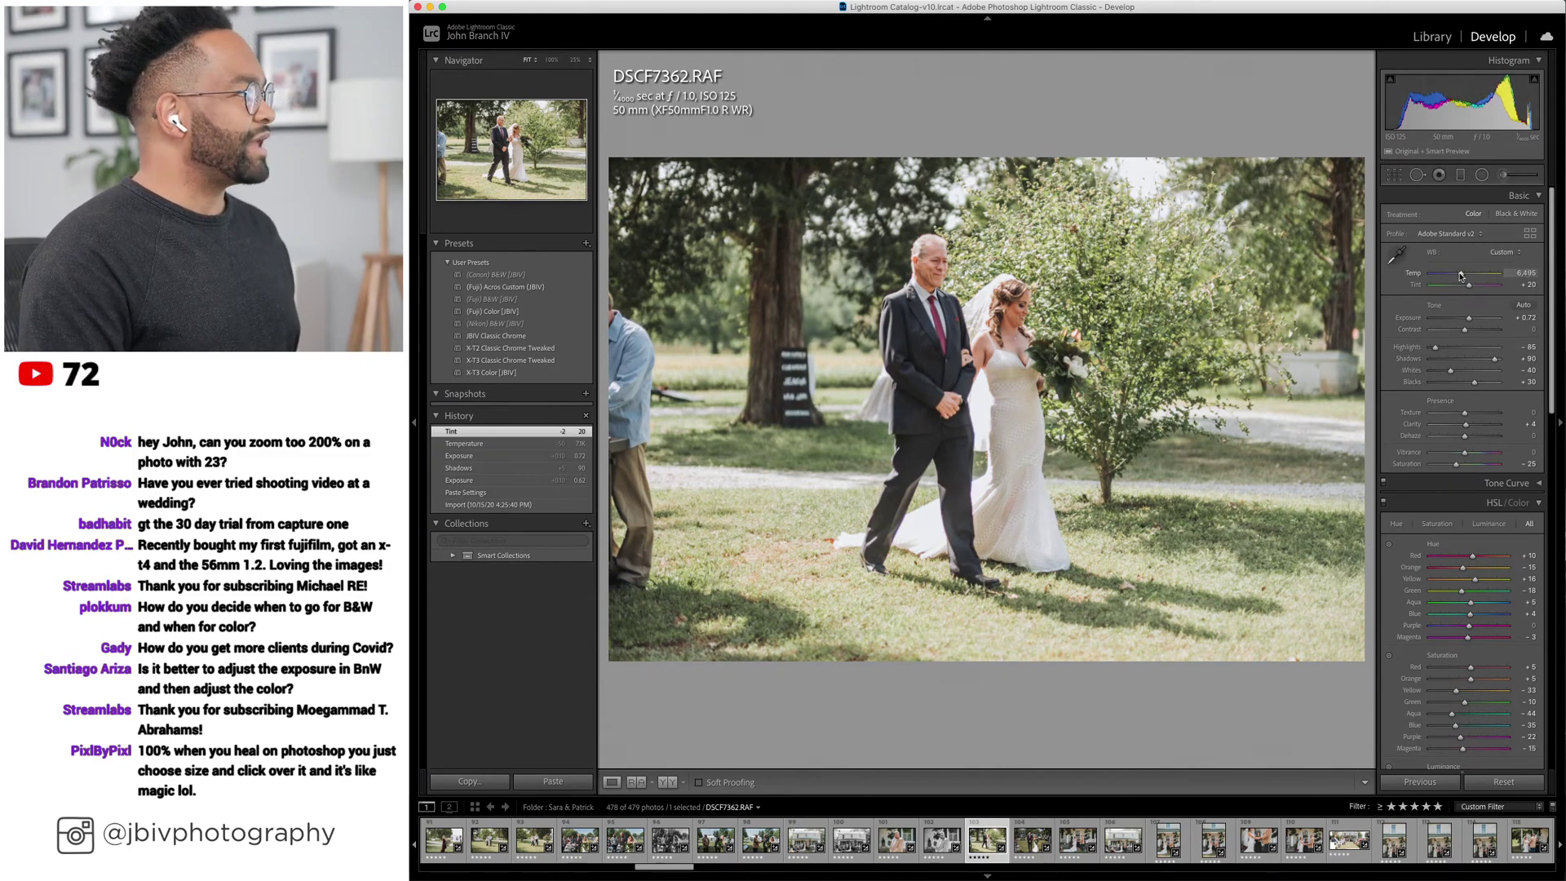
{"action": "key", "text": "Right"}
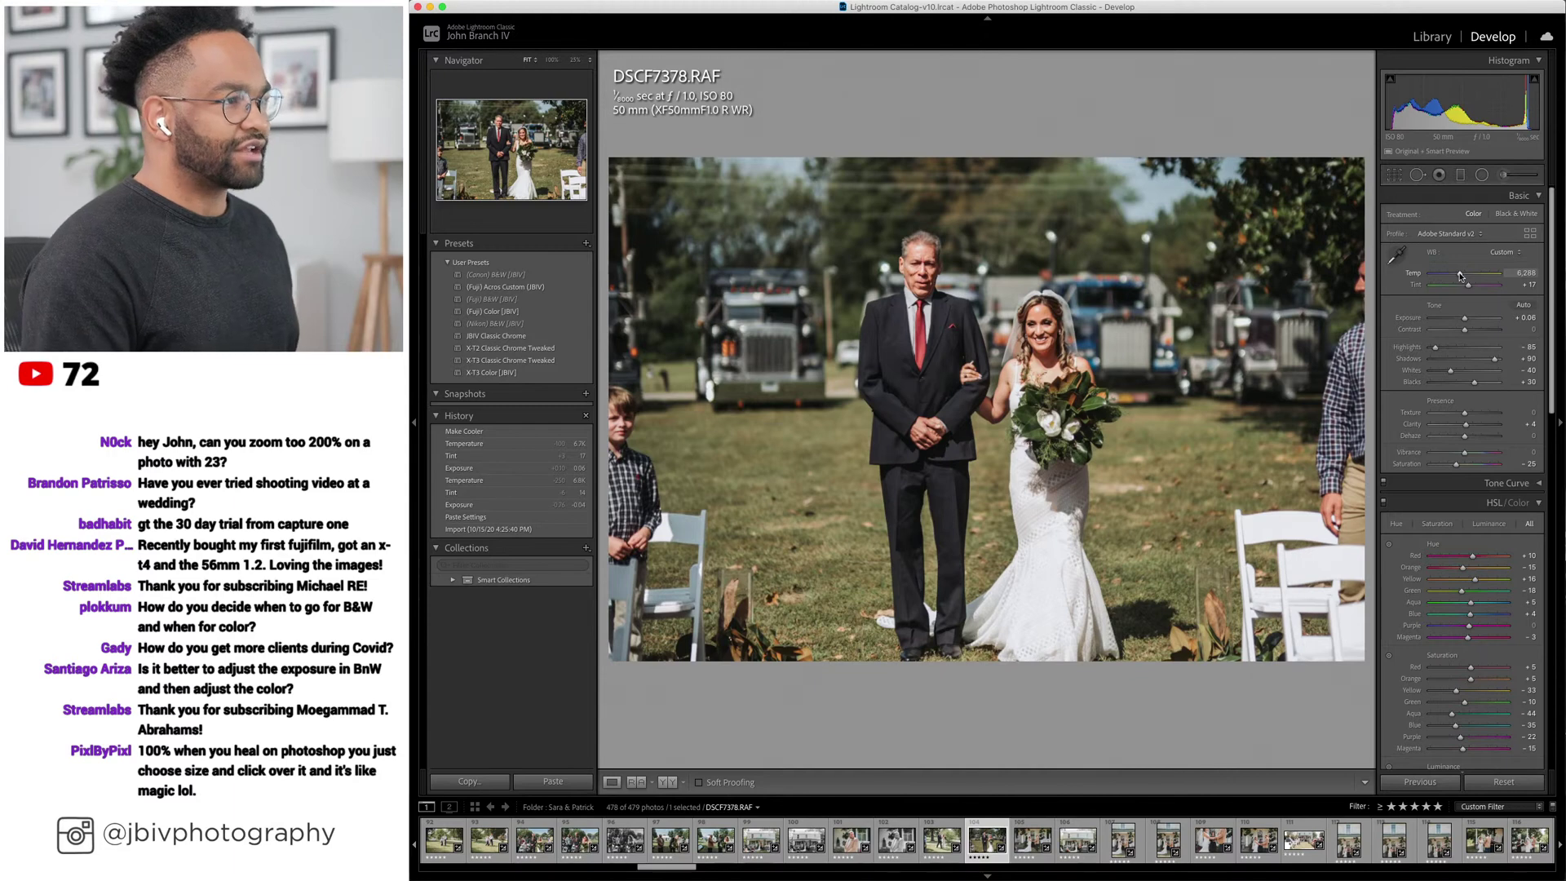
{"action": "scroll", "coordinate": [1406, 544], "scroll_direction": "down", "scroll_amount": 15}
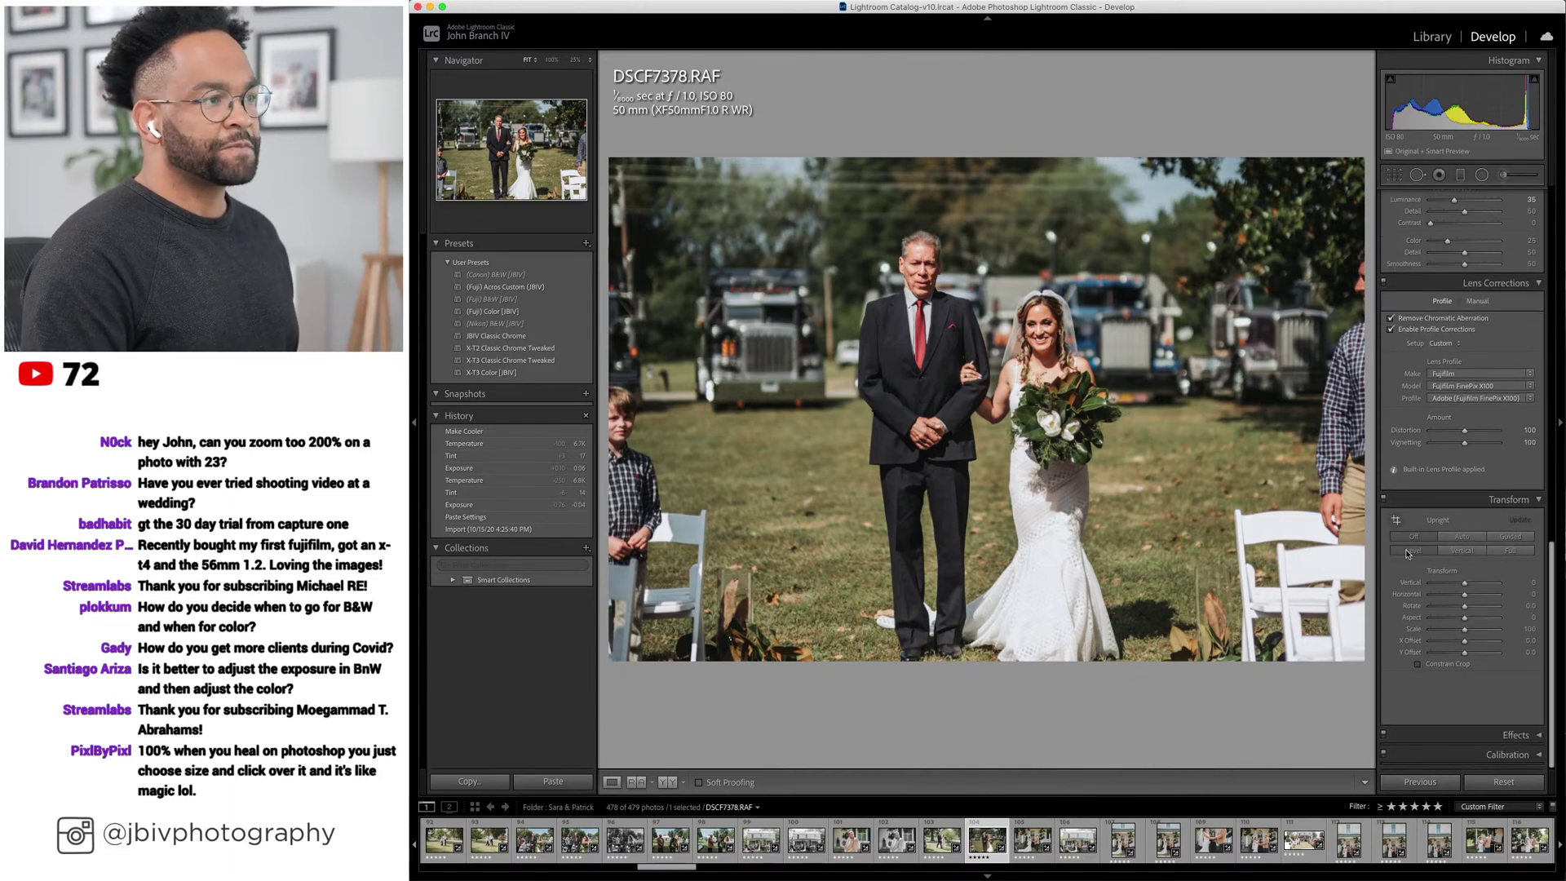
{"action": "left_click", "coordinate": [1406, 552]}
{"action": "scroll", "coordinate": [1406, 554], "scroll_direction": "up", "scroll_amount": 15}
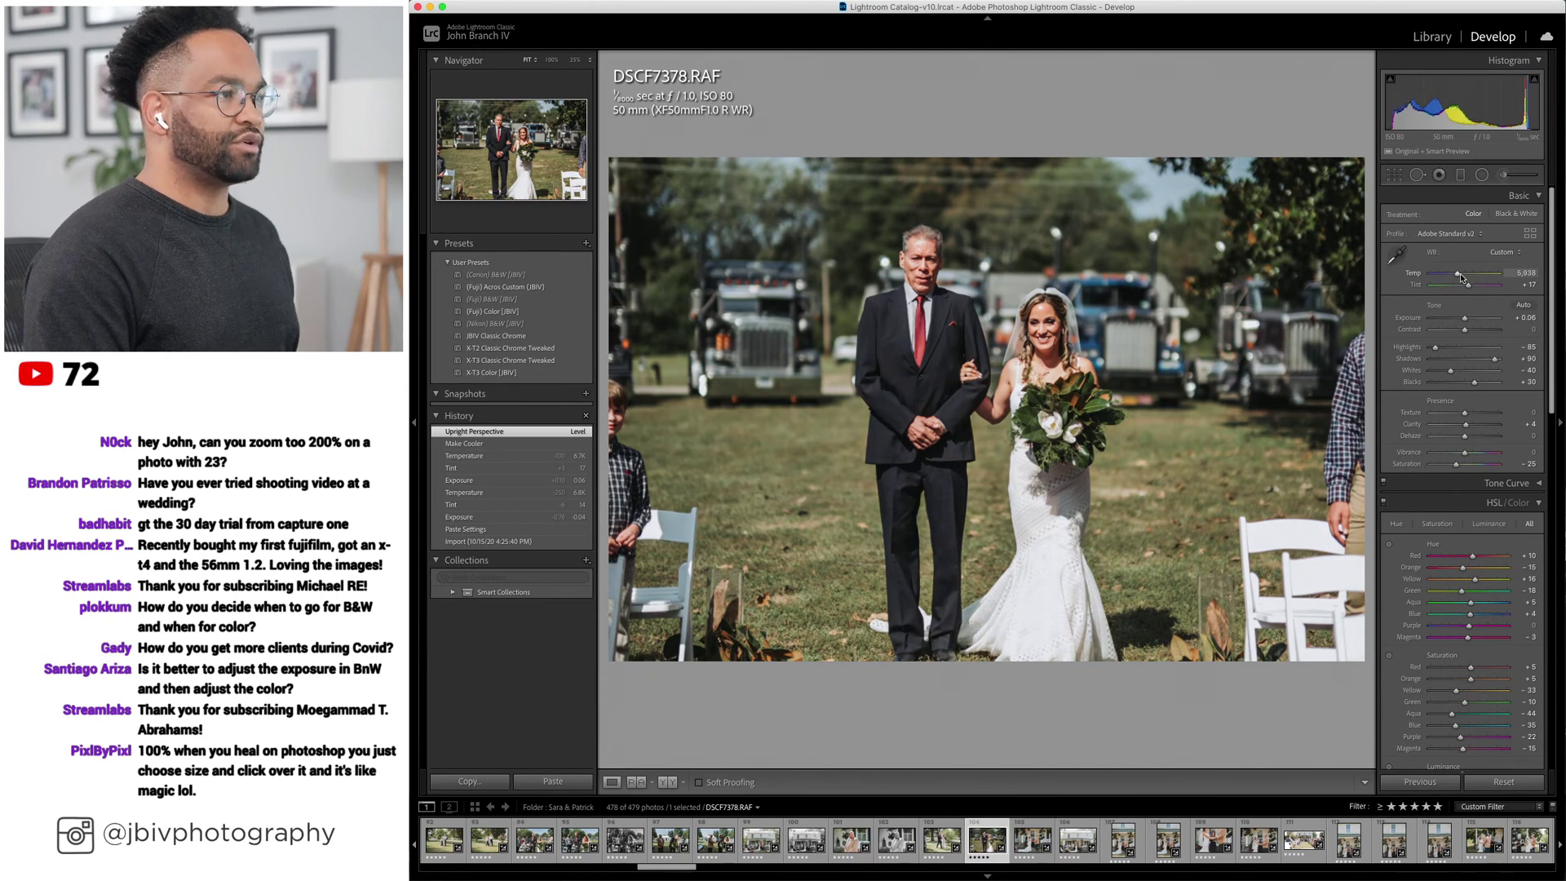
Move on to DSCF7393.RAF and straighten it with the Level Upright correction.
{"action": "key", "text": "Right"}
{"action": "scroll", "coordinate": [1420, 558], "scroll_direction": "down", "scroll_amount": 15}
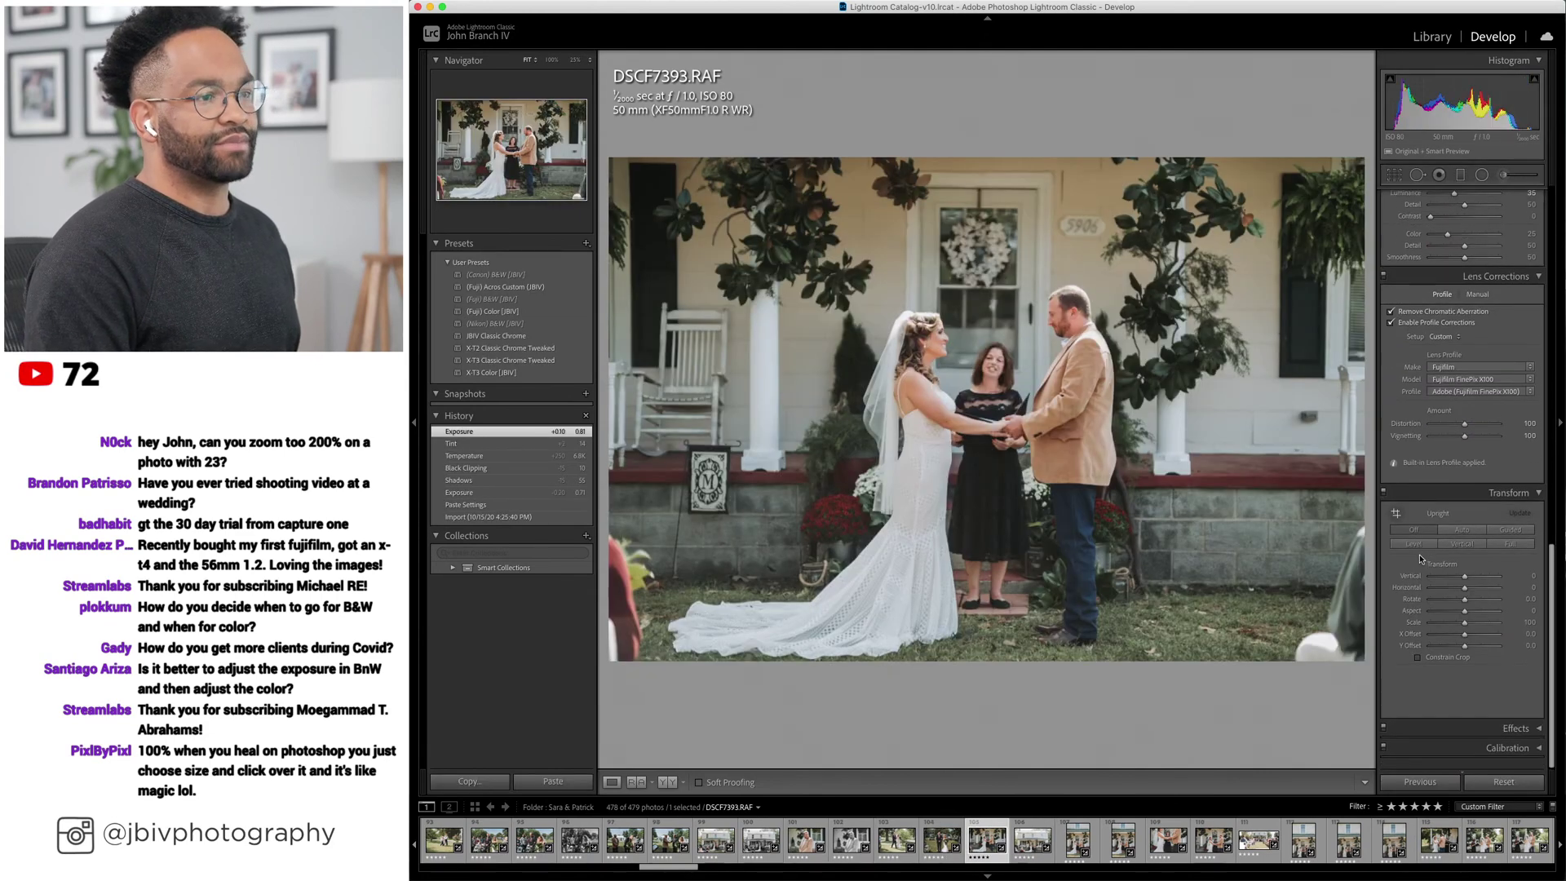
{"action": "scroll", "coordinate": [1417, 558], "scroll_direction": "up", "scroll_amount": 1}
Continue to DSCF7294-2.RAF, apply the Level Upright correction and fine-tune its exposure.
{"action": "key", "text": "Right"}
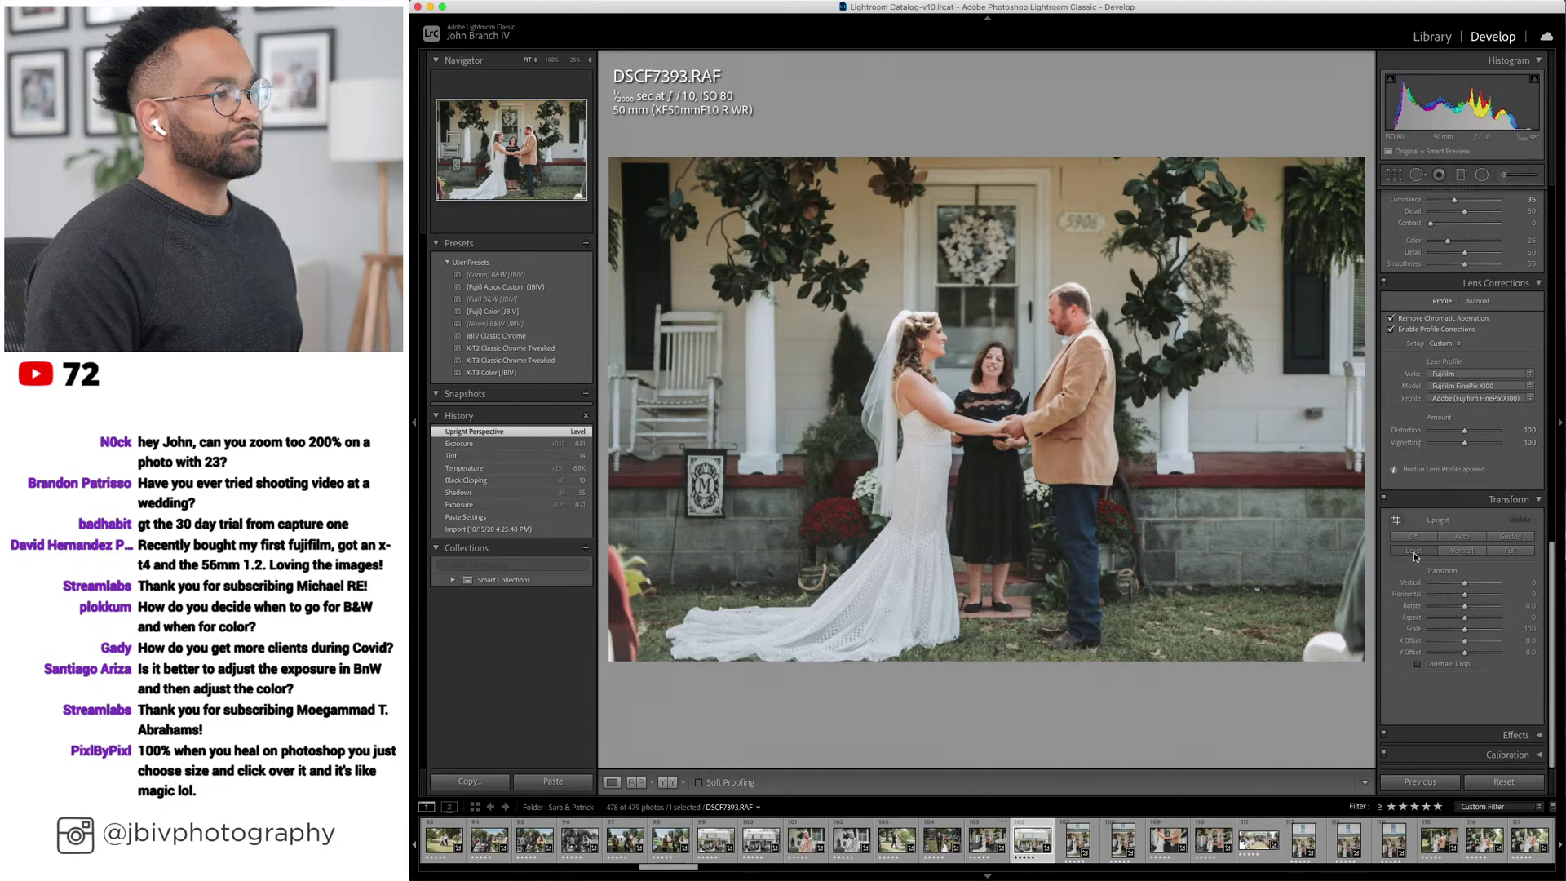
{"action": "left_click", "coordinate": [1413, 552]}
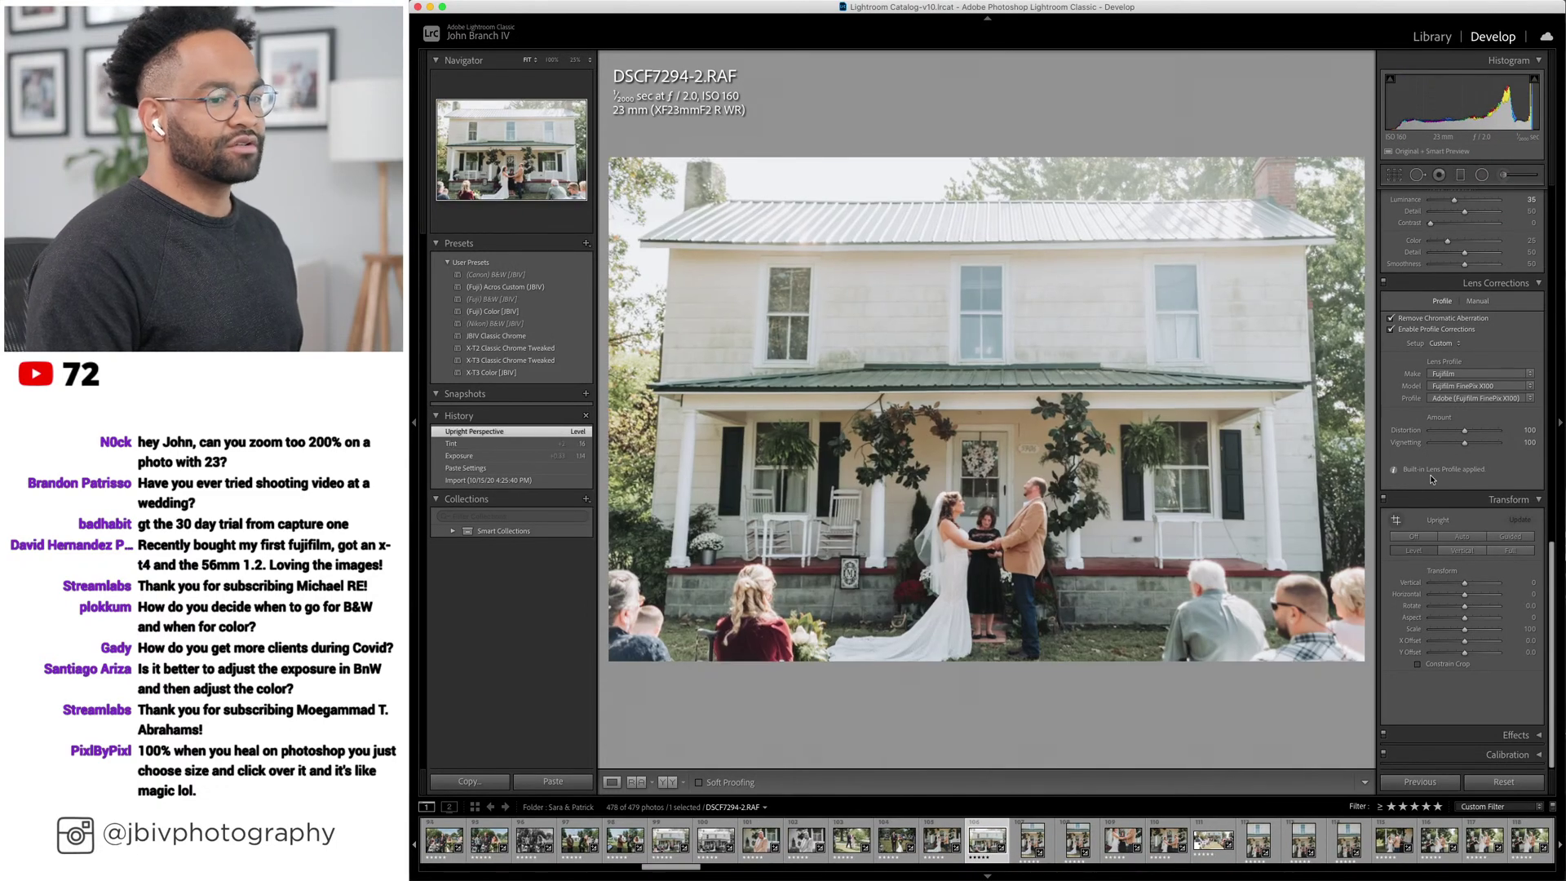
{"action": "scroll", "coordinate": [1460, 367], "scroll_direction": "up", "scroll_amount": 15}
{"action": "left_click_drag", "start_coordinate": [1472, 318], "coordinate": [1473, 324]}
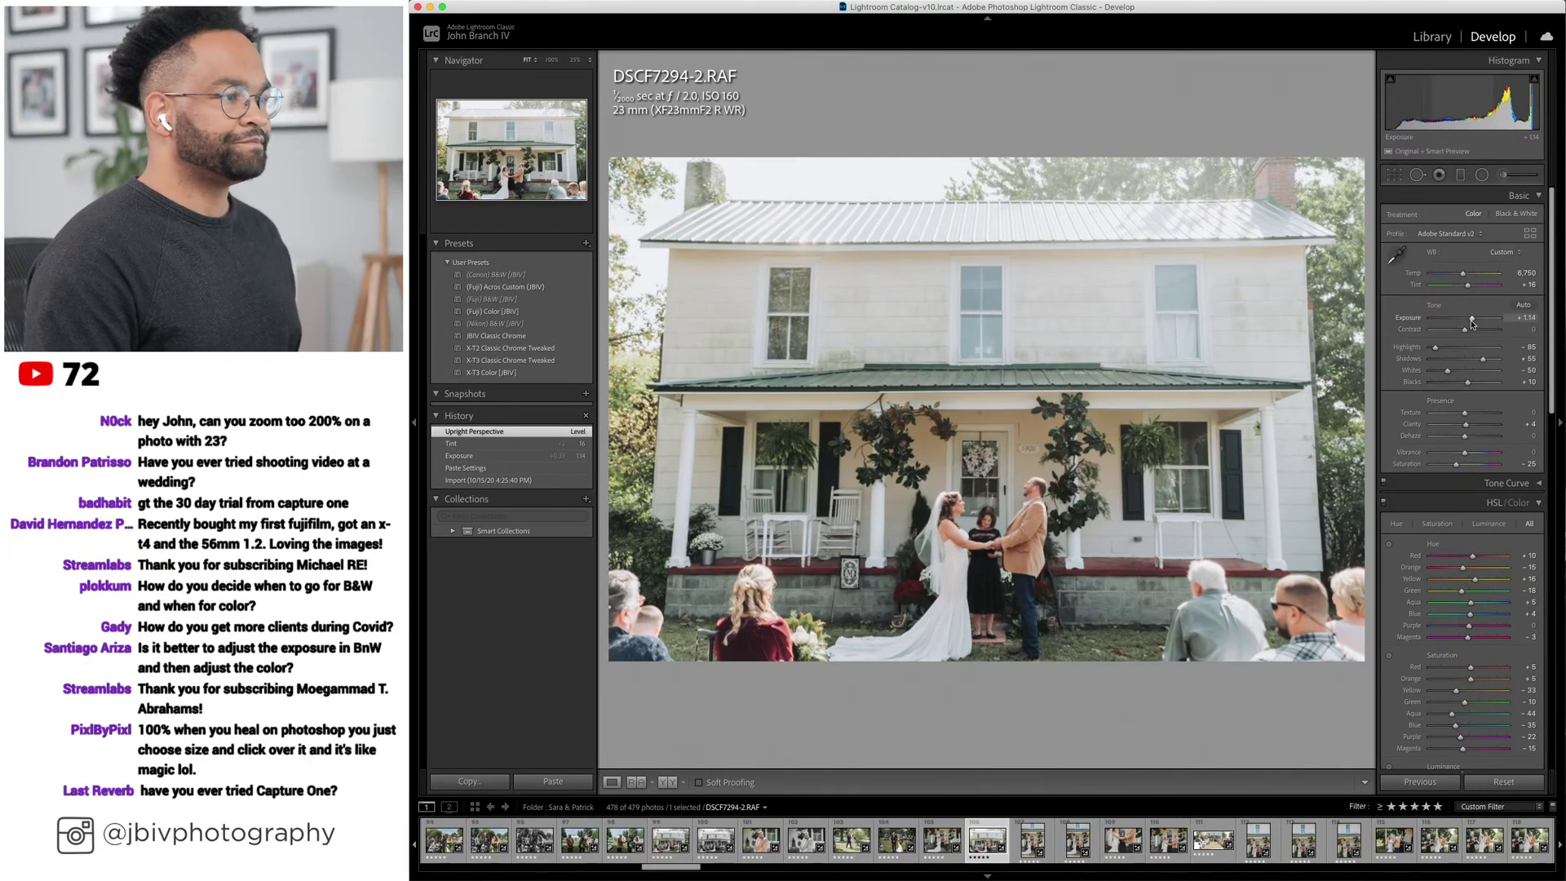
Advance to the vertical shot DSCF7395.RAF, apply the Level Upright correction and fine-tune its exposure.
{"action": "key", "text": "Right"}
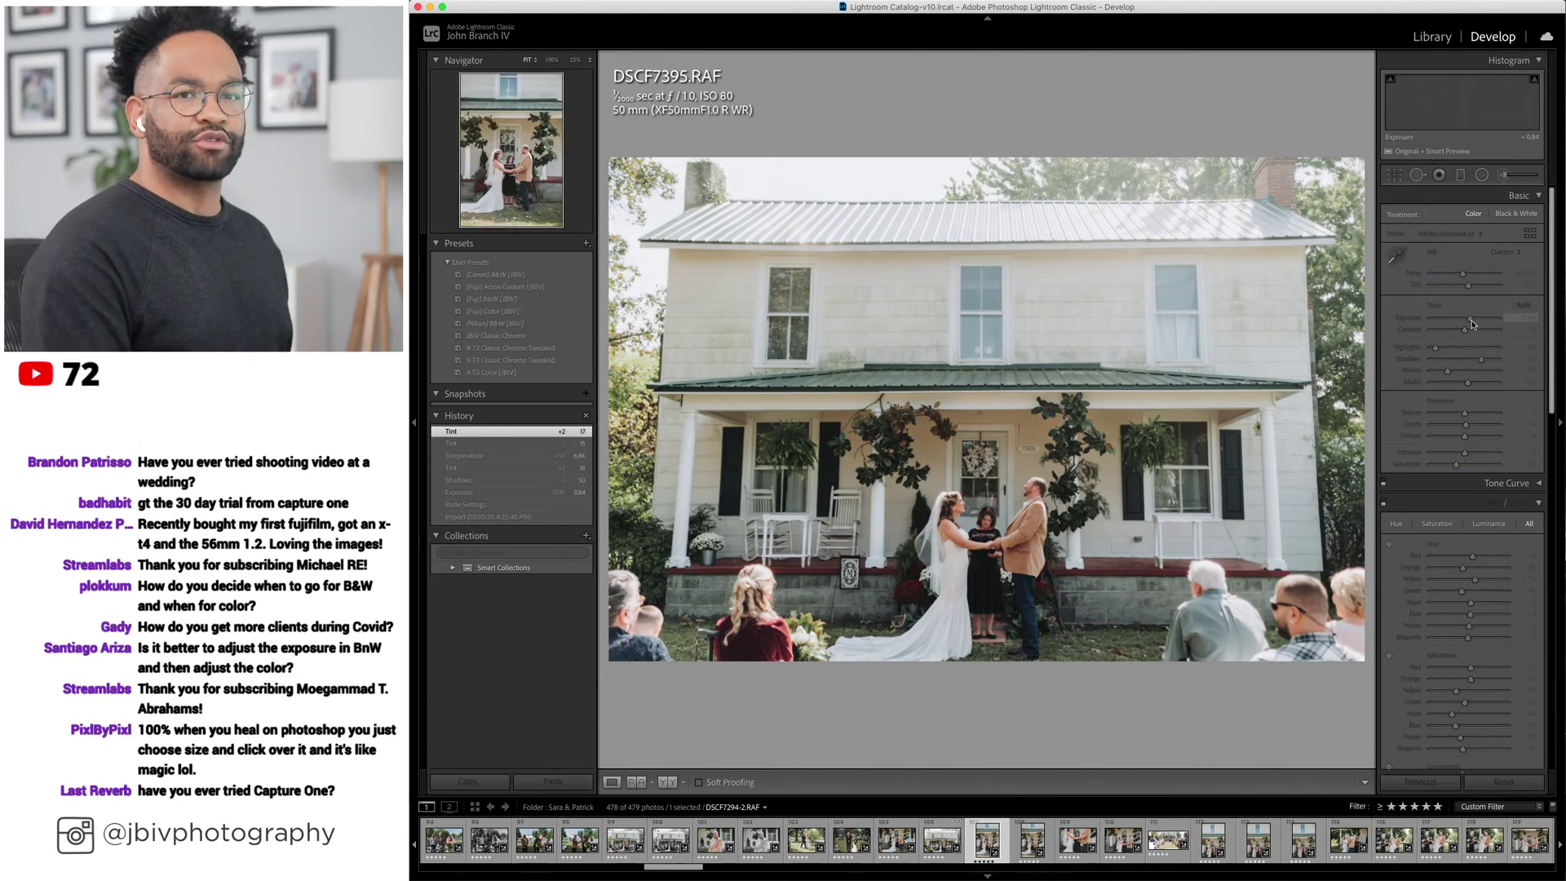
{"action": "scroll", "coordinate": [1427, 512], "scroll_direction": "down", "scroll_amount": 15}
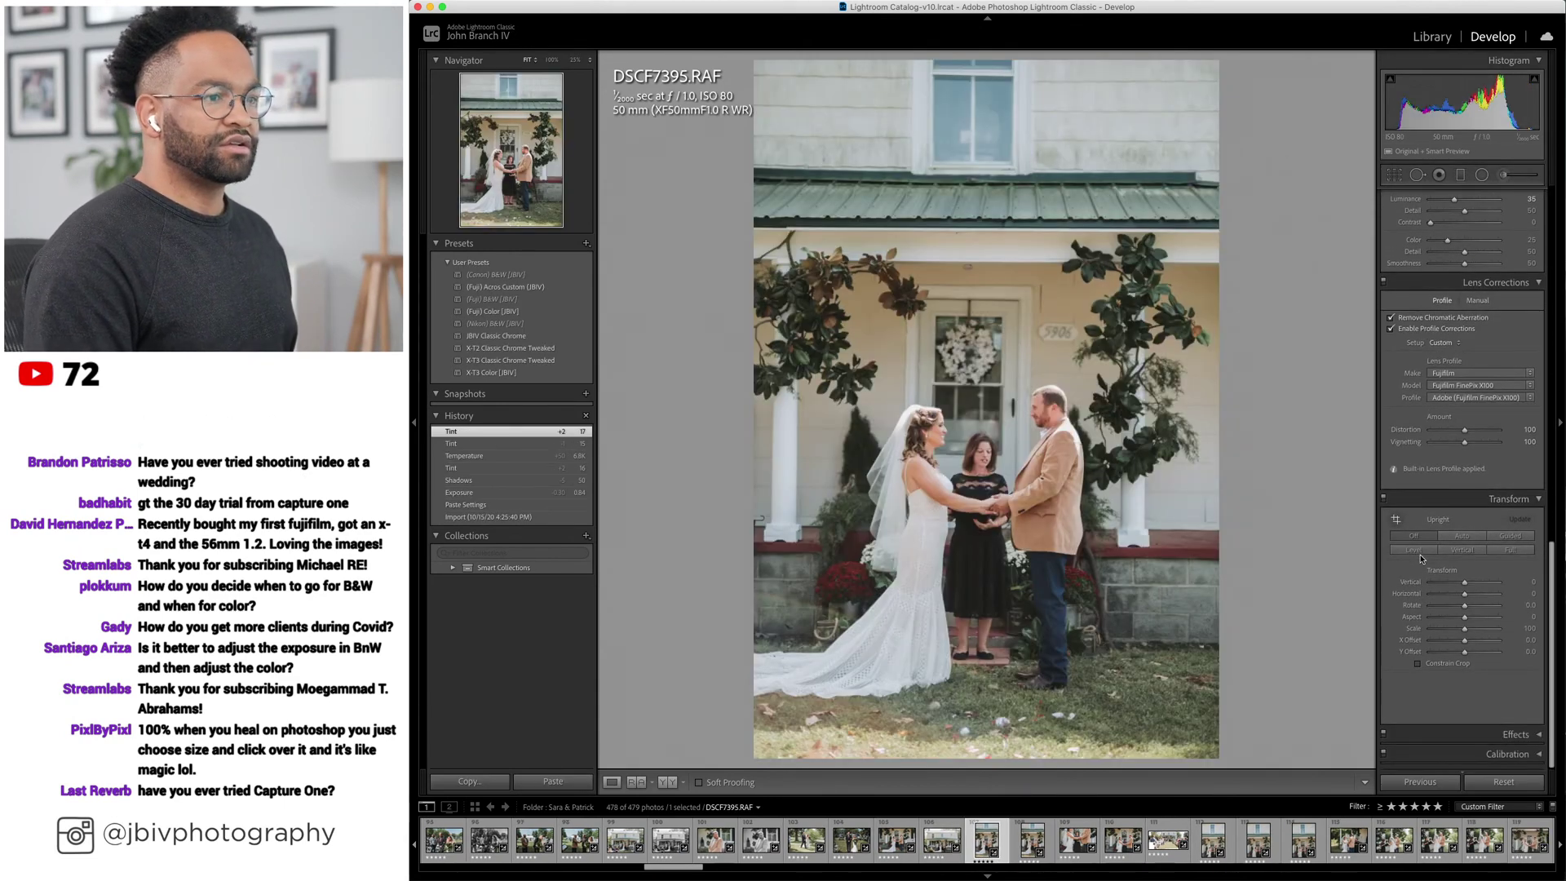
{"action": "left_click", "coordinate": [1418, 553]}
{"action": "scroll", "coordinate": [1418, 553], "scroll_direction": "up", "scroll_amount": 15}
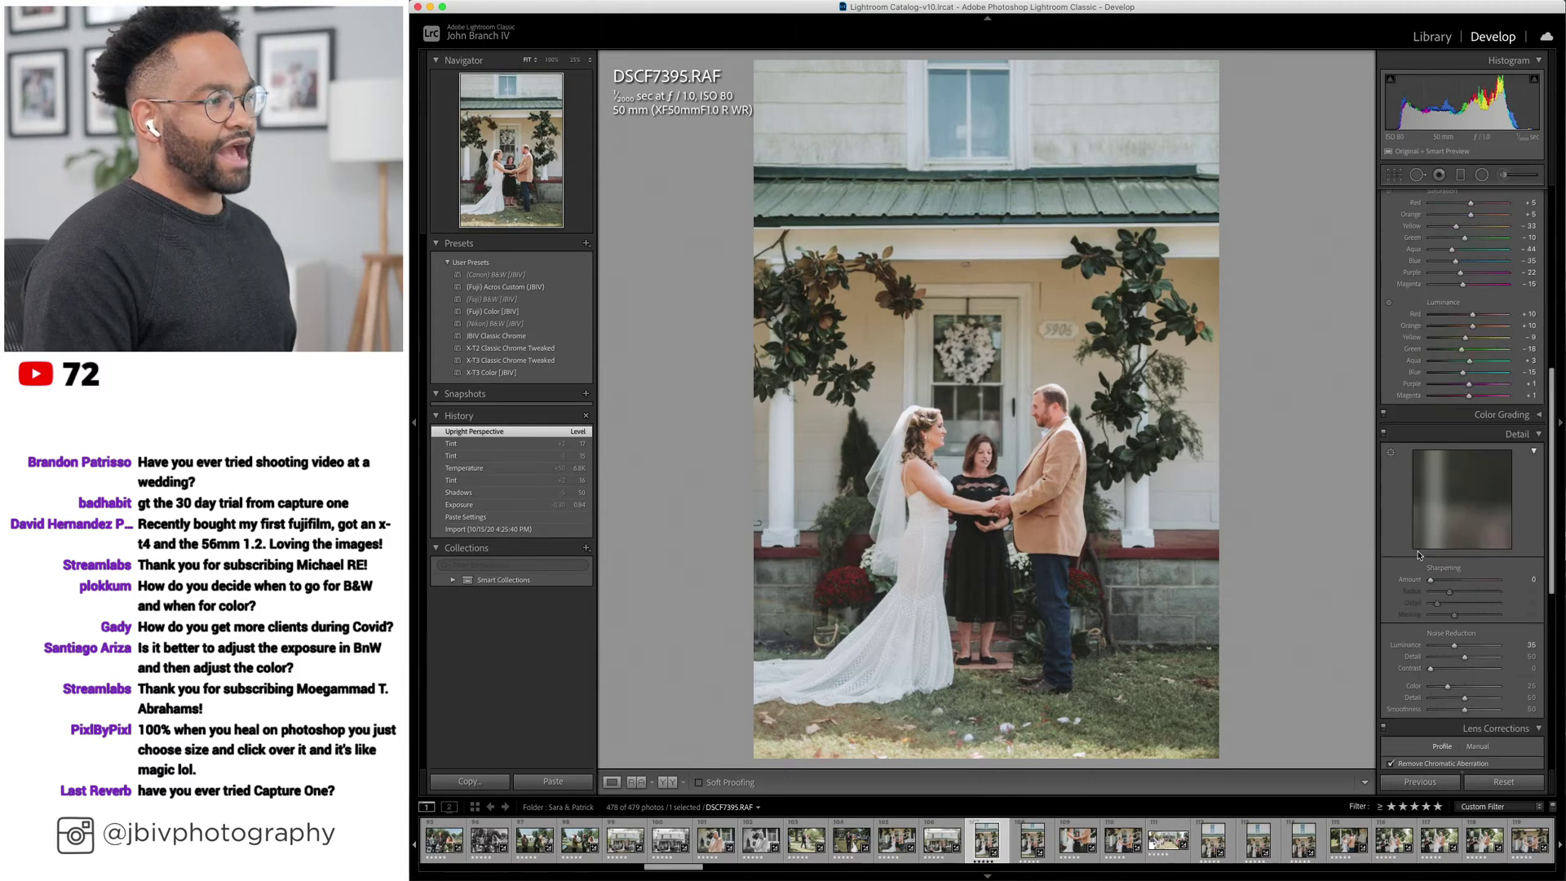
{"action": "left_click_drag", "start_coordinate": [1474, 319], "coordinate": [1472, 320]}
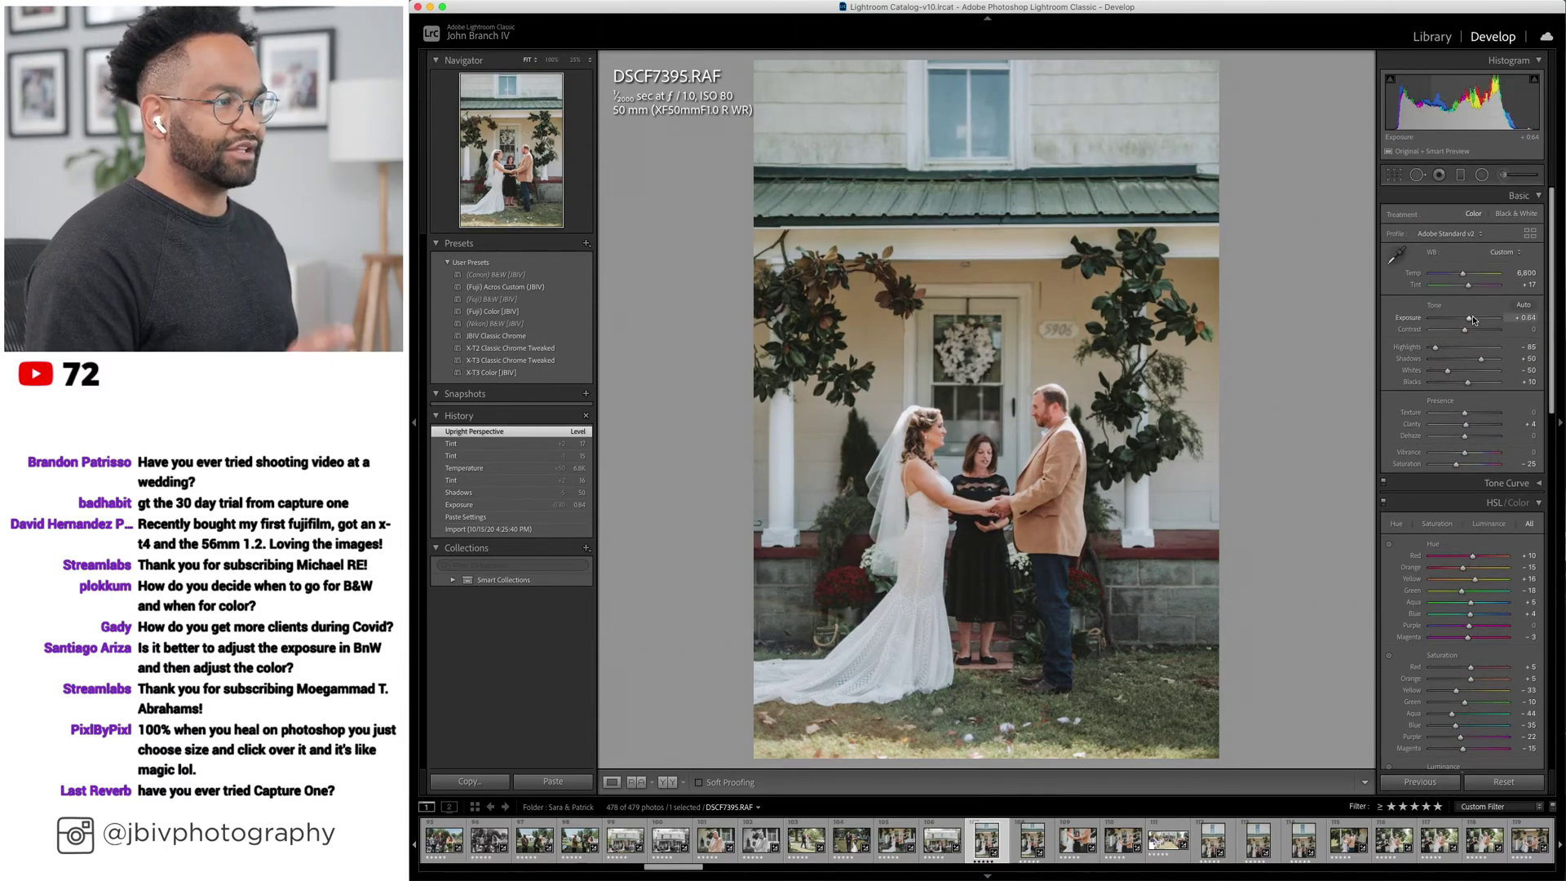
Advance through DSCF7397.RAF and DSCF7400.RAF, applying the Level Upright correction to each photo.
{"action": "key", "text": "Right"}
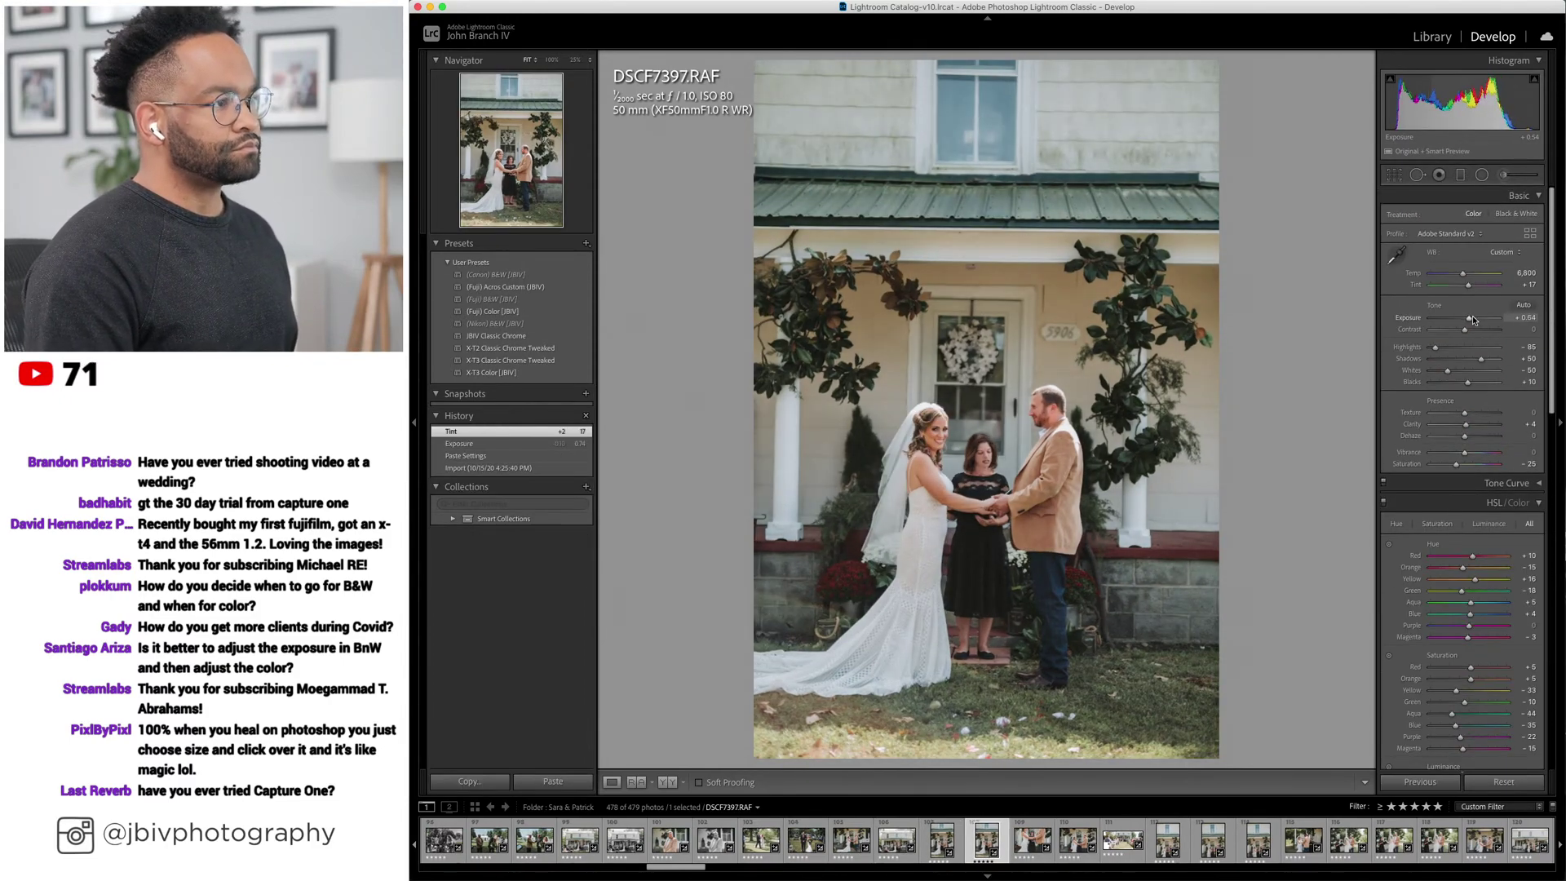
{"action": "scroll", "coordinate": [1473, 320], "scroll_direction": "down", "scroll_amount": 10}
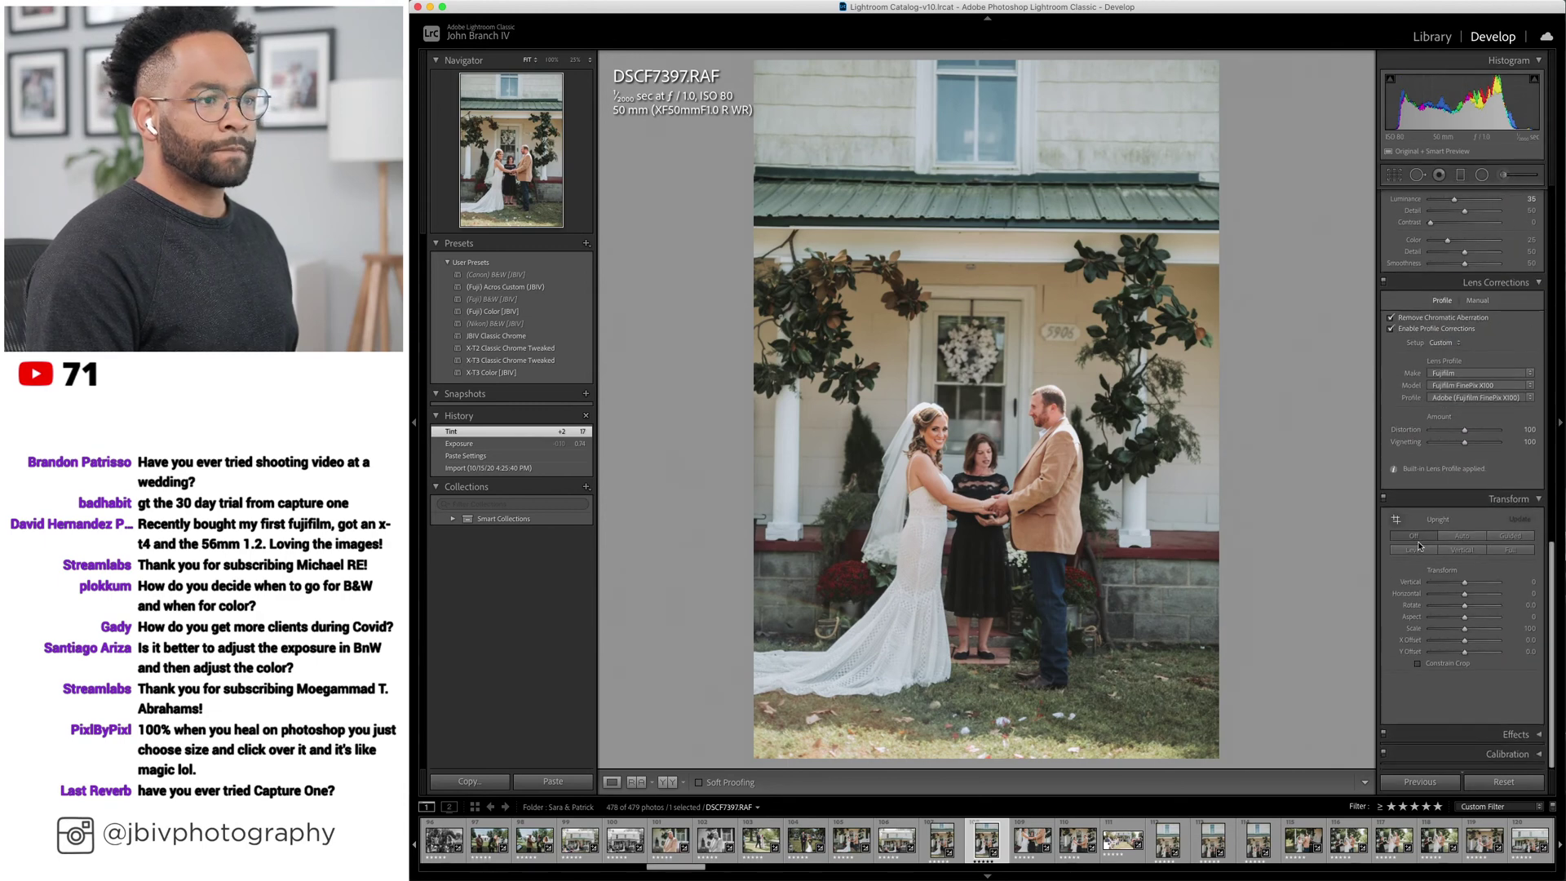
{"action": "left_click", "coordinate": [1414, 550]}
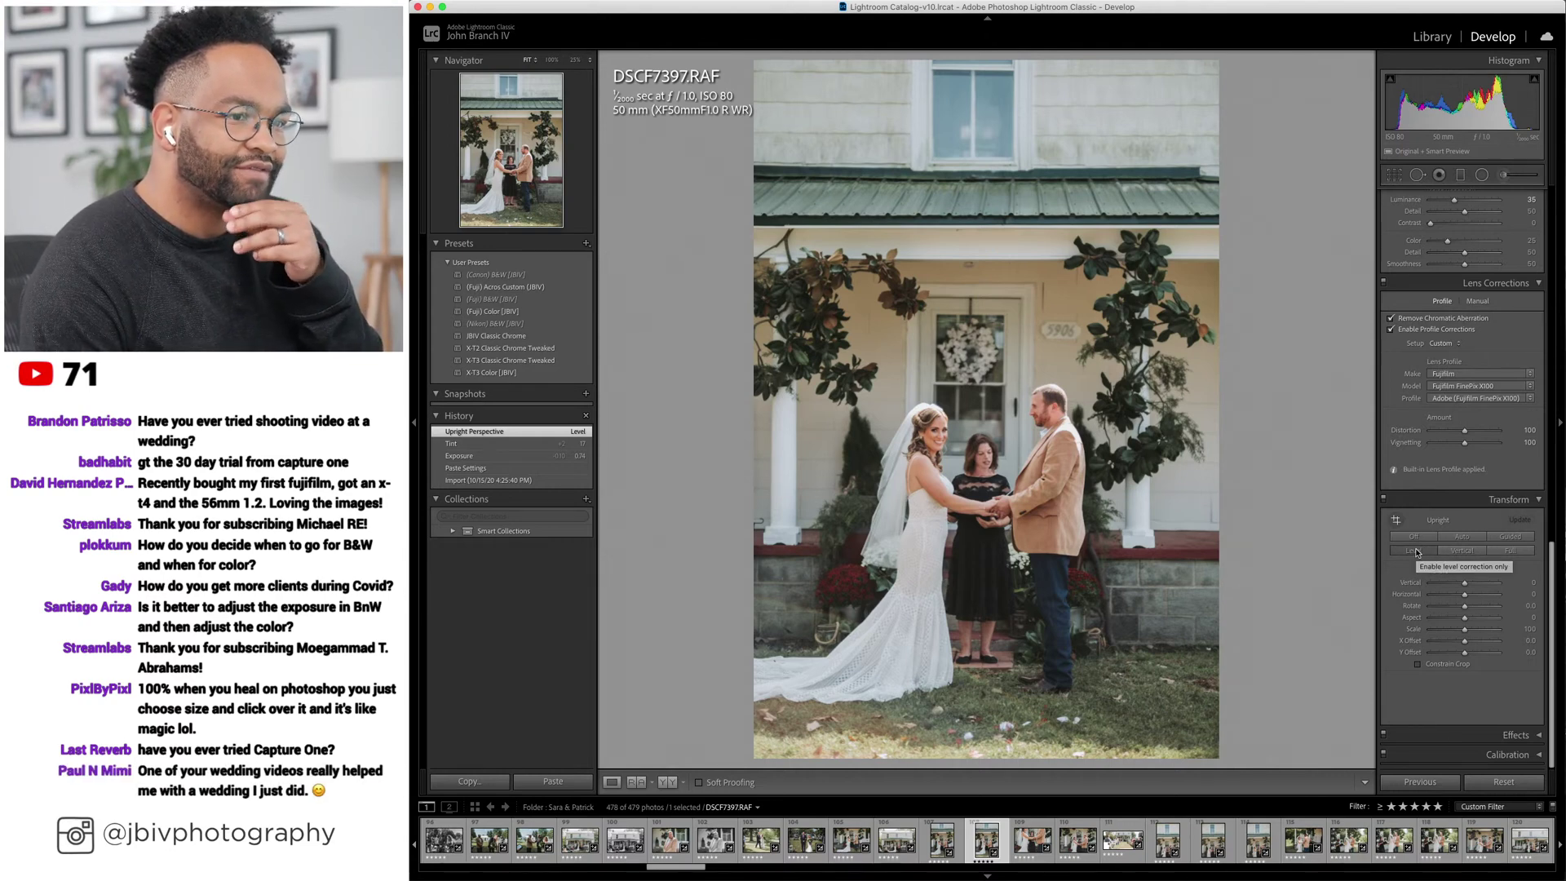
{"action": "key", "text": "Right"}
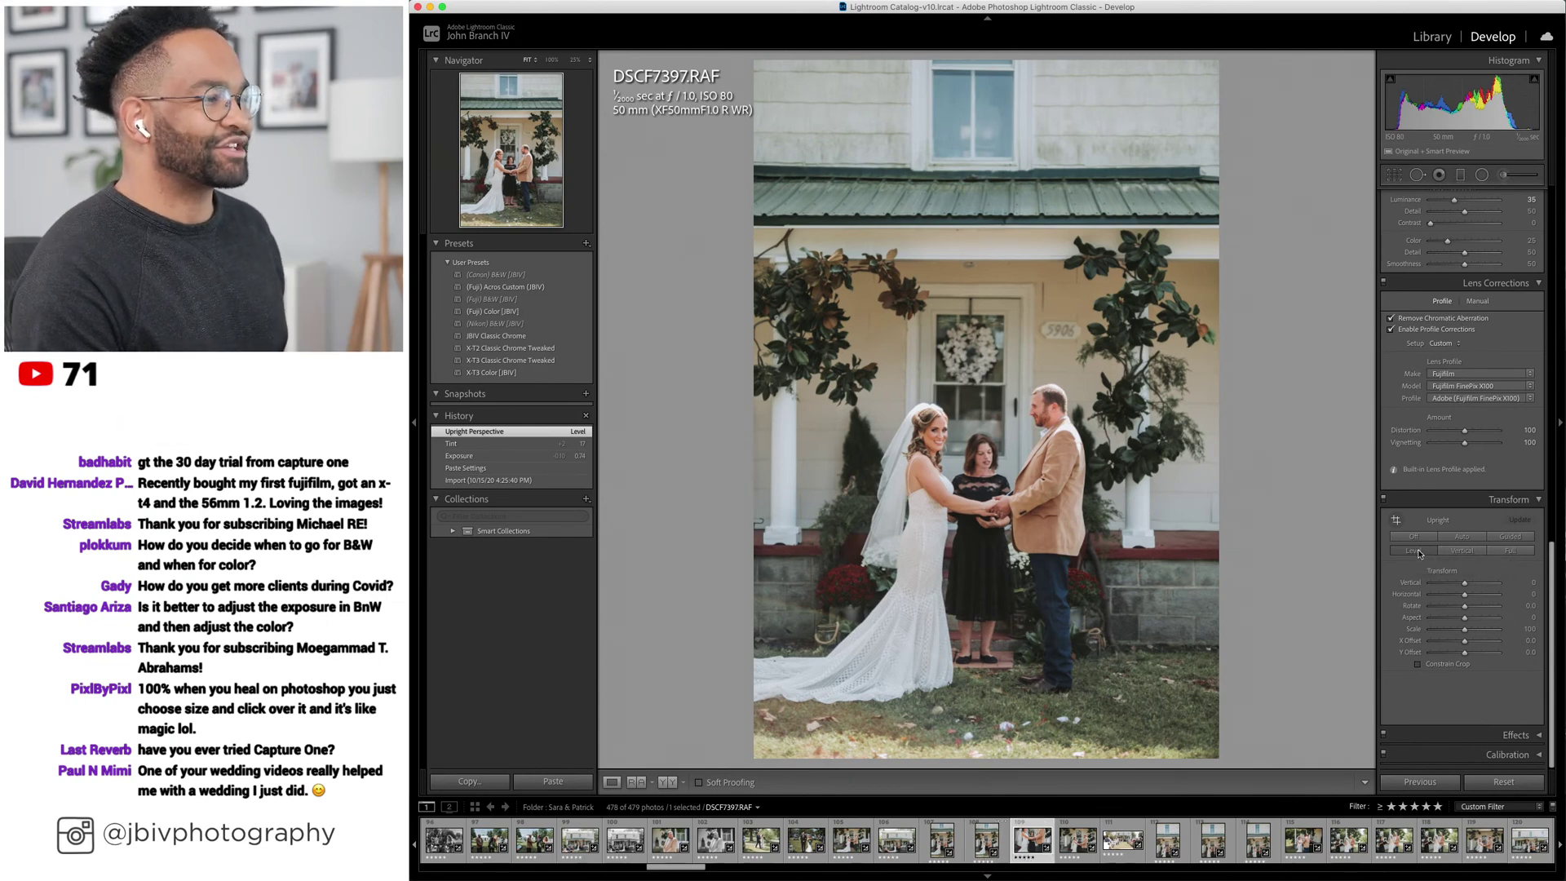
{"action": "left_click", "coordinate": [1420, 781]}
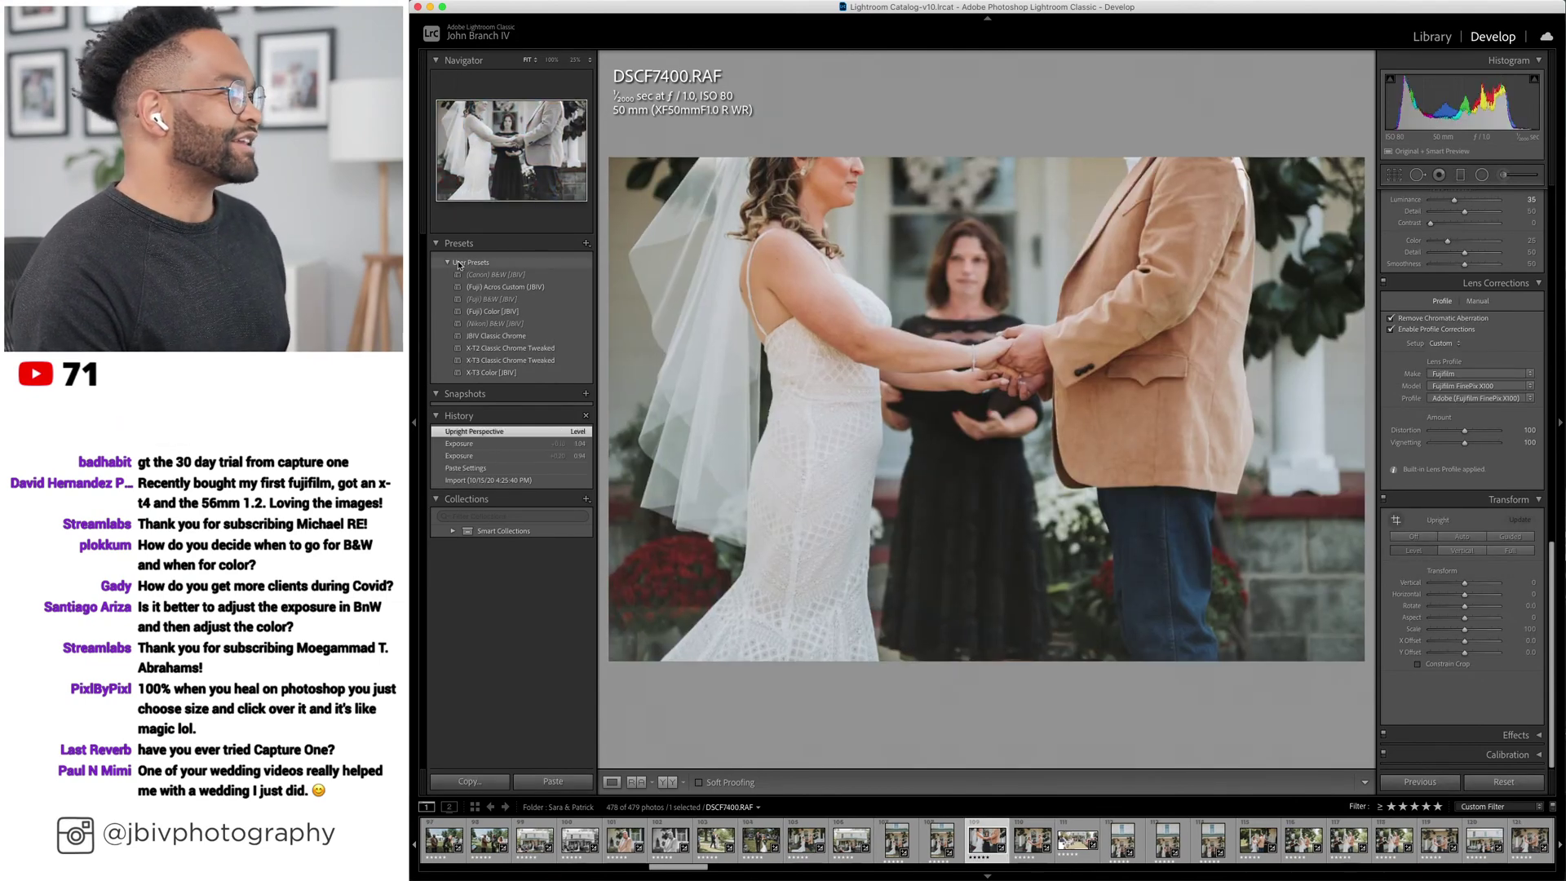
Convert DSCF7400.RAF to black and white with the (Fuji) Acros Custom preset, reduce its highlights and set exposure to +0.64.
{"action": "scroll", "coordinate": [1413, 473], "scroll_direction": "up", "scroll_amount": 5}
{"action": "scroll", "coordinate": [1445, 391], "scroll_direction": "up", "scroll_amount": 5}
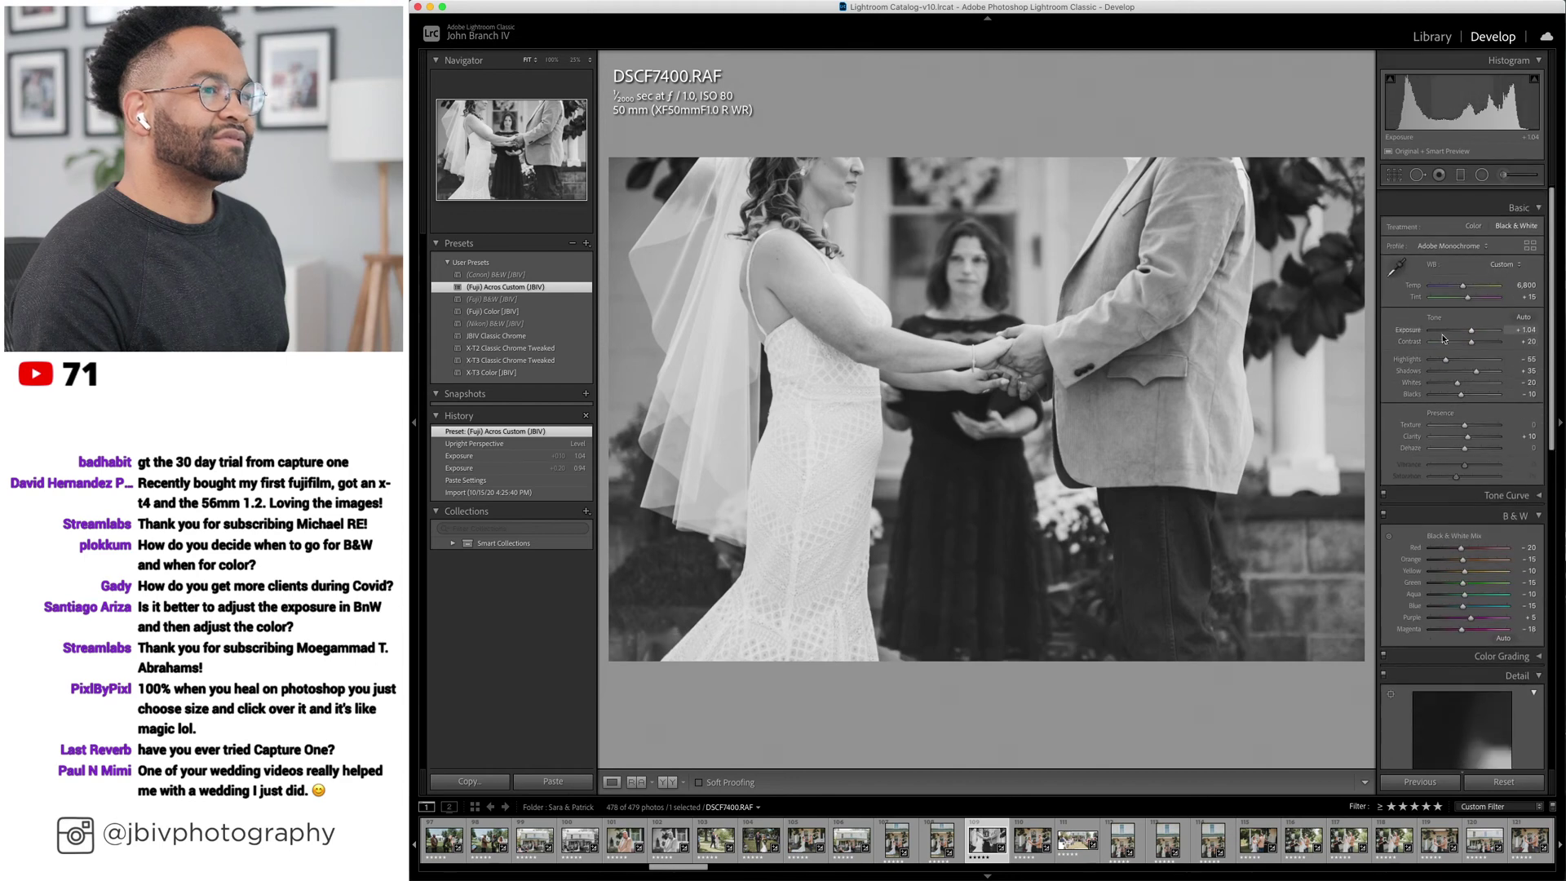
{"action": "left_click_drag", "start_coordinate": [1438, 352], "coordinate": [1433, 348]}
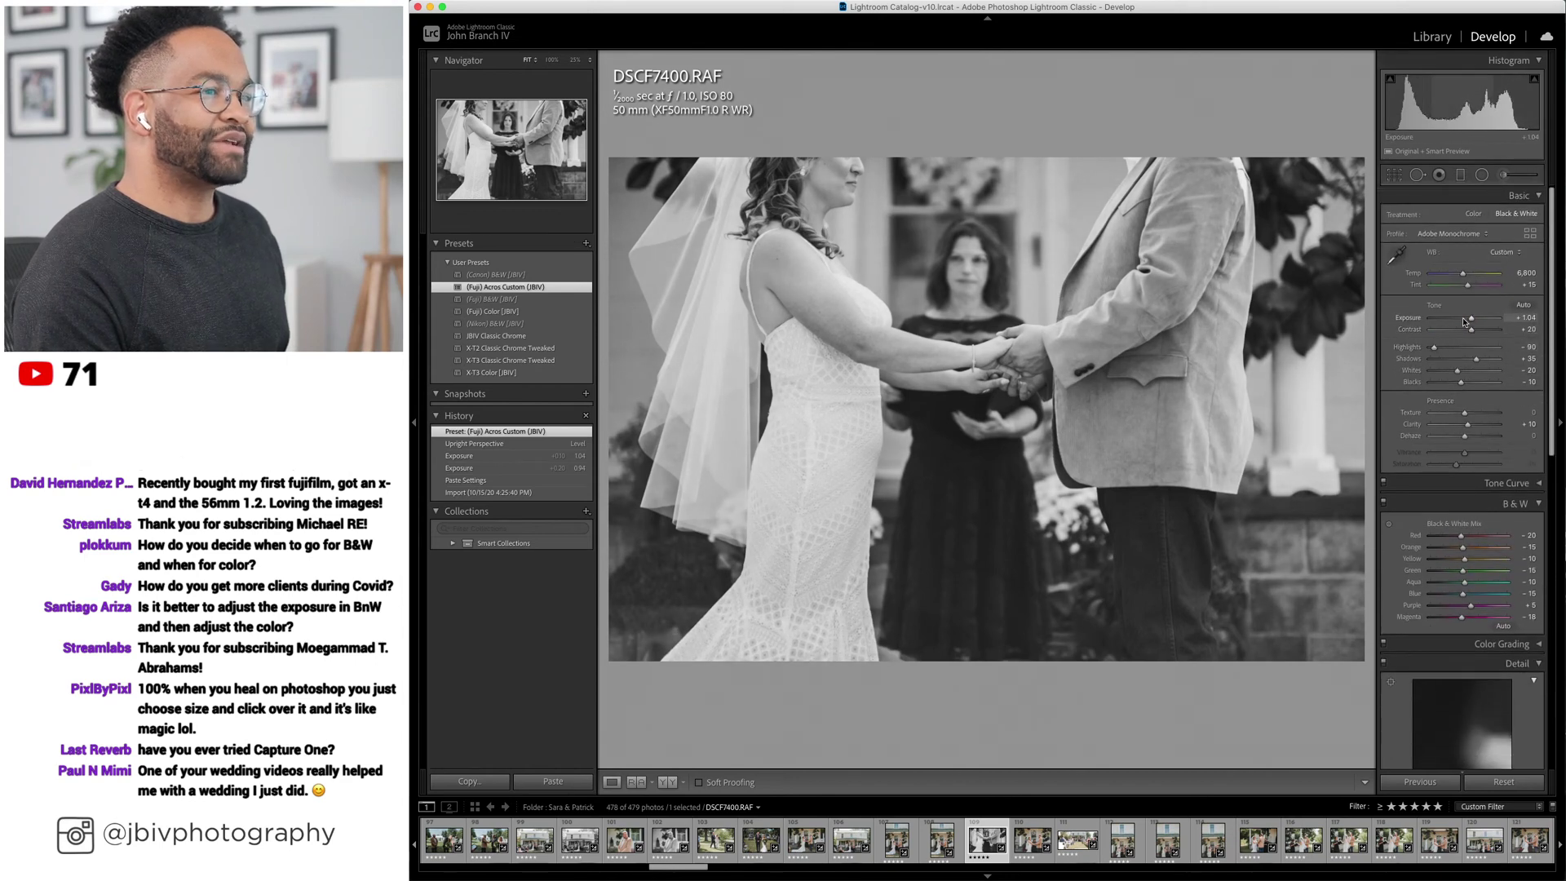
{"action": "left_click", "coordinate": [1463, 321]}
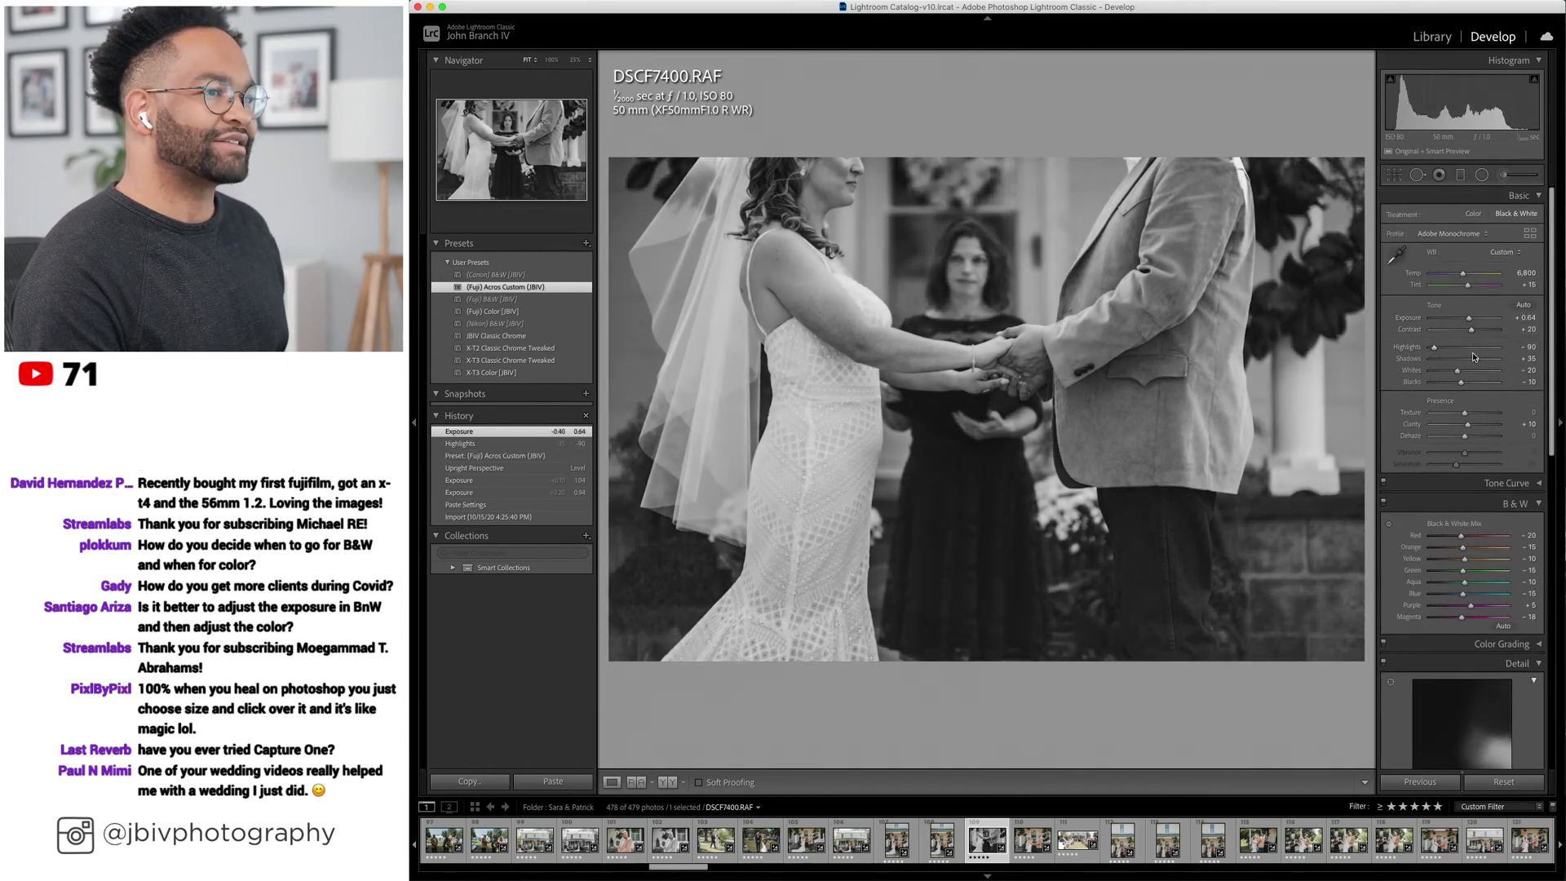
Move on to DSCF7404.RAF, apply the Level Upright correction and set its color temperature to 6,400.
{"action": "key", "text": "Right"}
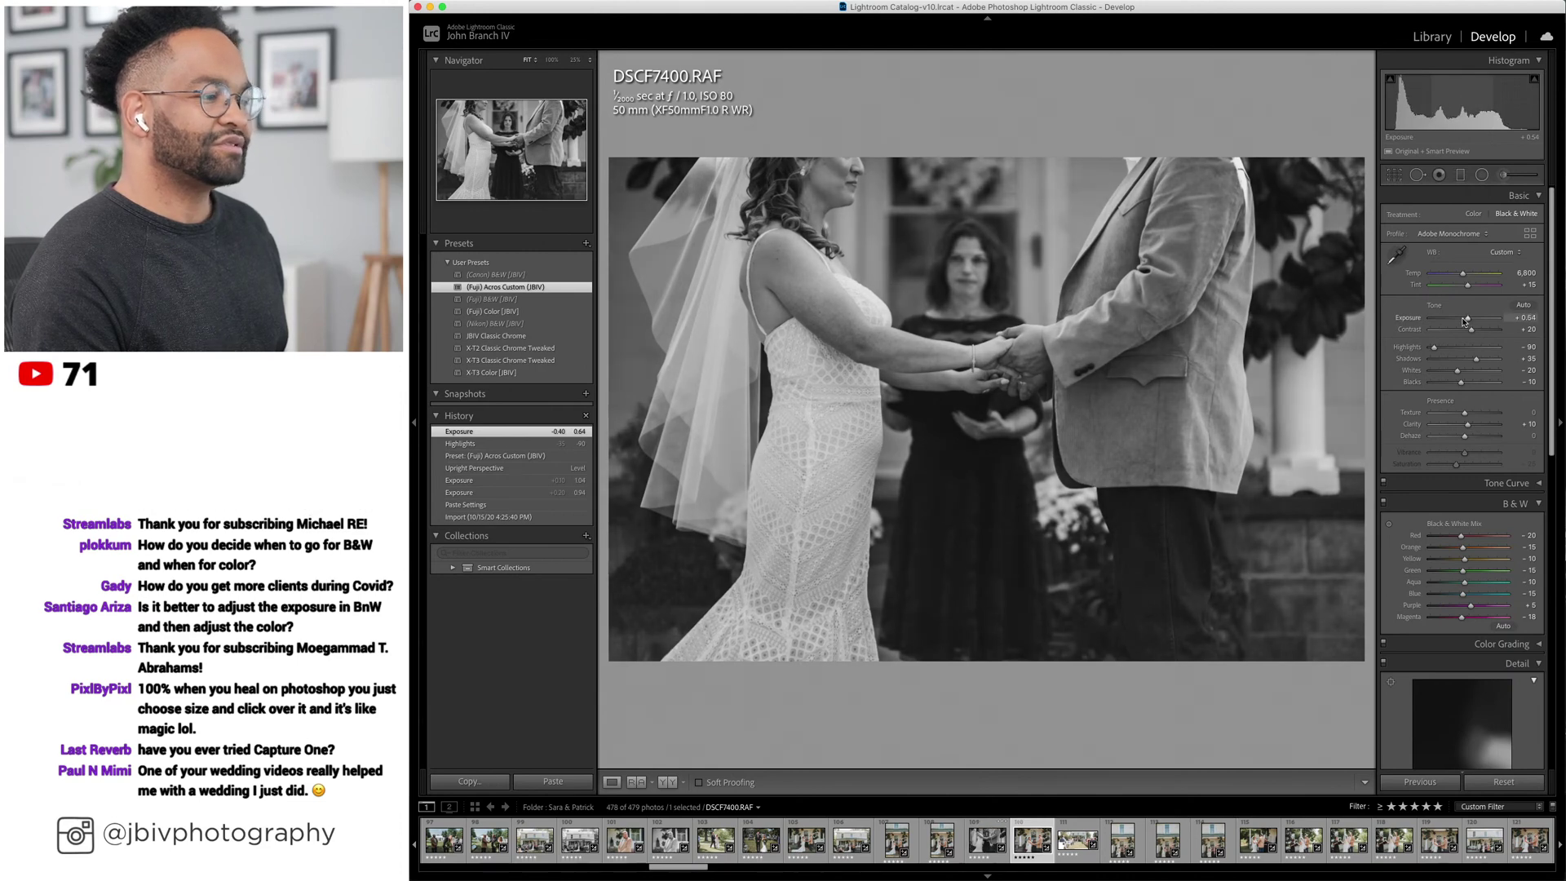
{"action": "scroll", "coordinate": [1429, 483], "scroll_direction": "down", "scroll_amount": 10}
{"action": "scroll", "coordinate": [1429, 489], "scroll_direction": "up", "scroll_amount": 2}
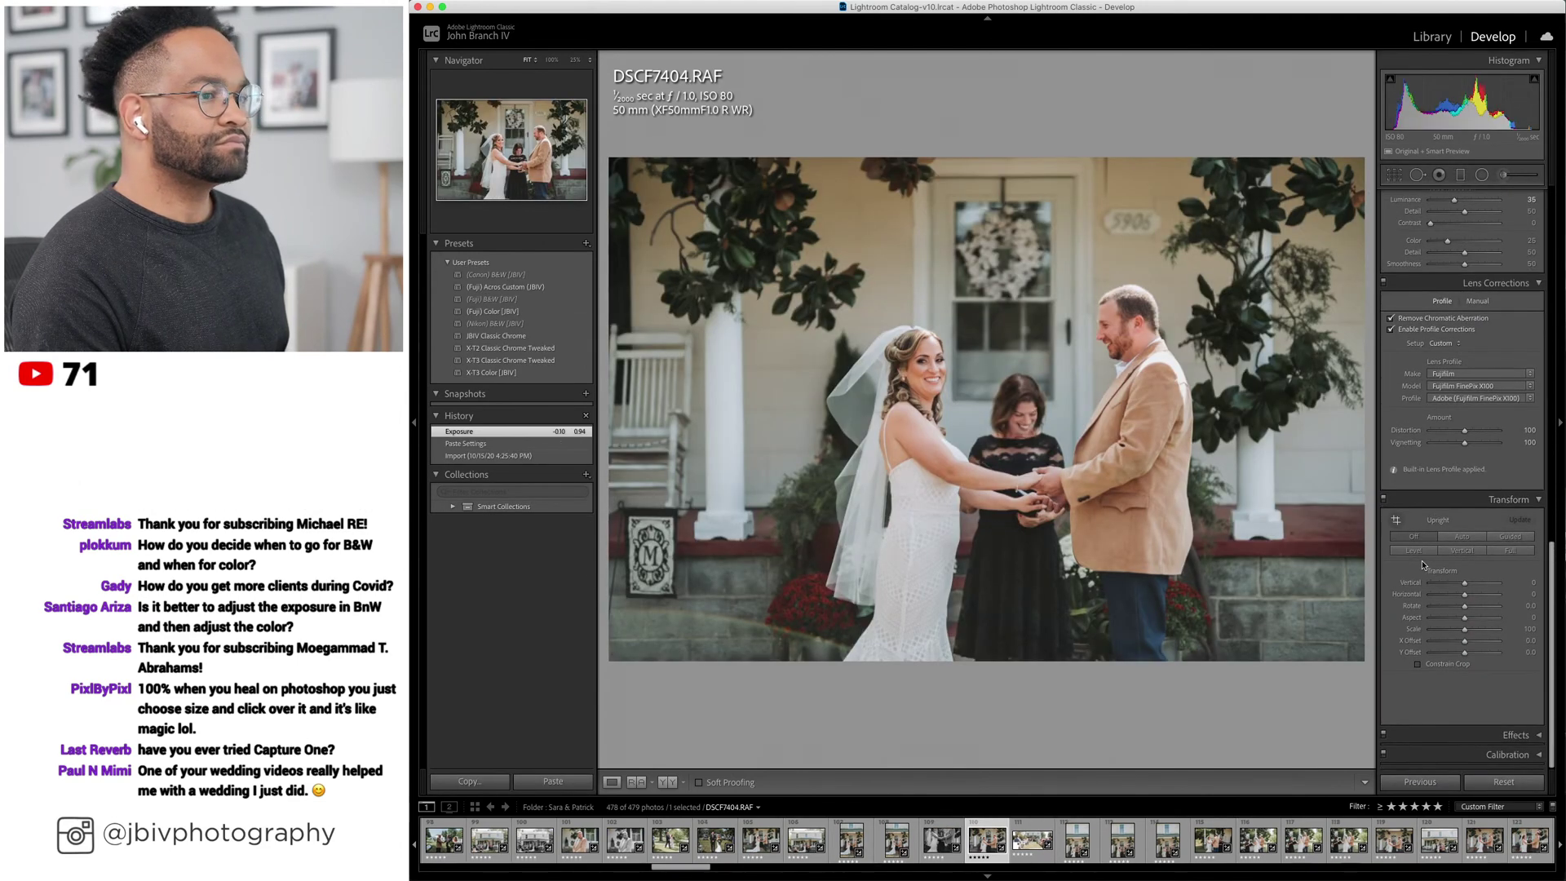
{"action": "left_click", "coordinate": [1422, 555]}
{"action": "scroll", "coordinate": [1460, 490], "scroll_direction": "up", "scroll_amount": 15}
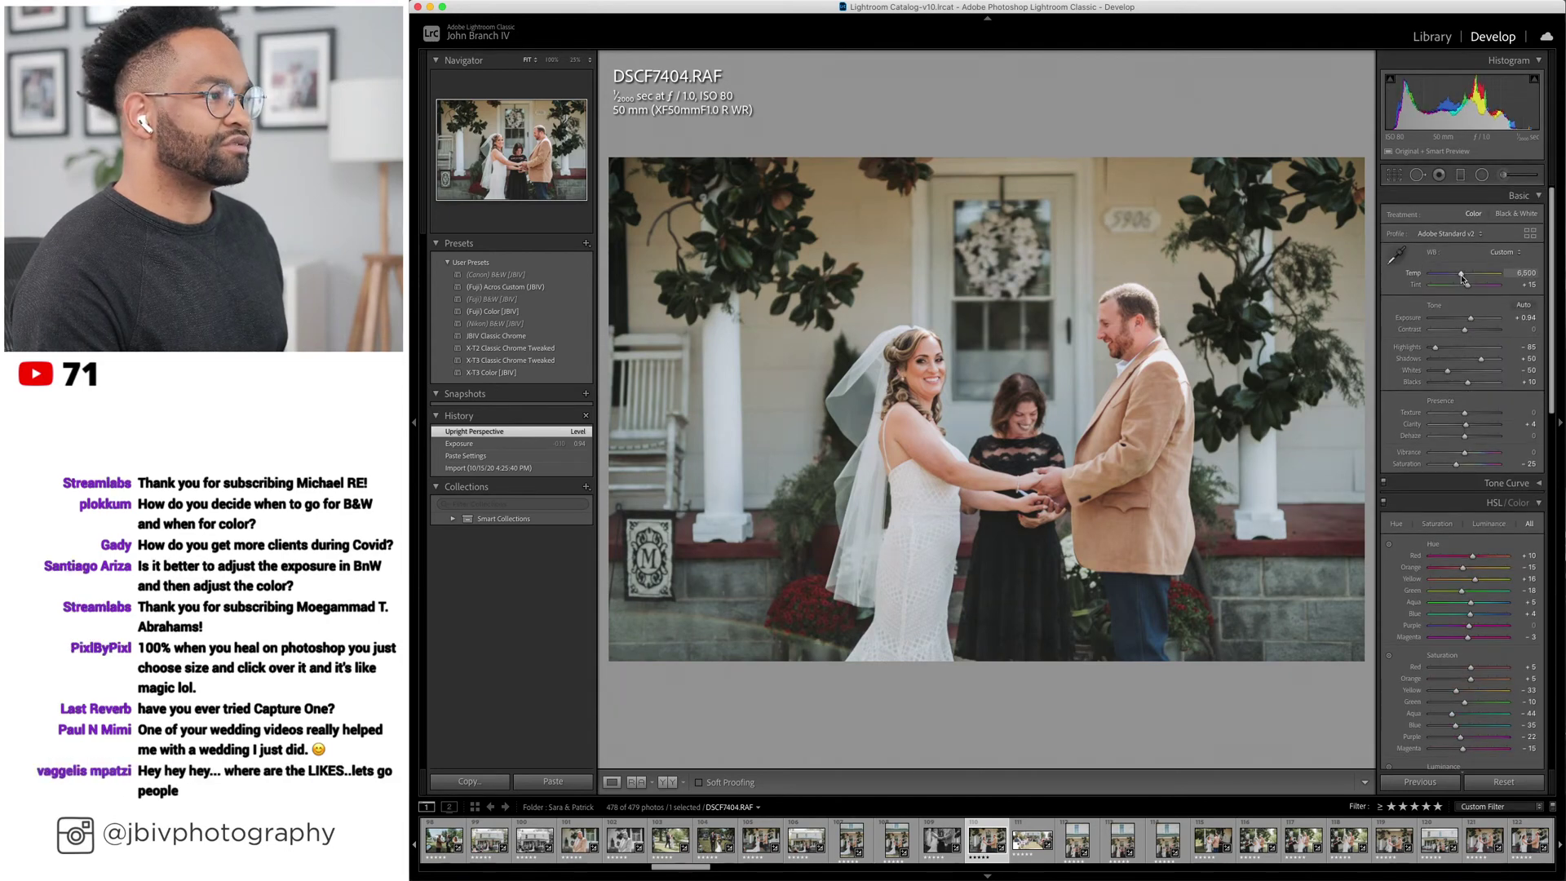
{"action": "left_click_drag", "start_coordinate": [1462, 279], "coordinate": [1462, 279]}
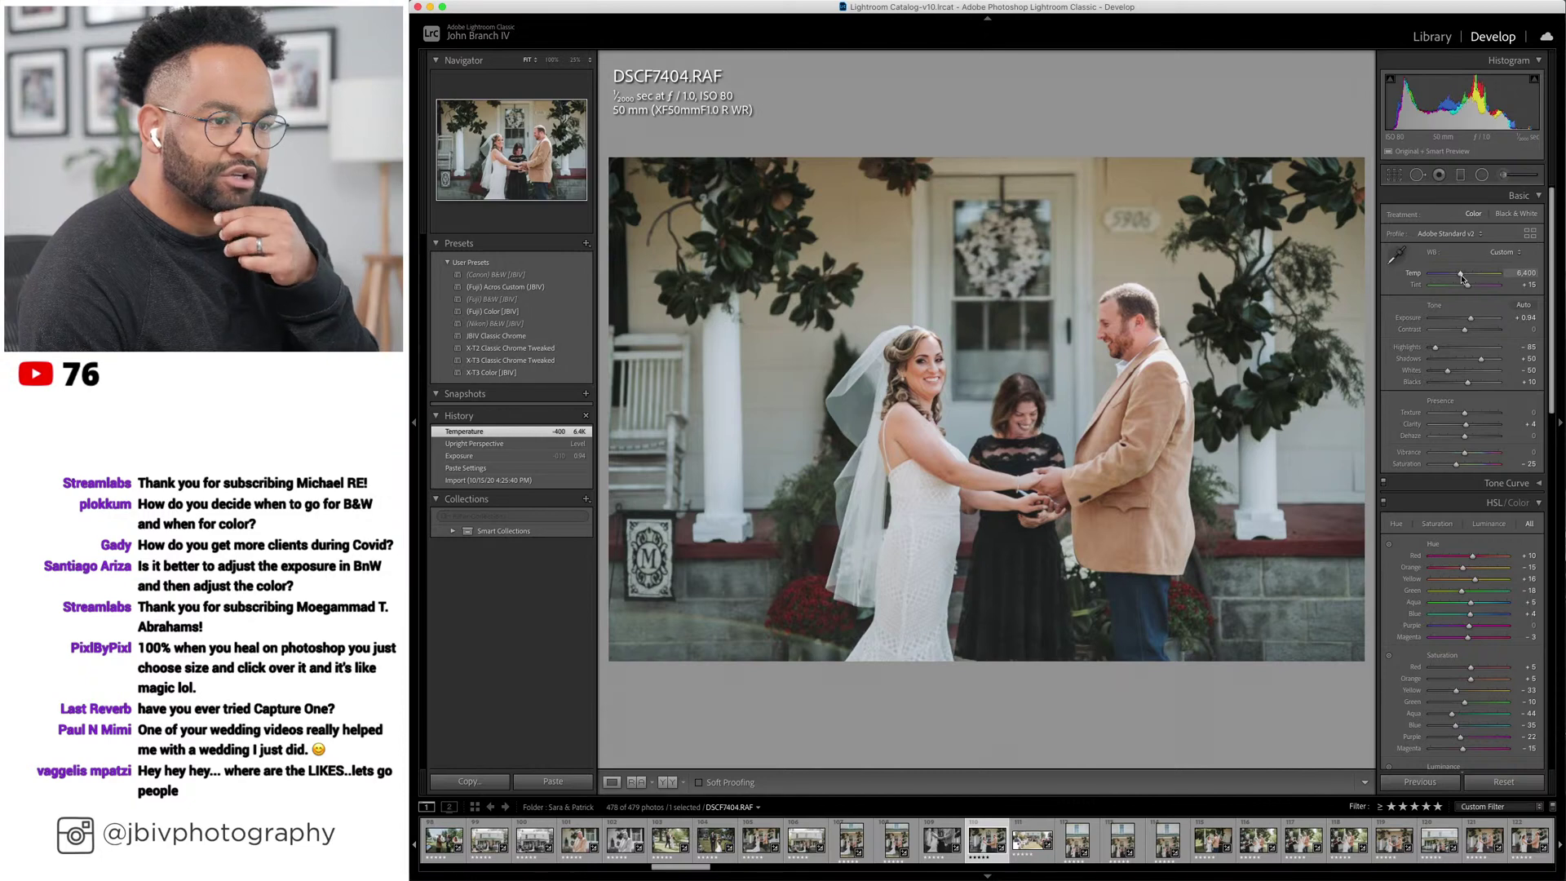
Advance to DSCF7409-Pano.dng, set exposure to +0.74 and crop it to 16 x 9 around the couple and house, excluding the white edges.
{"action": "key", "text": "Right"}
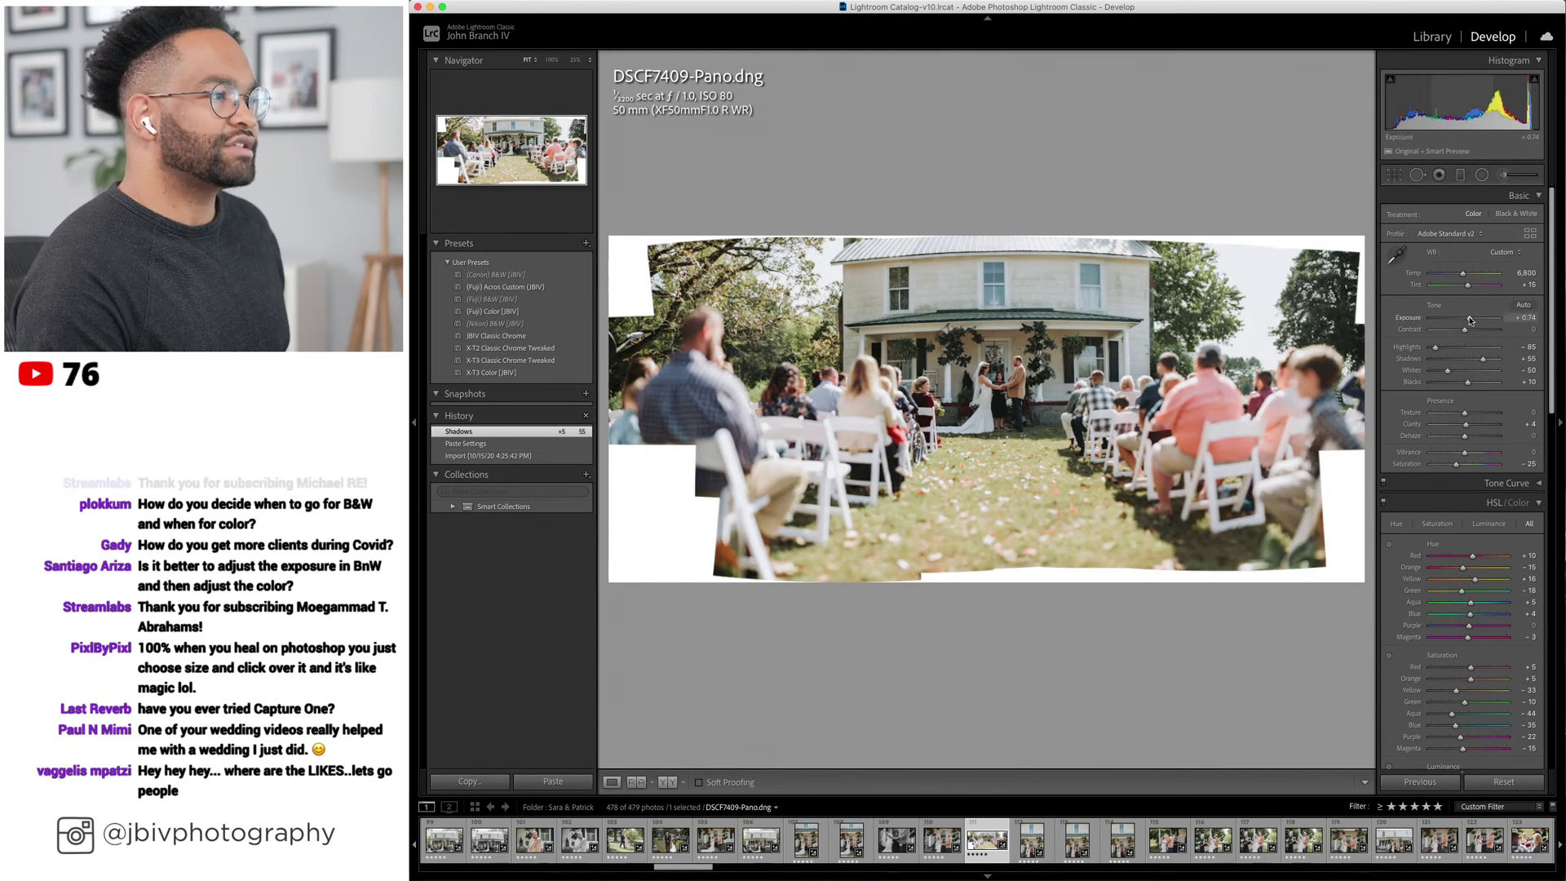
{"action": "left_click_drag", "start_coordinate": [1471, 318], "coordinate": [1469, 318]}
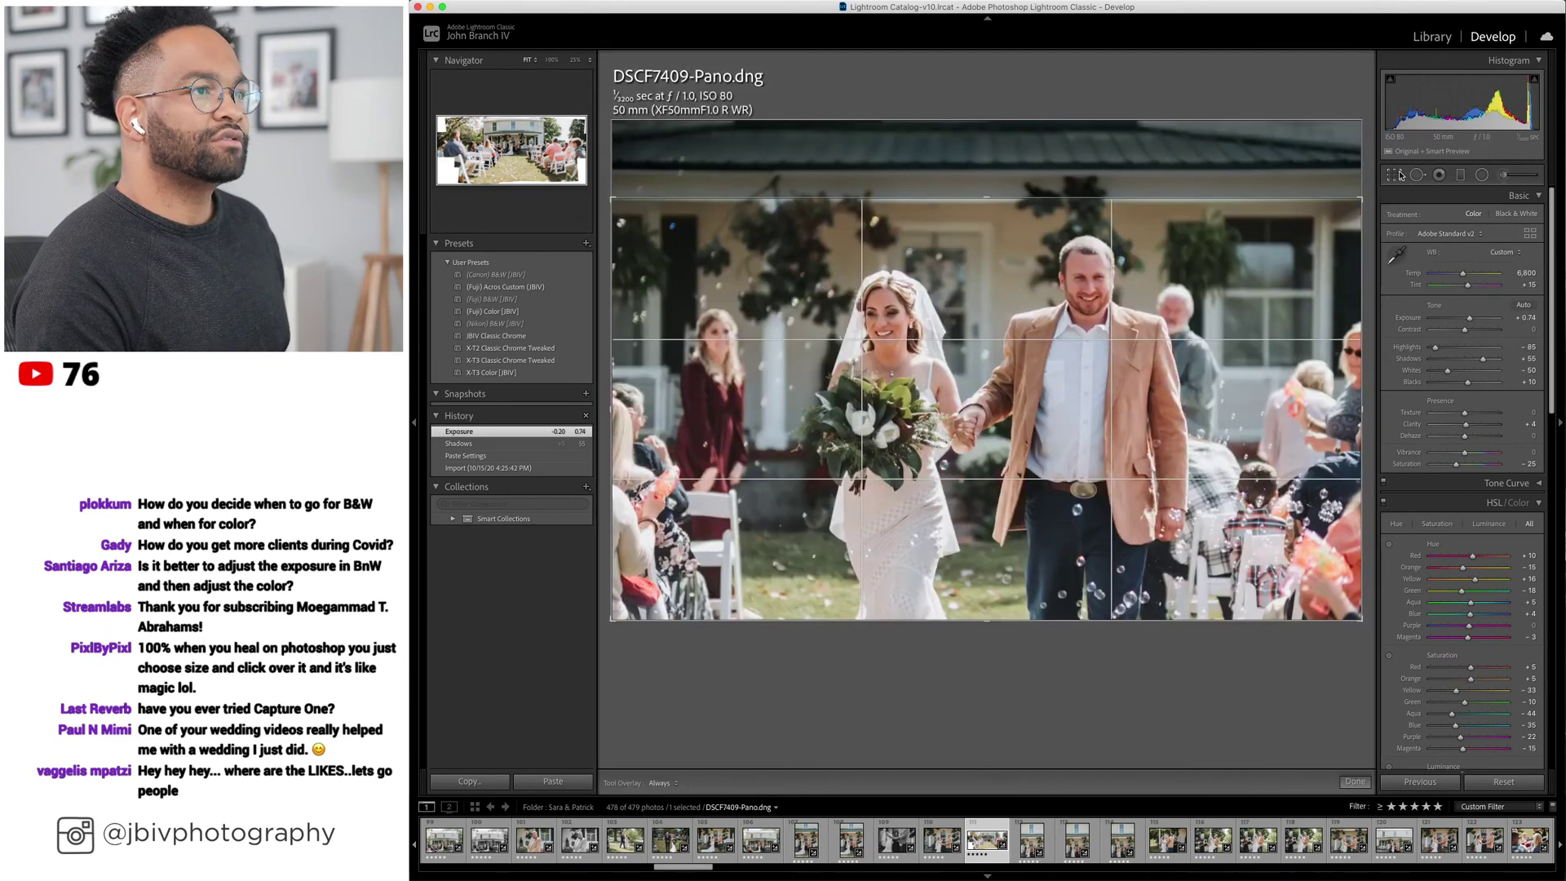
{"action": "left_click", "coordinate": [1395, 174]}
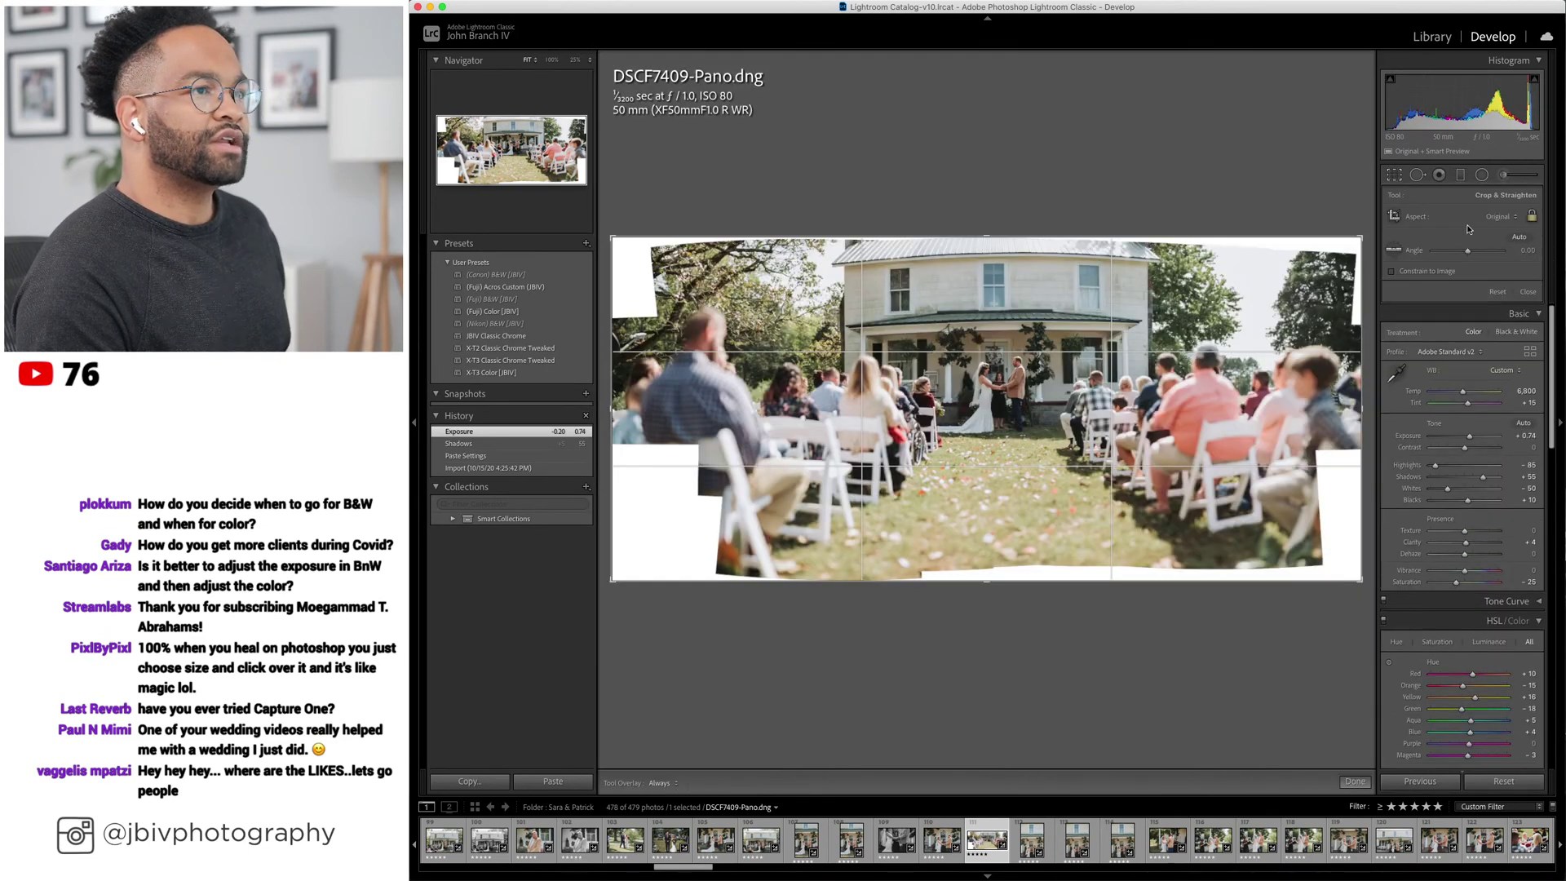
{"action": "left_click", "coordinate": [1508, 219]}
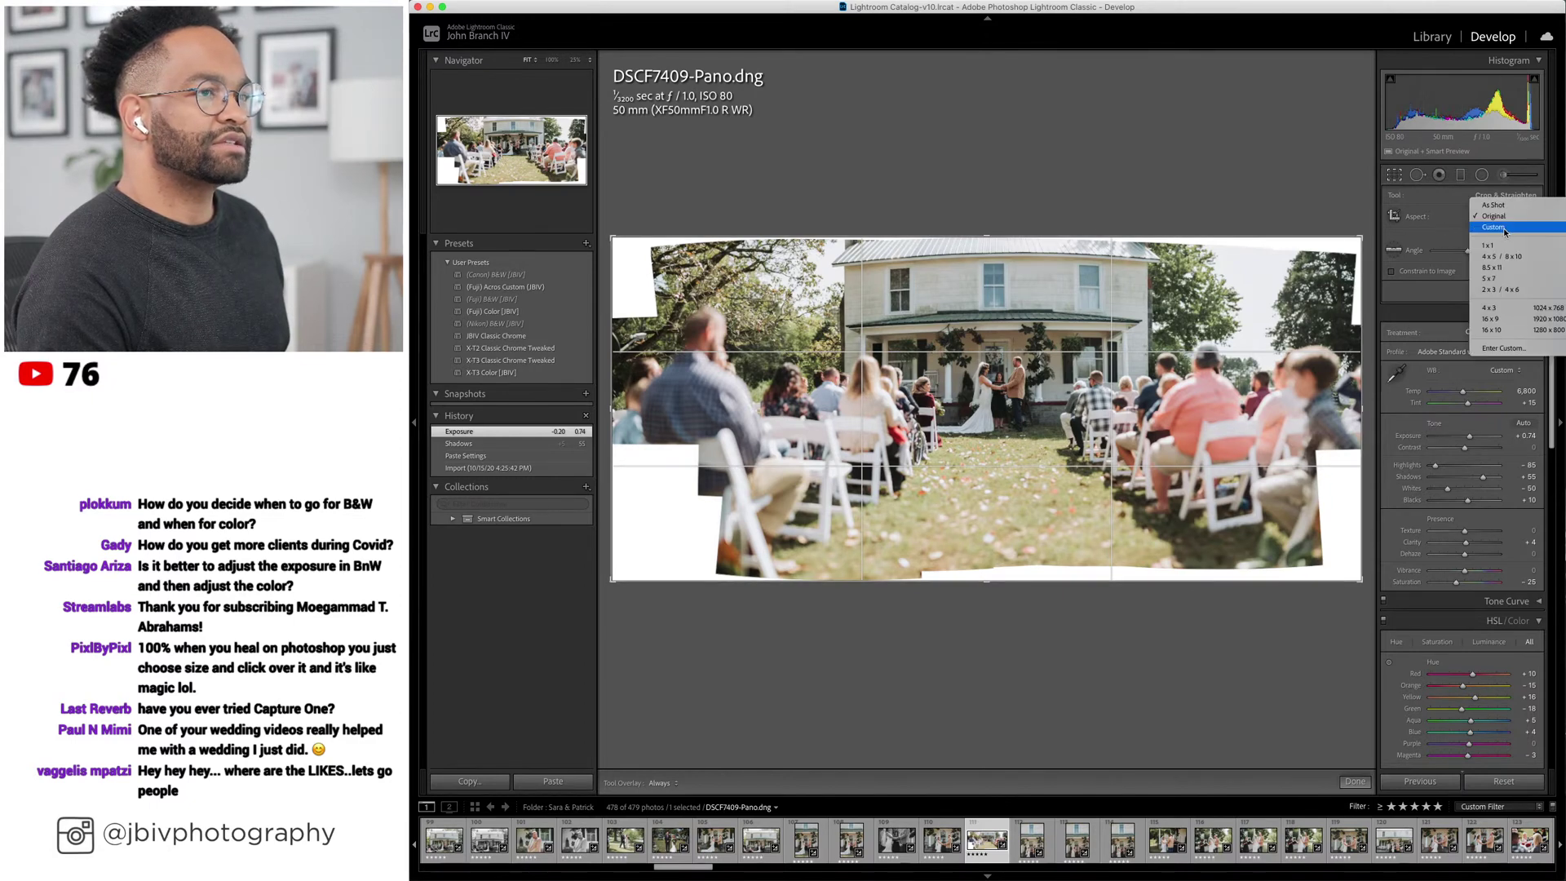
{"action": "left_click", "coordinate": [1505, 318]}
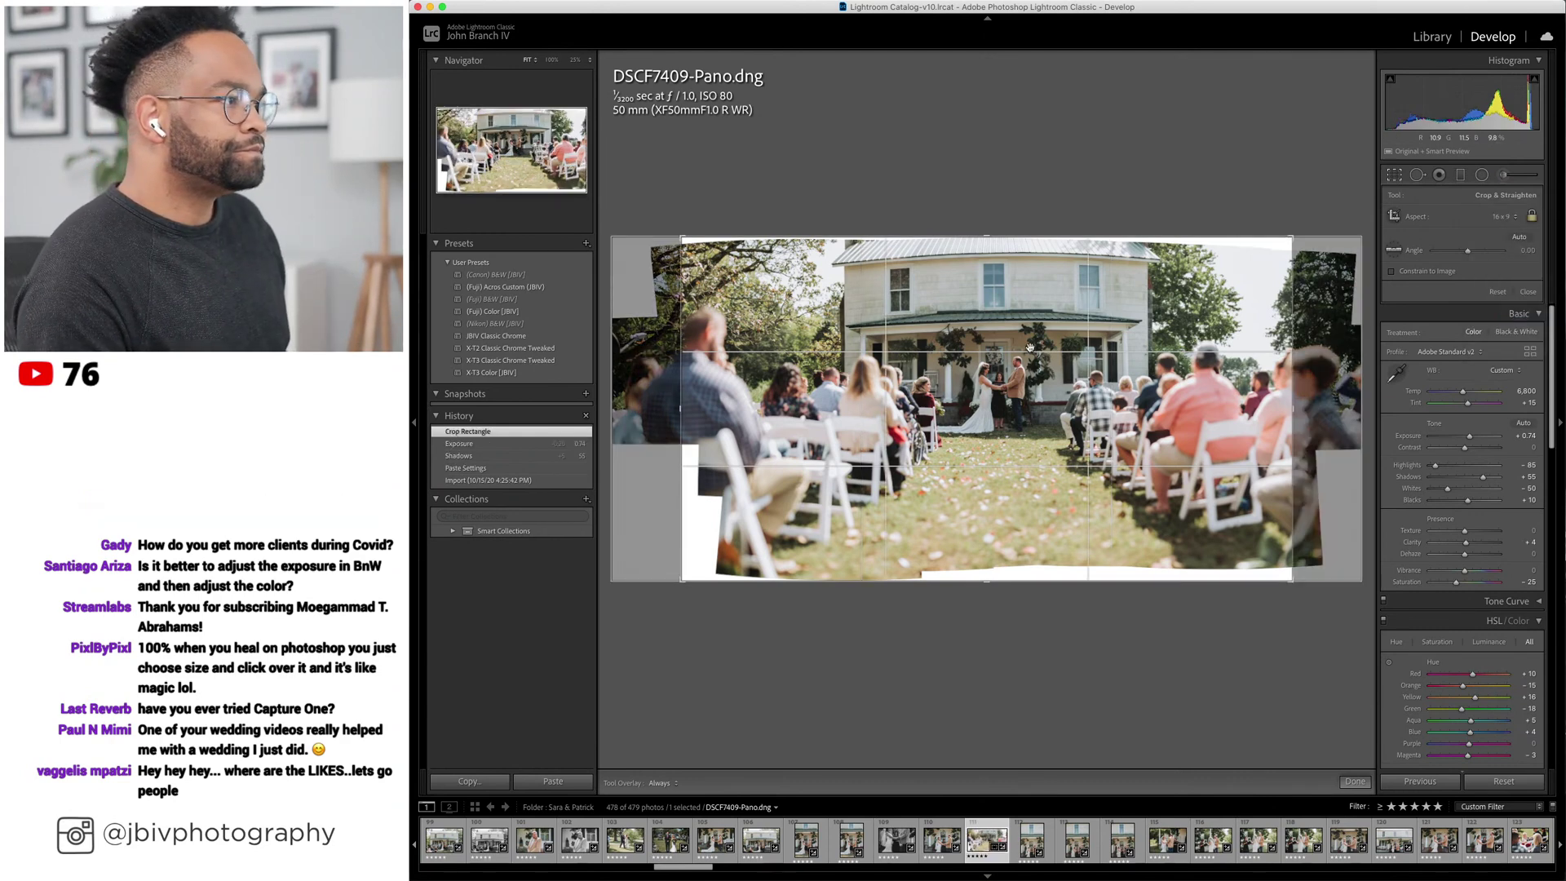
{"action": "left_click_drag", "start_coordinate": [987, 242], "coordinate": [982, 424]}
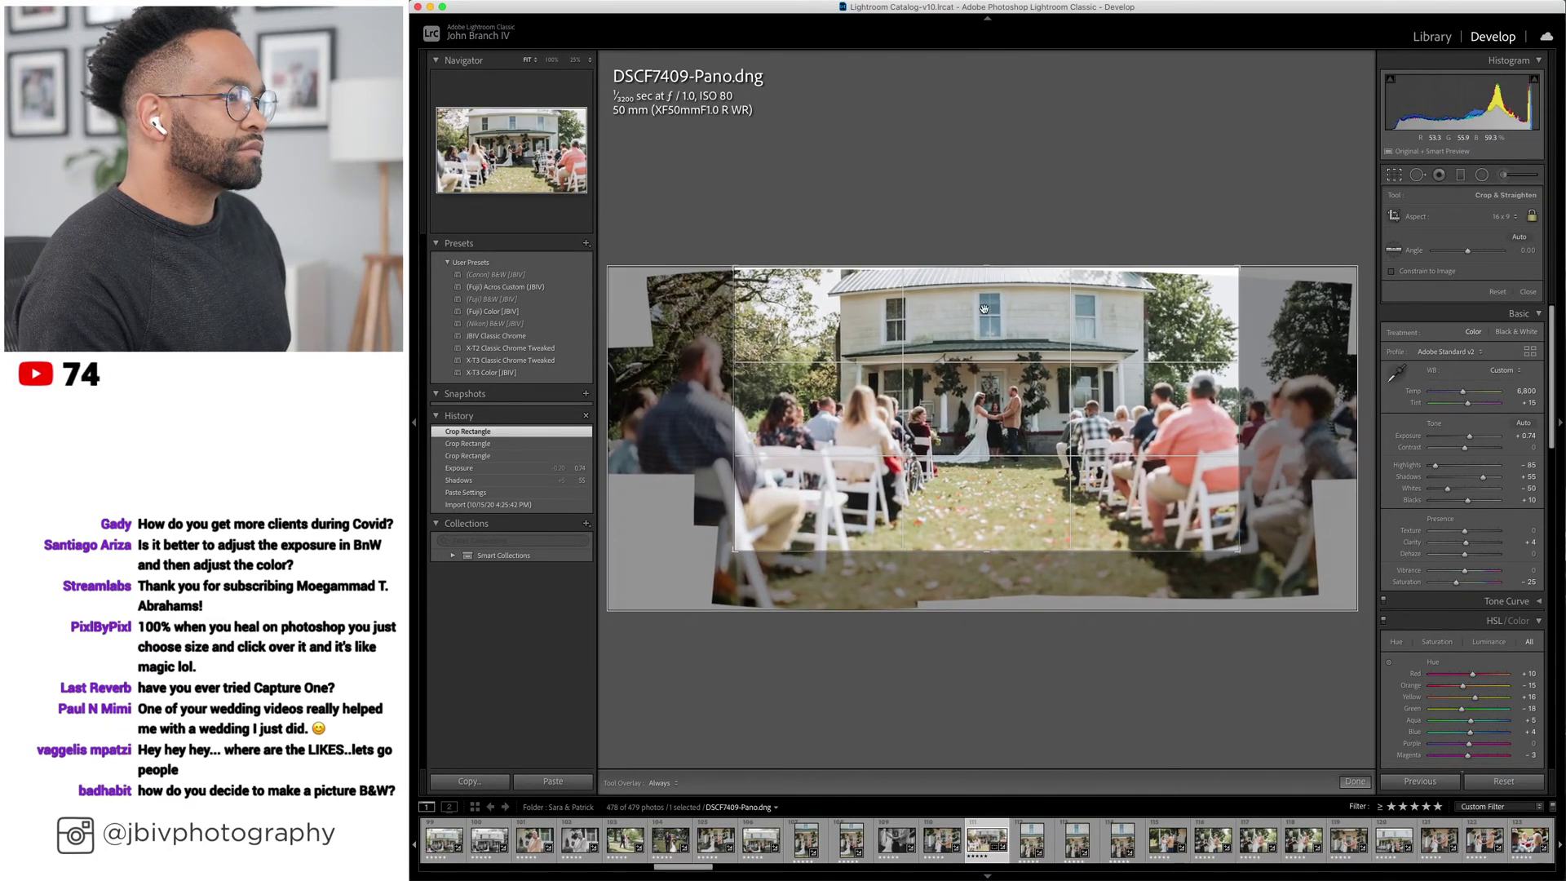
{"action": "left_click_drag", "start_coordinate": [988, 268], "coordinate": [990, 276]}
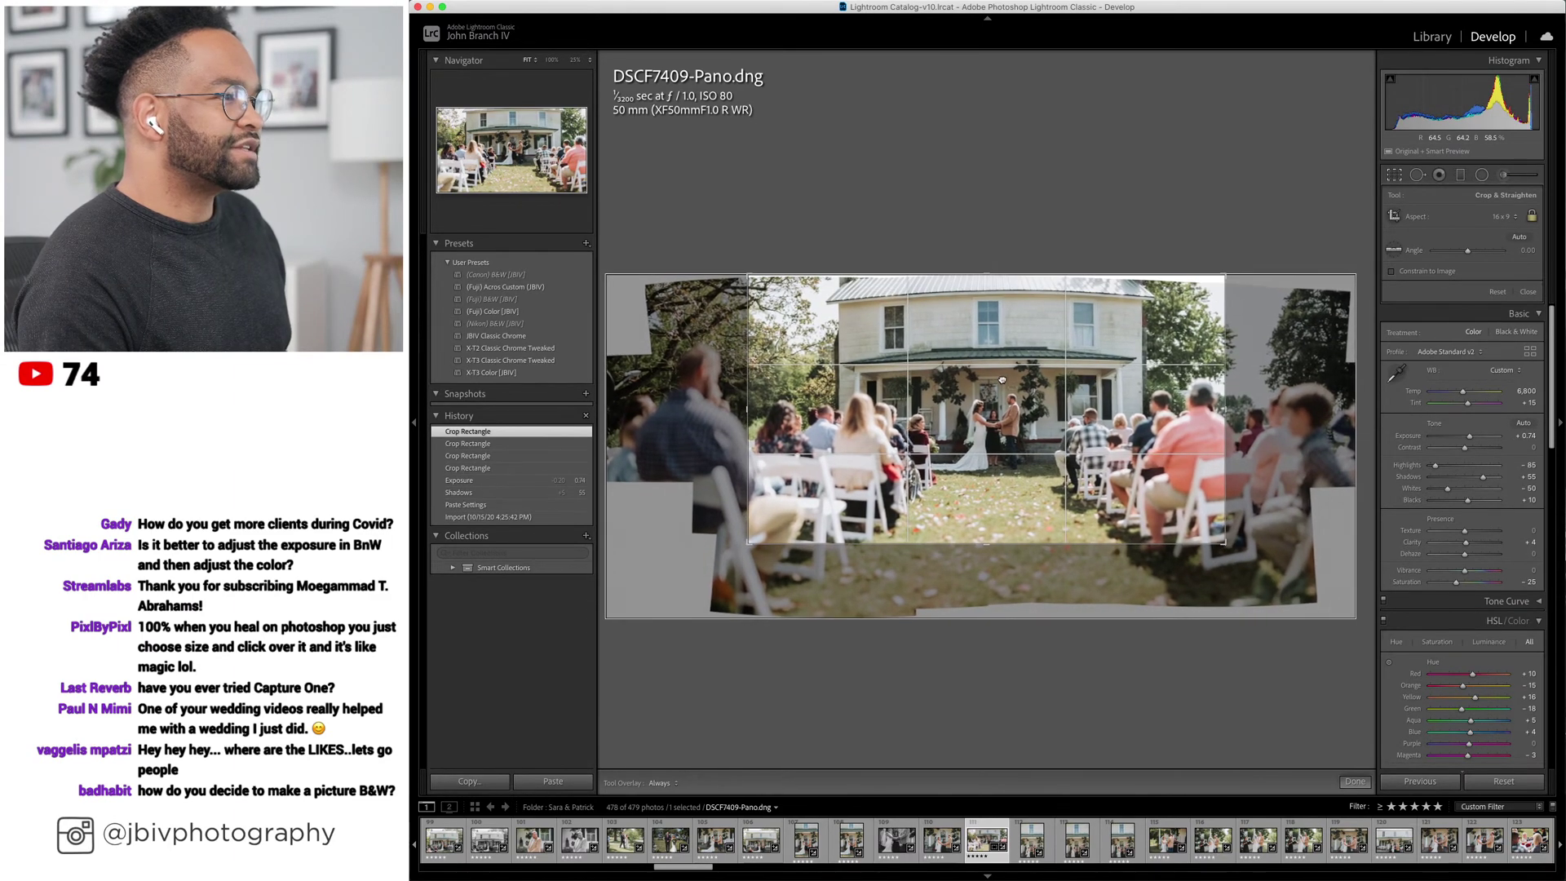
{"action": "key", "text": "Return"}
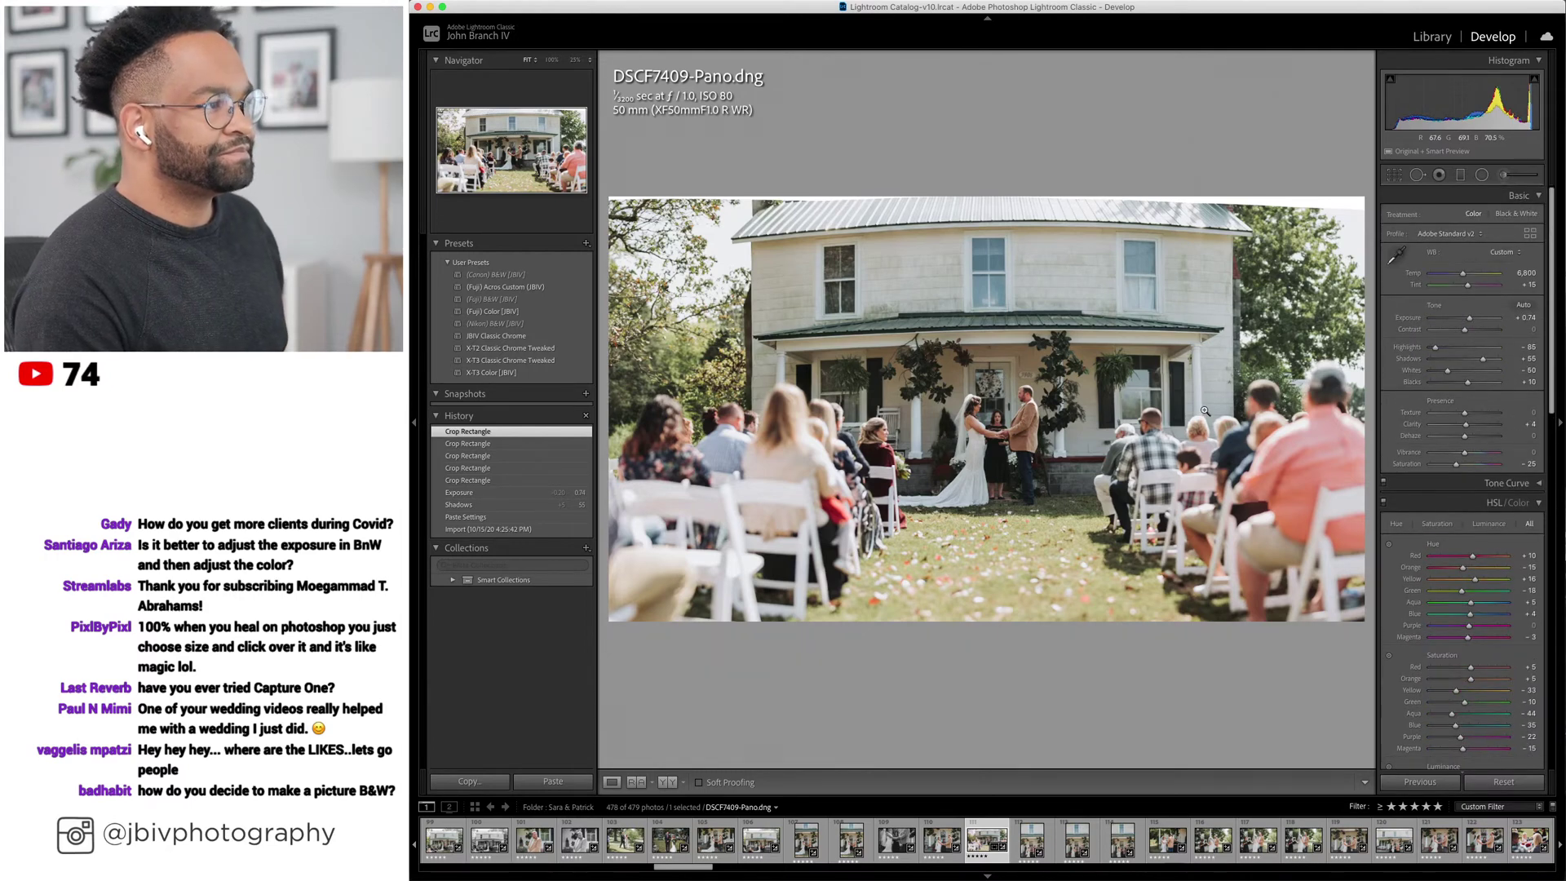
Continue to DSCF7445.RAF, apply the (Fuji) Acros Custom preset, and adjust its tone with reduced exposure, highlights -90 and shadows +40.
{"action": "key", "text": "Right"}
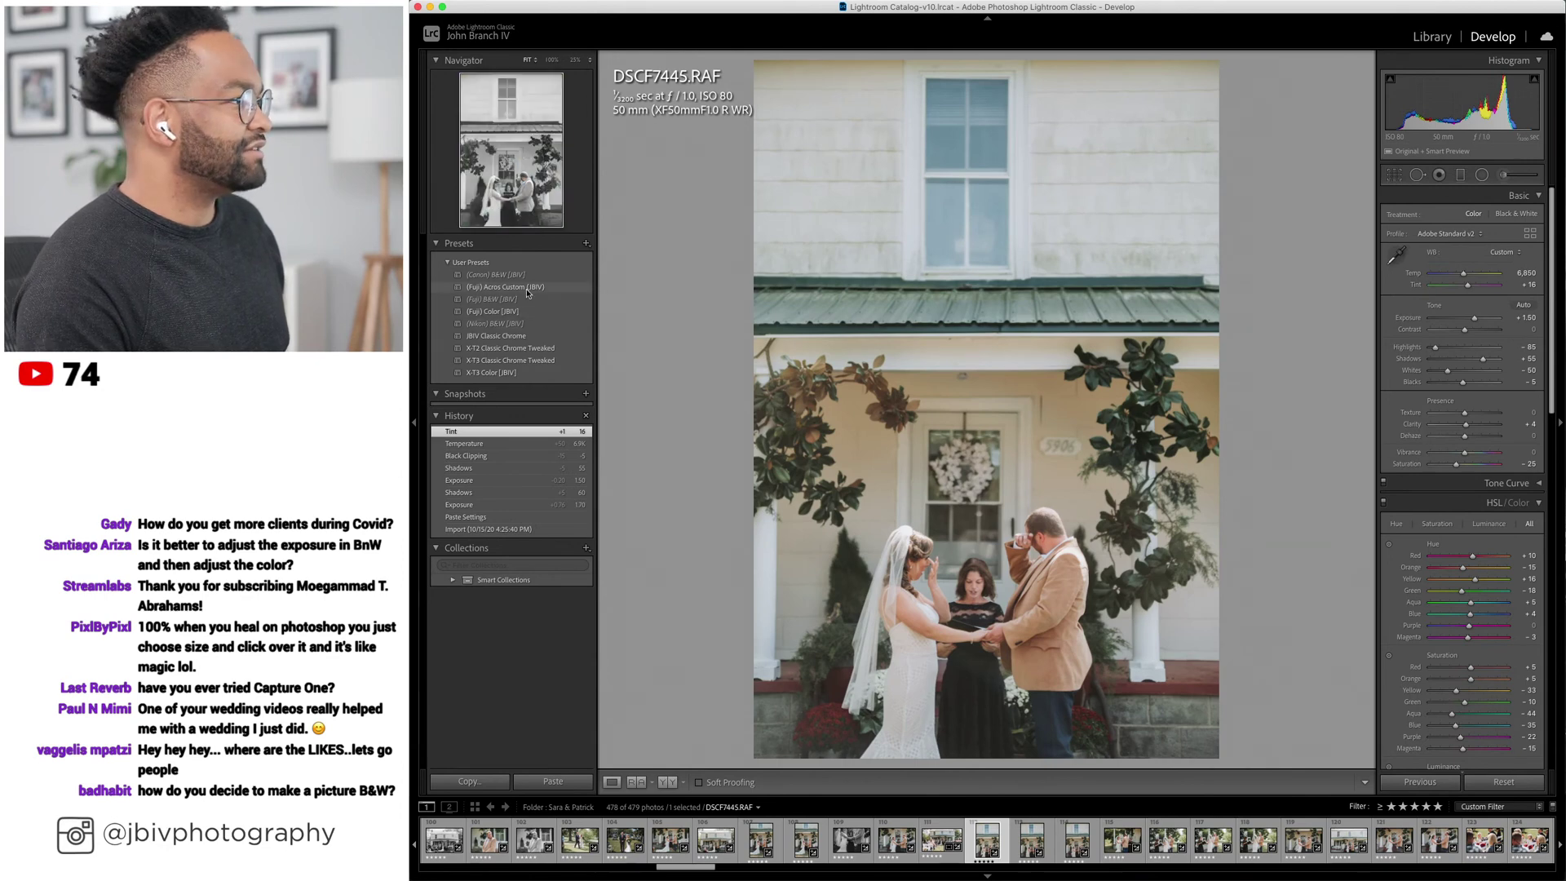
{"action": "left_click", "coordinate": [506, 287]}
{"action": "left_click_drag", "start_coordinate": [1474, 317], "coordinate": [1451, 317]}
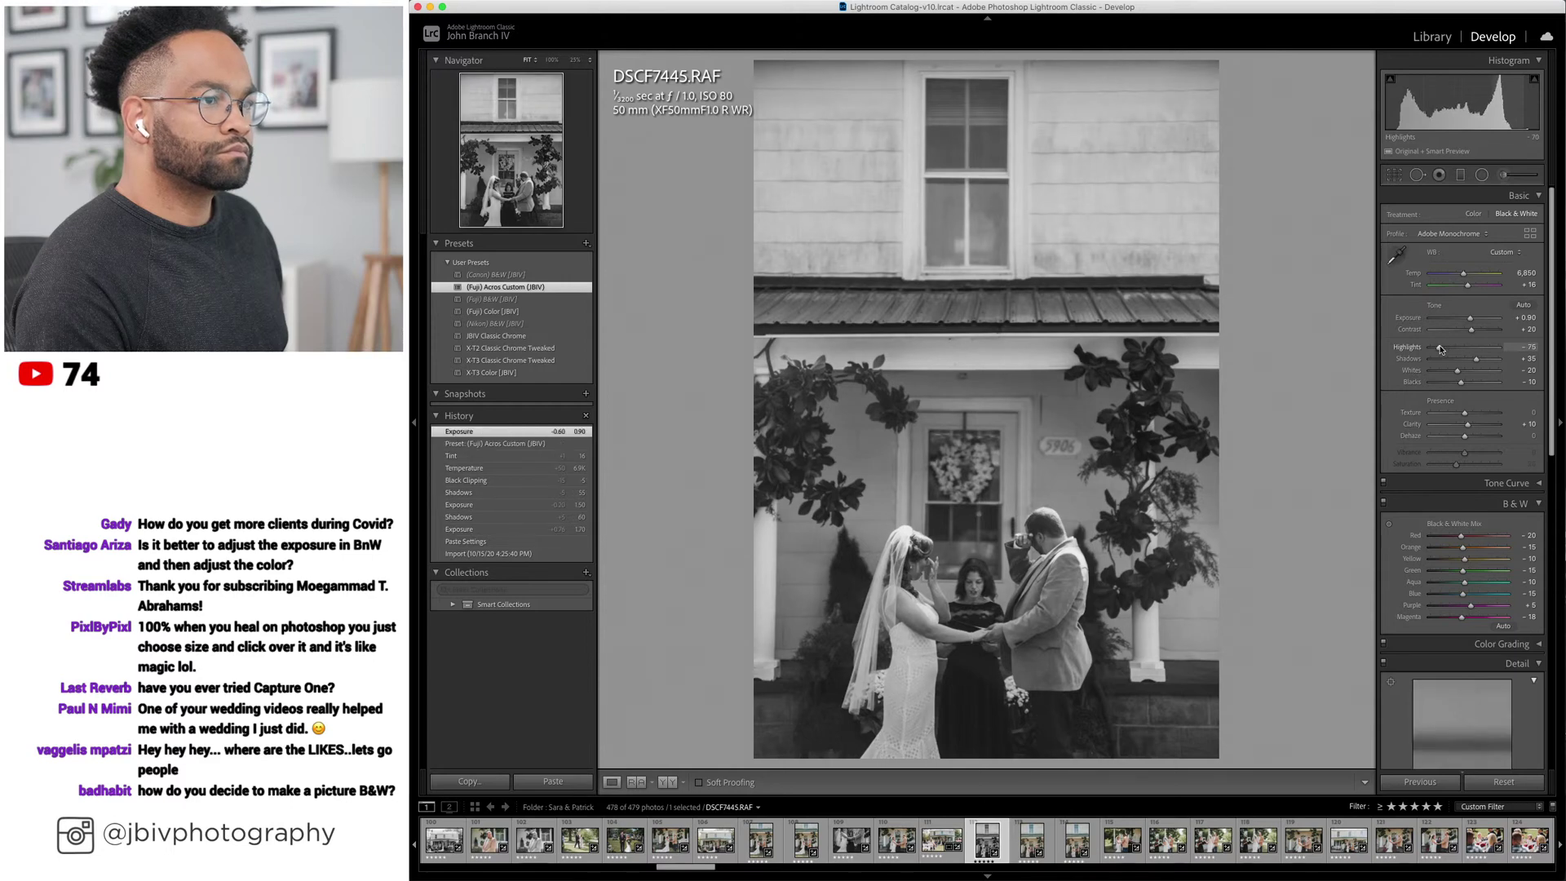
{"action": "left_click_drag", "start_coordinate": [1445, 347], "coordinate": [1478, 361]}
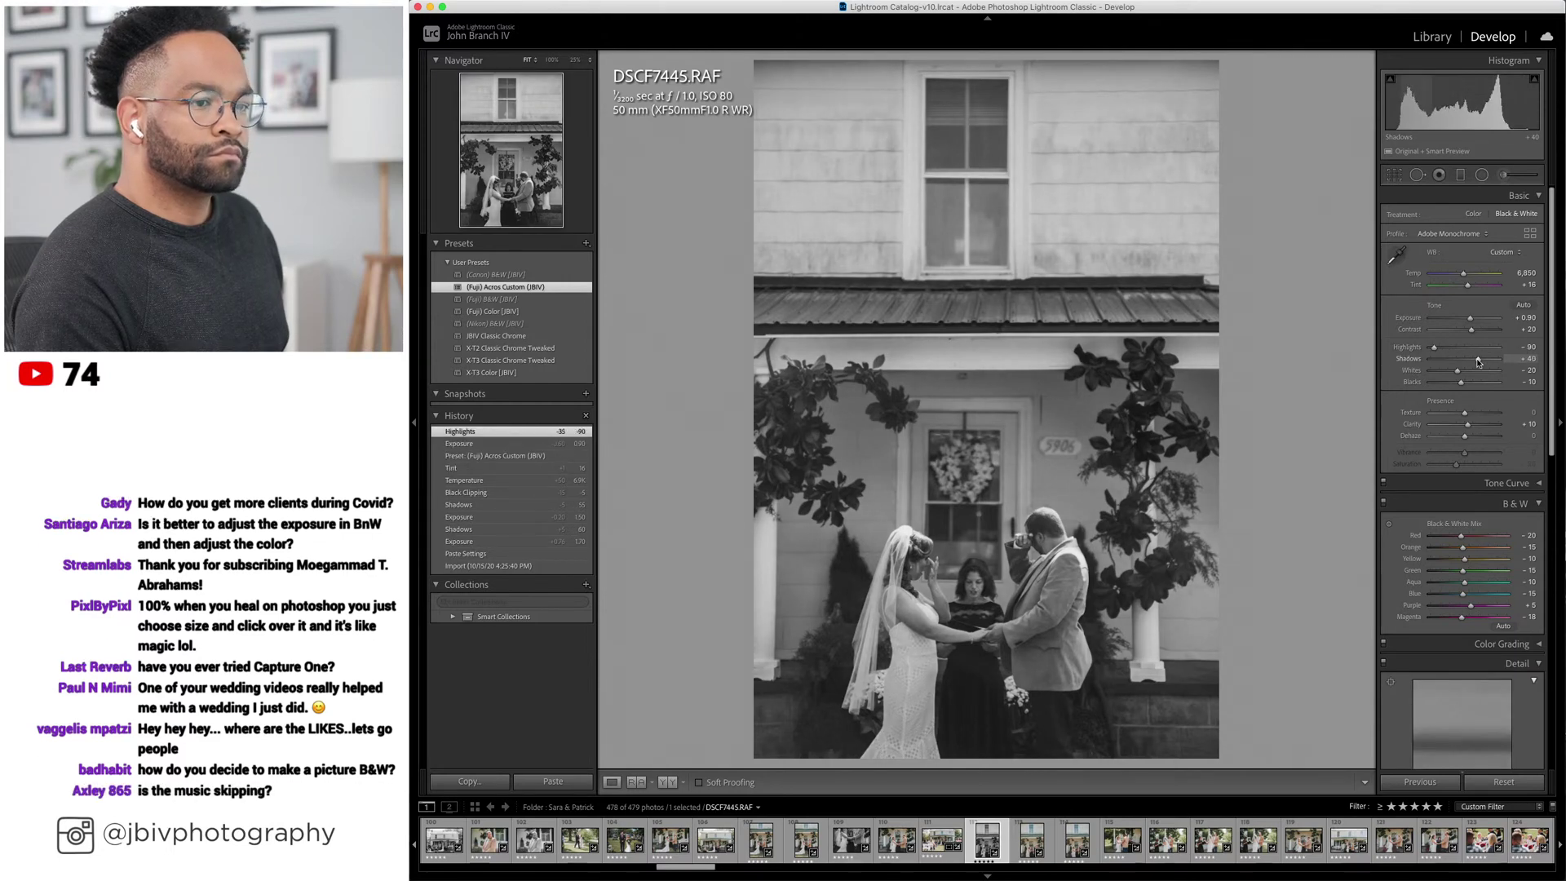
Advance to DSCF7448.RAF, set its color temperature to 6,550 and exposure to +1.50.
{"action": "key", "text": "Right"}
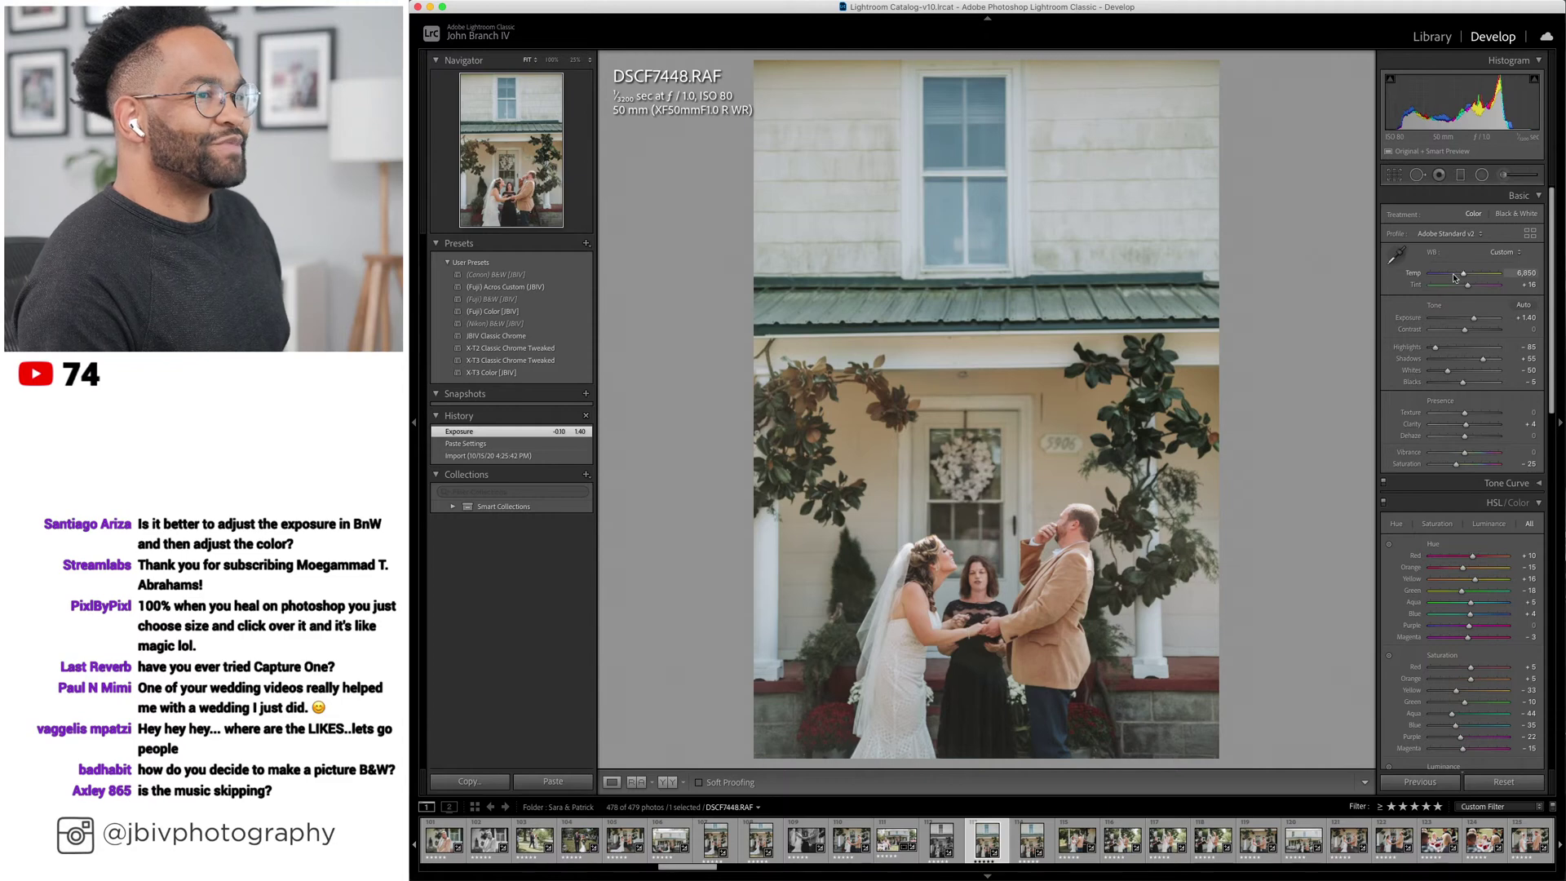
{"action": "left_click_drag", "start_coordinate": [1455, 278], "coordinate": [1454, 278]}
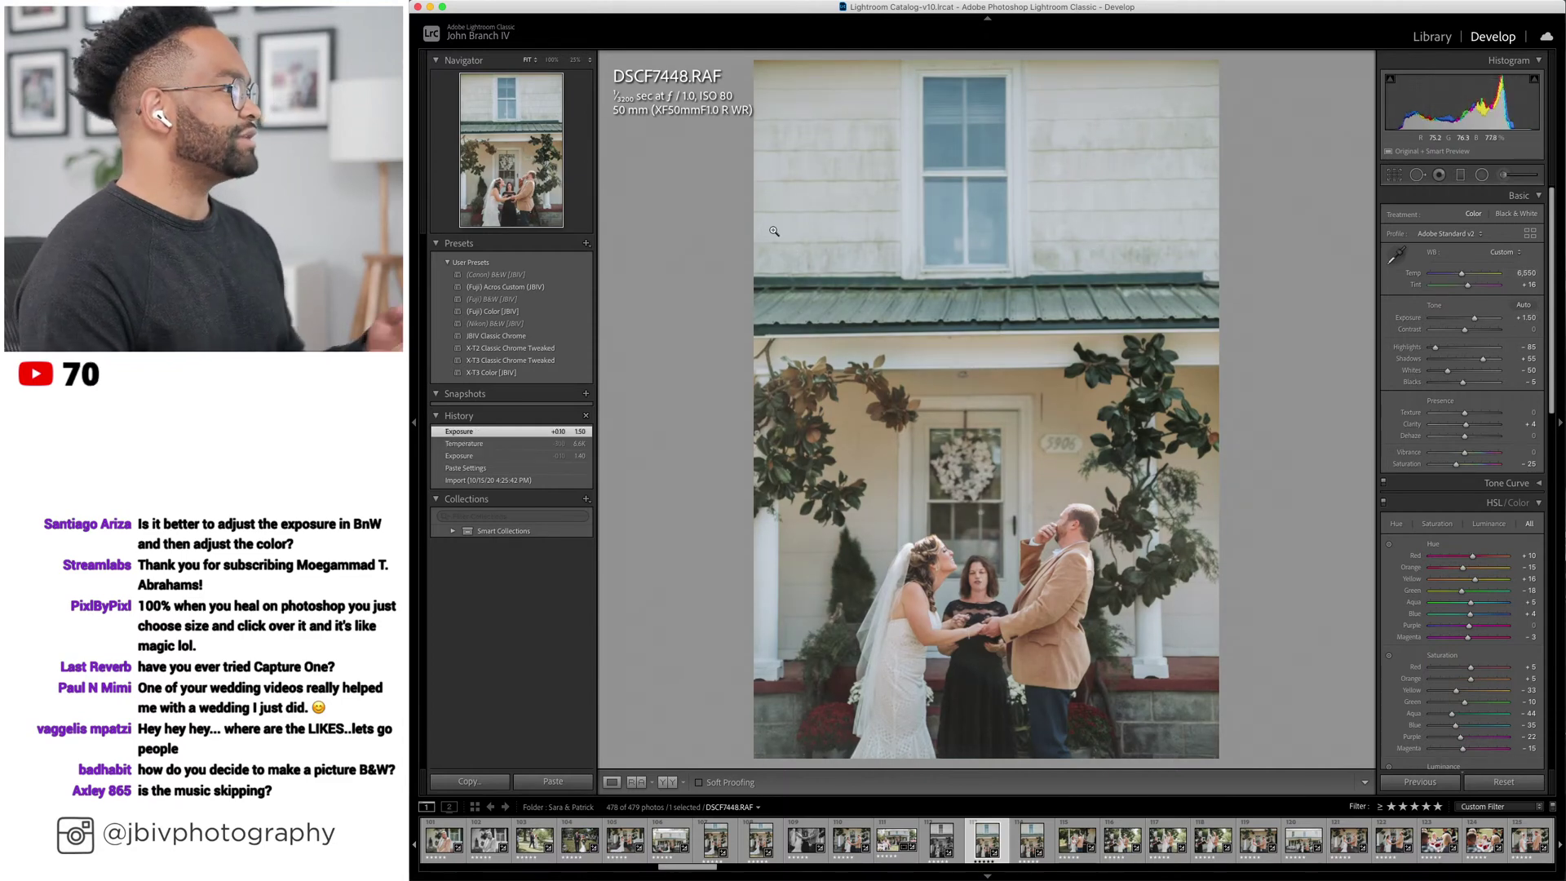
Heal the spot at the right end of the porch roof's edge, adjusting the spot size and sampling from the siding above.
{"action": "left_click", "coordinate": [1416, 176]}
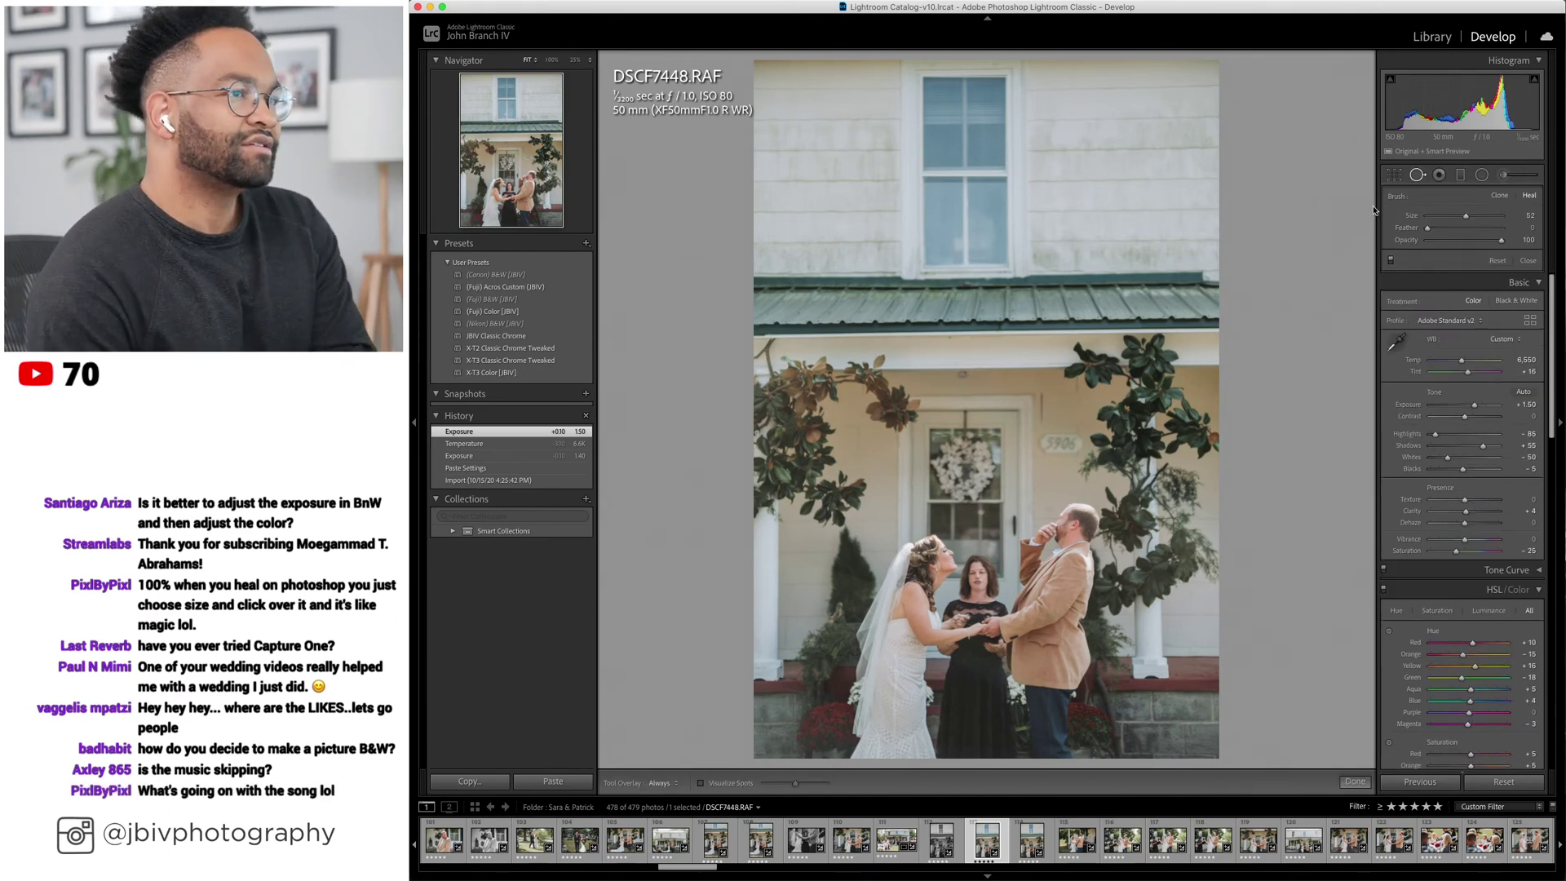
{"action": "scroll", "coordinate": [1194, 270], "scroll_direction": "up", "scroll_amount": 5}
{"action": "scroll", "coordinate": [1195, 270], "scroll_direction": "up", "scroll_amount": 1}
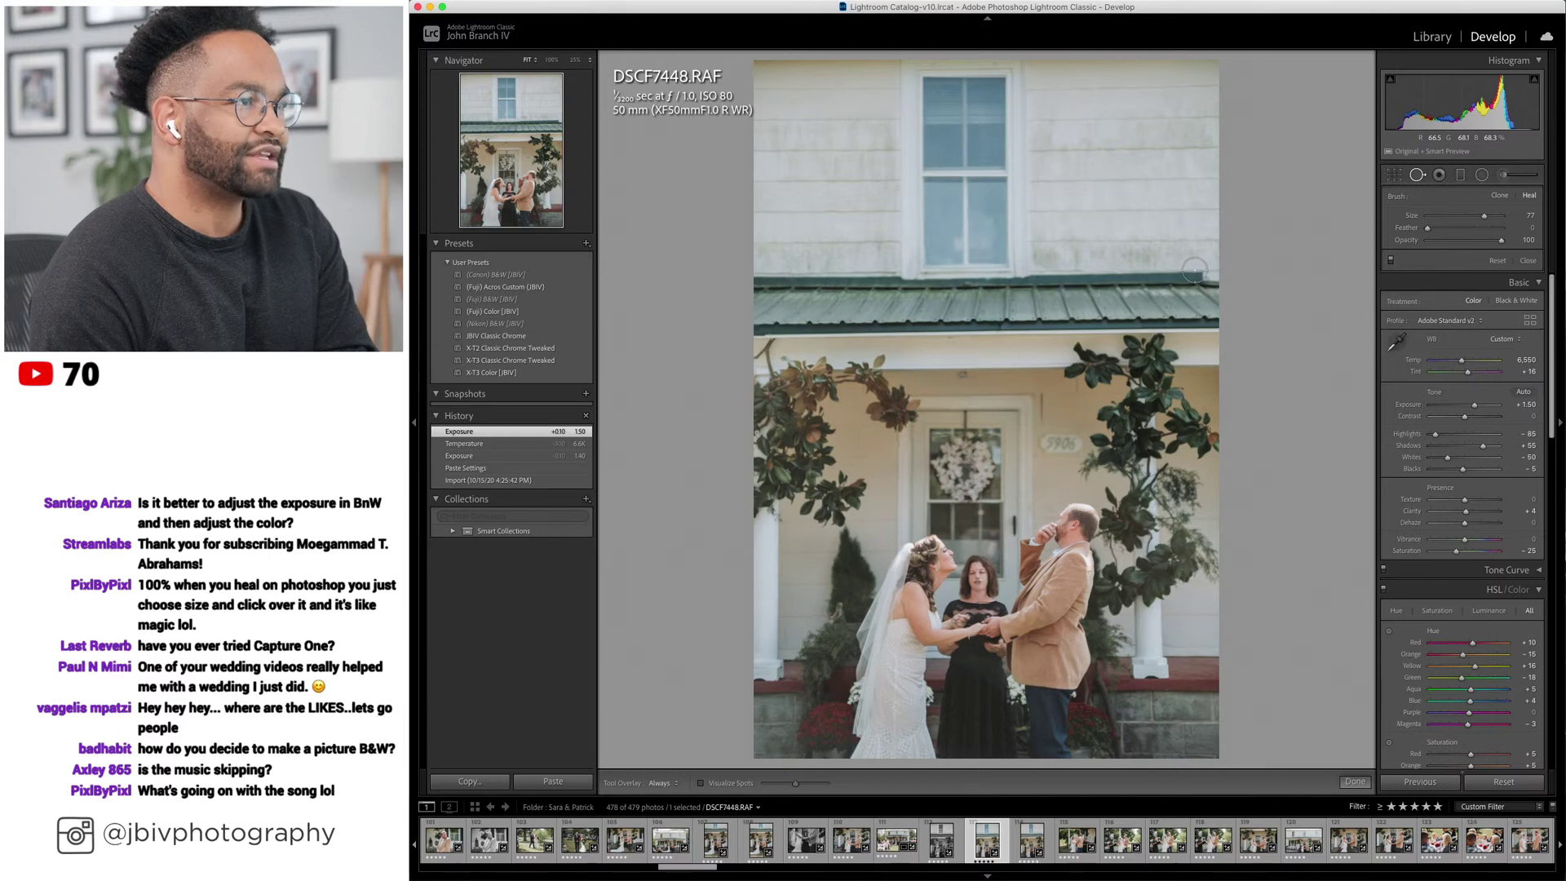
{"action": "left_click", "coordinate": [1212, 319]}
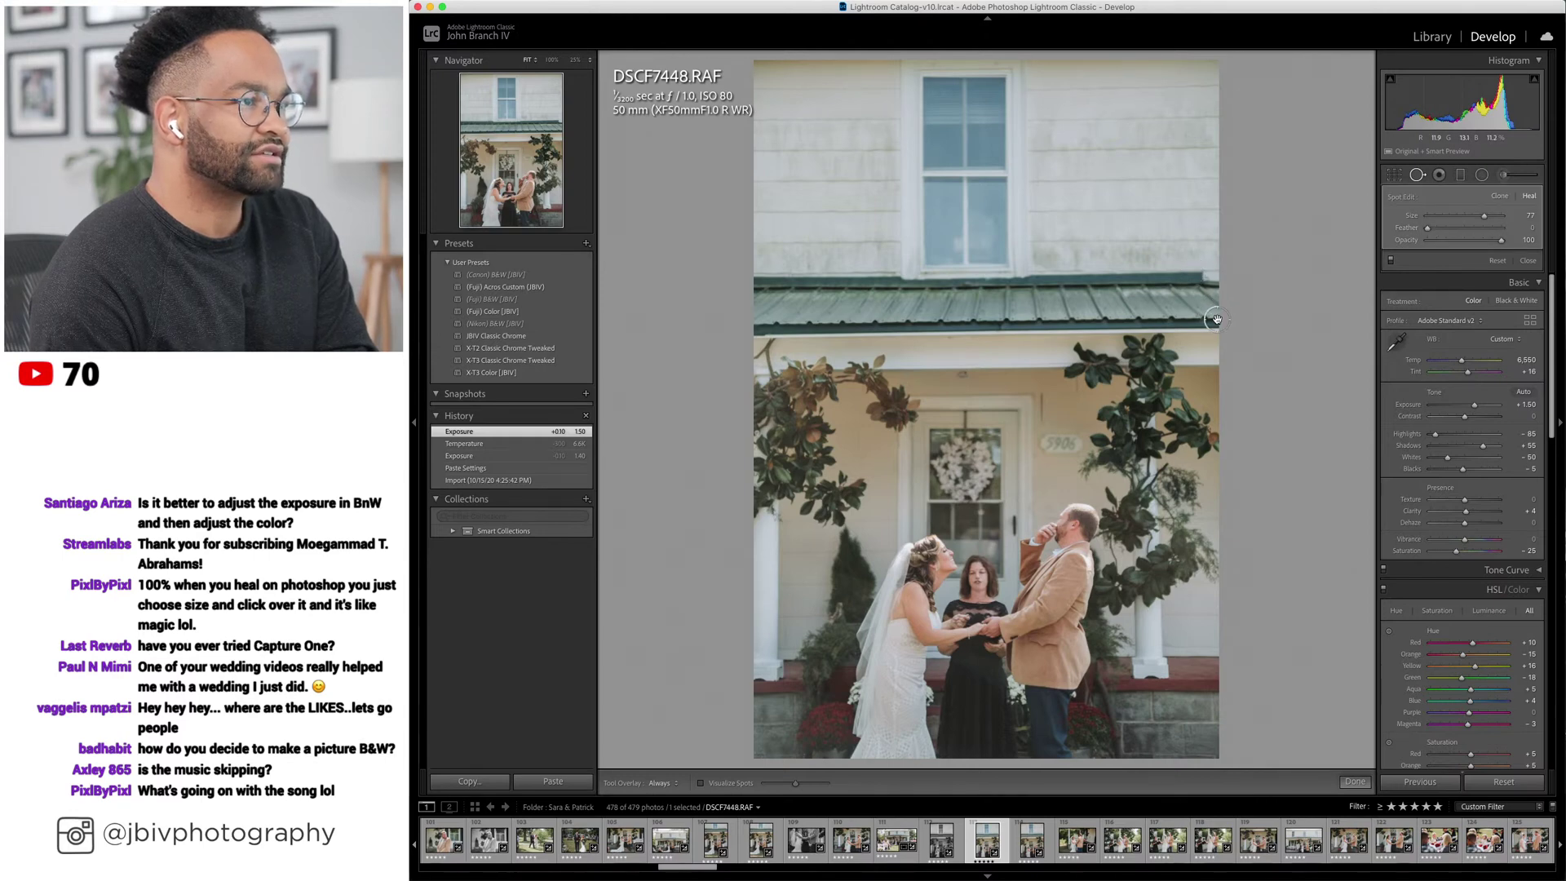
{"action": "scroll", "coordinate": [1177, 314], "scroll_direction": "up", "scroll_amount": 1}
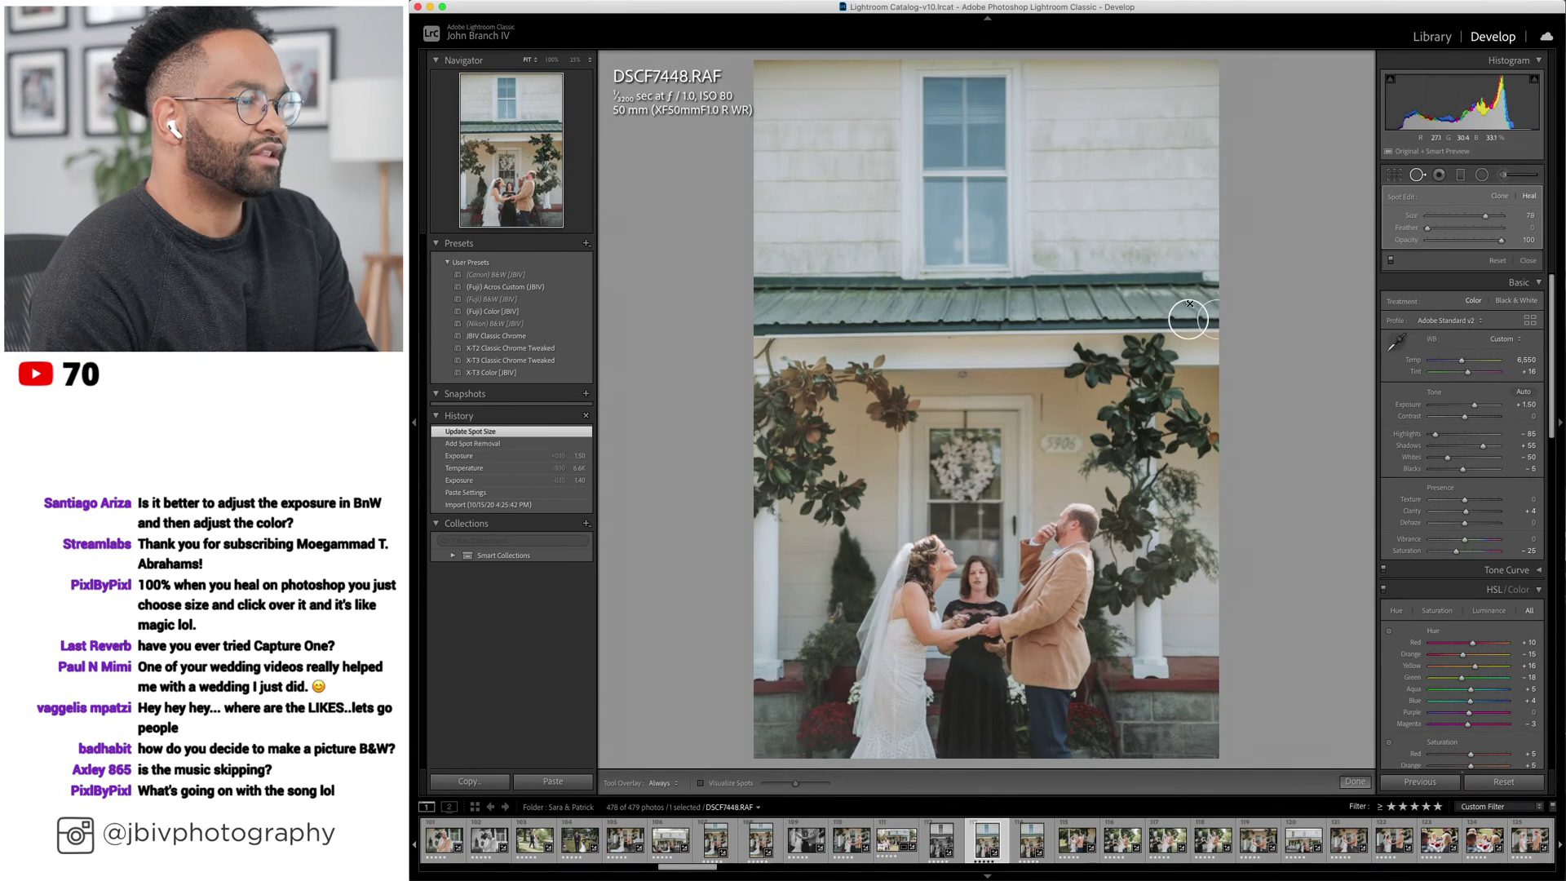
{"action": "scroll", "coordinate": [1166, 322], "scroll_direction": "up", "scroll_amount": 7}
{"action": "scroll", "coordinate": [1173, 341], "scroll_direction": "down", "scroll_amount": 9}
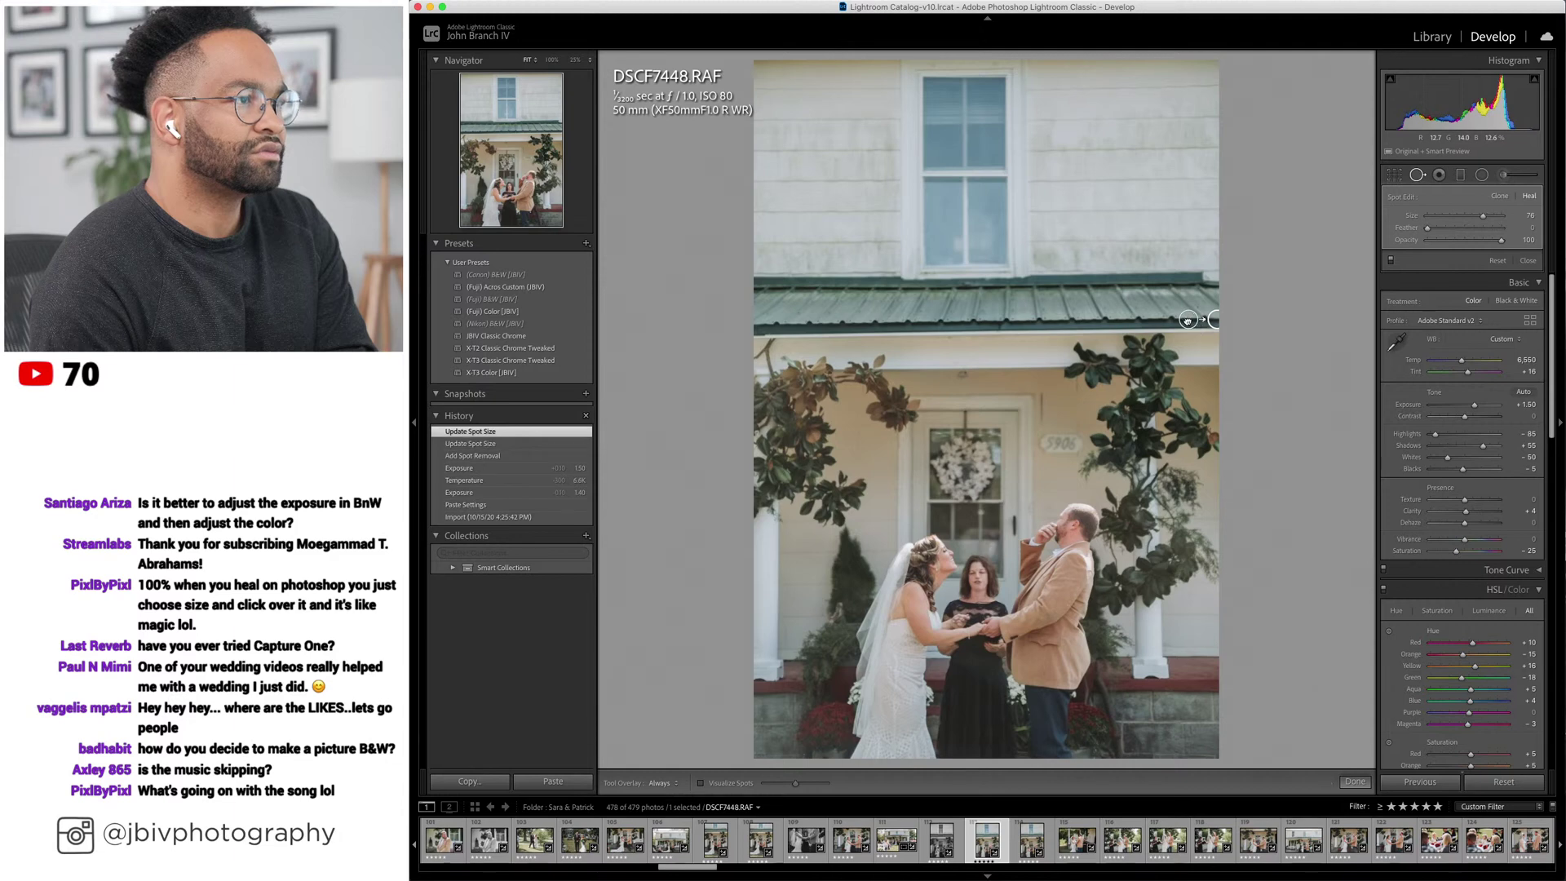
{"action": "mouse_move", "coordinate": [1195, 324]}
{"action": "left_mouse_down"}
{"action": "mouse_move", "coordinate": [1180, 216]}
{"action": "mouse_move", "coordinate": [1164, 211]}
{"action": "left_mouse_up"}
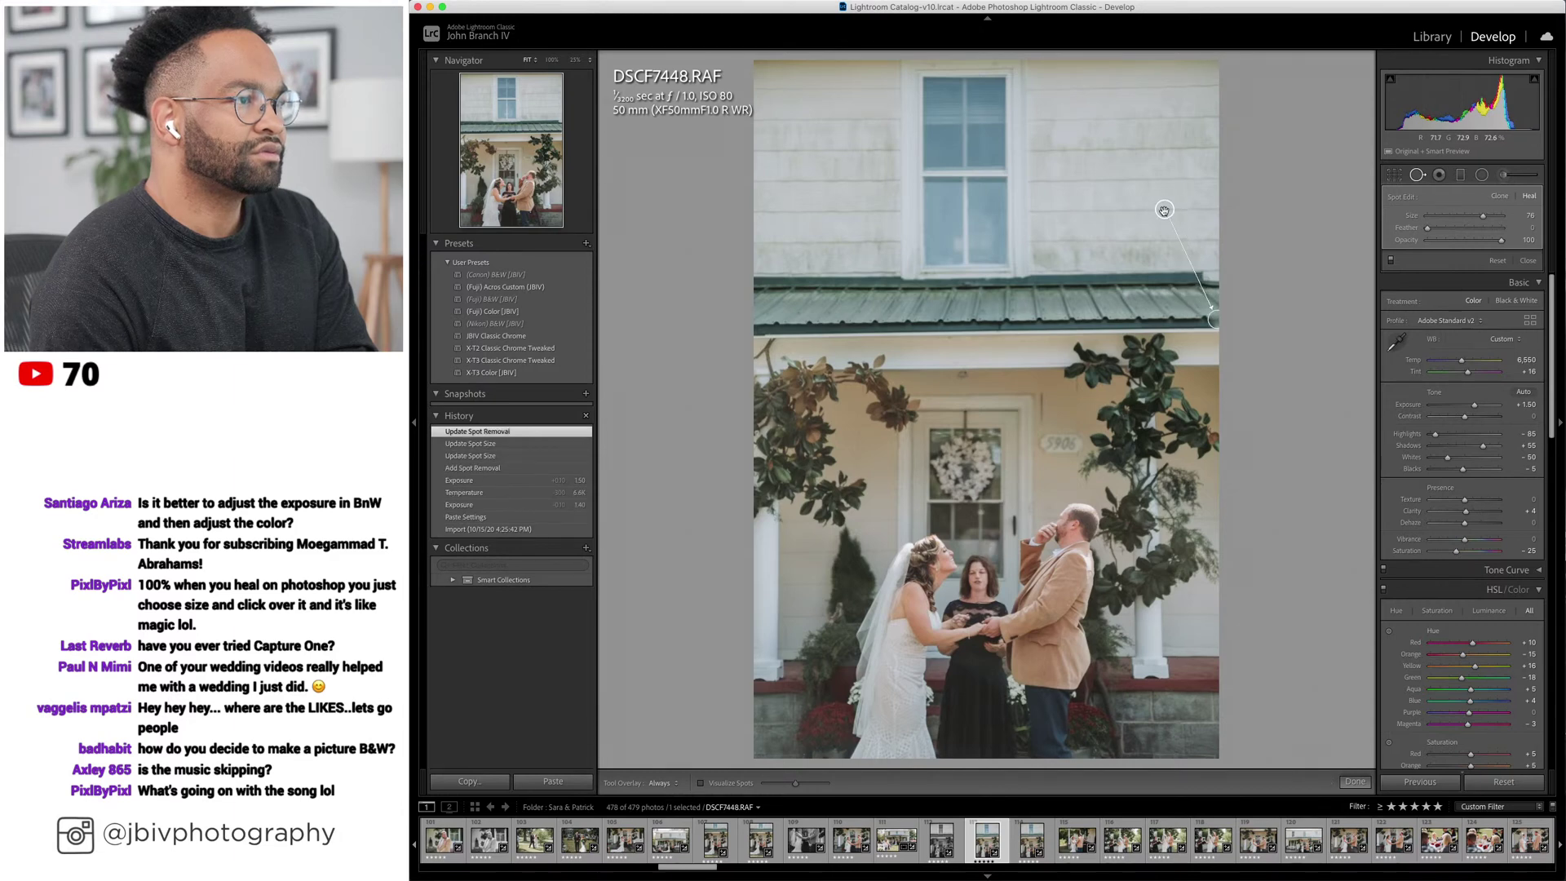
Relocate the healing spot's sample source from the siding to a matching stretch along the porch roof's edge.
{"action": "left_click", "coordinate": [1417, 176]}
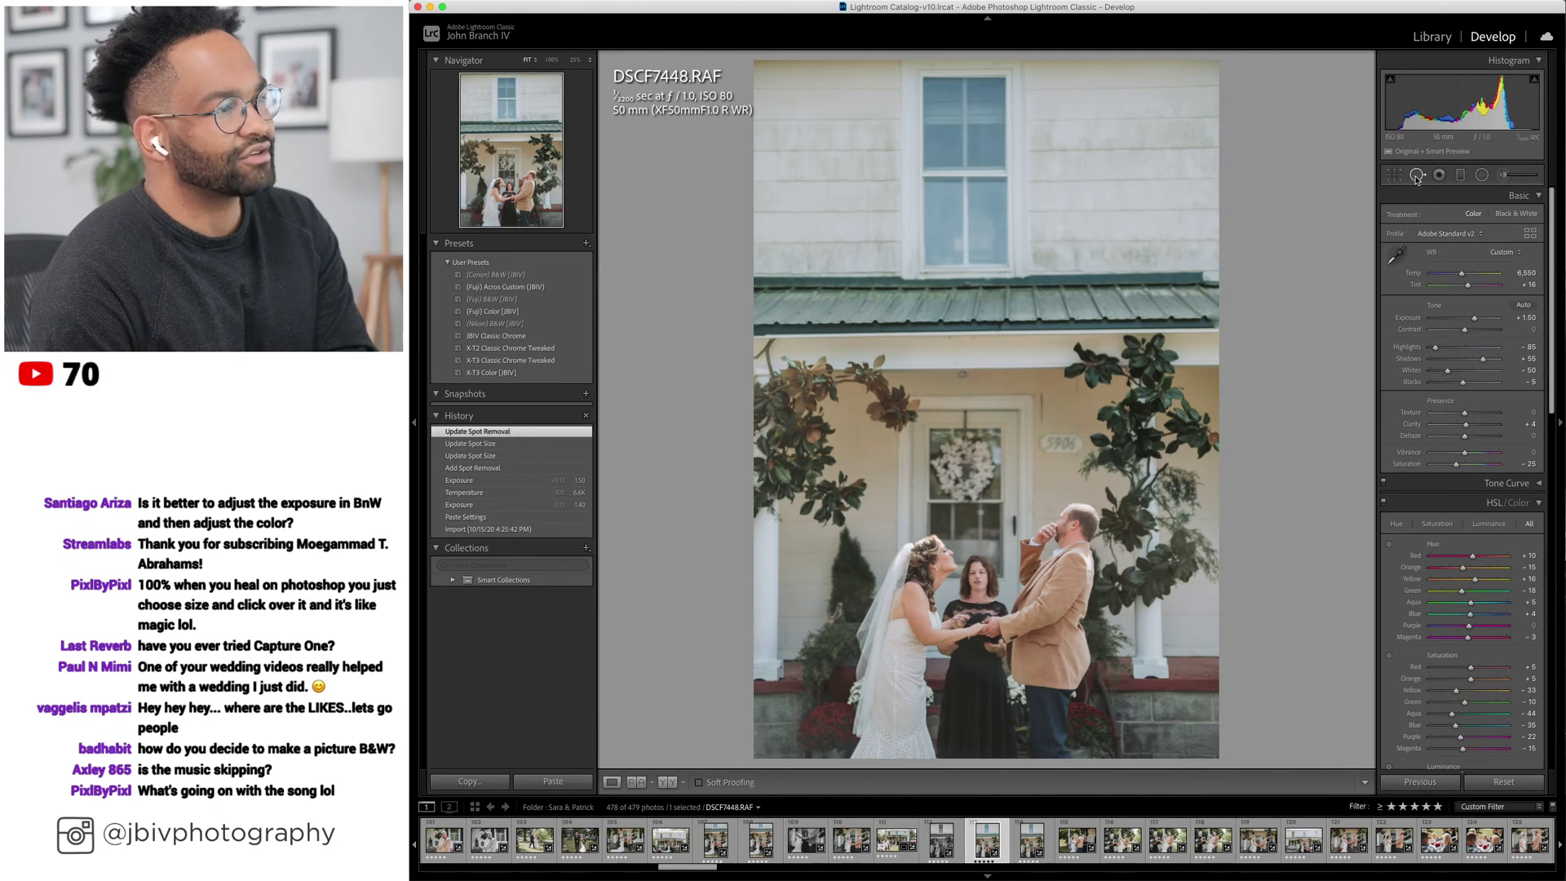
{"action": "left_click", "coordinate": [1416, 176]}
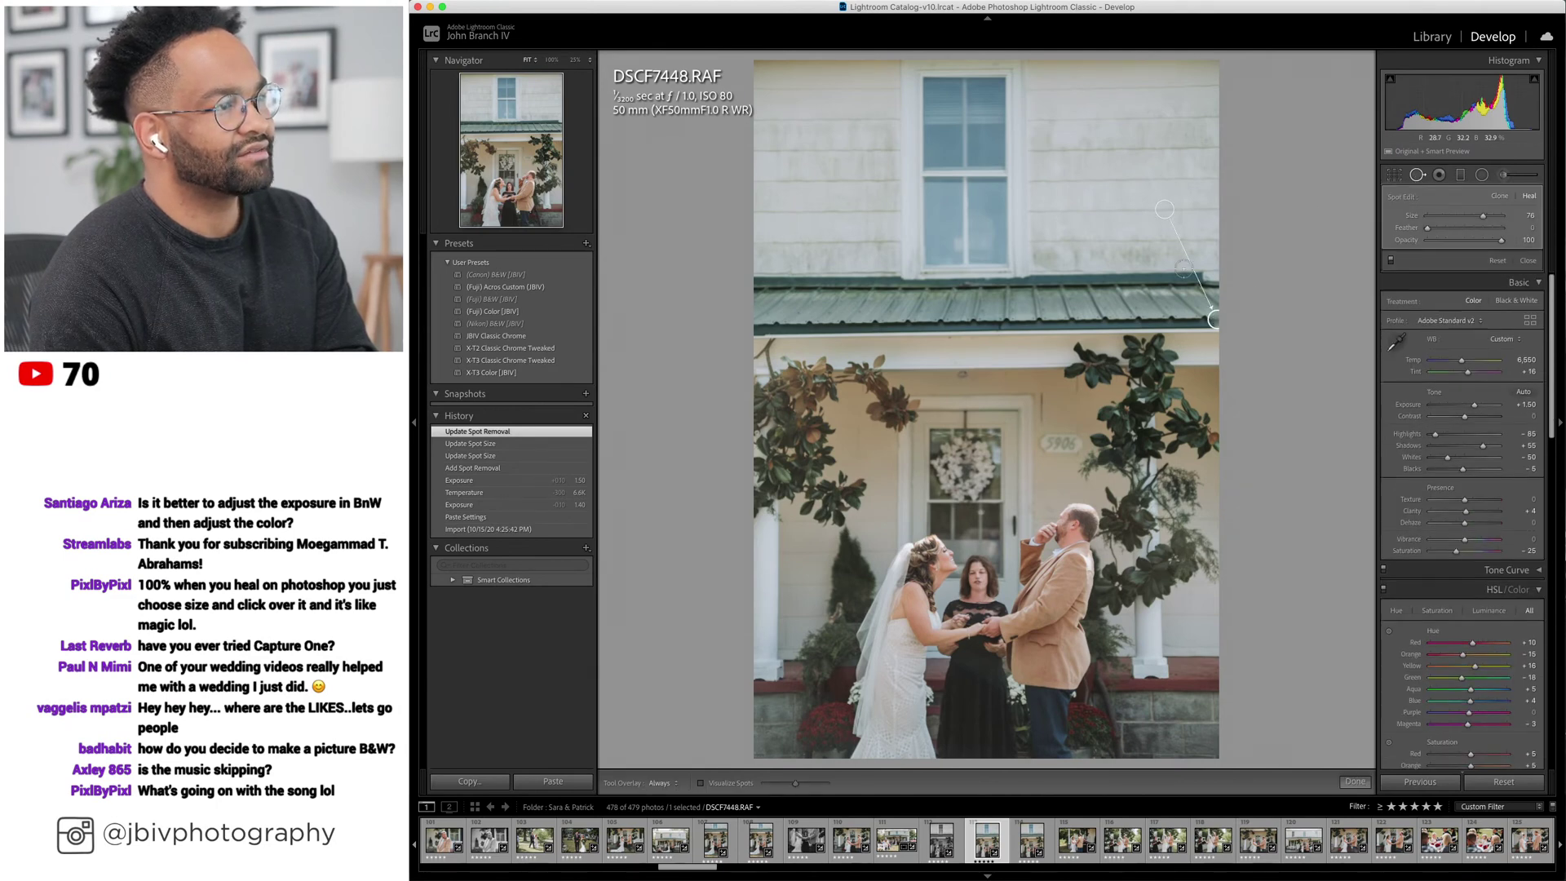
{"action": "left_click_drag", "start_coordinate": [1164, 212], "coordinate": [1150, 322]}
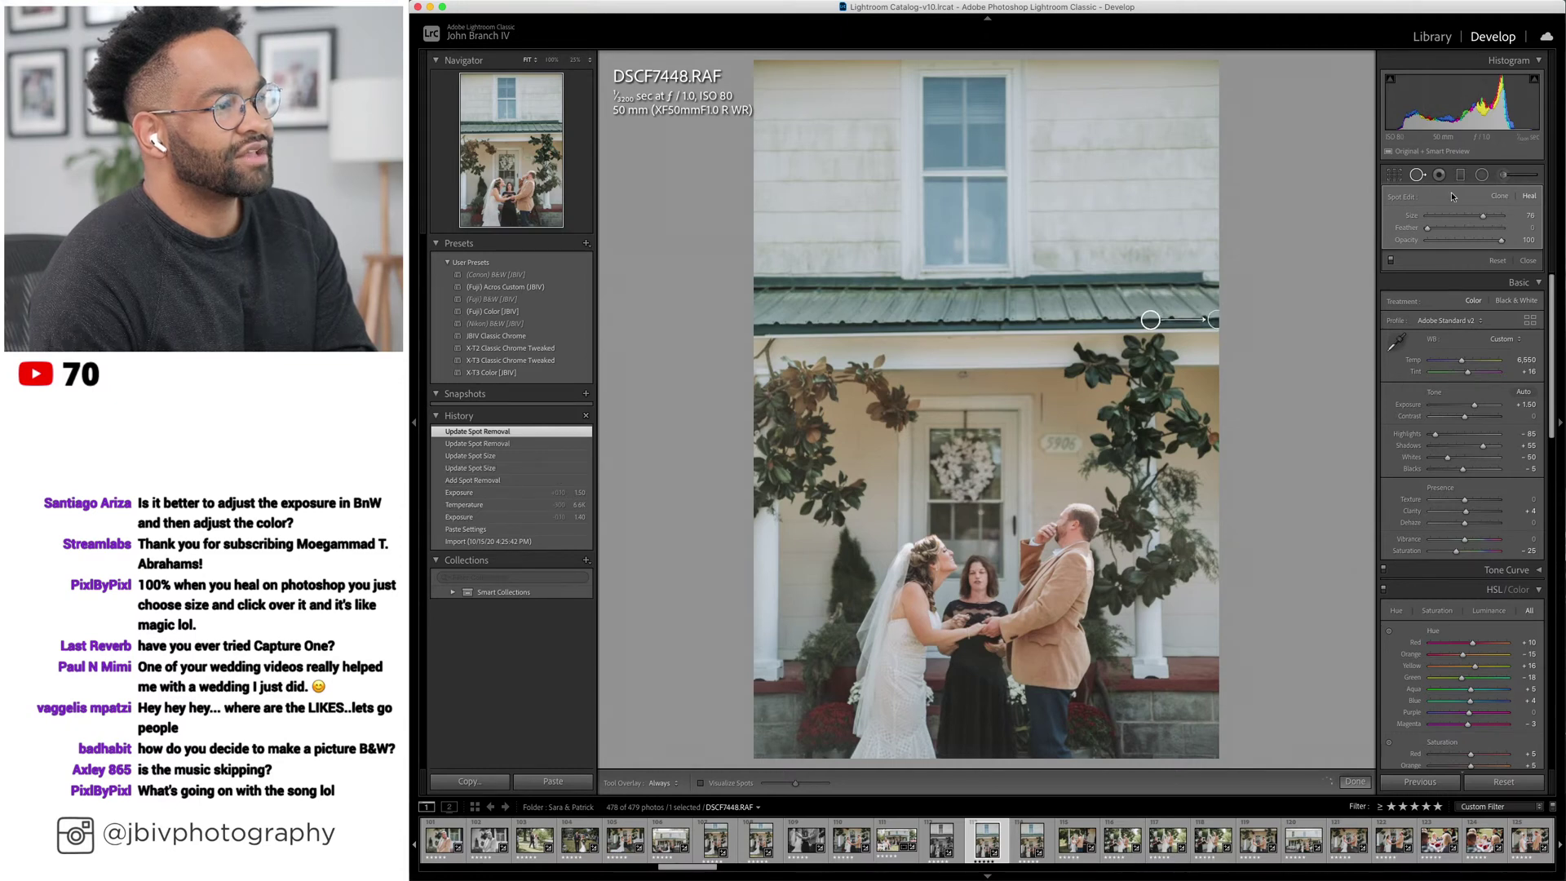
{"action": "left_click", "coordinate": [1417, 176]}
{"action": "left_click", "coordinate": [1417, 176]}
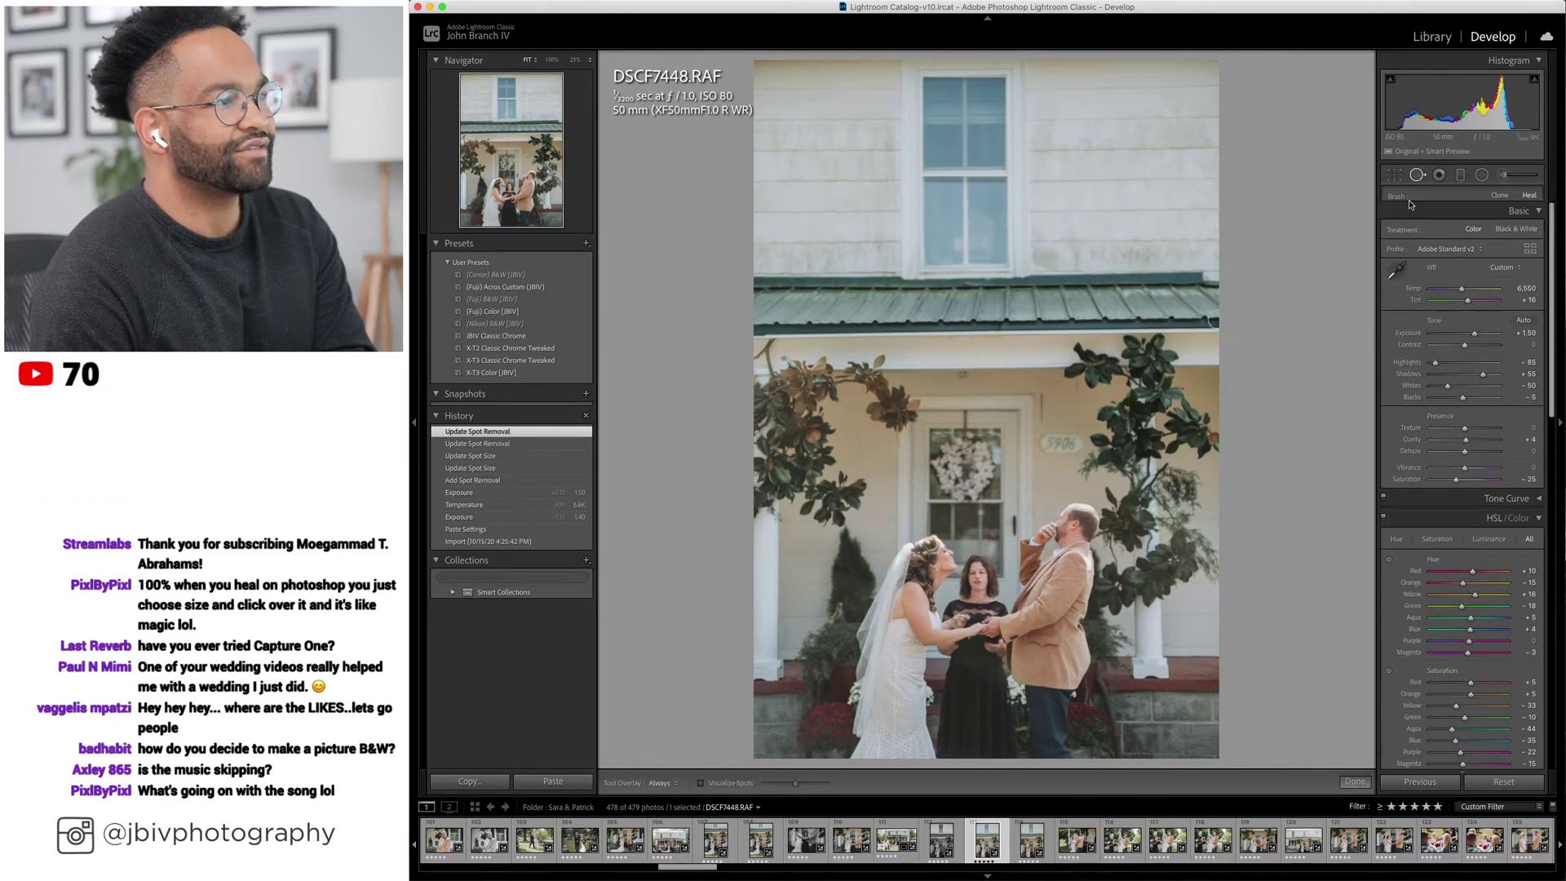
Delete the healing spot at the right end of the porch roof's edge in DSCF7448.RAF.
{"action": "left_click", "coordinate": [1214, 322]}
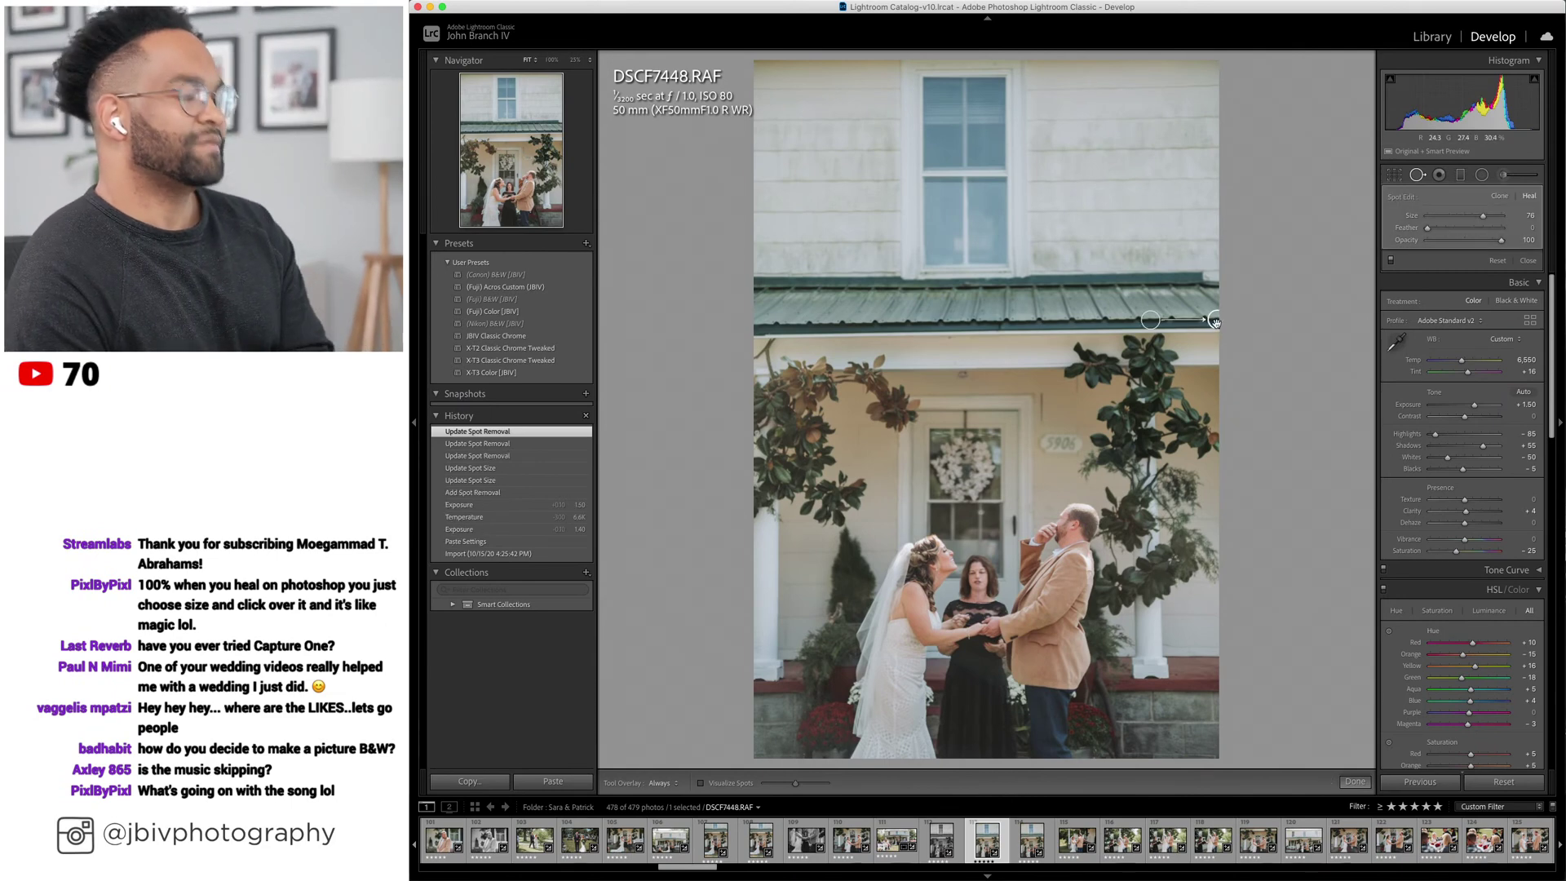
{"action": "key", "text": "Delete"}
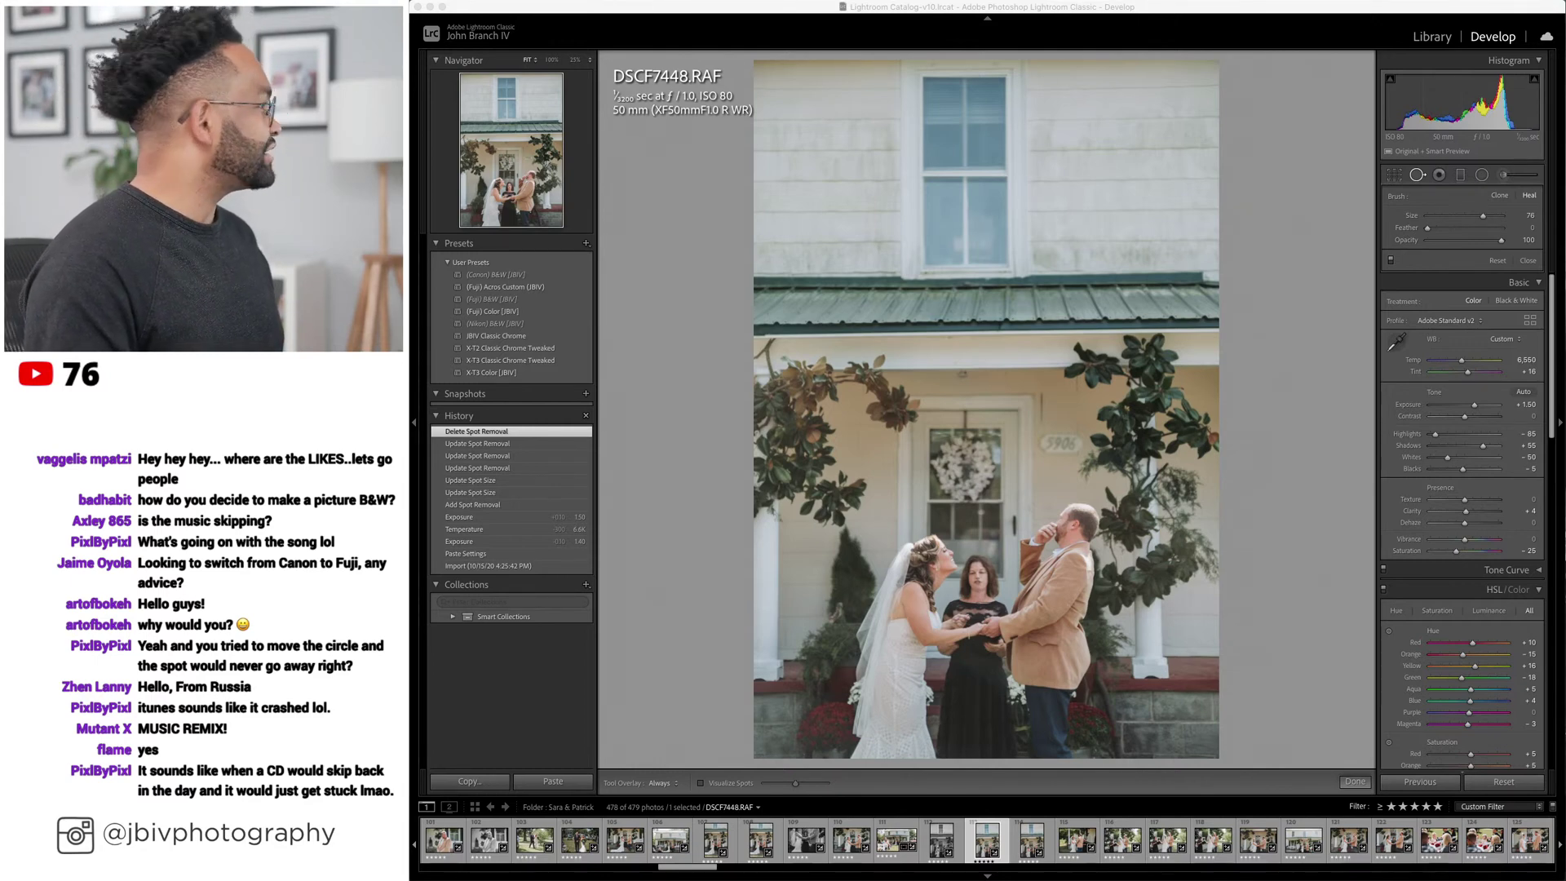
{"action": "left_click", "coordinate": [1300, 455]}
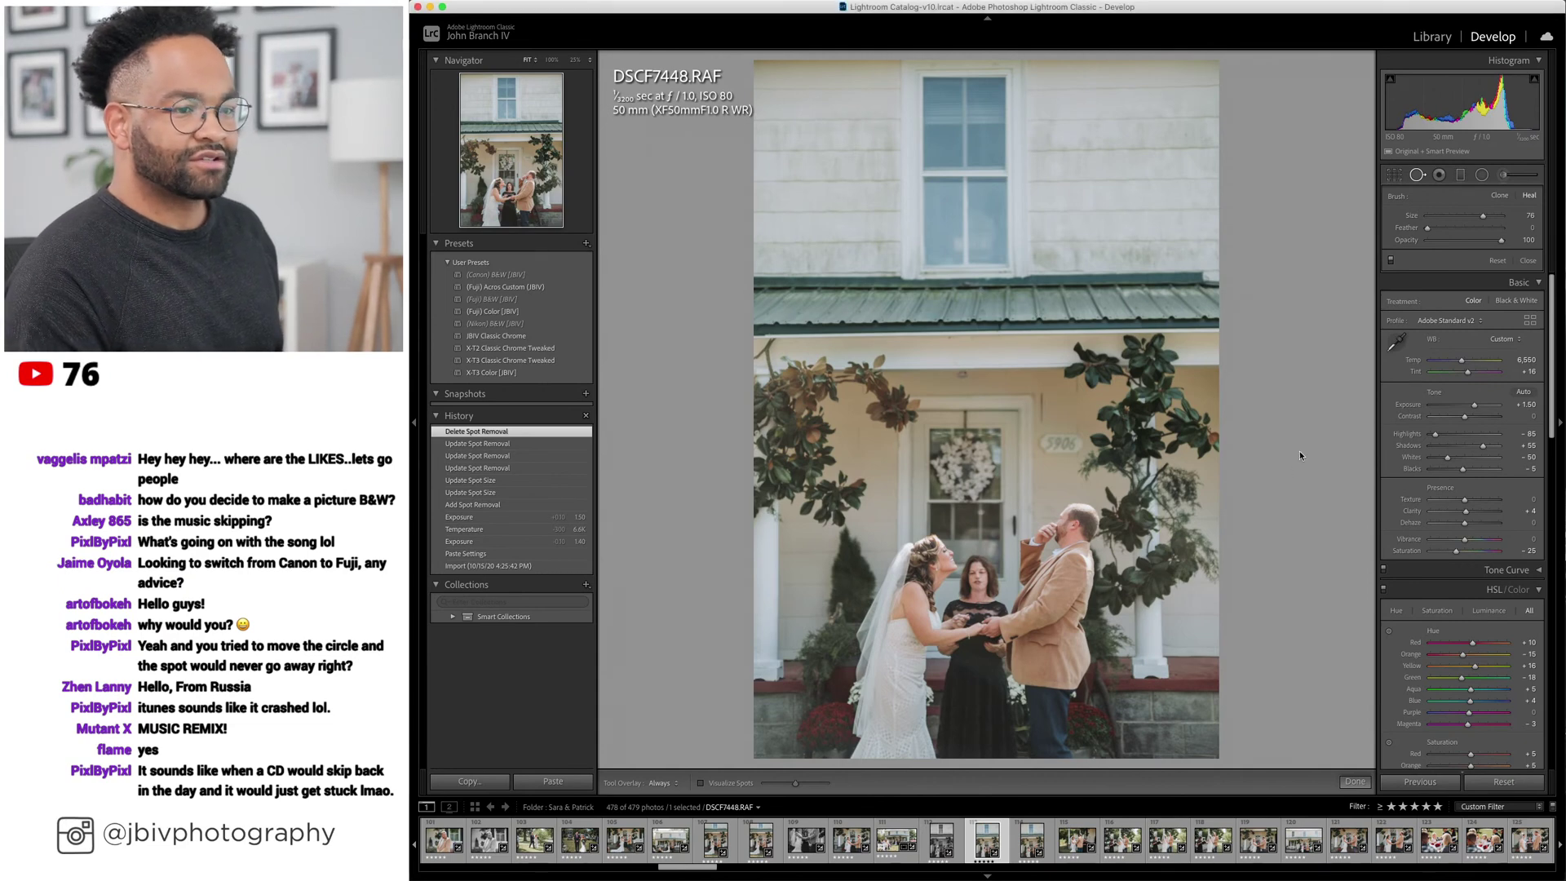
Advance to DSCF7452.RAF and set its rating to 0.
{"action": "key", "text": "Right"}
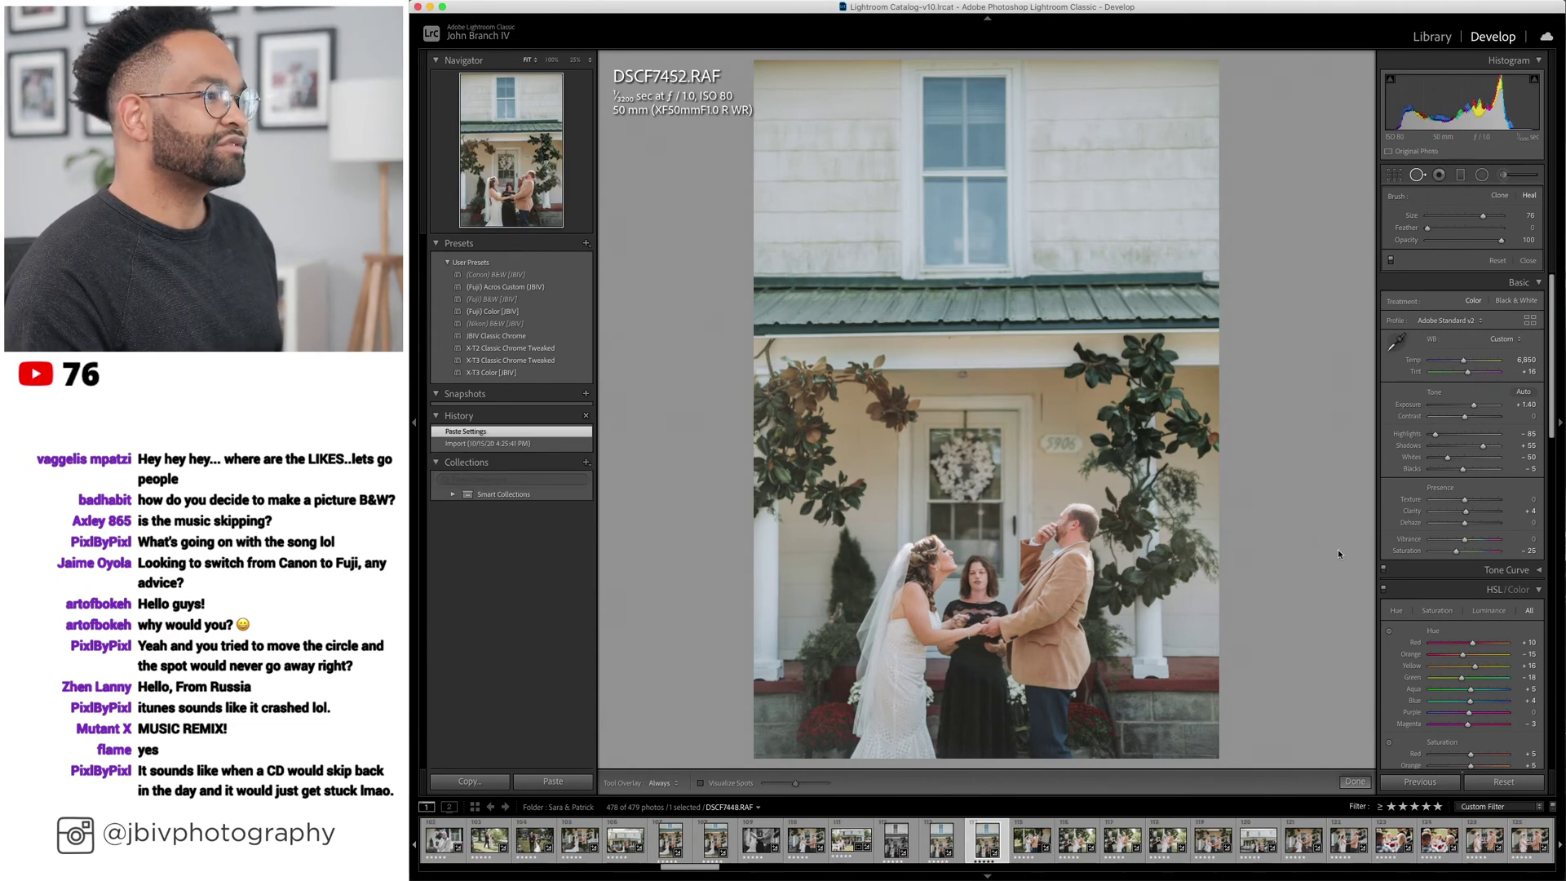
{"action": "scroll", "coordinate": [1436, 669], "scroll_direction": "down", "scroll_amount": 10}
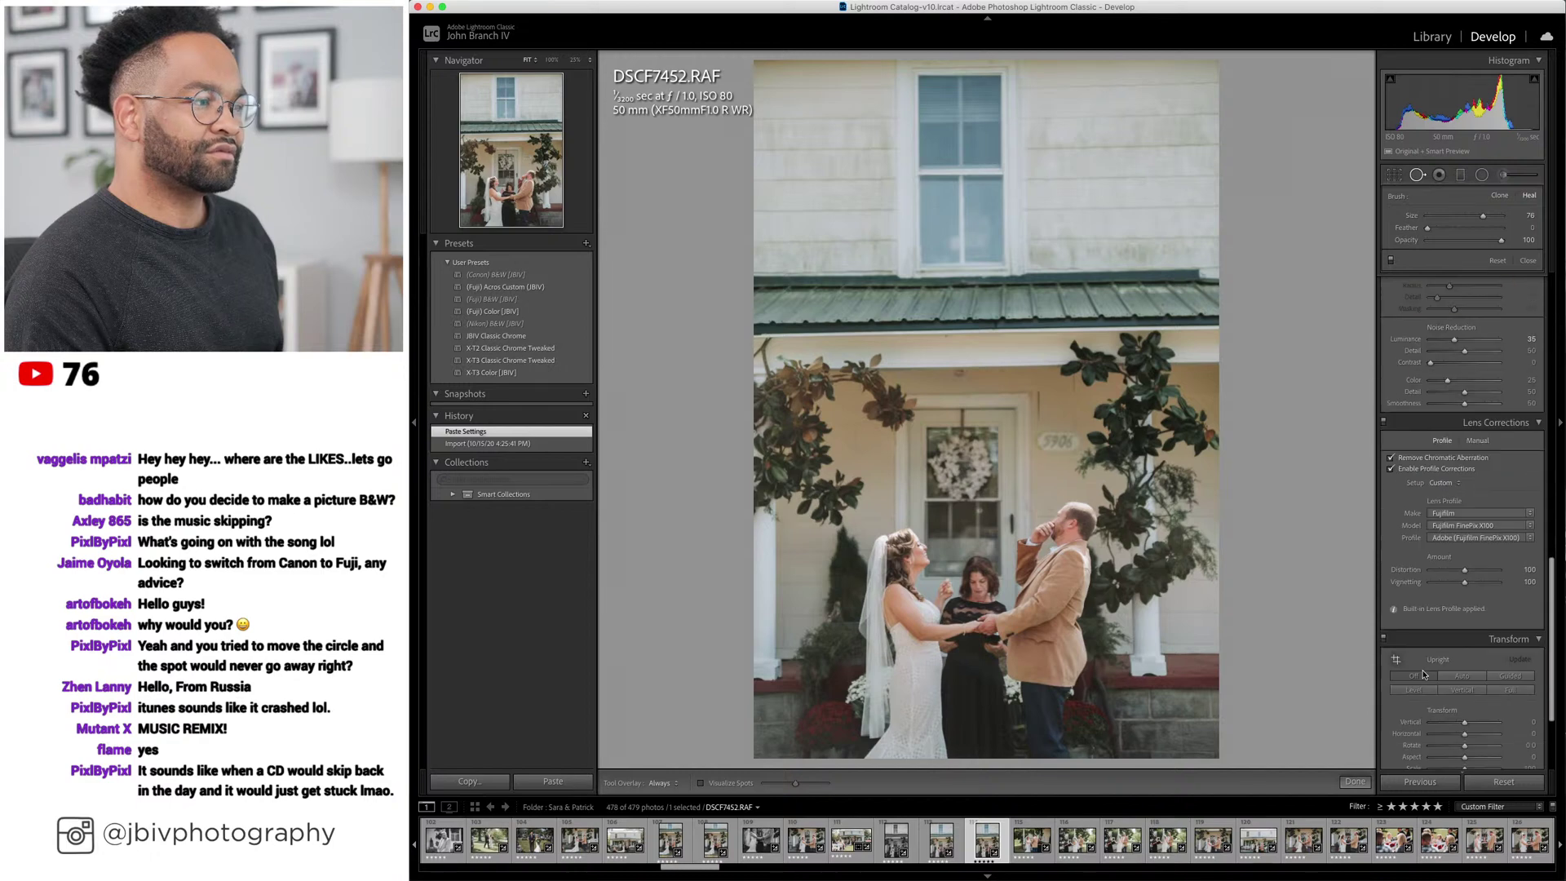
{"action": "scroll", "coordinate": [1423, 674], "scroll_direction": "down", "scroll_amount": 3}
{"action": "key", "text": "0"}
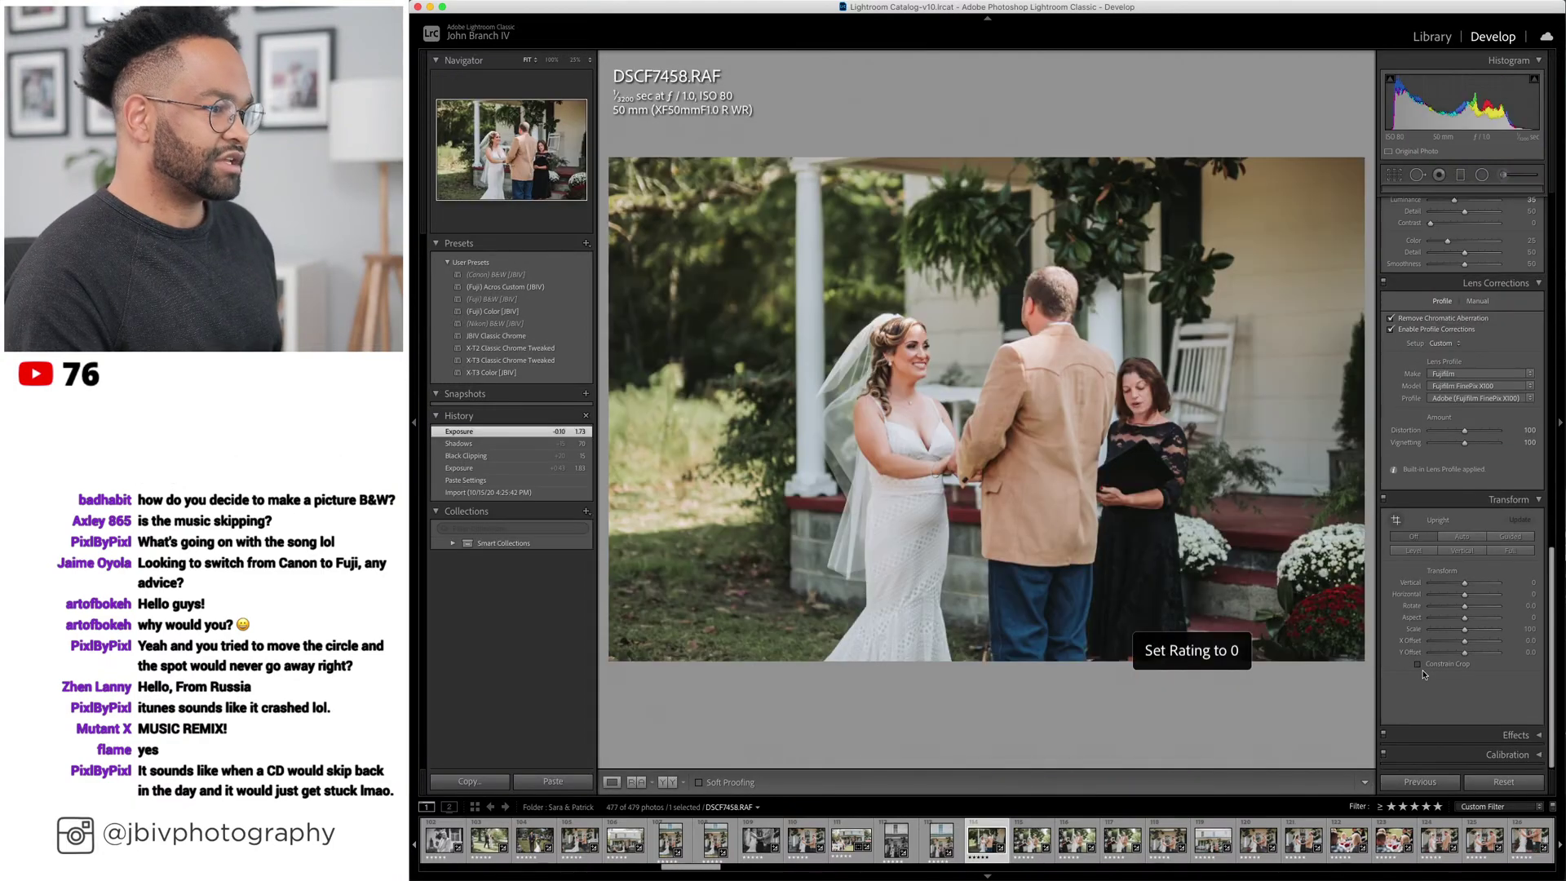
Level DSCF7458.RAF with Upright and set its color temperature to 6,650.
{"action": "left_click", "coordinate": [1425, 555]}
{"action": "scroll", "coordinate": [1439, 400], "scroll_direction": "up", "scroll_amount": 15}
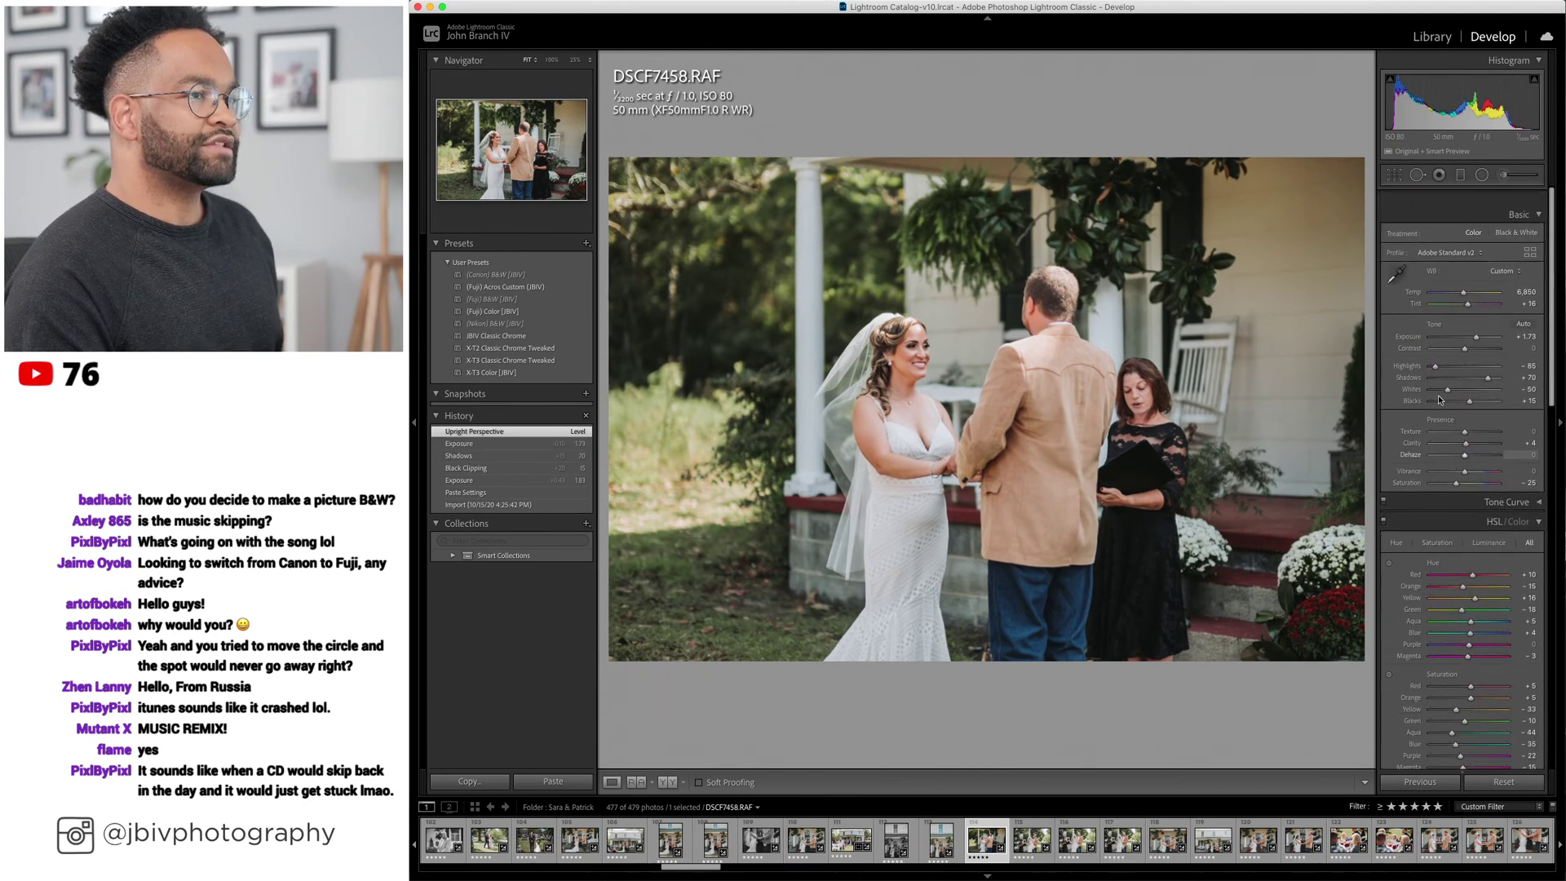
{"action": "scroll", "coordinate": [1440, 399], "scroll_direction": "down", "scroll_amount": 1}
{"action": "left_click", "coordinate": [1460, 275]}
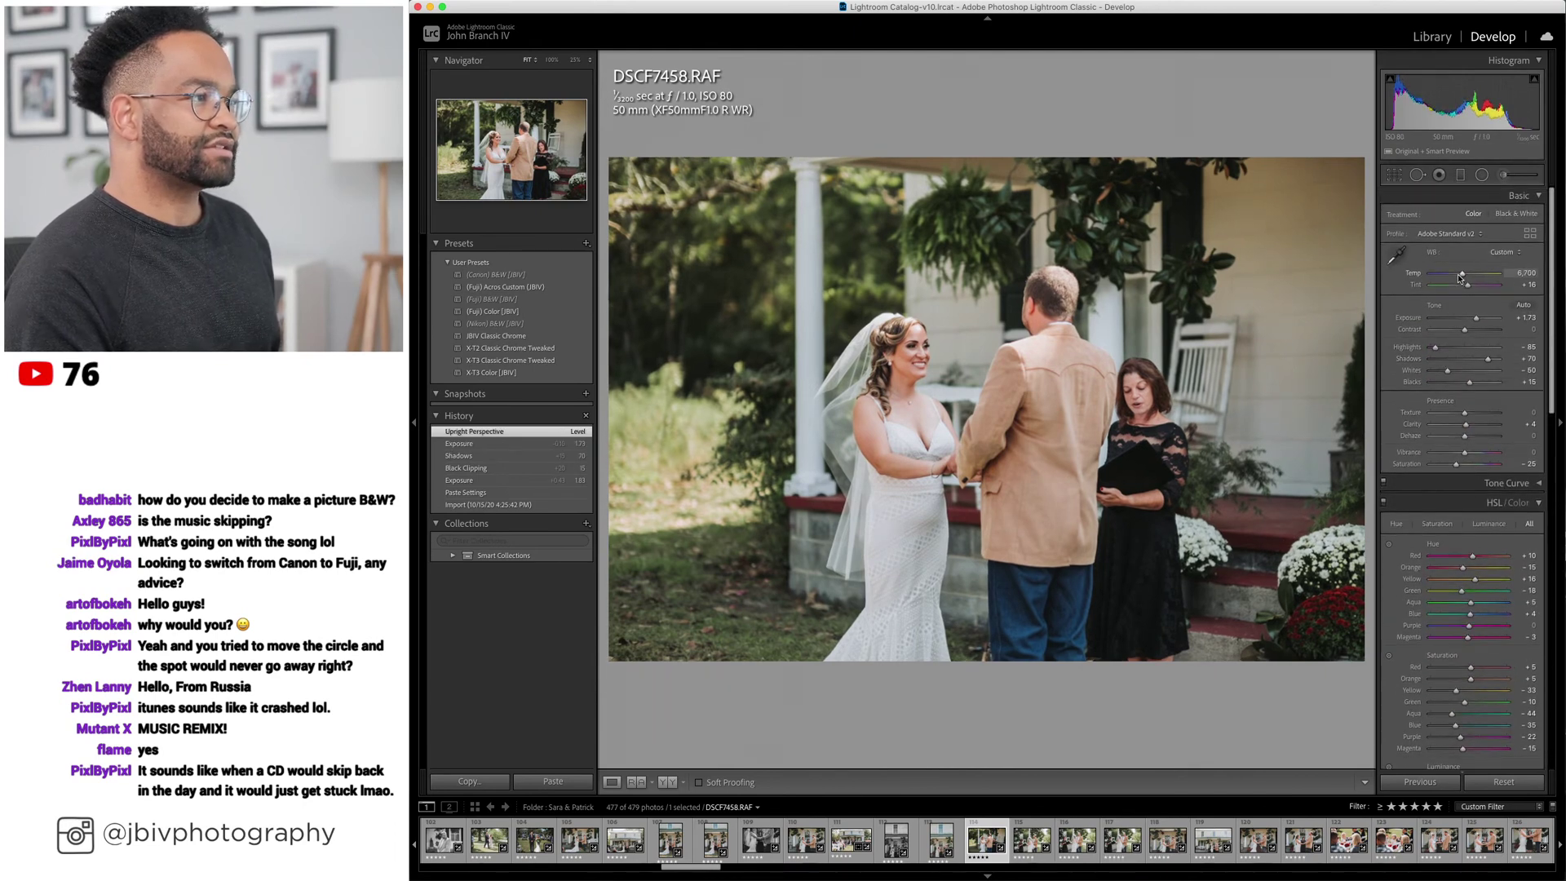
{"action": "left_click_drag", "start_coordinate": [1460, 277], "coordinate": [1458, 277]}
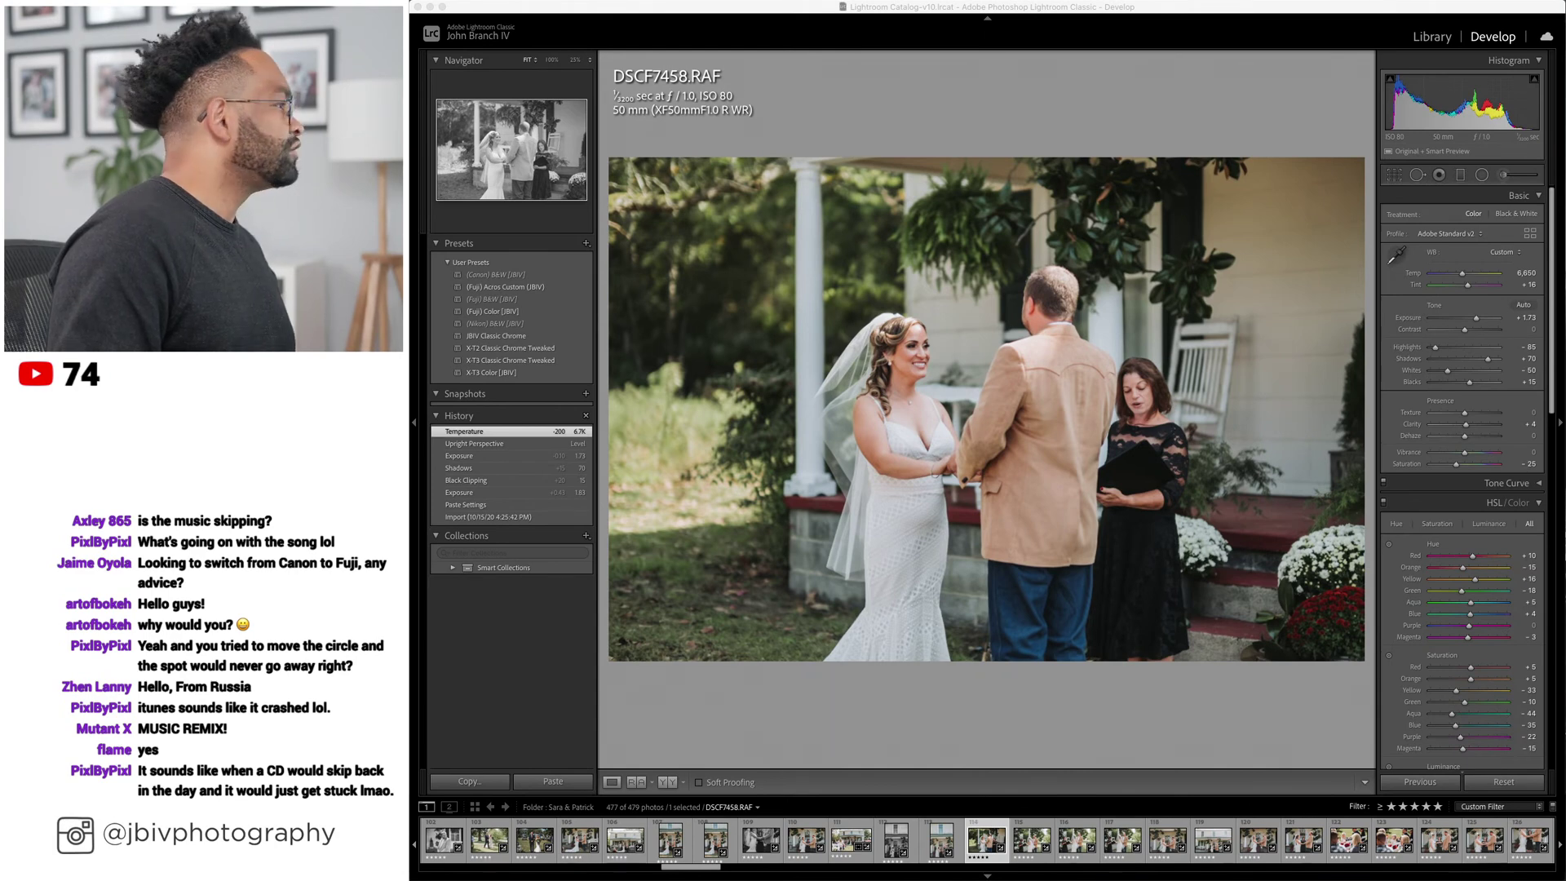
Advance to DSCF7462.RAF, level it with Upright, and set its exposure to +2.26.
{"action": "left_click", "coordinate": [1151, 117]}
{"action": "key", "text": "Right"}
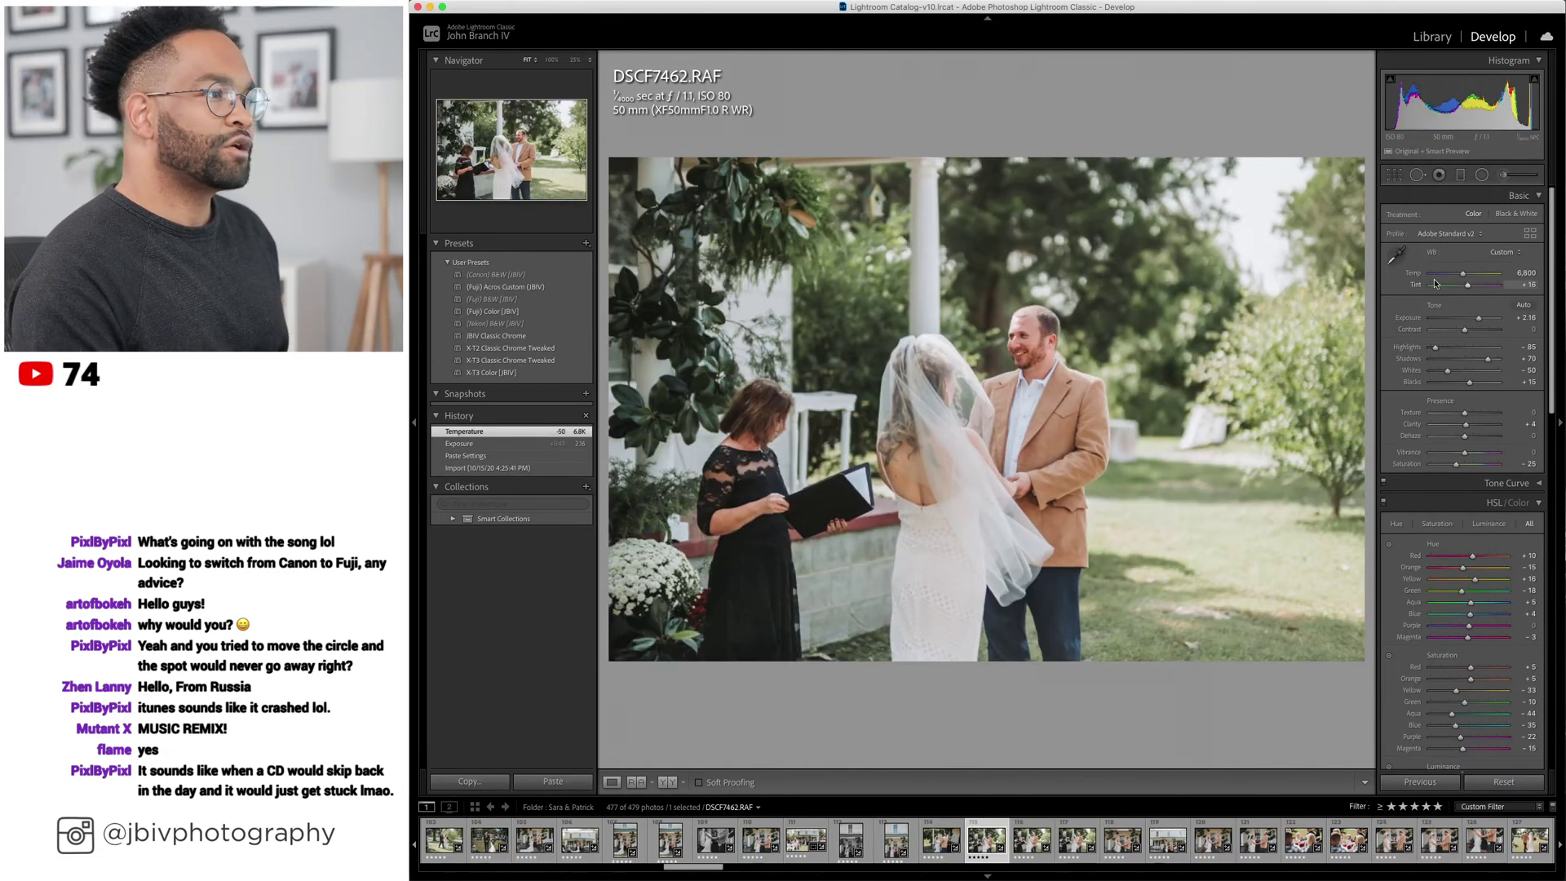
{"action": "scroll", "coordinate": [1412, 557], "scroll_direction": "down", "scroll_amount": 10}
{"action": "left_click", "coordinate": [1414, 551]}
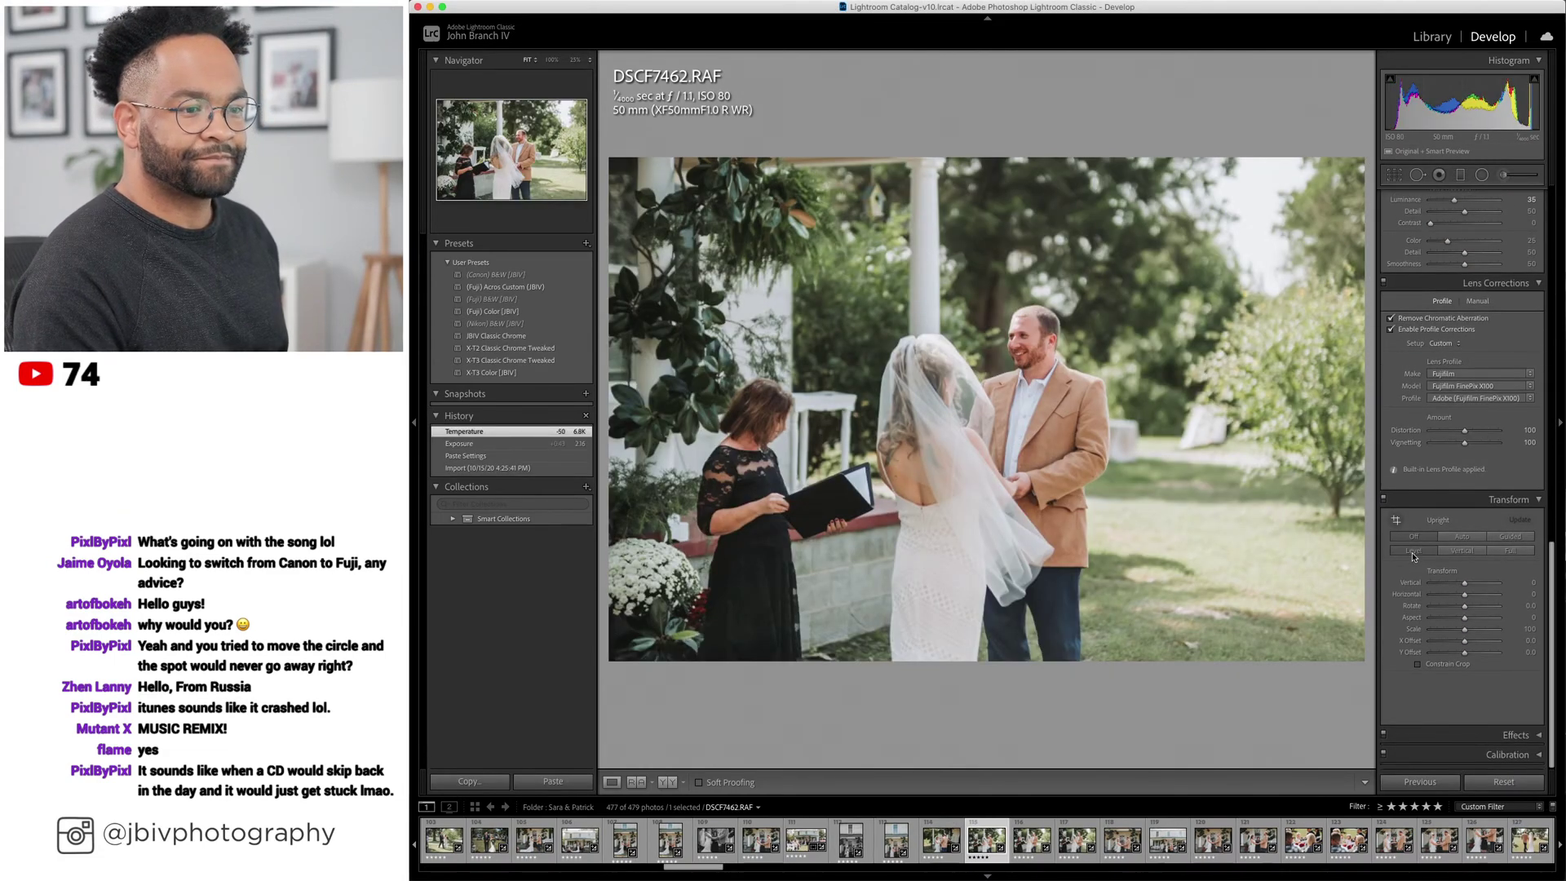
{"action": "scroll", "coordinate": [1415, 392], "scroll_direction": "up", "scroll_amount": 10}
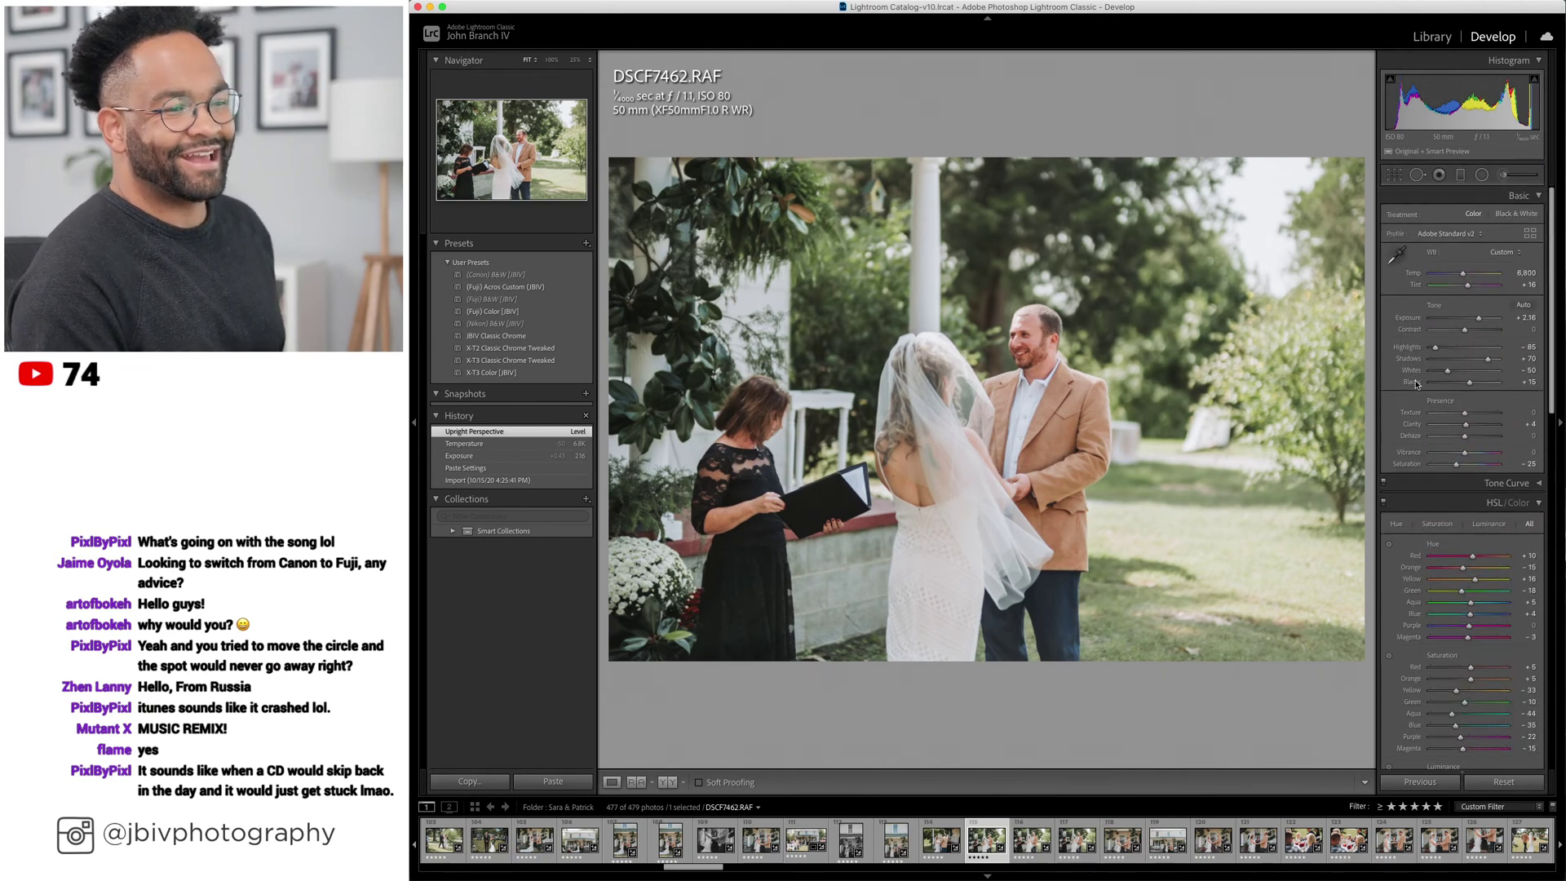
{"action": "left_click_drag", "start_coordinate": [1478, 319], "coordinate": [1476, 323]}
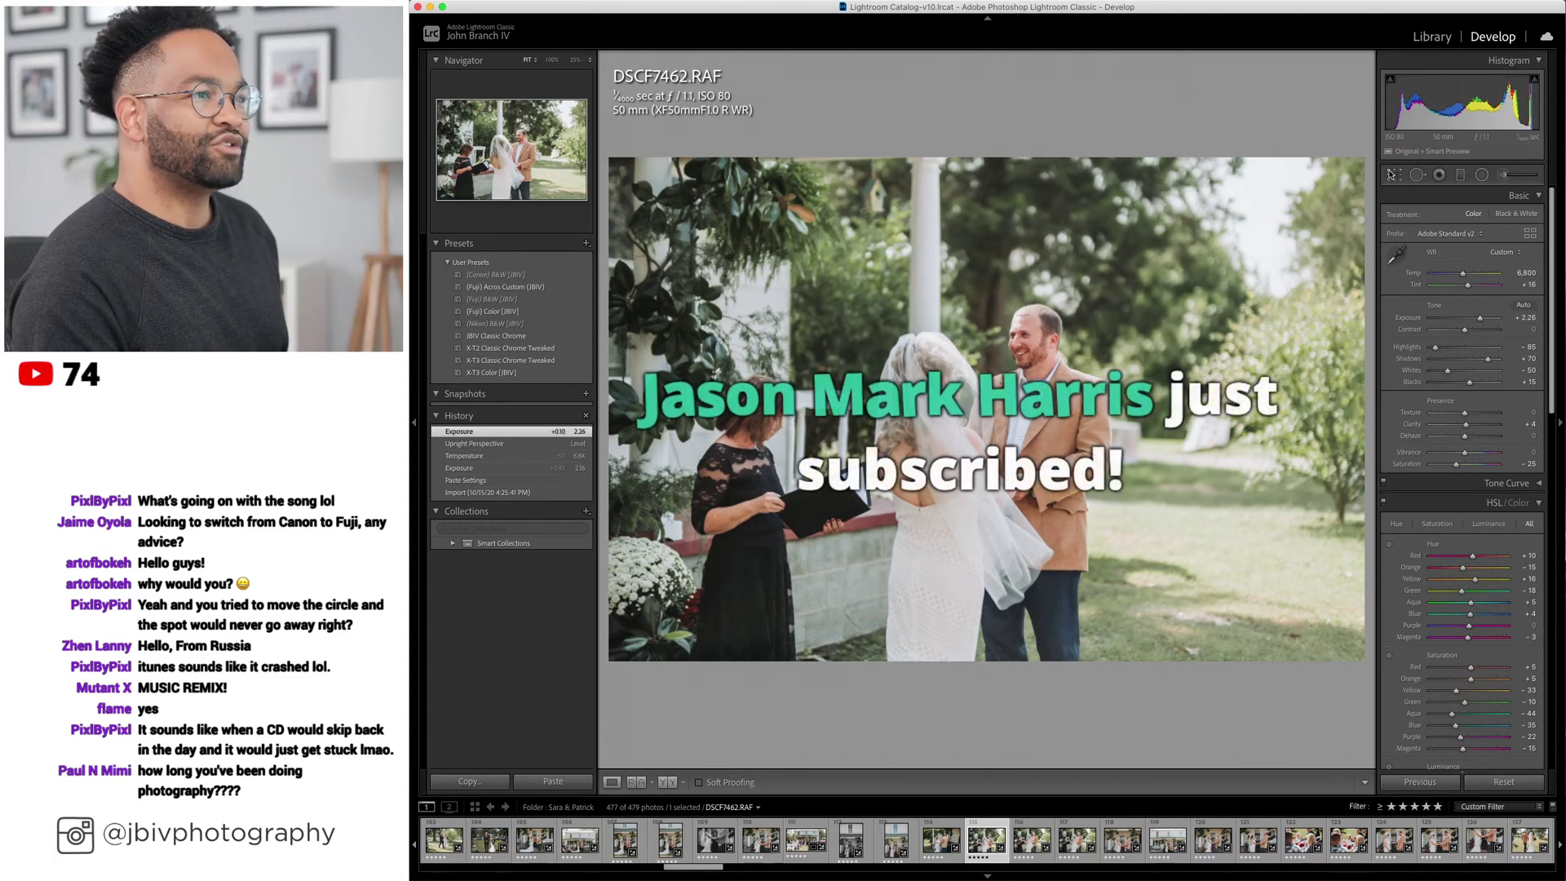
Crop DSCF7462.RAF tighter at its original aspect ratio, trimming the photo's upper and right edges around the couple and officiant.
{"action": "key", "text": "r"}
{"action": "left_click_drag", "start_coordinate": [989, 168], "coordinate": [1044, 212]}
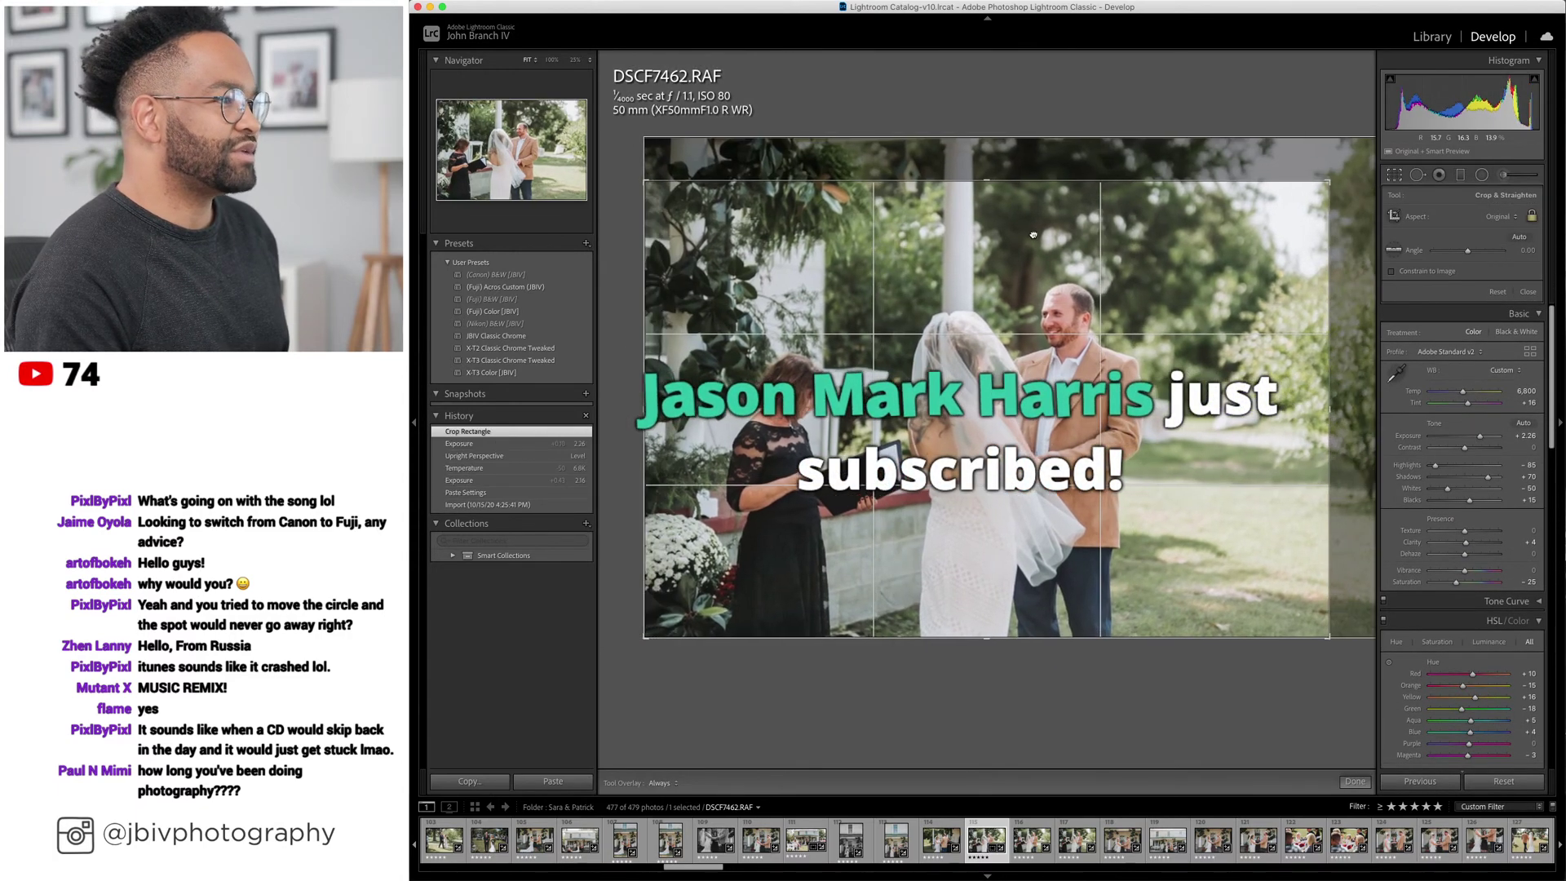
{"action": "key", "text": "Return"}
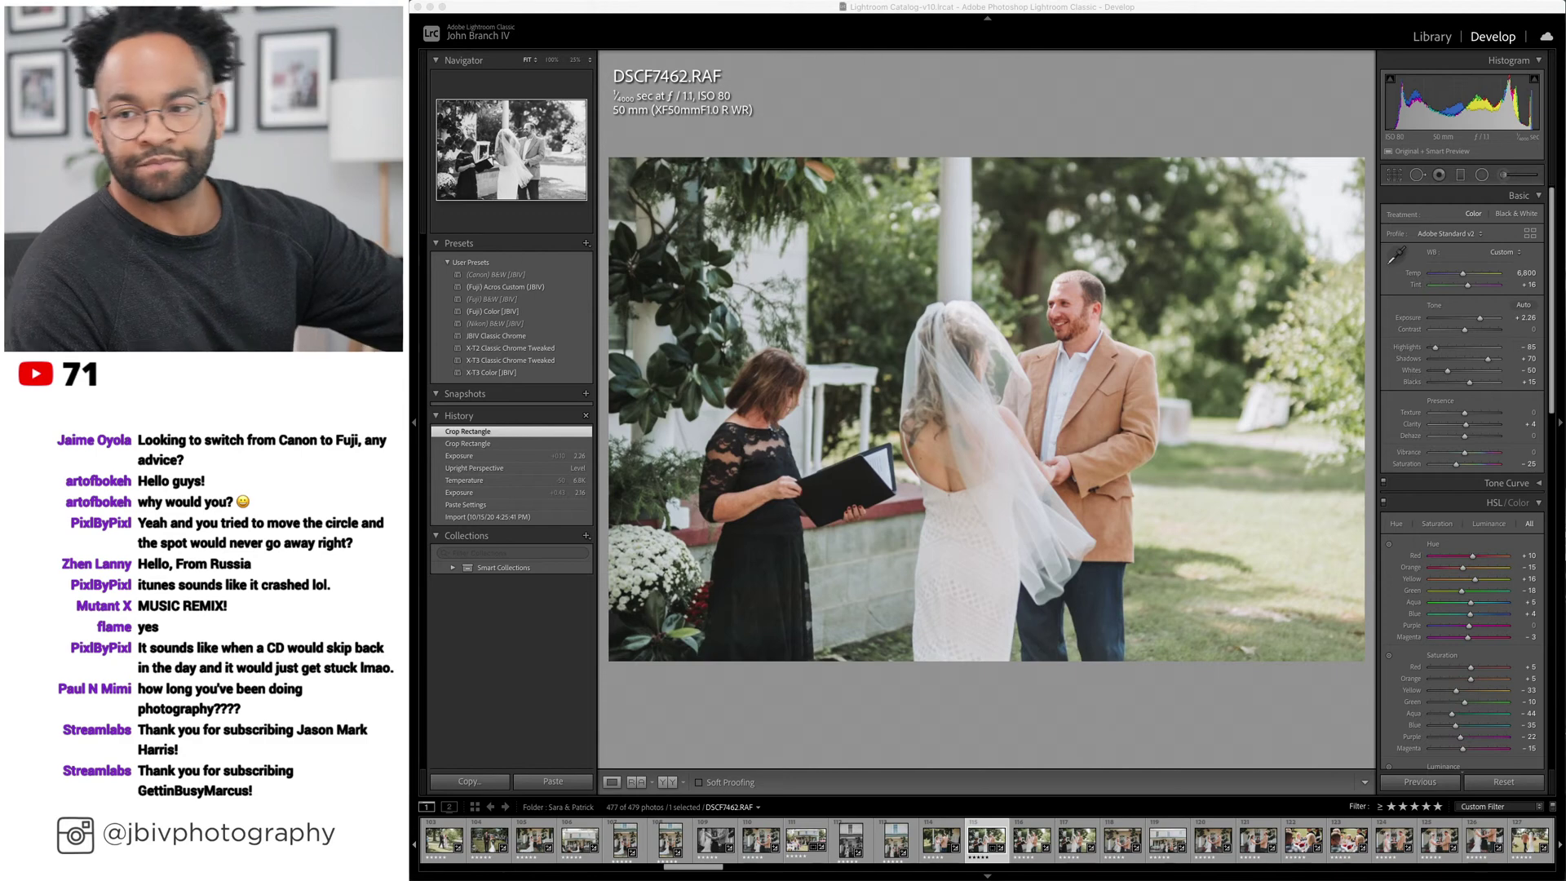
Advance past DSCF7464.RAF to DSCF7465.RAF and lower its color temperature.
{"action": "left_click", "coordinate": [1313, 120]}
{"action": "key", "text": "Right"}
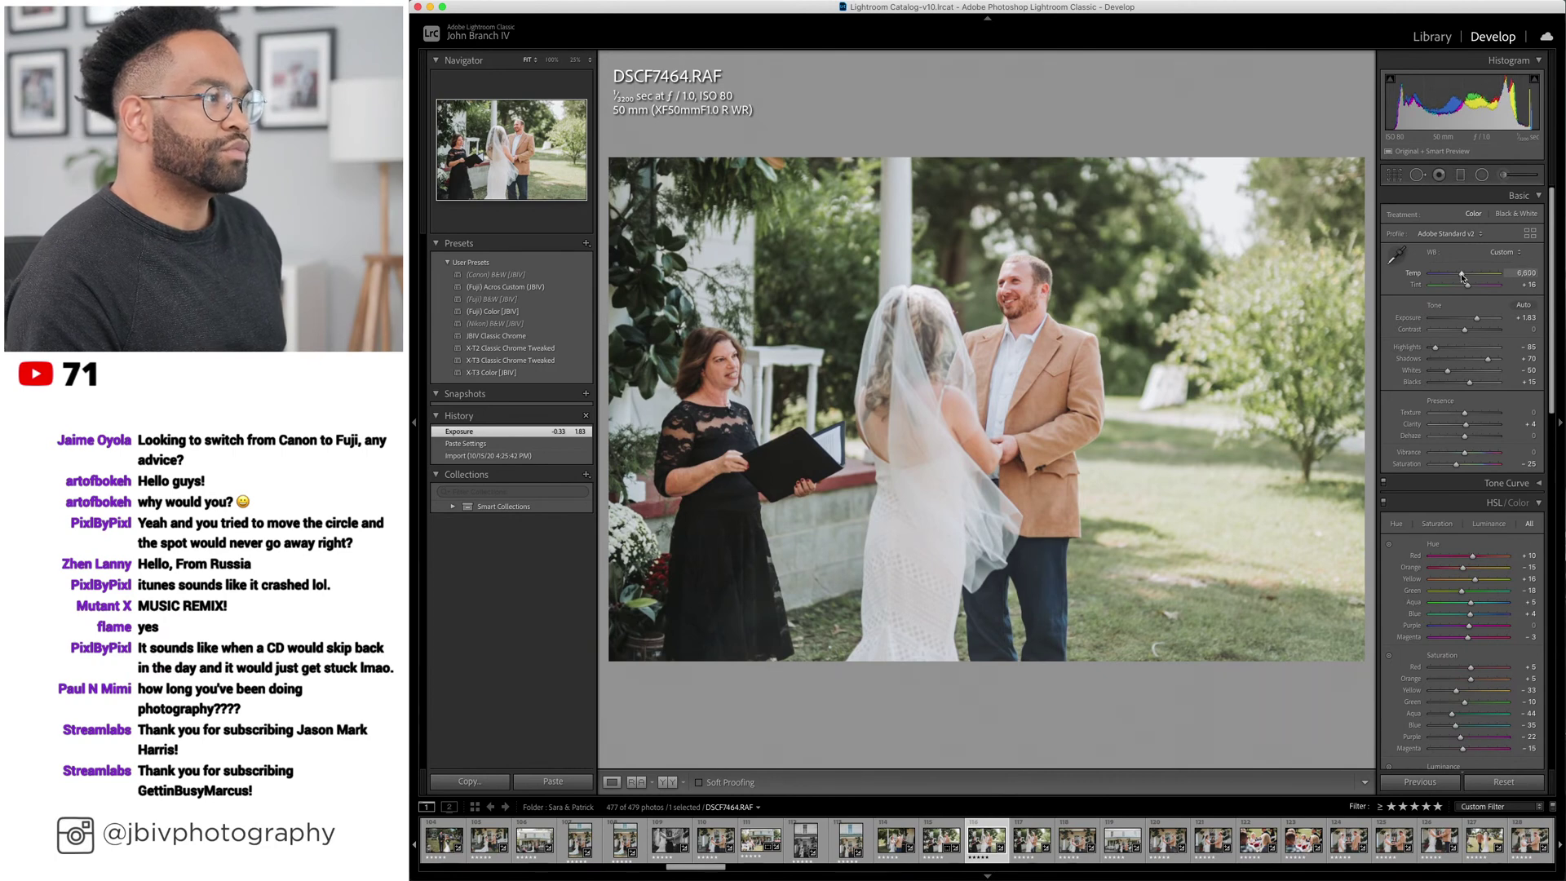
{"action": "key", "text": "Right"}
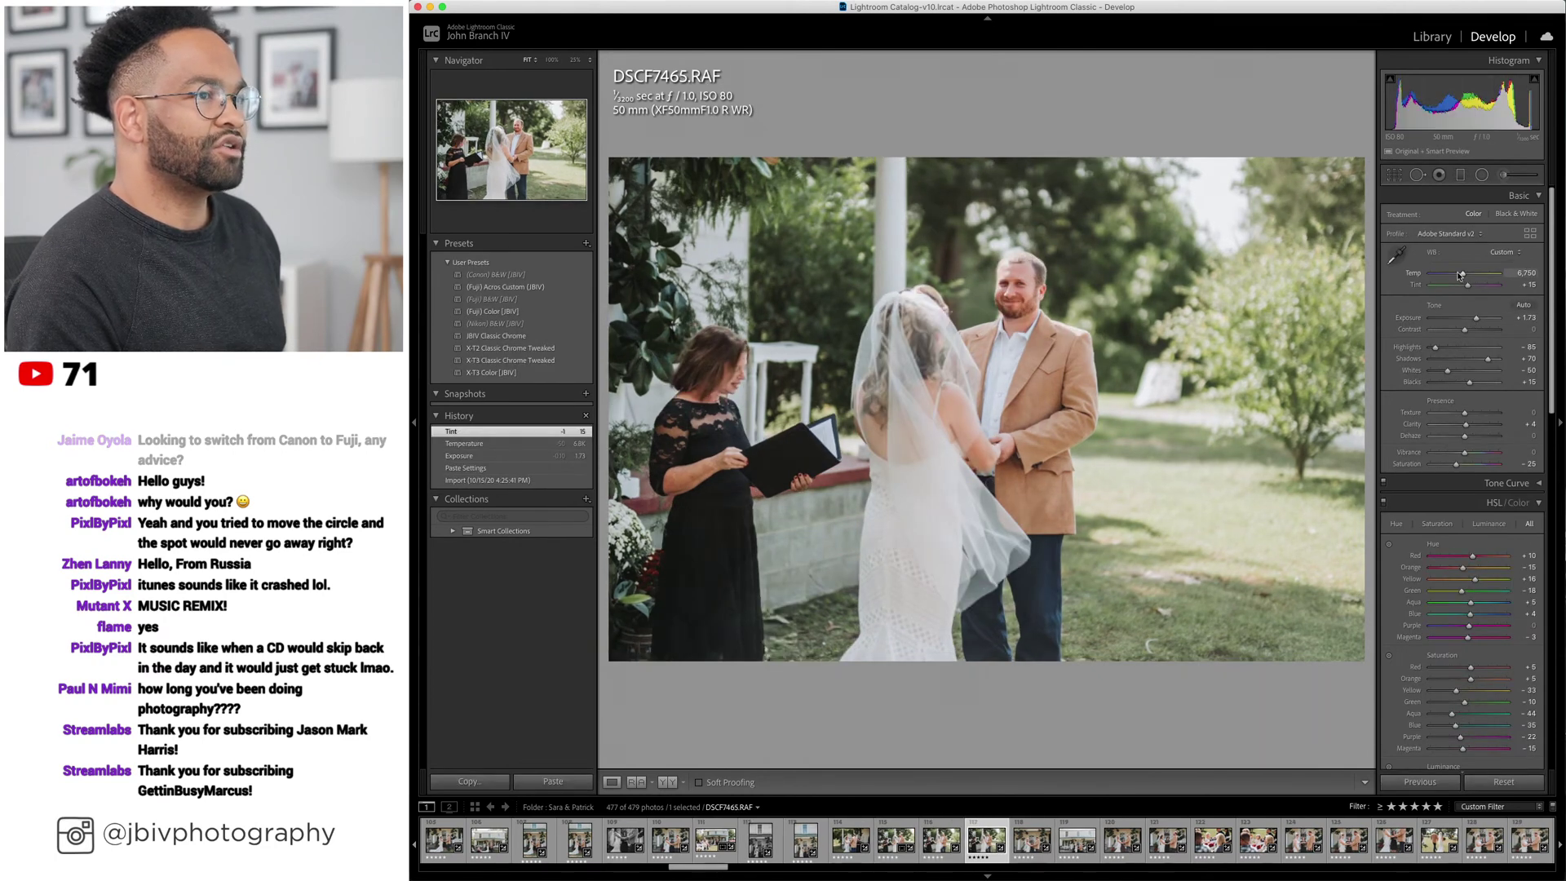
{"action": "left_click", "coordinate": [1460, 275]}
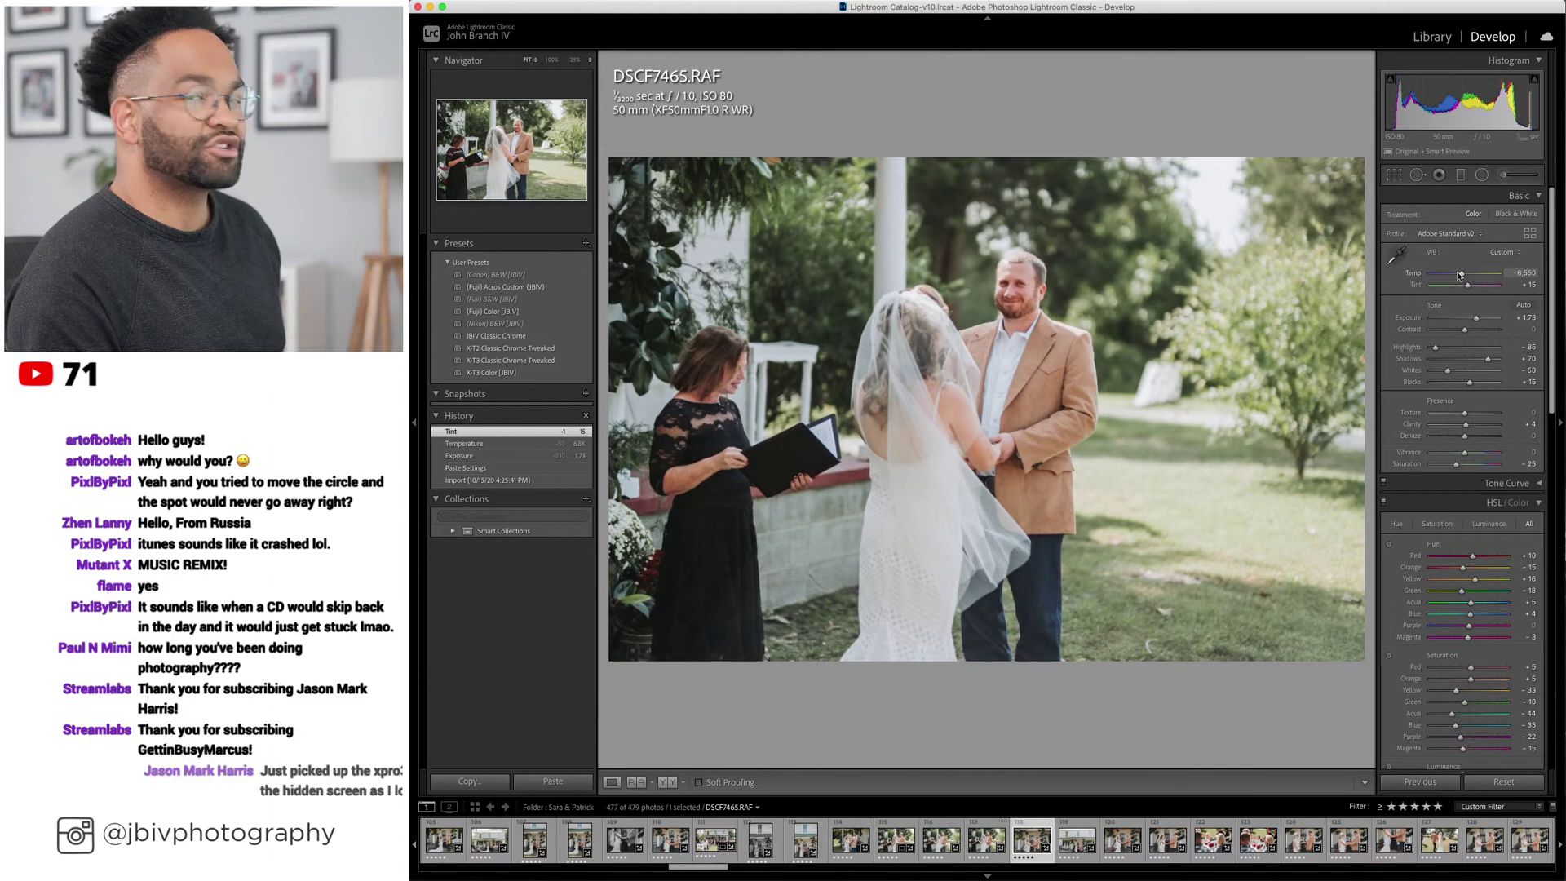
Advance to DSCF7469.RAF, level it with Upright, and lower its color temperature to 6,250.
{"action": "key", "text": "Right"}
{"action": "scroll", "coordinate": [1418, 567], "scroll_direction": "down", "scroll_amount": 2}
{"action": "scroll", "coordinate": [1417, 567], "scroll_direction": "down", "scroll_amount": 5}
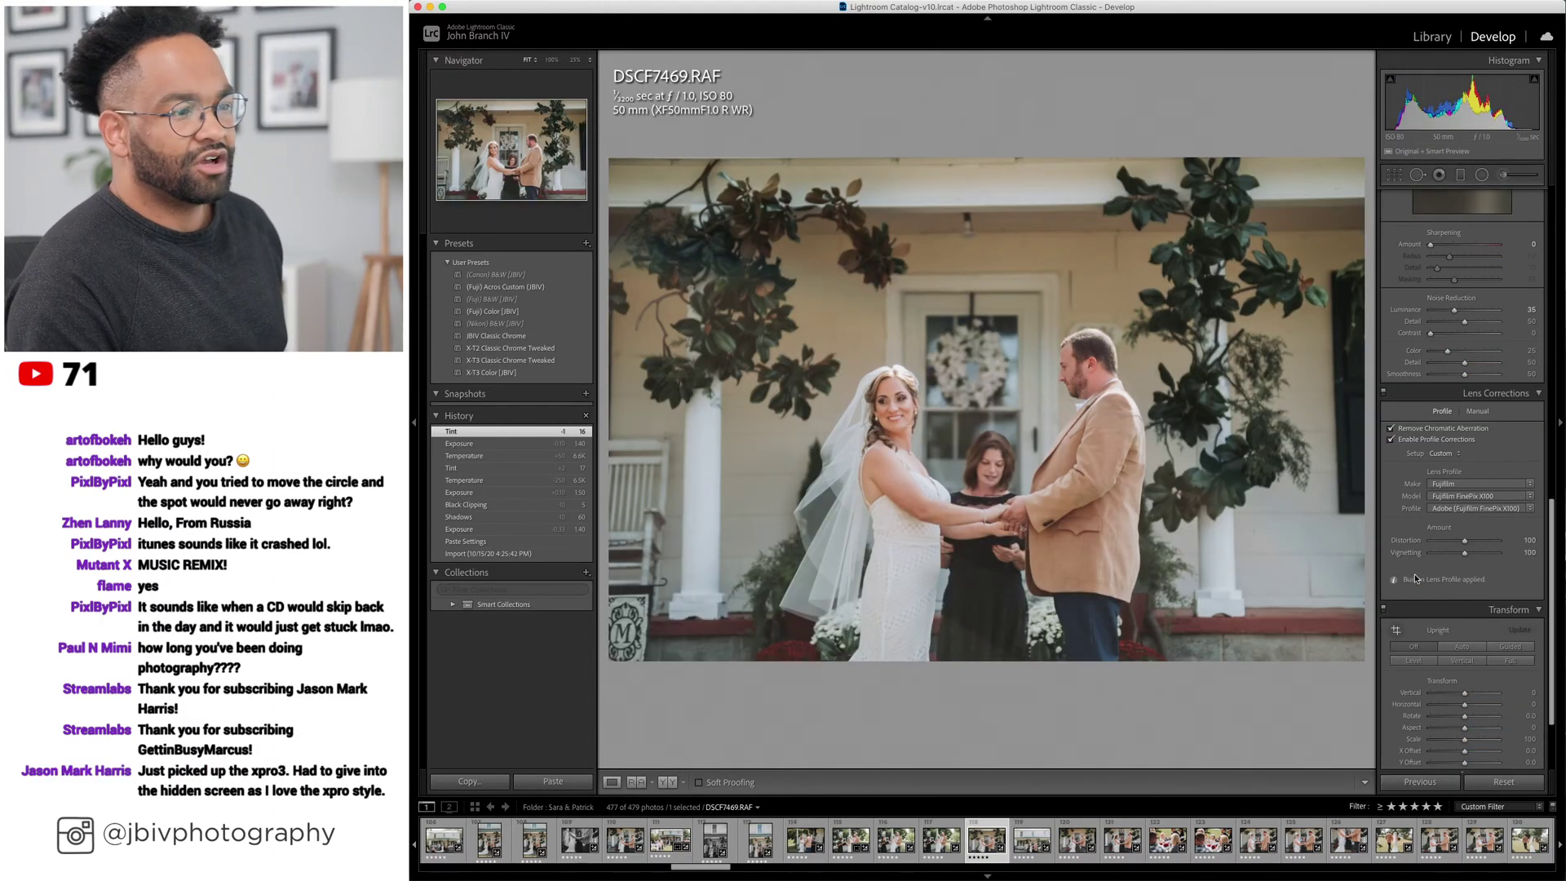
{"action": "left_click", "coordinate": [1413, 661]}
{"action": "scroll", "coordinate": [1442, 383], "scroll_direction": "up", "scroll_amount": 6}
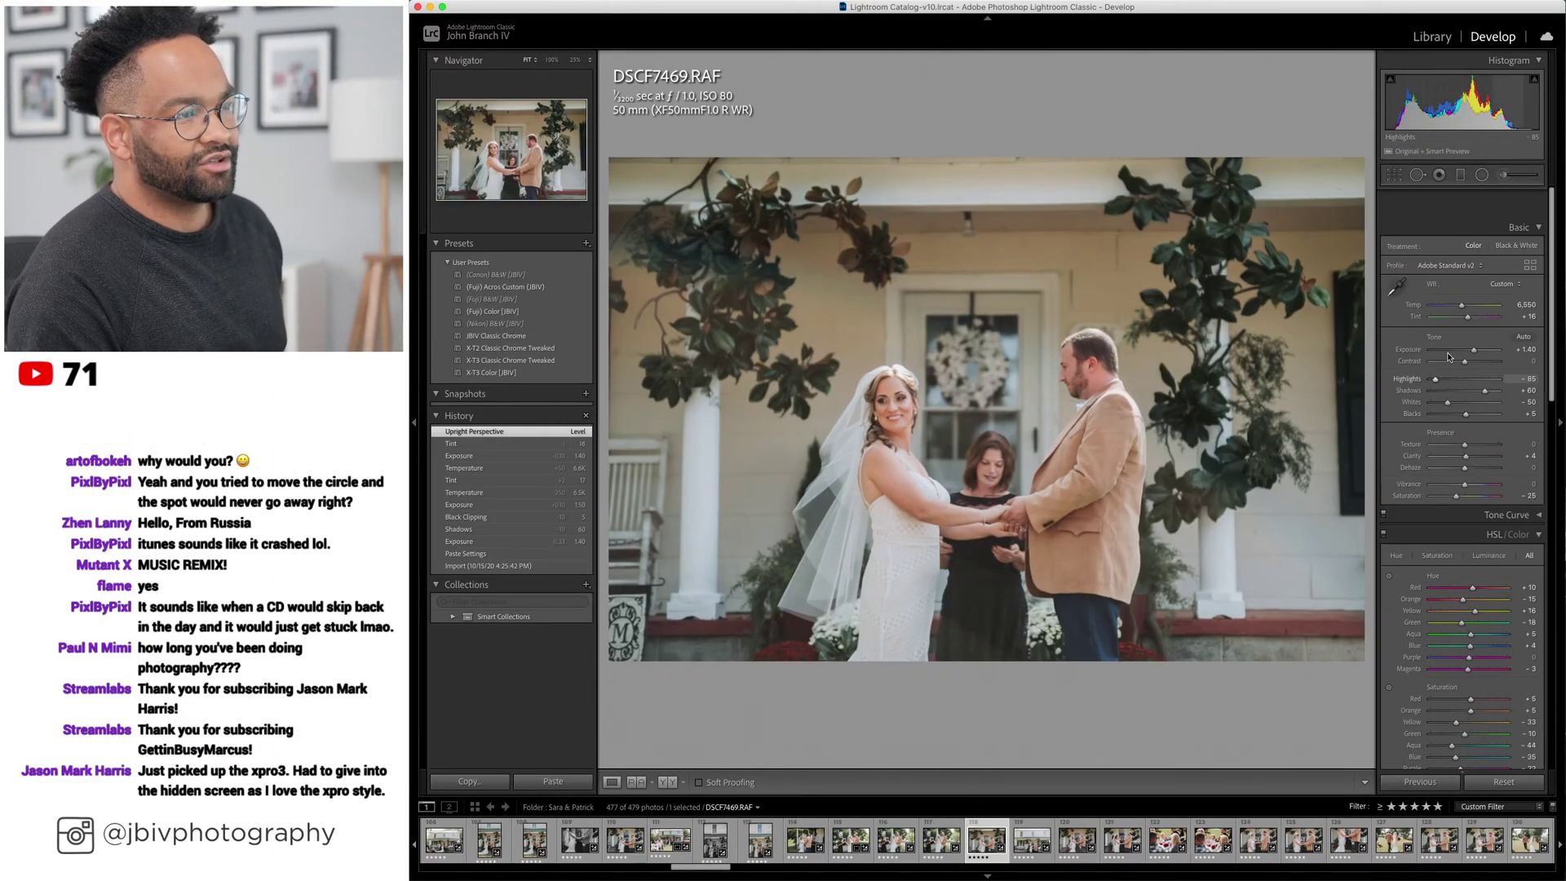
{"action": "left_click_drag", "start_coordinate": [1461, 277], "coordinate": [1461, 278]}
Advance to the wide house shot DSCF7297-2.RAF and level it with Upright.
{"action": "key", "text": "Right"}
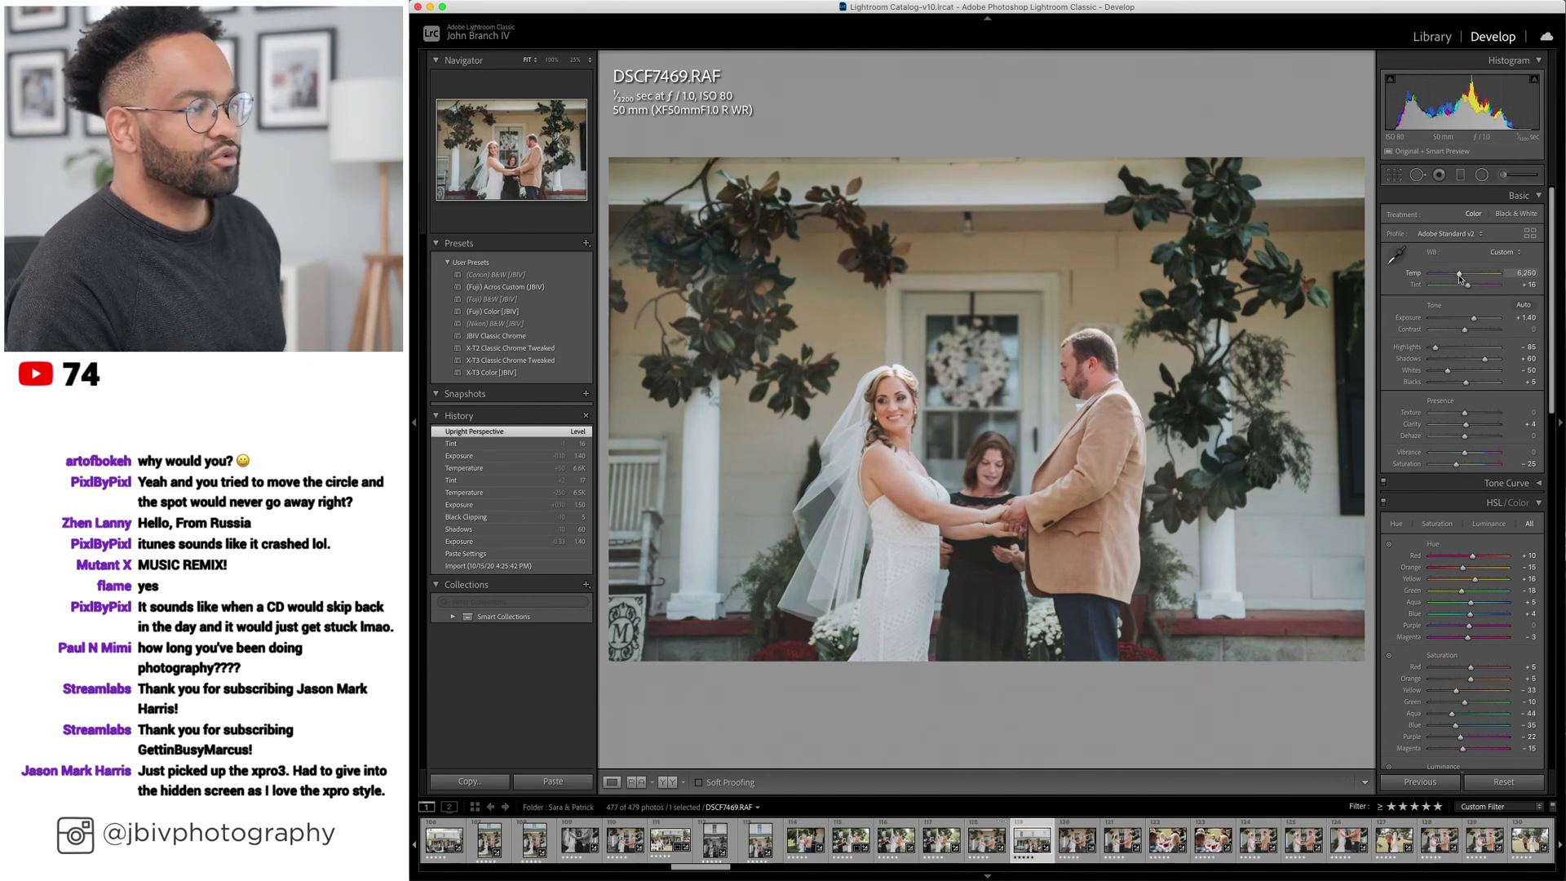
{"action": "scroll", "coordinate": [1439, 375], "scroll_direction": "down", "scroll_amount": 1}
{"action": "scroll", "coordinate": [1439, 375], "scroll_direction": "down", "scroll_amount": 10}
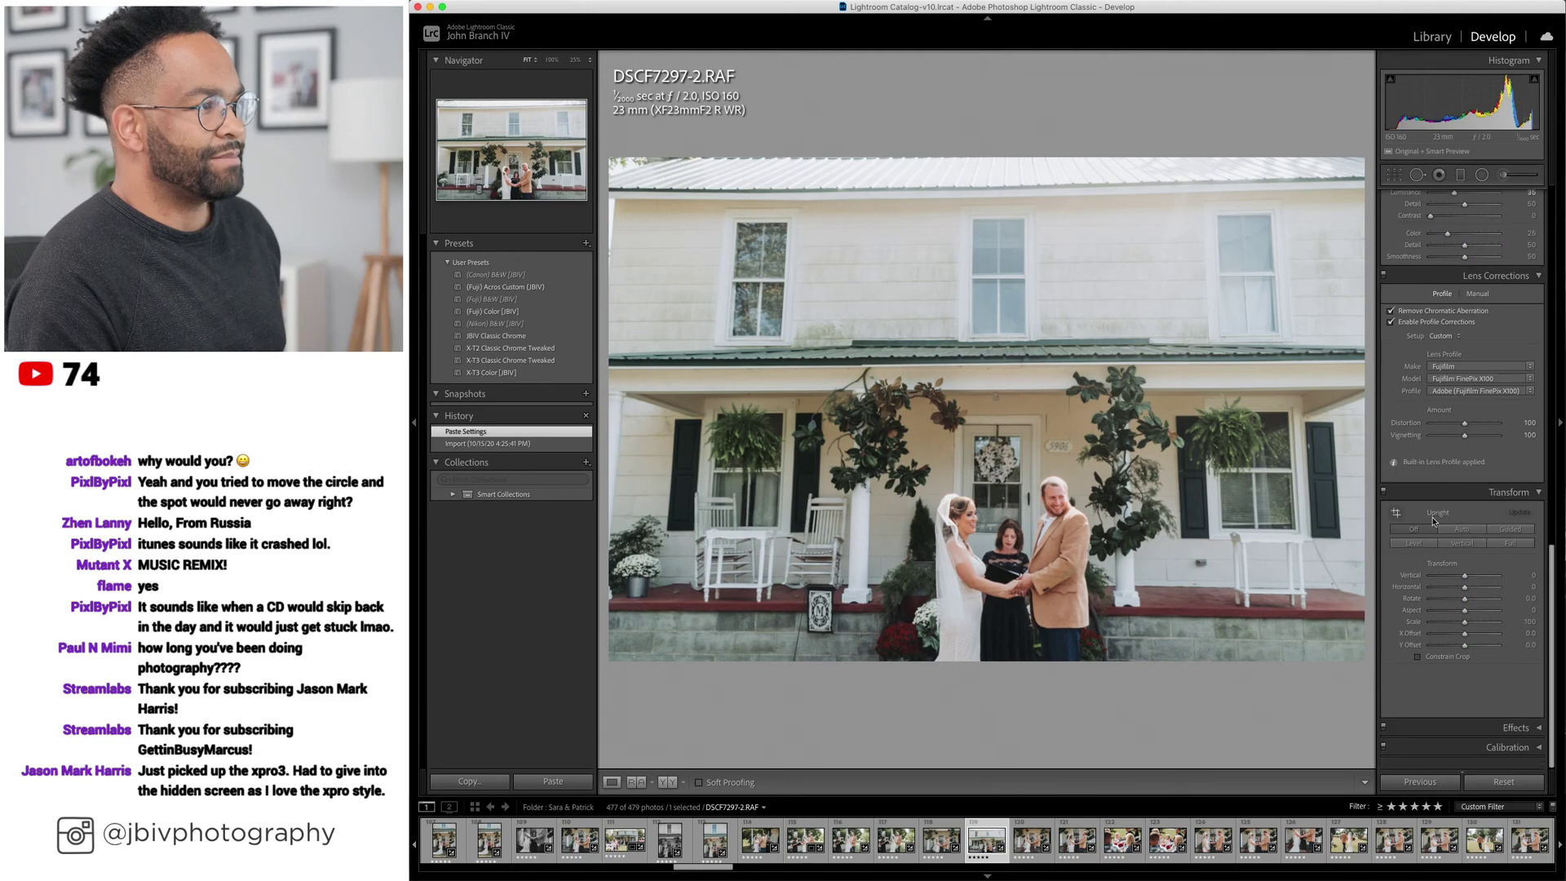
{"action": "left_click", "coordinate": [1413, 551]}
{"action": "scroll", "coordinate": [1460, 367], "scroll_direction": "up", "scroll_amount": 10}
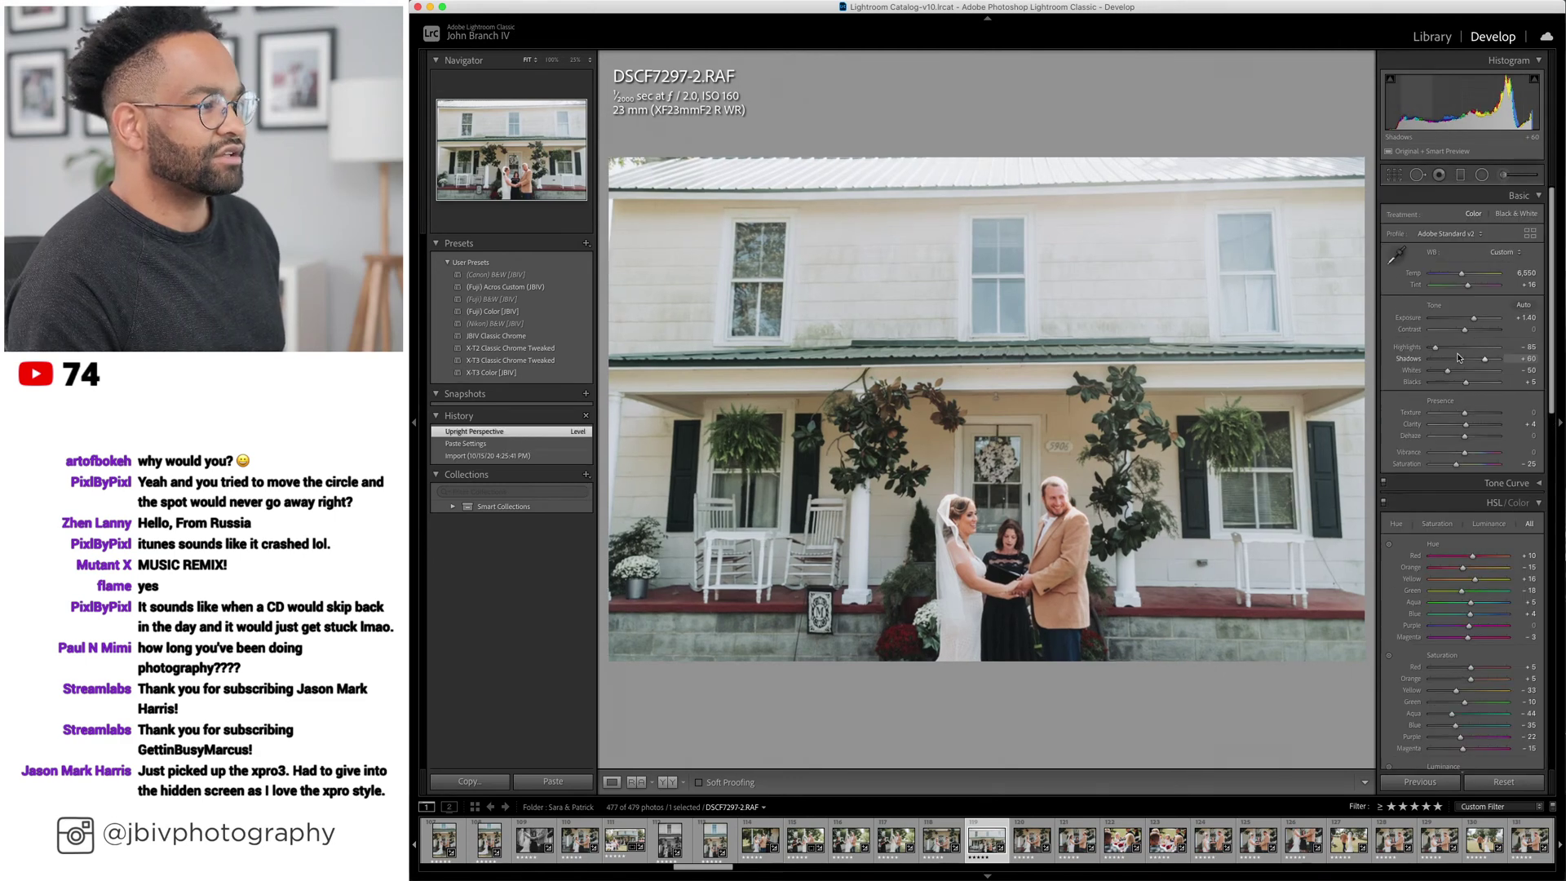
Advance to DSCF7473.RAF, apply the (Fuji) Acros Custom preset, and set highlights -95, shadows +50 and exposure +1.40.
{"action": "key", "text": "Right"}
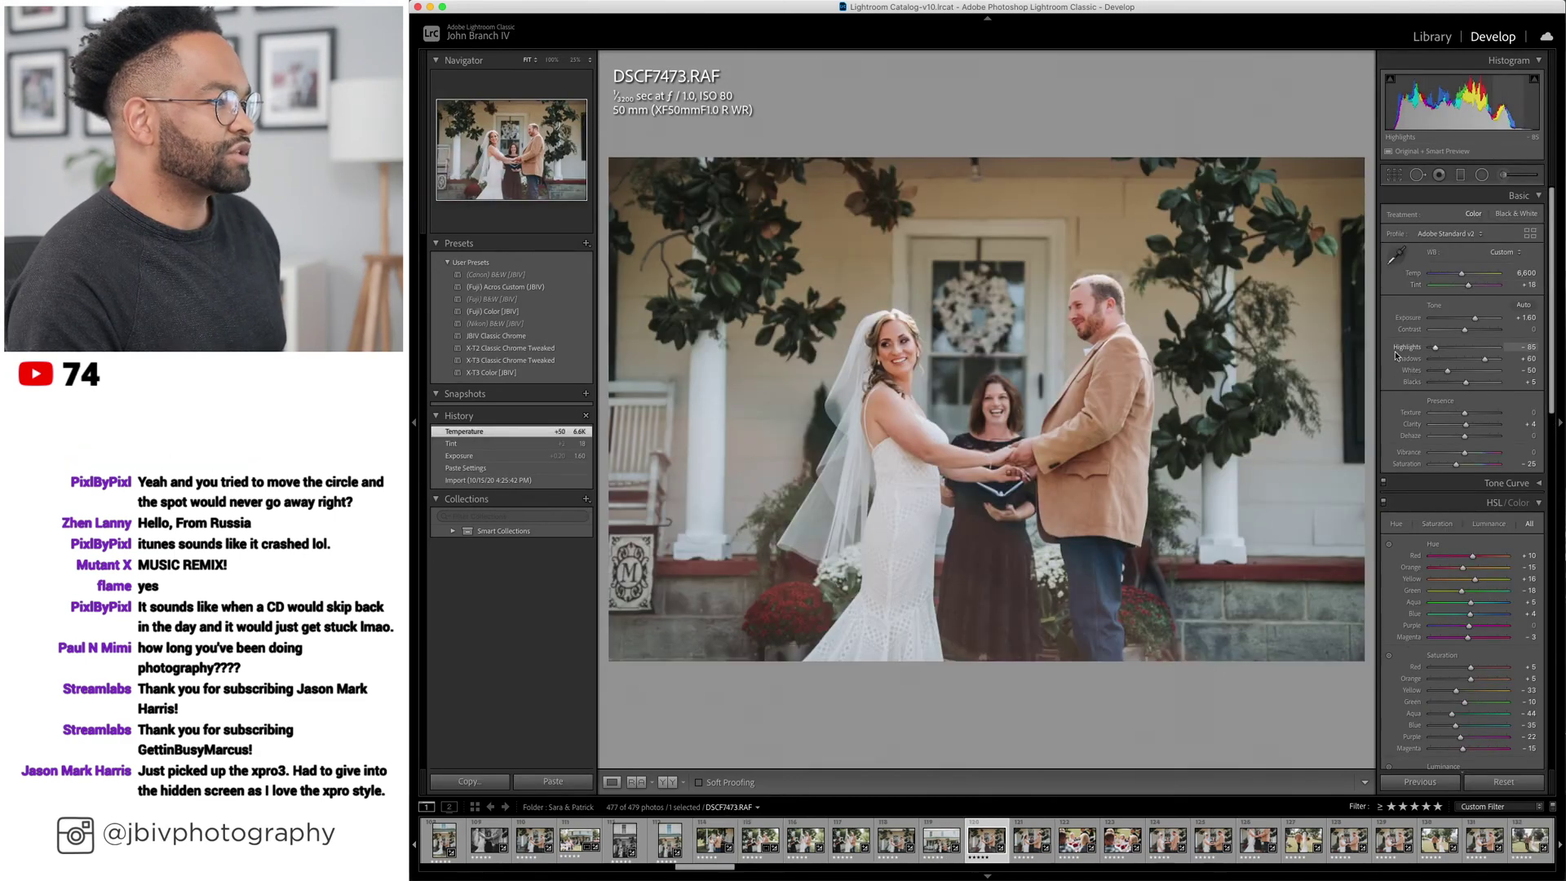
{"action": "left_click", "coordinate": [522, 289]}
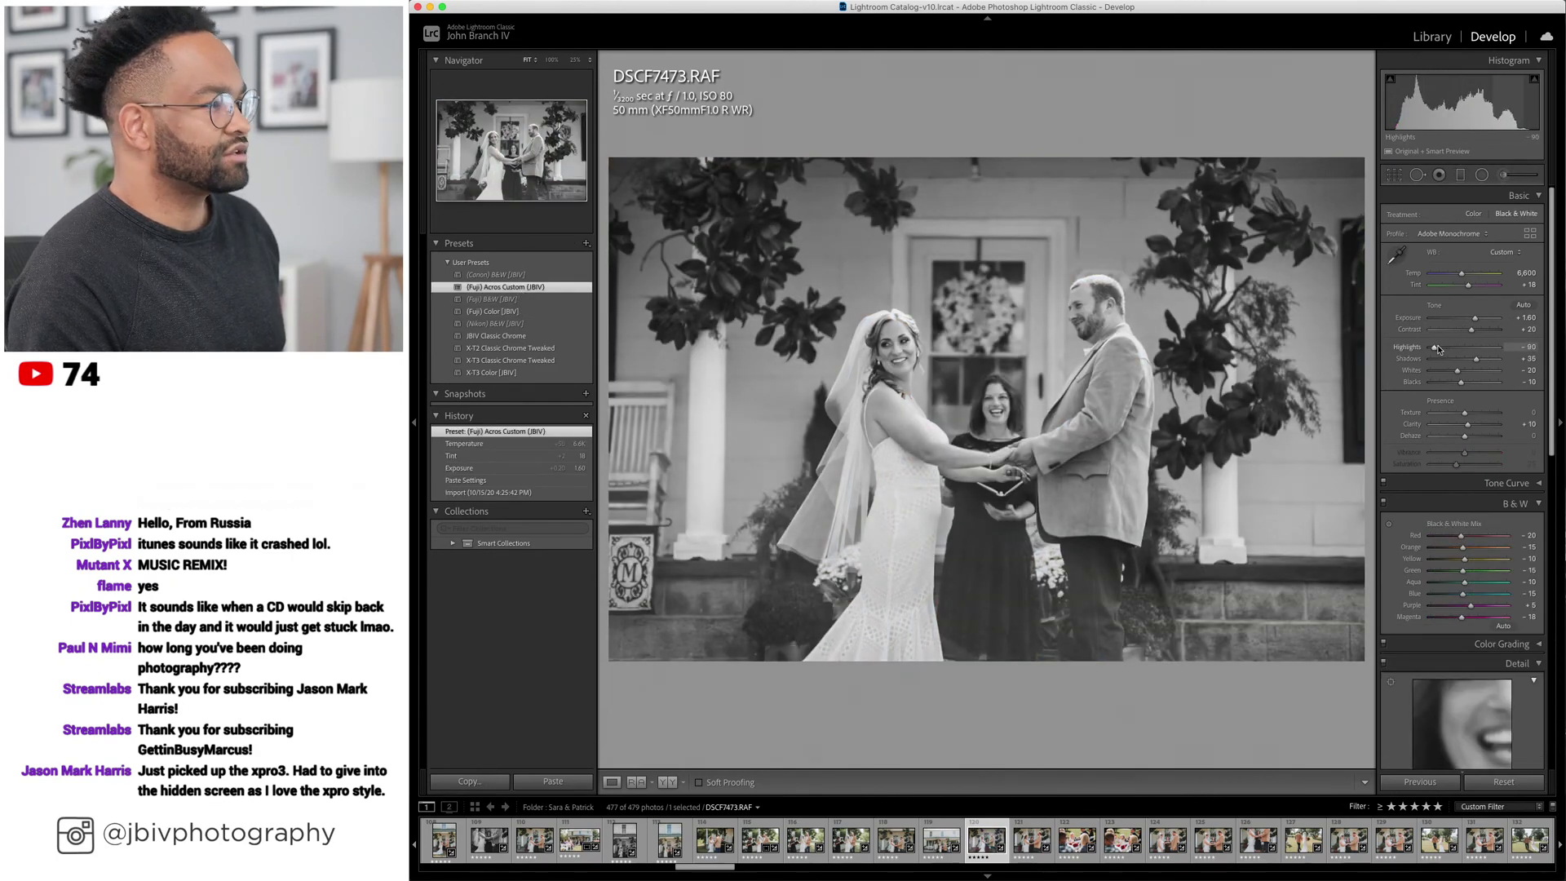
{"action": "left_click_drag", "start_coordinate": [1438, 349], "coordinate": [1479, 322]}
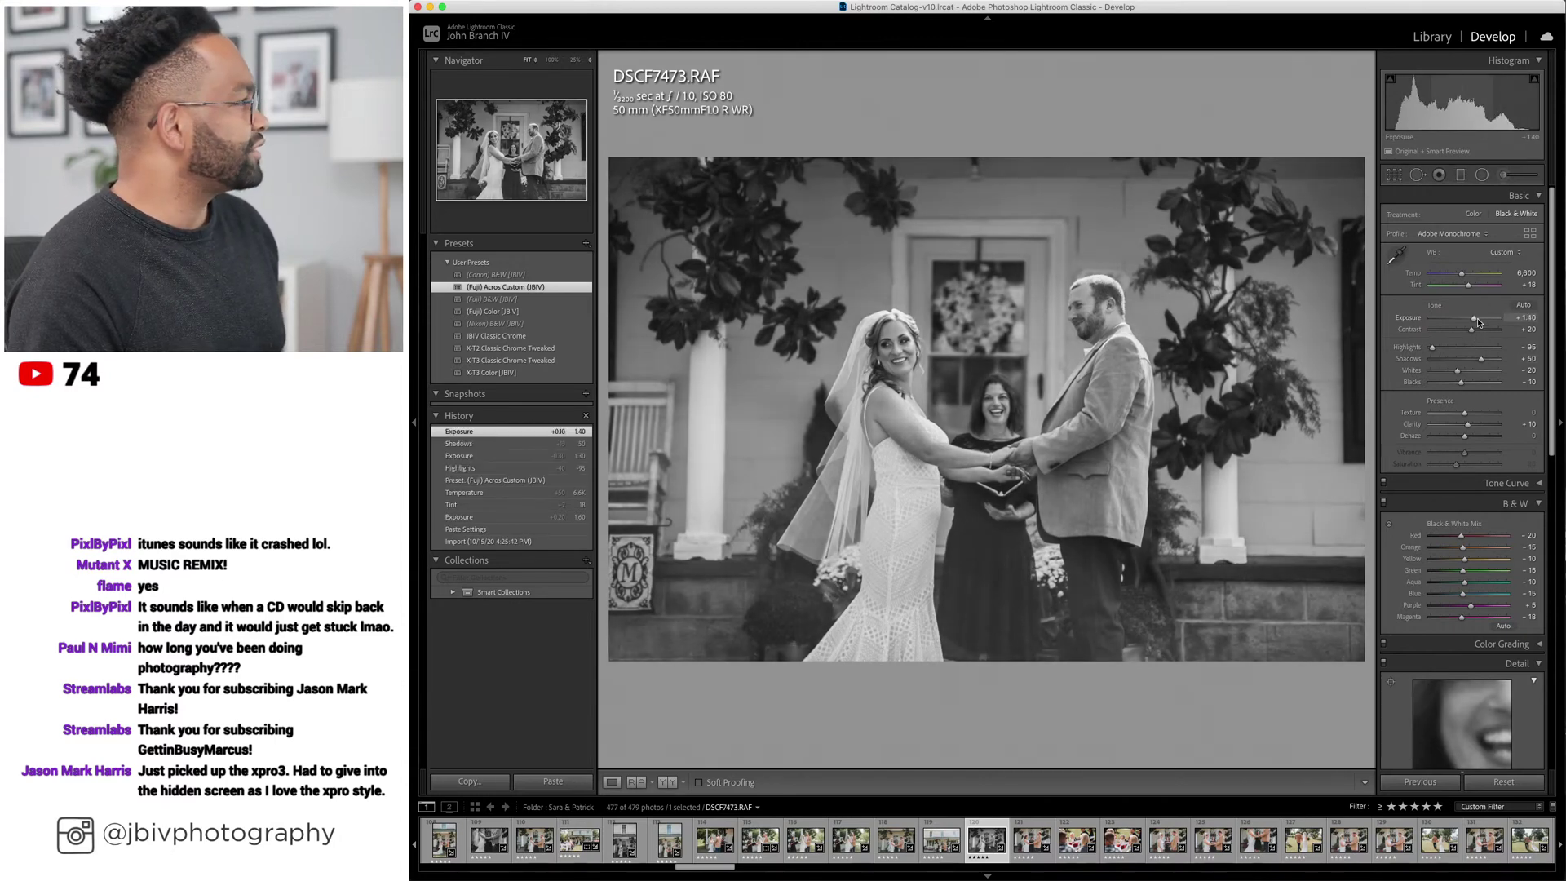
Advance to DSCF7477.RAF, set its color temperature to 6,450 and exposure to +1.70.
{"action": "key", "text": "Right"}
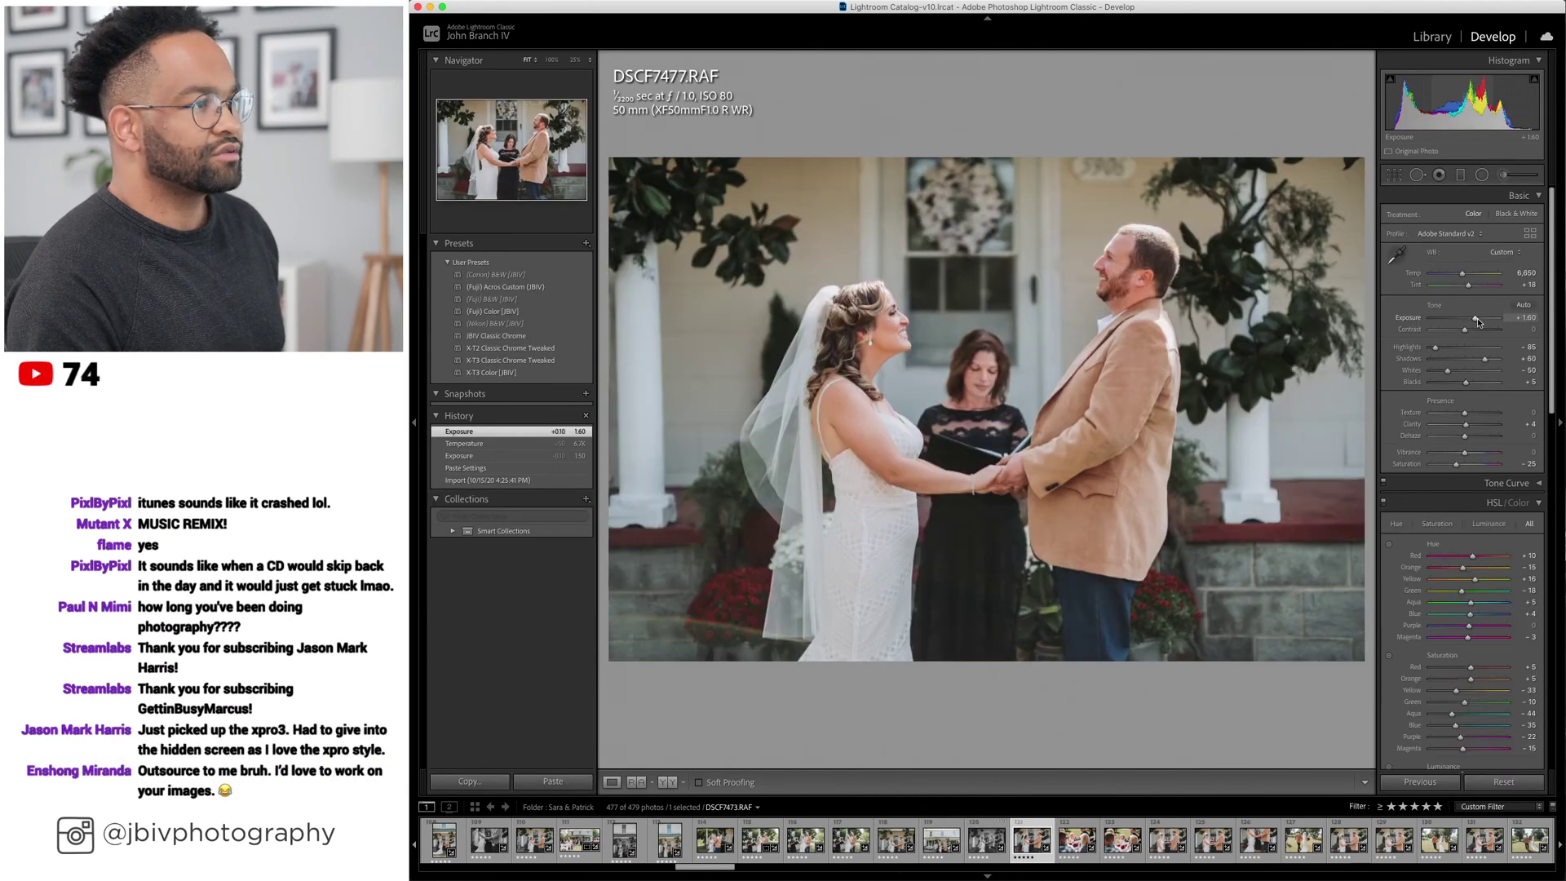
{"action": "left_click_drag", "start_coordinate": [1462, 274], "coordinate": [1476, 318]}
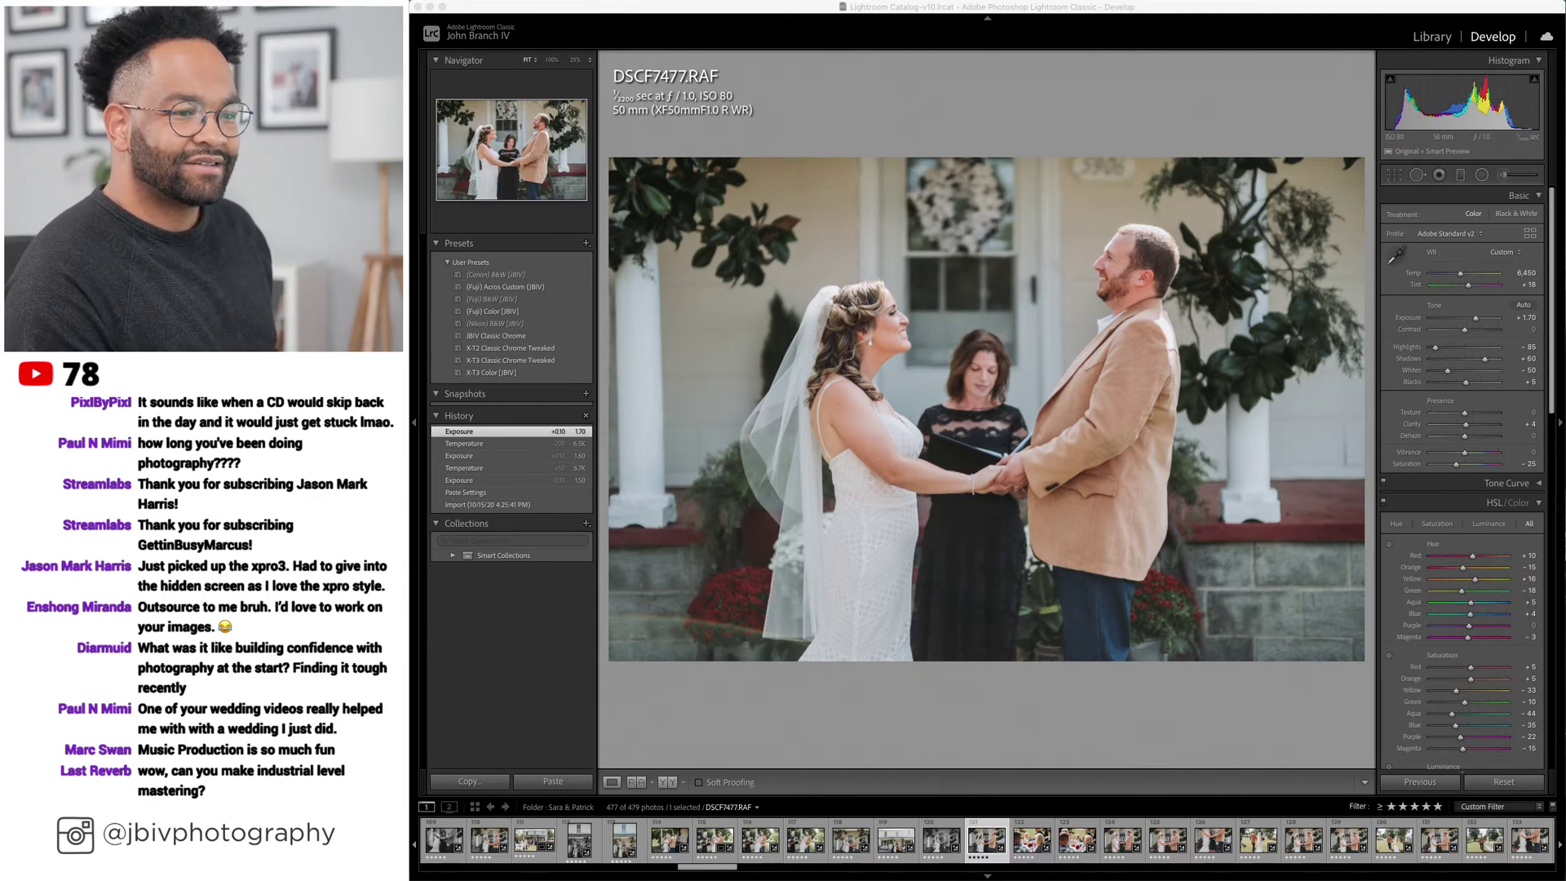
Advance to DSCF7480.RAF, apply the (Fuji) Acros Custom preset, and set highlights -85, exposure +0.41 and shadows +50.
{"action": "left_click", "coordinate": [1278, 69]}
{"action": "key", "text": "Right"}
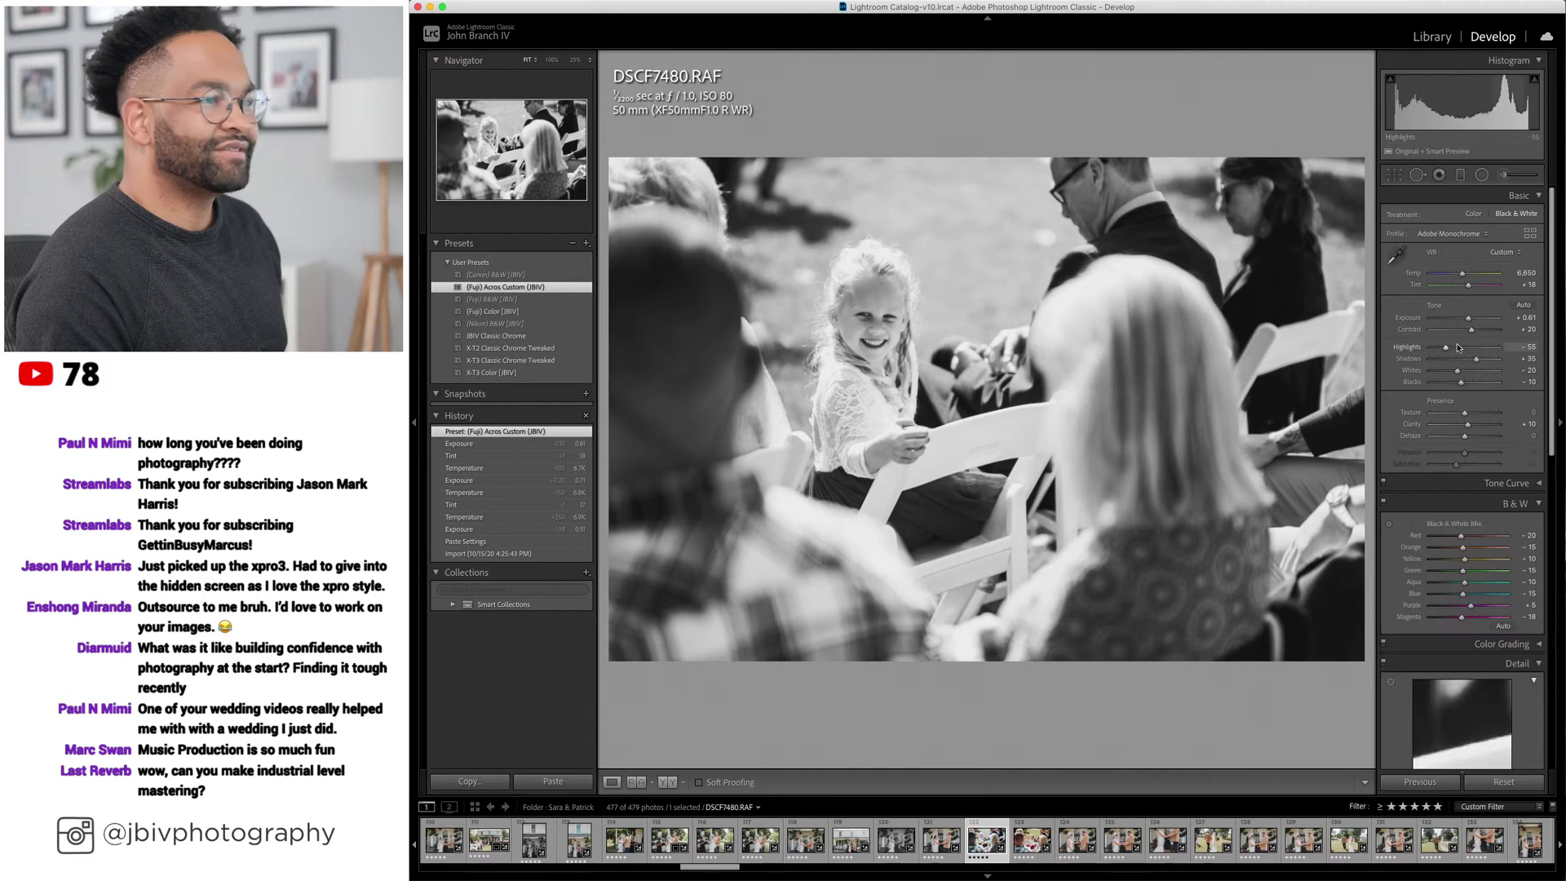
{"action": "left_click_drag", "start_coordinate": [1457, 318], "coordinate": [1478, 362]}
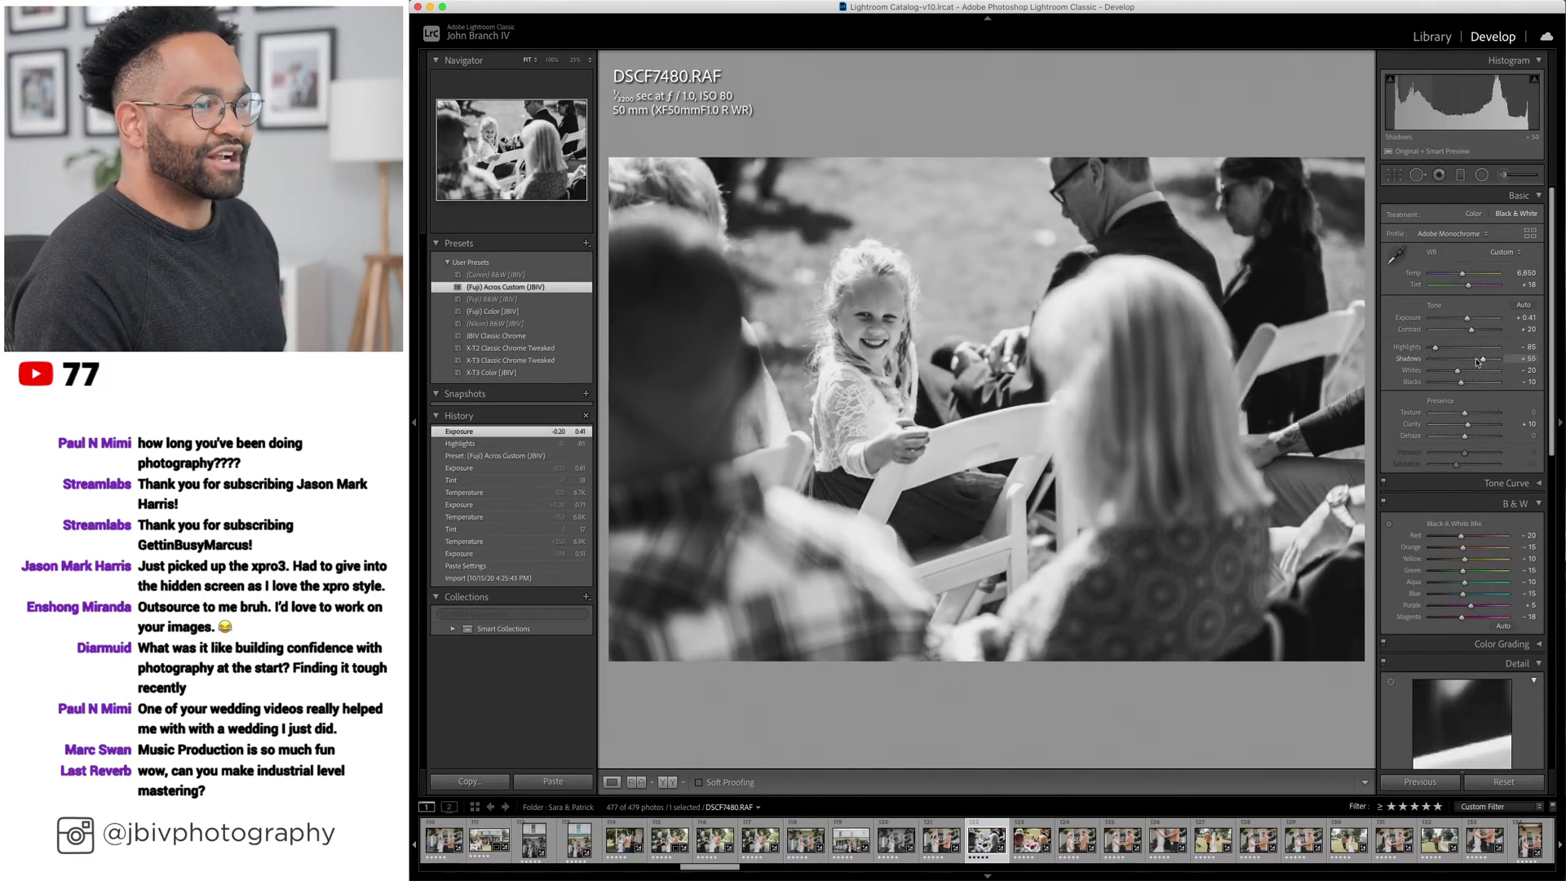
Advance to DSCF7484.RAF, set its color temperature to 6,450 and exposure to +0.71.
{"action": "key", "text": "Right"}
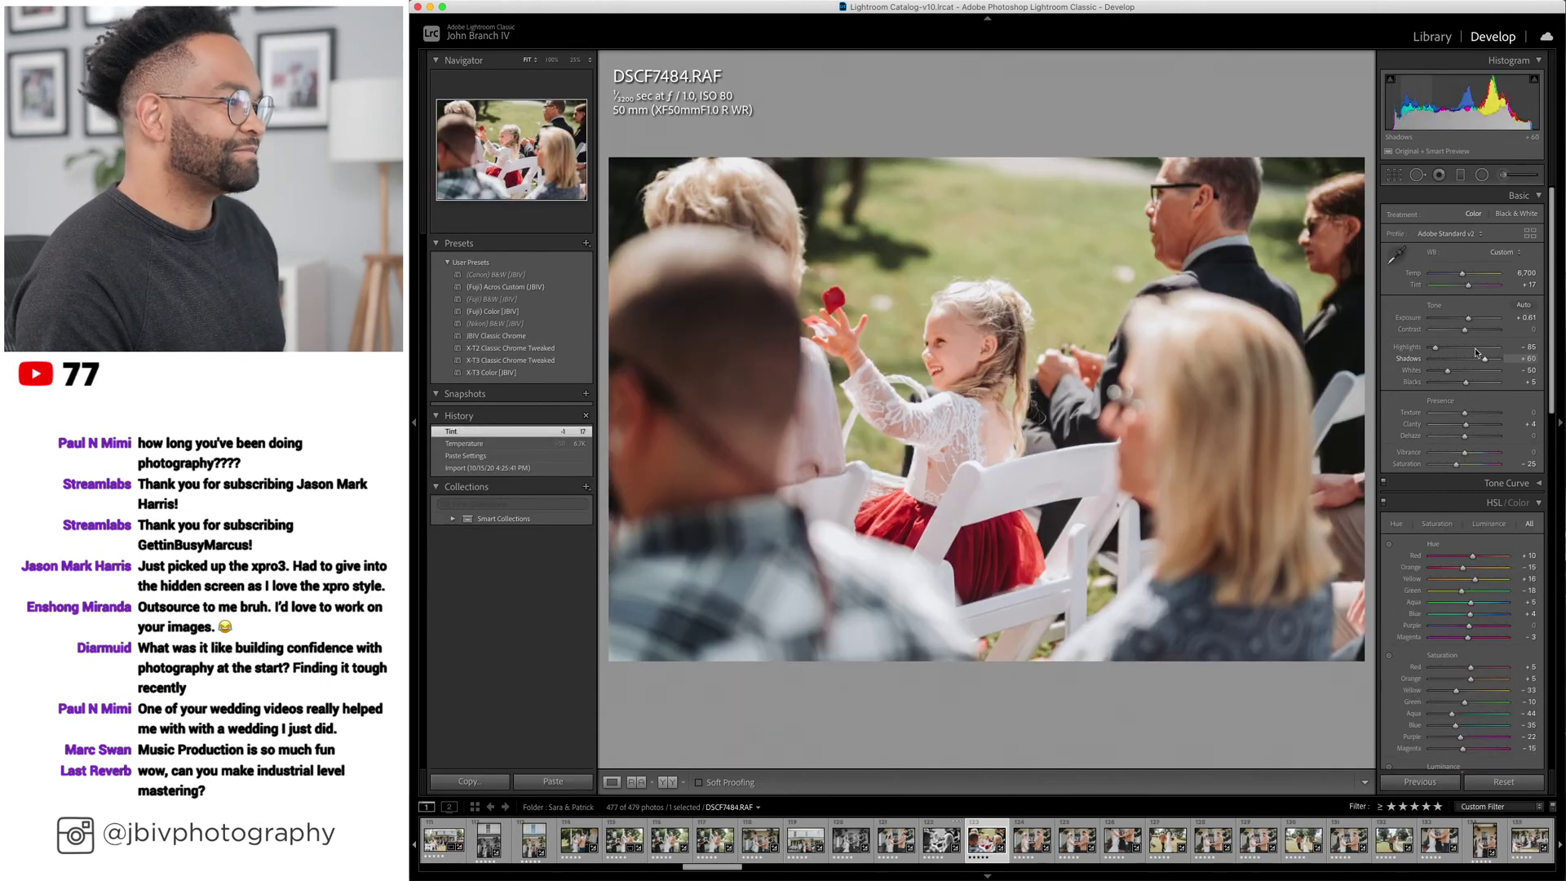
{"action": "left_click_drag", "start_coordinate": [1461, 276], "coordinate": [1470, 320]}
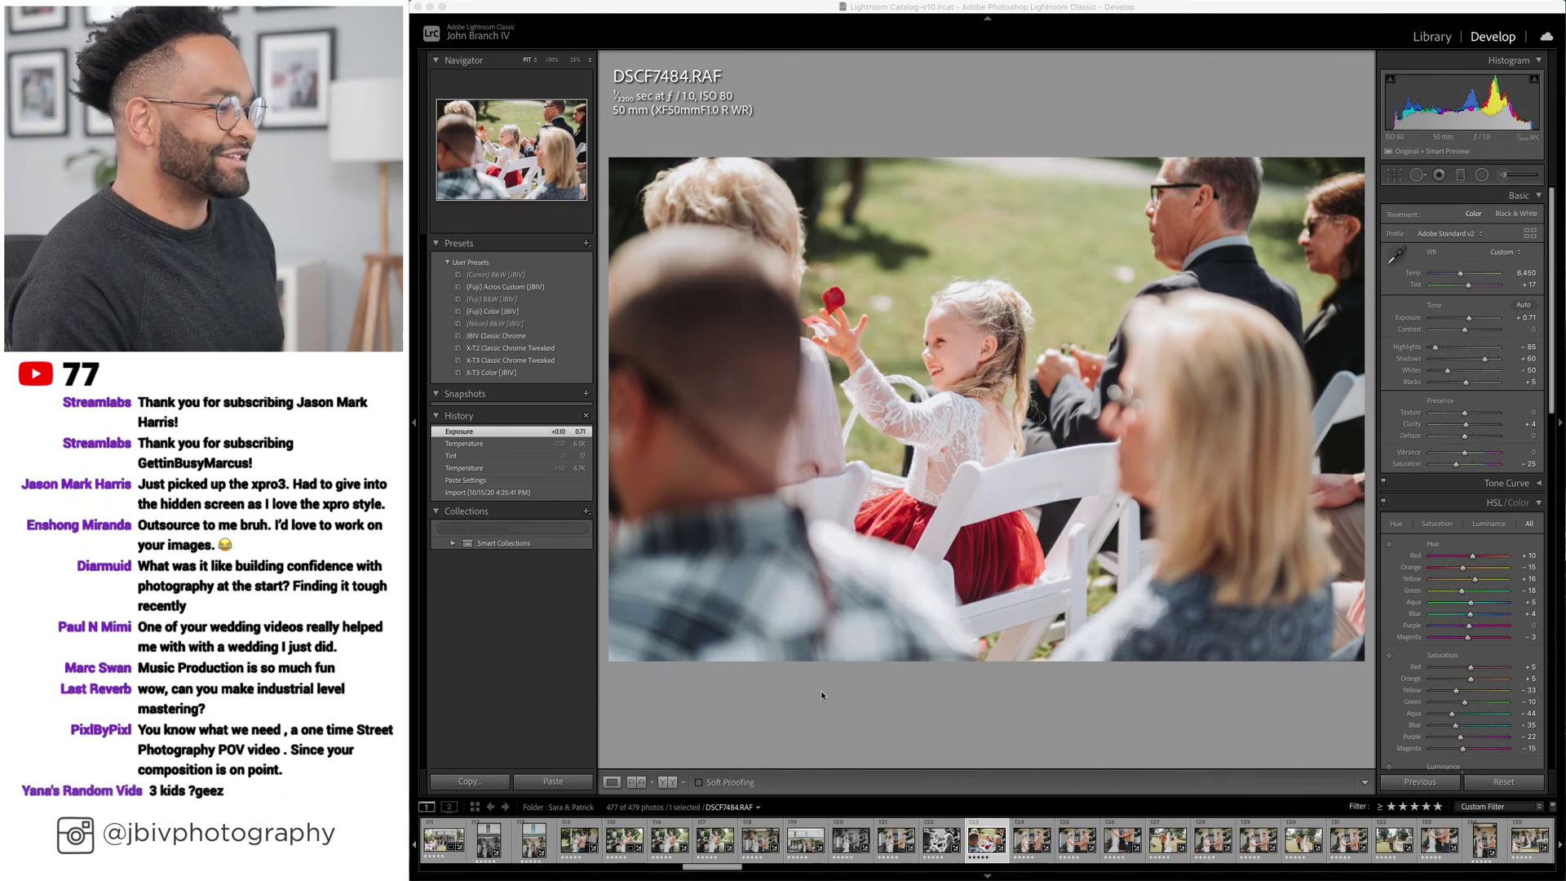
Advance through DSCF7487.RAF and DSCF7490.RAF to DSCF7493.RAF, apply the (Fuji) Acros Custom preset, and set highlights -90, exposure +1.40 and shadows +50.
{"action": "key", "text": "Right"}
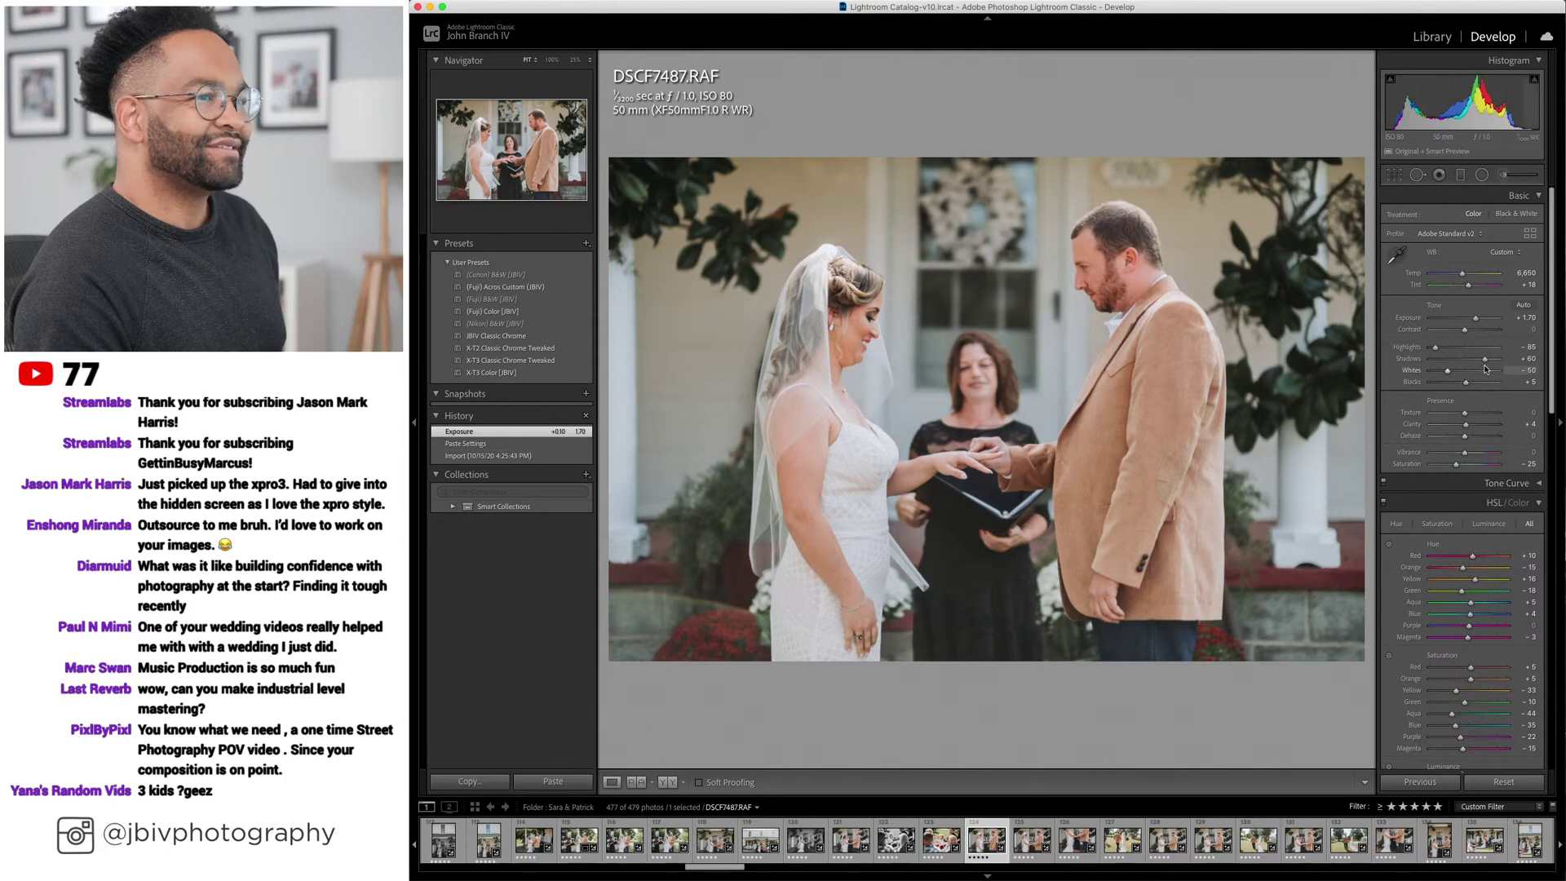
{"action": "key", "text": "Right"}
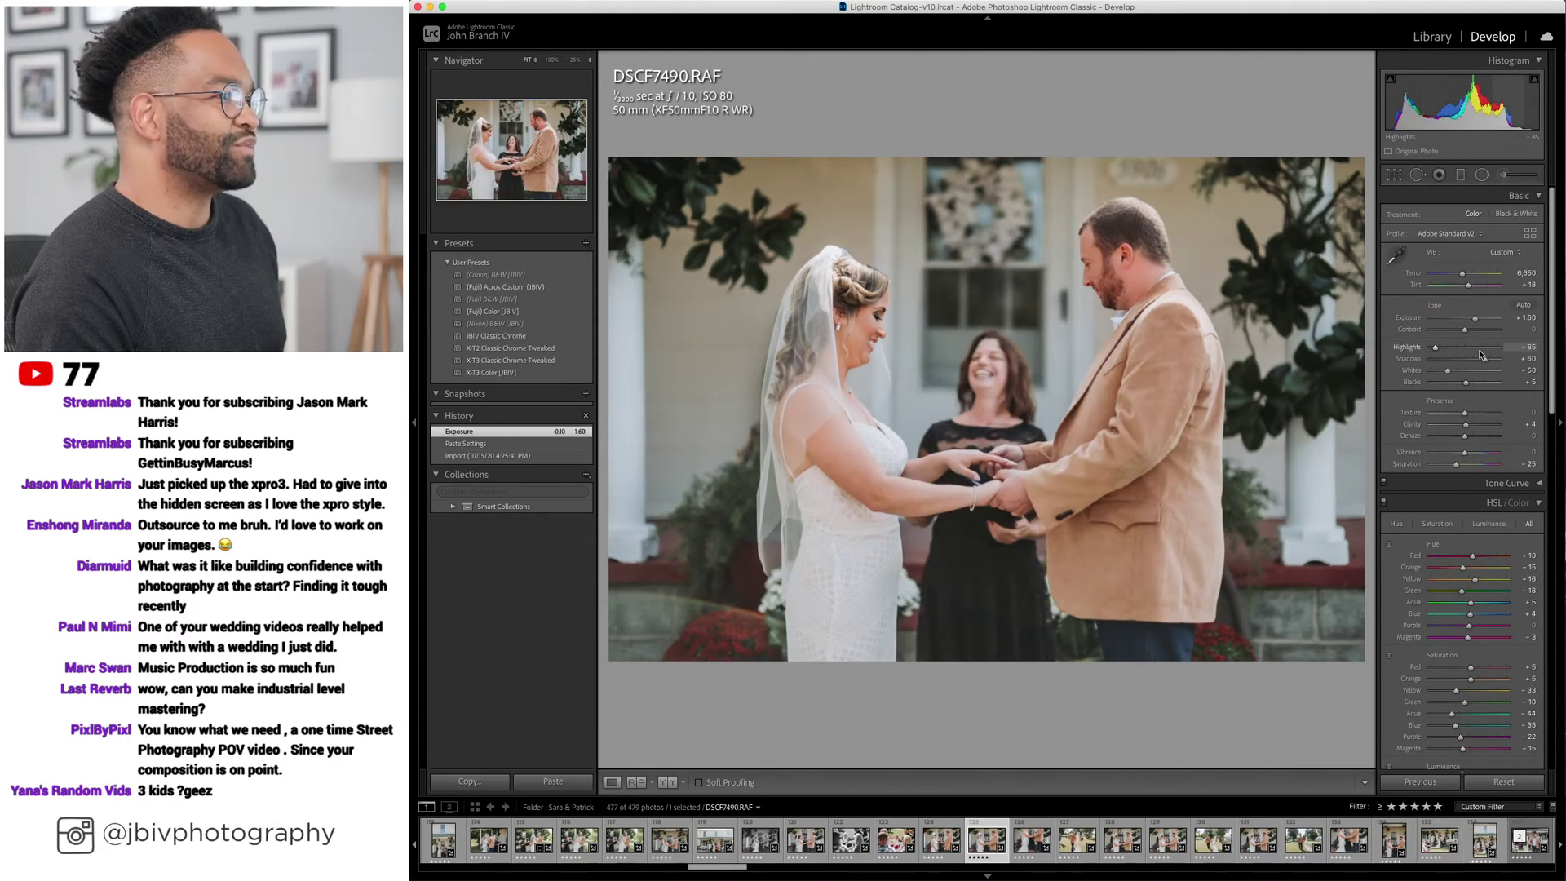
{"action": "key", "text": "Right"}
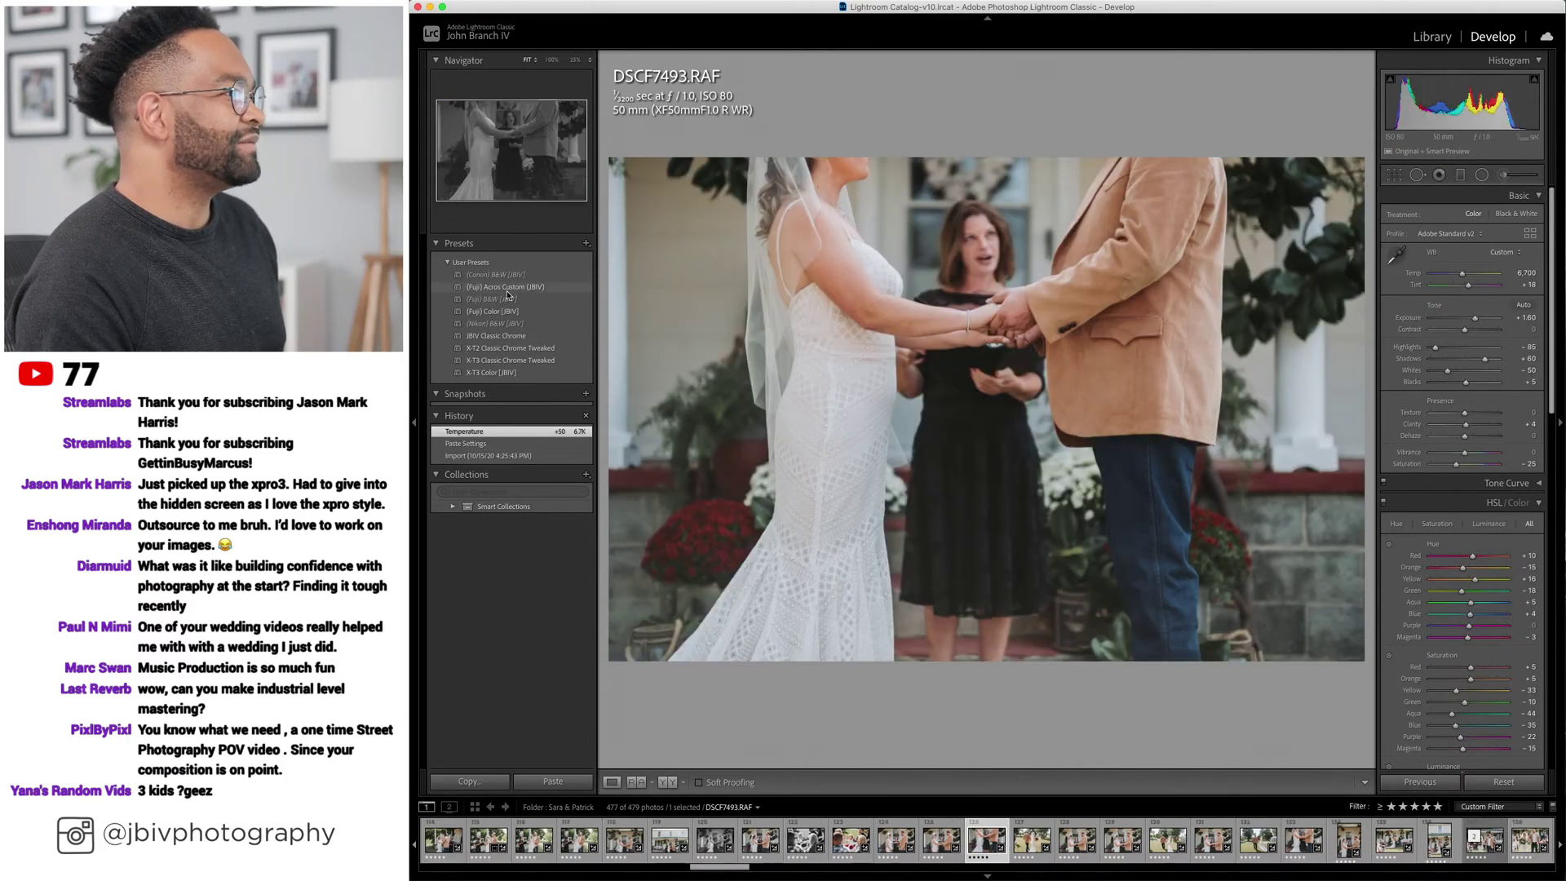
{"action": "left_click", "coordinate": [506, 288]}
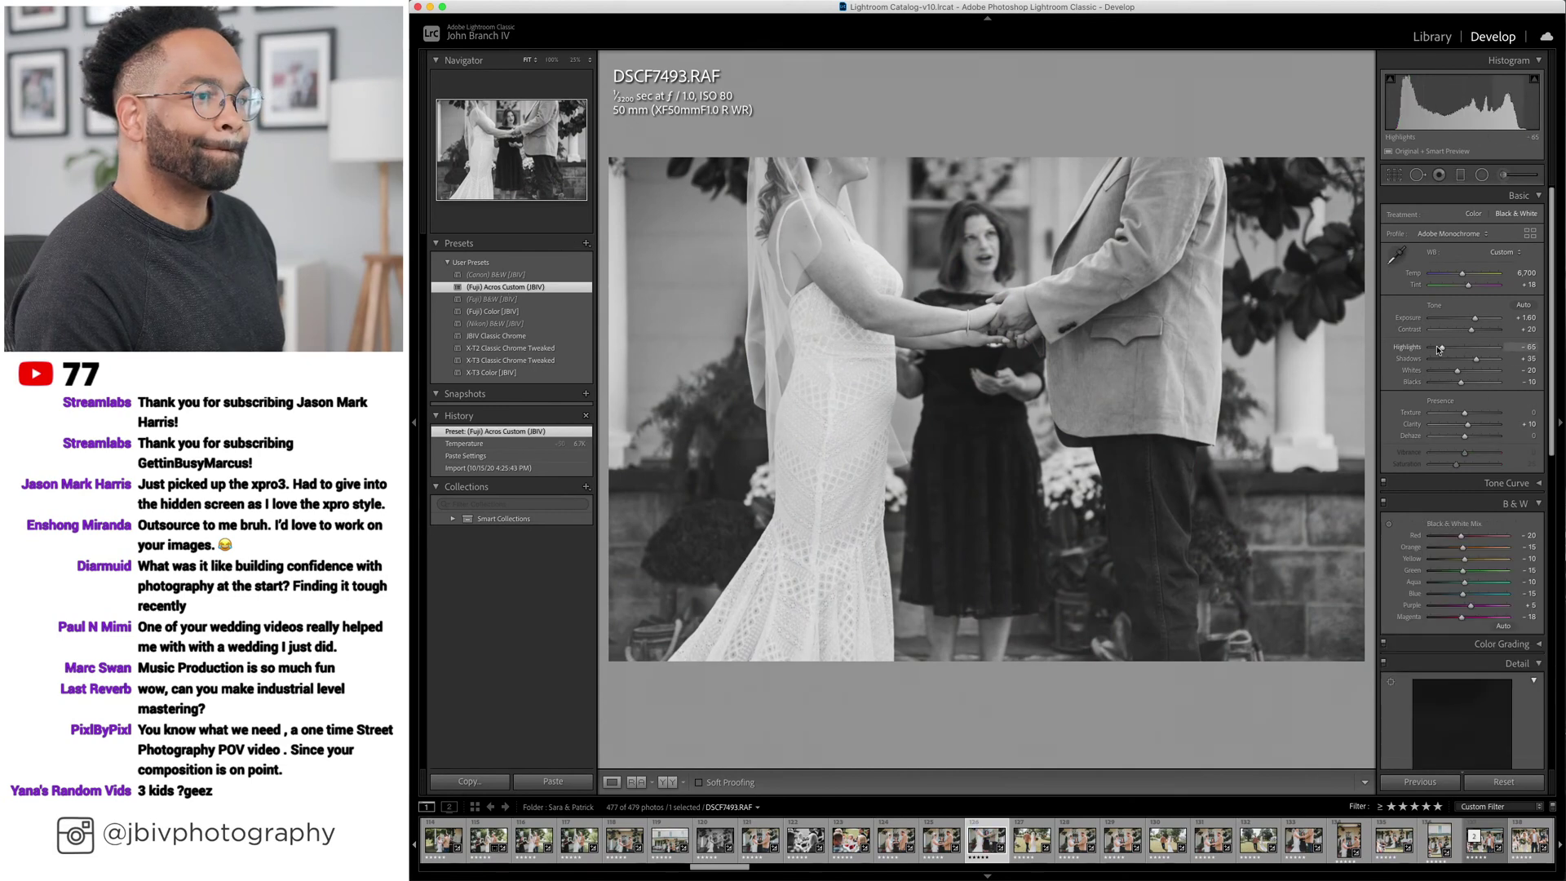
{"action": "left_click_drag", "start_coordinate": [1439, 349], "coordinate": [1478, 359]}
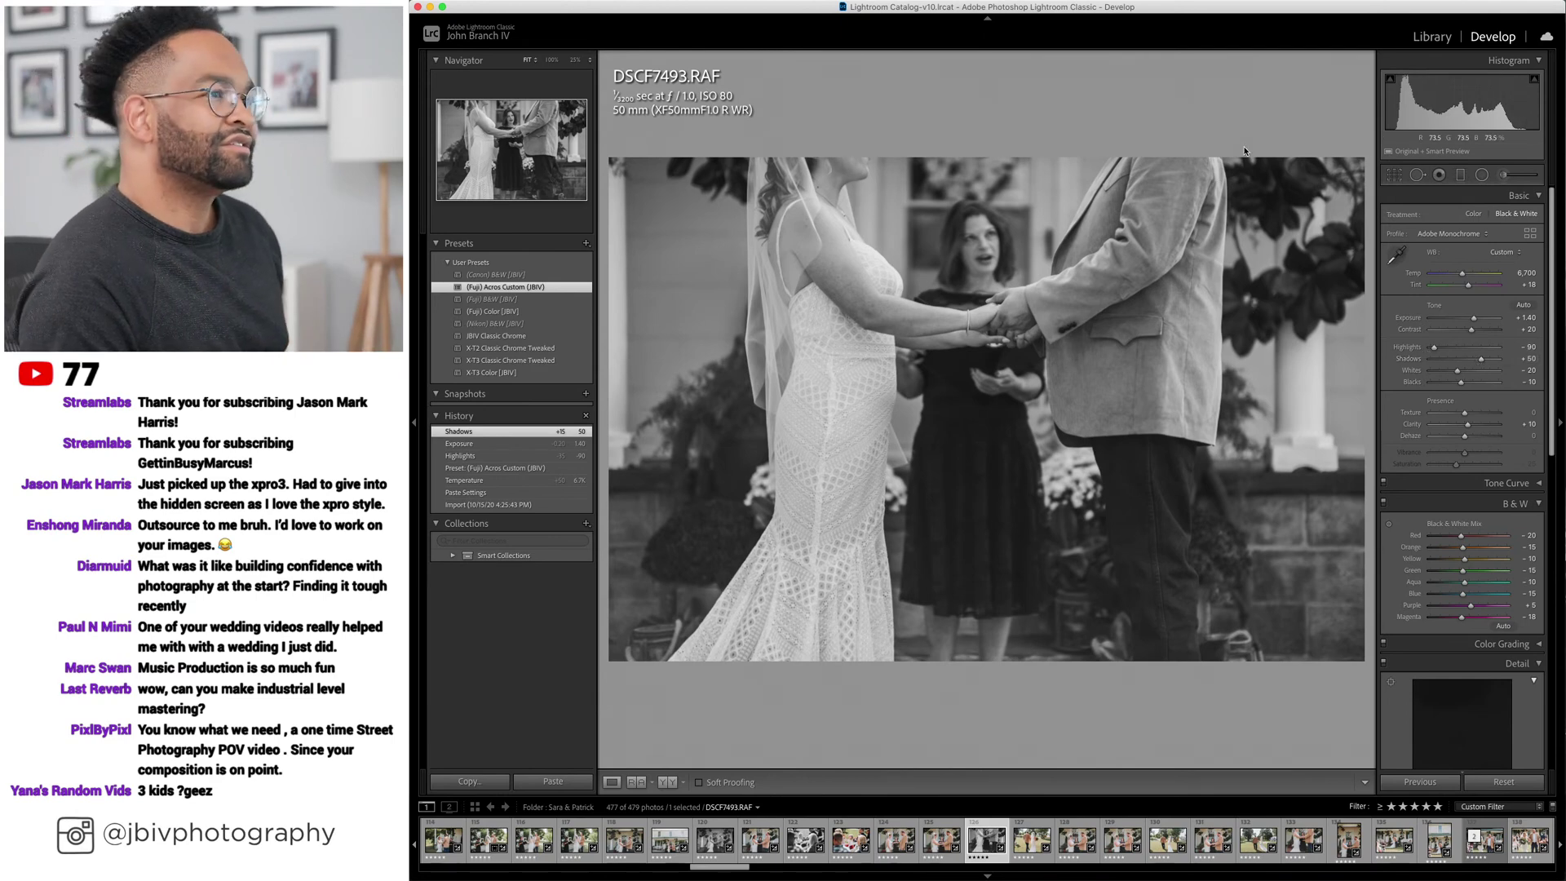
Advance to DSCF7307-2.RAF, fine-tune its color temperature, and move on to DSCF7497.RAF.
{"action": "key", "text": "Right"}
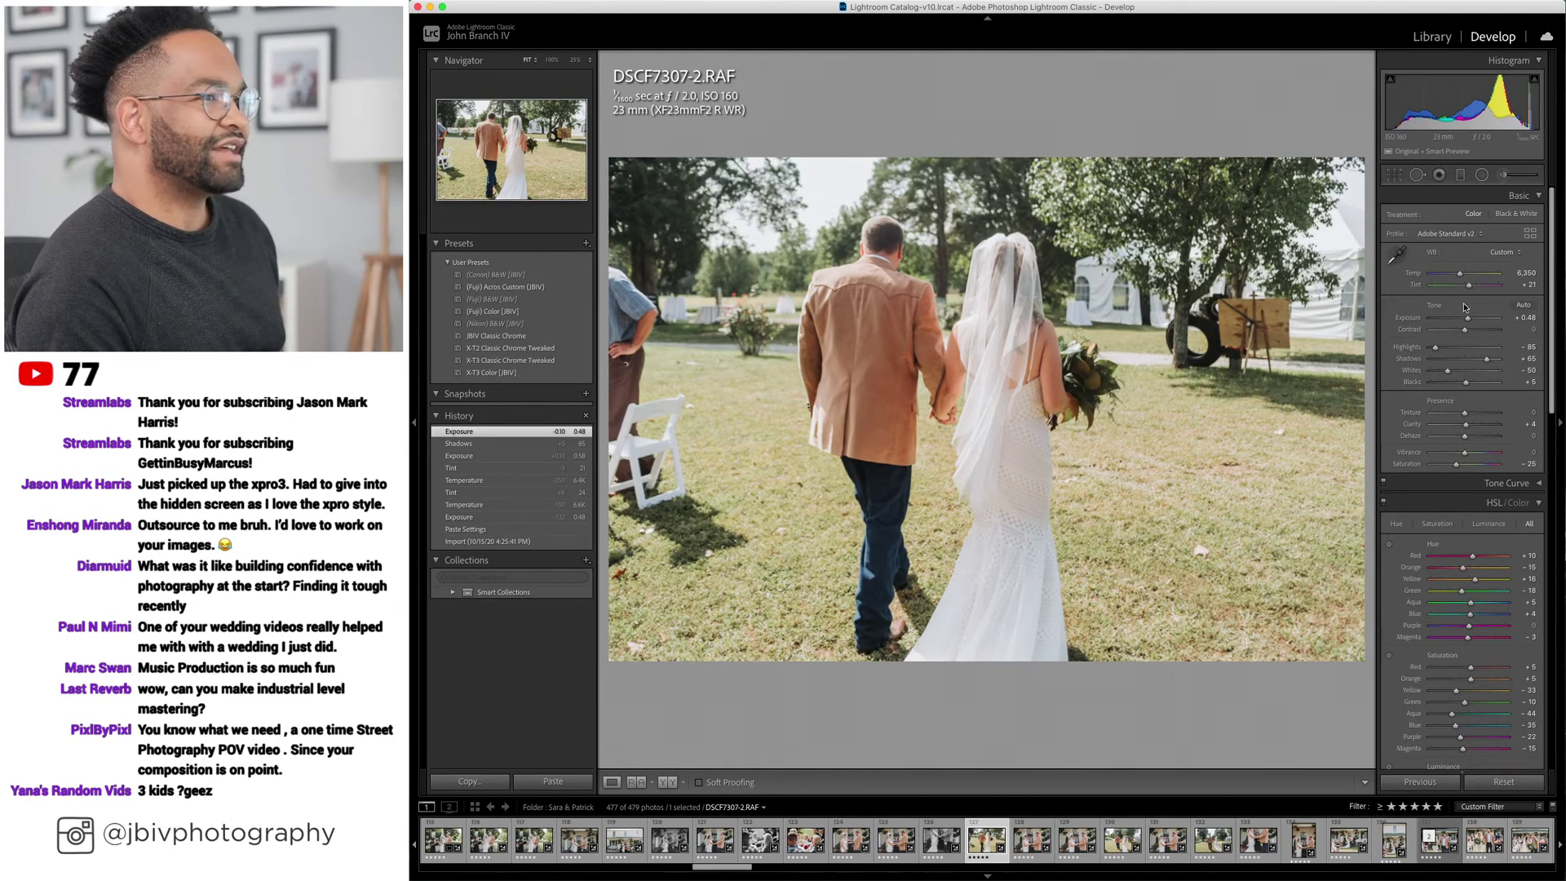
{"action": "left_click_drag", "start_coordinate": [1461, 279], "coordinate": [1460, 279]}
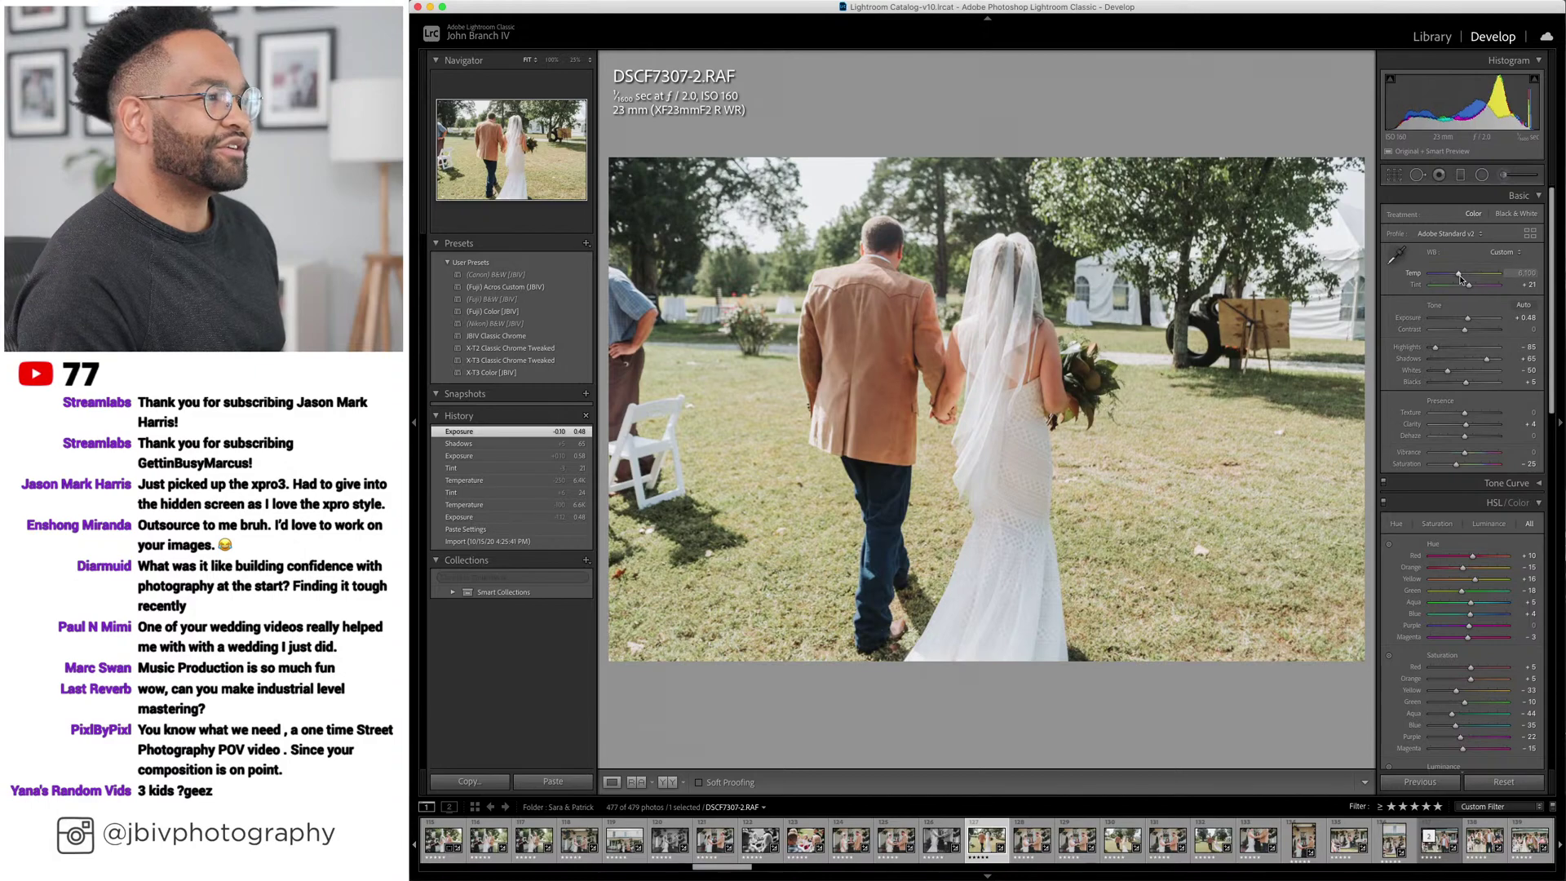
{"action": "key", "text": "Right"}
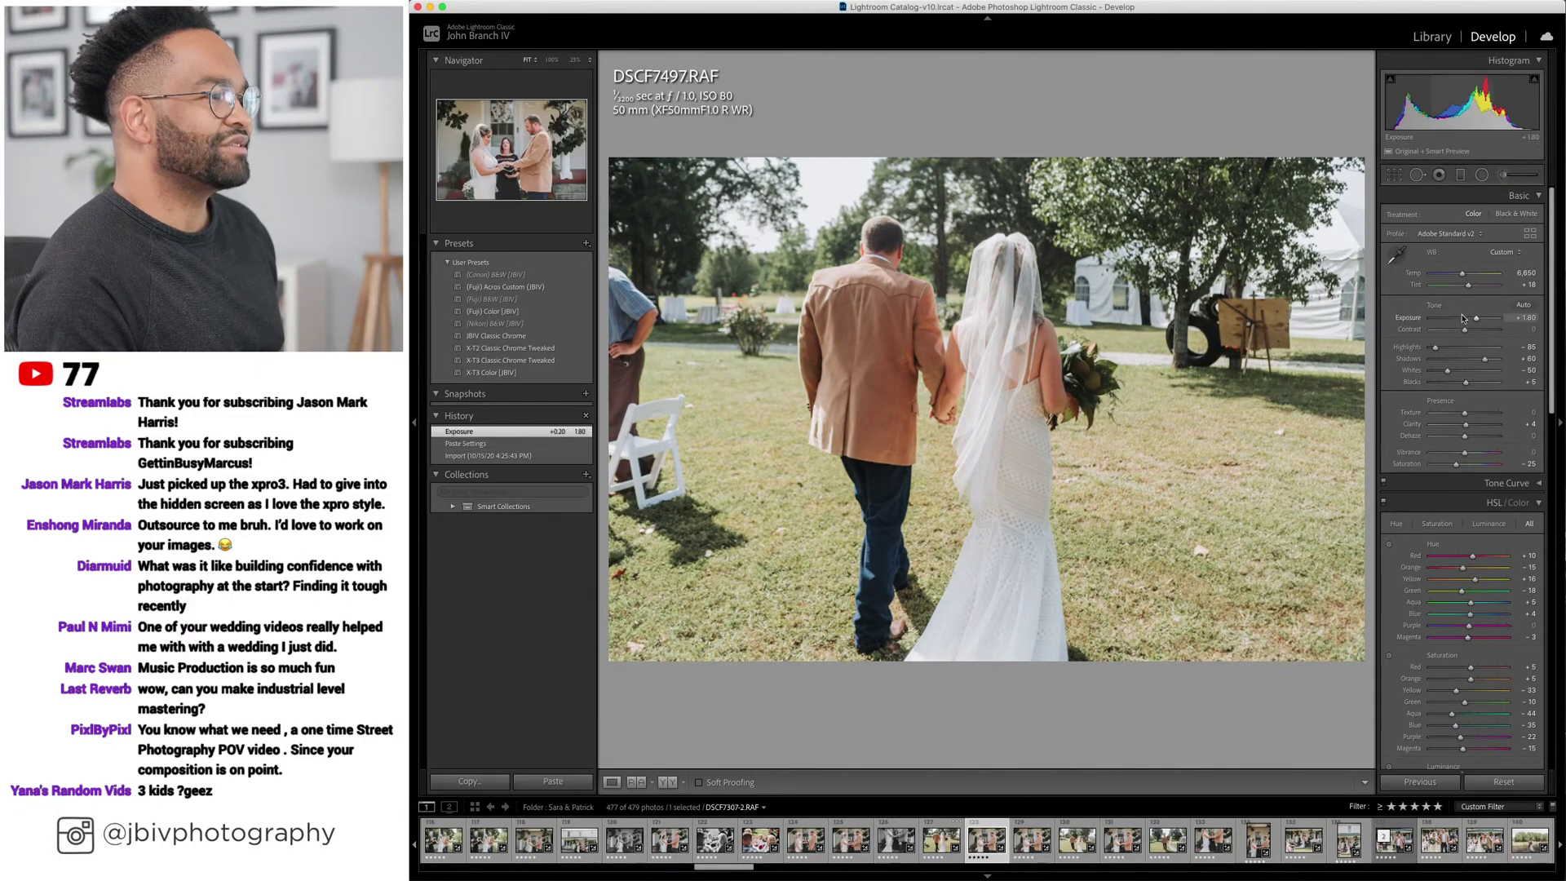
Advance to DSCF7499.RAF, apply the (Fuji) Acros Custom preset, and set highlights -90 and exposure +1.50.
{"action": "key", "text": "Right"}
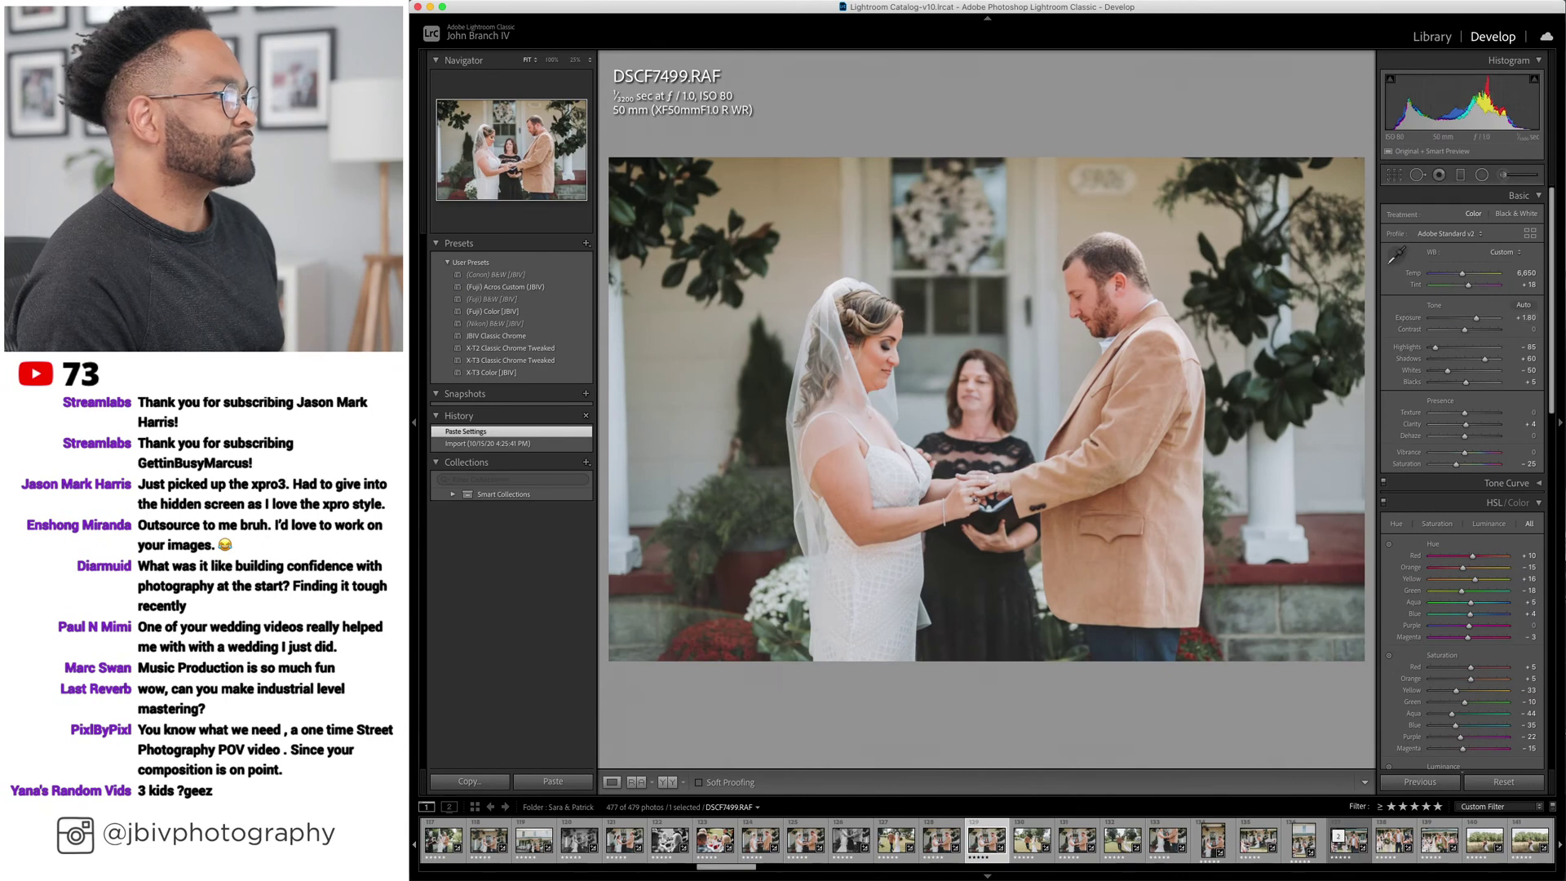
{"action": "left_click", "coordinate": [506, 286]}
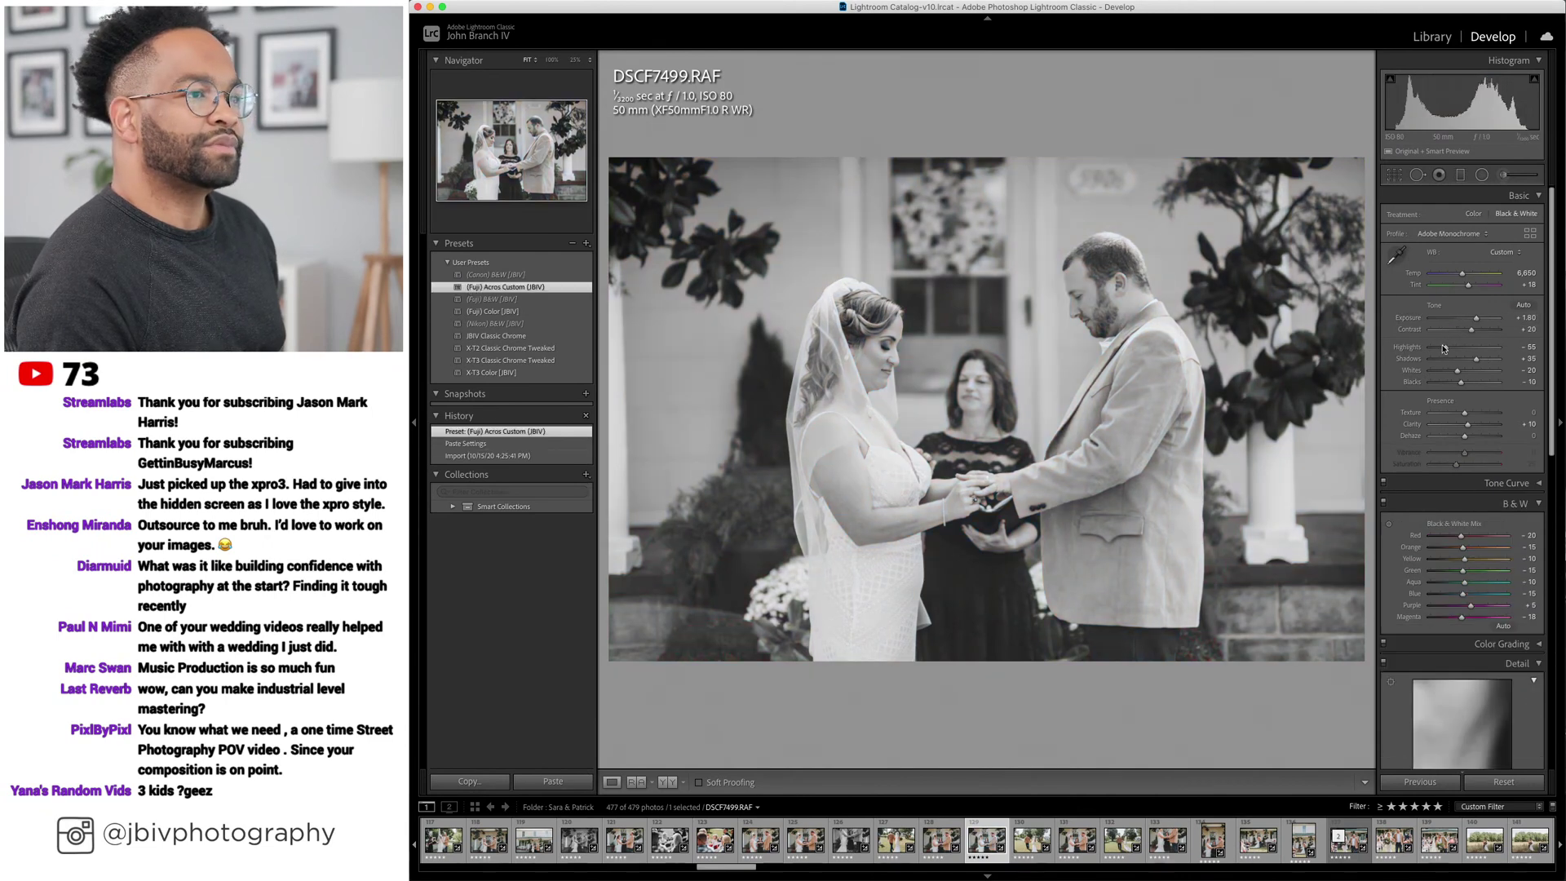
{"action": "left_click_drag", "start_coordinate": [1443, 348], "coordinate": [1475, 319]}
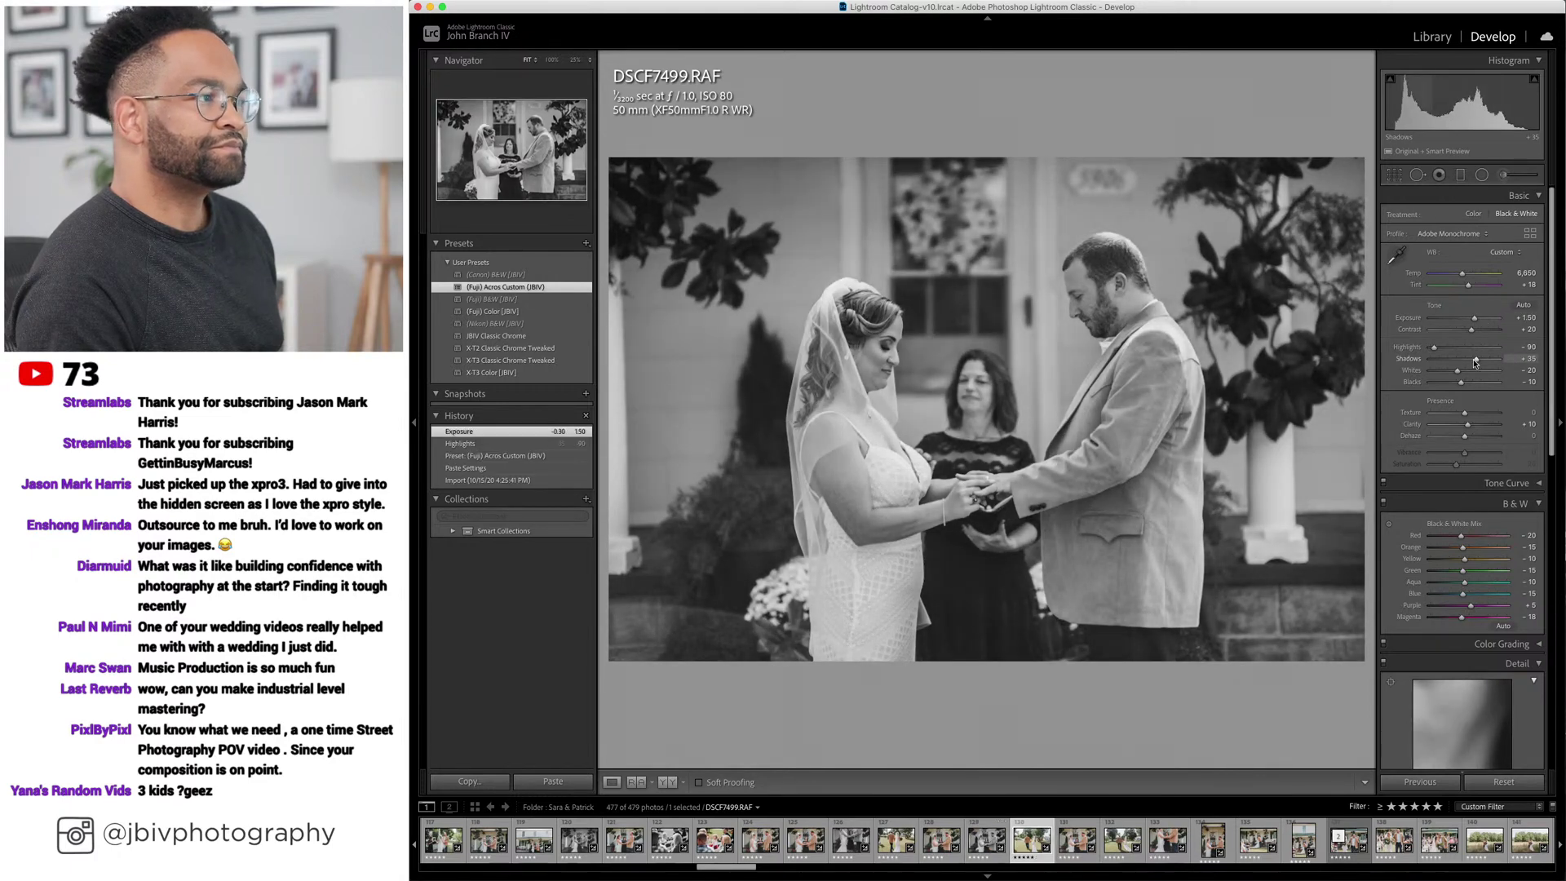
Review DSCF7312-2.RAF, DSCF7503.RAF and DSCF7313-2.RAF up to DSCF7505.RAF, and remove the star rating from a weak neighboring shot.
{"action": "key", "text": "Left"}
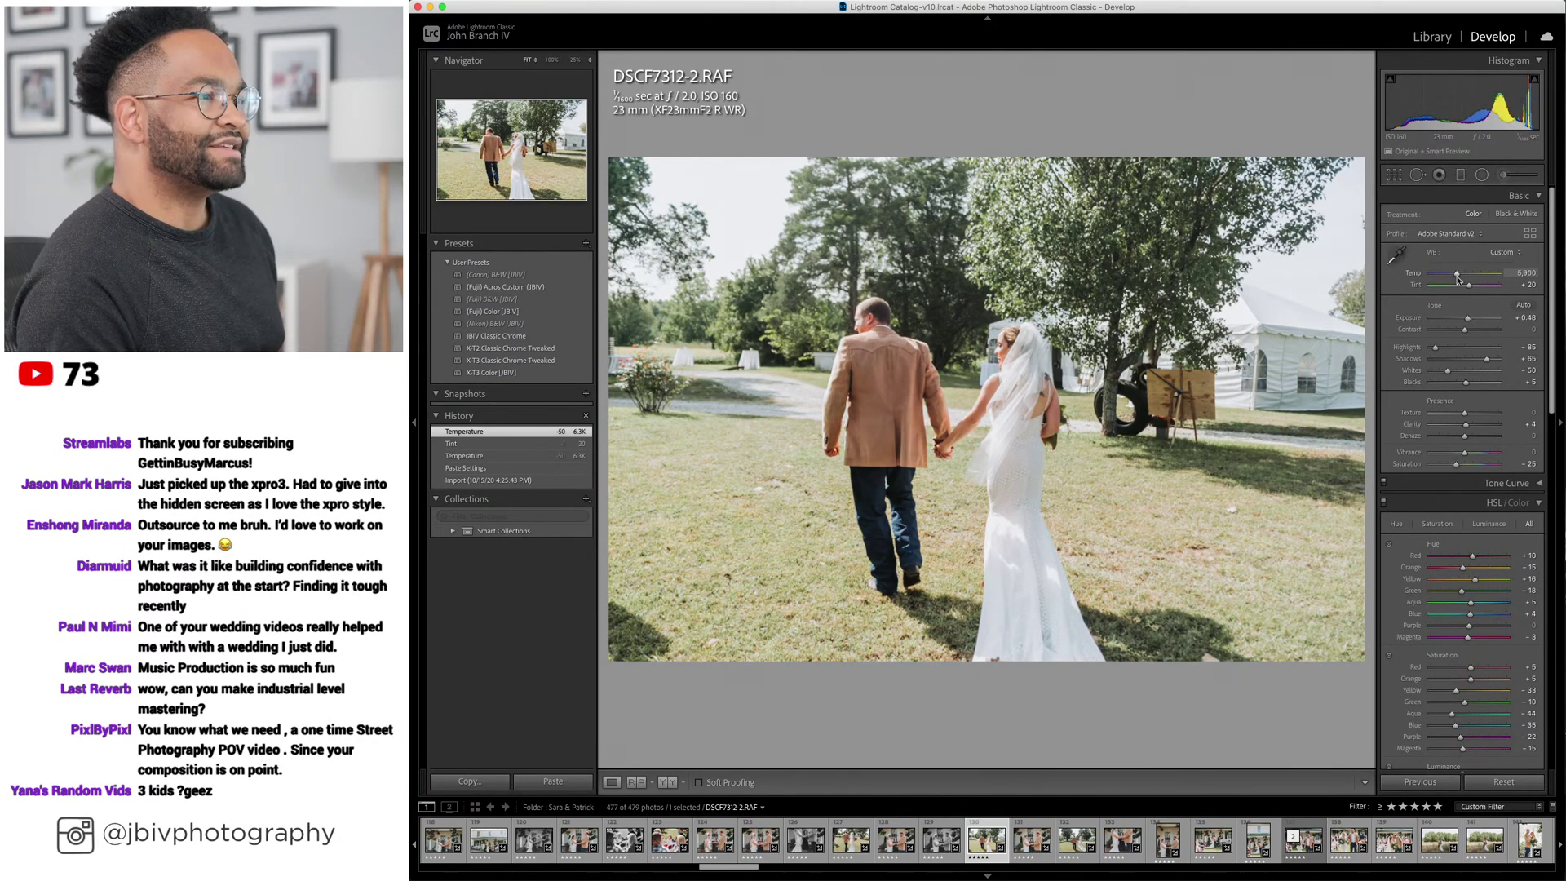
{"action": "key", "text": "Right"}
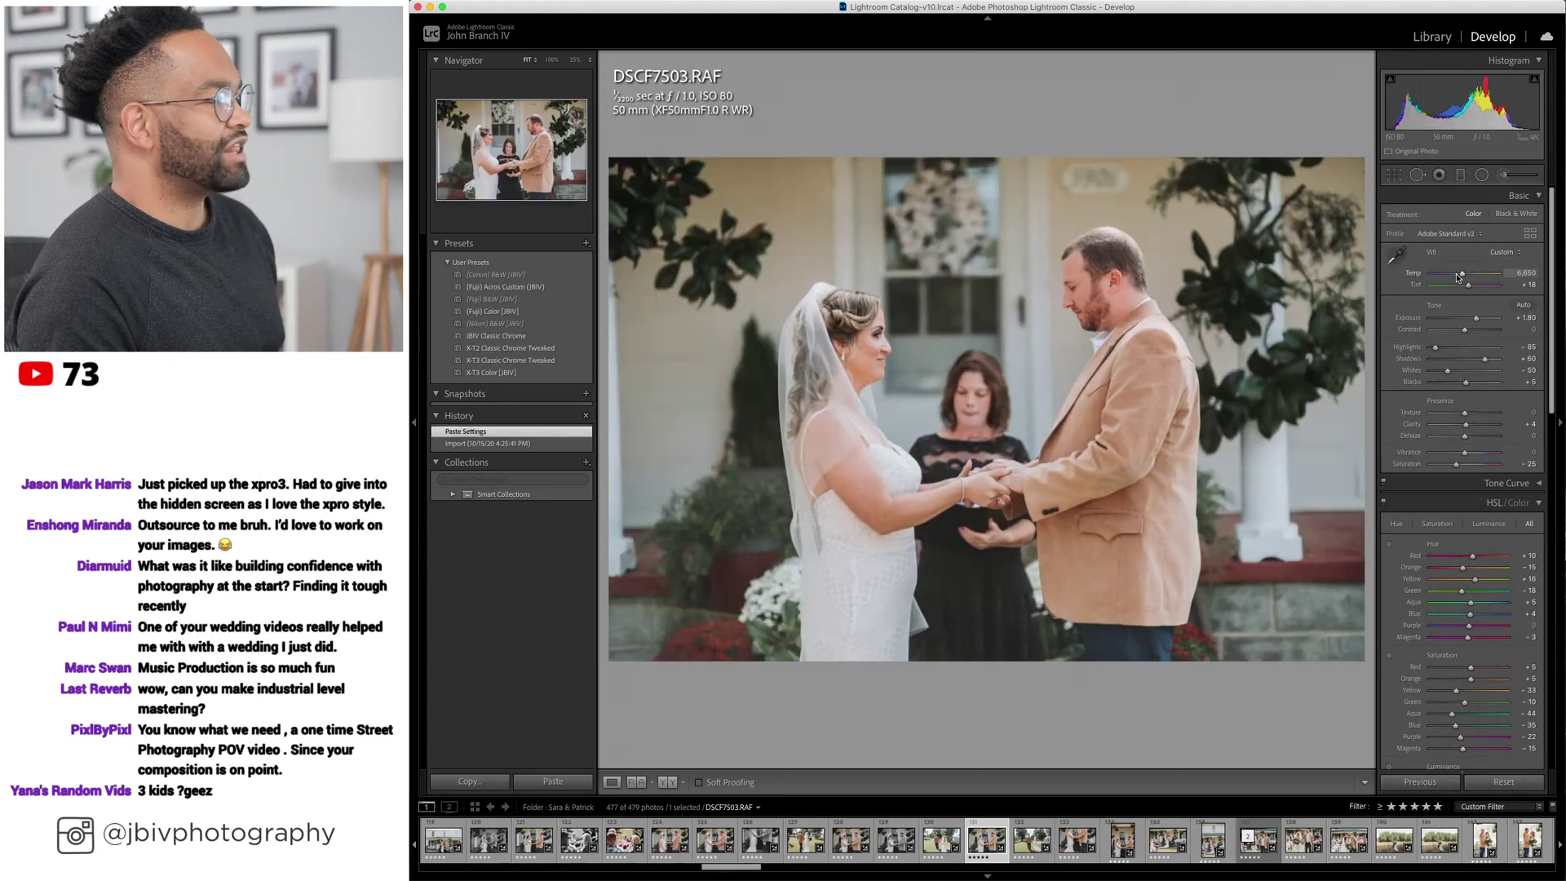
{"action": "key", "text": "Right"}
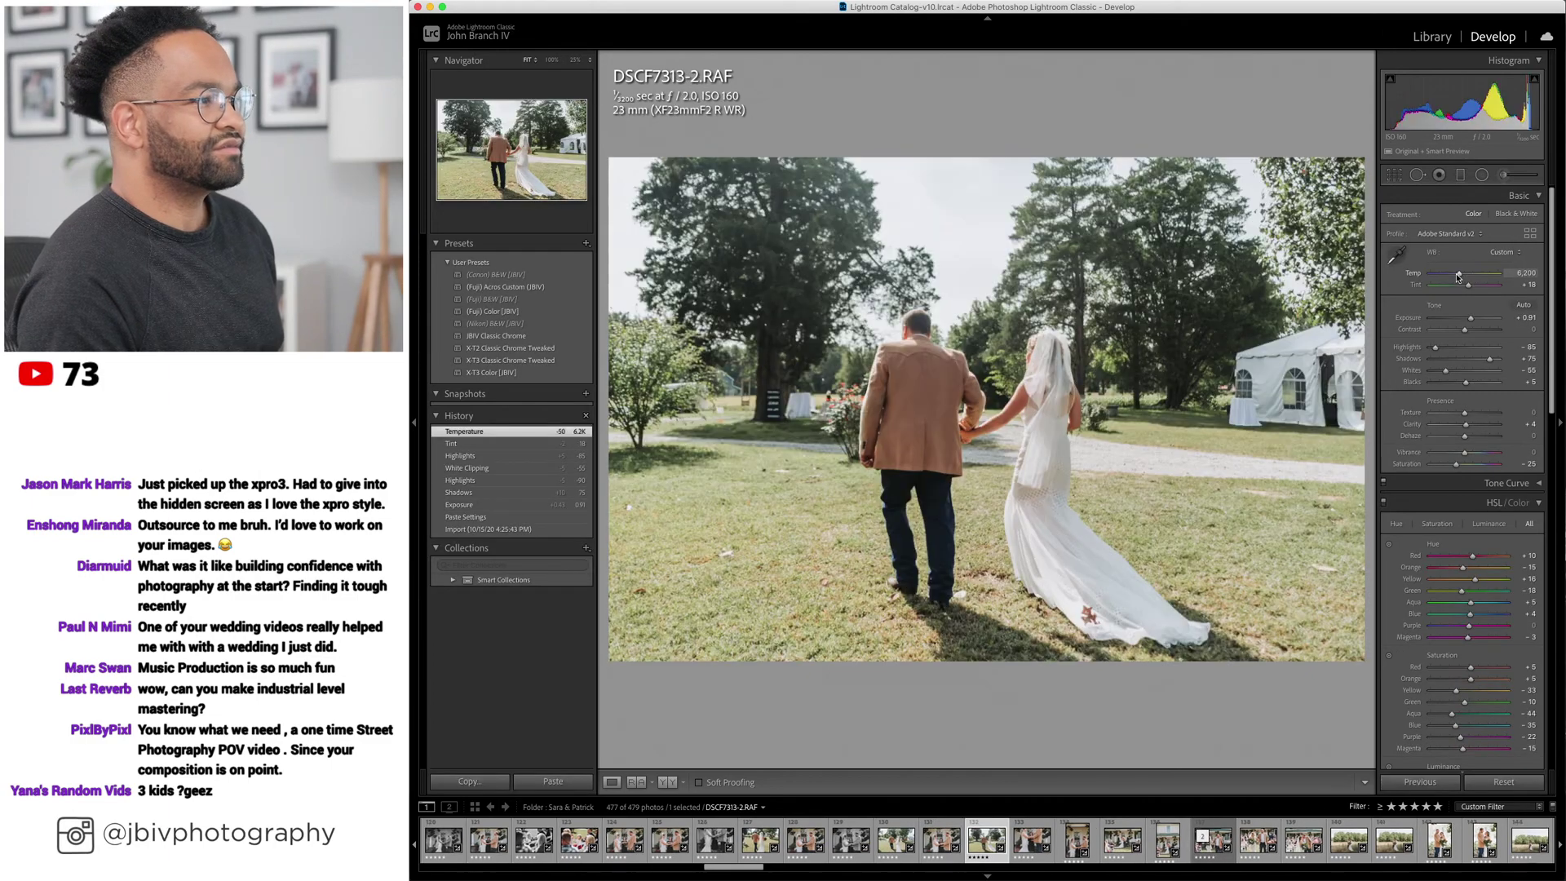
{"action": "key", "text": "Left"}
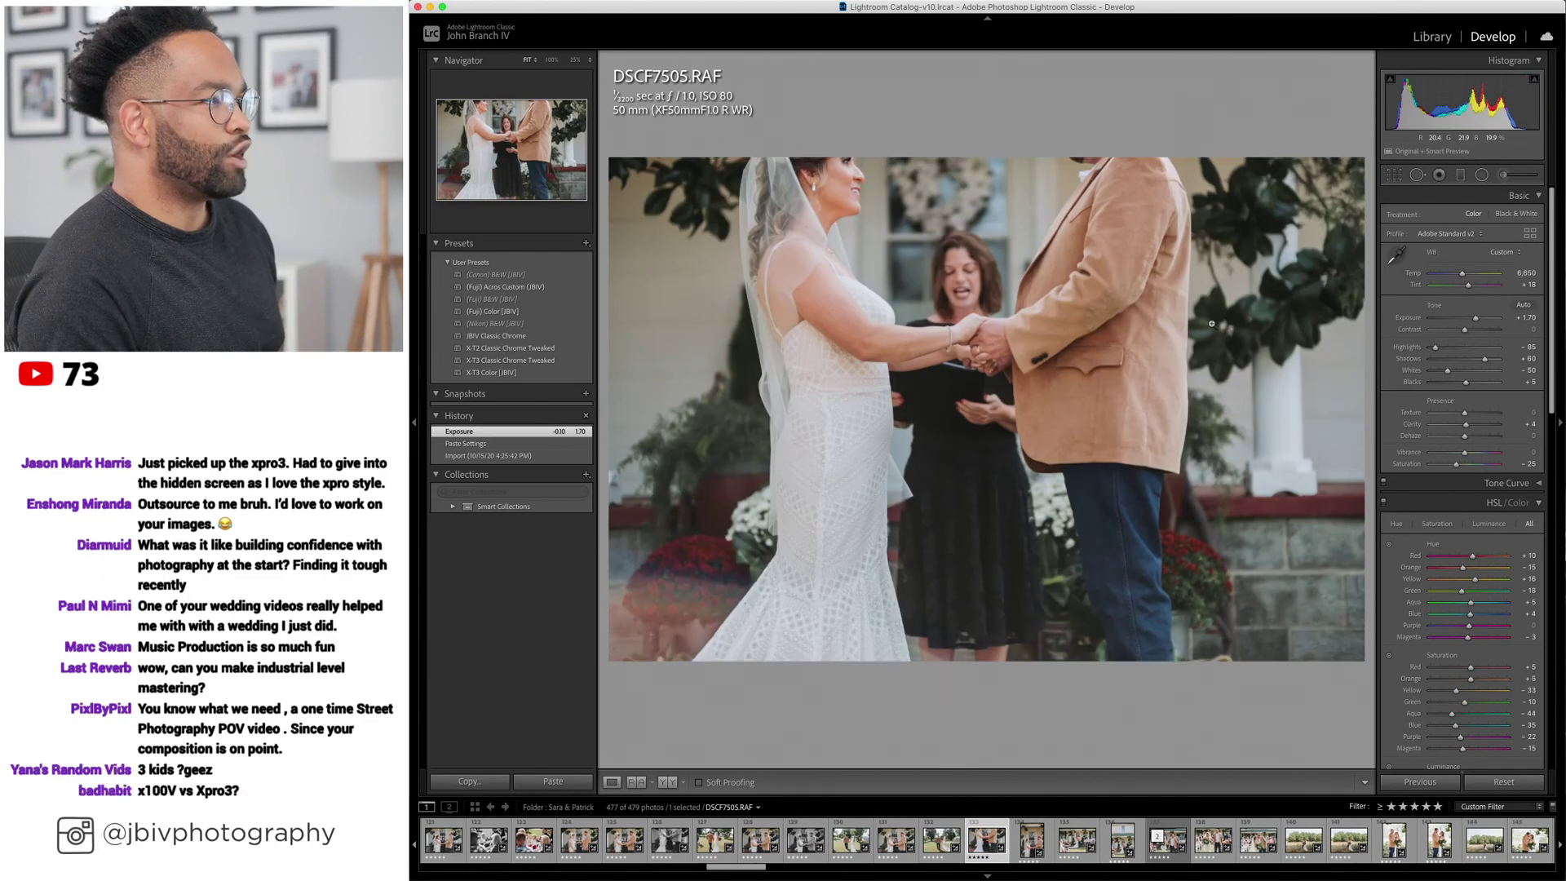
{"action": "key", "text": "0"}
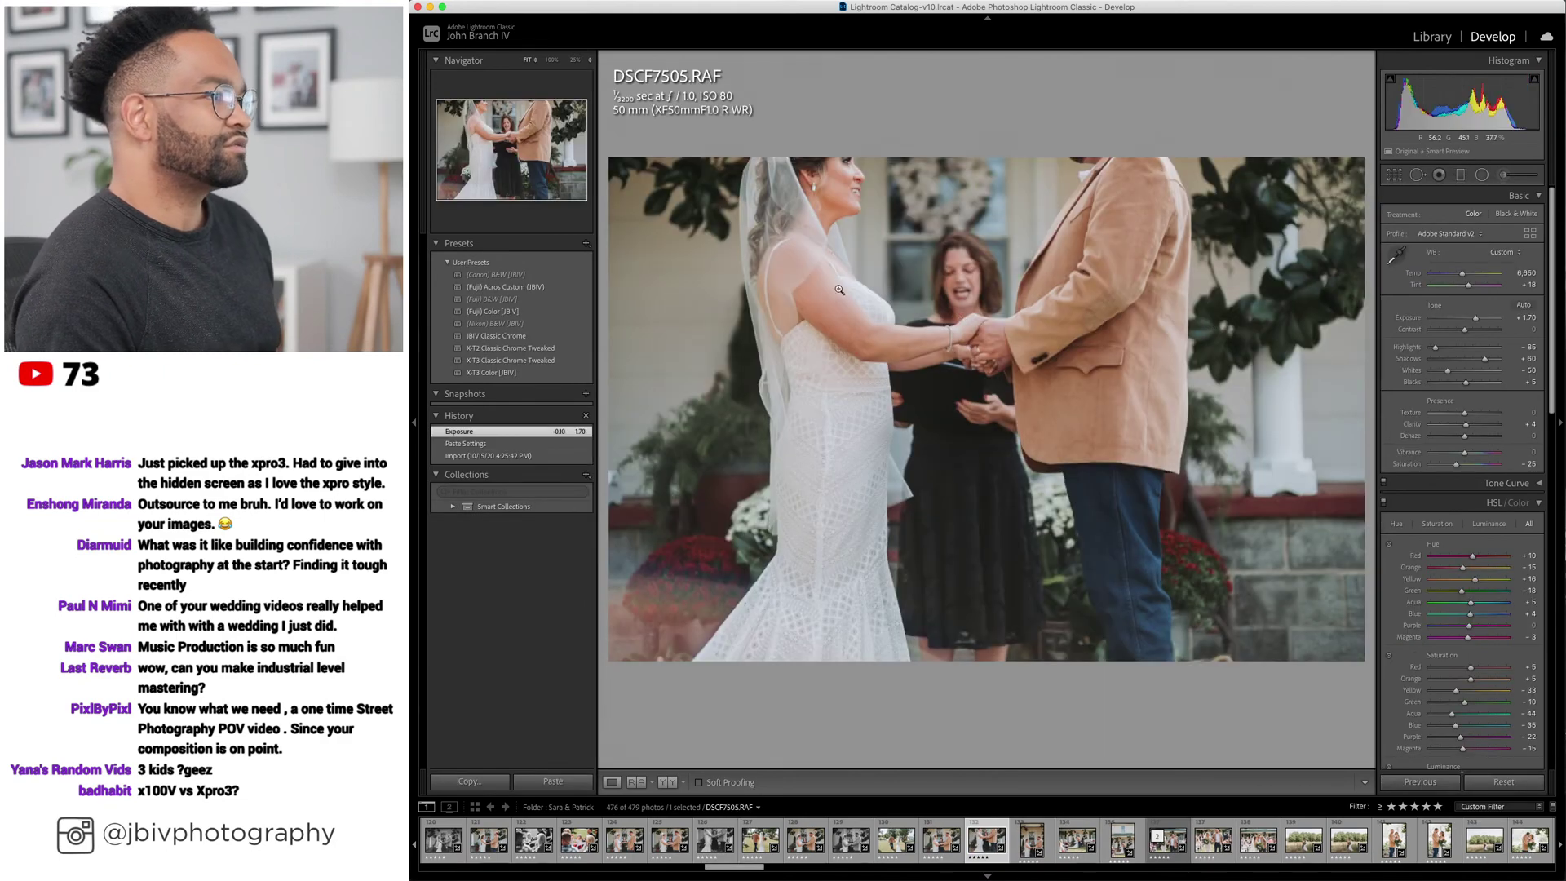
Apply the (Fuji) Acros Custom preset to DSCF7505.RAF and set highlights -90, exposure +1.40 and shadows +45.
{"action": "left_click", "coordinate": [571, 286]}
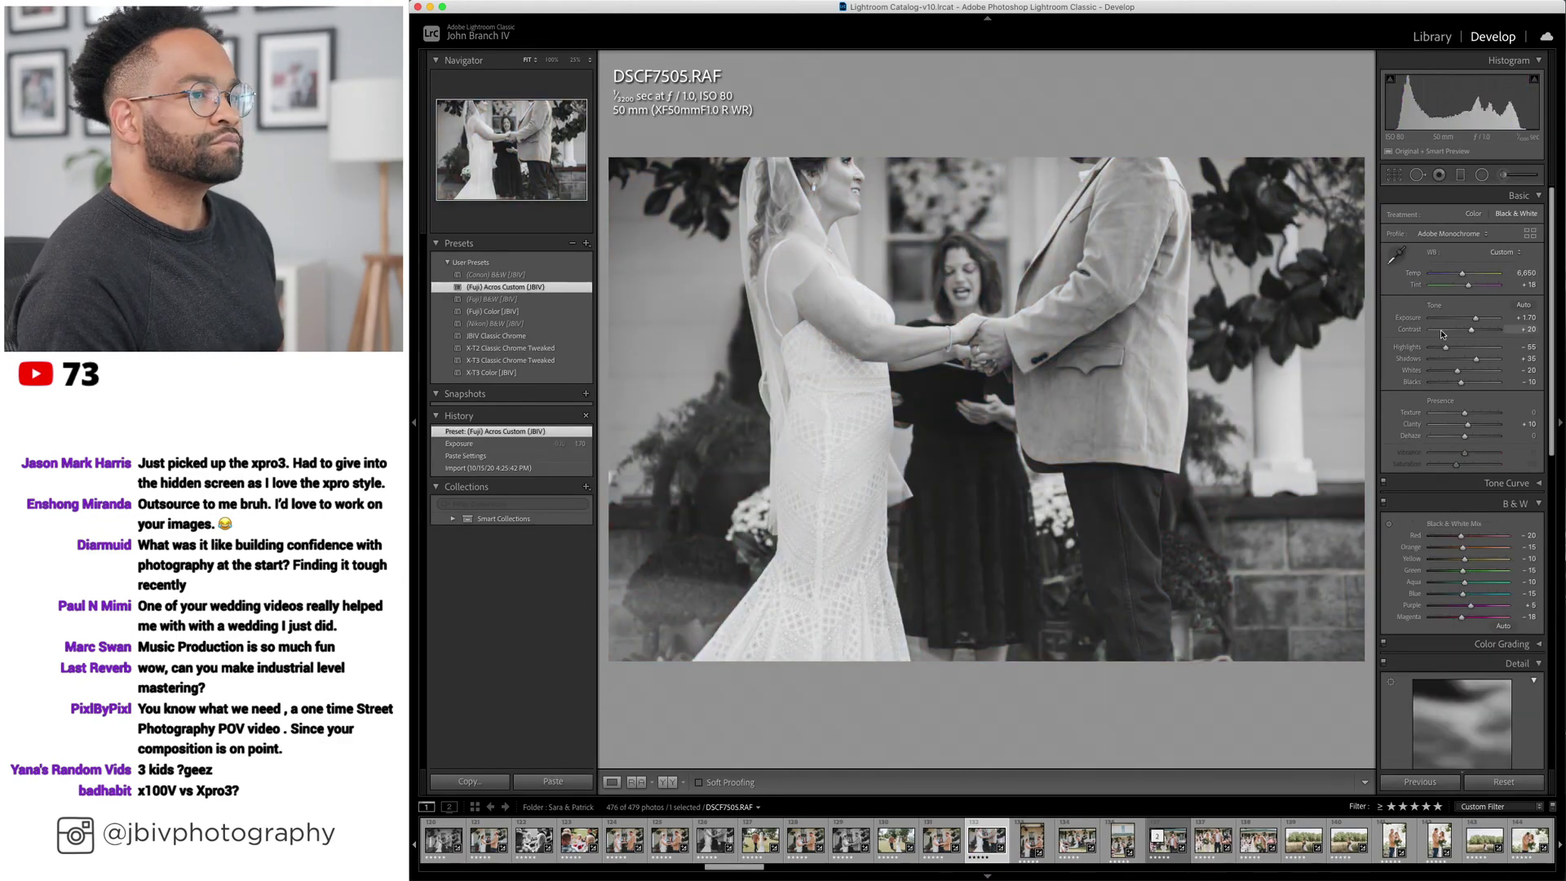
{"action": "left_click_drag", "start_coordinate": [1438, 352], "coordinate": [1479, 359]}
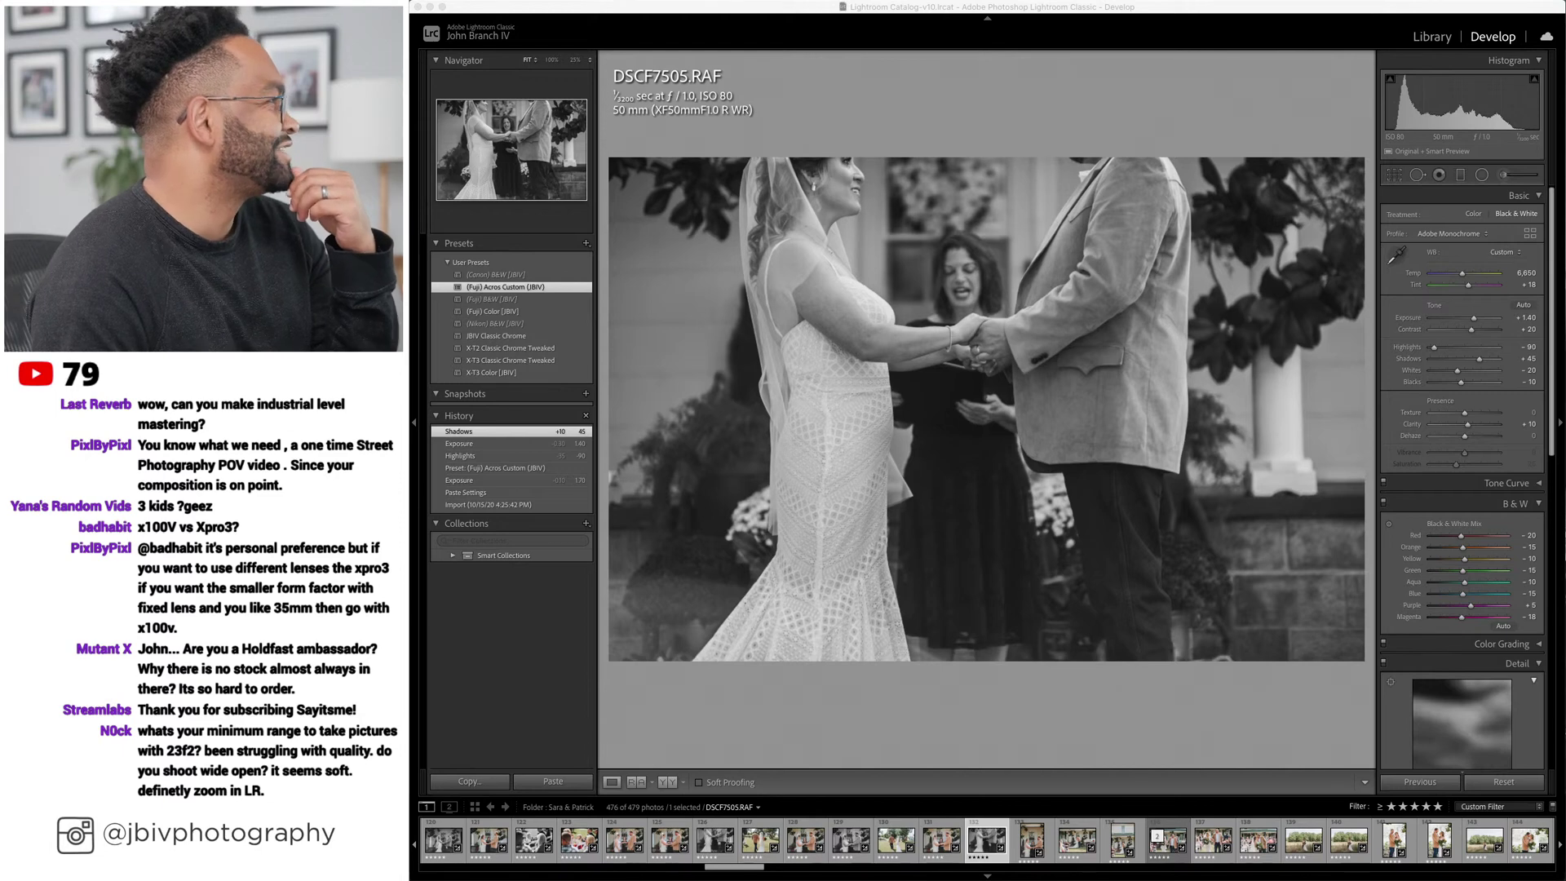
{"action": "left_click", "coordinate": [1230, 100]}
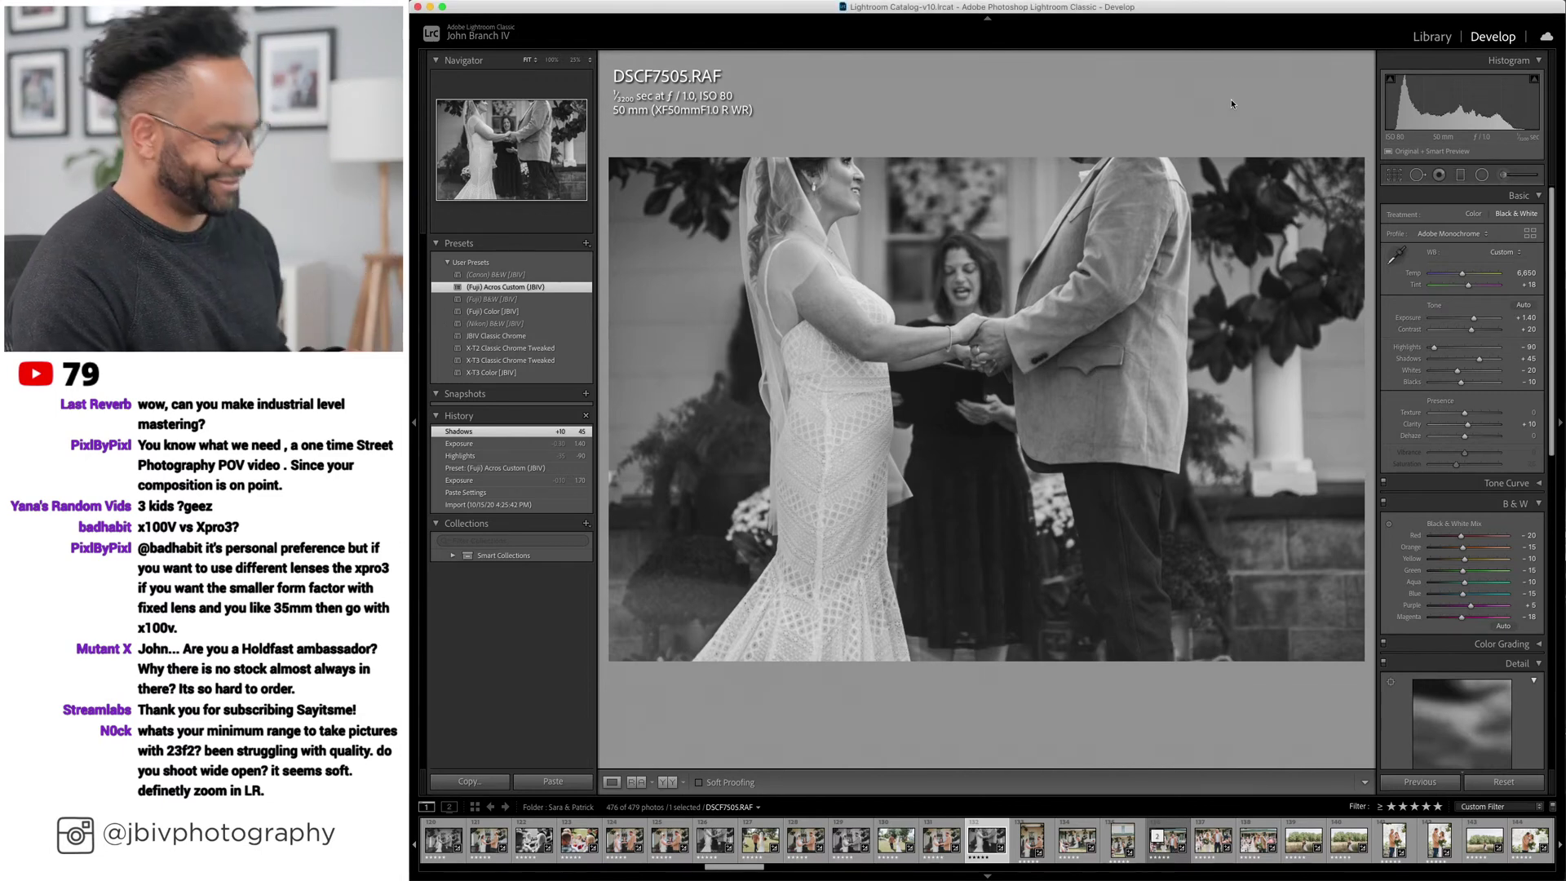
Advance past DSCF7510.RAF to DSCF7519.RAF and straighten the porch kiss photo with the Upright level correction.
{"action": "key", "text": "Right"}
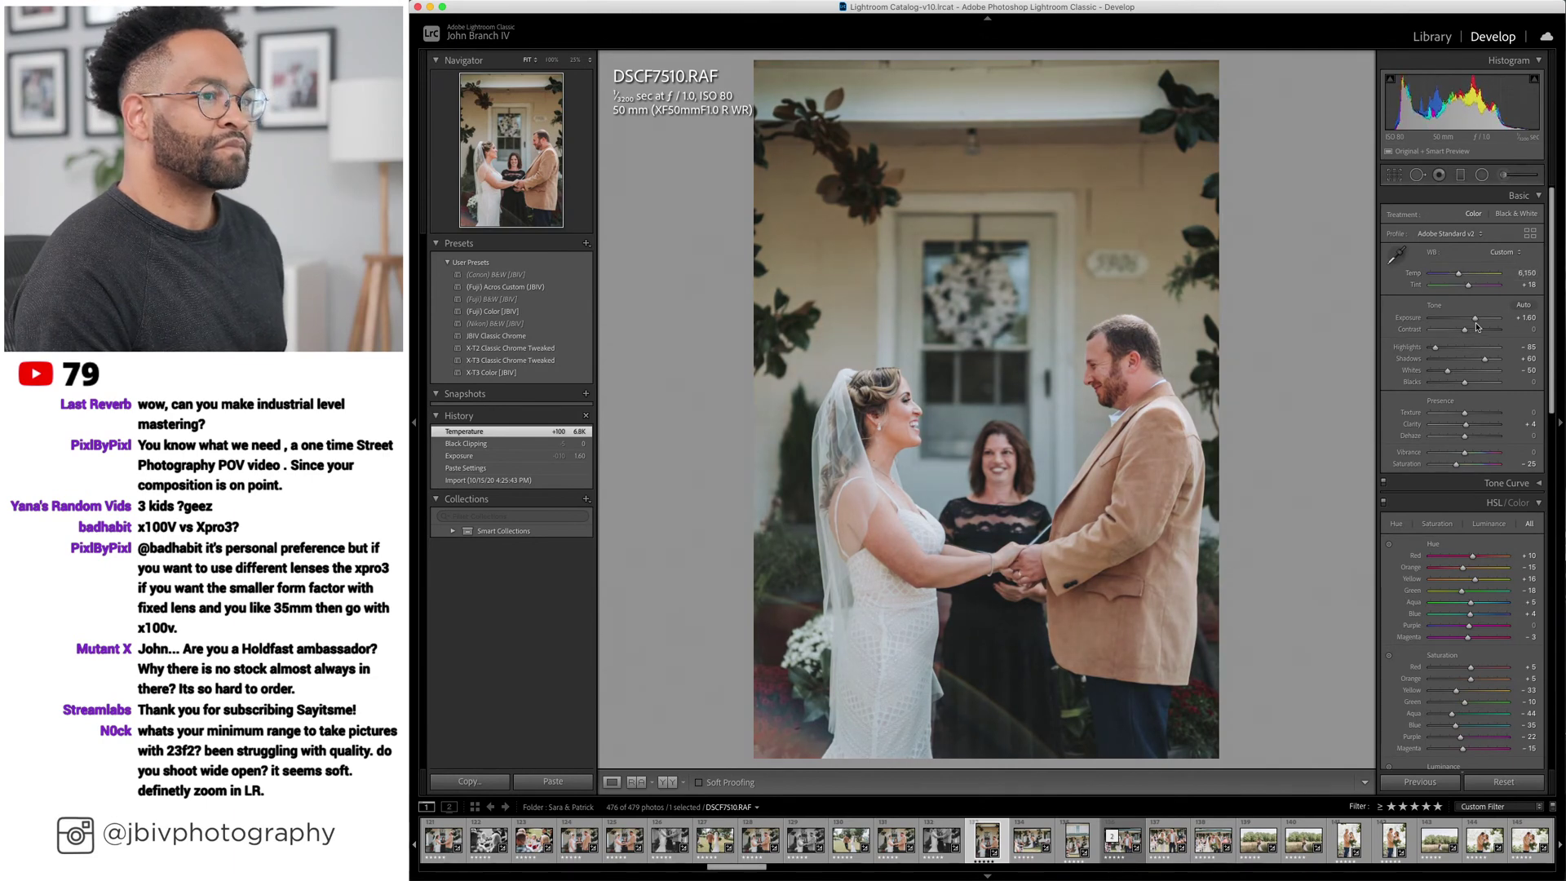
{"action": "key", "text": "Right"}
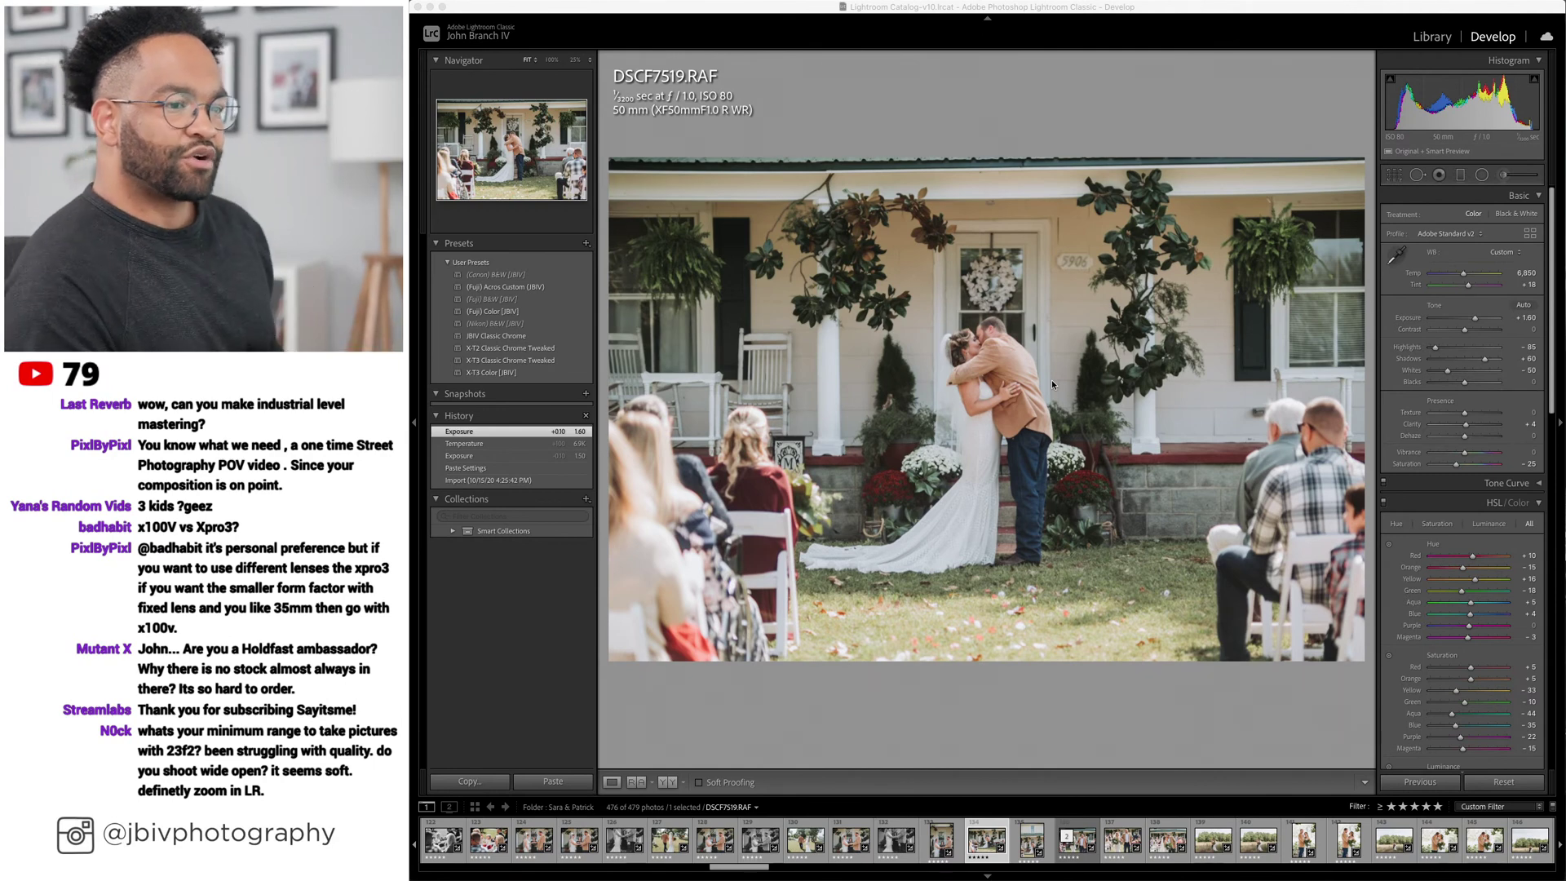
{"action": "scroll", "coordinate": [1394, 544], "scroll_direction": "down", "scroll_amount": 15}
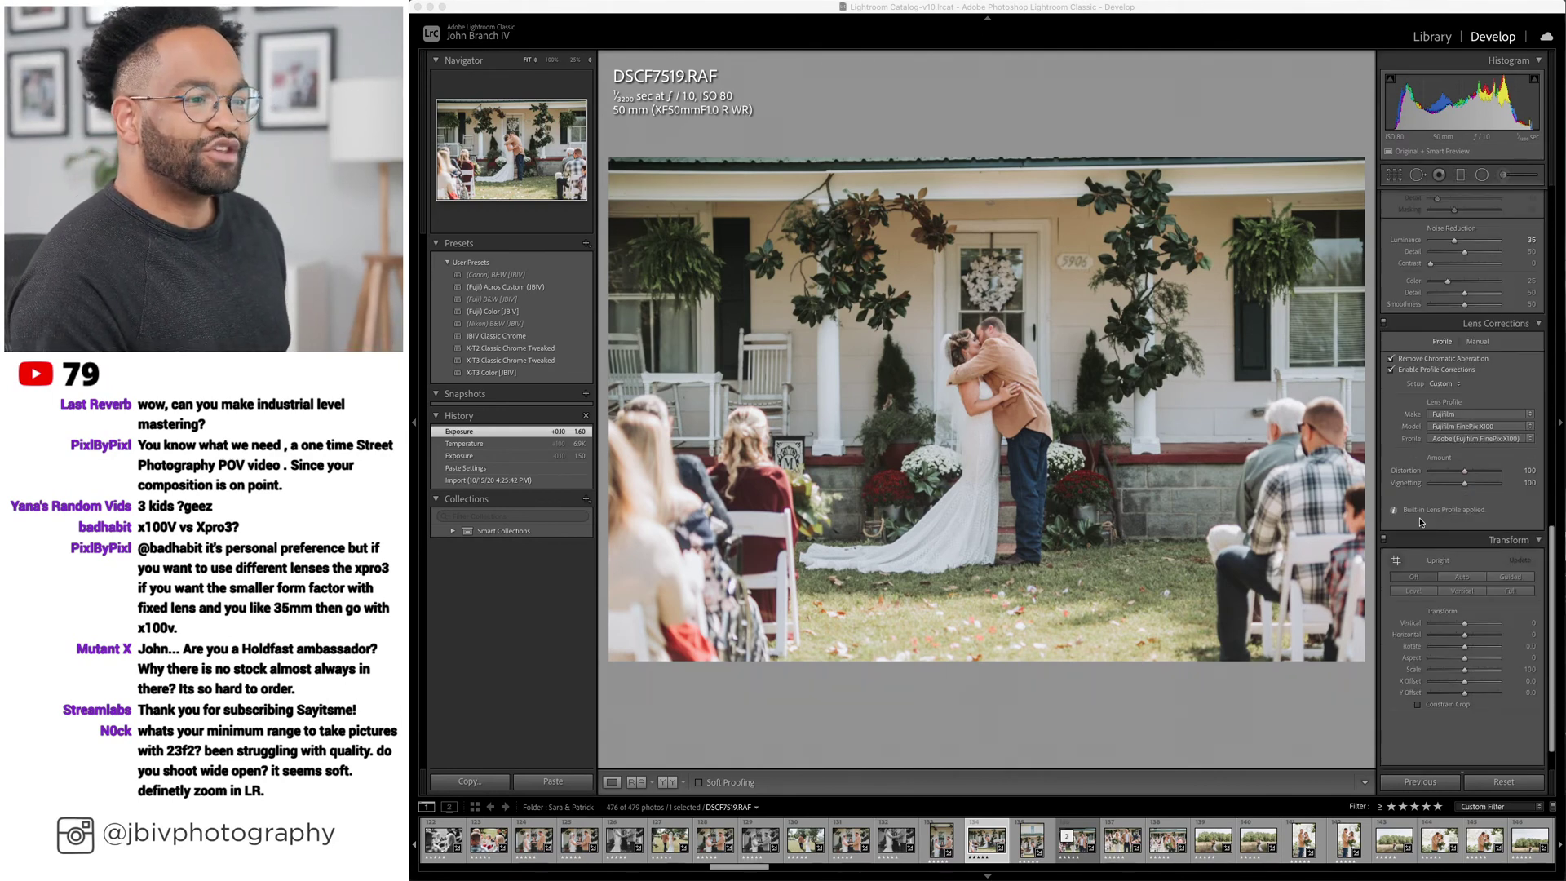
{"action": "left_click", "coordinate": [1424, 559]}
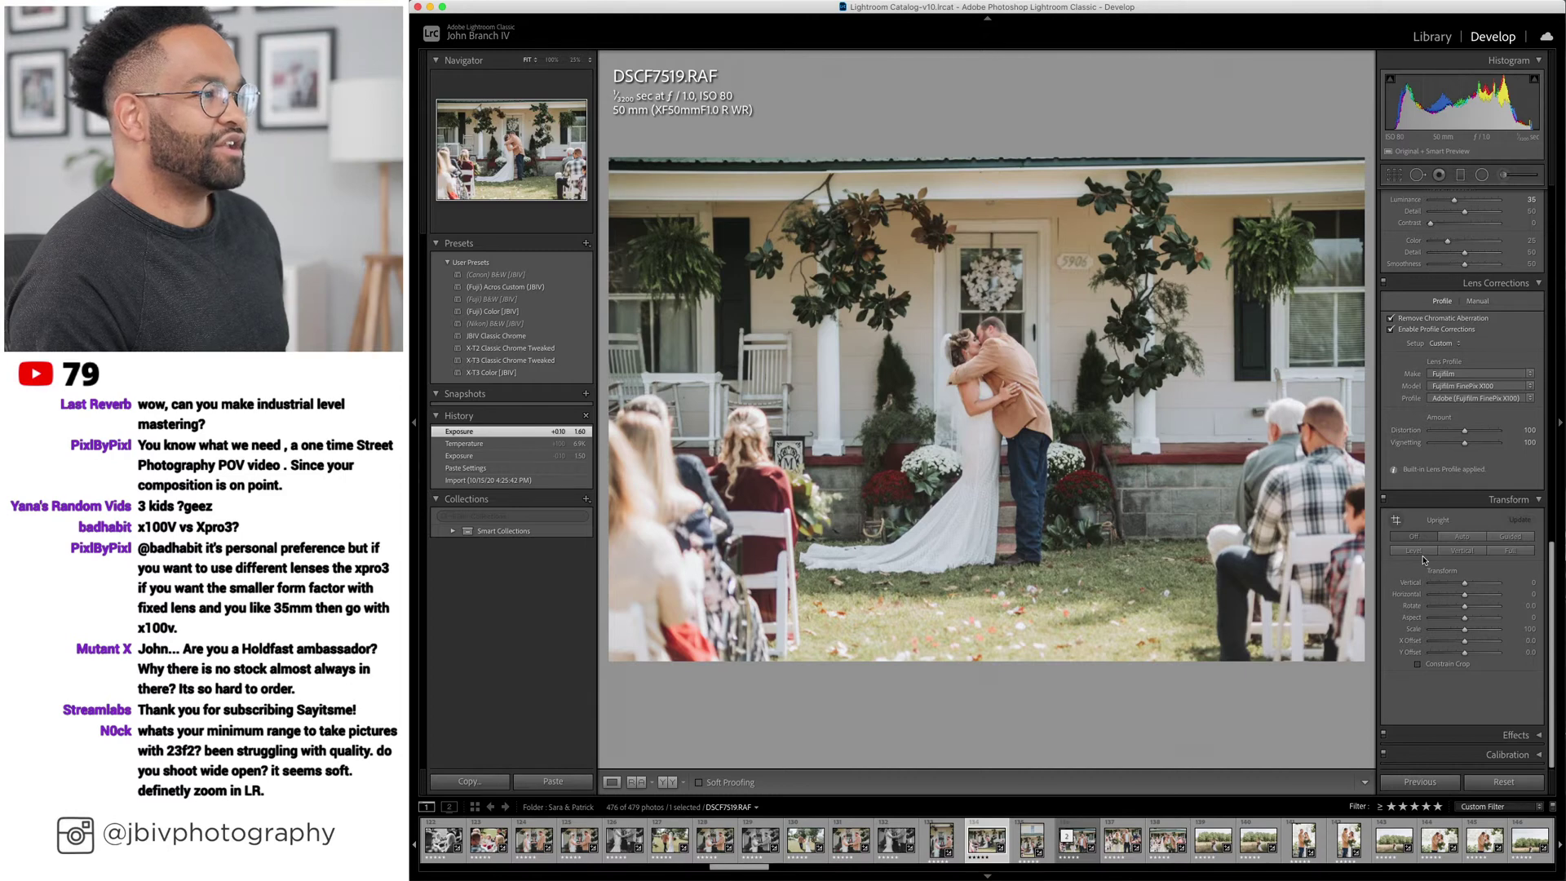
Advance through DSCF7536.RAF and DSCF7557.RAF to DSCF7566.RAF.
{"action": "key", "text": "Right"}
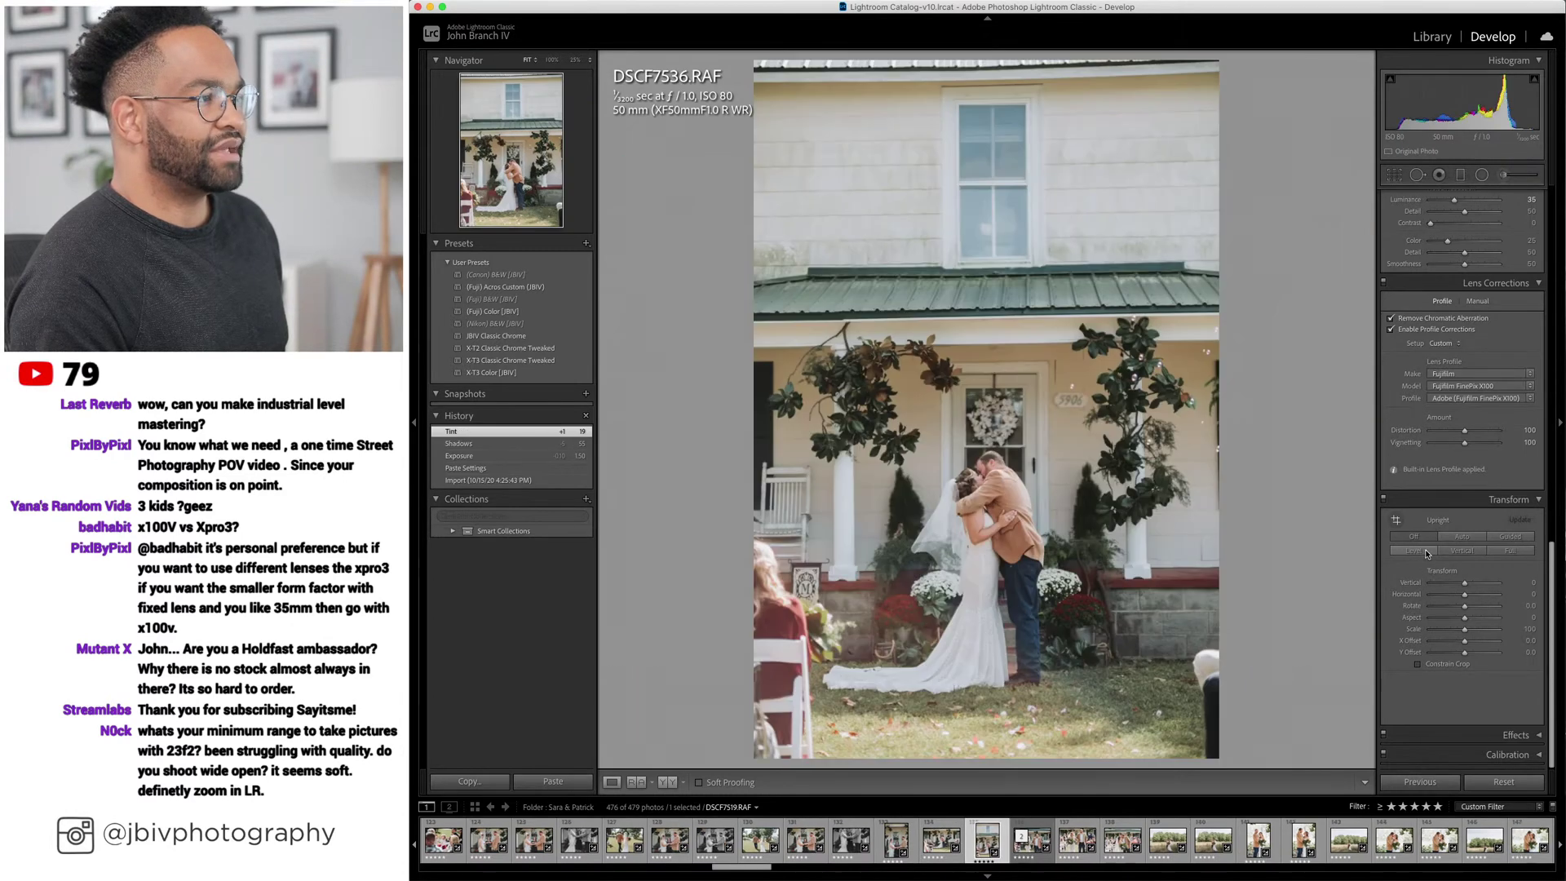
{"action": "key", "text": "Right"}
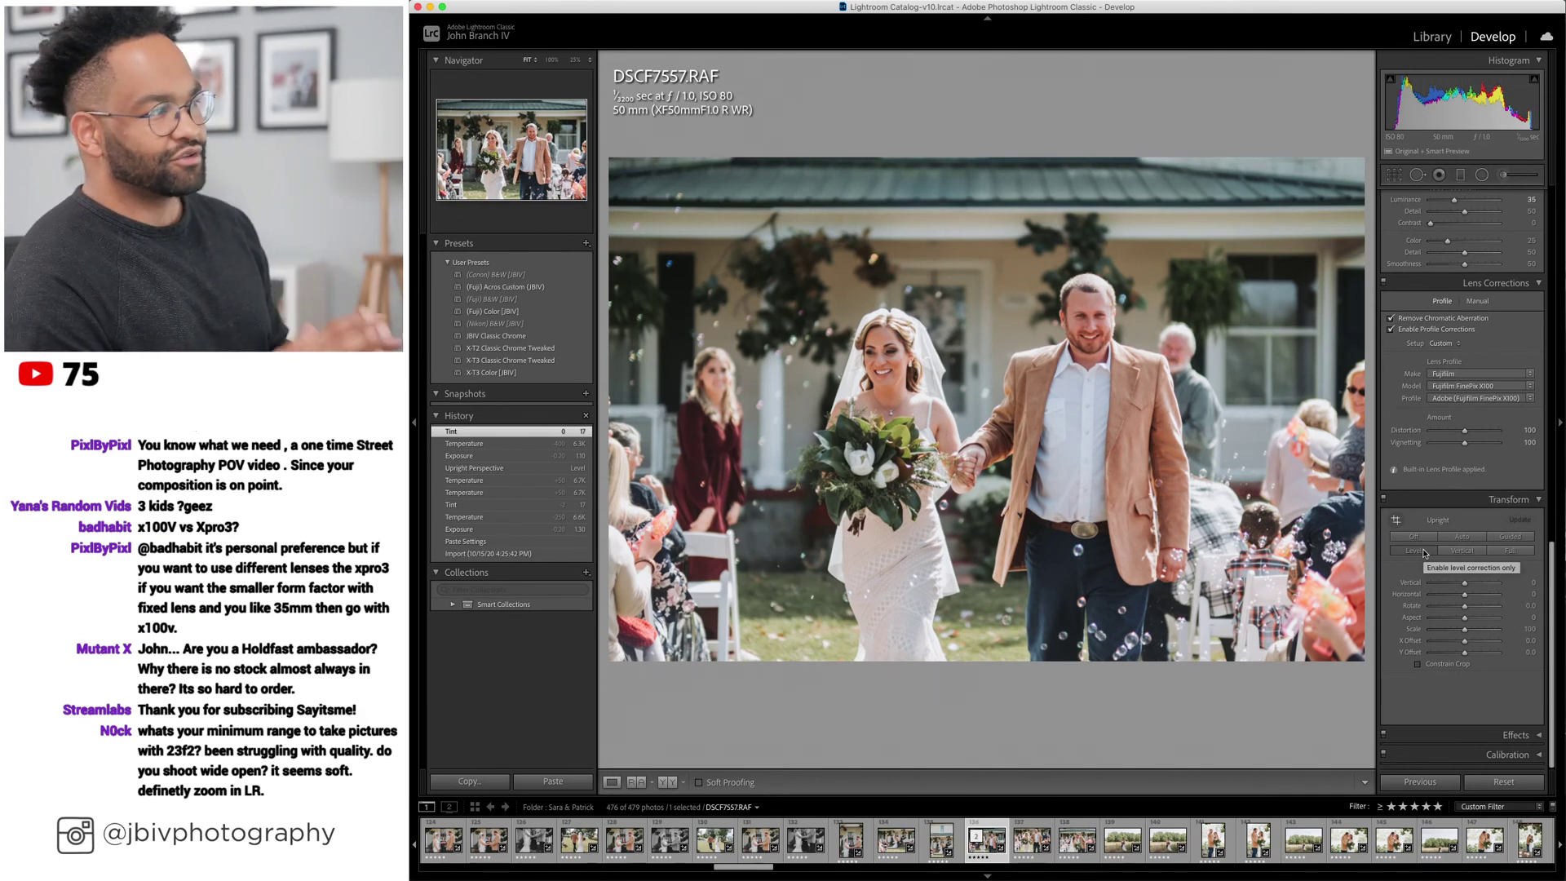
{"action": "key", "text": "Right"}
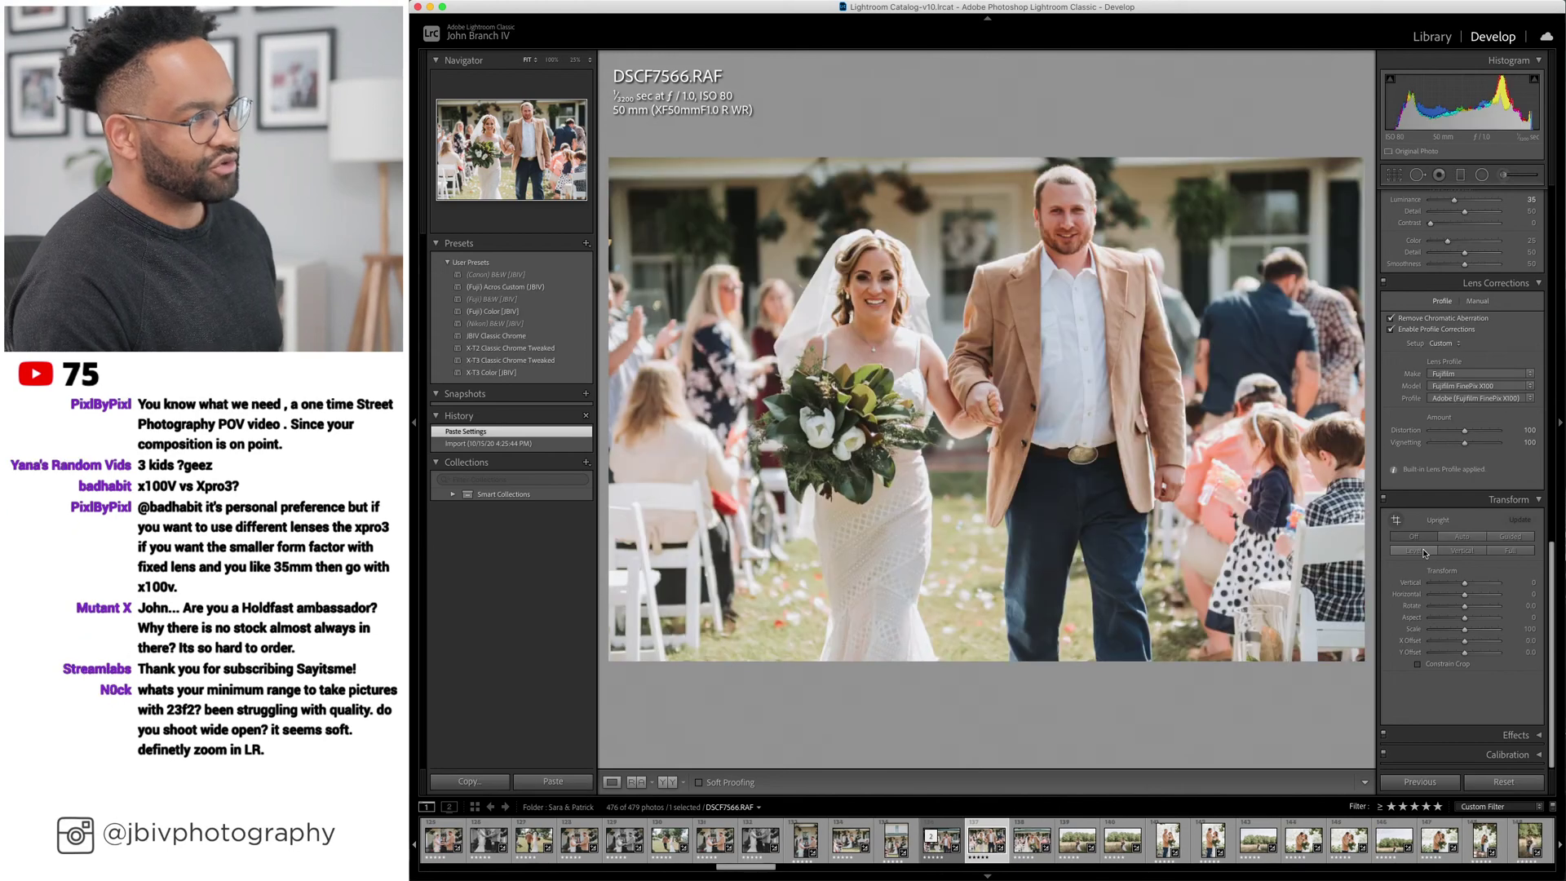
Try the Upright level correction on DSCF7566.RAF and switch Upright back off.
{"action": "left_click", "coordinate": [1423, 552]}
{"action": "scroll", "coordinate": [1441, 294], "scroll_direction": "up", "scroll_amount": 5}
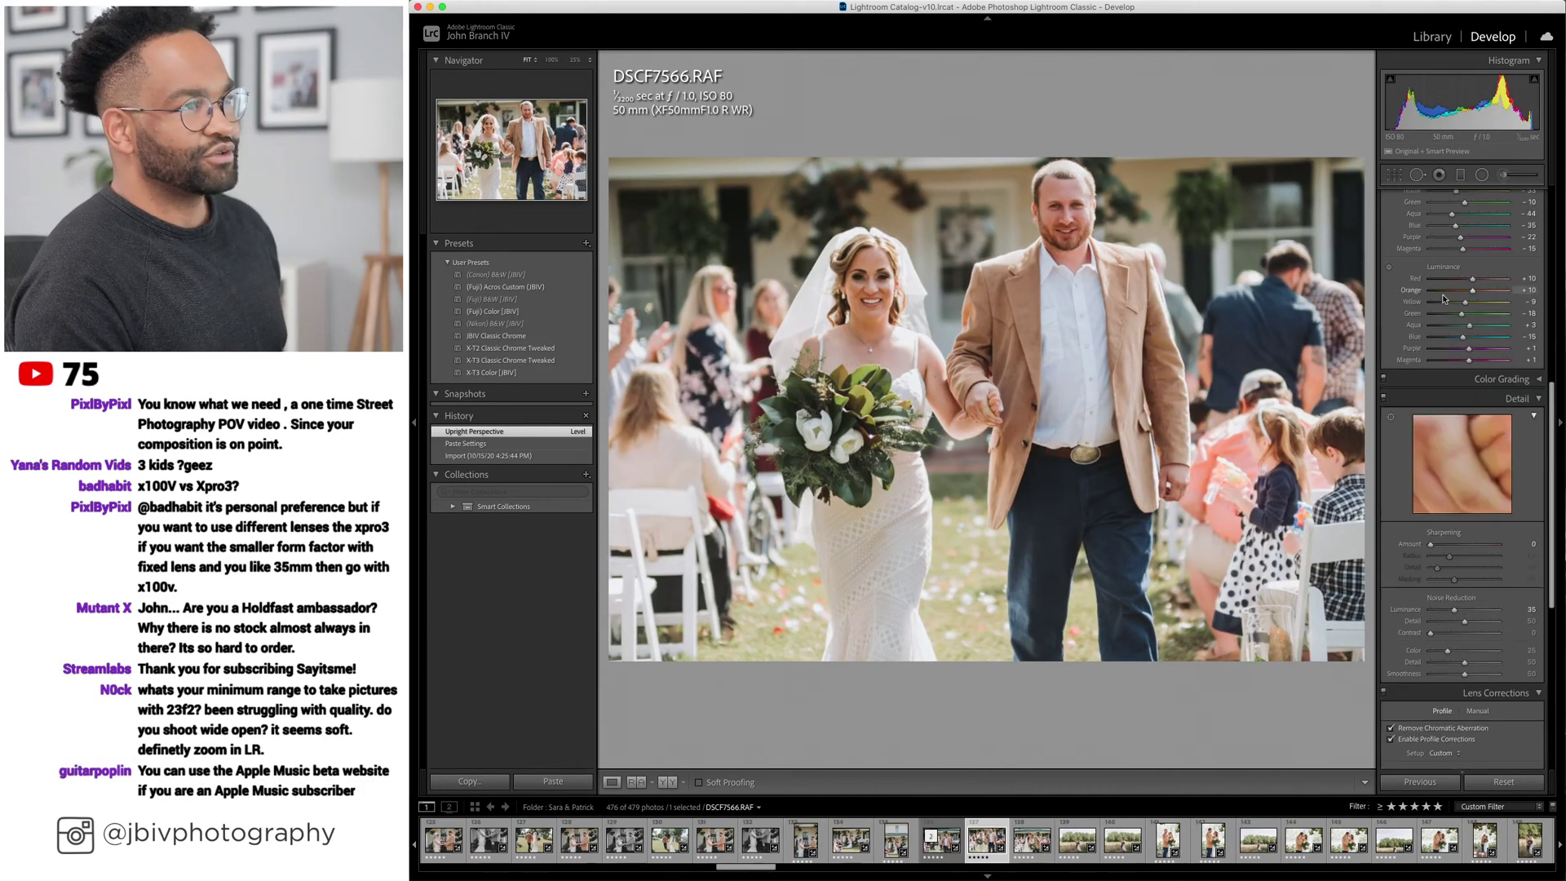
{"action": "scroll", "coordinate": [1410, 440], "scroll_direction": "down", "scroll_amount": 4}
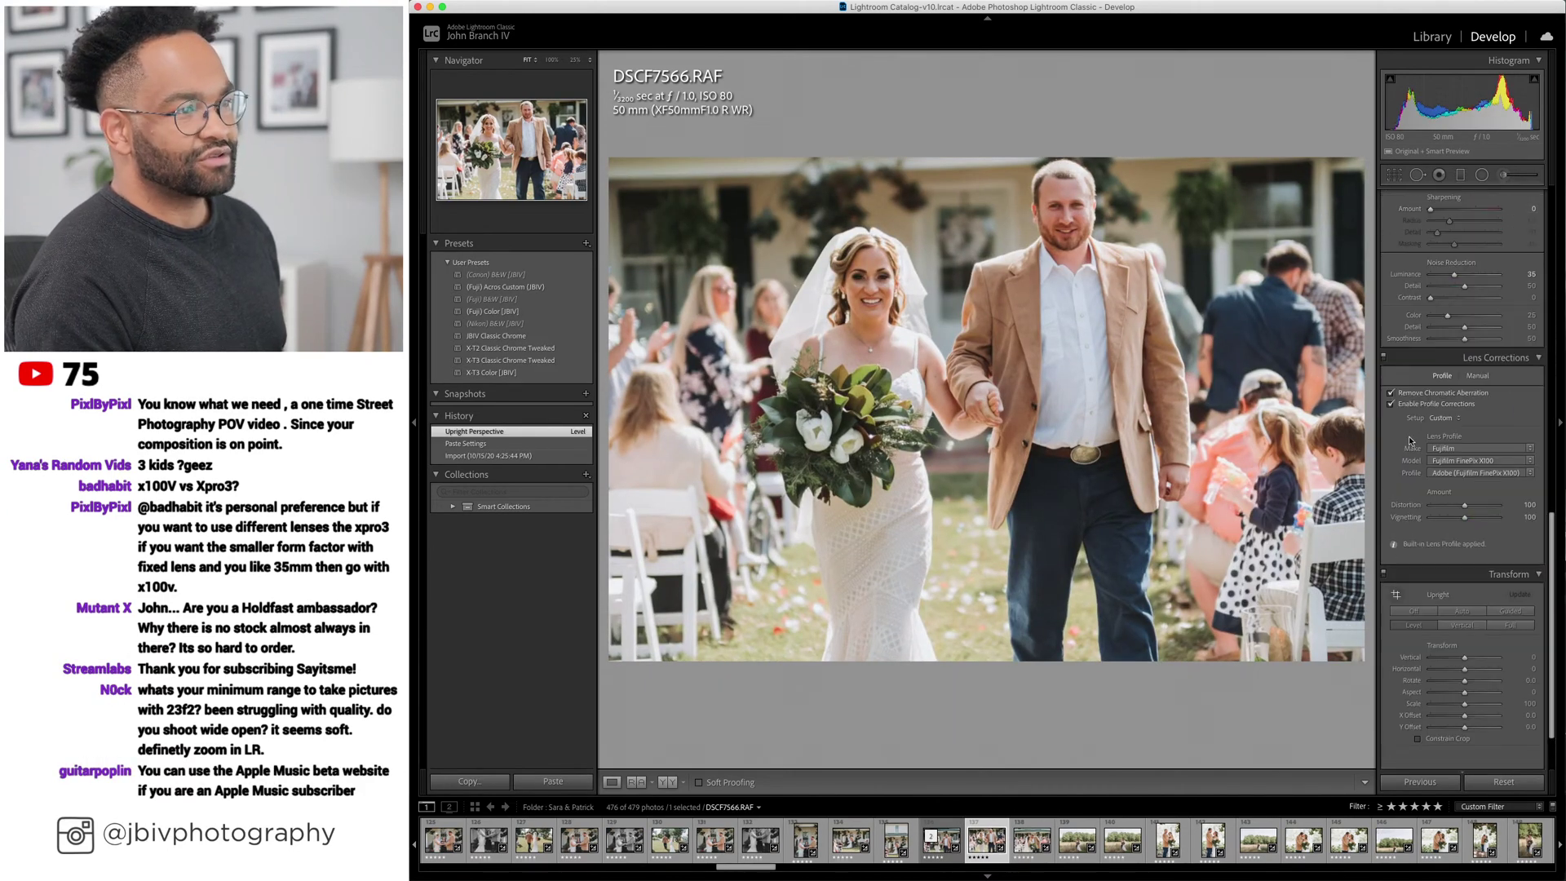
{"action": "left_click", "coordinate": [1415, 608]}
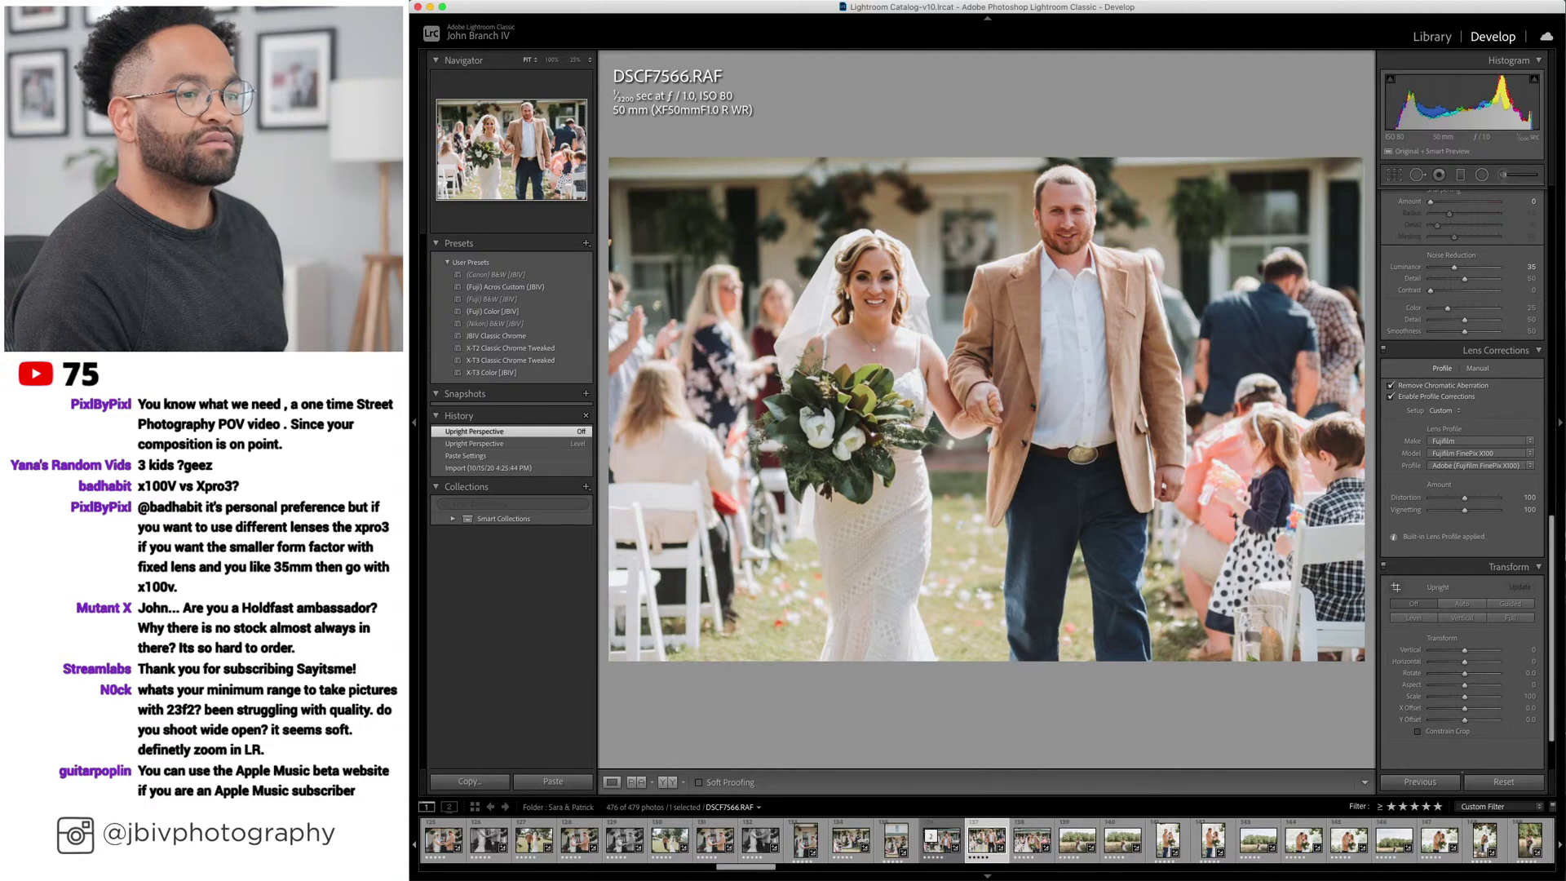
Set DSCF7566.RAF's color temperature to 6,450, rotate it manually by +1.4, and constrain the crop.
{"action": "scroll", "coordinate": [1476, 290], "scroll_direction": "up", "scroll_amount": 10}
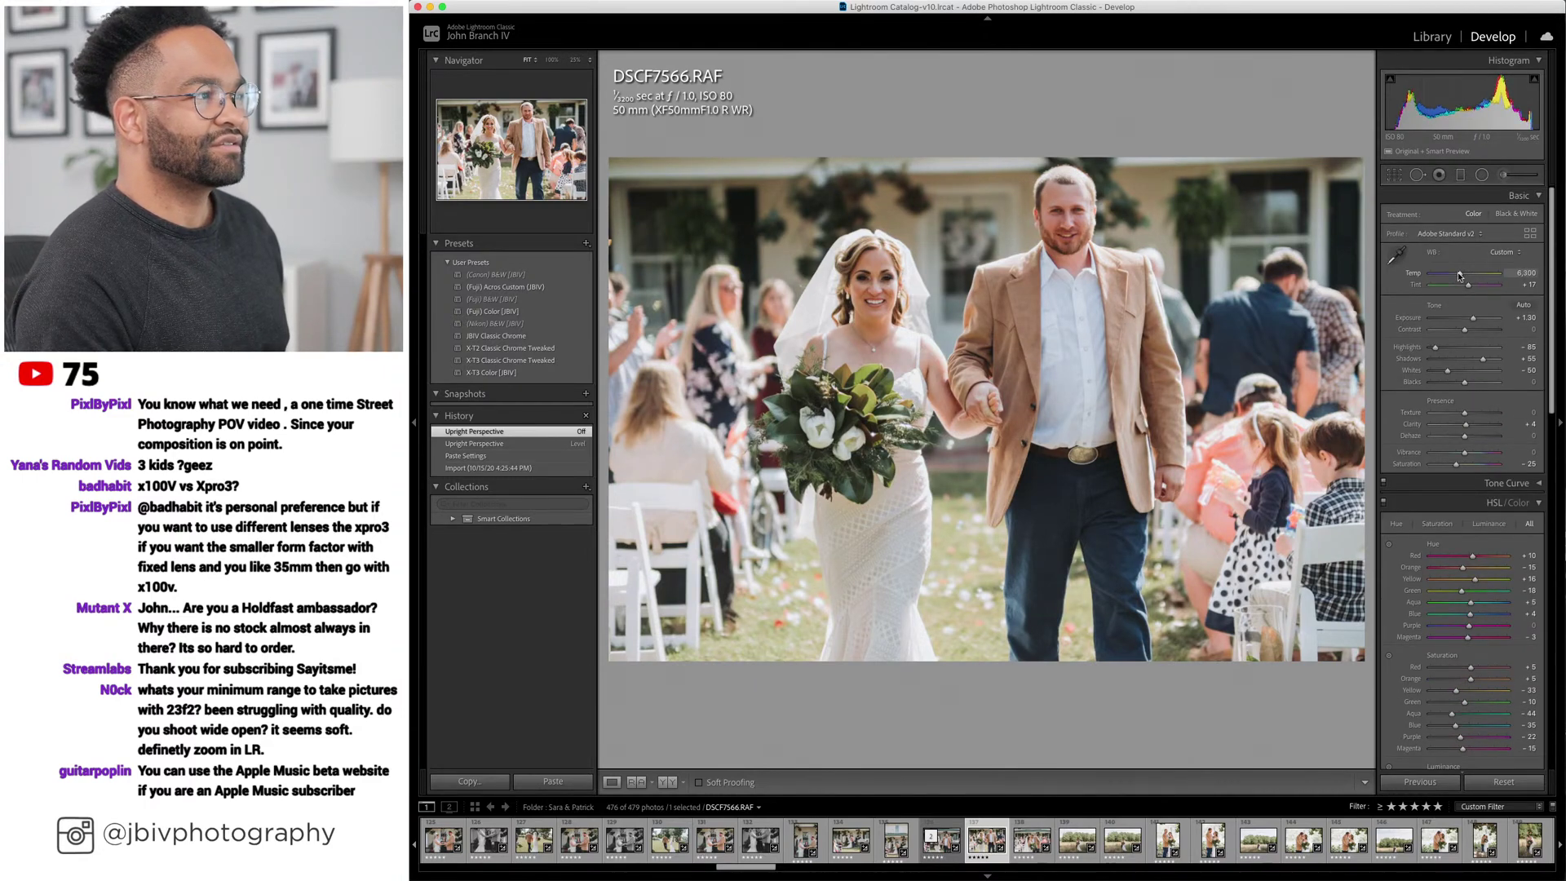
{"action": "left_click_drag", "start_coordinate": [1460, 276], "coordinate": [1460, 276]}
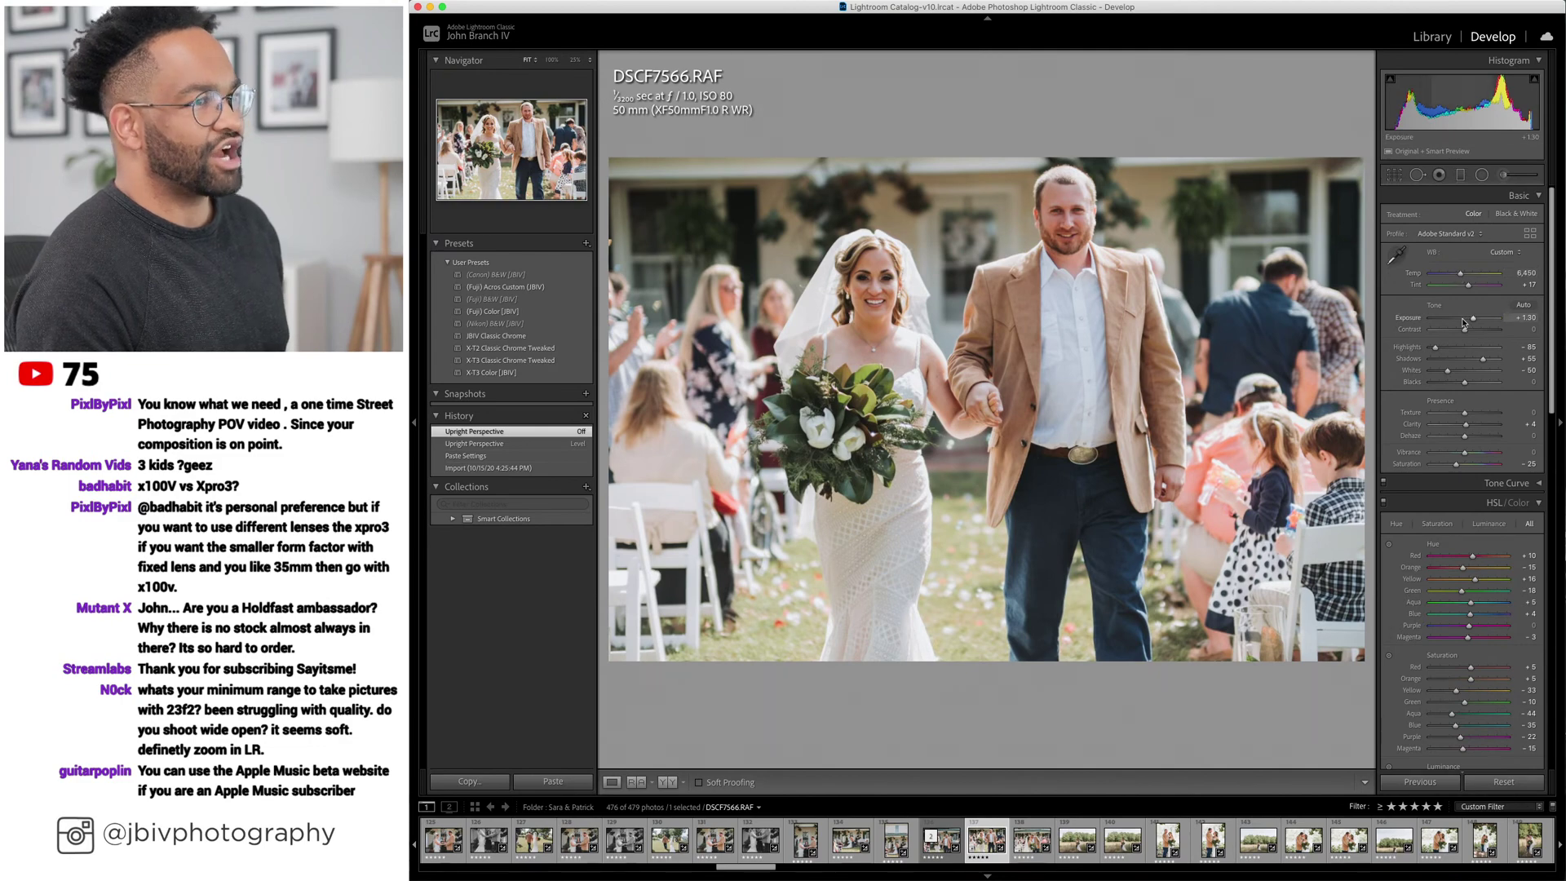
{"action": "scroll", "coordinate": [1460, 581], "scroll_direction": "down", "scroll_amount": 10}
{"action": "left_click_drag", "start_coordinate": [1464, 606], "coordinate": [1464, 608]}
{"action": "left_click", "coordinate": [1420, 664]}
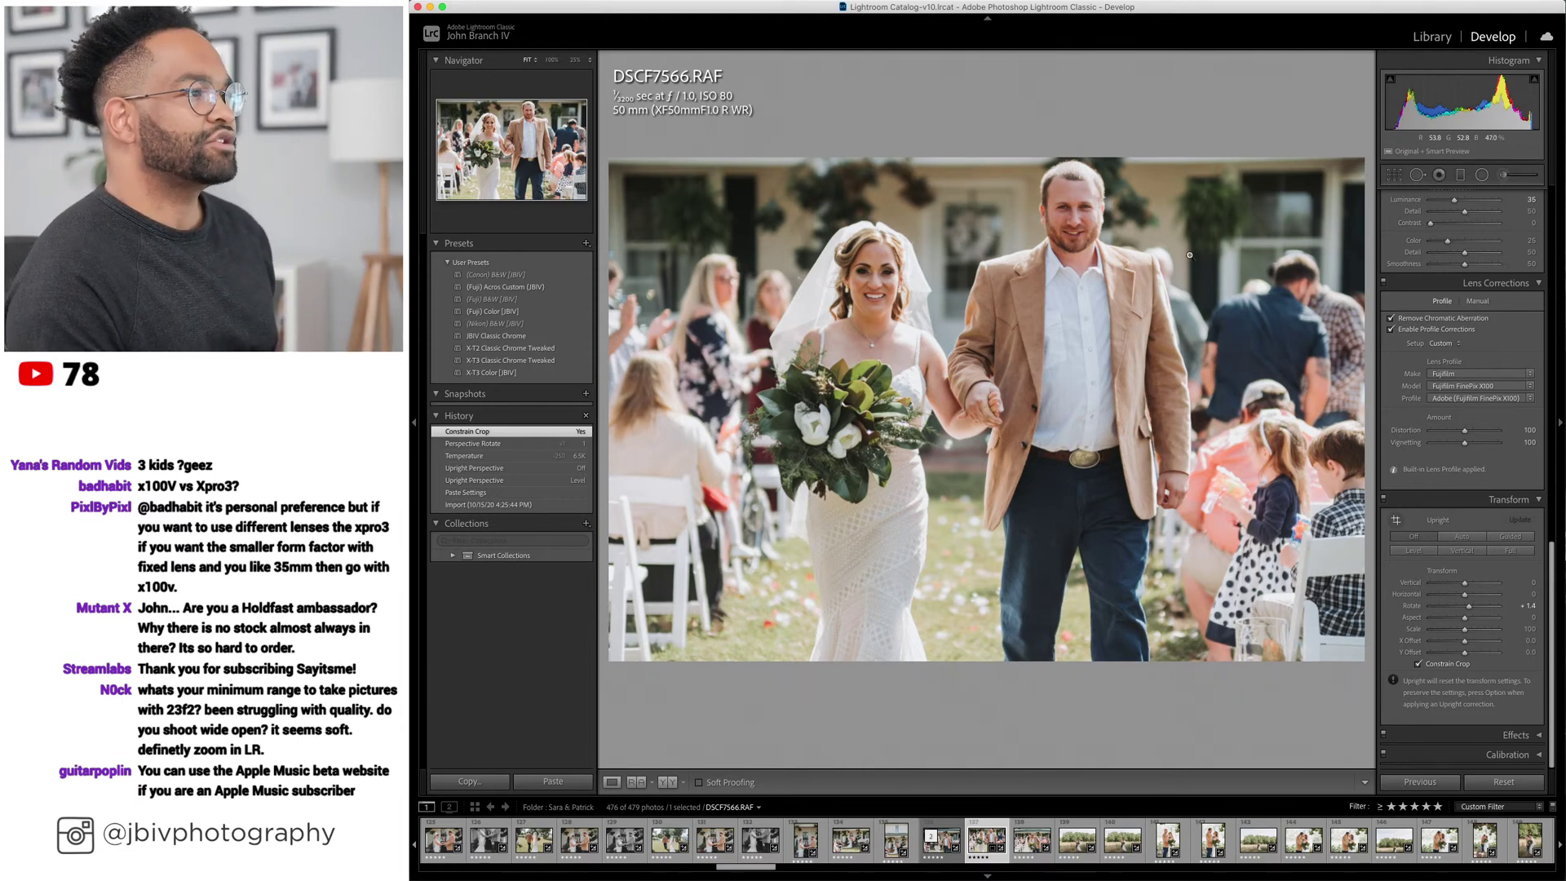
Advance past DSCF7569.RAF to DSCF7318-2.RAF and set the field portrait's exposure to +0.13.
{"action": "key", "text": "Right"}
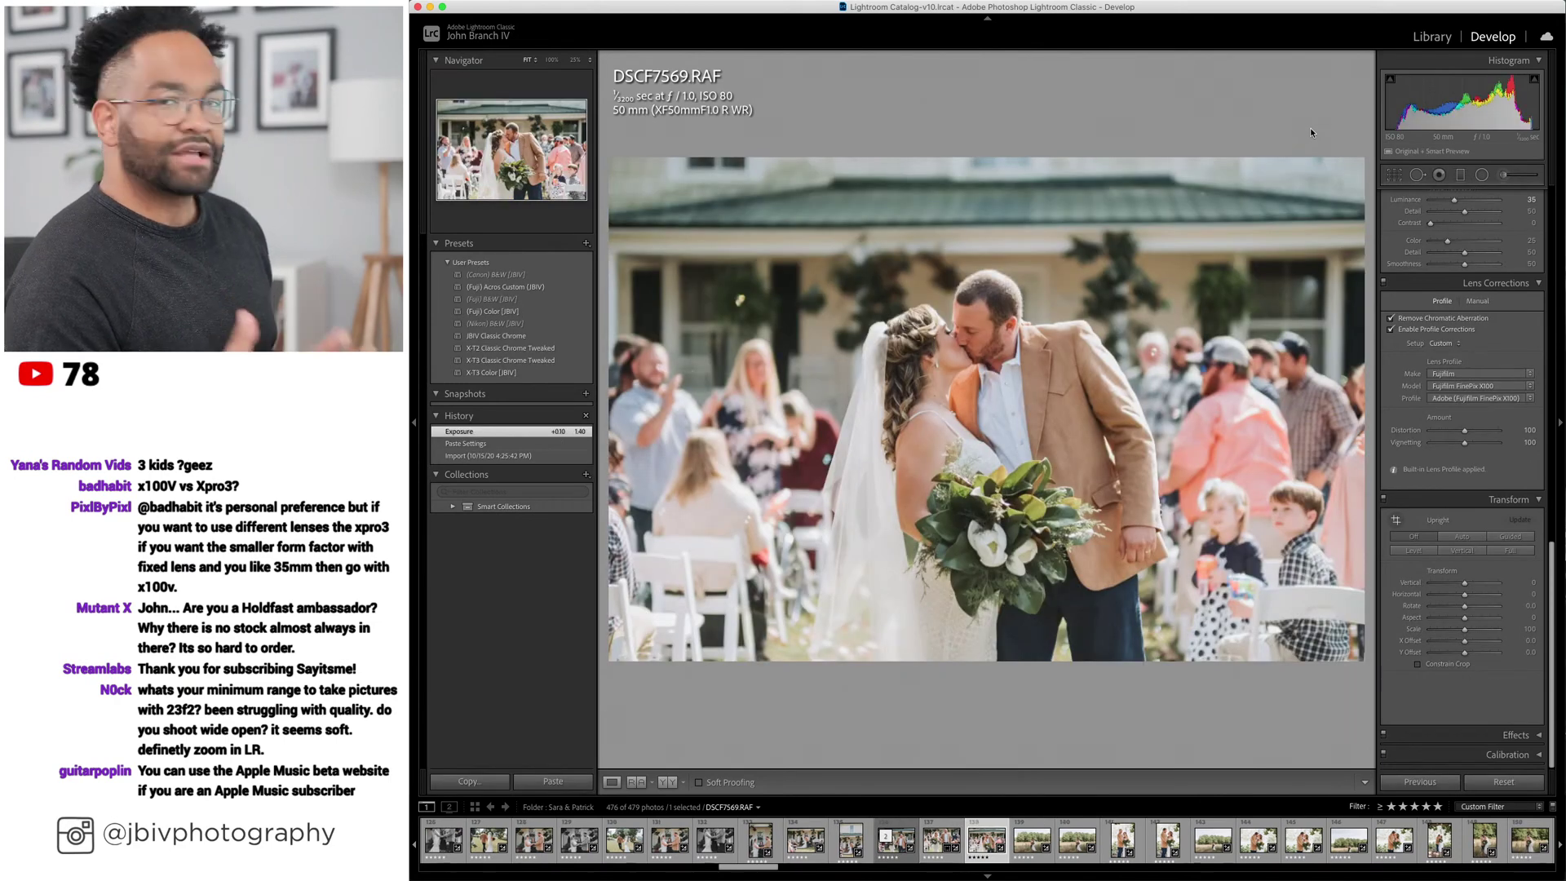
{"action": "key", "text": "Right"}
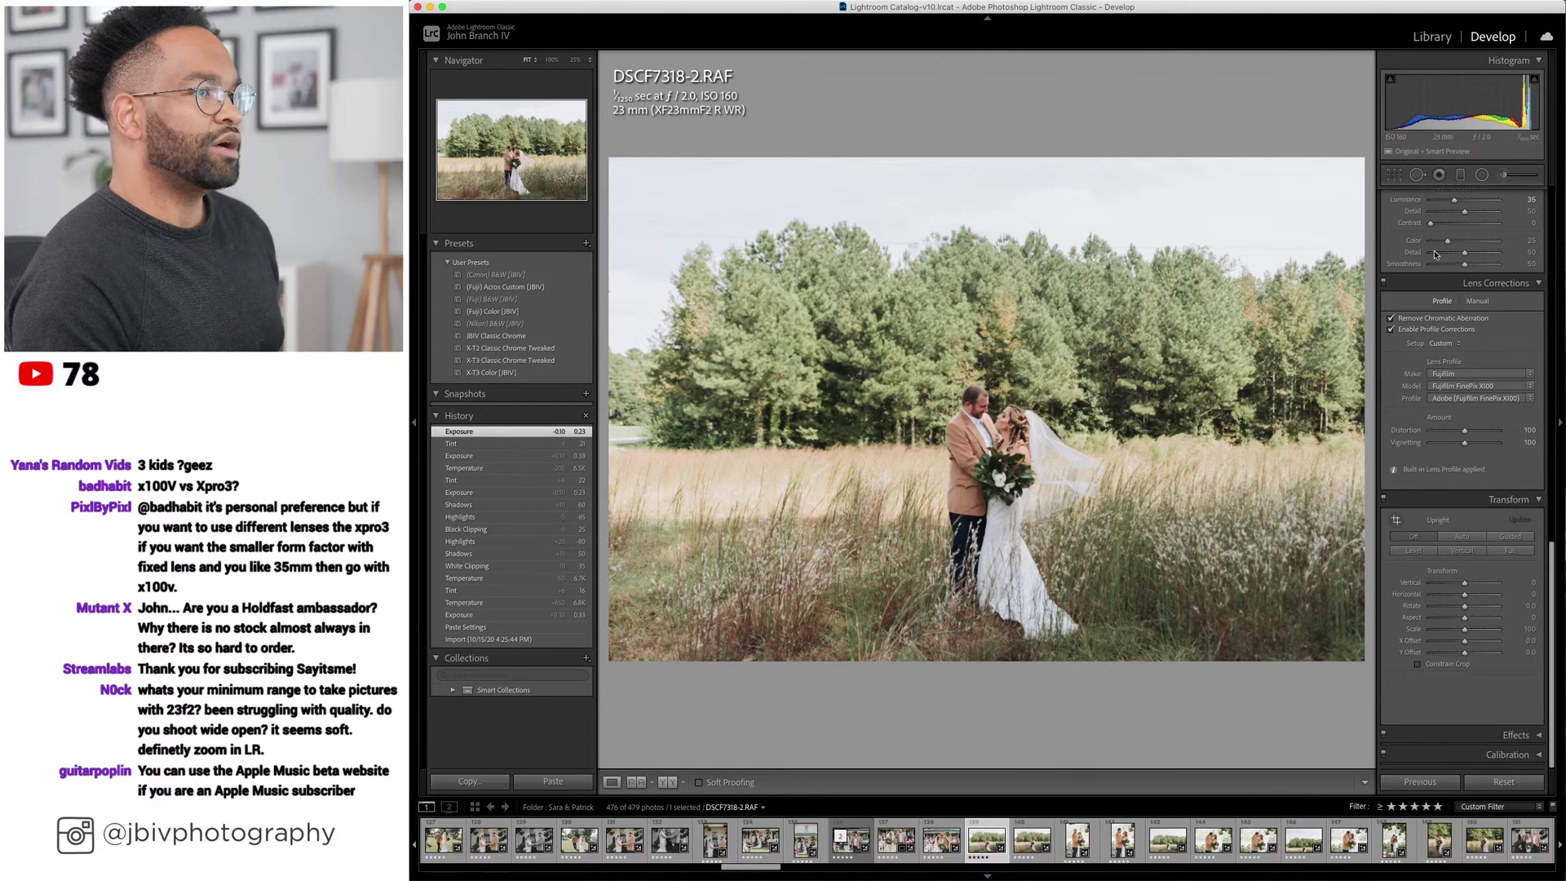
{"action": "scroll", "coordinate": [1435, 256], "scroll_direction": "up", "scroll_amount": 15}
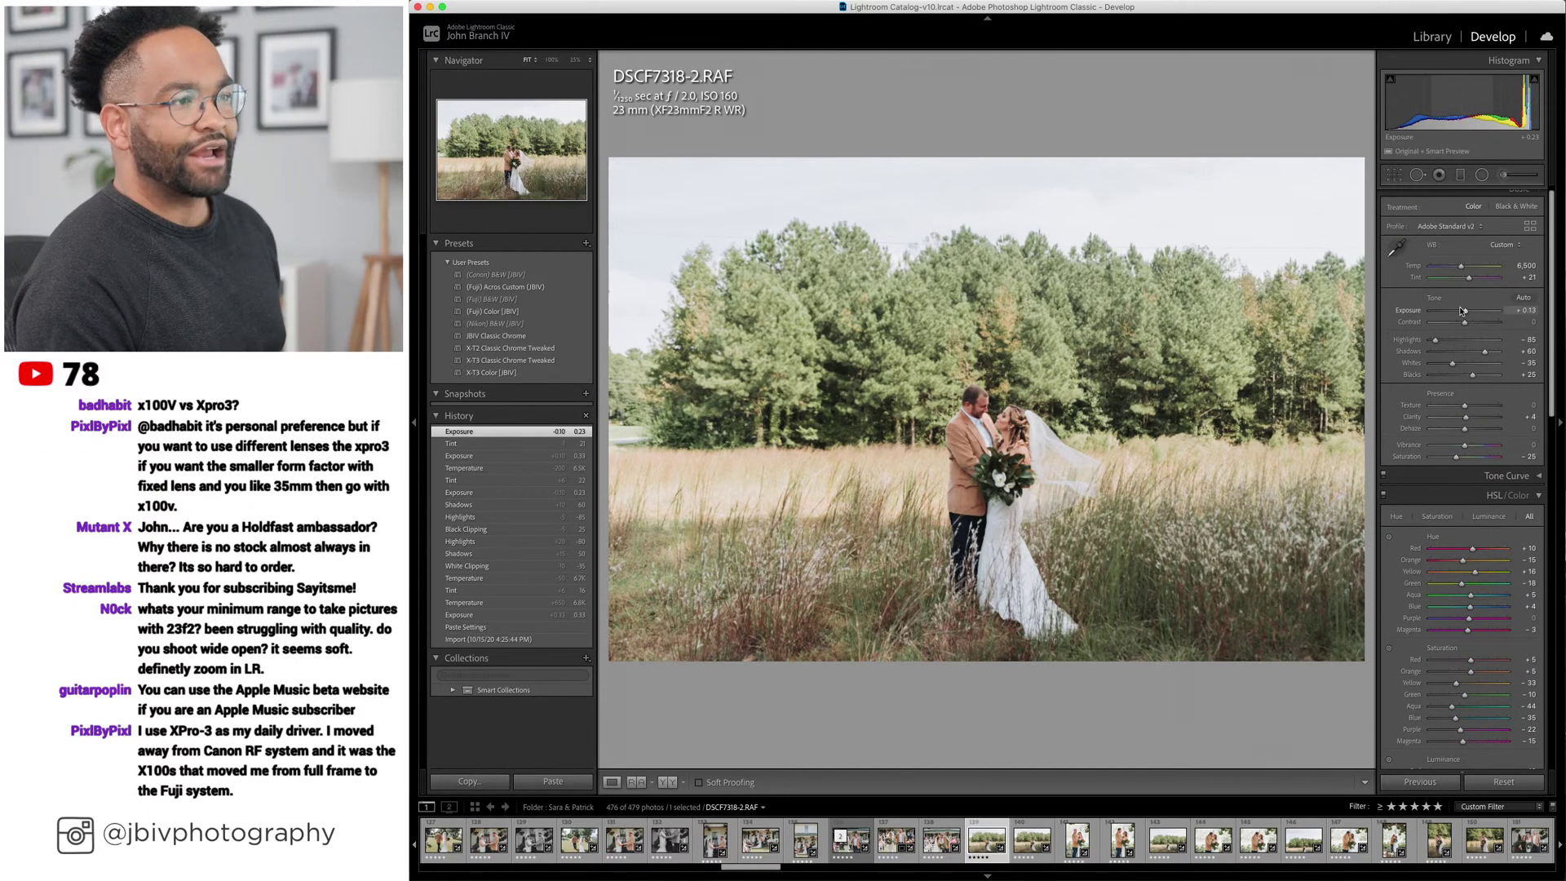
{"action": "left_click_drag", "start_coordinate": [1462, 311], "coordinate": [1464, 311]}
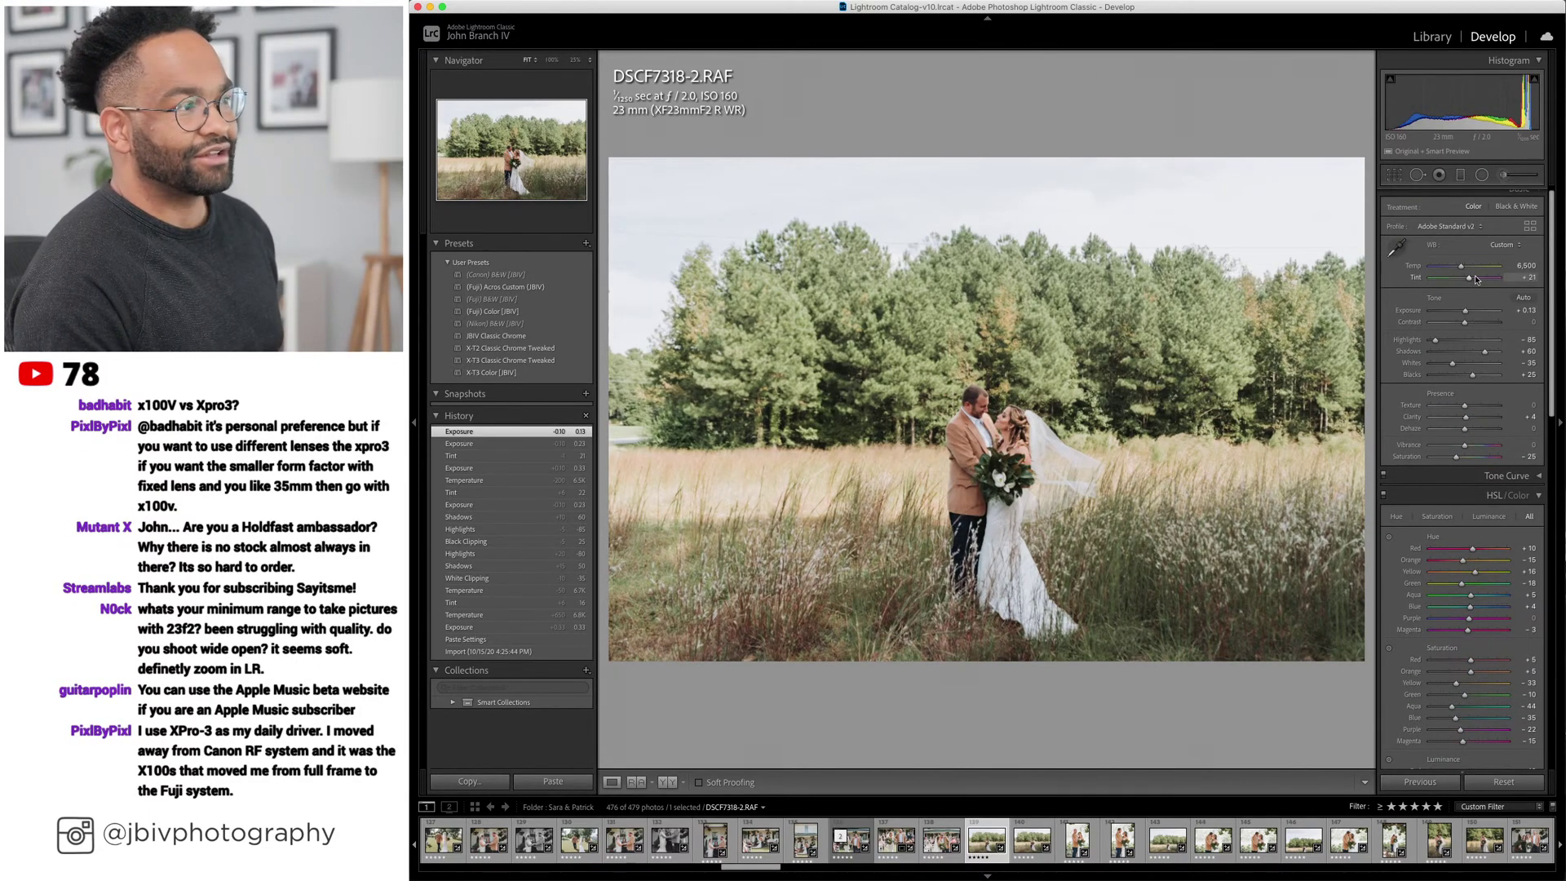
Advance past DSCF7322-2.RAF to DSCF7588.RAF and cool the portrait by lowering its color temperature.
{"action": "key", "text": "Right"}
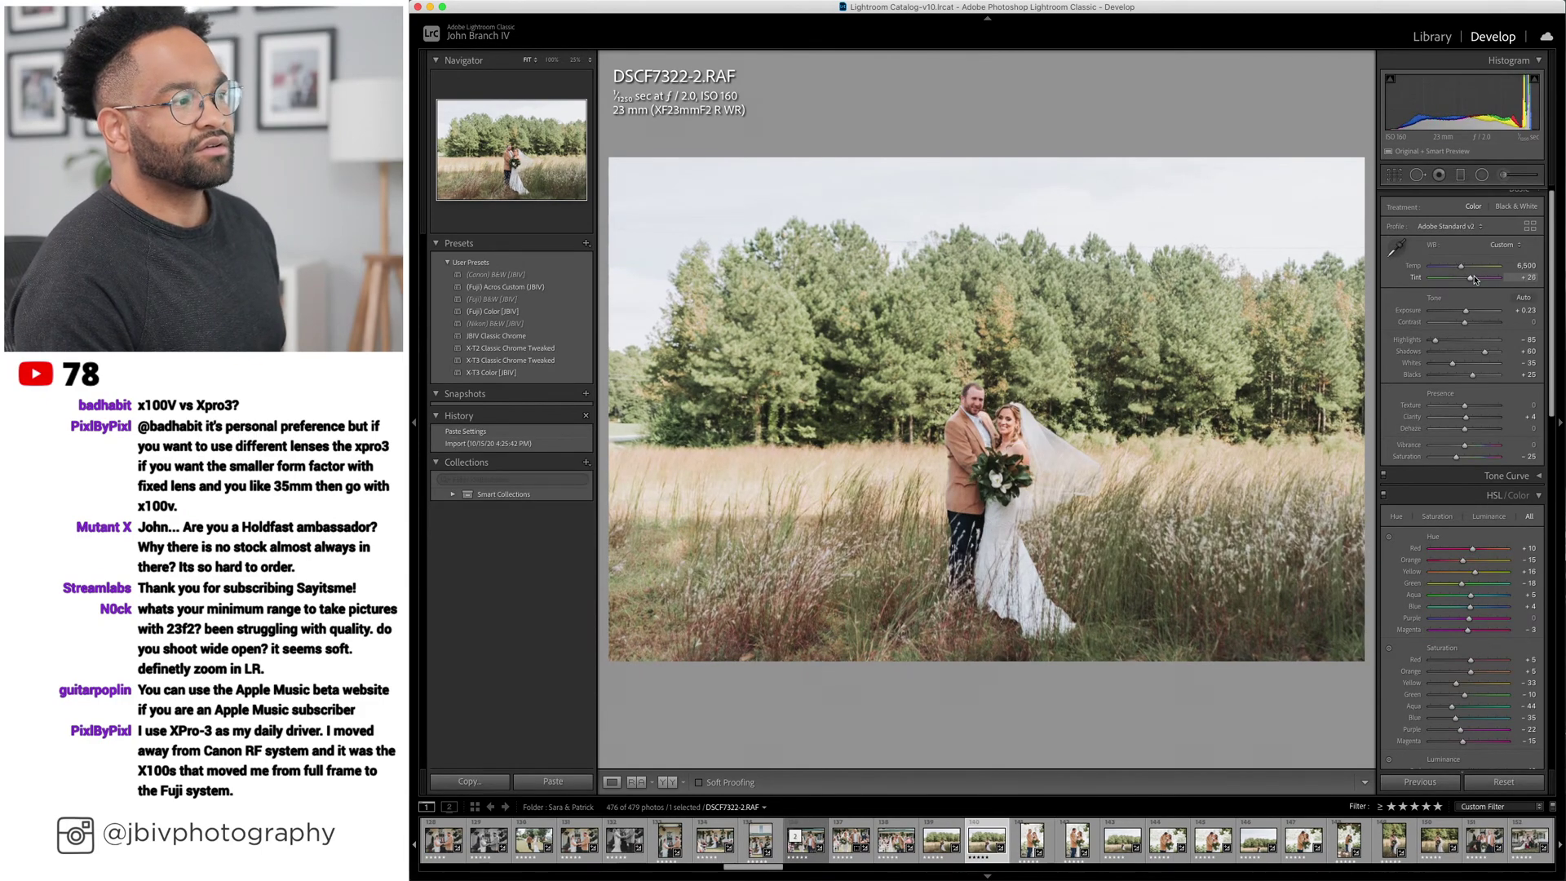
{"action": "key", "text": "Right"}
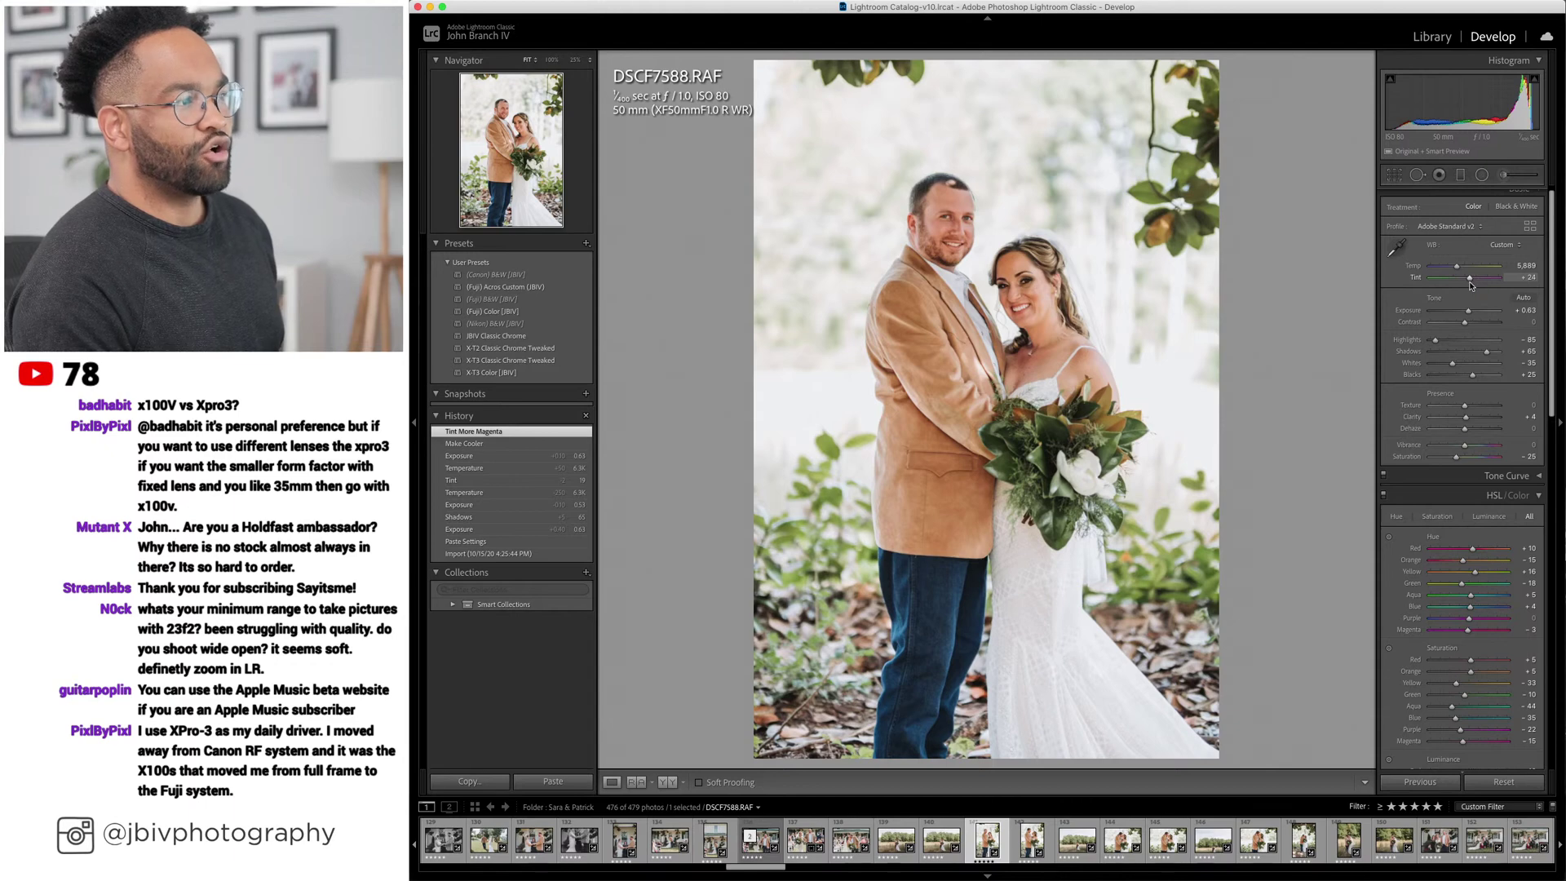
{"action": "key", "text": "Down"}
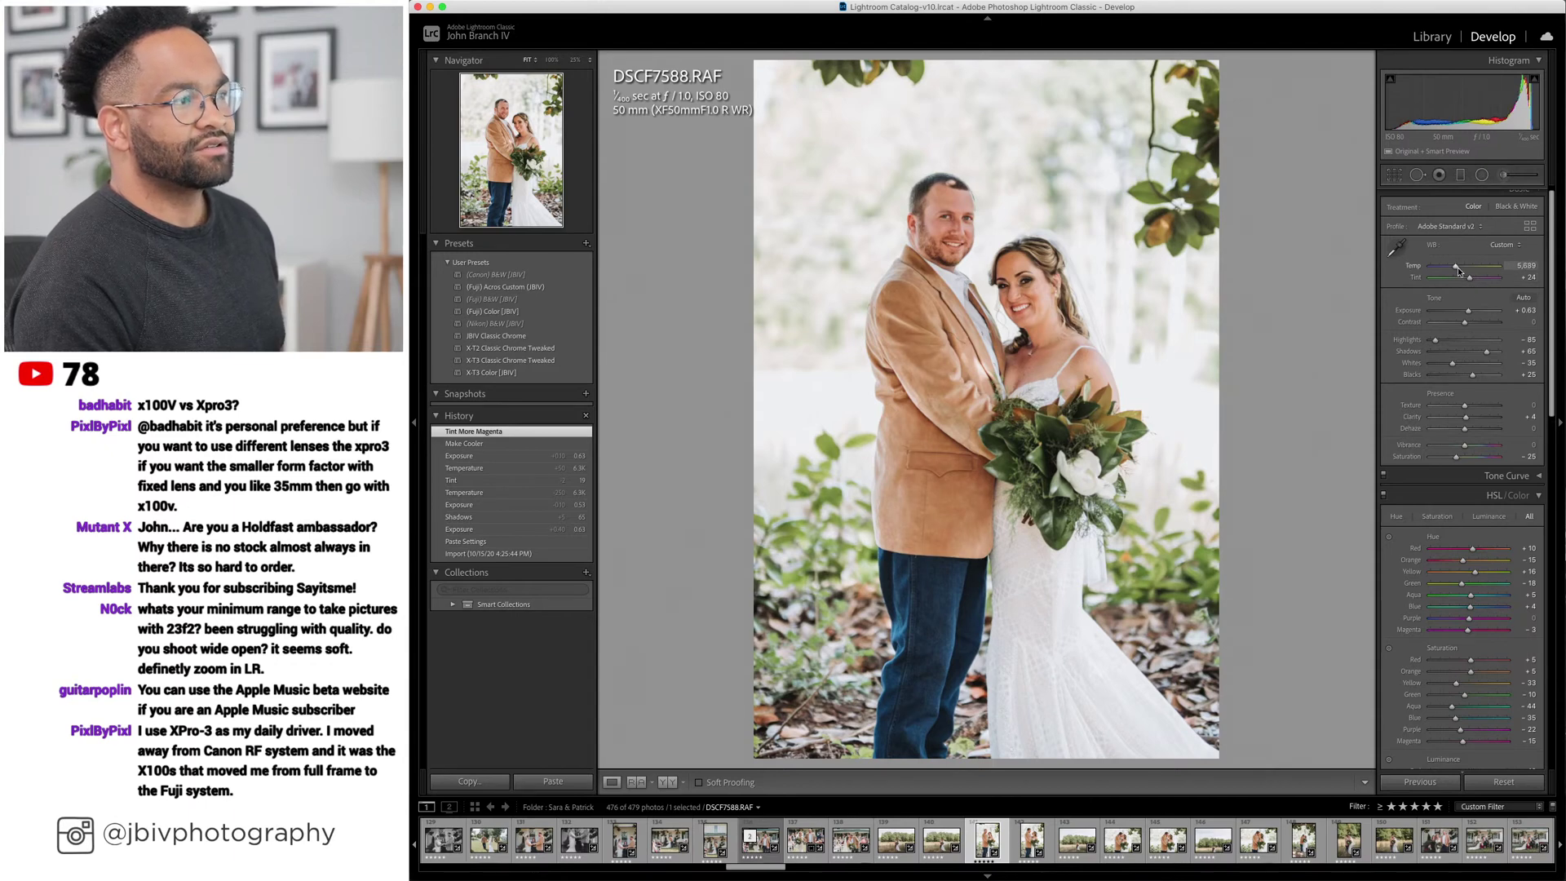
{"action": "key", "text": "Down"}
{"action": "key", "text": "Down"}
{"action": "key", "text": "Down"}
{"action": "key", "text": "Down"}
Advance past DSCF7590.RAF to DSCF7324-2.RAF and set the exposure of the wide field shot to -0.27.
{"action": "key", "text": "Right"}
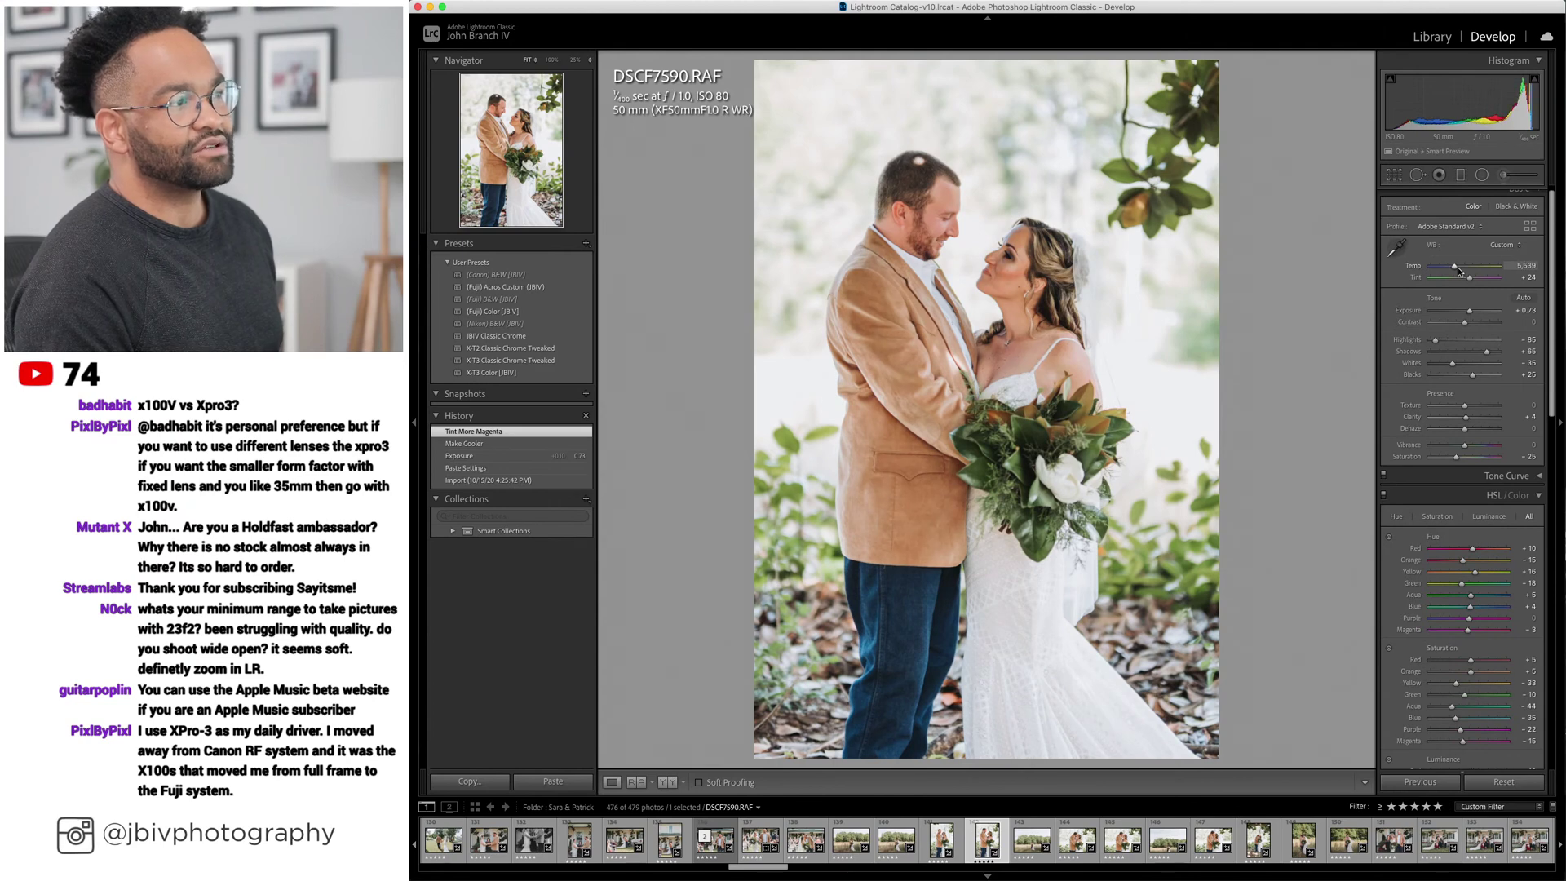
{"action": "key", "text": "Right"}
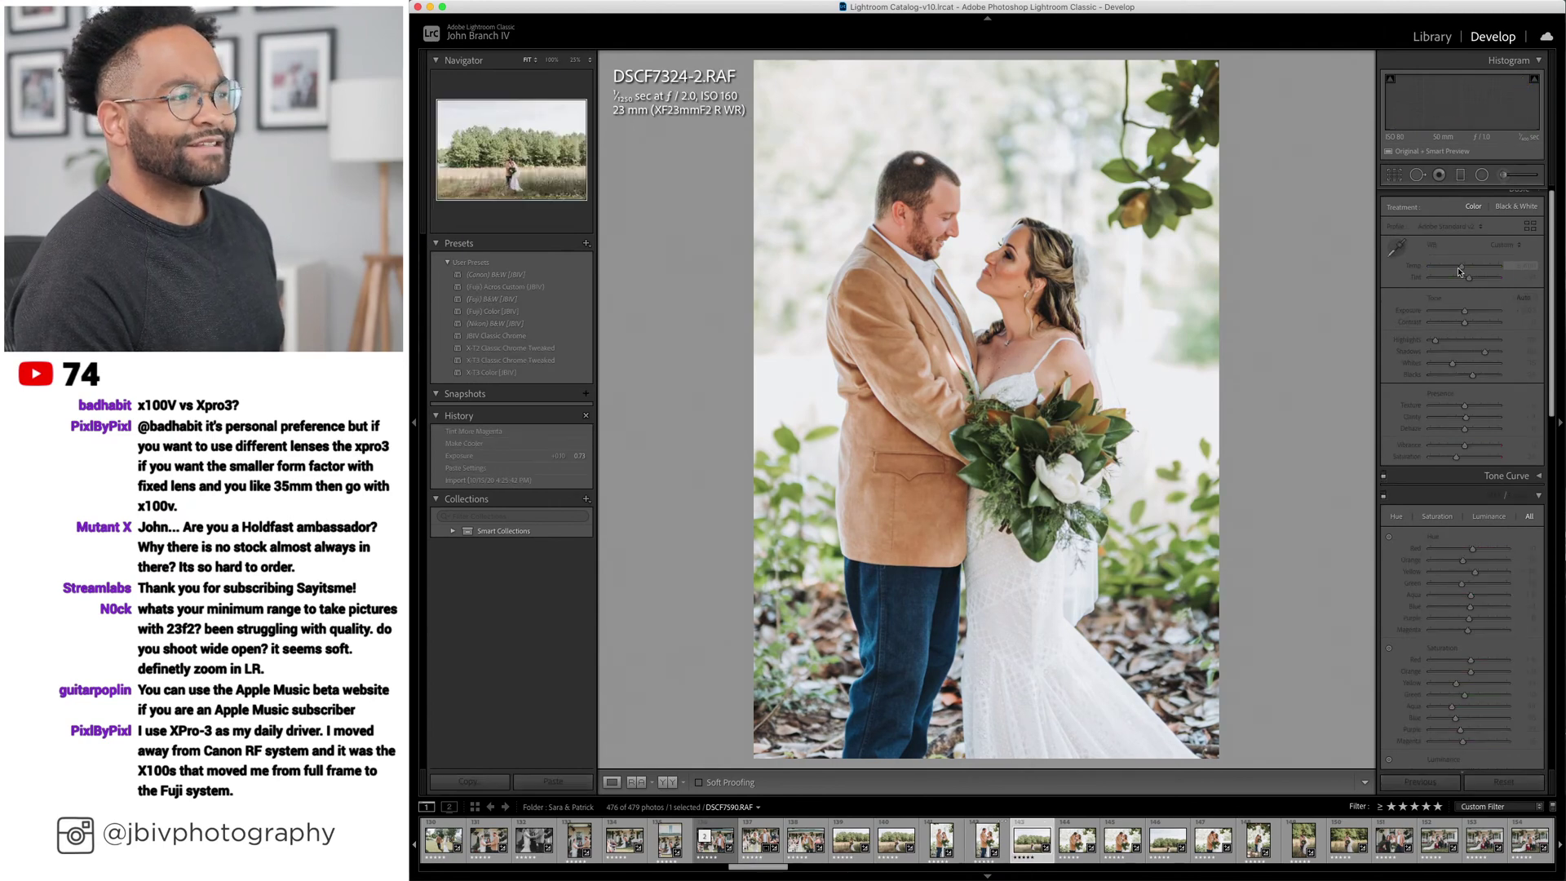
{"action": "key", "text": "Down"}
{"action": "key", "text": "Down"}
{"action": "key", "text": "Down"}
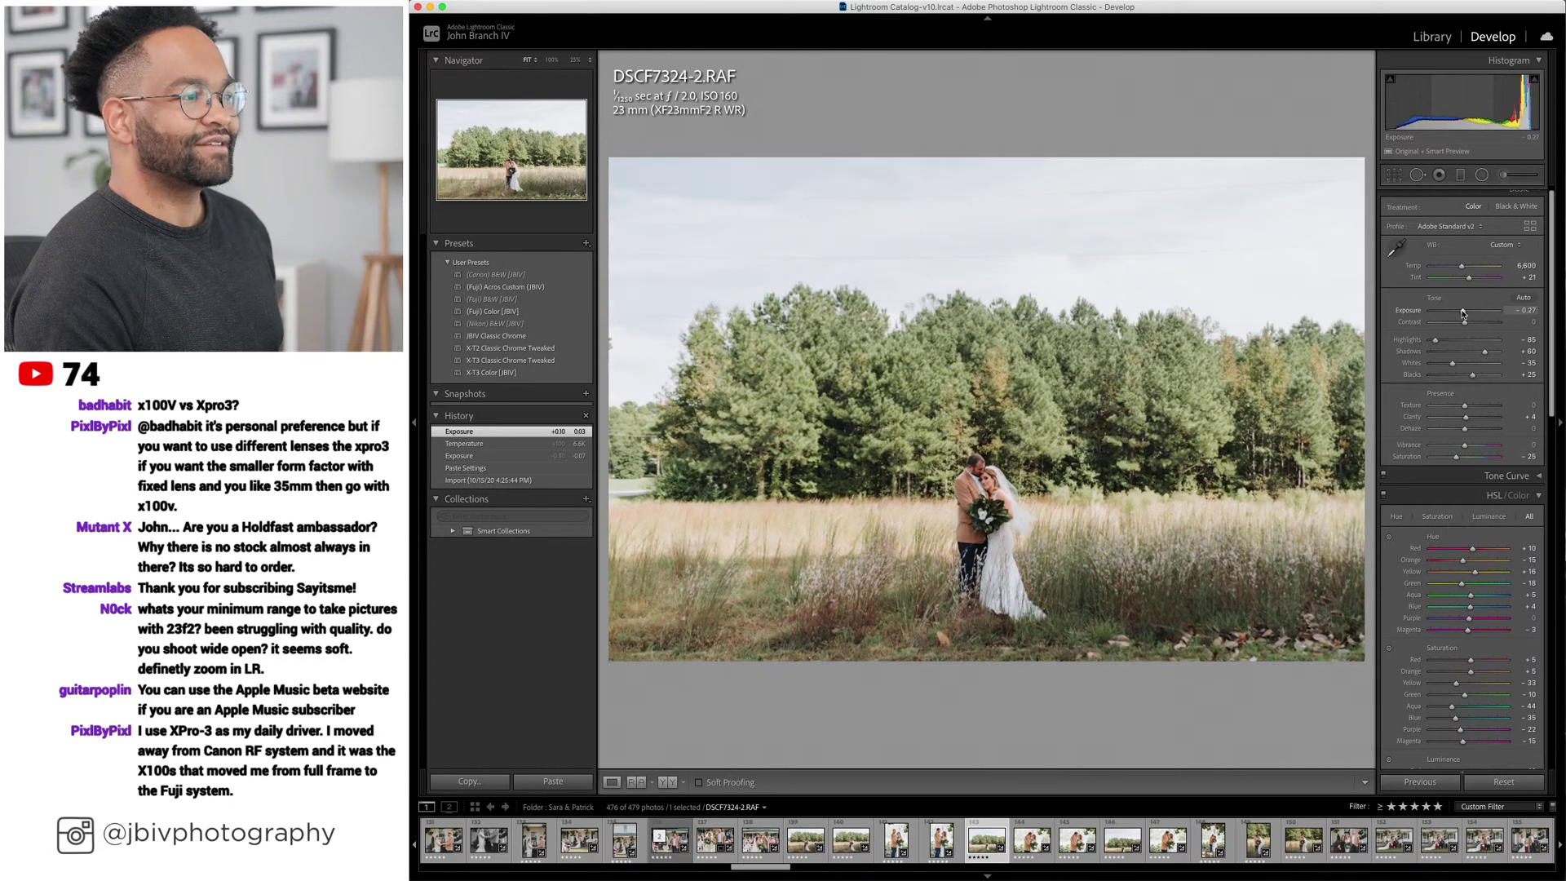
Crop DSCF7324-2.RAF slightly tighter at the original aspect ratio, reposition the frame around the couple, and apply the crop.
{"action": "left_click", "coordinate": [1402, 189]}
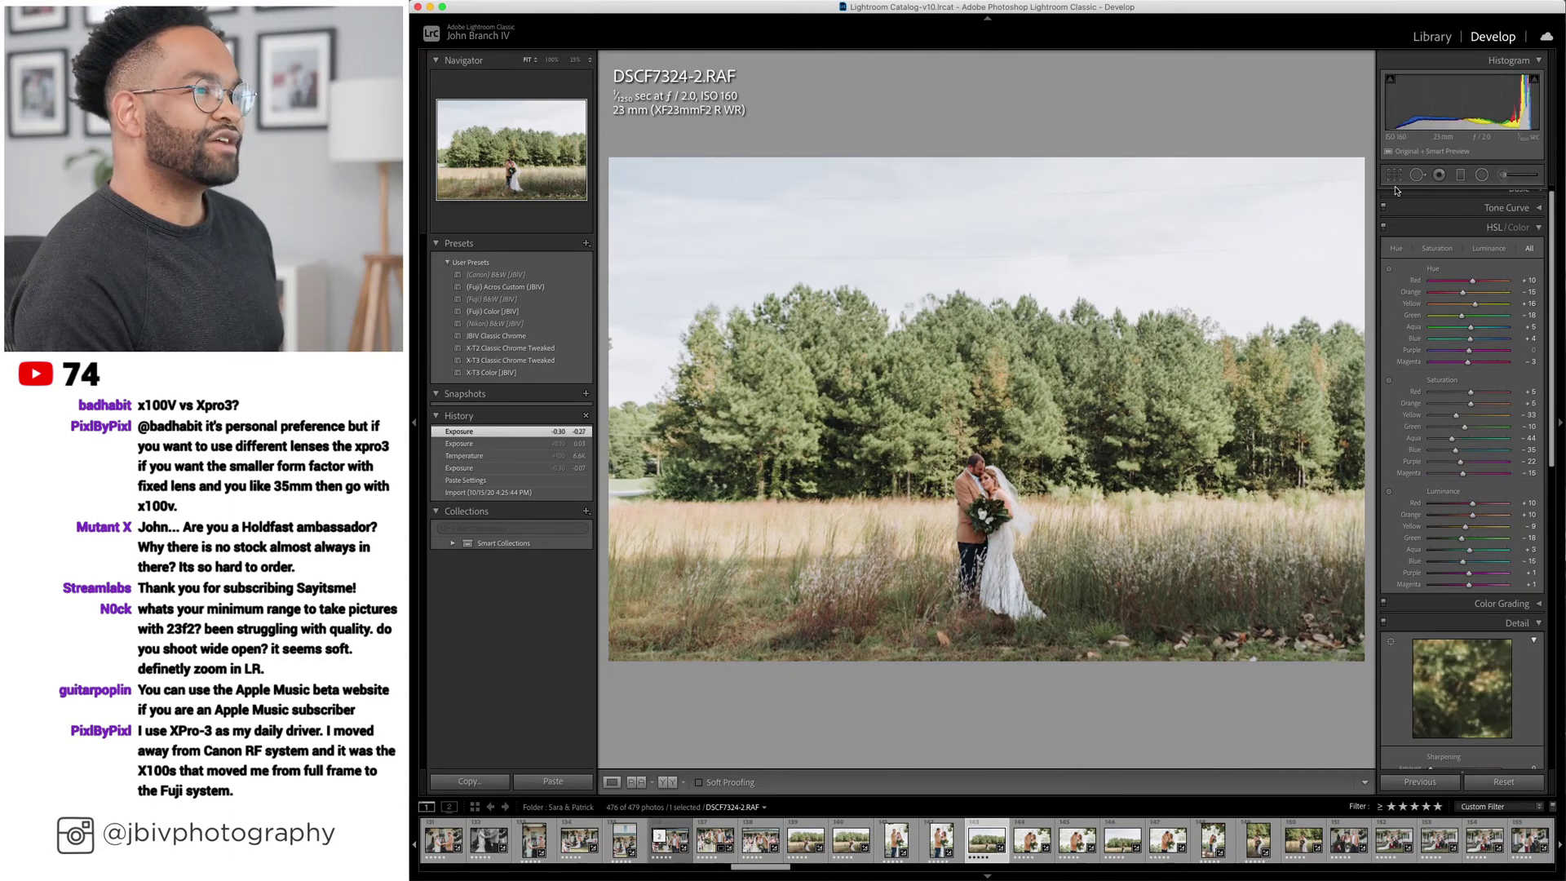
{"action": "left_click", "coordinate": [1394, 175]}
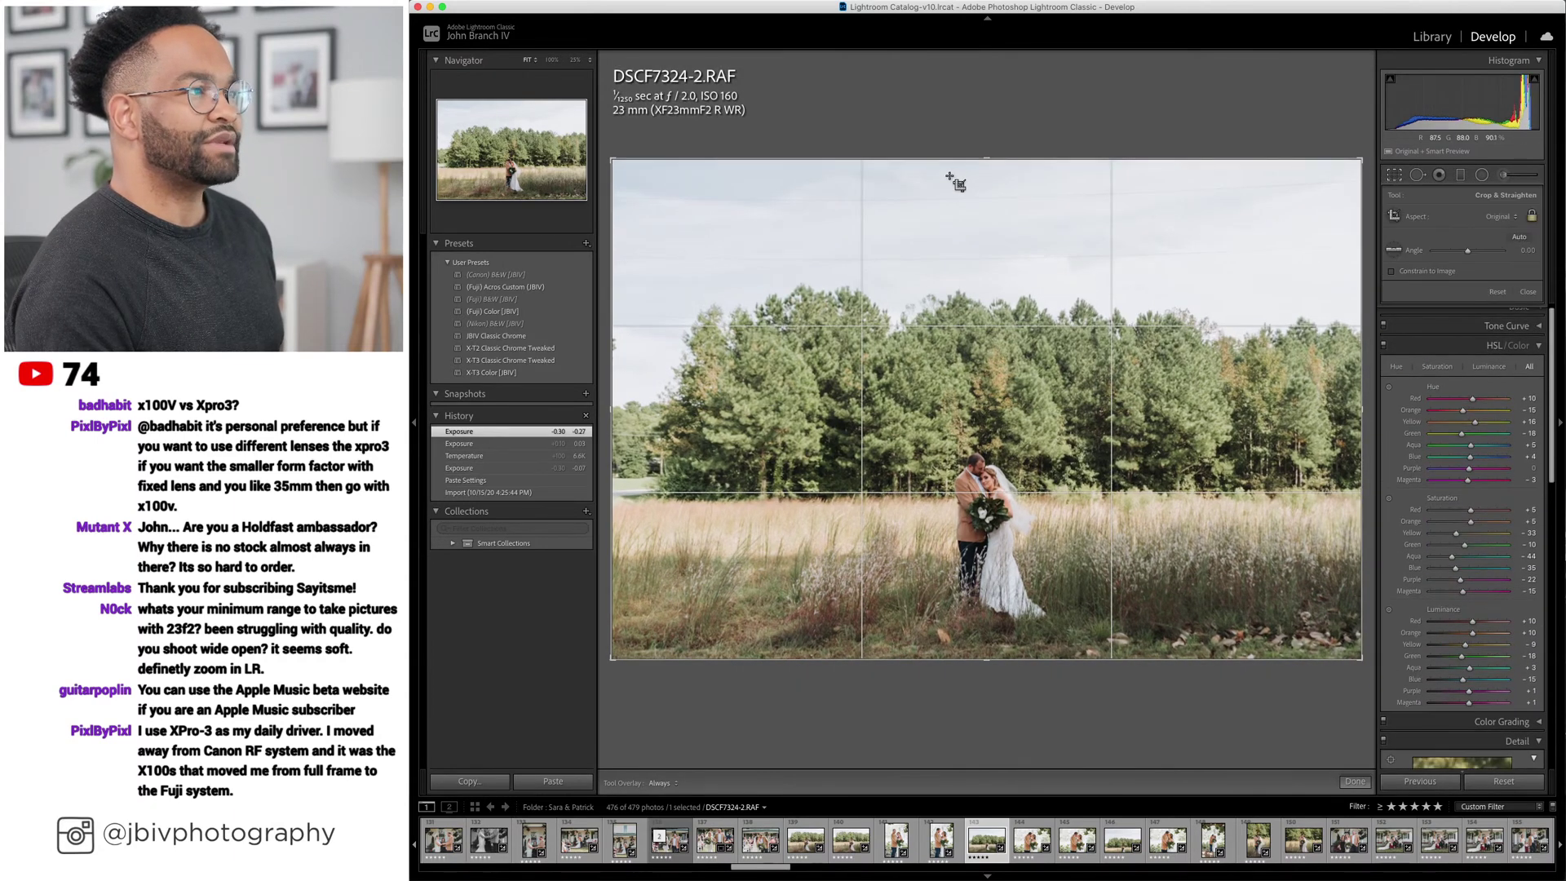
{"action": "left_click_drag", "start_coordinate": [976, 161], "coordinate": [1003, 219]}
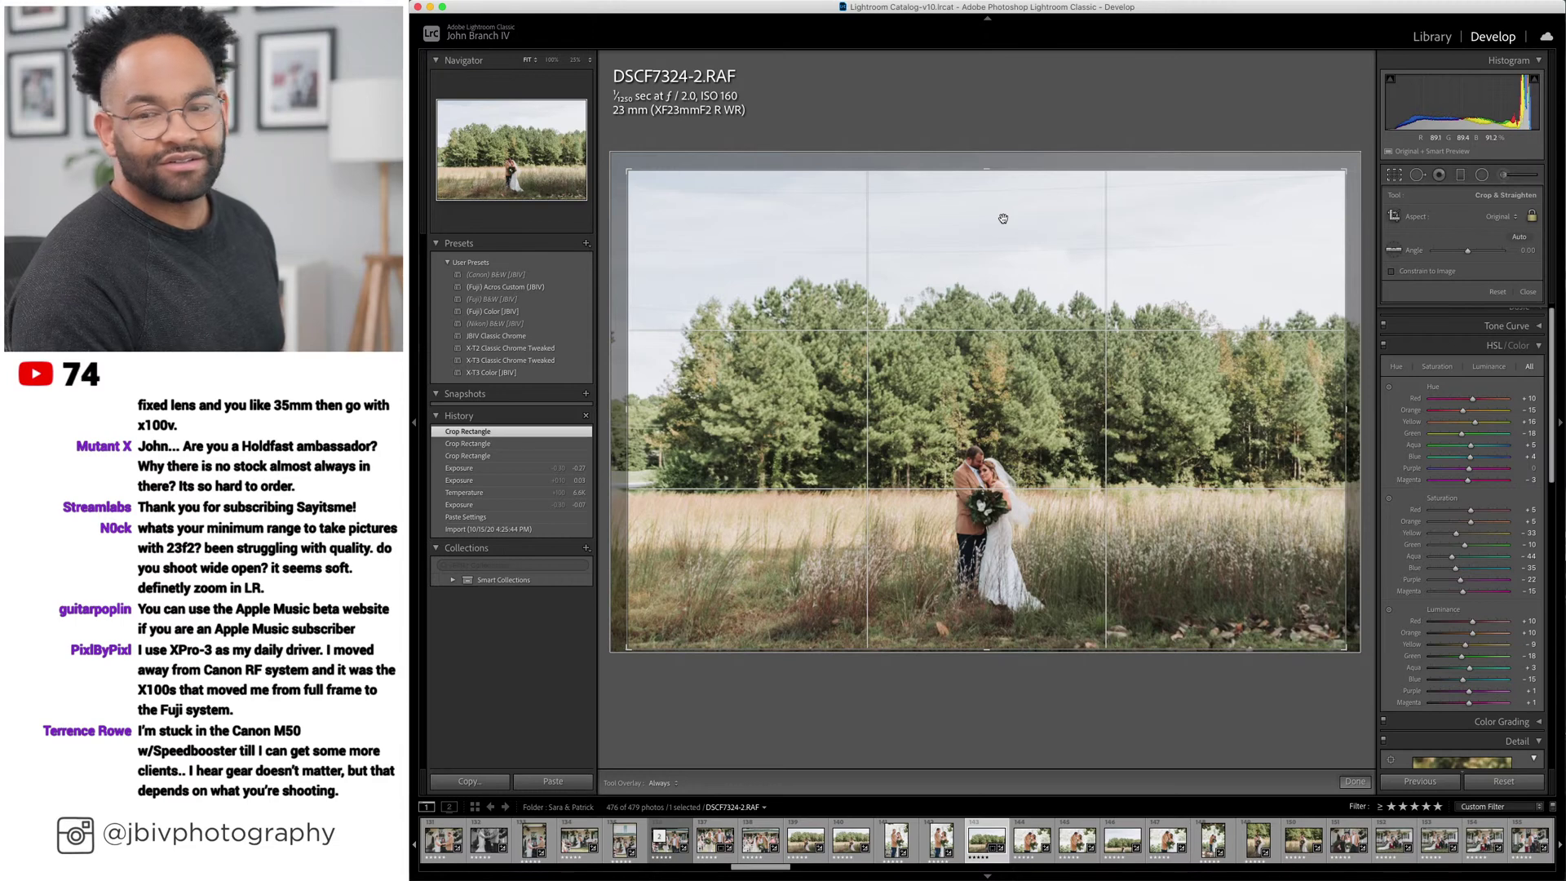
{"action": "key", "text": "Return"}
Advance to DSCF7591.RAF and set the kiss photo's color temperature to 5,499.
{"action": "key", "text": "Right"}
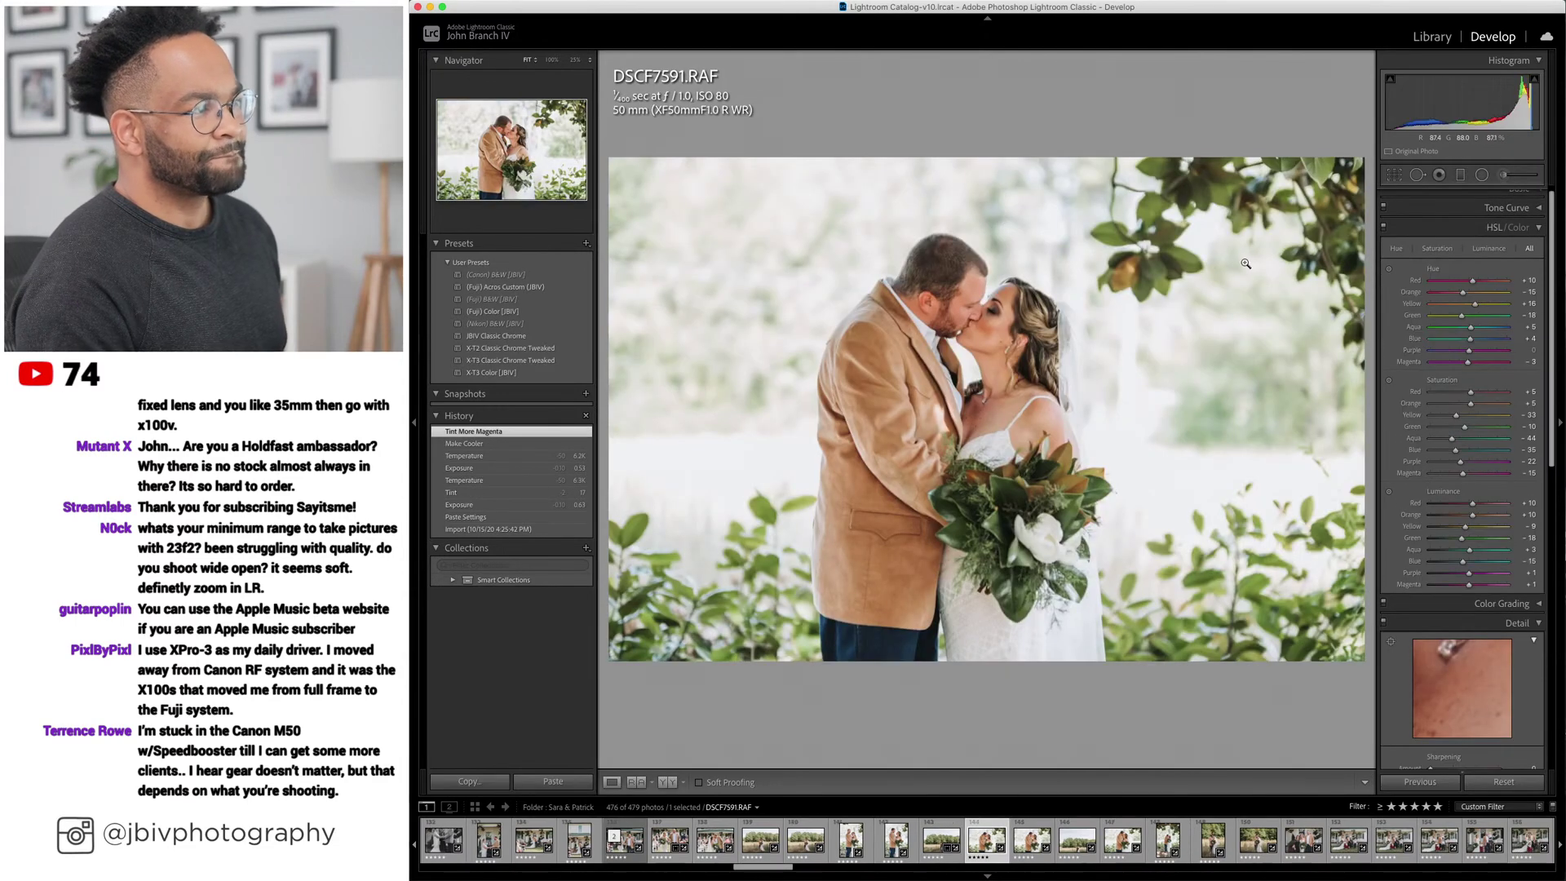
{"action": "scroll", "coordinate": [1425, 277], "scroll_direction": "up", "scroll_amount": 1}
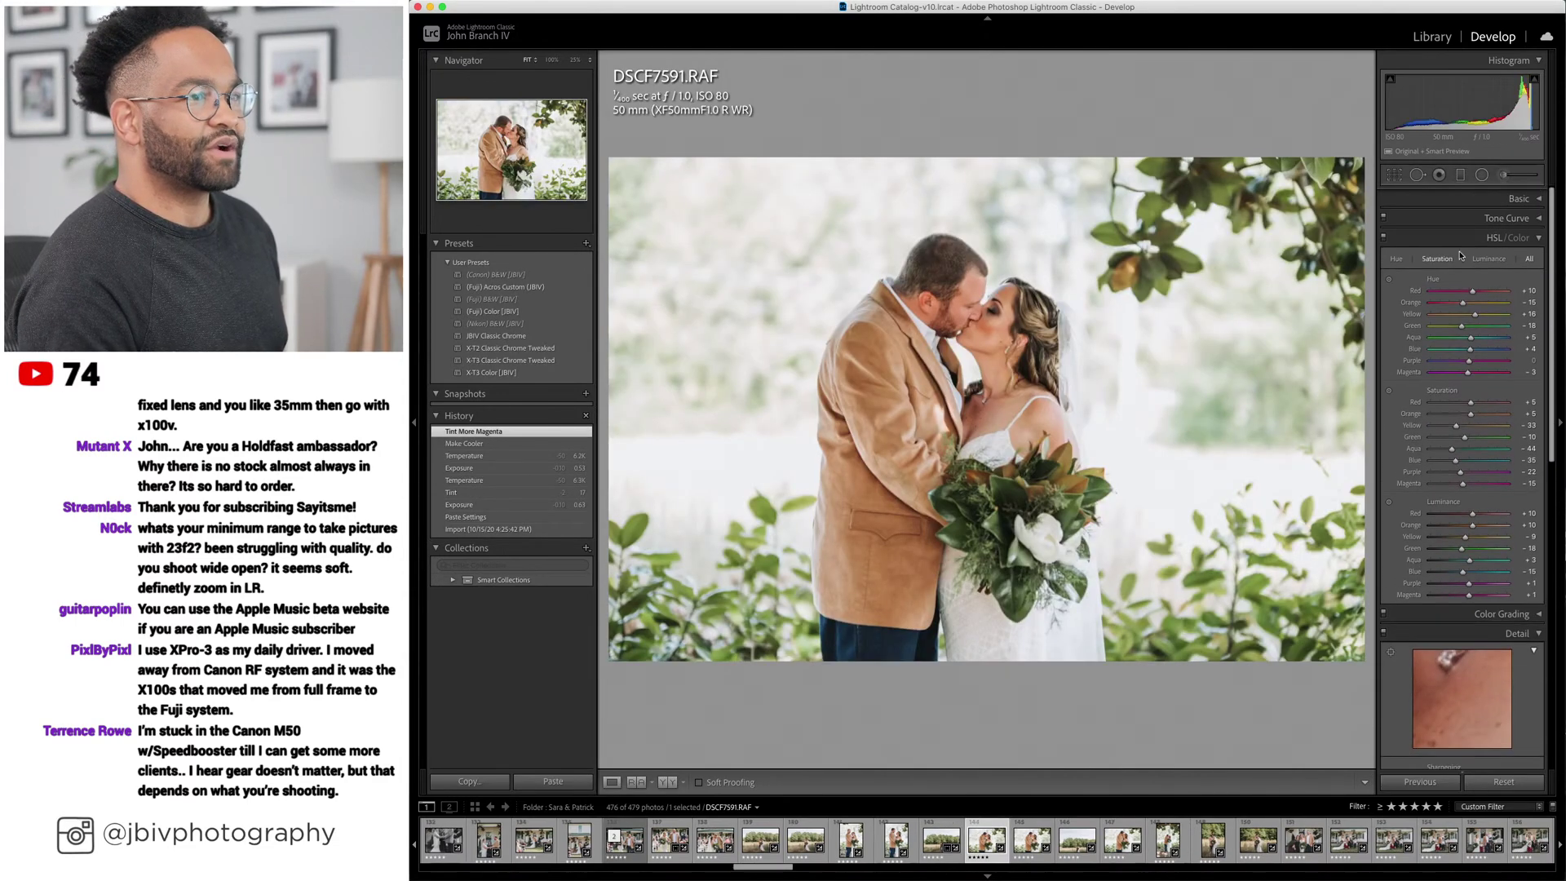
{"action": "left_click", "coordinate": [1518, 197]}
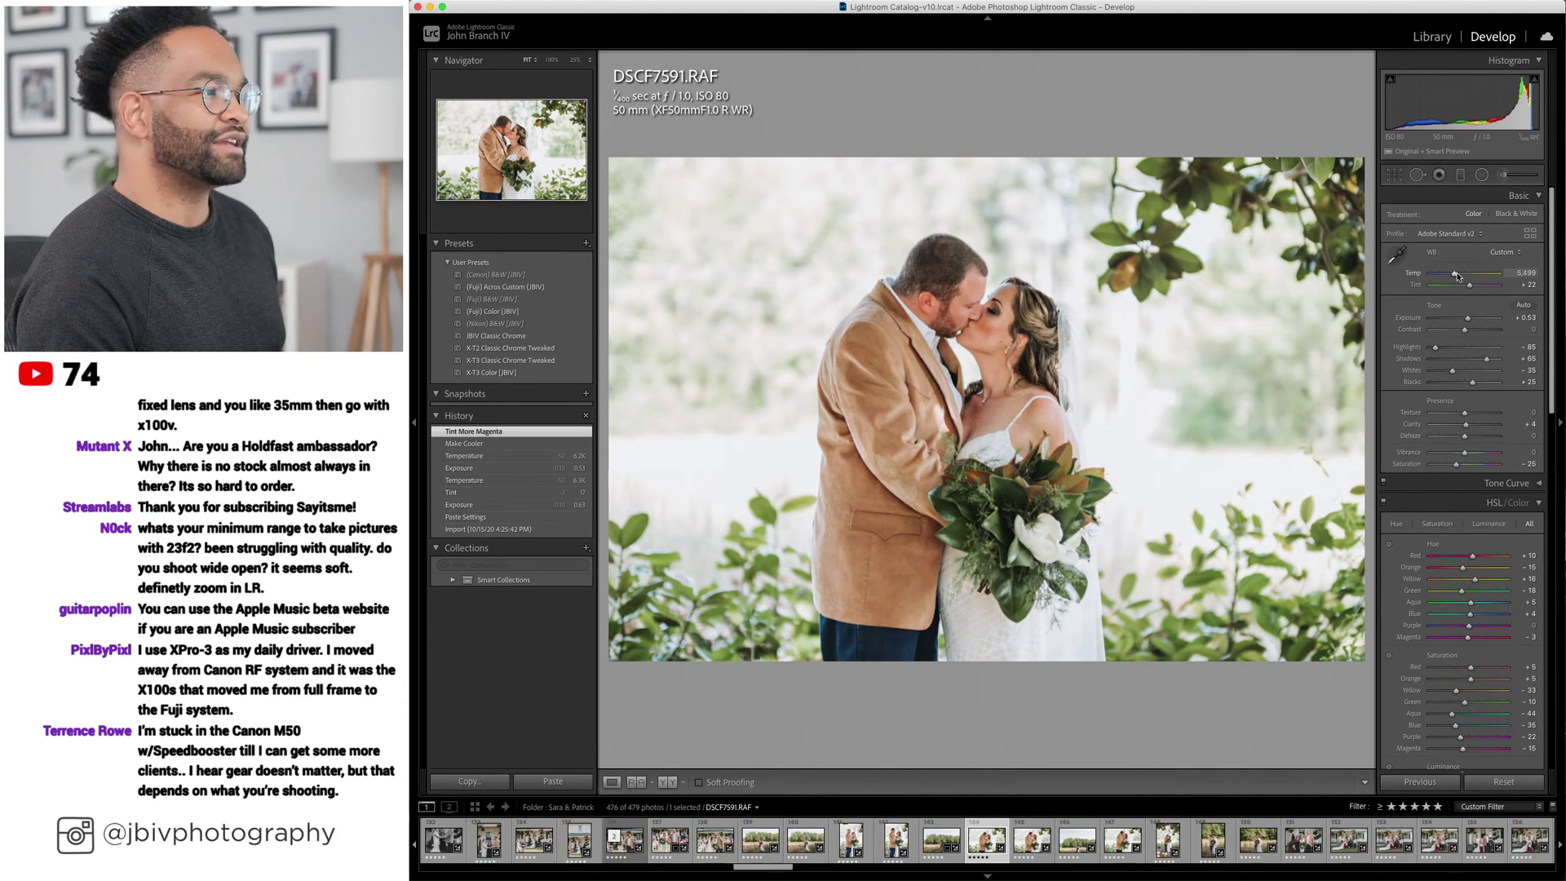
Crop DSCF7591.RAF tighter around the kissing couple at the original aspect ratio.
{"action": "left_click", "coordinate": [1394, 175]}
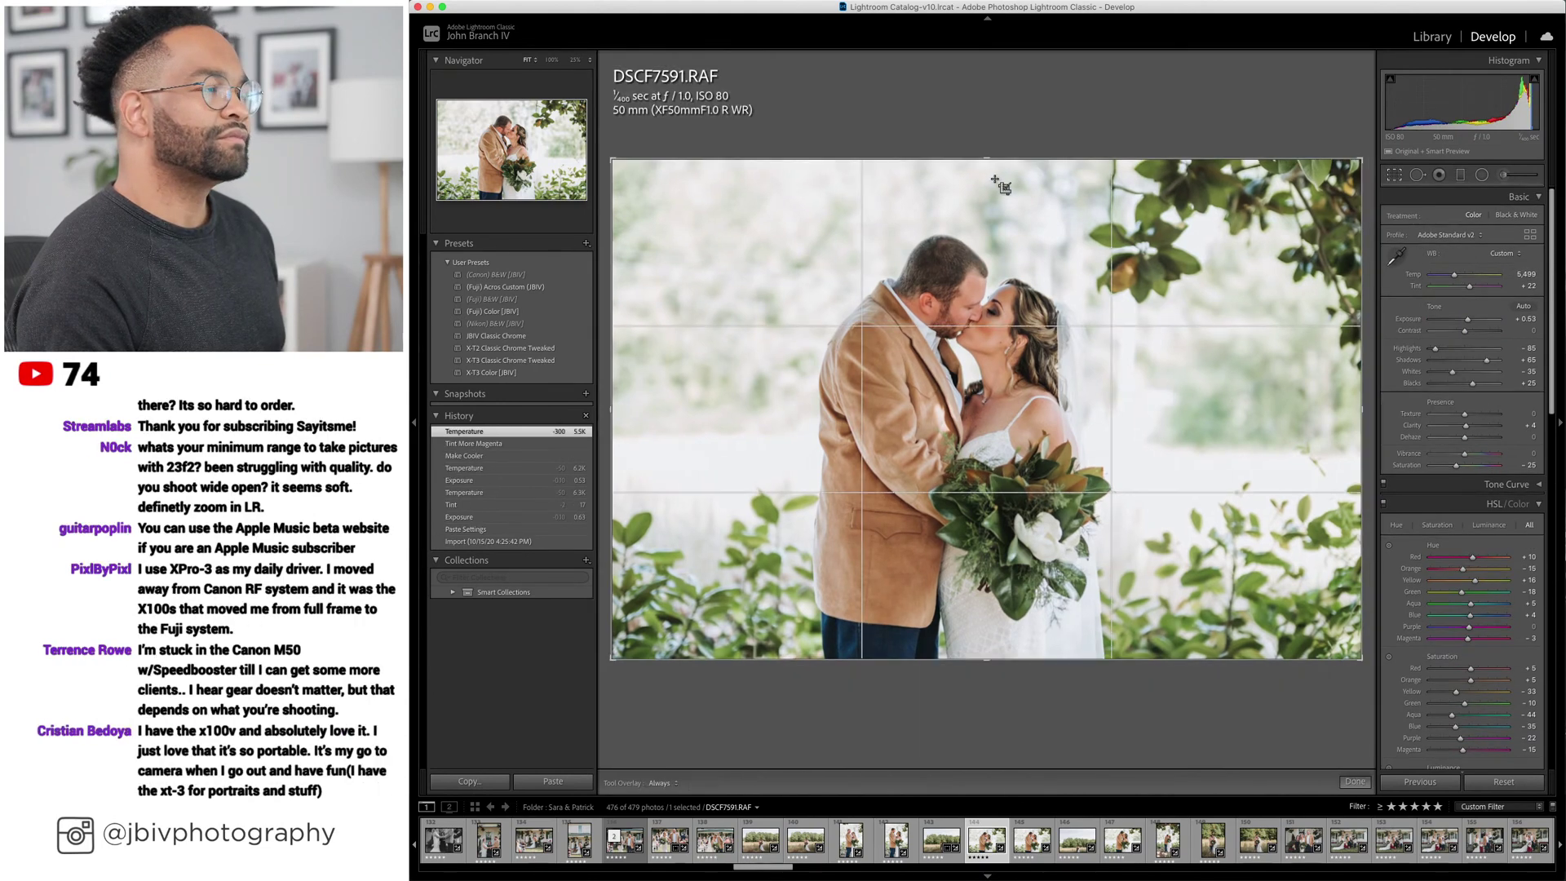
{"action": "left_click_drag", "start_coordinate": [985, 159], "coordinate": [971, 185]}
{"action": "key", "text": "Return"}
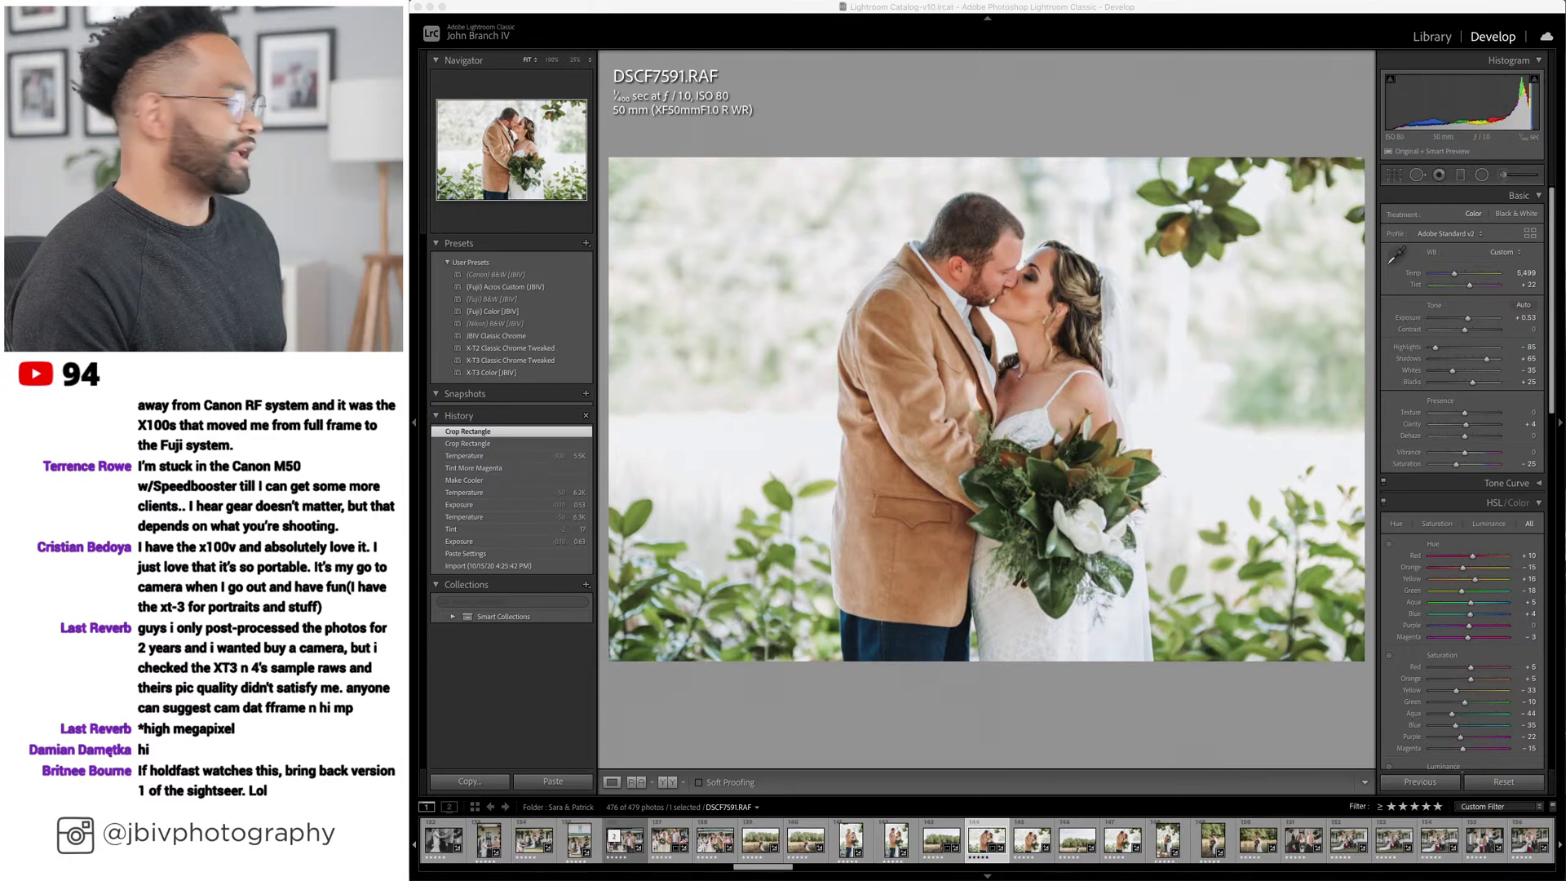
{"action": "left_click", "coordinate": [1163, 732]}
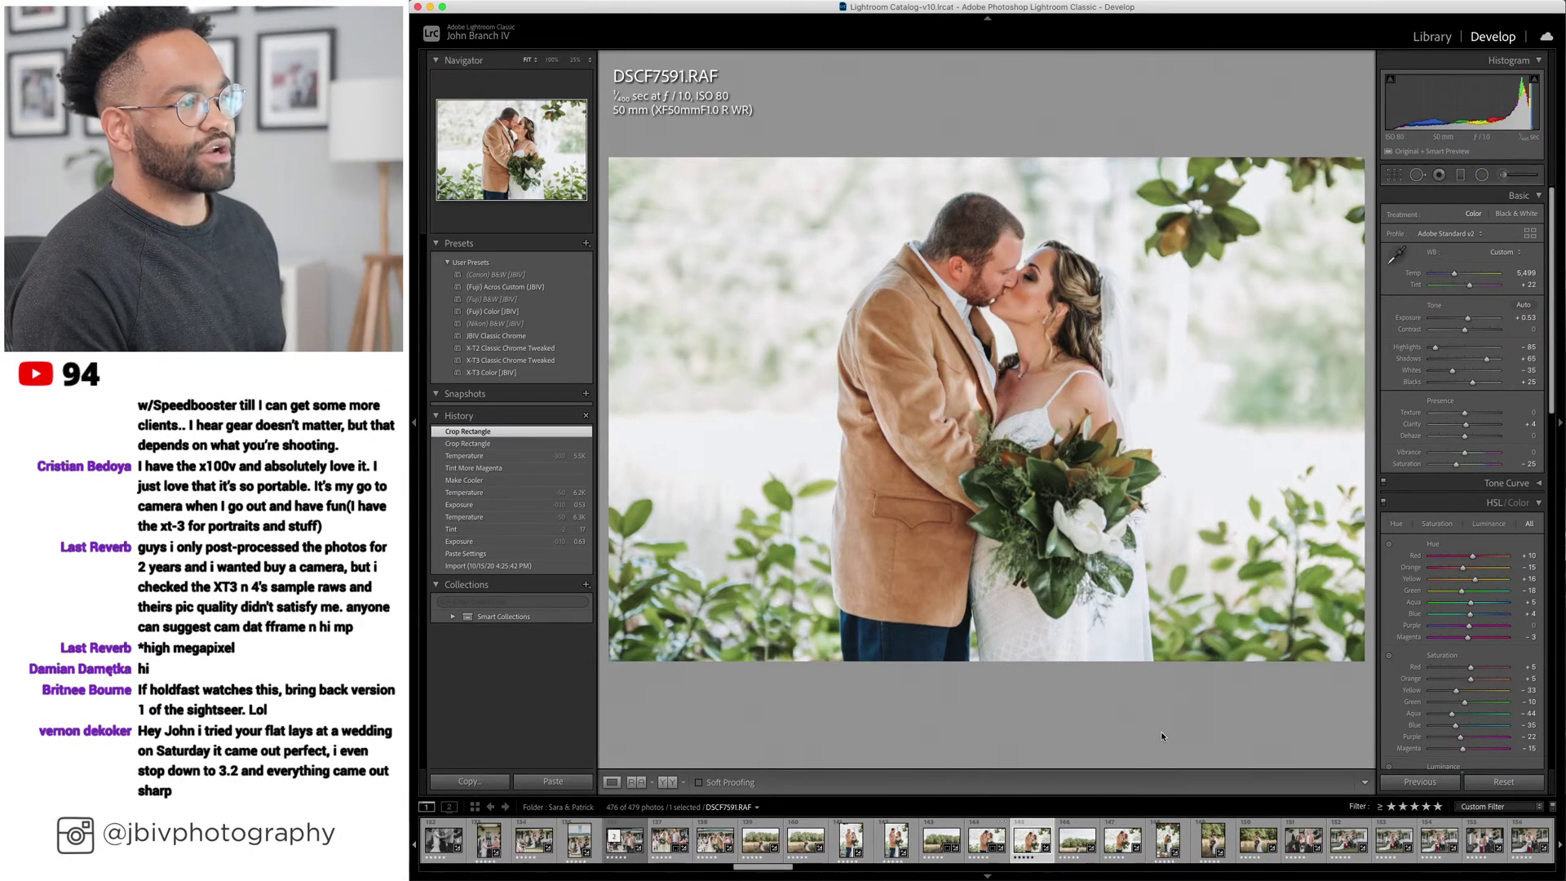
Lower the color temperature of DSCF7593.RAF to about 5,550 and that of DSCF7326-2.RAF to 6,550.
{"action": "key", "text": "Right"}
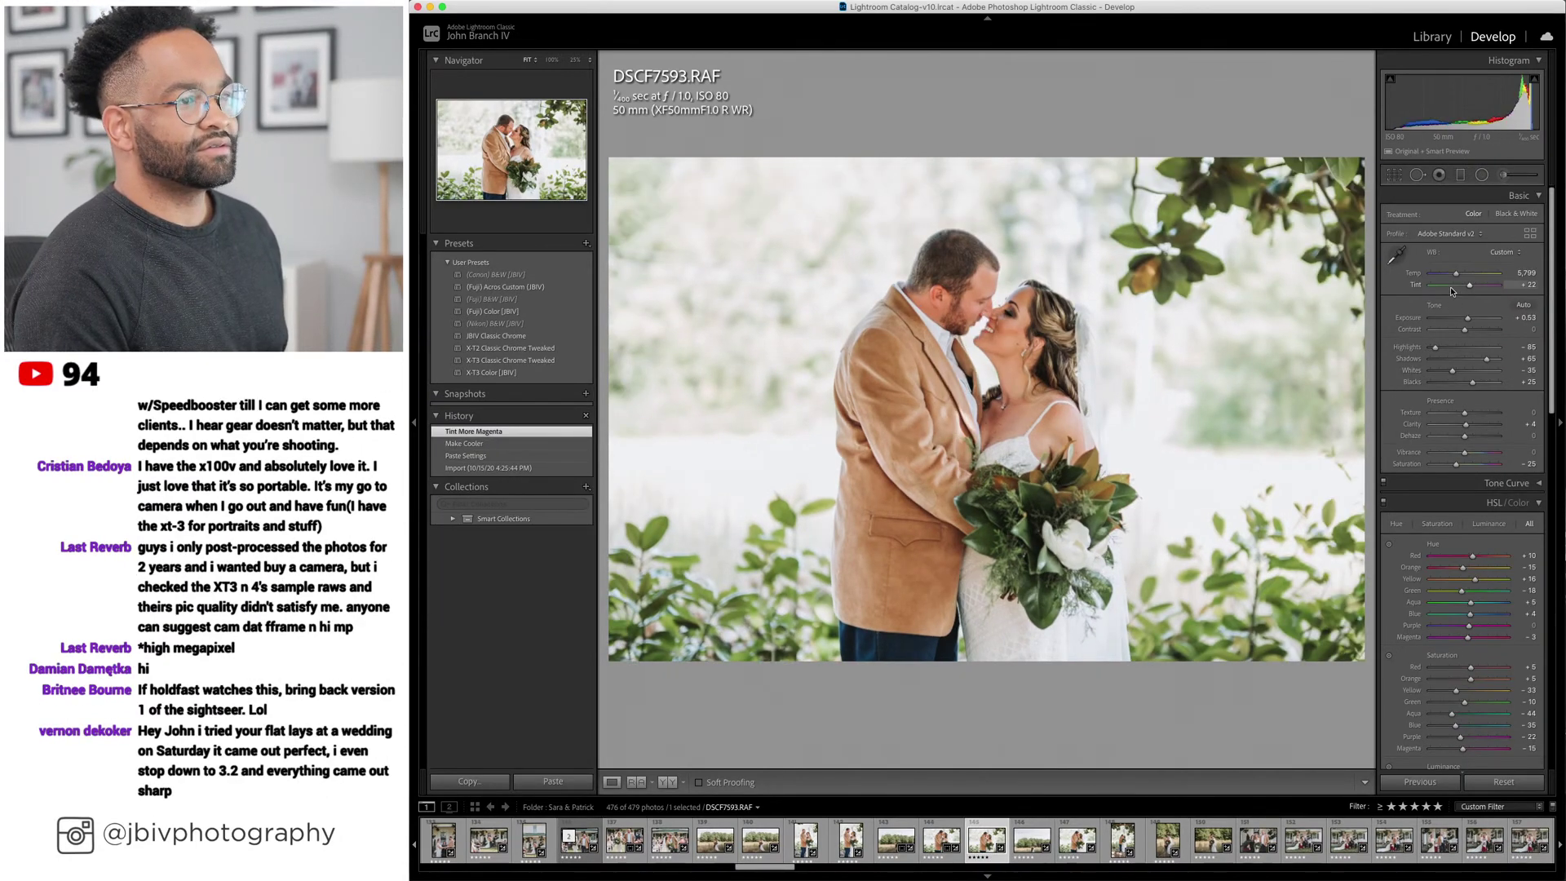
{"action": "left_click_drag", "start_coordinate": [1455, 275], "coordinate": [1452, 277]}
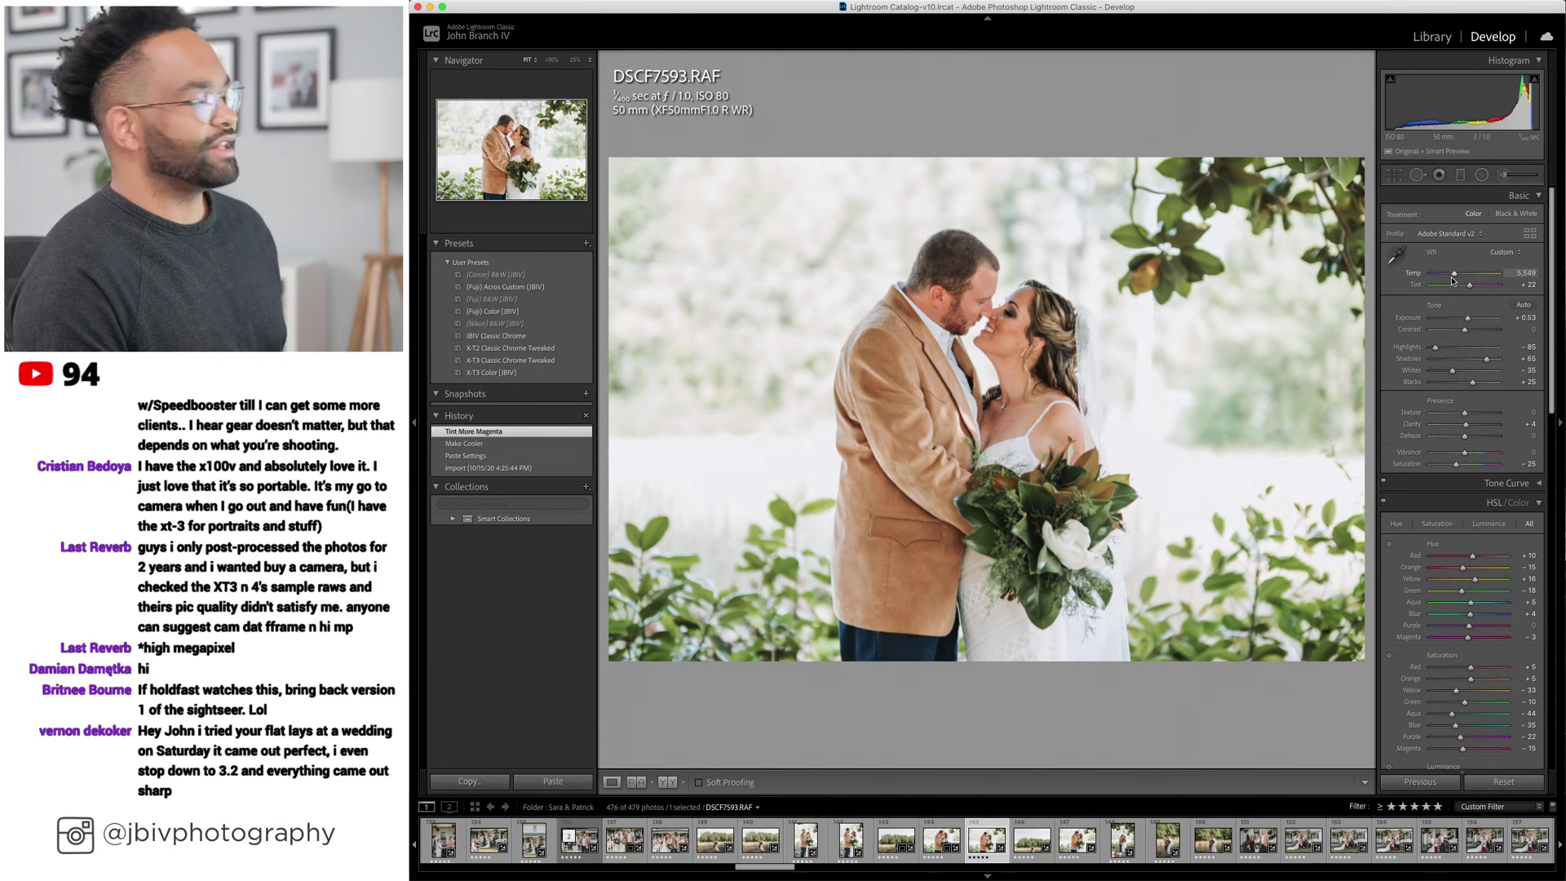
{"action": "key", "text": "Up"}
{"action": "key", "text": "Right"}
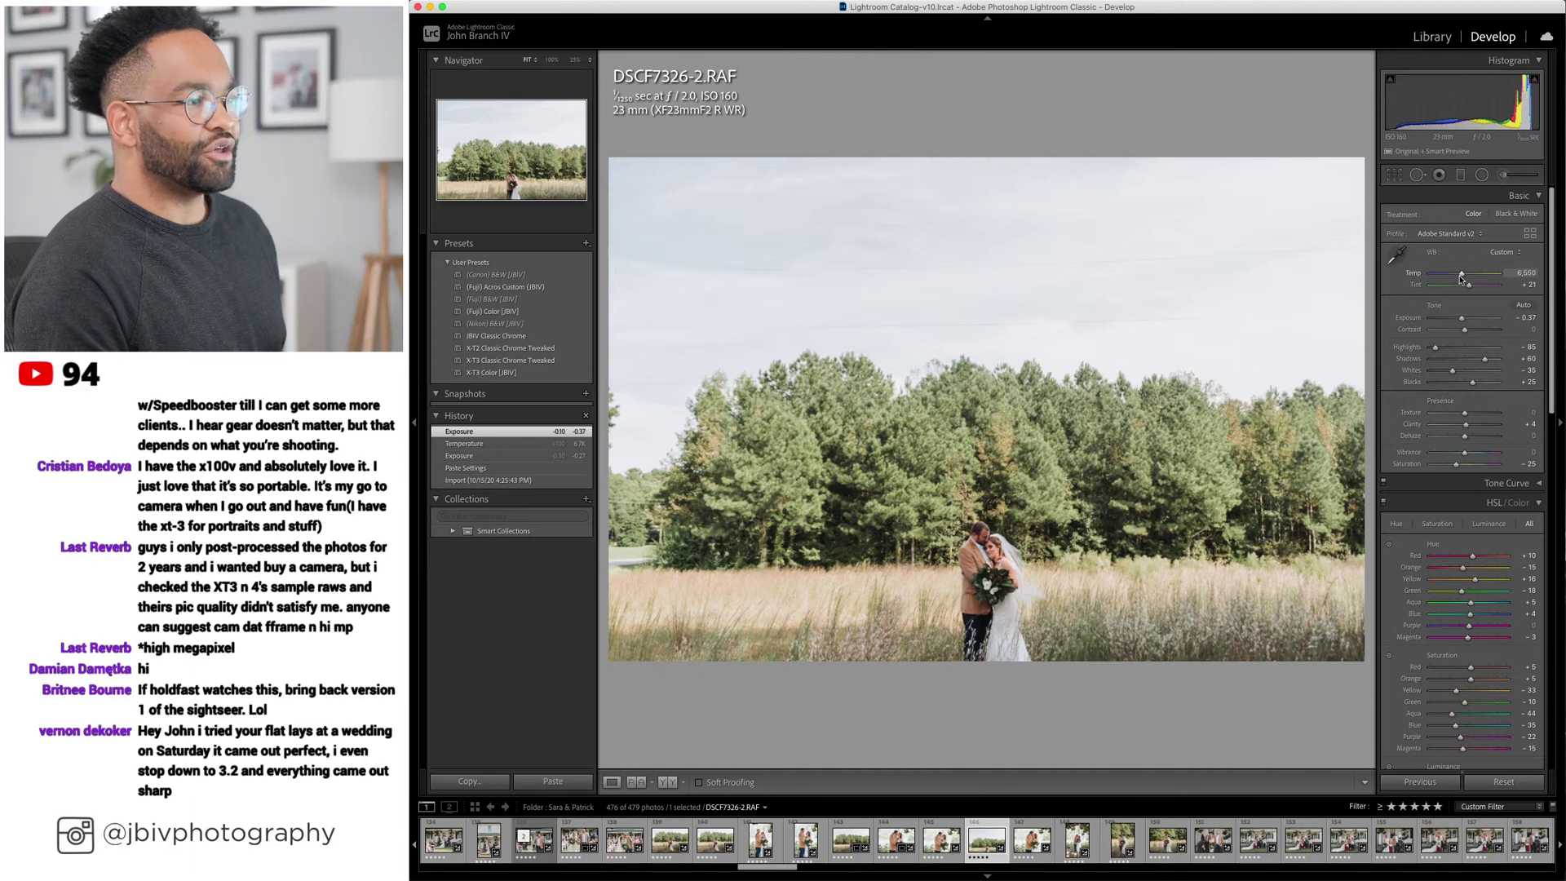
{"action": "left_click_drag", "start_coordinate": [1460, 278], "coordinate": [1462, 279]}
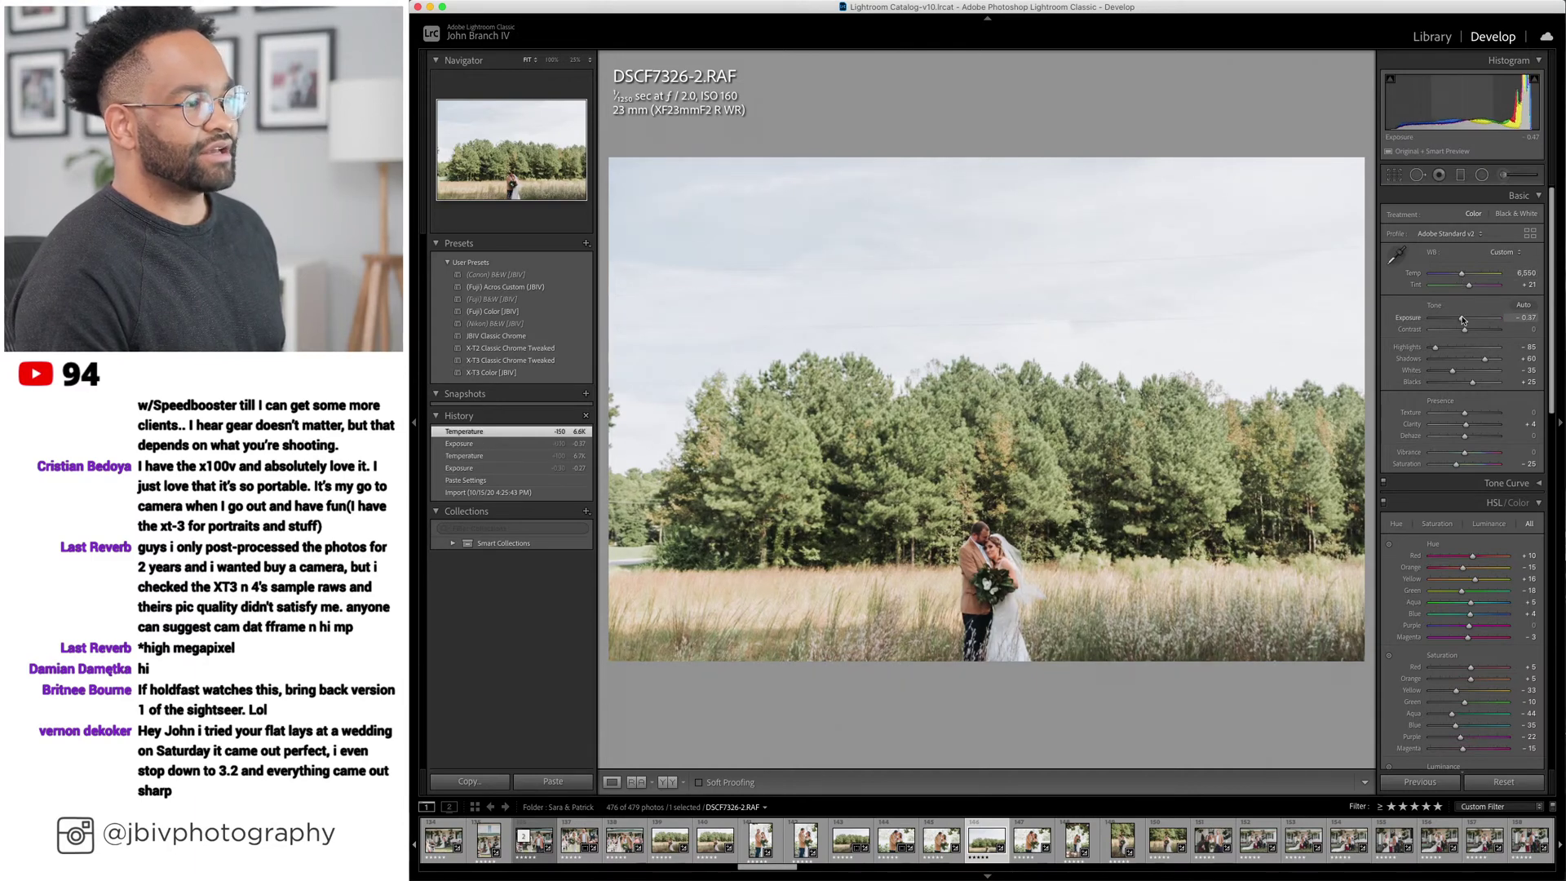
Advance past DSCF7595.RAF to DSCF7598.RAF, rotate the photo by -1.3 with the Transform settings, and constrain the crop.
{"action": "key", "text": "Right"}
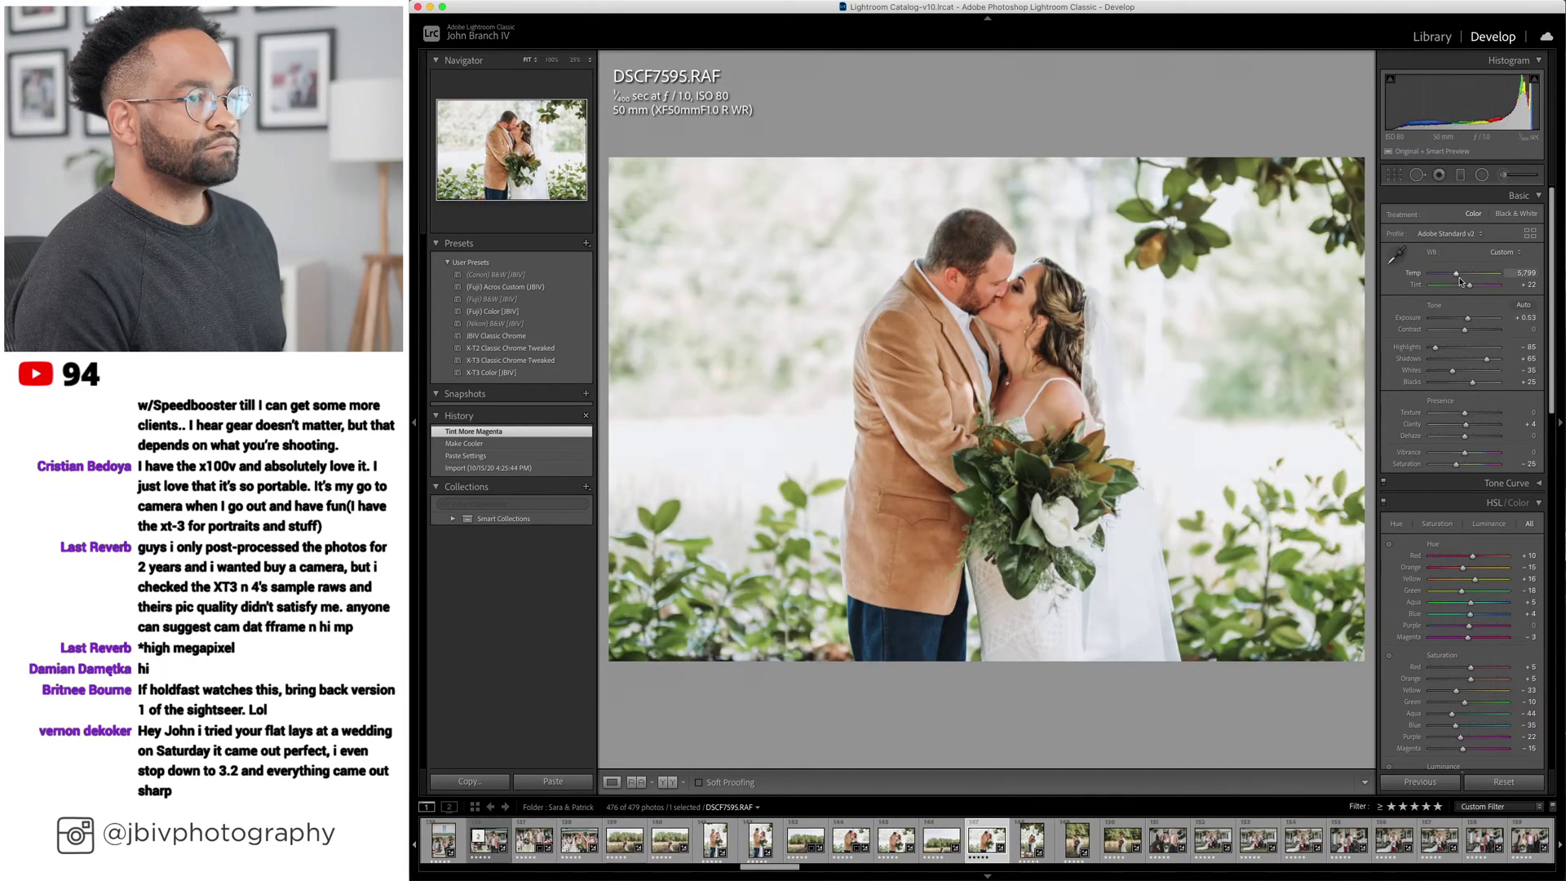
{"action": "key", "text": "Right"}
{"action": "scroll", "coordinate": [1415, 434], "scroll_direction": "down", "scroll_amount": 10}
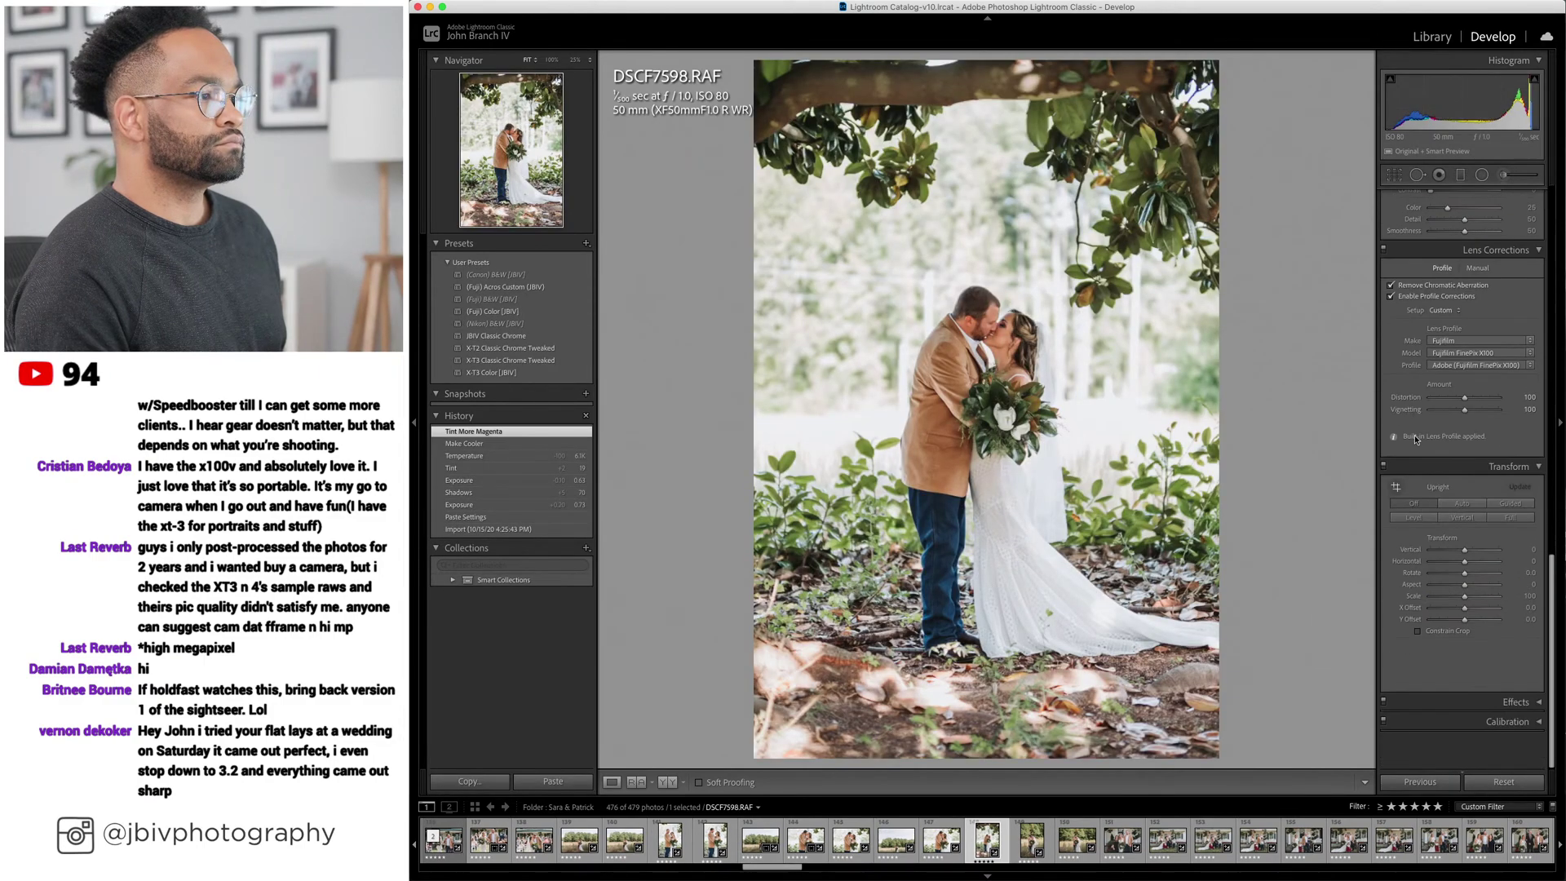
{"action": "left_click_drag", "start_coordinate": [1465, 606], "coordinate": [1444, 607]}
{"action": "left_click", "coordinate": [1418, 664]}
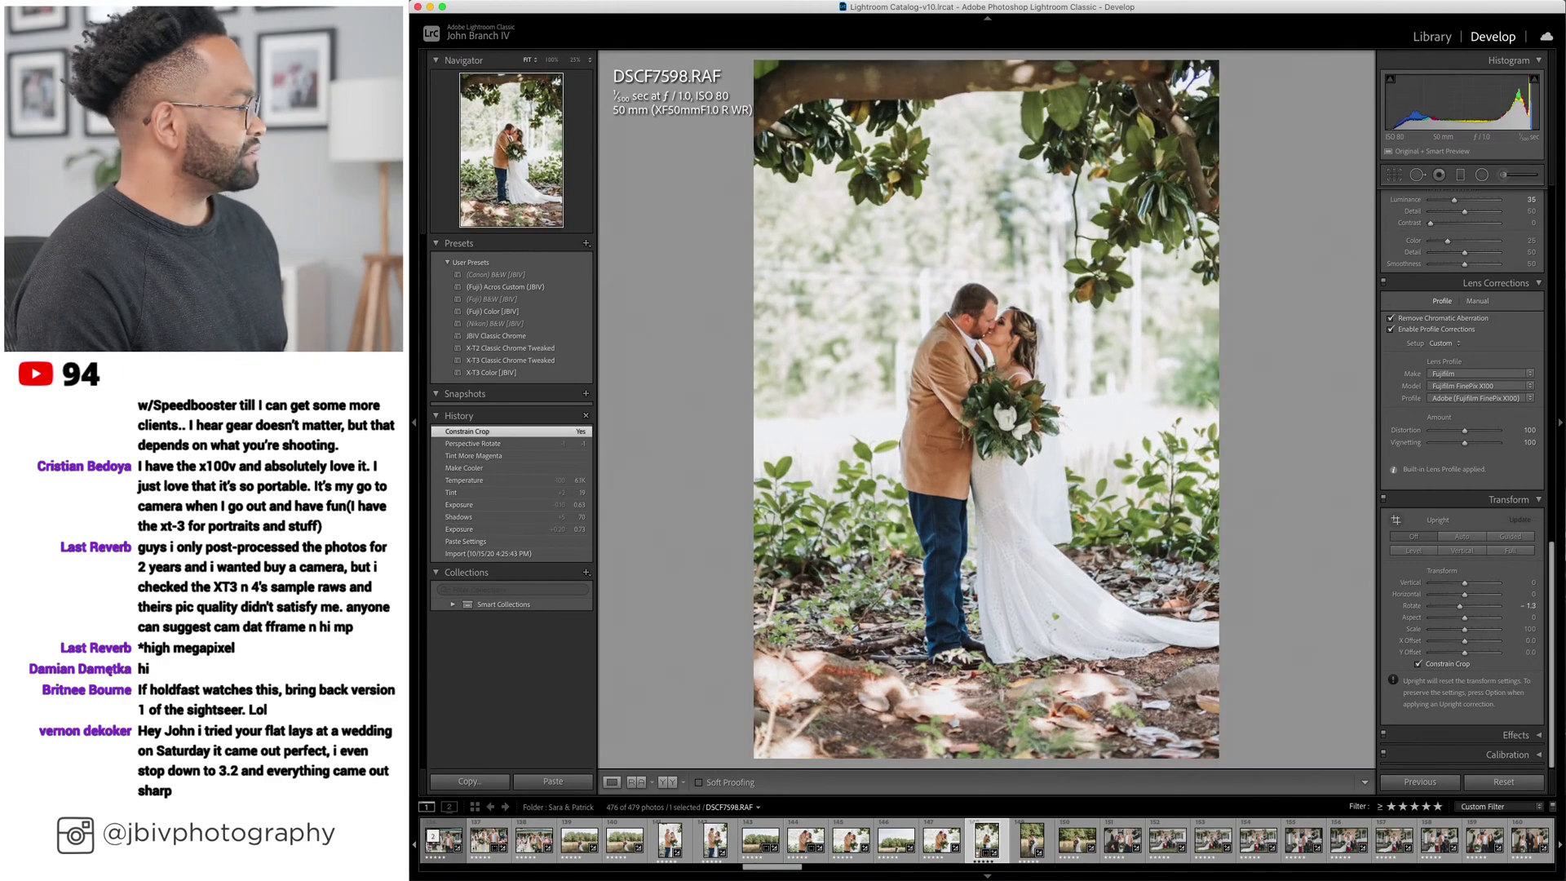
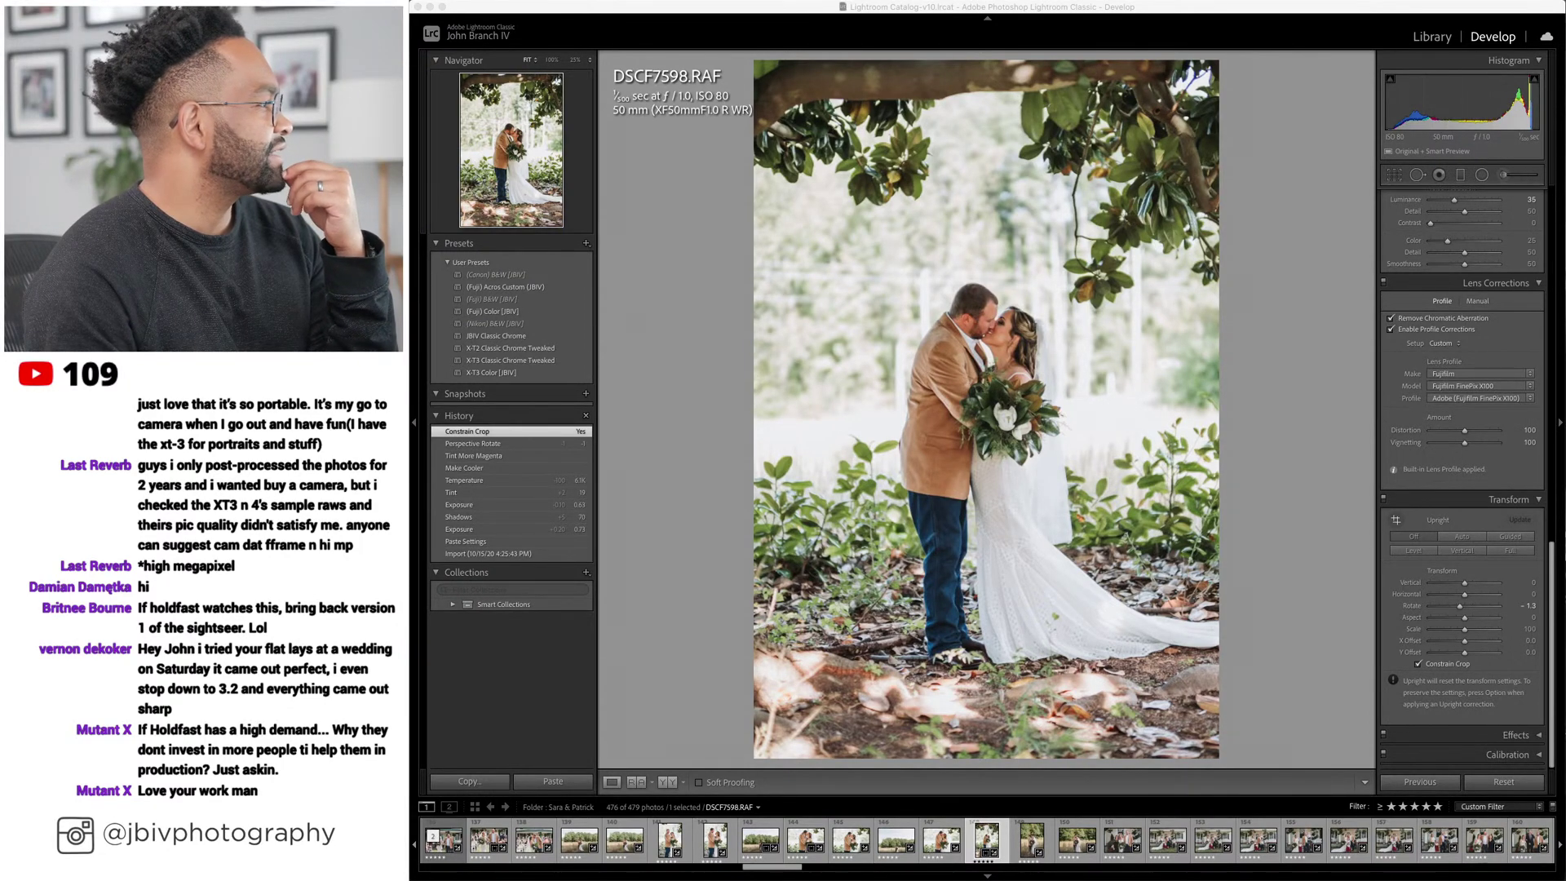
Advance to DSCF7618.RAF and adjust the color temperature of the vertical field portrait.
{"action": "left_click", "coordinate": [1347, 355]}
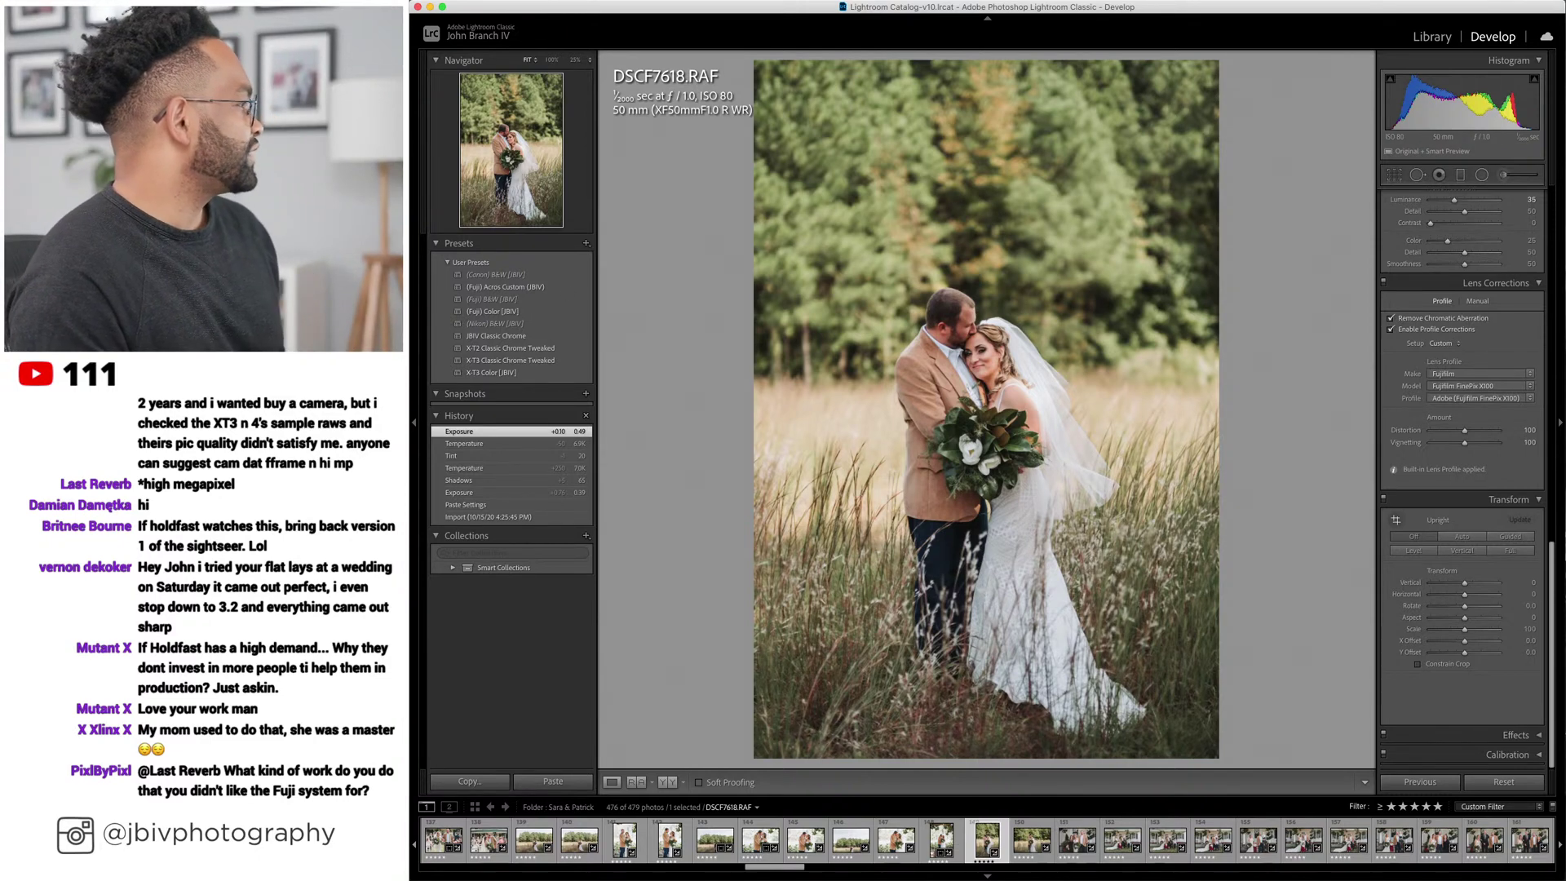
{"action": "key", "text": "super+Tab"}
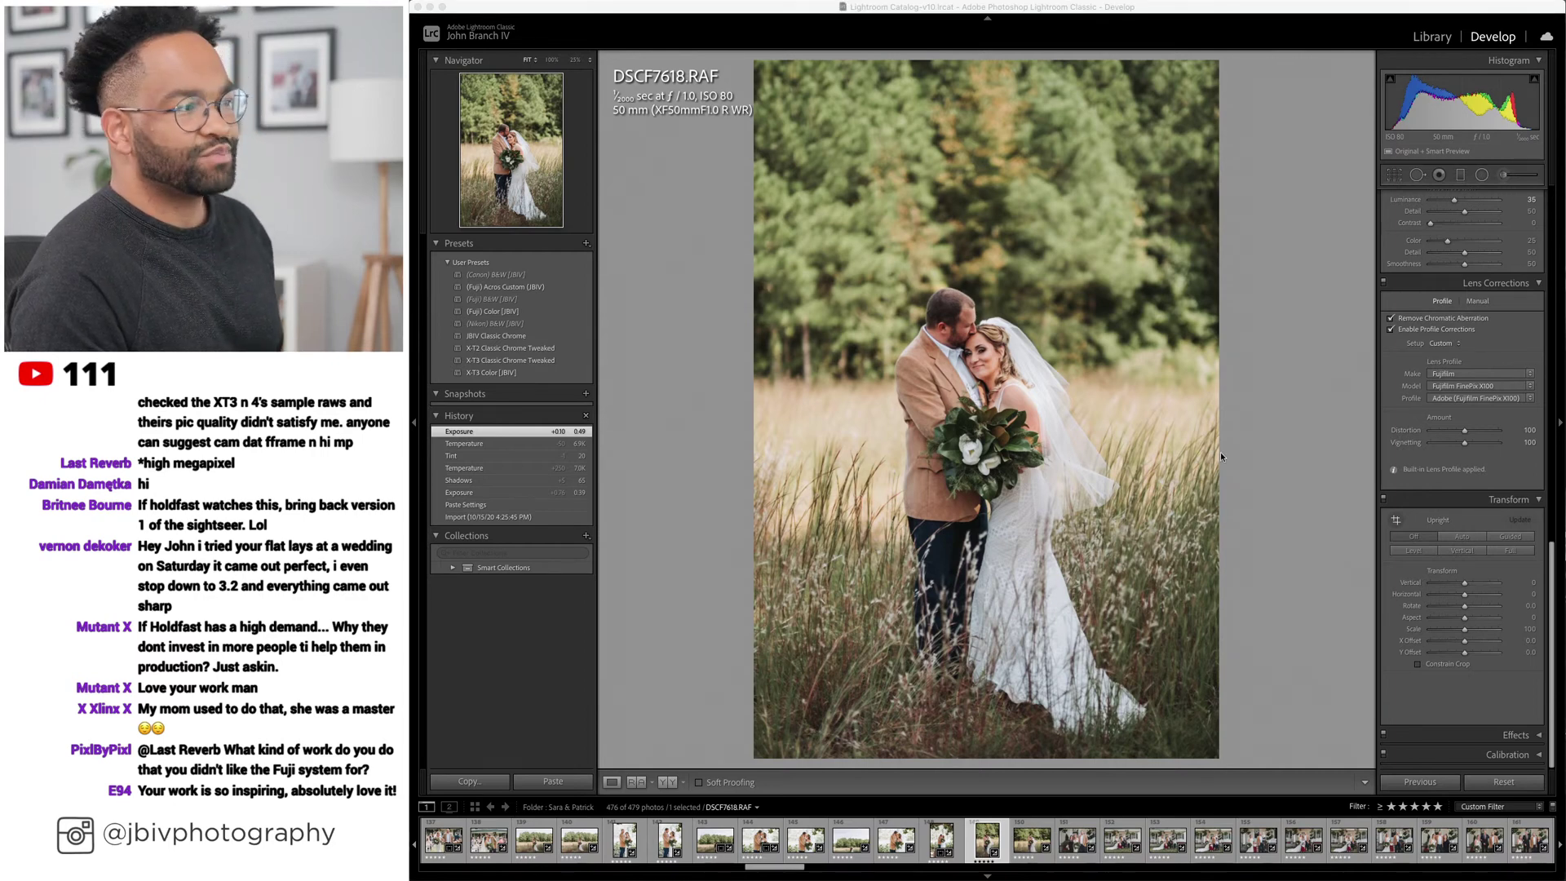
{"action": "left_click", "coordinate": [1327, 442]}
{"action": "scroll", "coordinate": [1509, 326], "scroll_direction": "up", "scroll_amount": 10}
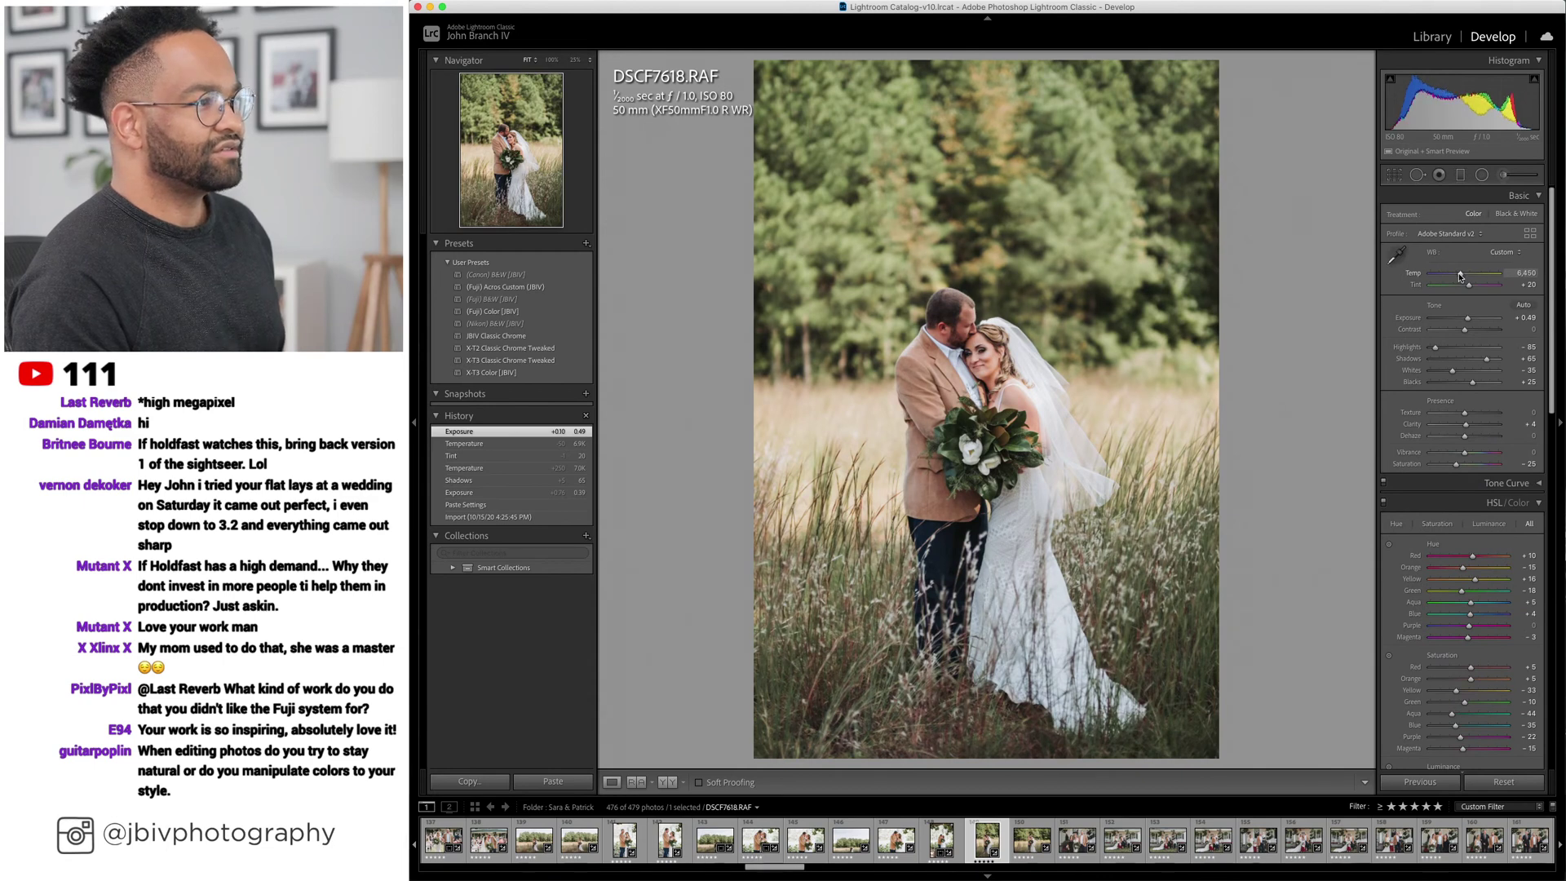
{"action": "mouse_move", "coordinate": [1461, 275]}
{"action": "left_mouse_down"}
{"action": "mouse_move", "coordinate": [1471, 320]}
{"action": "mouse_move", "coordinate": [1471, 285]}
{"action": "left_mouse_up"}
Set DSCF7620.RAF's color temperature to 6,700 and crop it tighter around the couple, trimming the top and right edges.
{"action": "key", "text": "Right"}
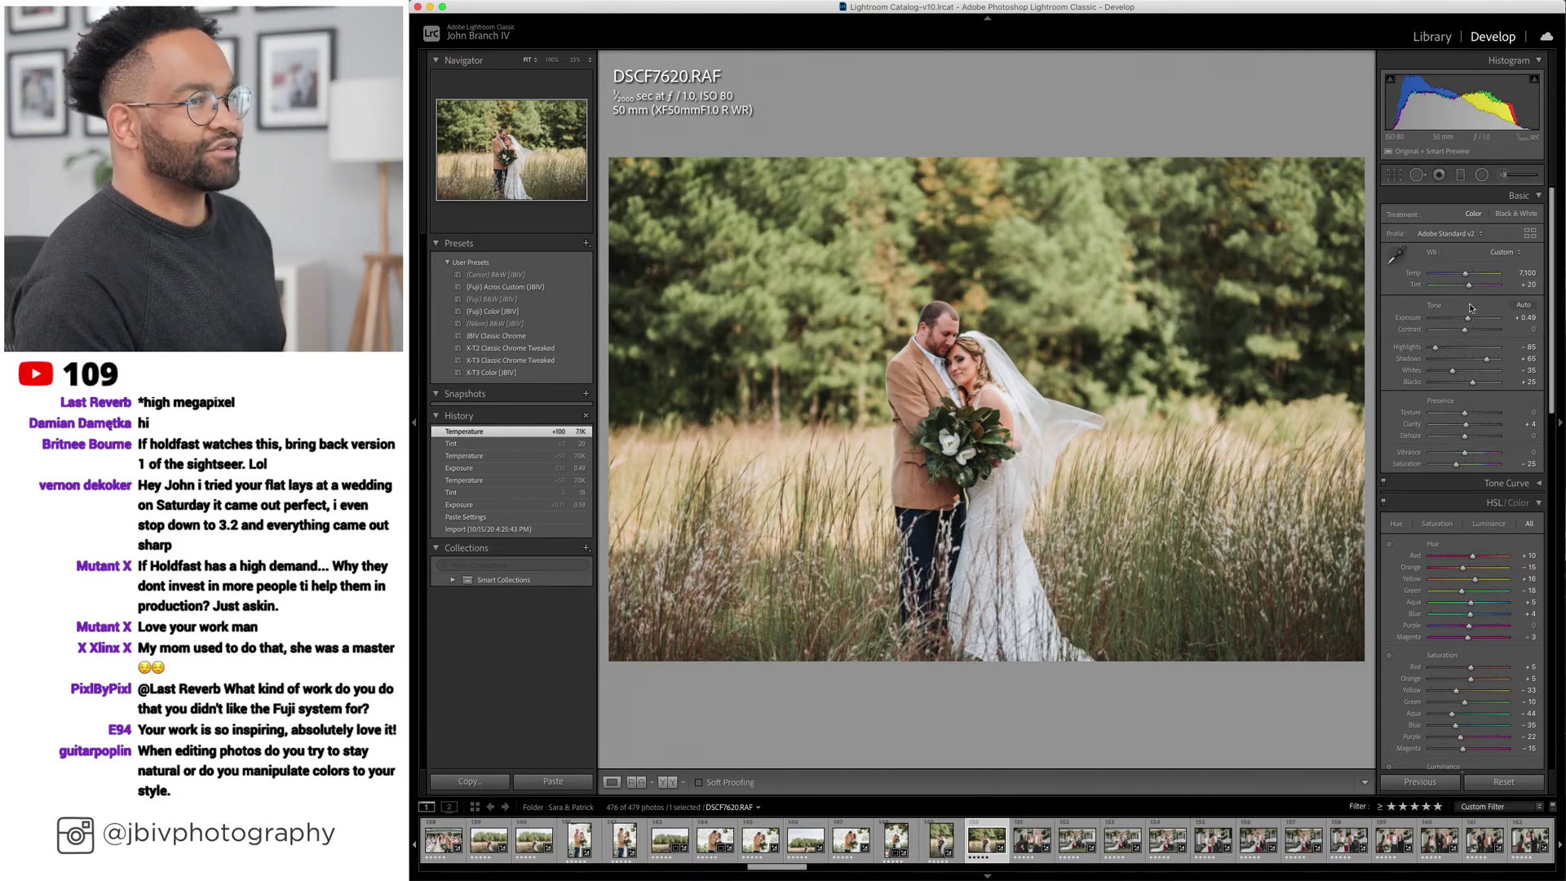
{"action": "key", "text": "Down"}
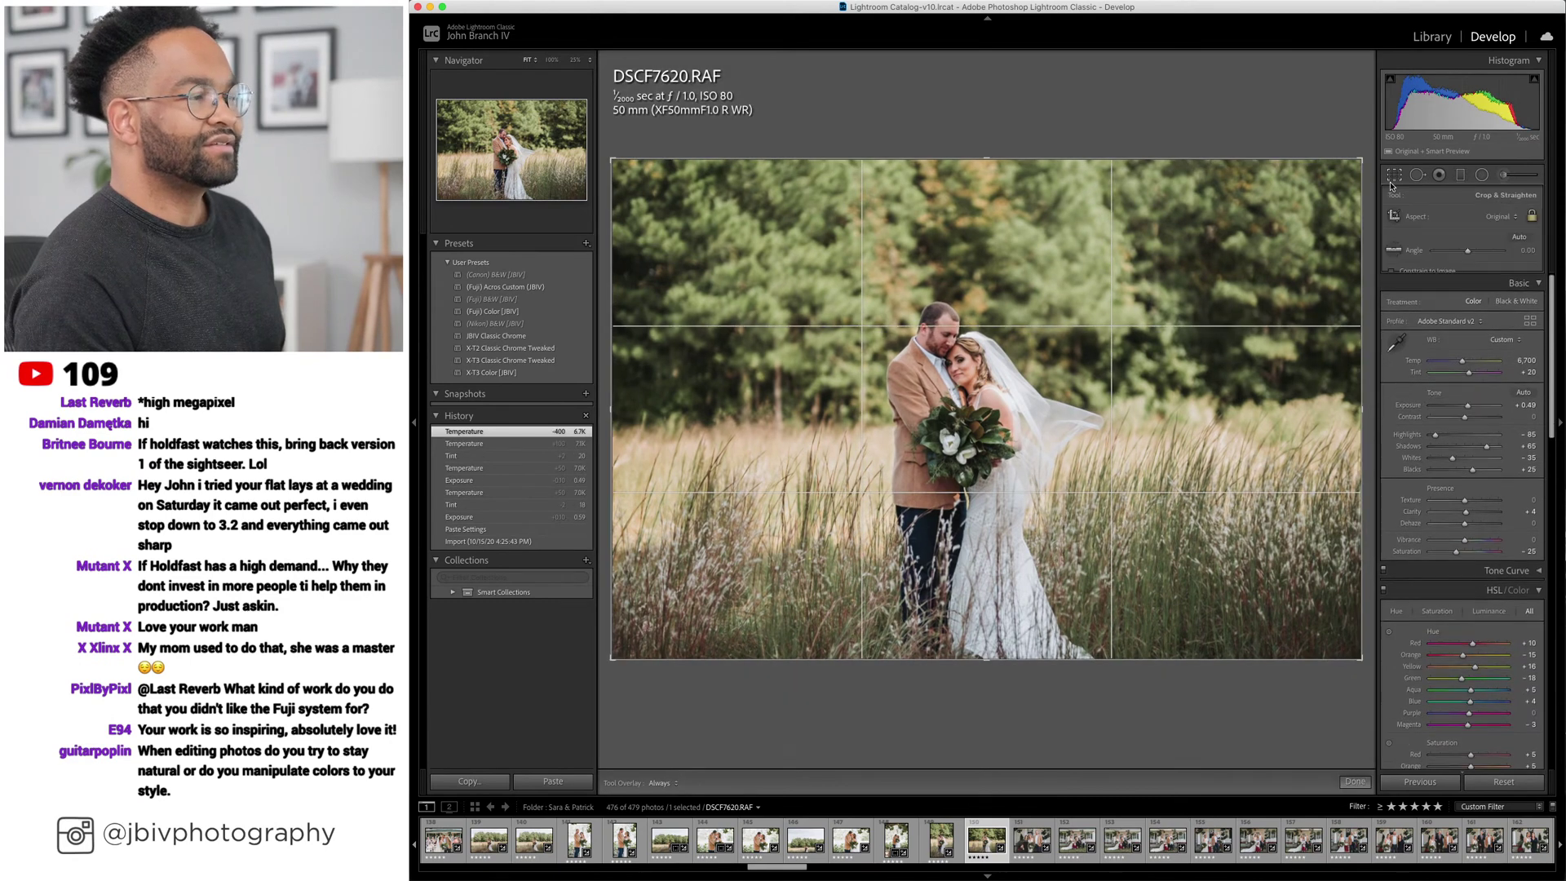
{"action": "key", "text": "r"}
{"action": "left_click_drag", "start_coordinate": [990, 169], "coordinate": [1047, 237]}
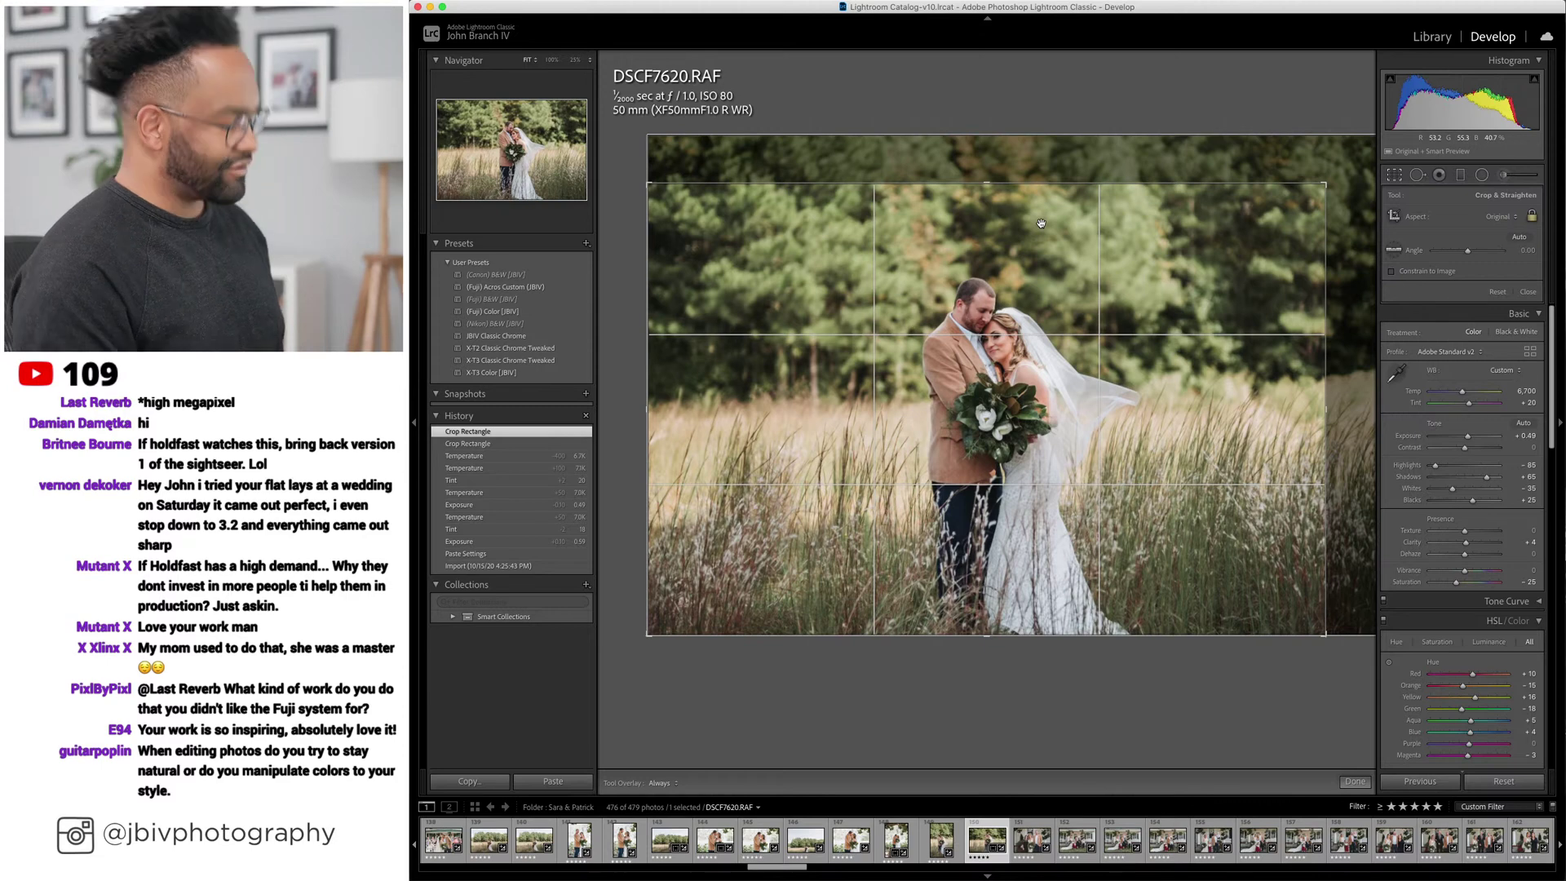
{"action": "key", "text": "Return"}
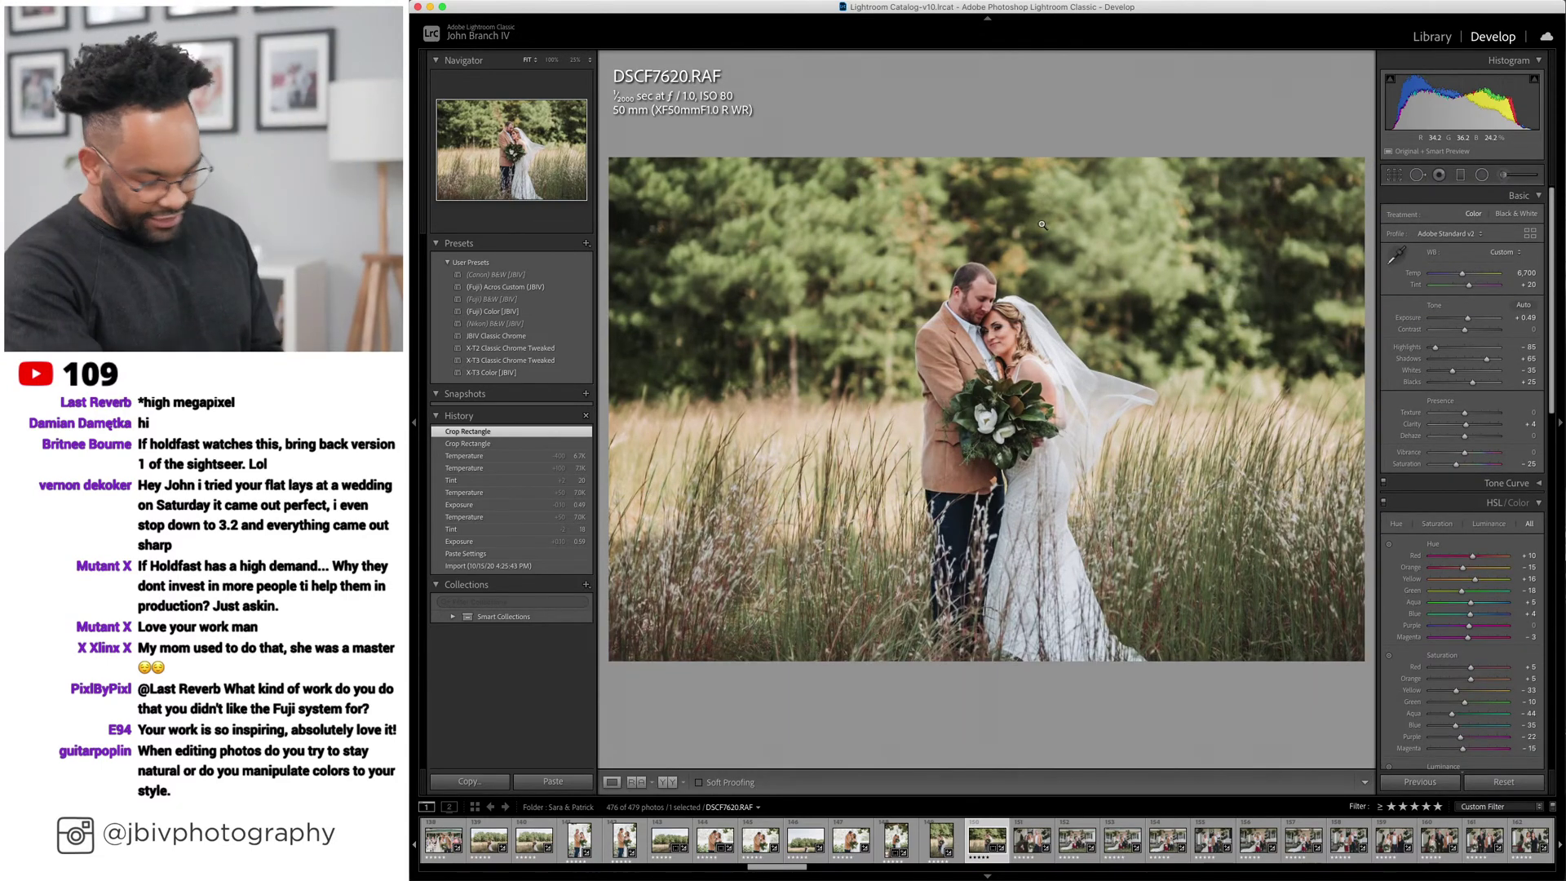
Skip ahead in the Library grid past the family group photos and open the first wooden-frame portrait, DSCF7861.RAF, in Develop.
{"action": "key", "text": "Right"}
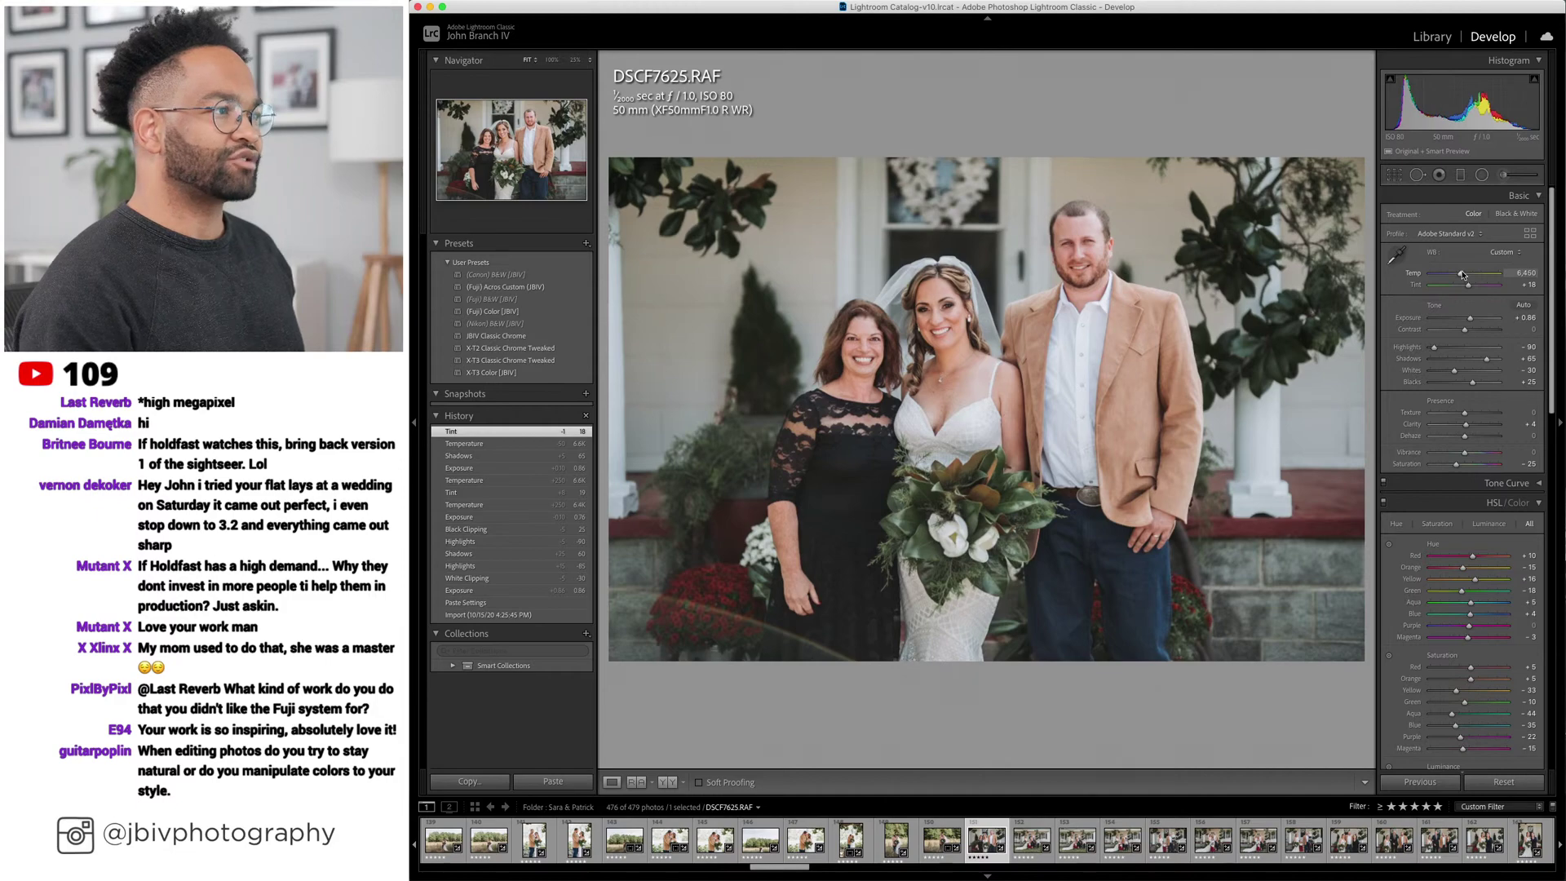
{"action": "left_click", "coordinate": [1429, 37]}
{"action": "scroll", "coordinate": [1060, 343], "scroll_direction": "down", "scroll_amount": 5}
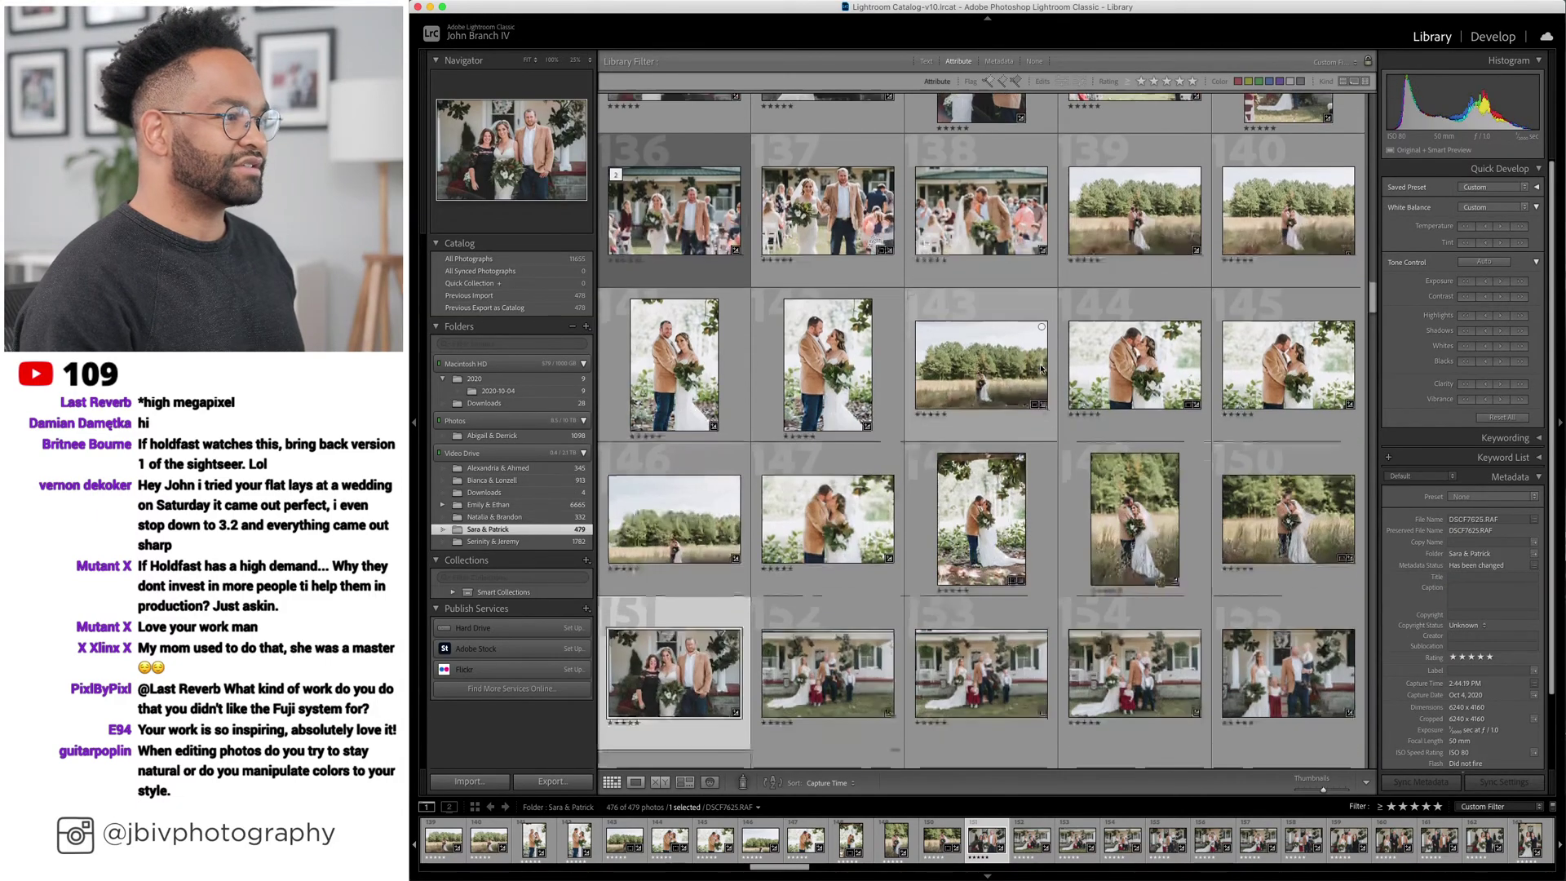
{"action": "scroll", "coordinate": [1042, 371], "scroll_direction": "down", "scroll_amount": 3}
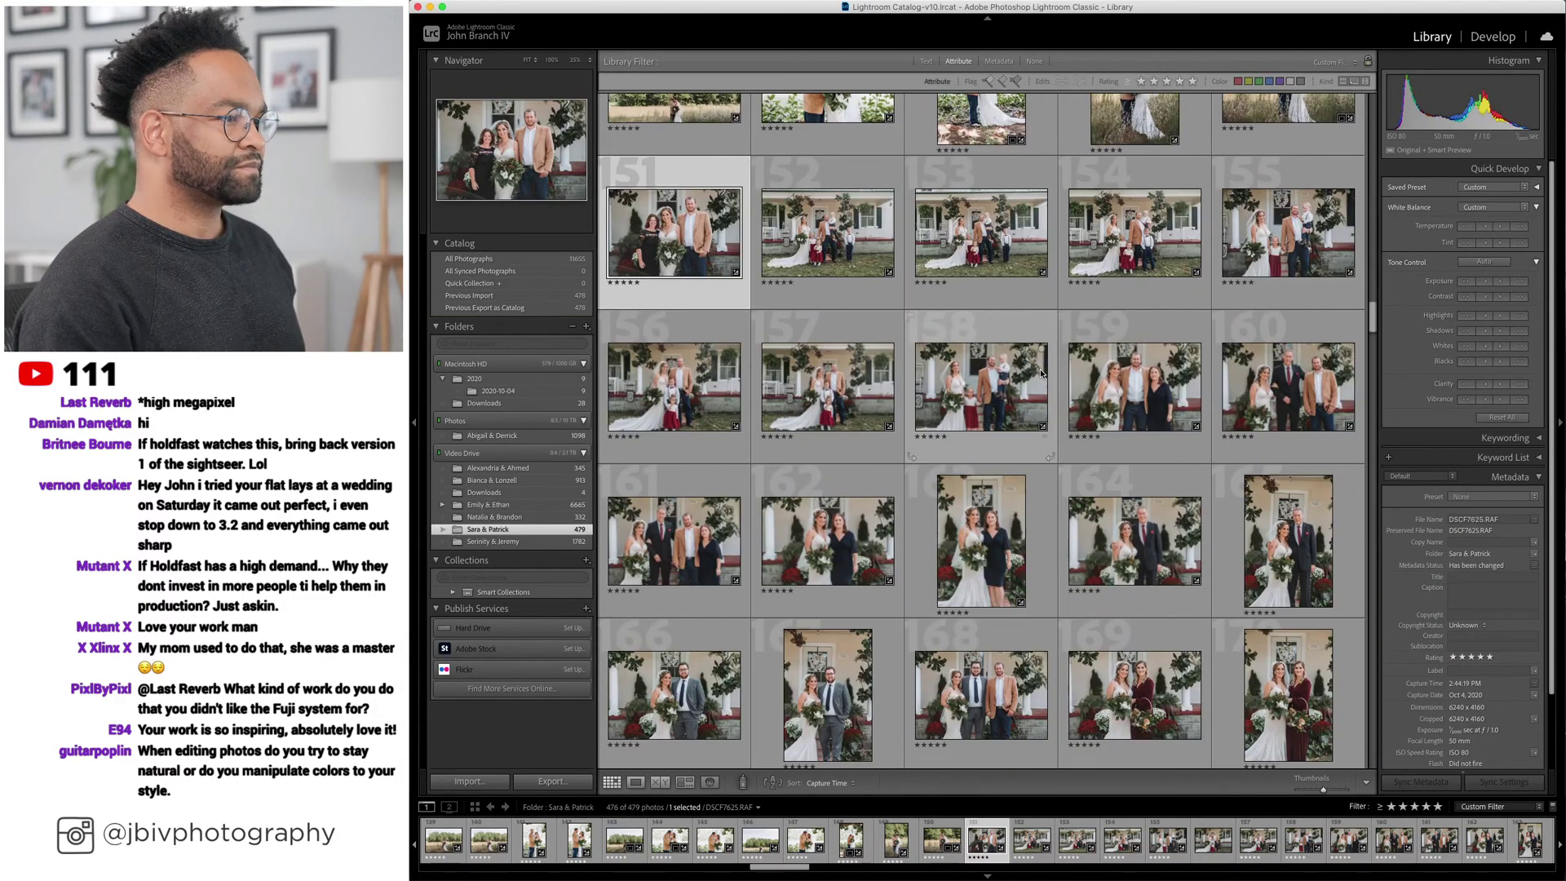
{"action": "left_click", "coordinate": [806, 248]}
{"action": "scroll", "coordinate": [810, 248], "scroll_direction": "down", "scroll_amount": 10}
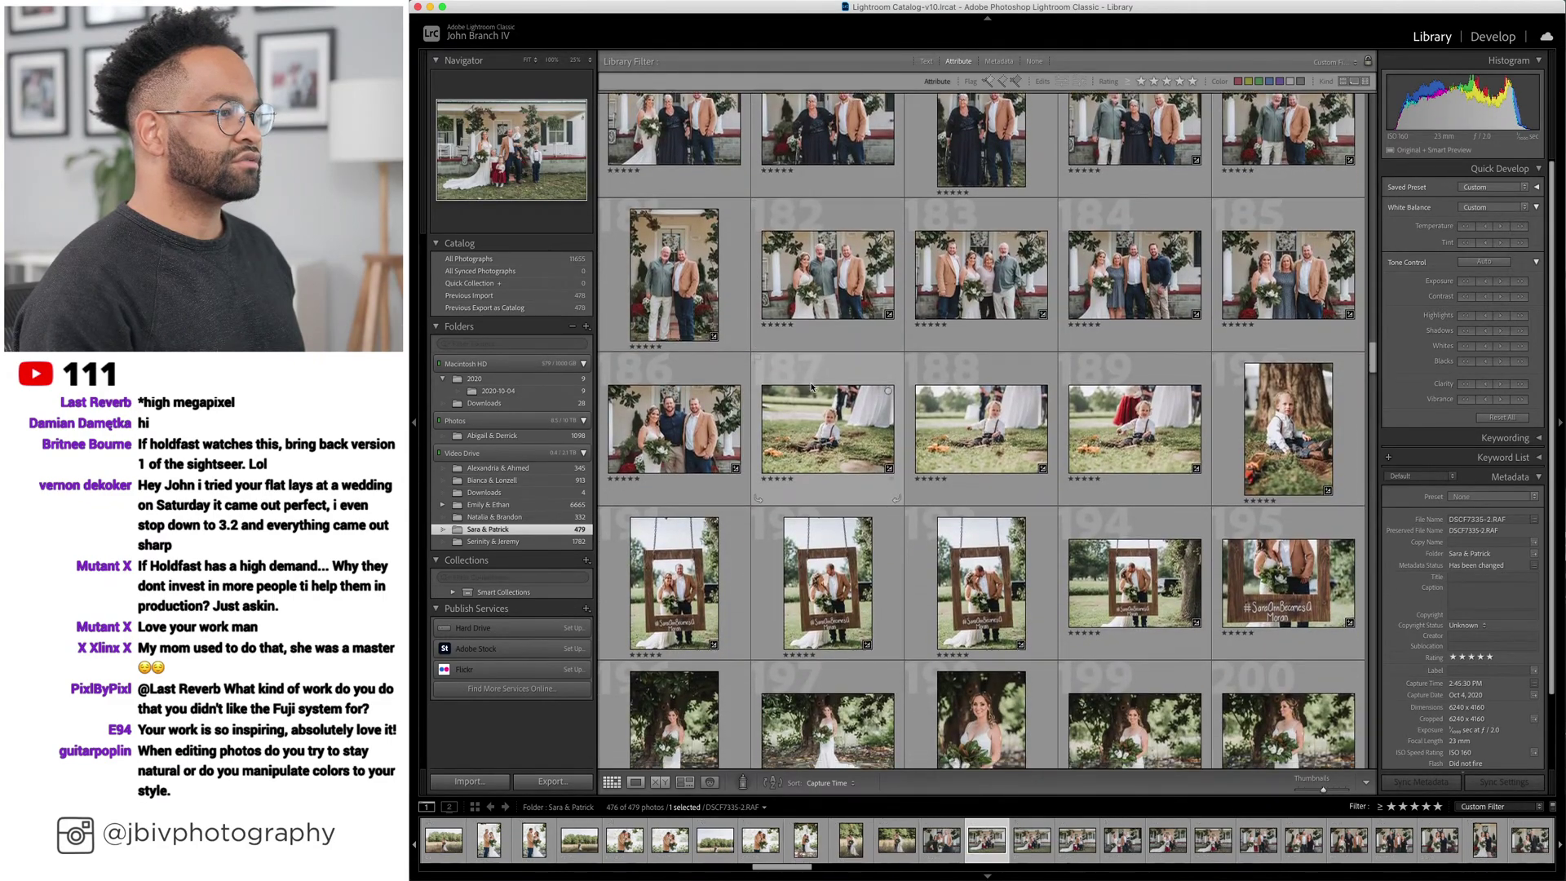
{"action": "scroll", "coordinate": [815, 249], "scroll_direction": "down", "scroll_amount": 2}
{"action": "left_click", "coordinate": [673, 490]}
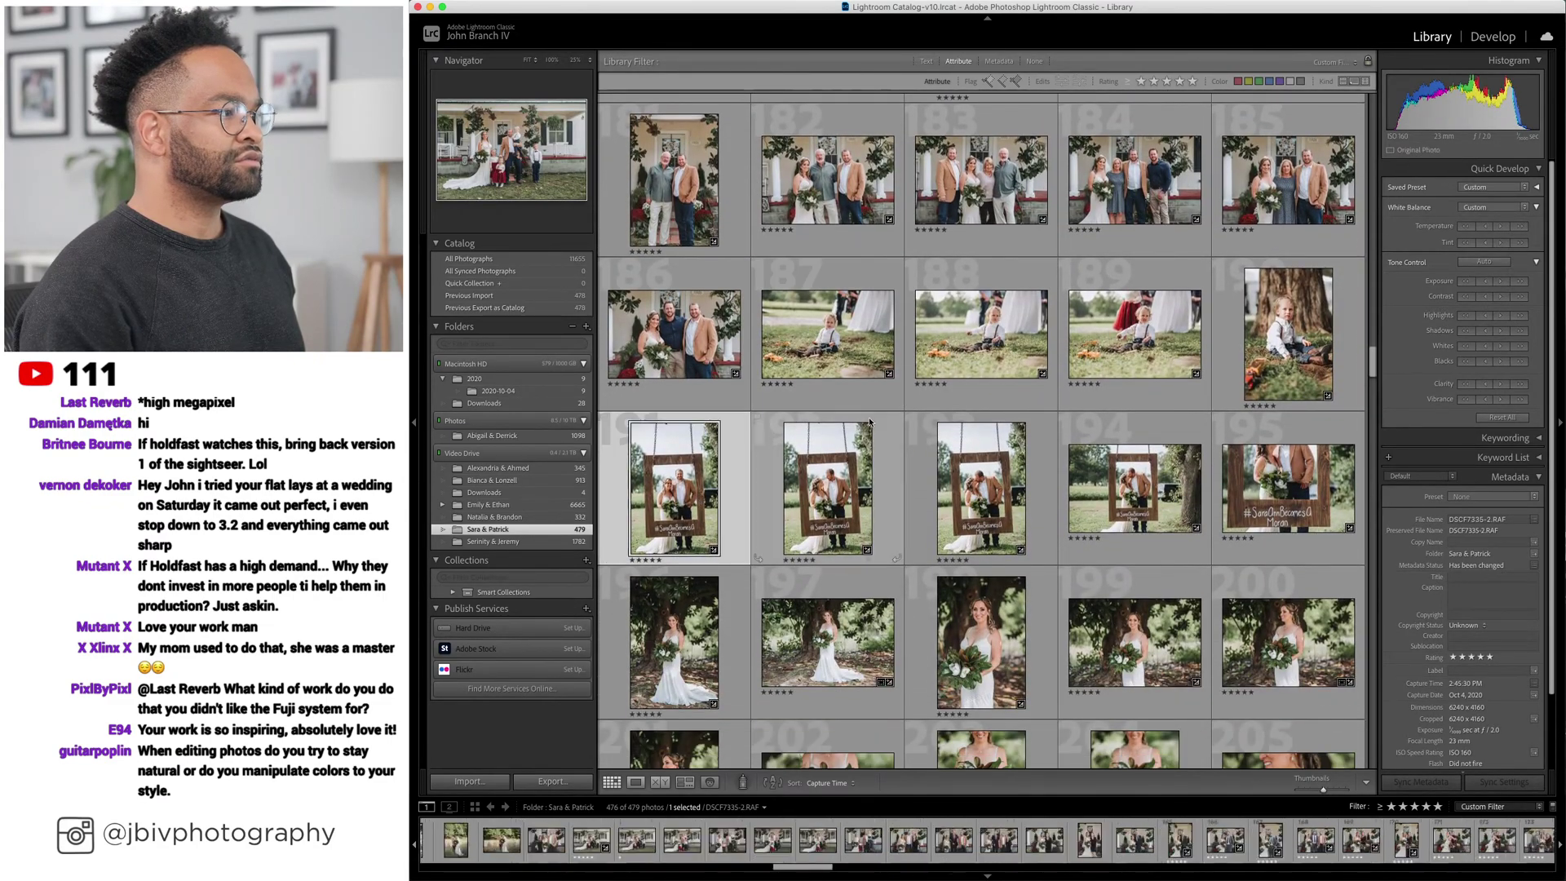
{"action": "left_click", "coordinate": [1492, 40]}
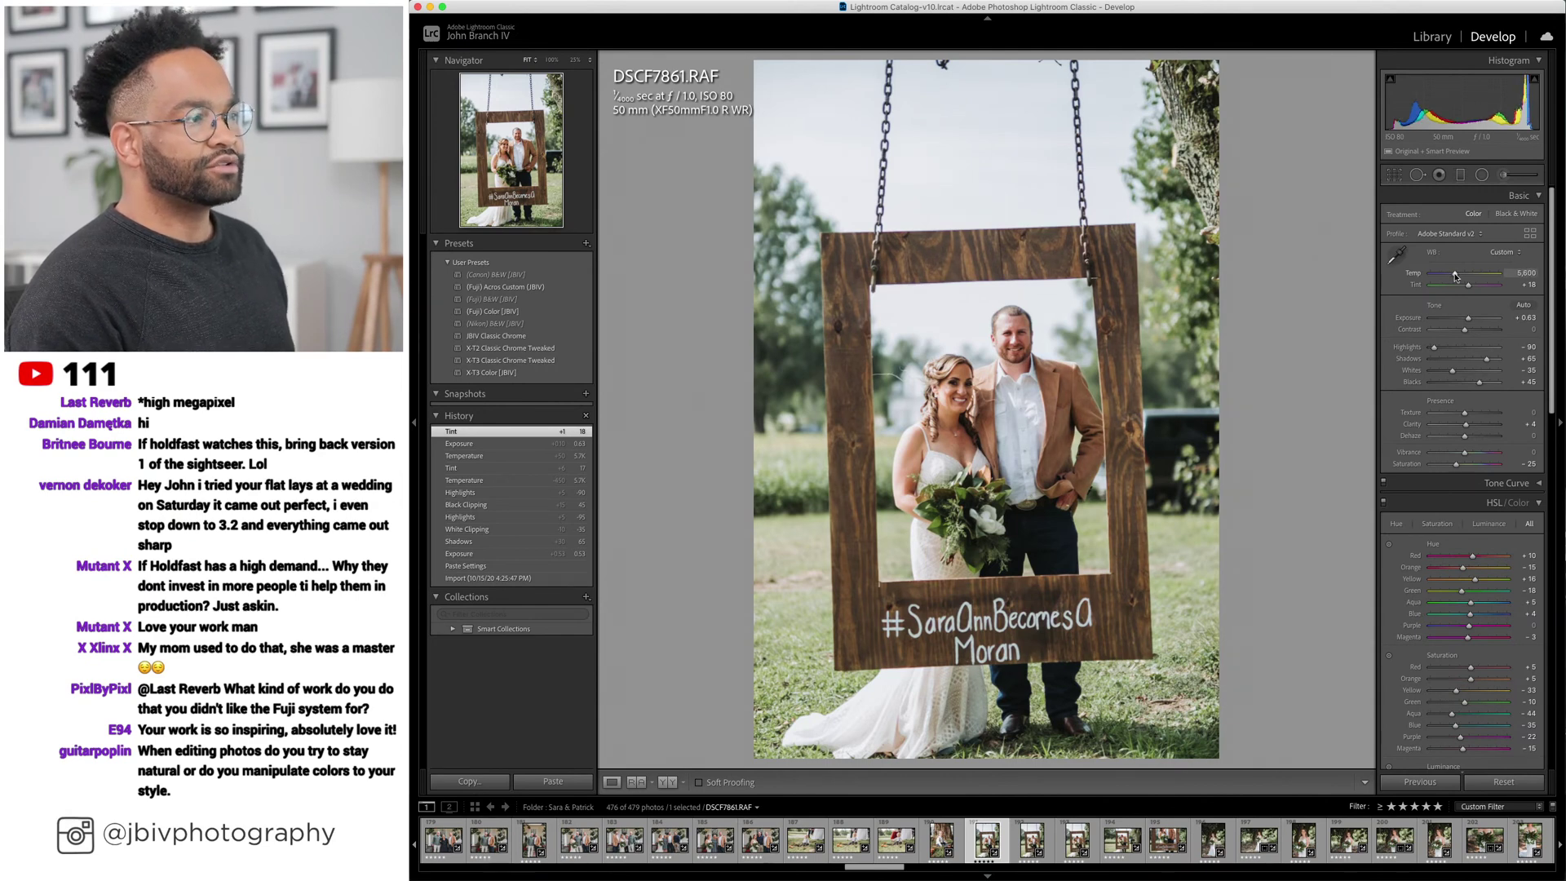
Lower DSCF7861.RAF's color temperature to about 5,600 and apply the Level Upright correction to DSCF7870.RAF and DSCF7875.RAF.
{"action": "left_click_drag", "start_coordinate": [1456, 277], "coordinate": [1455, 277]}
{"action": "scroll", "coordinate": [1435, 408], "scroll_direction": "down", "scroll_amount": 10}
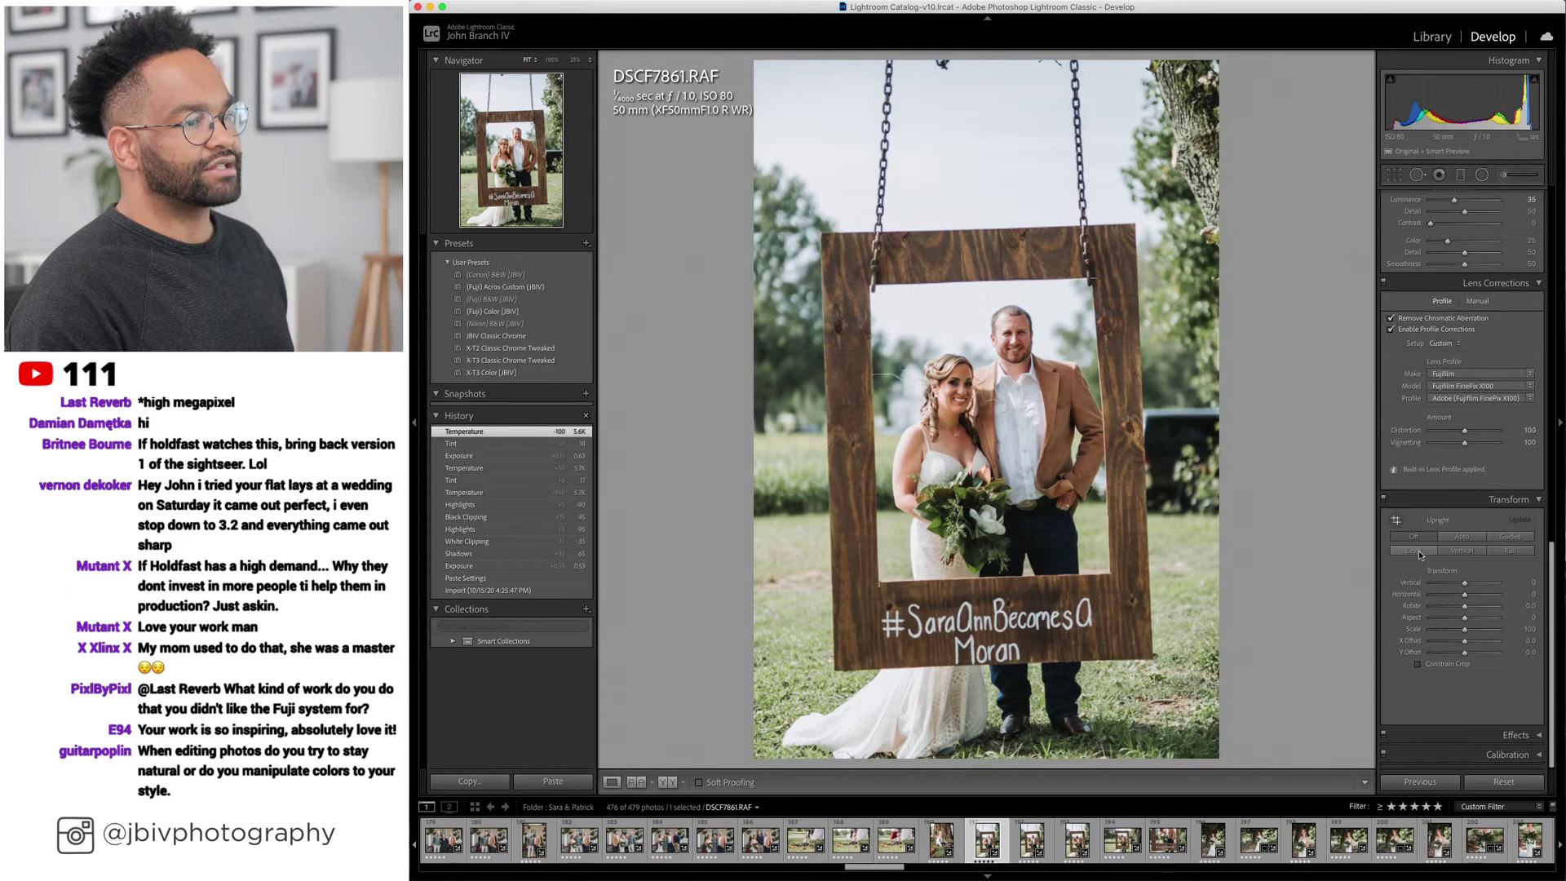
{"action": "key", "text": "Right"}
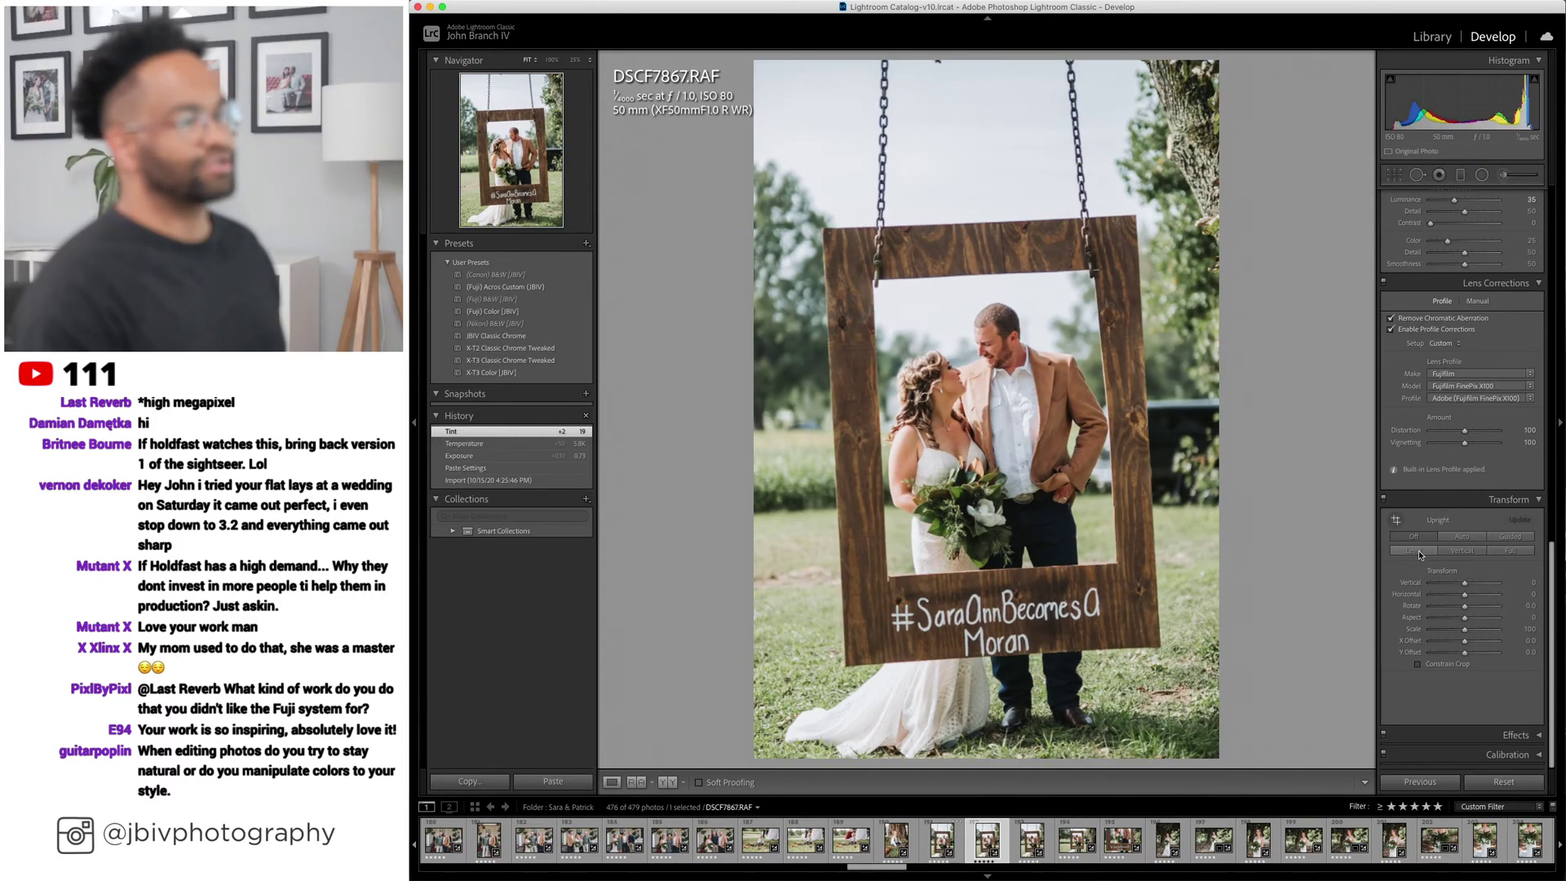
{"action": "key", "text": "Right"}
{"action": "key", "text": "Right"}
{"action": "key", "text": "Right"}
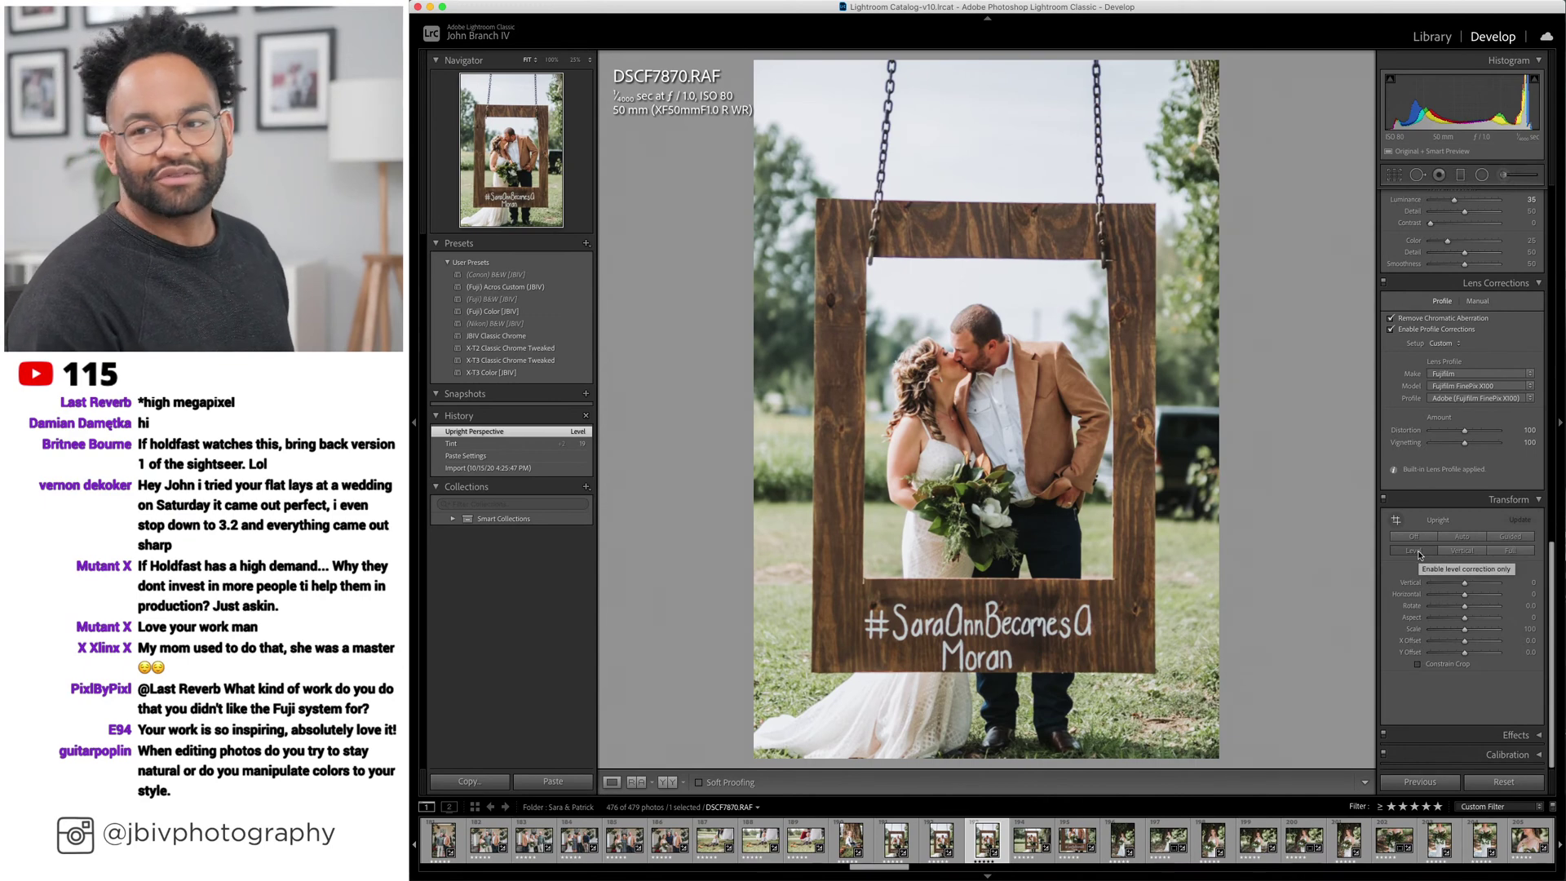
{"action": "key", "text": "Right"}
{"action": "left_click", "coordinate": [1418, 552]}
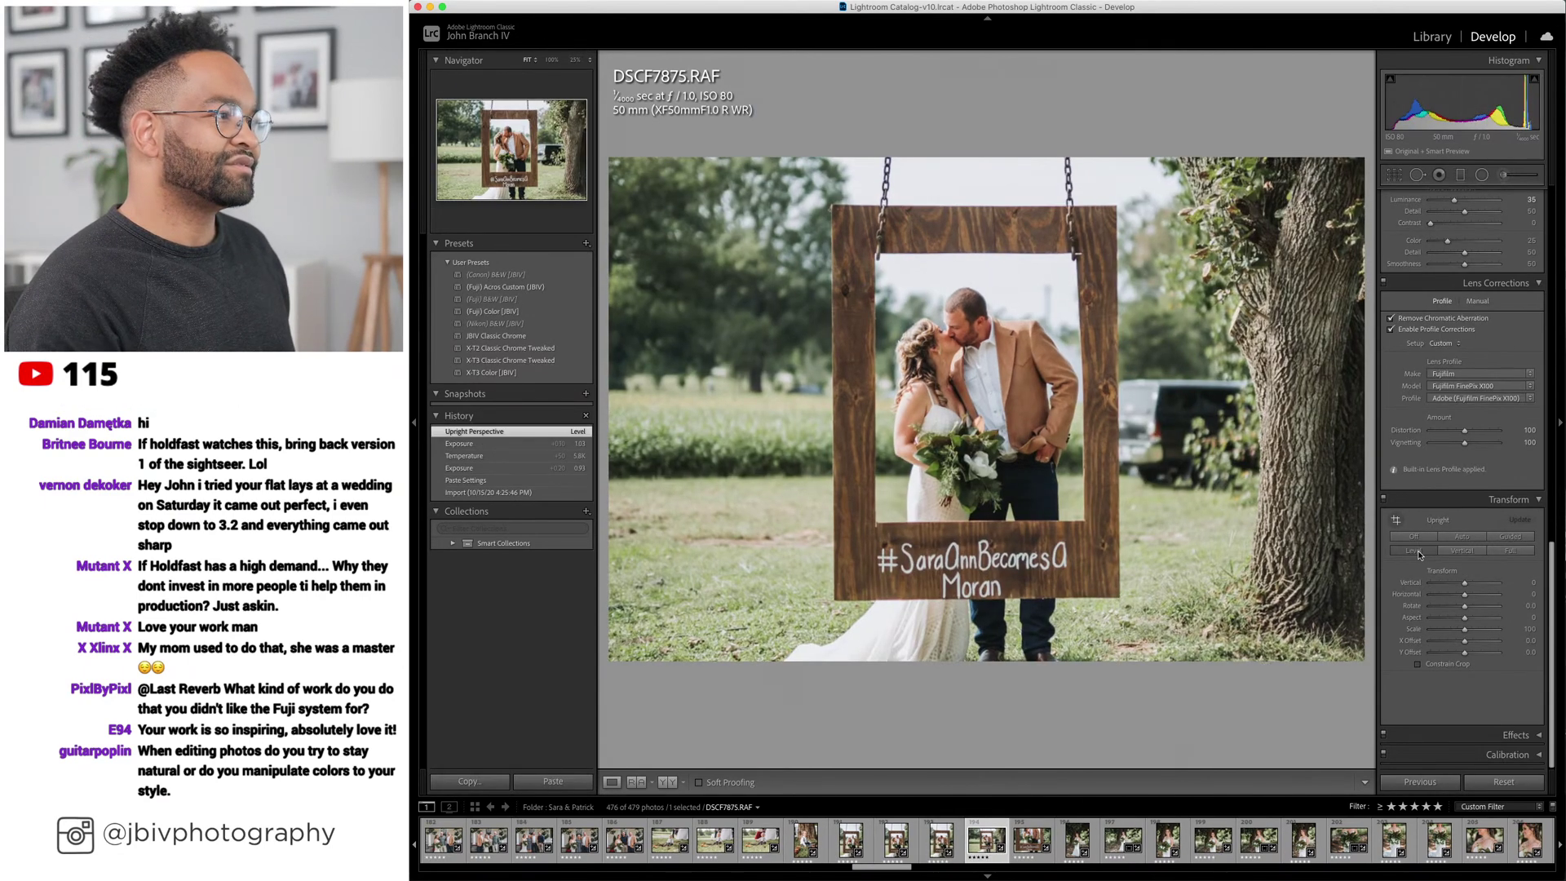
Advance to the wooden sign close-up DSCF7882.RAF and straighten it with the Level Upright correction.
{"action": "scroll", "coordinate": [1443, 489], "scroll_direction": "up", "scroll_amount": 15}
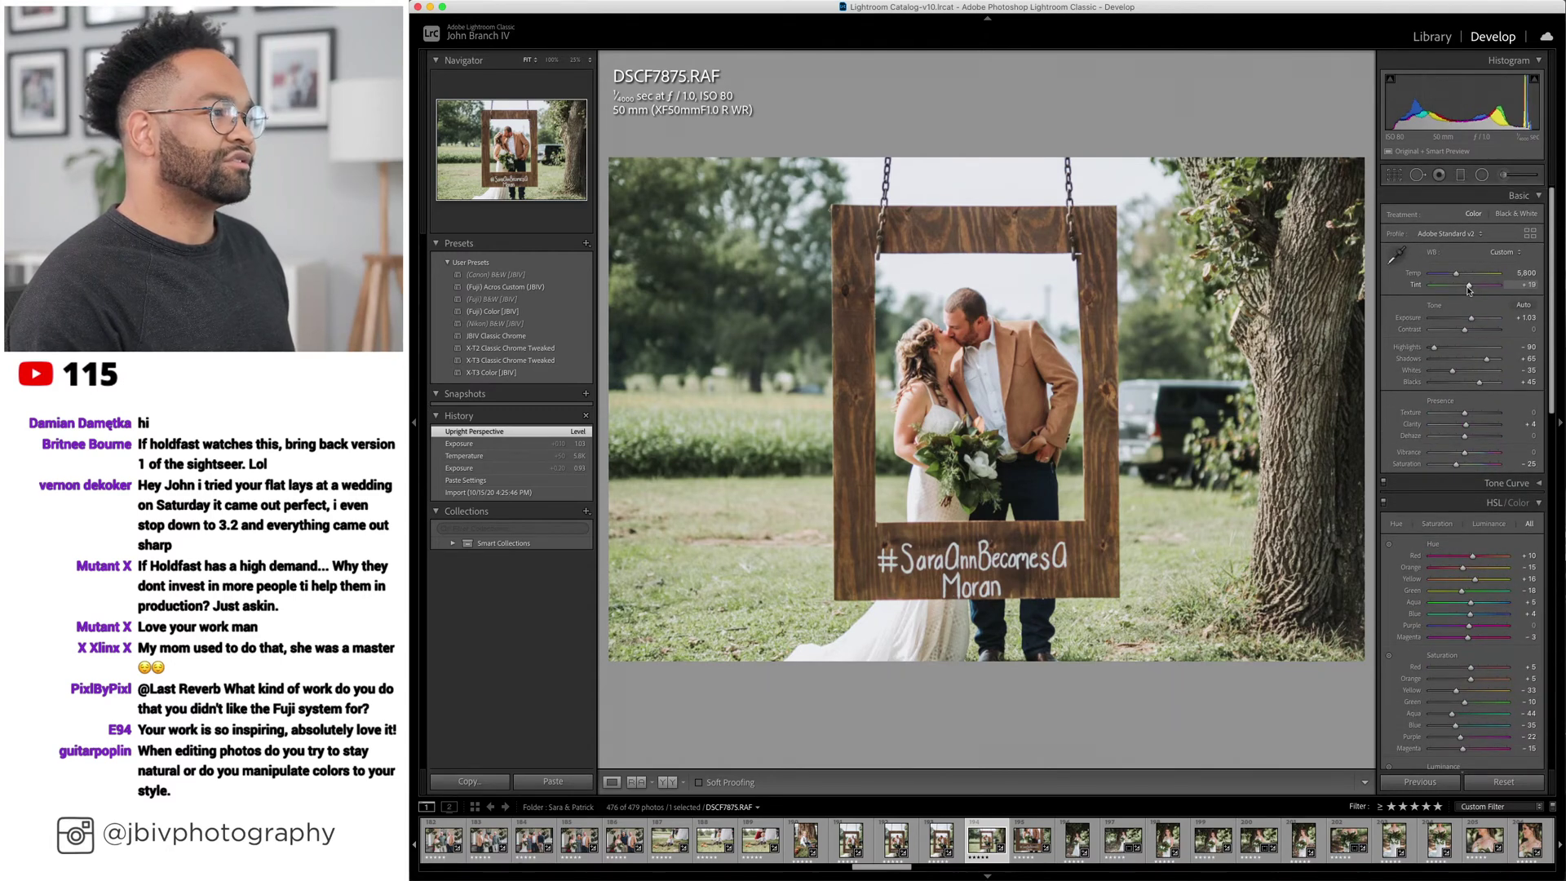
{"action": "key", "text": "Right"}
{"action": "scroll", "coordinate": [1465, 302], "scroll_direction": "down", "scroll_amount": 15}
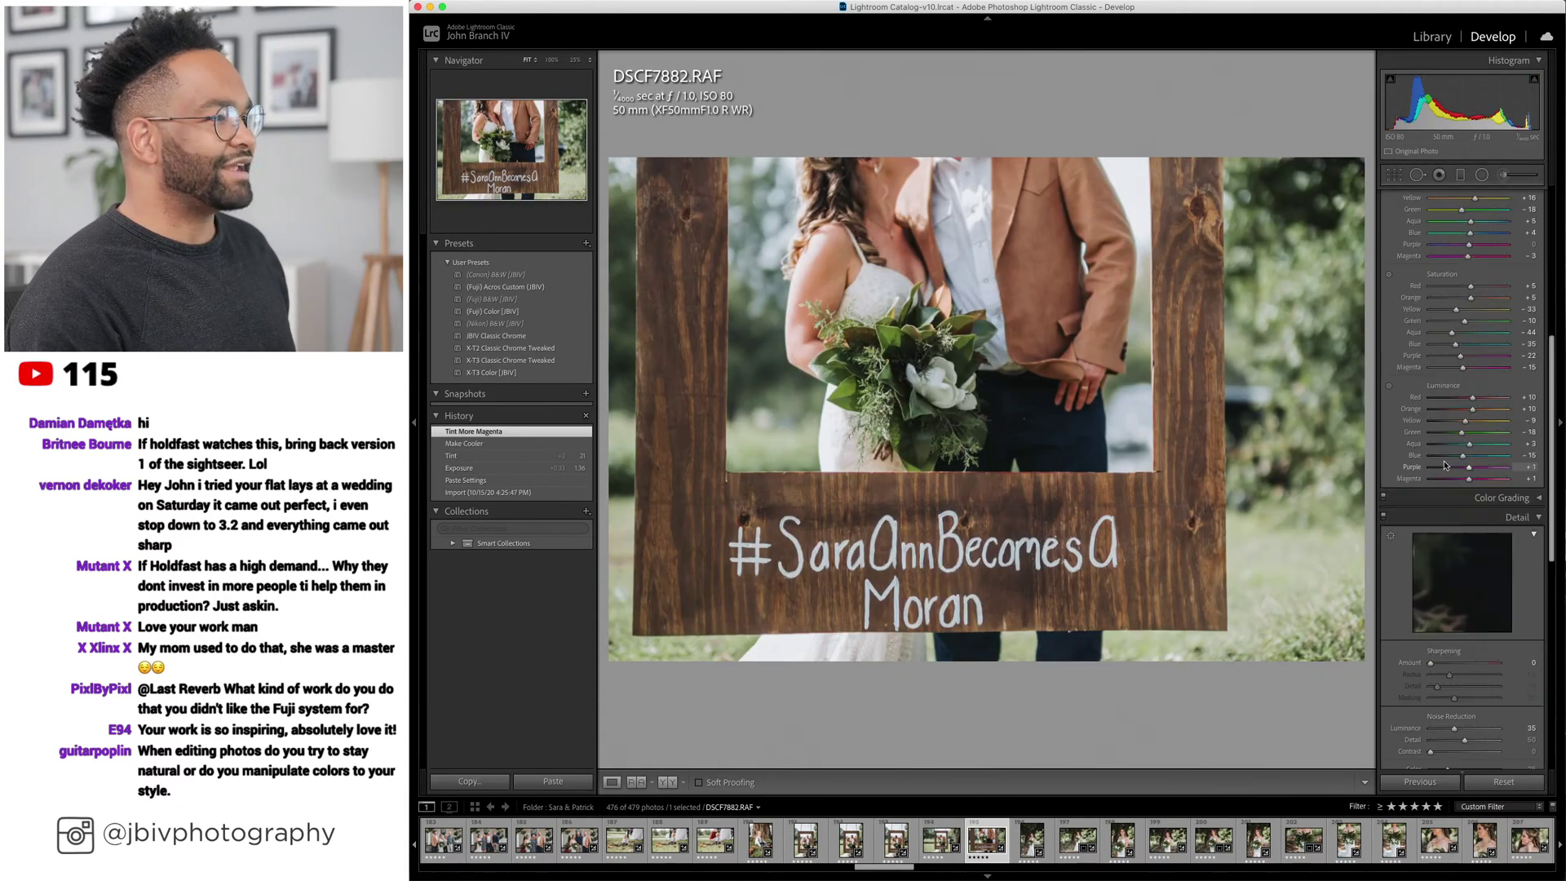
{"action": "scroll", "coordinate": [1414, 547], "scroll_direction": "down", "scroll_amount": 8}
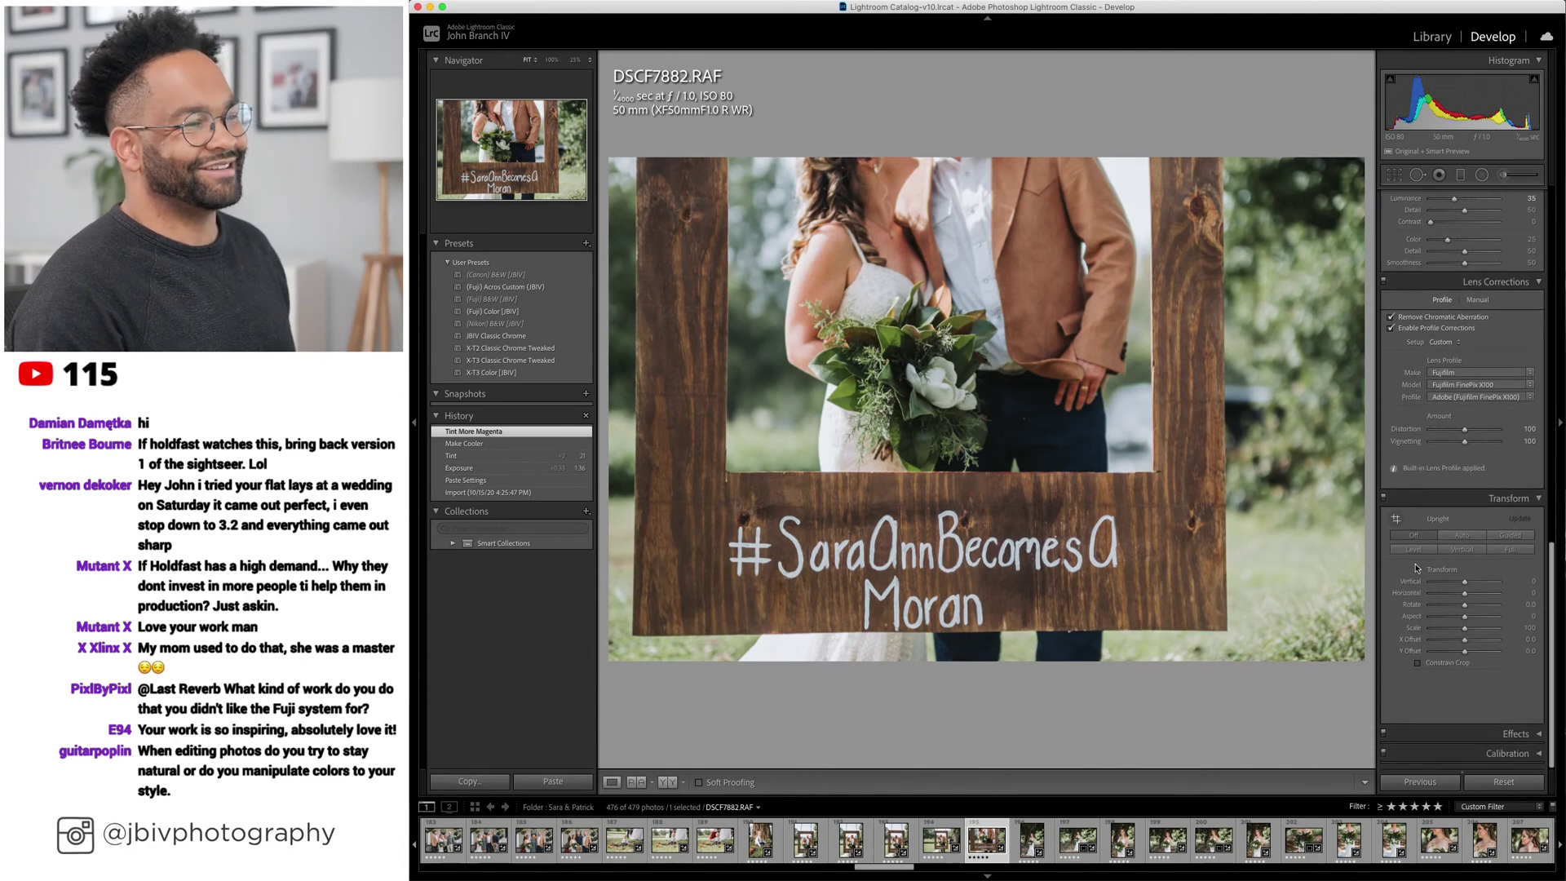
{"action": "left_click", "coordinate": [1416, 553]}
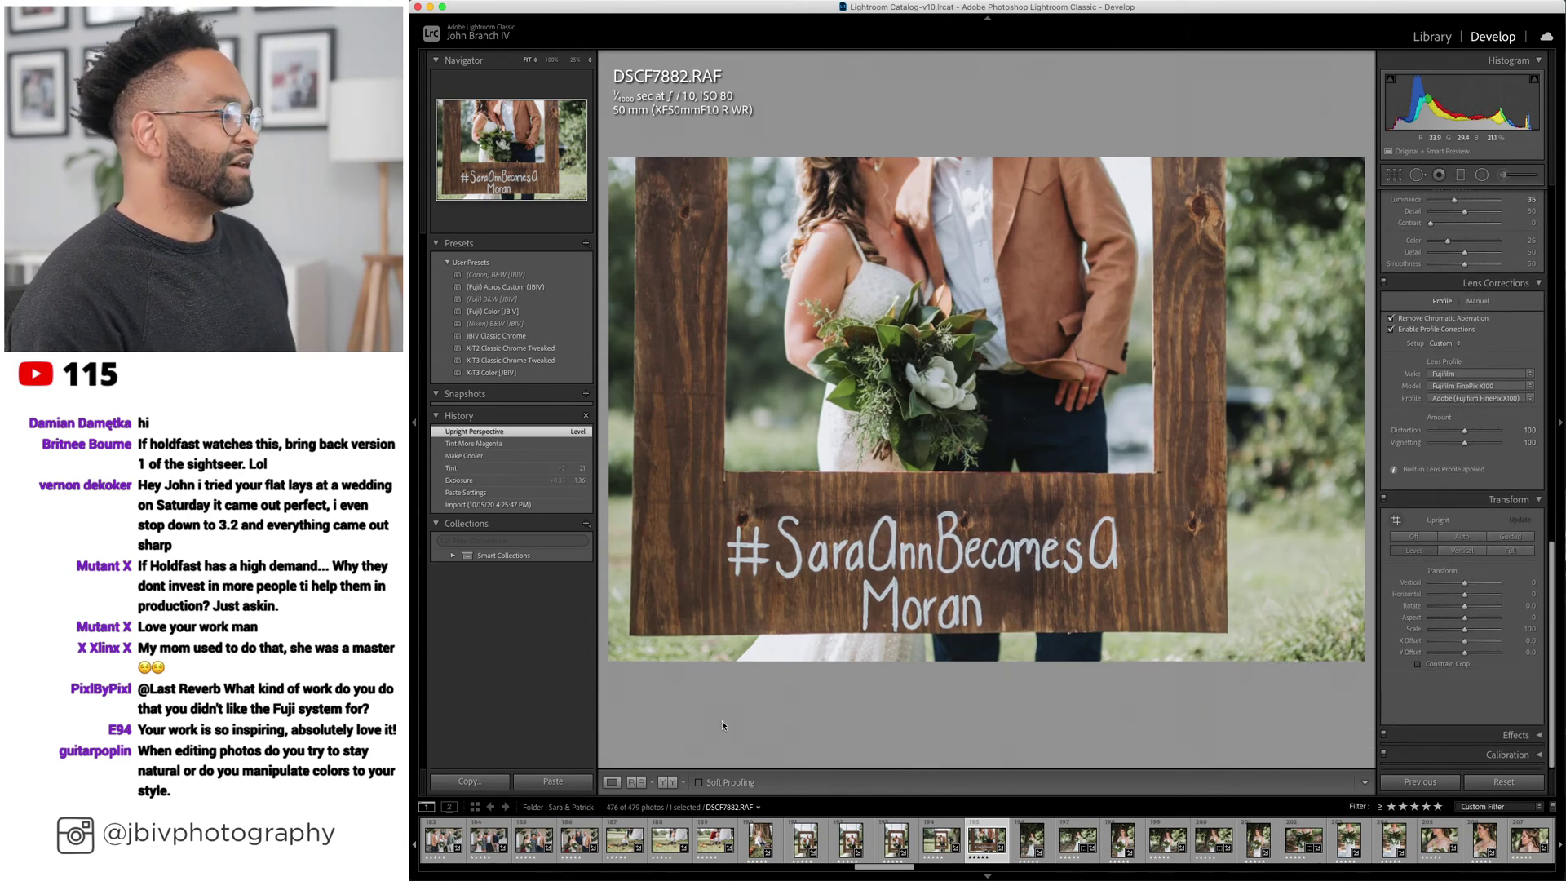
Compare DSCF7882.RAF before and after editing side by side, and return to the single-photo view.
{"action": "left_click", "coordinate": [667, 782]}
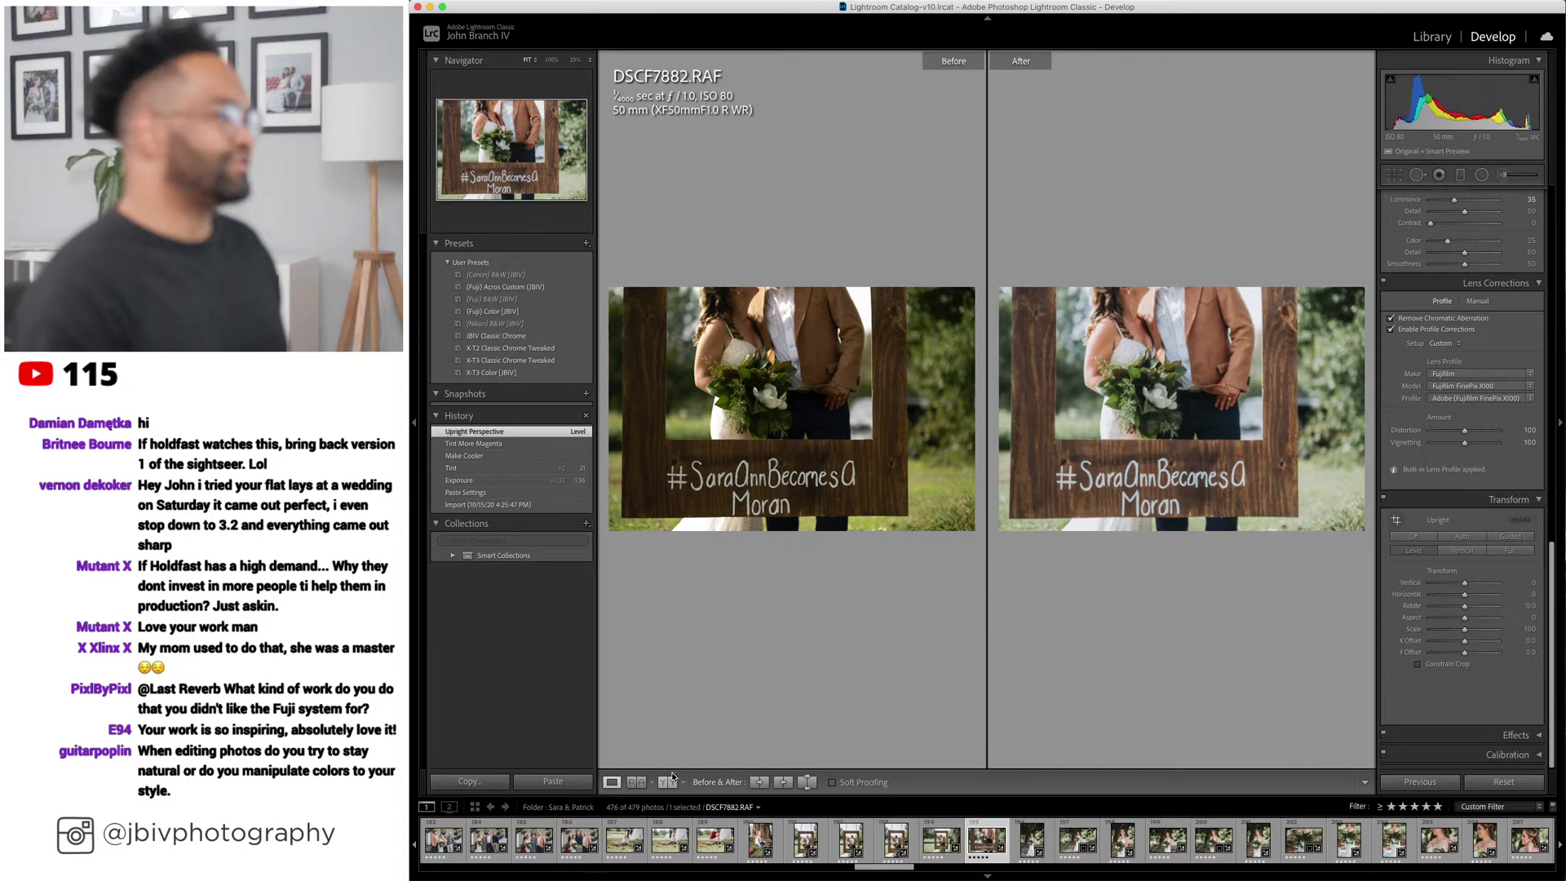
{"action": "left_click", "coordinate": [787, 553]}
{"action": "left_click_drag", "start_coordinate": [788, 553], "coordinate": [857, 394]}
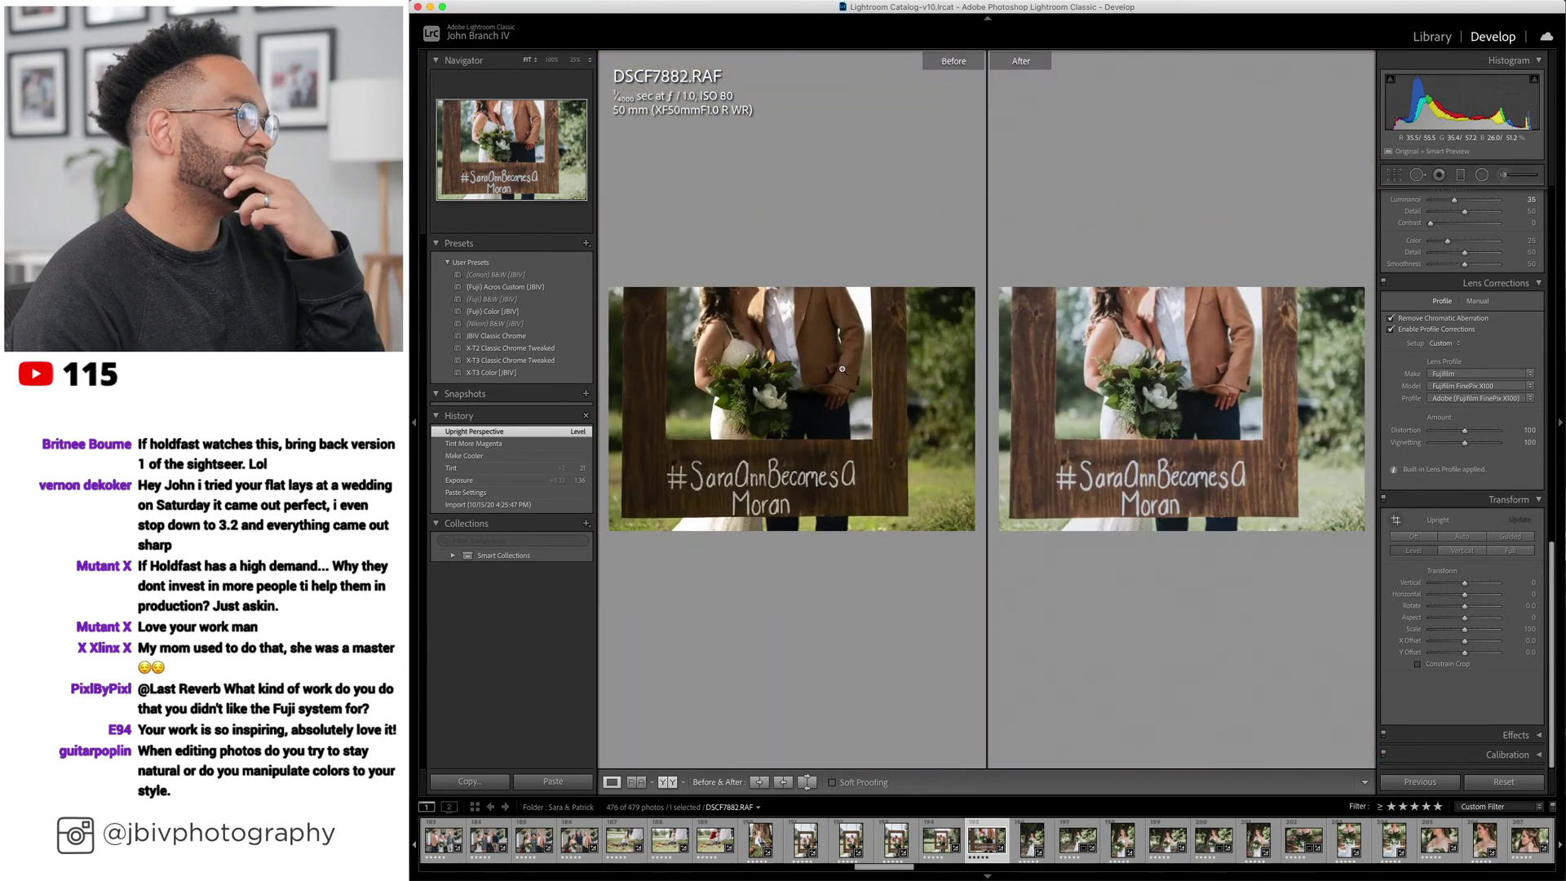
{"action": "left_click", "coordinate": [842, 369]}
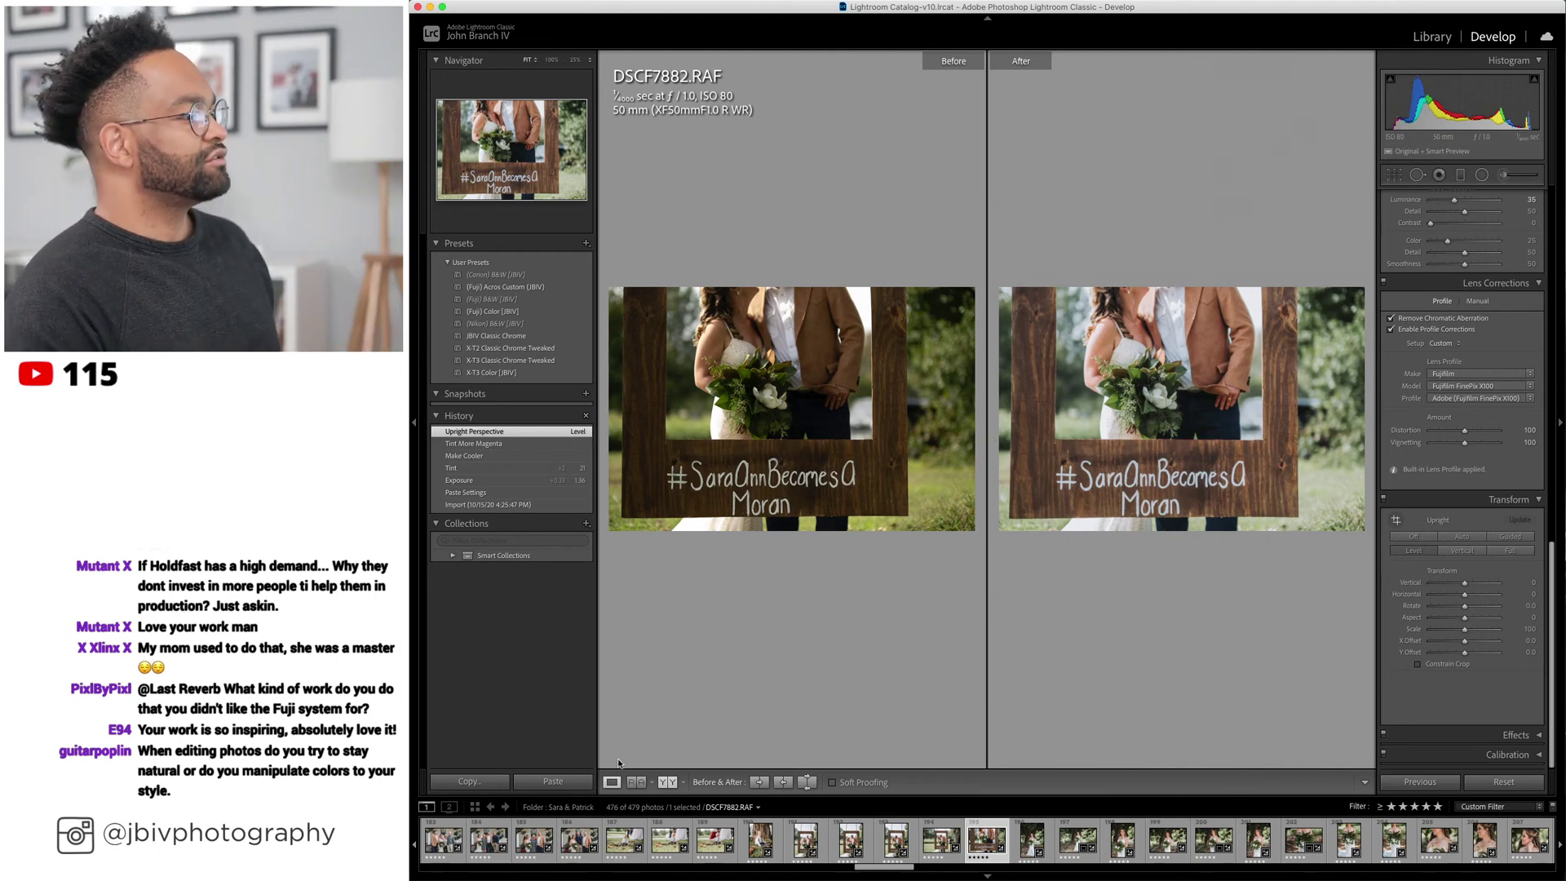
{"action": "left_click", "coordinate": [611, 780]}
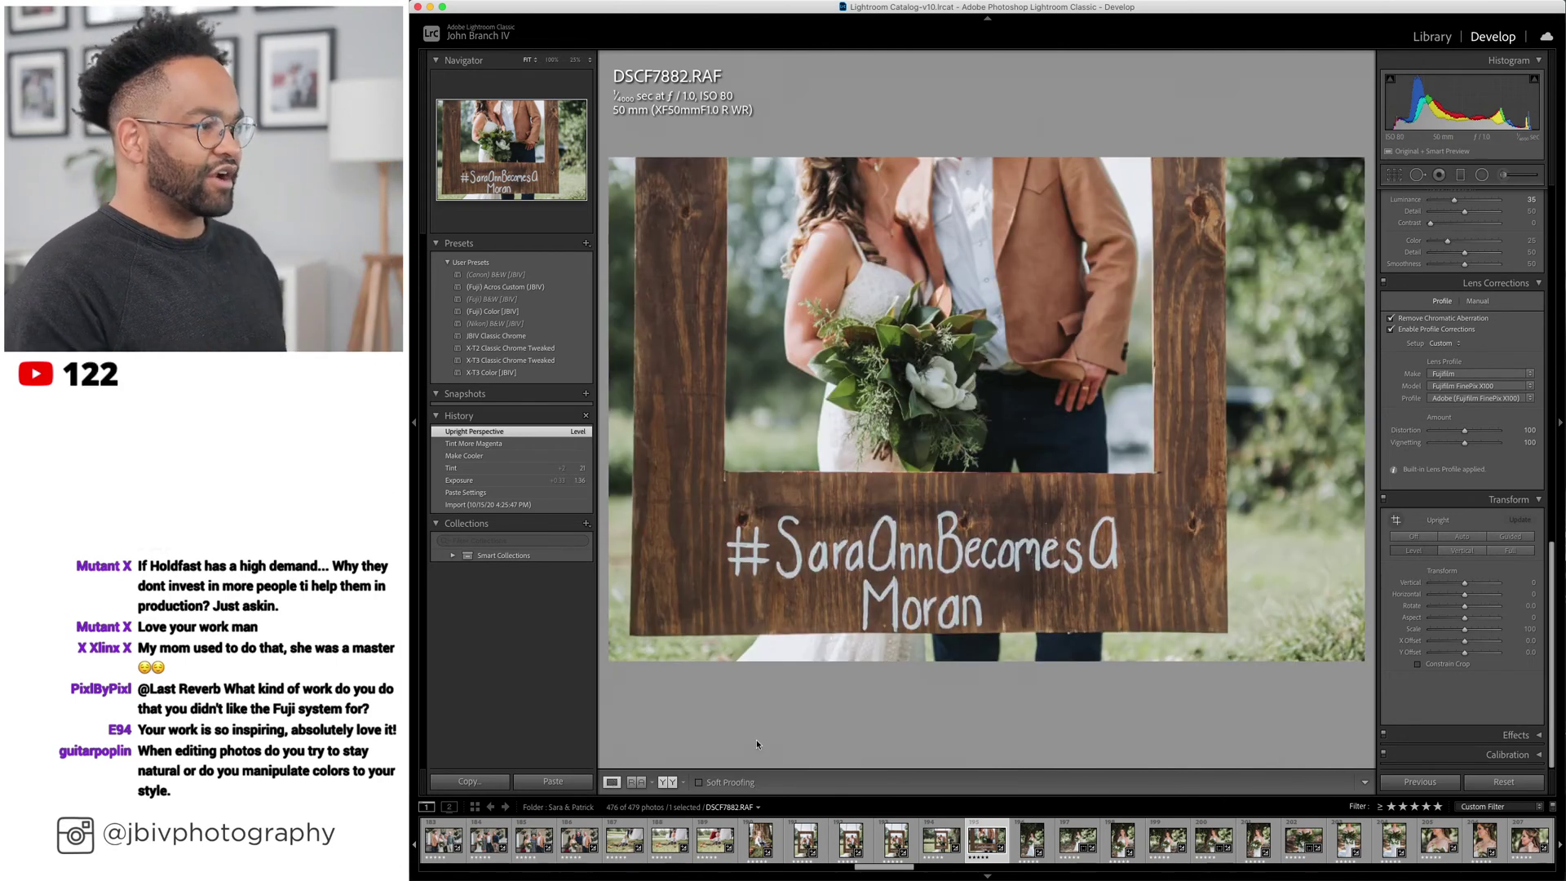
Review the bridal portraits under the tree from DSCF7887.RAF to DSCF7900.RAF, checking their white balance and tint.
{"action": "key", "text": "Right"}
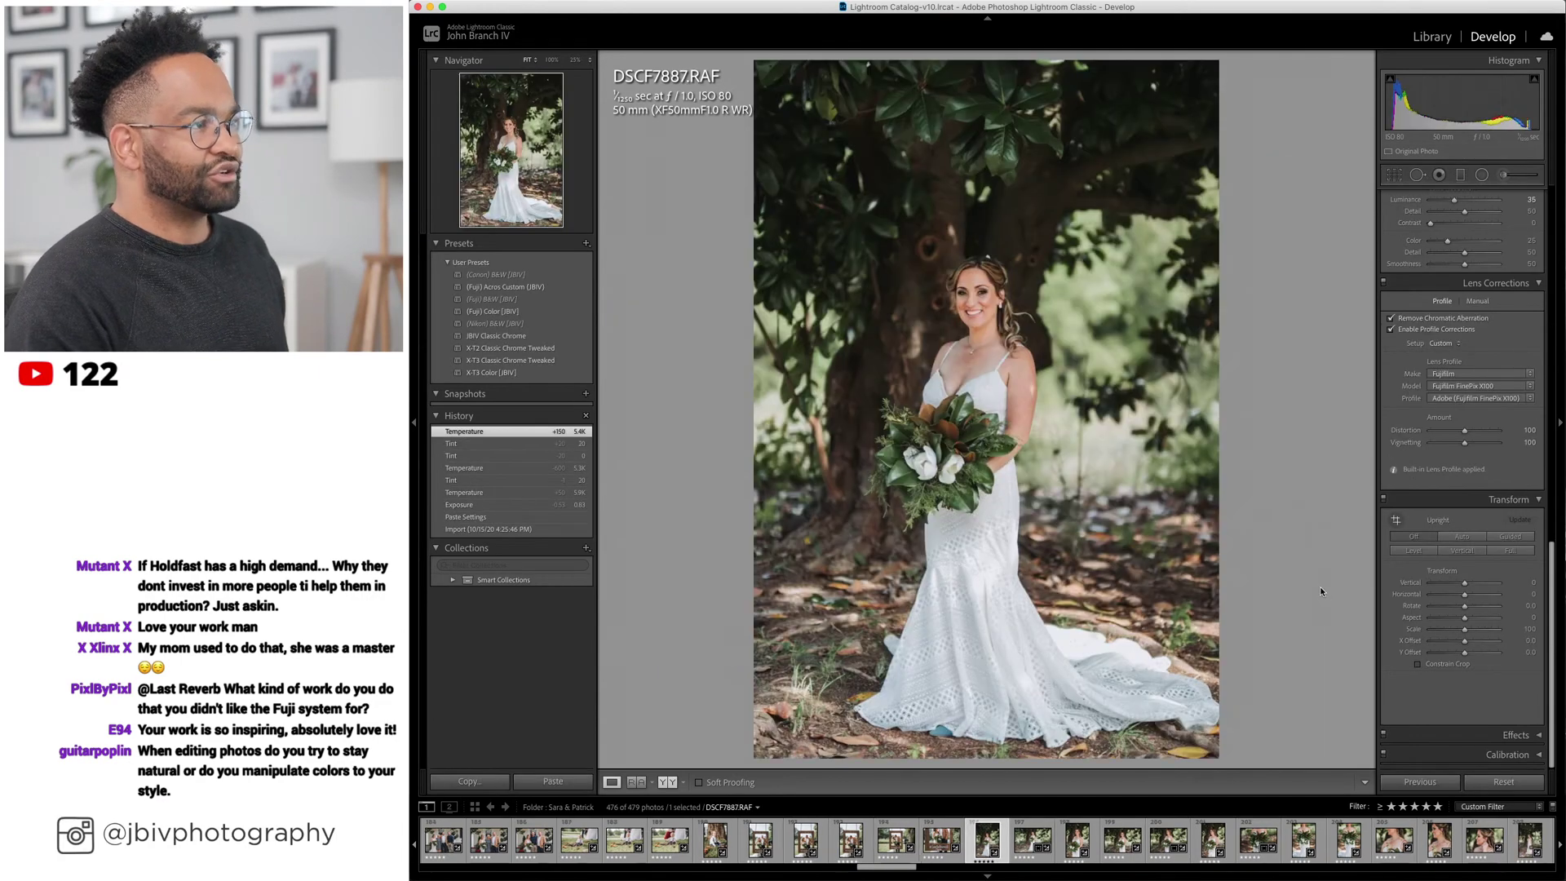
{"action": "key", "text": "Right"}
{"action": "key", "text": "Right"}
{"action": "key", "text": "Right"}
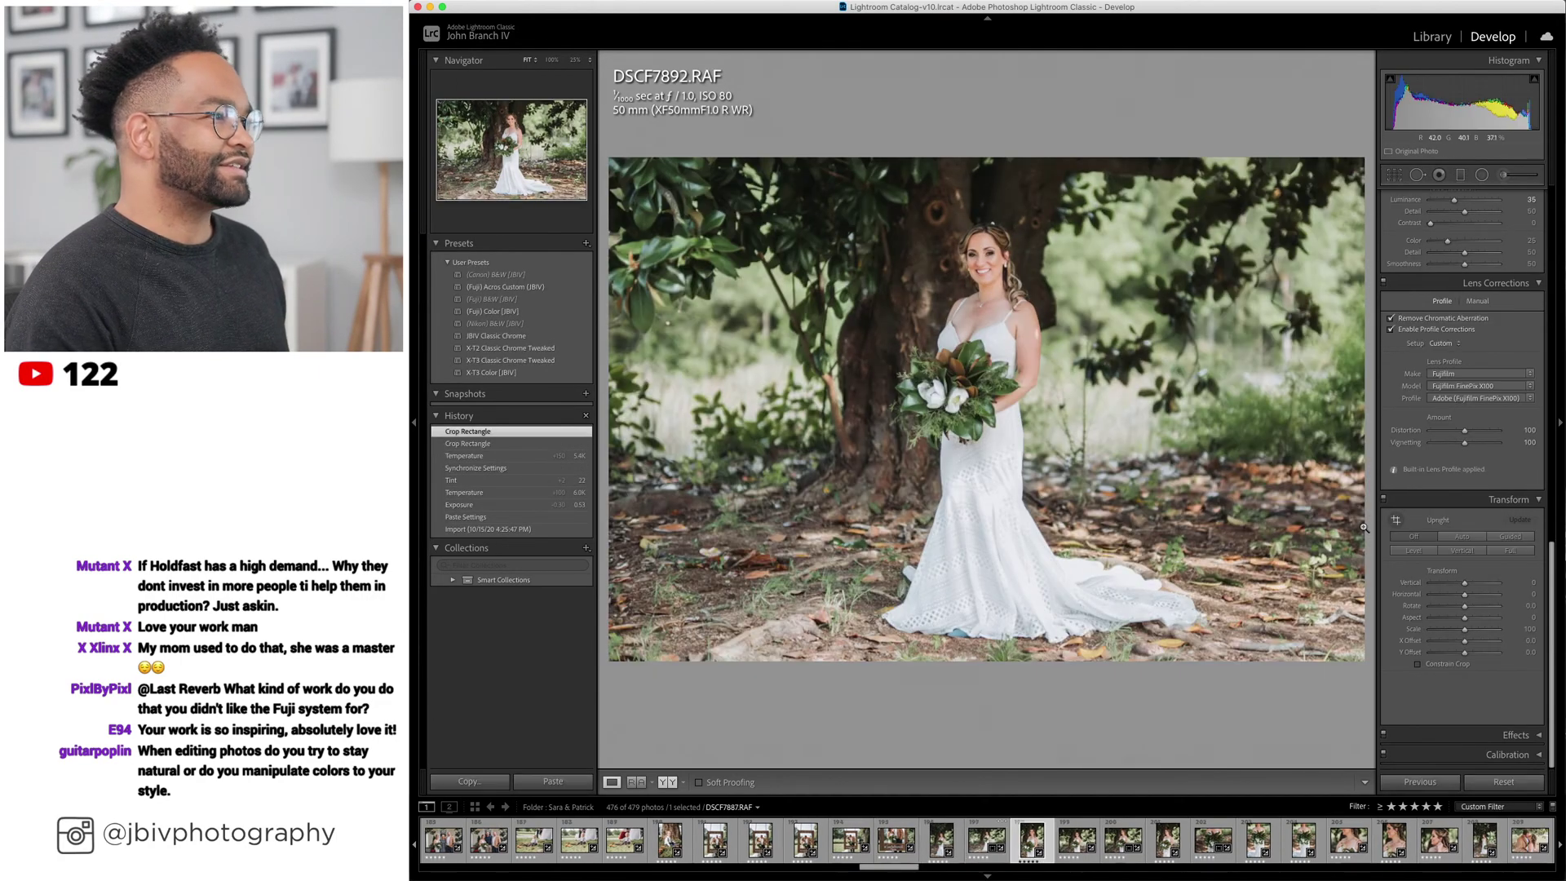
{"action": "key", "text": "Left"}
{"action": "scroll", "coordinate": [1470, 302], "scroll_direction": "up", "scroll_amount": 10}
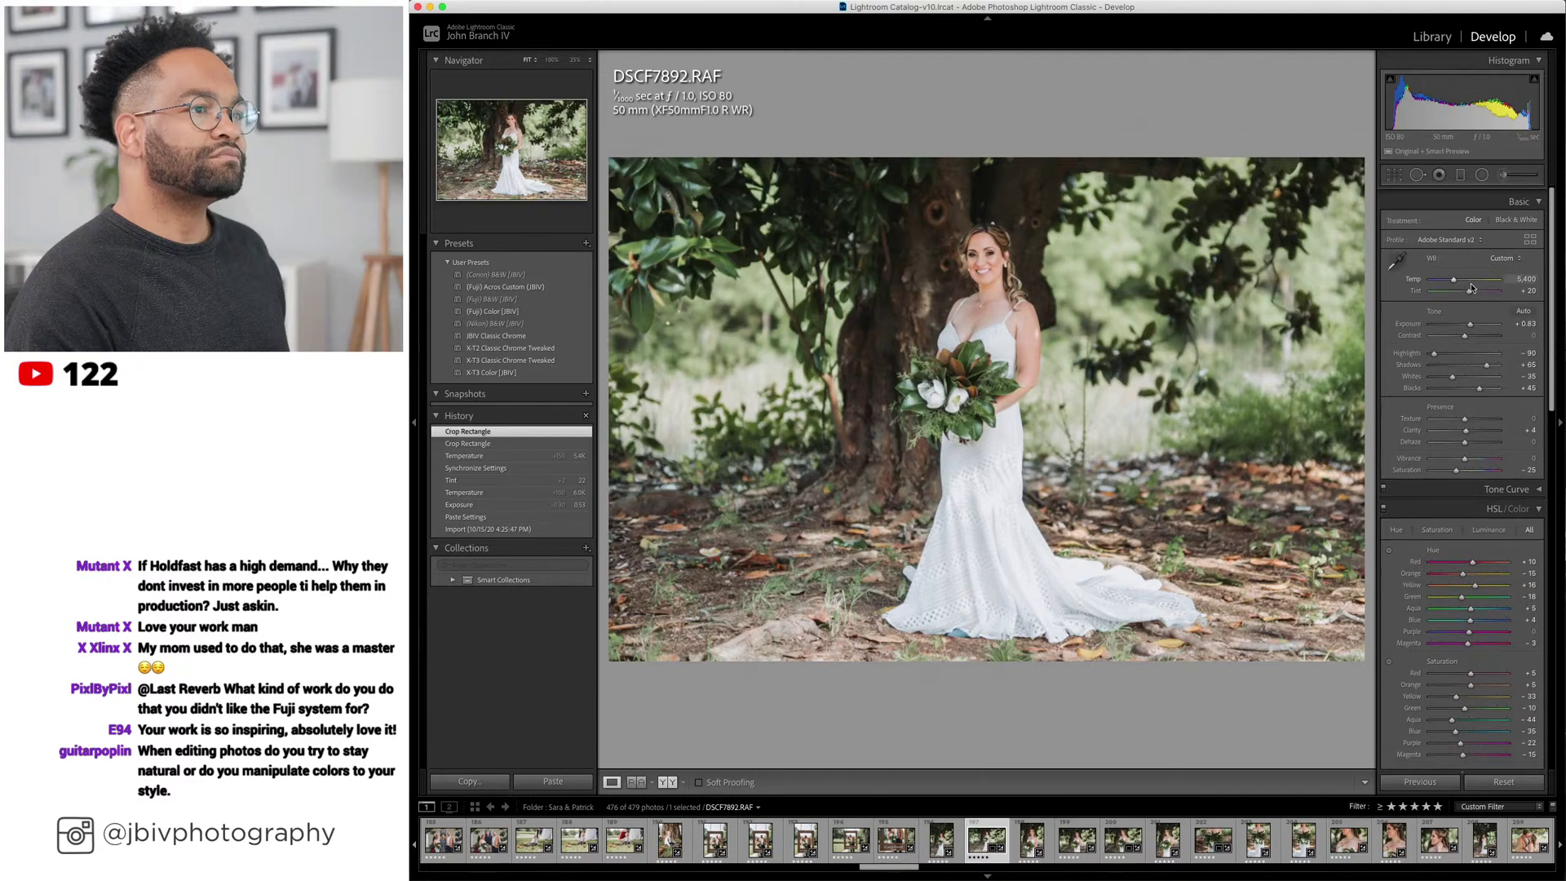
{"action": "key", "text": "Right"}
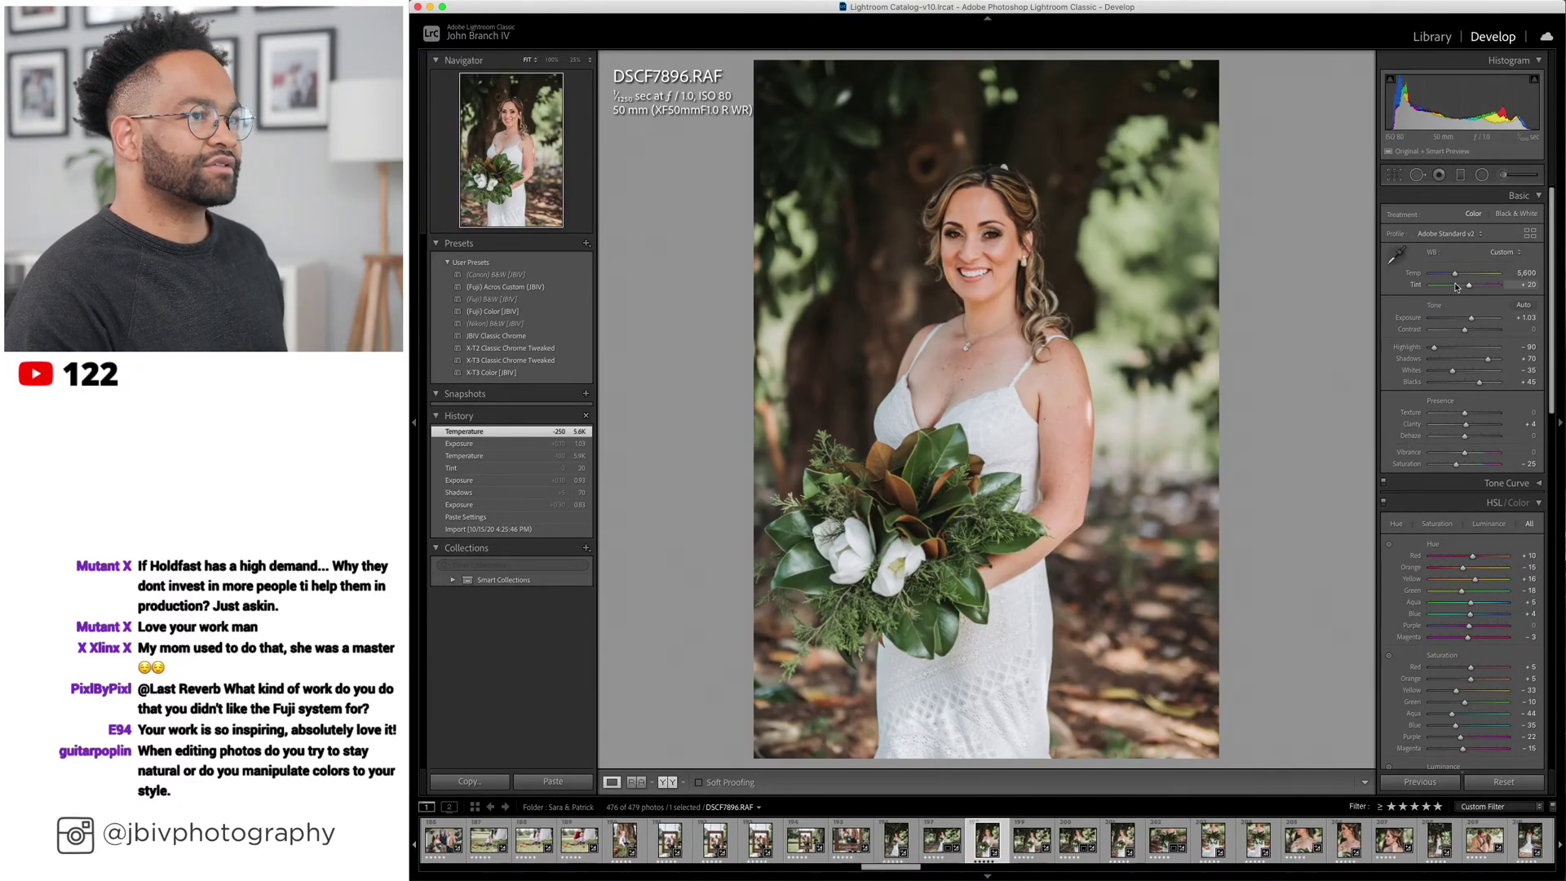
{"action": "key", "text": "Right"}
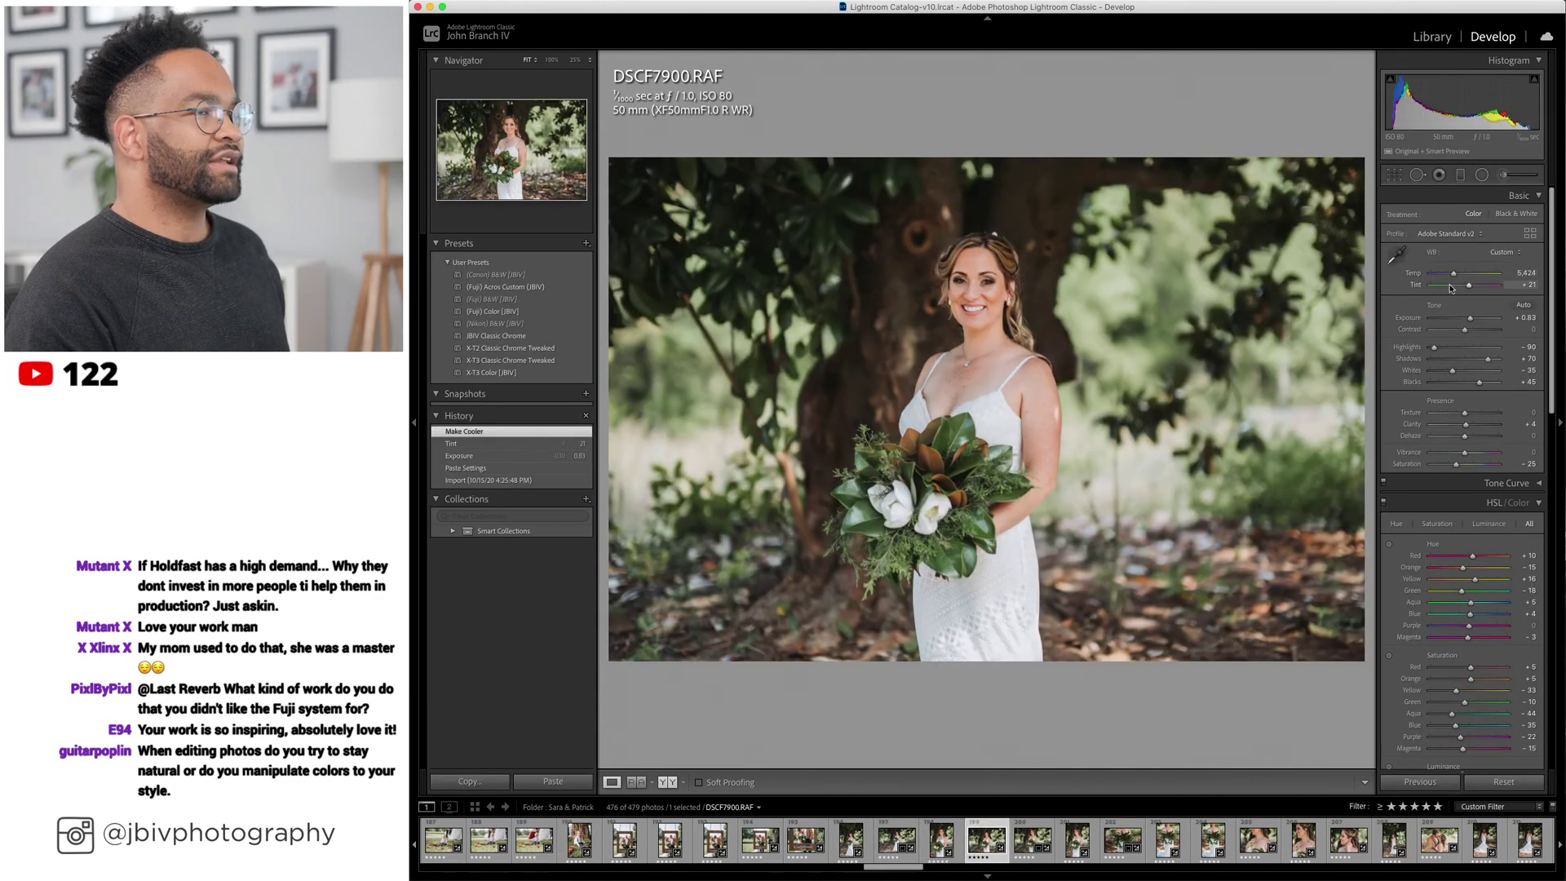
Return to the Library grid and look back through the edited couple portraits, ceremony, processional and truck photos.
{"action": "left_click", "coordinate": [1442, 38]}
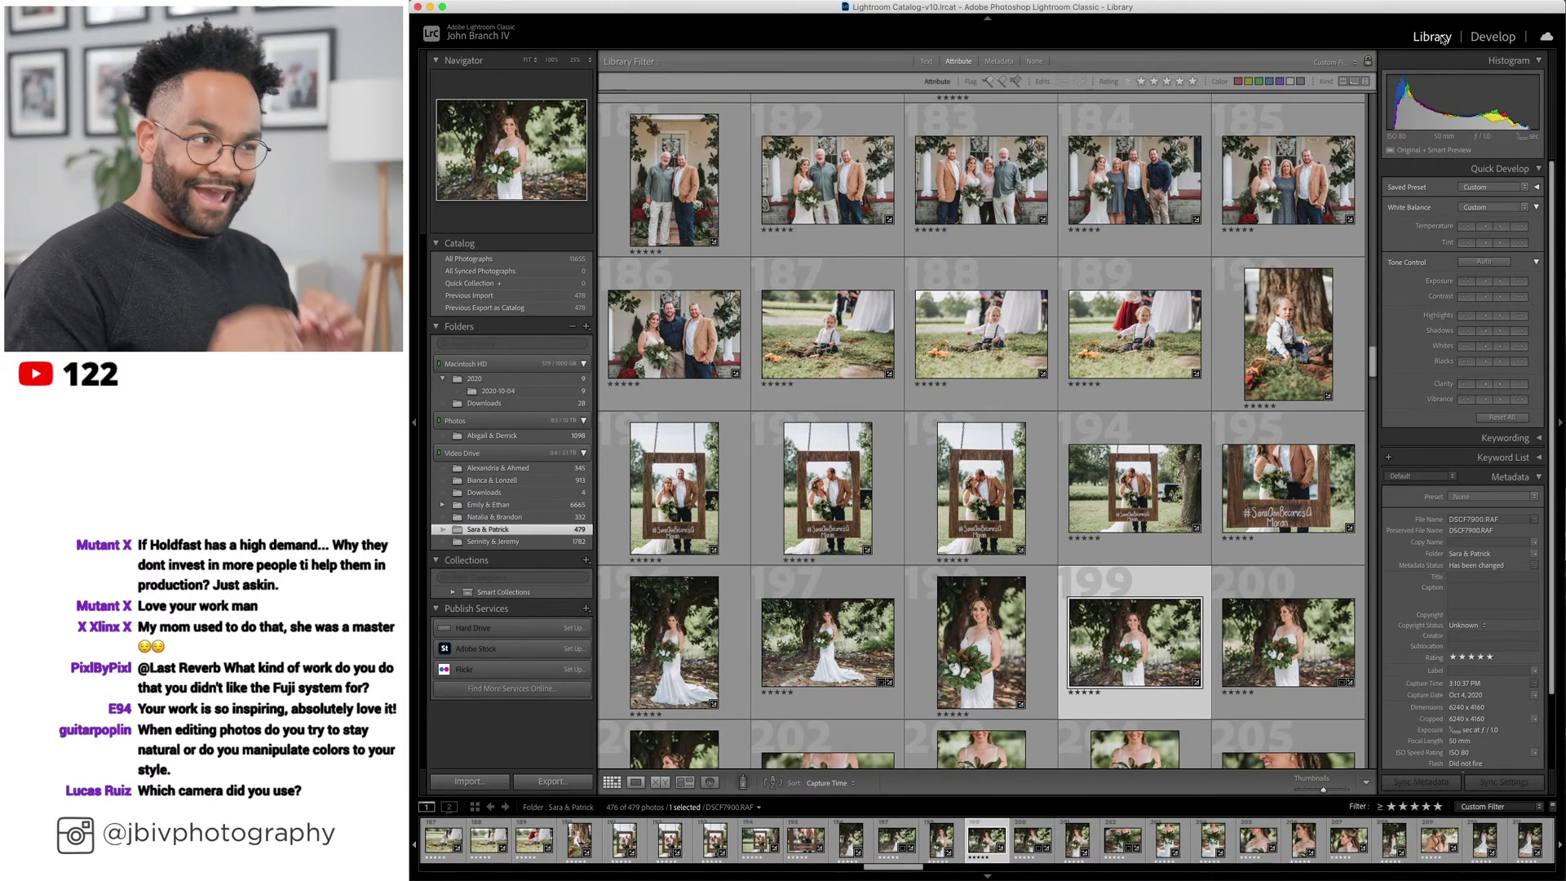
{"action": "scroll", "coordinate": [1158, 305], "scroll_direction": "up", "scroll_amount": 2}
{"action": "scroll", "coordinate": [1157, 305], "scroll_direction": "up", "scroll_amount": 20}
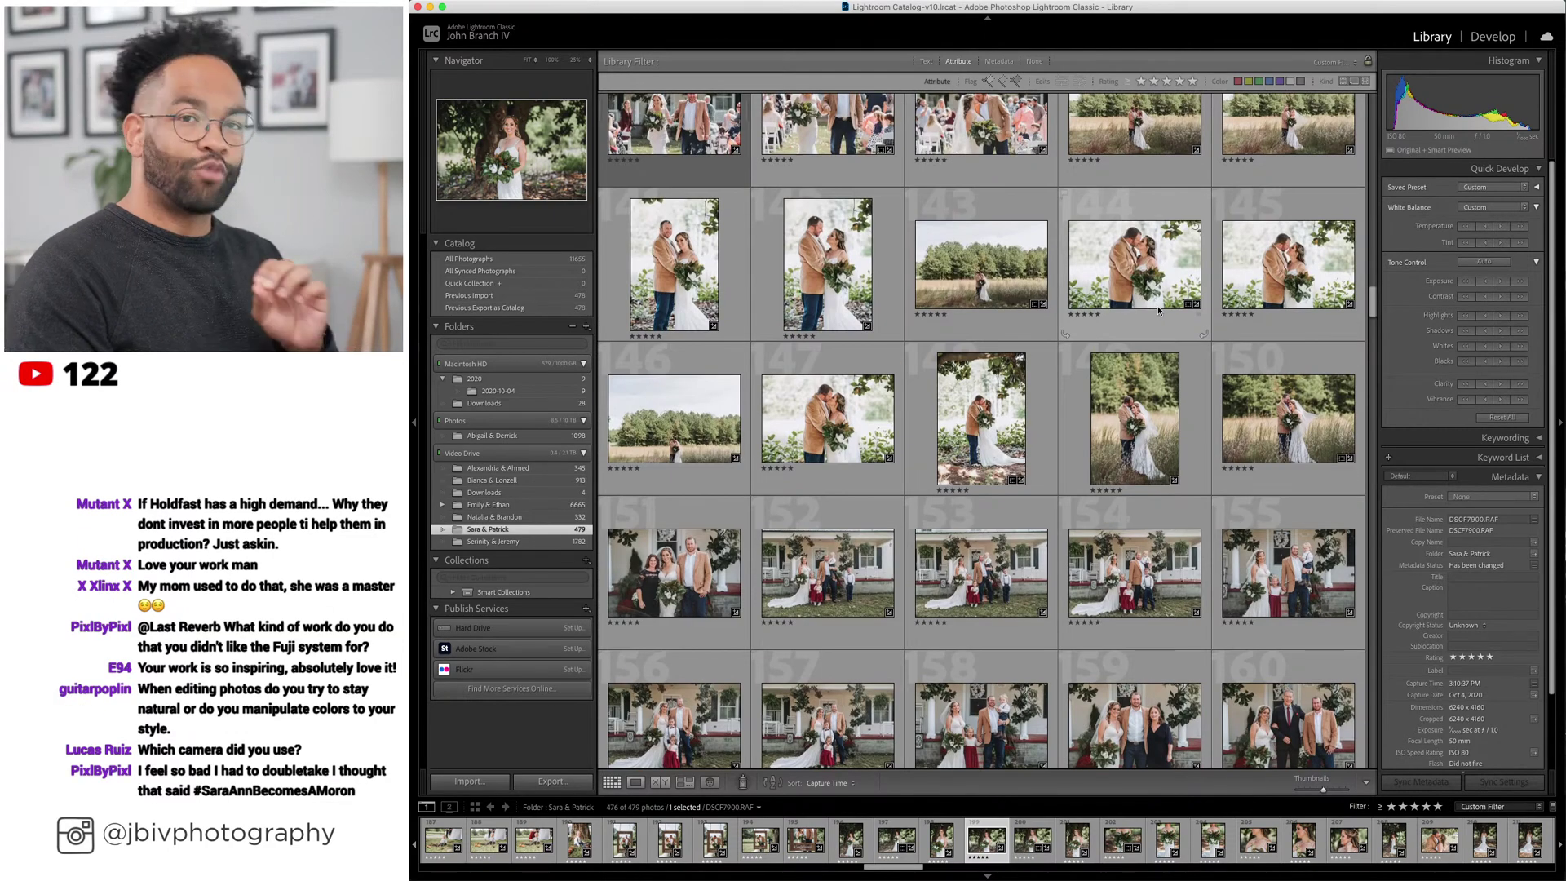
{"action": "scroll", "coordinate": [1157, 305], "scroll_direction": "up", "scroll_amount": 10}
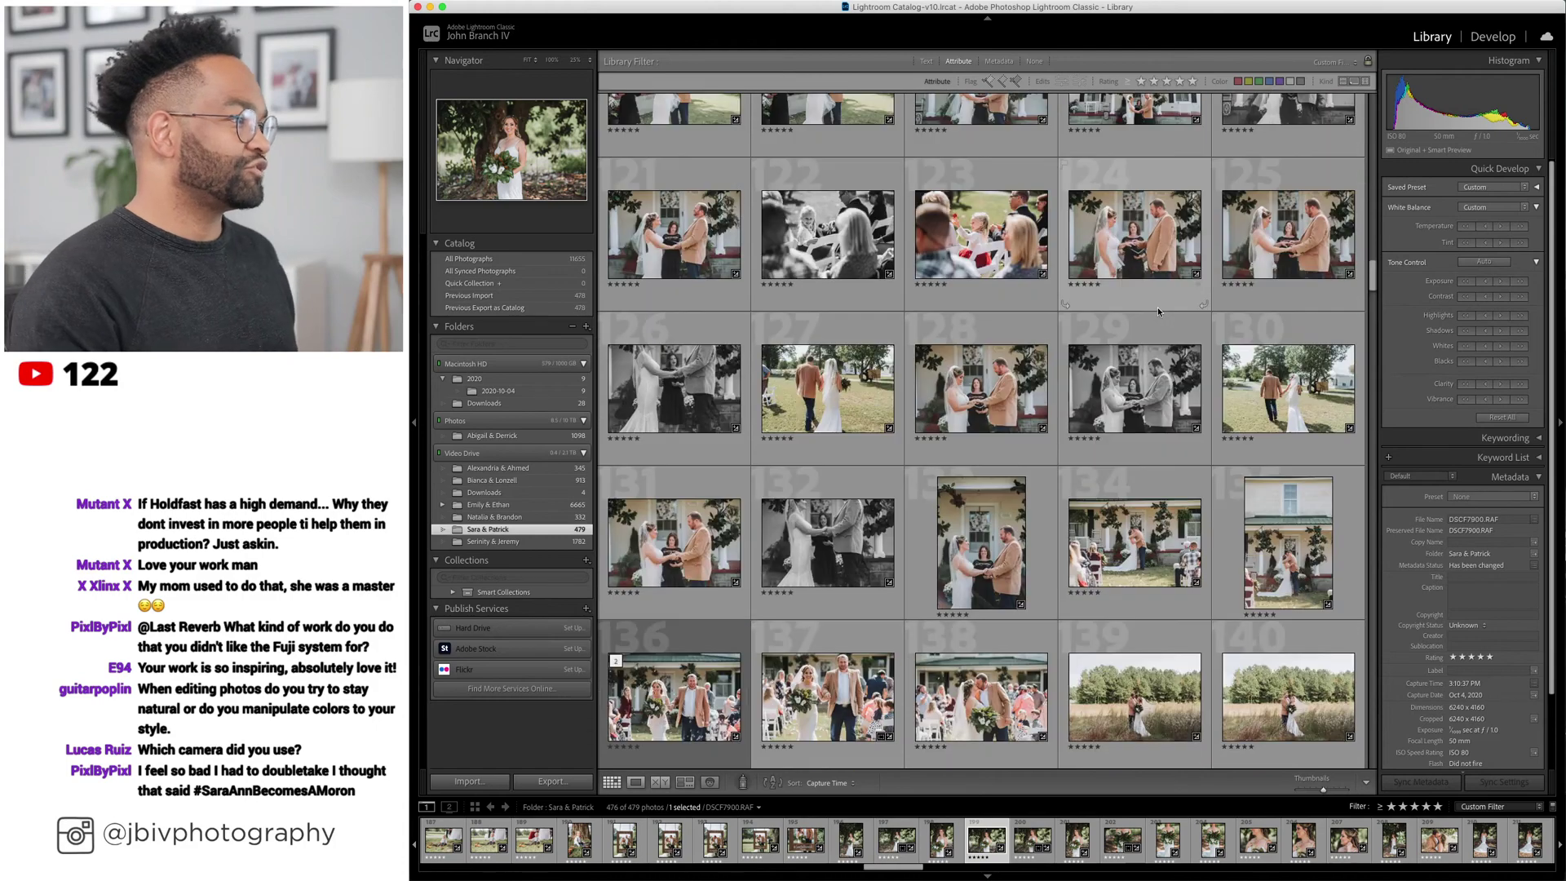
{"action": "scroll", "coordinate": [1158, 307], "scroll_direction": "down", "scroll_amount": 2}
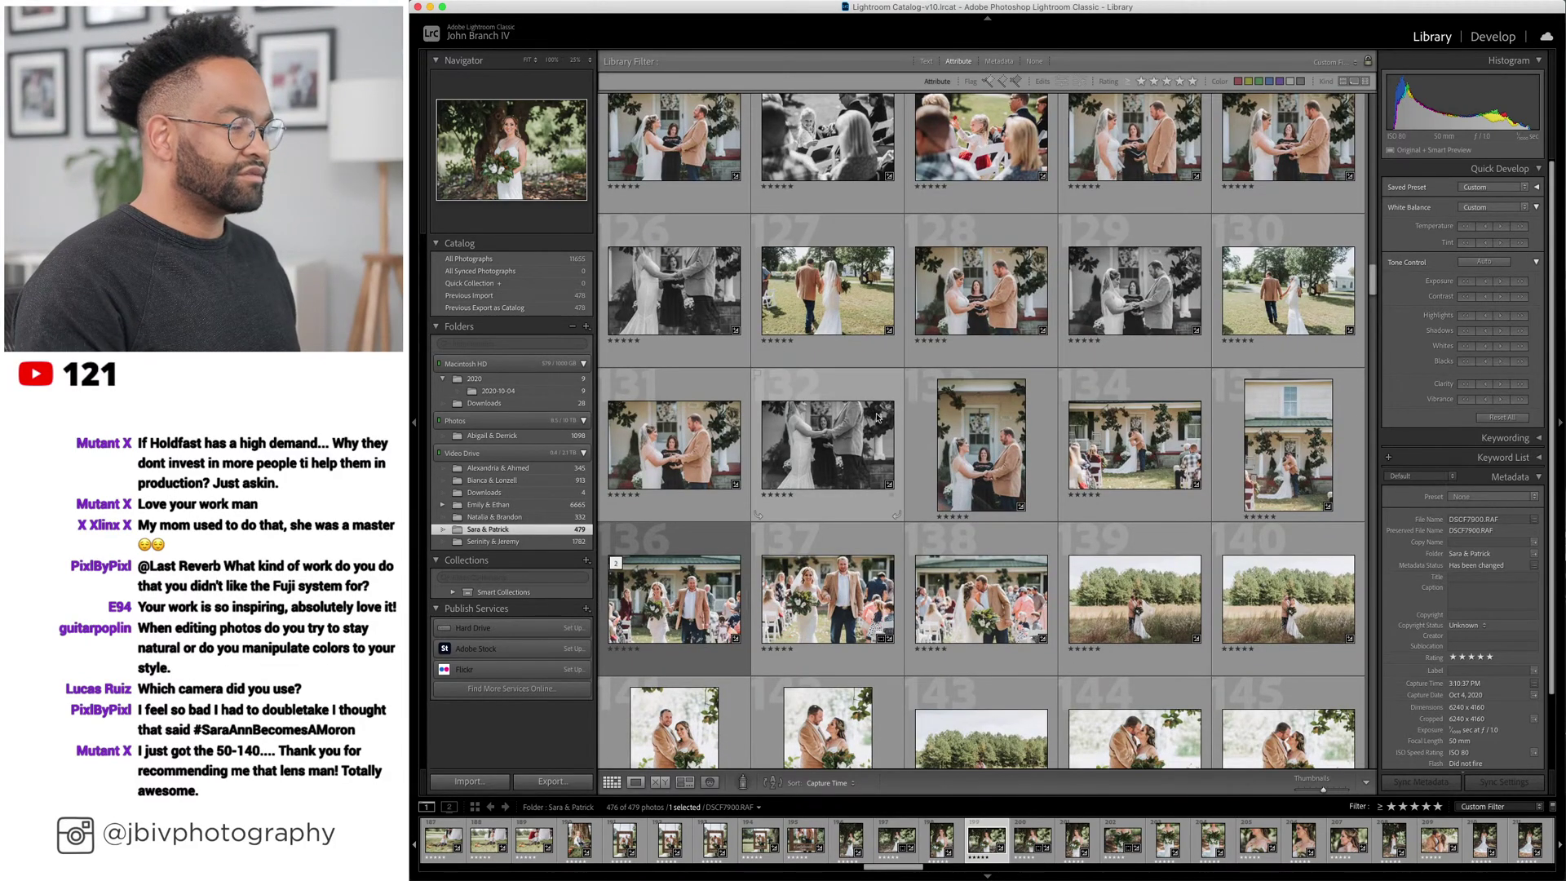
{"action": "scroll", "coordinate": [878, 418], "scroll_direction": "up", "scroll_amount": 15}
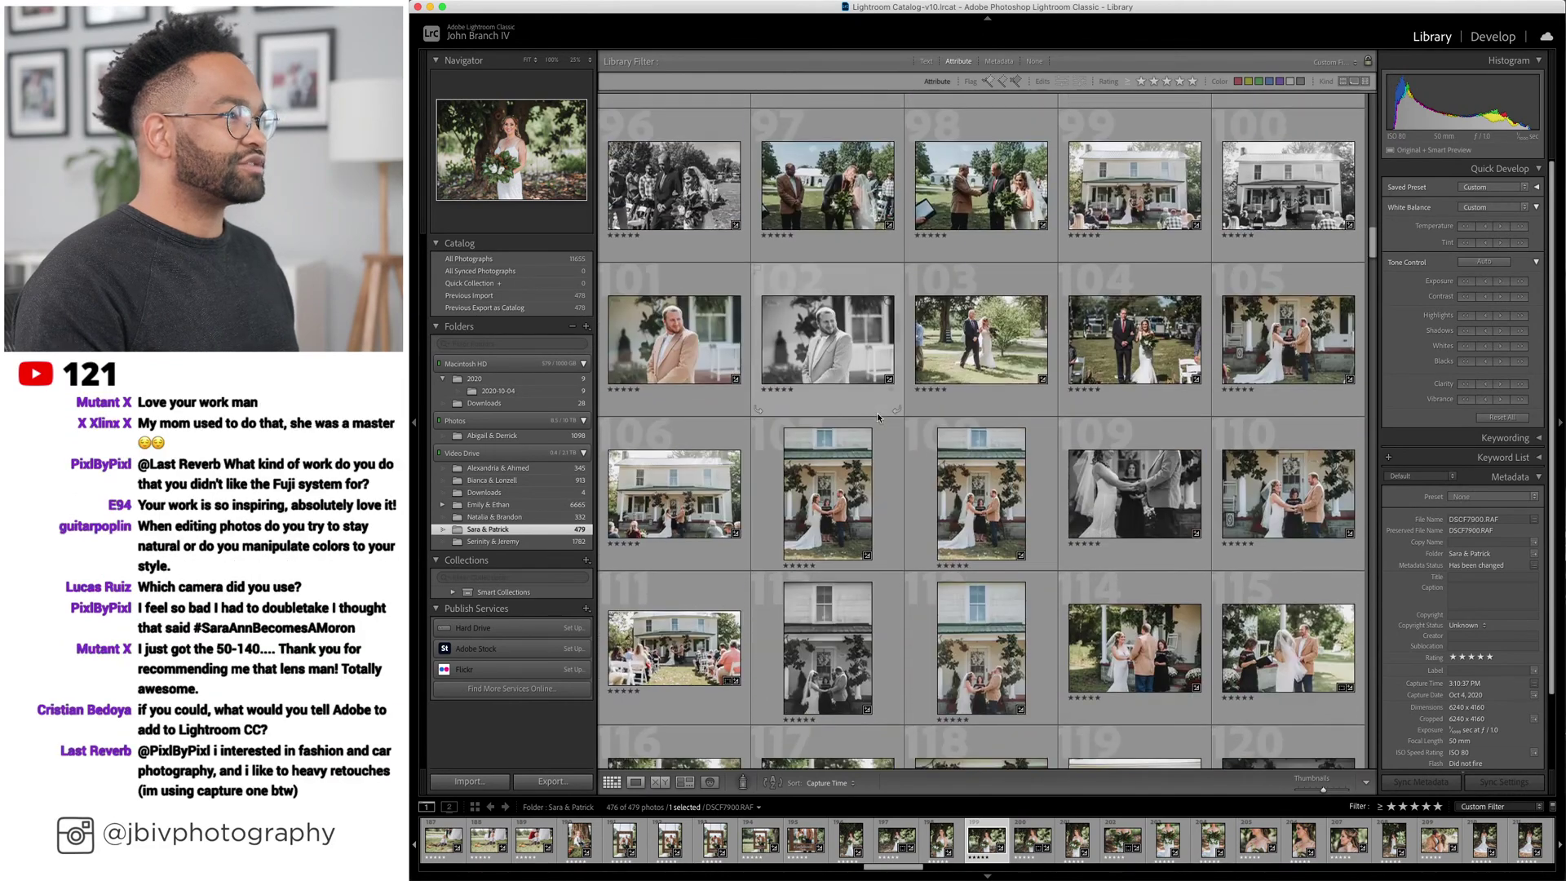
{"action": "scroll", "coordinate": [877, 417], "scroll_direction": "up", "scroll_amount": 6}
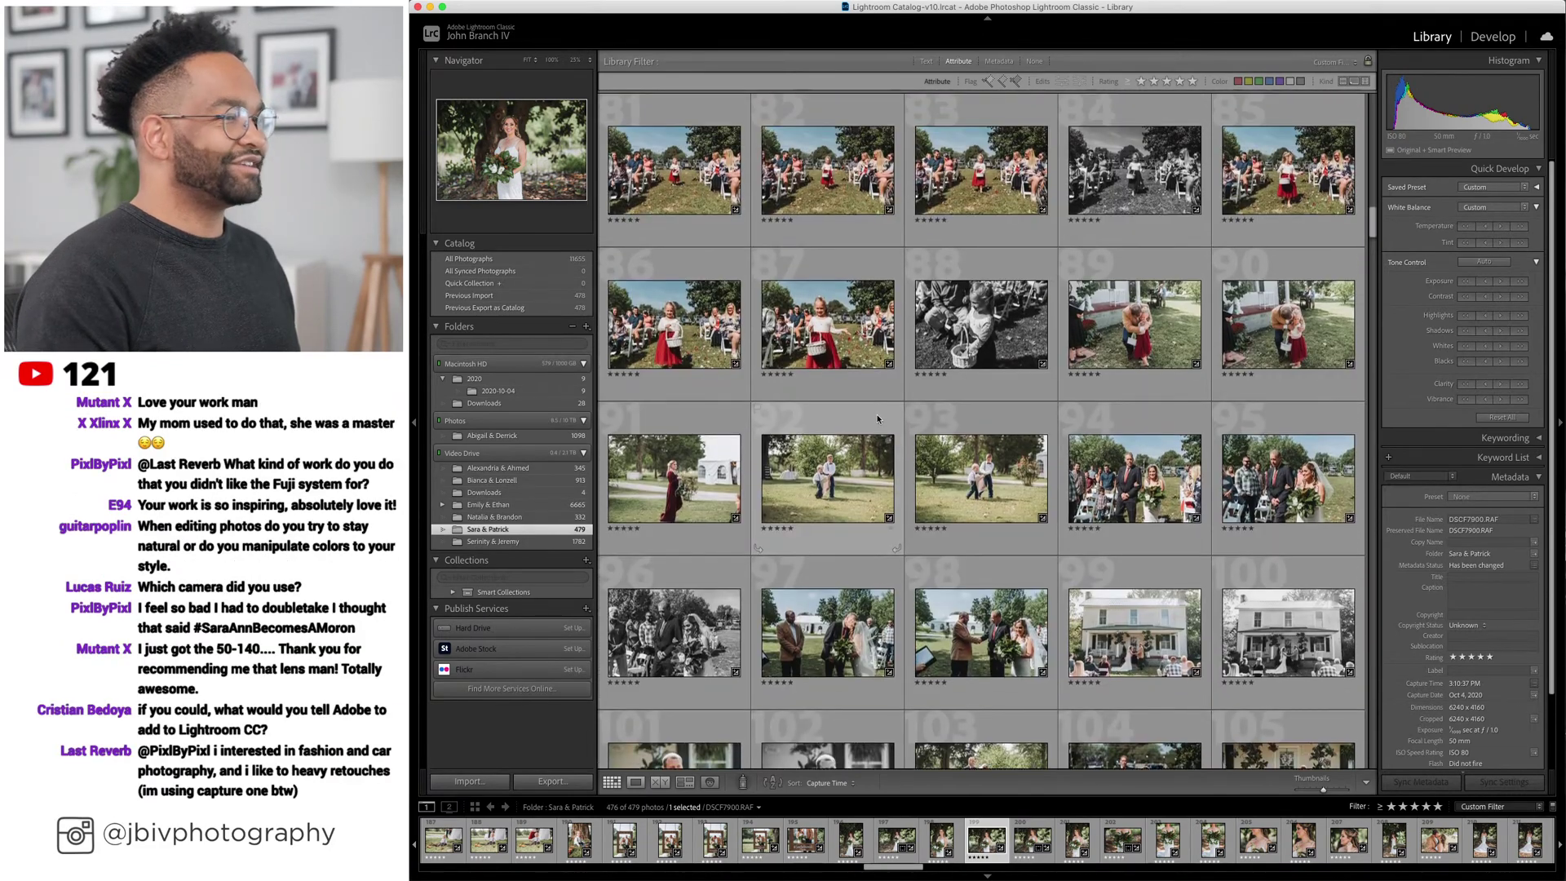
{"action": "scroll", "coordinate": [877, 420], "scroll_direction": "up", "scroll_amount": 2}
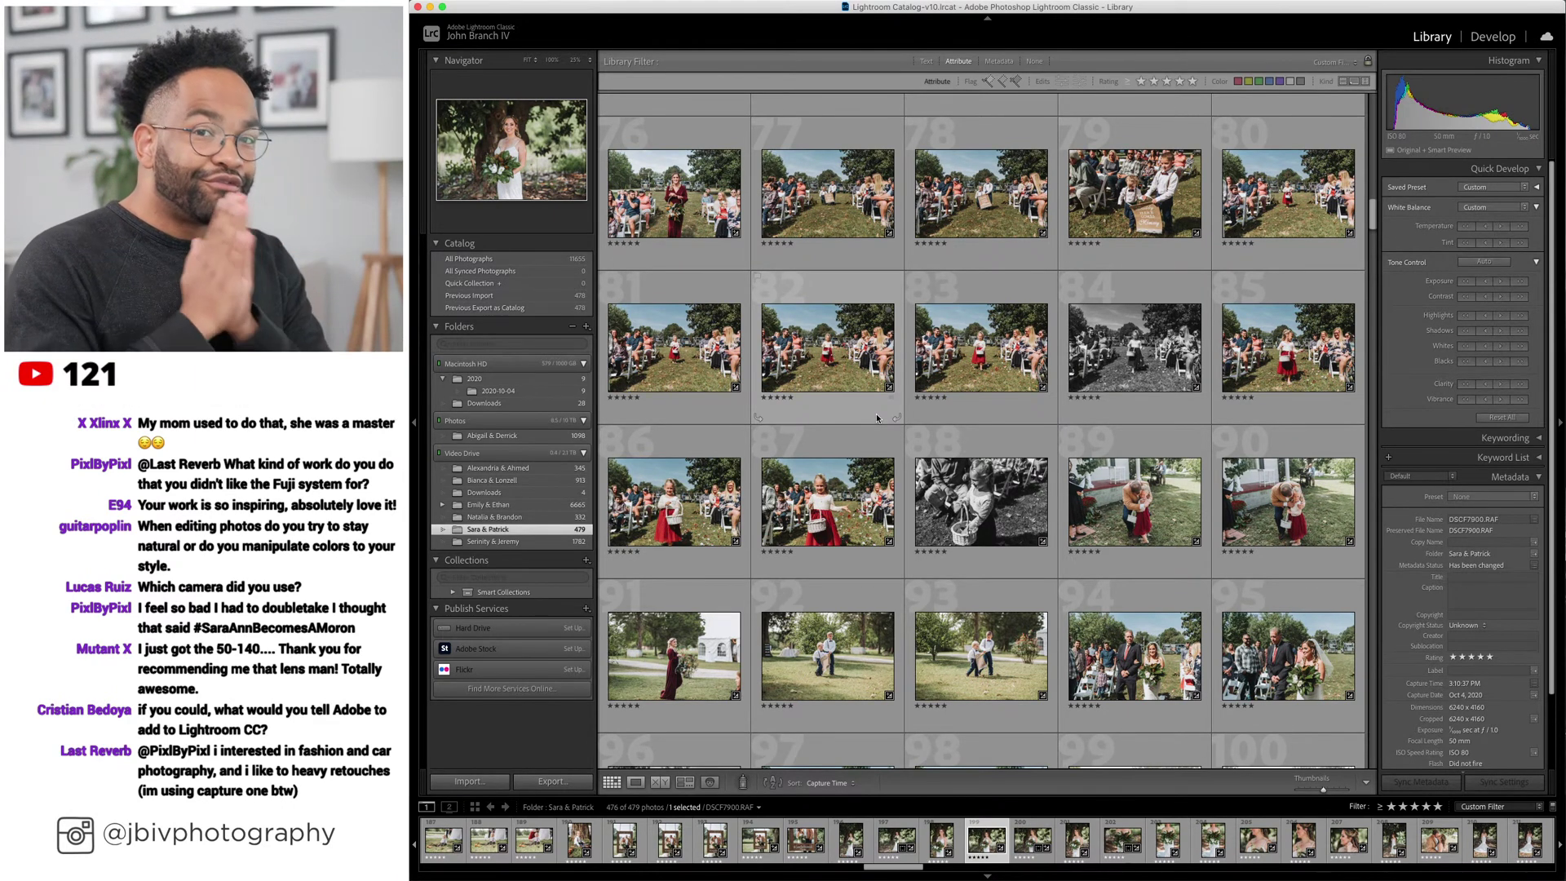
{"action": "scroll", "coordinate": [876, 414], "scroll_direction": "up", "scroll_amount": 3}
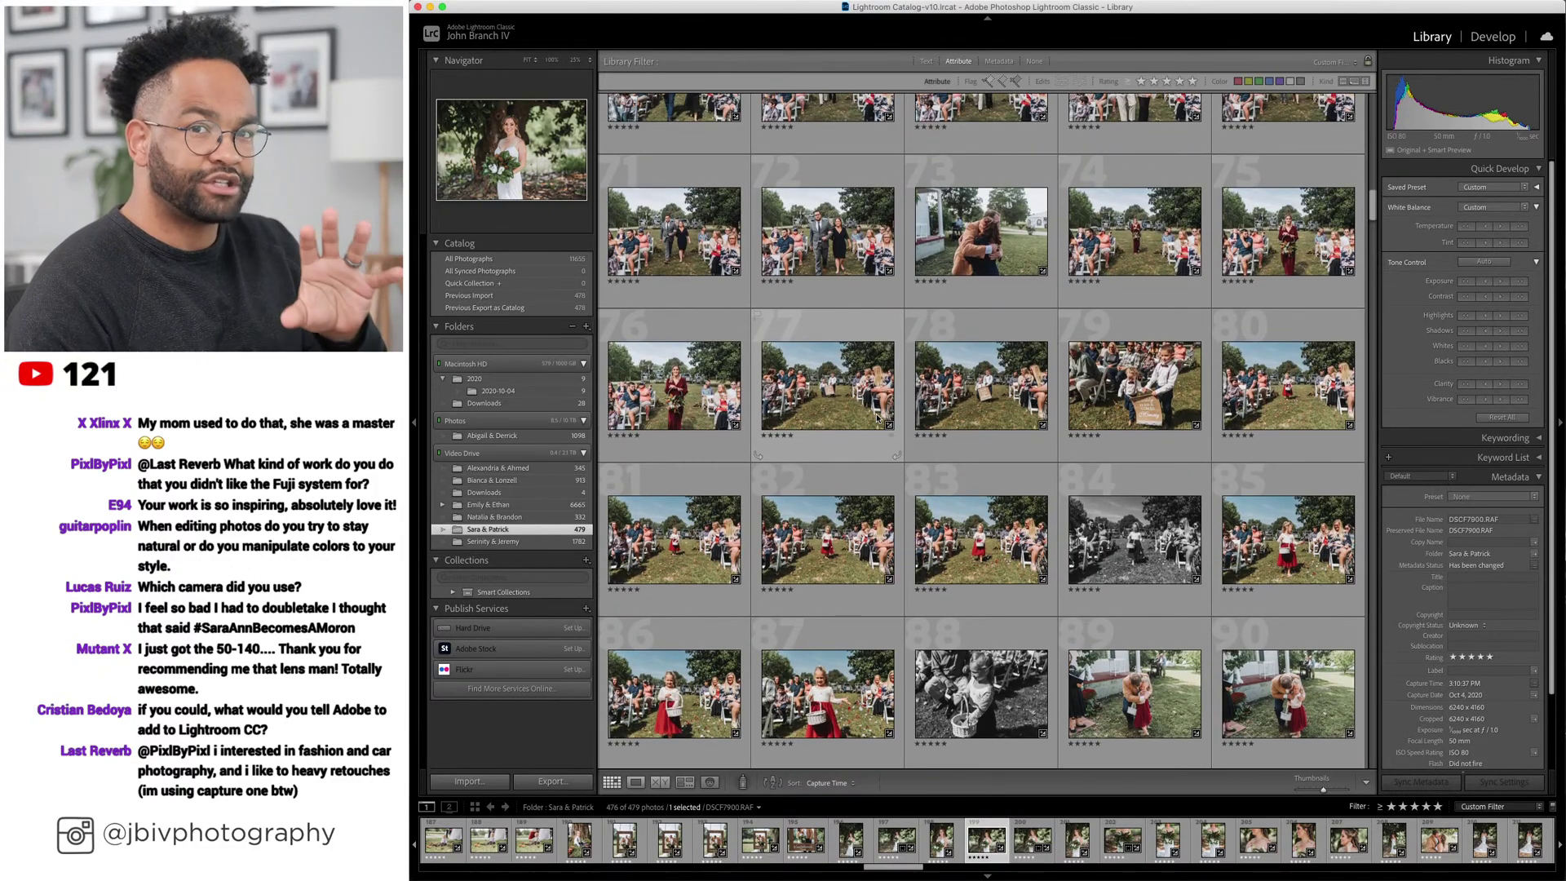
{"action": "scroll", "coordinate": [877, 418], "scroll_direction": "up", "scroll_amount": 6}
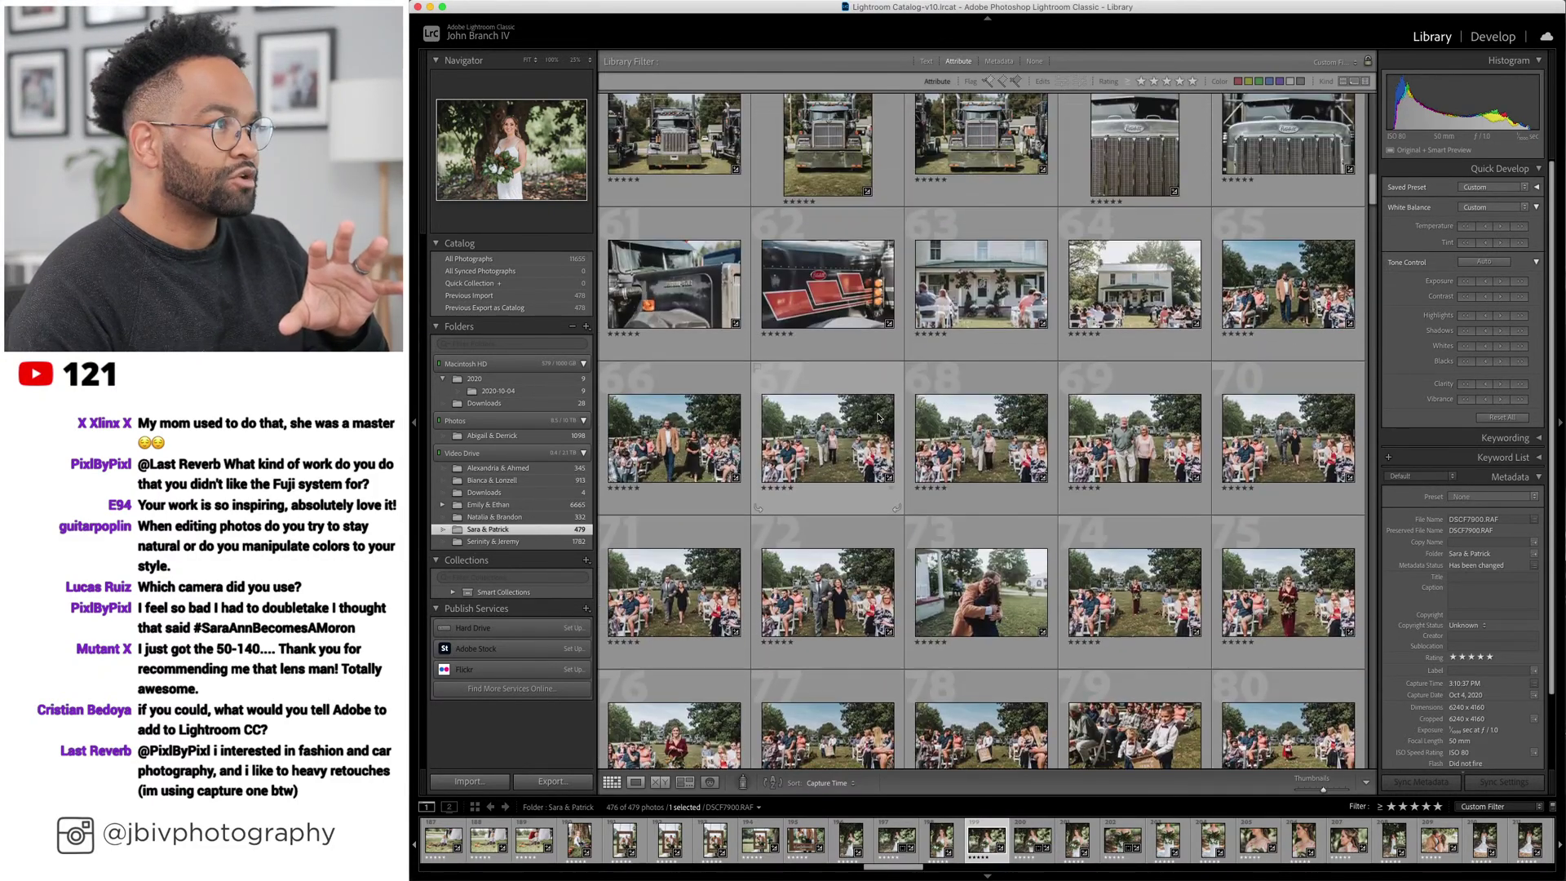
Select the continuous run of photos 63 through 150, from the porch shot with seated guests to the couple's field portrait.
{"action": "scroll", "coordinate": [879, 418], "scroll_direction": "up", "scroll_amount": 2}
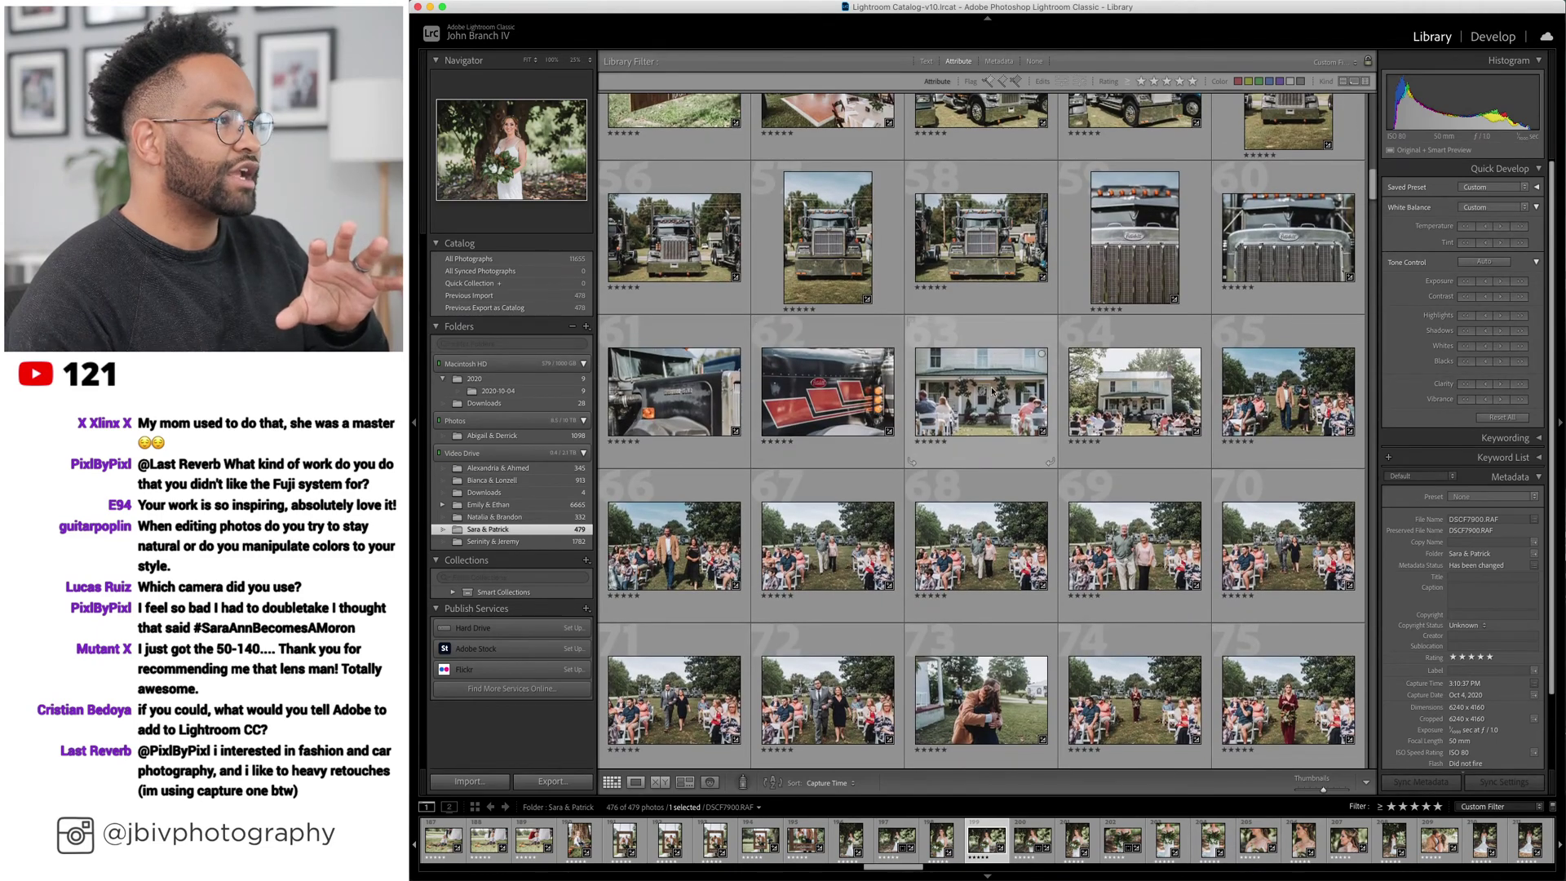
{"action": "left_click", "coordinate": [992, 392]}
{"action": "scroll", "coordinate": [992, 391], "scroll_direction": "down", "scroll_amount": 3}
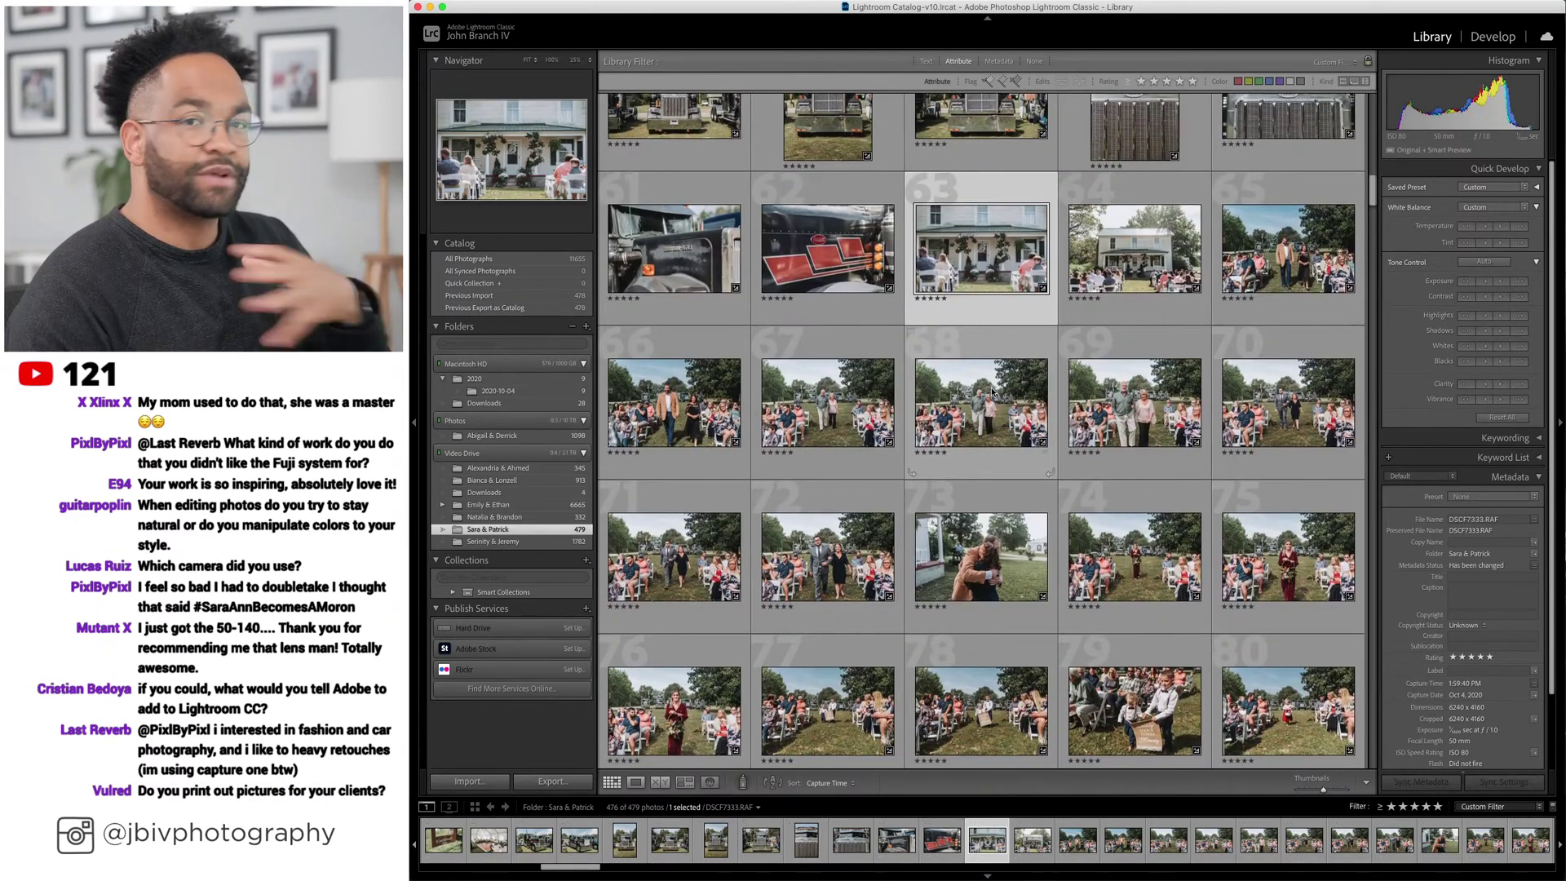
{"action": "scroll", "coordinate": [992, 391], "scroll_direction": "down", "scroll_amount": 3}
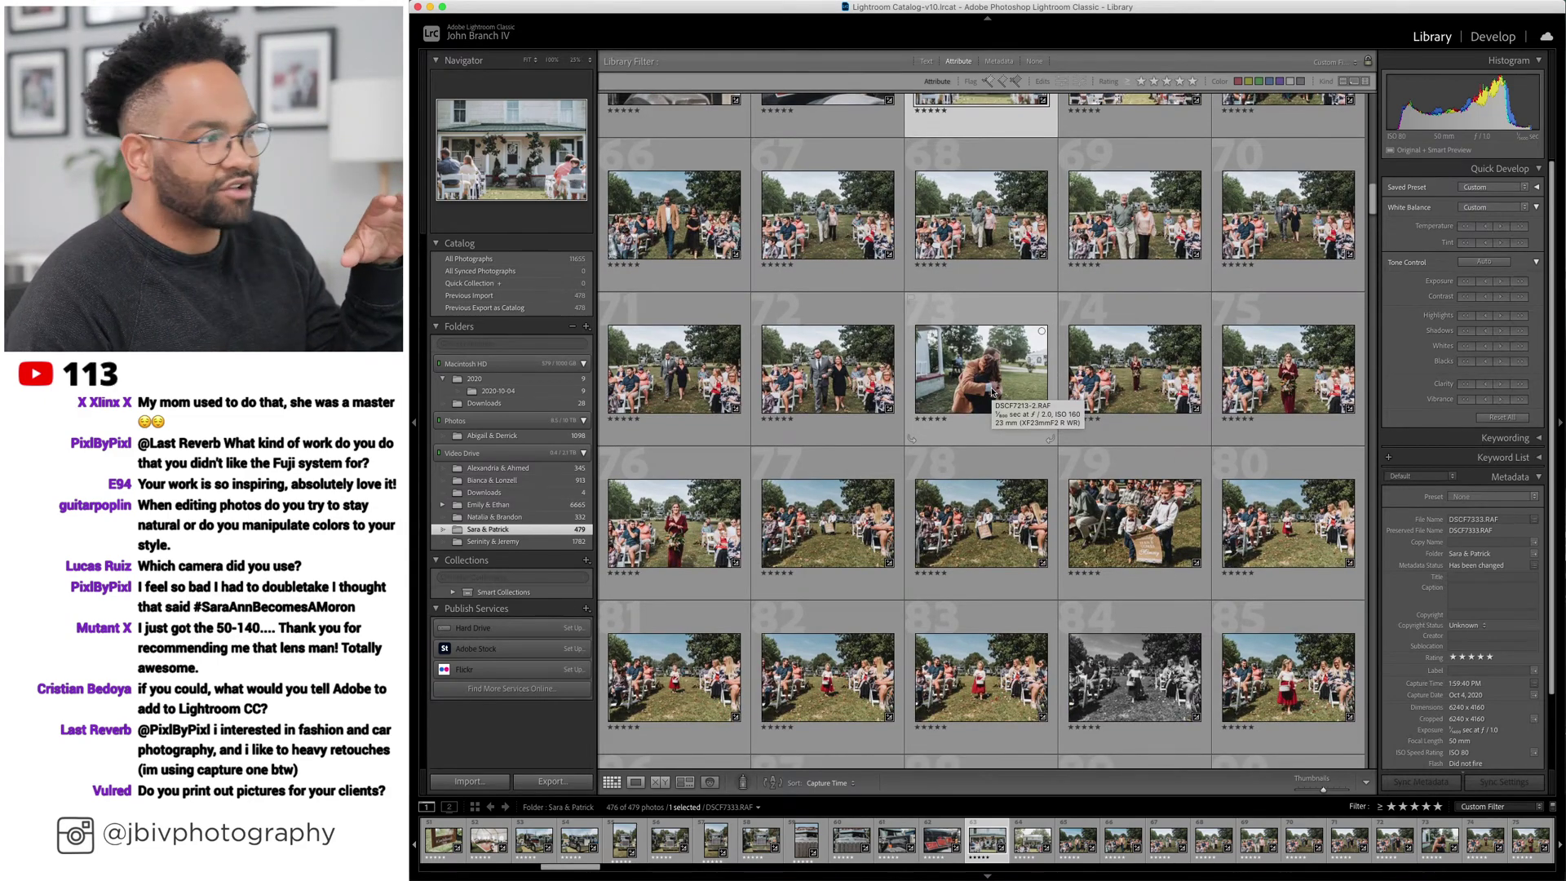
{"action": "scroll", "coordinate": [992, 392], "scroll_direction": "down", "scroll_amount": 5}
{"action": "scroll", "coordinate": [992, 391], "scroll_direction": "down", "scroll_amount": 2}
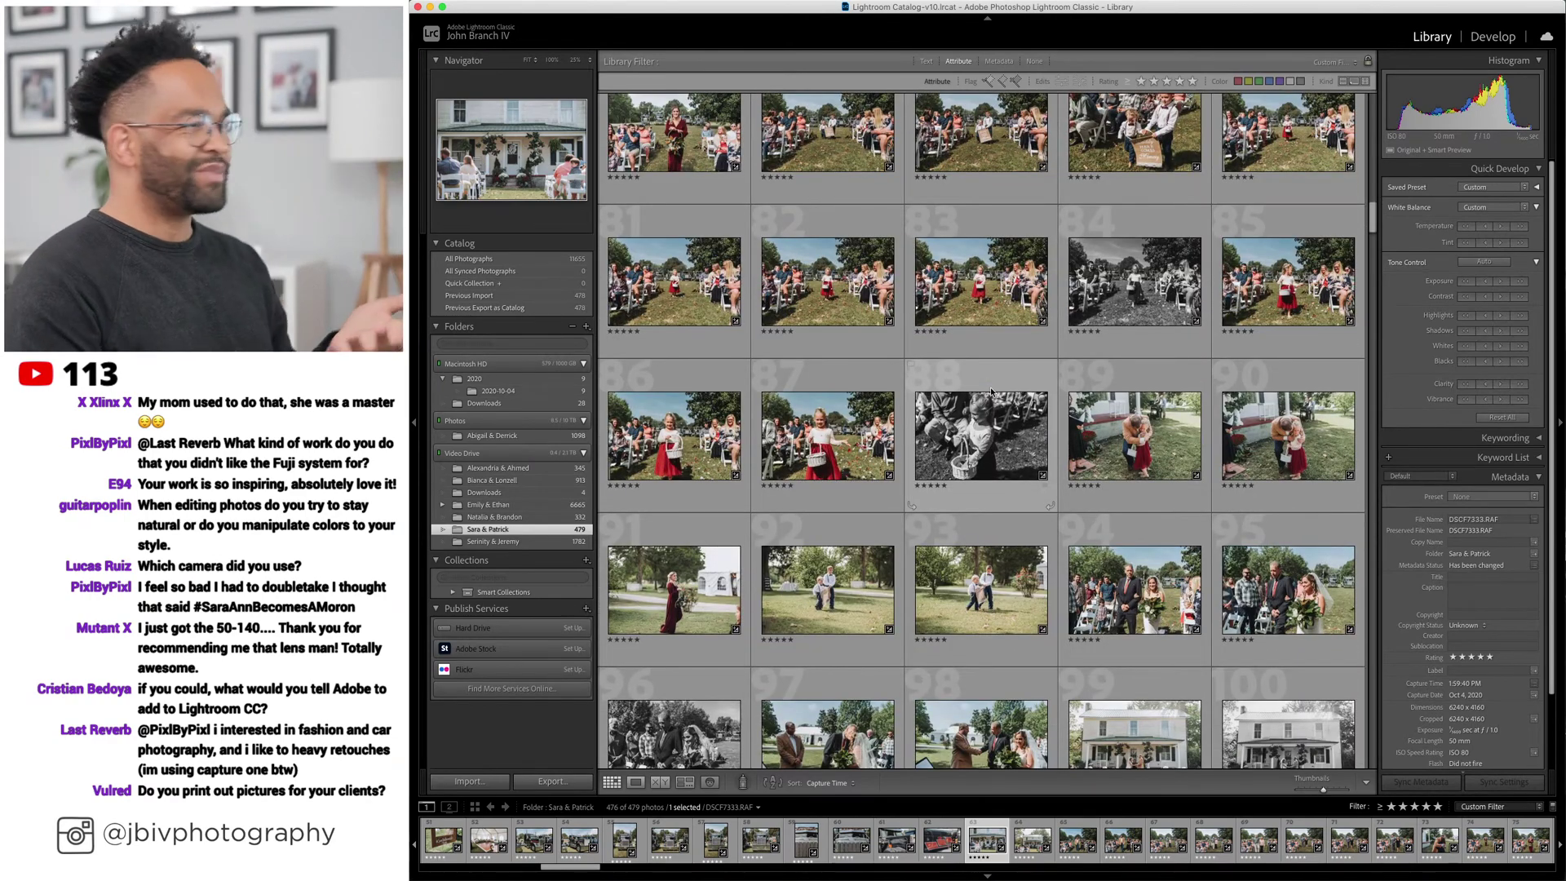
{"action": "scroll", "coordinate": [992, 393], "scroll_direction": "down", "scroll_amount": 12}
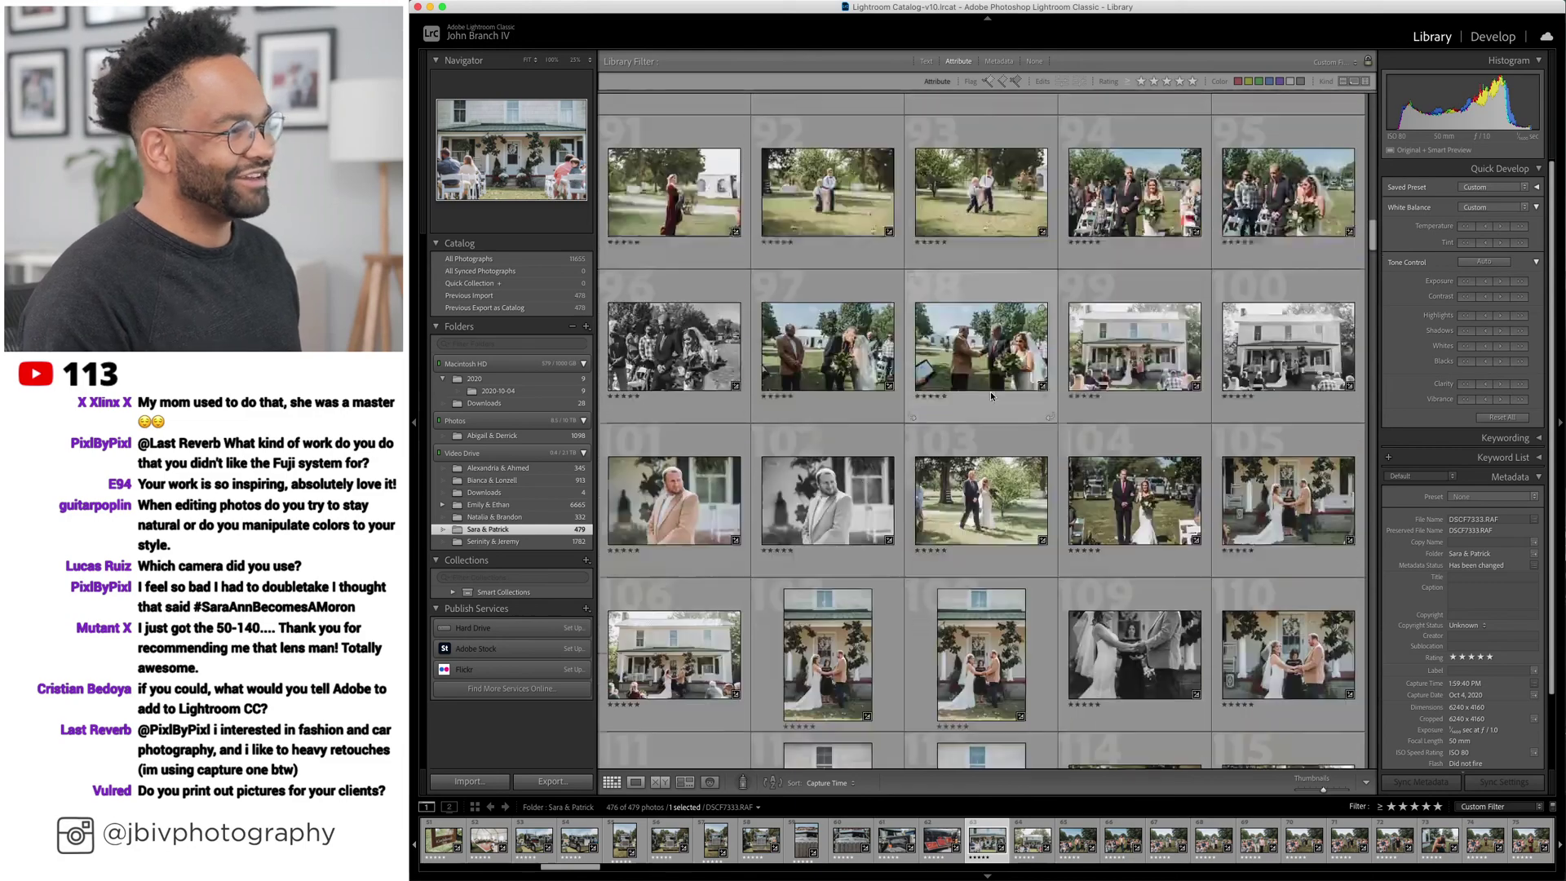
{"action": "scroll", "coordinate": [991, 395], "scroll_direction": "down", "scroll_amount": 10}
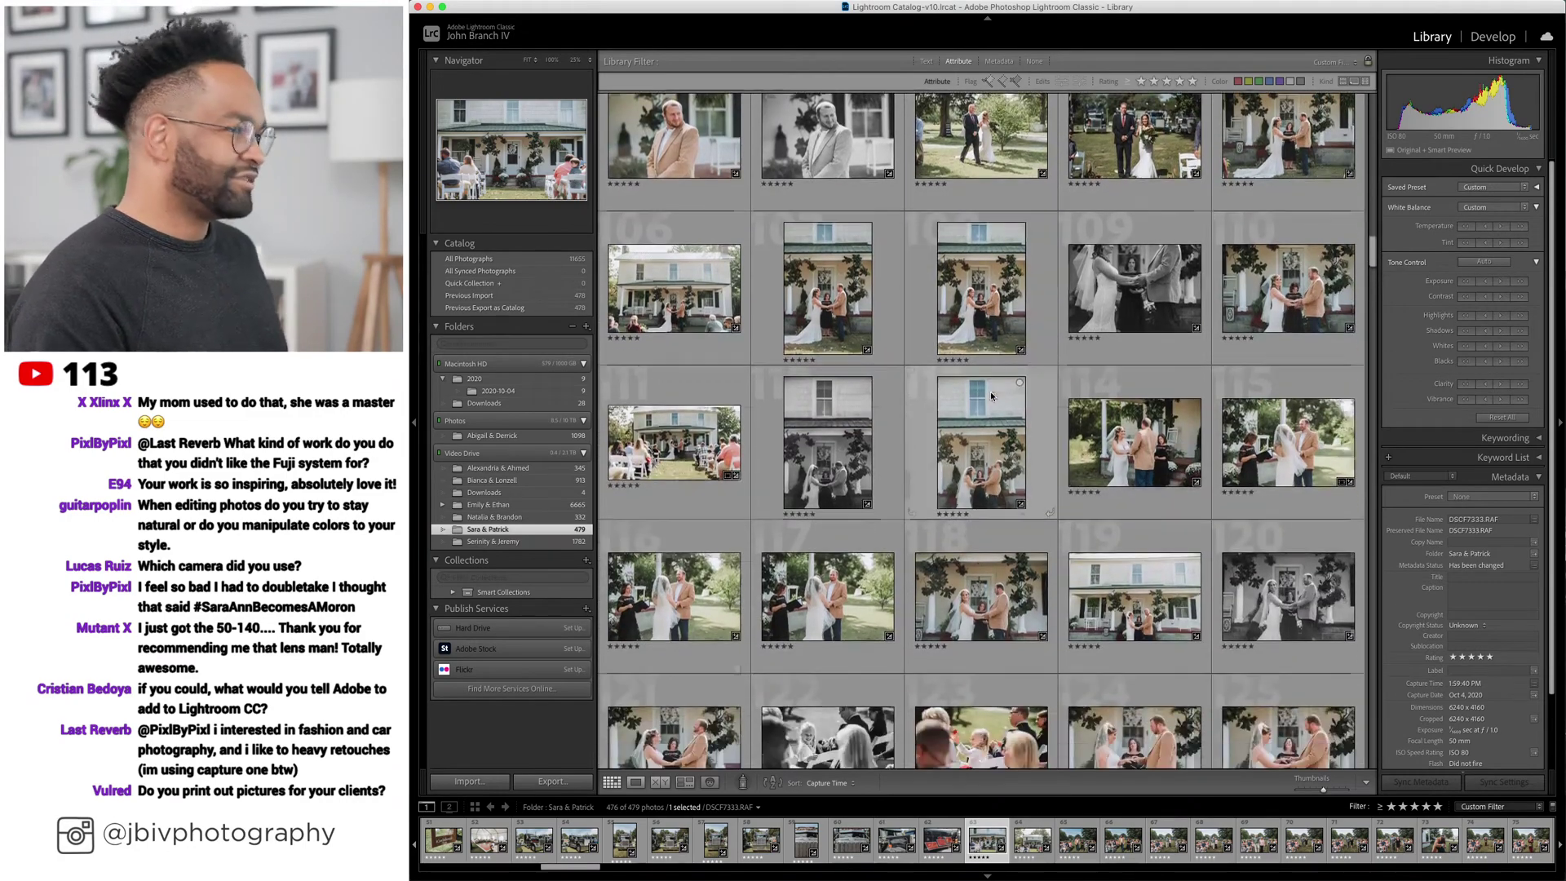
{"action": "scroll", "coordinate": [991, 395], "scroll_direction": "down", "scroll_amount": 10}
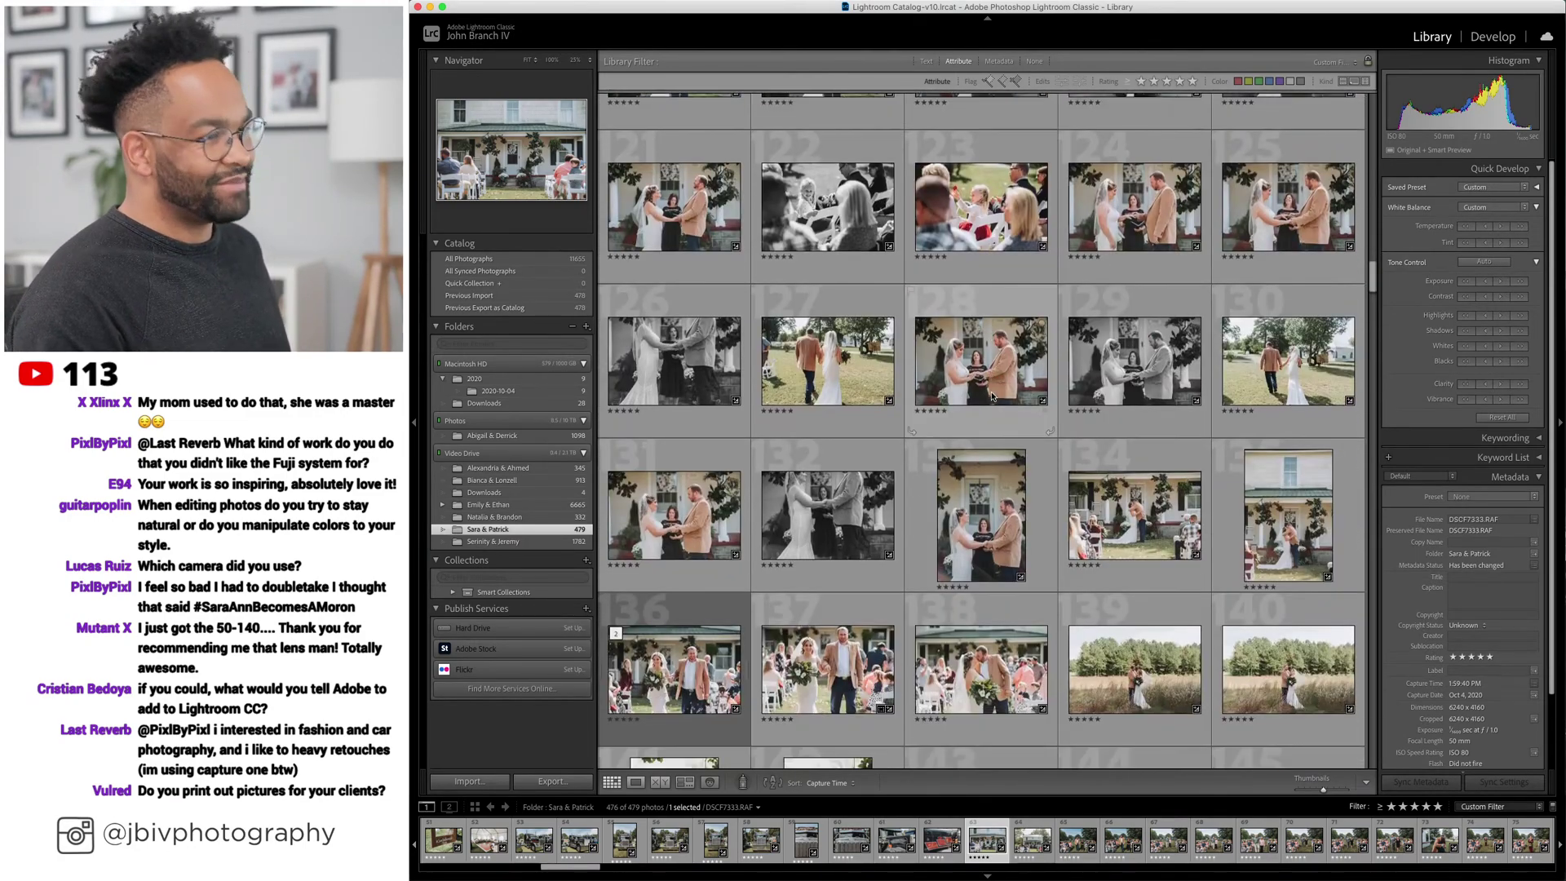
{"action": "scroll", "coordinate": [992, 396], "scroll_direction": "down", "scroll_amount": 7}
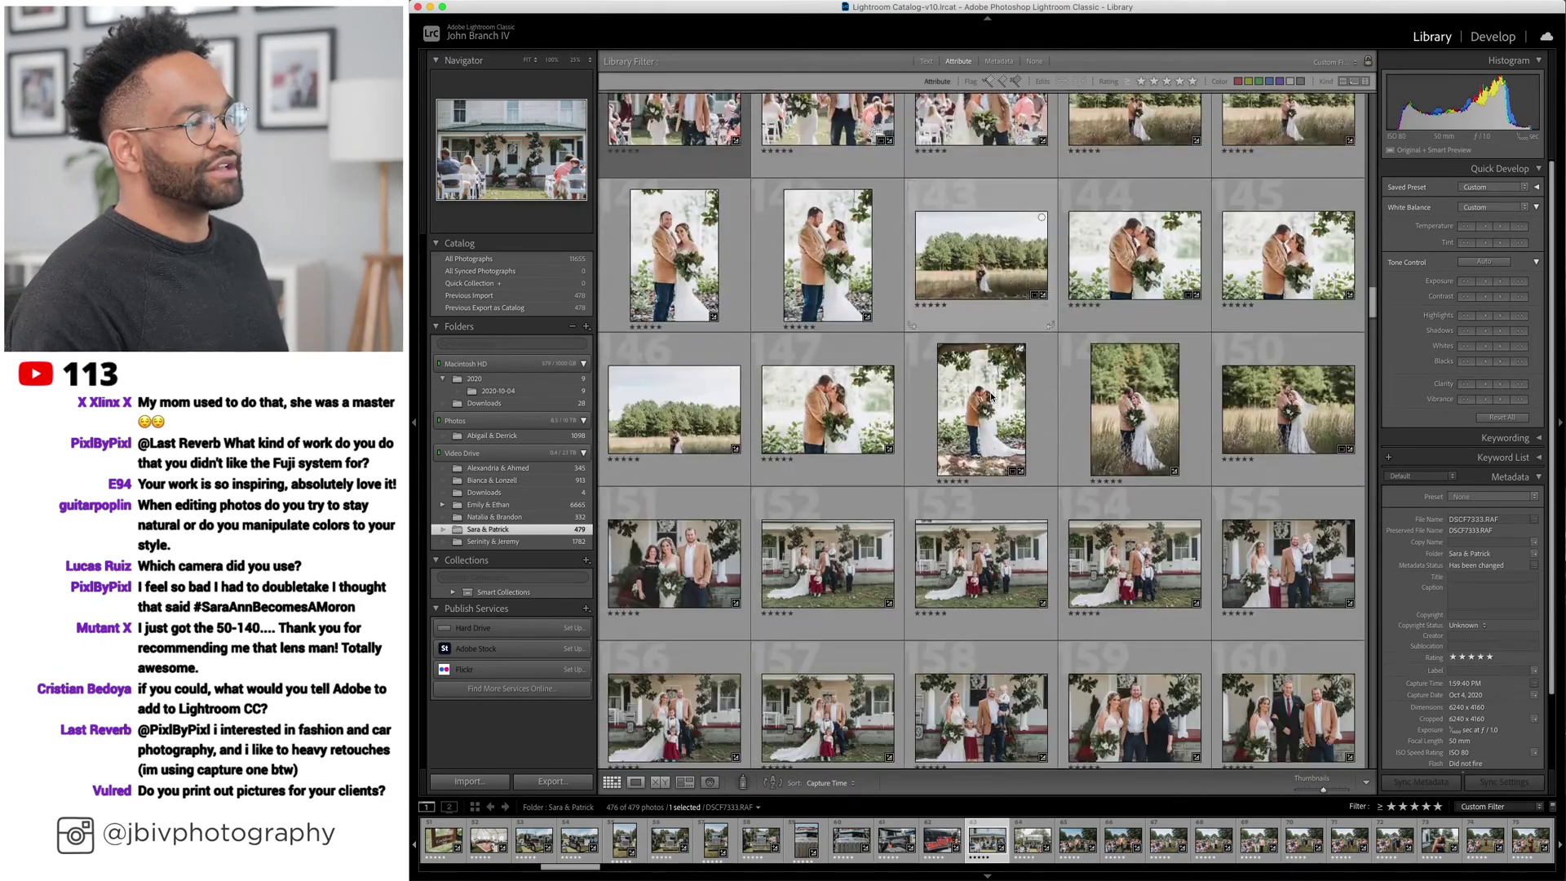
{"action": "scroll", "coordinate": [1019, 380], "scroll_direction": "up", "scroll_amount": 1}
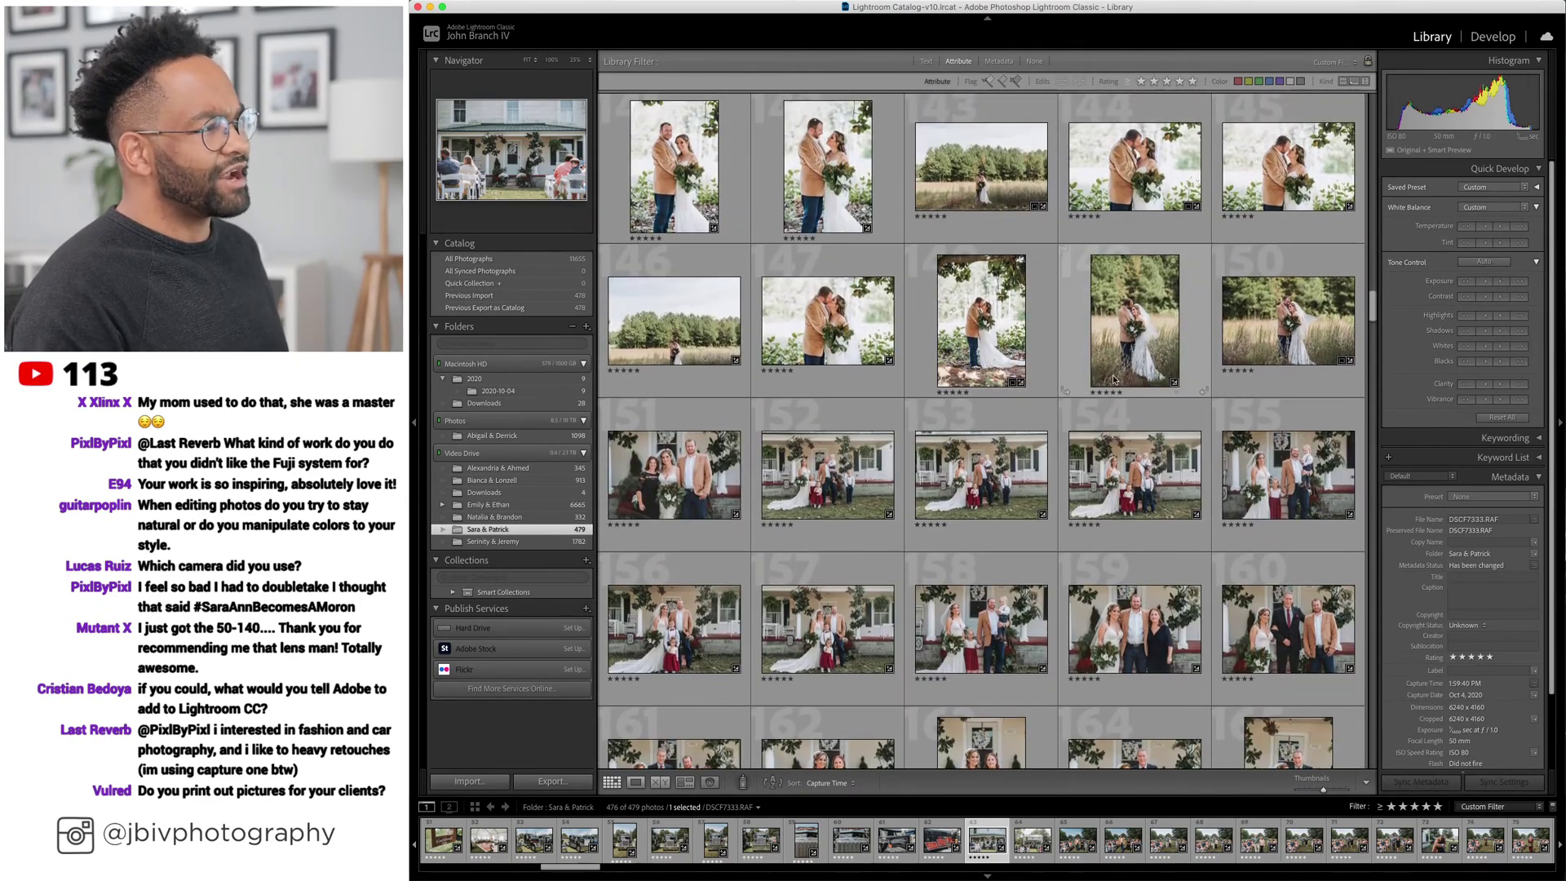
{"action": "left_click", "coordinate": [1260, 343], "text": "shift"}
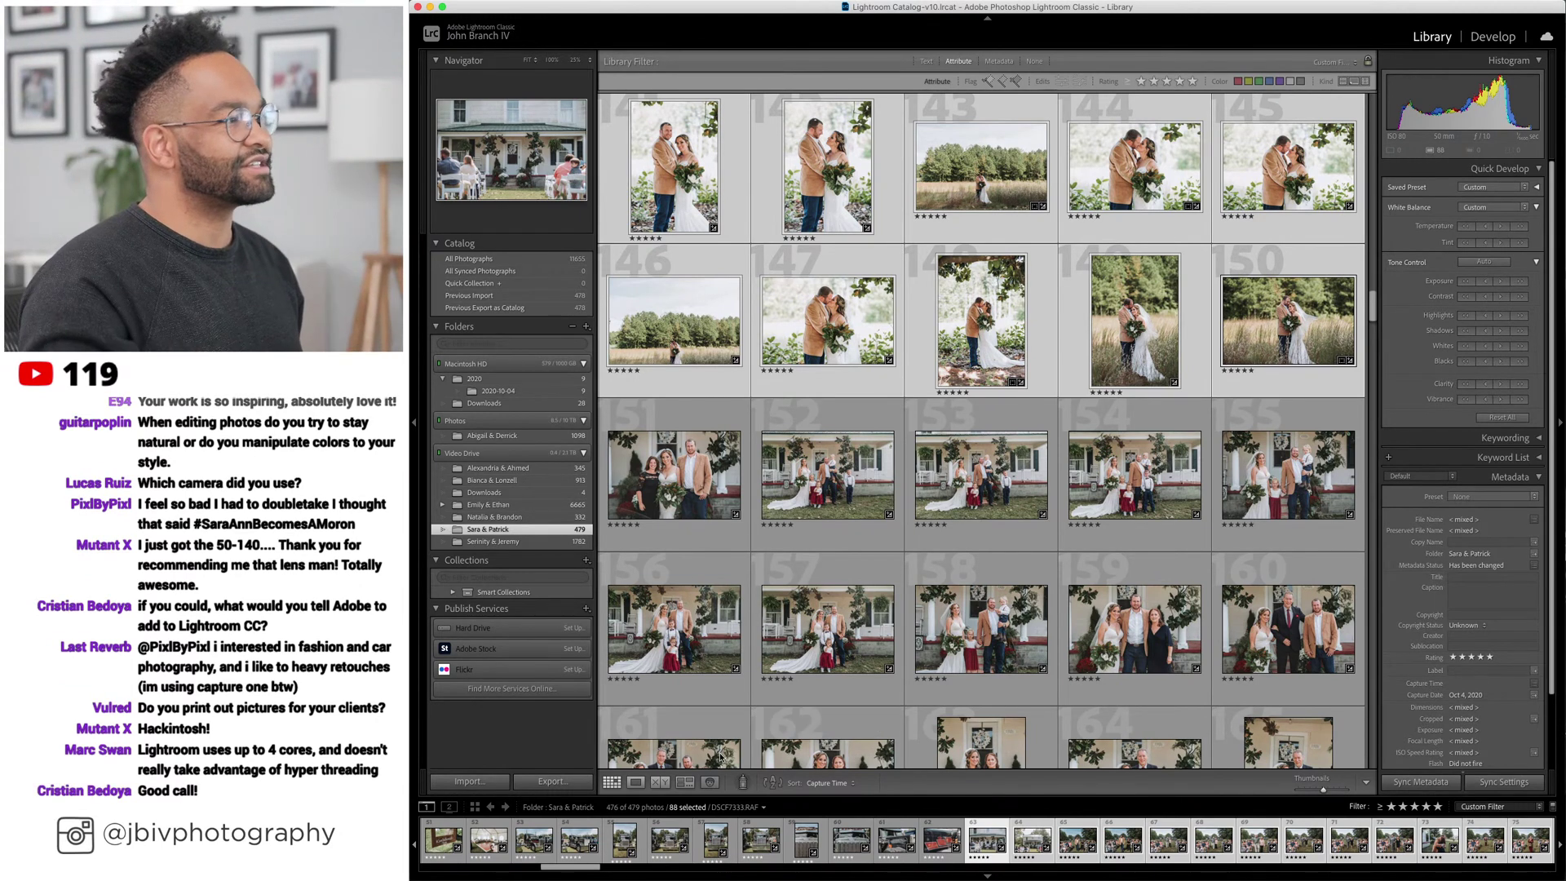
Start an export of the selected photos and browse for its destination on Flex Drive in column view.
{"action": "left_click", "coordinate": [549, 784]}
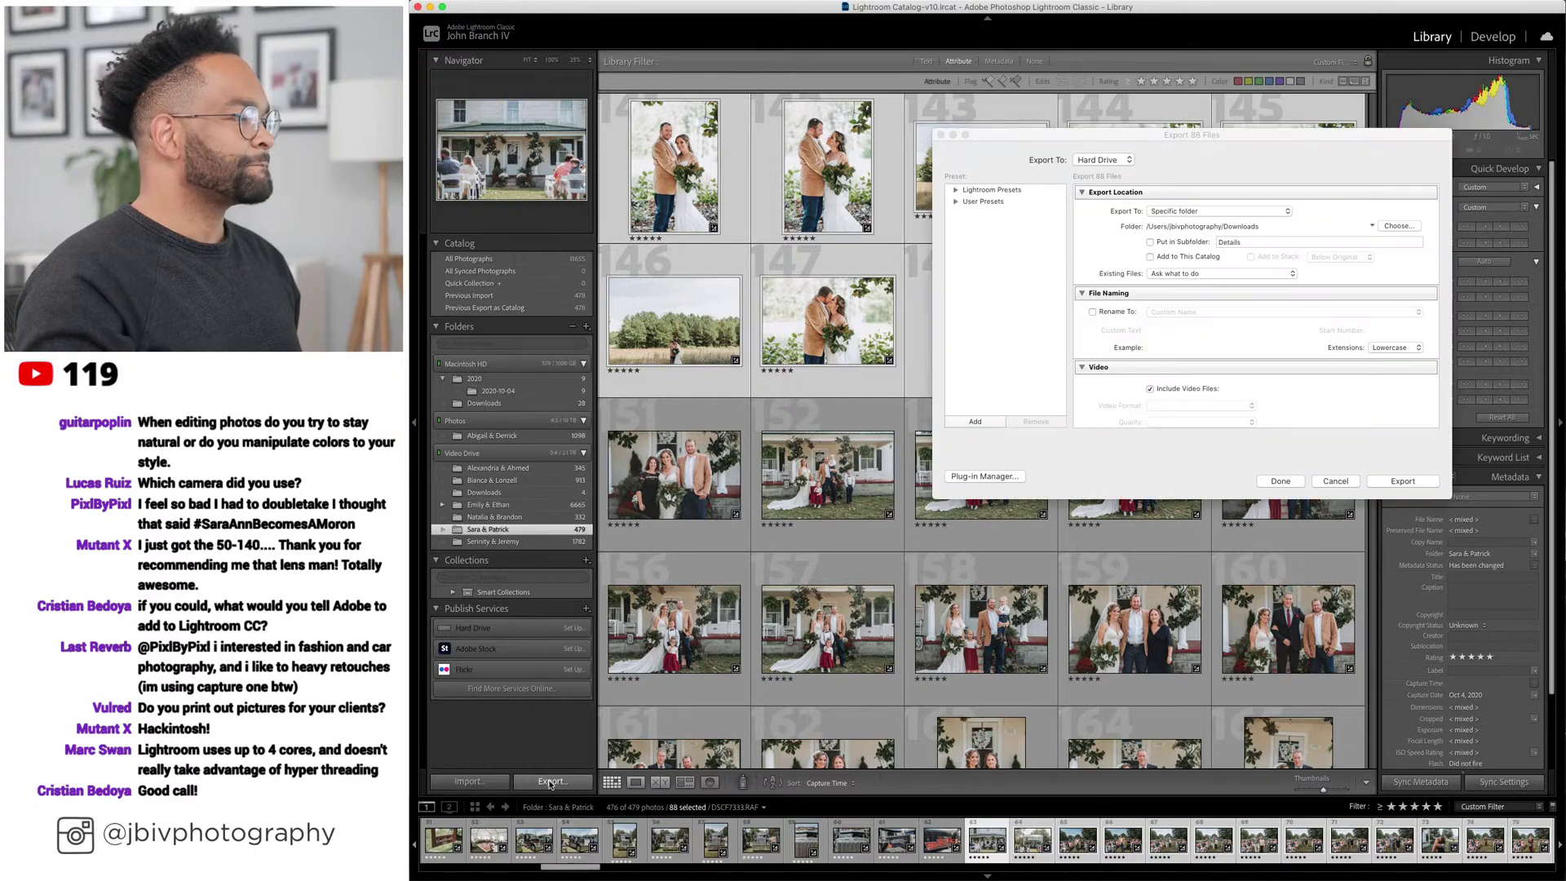
{"action": "left_click", "coordinate": [1395, 227]}
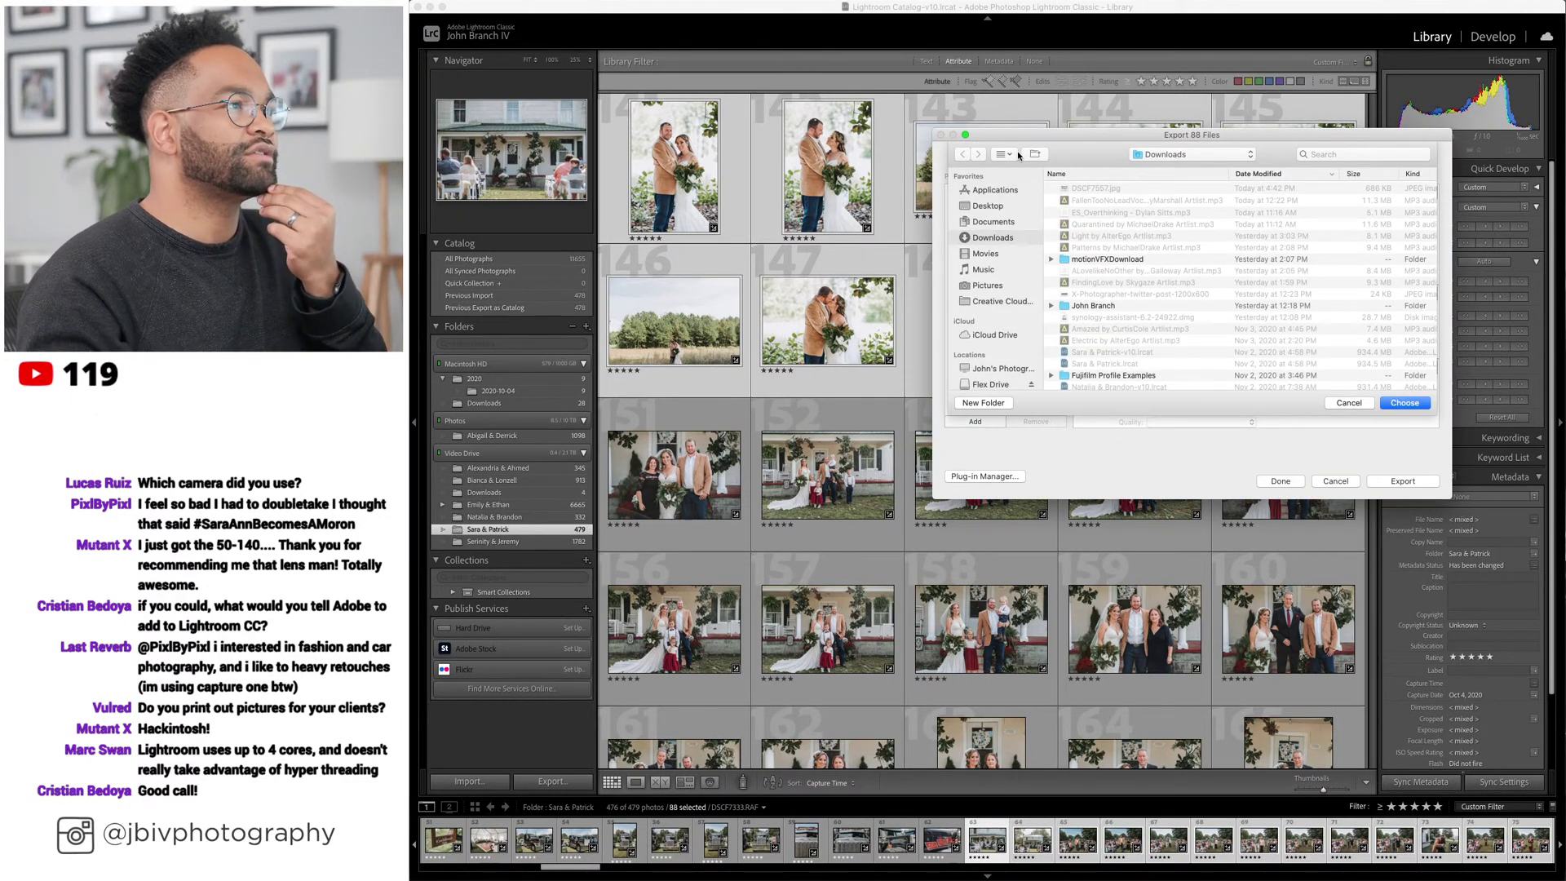
{"action": "left_click", "coordinate": [1017, 155]}
{"action": "left_click", "coordinate": [1018, 221]}
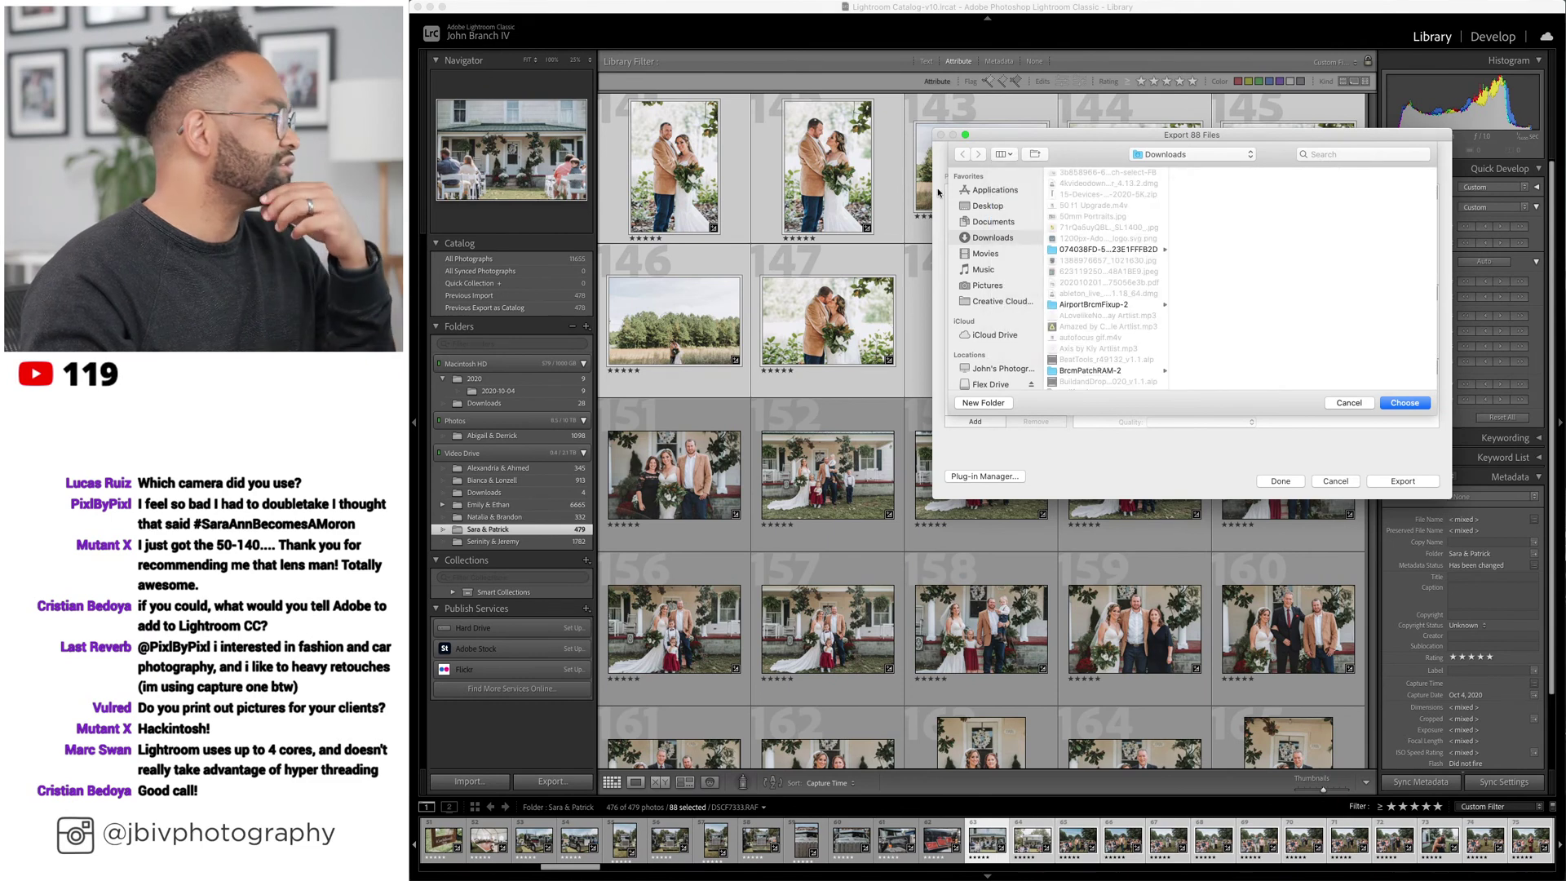
{"action": "scroll", "coordinate": [991, 310], "scroll_direction": "down", "scroll_amount": 5}
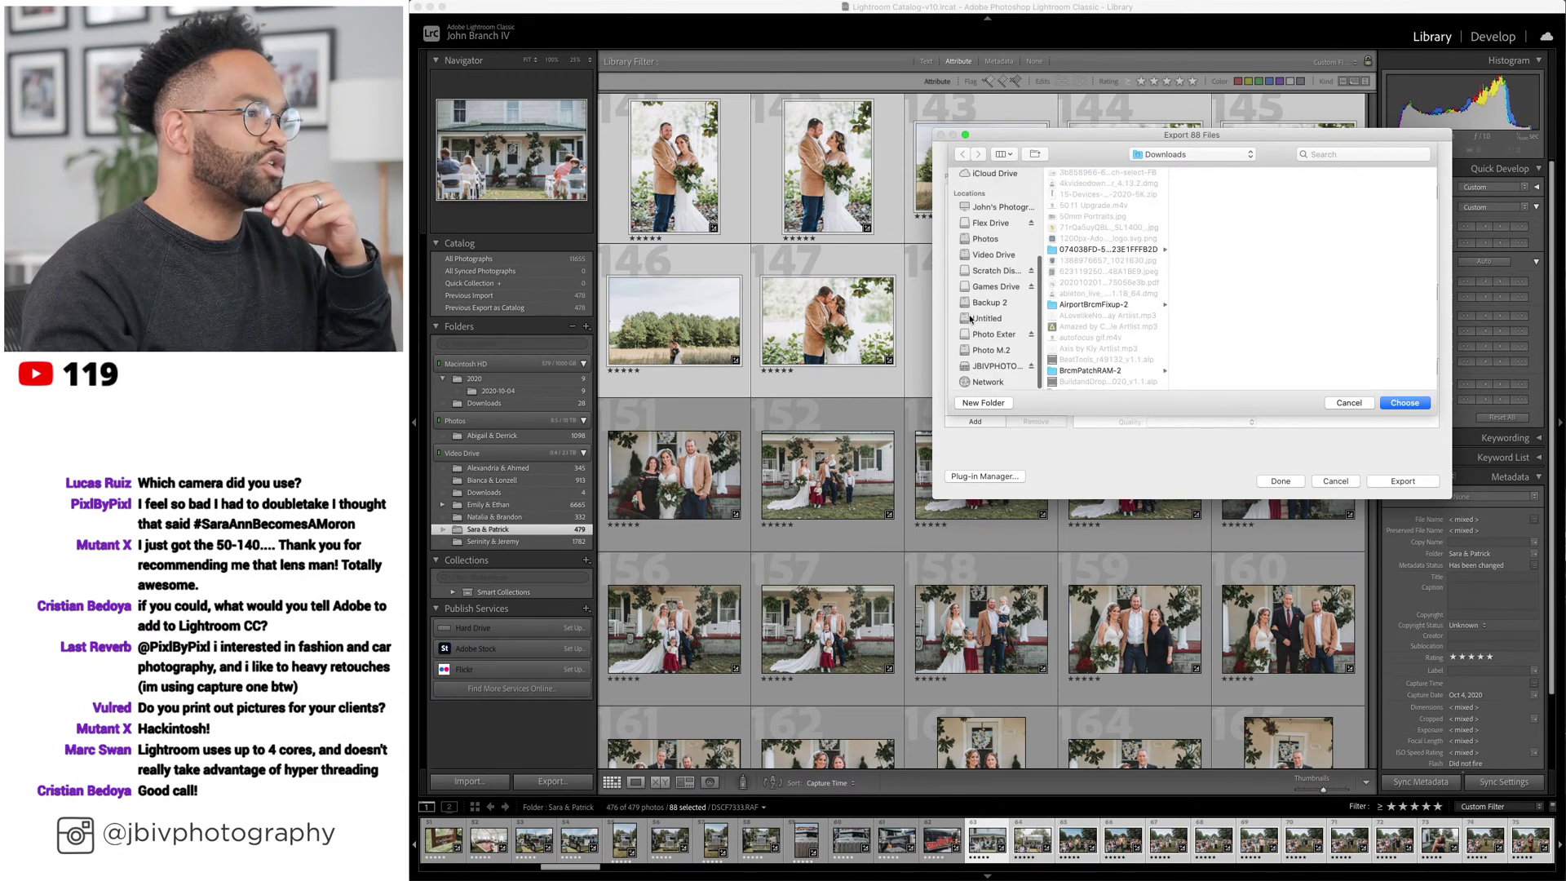
{"action": "left_click", "coordinate": [990, 222]}
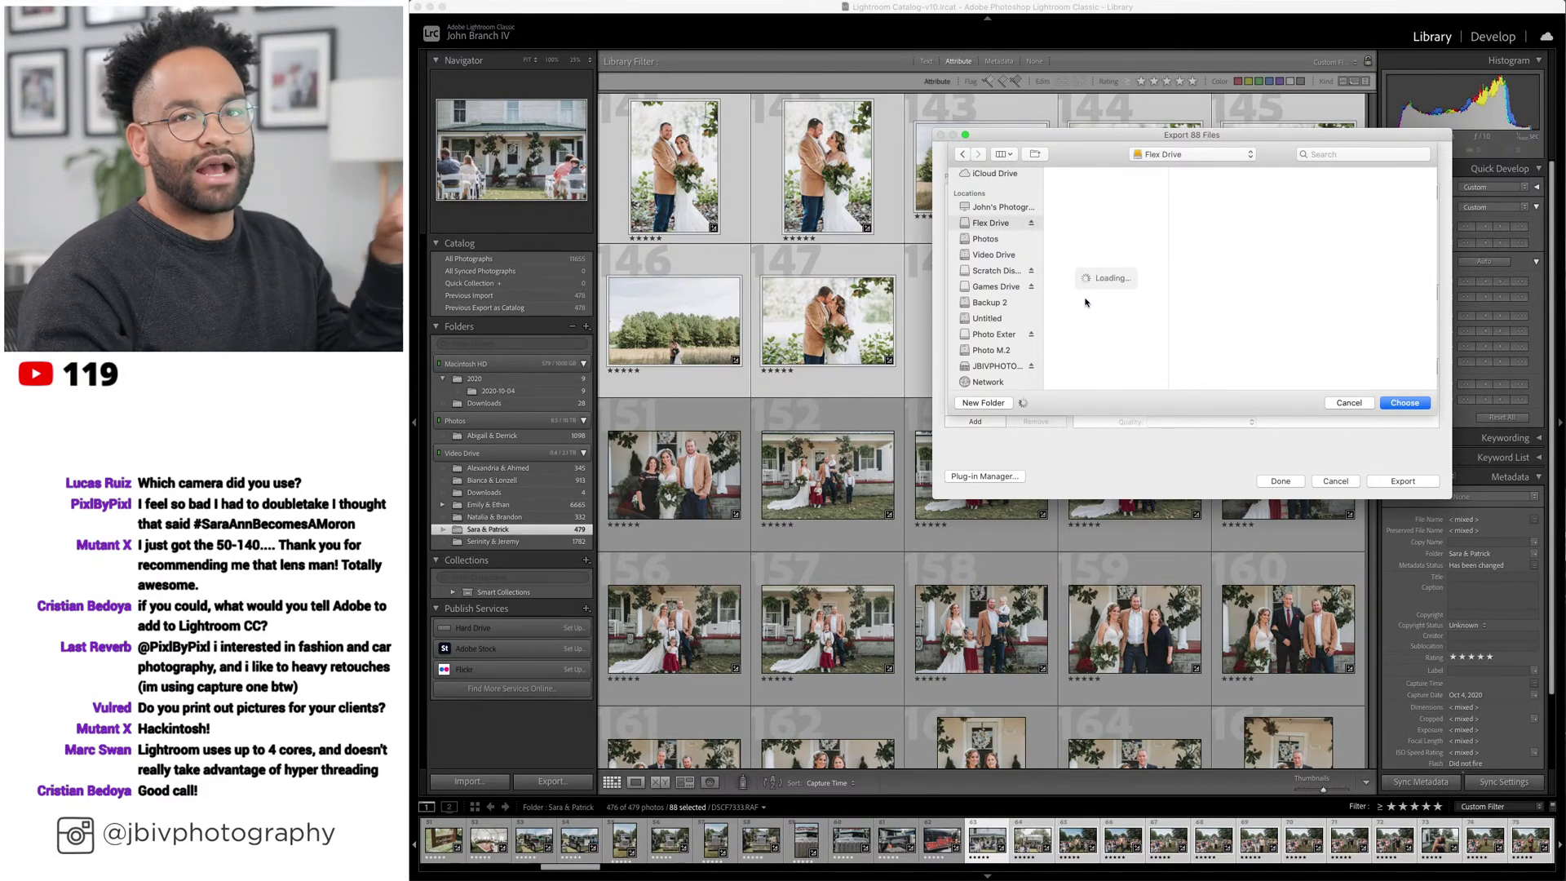
{"action": "left_click_drag", "start_coordinate": [1185, 133], "coordinate": [964, 171]}
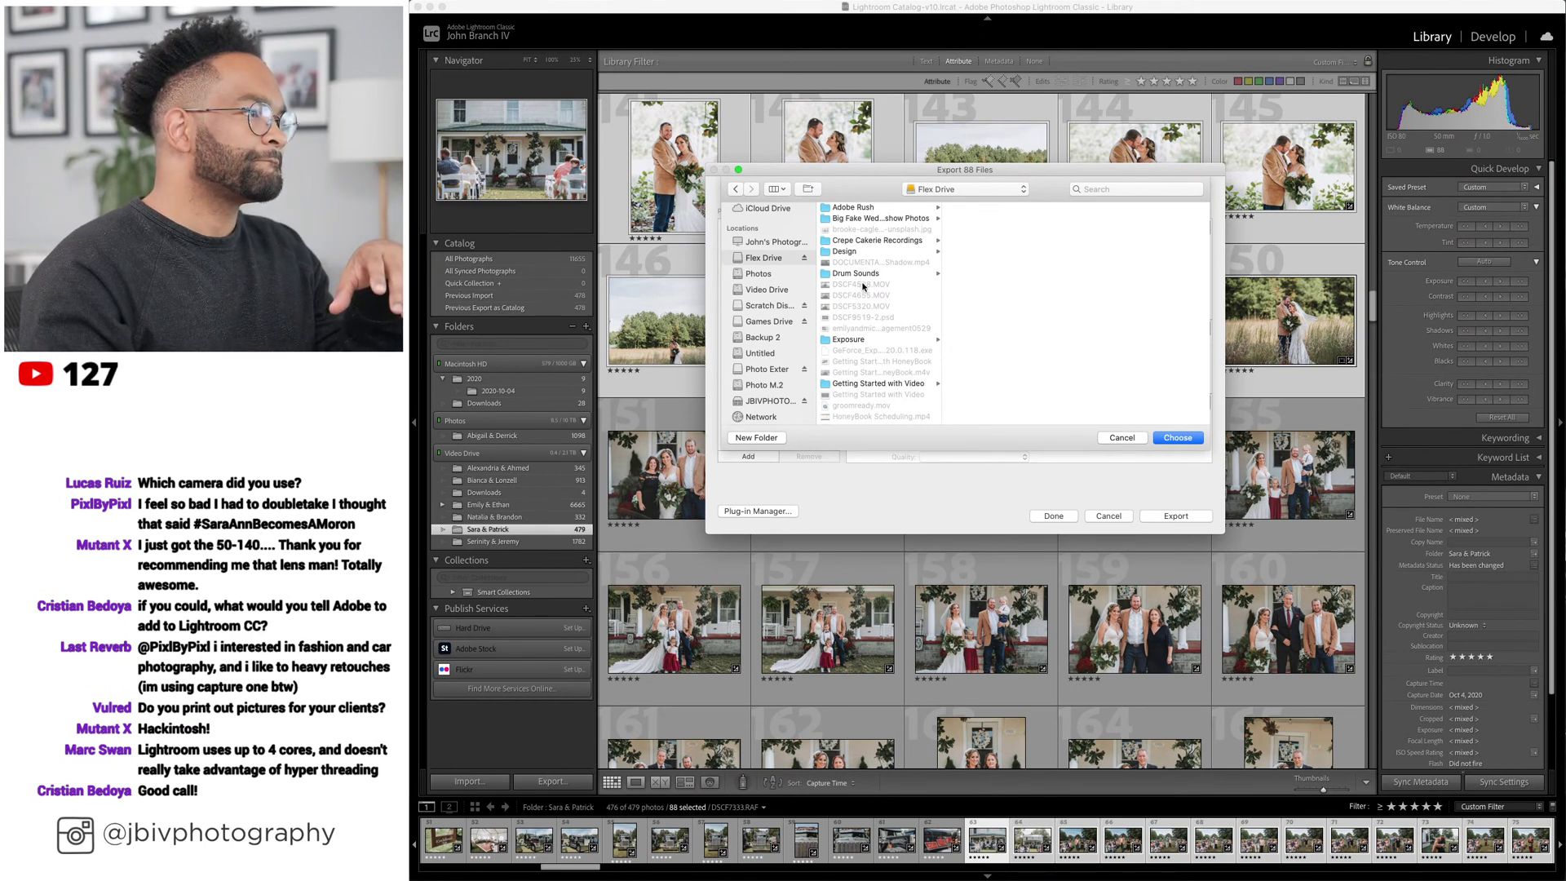
Set the export destination to the couple's folder under Photo Exports, 2020, Weddings.
{"action": "scroll", "coordinate": [863, 286], "scroll_direction": "up", "scroll_amount": 1}
{"action": "scroll", "coordinate": [877, 367], "scroll_direction": "down", "scroll_amount": 3}
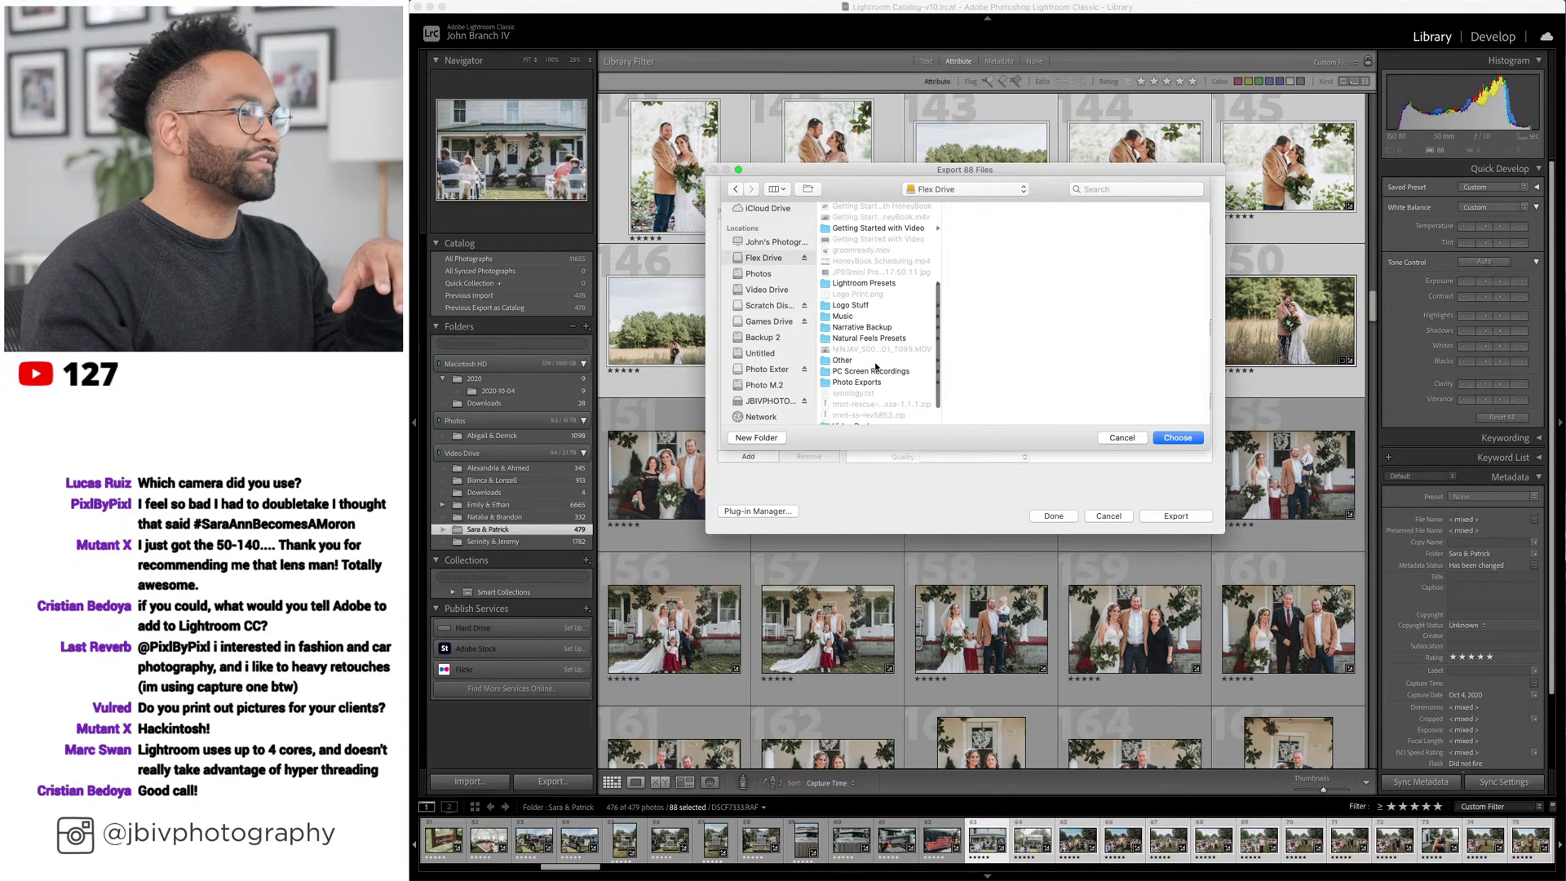
{"action": "left_click", "coordinate": [883, 355]}
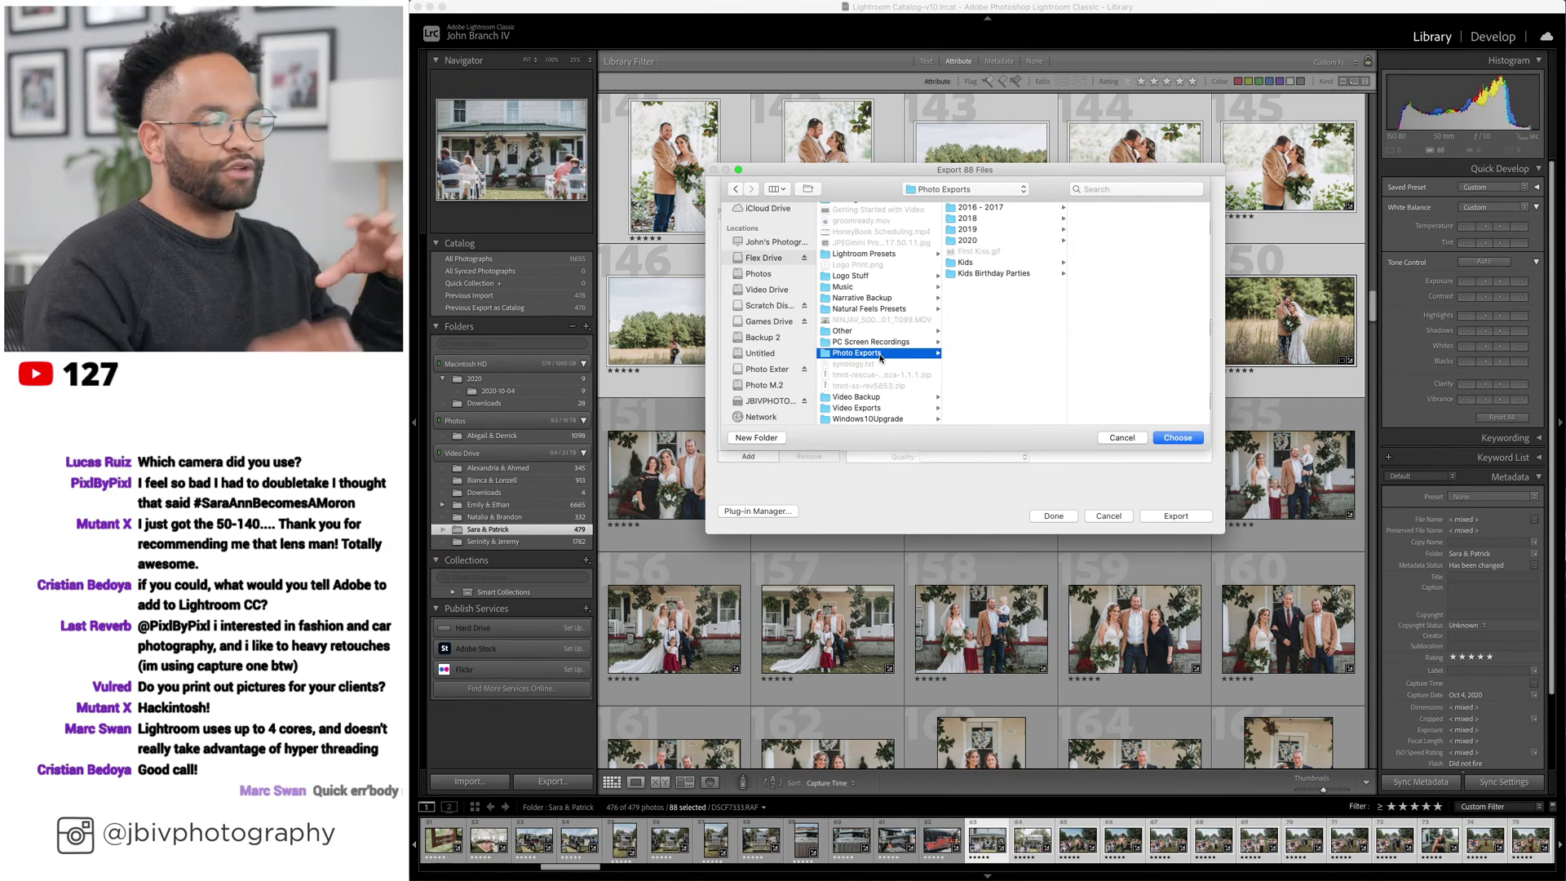
{"action": "left_click", "coordinate": [979, 241]}
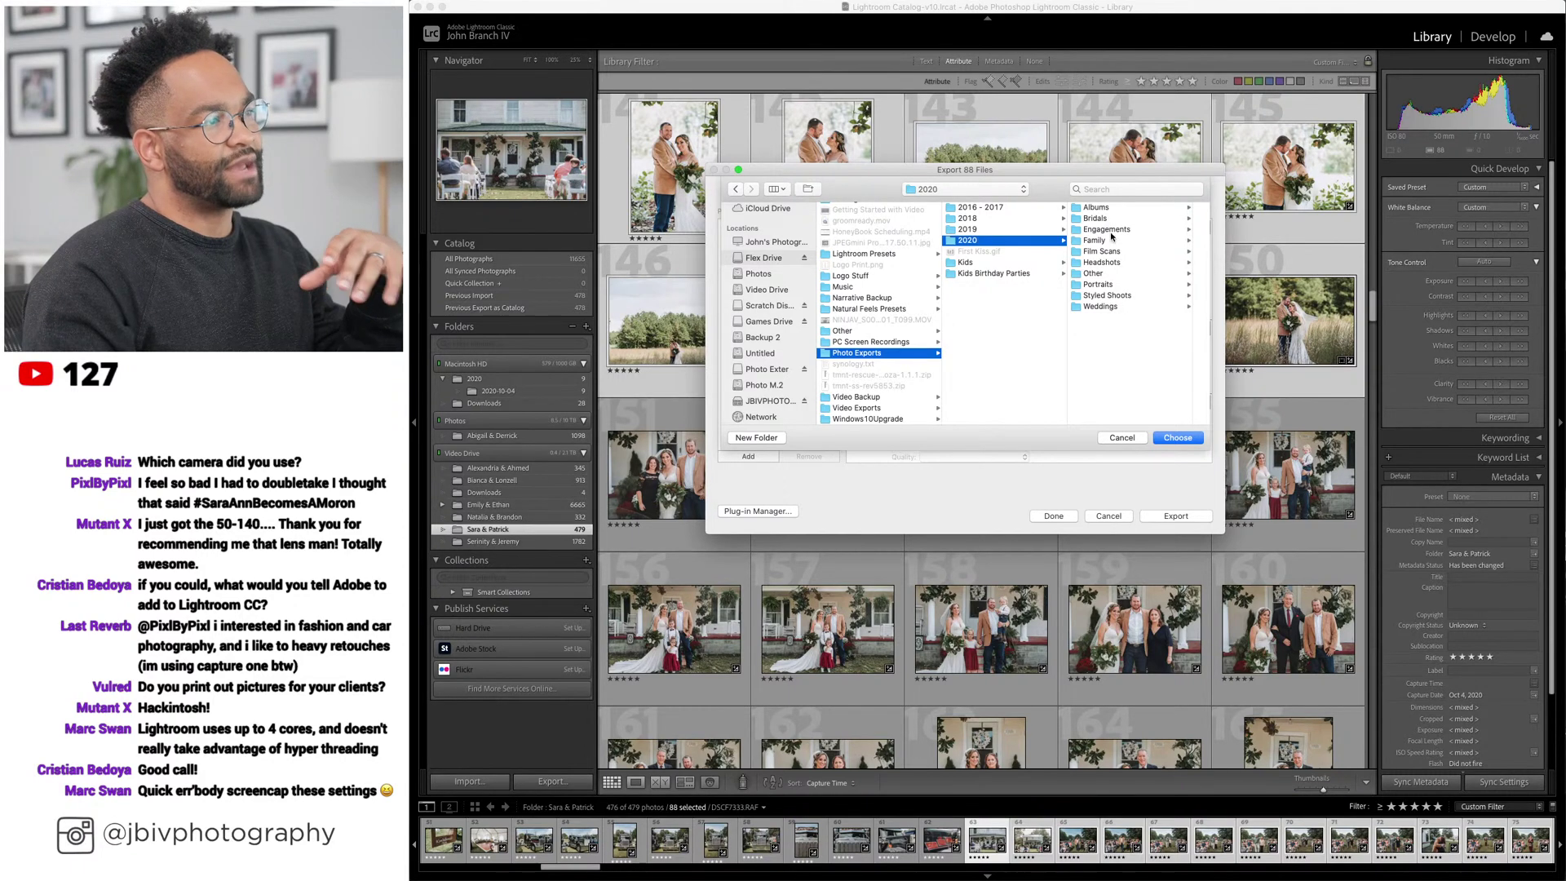
{"action": "left_click", "coordinate": [1102, 307]}
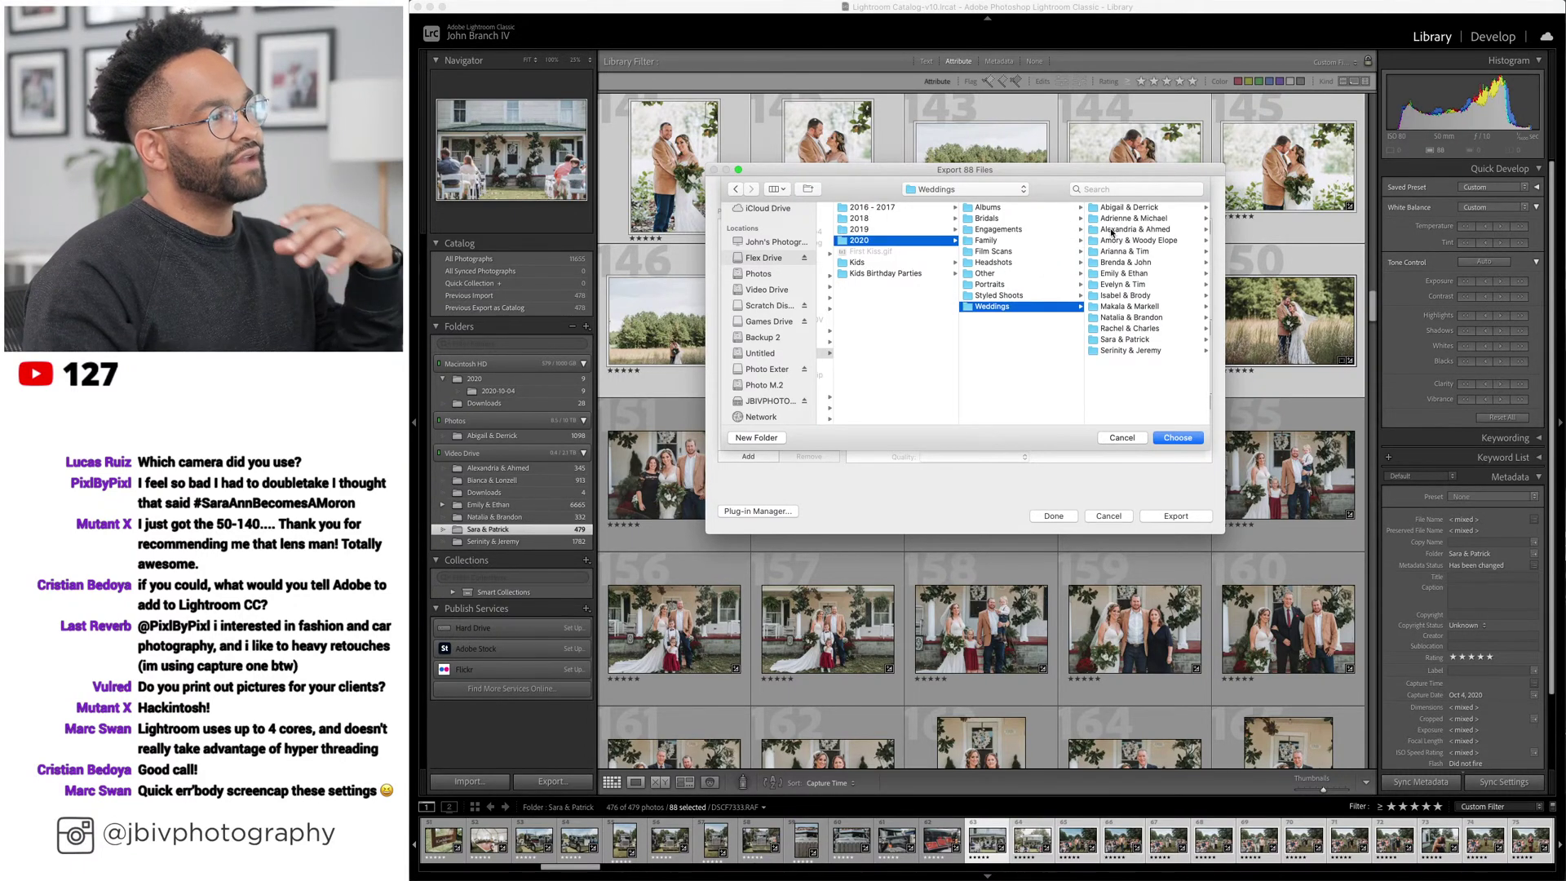
{"action": "left_click", "coordinate": [1135, 339]}
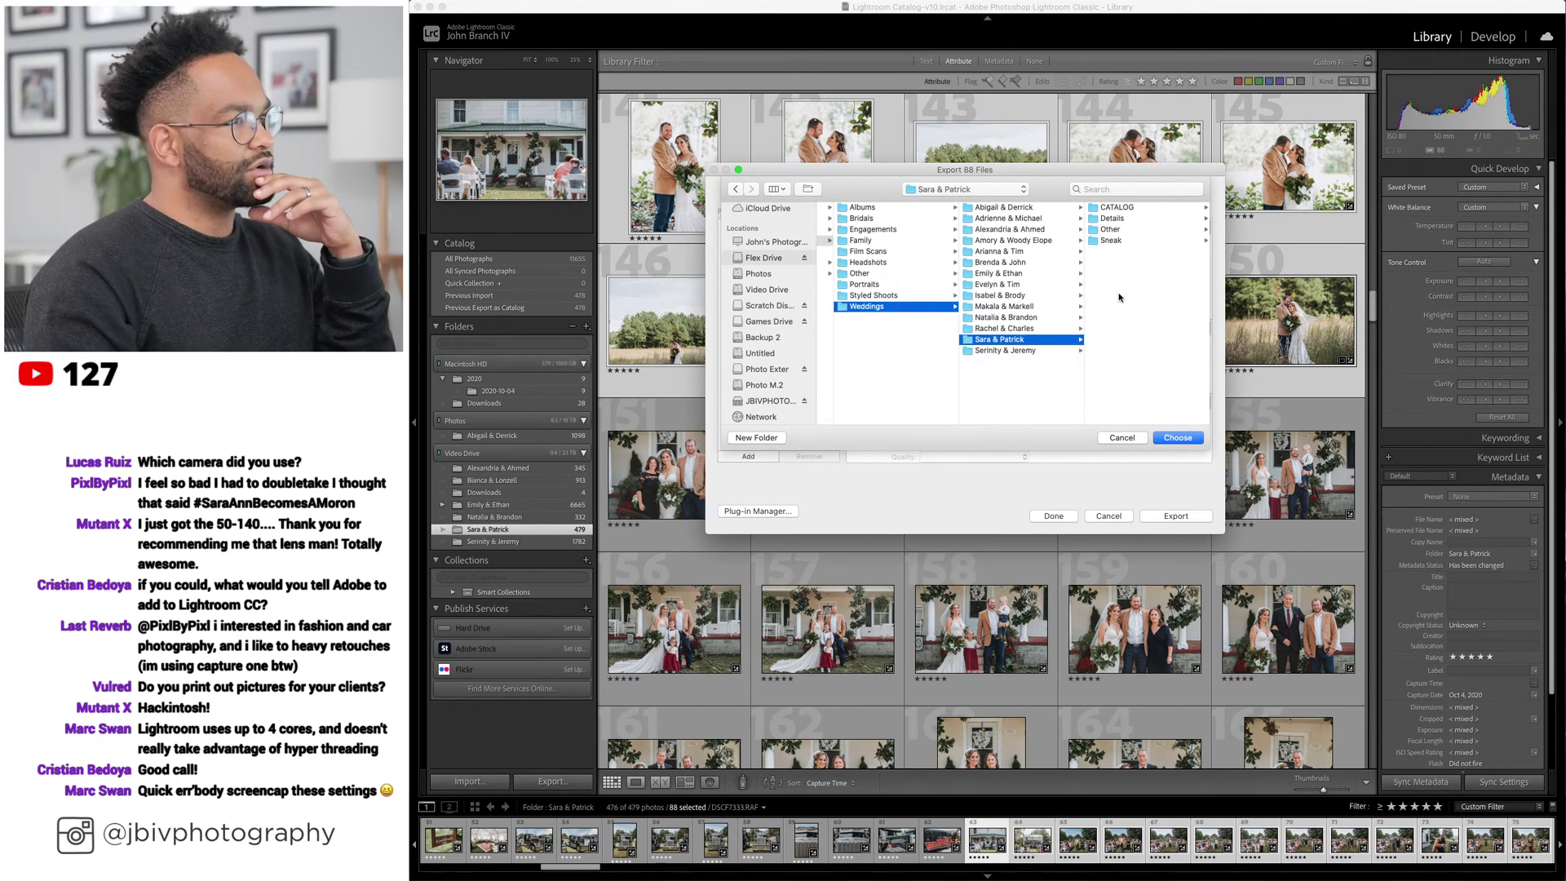
{"action": "key", "text": "Return"}
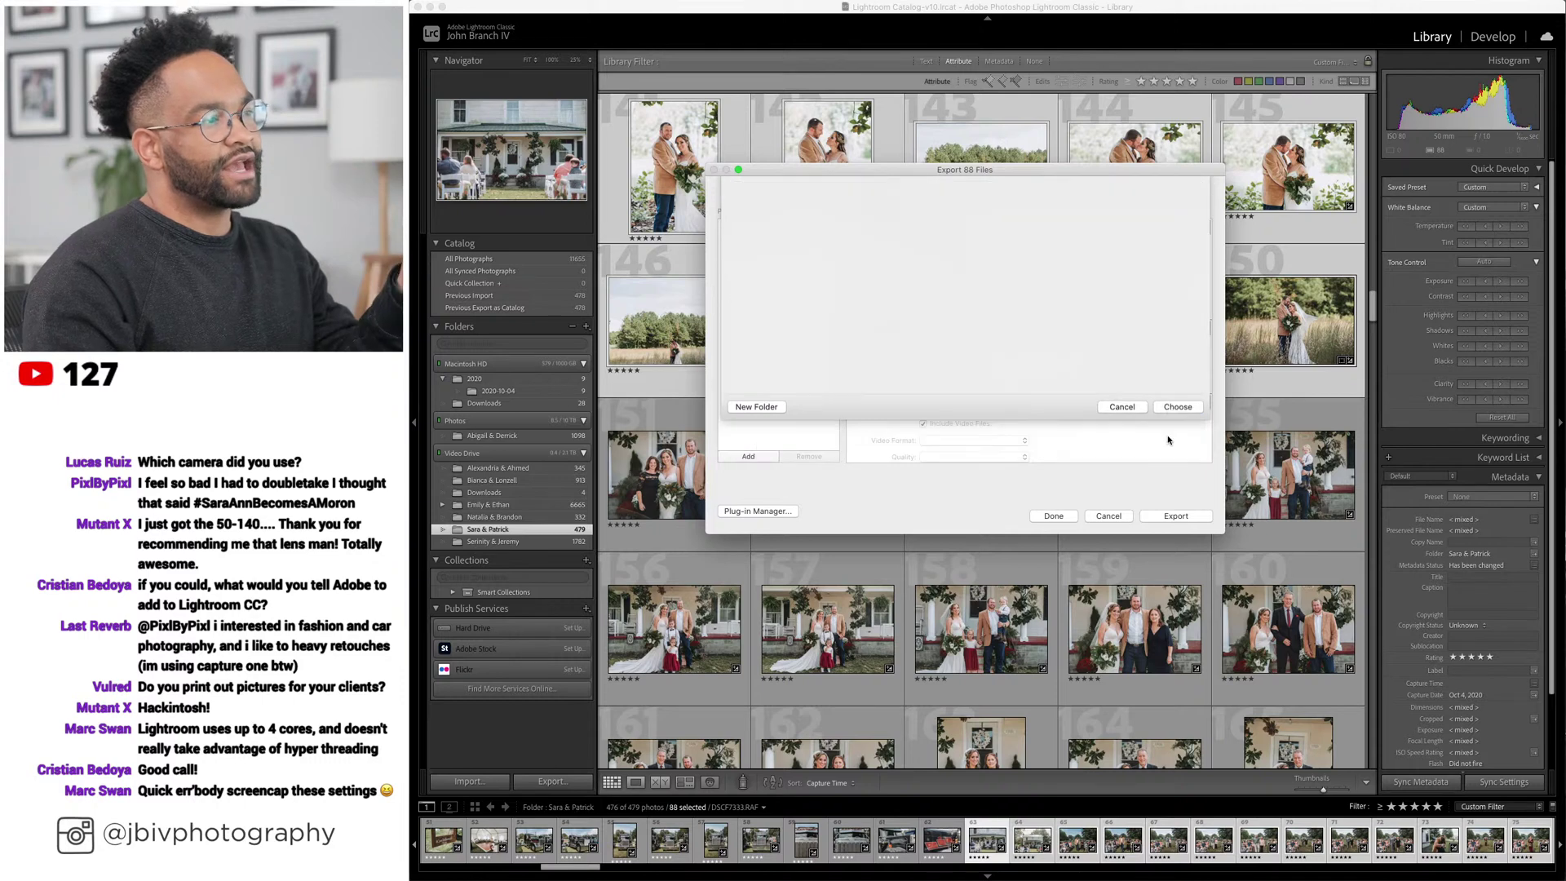
{"action": "left_click", "coordinate": [922, 277]}
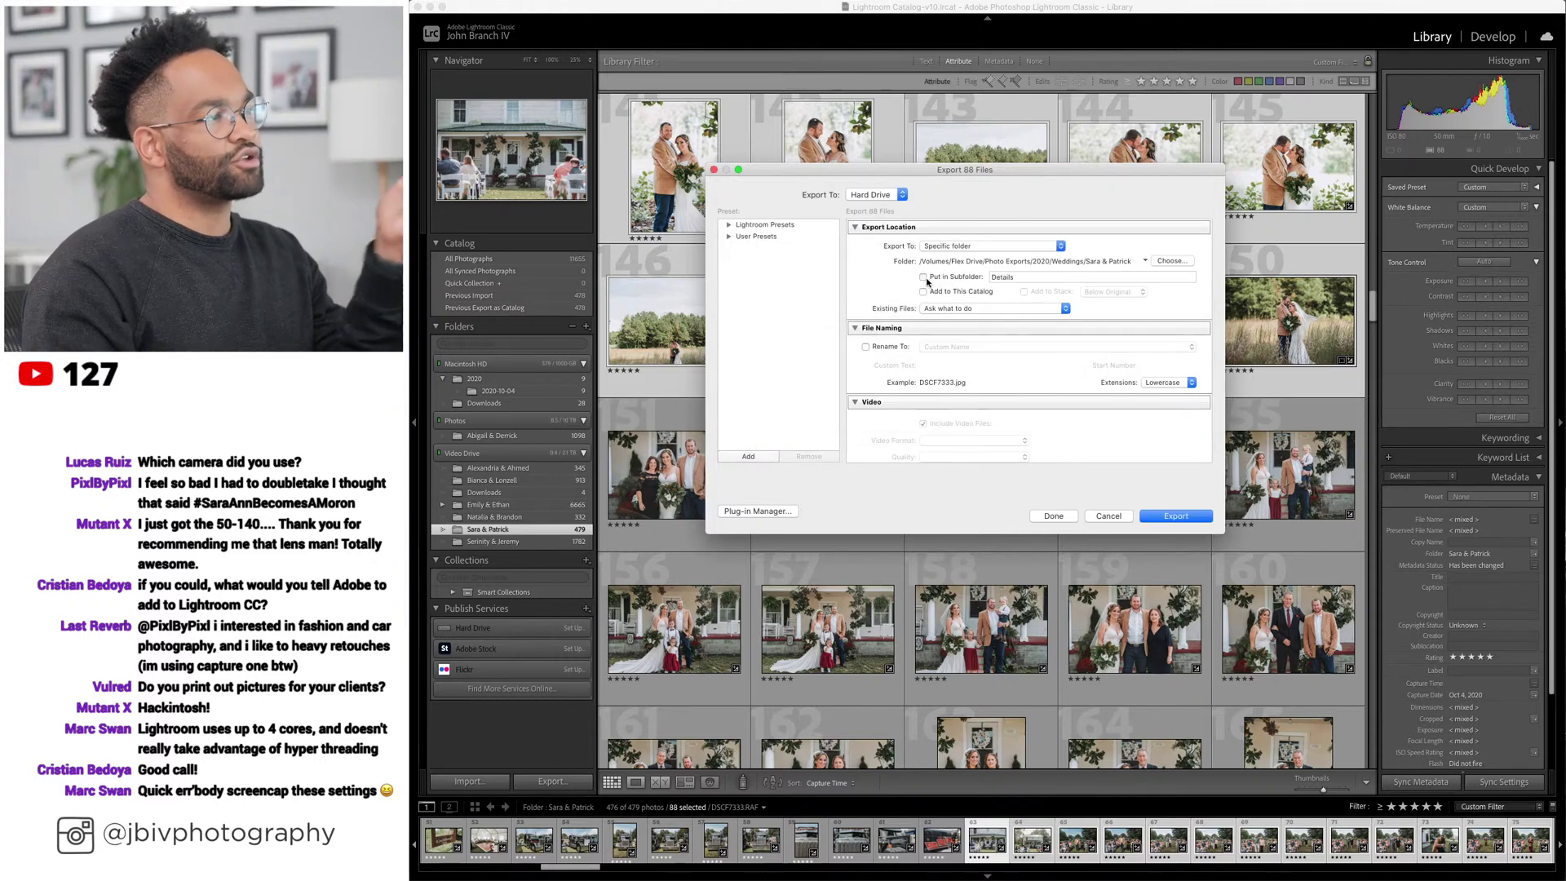
{"action": "double_click", "coordinate": [1014, 278]}
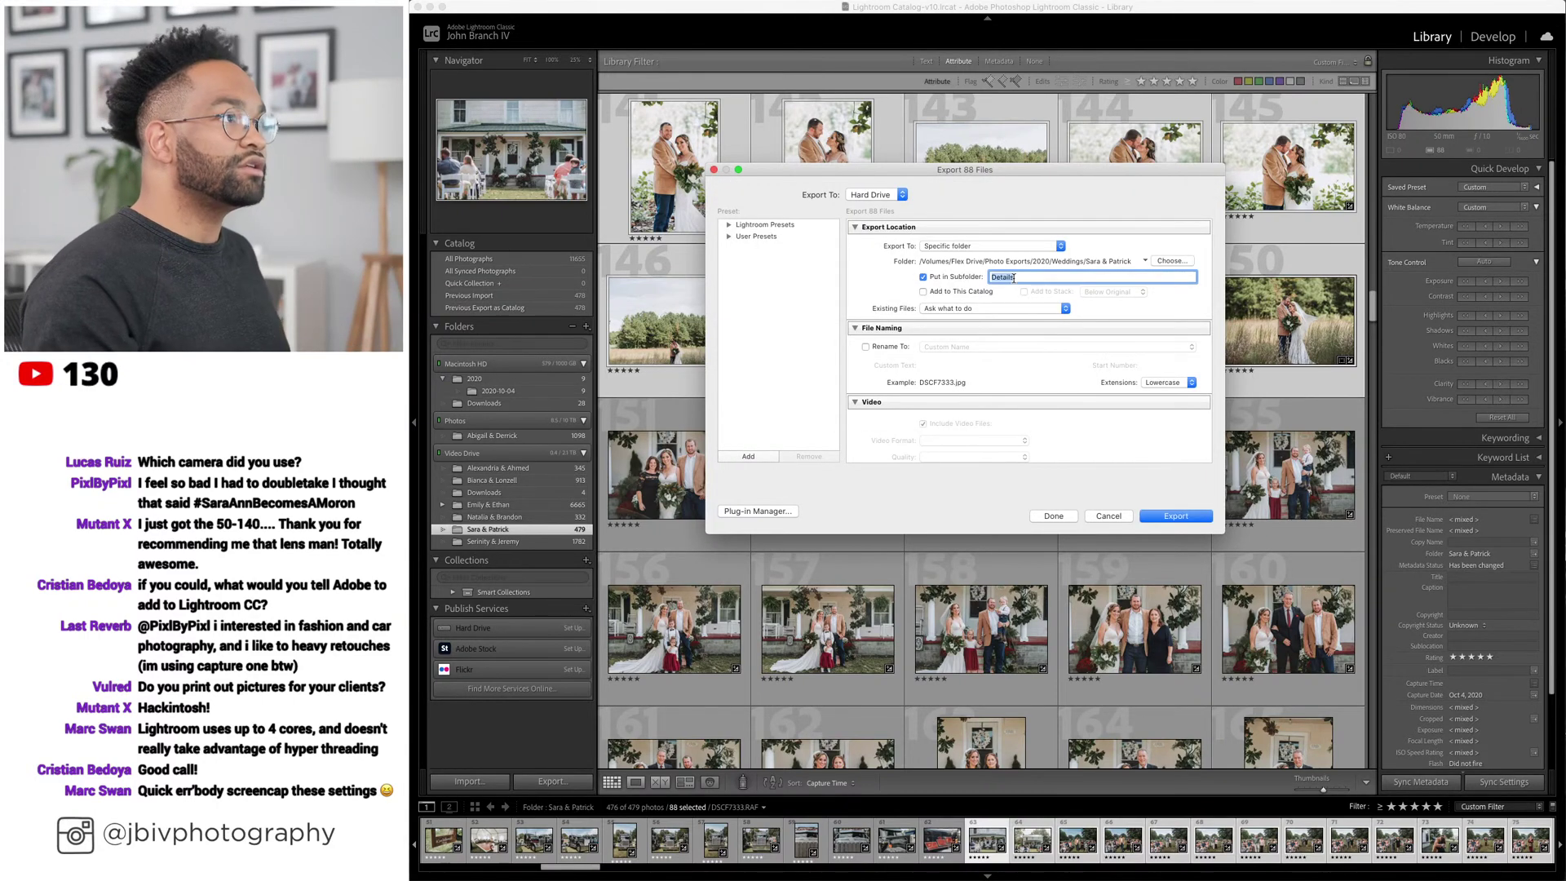
{"action": "left_click", "coordinate": [1053, 516]}
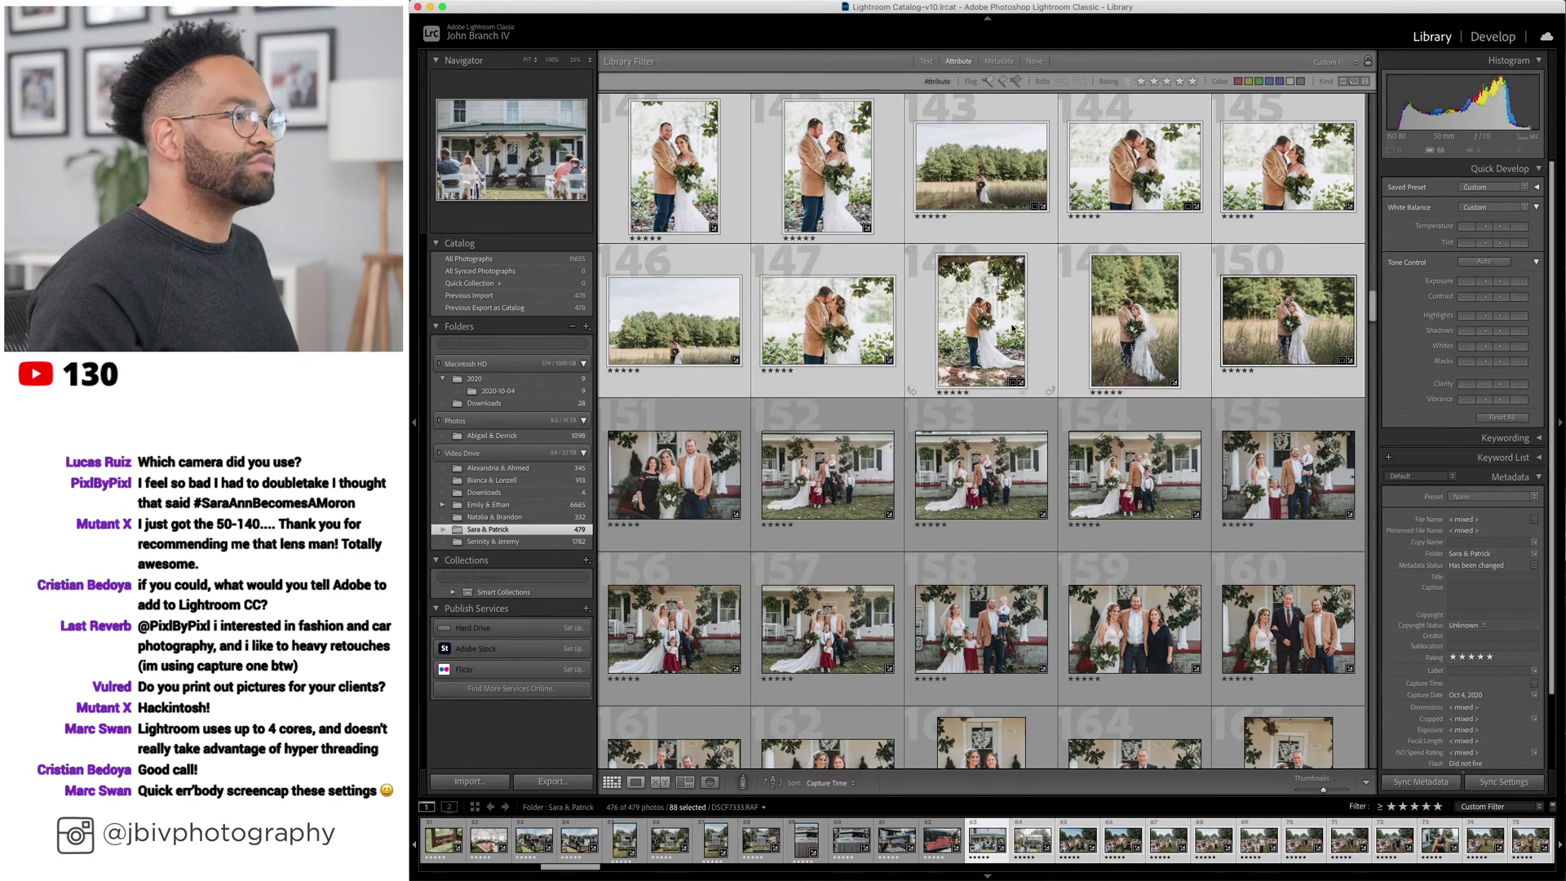
Remove the couple's portraits 139 through 145 from the photo selection.
{"action": "scroll", "coordinate": [1012, 327], "scroll_direction": "up", "scroll_amount": 2}
{"action": "scroll", "coordinate": [1012, 328], "scroll_direction": "up", "scroll_amount": 5}
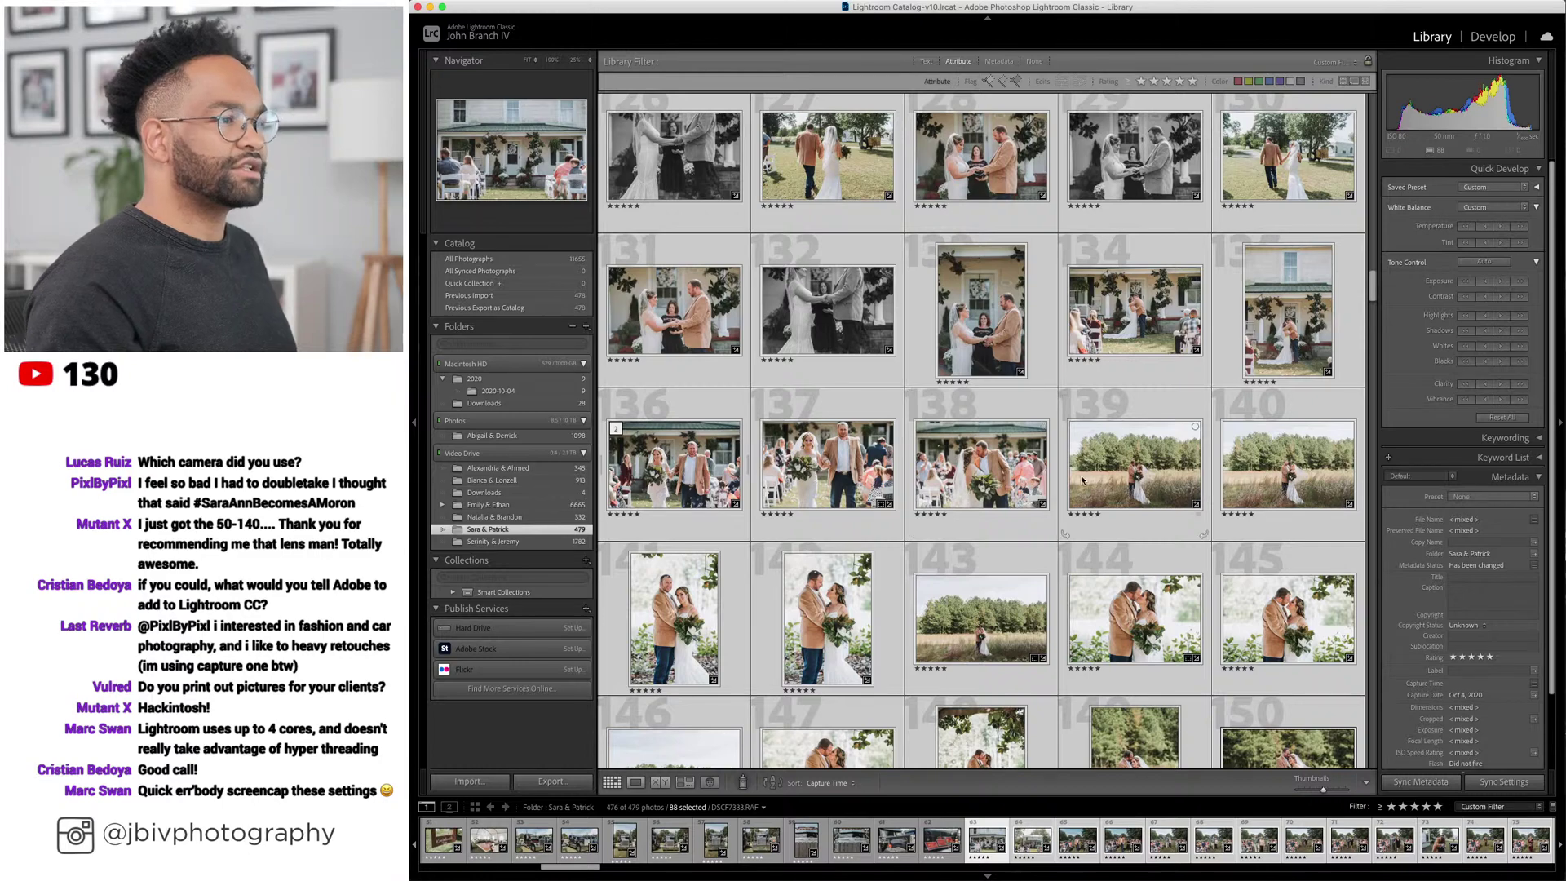
{"action": "left_click", "coordinate": [1192, 481], "text": "super"}
{"action": "left_click", "coordinate": [1289, 469], "text": "super"}
{"action": "left_click", "coordinate": [1289, 620], "text": "super"}
{"action": "left_click", "coordinate": [1134, 620], "text": "super"}
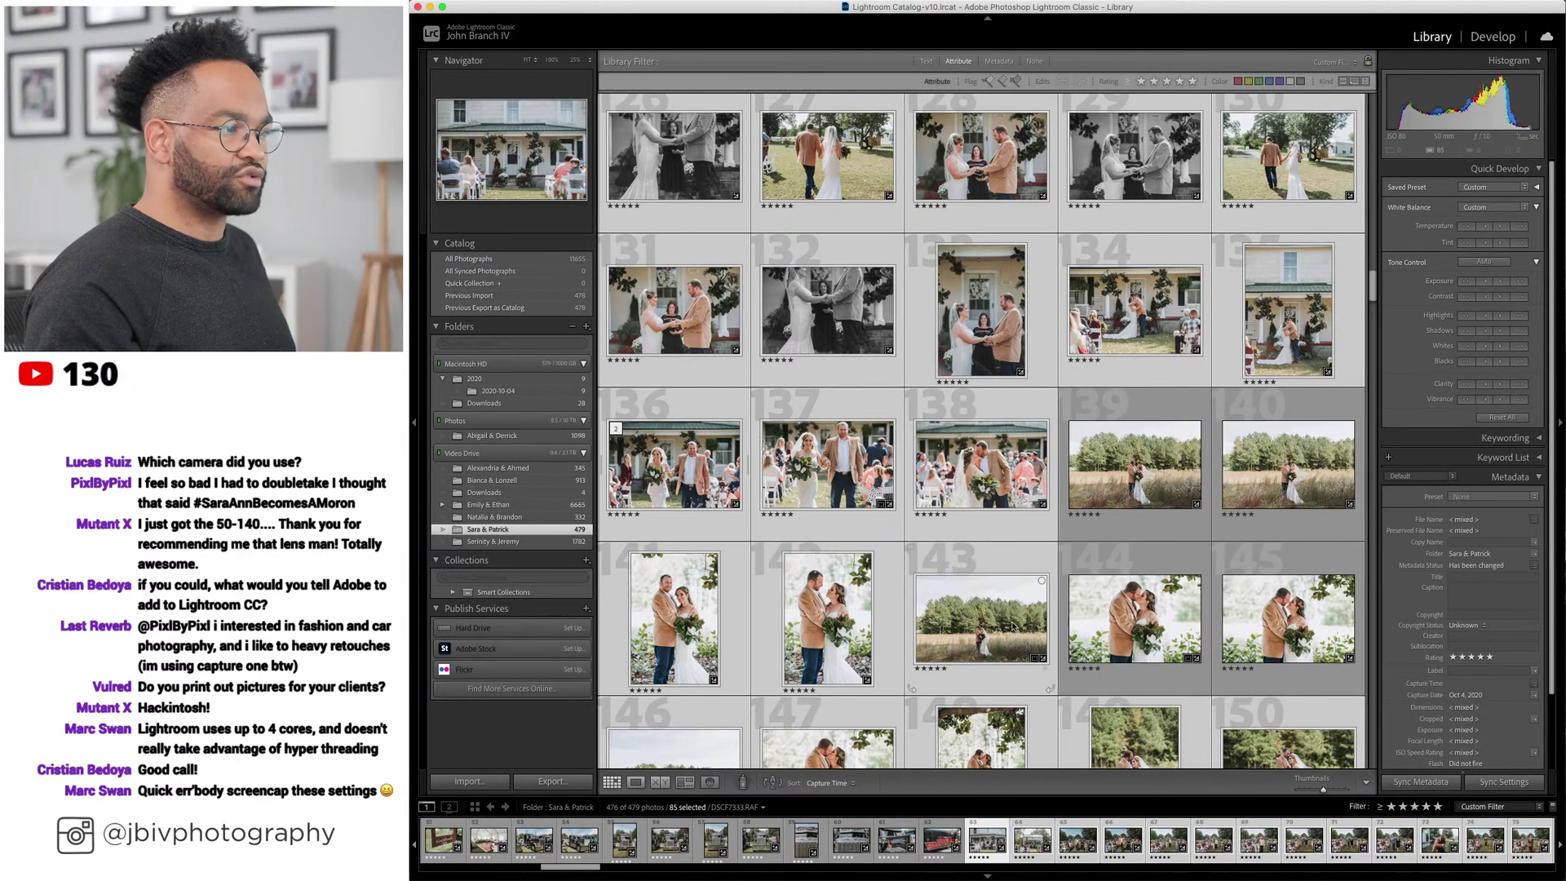
{"action": "left_click", "coordinate": [976, 624], "text": "super"}
{"action": "left_click", "coordinate": [976, 625], "text": "super"}
{"action": "left_click", "coordinate": [828, 620], "text": "super"}
{"action": "left_click", "coordinate": [674, 620], "text": "super"}
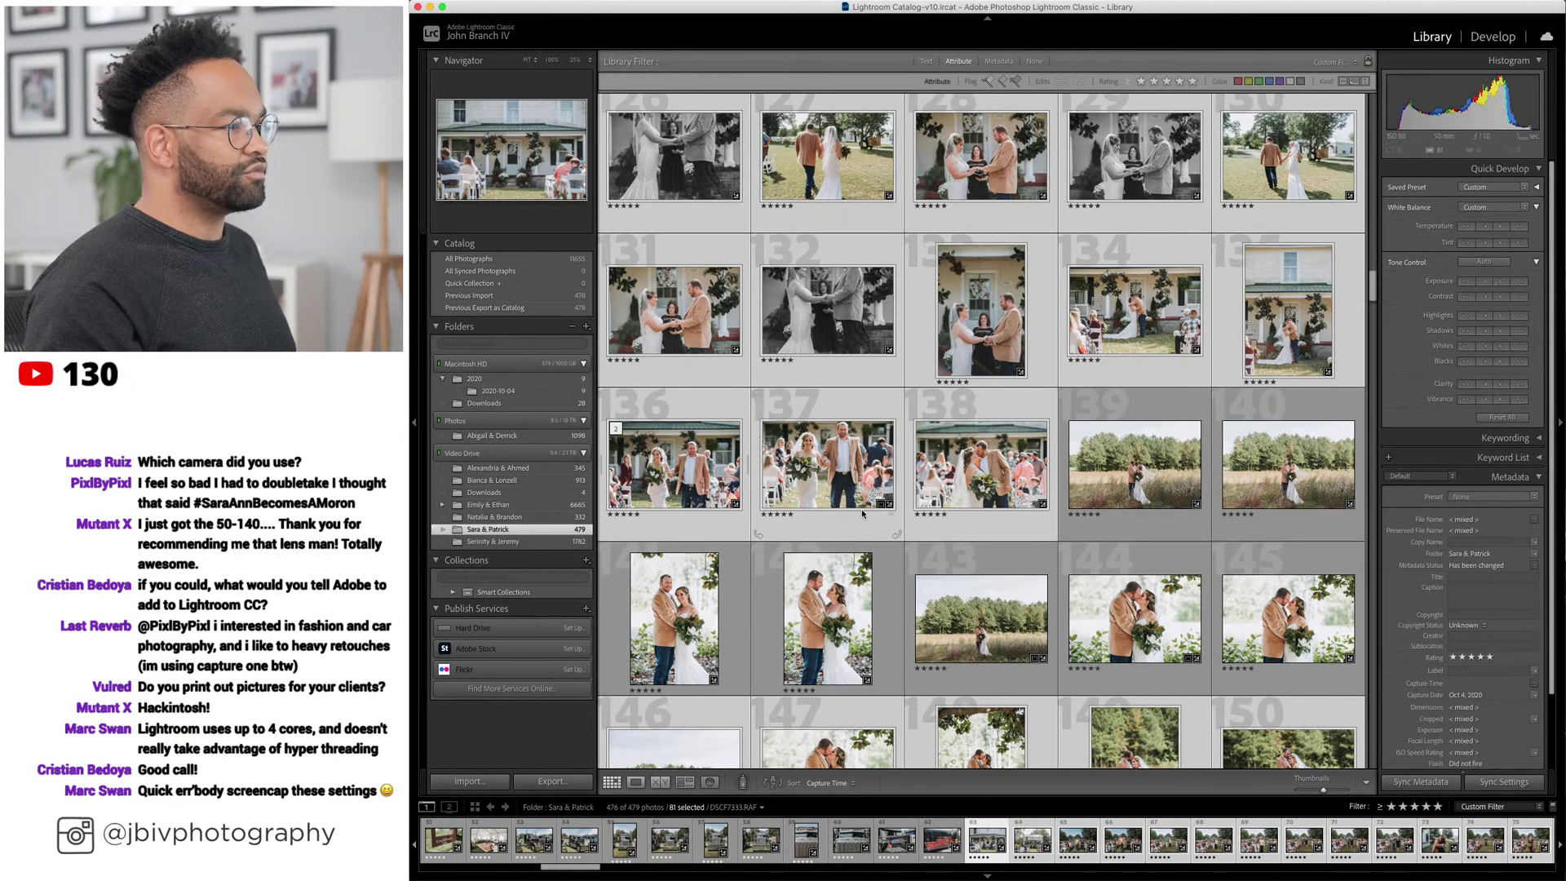
Remove the remaining couple portraits 146 through 150 from the selection, keeping only the ceremony photos.
{"action": "scroll", "coordinate": [862, 515], "scroll_direction": "down", "scroll_amount": 2}
{"action": "left_click", "coordinate": [675, 624], "text": "super"}
{"action": "left_click", "coordinate": [828, 624], "text": "super"}
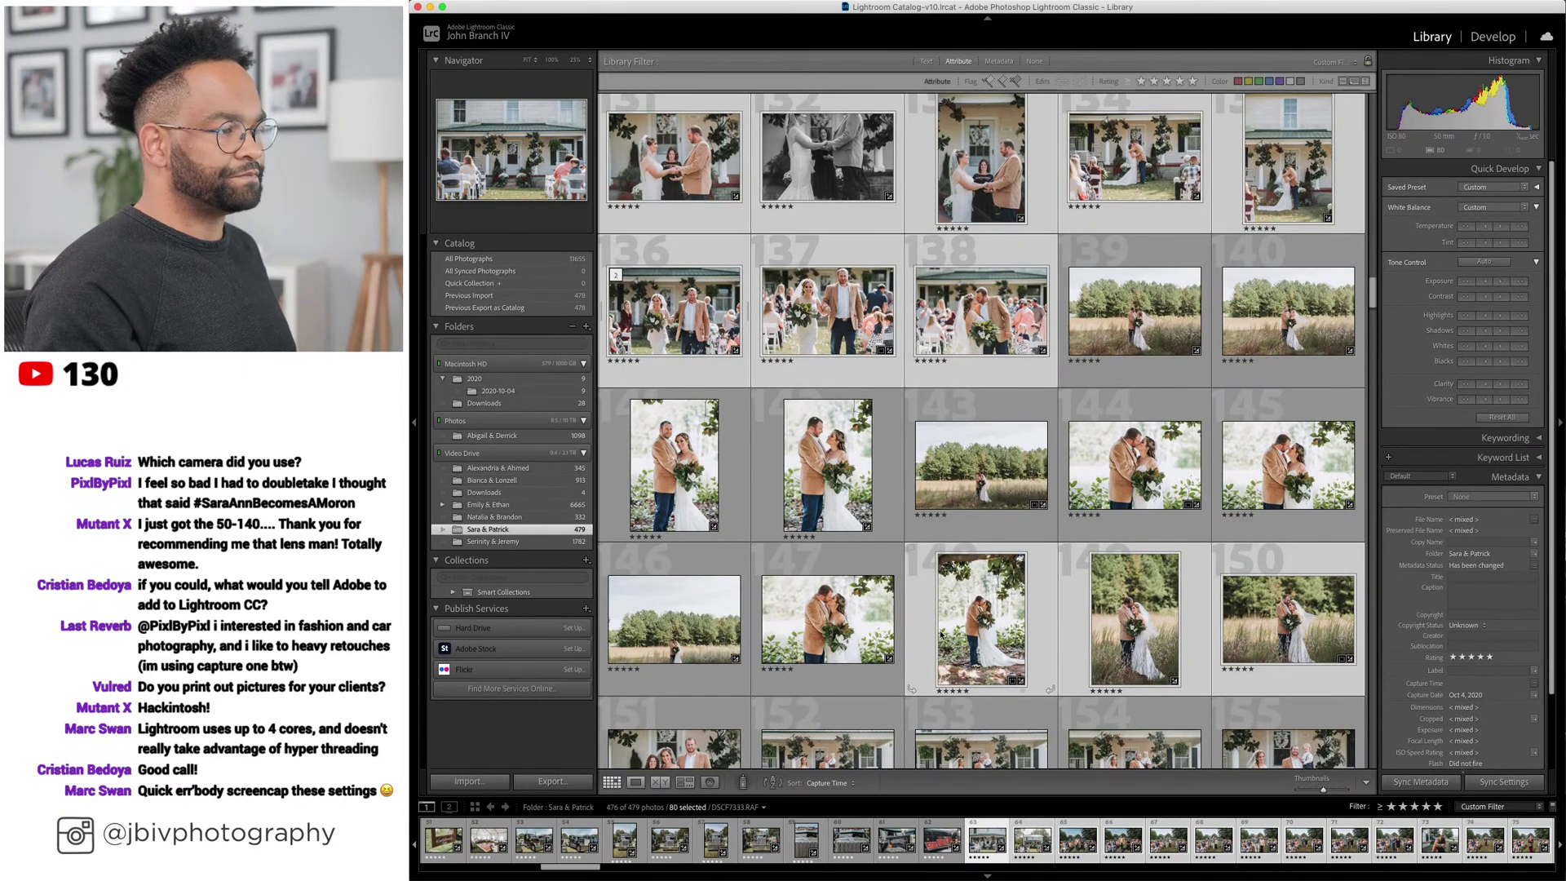
{"action": "left_click", "coordinate": [969, 632], "text": "super"}
{"action": "left_click", "coordinate": [1107, 613], "text": "super"}
{"action": "left_click", "coordinate": [1233, 610], "text": "super"}
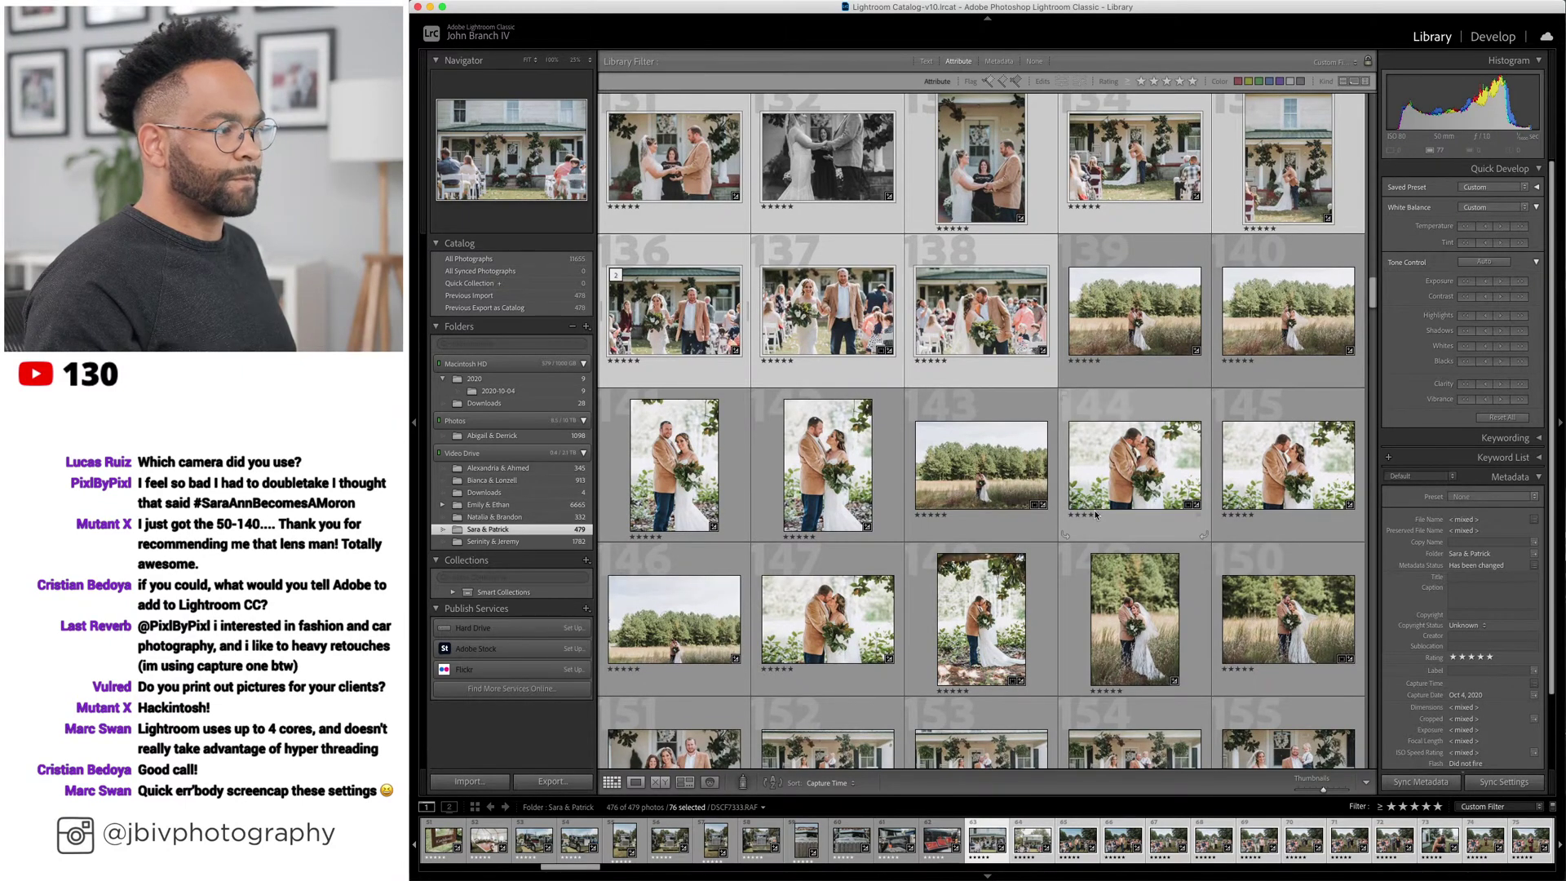
{"action": "scroll", "coordinate": [854, 617], "scroll_direction": "down", "scroll_amount": 1}
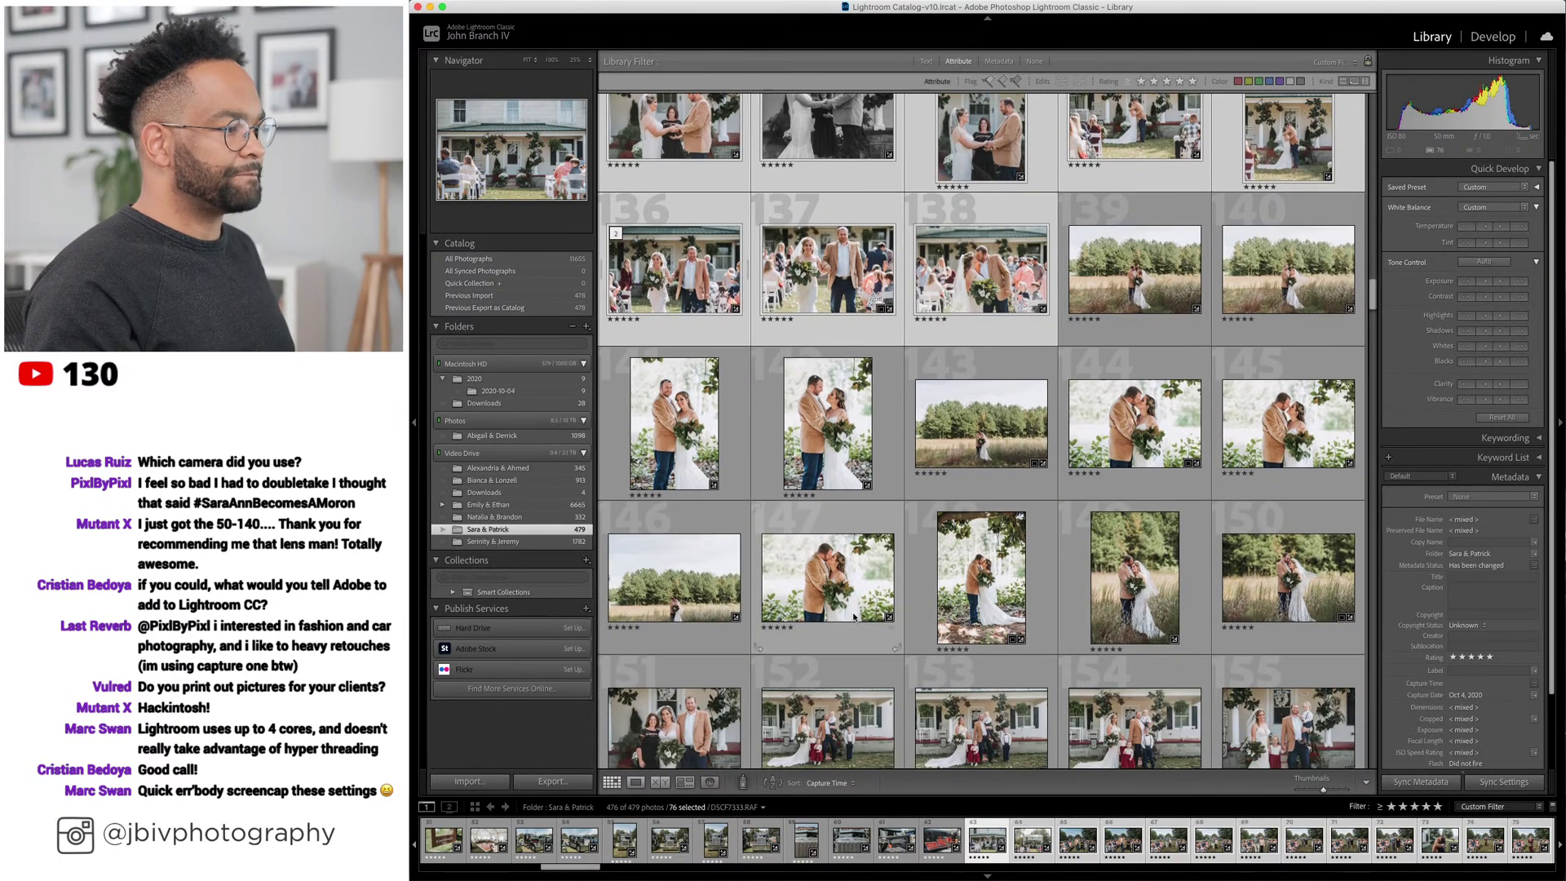
Start exporting the selected ceremony photos with the subfolder option enabled and the subfolder named Ceremony, and go to the file and sizing settings.
{"action": "left_click", "coordinate": [552, 781]}
{"action": "left_click", "coordinate": [923, 277]}
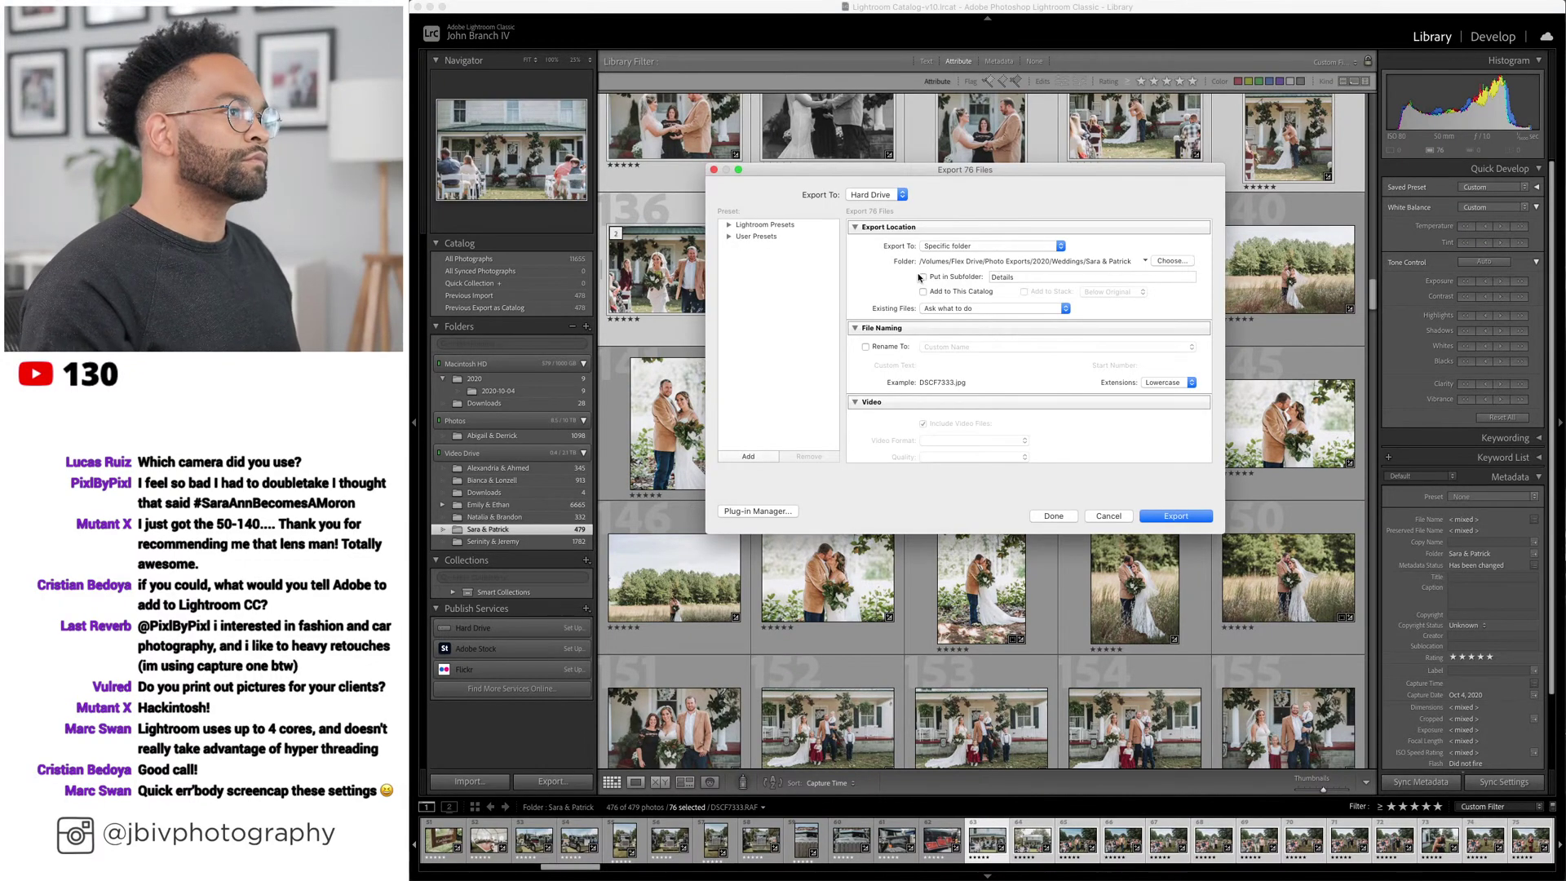
{"action": "left_click", "coordinate": [1028, 277]}
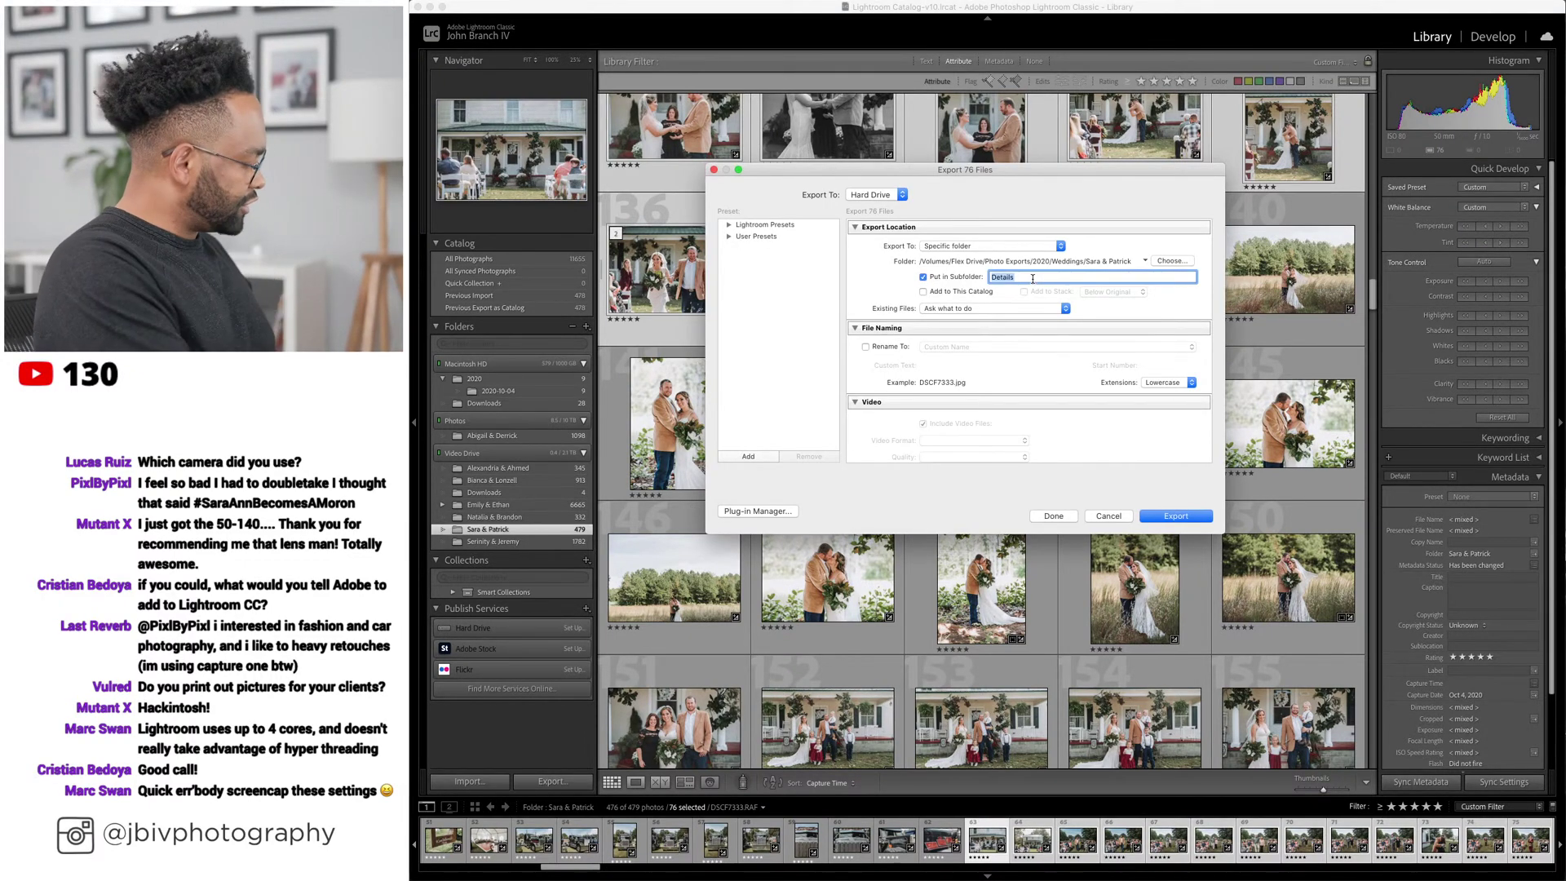
{"action": "type", "text": "Ceremony"}
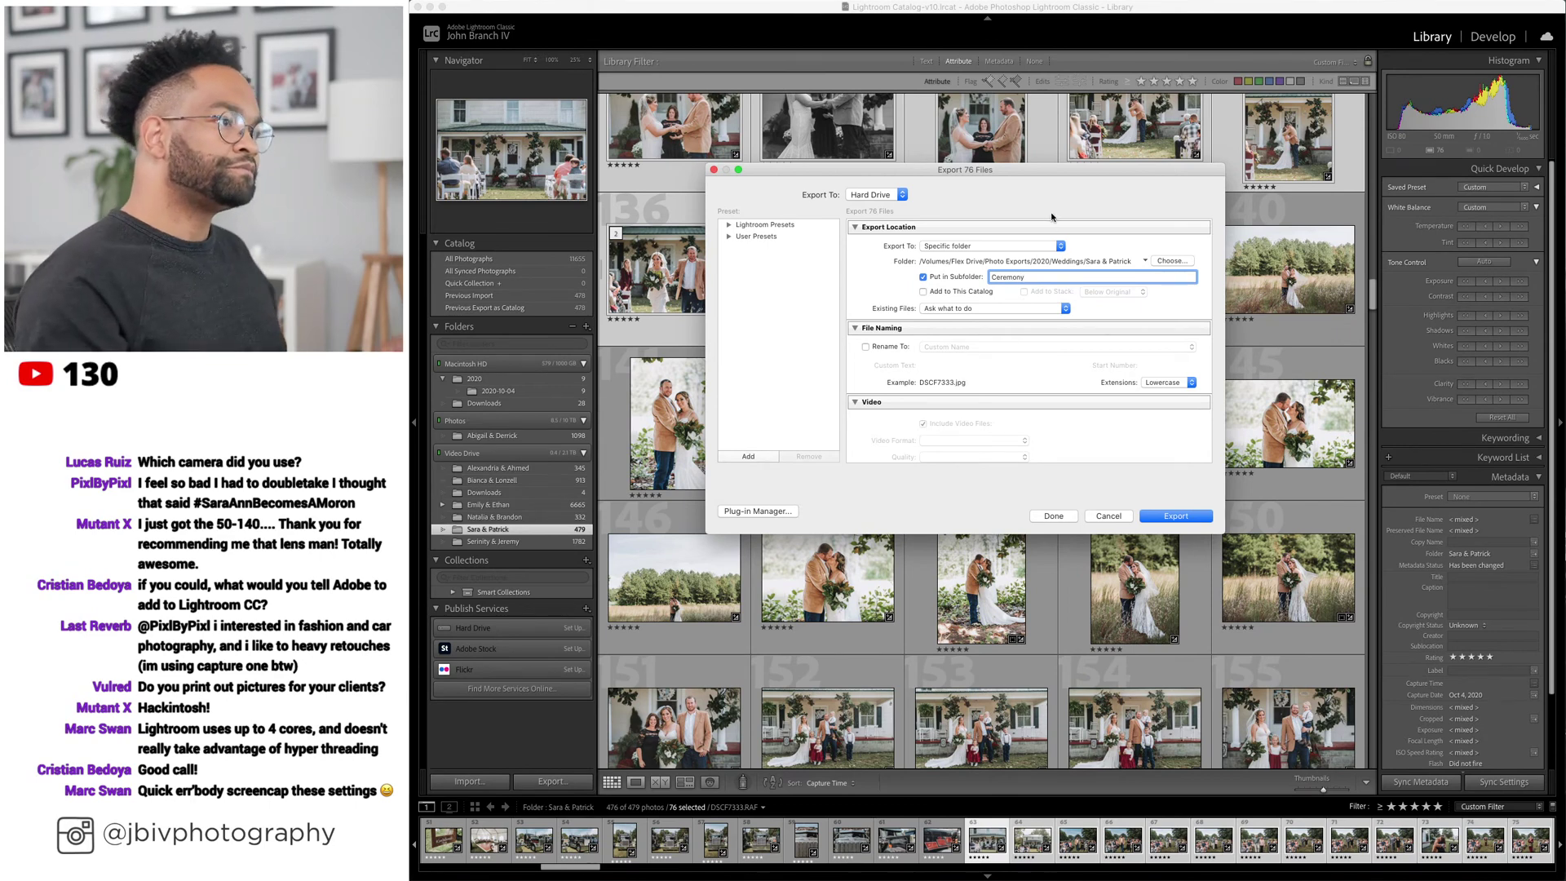
{"action": "scroll", "coordinate": [1045, 240], "scroll_direction": "down", "scroll_amount": 3}
{"action": "scroll", "coordinate": [1045, 239], "scroll_direction": "down", "scroll_amount": 2}
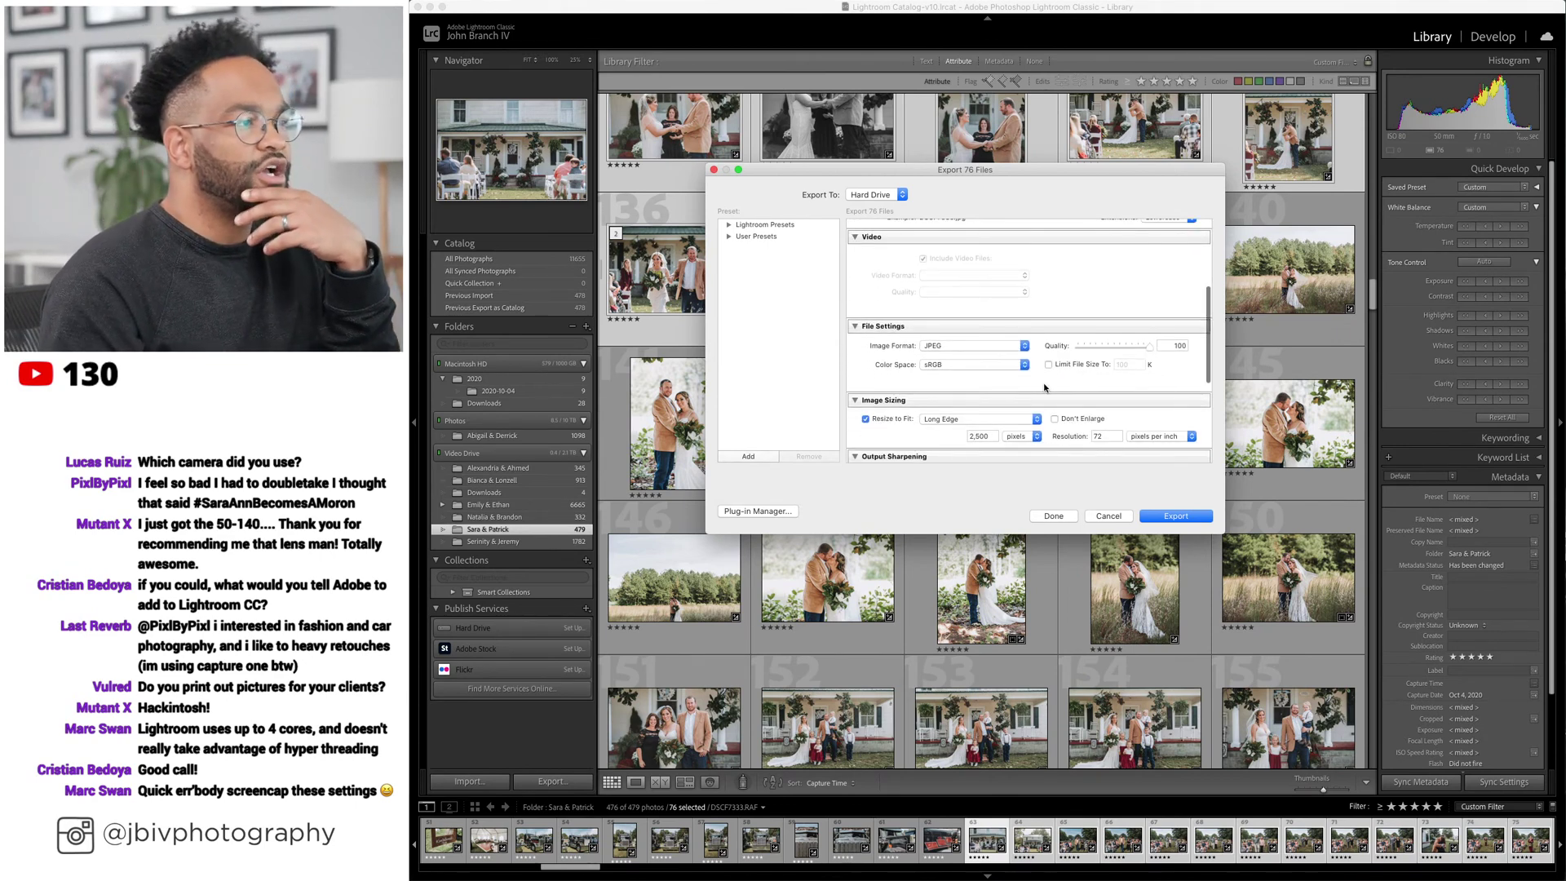
Turn off resizing for the export and set the resolution to 300 pixels per inch.
{"action": "left_click", "coordinate": [866, 418]}
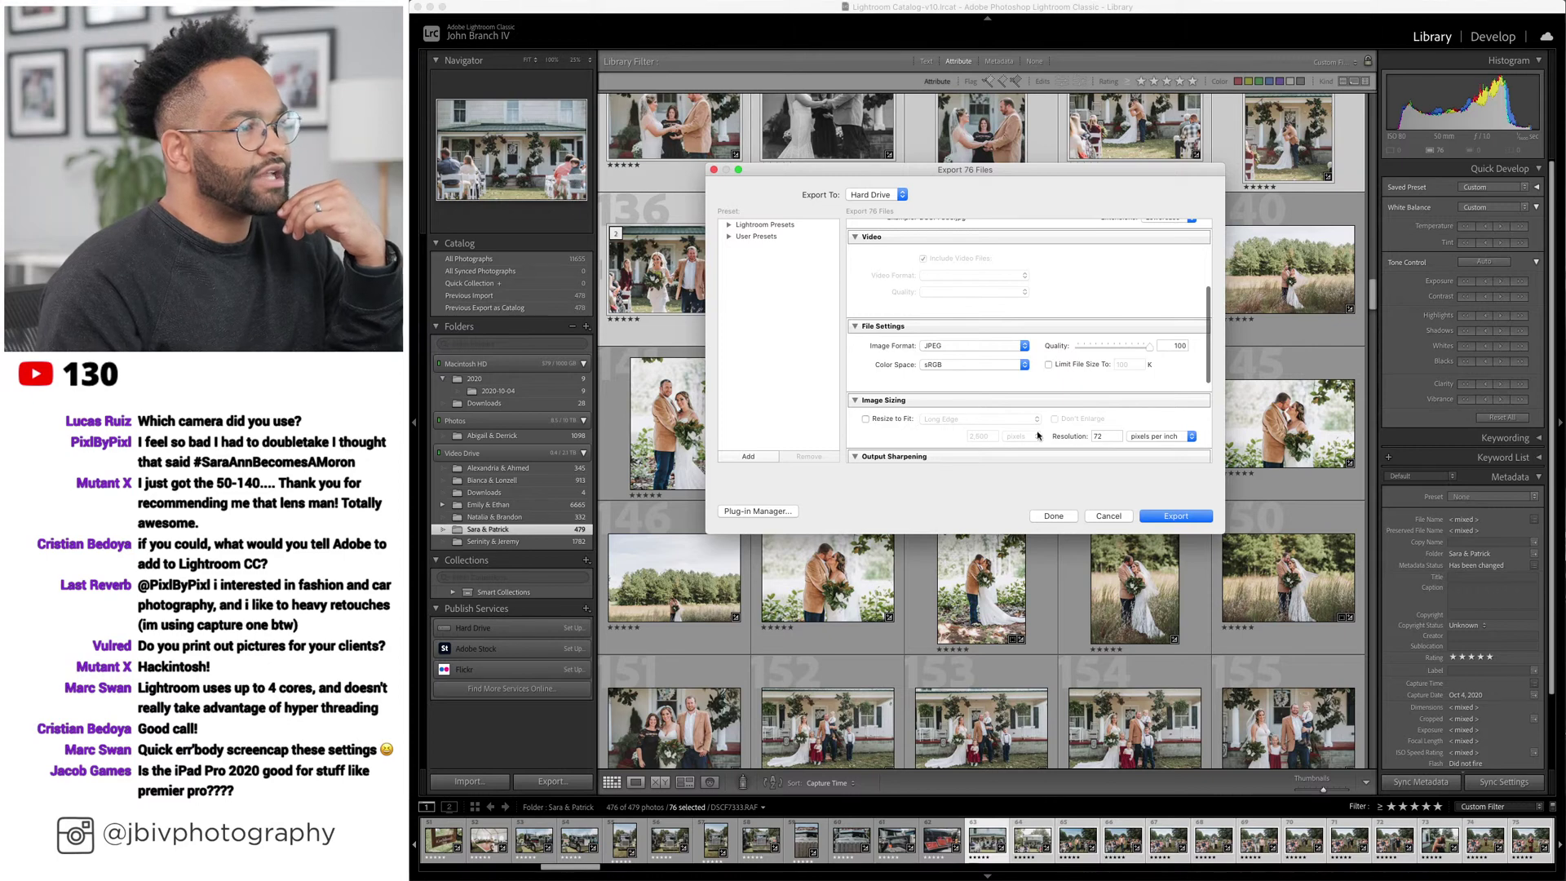
{"action": "left_click", "coordinate": [1105, 435]}
{"action": "type", "text": "300"}
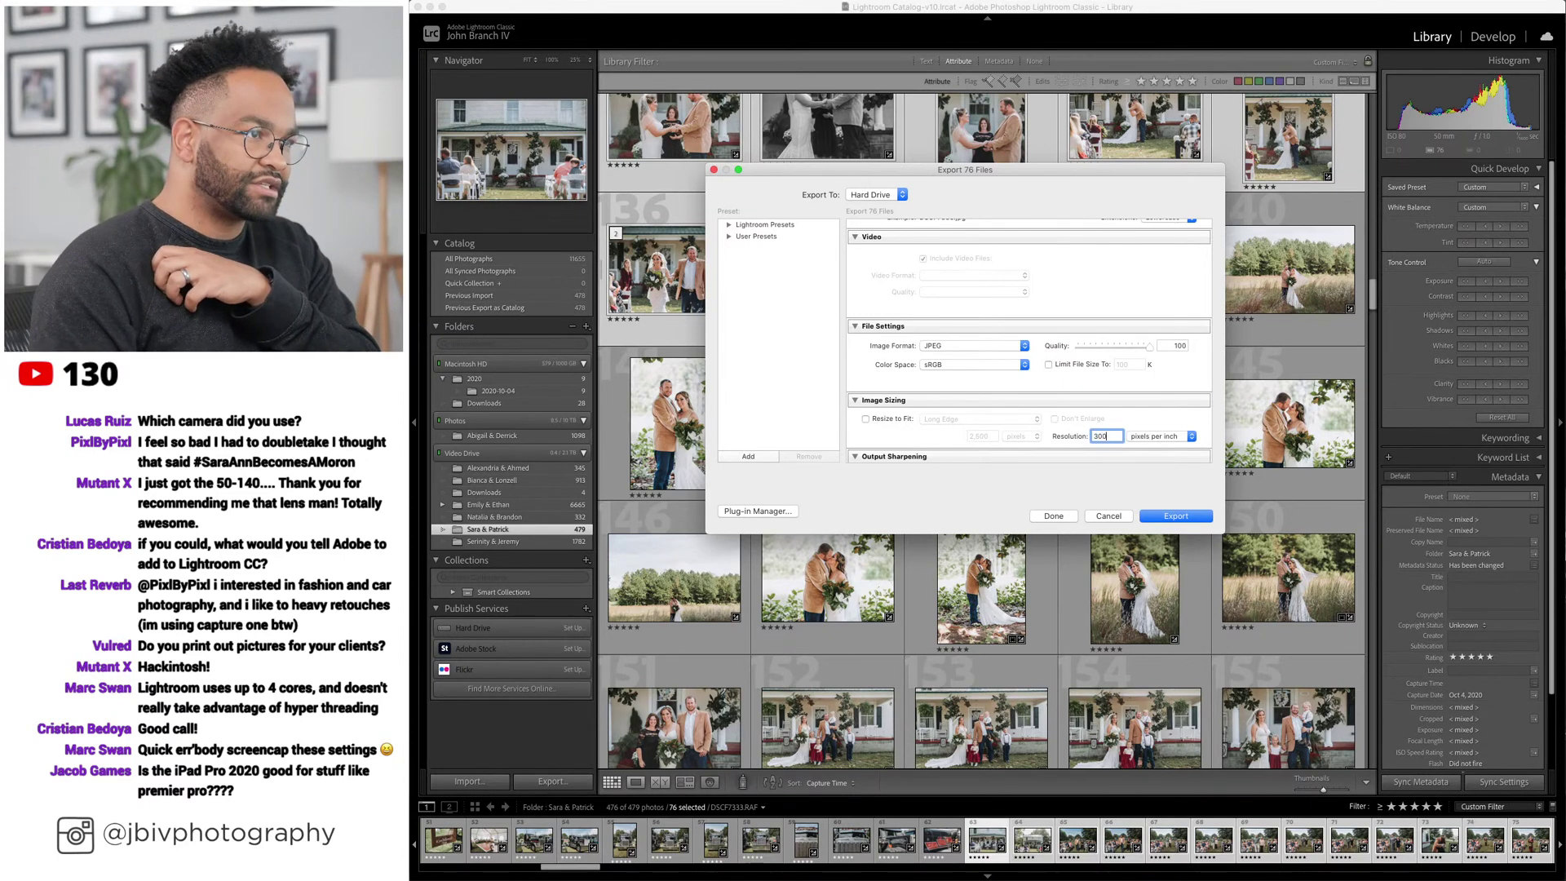
{"action": "left_click", "coordinate": [1141, 401]}
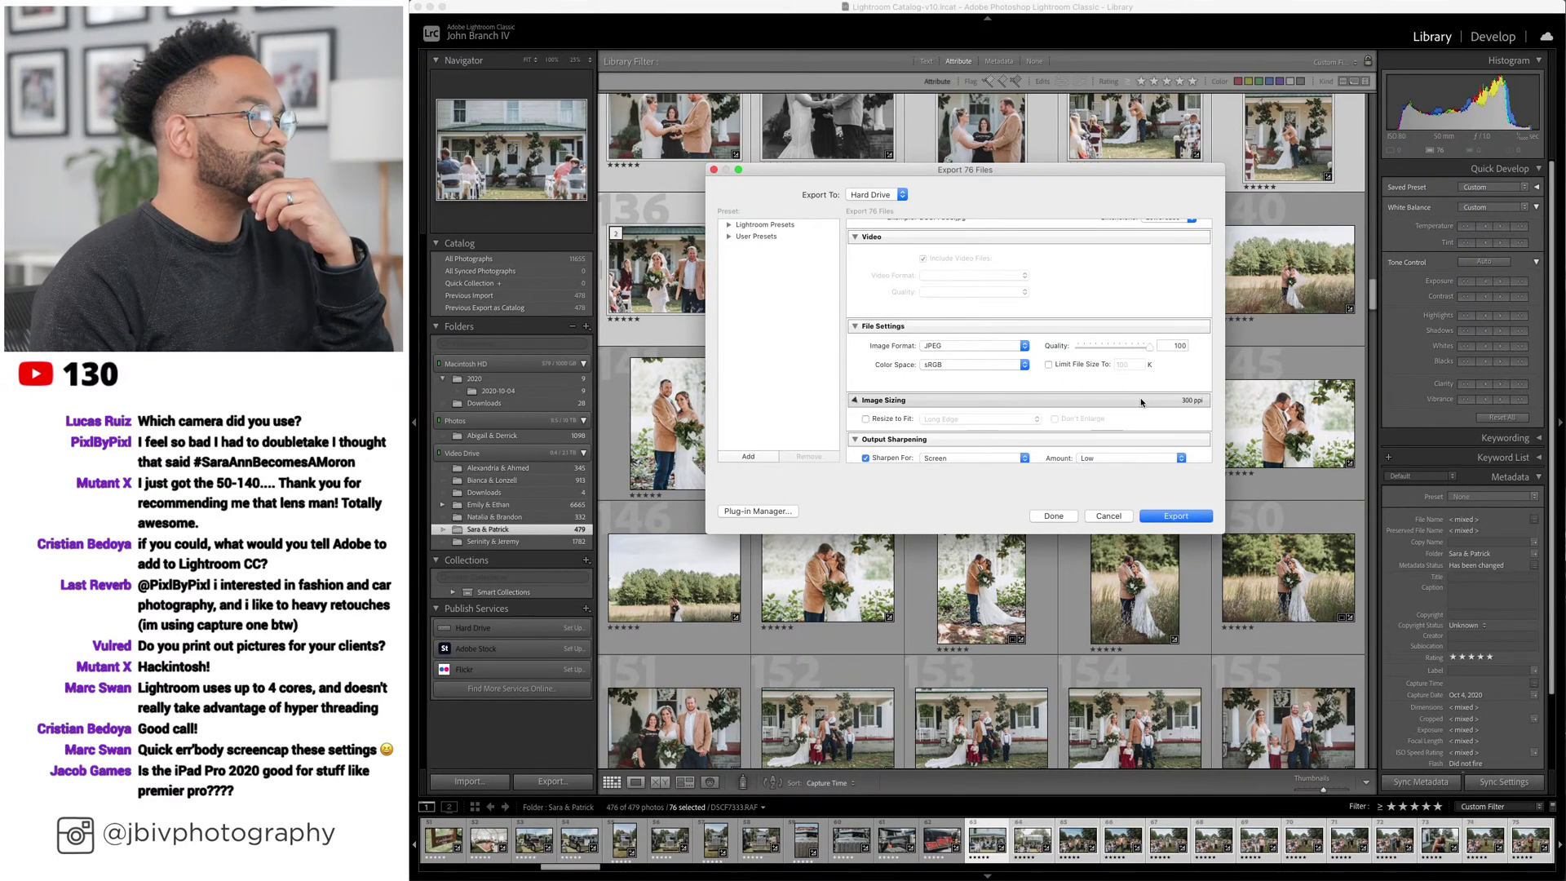
{"action": "left_click", "coordinate": [1141, 400]}
Check the sharpening, metadata and post-processing settings, then run the export that opens the photos in Exposure X6.
{"action": "scroll", "coordinate": [971, 342], "scroll_direction": "down", "scroll_amount": 5}
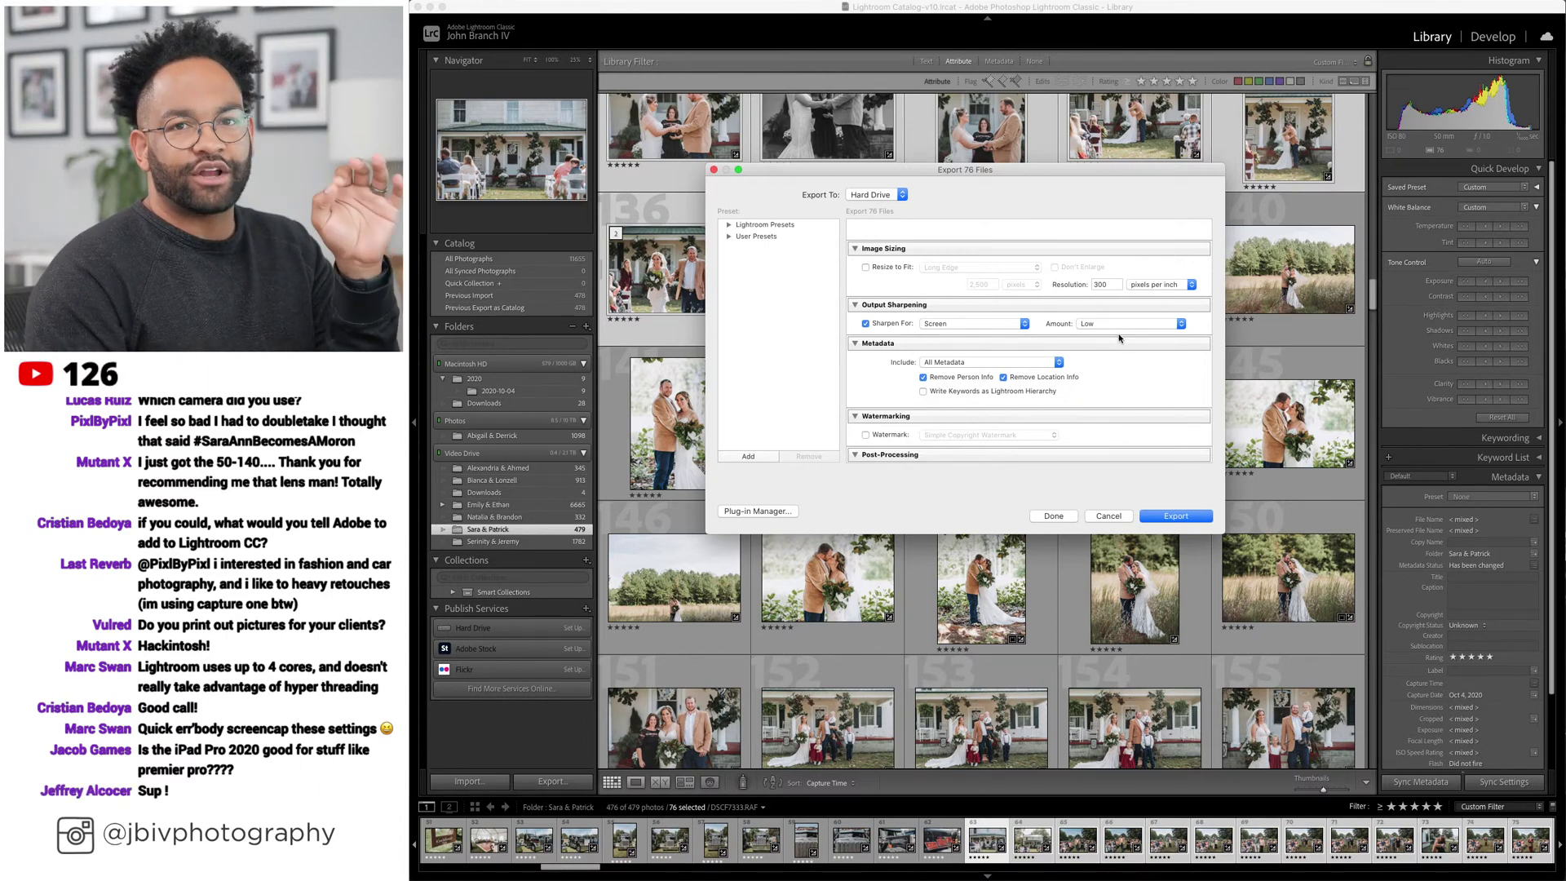
{"action": "scroll", "coordinate": [1119, 339], "scroll_direction": "down", "scroll_amount": 3}
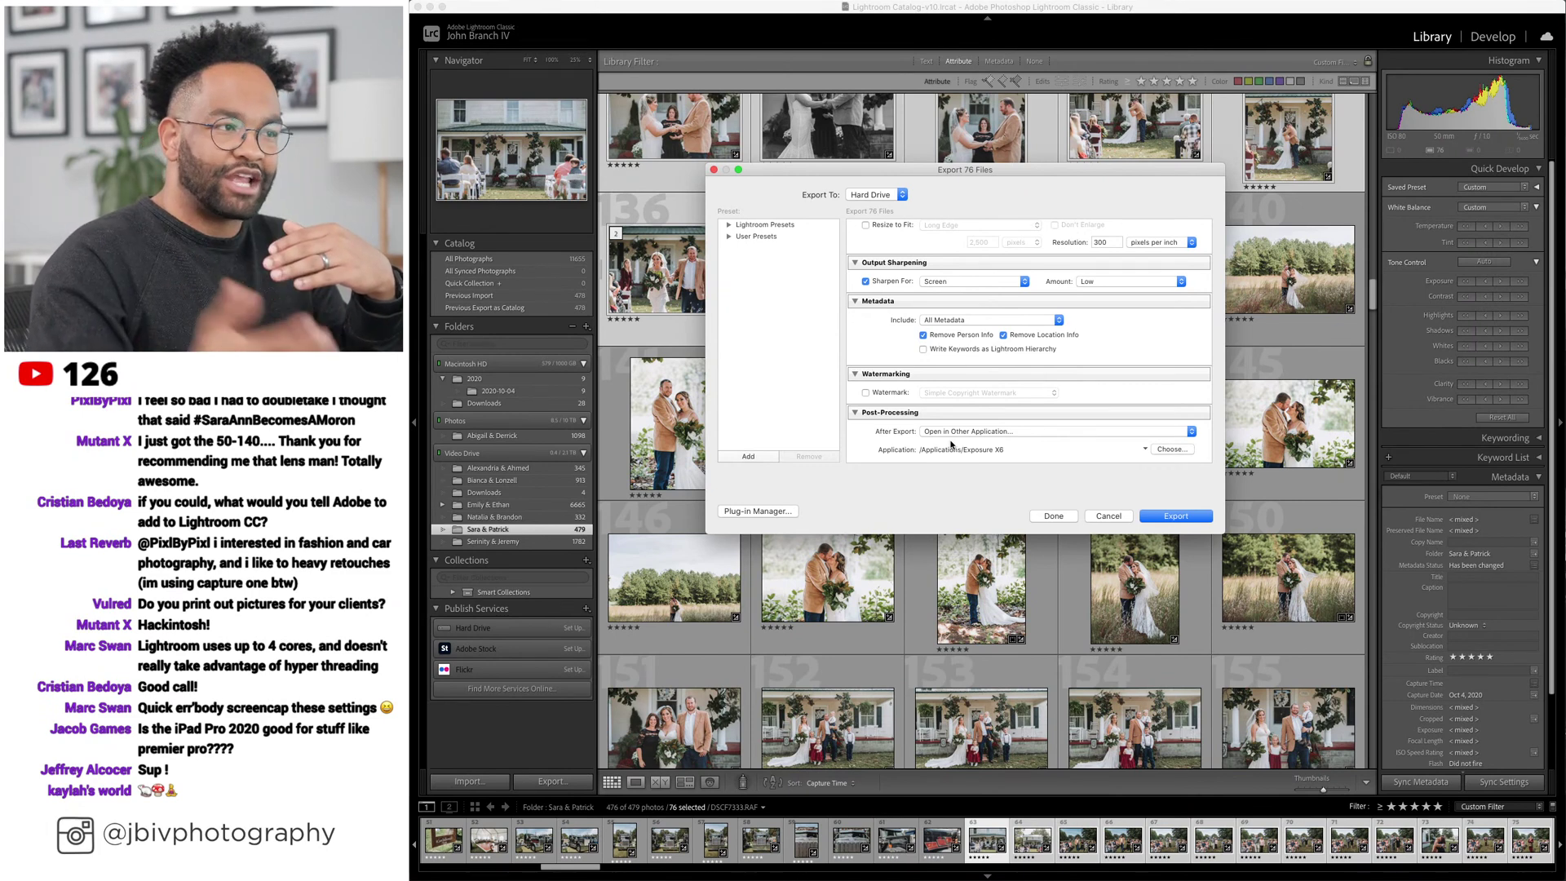
{"action": "left_click", "coordinate": [1154, 513]}
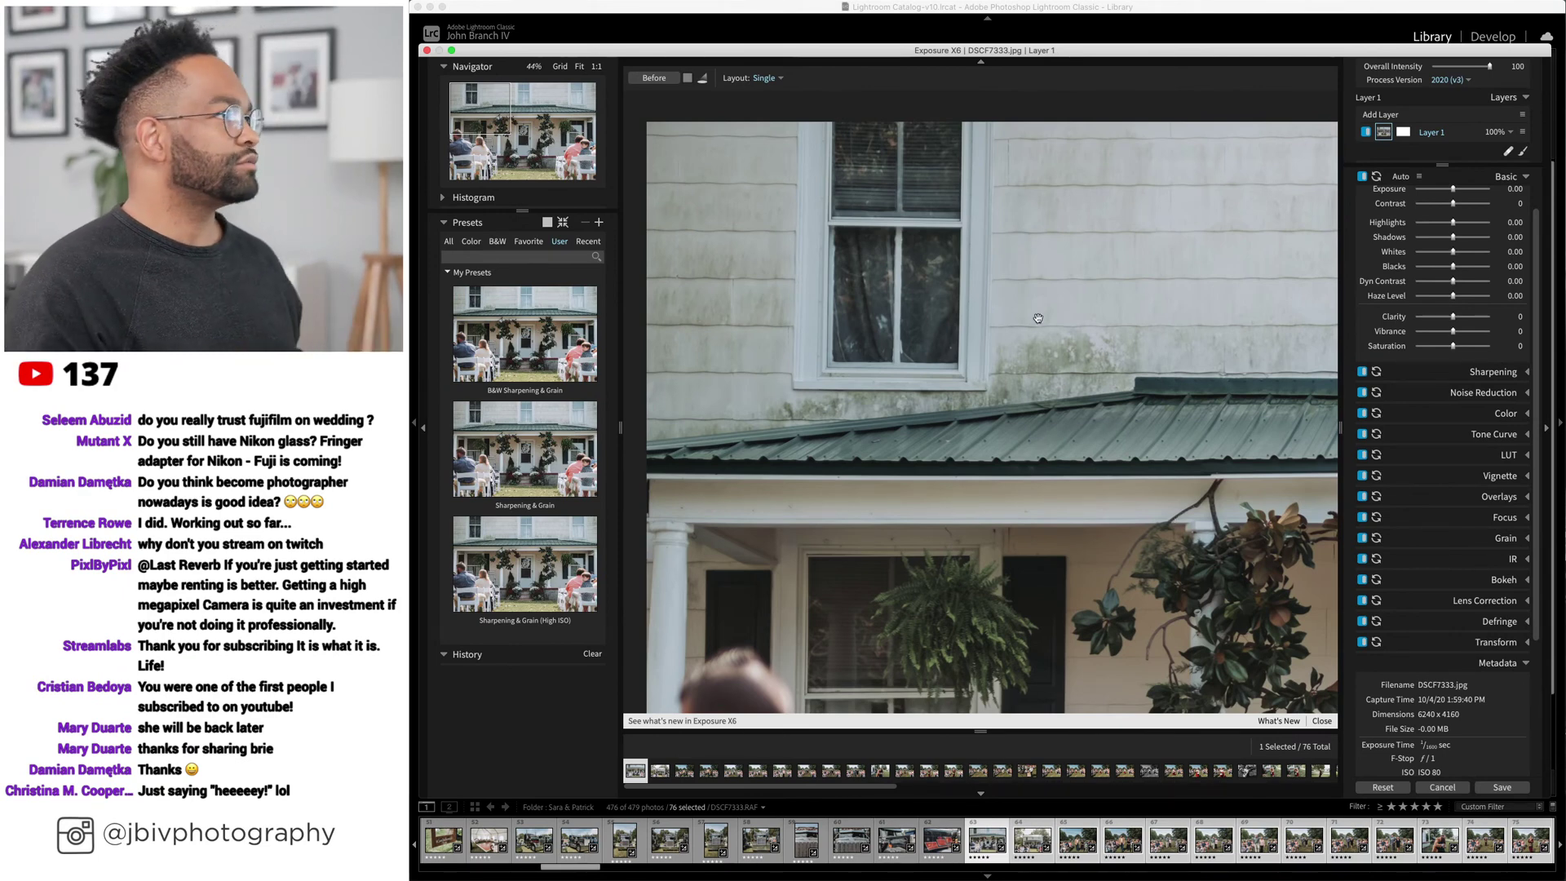
In Exposure X6, fit the whole DSCF7333 photo in view and preview the Sharpening & Grain user presets on it.
{"action": "scroll", "coordinate": [990, 263], "scroll_direction": "down", "scroll_amount": 2}
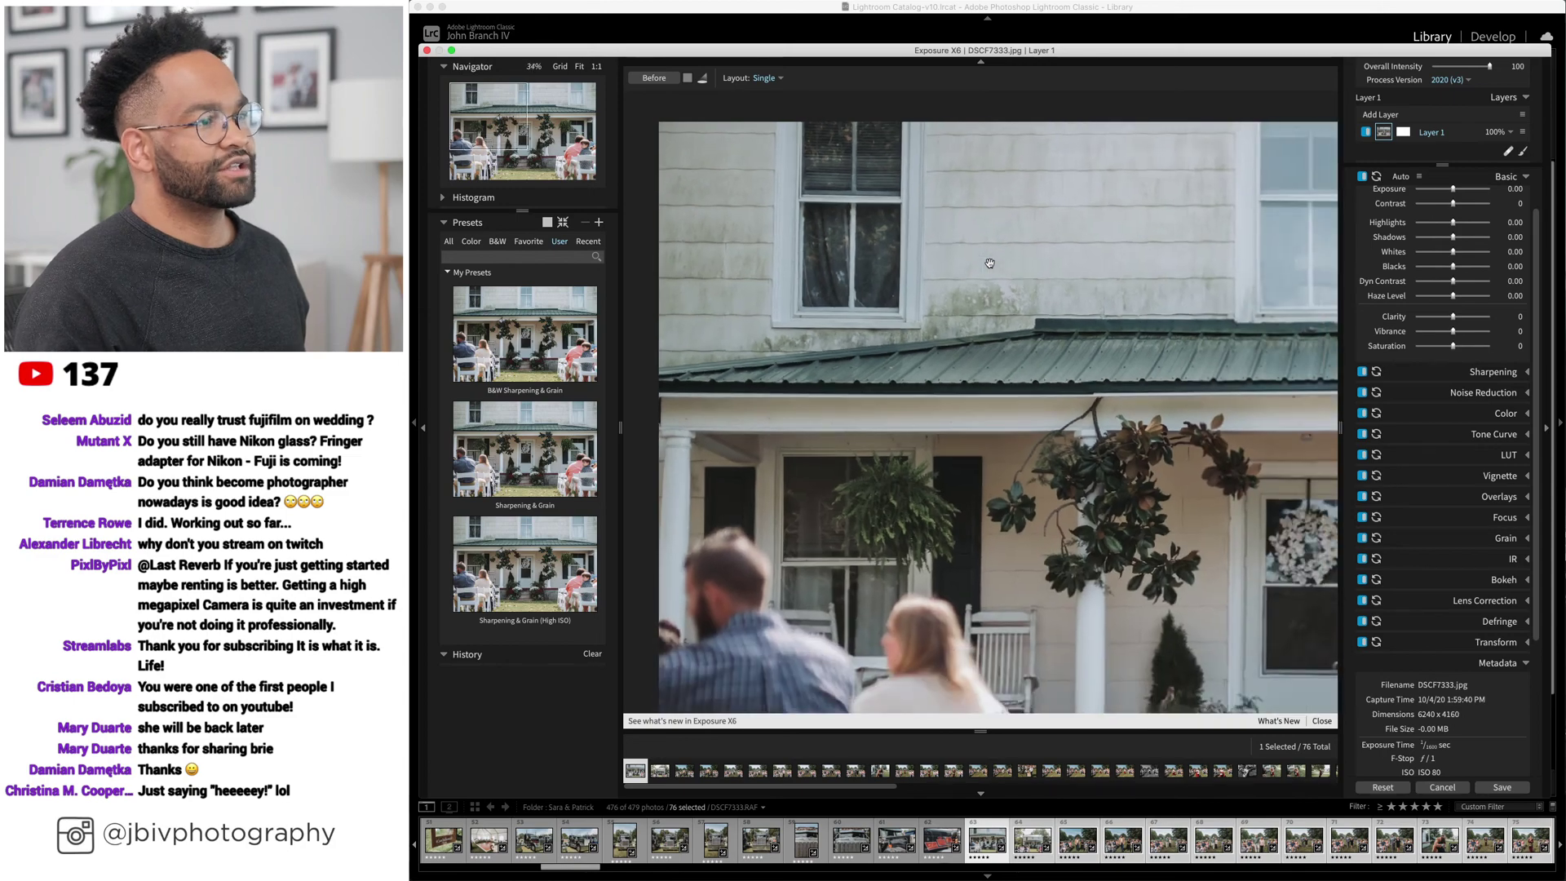
{"action": "scroll", "coordinate": [990, 263], "scroll_direction": "down", "scroll_amount": 2}
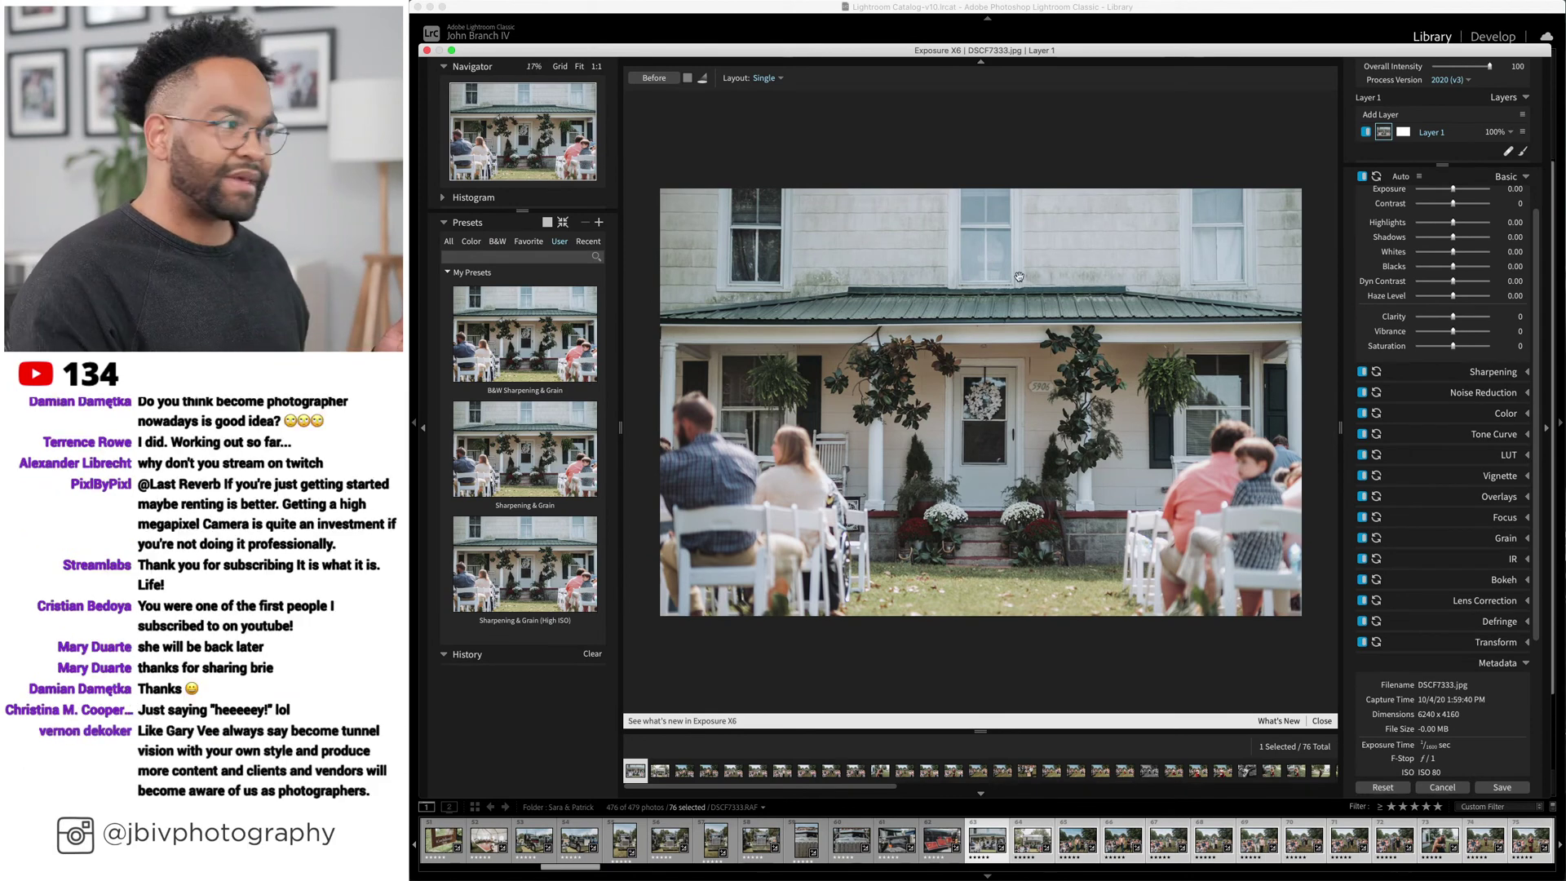
{"action": "left_click", "coordinate": [542, 490]}
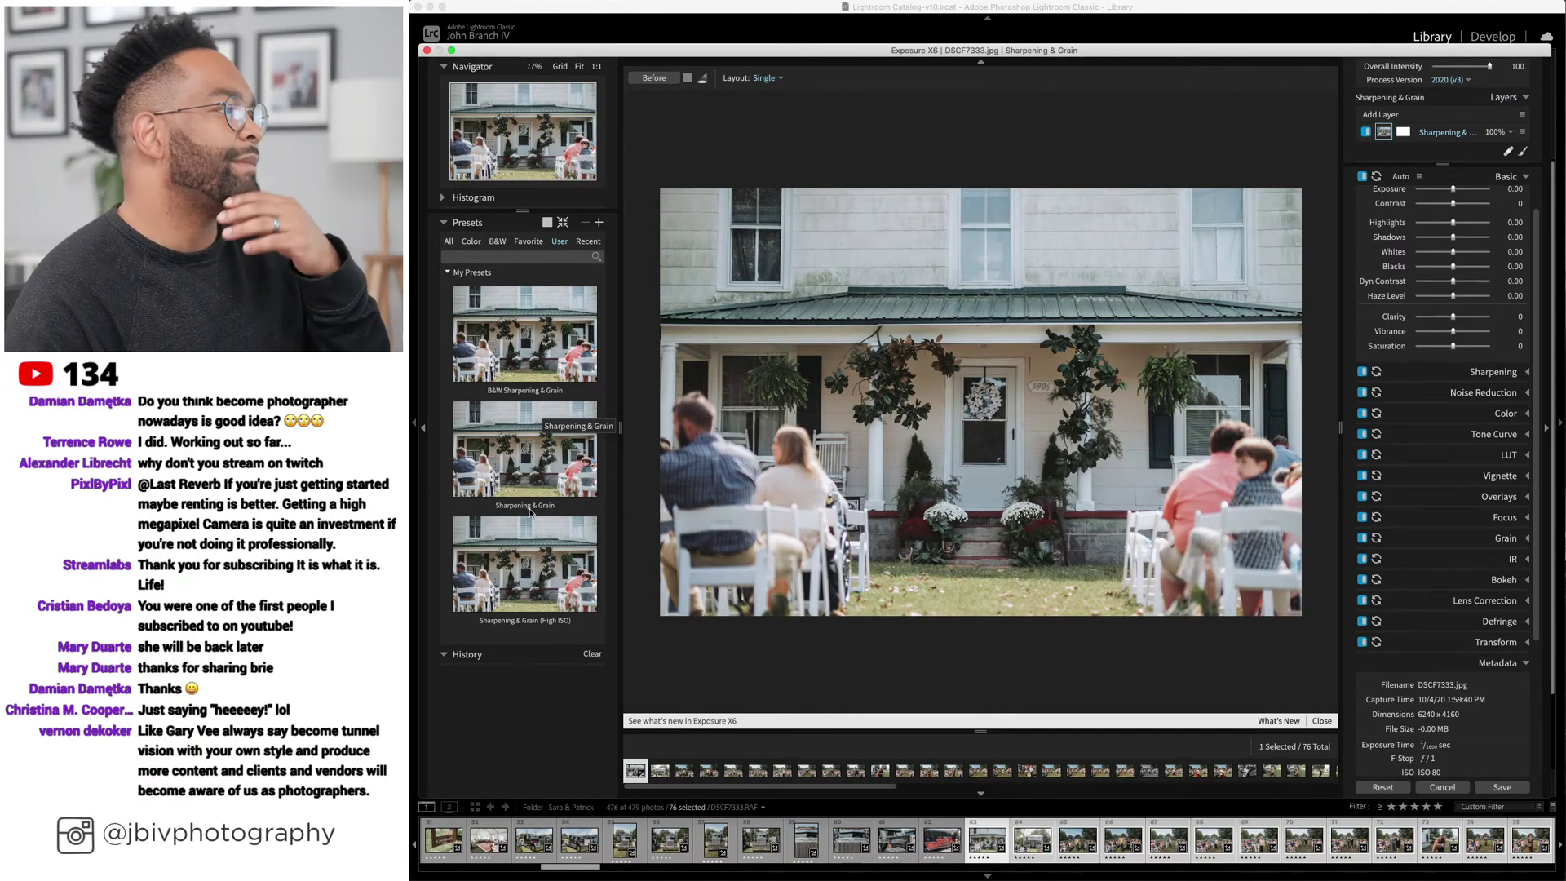
{"action": "left_click", "coordinate": [544, 387]}
{"action": "key", "text": "super+z"}
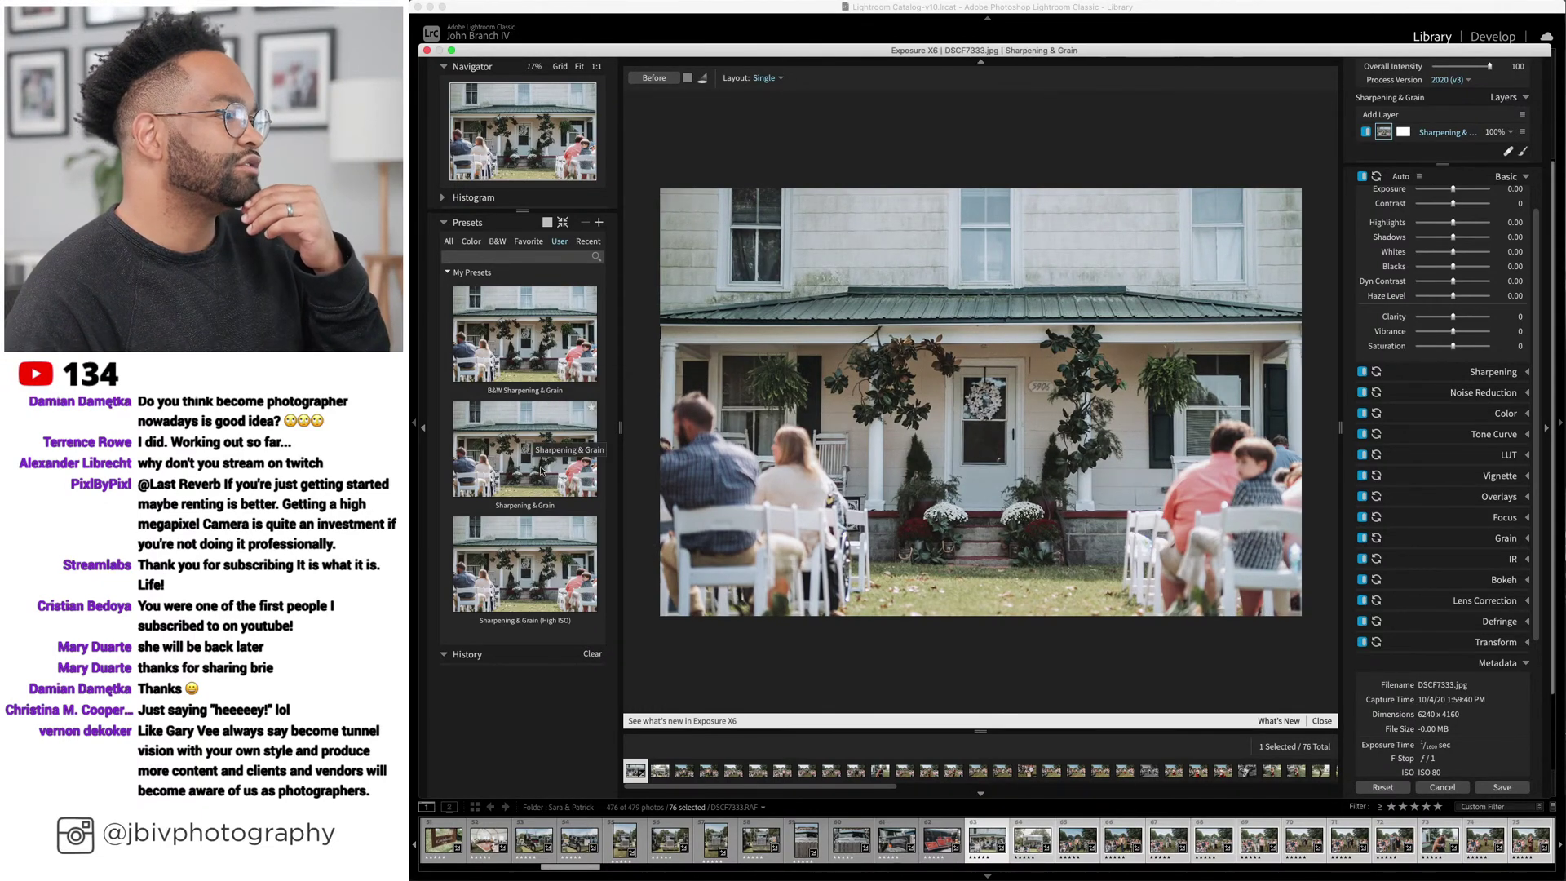
{"action": "key", "text": "super+z"}
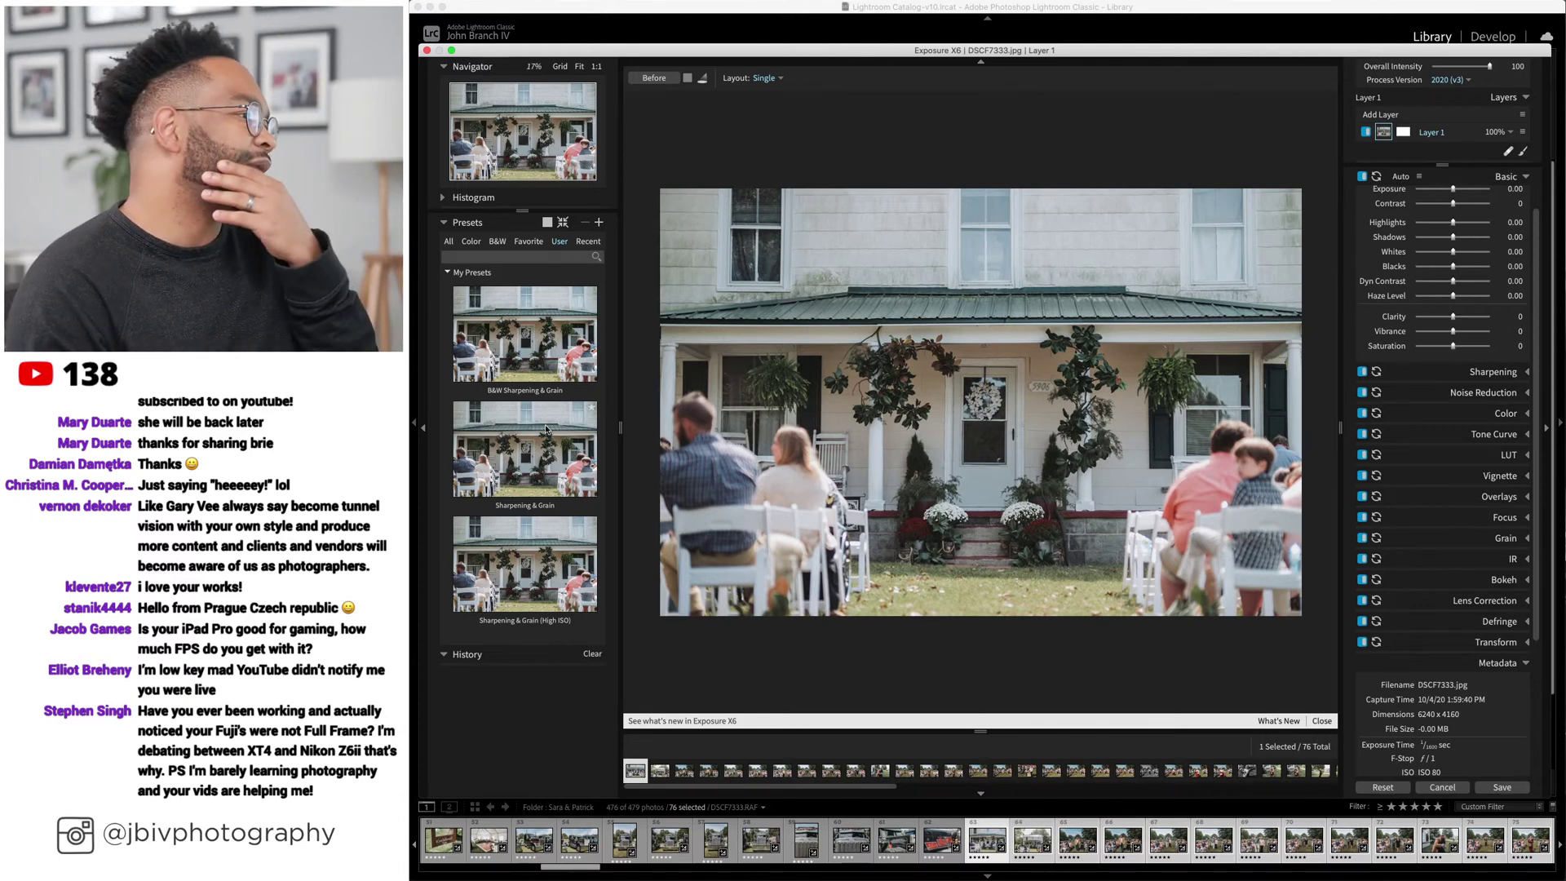
{"action": "left_click", "coordinate": [552, 393]}
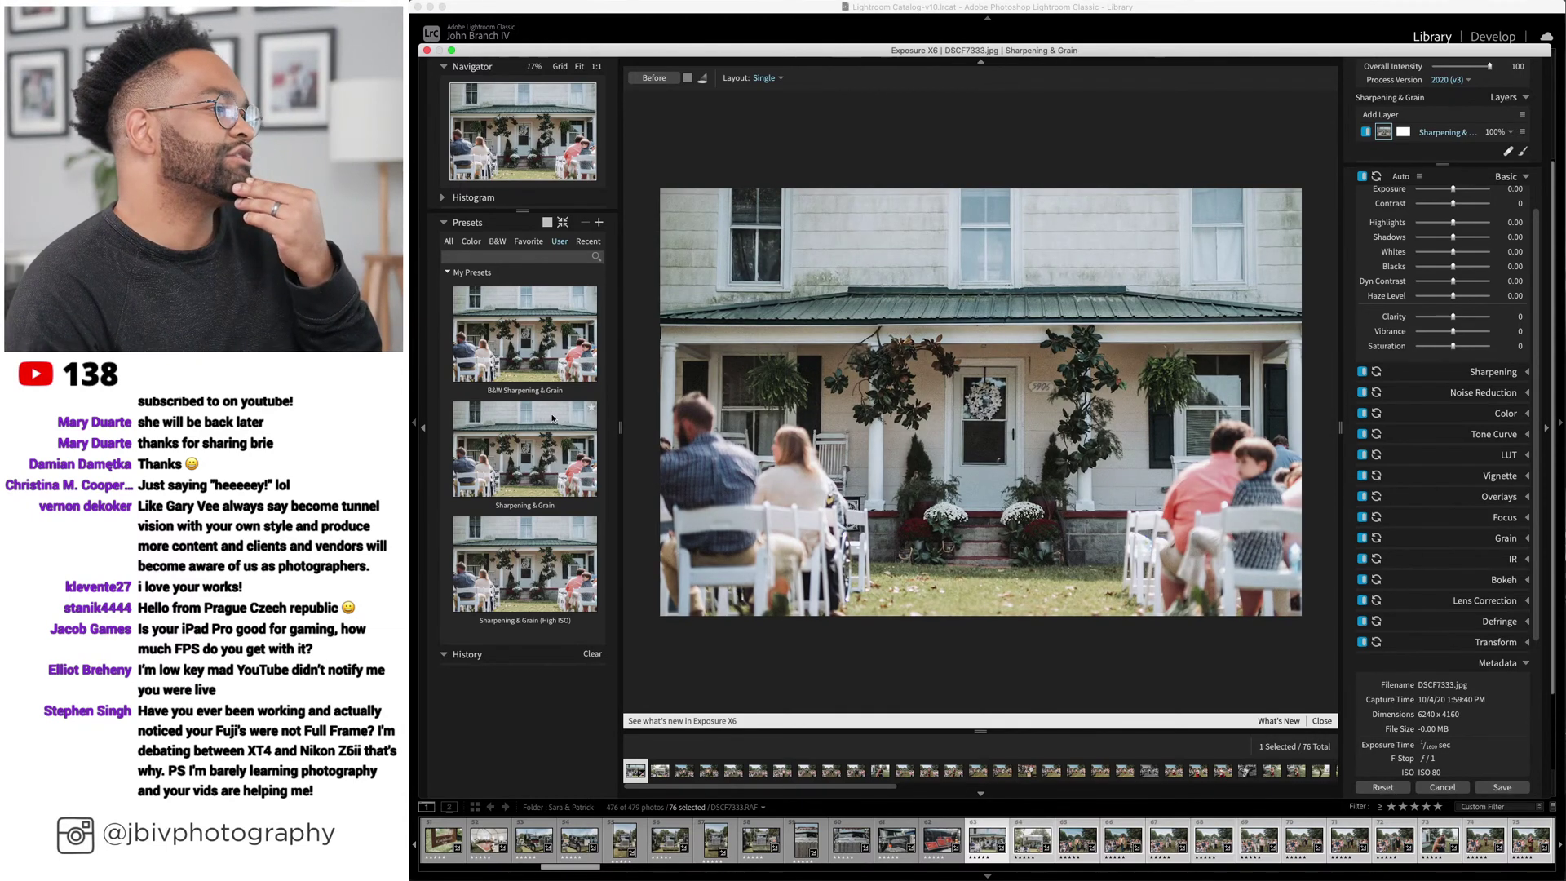
{"action": "left_click", "coordinate": [552, 571]}
{"action": "left_click", "coordinate": [574, 480]}
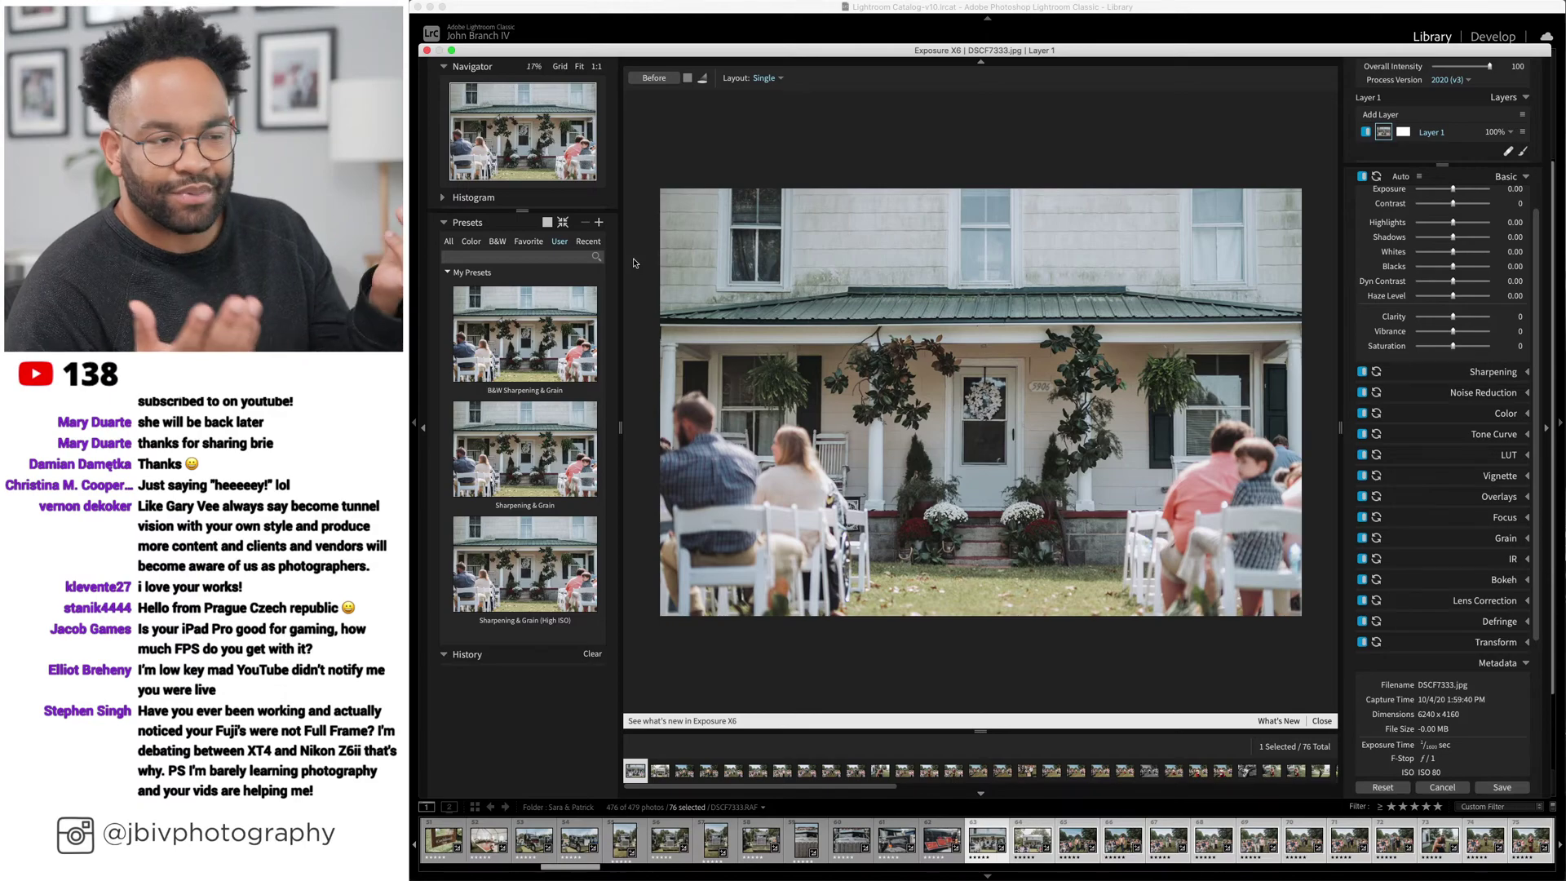
Show all exported photos in the grid, select them all and apply the Sharpening & Grain preset.
{"action": "left_click", "coordinate": [560, 67]}
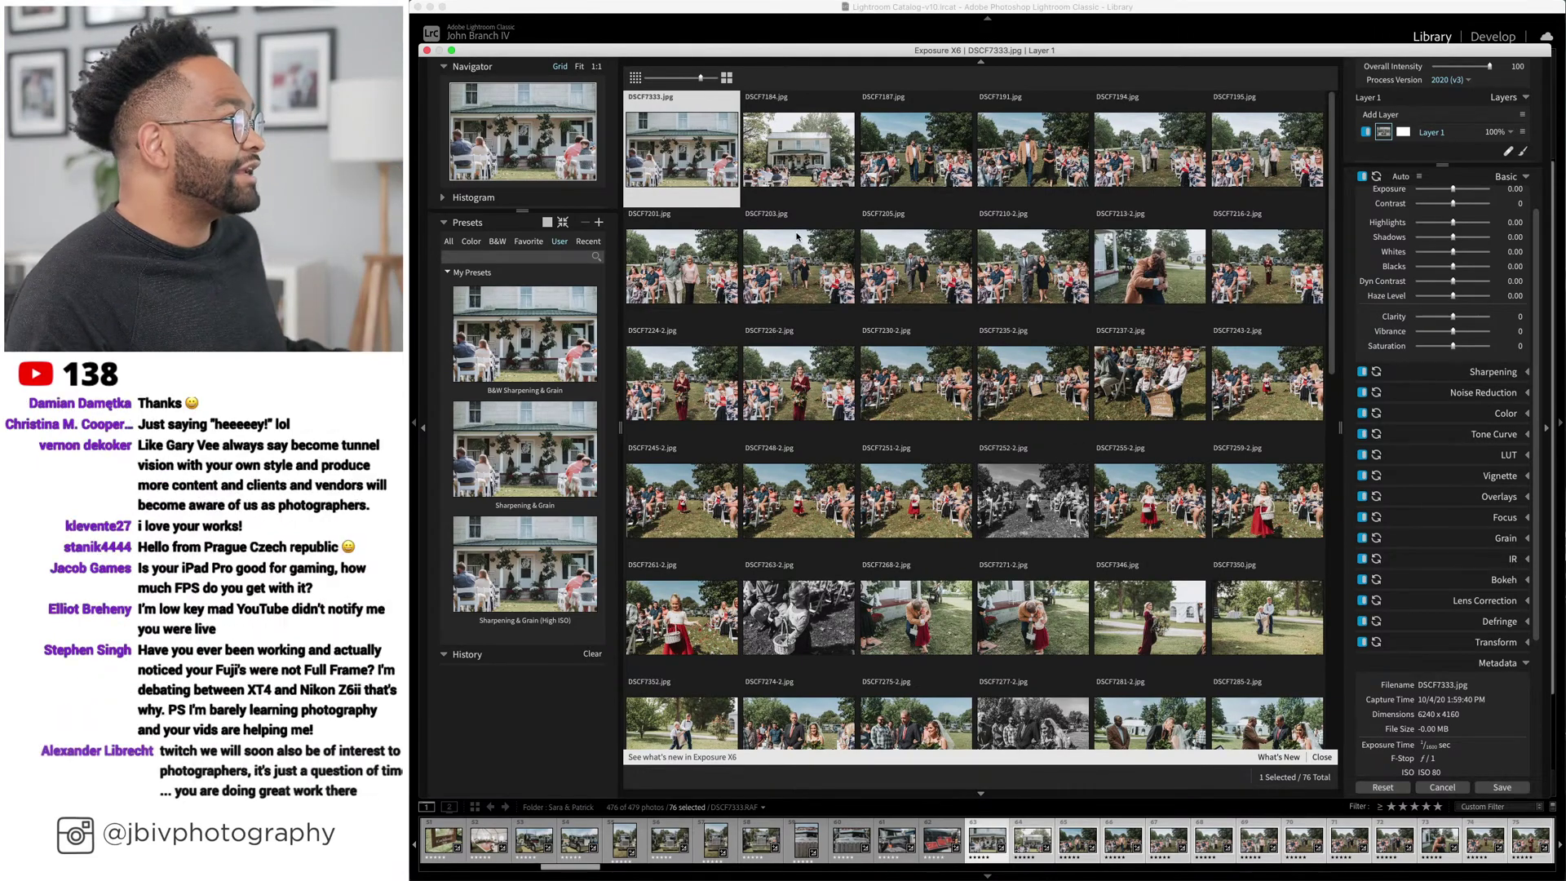
{"action": "key", "text": "super+a"}
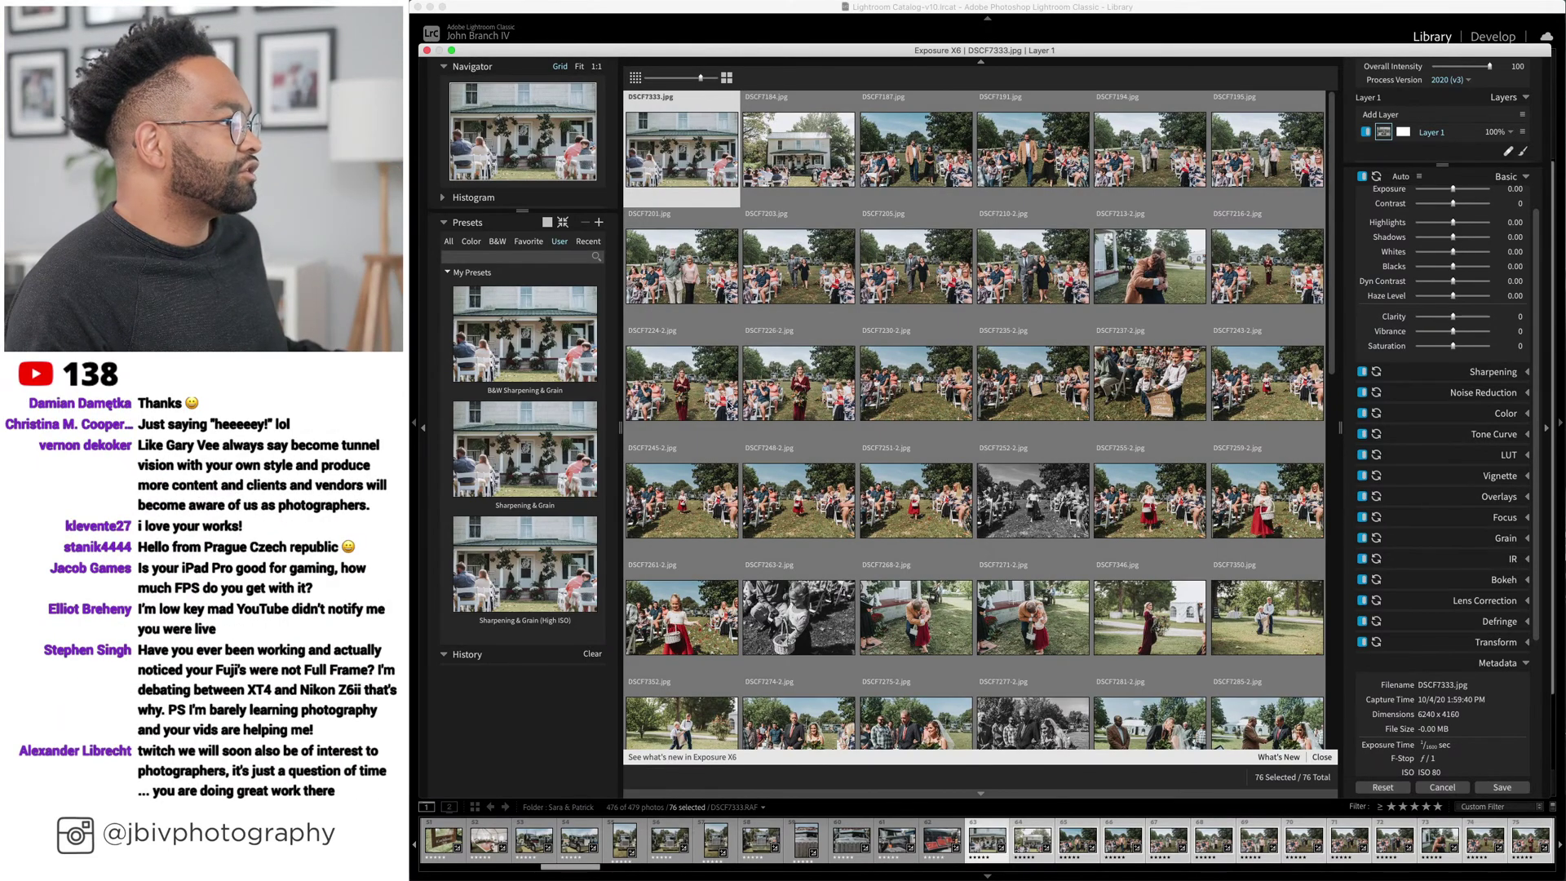
{"action": "left_click", "coordinate": [553, 461]}
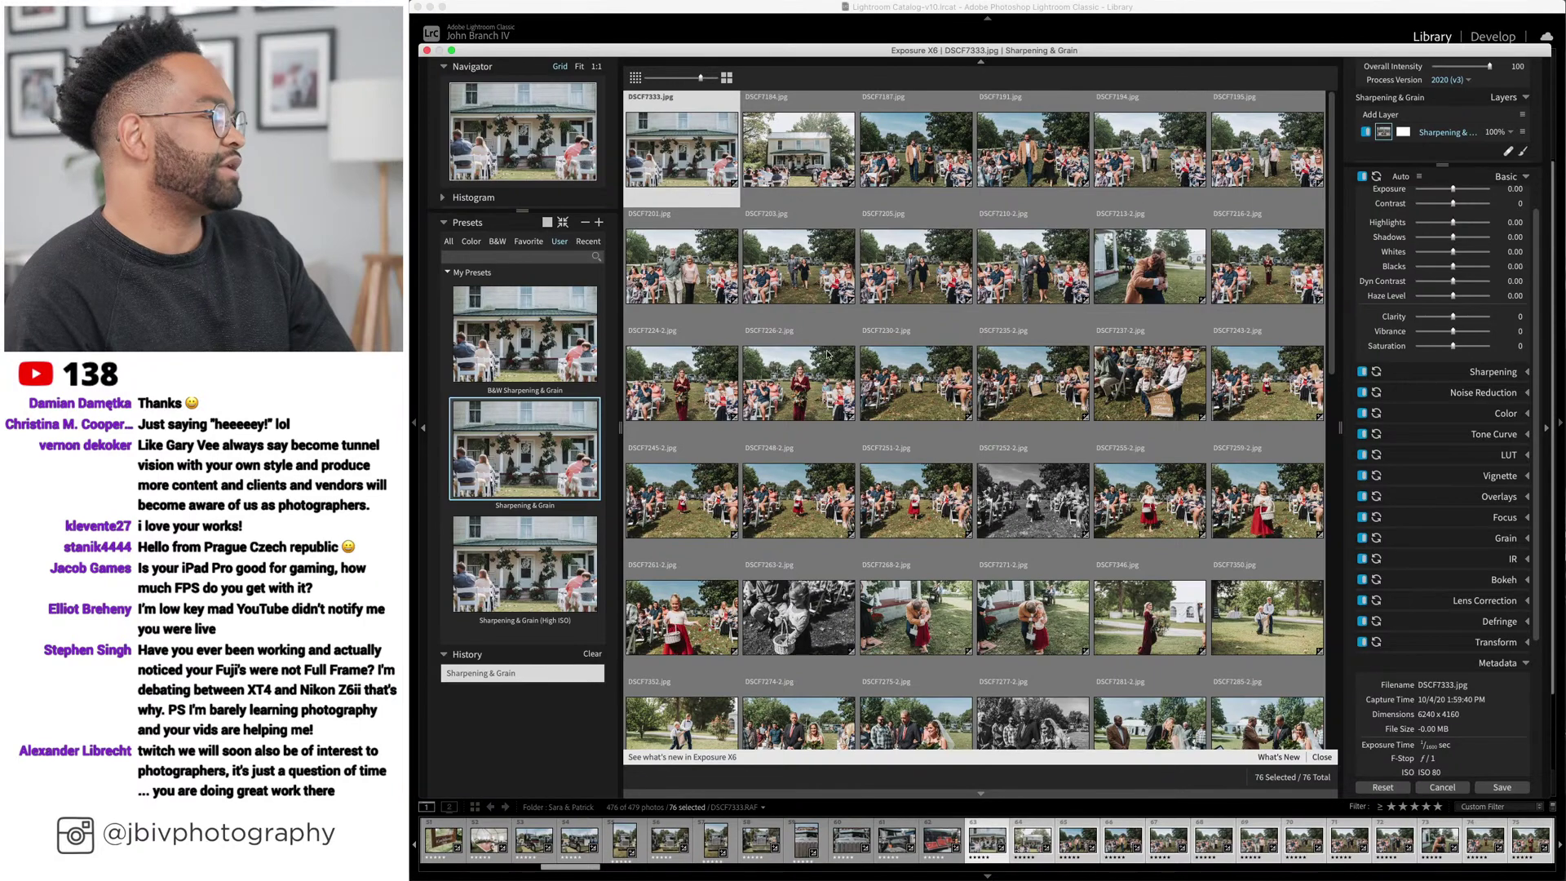
Apply the B&W Sharpening & Grain preset to the black-and-white photos DSCF7252-2, DSCF7263-2 and DSCF7277-2.
{"action": "left_click", "coordinate": [684, 168]}
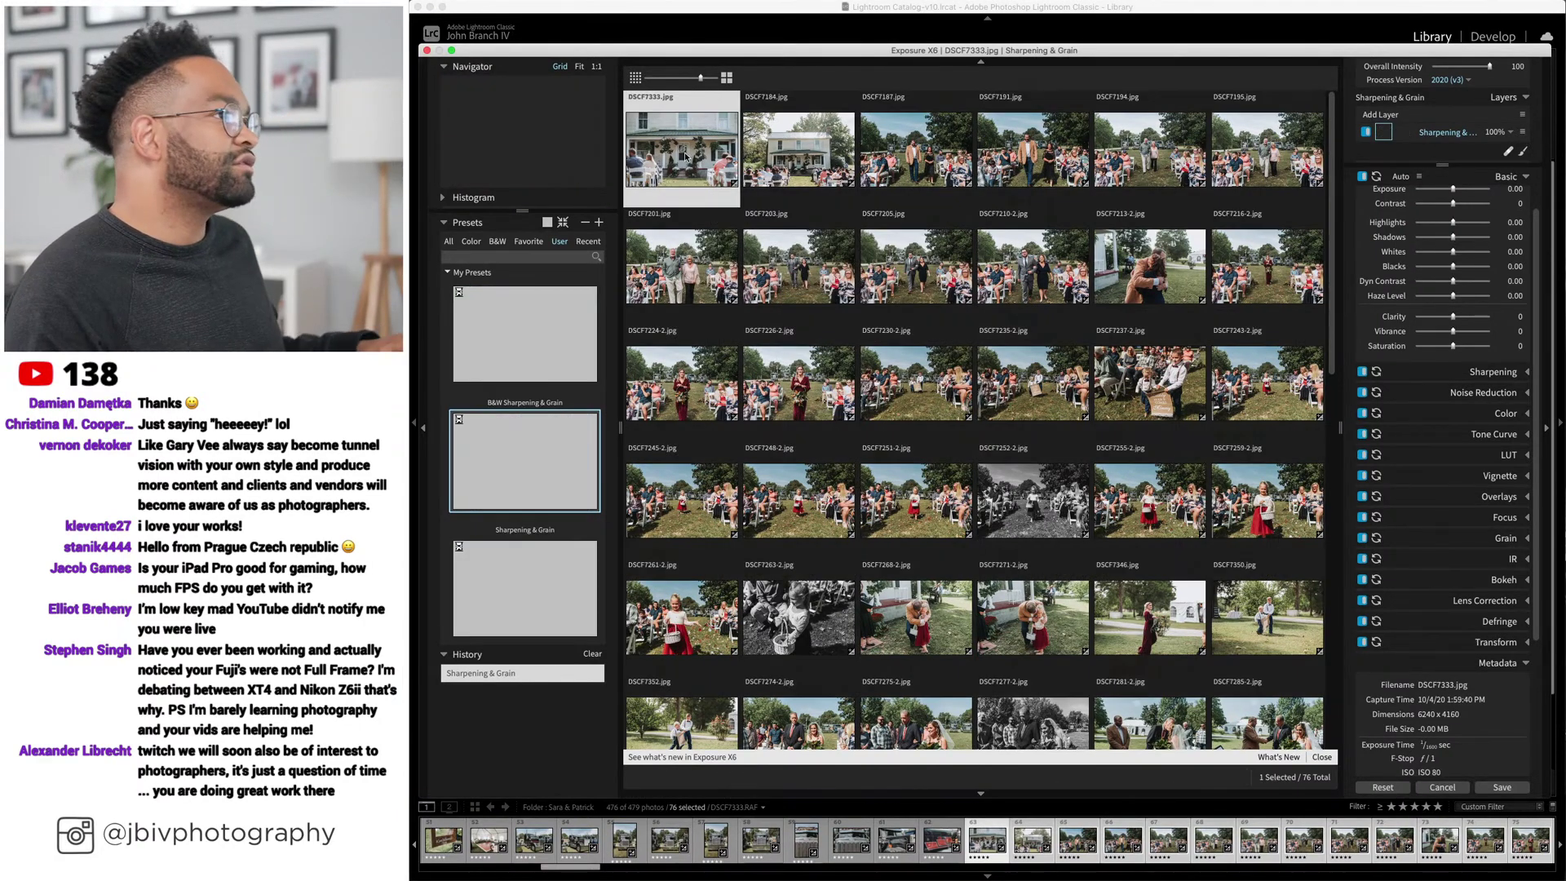
{"action": "scroll", "coordinate": [1170, 175], "scroll_direction": "down", "scroll_amount": 2}
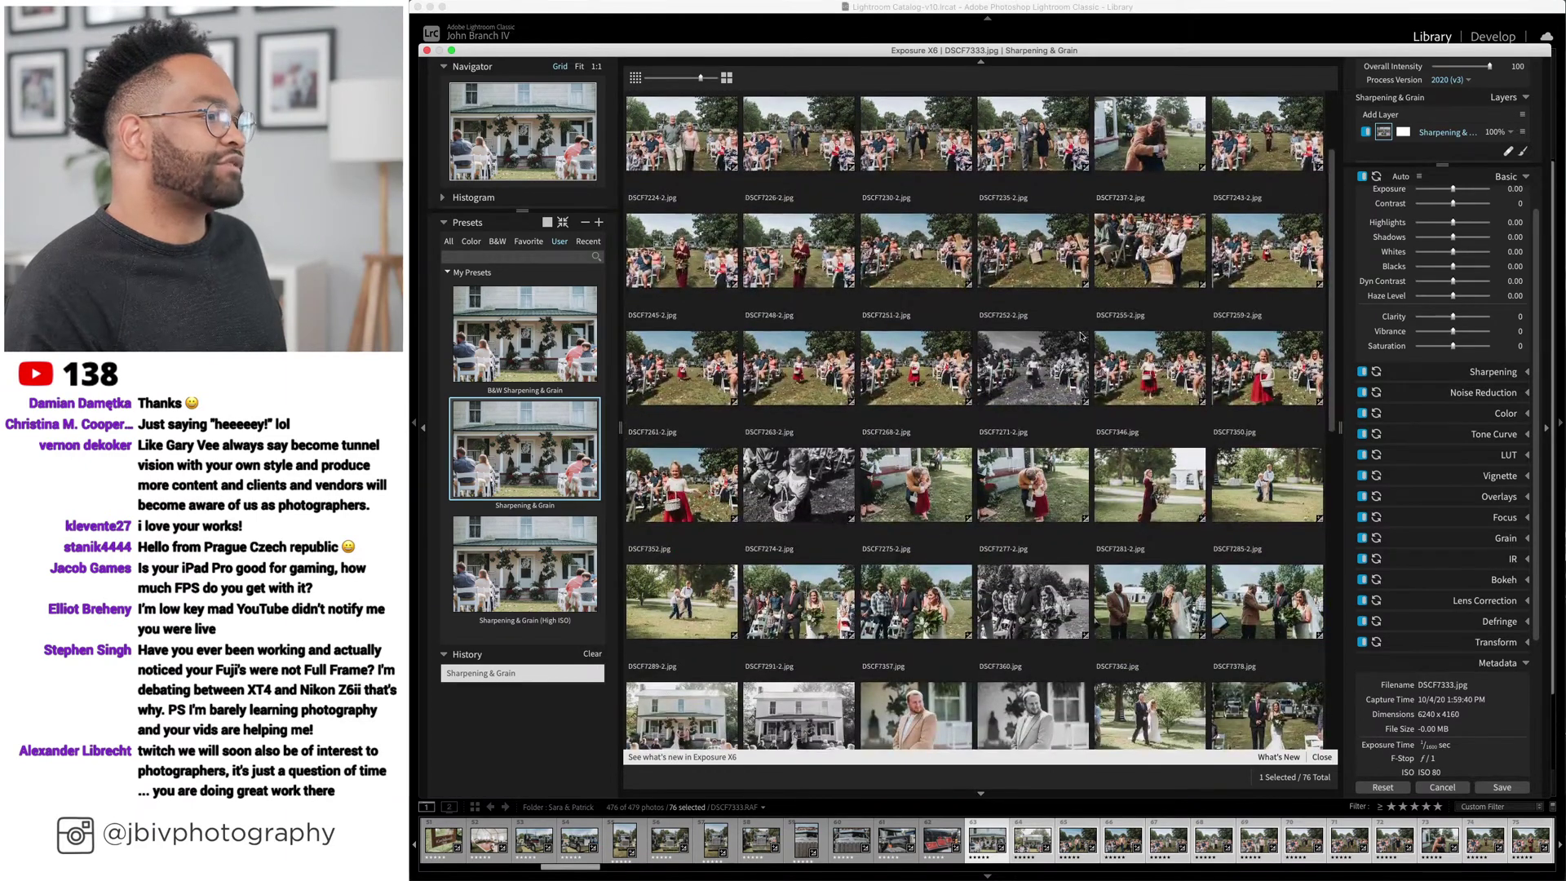
{"action": "left_click", "coordinate": [1029, 369]}
{"action": "left_click", "coordinate": [818, 465], "text": "super"}
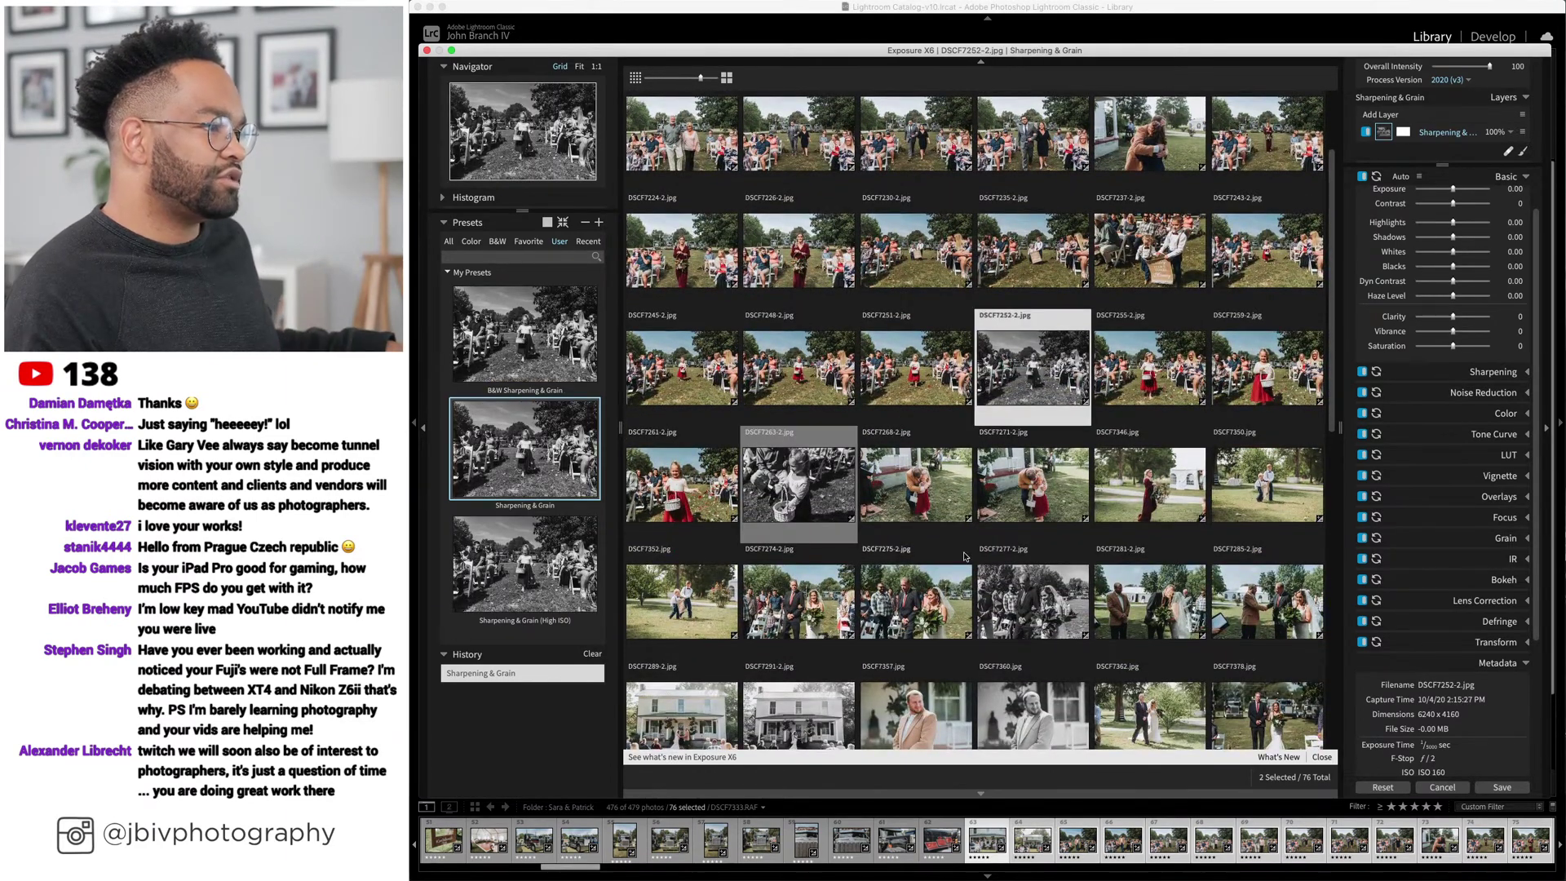
{"action": "left_click", "coordinate": [1016, 586], "text": "super"}
{"action": "left_click", "coordinate": [525, 334]}
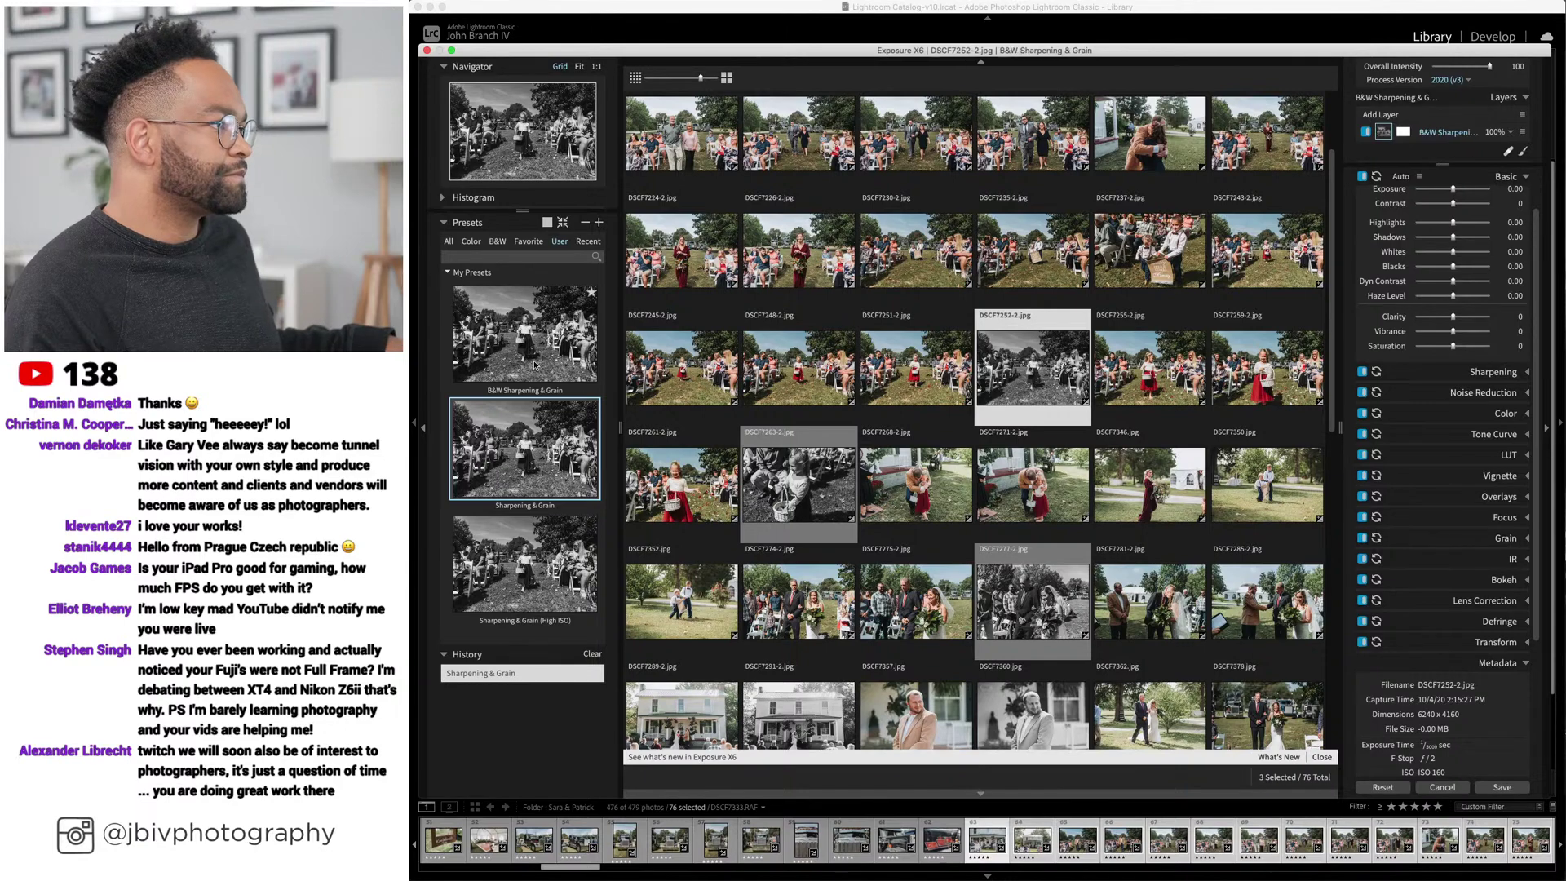
Apply the B&W Sharpening & Grain preset to the black-and-white photos DSCF7291-2, DSCF7360, DSCF7445, DSCF7473, DSCF7480 and DSCF7493.
{"action": "scroll", "coordinate": [1016, 443], "scroll_direction": "down", "scroll_amount": 2}
{"action": "scroll", "coordinate": [1015, 443], "scroll_direction": "down", "scroll_amount": 6}
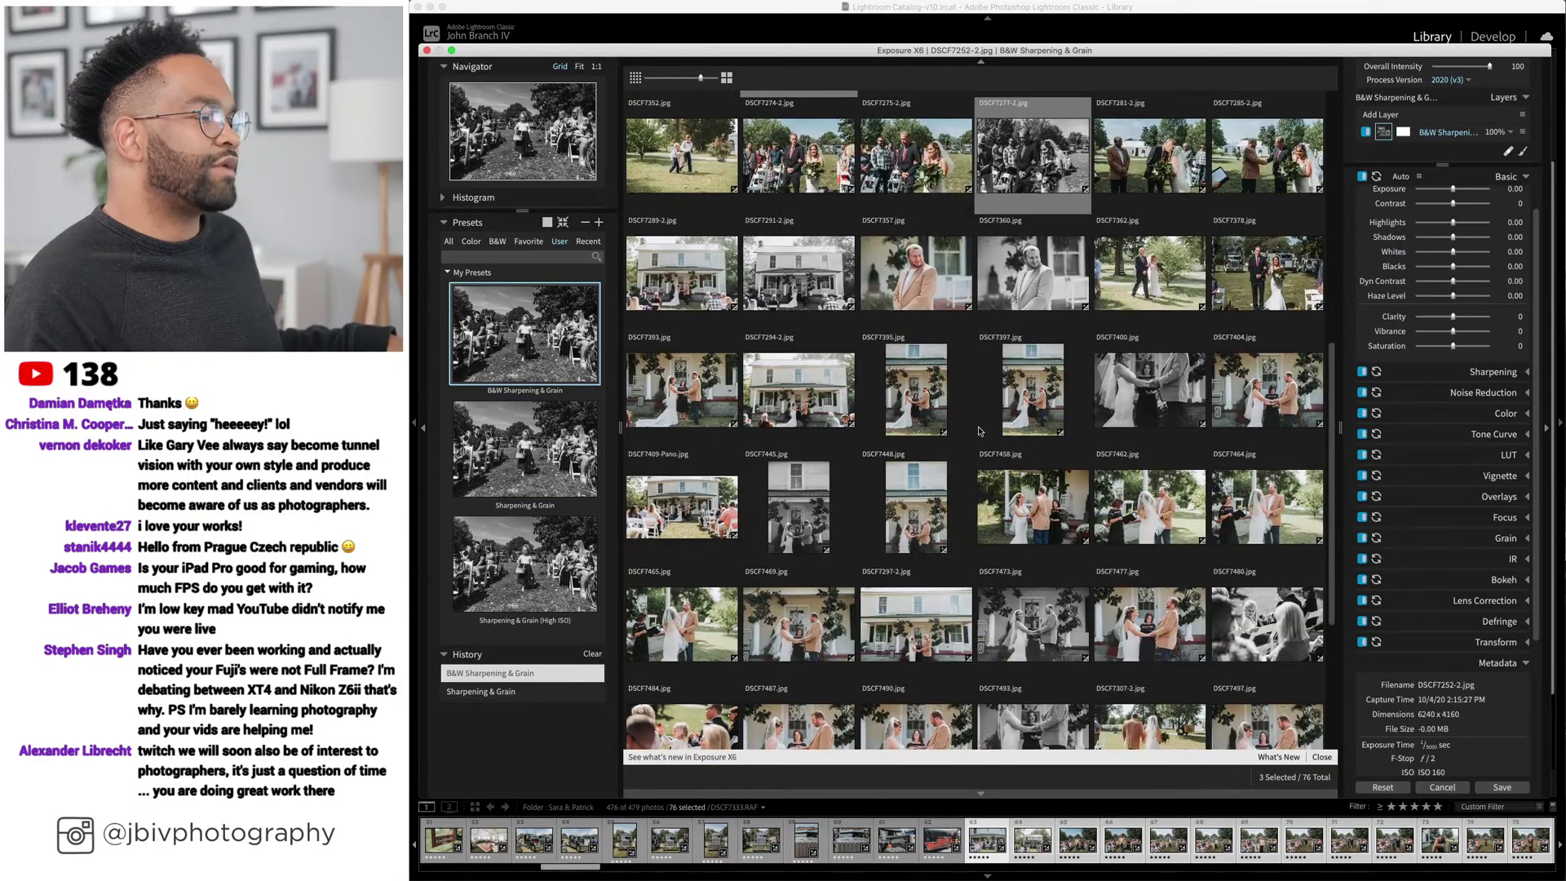
{"action": "left_click", "coordinate": [845, 319]}
{"action": "left_click", "coordinate": [995, 291], "text": "super"}
{"action": "left_click", "coordinate": [799, 523], "text": "super"}
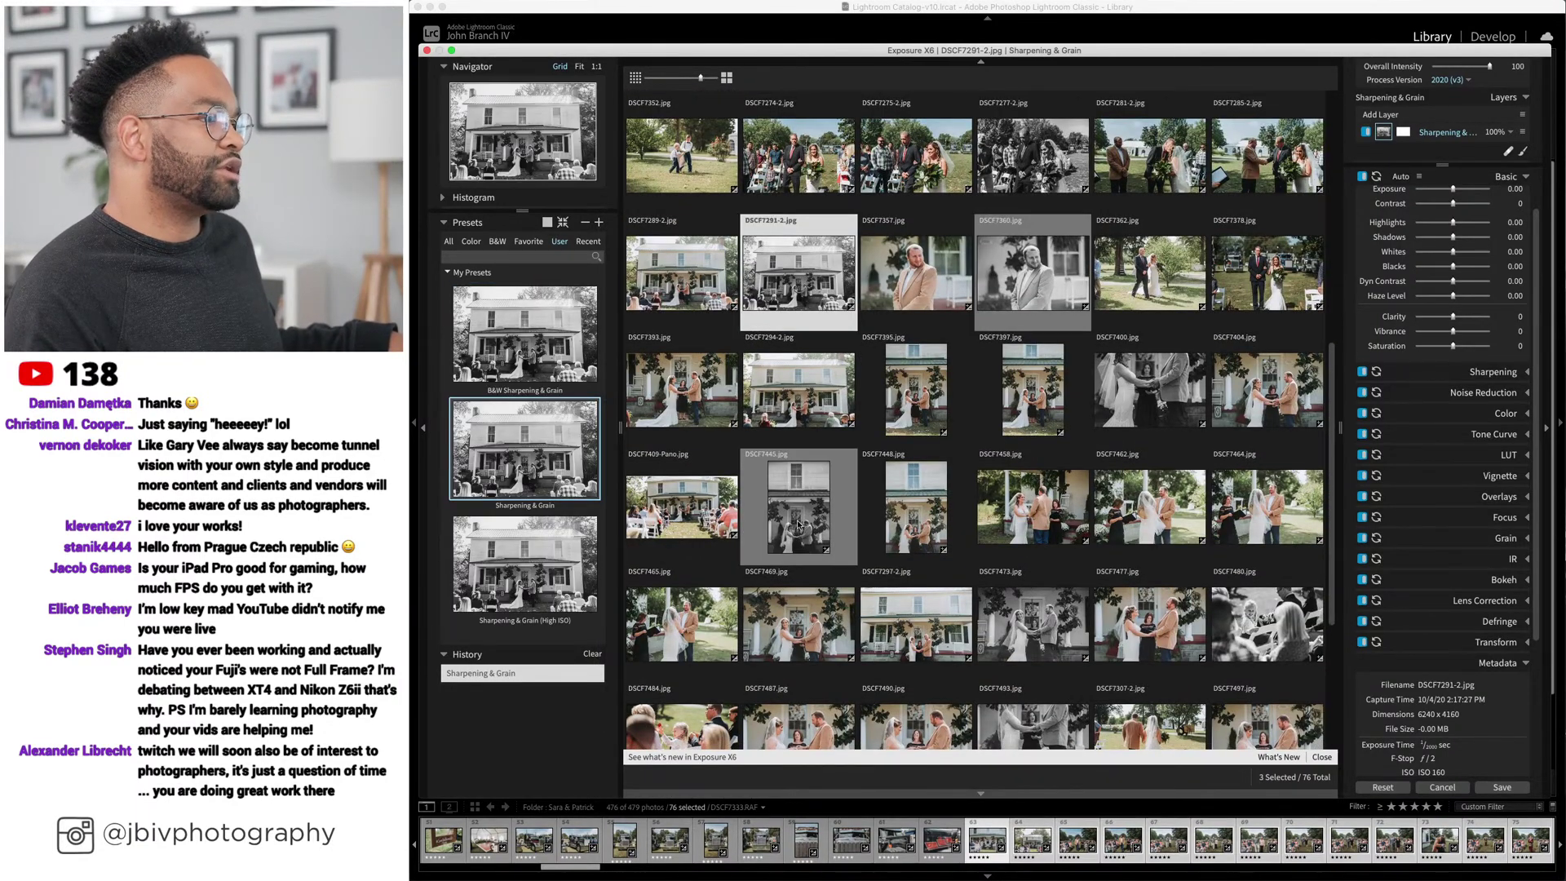
{"action": "left_click", "coordinate": [1025, 616], "text": "super"}
{"action": "left_click", "coordinate": [1266, 624], "text": "super"}
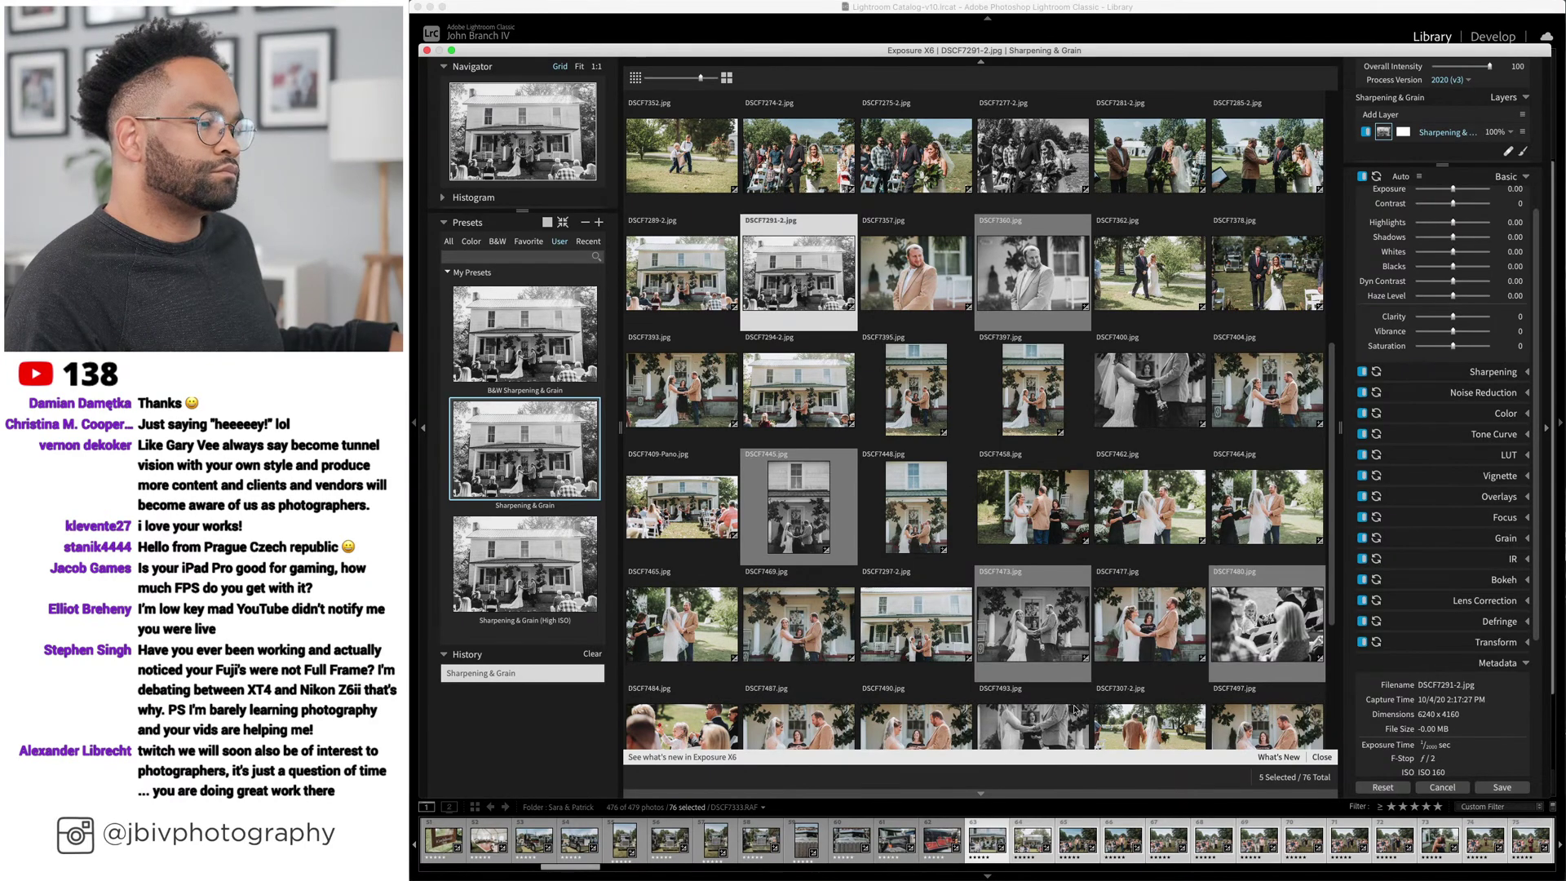
{"action": "left_click", "coordinate": [1033, 726], "text": "super"}
{"action": "left_click", "coordinate": [552, 362]}
{"action": "left_click", "coordinate": [551, 362]}
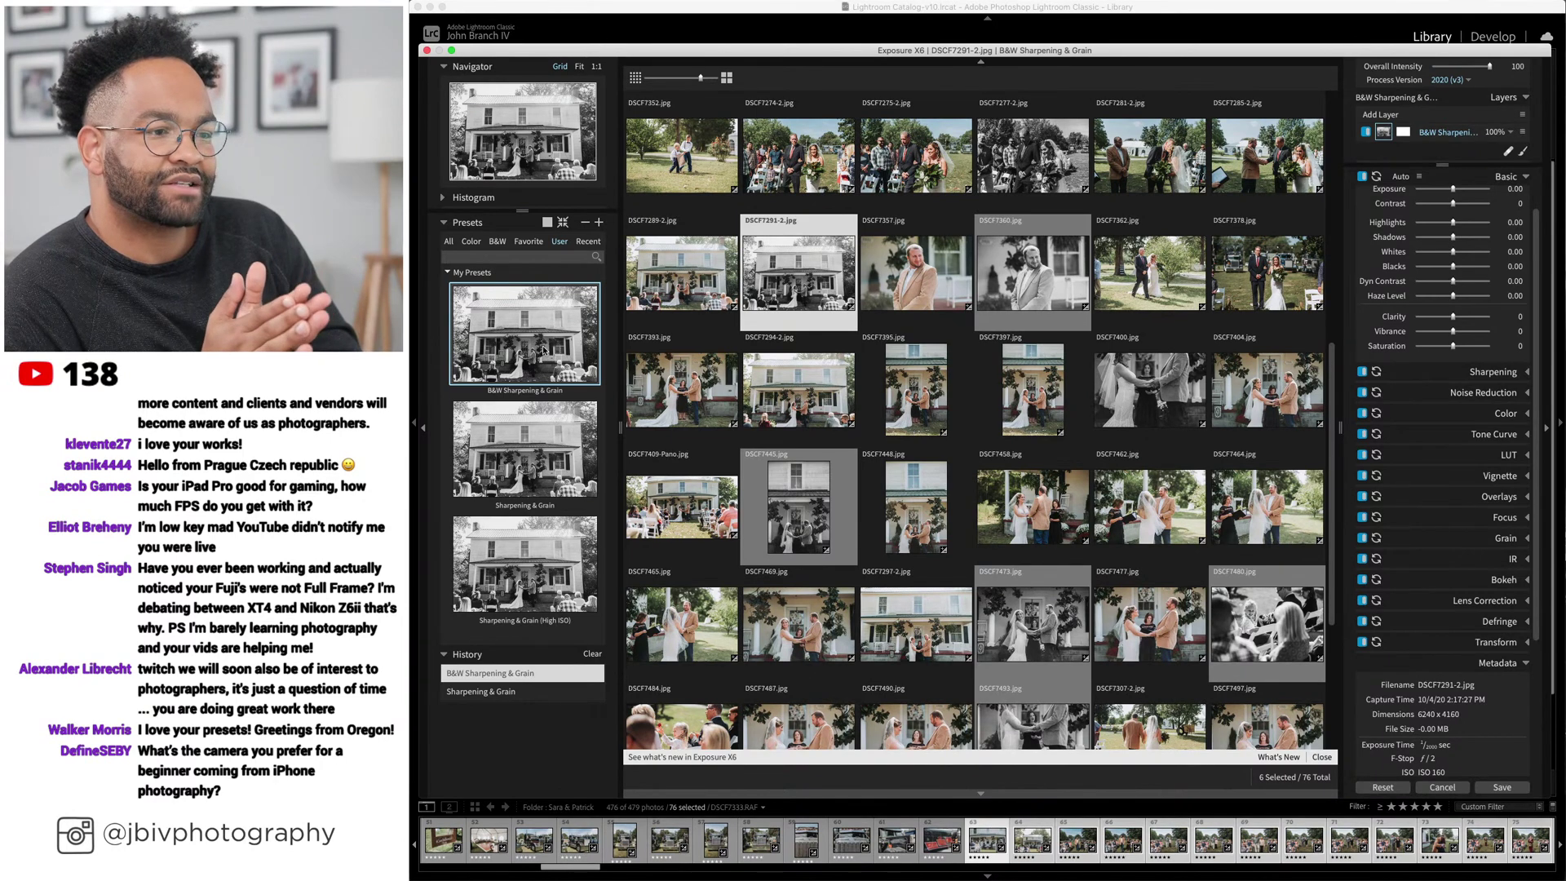
Apply the B&W Sharpening & Grain preset to the black-and-white photos DSCF7499 and DSCF7505.
{"action": "scroll", "coordinate": [858, 419], "scroll_direction": "down", "scroll_amount": 5}
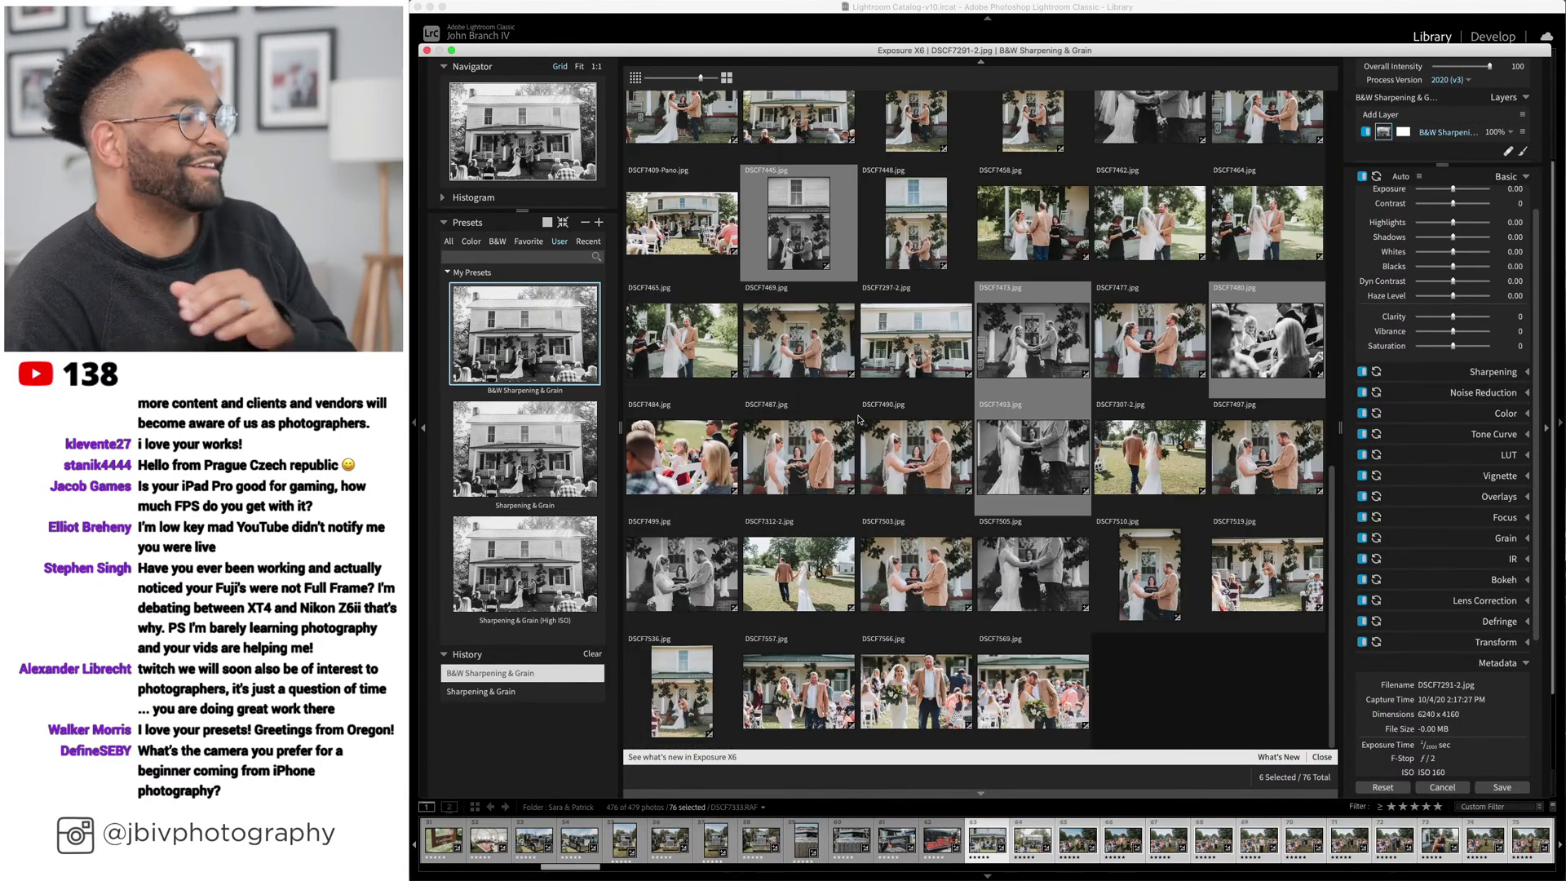
{"action": "left_click", "coordinate": [682, 573]}
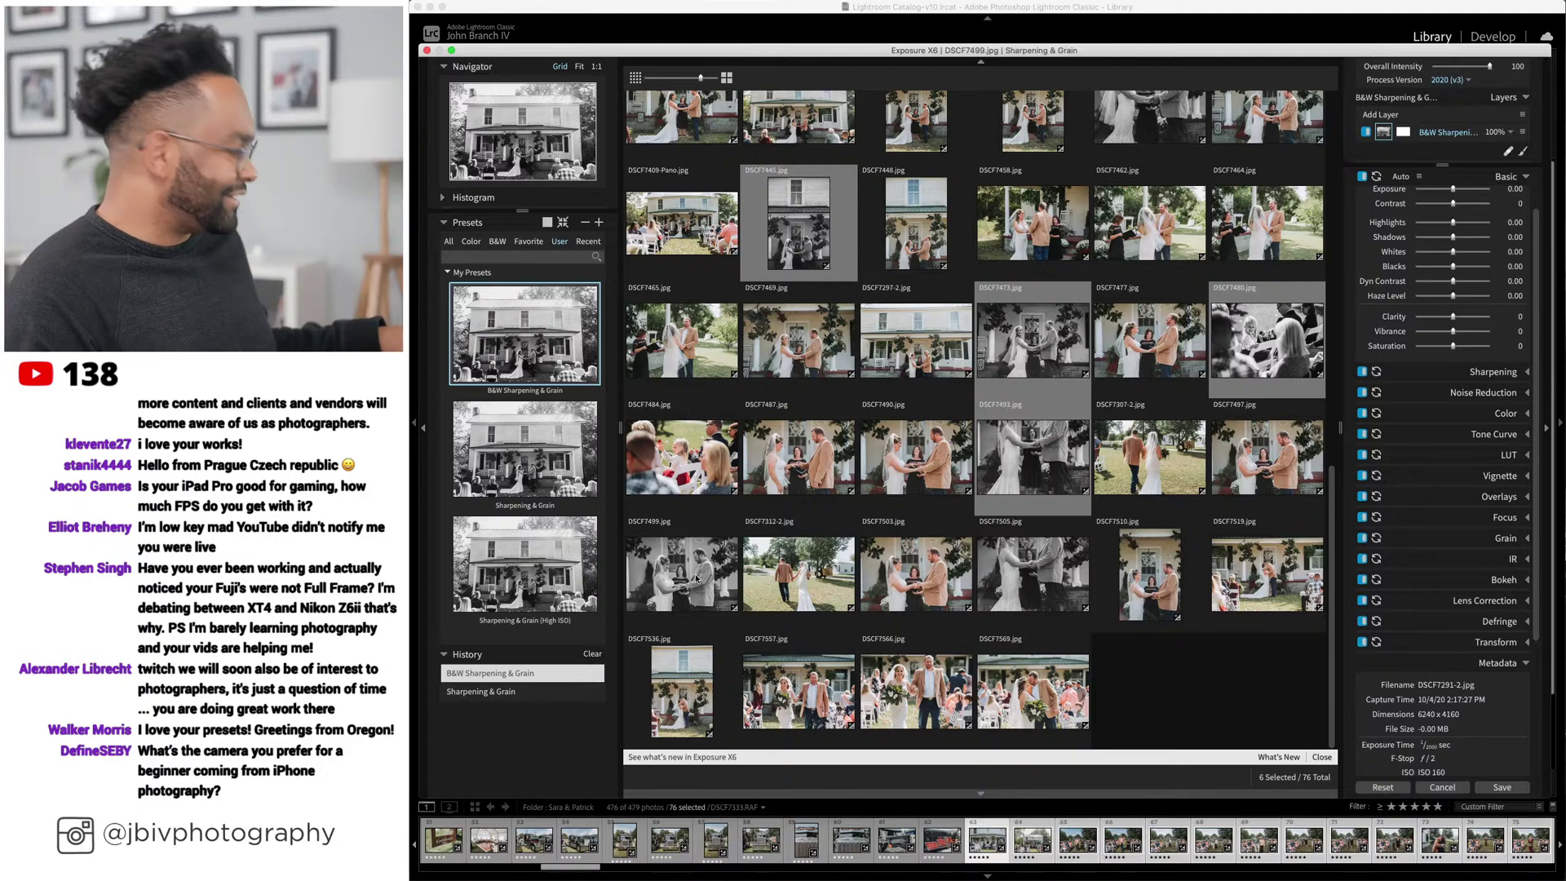
{"action": "left_click", "coordinate": [1049, 569], "text": "super"}
{"action": "left_click", "coordinate": [546, 357]}
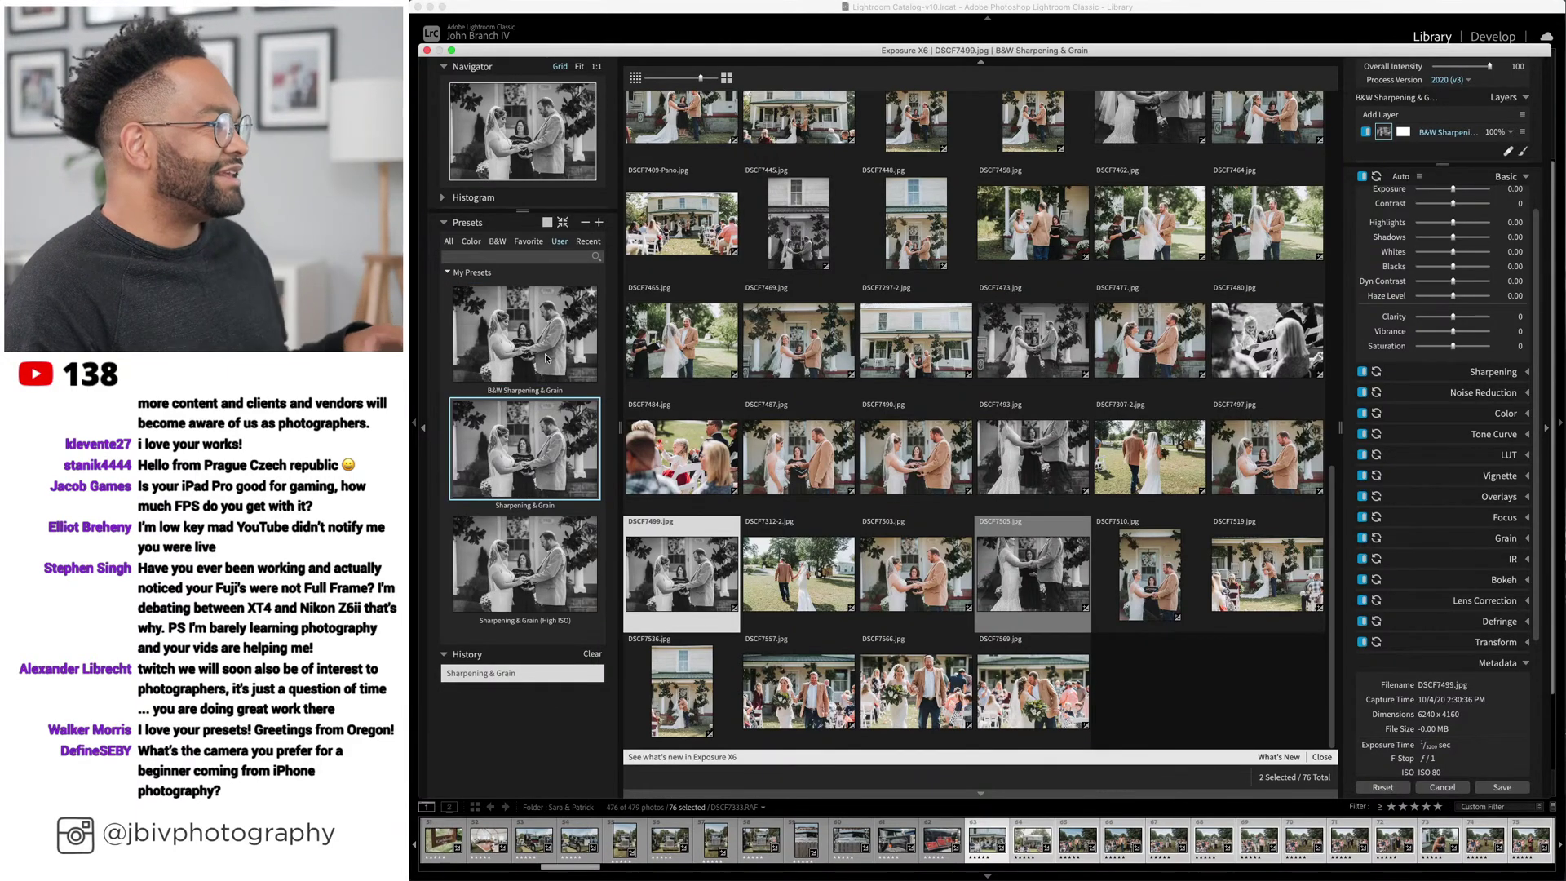
{"action": "left_click", "coordinate": [546, 357]}
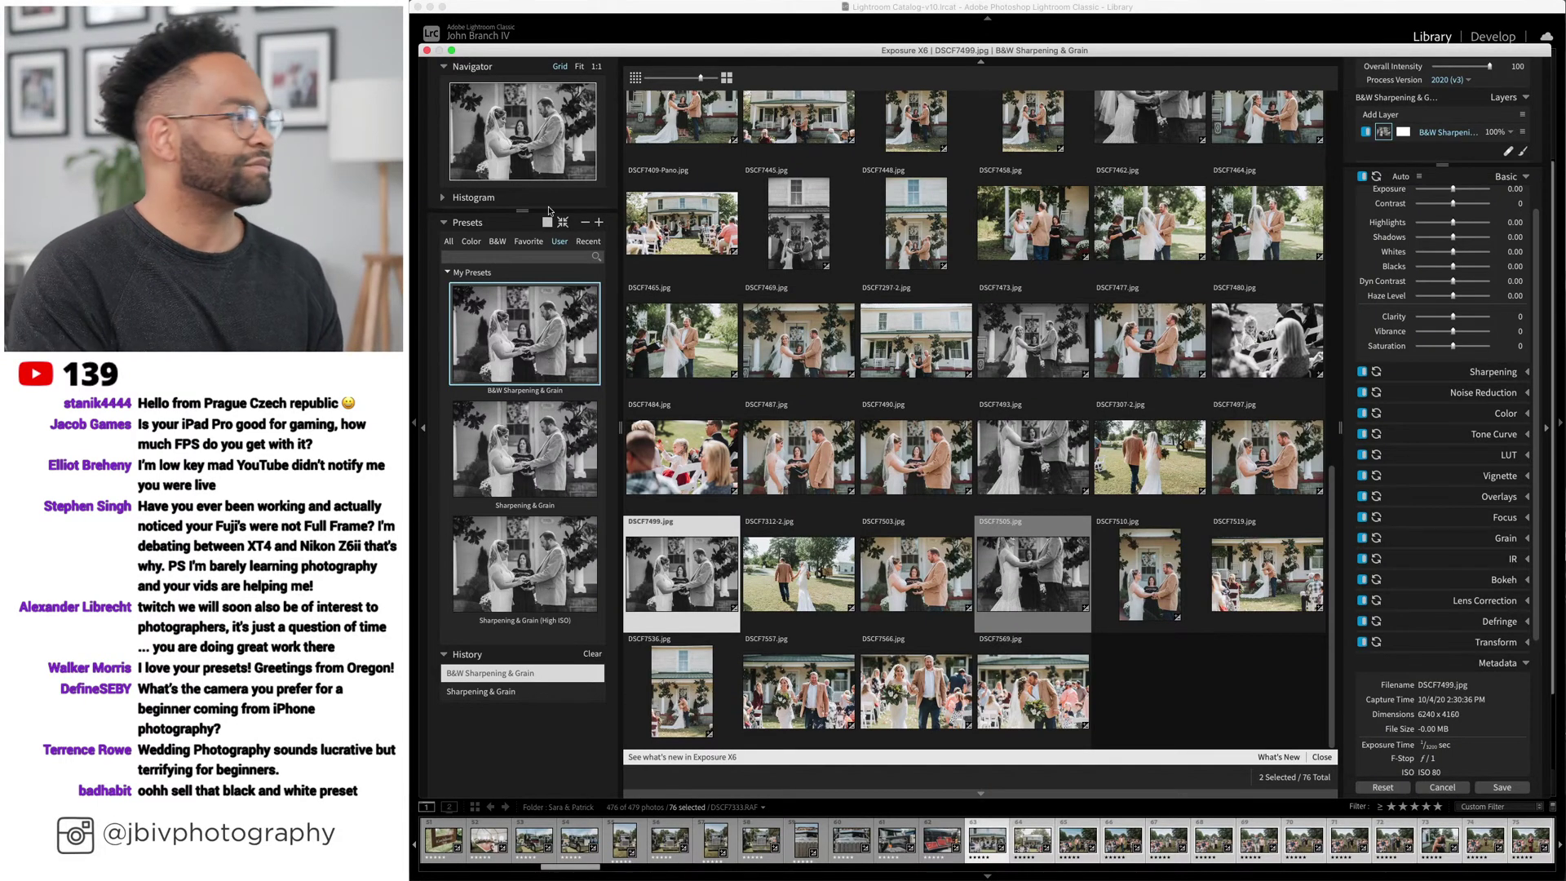
Look back over the grid and save the preset edits to all the exported ceremony photos.
{"action": "scroll", "coordinate": [957, 301], "scroll_direction": "up", "scroll_amount": 4}
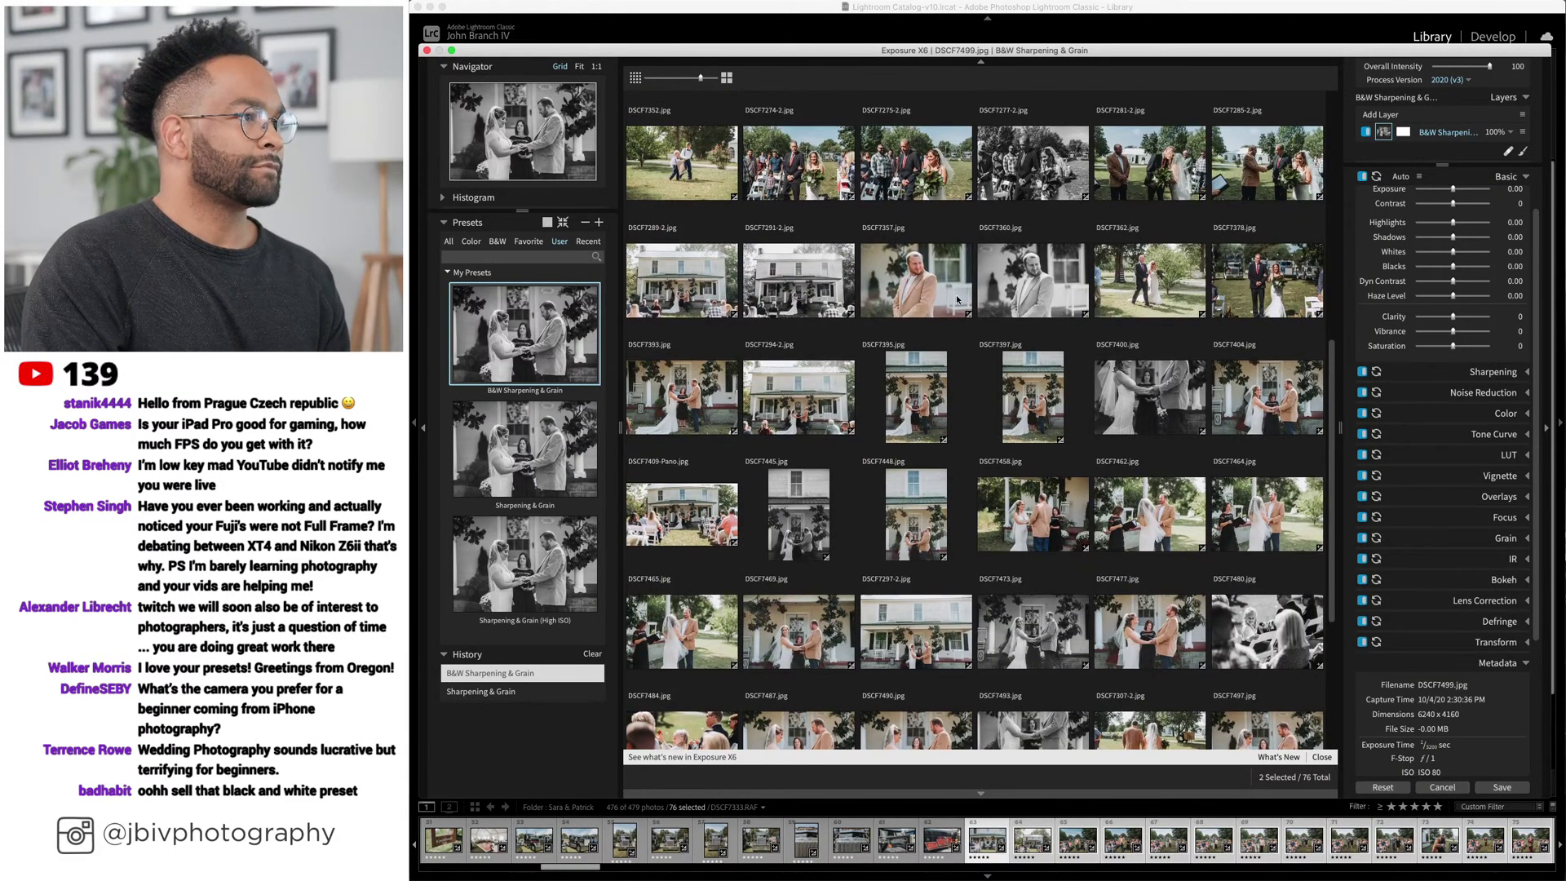
{"action": "left_click", "coordinate": [1500, 788]}
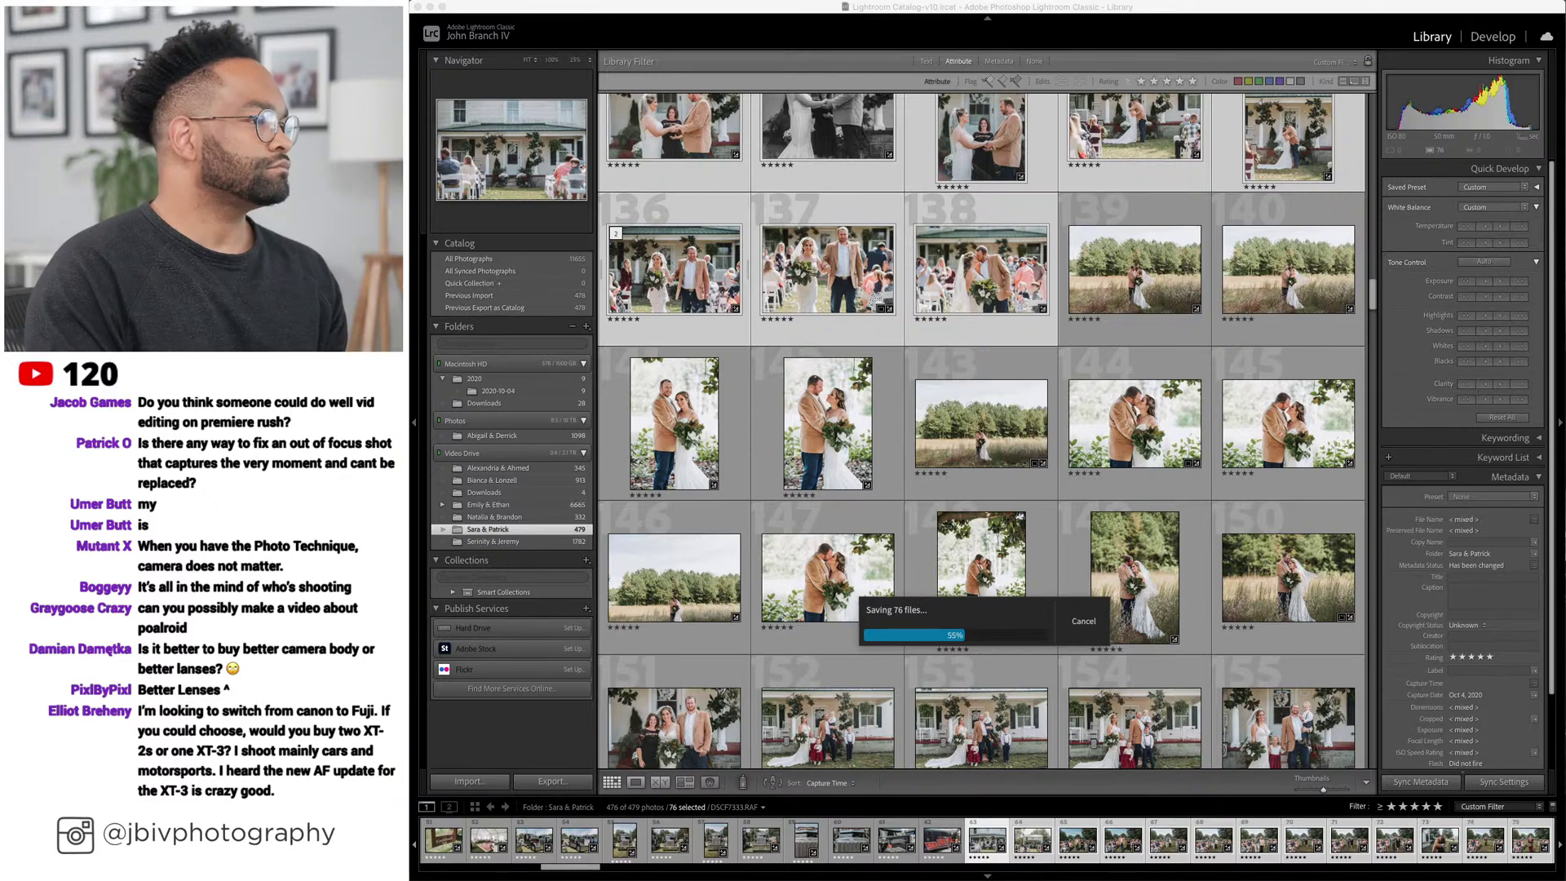
{"action": "left_click_drag", "start_coordinate": [993, 608], "coordinate": [562, 67]}
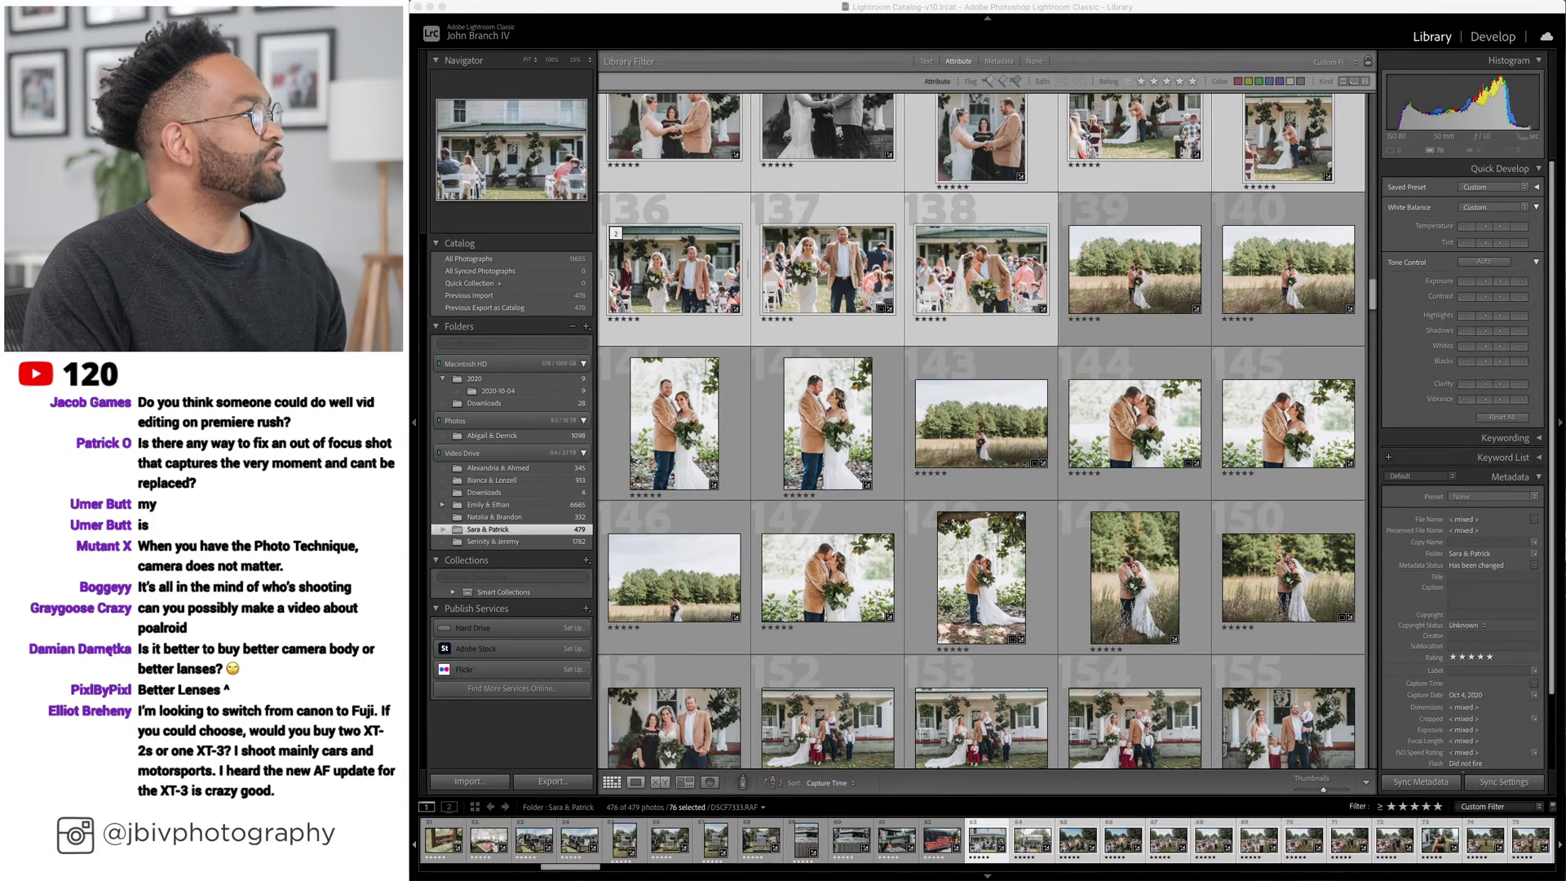
Open the reception lawn-game photo DSCF8058 from the library grid for developing and set its tint to +24.
{"action": "scroll", "coordinate": [881, 267], "scroll_direction": "down", "scroll_amount": 15}
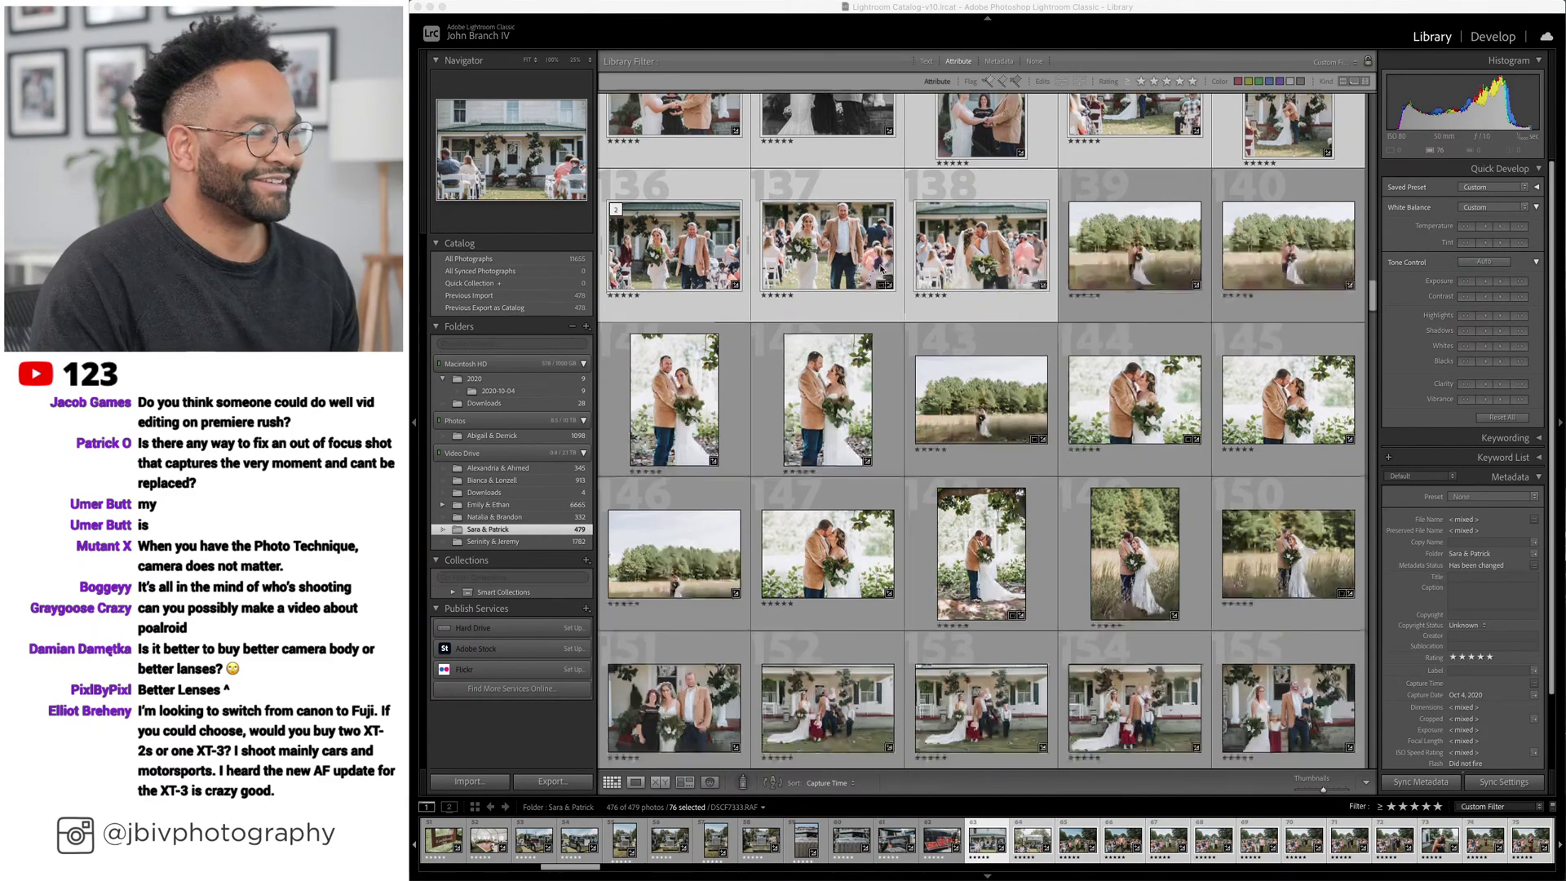
{"action": "scroll", "coordinate": [878, 263], "scroll_direction": "down", "scroll_amount": 10}
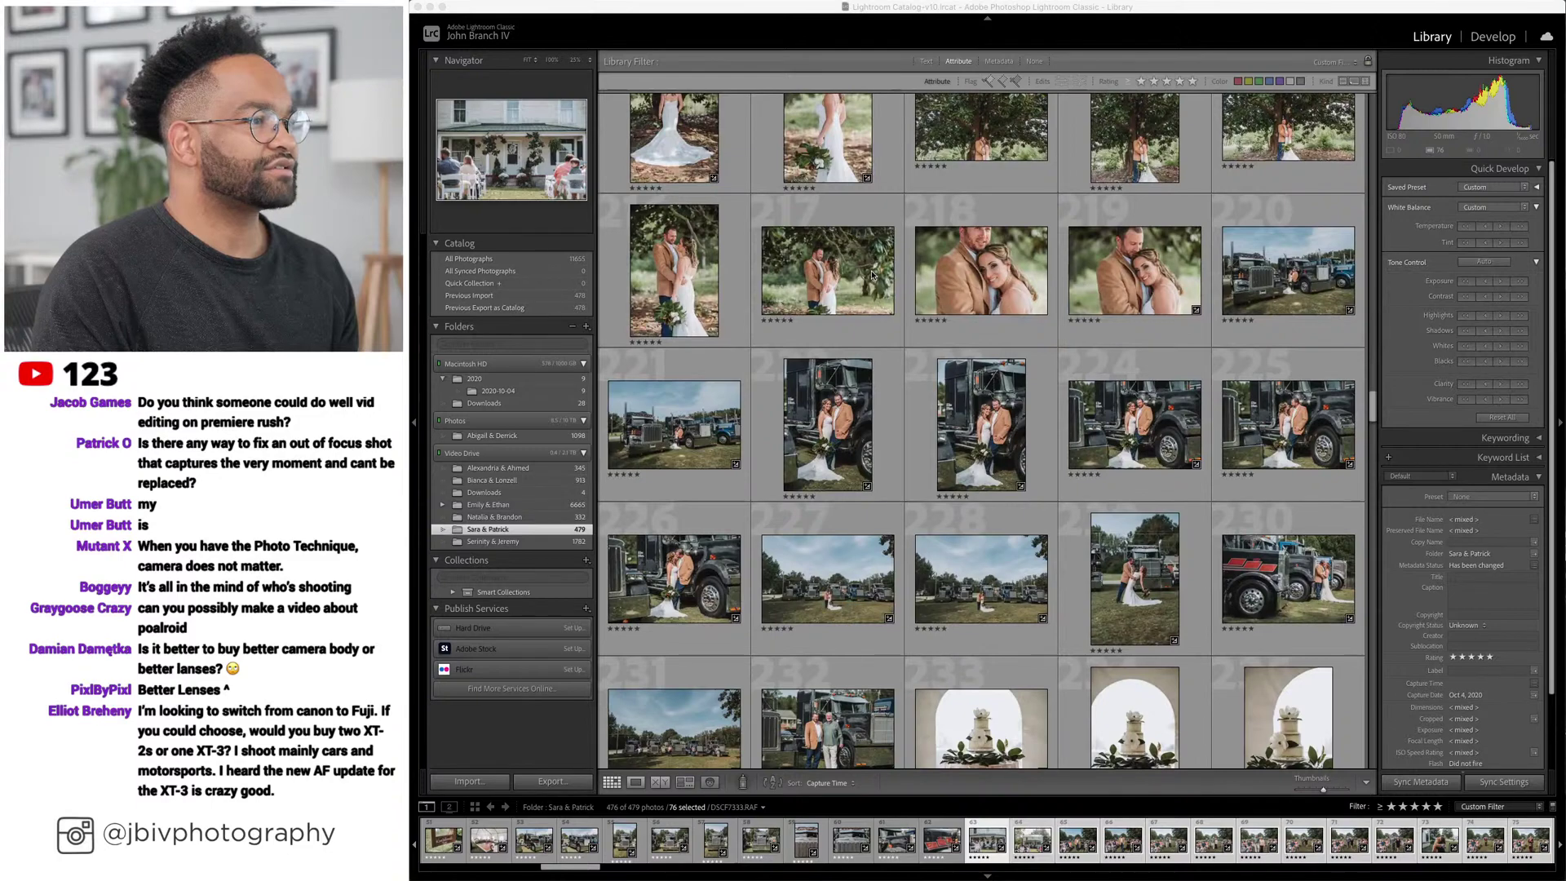
{"action": "scroll", "coordinate": [872, 275], "scroll_direction": "down", "scroll_amount": 1}
{"action": "scroll", "coordinate": [871, 277], "scroll_direction": "down", "scroll_amount": 4}
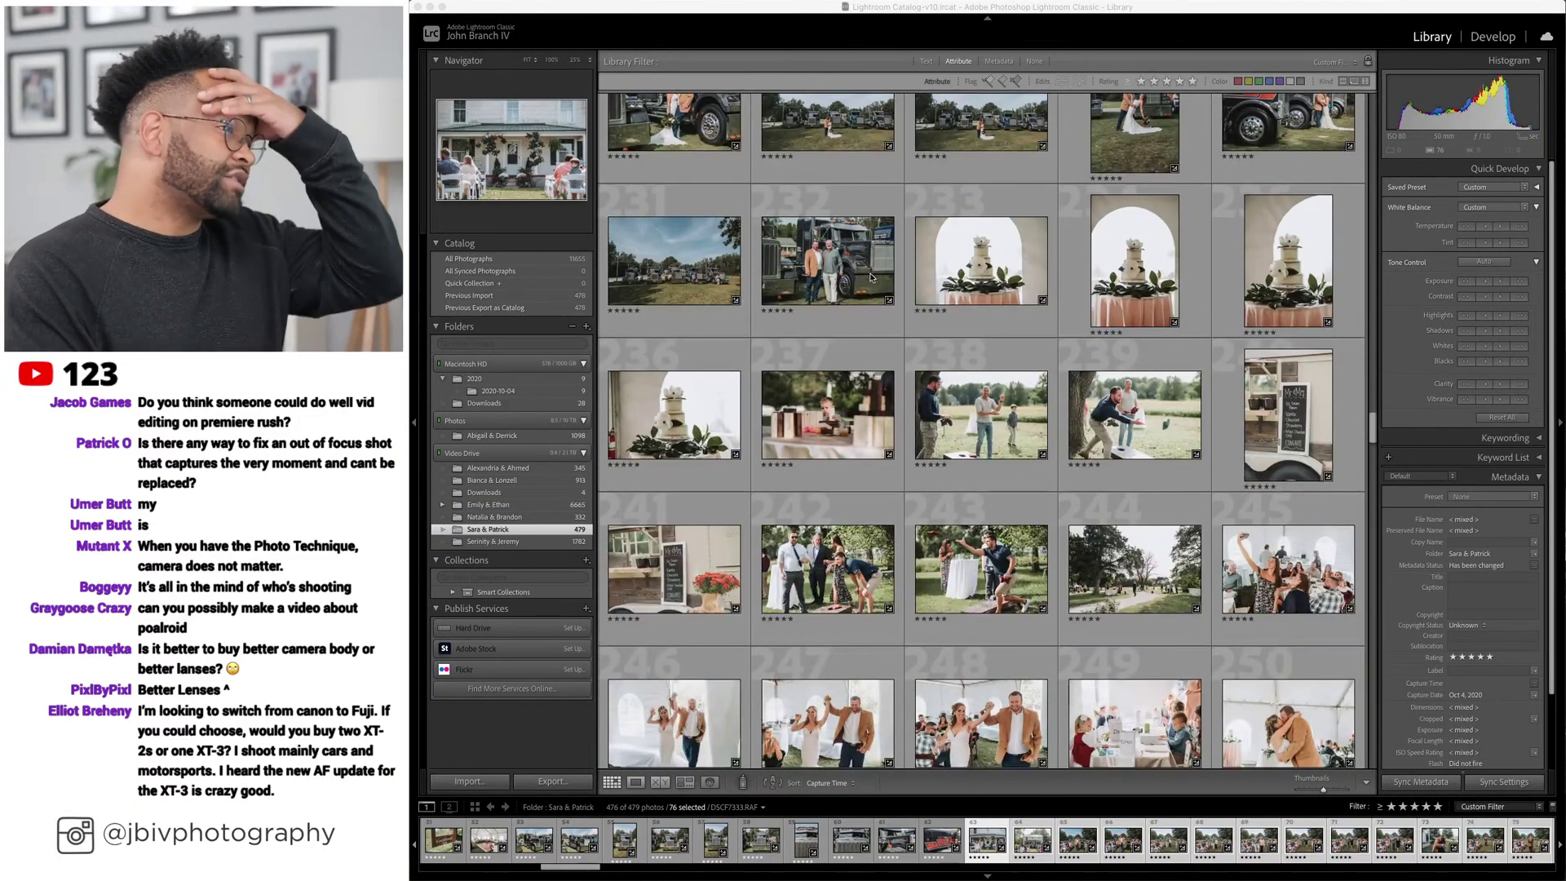
{"action": "scroll", "coordinate": [871, 277], "scroll_direction": "down", "scroll_amount": 2}
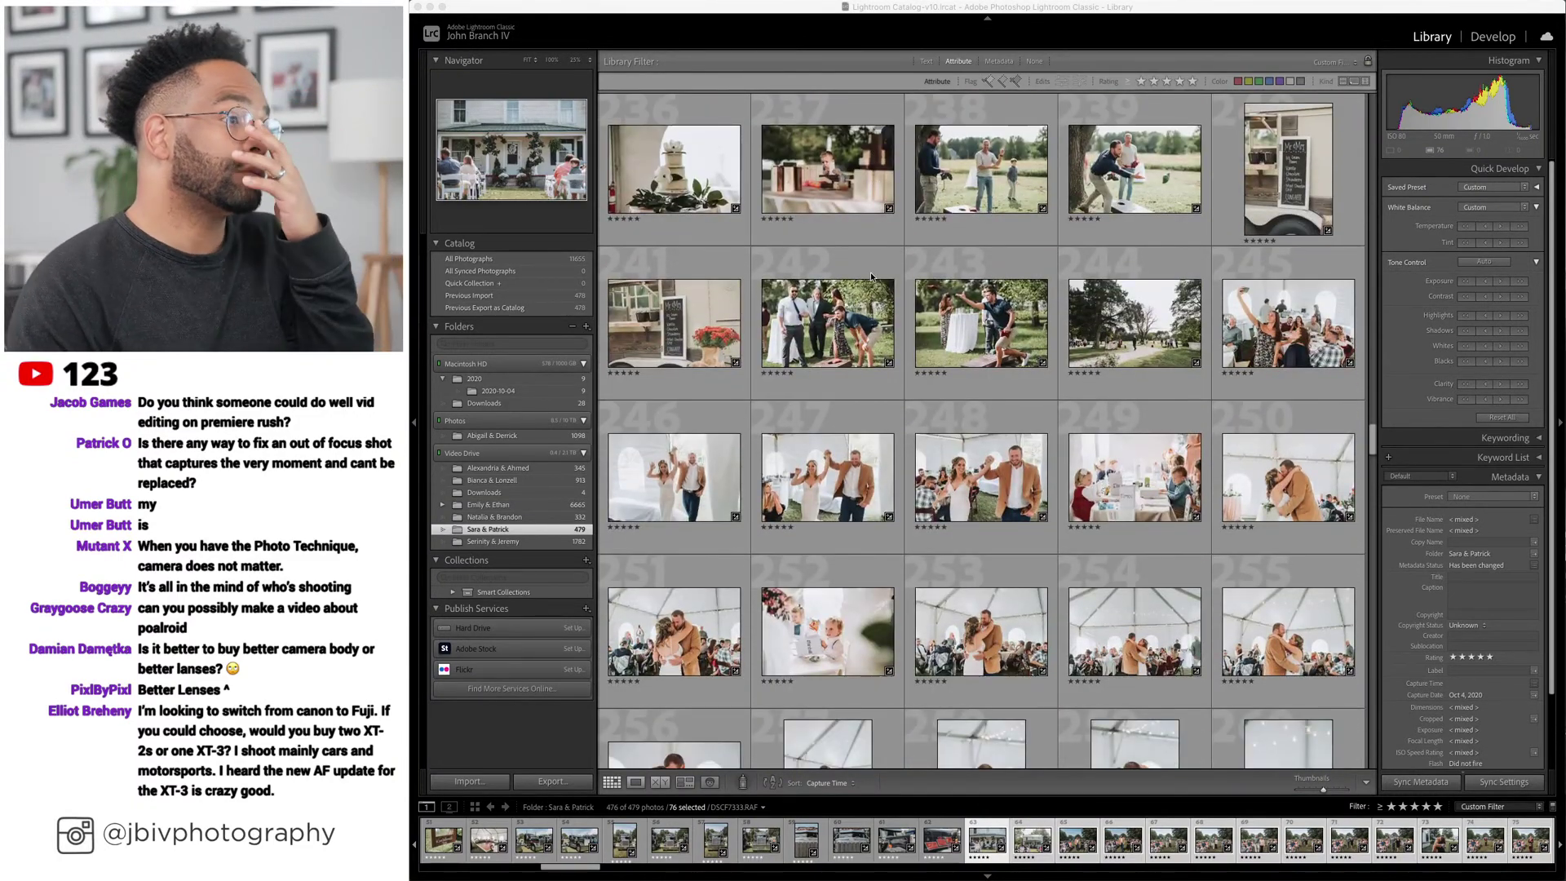
{"action": "scroll", "coordinate": [867, 275], "scroll_direction": "up", "scroll_amount": 1}
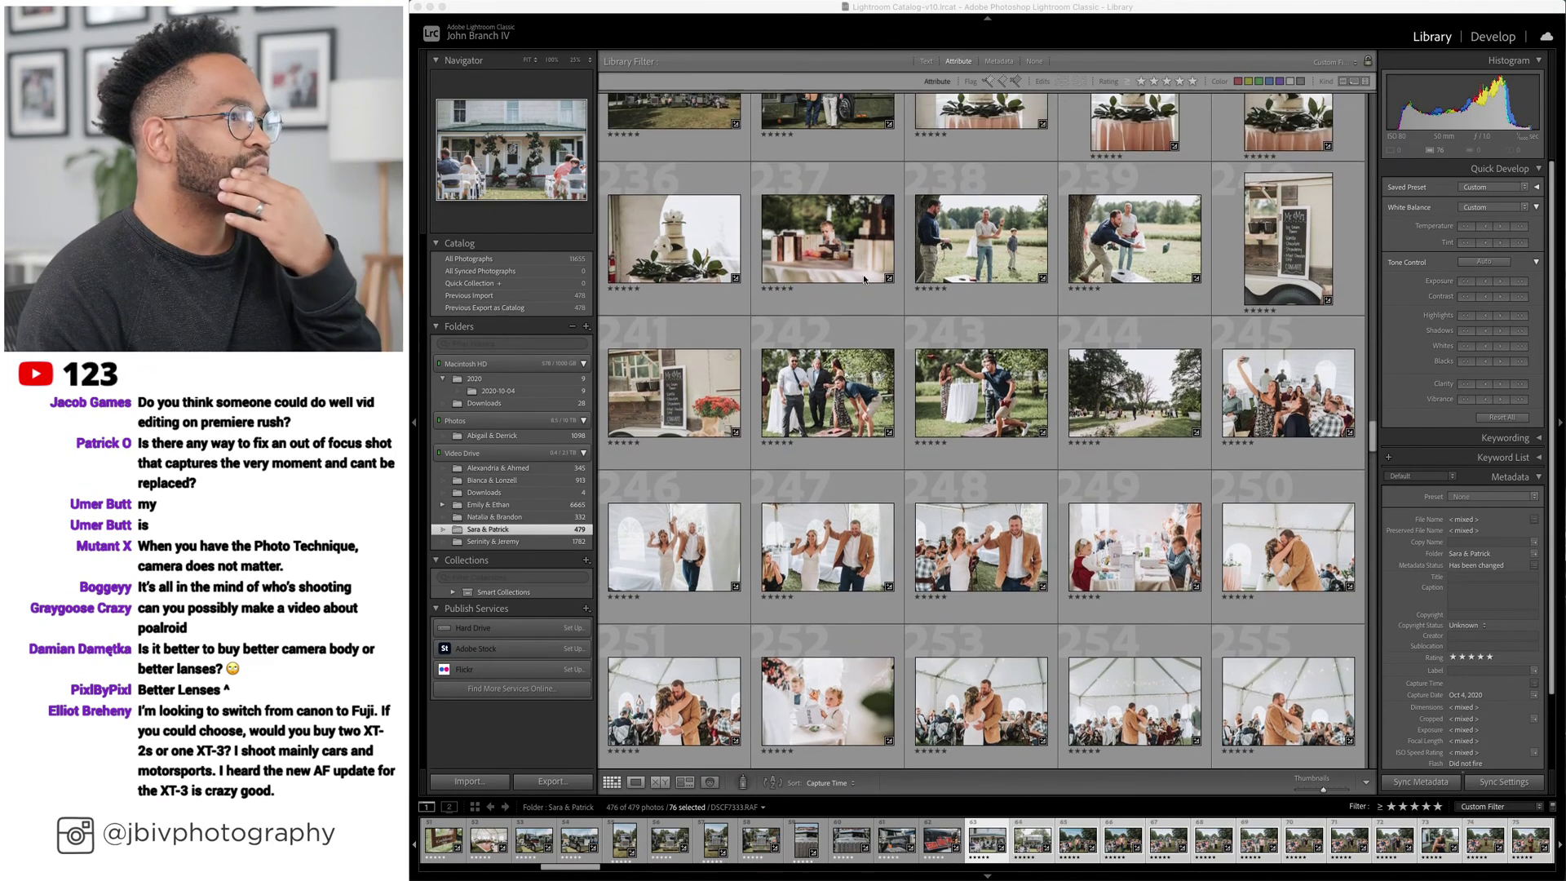
{"action": "scroll", "coordinate": [865, 279], "scroll_direction": "up", "scroll_amount": 1}
{"action": "left_click", "coordinate": [926, 285]}
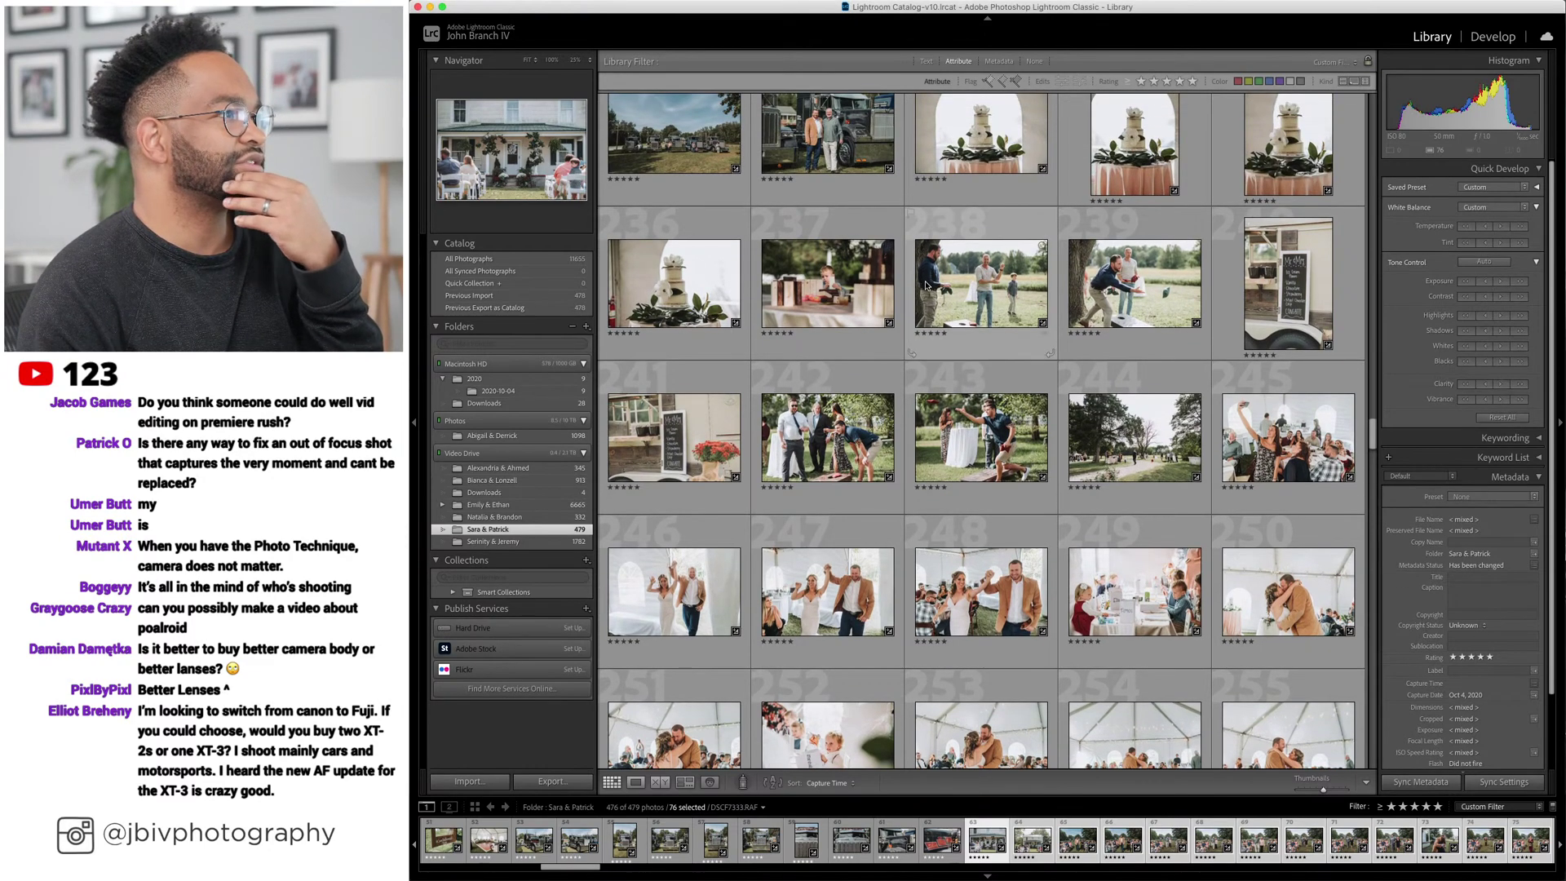
{"action": "left_click", "coordinate": [996, 267]}
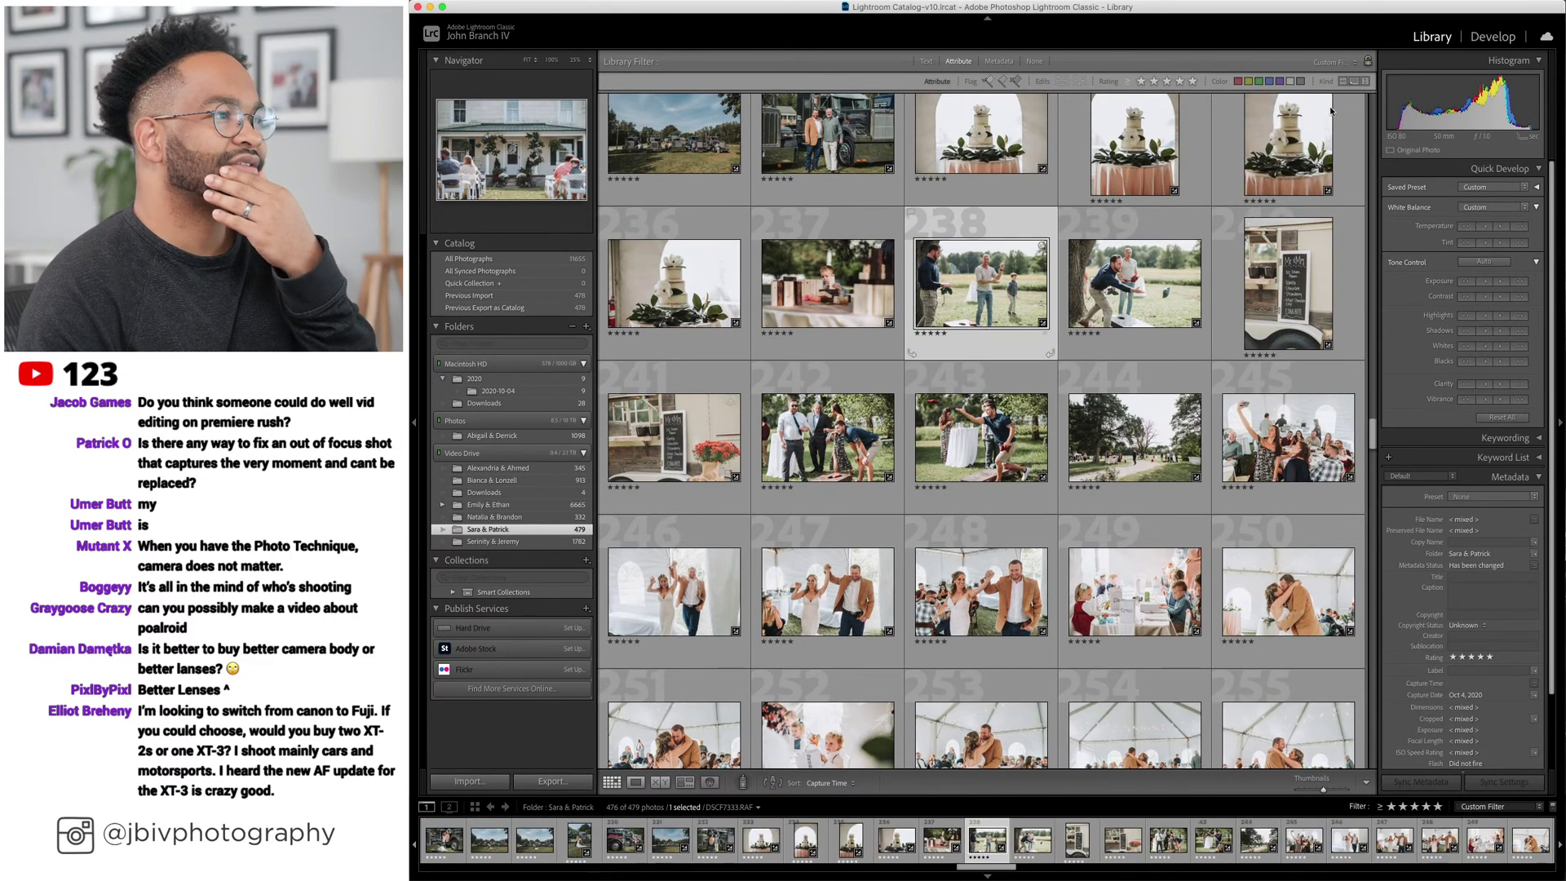
{"action": "left_click", "coordinate": [1490, 37]}
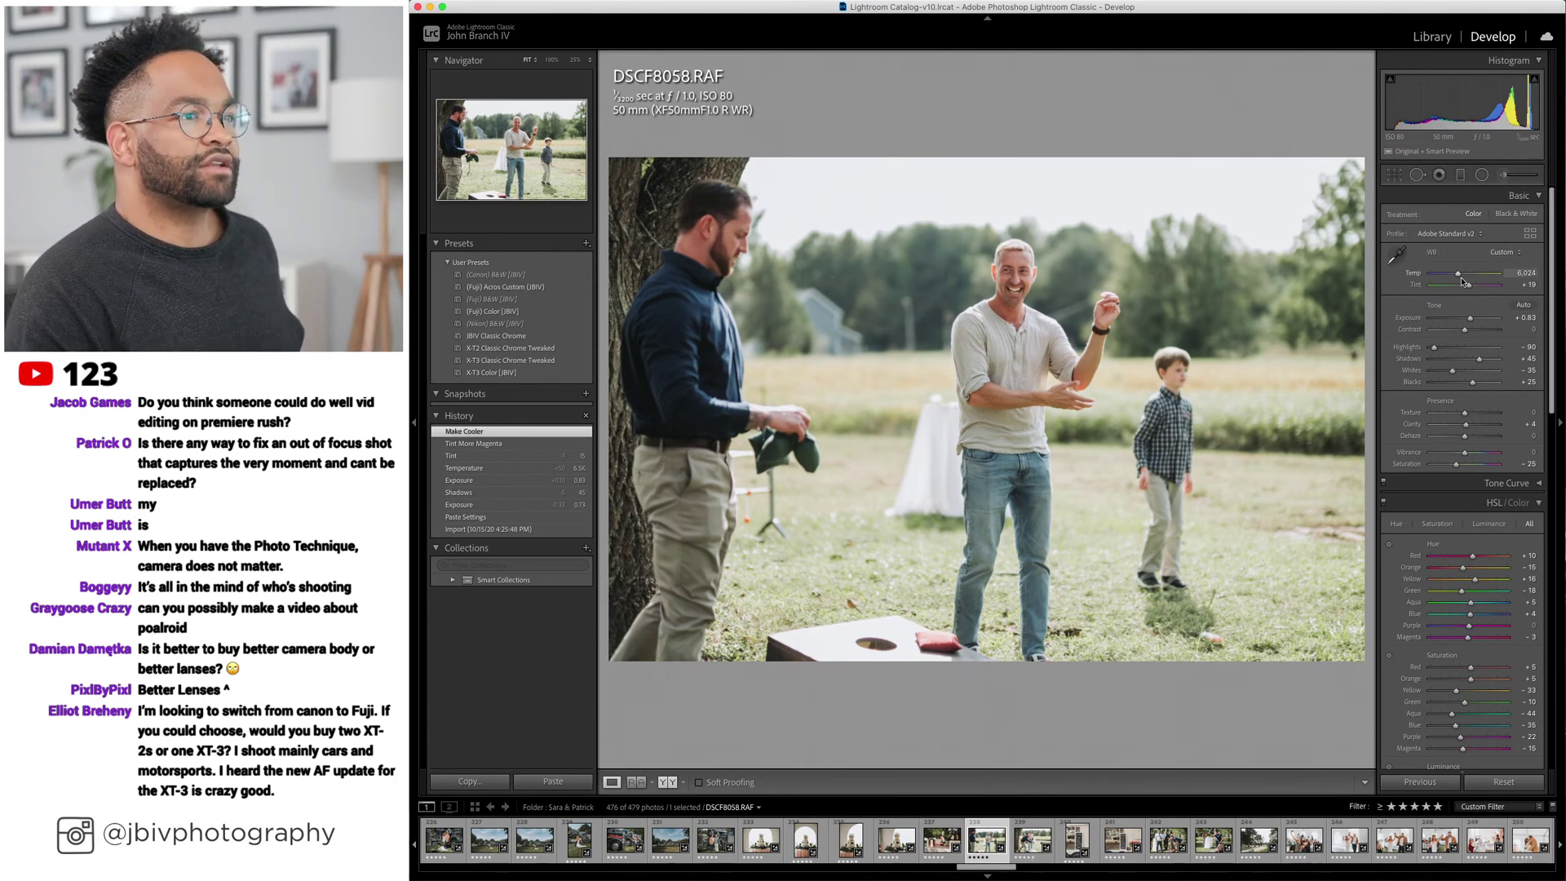
{"action": "left_click_drag", "start_coordinate": [1468, 285], "coordinate": [1470, 286]}
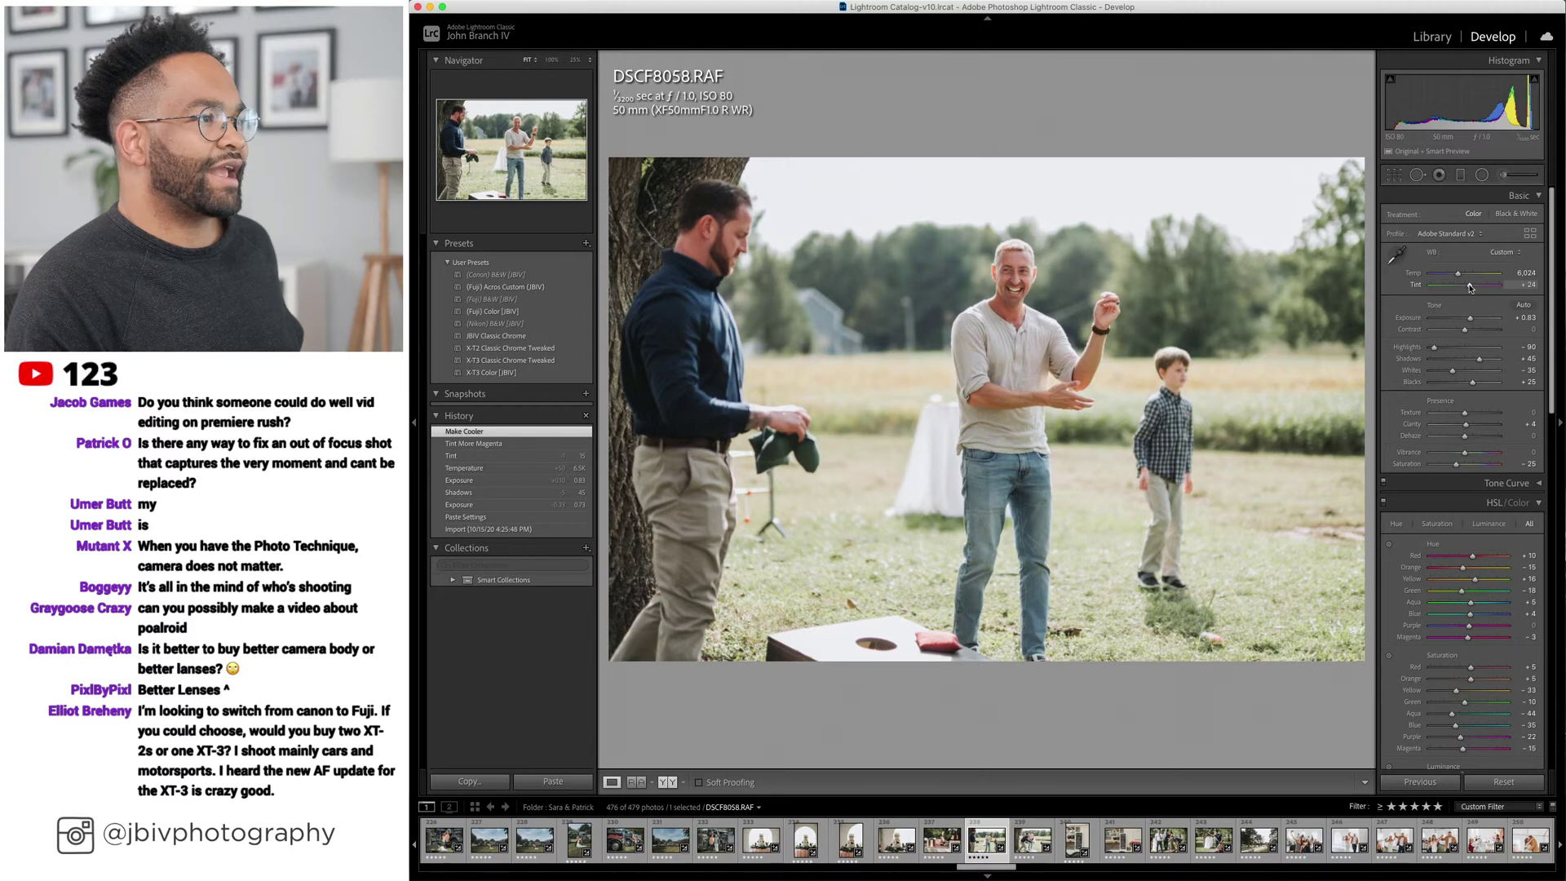
Convert DSCF8062 with the (Fuji) Acros Custom [JBIV] preset, then set highlights to -90 and exposure to +0.73 and lift the shadows.
{"action": "key", "text": "Right"}
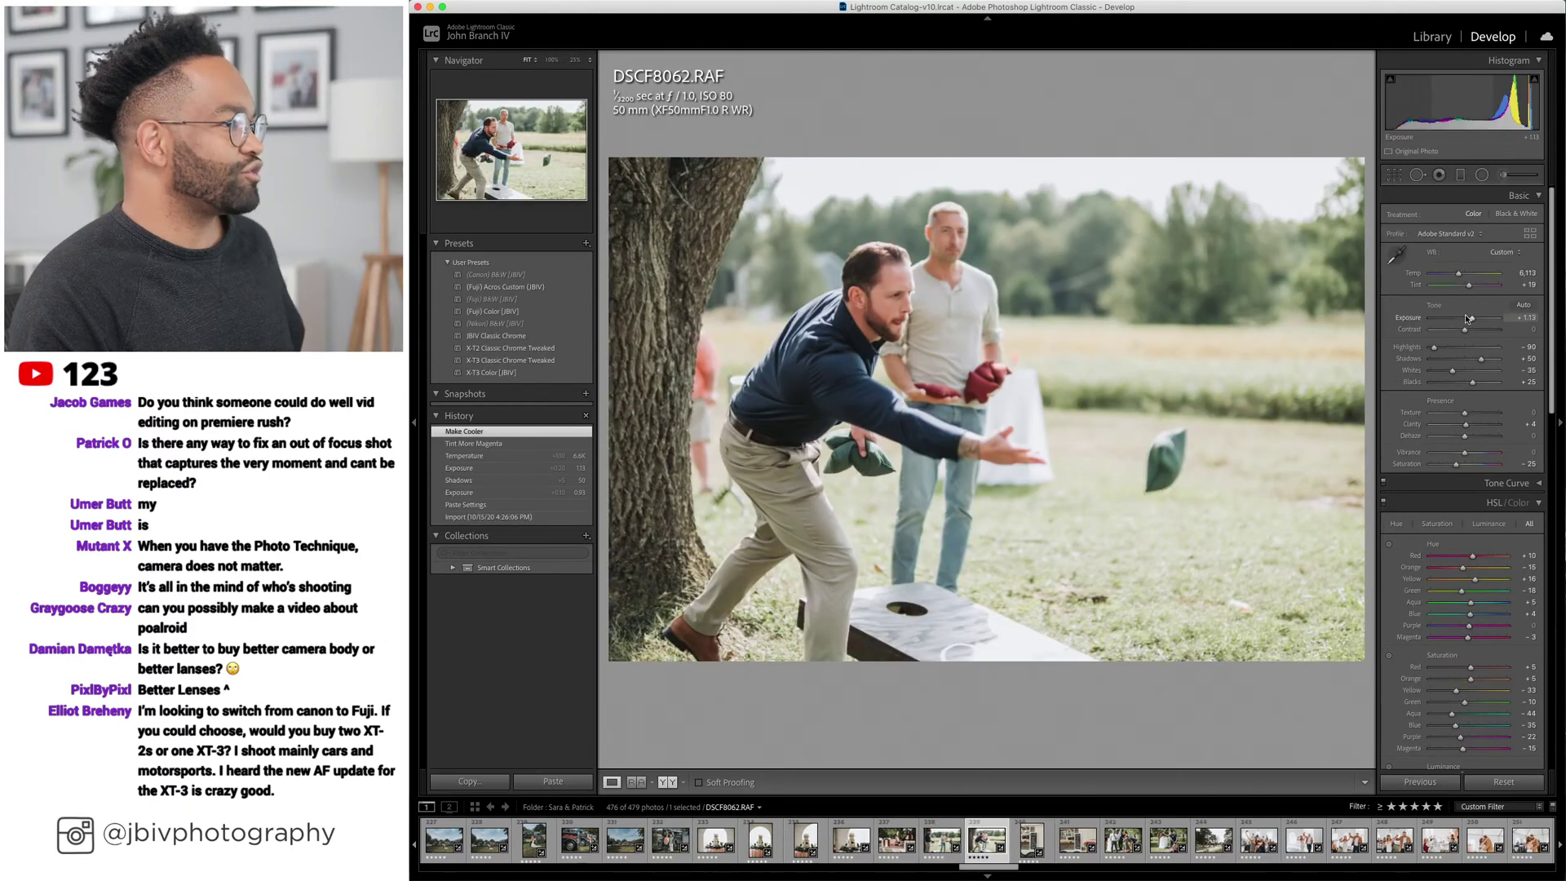
{"action": "left_click", "coordinate": [570, 290]}
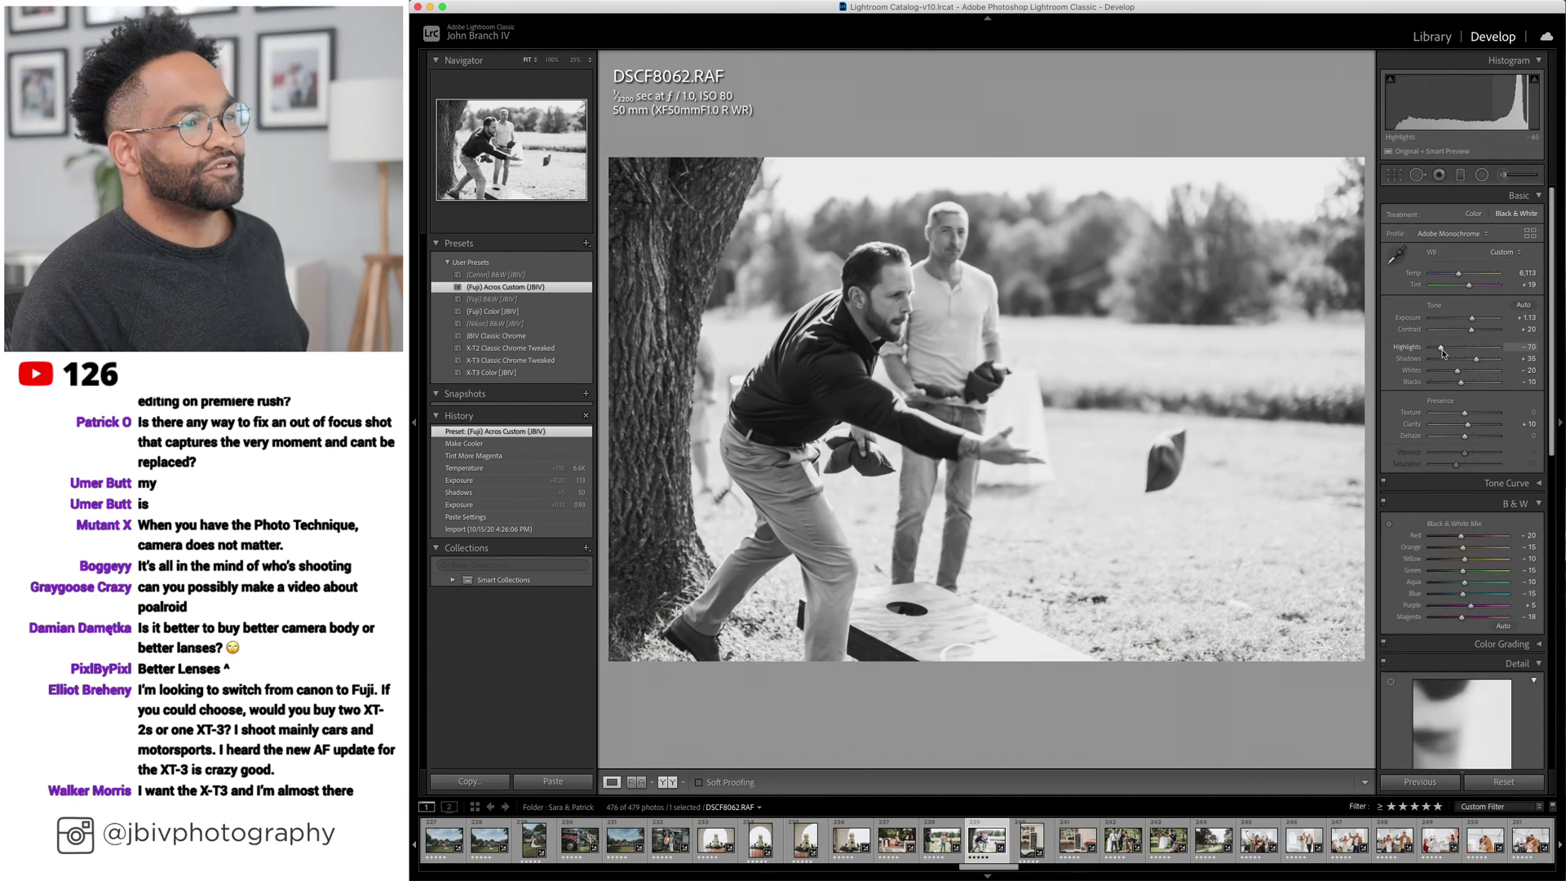
{"action": "left_click_drag", "start_coordinate": [1442, 352], "coordinate": [1481, 363]}
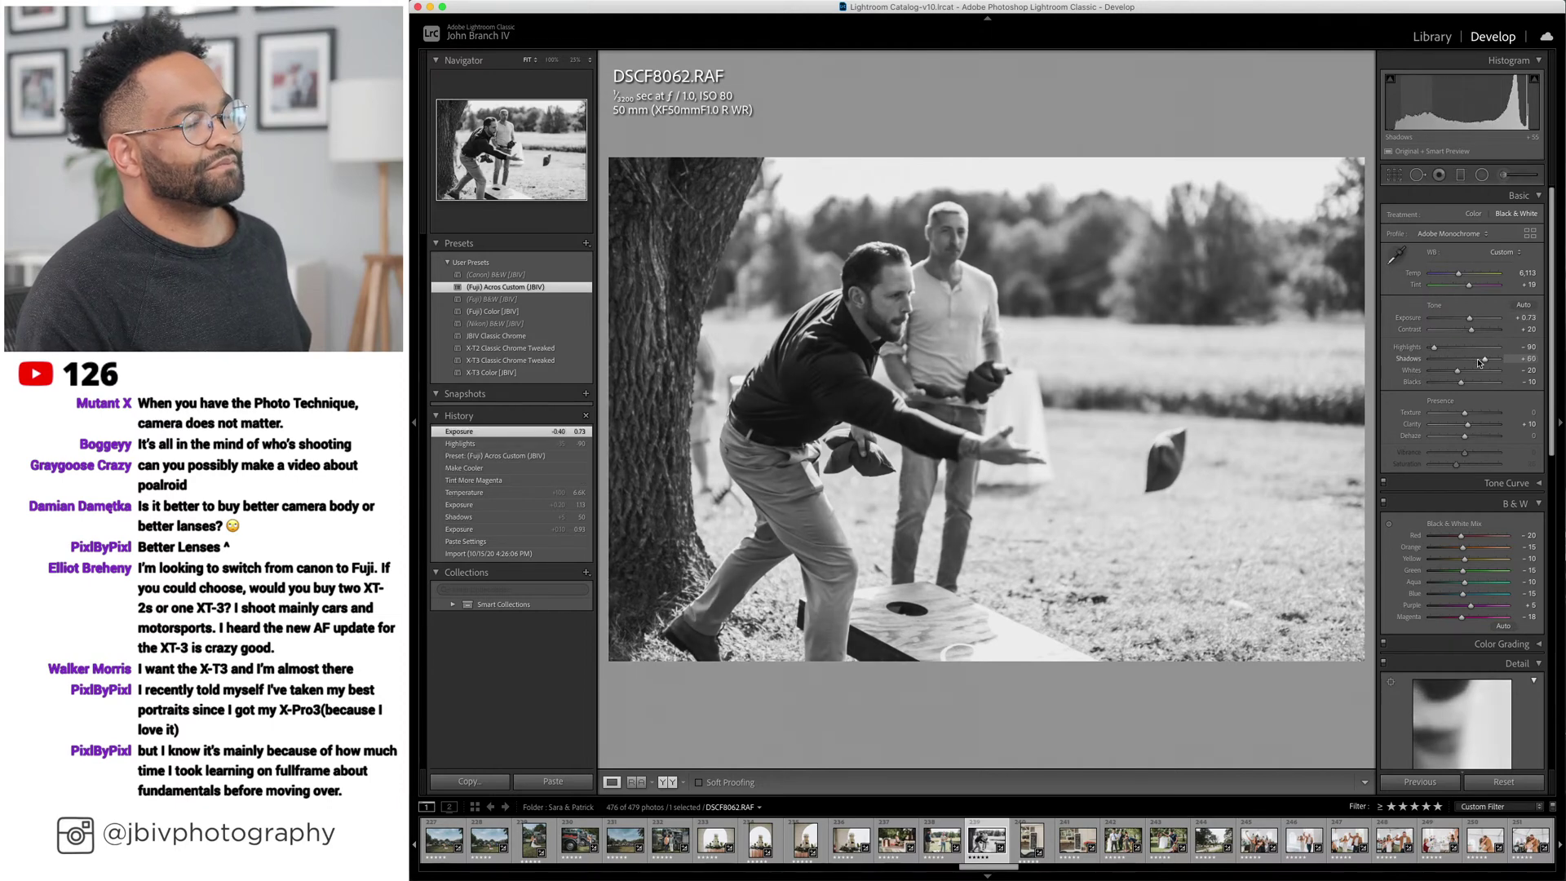
Cool the white balance temperature of the ice cream sign photos DSCF8070 and DSCF8072 and the lawn-game photo DSCF8073.
{"action": "key", "text": "Right"}
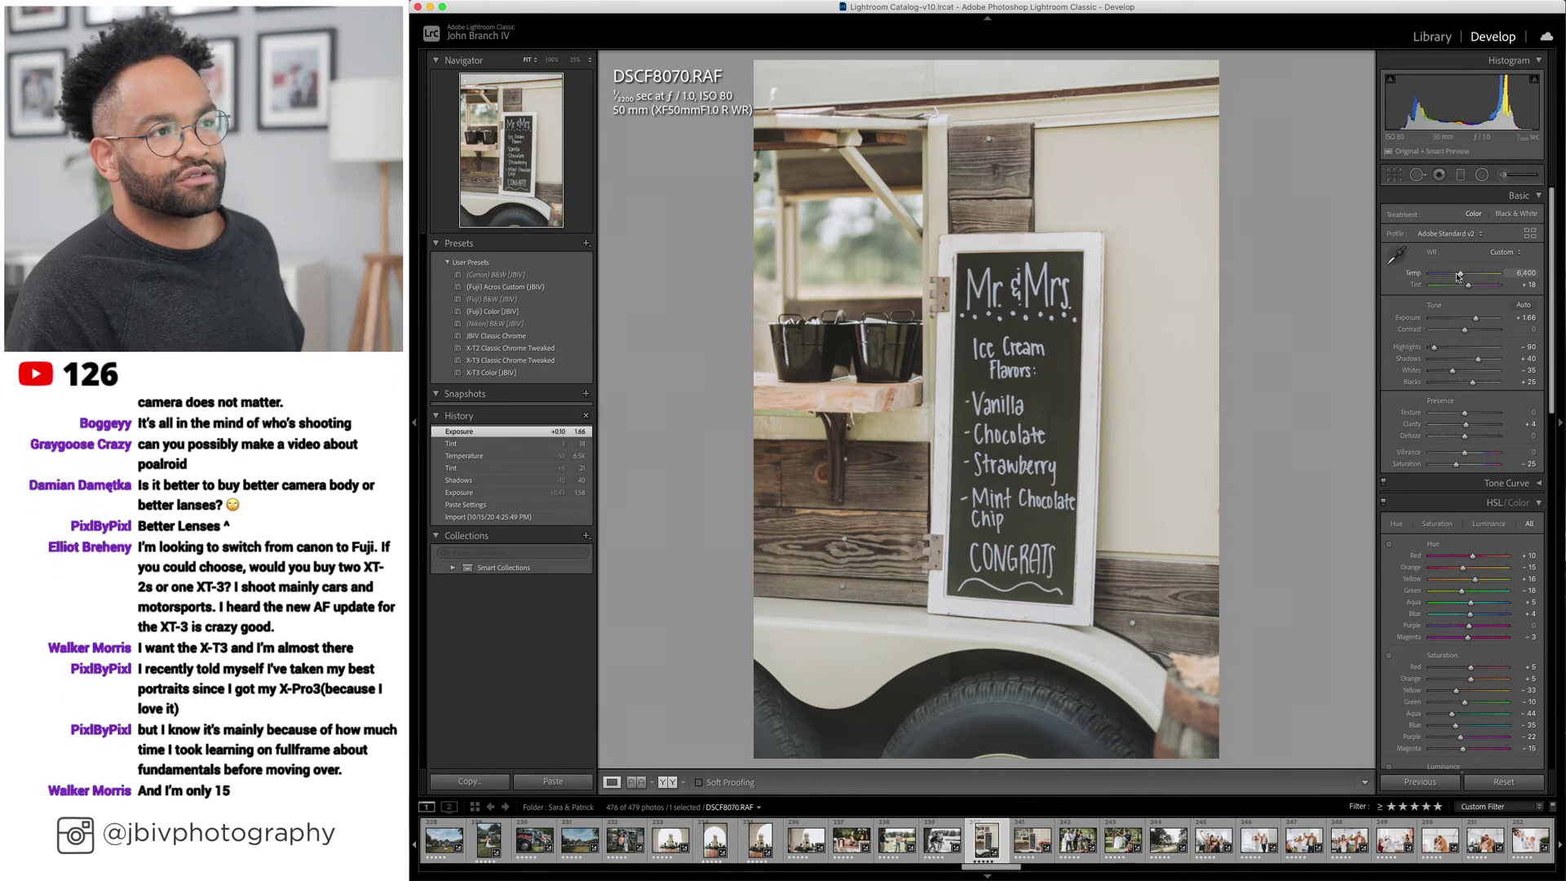
{"action": "key", "text": "Right"}
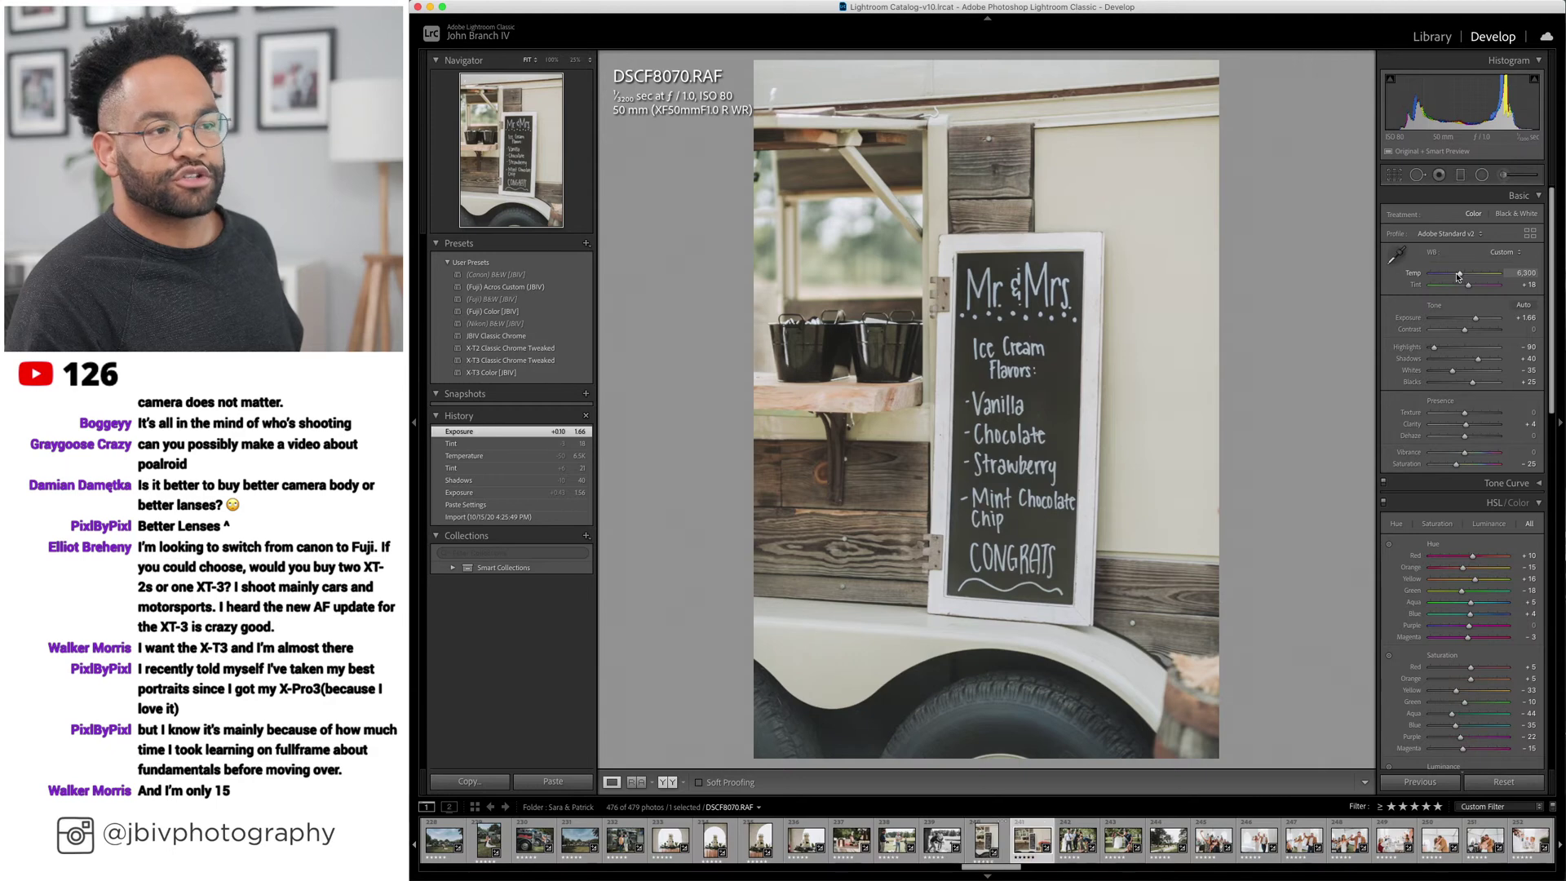
{"action": "key", "text": "Down"}
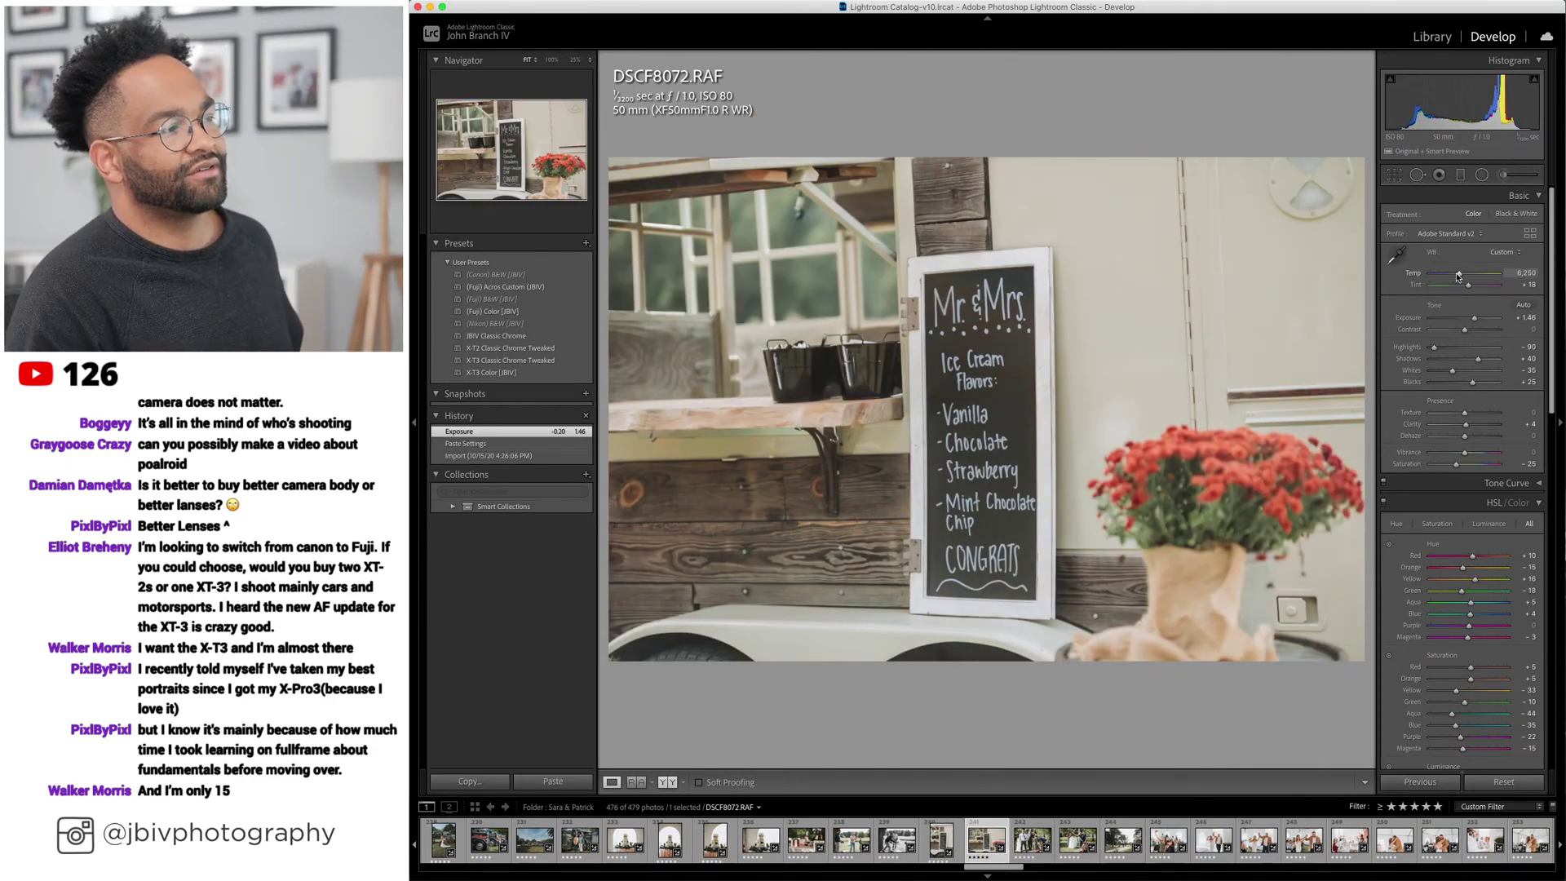
{"action": "key", "text": "Right"}
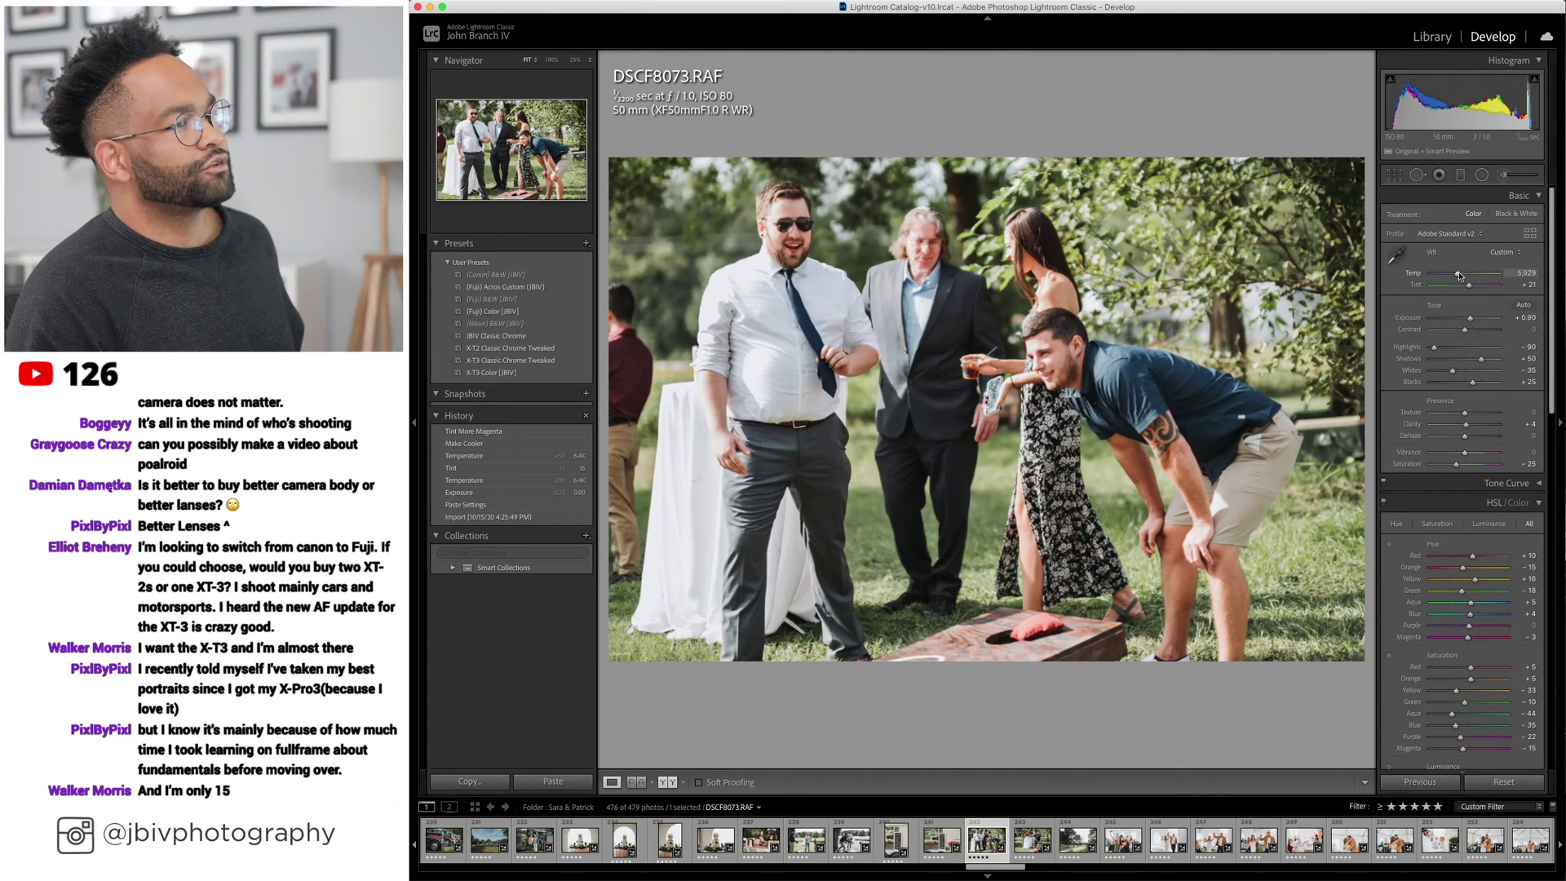
{"action": "key", "text": "Down"}
{"action": "key", "text": "Down"}
{"action": "key", "text": "Down"}
{"action": "key", "text": "Down"}
{"action": "key", "text": "Down"}
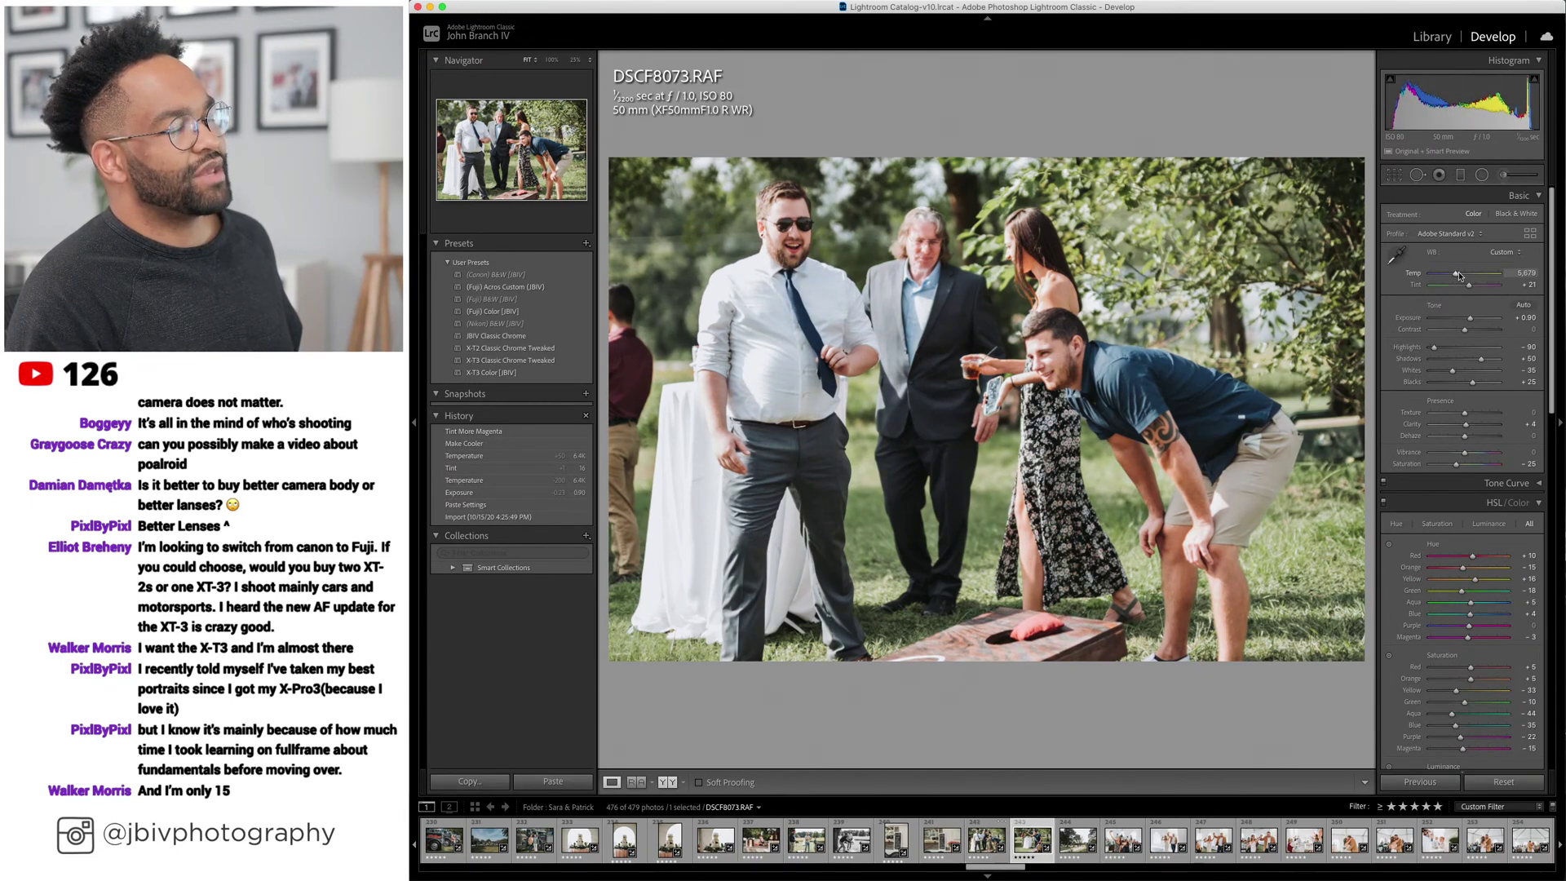
Apply the (Fuji) Acros Custom [JBIV] preset to DSCF8077, with highlights at -90 and shadows at +50.
{"action": "key", "text": "Right"}
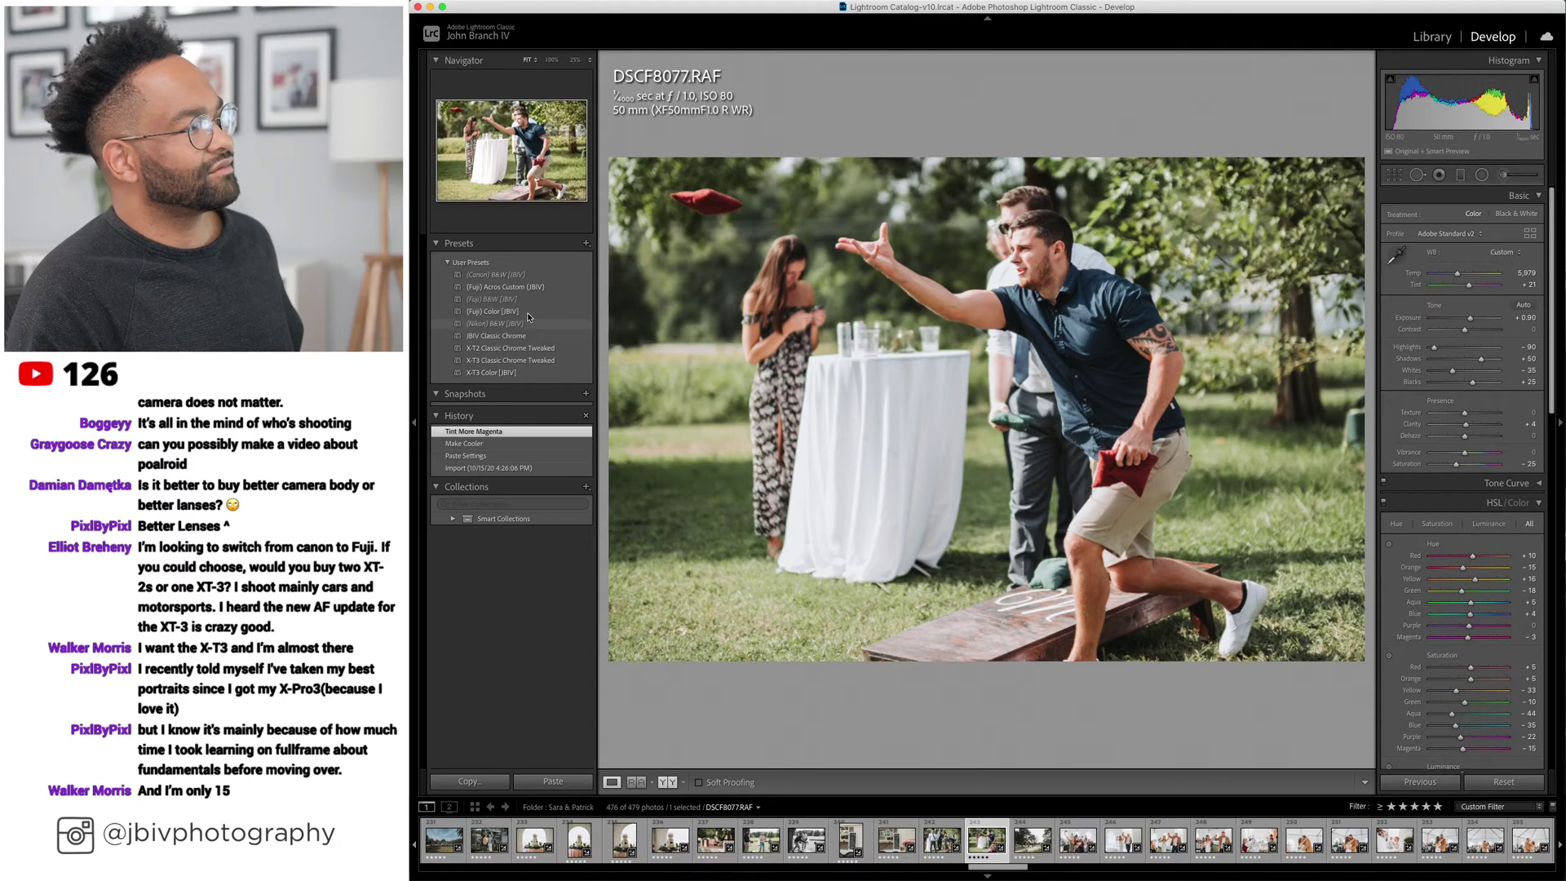
{"action": "left_click", "coordinate": [555, 289]}
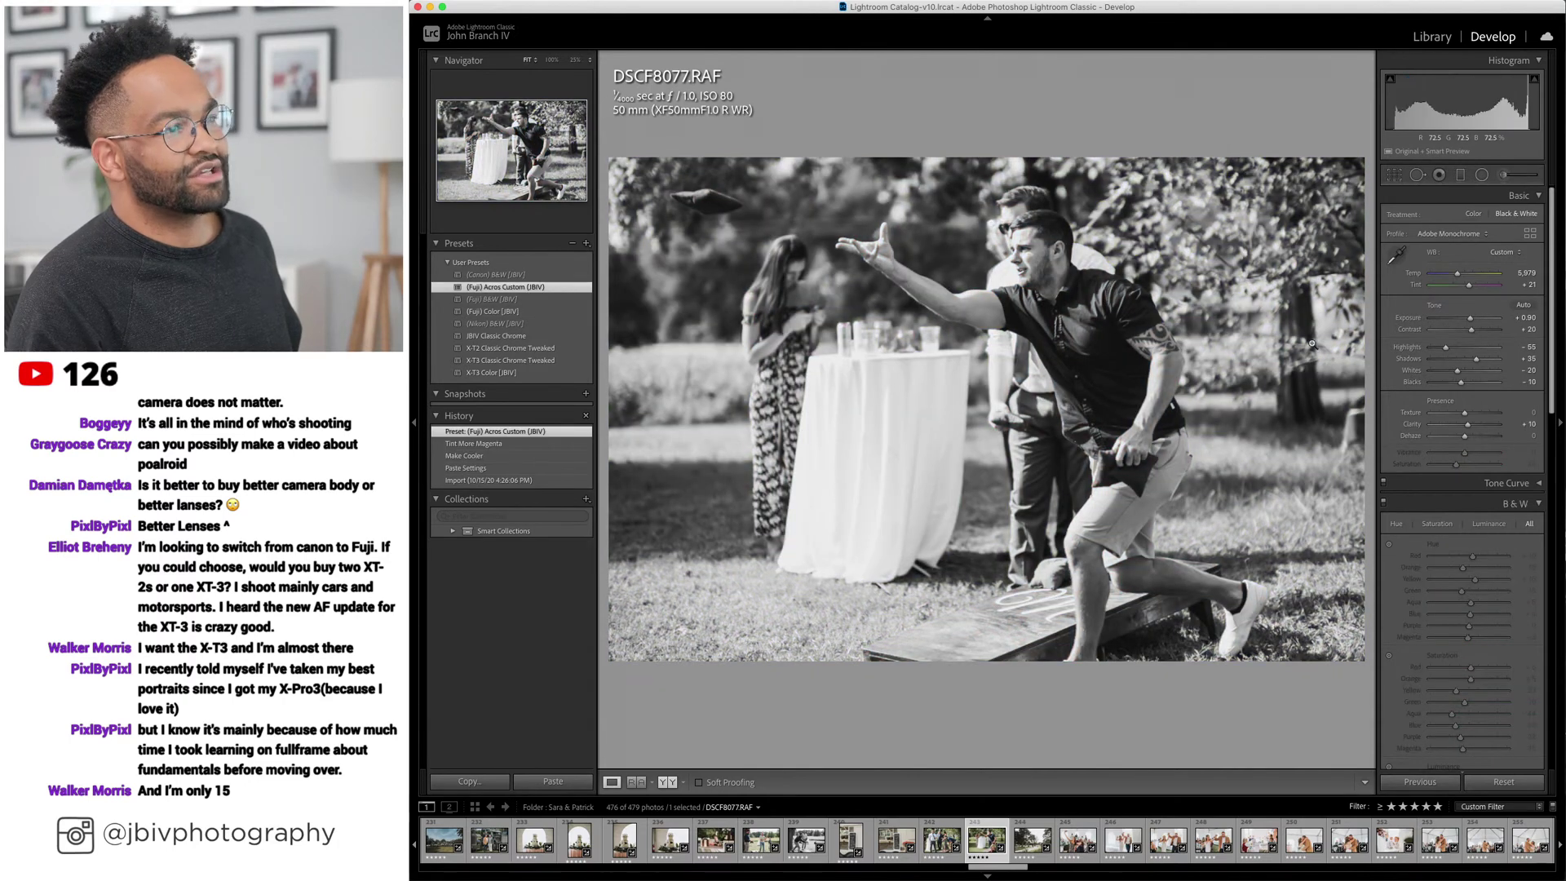
{"action": "left_click_drag", "start_coordinate": [1445, 347], "coordinate": [1473, 362]}
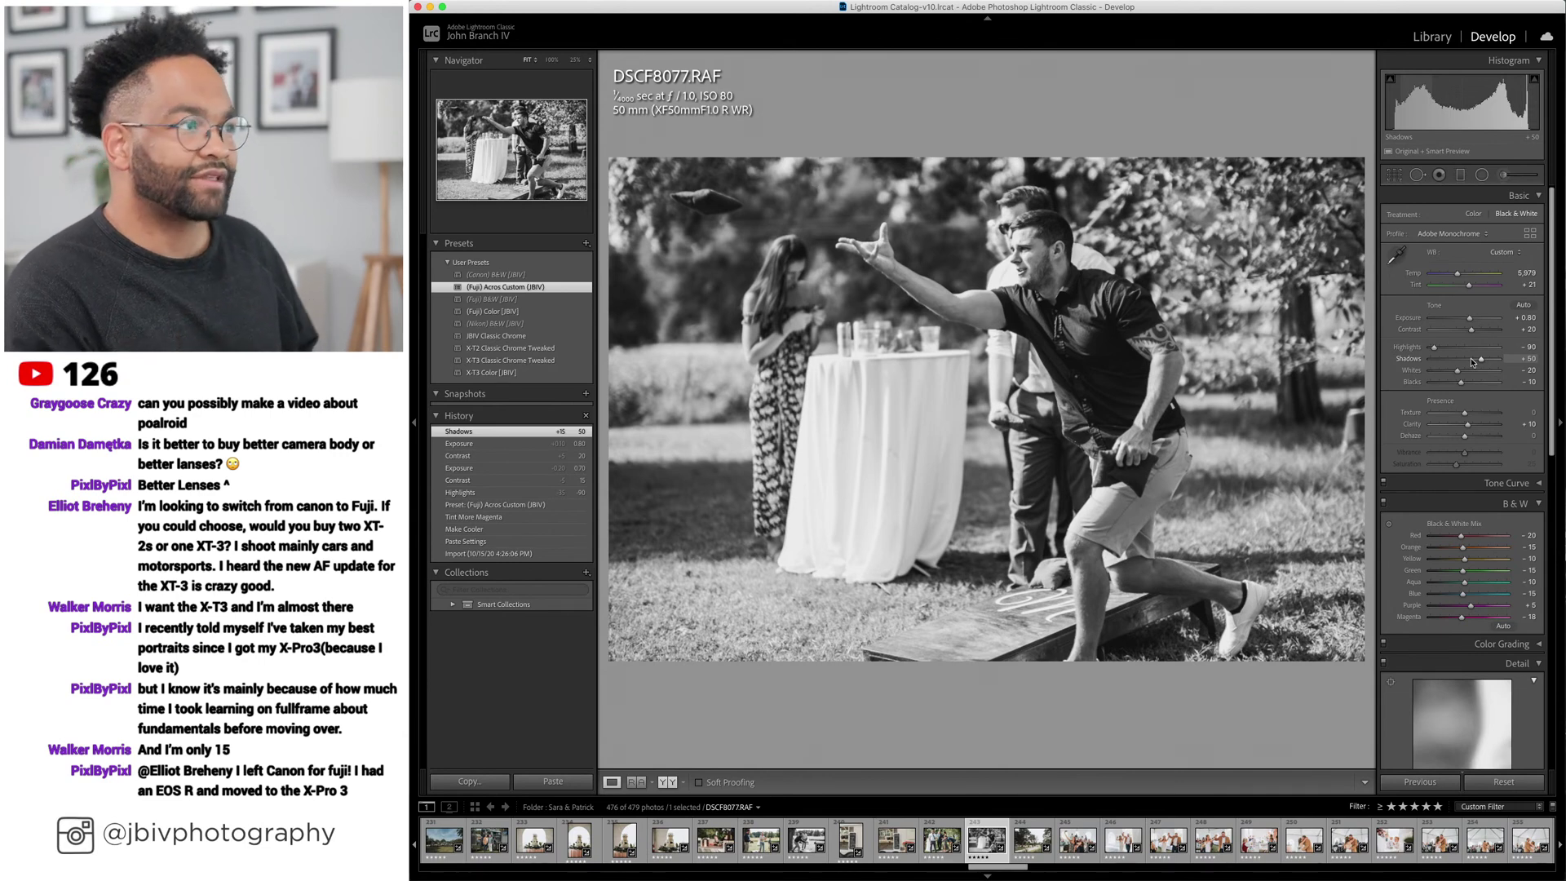
Turn DSCF7445-2 black and white with the (Fuji) Acros Custom [JBIV] preset, then set highlights to -80 and exposure to +0.27.
{"action": "key", "text": "Right"}
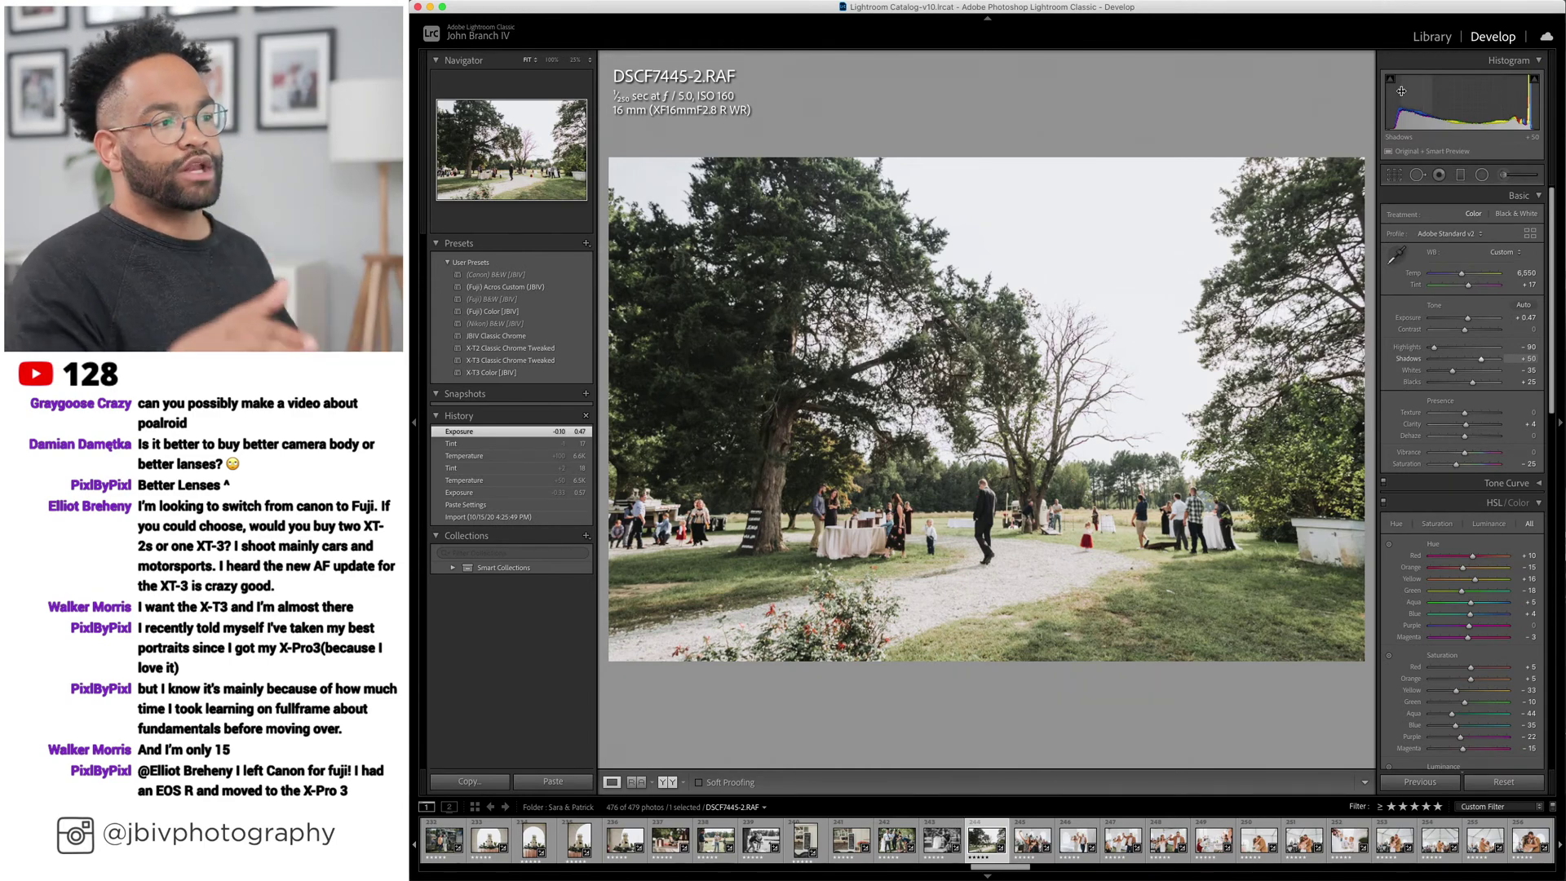
{"action": "left_click", "coordinate": [563, 286]}
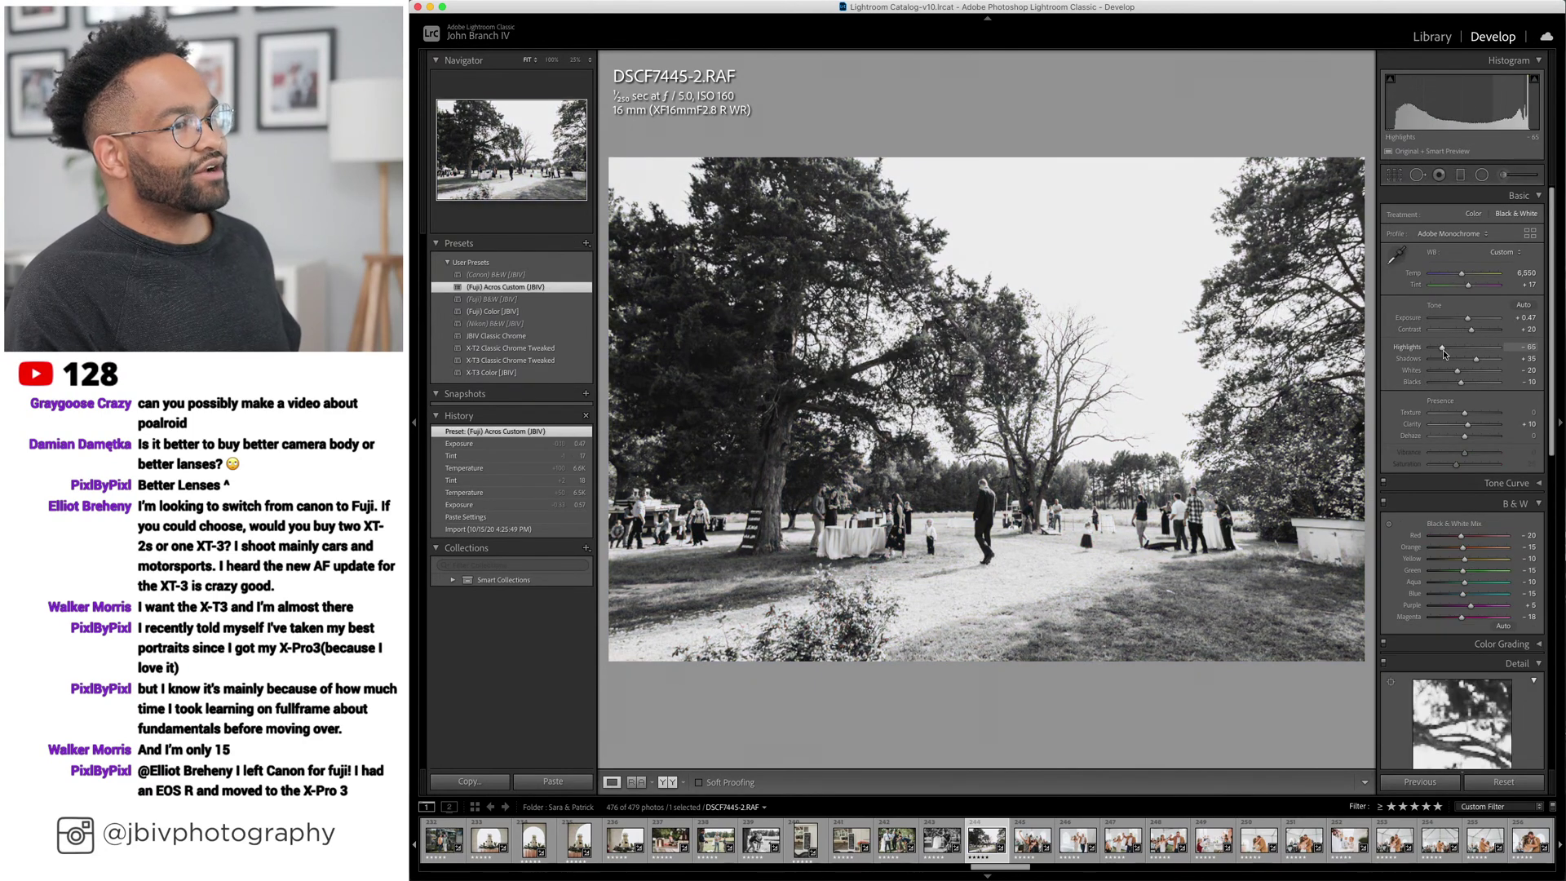
{"action": "left_click_drag", "start_coordinate": [1445, 347], "coordinate": [1437, 347]}
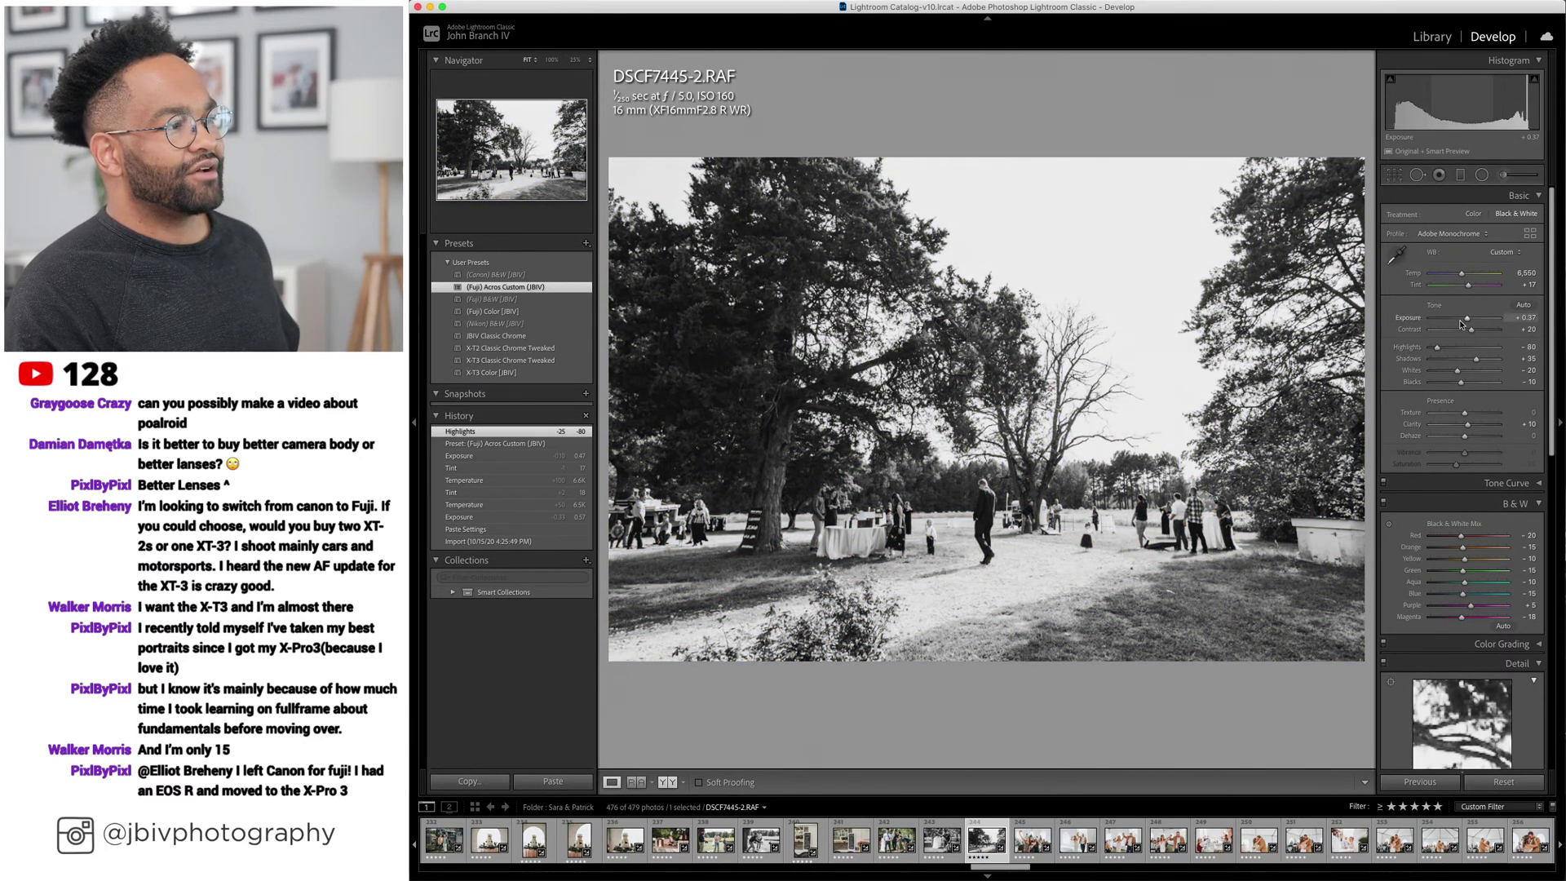
{"action": "key", "text": "Down"}
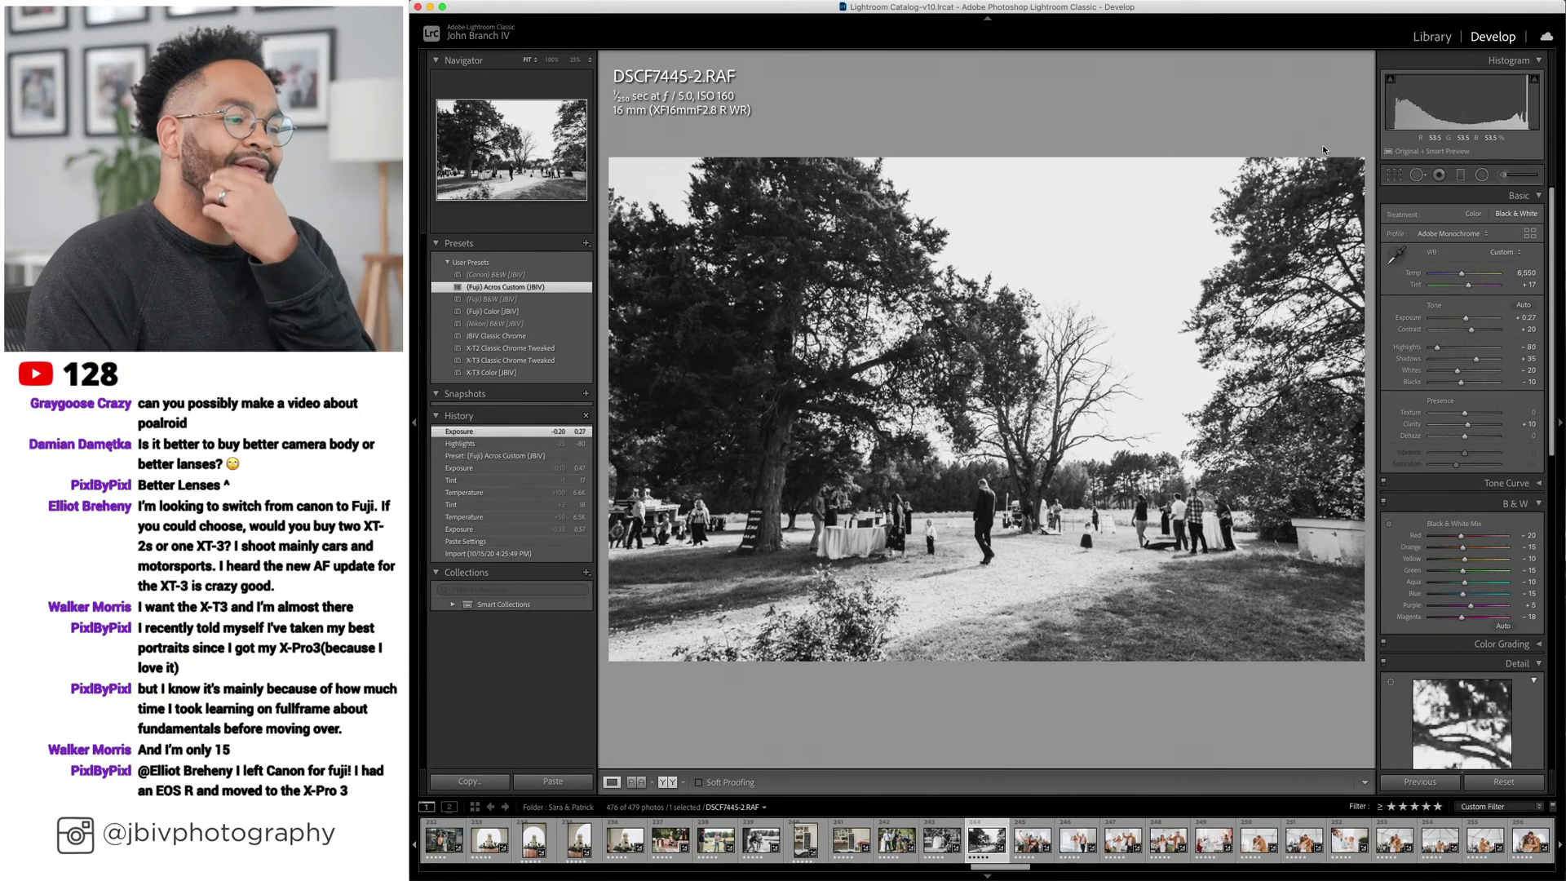
Cool the white balance temperature of the tent reception photos DSCF7449-2, DSCF7454-2 and DSCF7459-2.
{"action": "key", "text": "Right"}
{"action": "key", "text": "Right"}
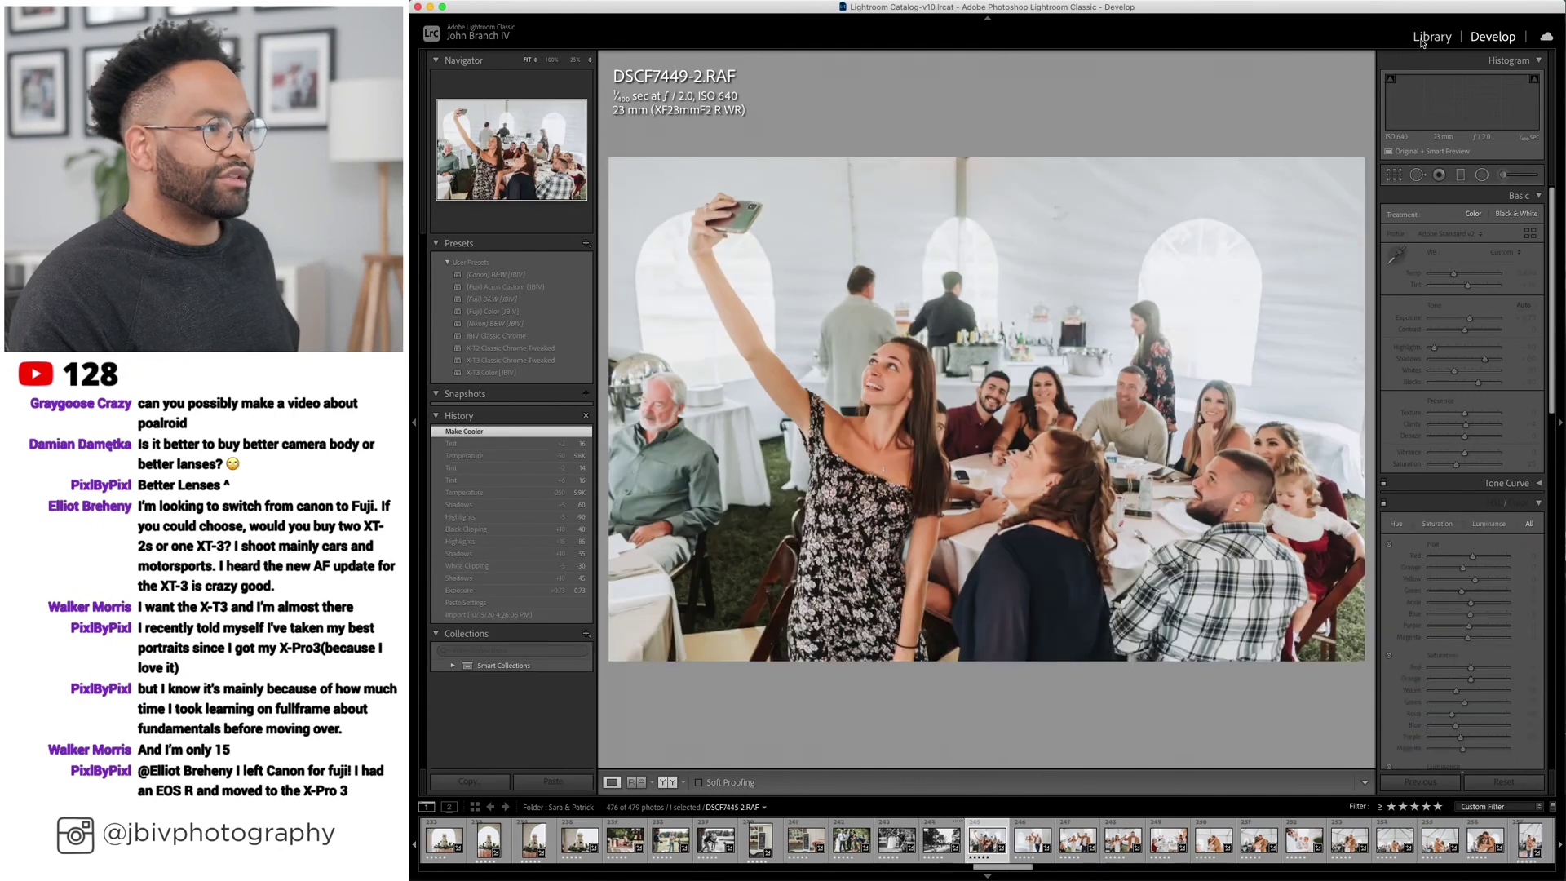
{"action": "left_click_drag", "start_coordinate": [1457, 277], "coordinate": [1457, 277]}
{"action": "key", "text": "Right"}
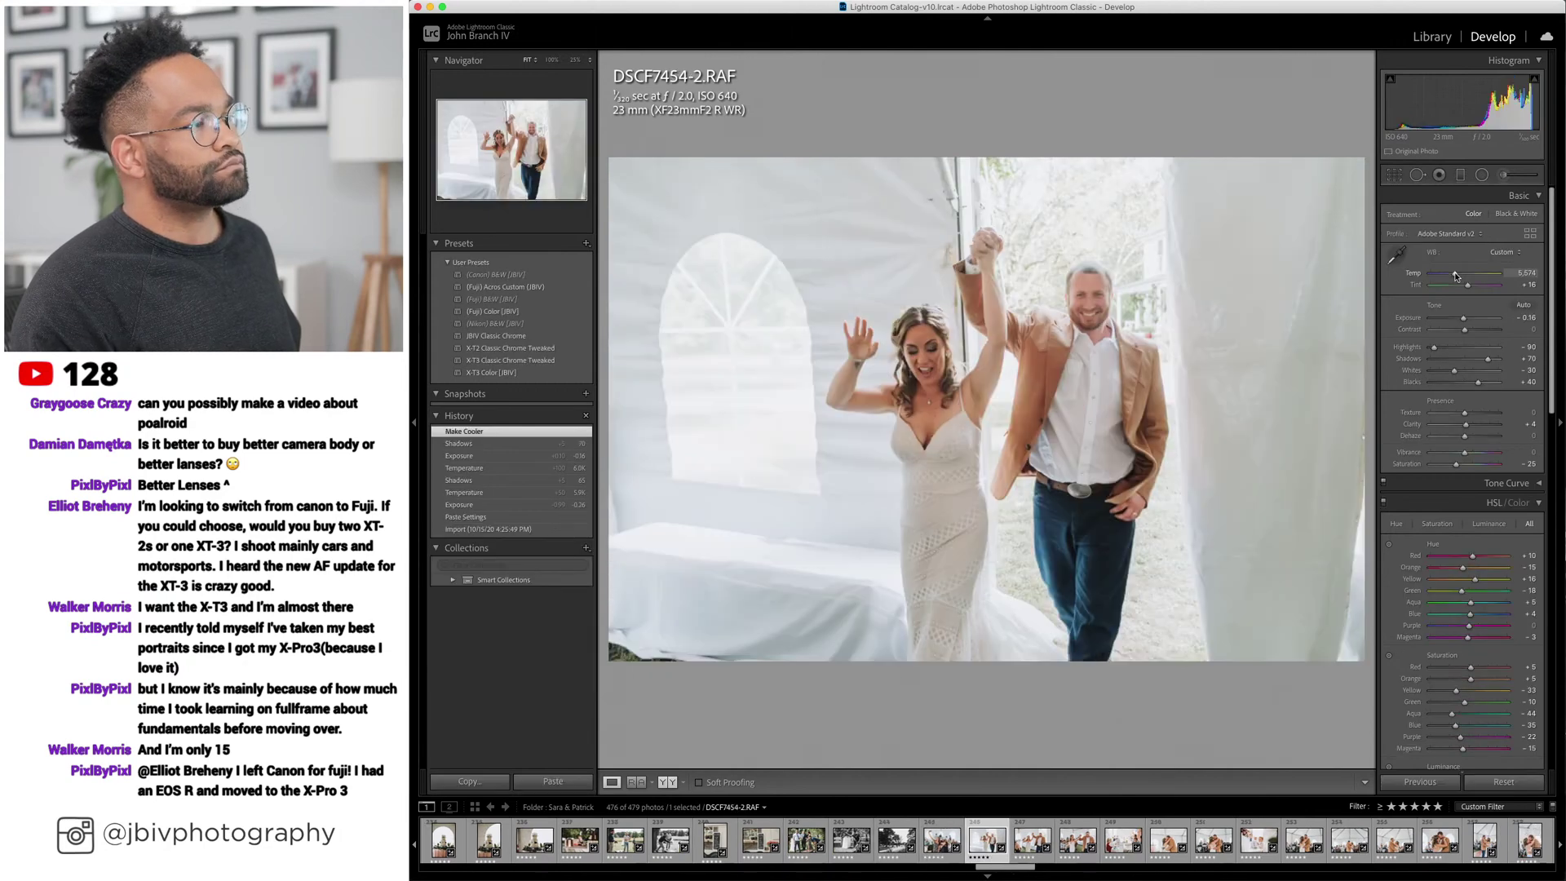
{"action": "key", "text": "Right"}
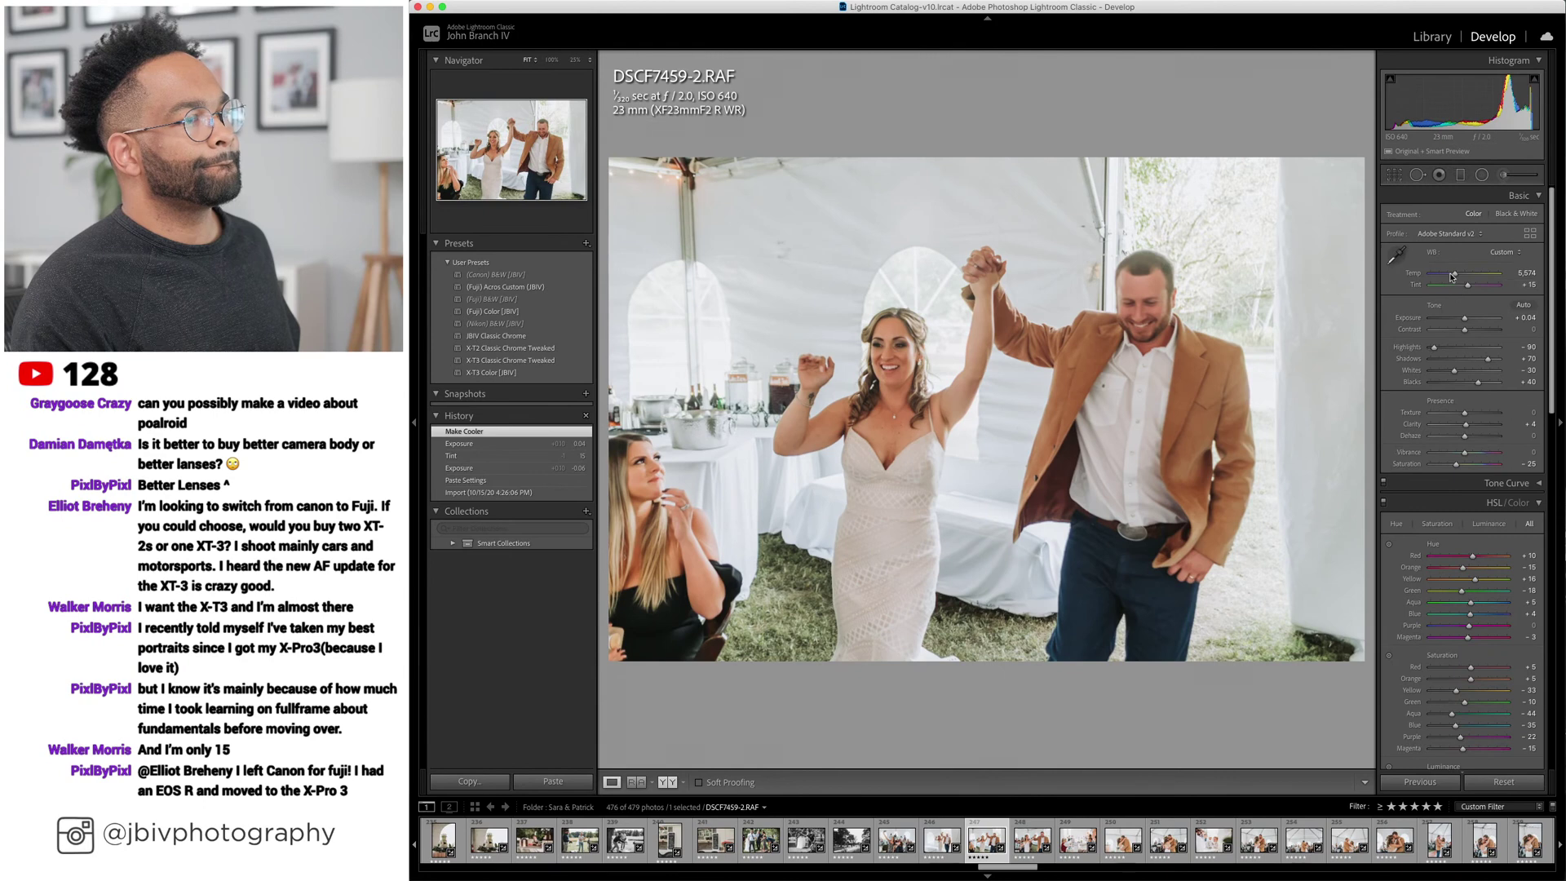
Apply the (Fuji) Acros Custom [JBIV] preset to DSCF7466-2, lower its highlights, and set shadows to +40 and exposure to +0.34.
{"action": "key", "text": "Right"}
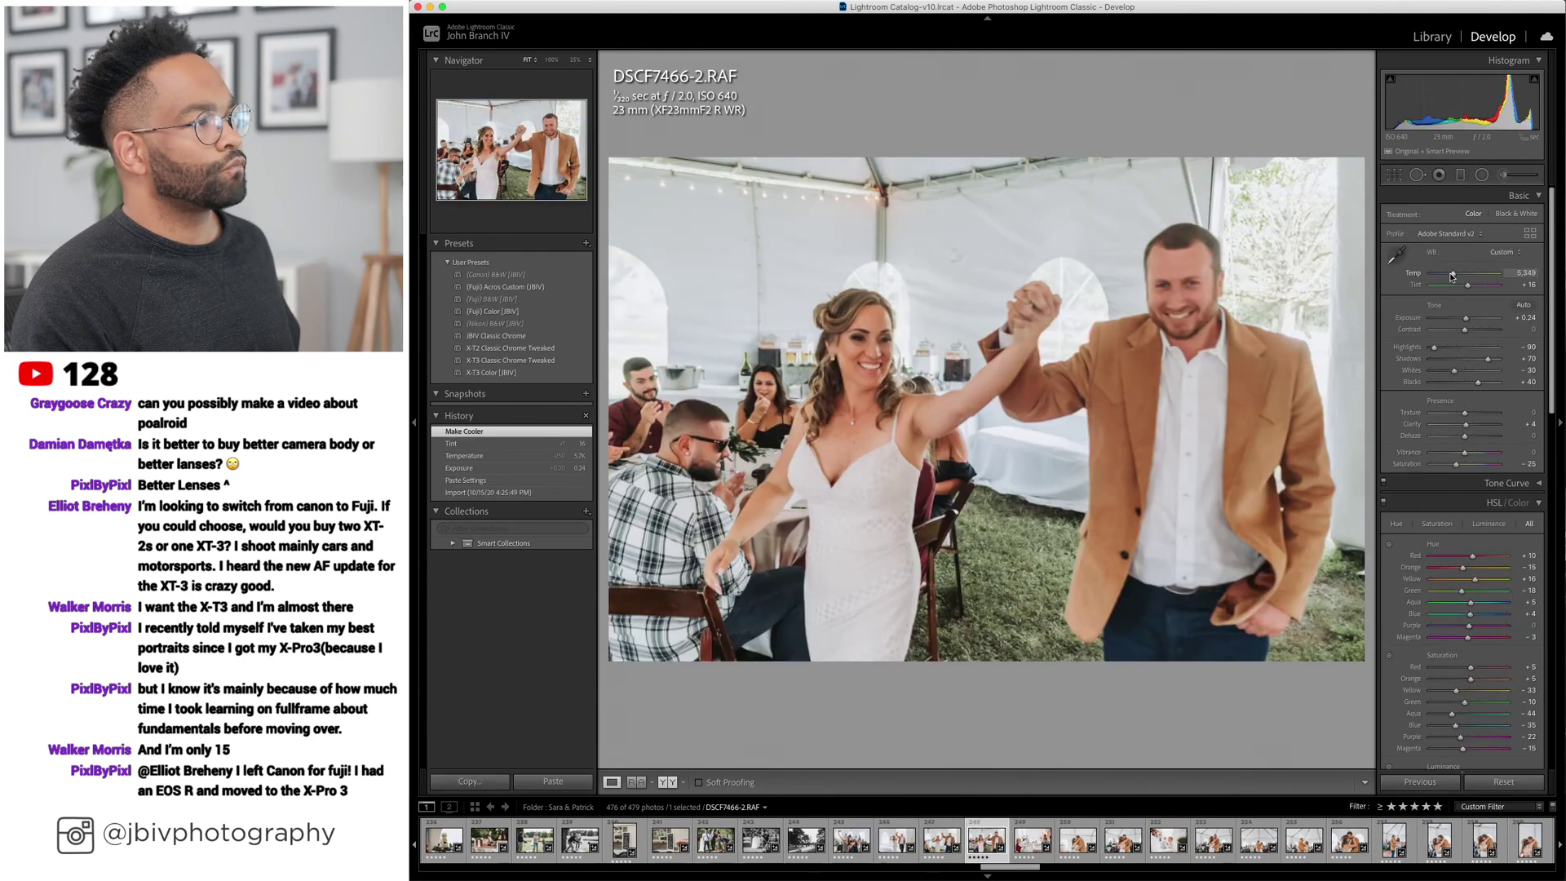
{"action": "left_click", "coordinate": [473, 288]}
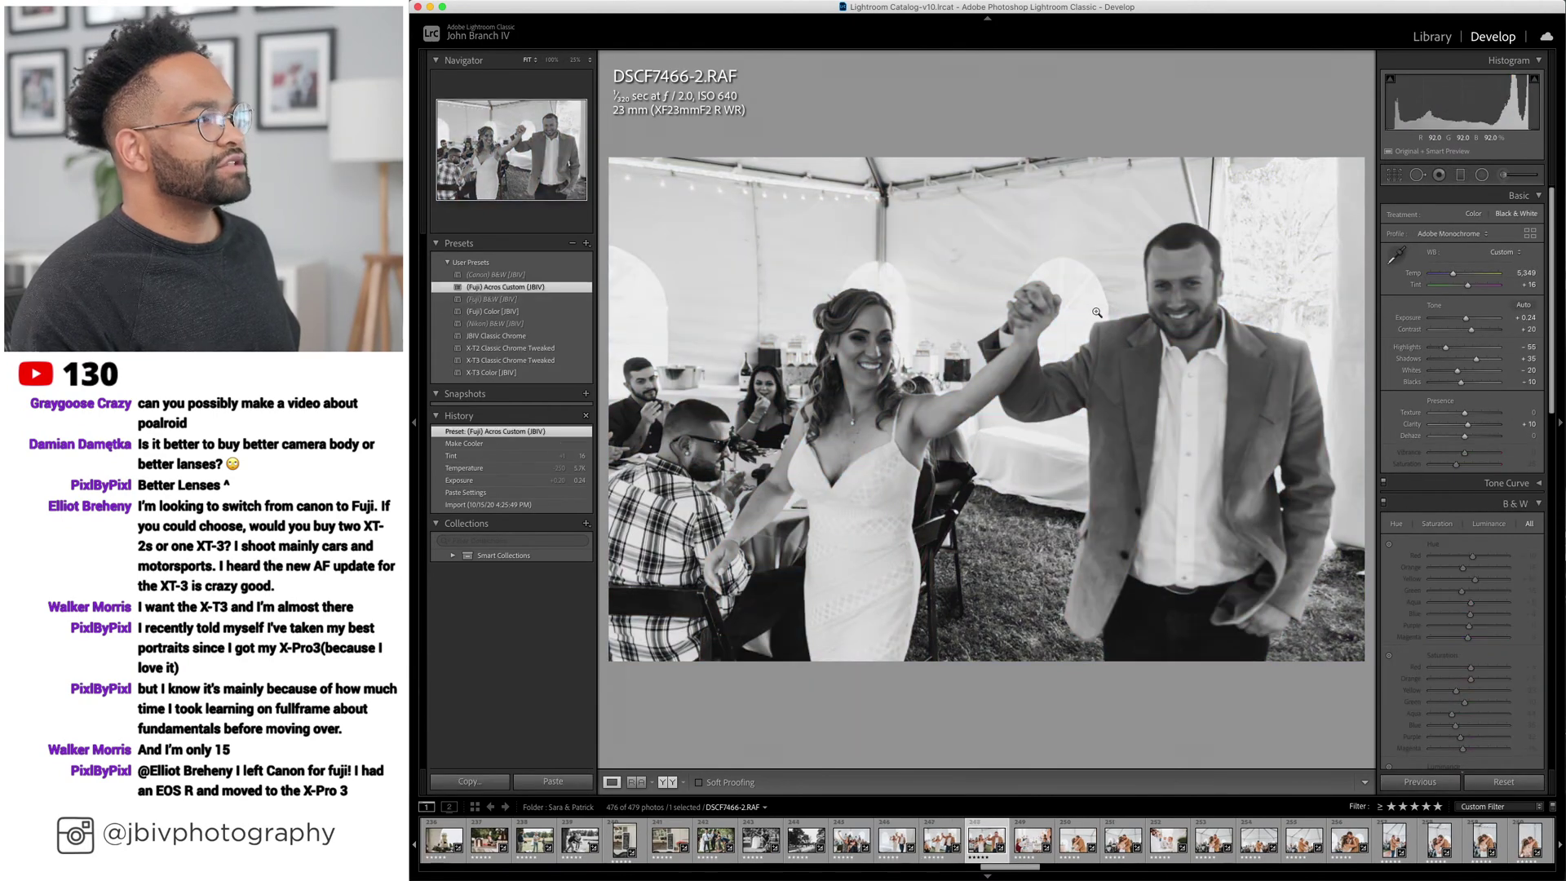
{"action": "left_click_drag", "start_coordinate": [1438, 350], "coordinate": [1478, 359]}
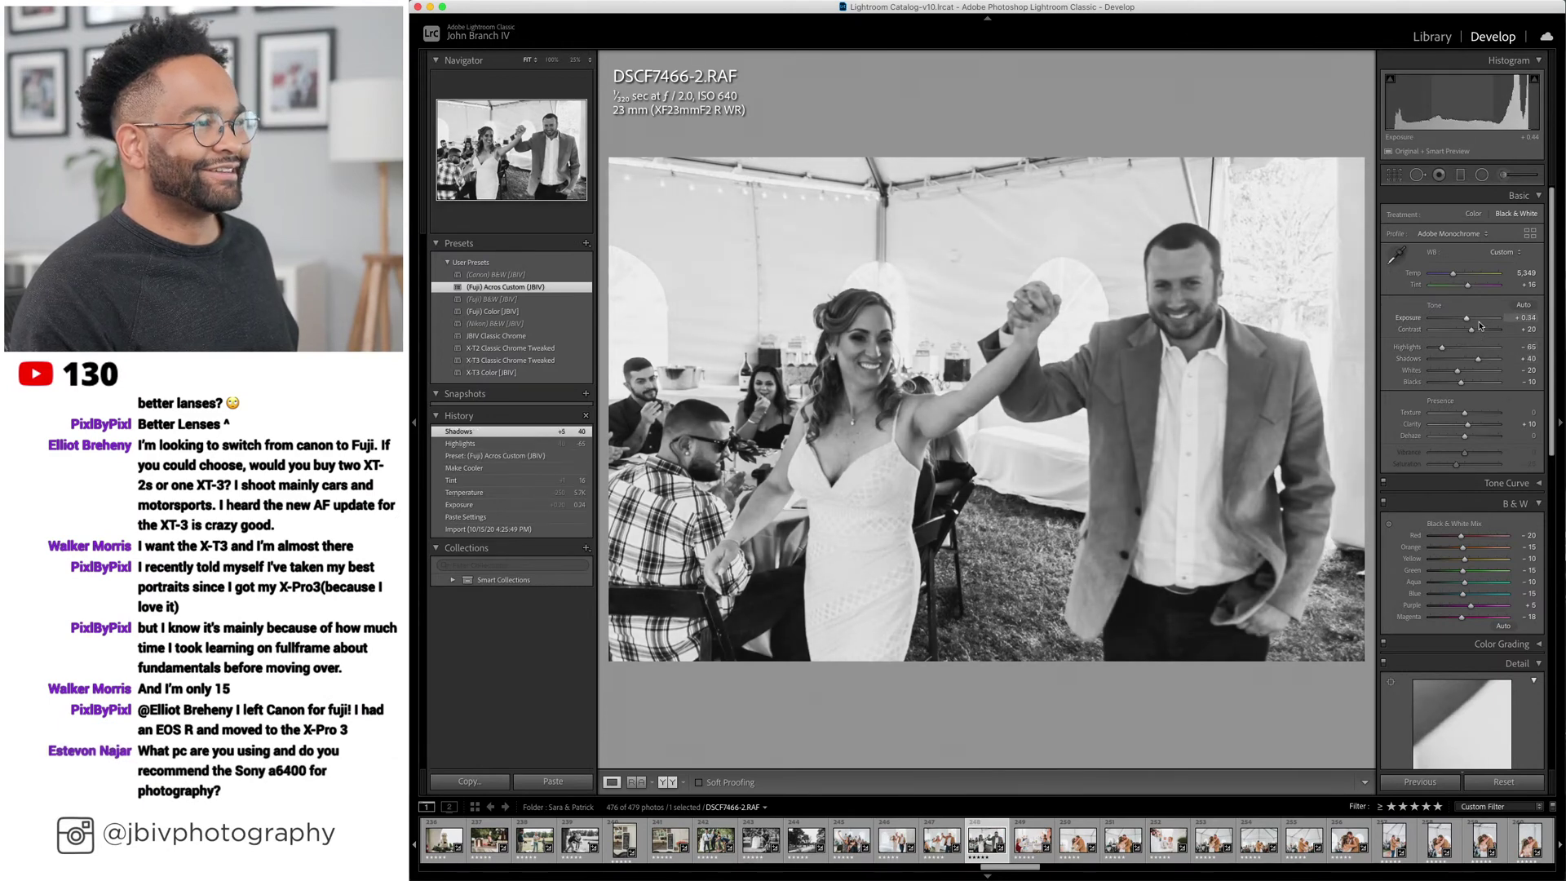
Cool the white balance temperature of the kissing couple photo DSCF7477-2 and straighten it with the Level Upright correction.
{"action": "key", "text": "Right"}
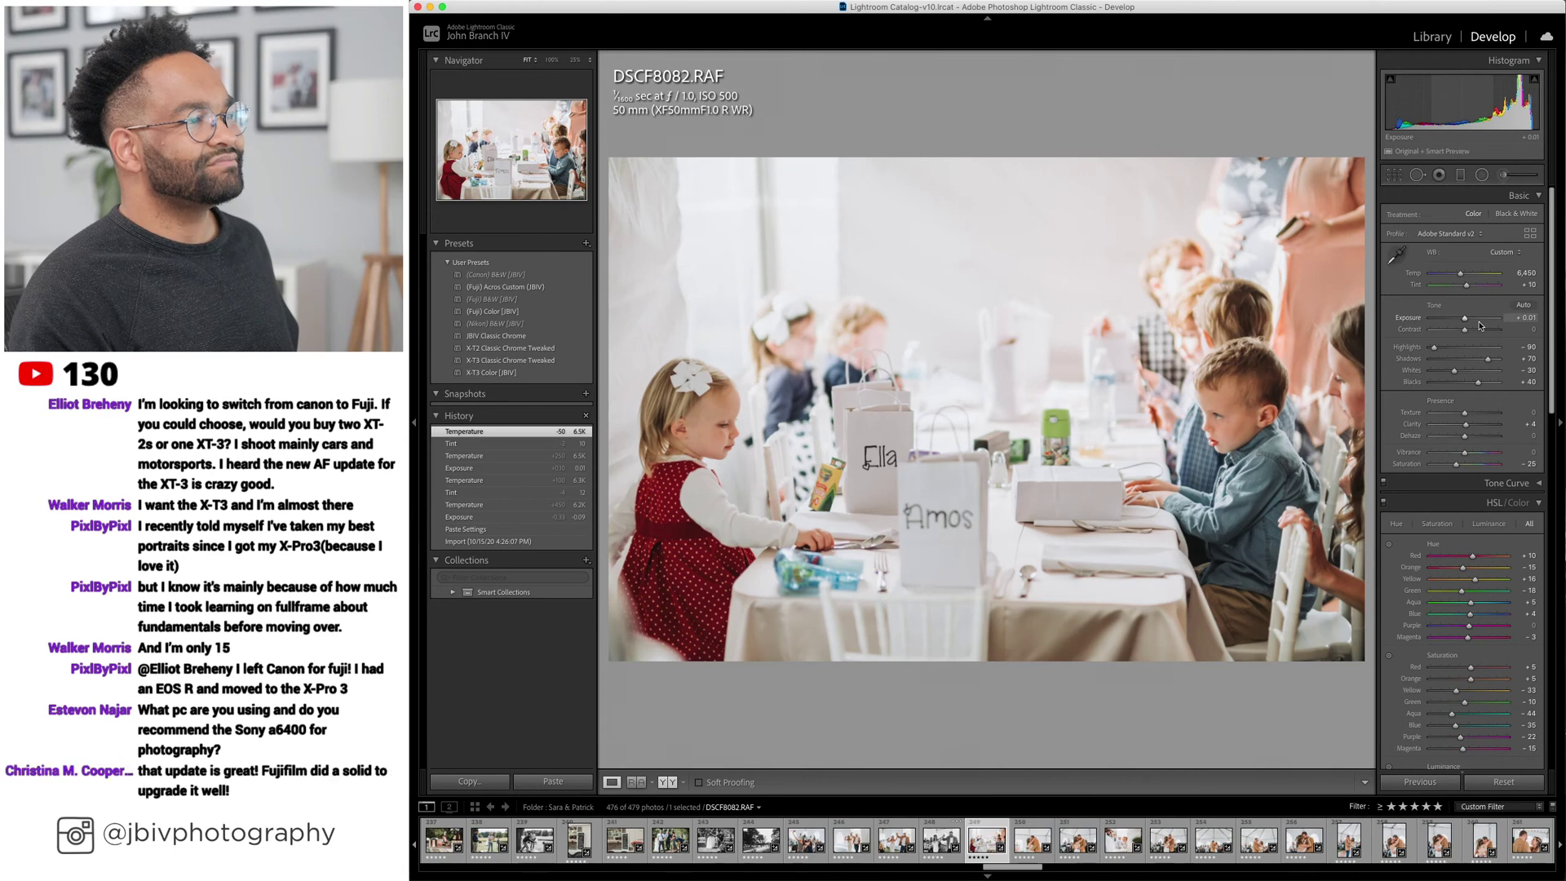
{"action": "key", "text": "Right"}
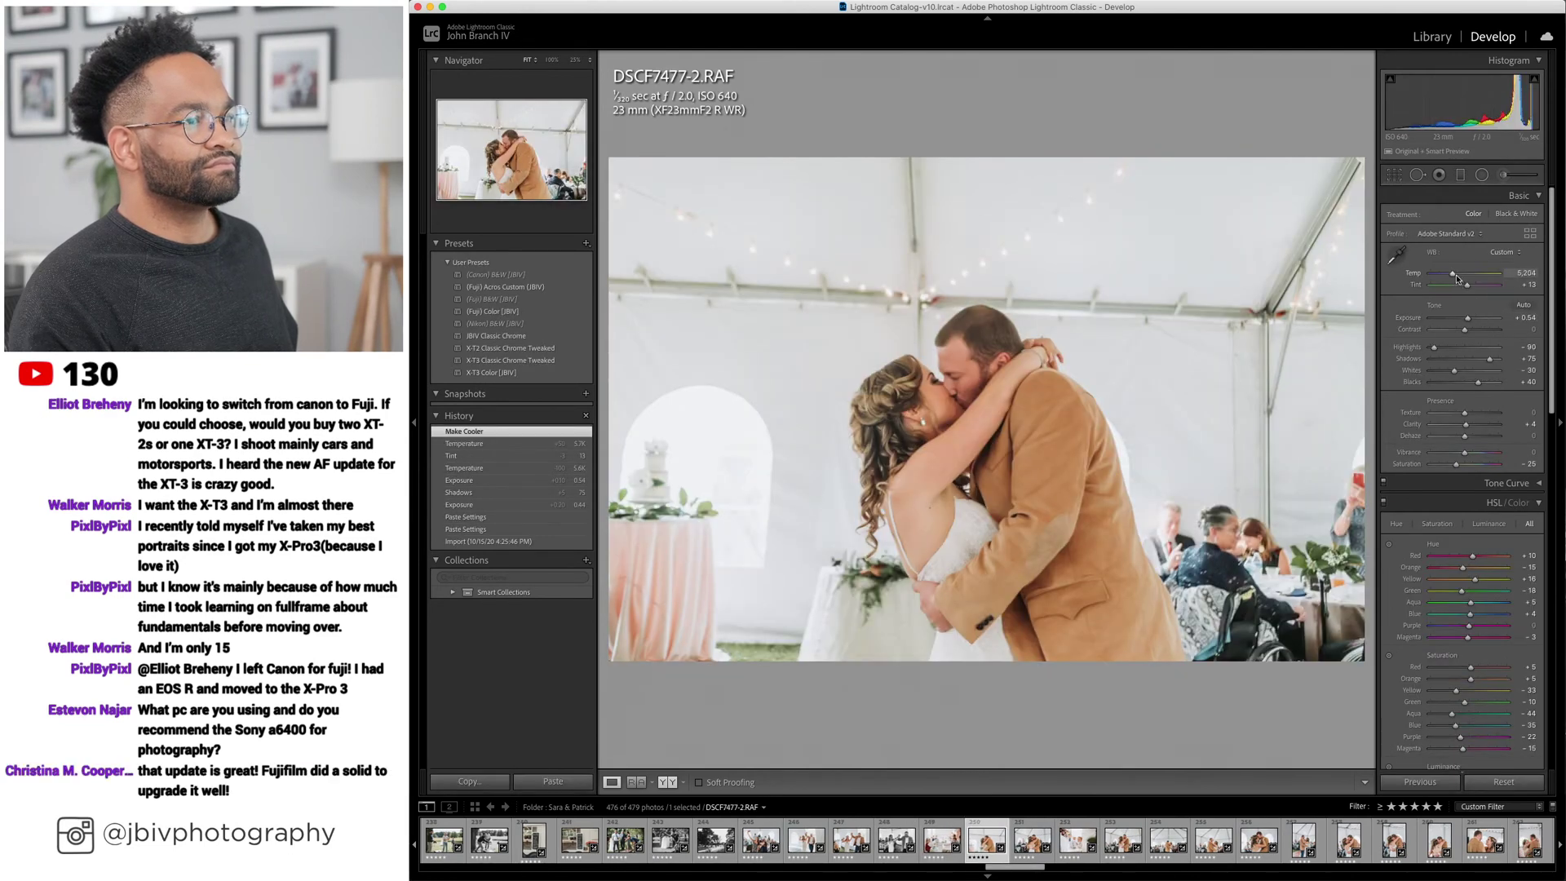
{"action": "left_click_drag", "start_coordinate": [1457, 278], "coordinate": [1454, 278]}
{"action": "scroll", "coordinate": [1460, 489], "scroll_direction": "down", "scroll_amount": 10}
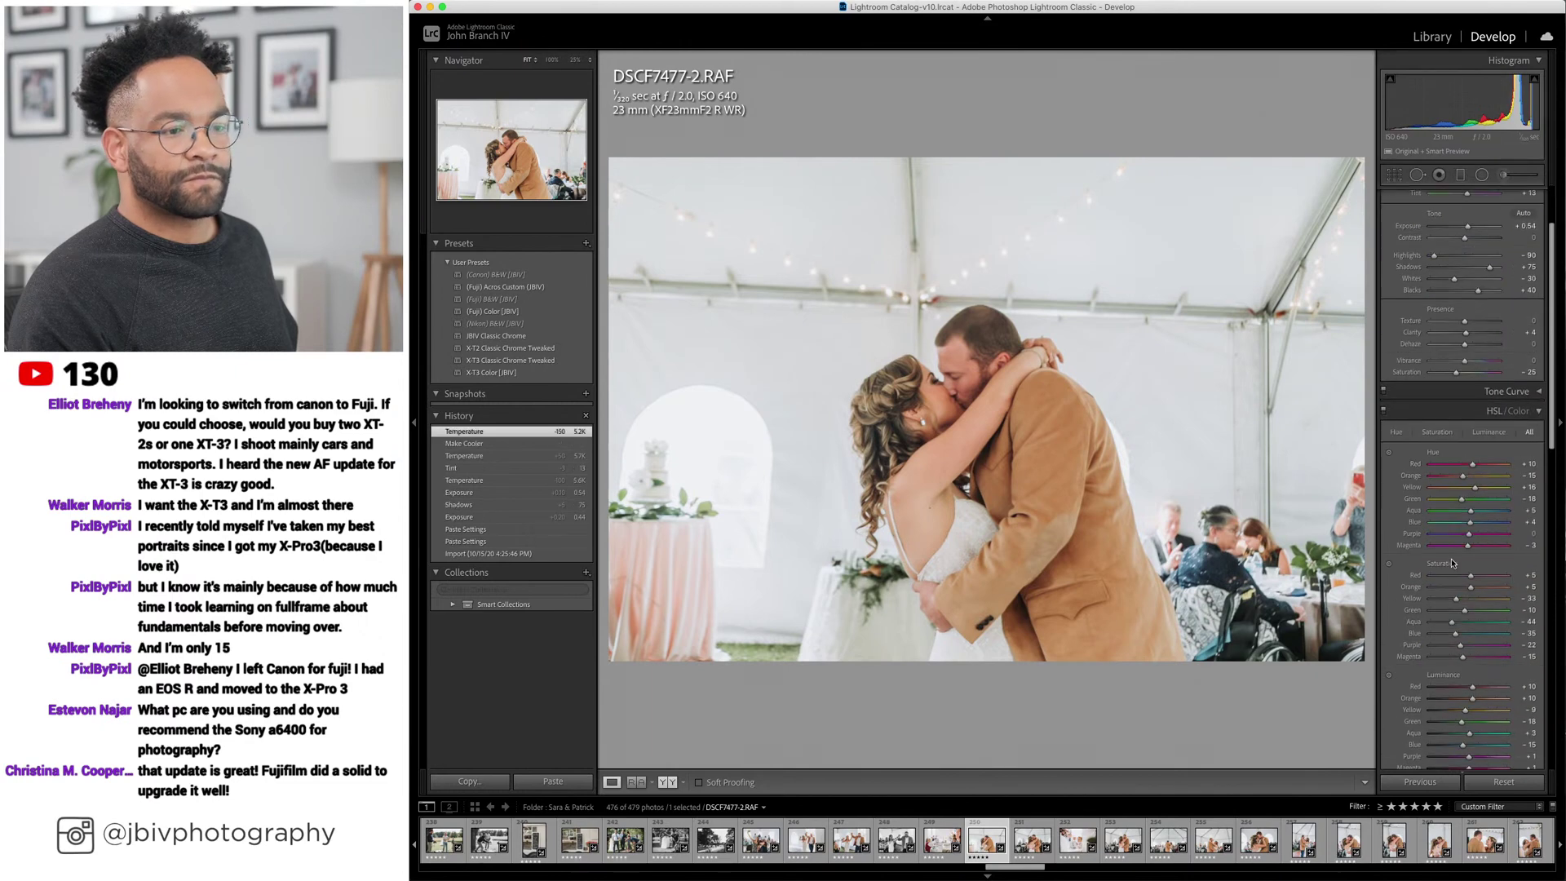
{"action": "left_click", "coordinate": [1433, 630]}
{"action": "scroll", "coordinate": [1420, 661], "scroll_direction": "down", "scroll_amount": 2}
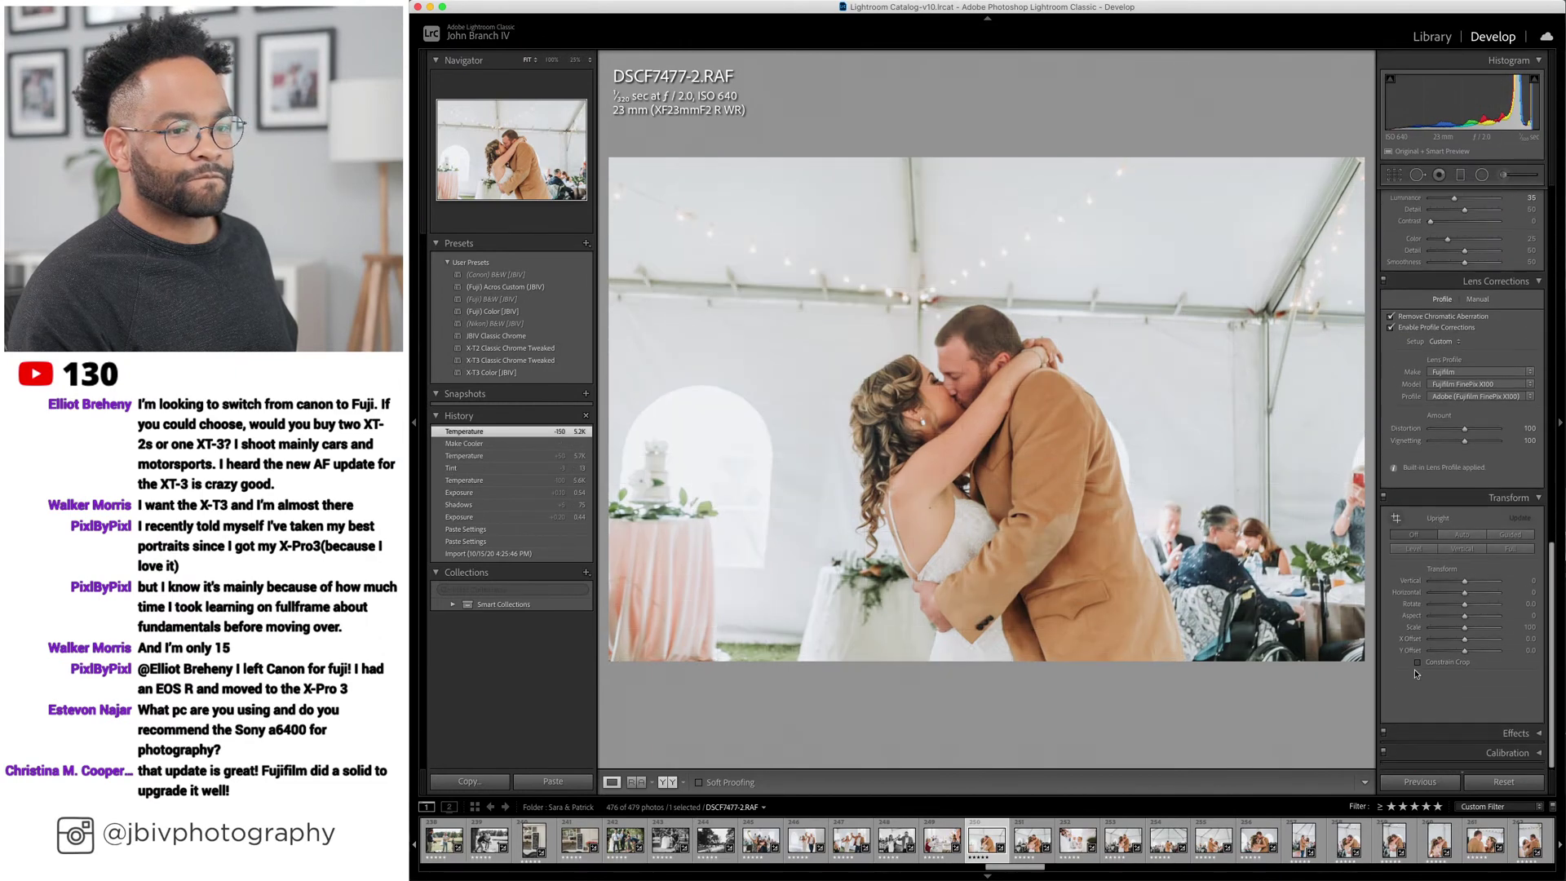
{"action": "left_click", "coordinate": [1414, 553]}
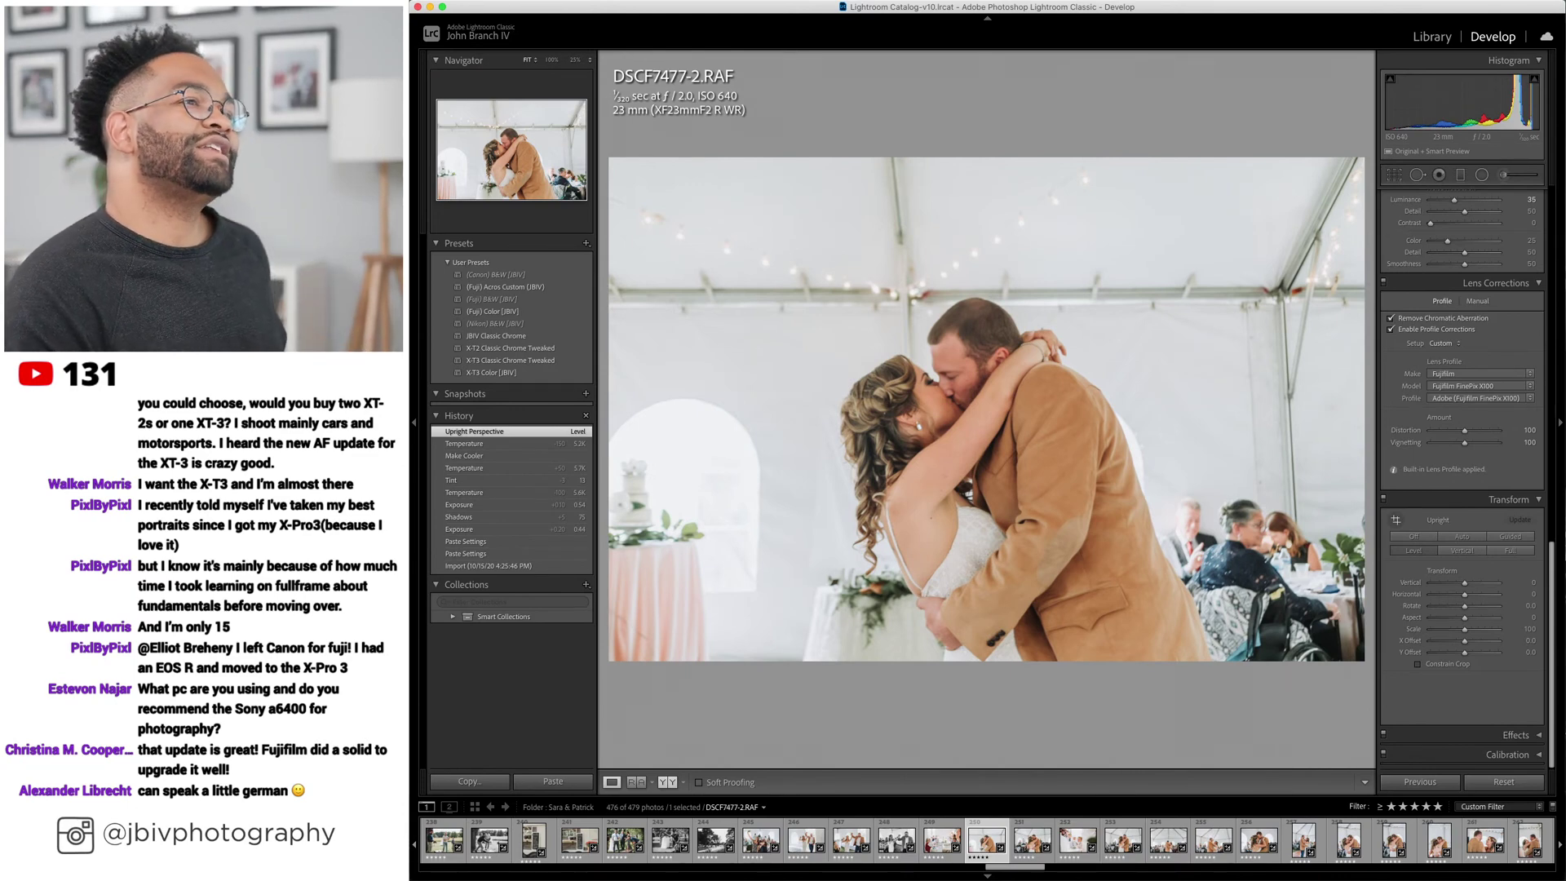
Apply the (Fuji) Acros Custom [JBIV] preset to the slow dance photo DSCF7489-2 and set highlights to -85 and shadows to +45.
{"action": "key", "text": "Right"}
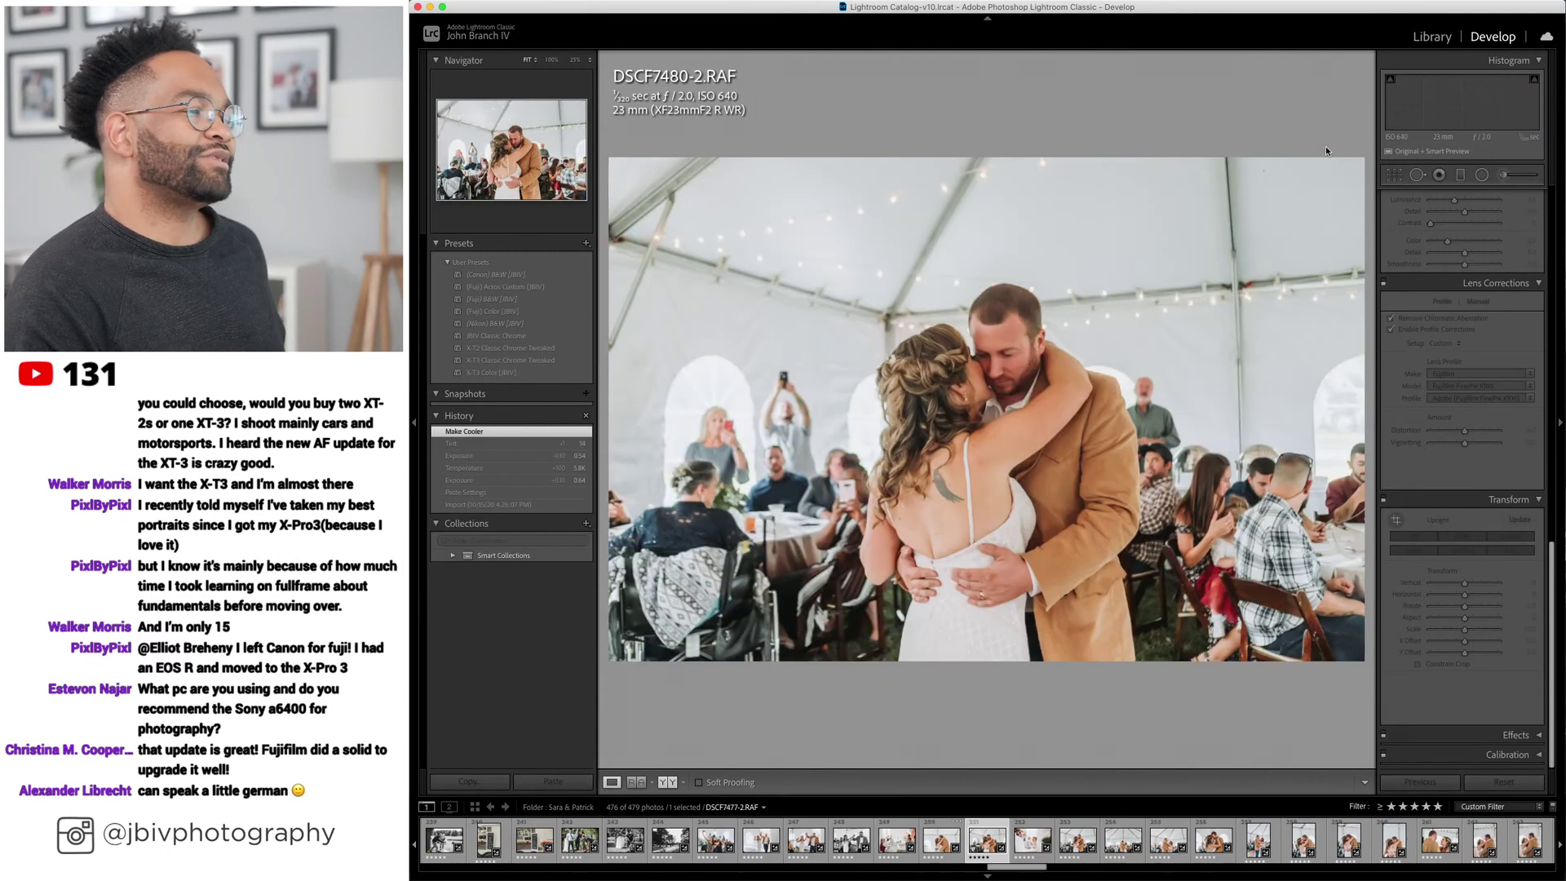
{"action": "key", "text": "Right"}
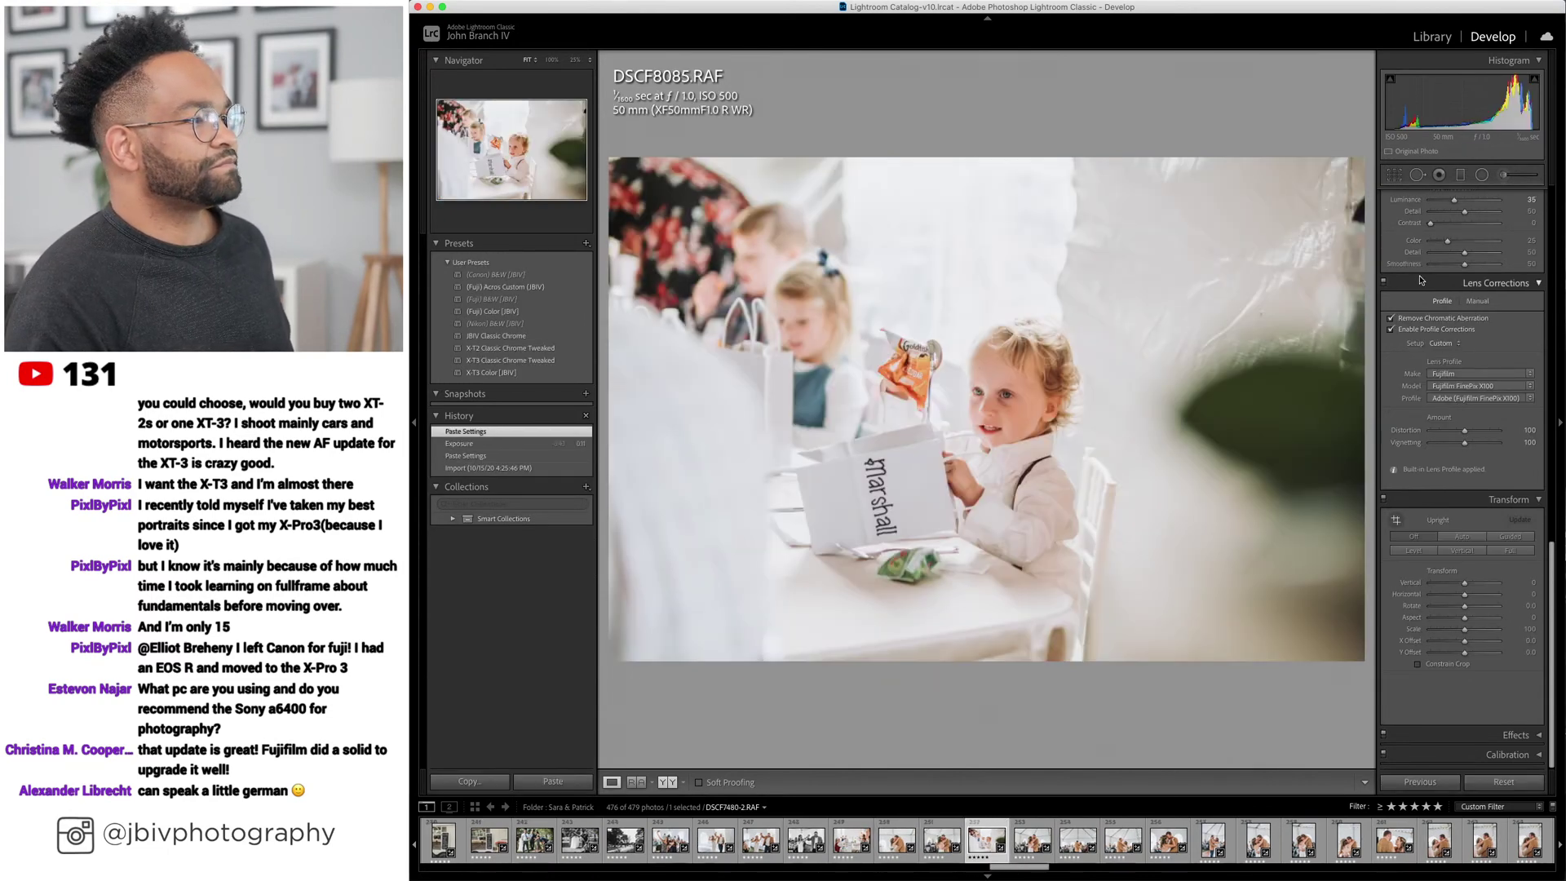
{"action": "key", "text": "Right"}
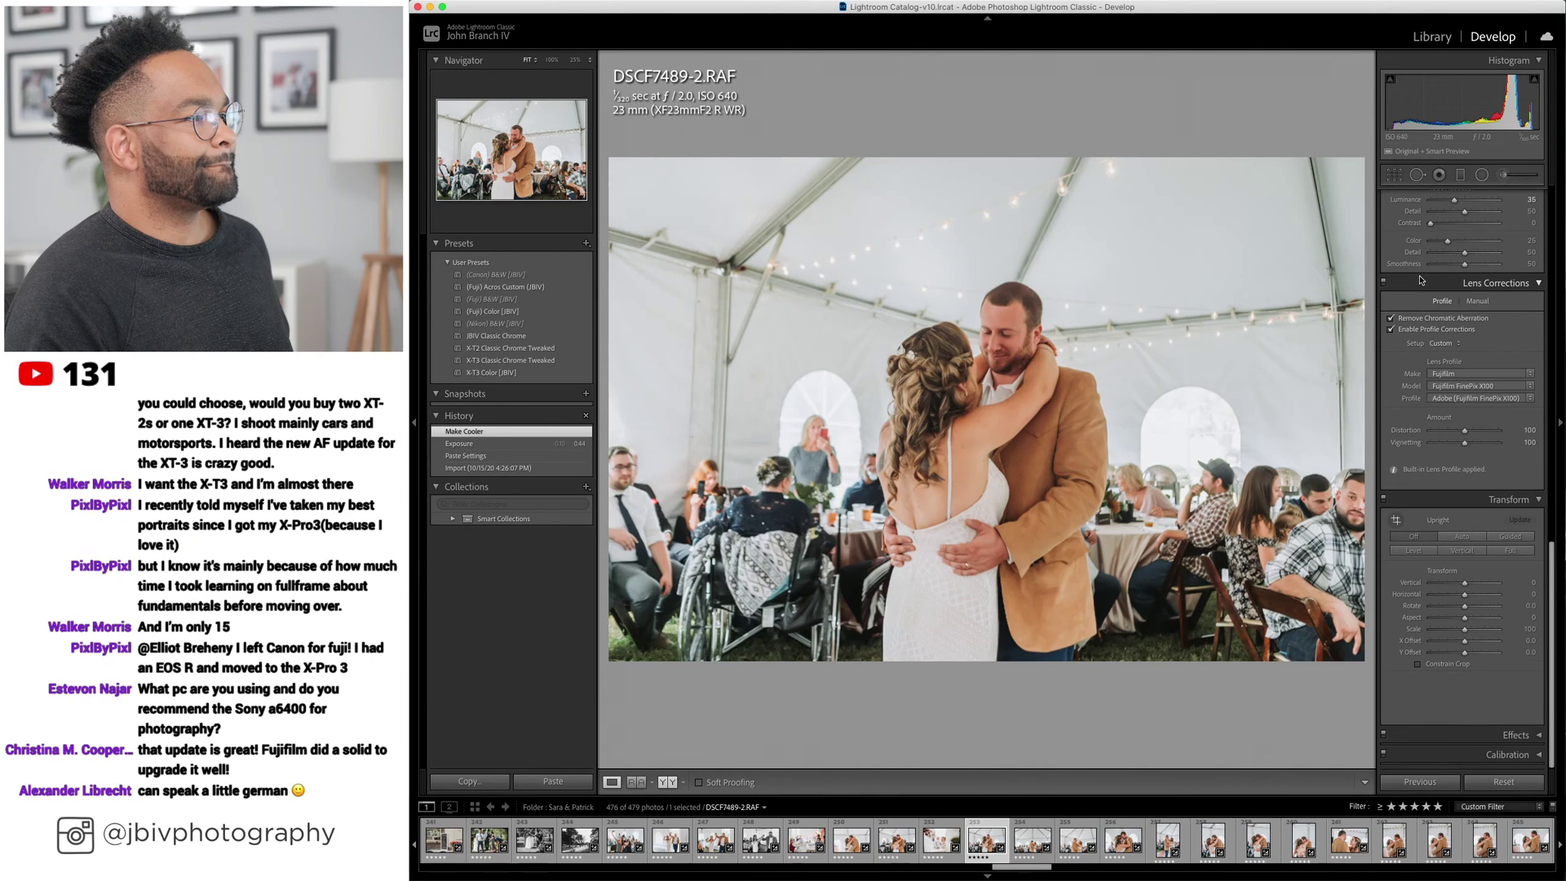
{"action": "left_click", "coordinate": [506, 286]}
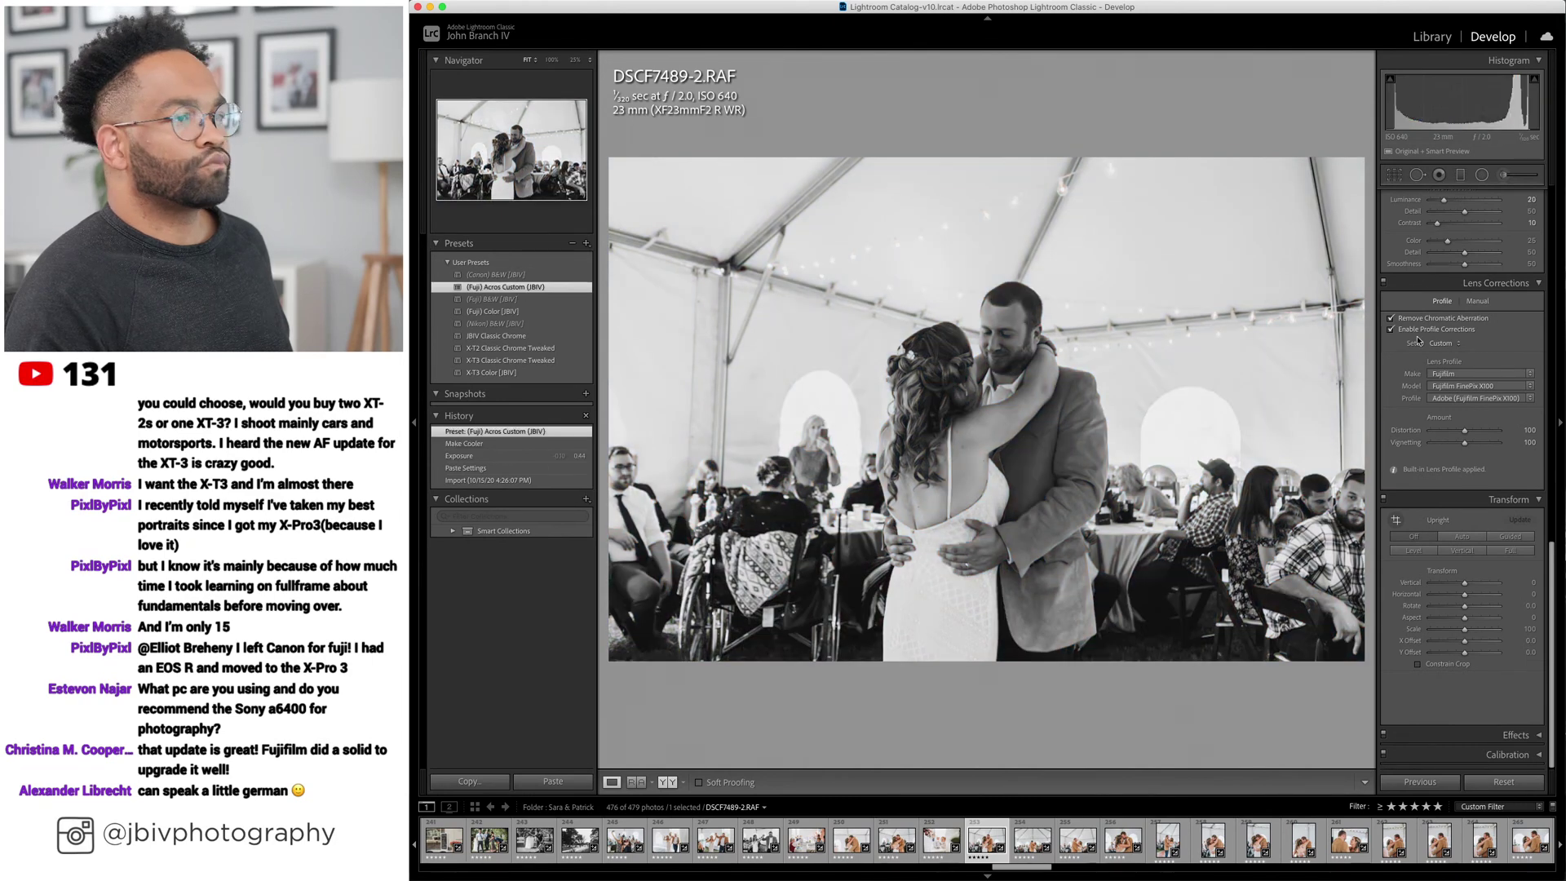
{"action": "scroll", "coordinate": [1419, 342], "scroll_direction": "up", "scroll_amount": 10}
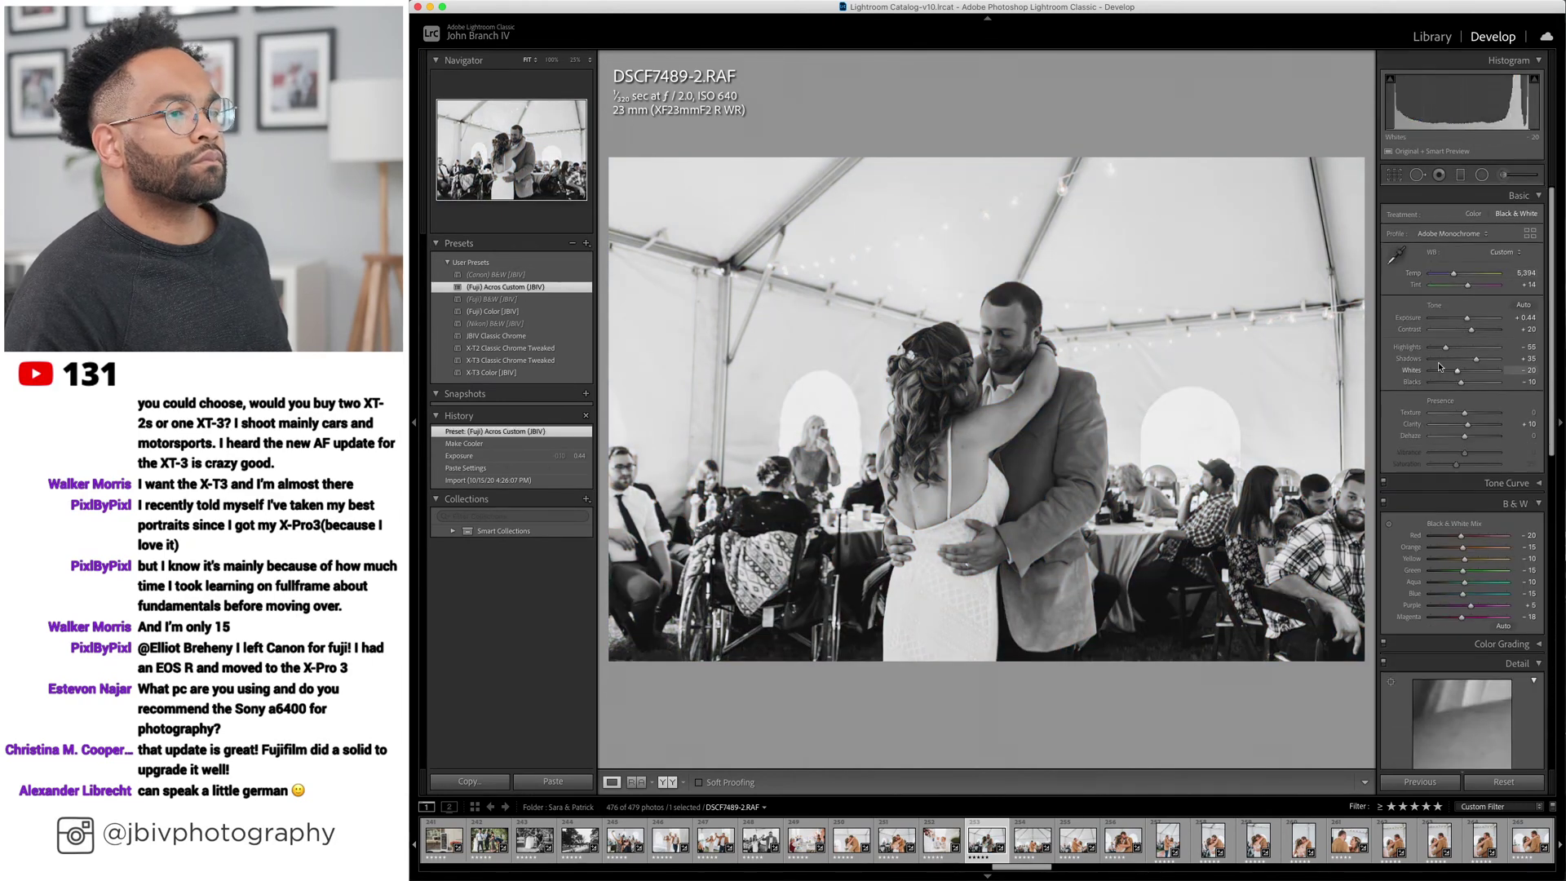
{"action": "left_click_drag", "start_coordinate": [1440, 349], "coordinate": [1479, 365]}
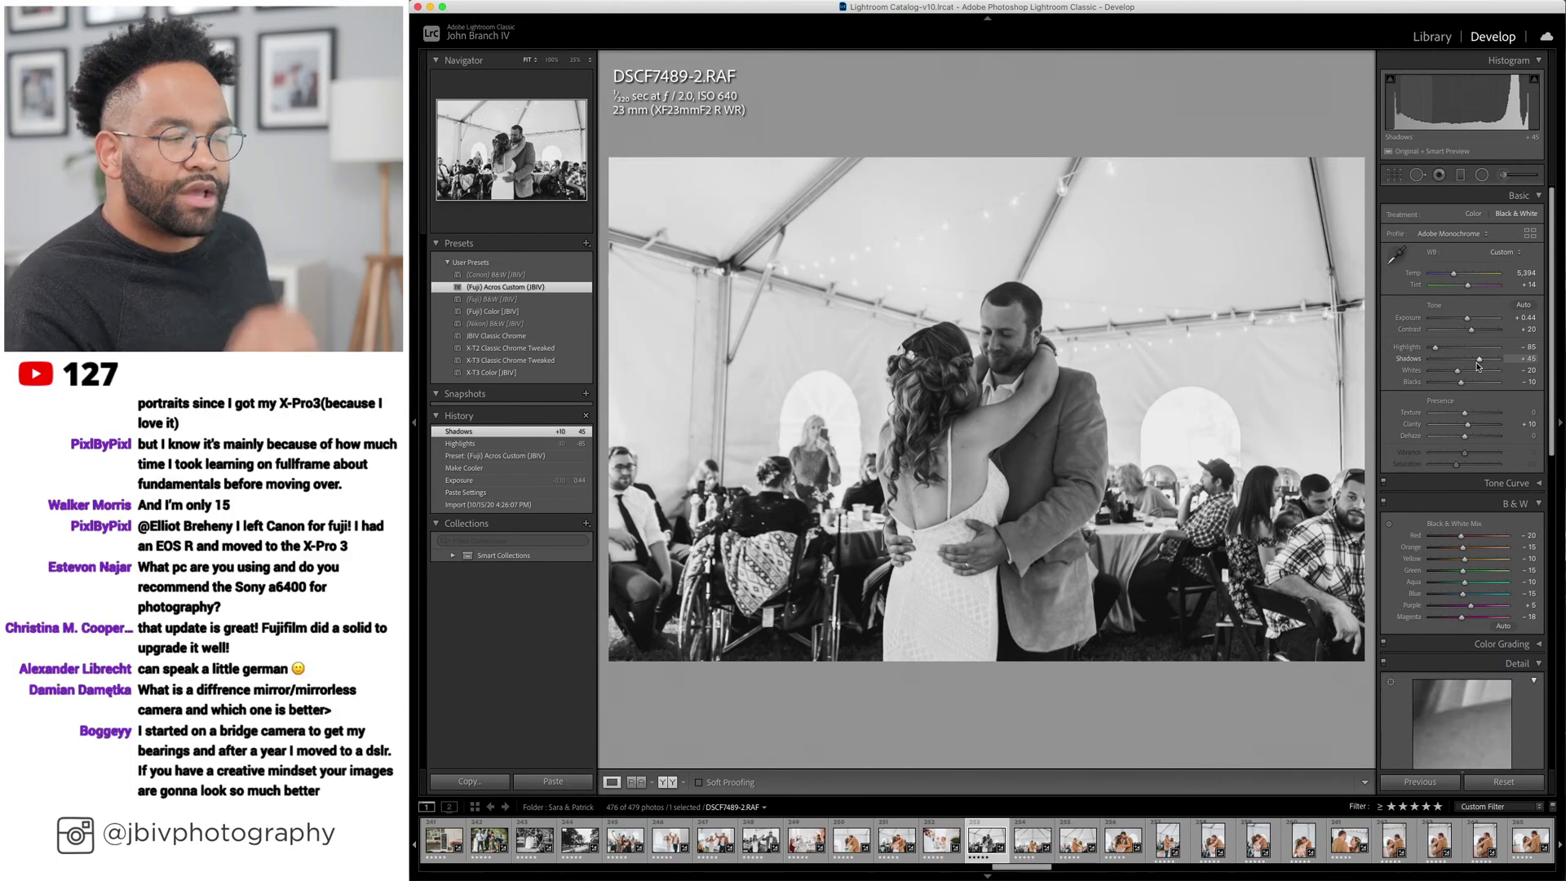
Review the tent dance photos from DSCF7504-2 onward and set the exposure of the vertical photo DSCF7510-2 to +0.64.
{"action": "key", "text": "Right"}
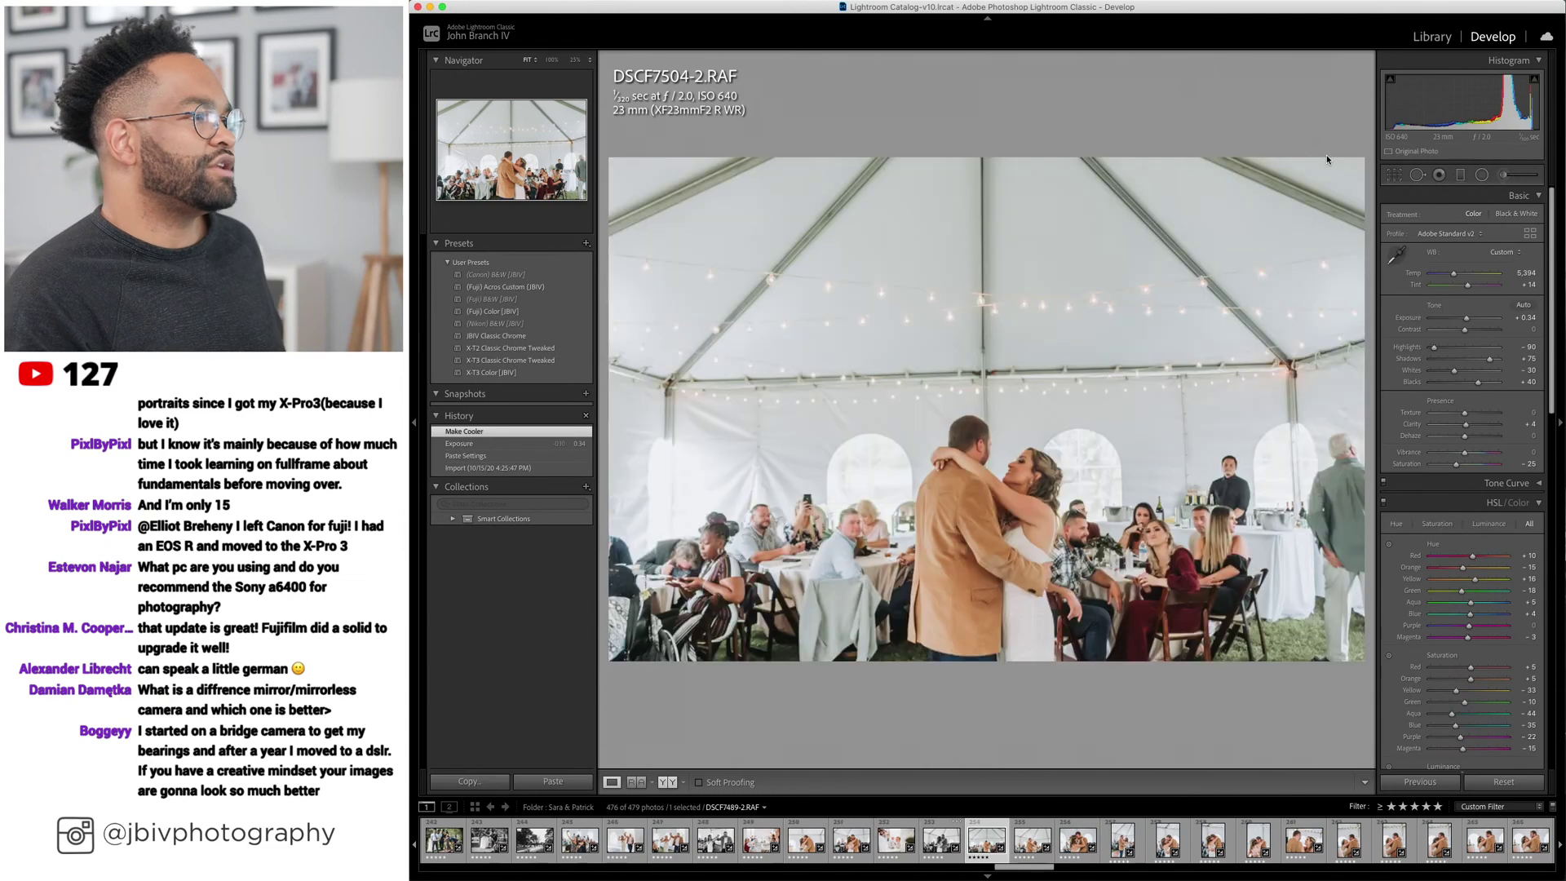
{"action": "scroll", "coordinate": [1407, 336], "scroll_direction": "down", "scroll_amount": 15}
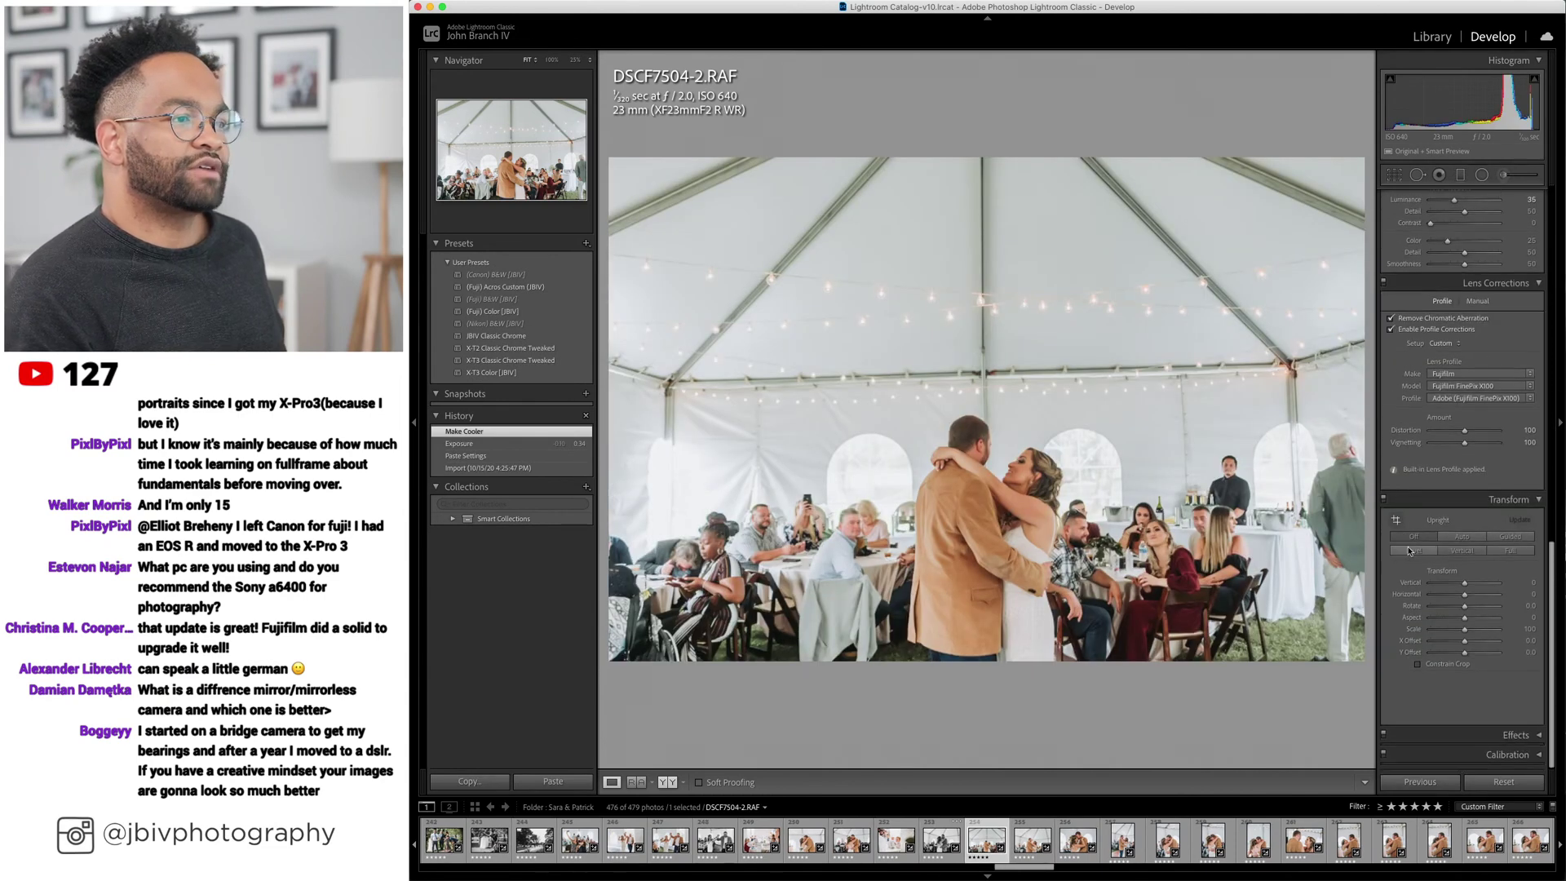
{"action": "key", "text": "Right"}
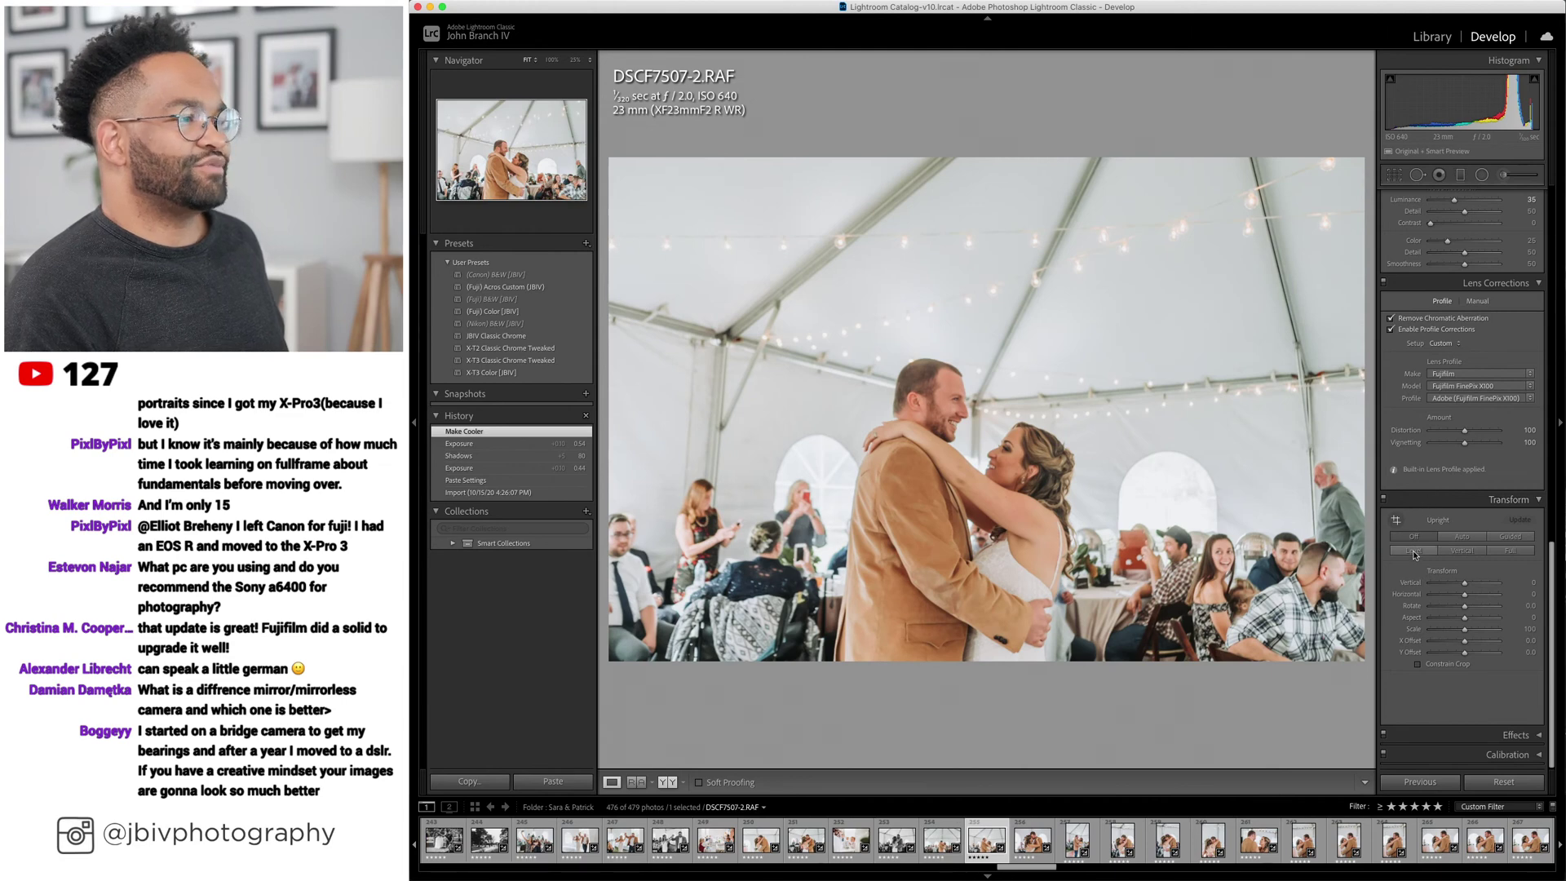
{"action": "key", "text": "Right"}
{"action": "key", "text": "Right"}
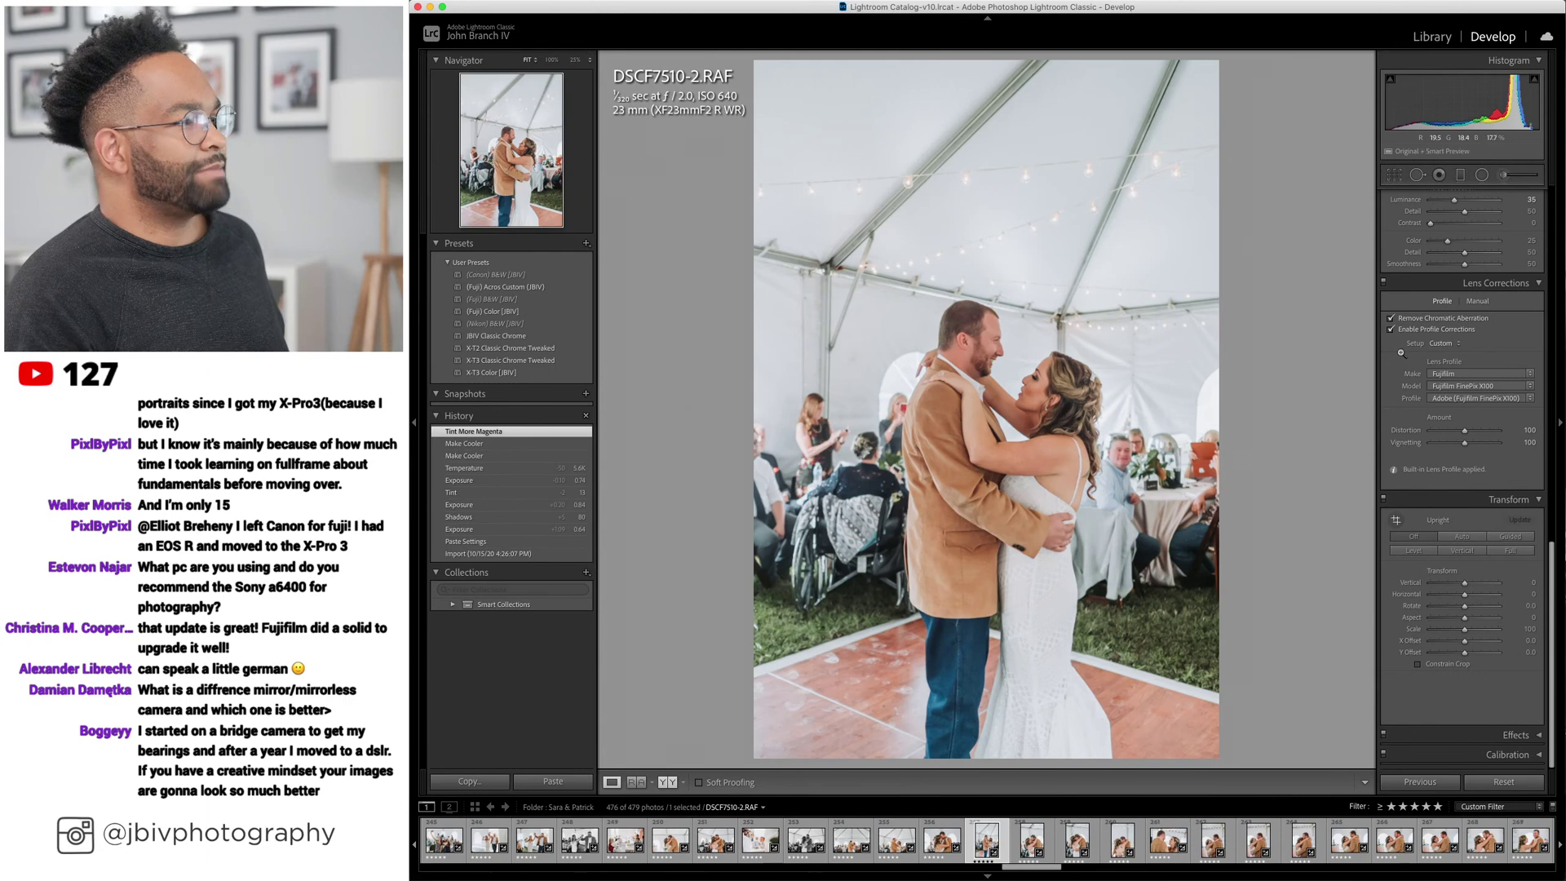
{"action": "scroll", "coordinate": [1500, 347], "scroll_direction": "up", "scroll_amount": 10}
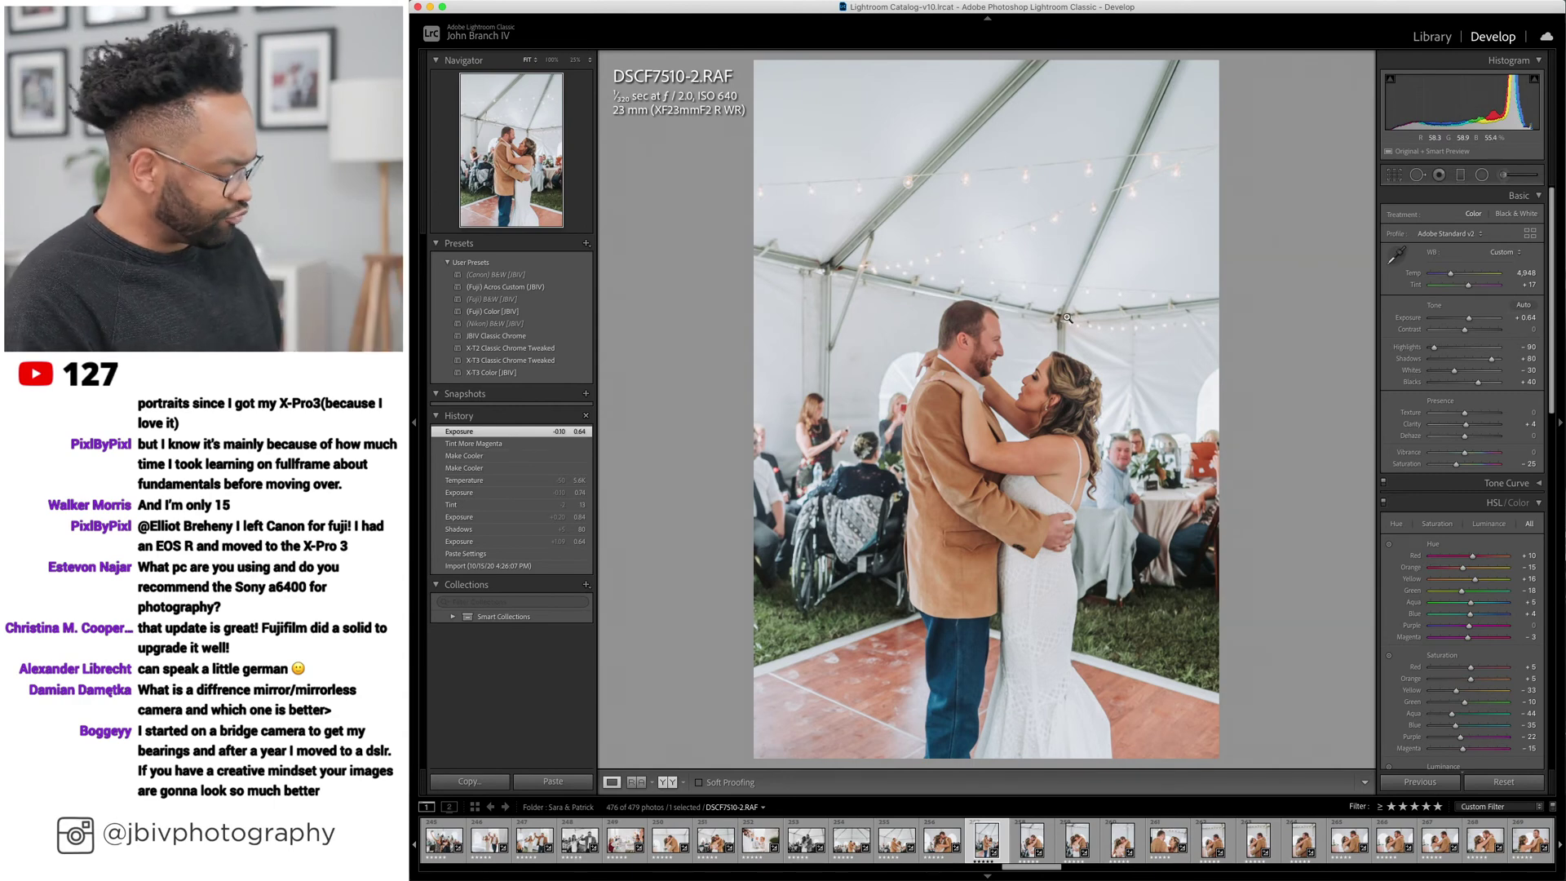
Turn the couple's close-up DSCF8110 black and white with the (Fuji) Acros Custom [JBIV] preset and set highlights to -80.
{"action": "key", "text": "Right"}
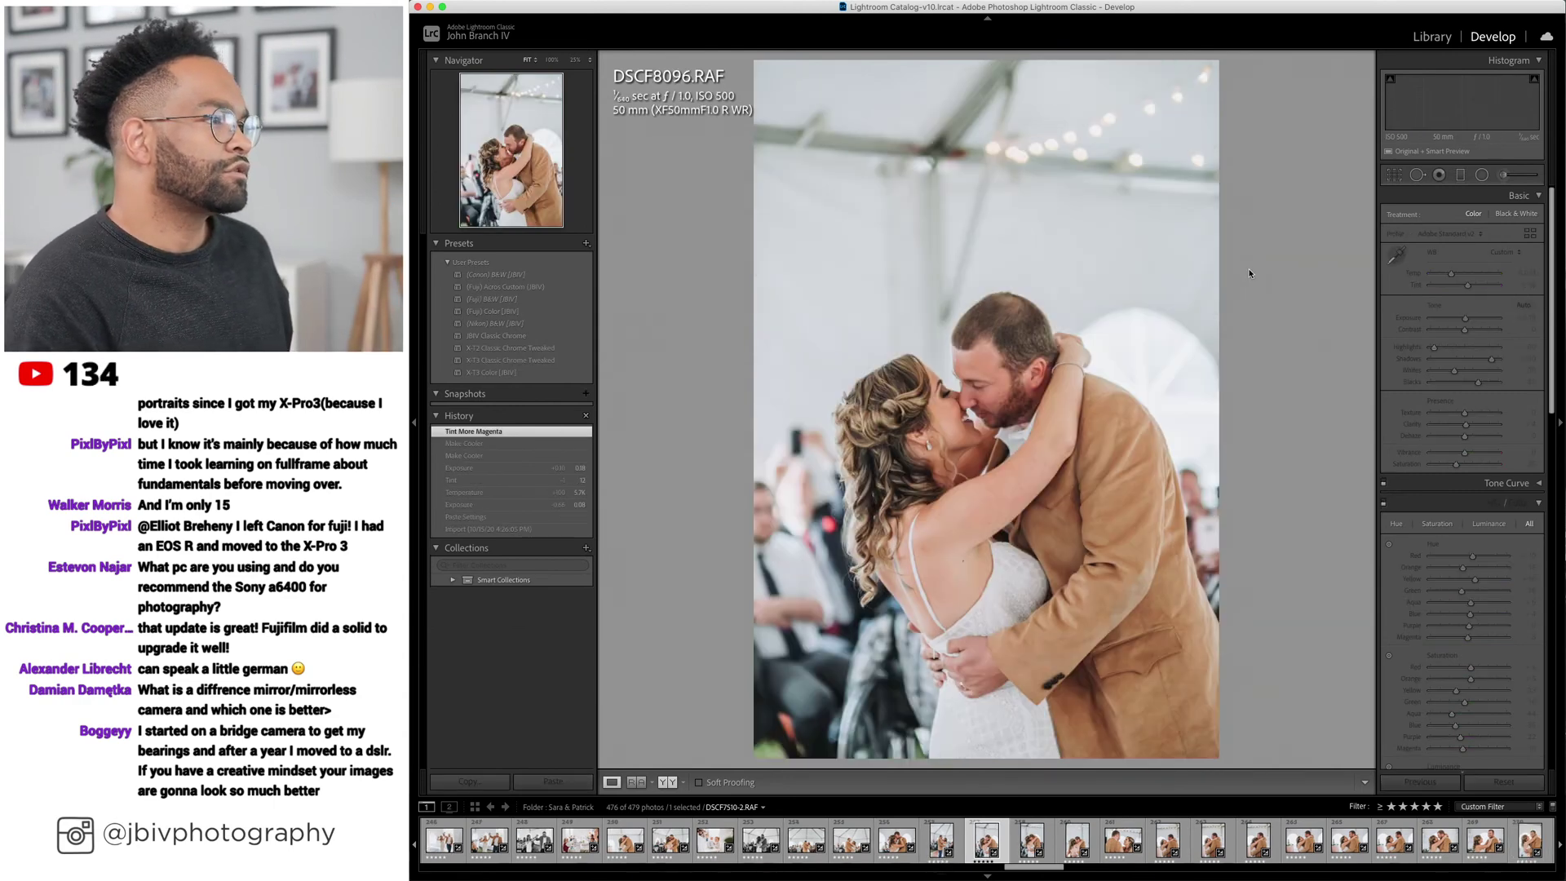
{"action": "key", "text": "Right"}
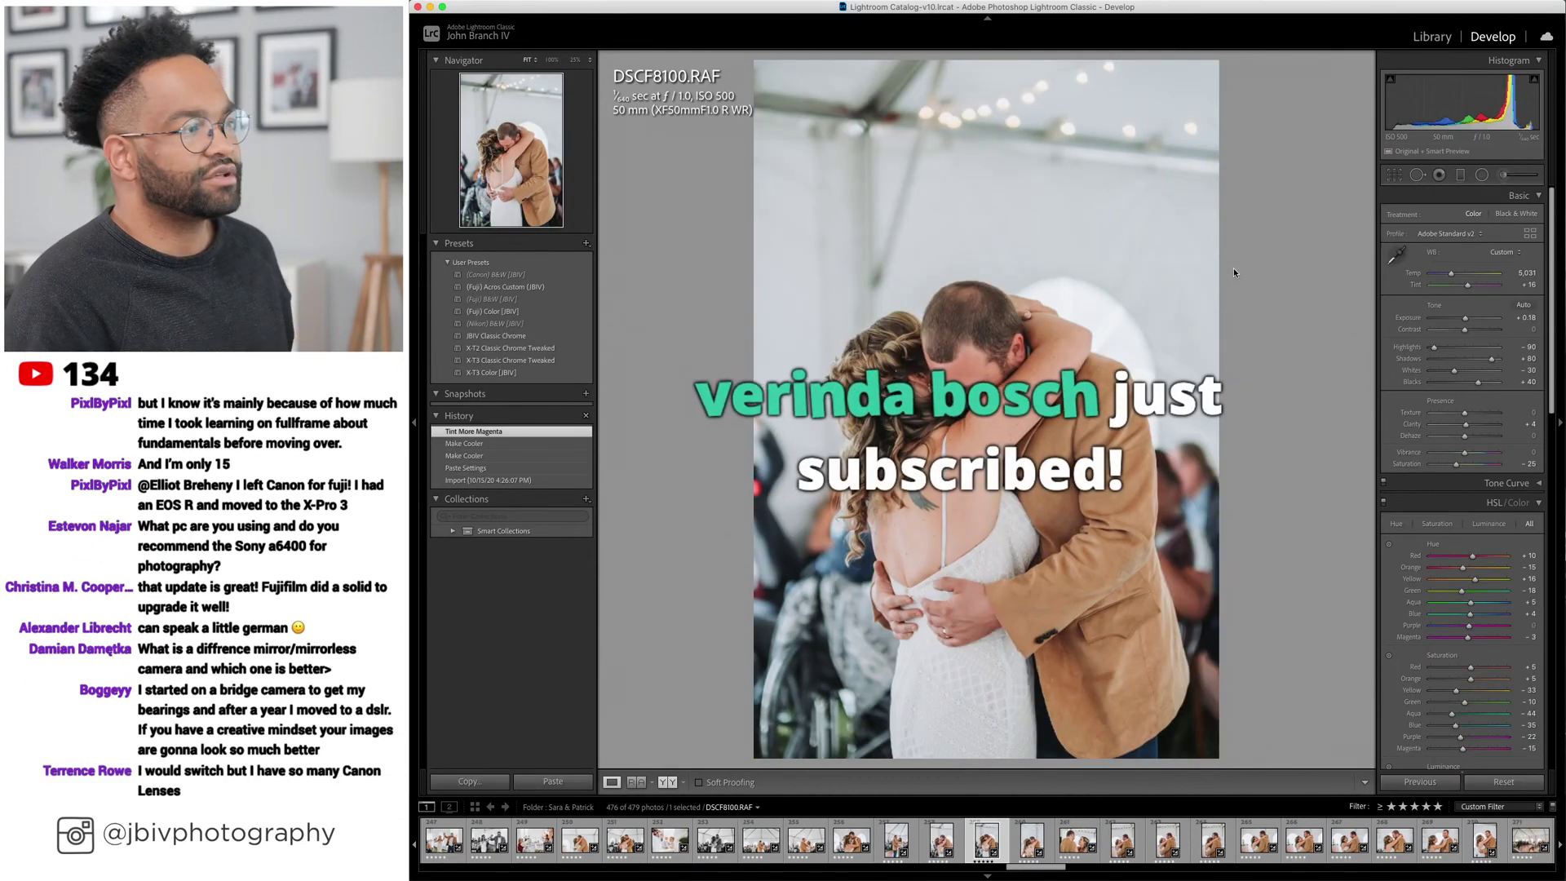
{"action": "key", "text": "Right"}
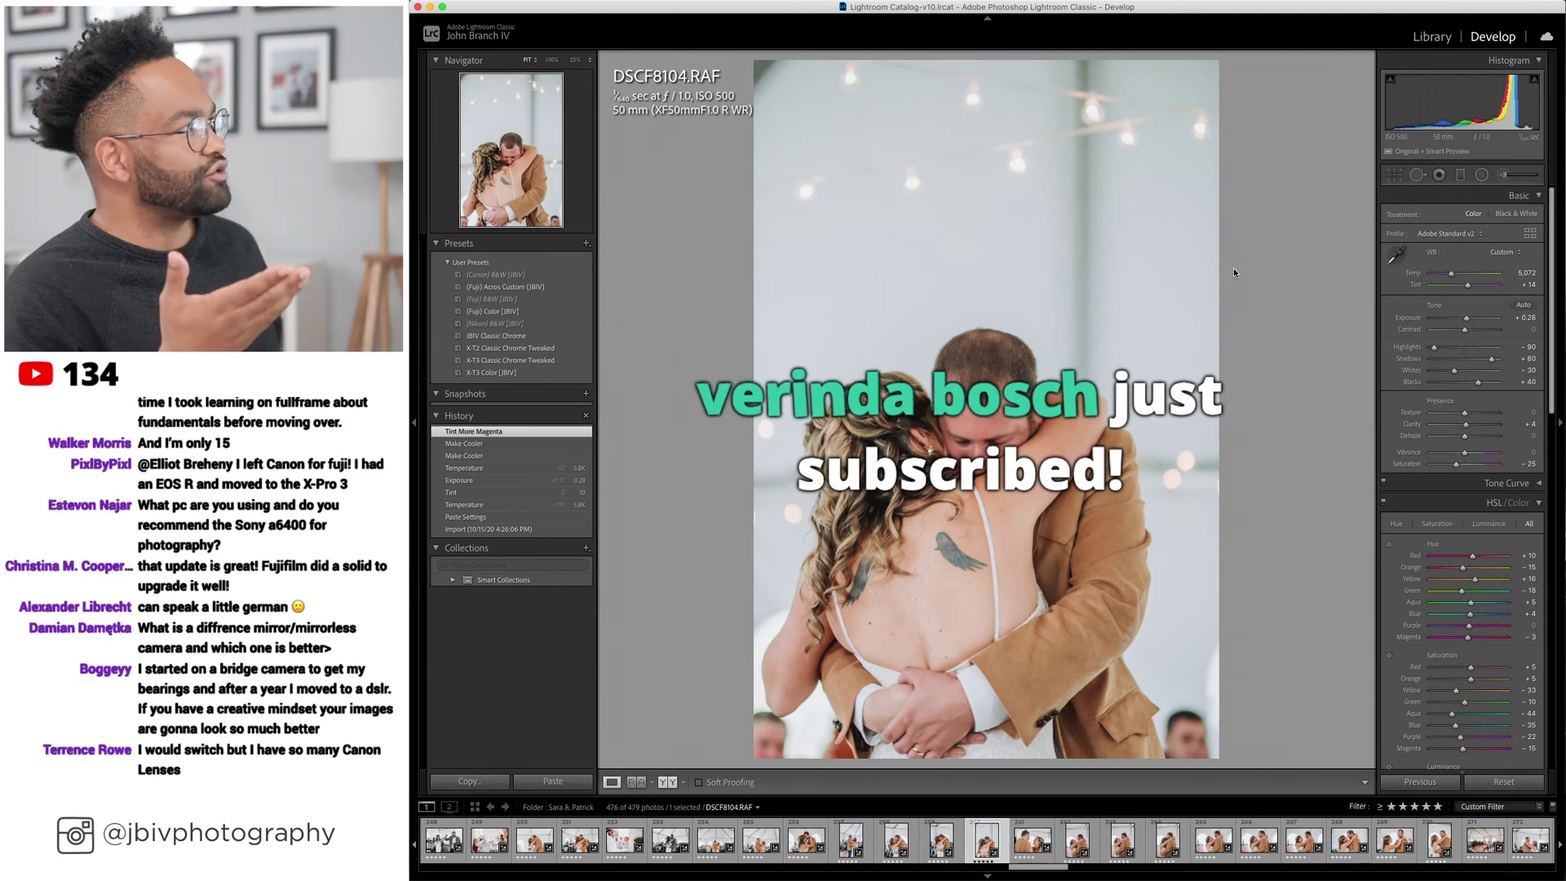
{"action": "key", "text": "Right"}
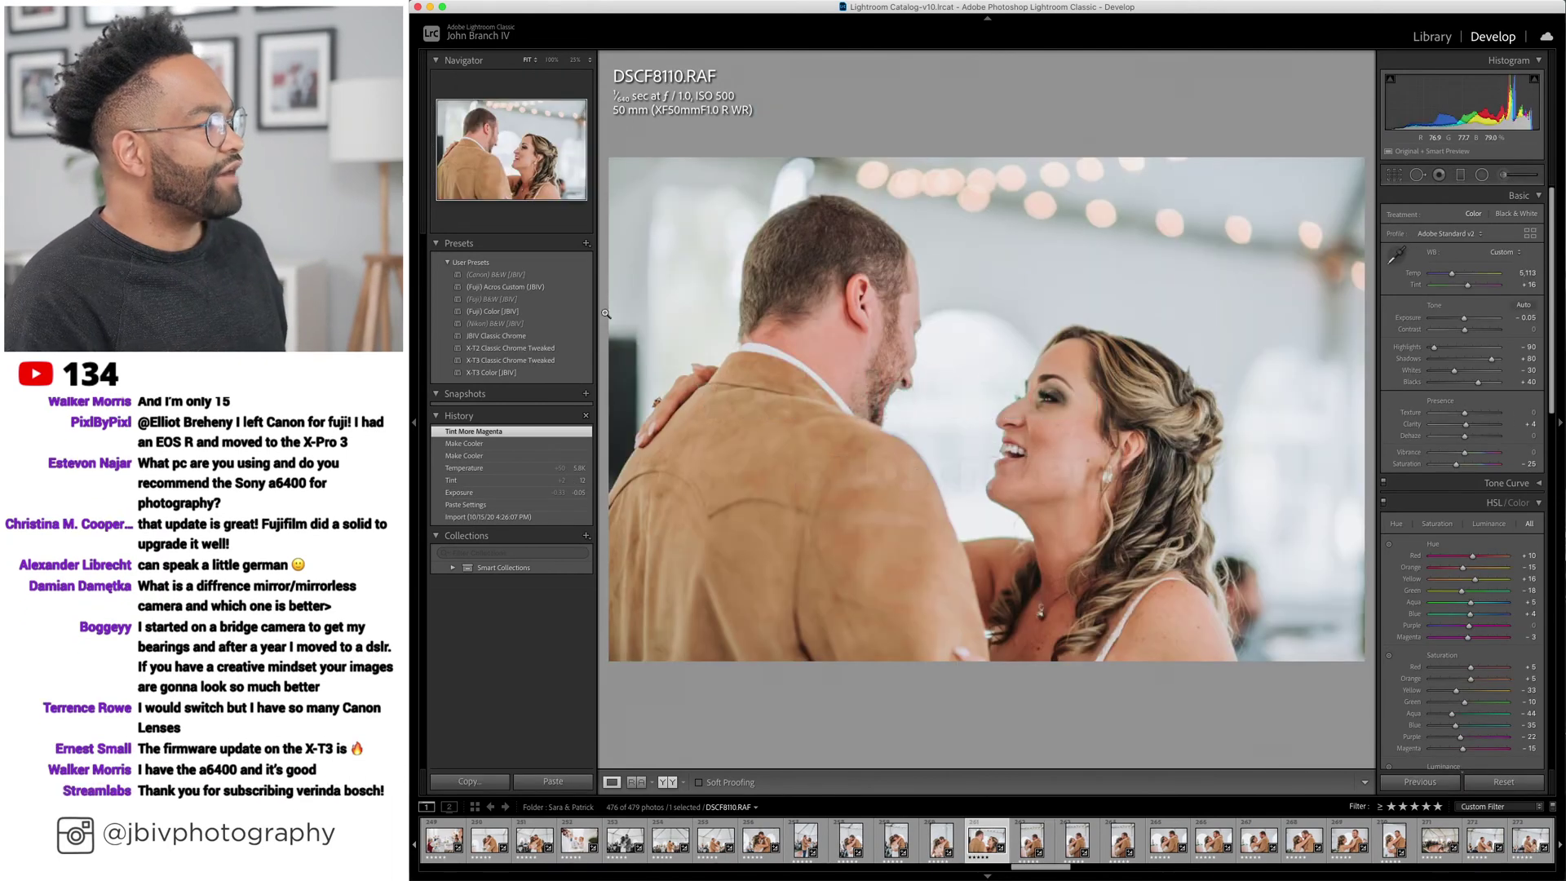
{"action": "left_click", "coordinate": [505, 286]}
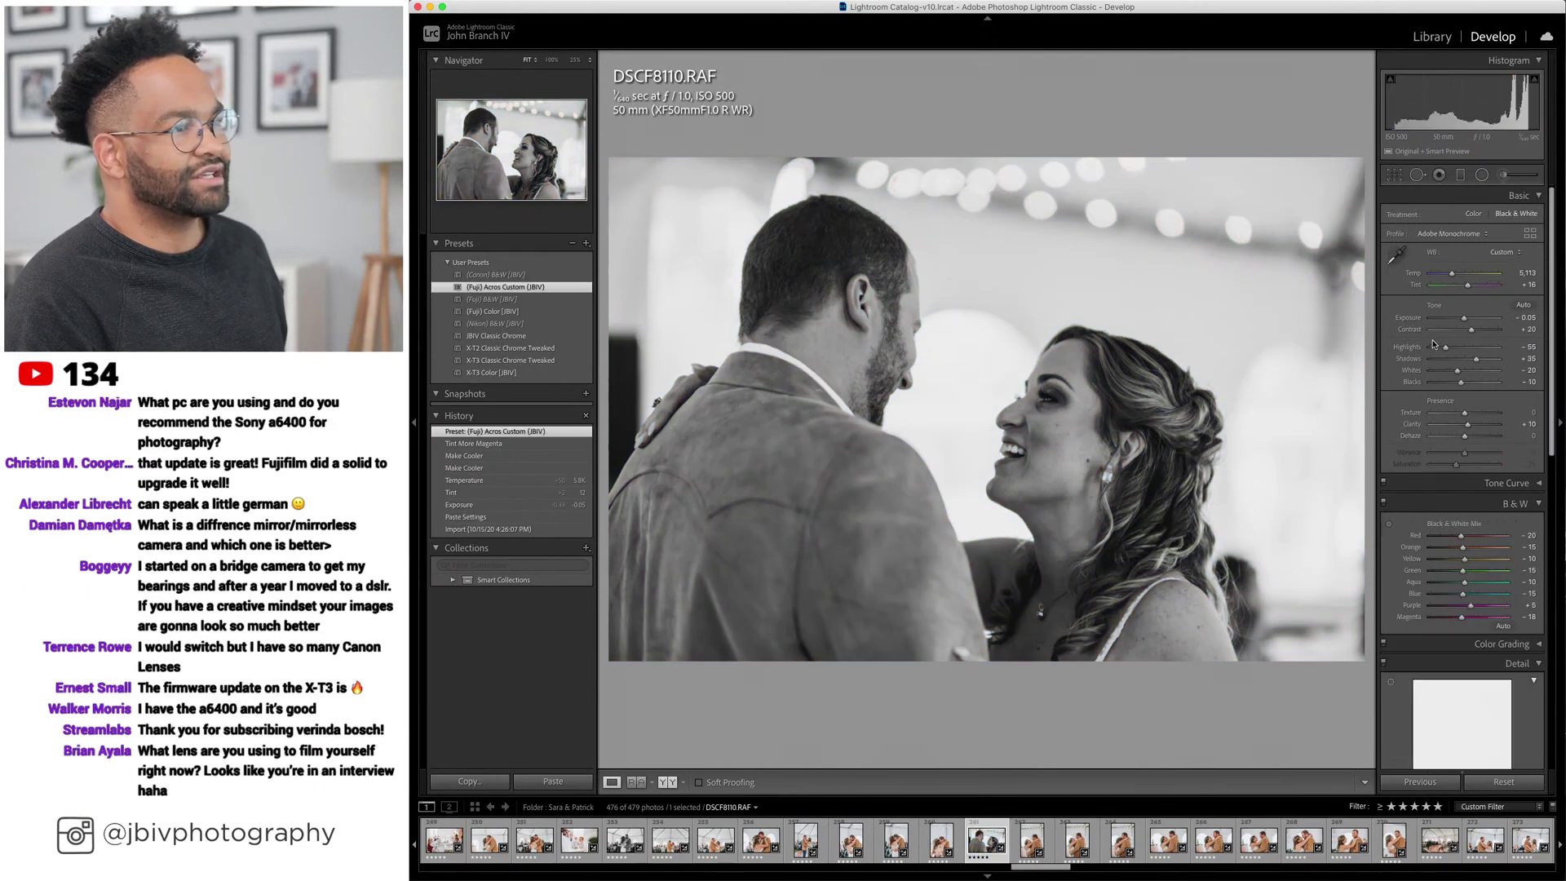
{"action": "left_click_drag", "start_coordinate": [1433, 345], "coordinate": [1435, 348]}
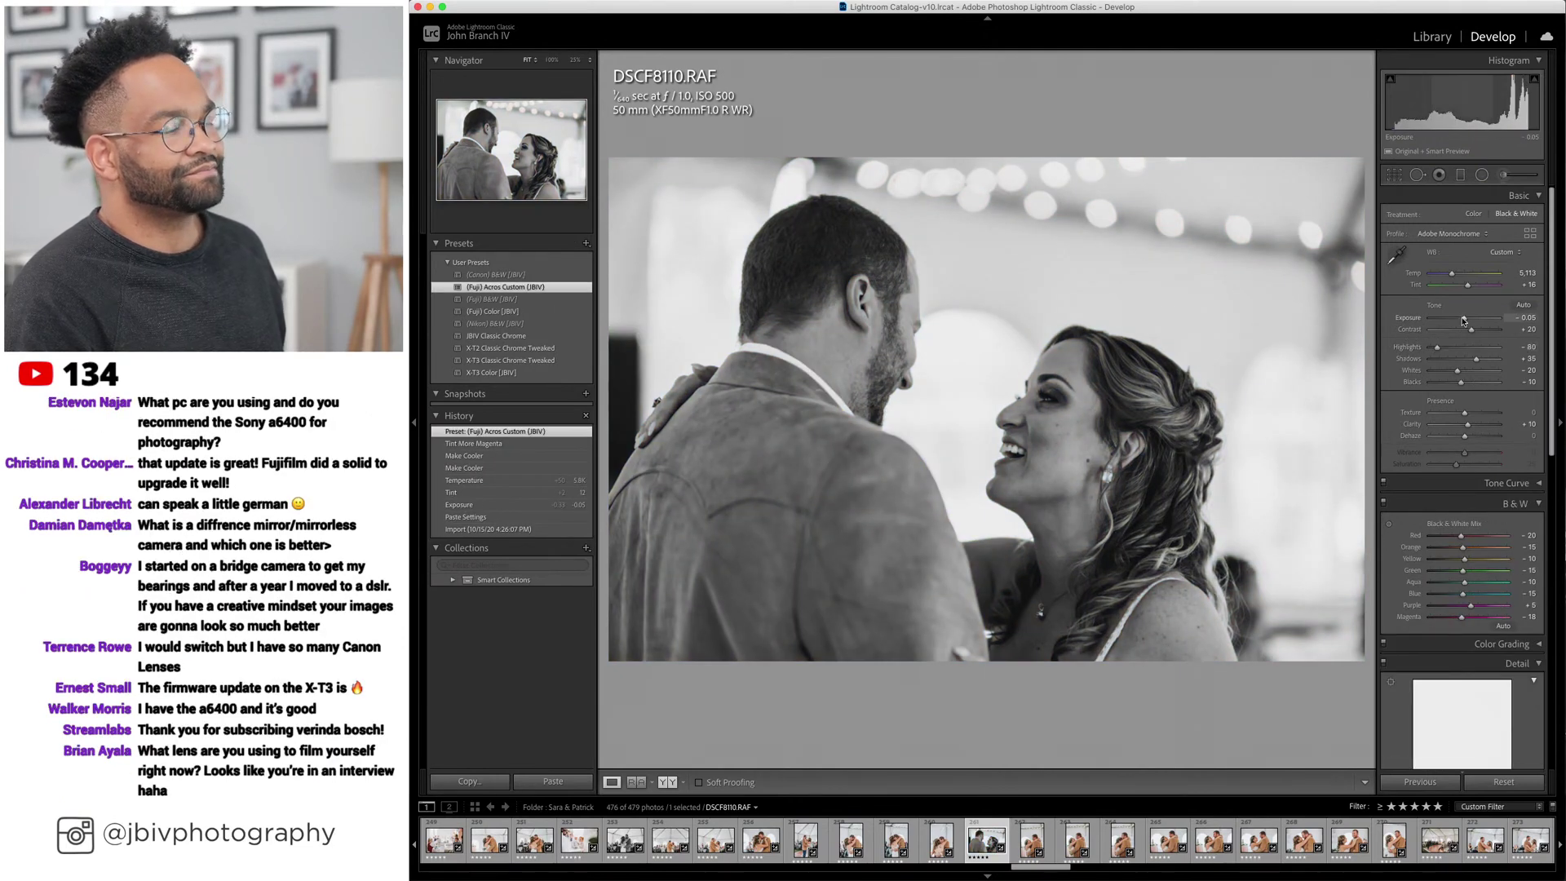
Apply the (Fuji) Acros Custom [JBIV] preset to DSCF8120, then set highlights to -75 and exposure to +0.45.
{"action": "key", "text": "Right"}
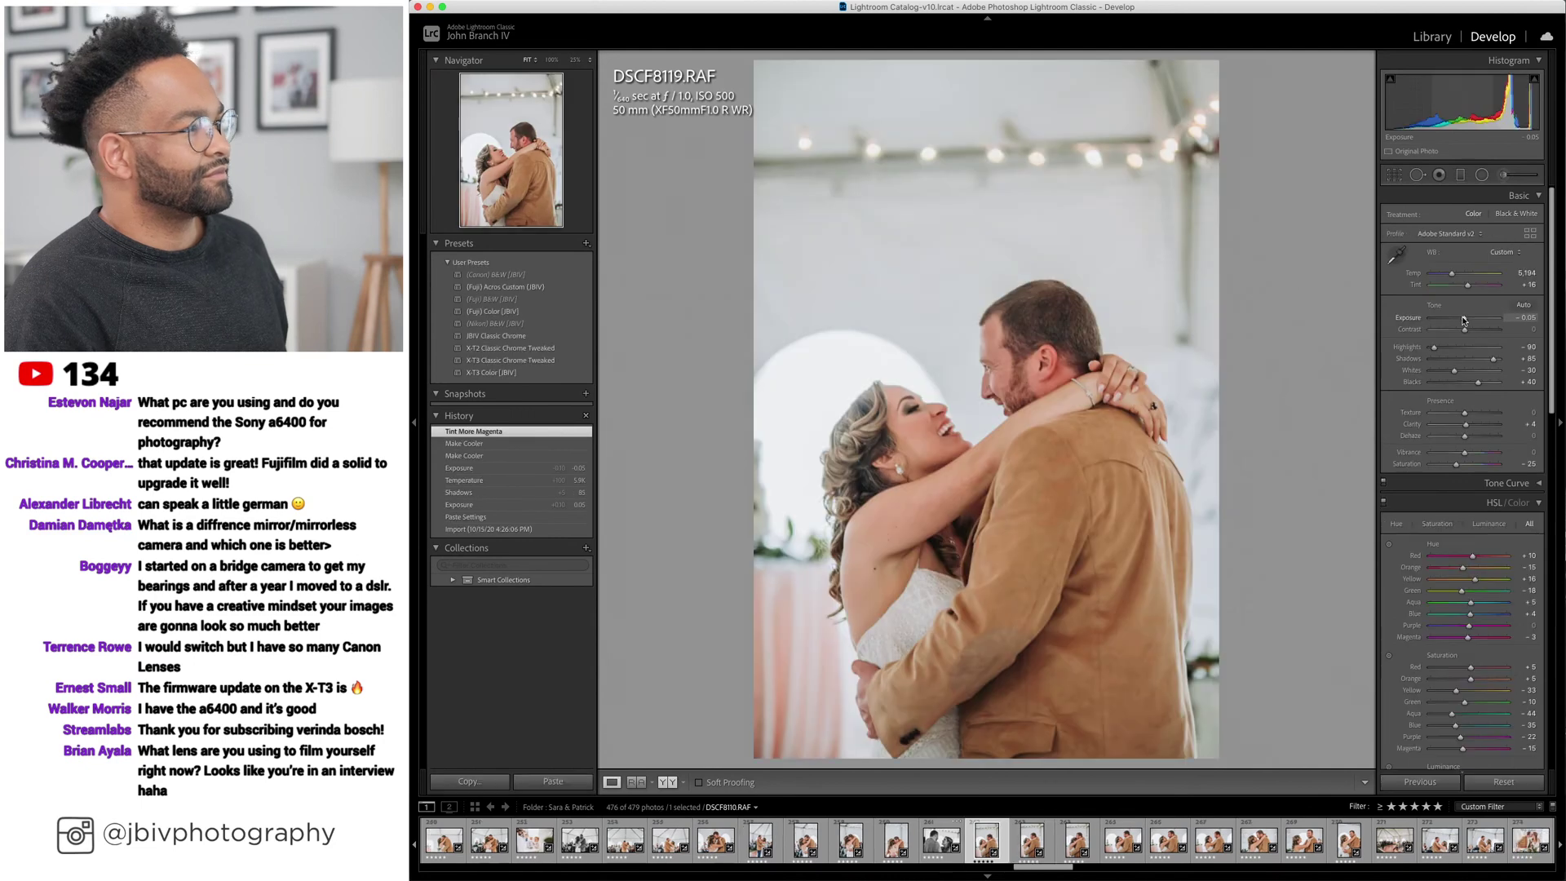
{"action": "key", "text": "Right"}
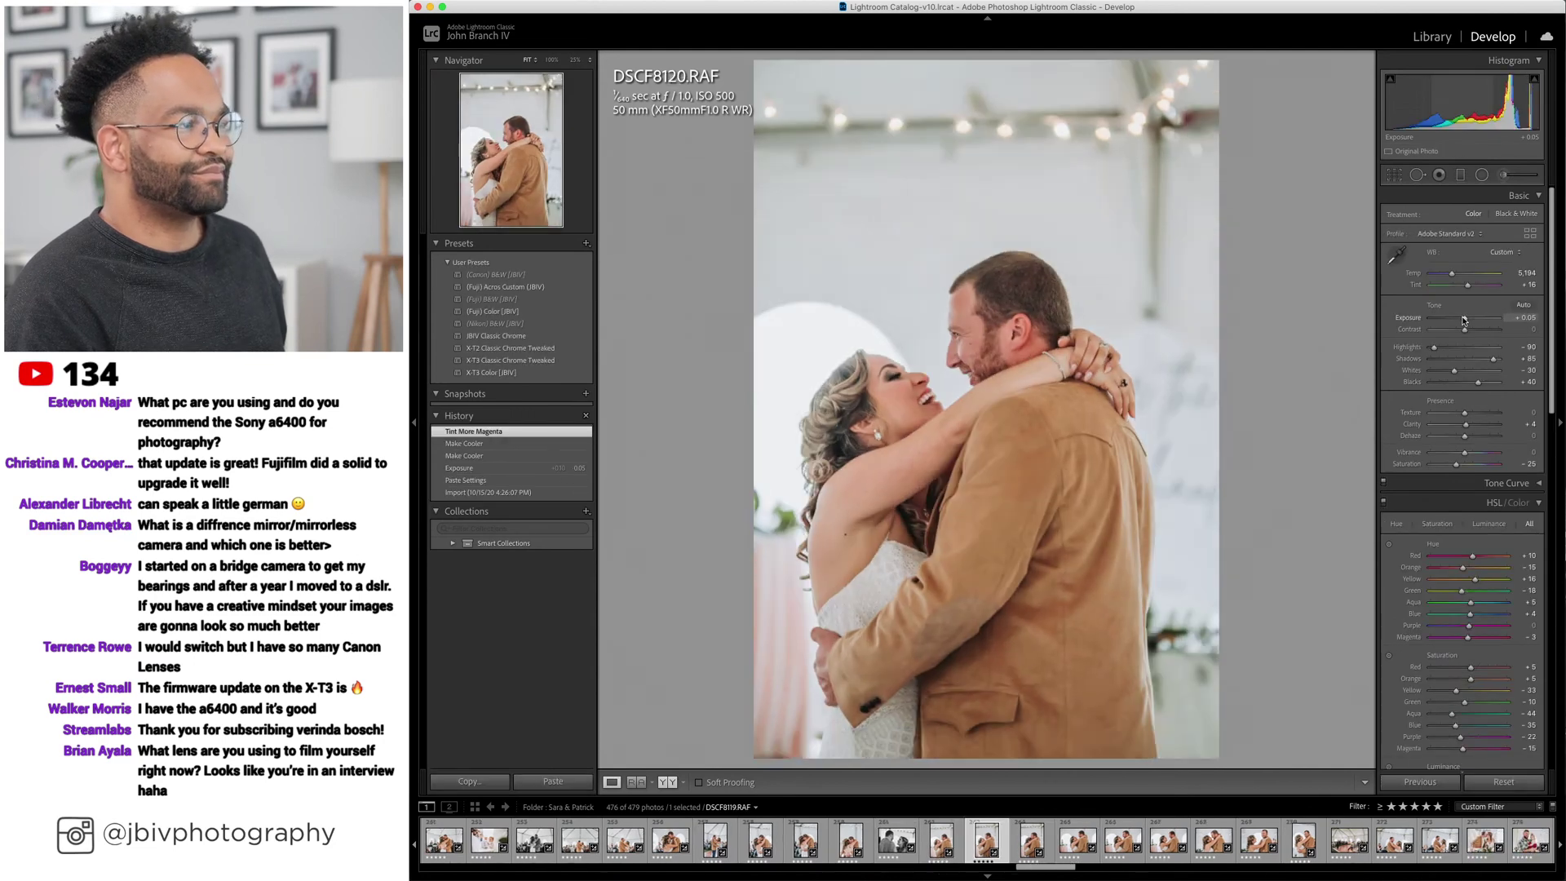
{"action": "left_click", "coordinate": [505, 287]}
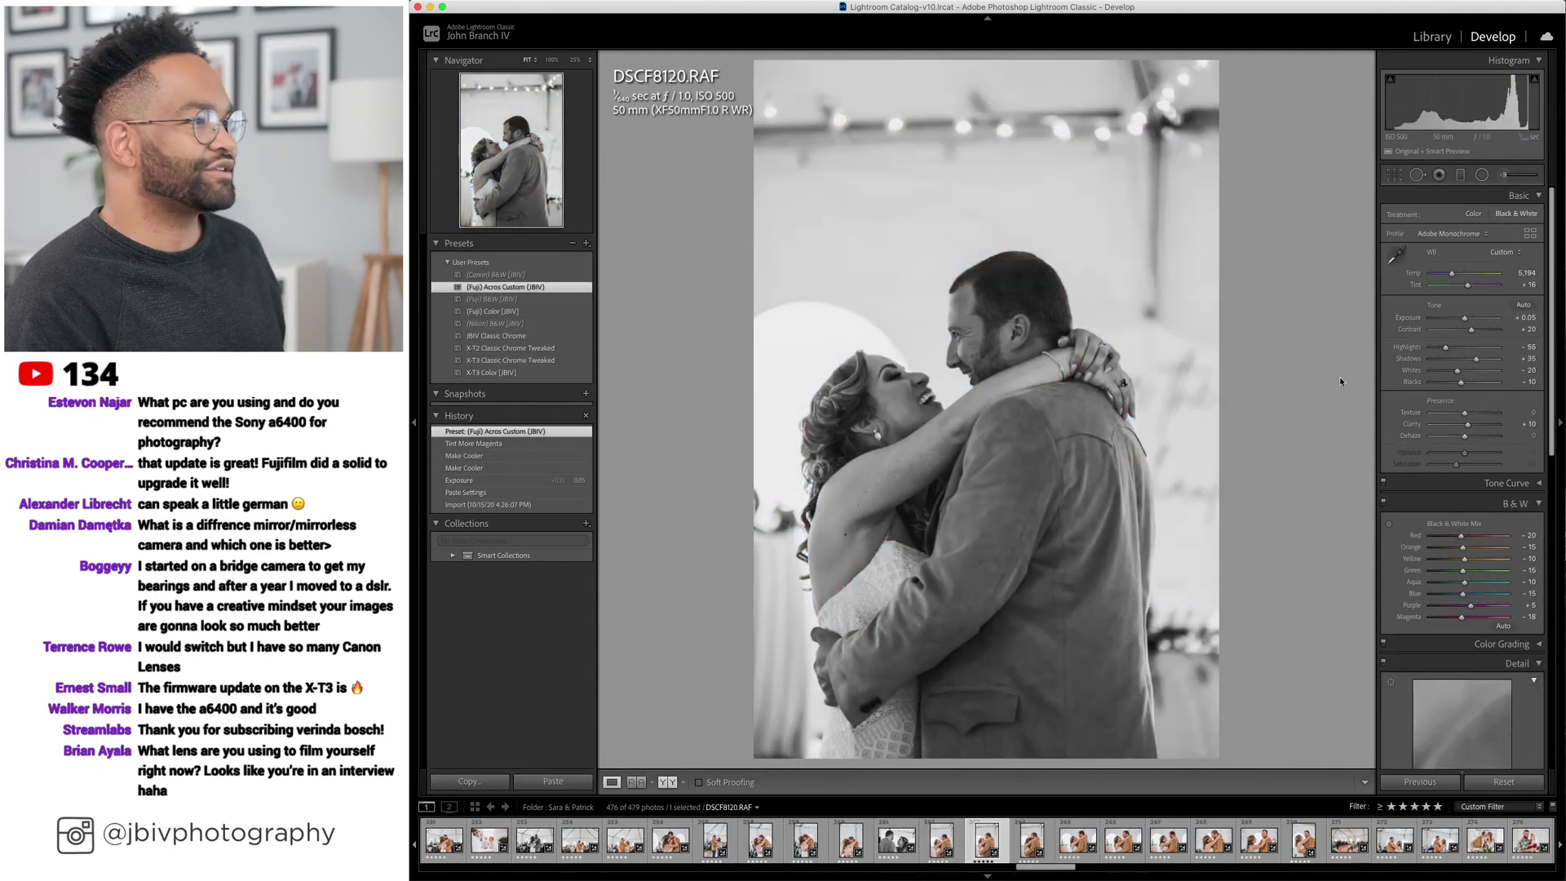
{"action": "left_click", "coordinate": [1435, 347]}
{"action": "left_click", "coordinate": [1467, 319]}
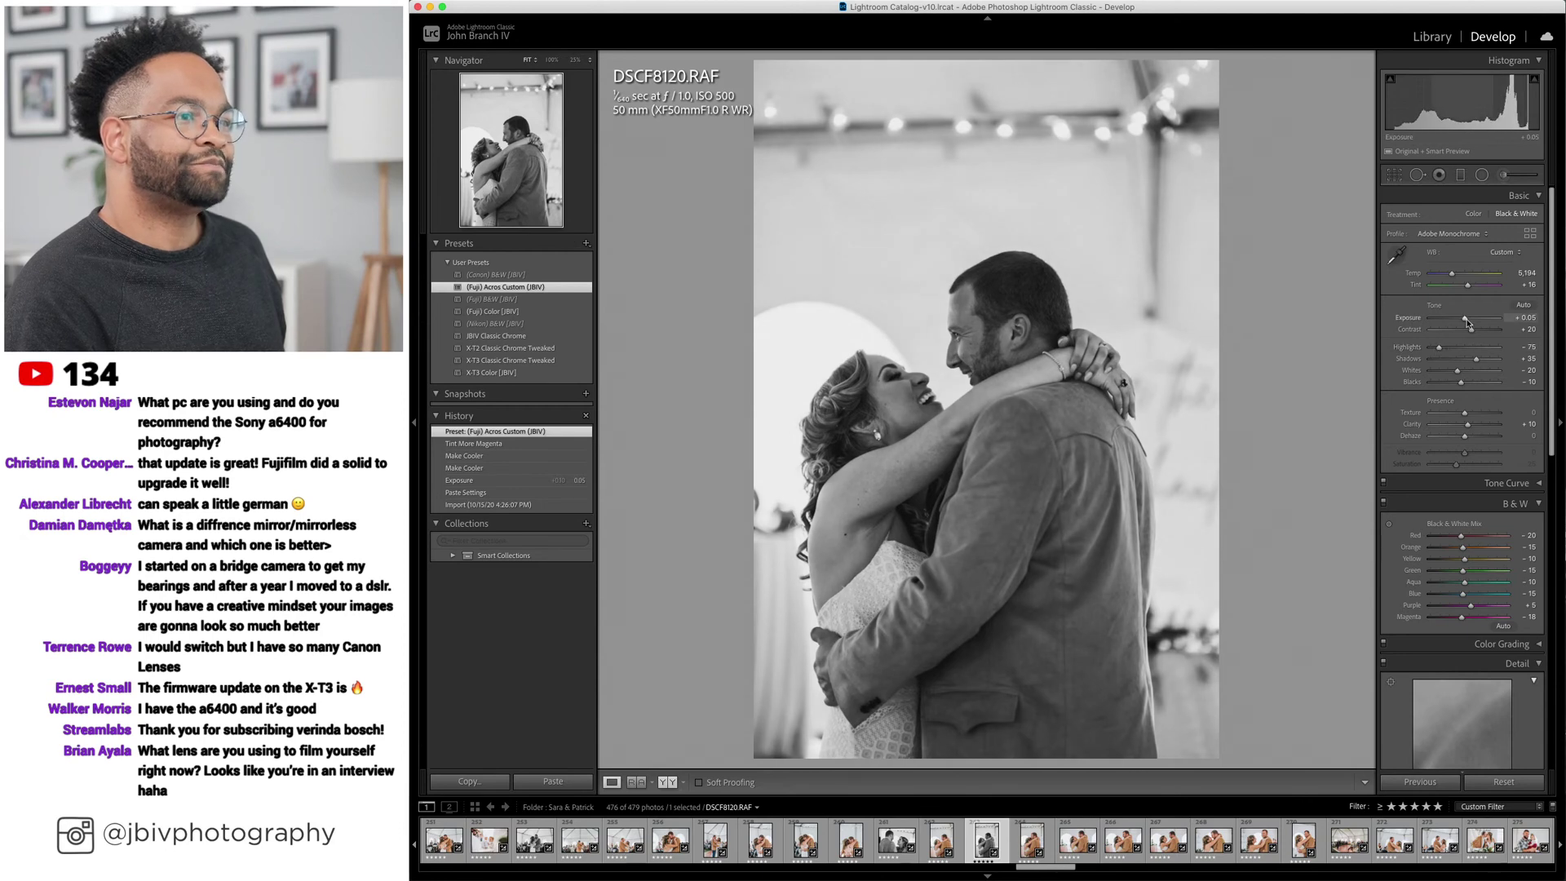
{"action": "left_click_drag", "start_coordinate": [1468, 321], "coordinate": [1468, 320]}
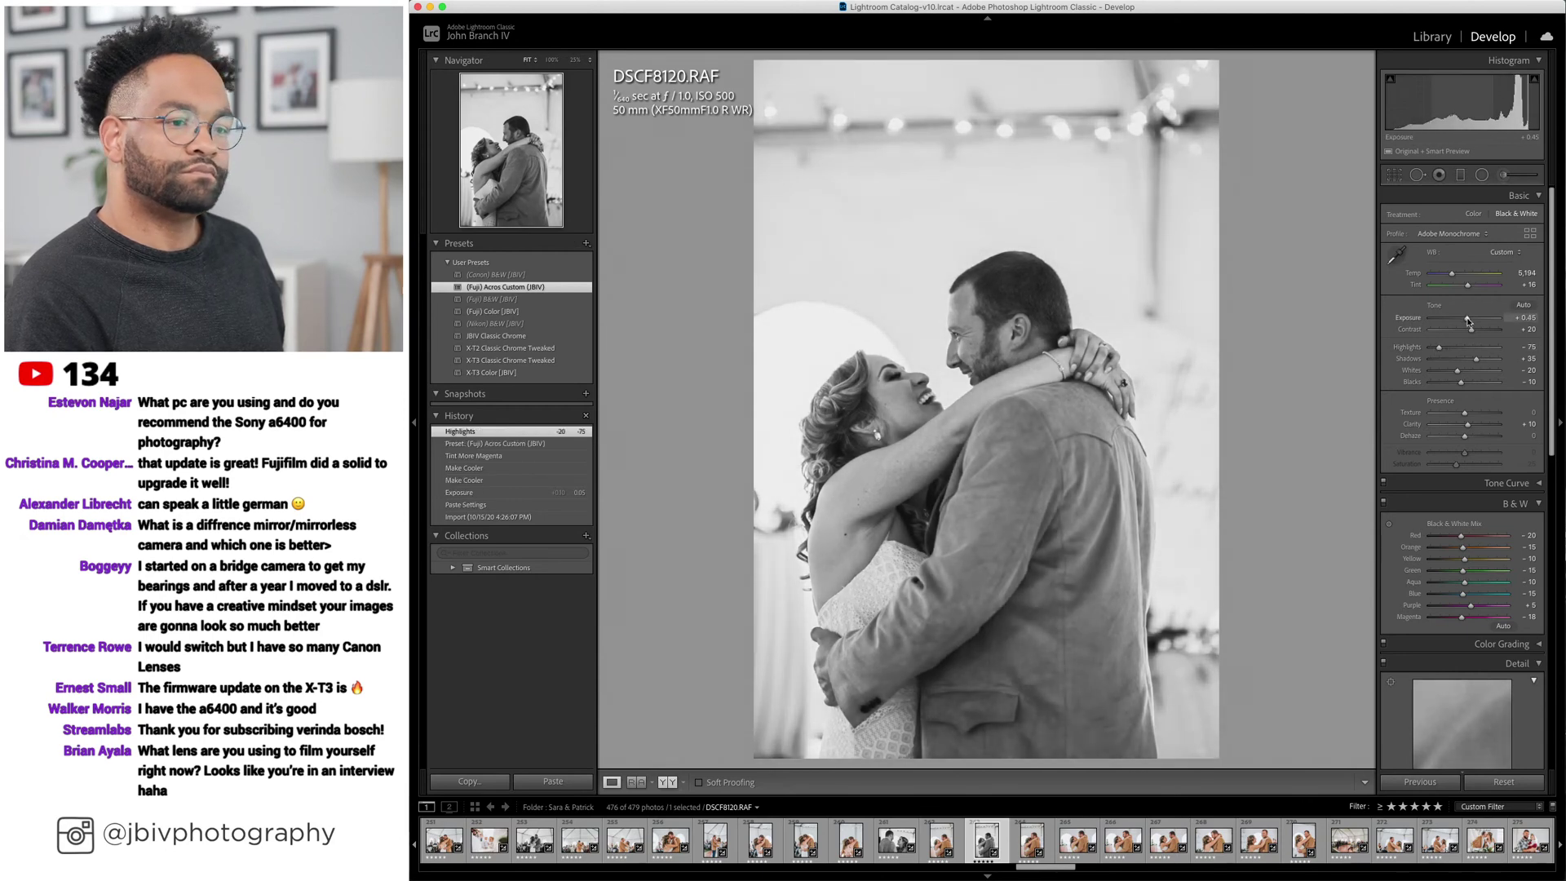
Convert DSCF8139 with the (Fuji) Acros Custom [JBIV] preset, set highlights to -80 and raise the exposure.
{"action": "key", "text": "Right"}
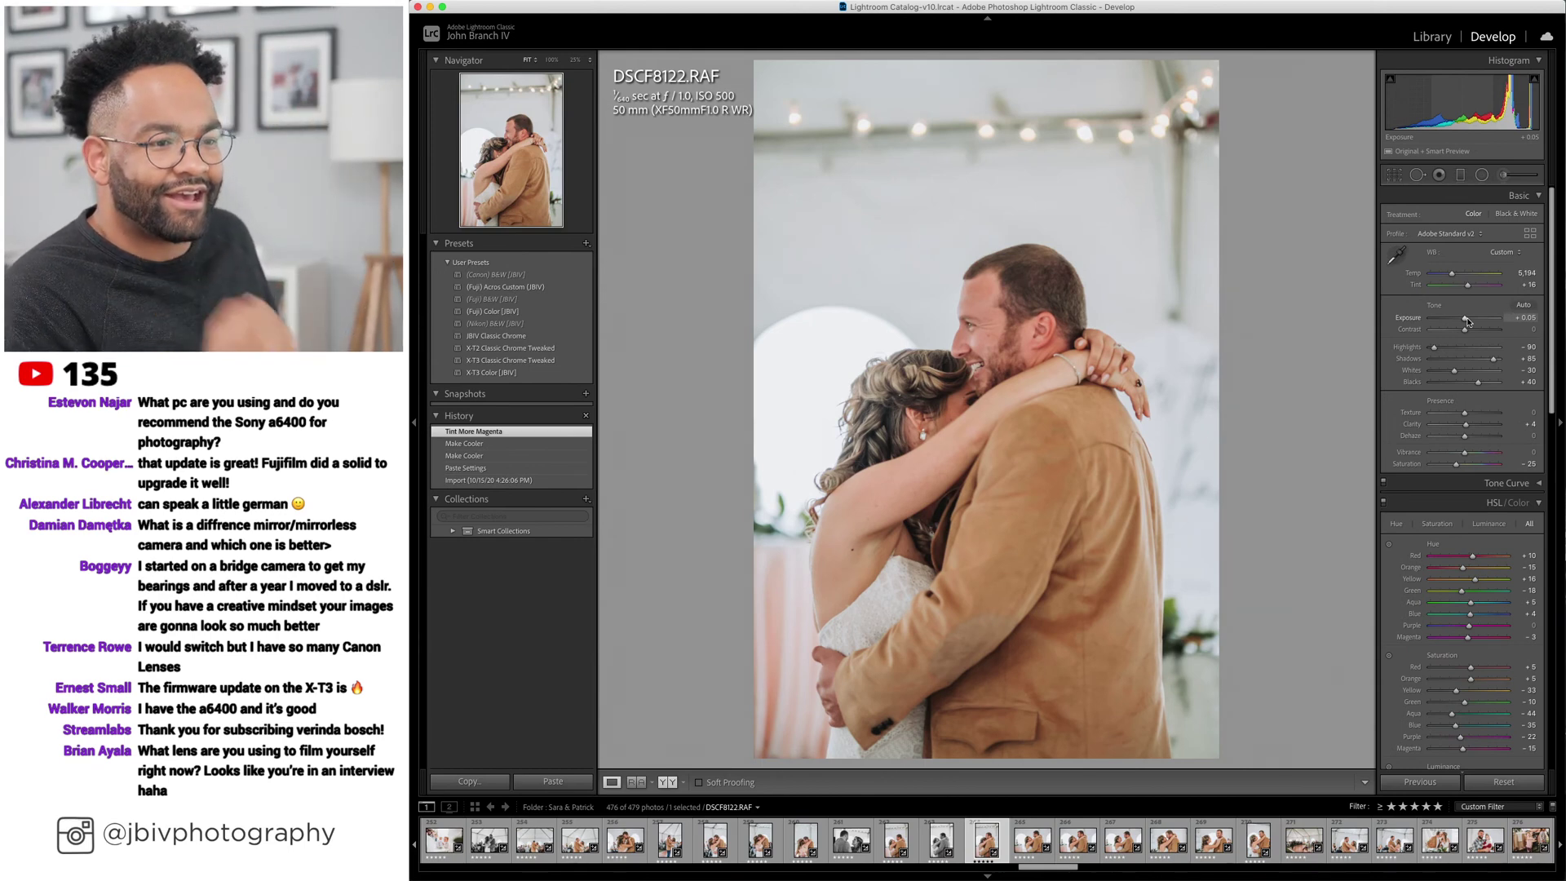
{"action": "key", "text": "Right"}
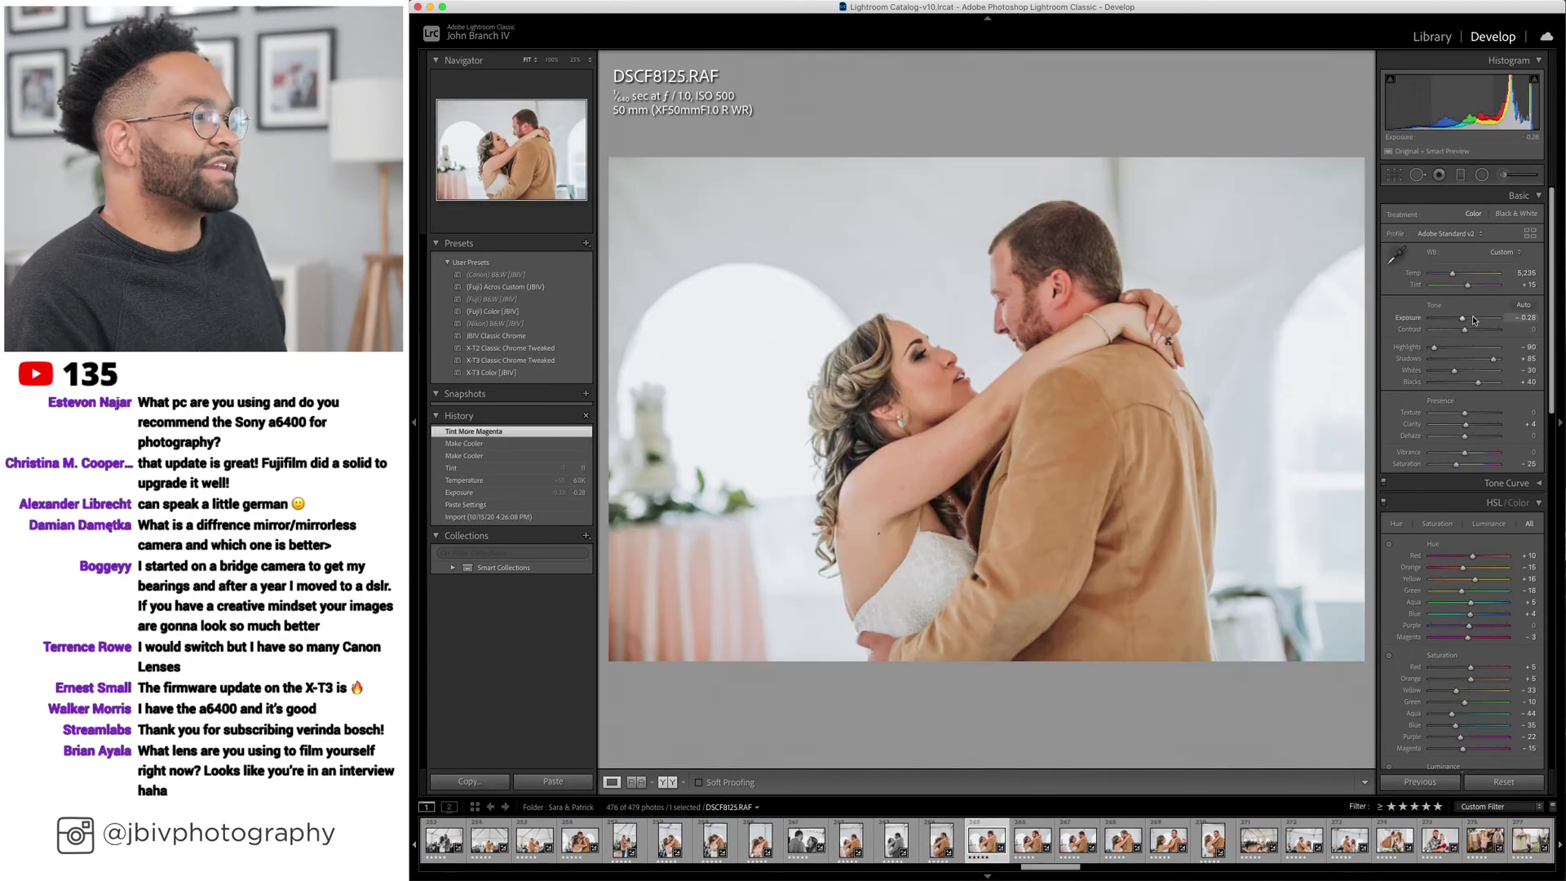
{"action": "key", "text": "Right"}
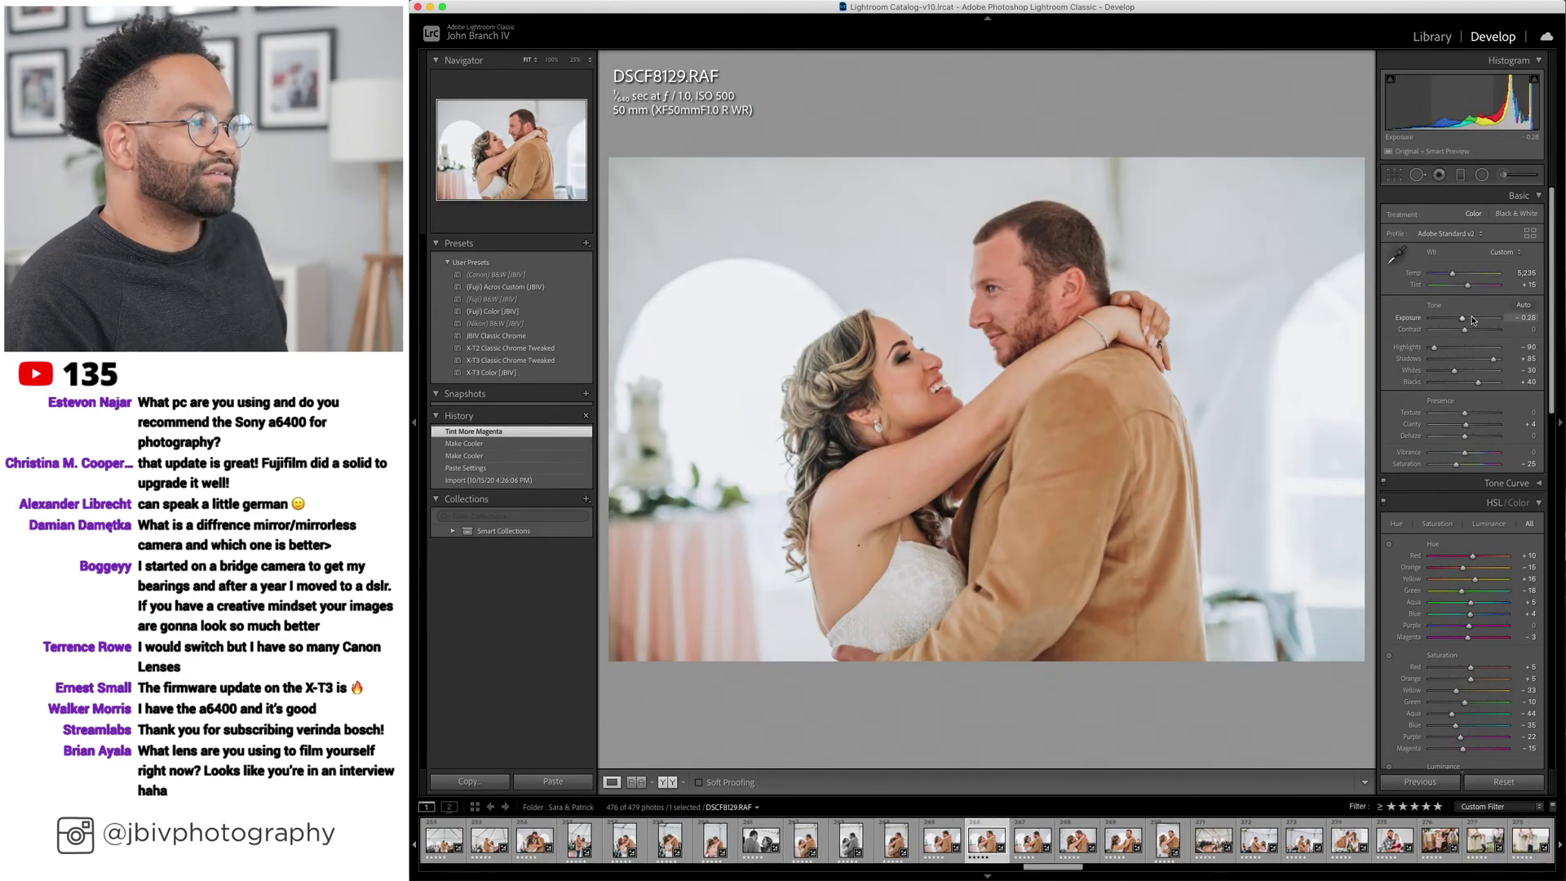
{"action": "key", "text": "Right"}
{"action": "key", "text": "Right"}
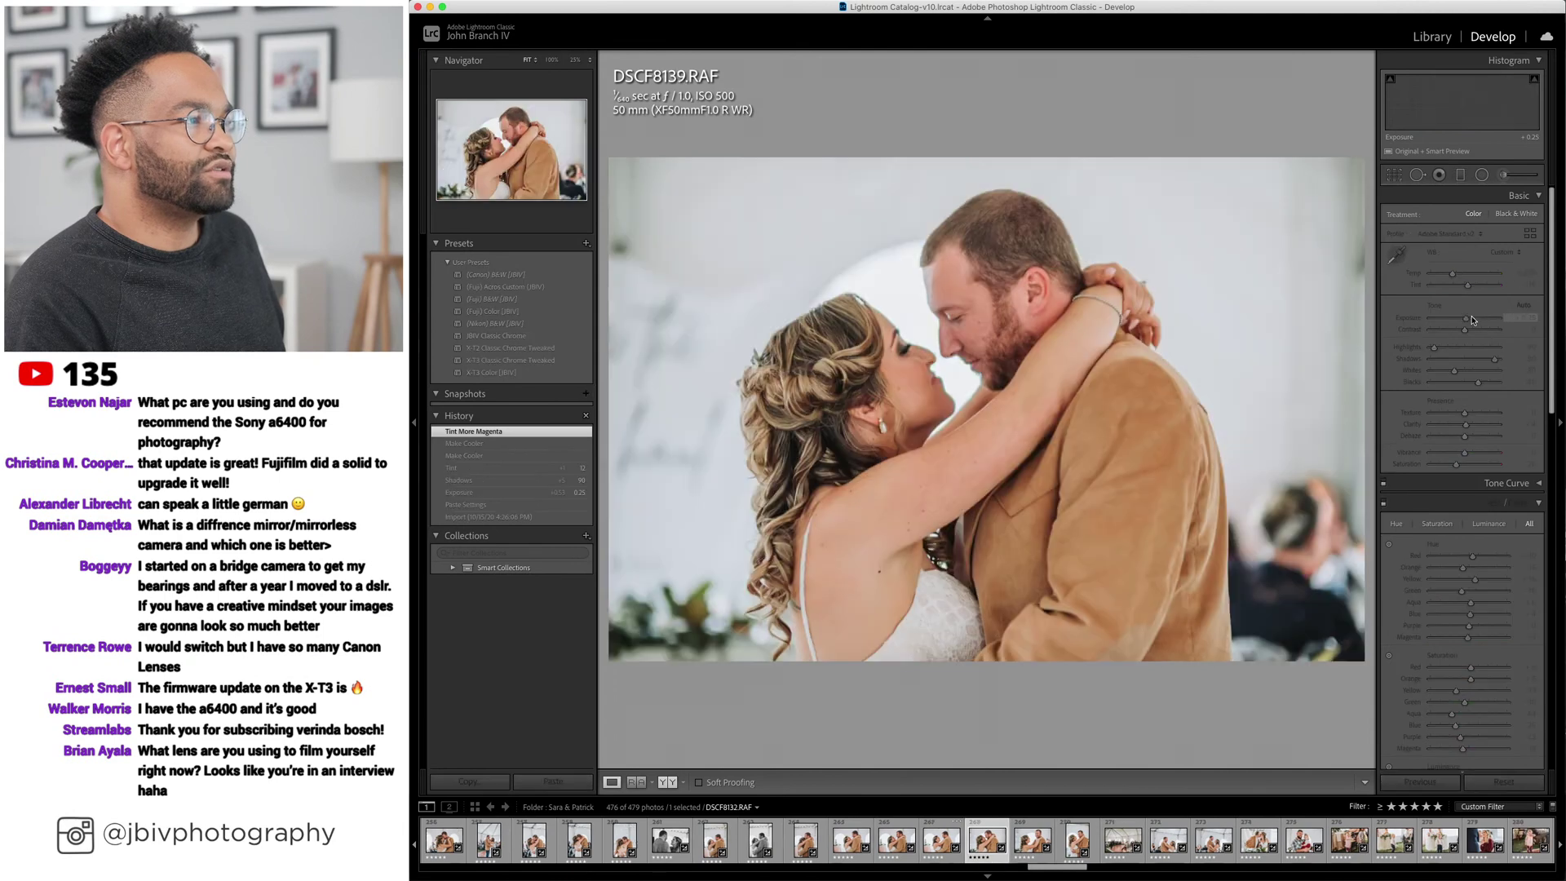
{"action": "left_click", "coordinate": [546, 288]}
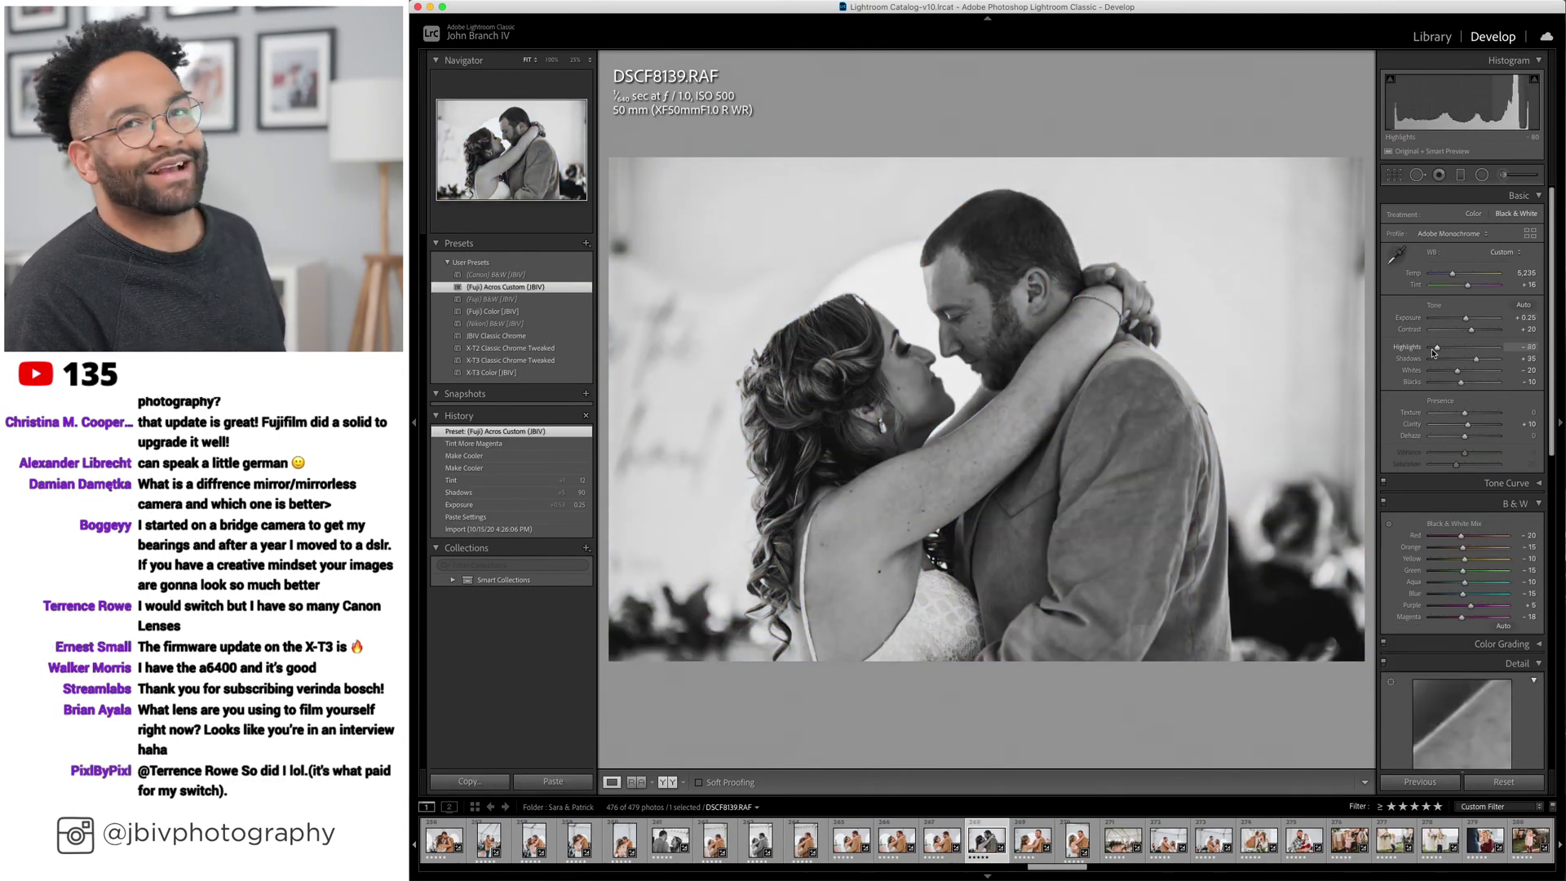
{"action": "left_click_drag", "start_coordinate": [1434, 349], "coordinate": [1471, 322]}
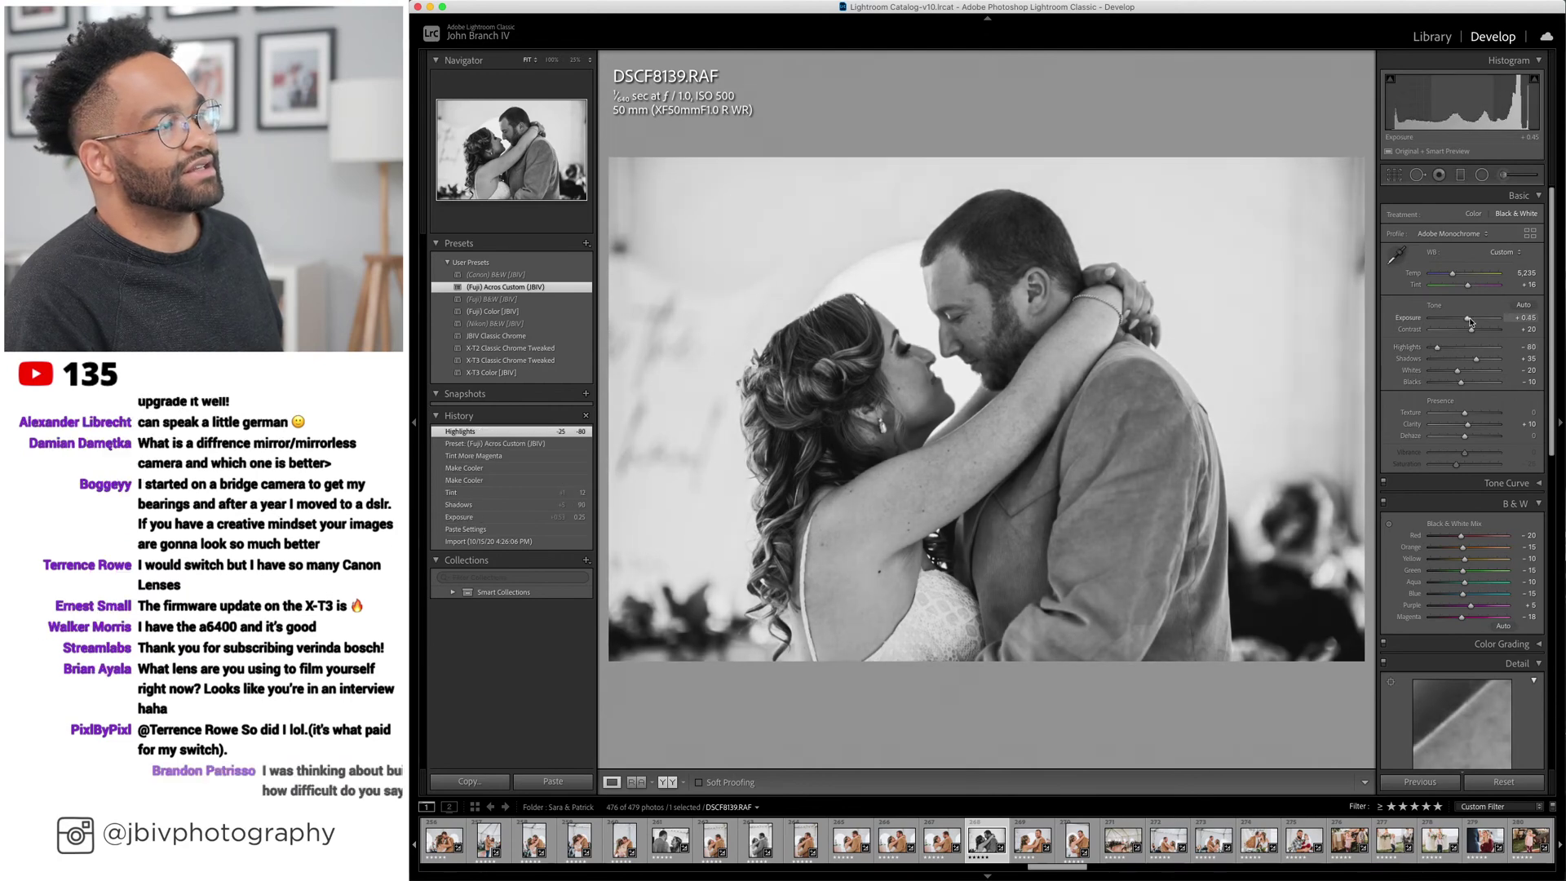
Clear the star rating of the vertical couple photo DSCF8152 to drop it from the filtered selection.
{"action": "key", "text": "Right"}
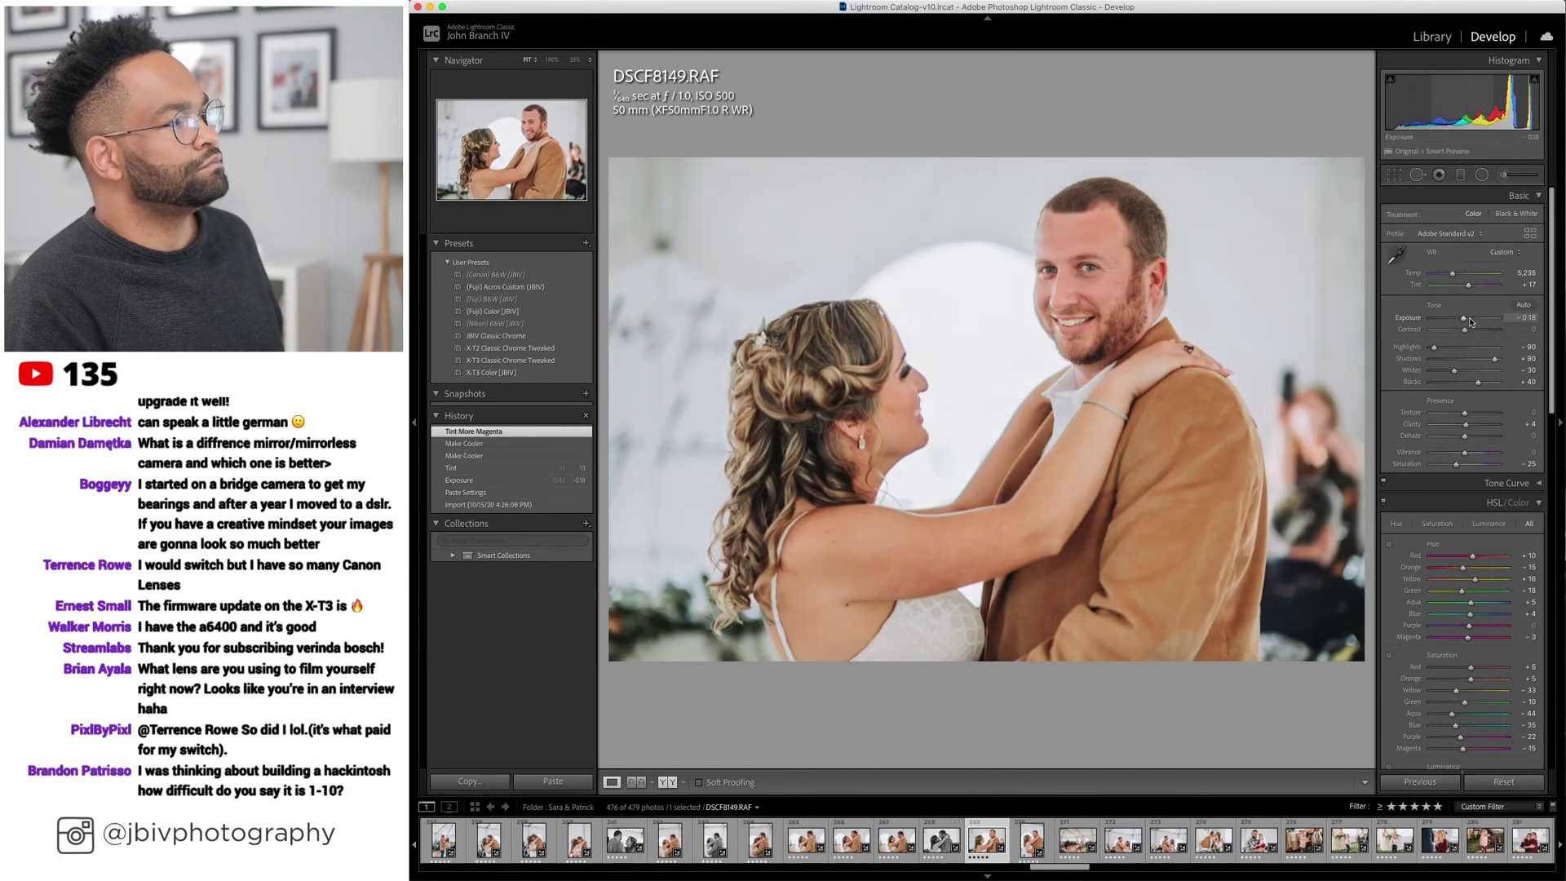
{"action": "key", "text": "Right"}
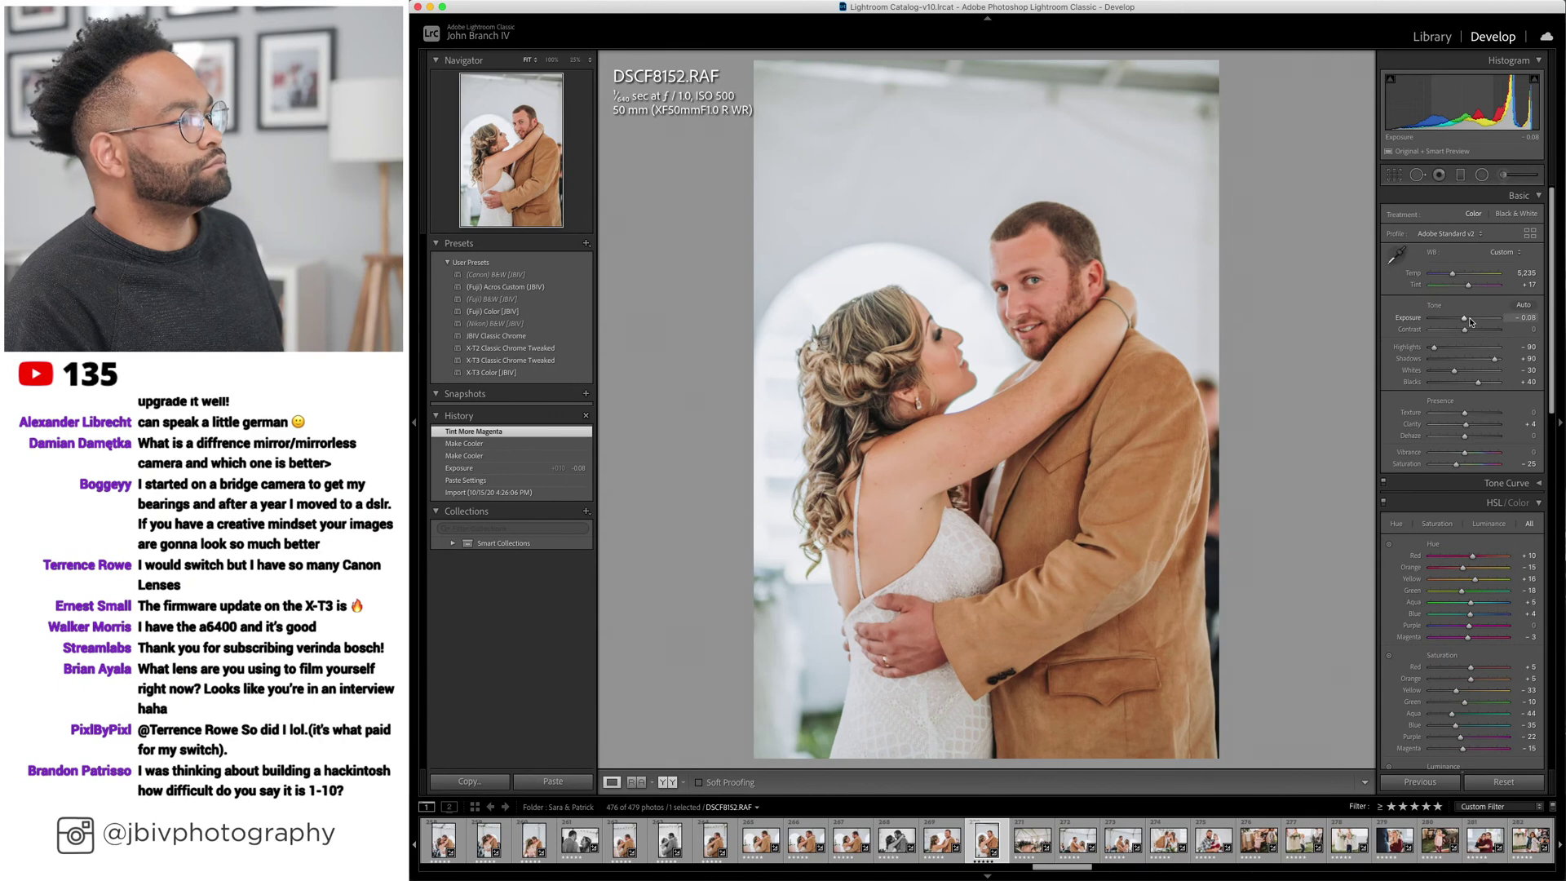
{"action": "key", "text": "0"}
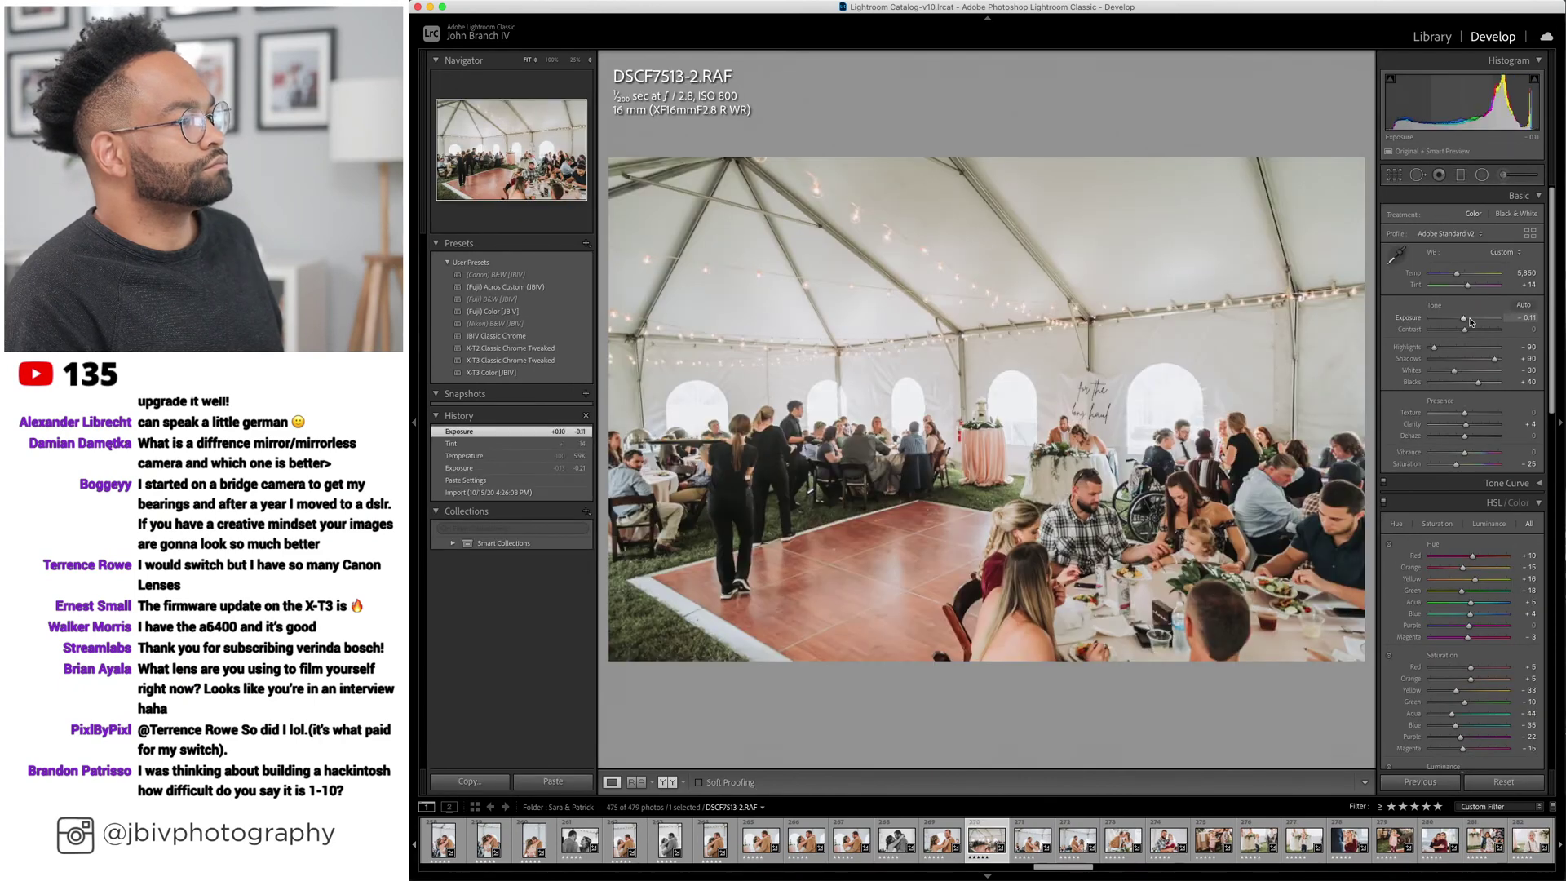
Cool the white balance temperature of the wide dance floor photo DSCF7513-2 by 300 and straighten it with the Level Upright correction.
{"action": "left_click", "coordinate": [1456, 276]}
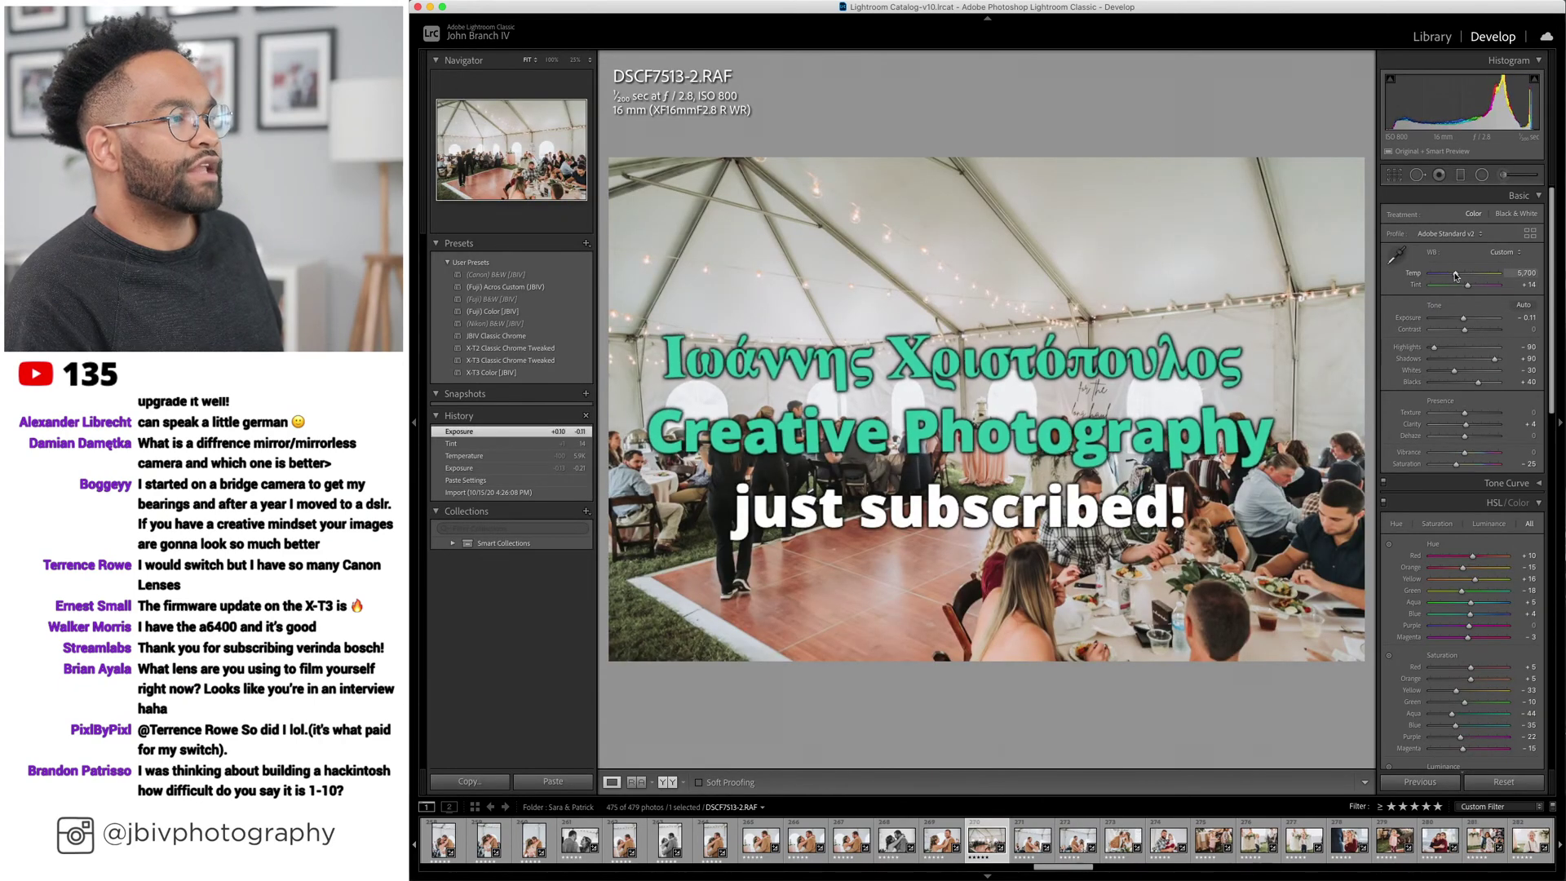
{"action": "scroll", "coordinate": [1435, 481], "scroll_direction": "down", "scroll_amount": 15}
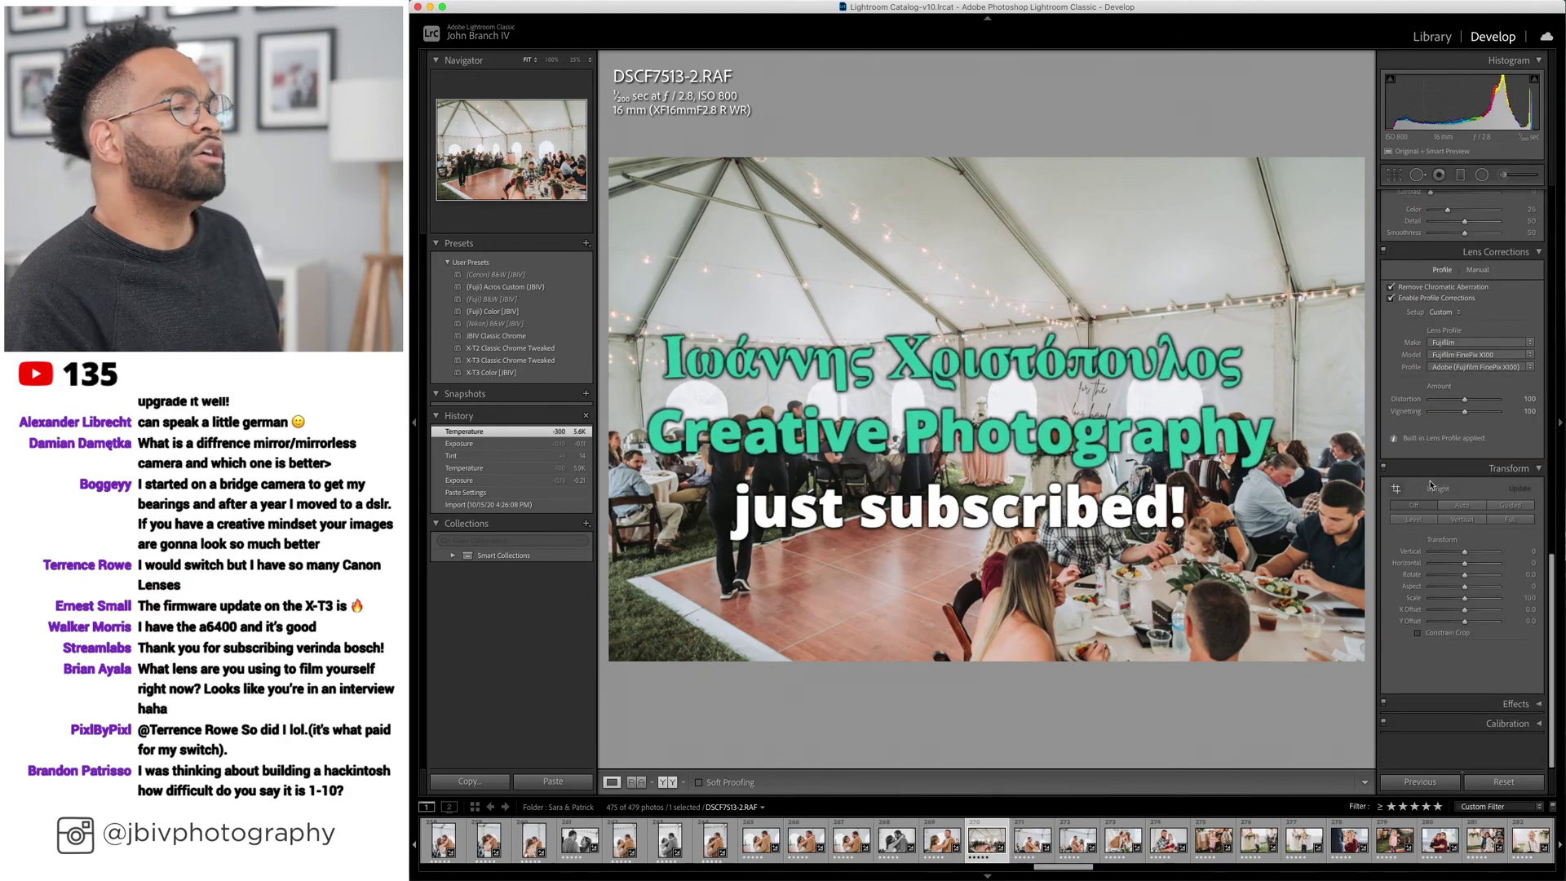
{"action": "scroll", "coordinate": [1432, 490], "scroll_direction": "up", "scroll_amount": 2}
{"action": "left_click", "coordinate": [1403, 551]}
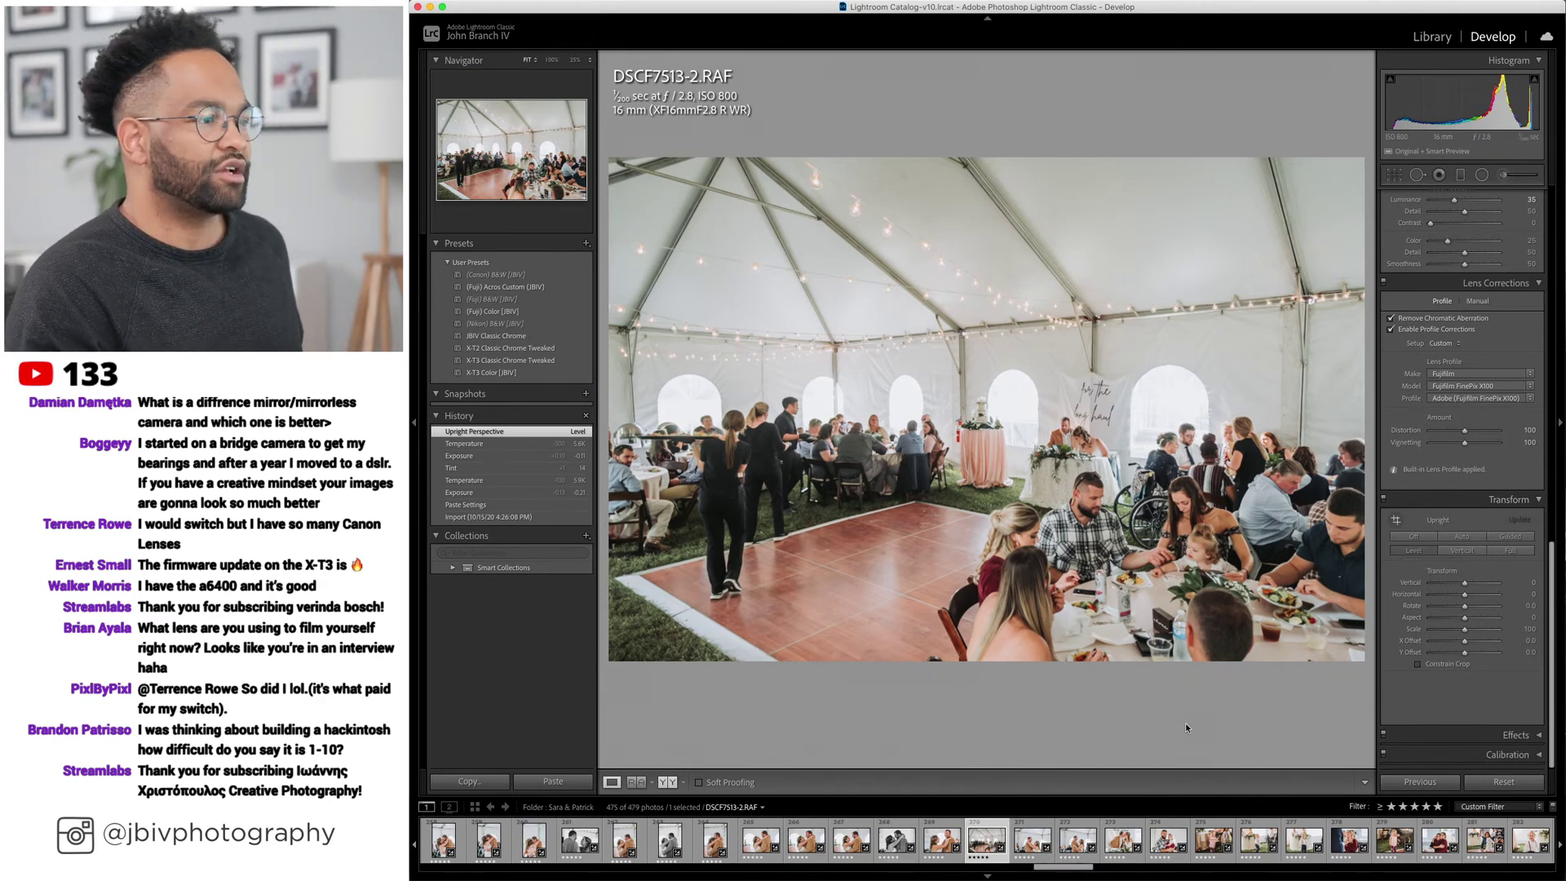
{"action": "key", "text": "Right"}
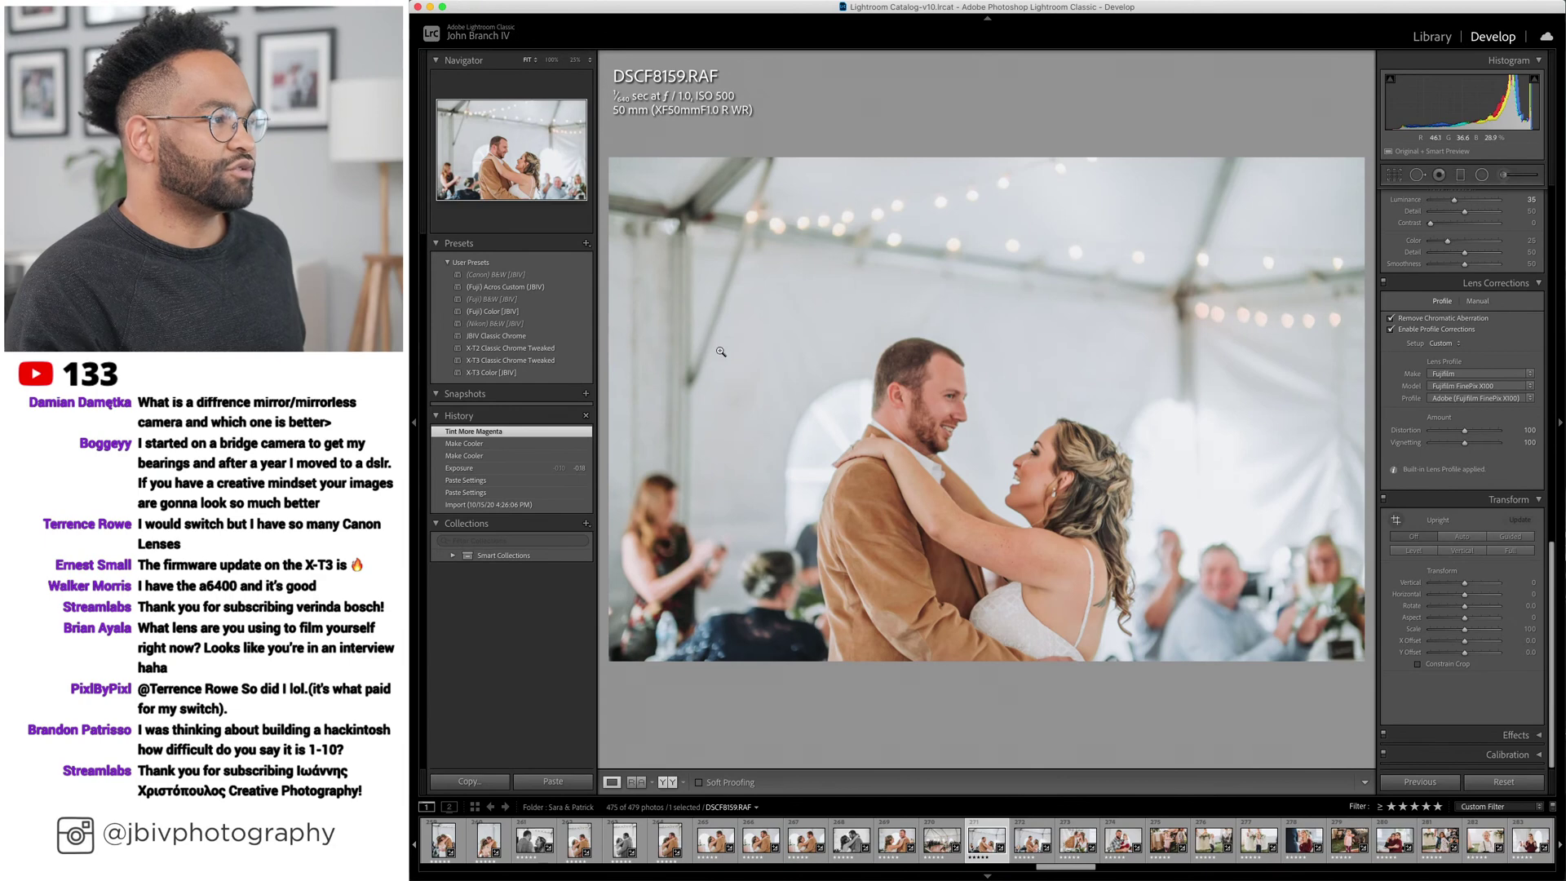
Convert DSCF8159 with the (Fuji) Acros Custom [JBIV] preset, then set highlights to -80, shadows to +40 and exposure to +0.22.
{"action": "left_click", "coordinate": [556, 288]}
{"action": "scroll", "coordinate": [1437, 343], "scroll_direction": "up", "scroll_amount": 5}
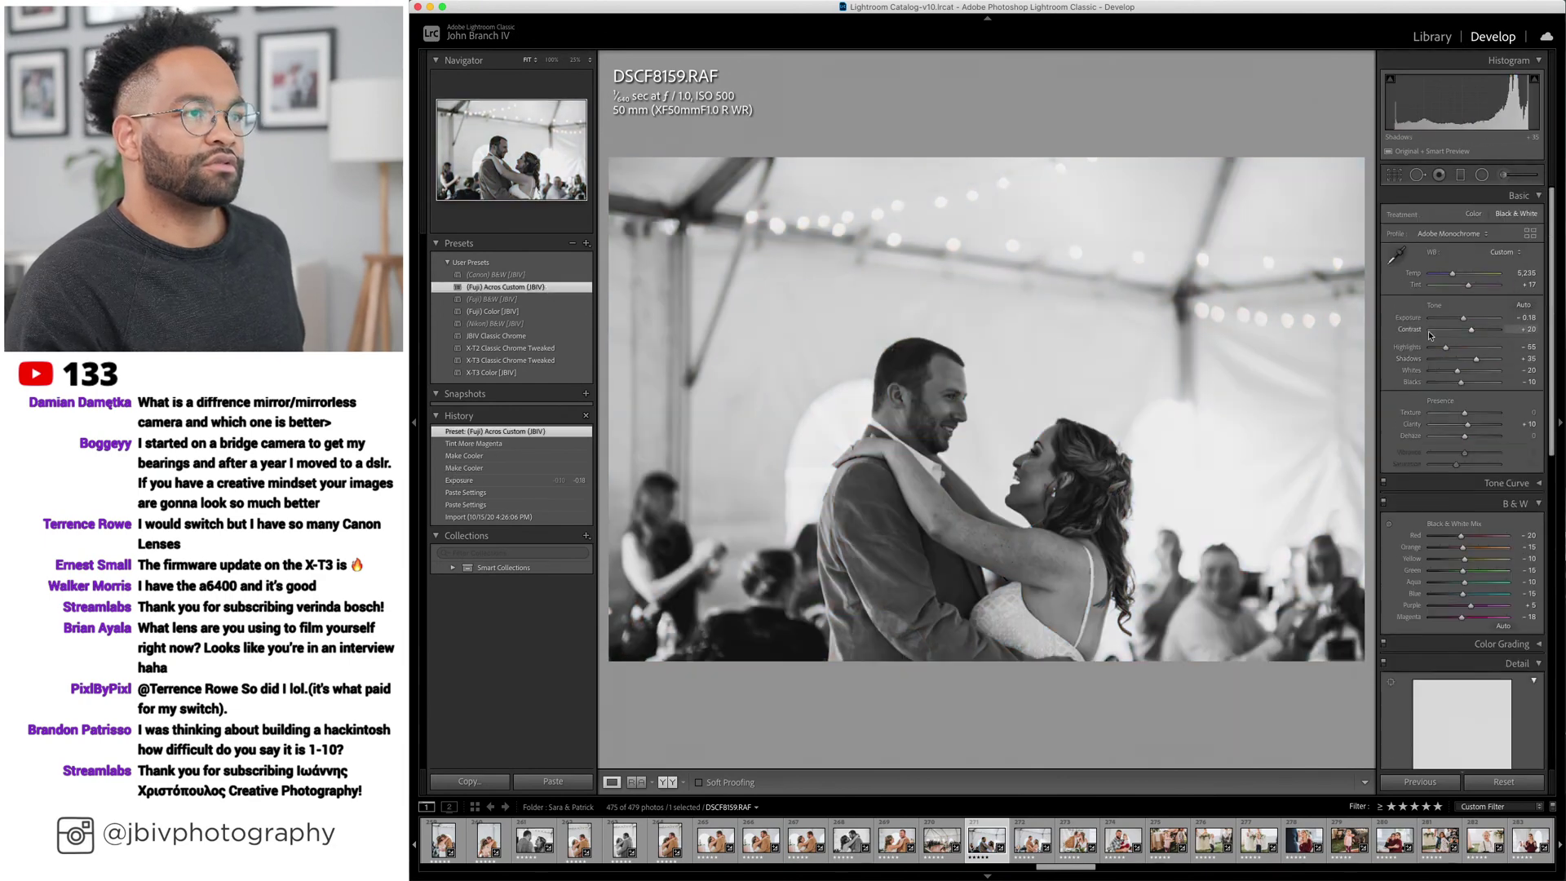
{"action": "scroll", "coordinate": [1439, 345], "scroll_direction": "down", "scroll_amount": 3}
{"action": "scroll", "coordinate": [1439, 348], "scroll_direction": "down", "scroll_amount": 2}
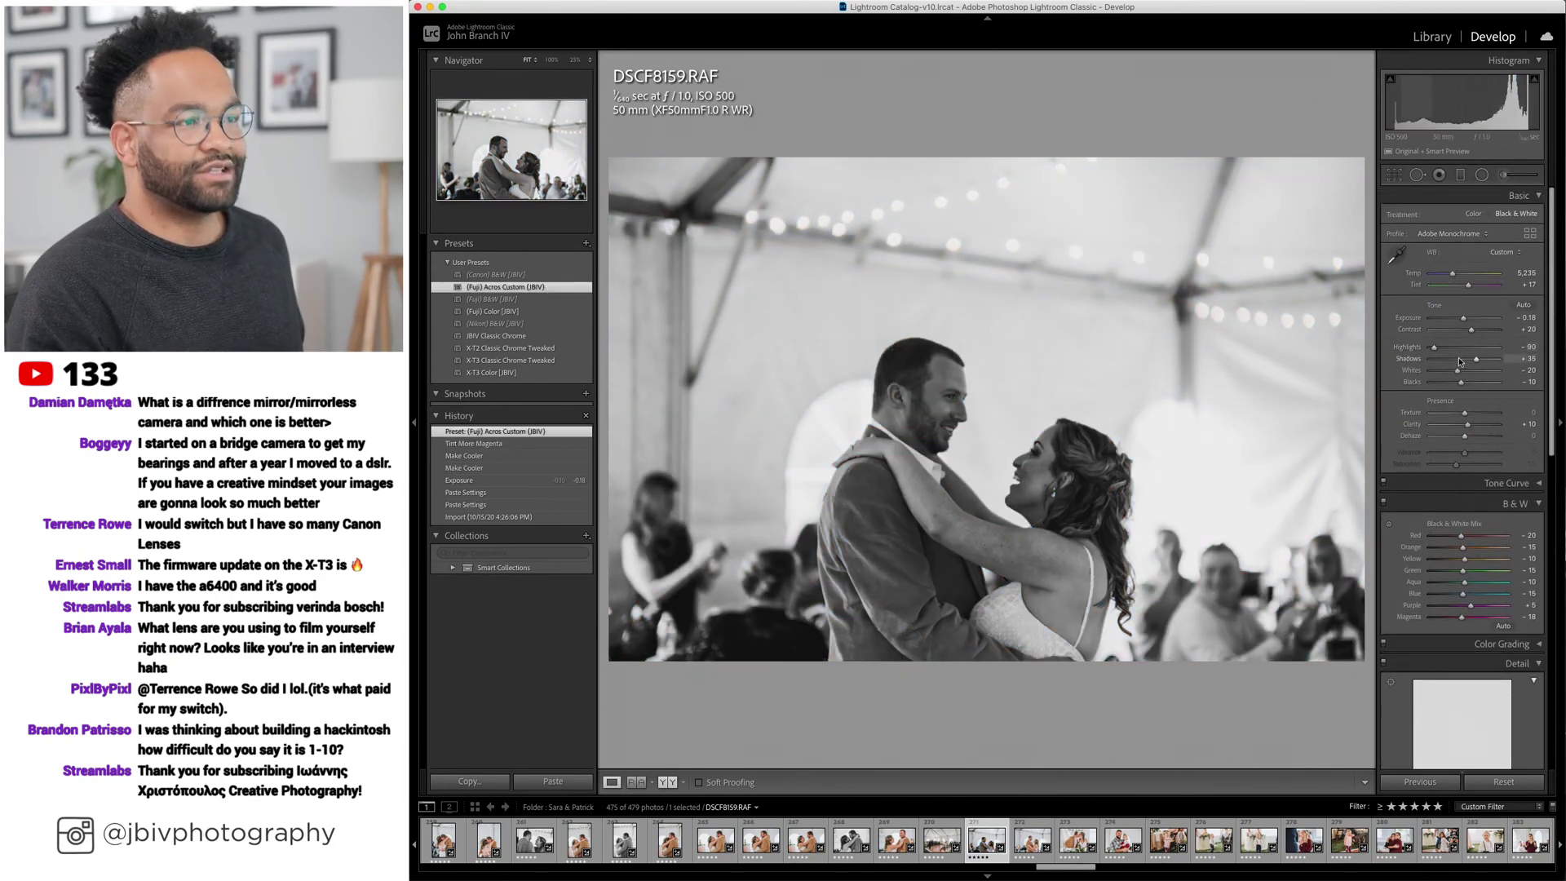
{"action": "scroll", "coordinate": [1464, 359], "scroll_direction": "up", "scroll_amount": 1}
{"action": "scroll", "coordinate": [1466, 318], "scroll_direction": "up", "scroll_amount": 3}
{"action": "scroll", "coordinate": [1467, 318], "scroll_direction": "up", "scroll_amount": 2}
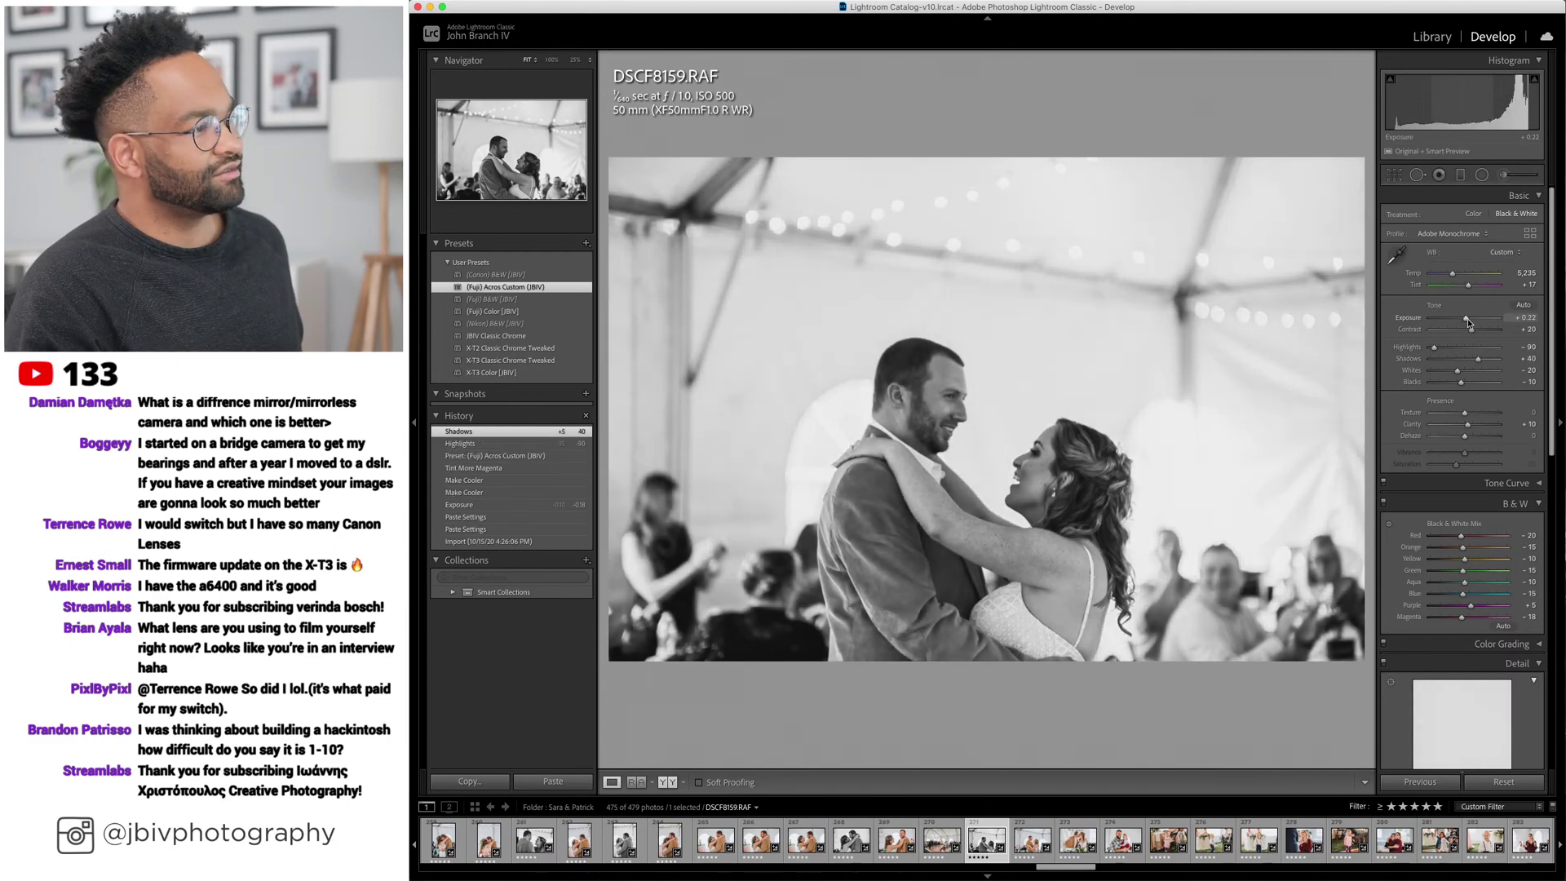
Review the following reception photos and adjust the white balance temperature of the toddler photos DSCF8181 and DSCF8184.
{"action": "key", "text": "Right"}
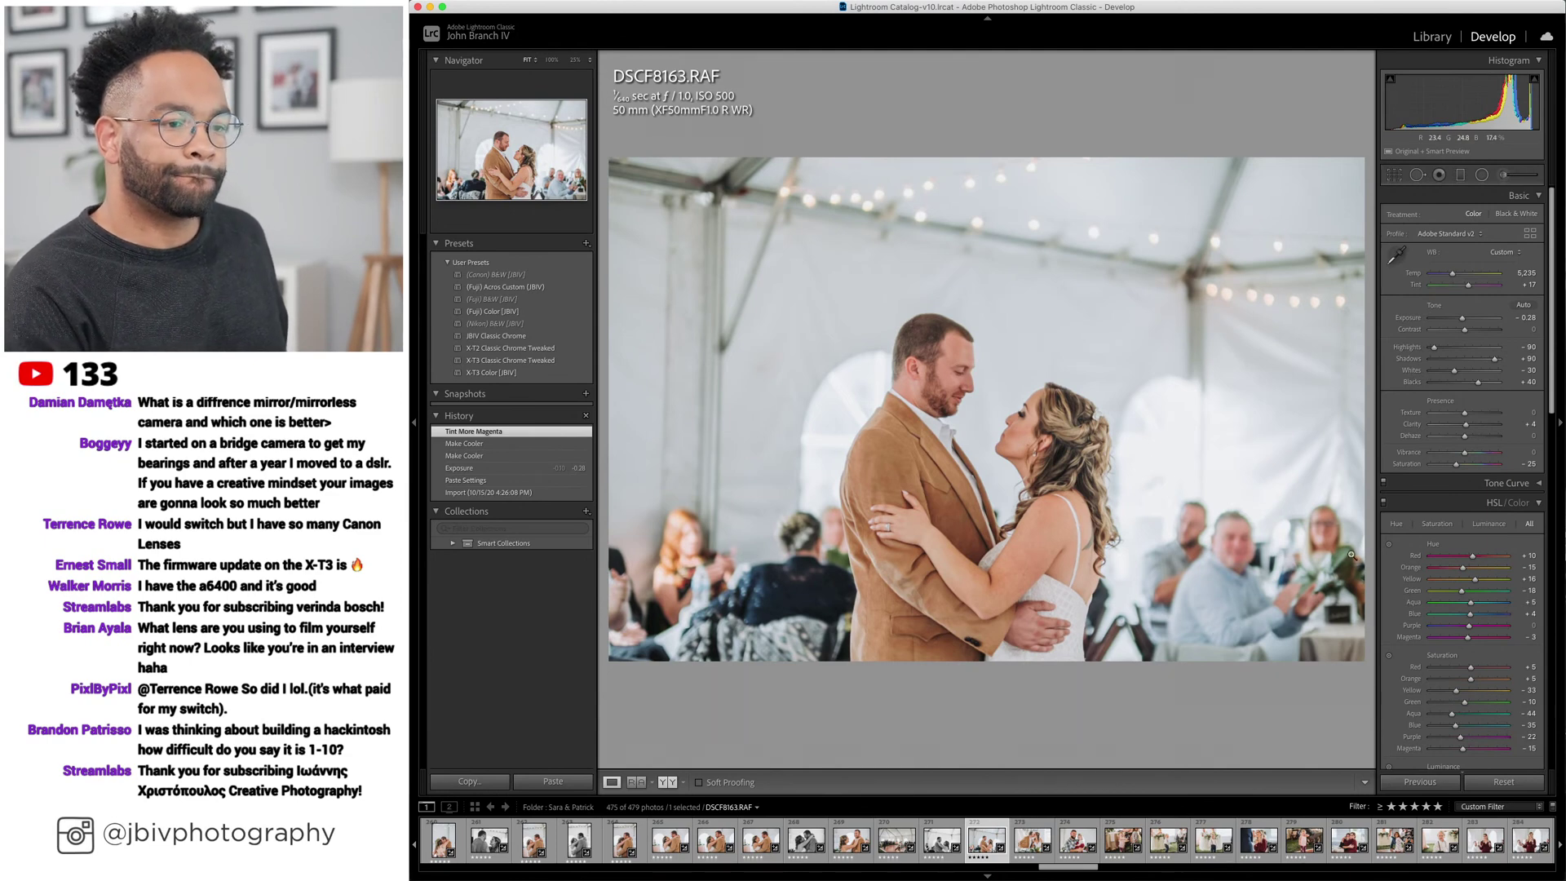
{"action": "key", "text": "Right"}
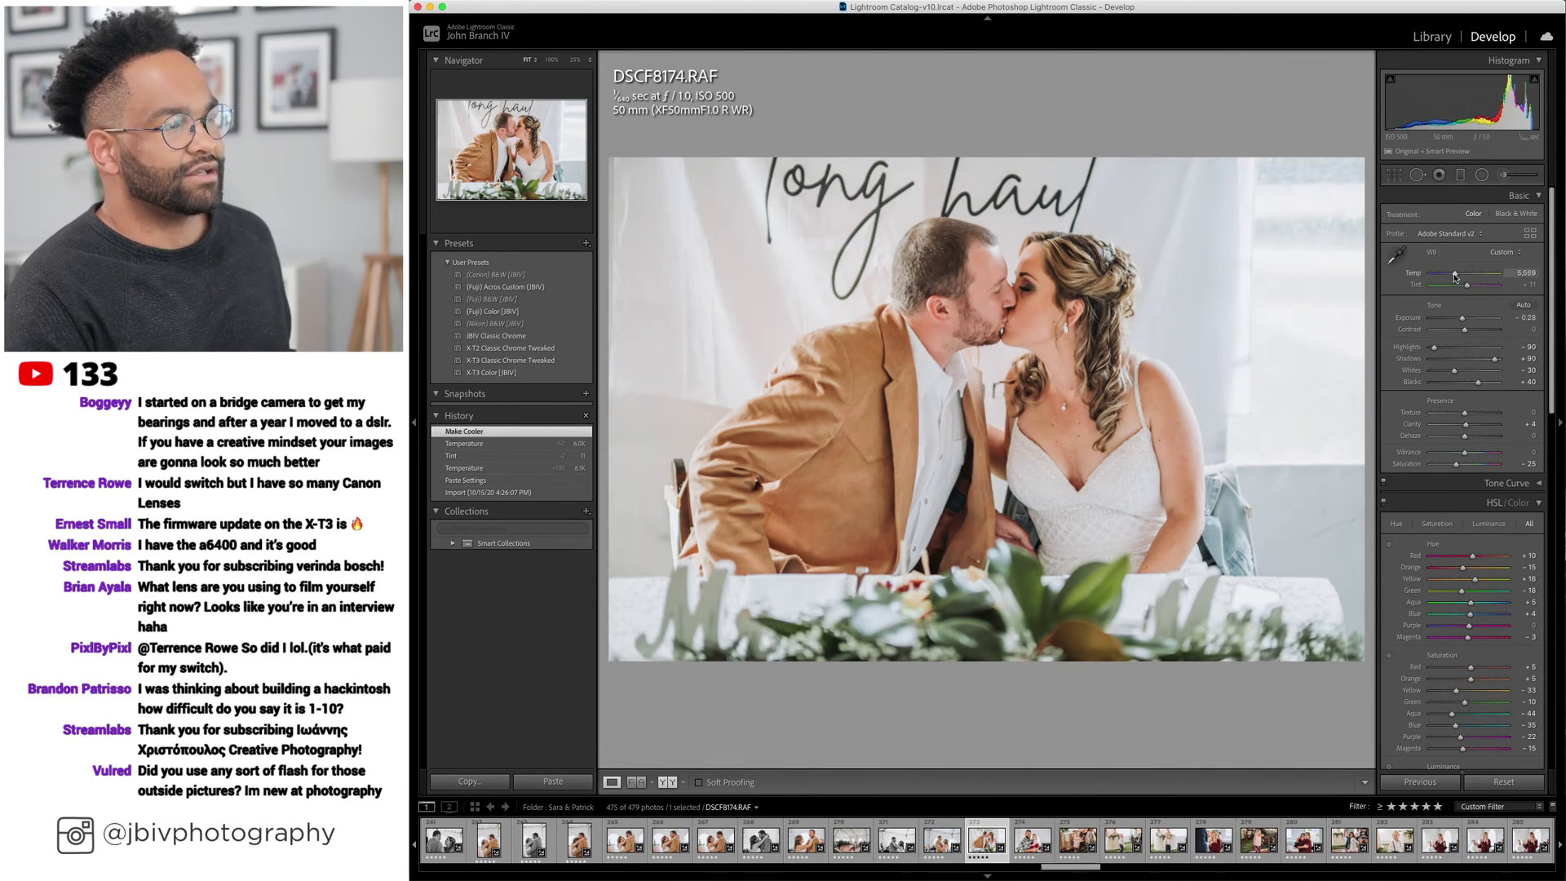
{"action": "key", "text": "Right"}
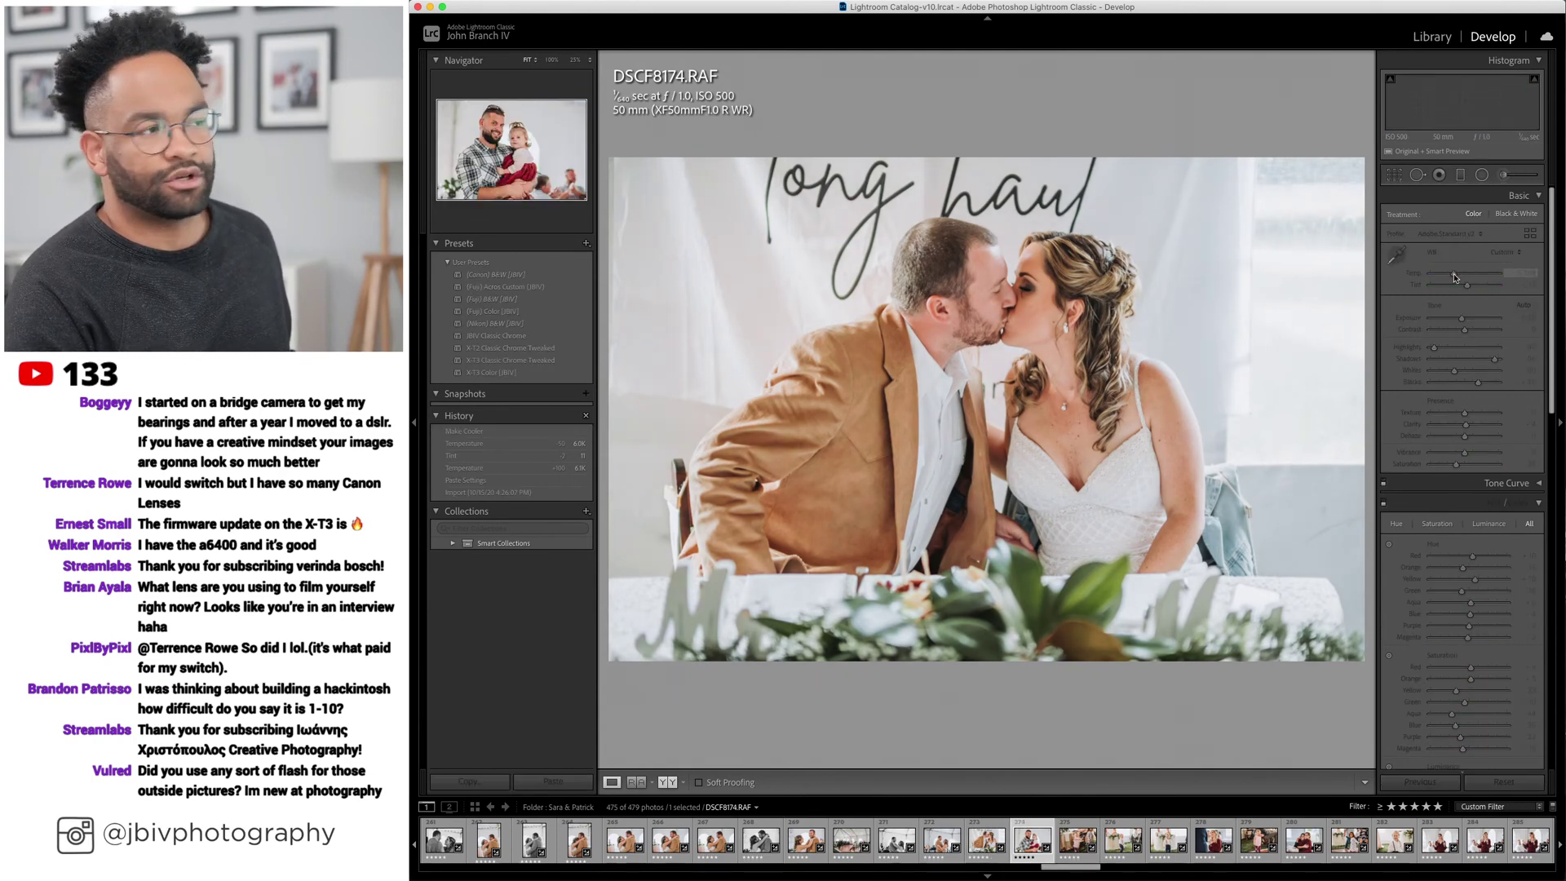
{"action": "key", "text": "Right"}
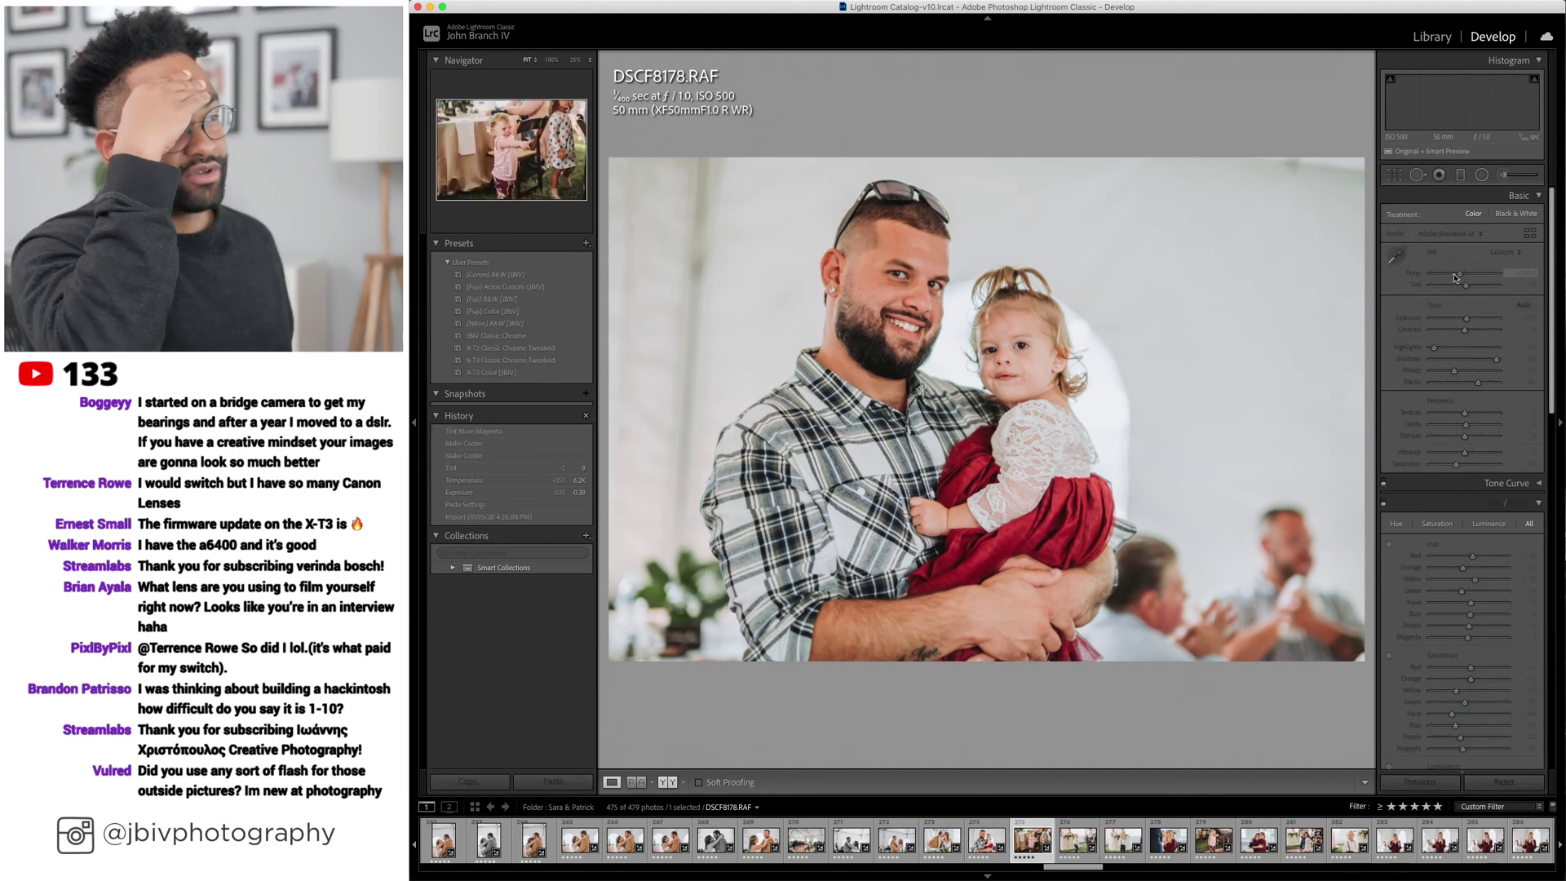
{"action": "key", "text": "Right"}
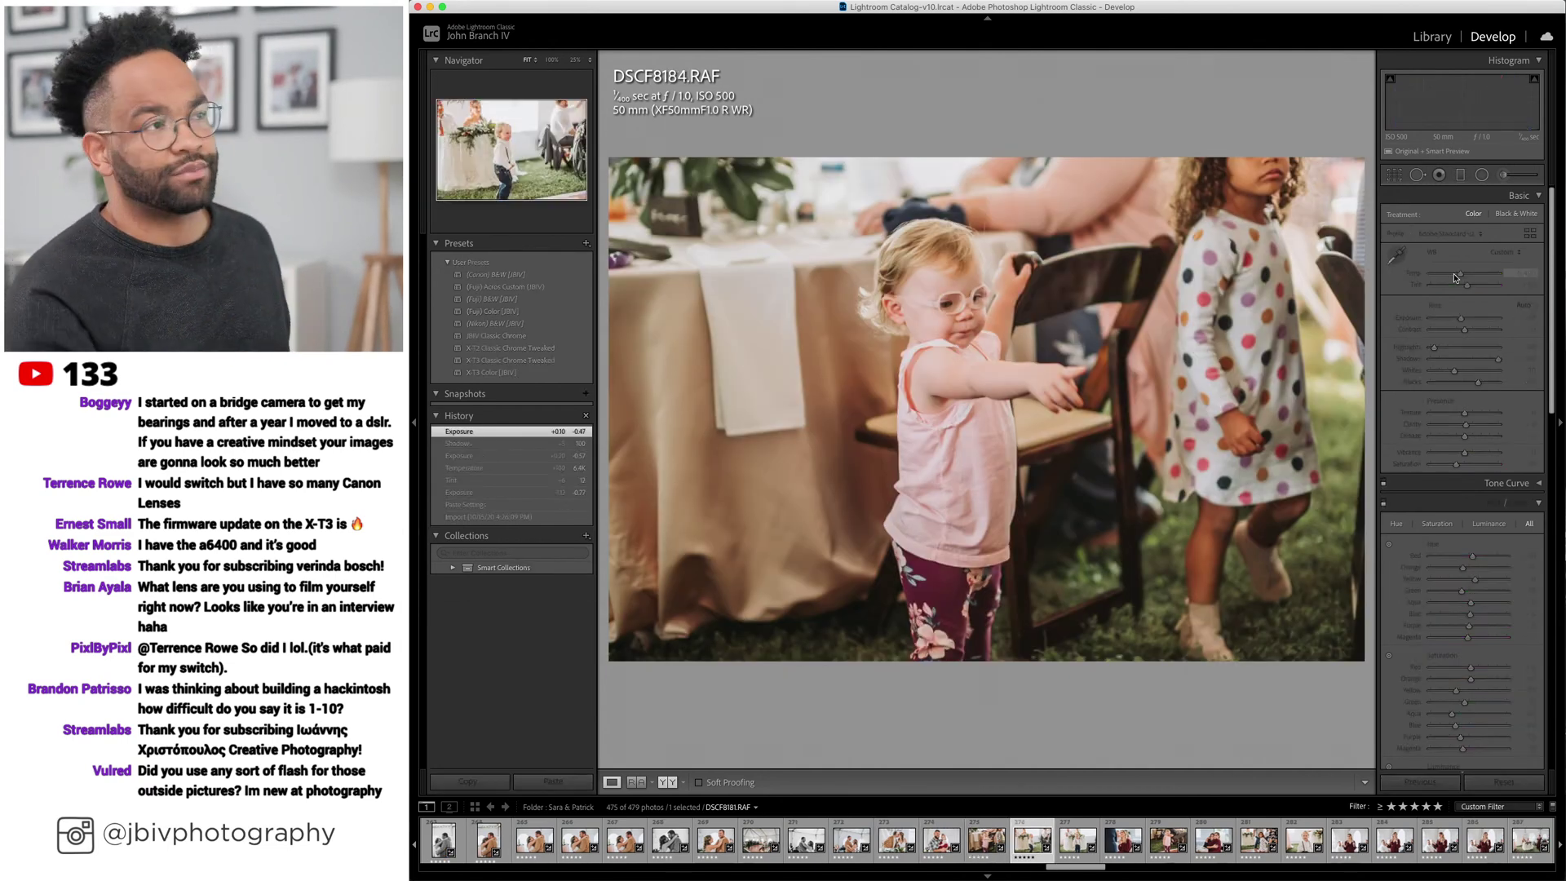
{"action": "key", "text": "Left"}
{"action": "left_click_drag", "start_coordinate": [1453, 276], "coordinate": [1453, 276]}
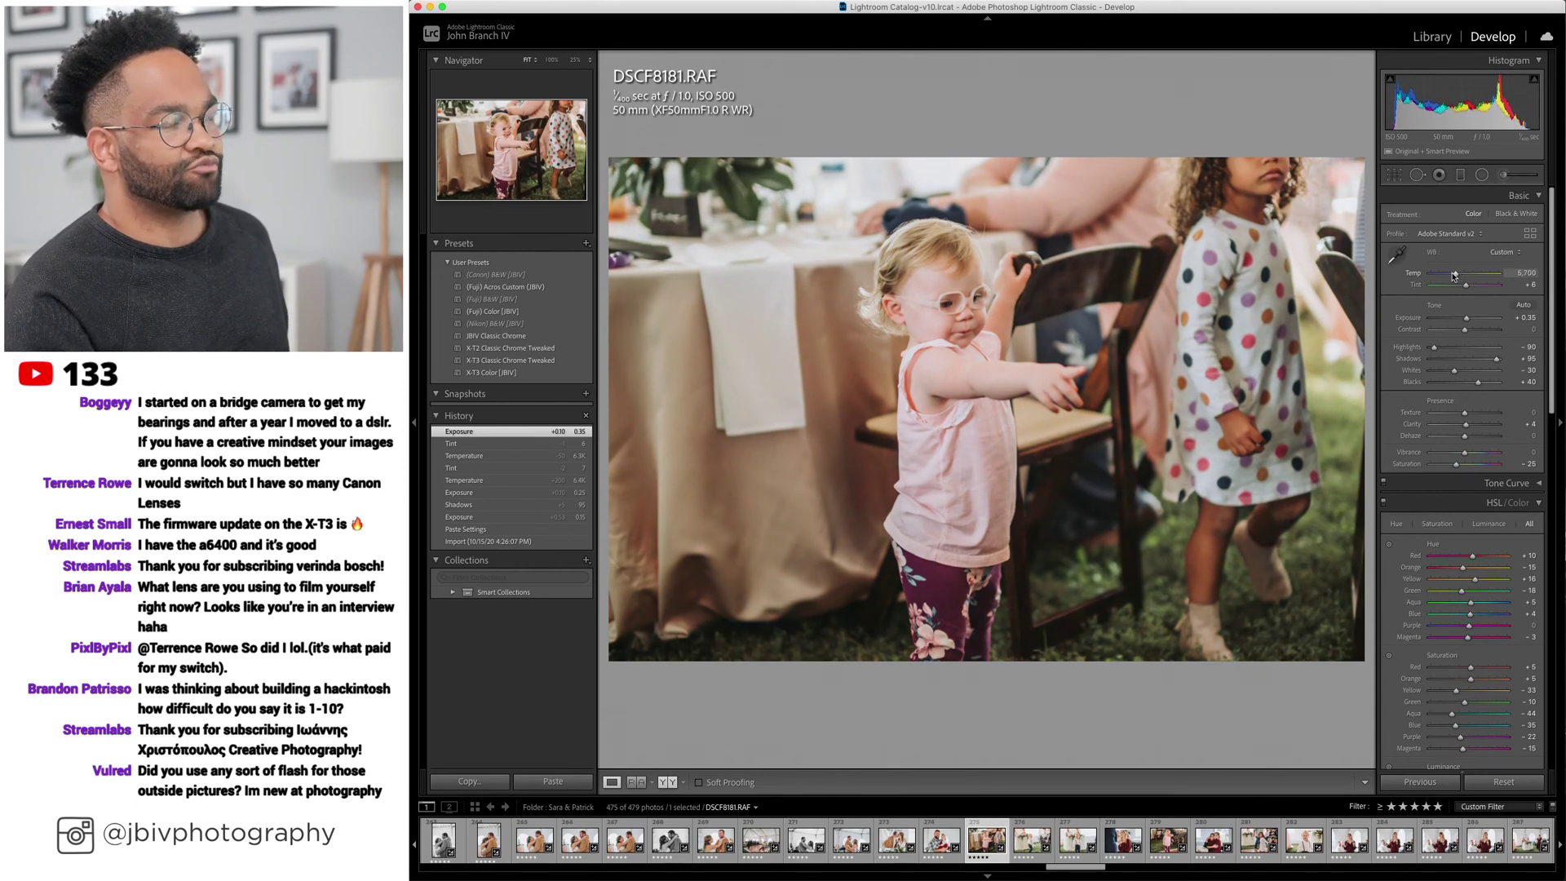
{"action": "key", "text": "Right"}
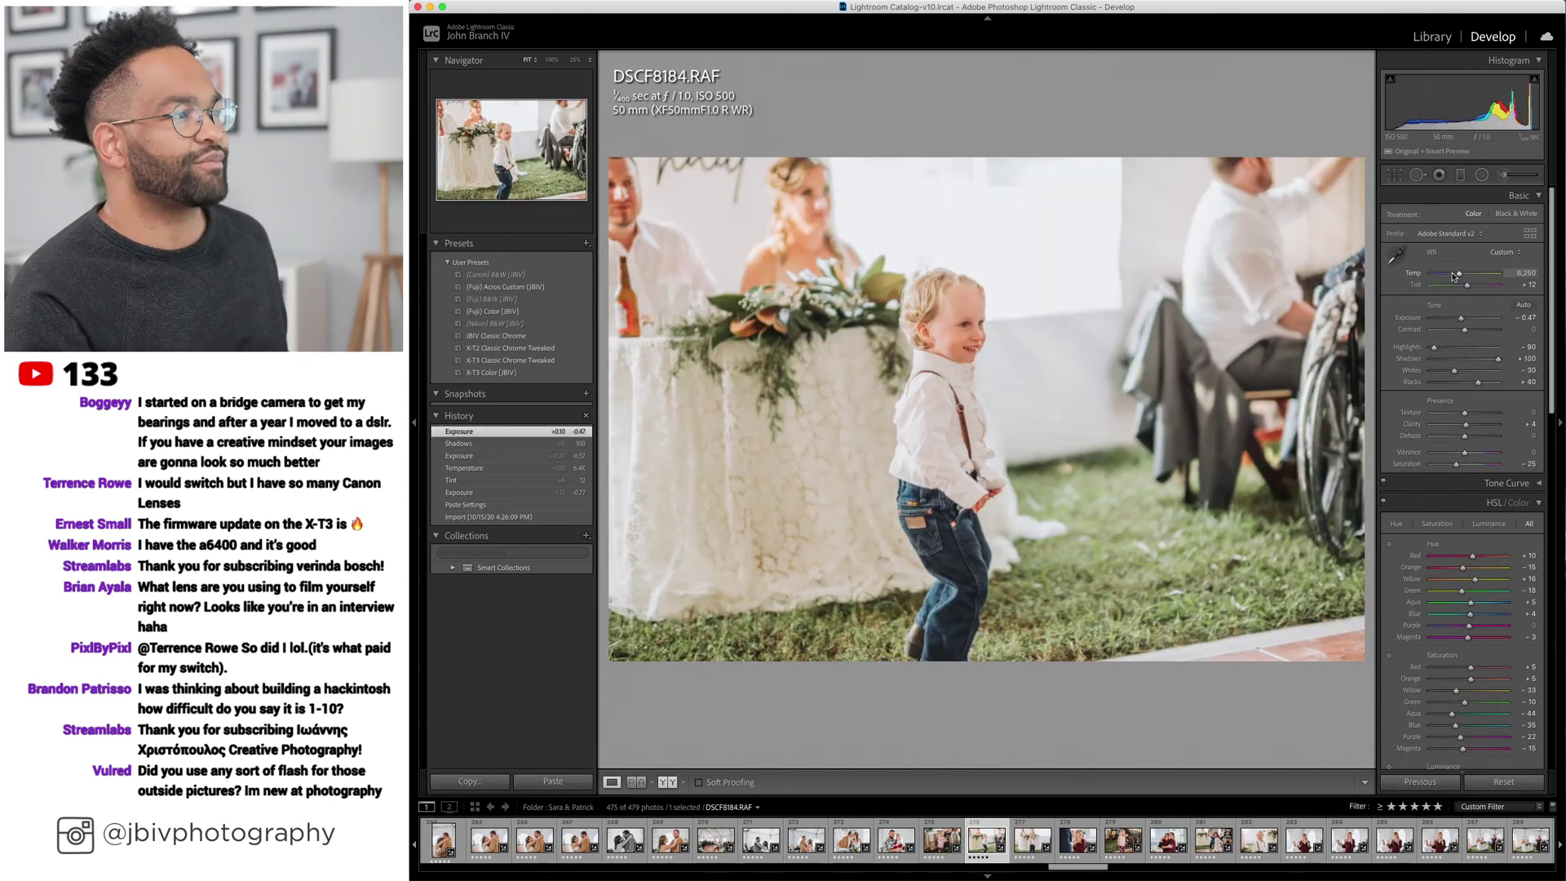
{"action": "left_click_drag", "start_coordinate": [1455, 277], "coordinate": [1459, 317]}
Apply the (Fuji) Acros Custom [JBIV] preset to the boy in suspenders photo DSCF8187, lower its highlights and set shadows to +60.
{"action": "key", "text": "Right"}
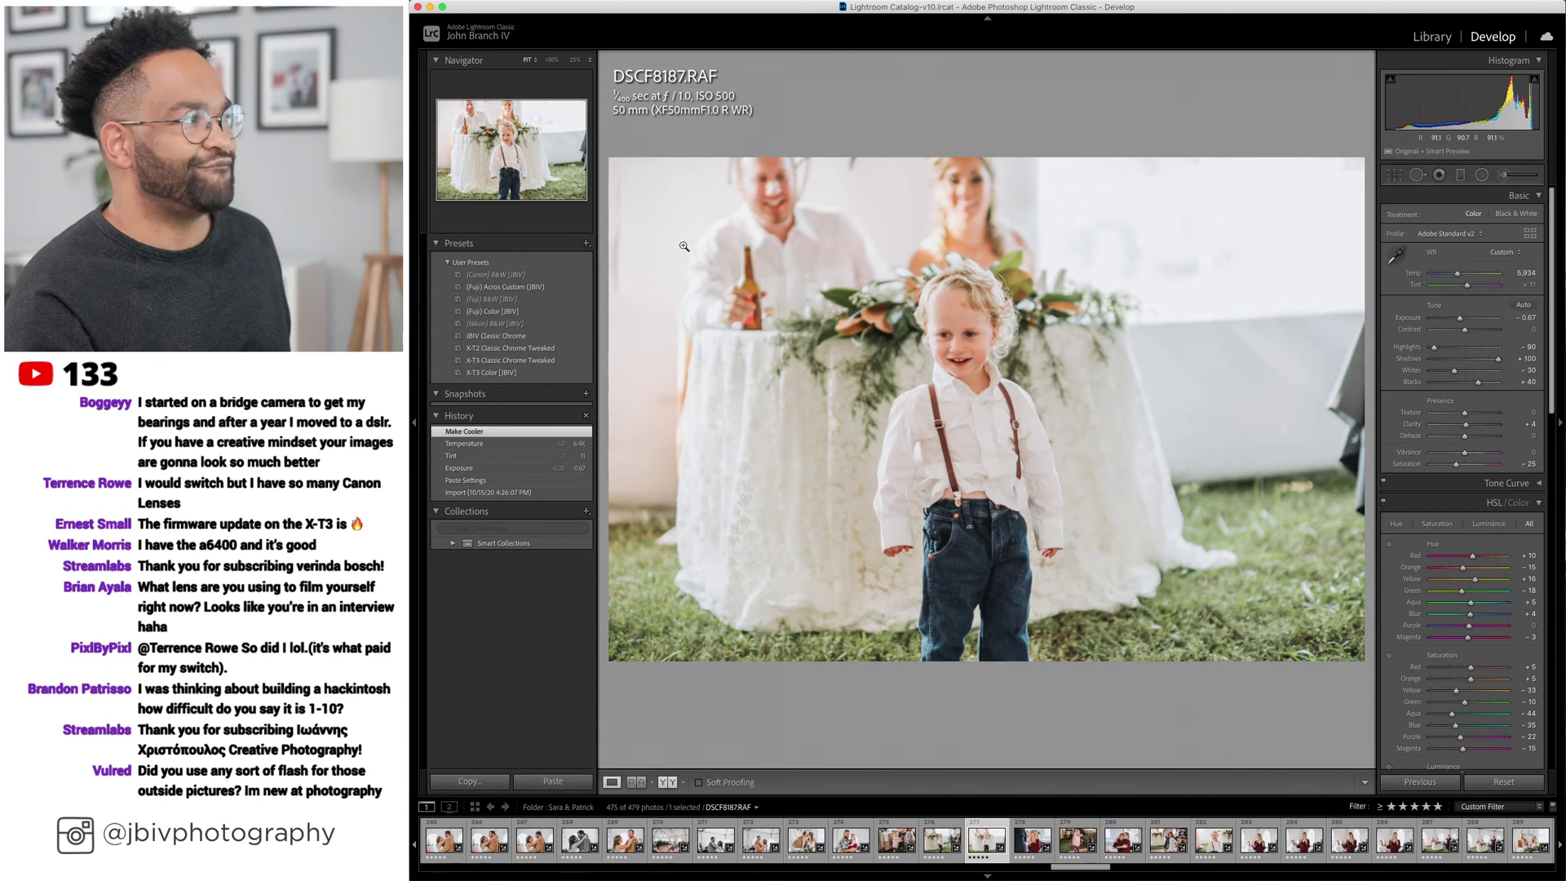
{"action": "left_click", "coordinate": [551, 287]}
{"action": "left_click_drag", "start_coordinate": [1446, 348], "coordinate": [1482, 360]}
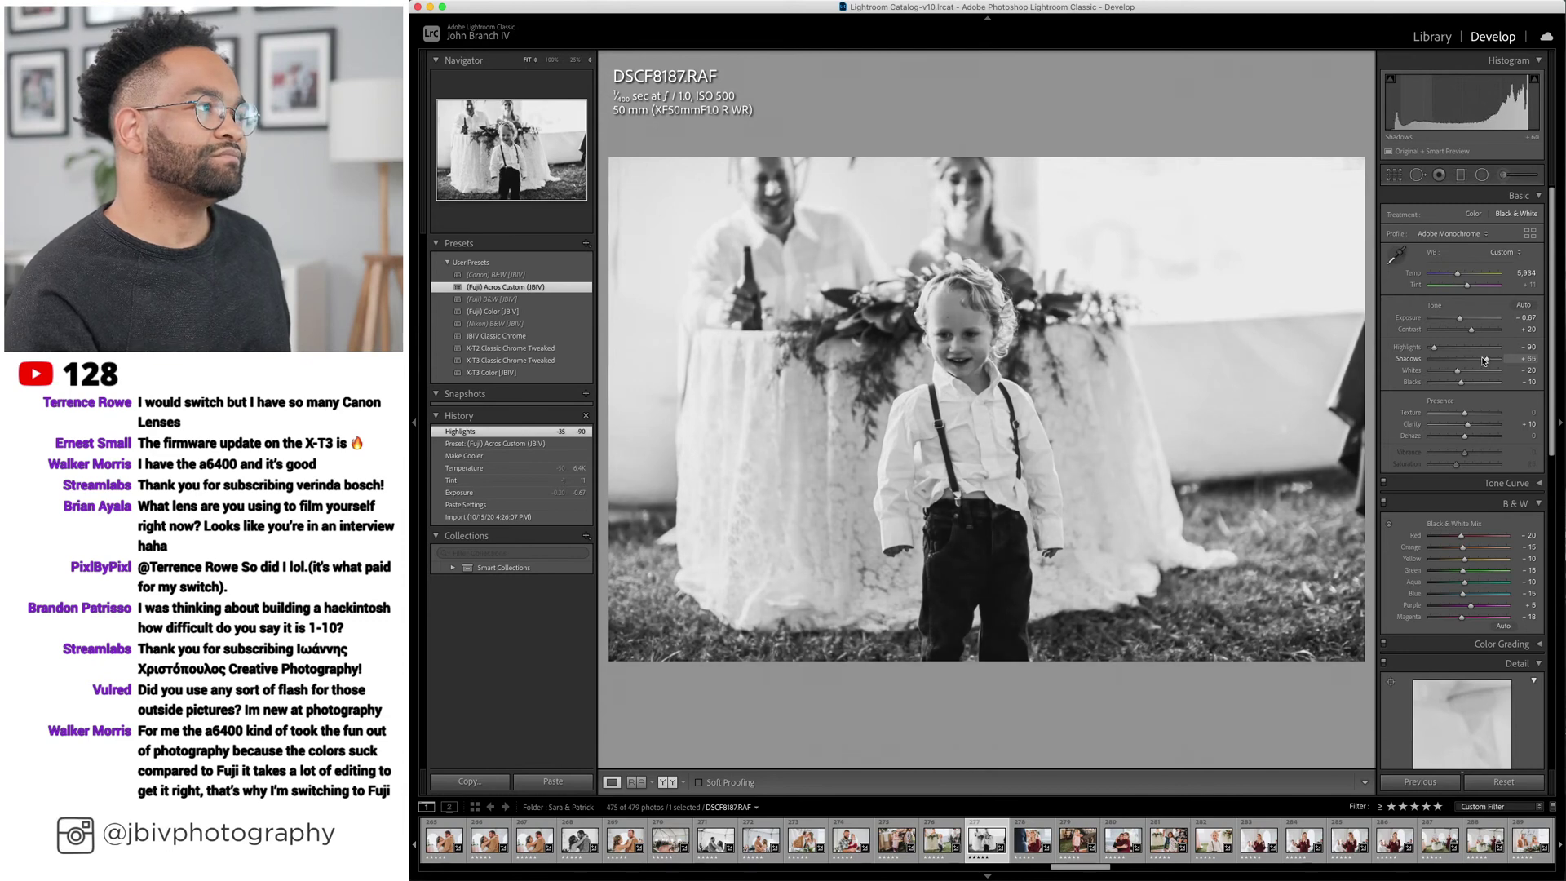
Cool the white balance temperature of the reception guest photos DSCF8189, DSCF8219 and DSCF8221.
{"action": "key", "text": "Right"}
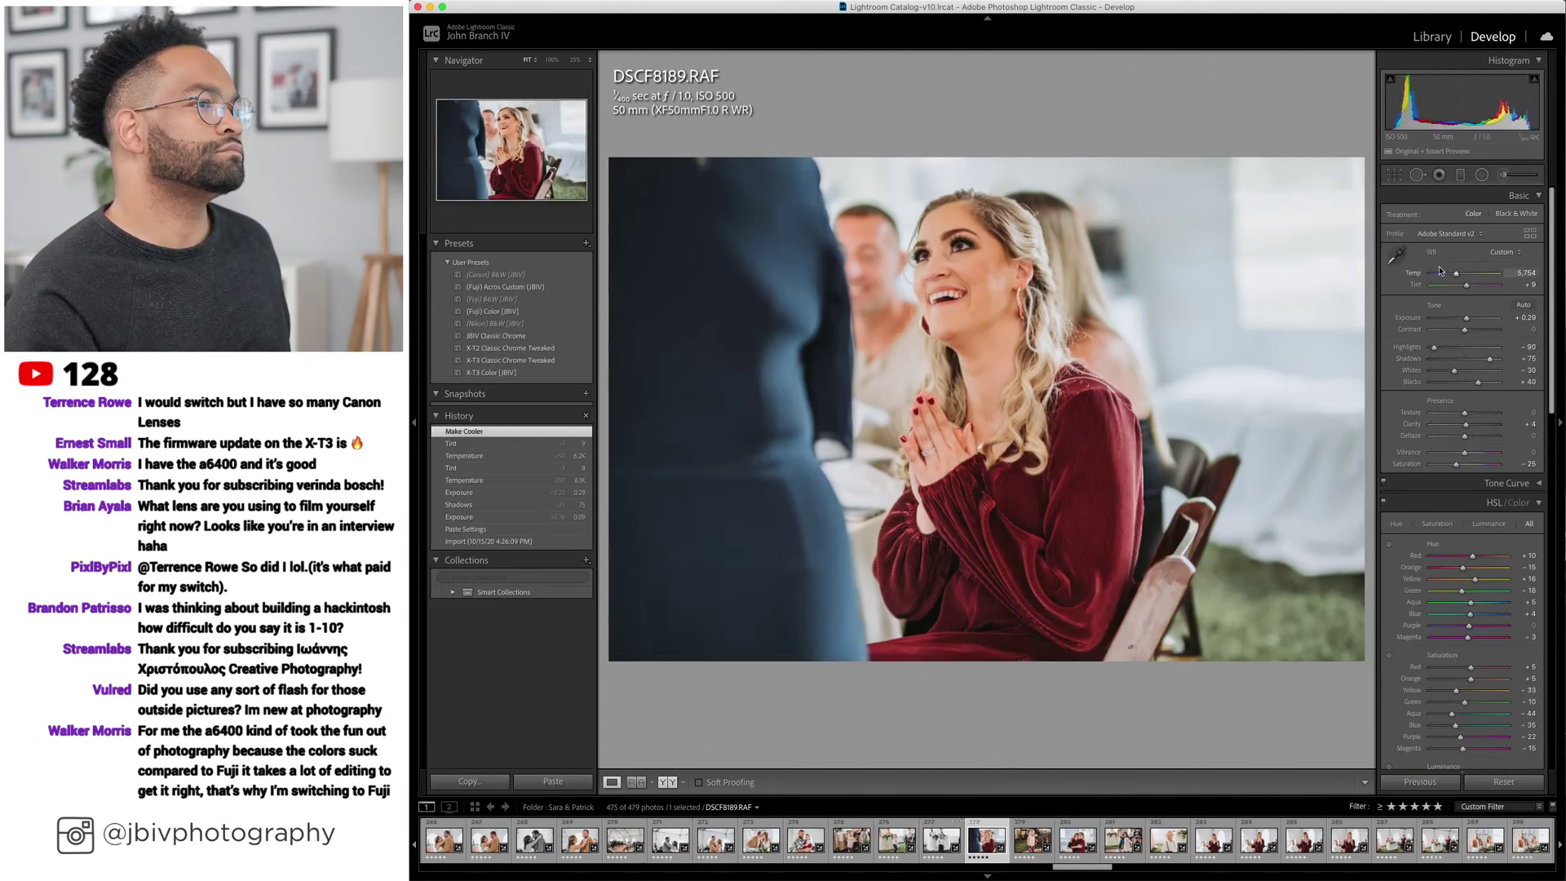
{"action": "left_click_drag", "start_coordinate": [1455, 273], "coordinate": [1450, 275]}
{"action": "key", "text": "Right"}
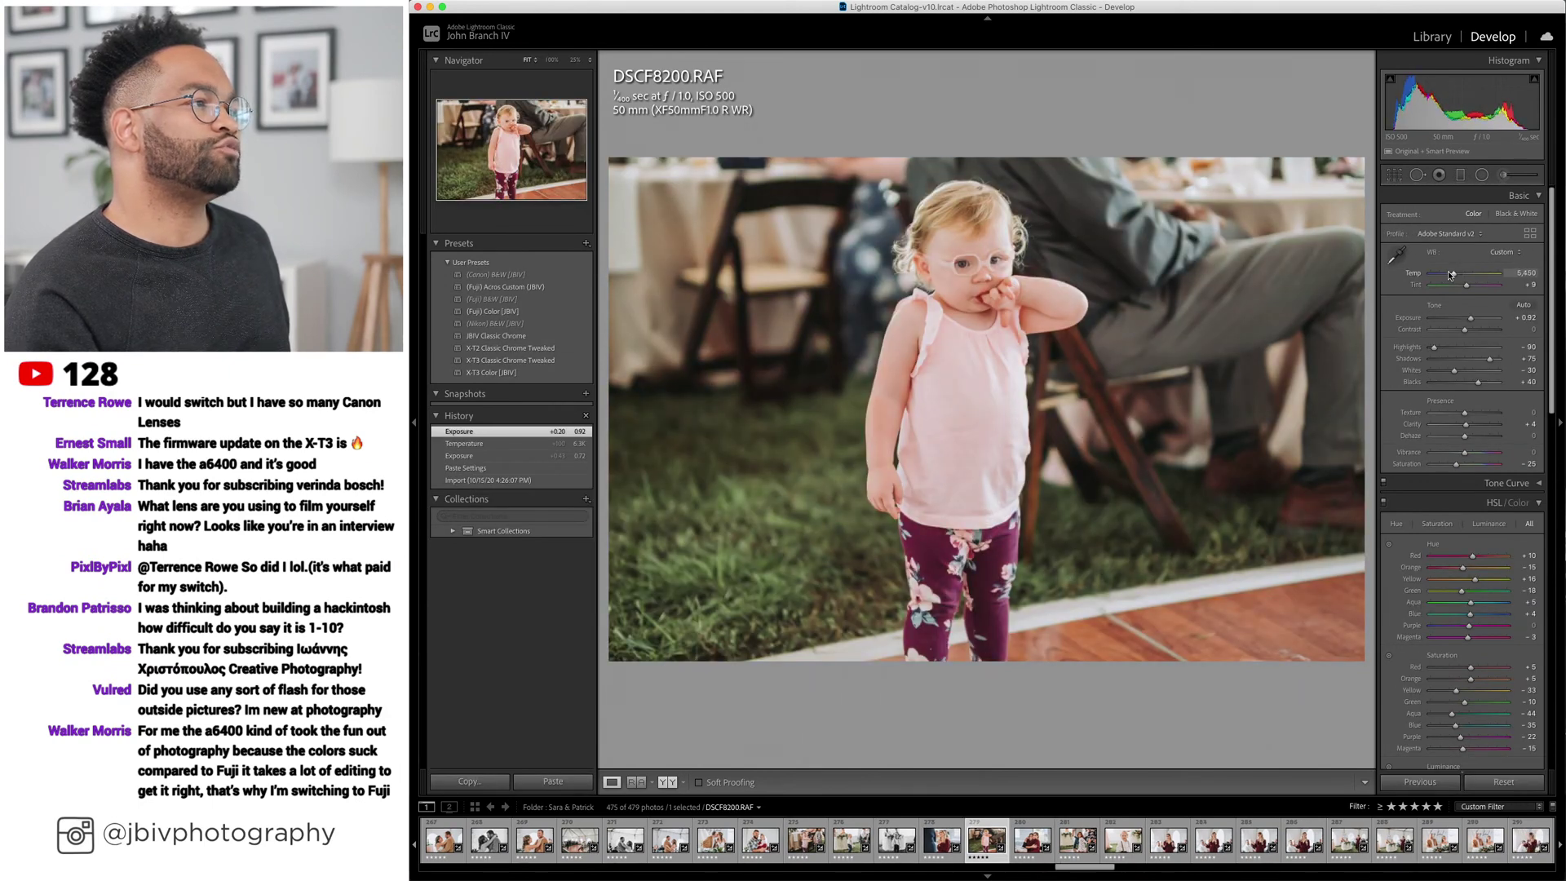
{"action": "key", "text": "Right"}
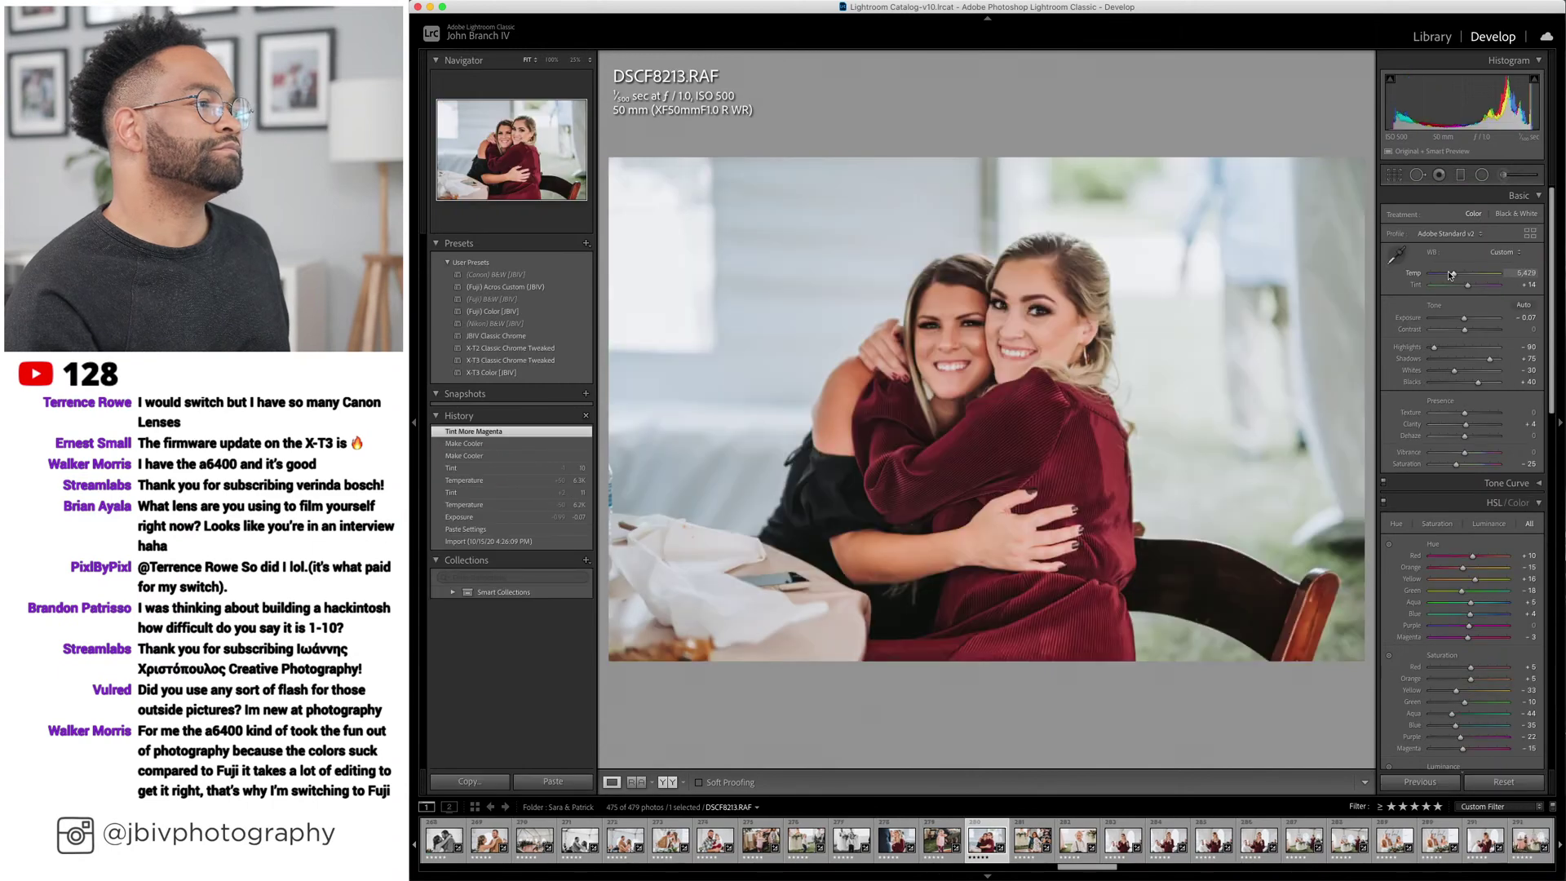
{"action": "key", "text": "Right"}
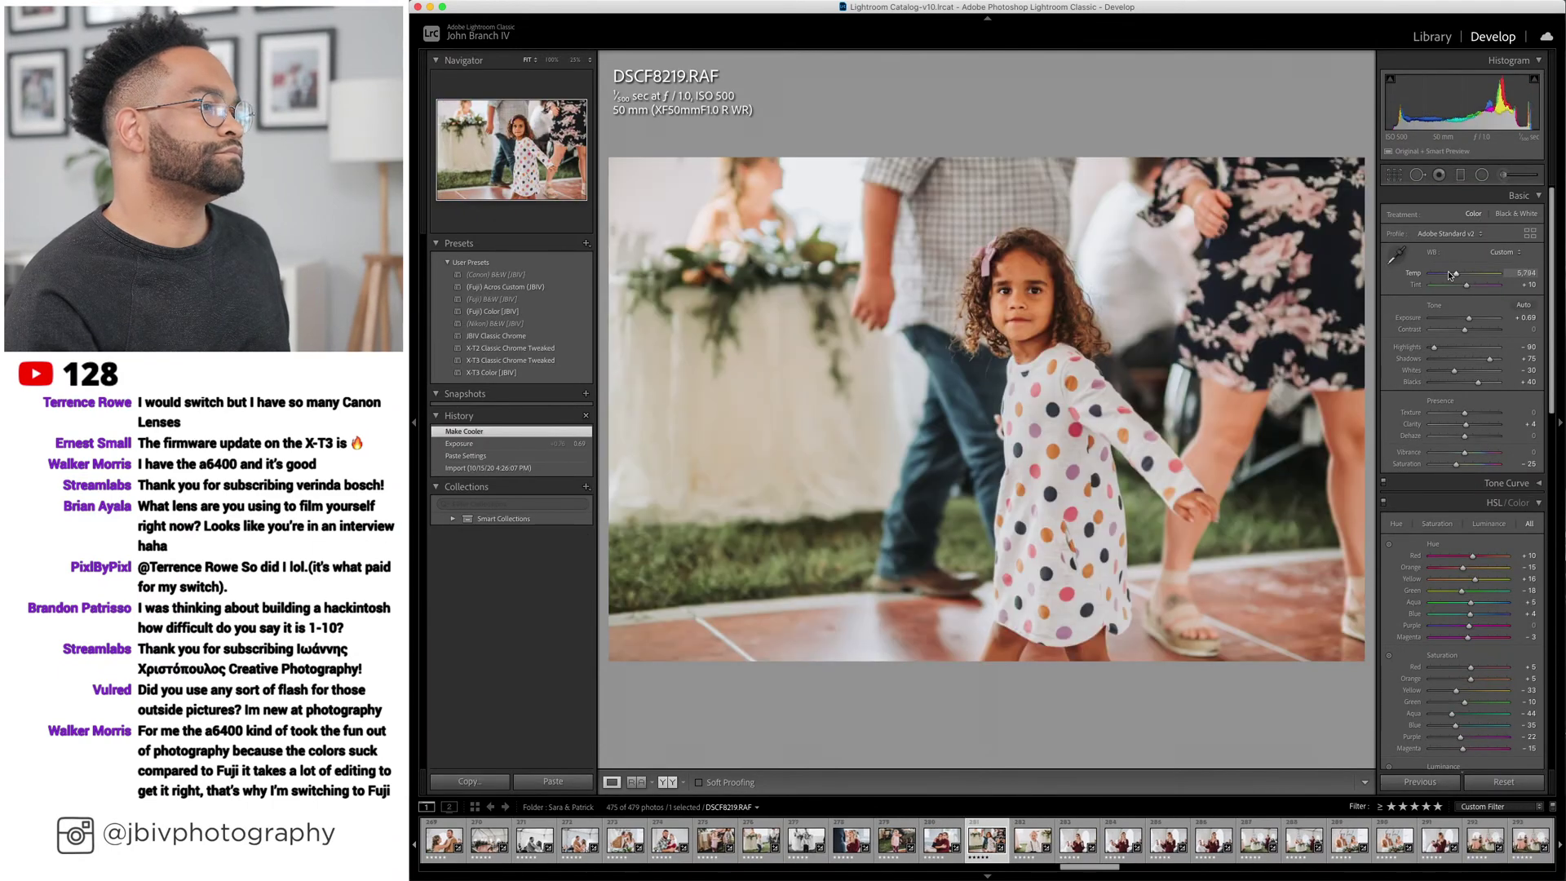
{"action": "key", "text": "minus"}
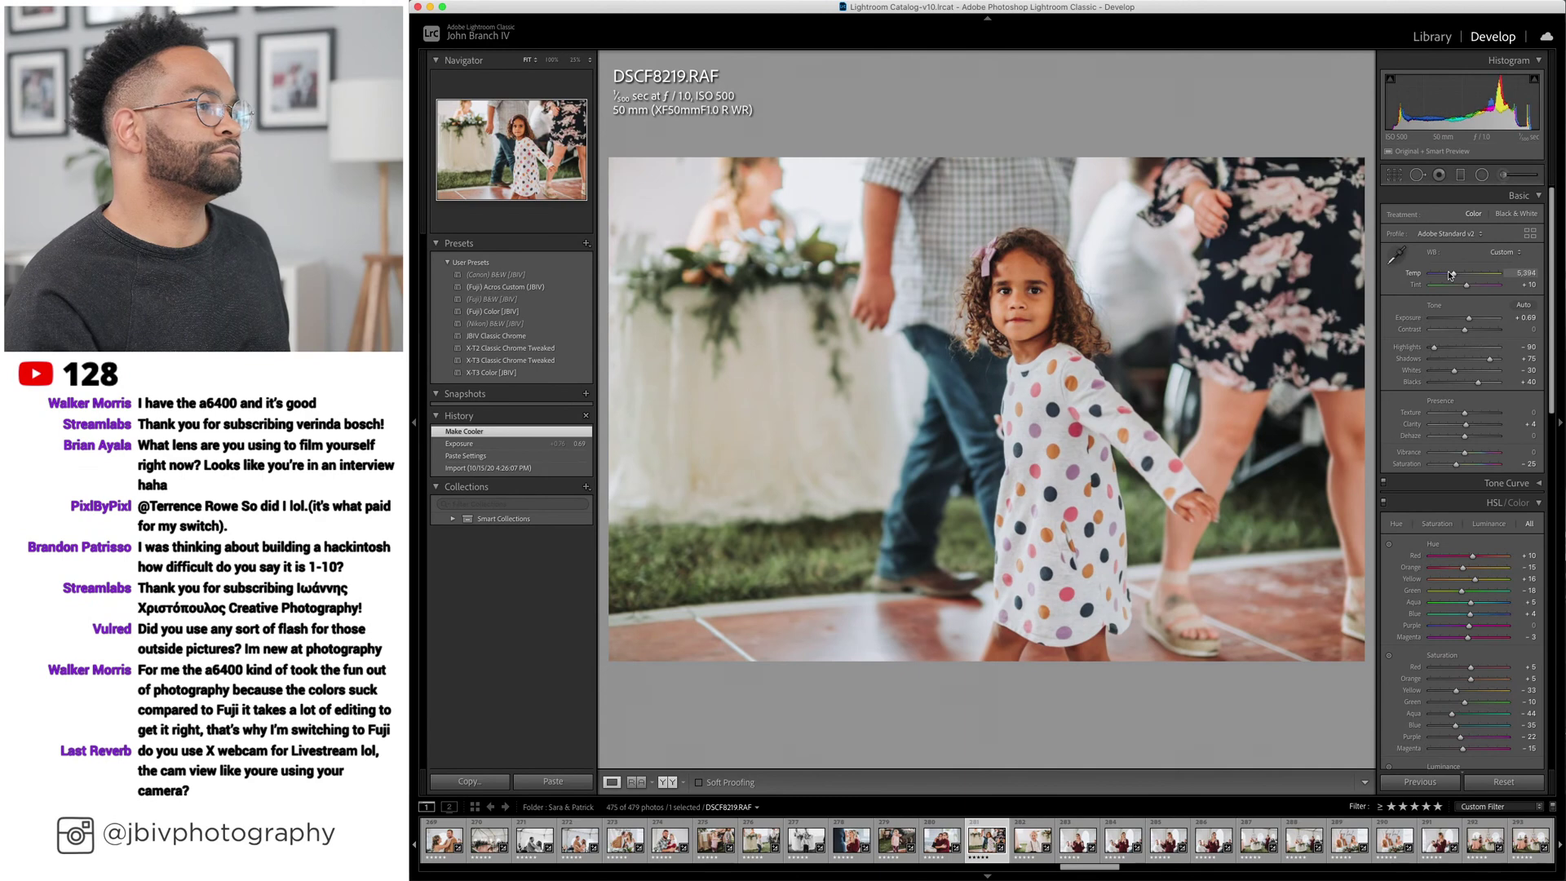
{"action": "key", "text": "Right"}
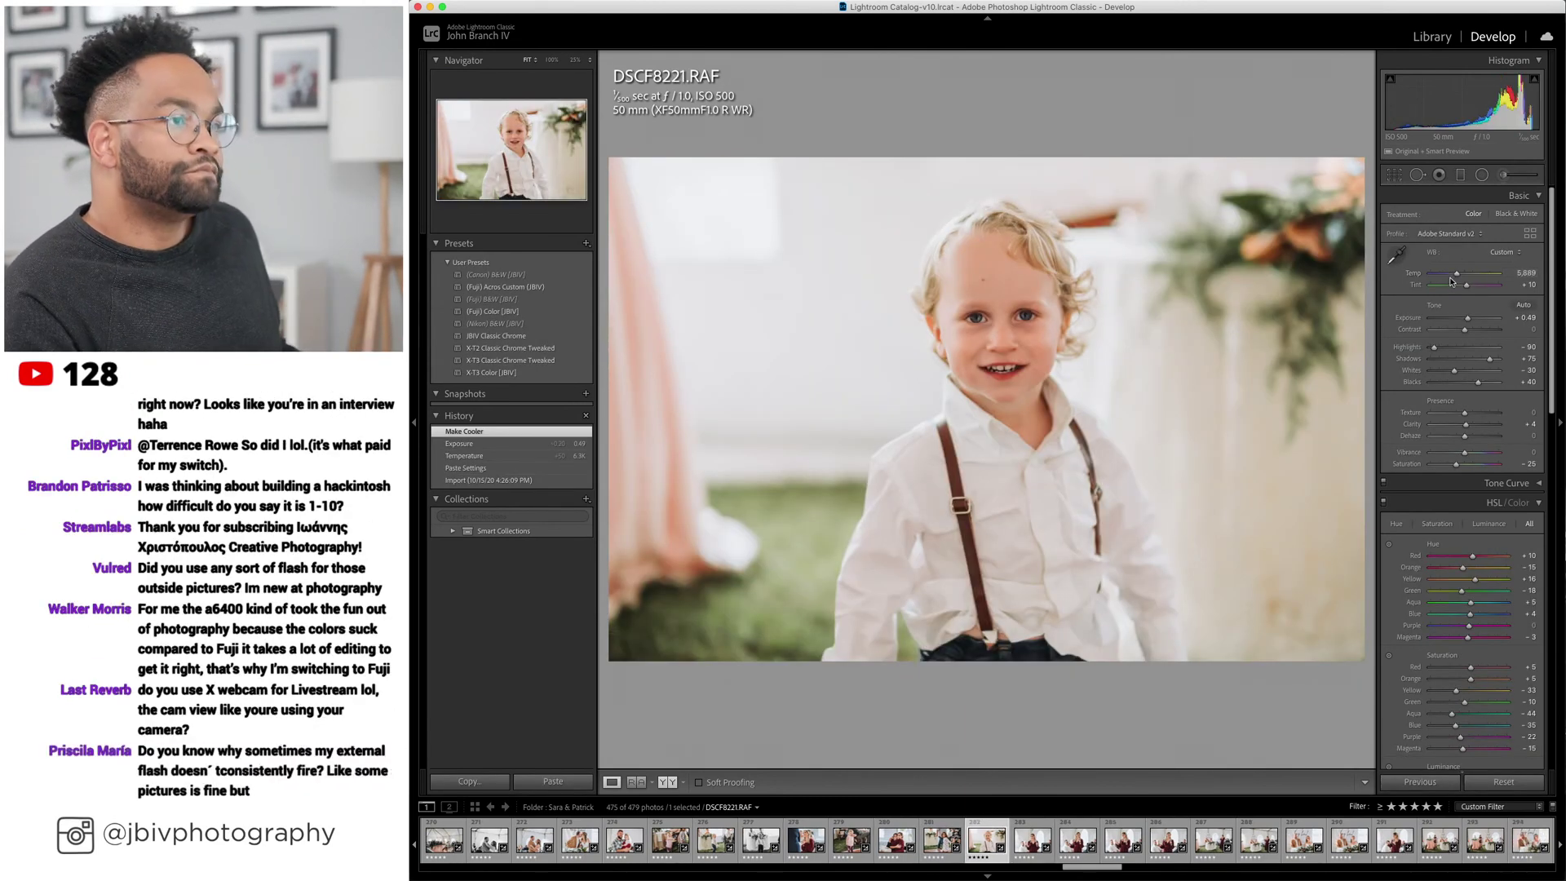
{"action": "key", "text": "minus"}
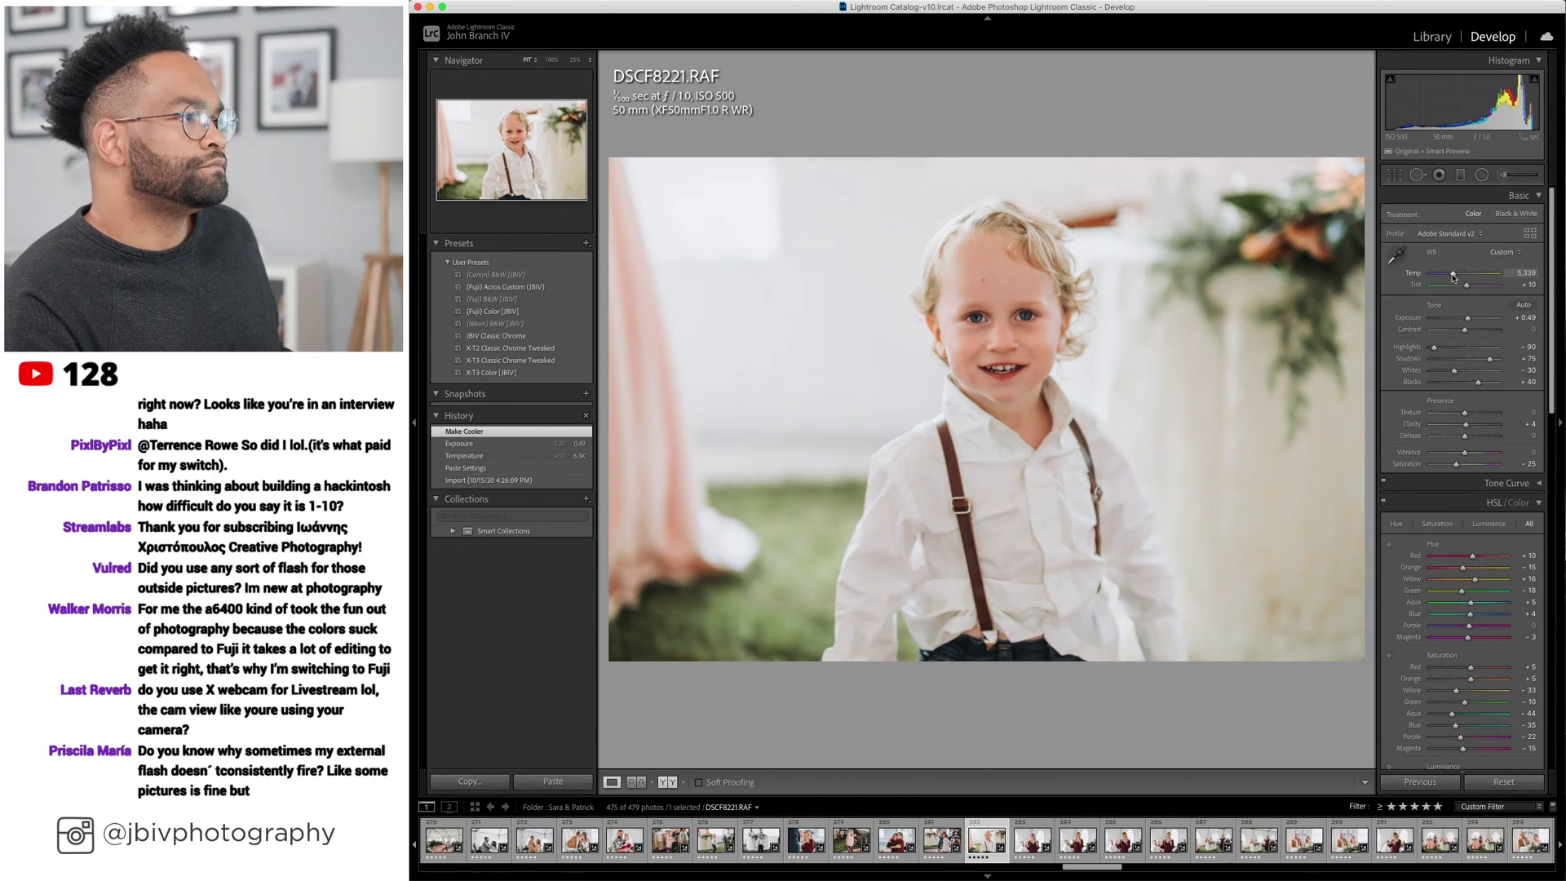
Convert the speech photo DSCF8236 with the (Fuji) Acros Custom [JBIV] preset, lower the highlights, and set shadows to +50 and exposure to +0.30.
{"action": "key", "text": "Right"}
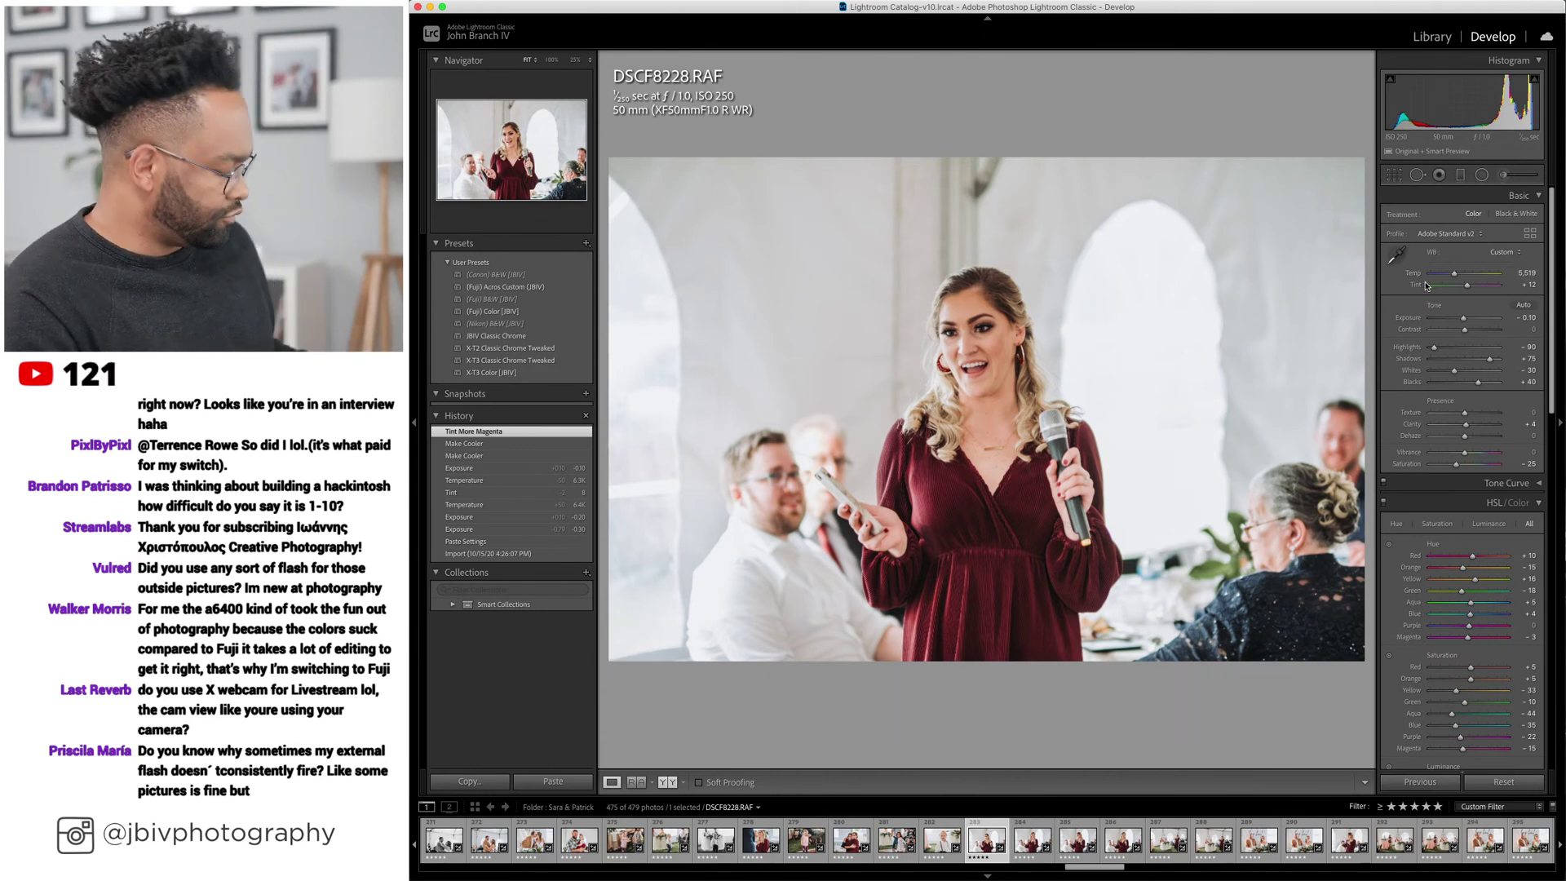
{"action": "key", "text": "Right"}
{"action": "key", "text": "Right"}
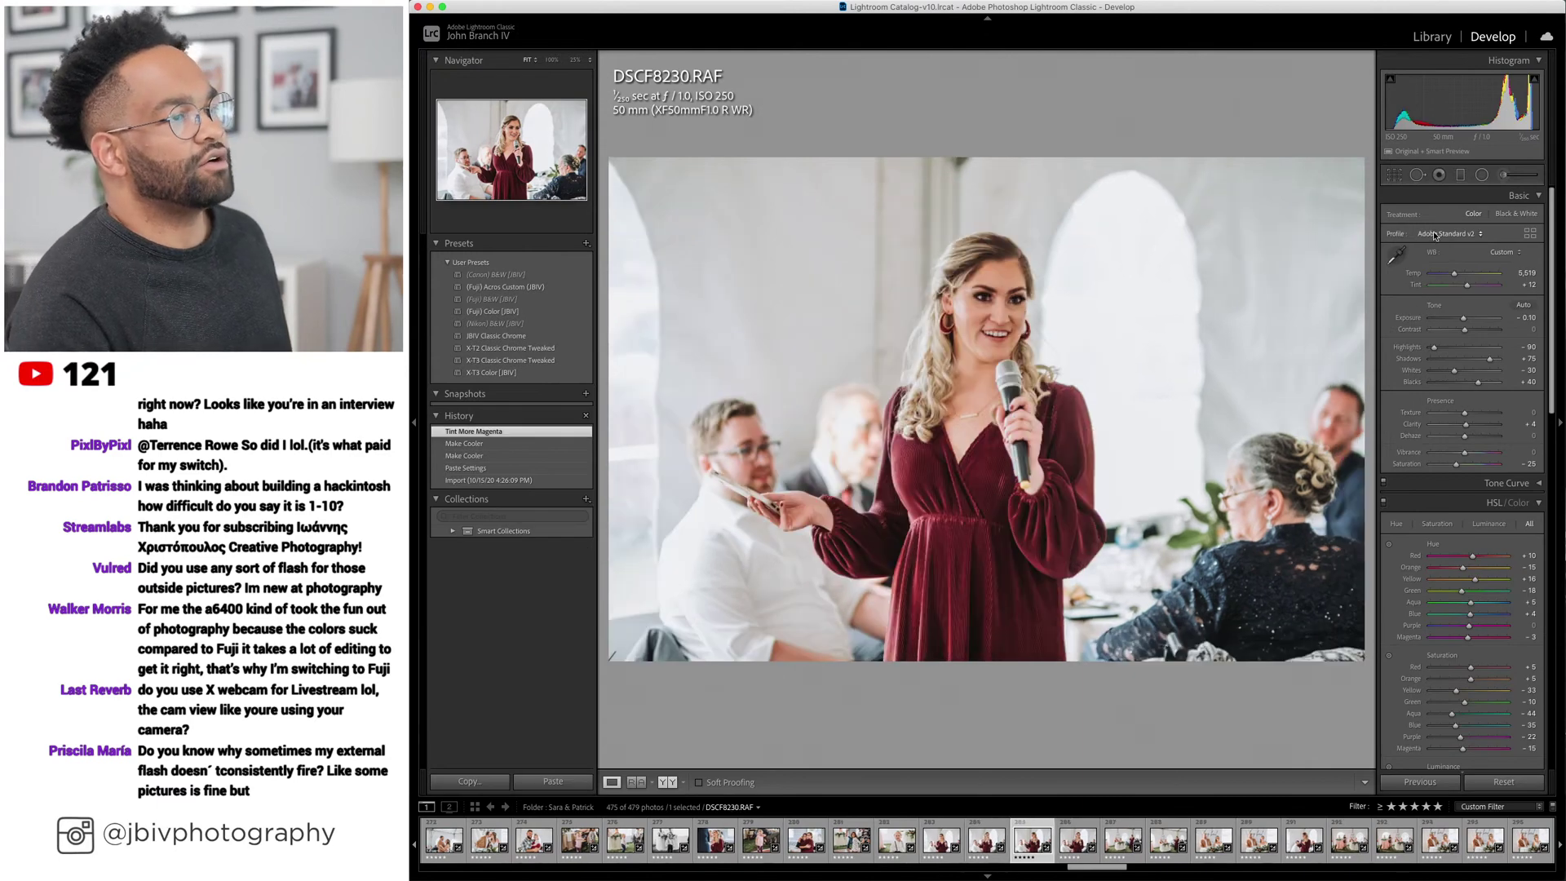
{"action": "key", "text": "Right"}
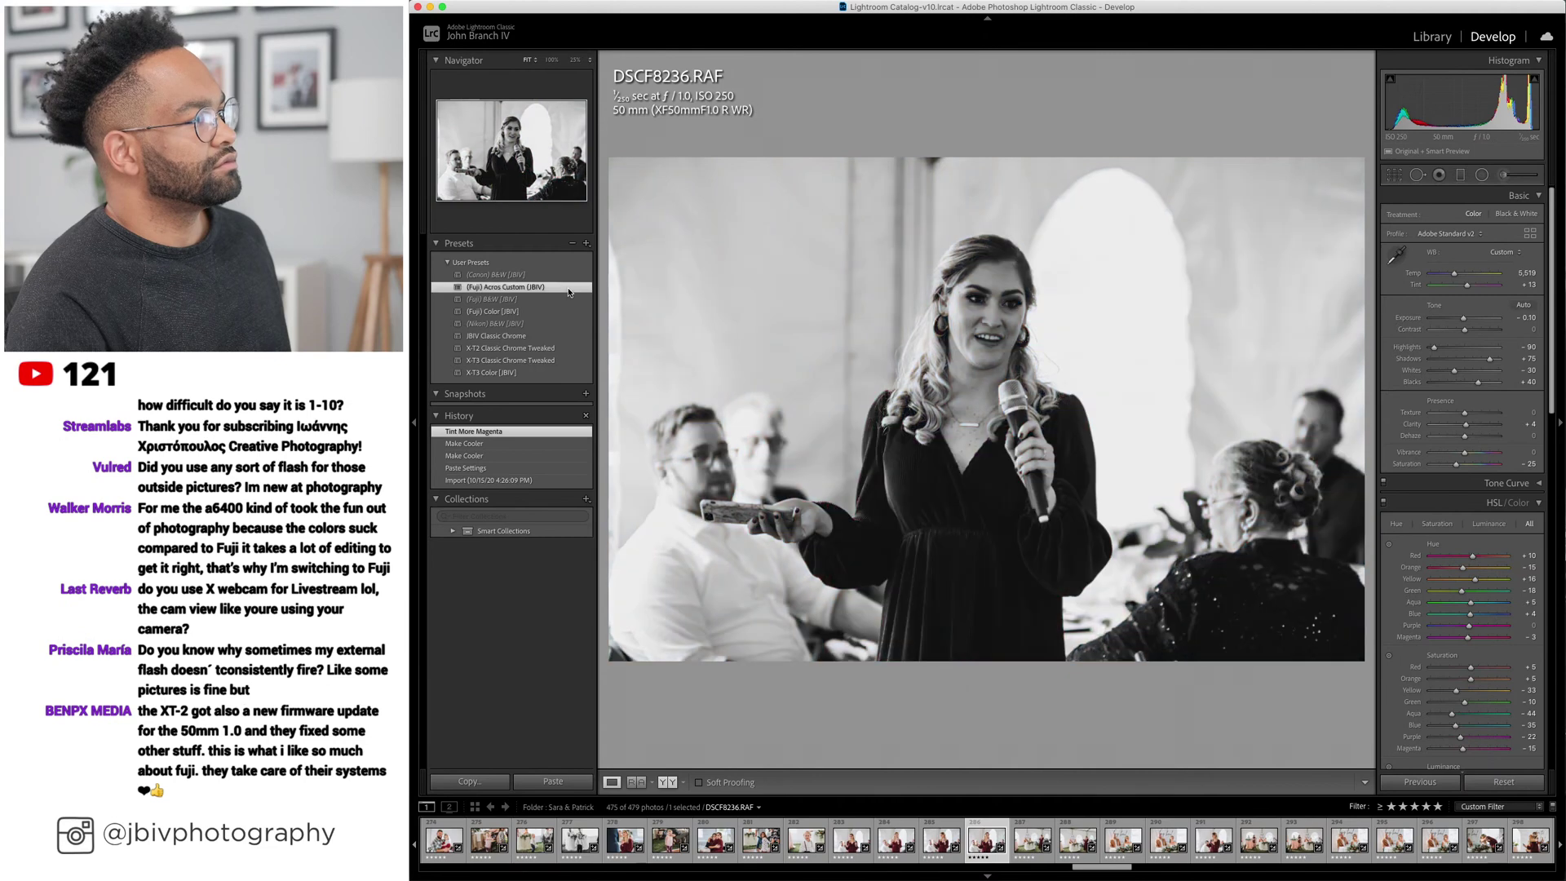
{"action": "left_click", "coordinate": [568, 291]}
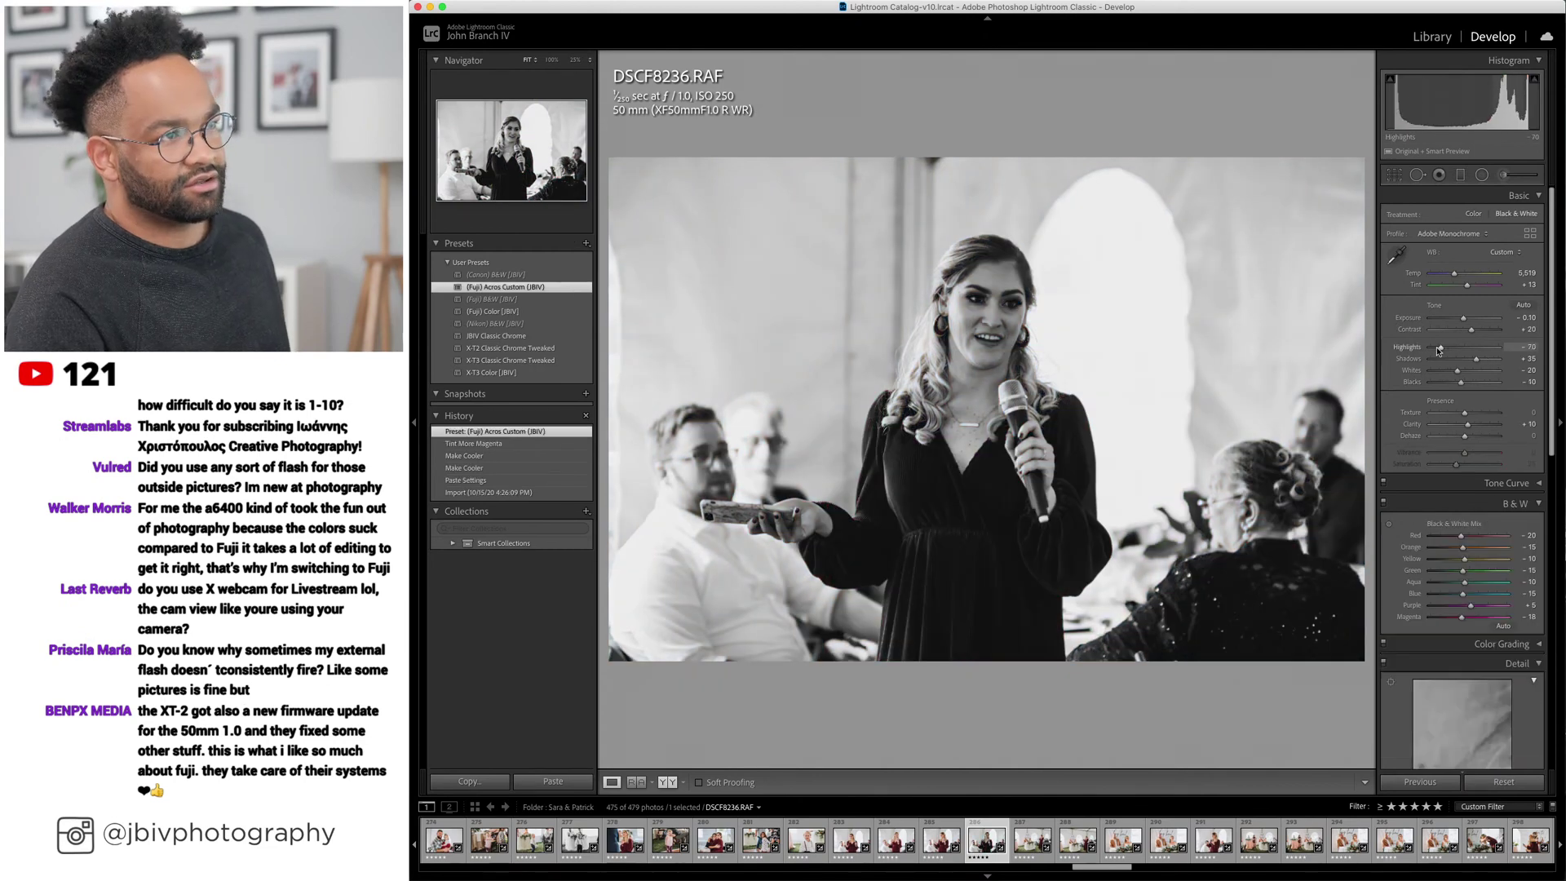
{"action": "mouse_move", "coordinate": [1439, 351]}
{"action": "left_mouse_down"}
{"action": "mouse_move", "coordinate": [1481, 359]}
{"action": "mouse_move", "coordinate": [1478, 322]}
{"action": "mouse_move", "coordinate": [1449, 349]}
{"action": "left_mouse_up"}
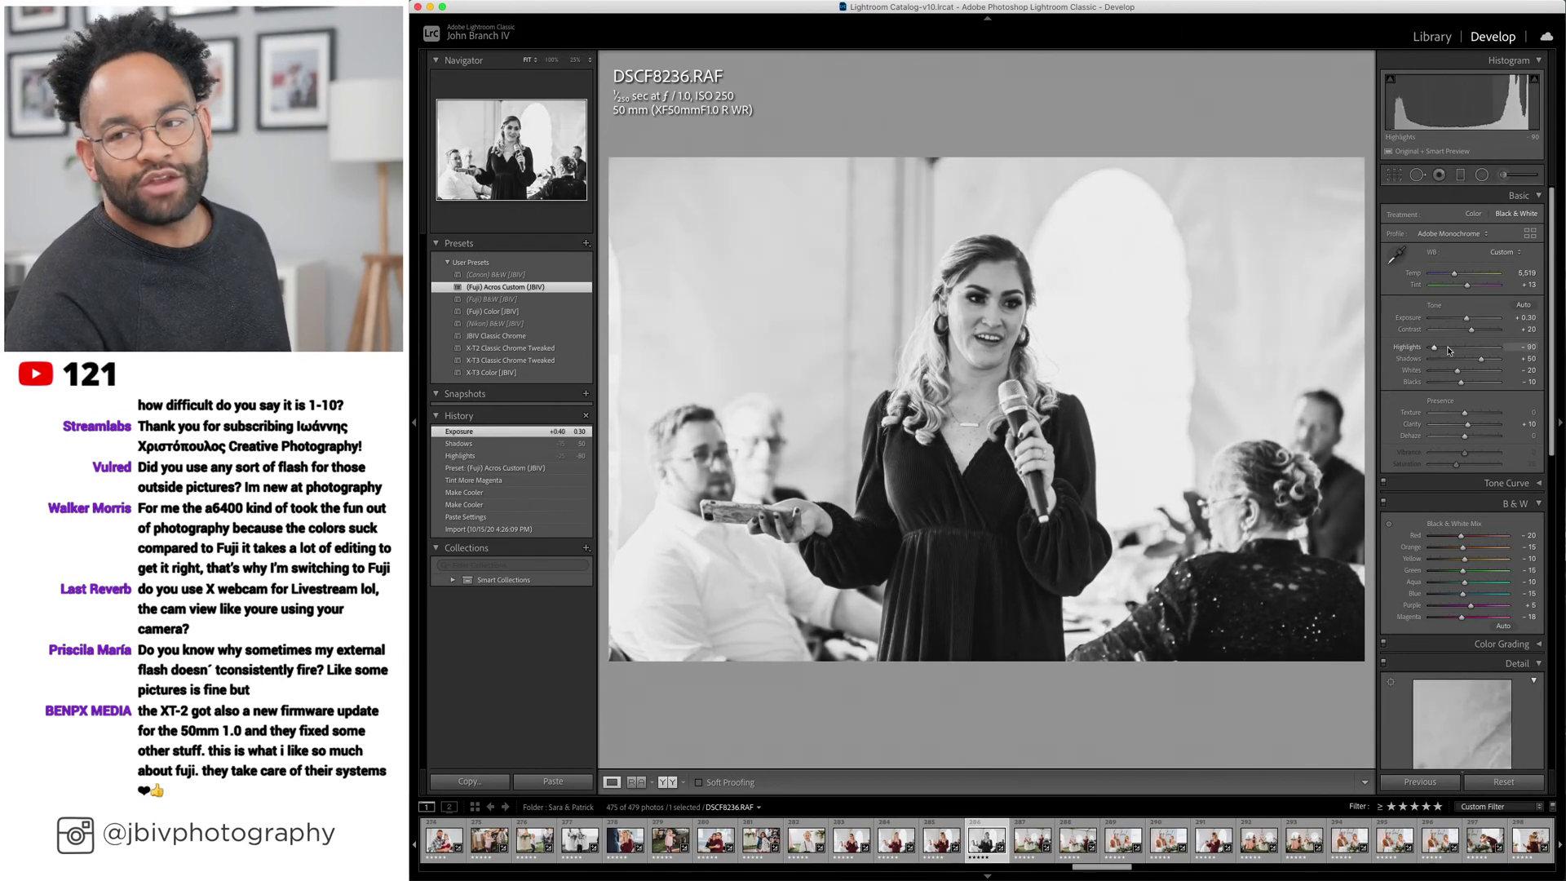
Straighten the wide speech photo DSCF7519-2 with the Level Upright correction.
{"action": "key", "text": "Right"}
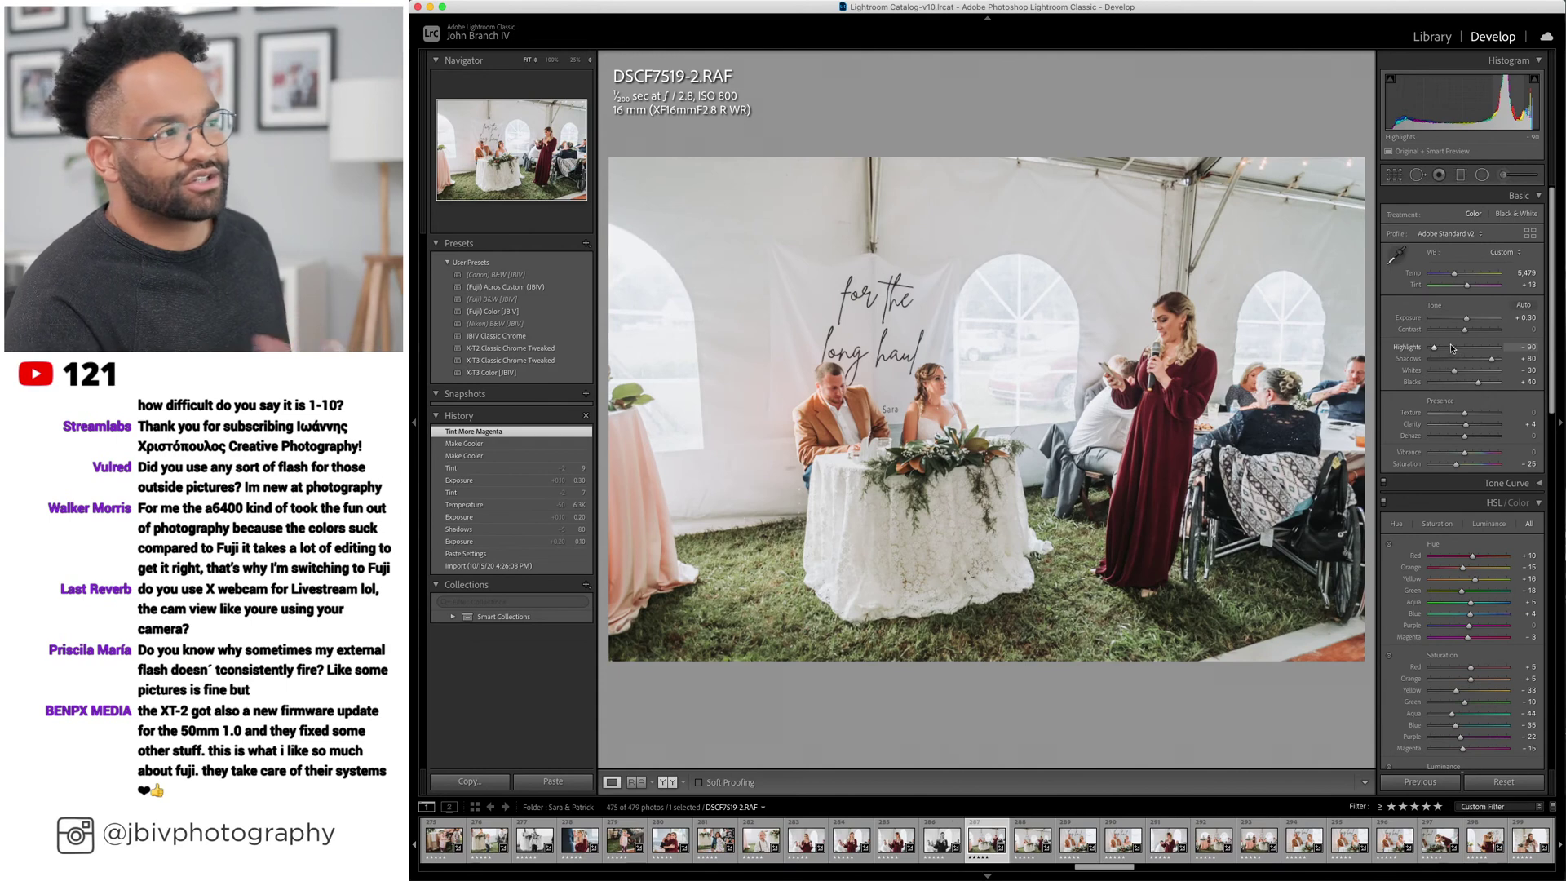
{"action": "scroll", "coordinate": [1394, 440], "scroll_direction": "down", "scroll_amount": 10}
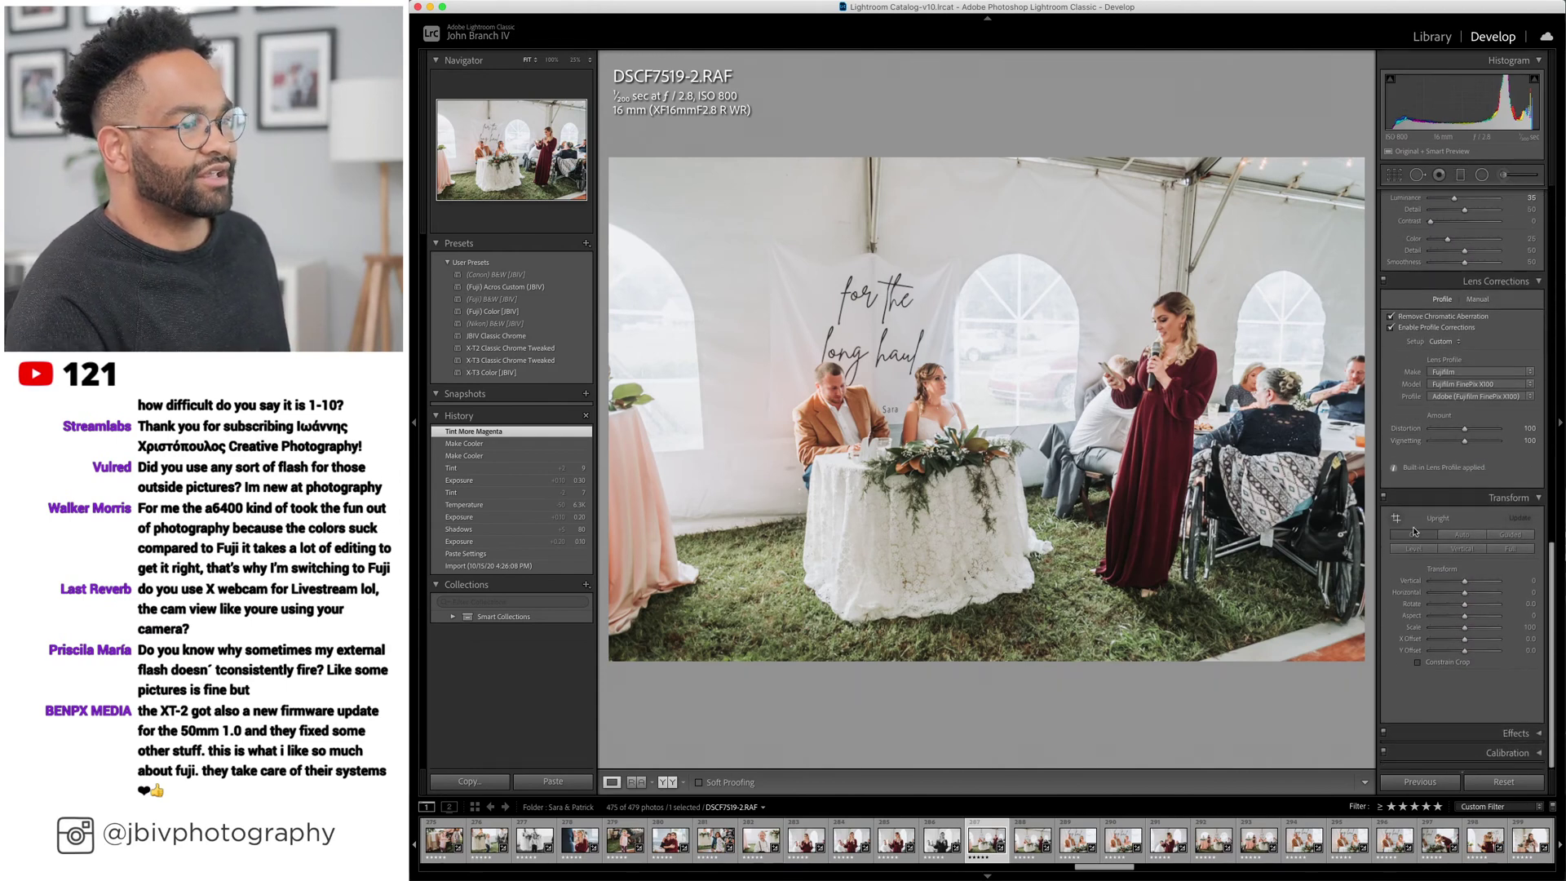
{"action": "left_click", "coordinate": [1413, 549]}
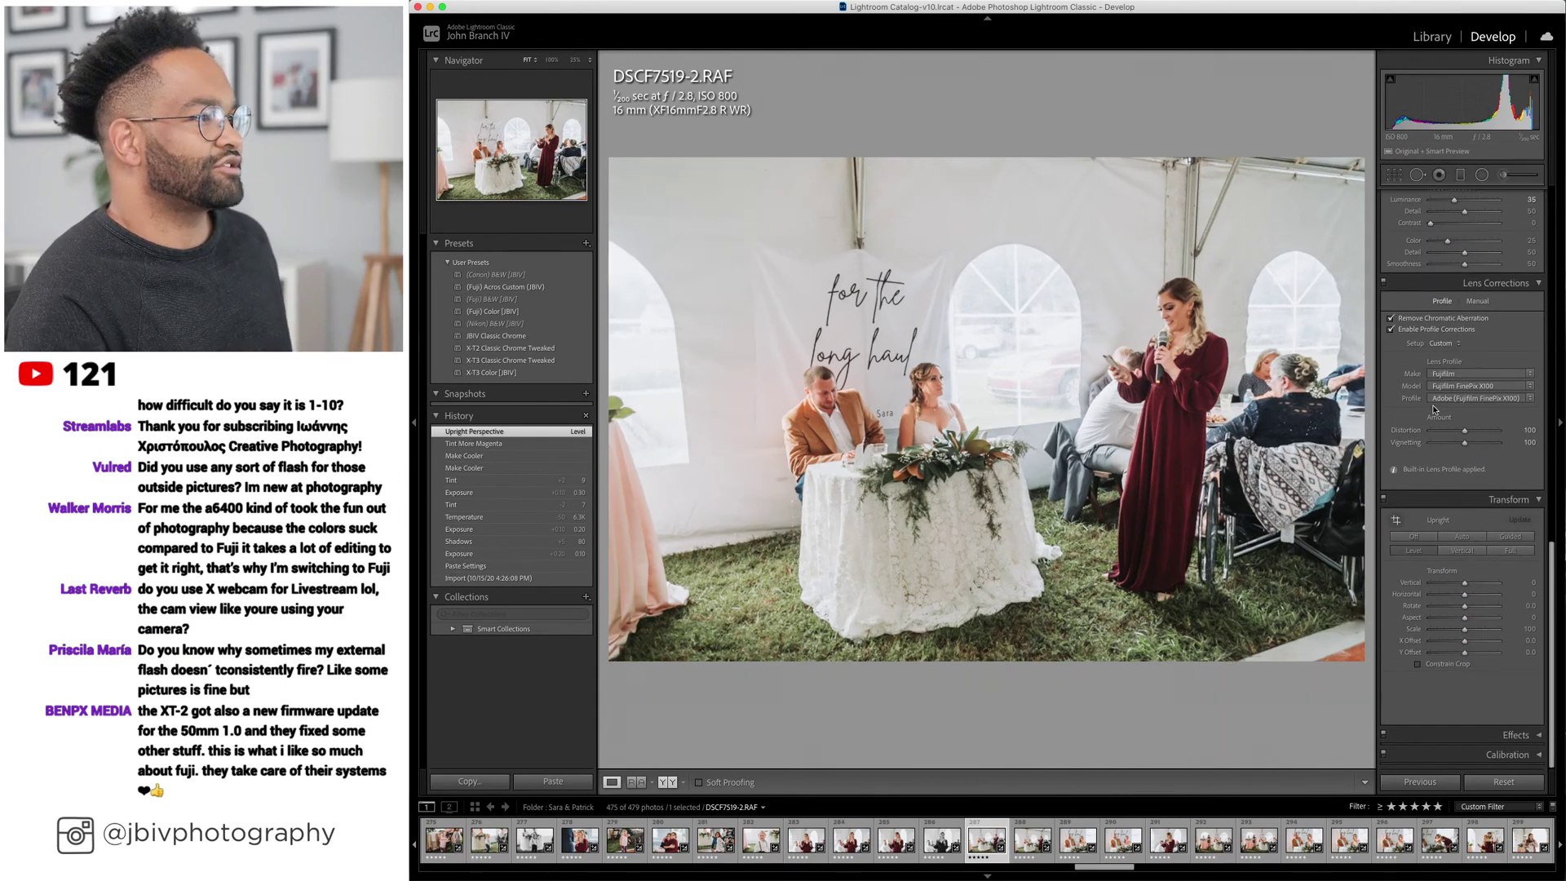
{"action": "scroll", "coordinate": [1432, 405], "scroll_direction": "up", "scroll_amount": 5}
Try the Level Upright correction on the wide speech photo DSCF7521-2 and turn Upright back off.
{"action": "key", "text": "Right"}
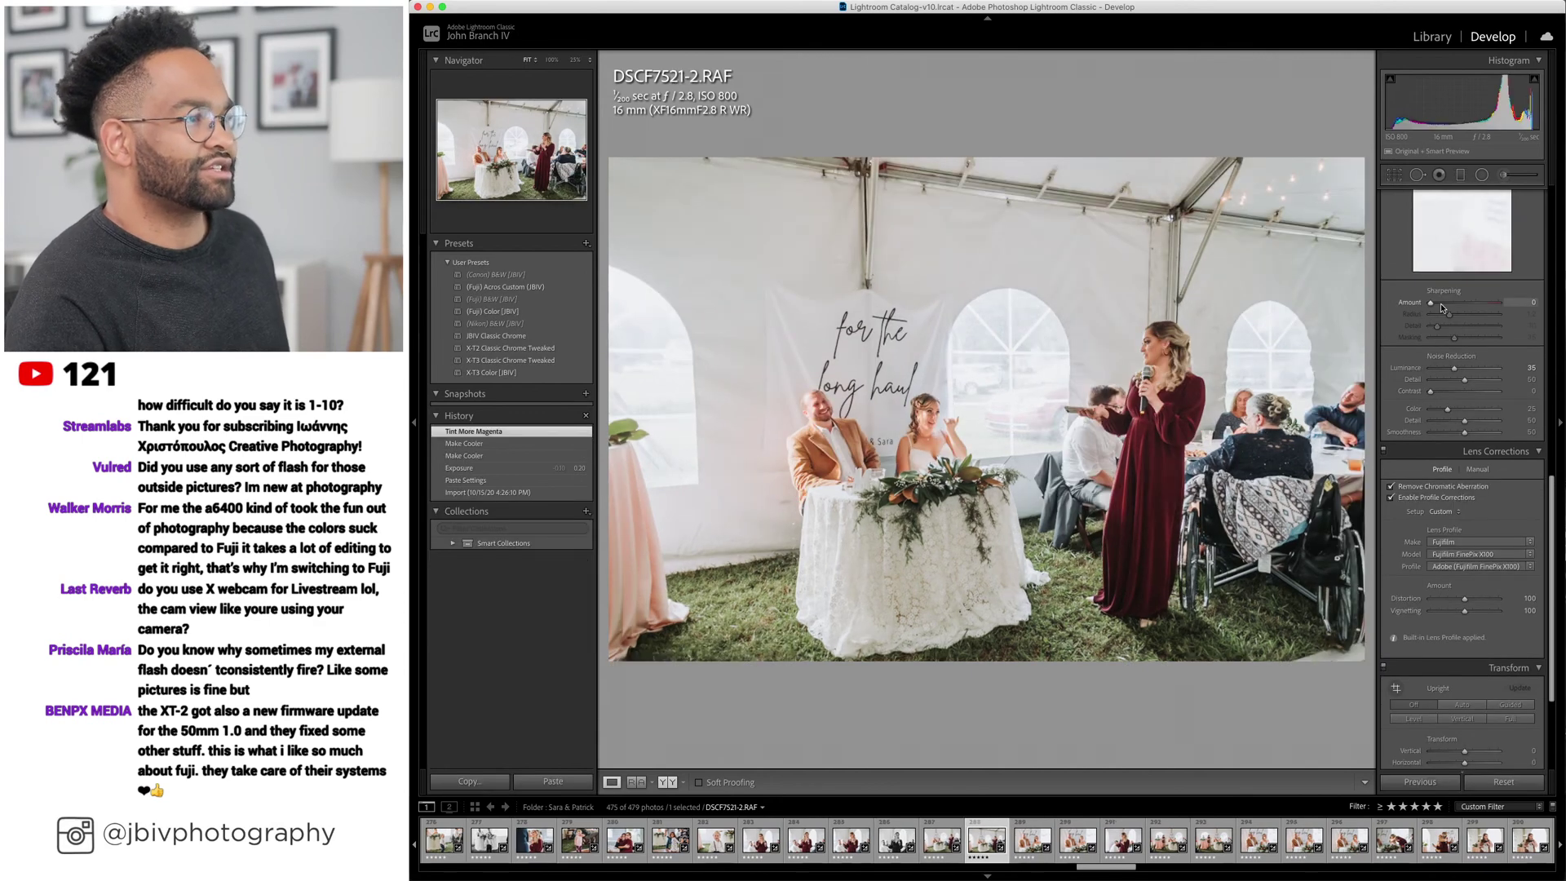
{"action": "scroll", "coordinate": [1441, 308], "scroll_direction": "down", "scroll_amount": 5}
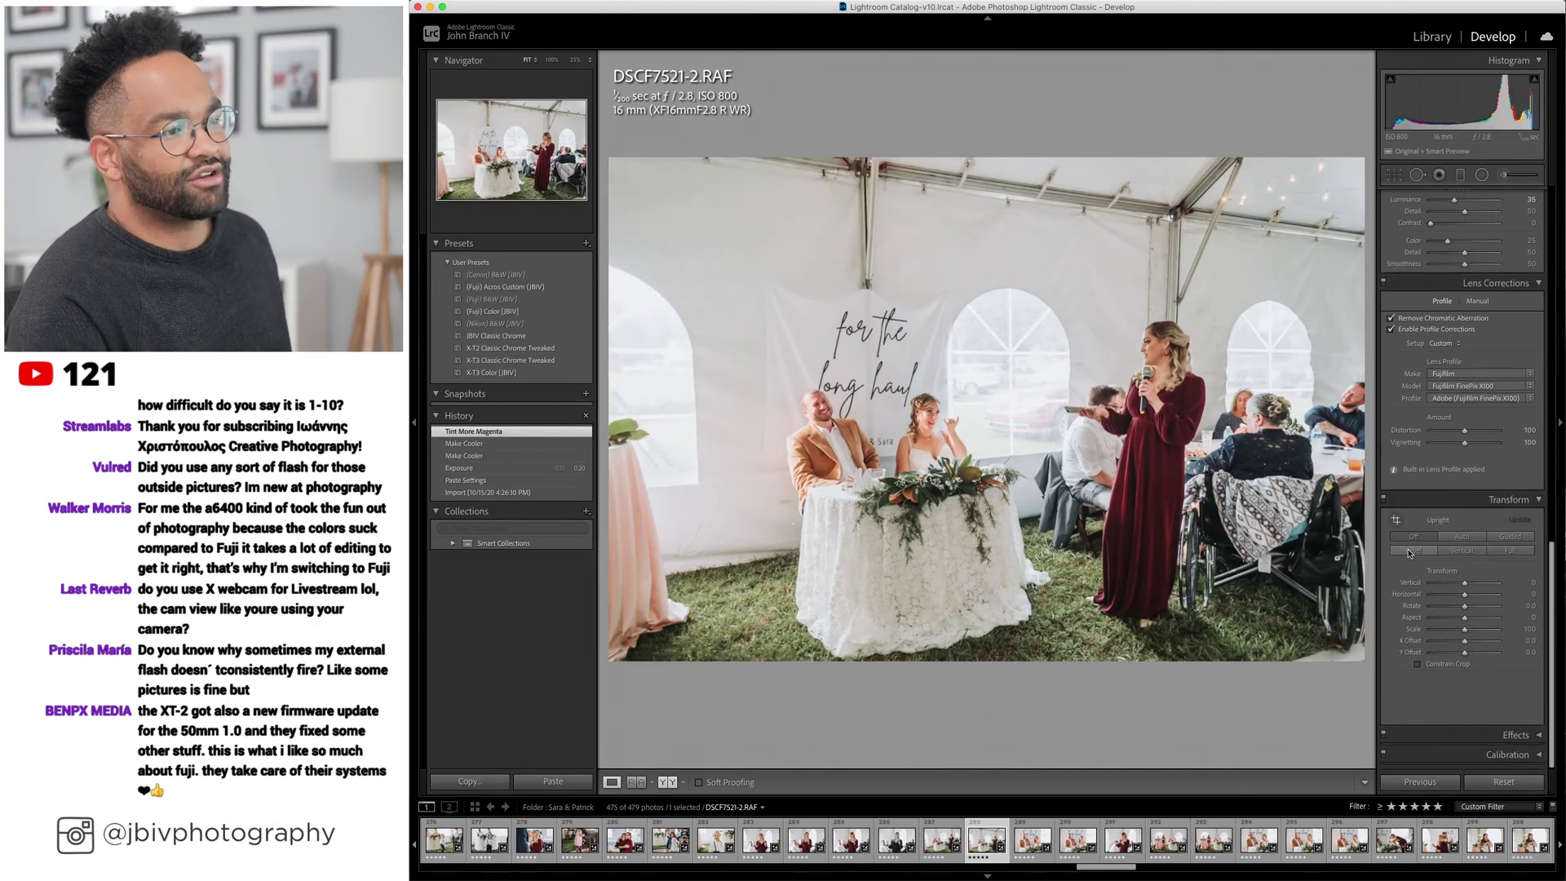
{"action": "left_click", "coordinate": [1411, 551]}
{"action": "left_click", "coordinate": [1414, 536]}
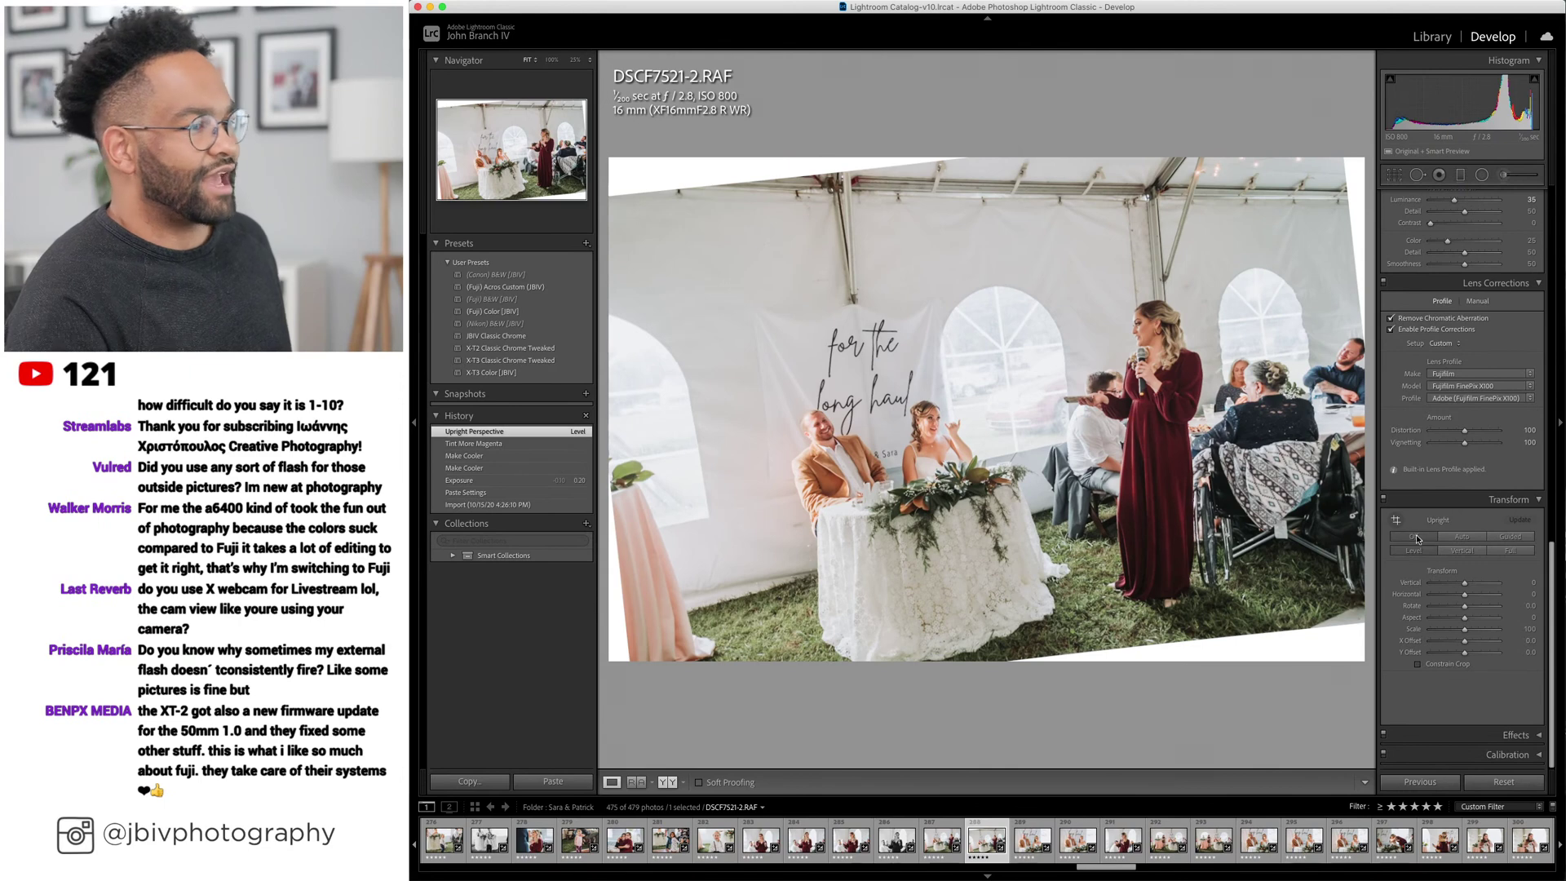
Convert the seated couple photo DSCF8261 to black and white with the (Fuji) Acros Custom [JBIV] preset.
{"action": "key", "text": "Right"}
{"action": "key", "text": "Right"}
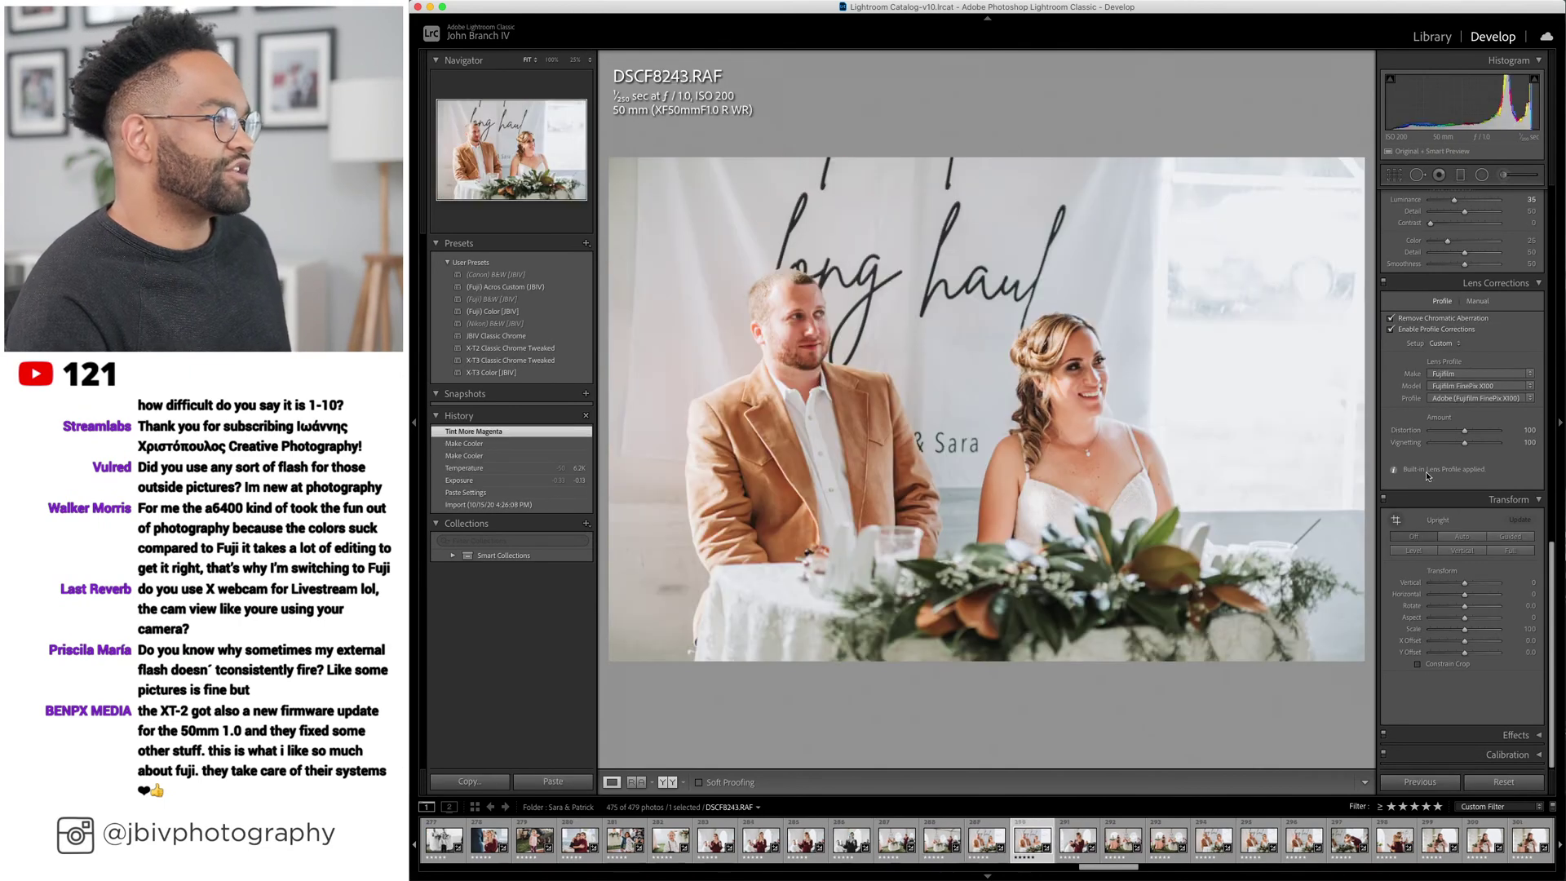
{"action": "key", "text": "Right"}
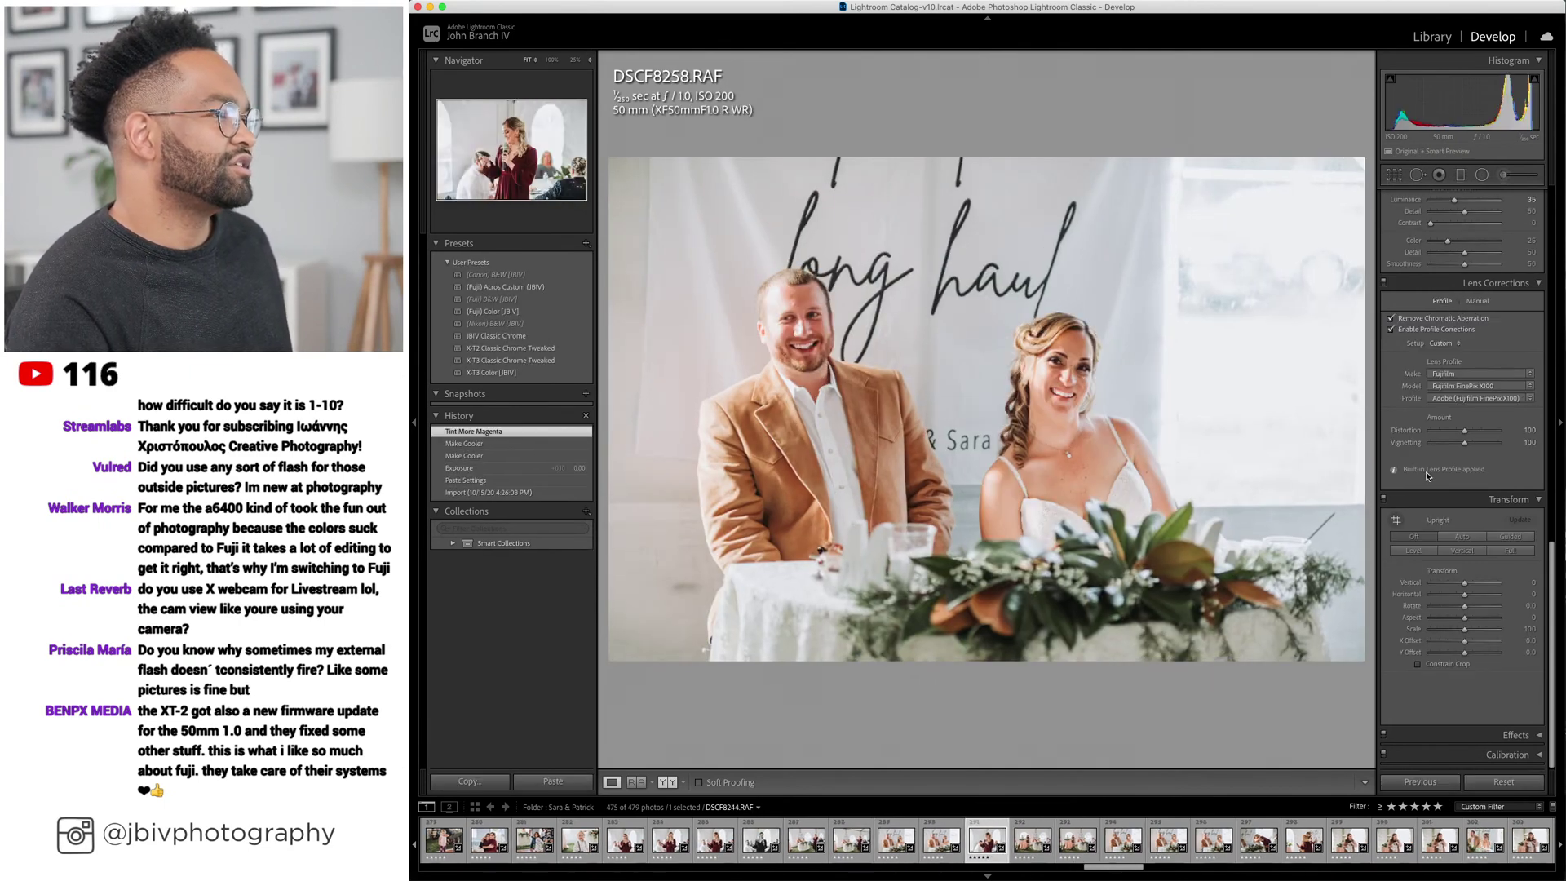
{"action": "key", "text": "Right"}
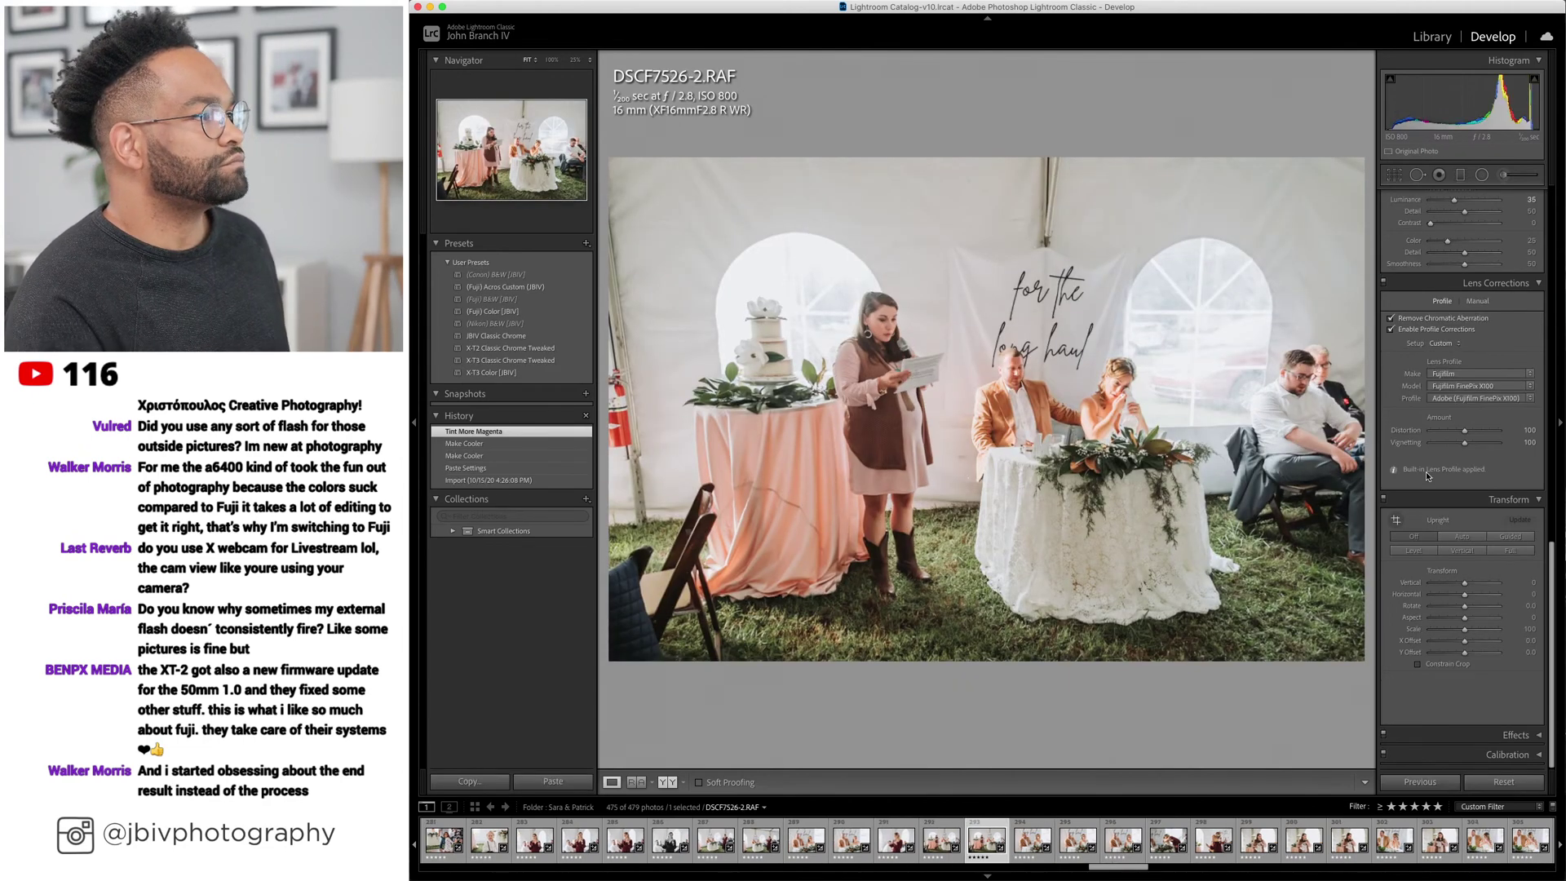
{"action": "key", "text": "Right"}
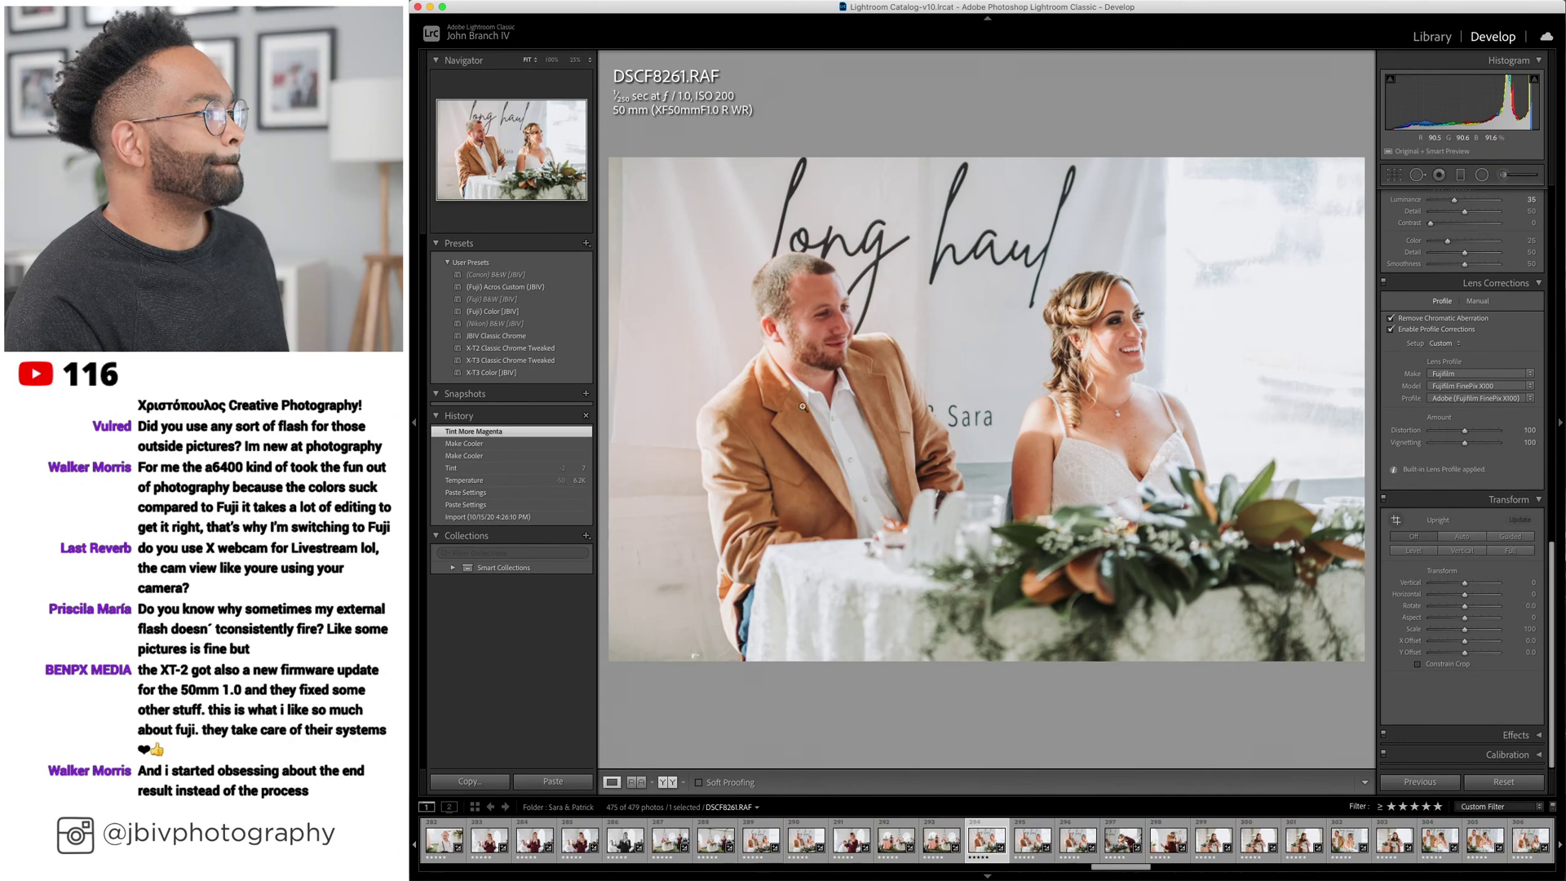
{"action": "left_click", "coordinate": [506, 287]}
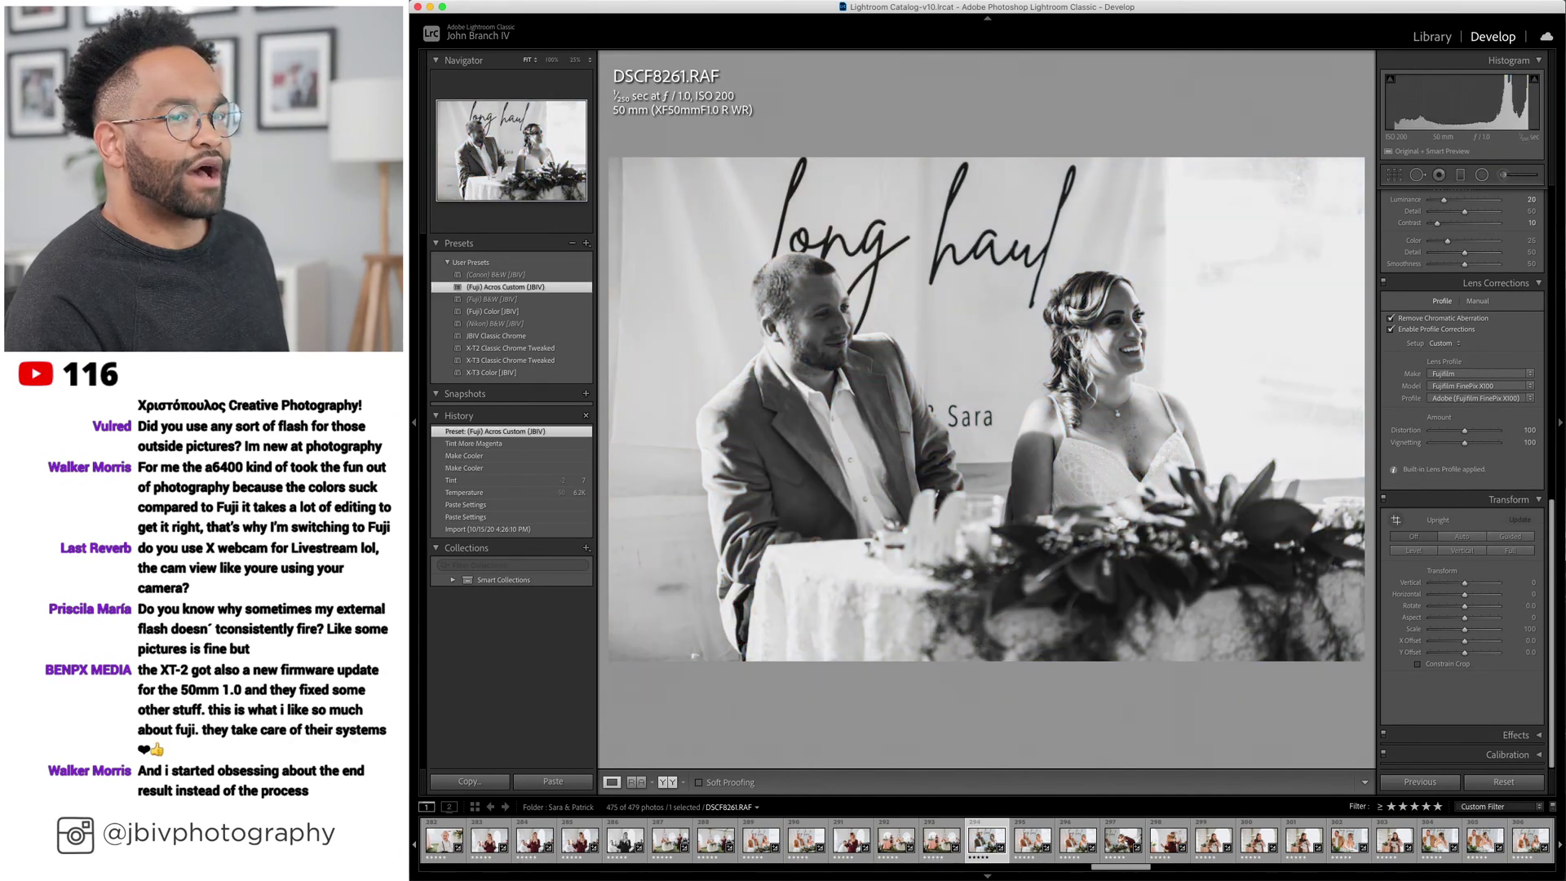
Set highlights to -100, shadows to +45 and exposure to +0.07 on the black-and-white couple photo DSCF8261.
{"action": "scroll", "coordinate": [1462, 404], "scroll_direction": "up", "scroll_amount": 10}
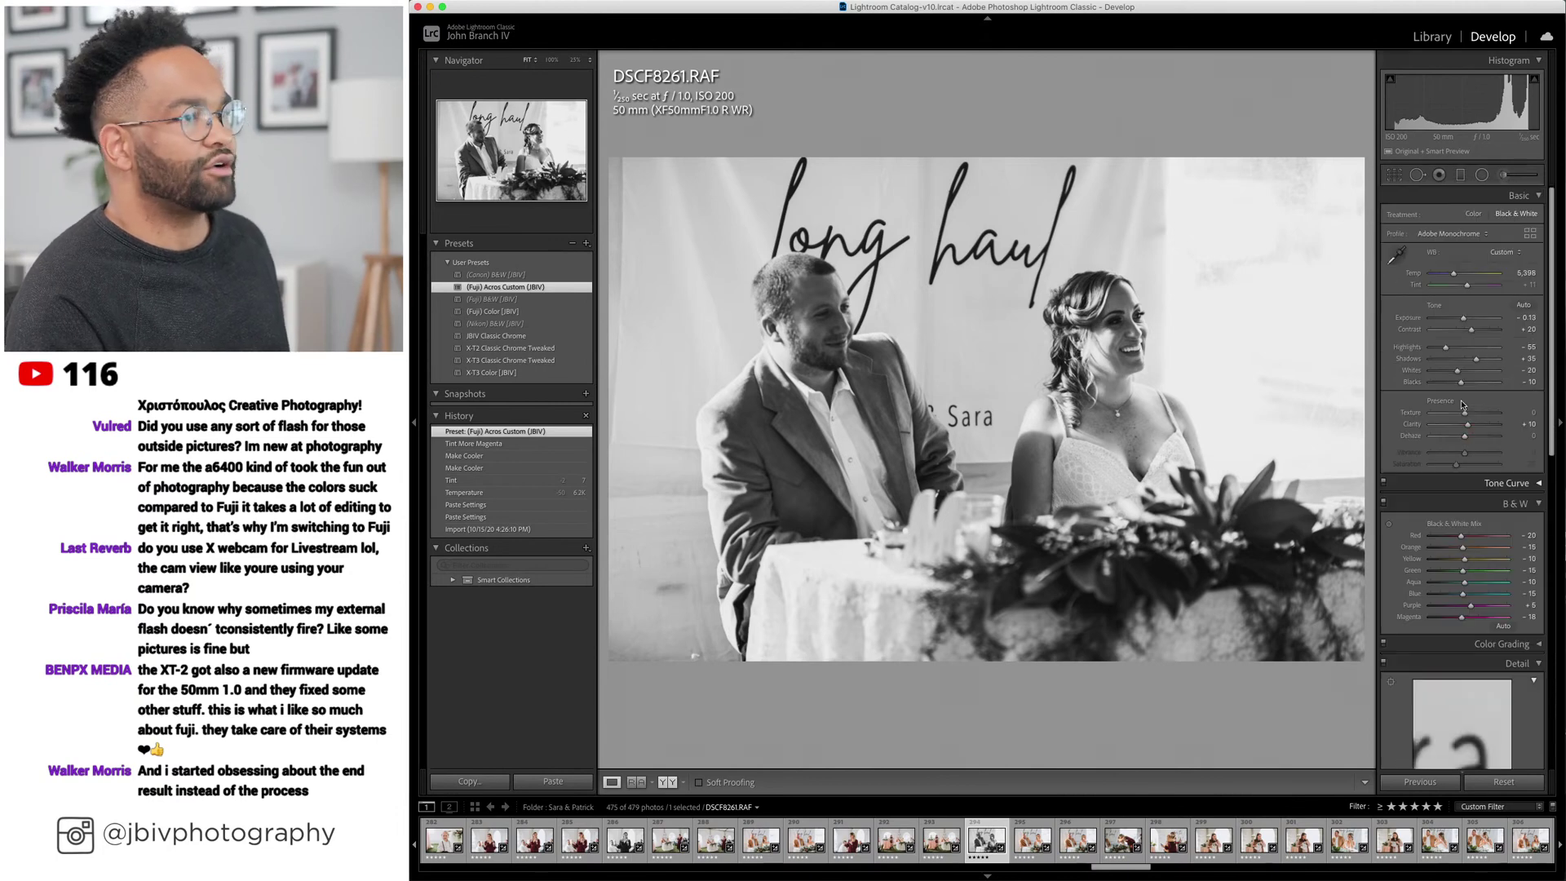
{"action": "scroll", "coordinate": [1439, 349], "scroll_direction": "down", "scroll_amount": 3}
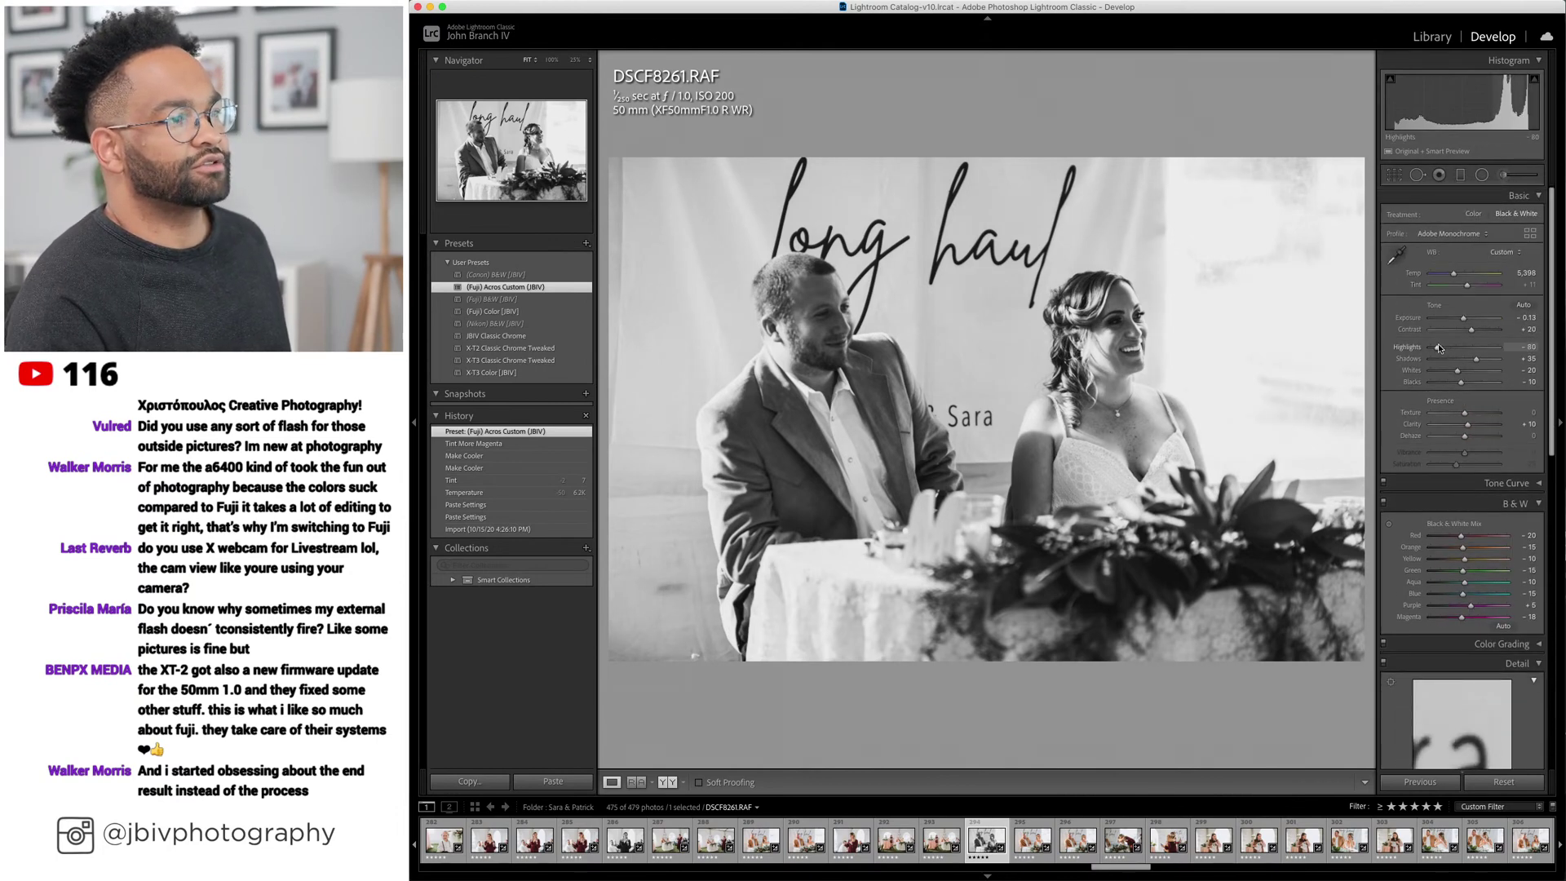
{"action": "scroll", "coordinate": [1439, 348], "scroll_direction": "down", "scroll_amount": 4}
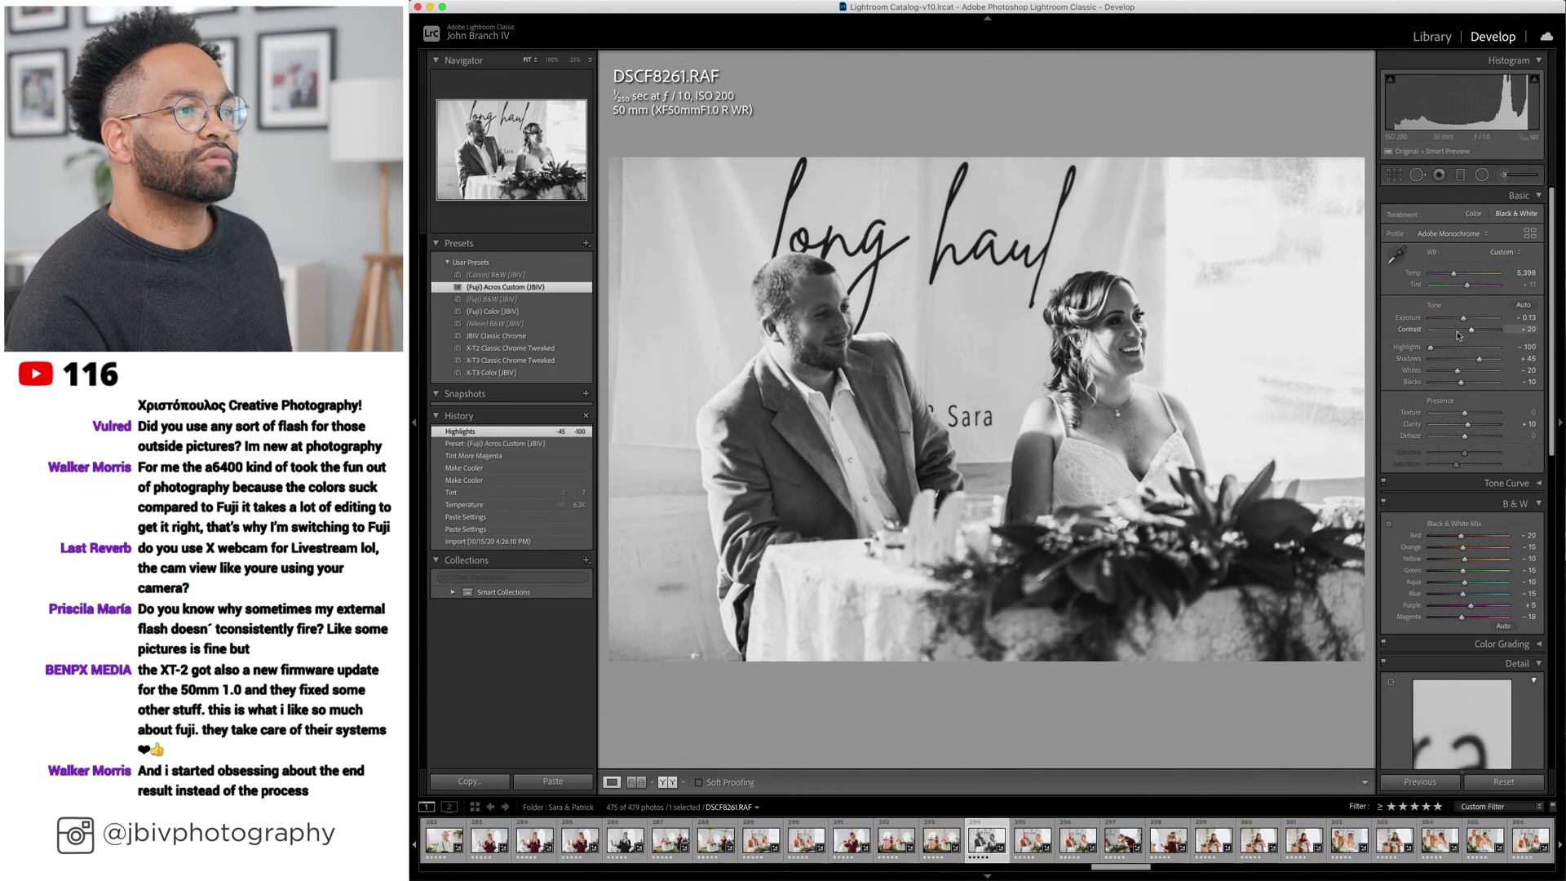
{"action": "scroll", "coordinate": [1461, 320], "scroll_direction": "up", "scroll_amount": 2}
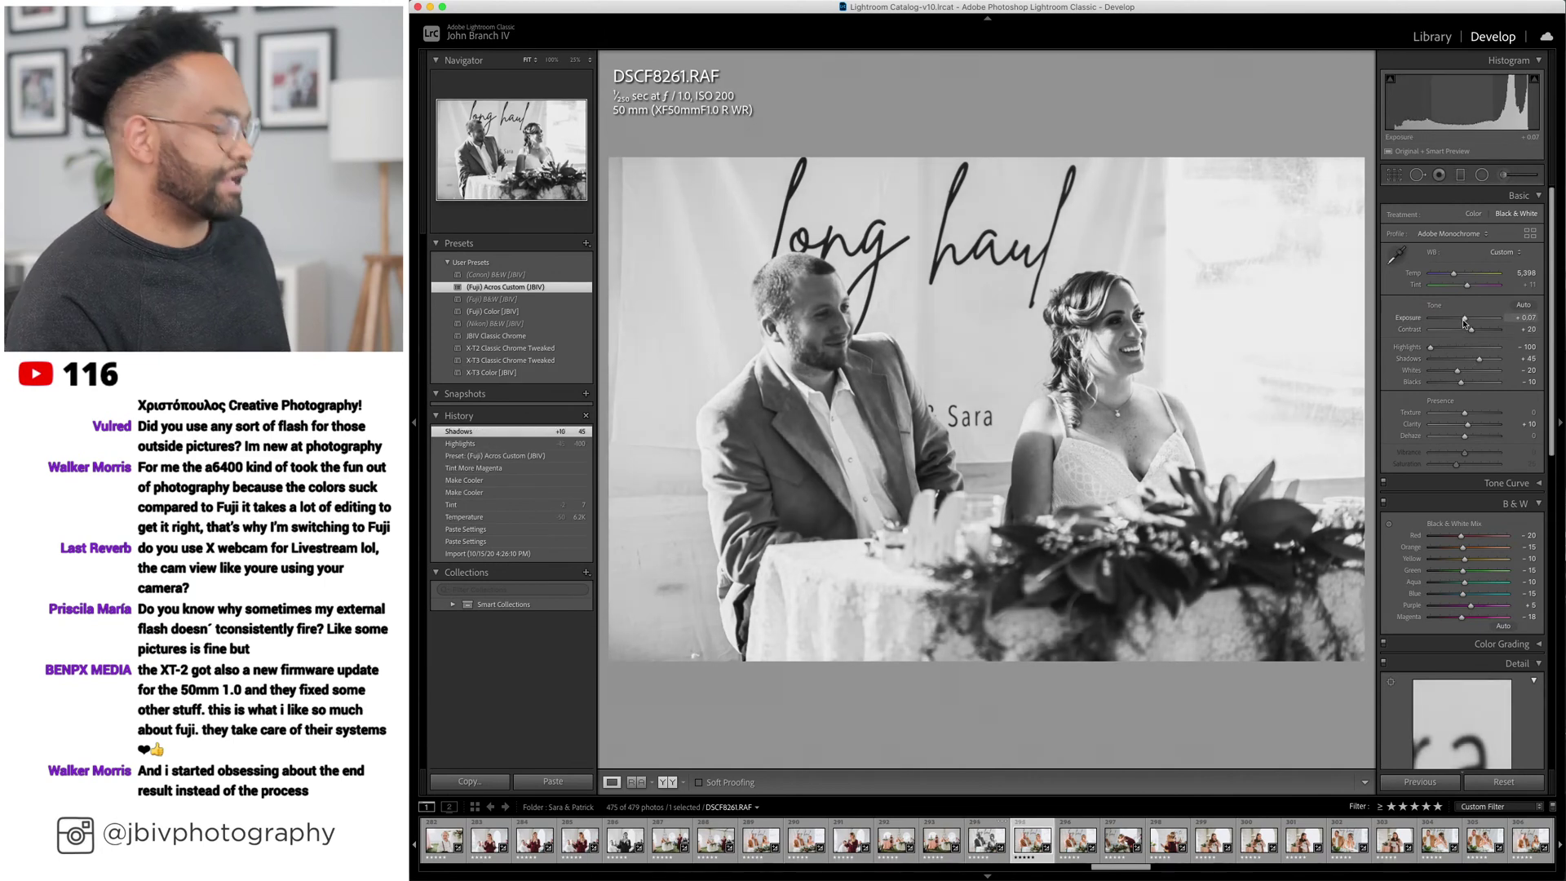
Review the temperature and exposure of the couple, hug and speech photos from DSCF8265 through DSCF8286.
{"action": "key", "text": "Right"}
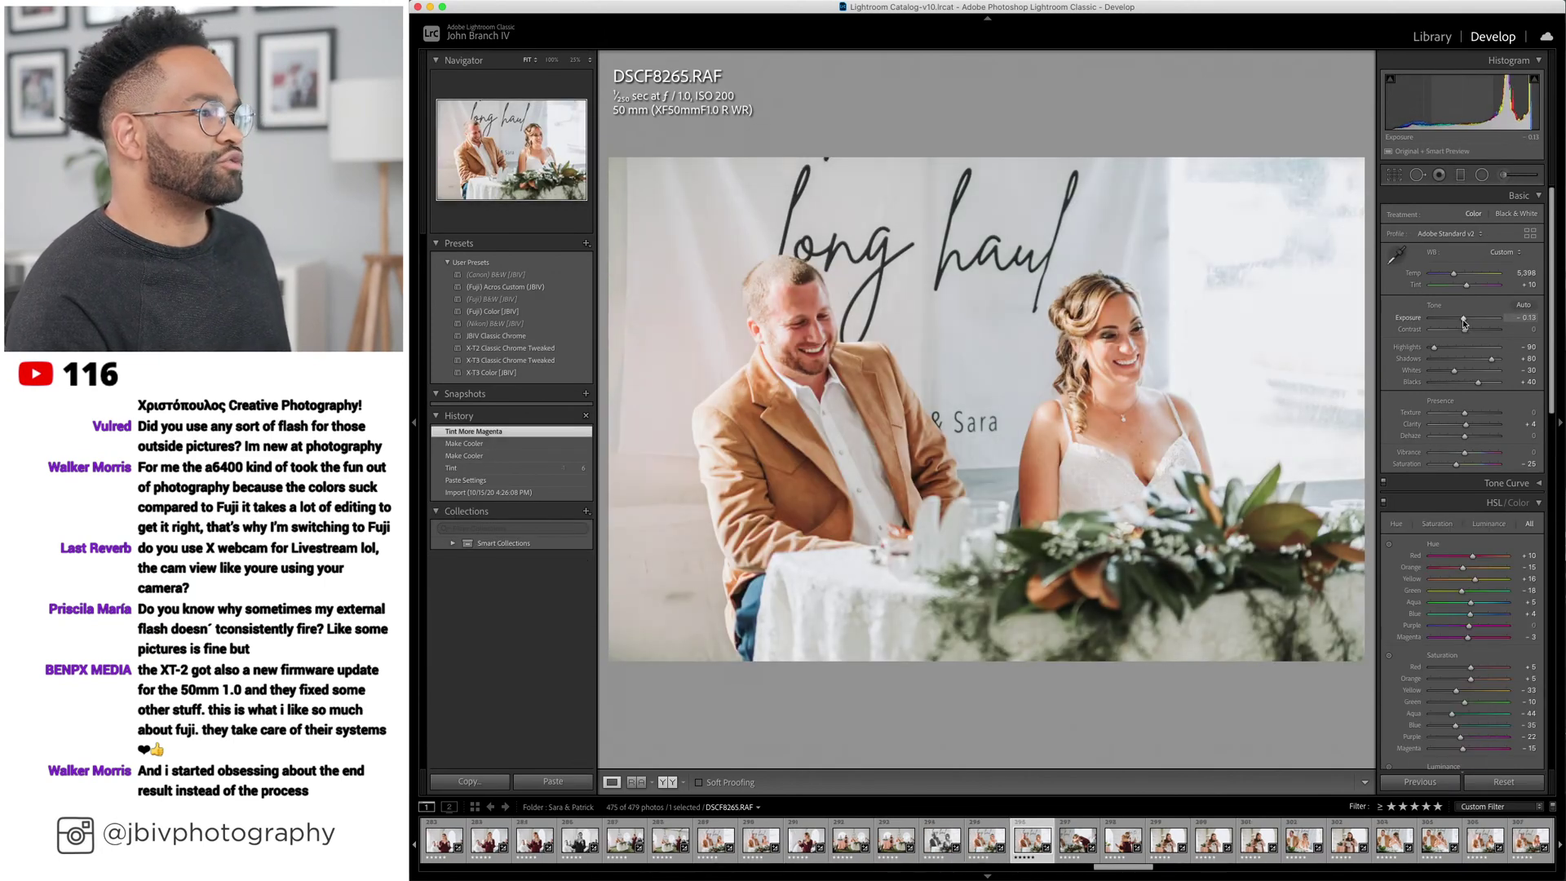
{"action": "key", "text": "Right"}
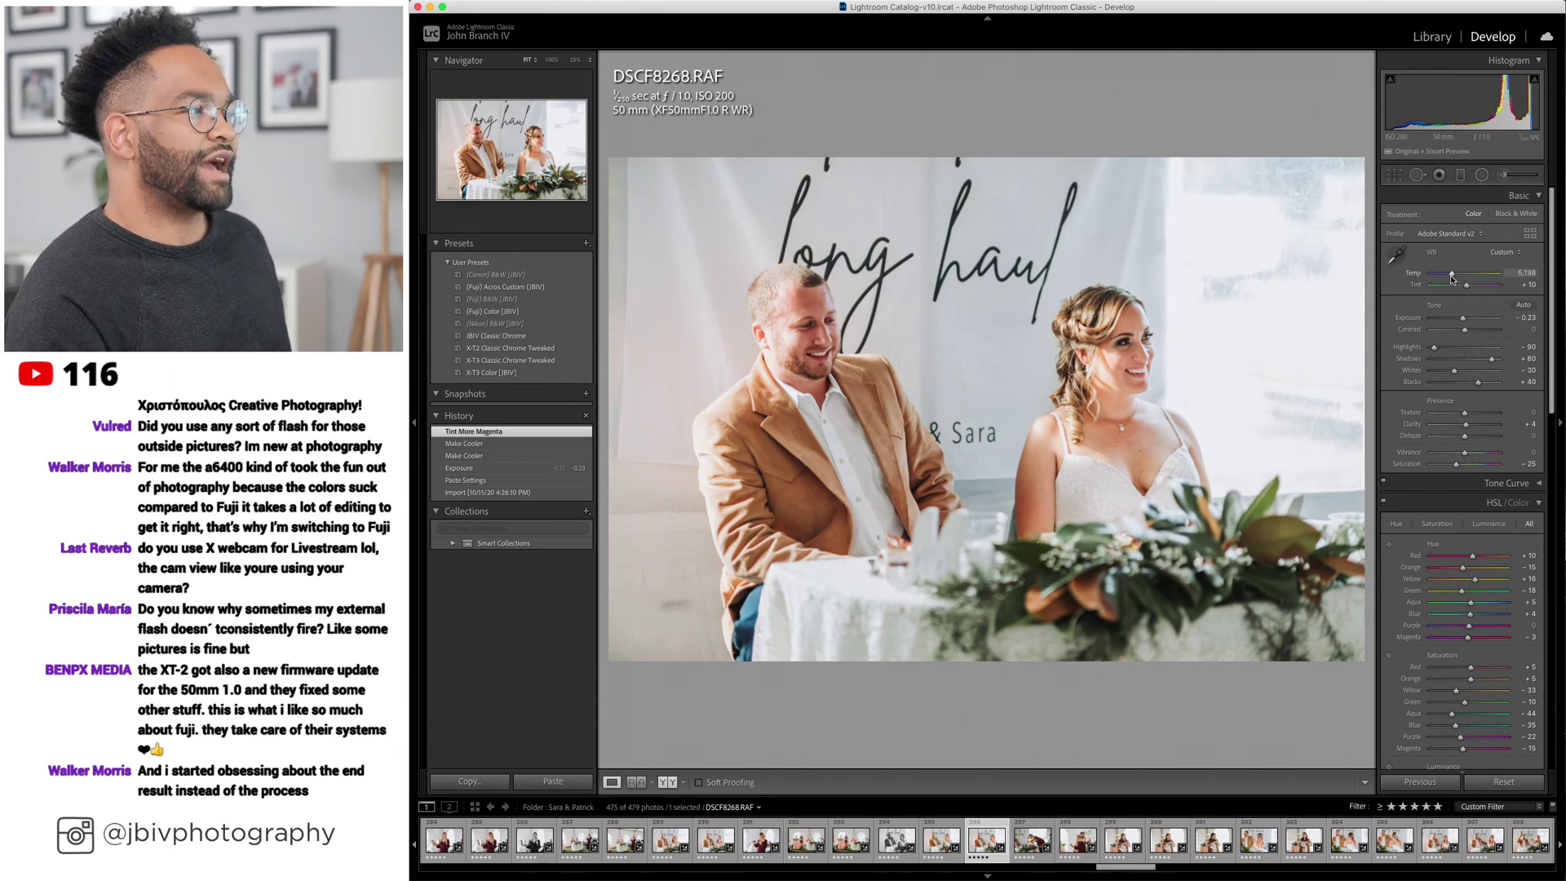
{"action": "key", "text": "Right"}
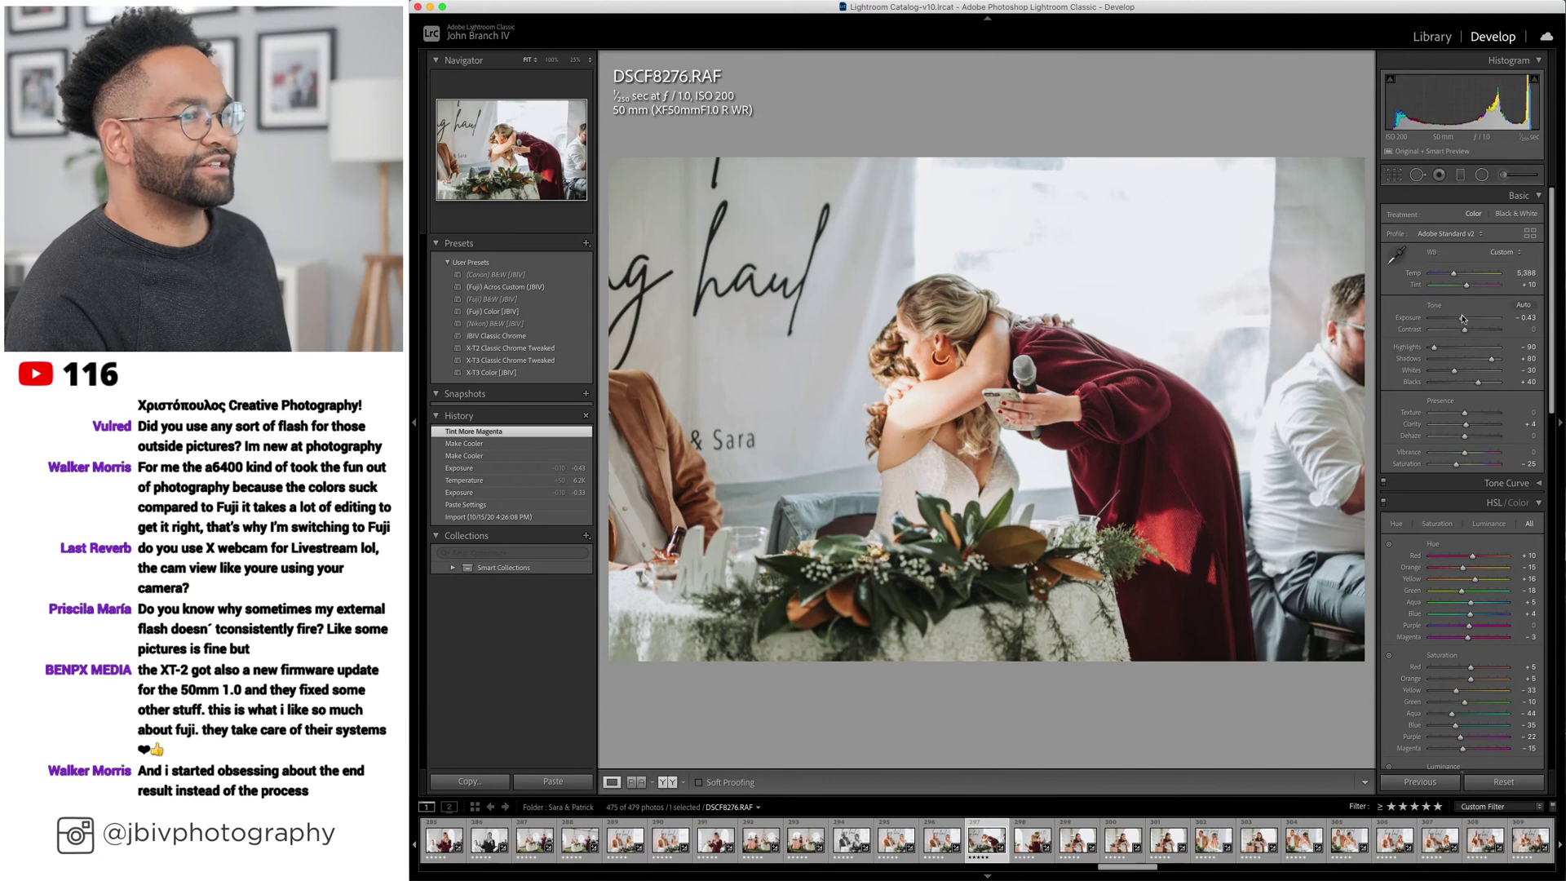
{"action": "key", "text": "Right"}
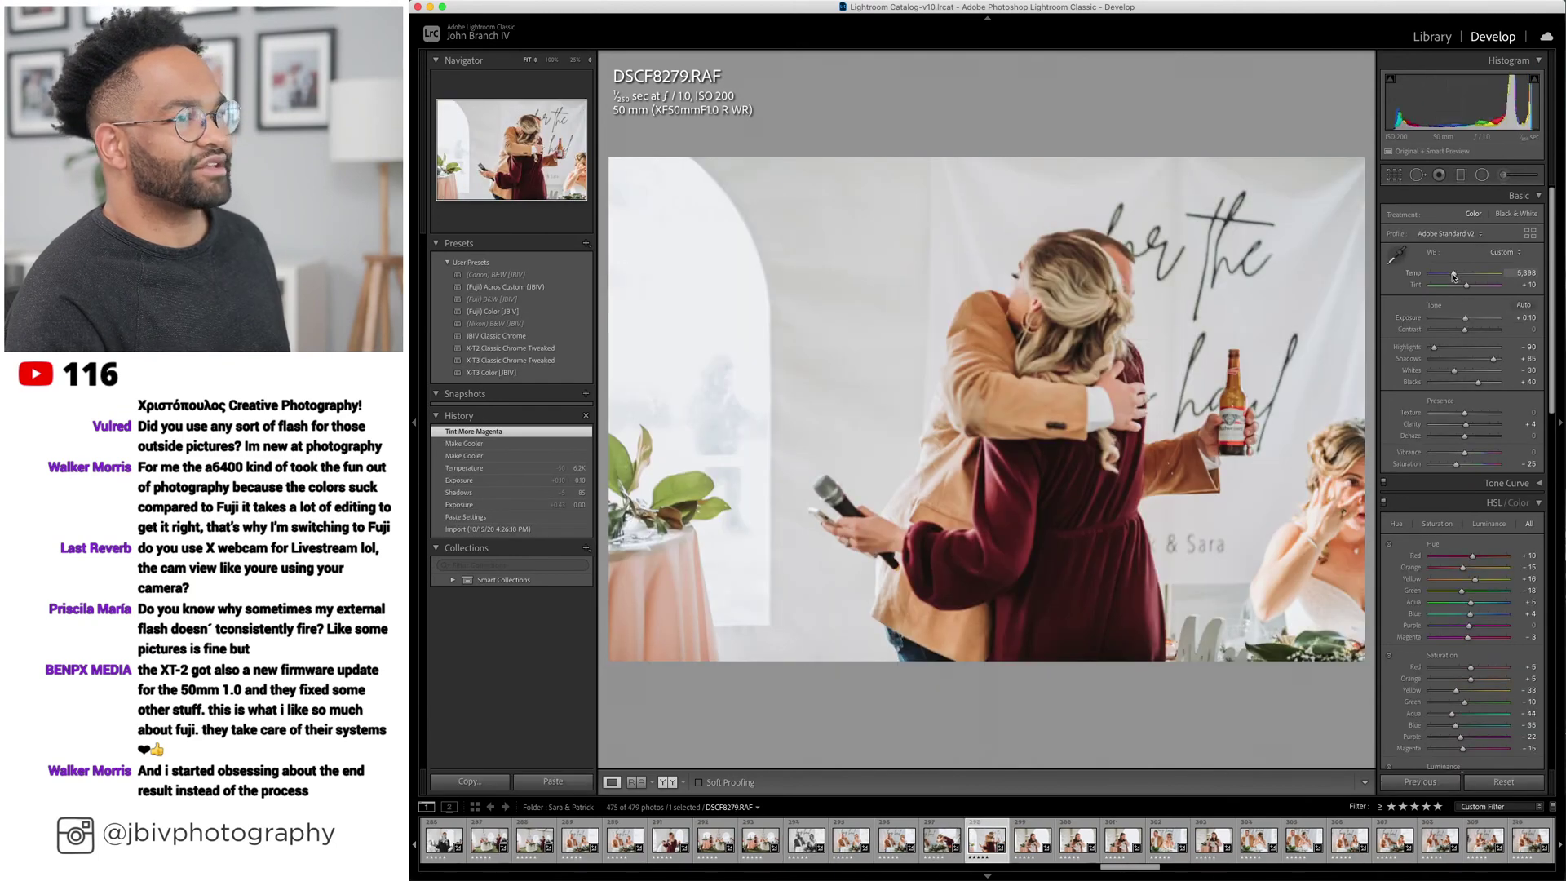
{"action": "key", "text": "Right"}
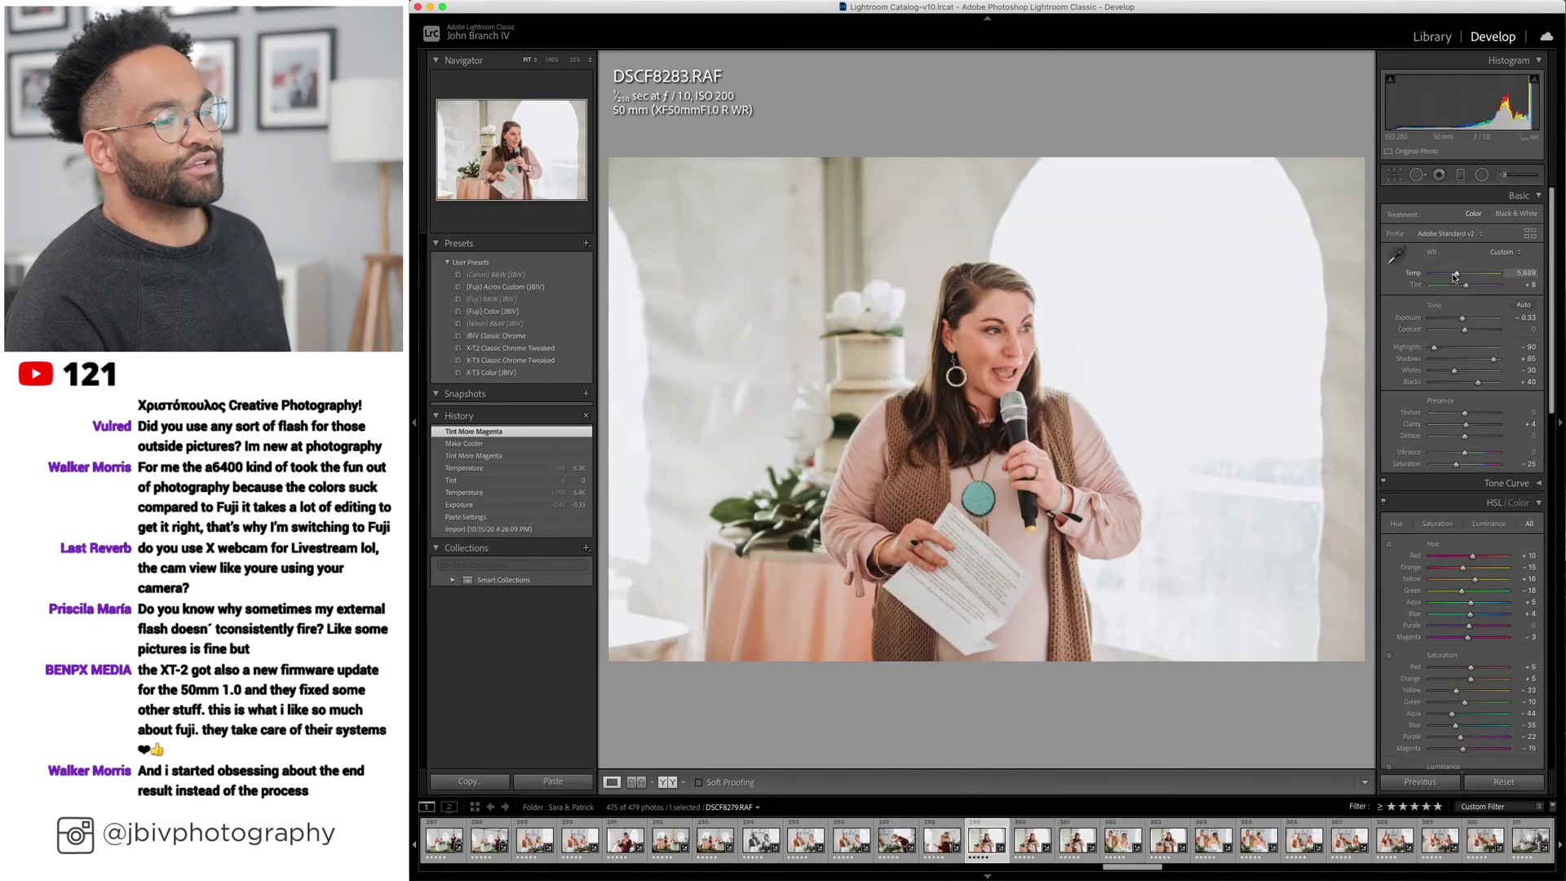
{"action": "key", "text": "Right"}
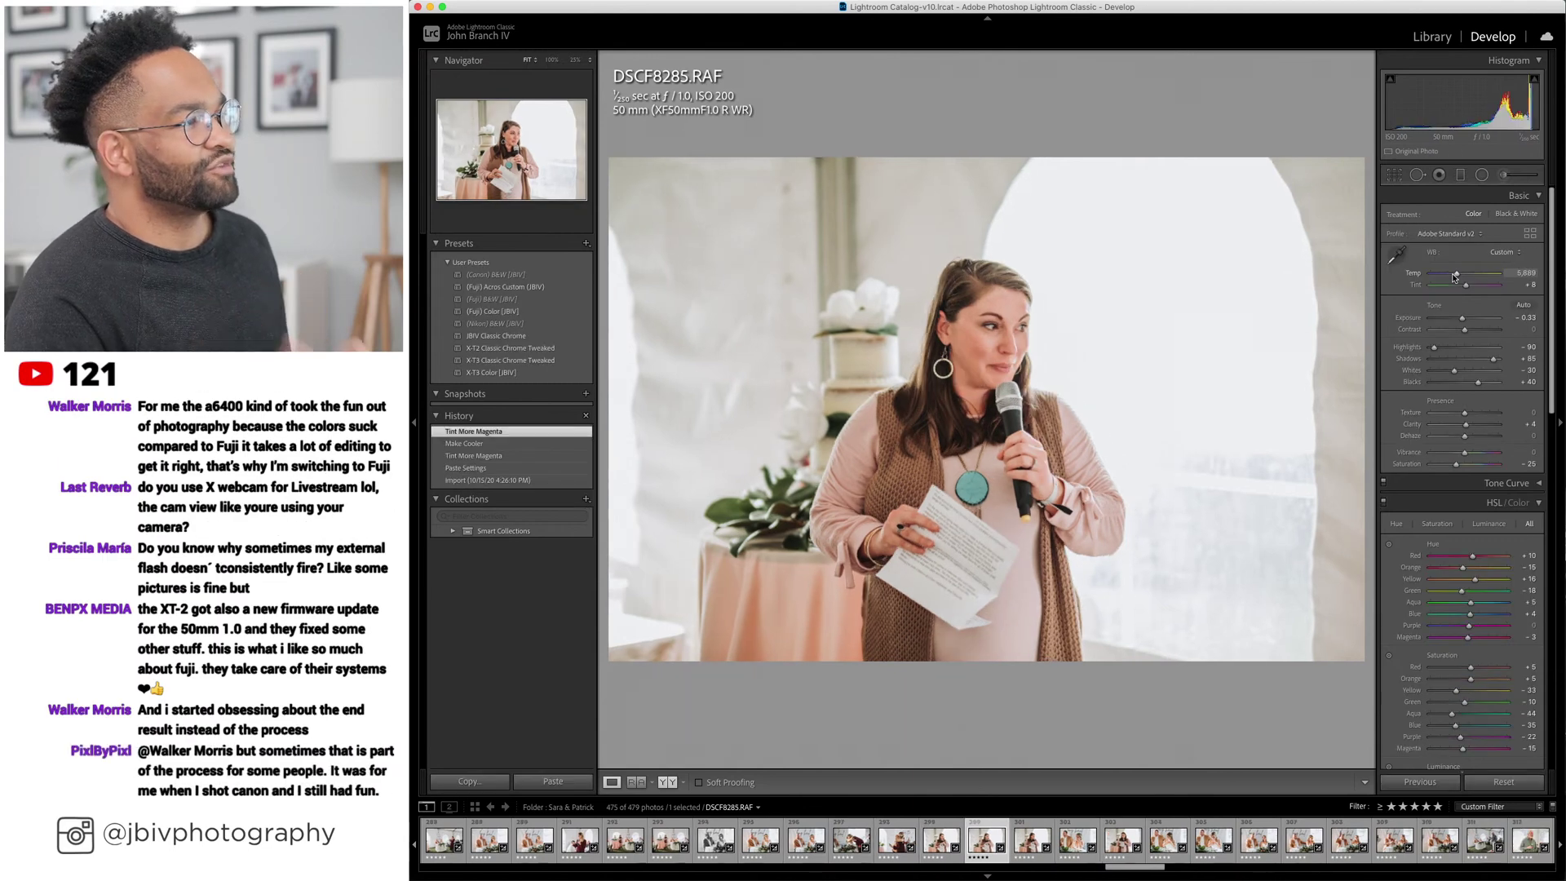
{"action": "key", "text": "Right"}
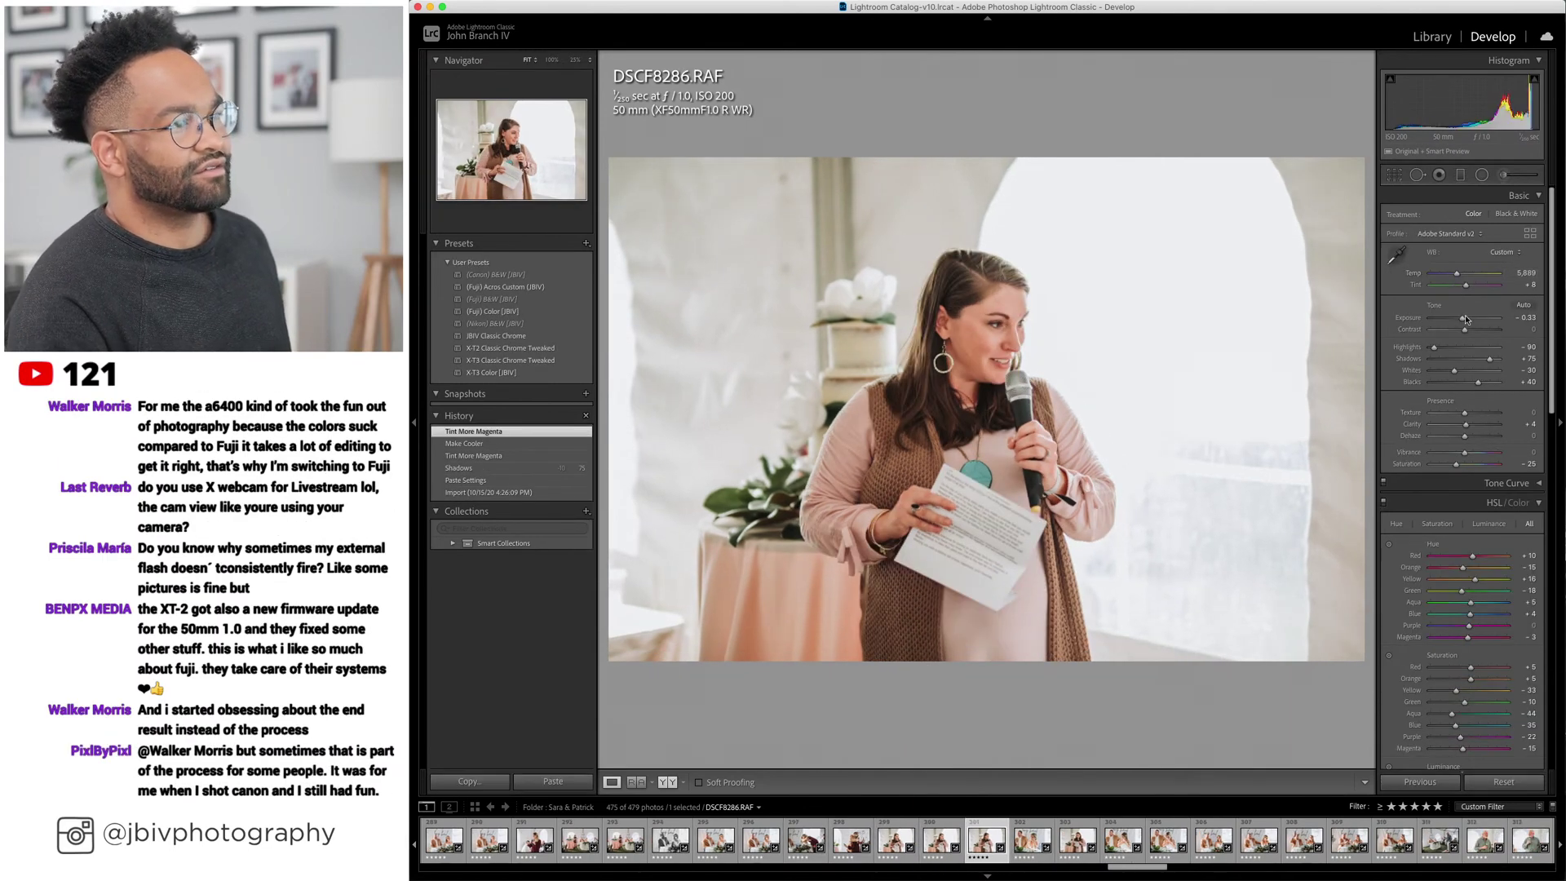
Convert the tearful bride photo DSCF8290 with the (Fuji) Acros Custom [JBIV] preset and lower its highlights to -95.
{"action": "key", "text": "Right"}
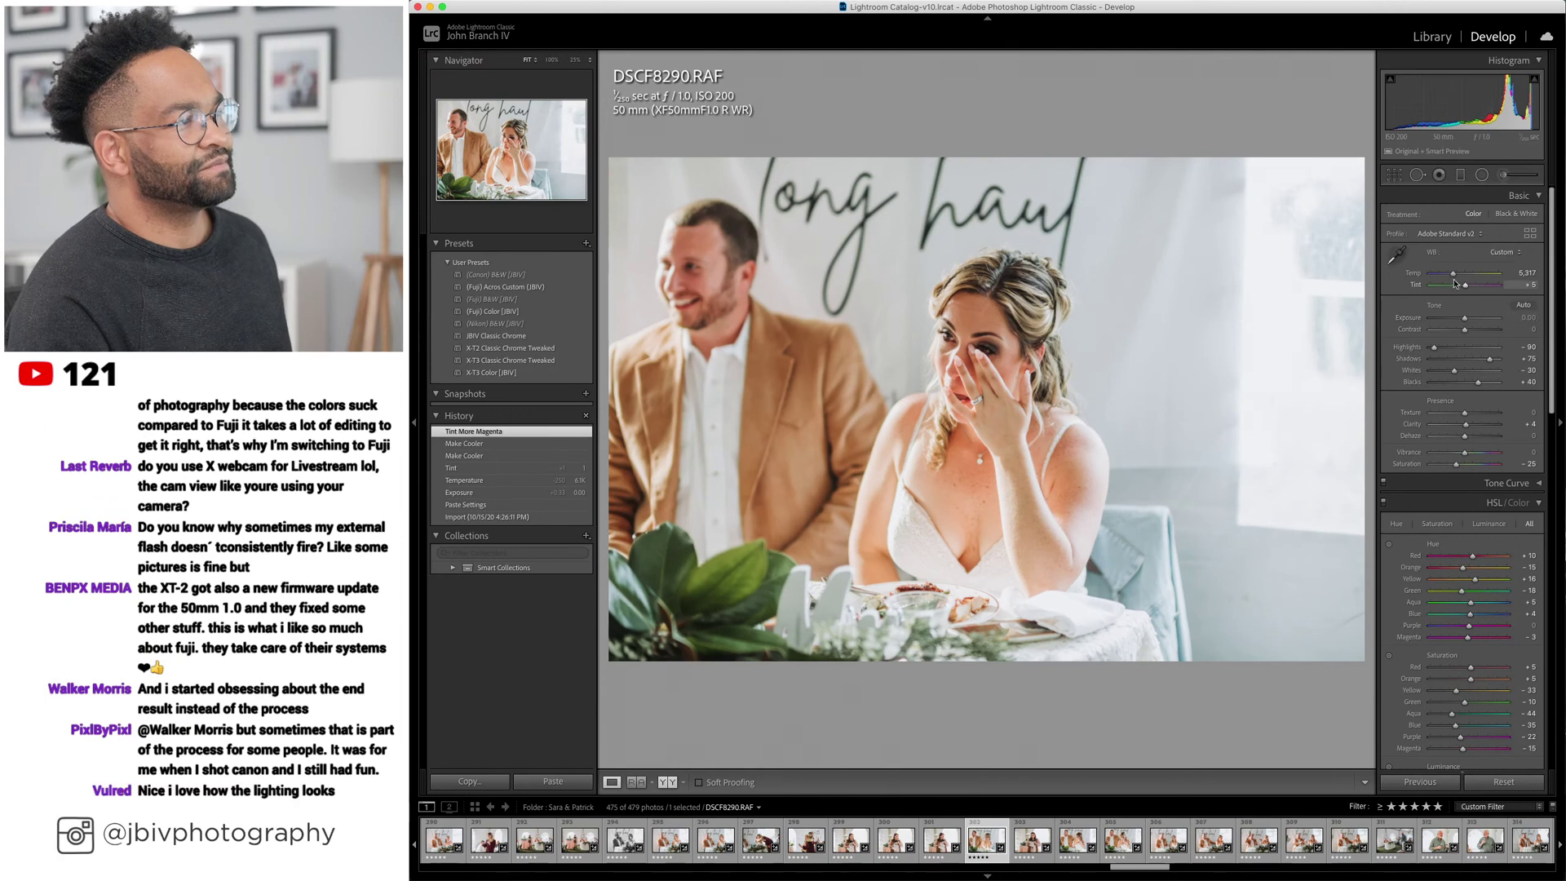
{"action": "left_click", "coordinate": [532, 287]}
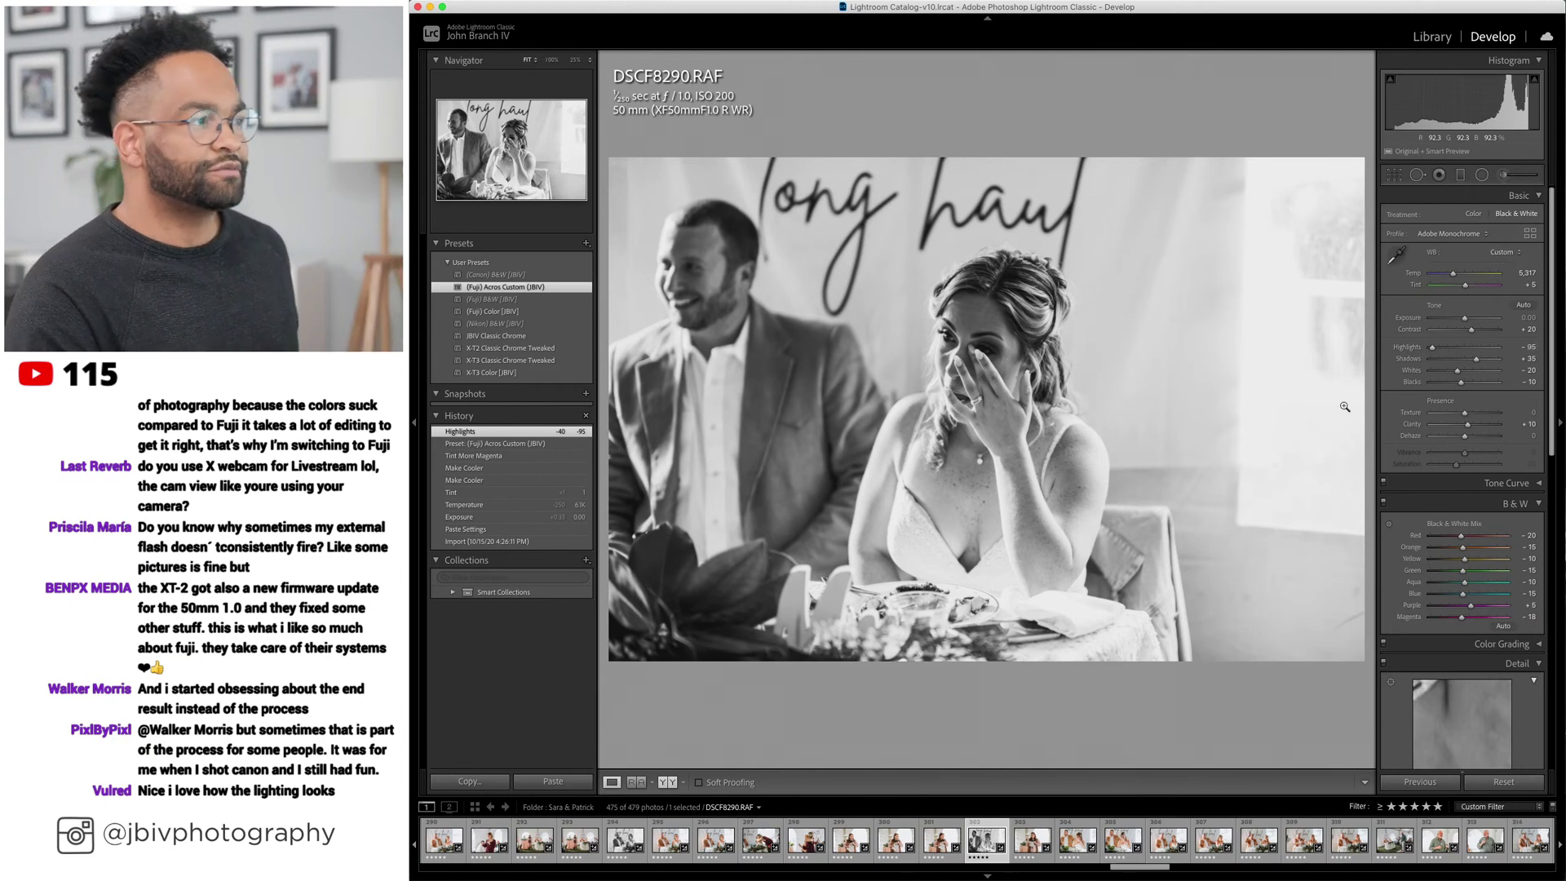
Check the speech photo DSCF8293 and cool the temperature of the seated couple photo DSCF8297.
{"action": "key", "text": "Right"}
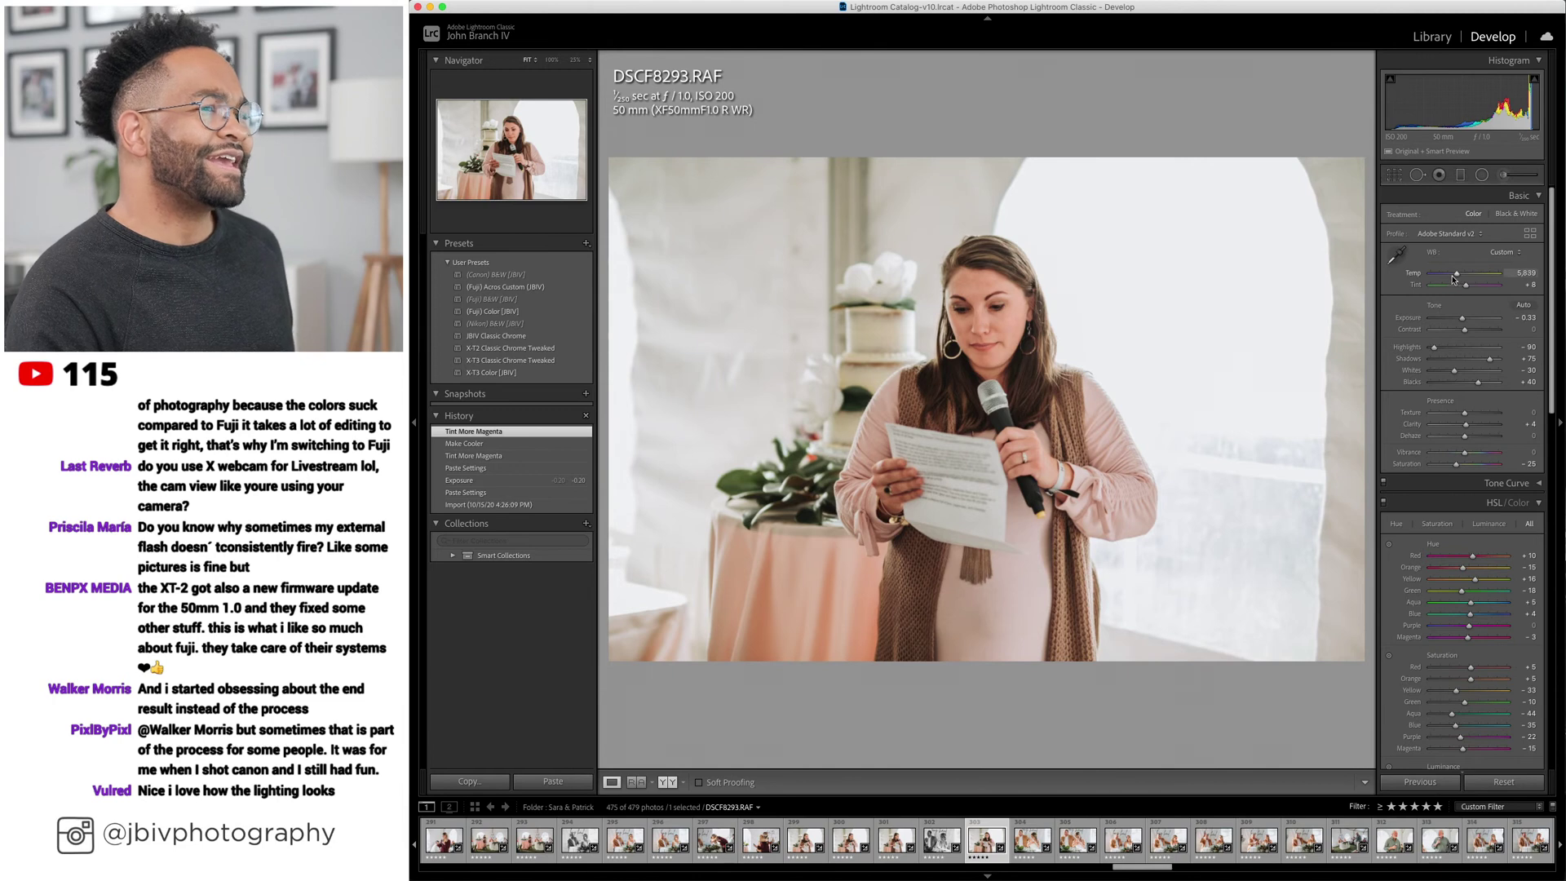
{"action": "key", "text": "Right"}
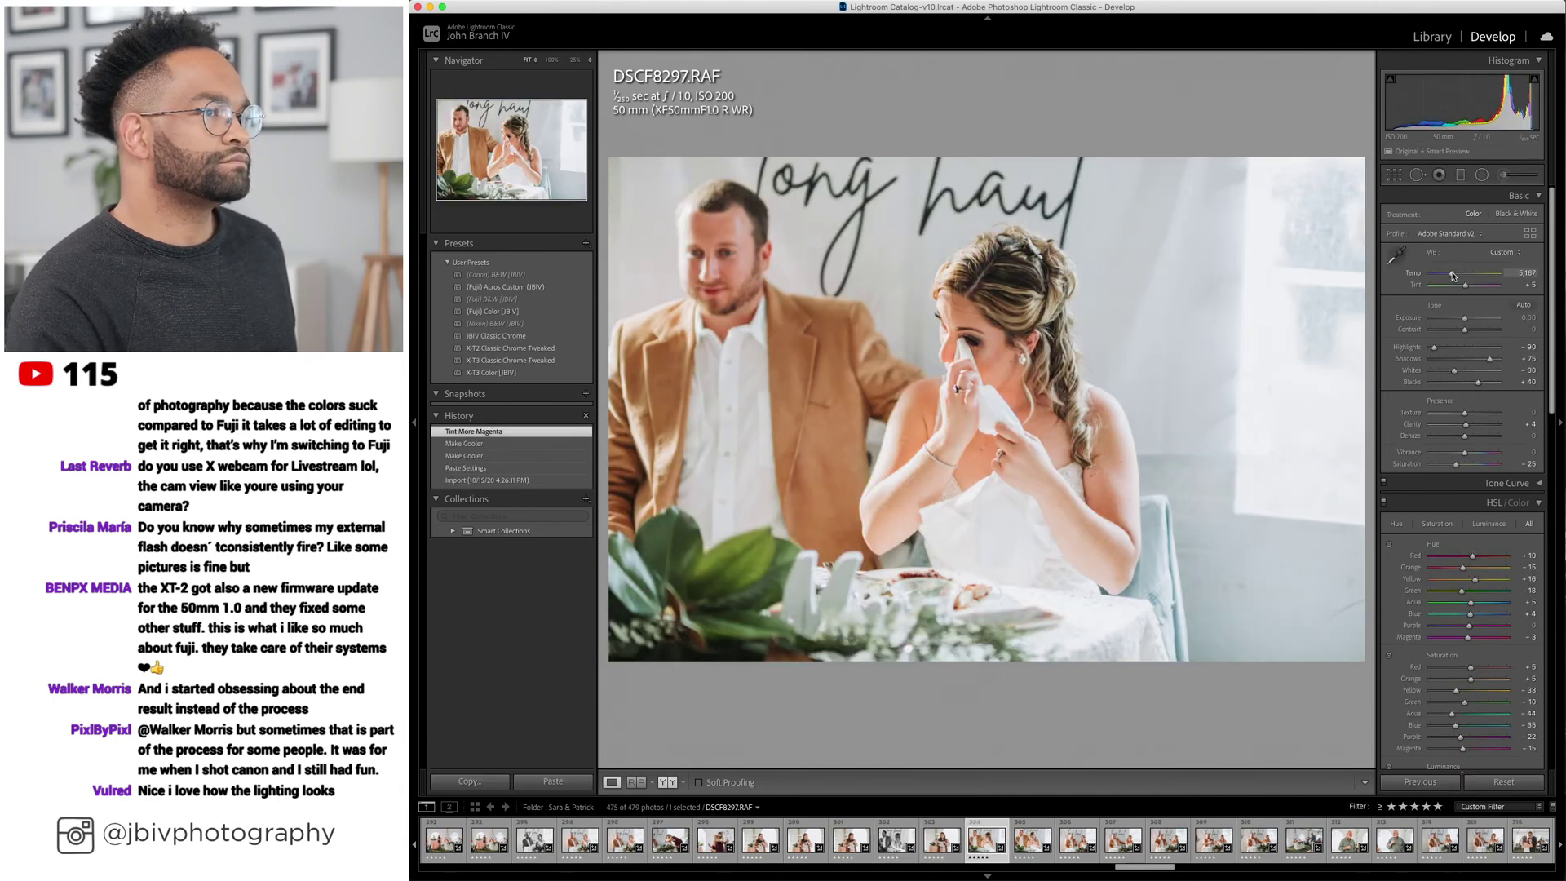
{"action": "double_click", "coordinate": [1460, 284]}
{"action": "key", "text": "Right"}
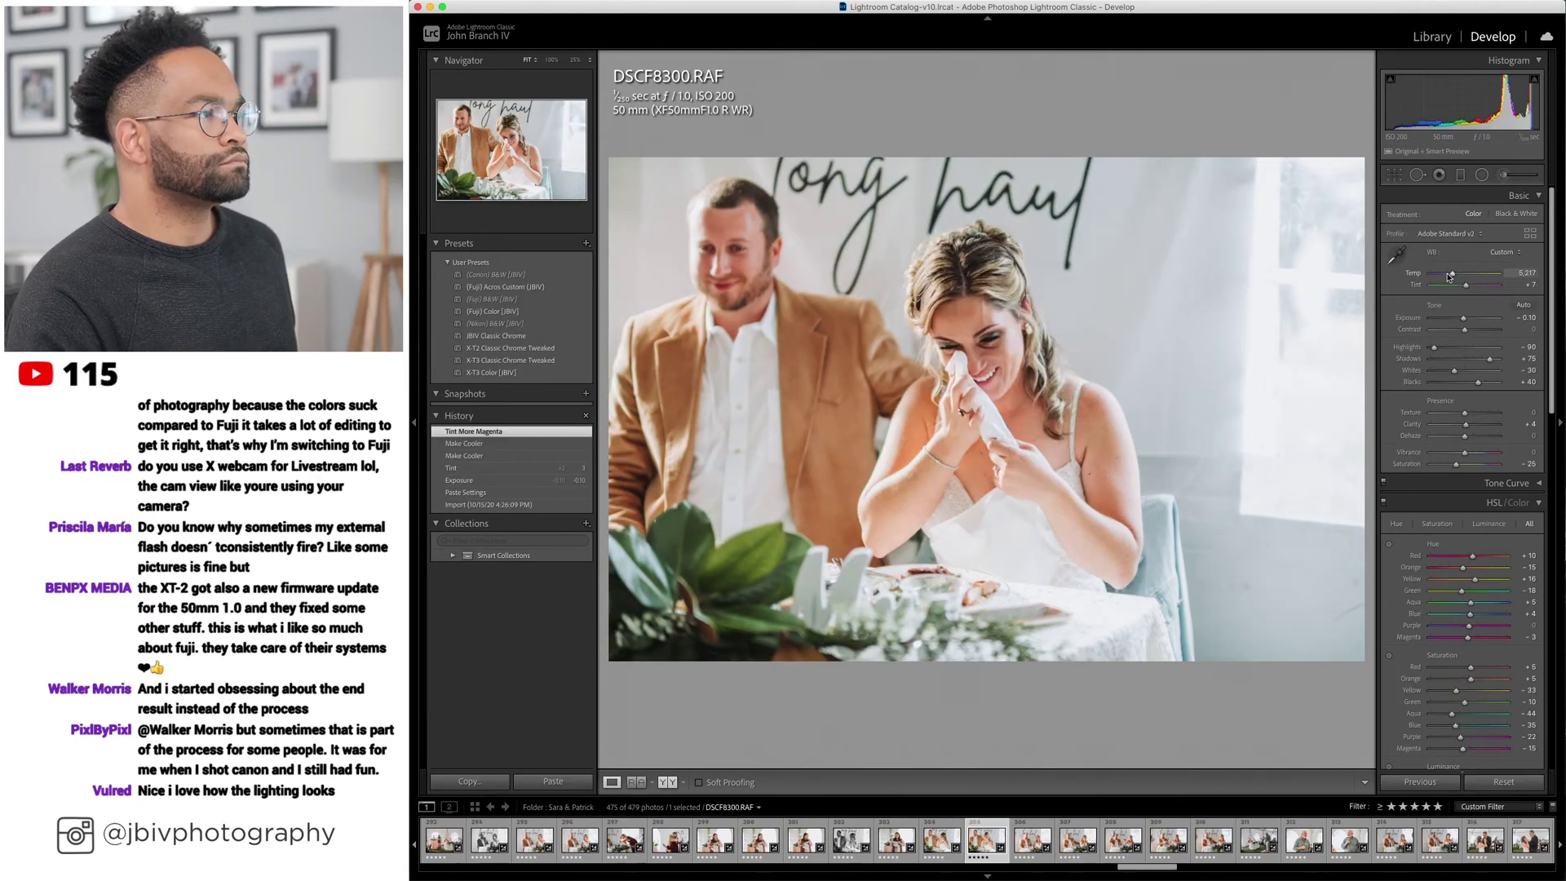
Cool DSCF8305 to 4,935, convert it with the (Fuji) Acros Custom [JBIV] preset, lower the highlights and set exposure to +0.10.
{"action": "key", "text": "Right"}
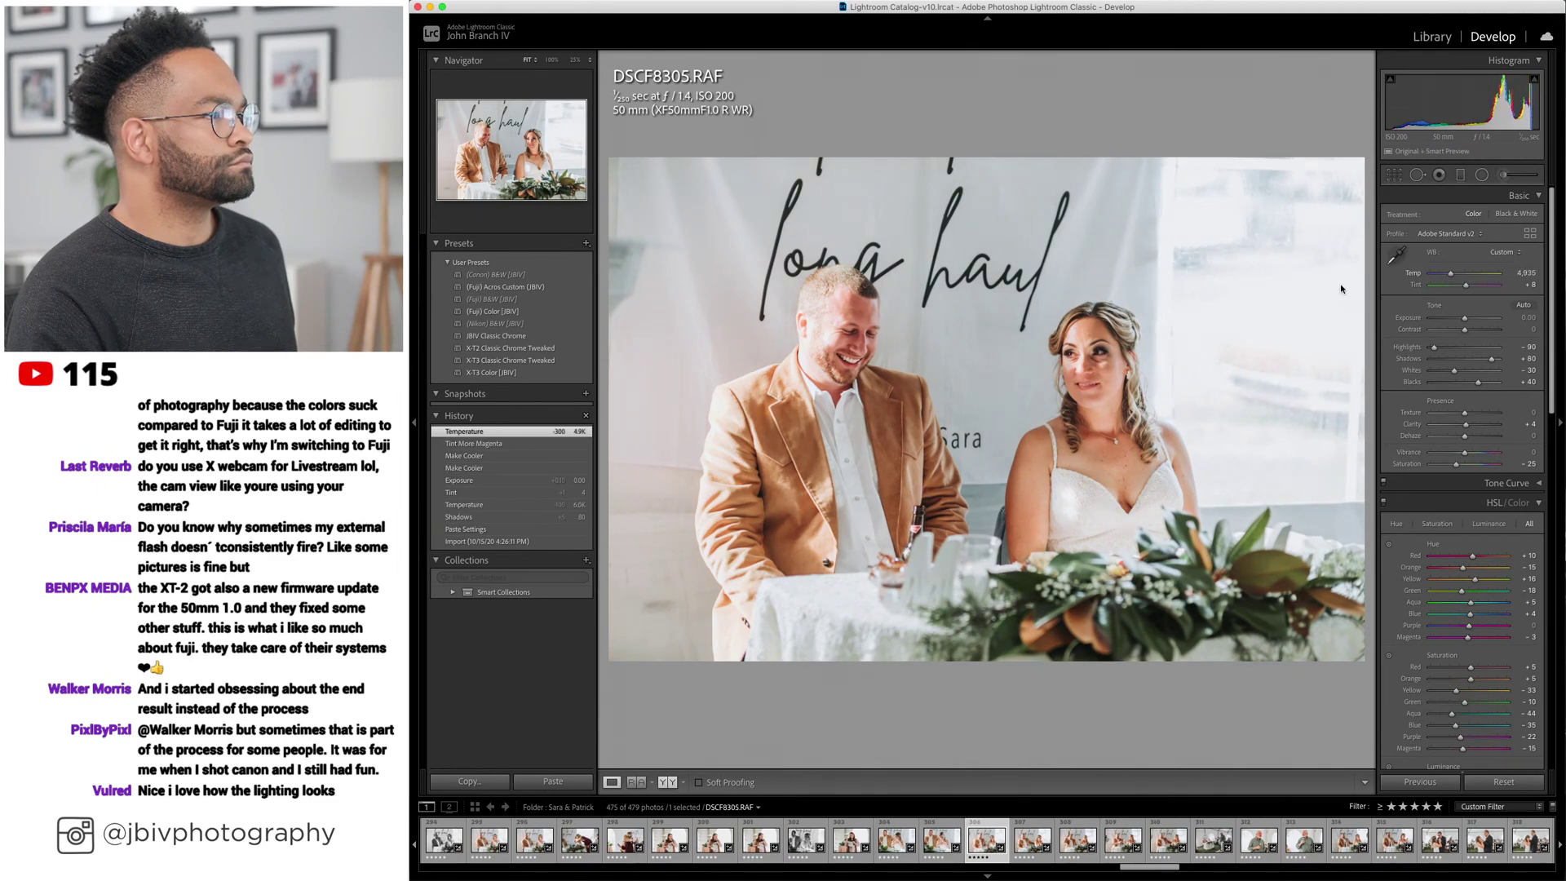
{"action": "left_click", "coordinate": [506, 286]}
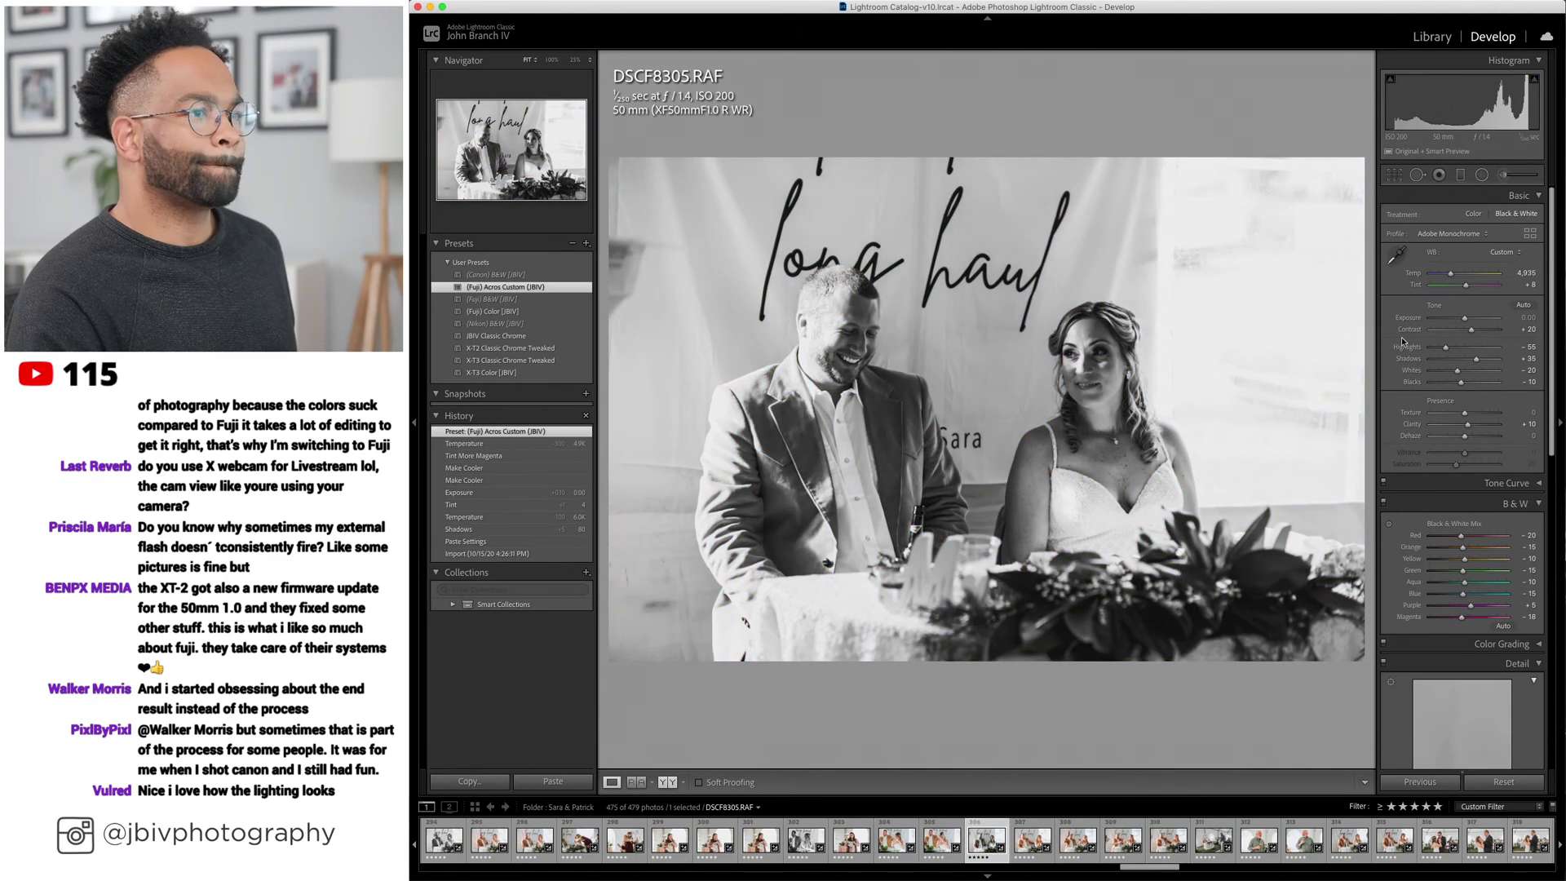
{"action": "left_click_drag", "start_coordinate": [1446, 348], "coordinate": [1470, 322]}
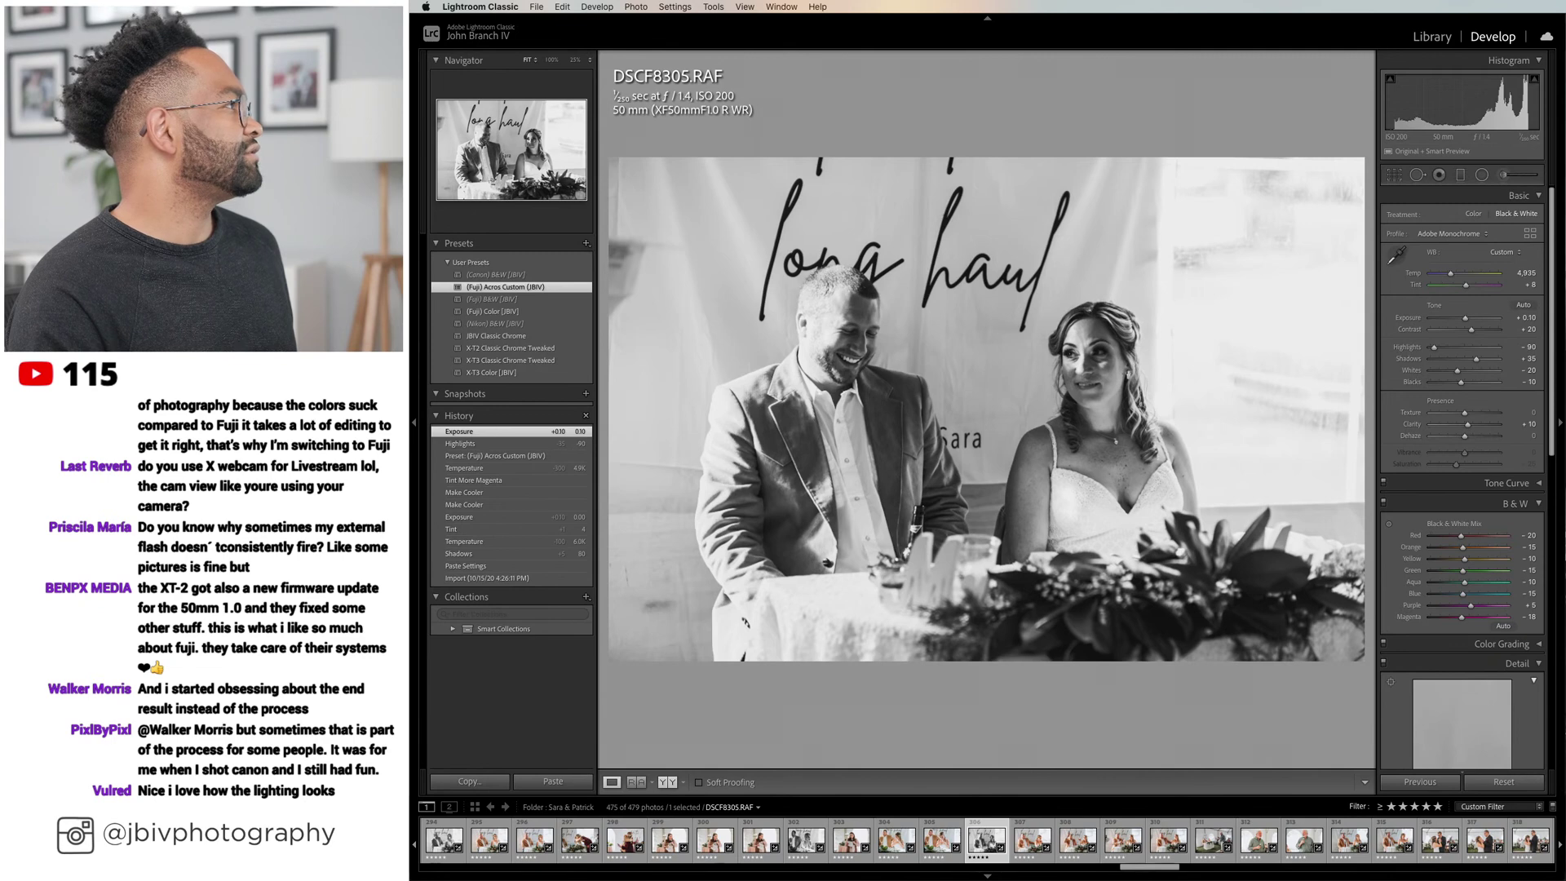
Cool the laughing couple photo DSCF8312 to a temperature of 4,935.
{"action": "key", "text": "super+Tab"}
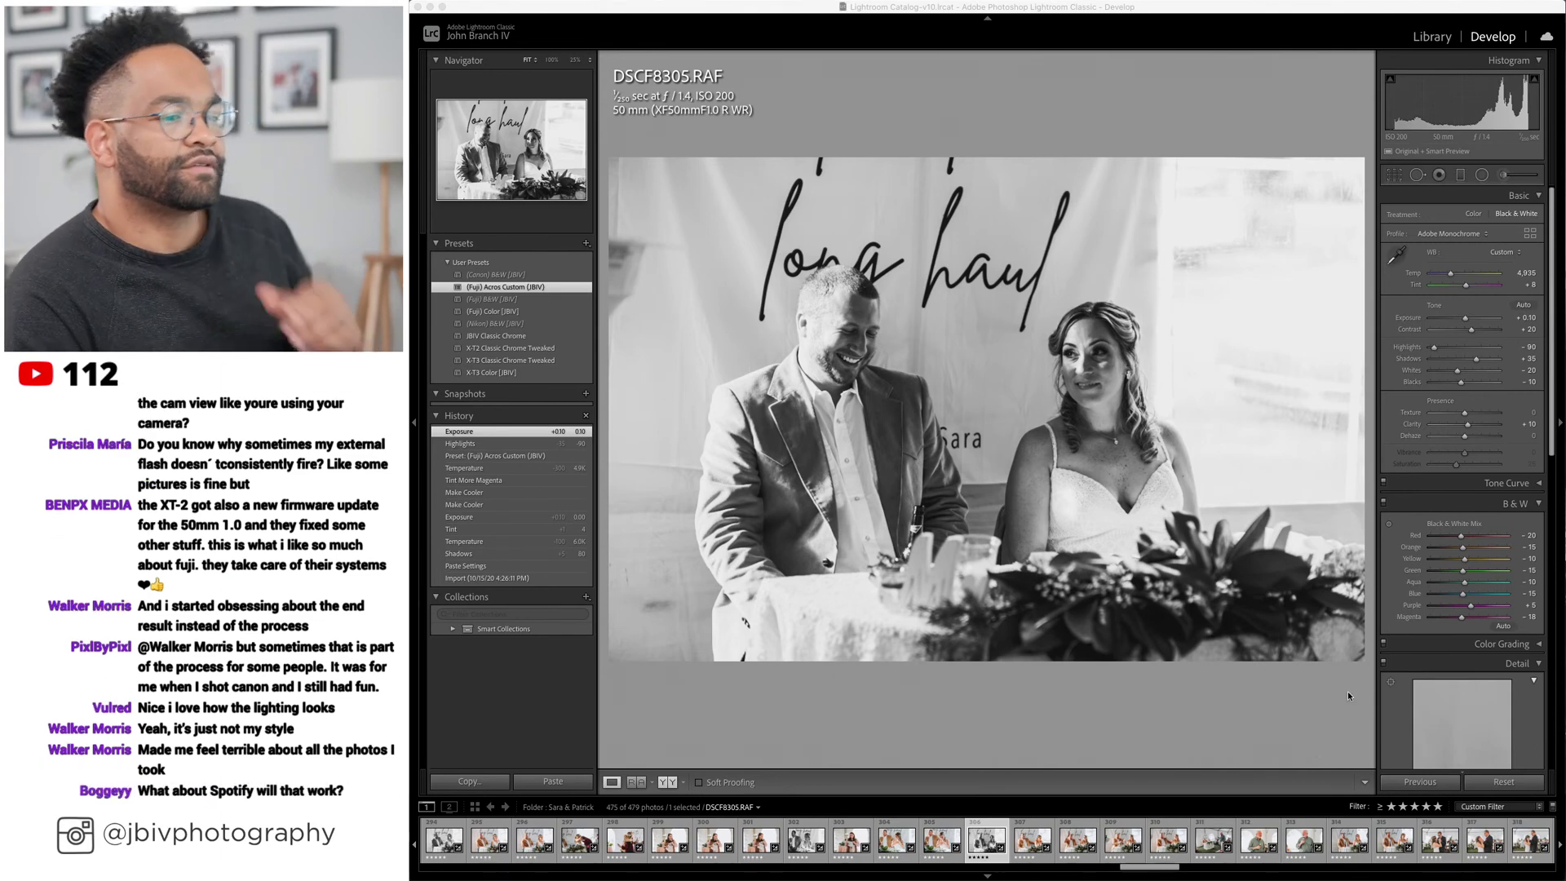
{"action": "key", "text": "Right"}
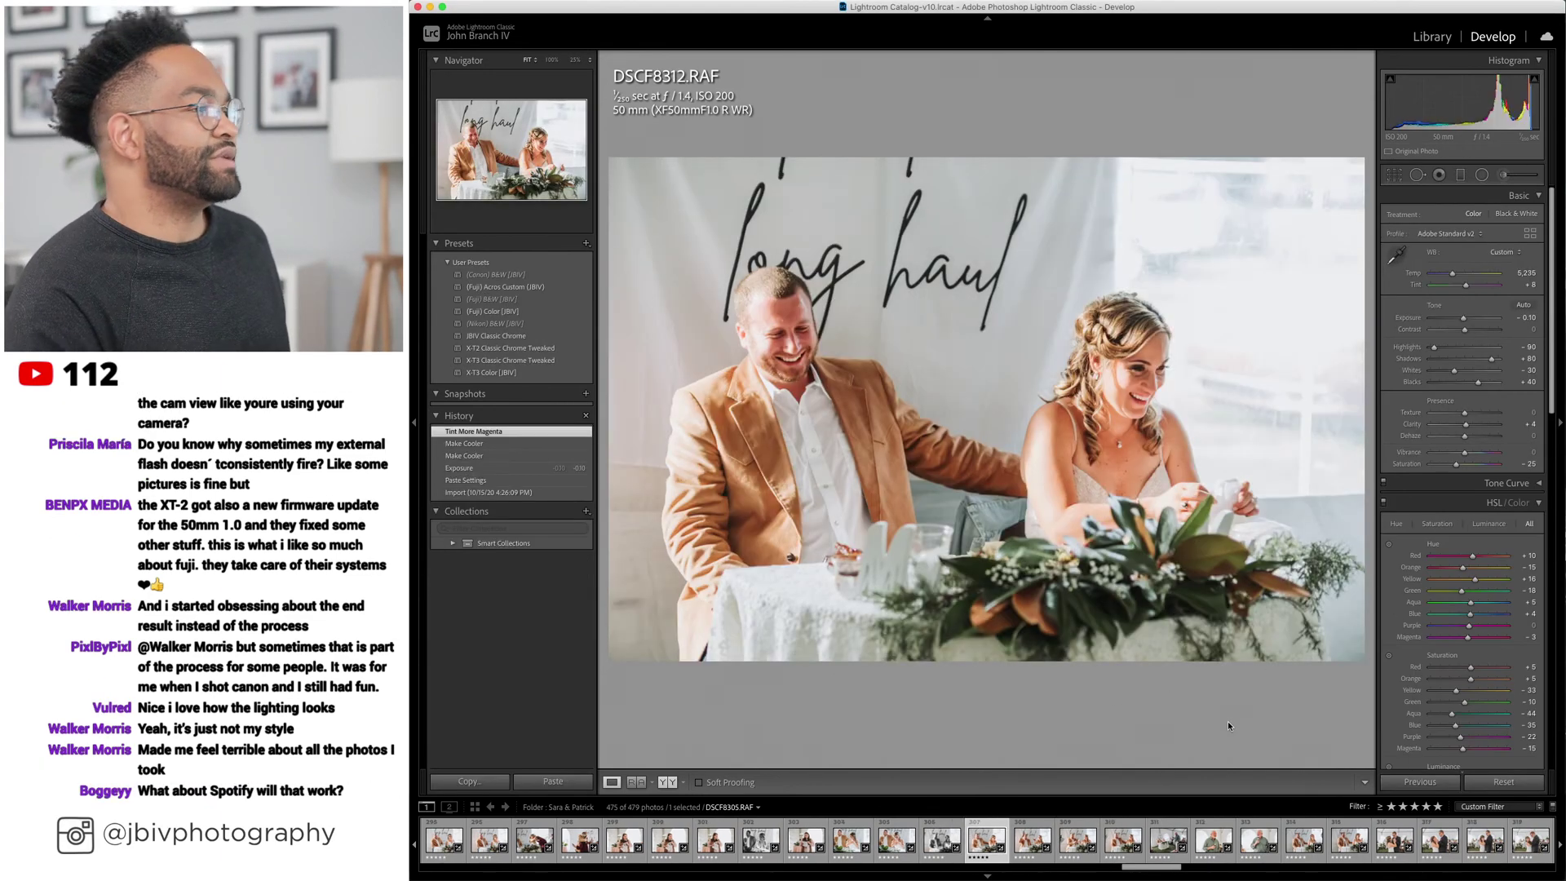
{"action": "left_click_drag", "start_coordinate": [1453, 274], "coordinate": [1451, 276]}
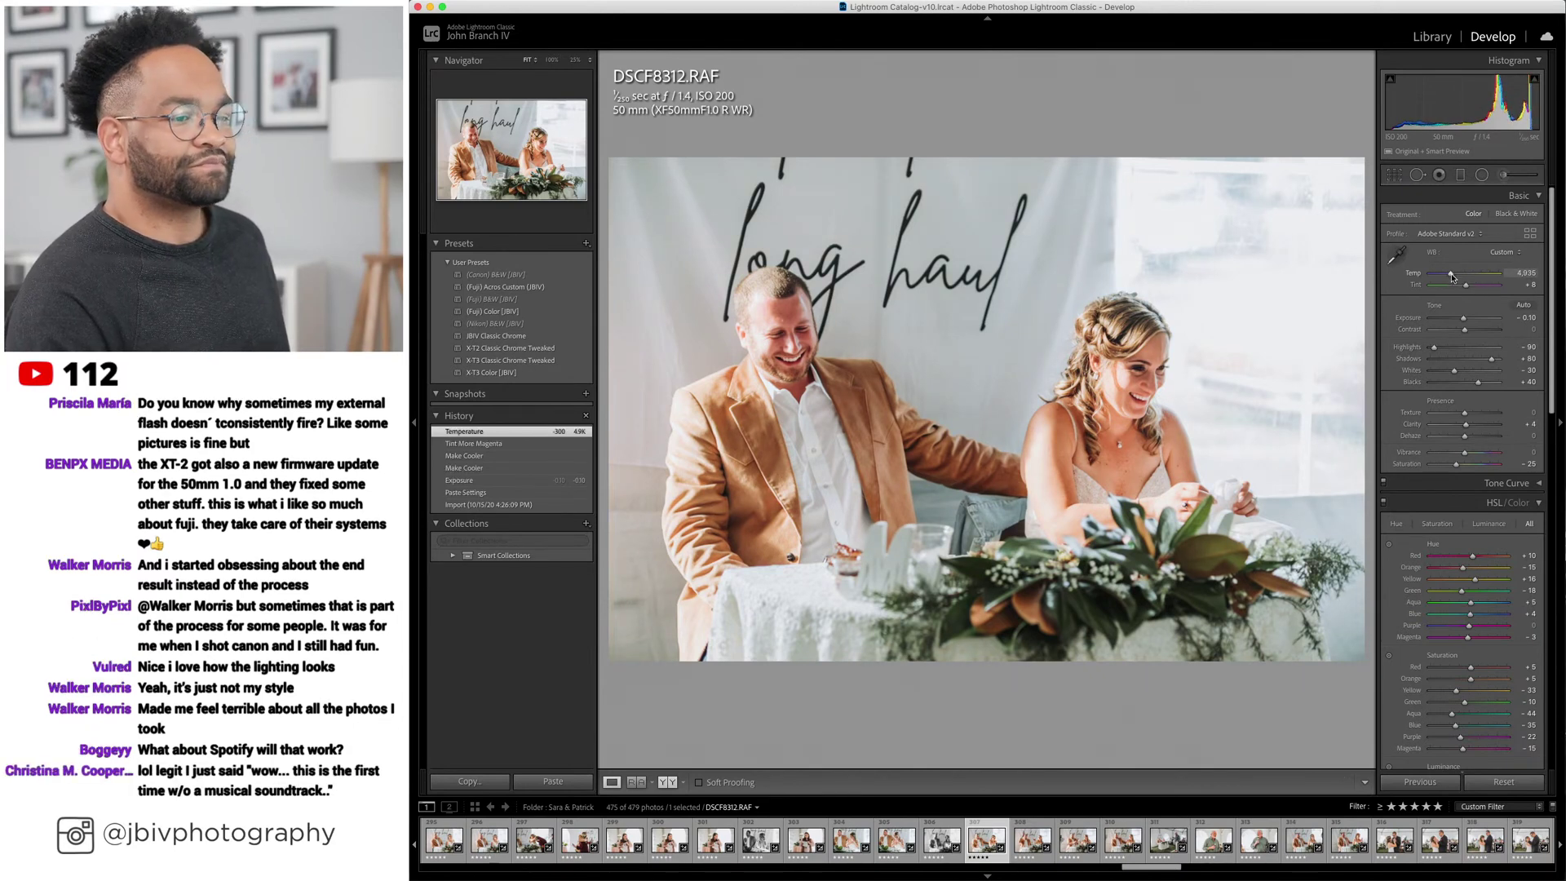
Cool the toasting couple photo DSCF8320 to a temperature of 5,035.
{"action": "key", "text": "Right"}
{"action": "key", "text": "Down"}
{"action": "key", "text": "Down"}
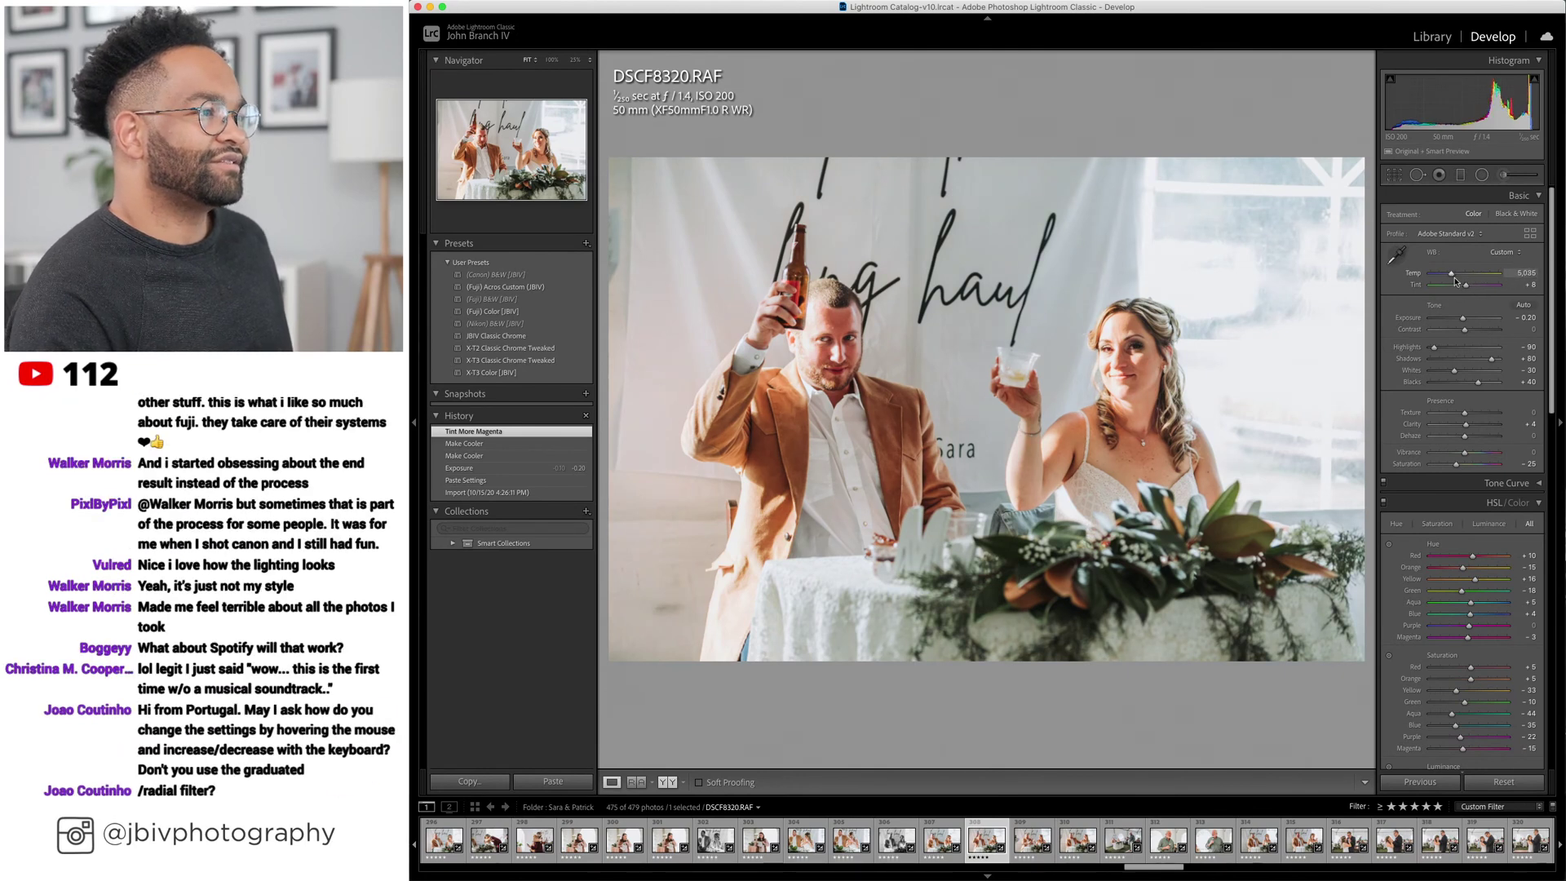
{"action": "key", "text": "Down"}
{"action": "key", "text": "Down"}
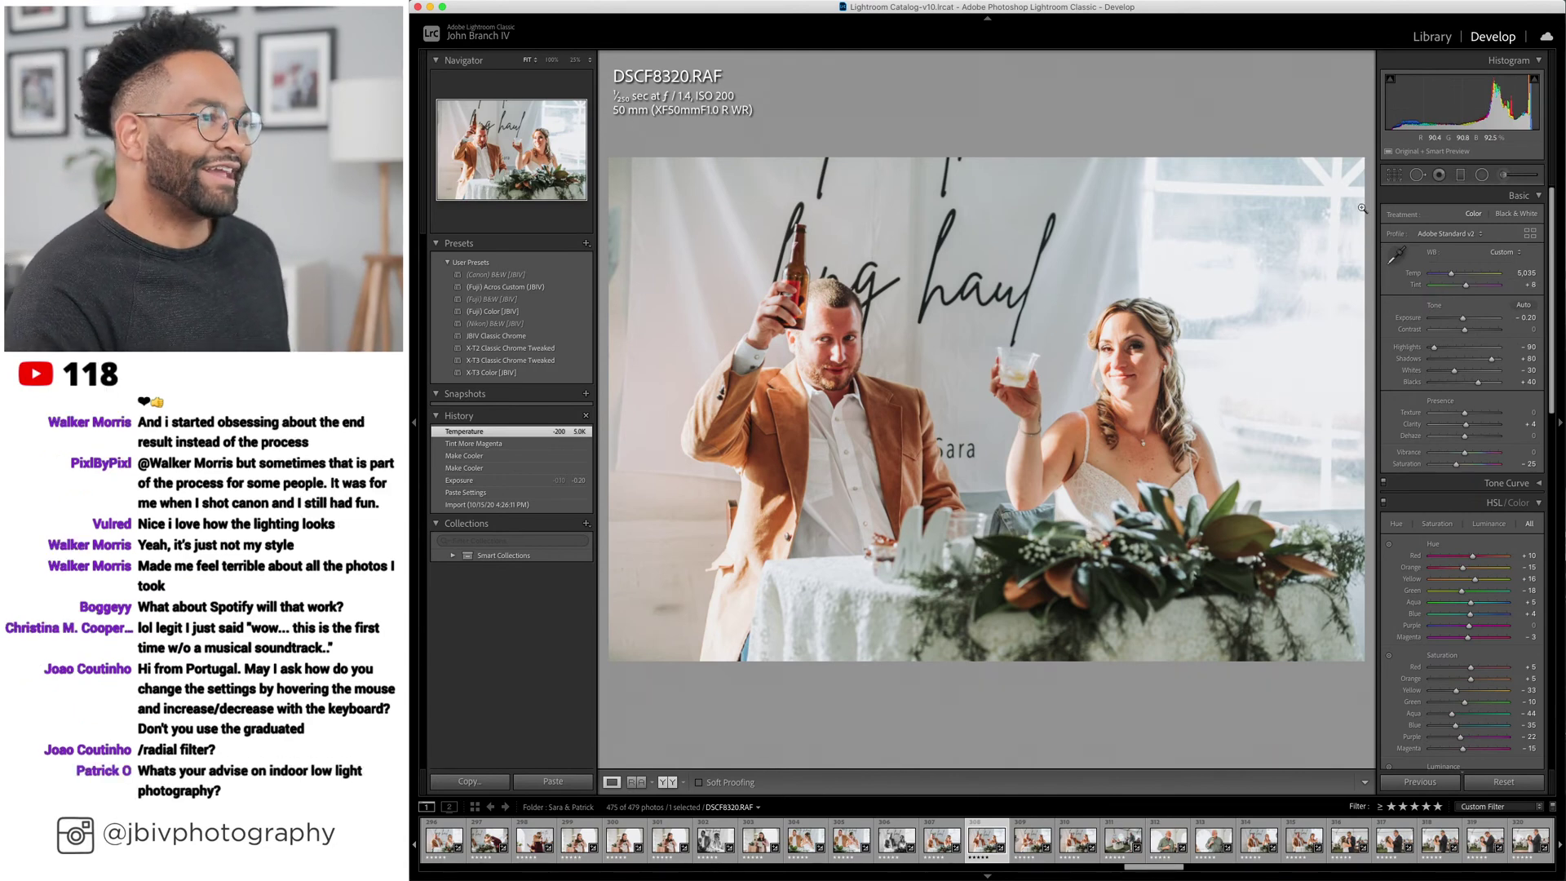
Cool the temperature of the couple photo DSCF8323 and move on to the wide speech photo DSCF7529-2.
{"action": "key", "text": "Right"}
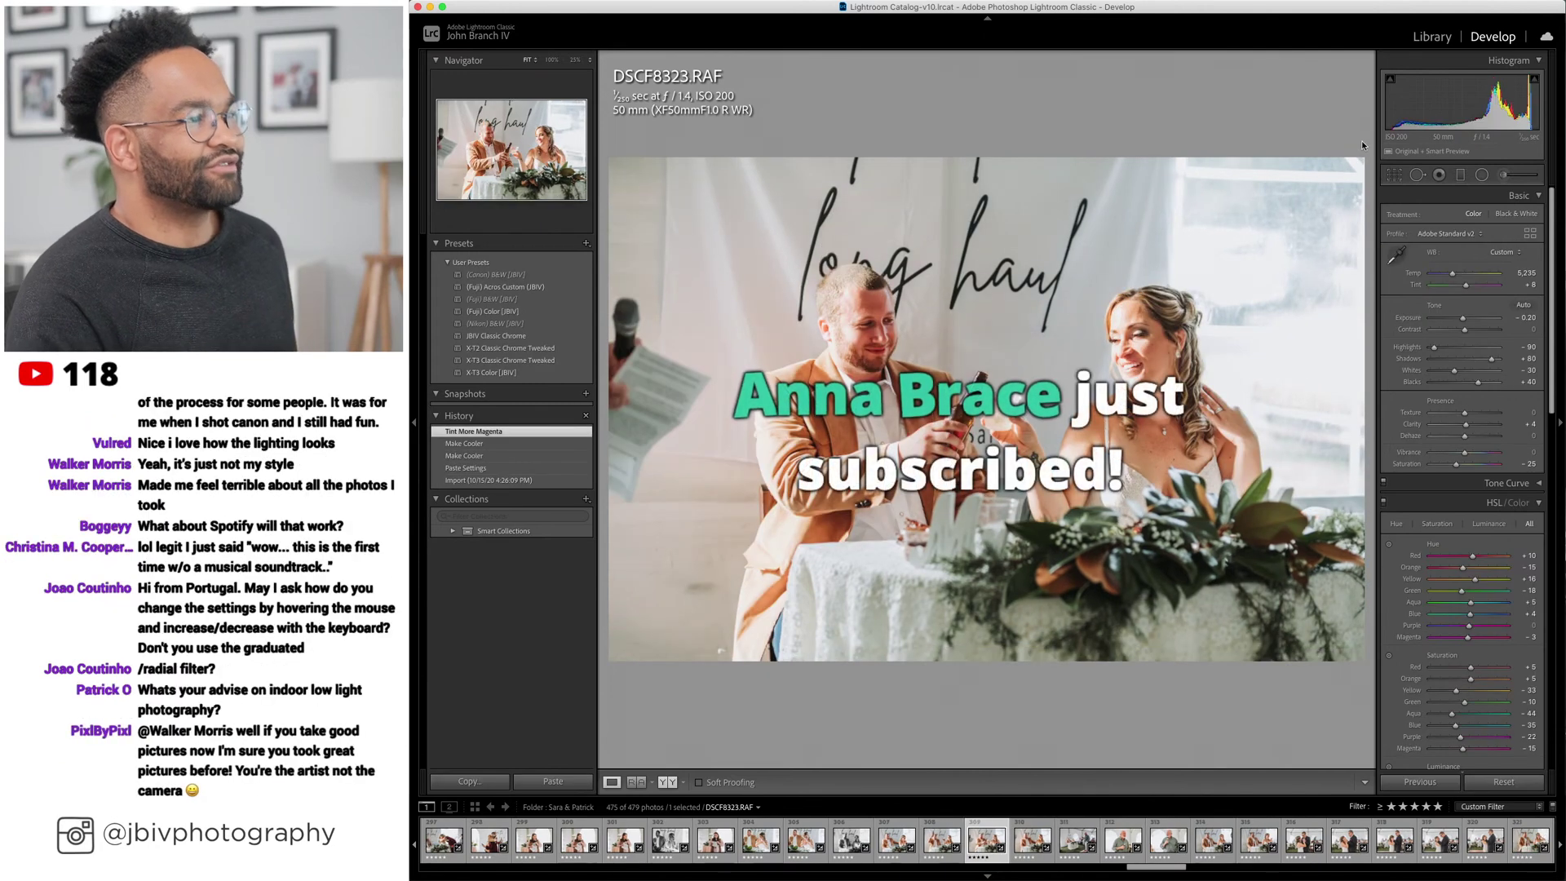
{"action": "left_click_drag", "start_coordinate": [1452, 273], "coordinate": [1448, 277]}
{"action": "key", "text": "Right"}
{"action": "key", "text": "Right"}
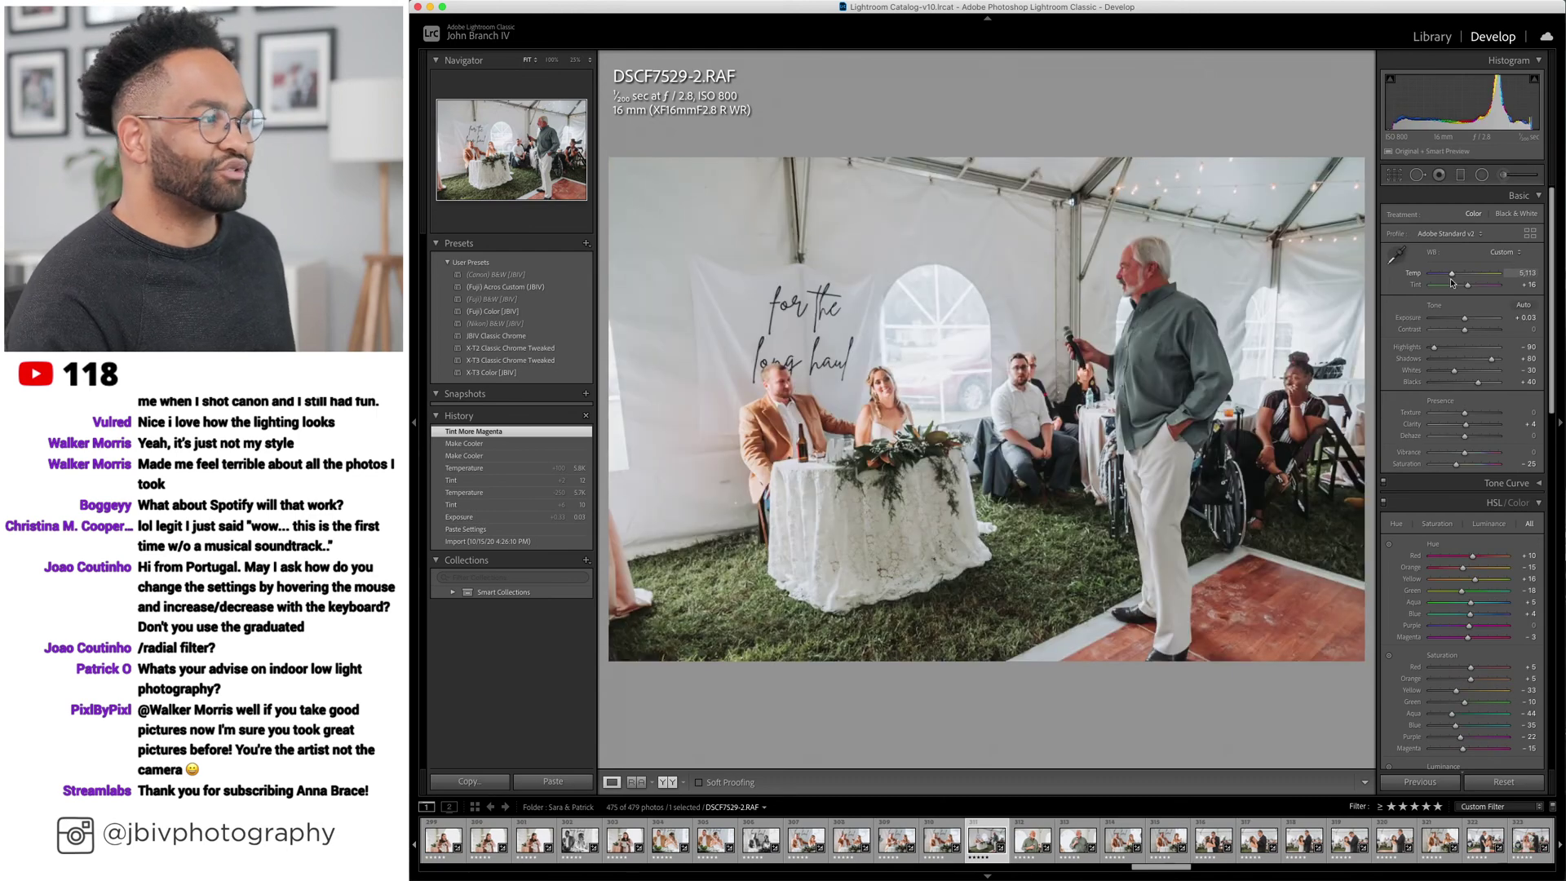
Adjust the temperature of the green-shirted speaker photo DSCF8331 to 5,850.
{"action": "key", "text": "Up"}
{"action": "key", "text": "Up"}
{"action": "key", "text": "Up"}
{"action": "key", "text": "Right"}
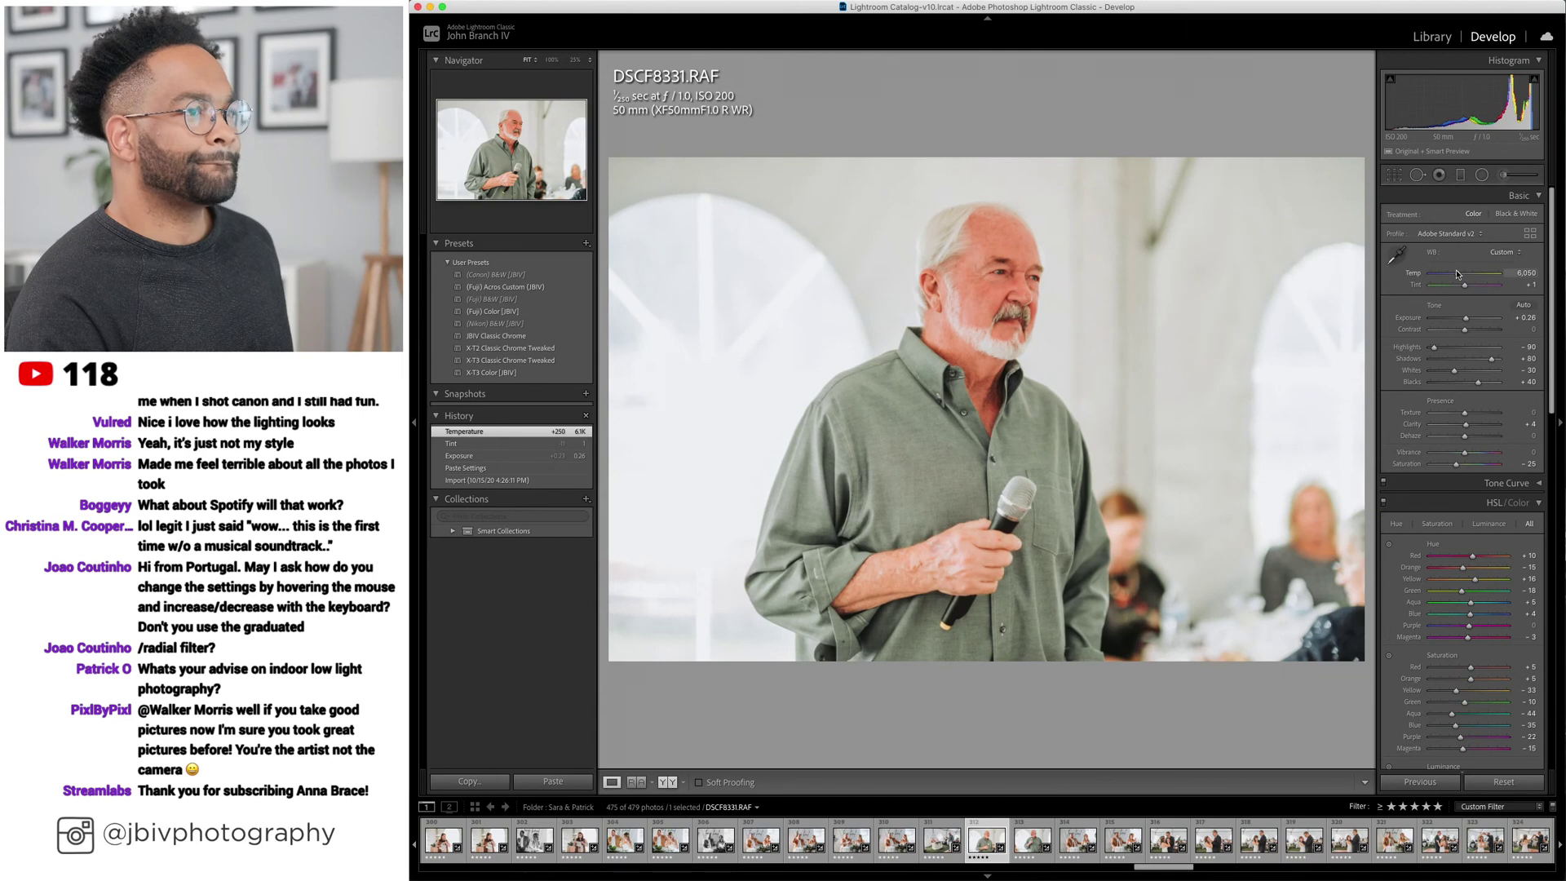
{"action": "key", "text": "Down"}
{"action": "key", "text": "Down"}
{"action": "key", "text": "Down"}
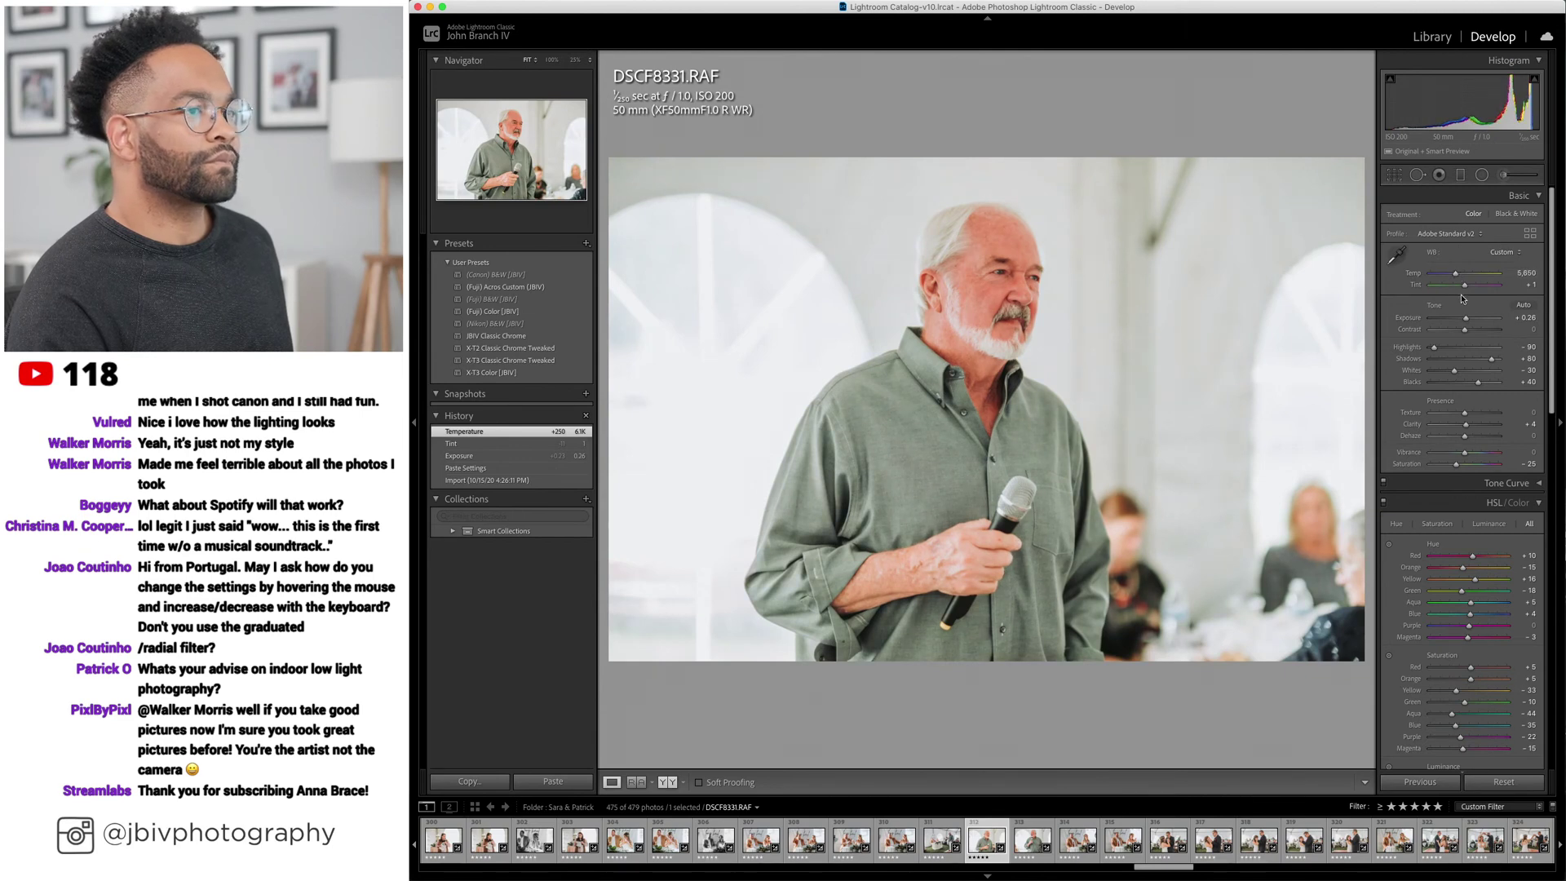
{"action": "key", "text": "Up"}
Convert the speaker photo DSCF8333 with the (Fuji) Acros Custom [JBIV] preset and set highlights to -95 and shadows to +45.
{"action": "key", "text": "Right"}
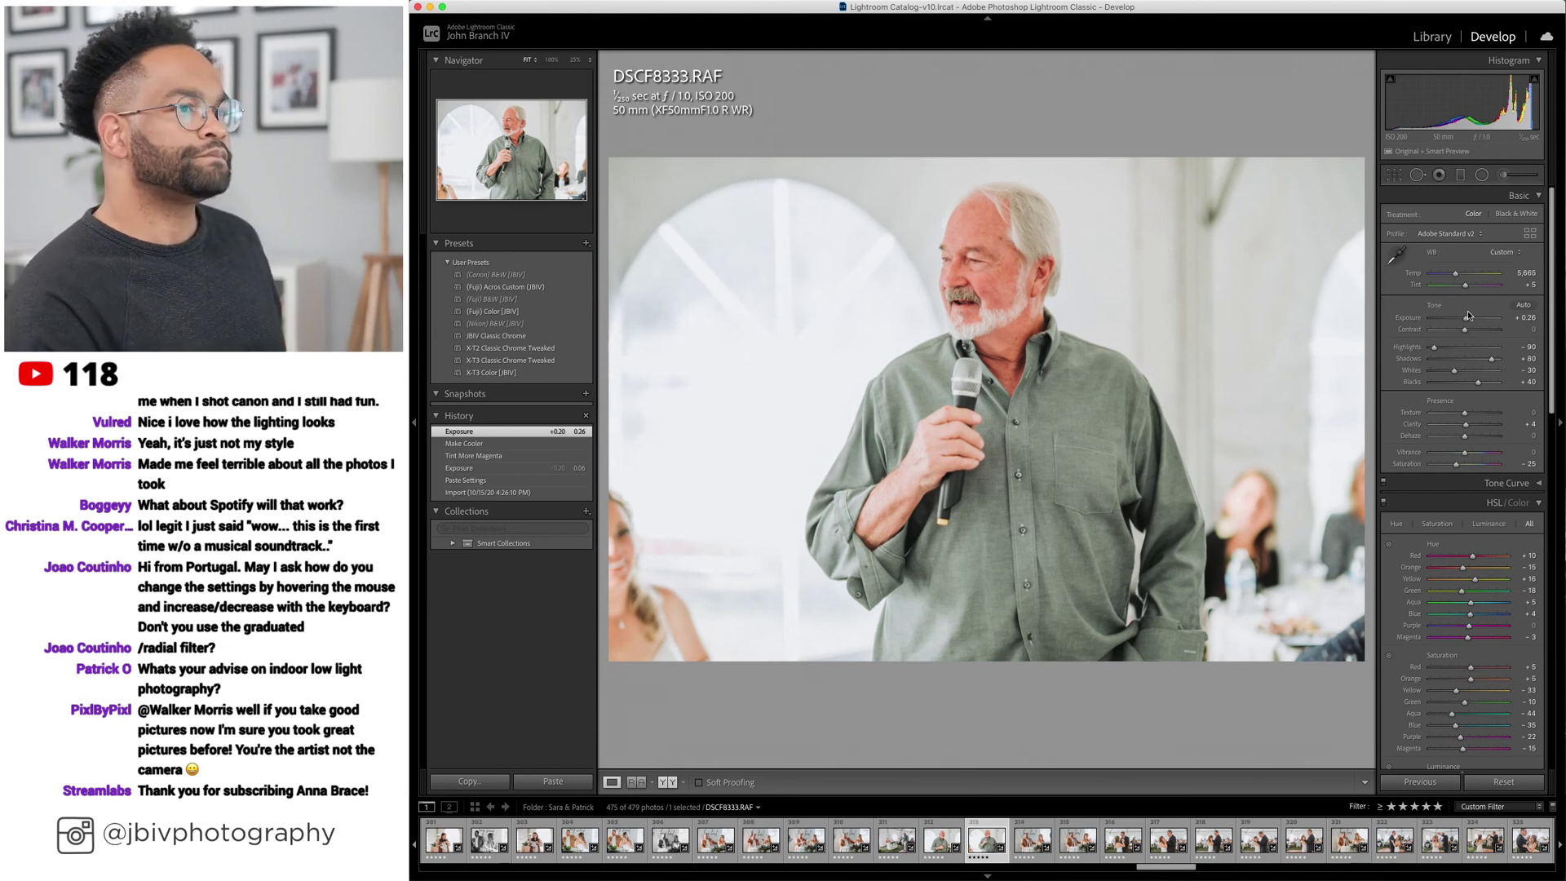
{"action": "left_click", "coordinate": [543, 285]}
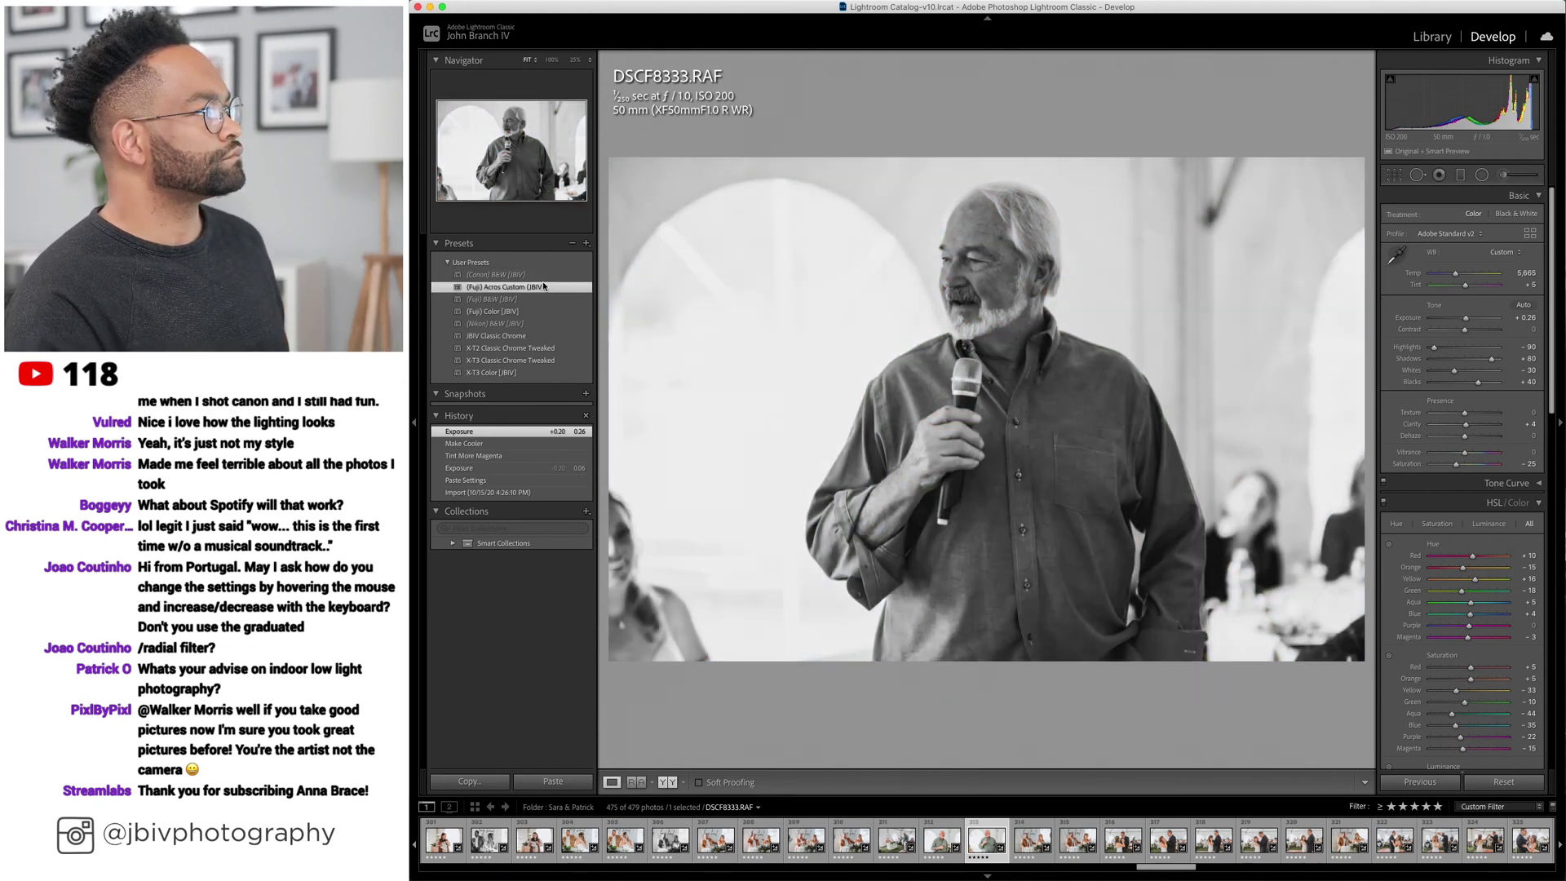
{"action": "left_click_drag", "start_coordinate": [1440, 350], "coordinate": [1476, 321]}
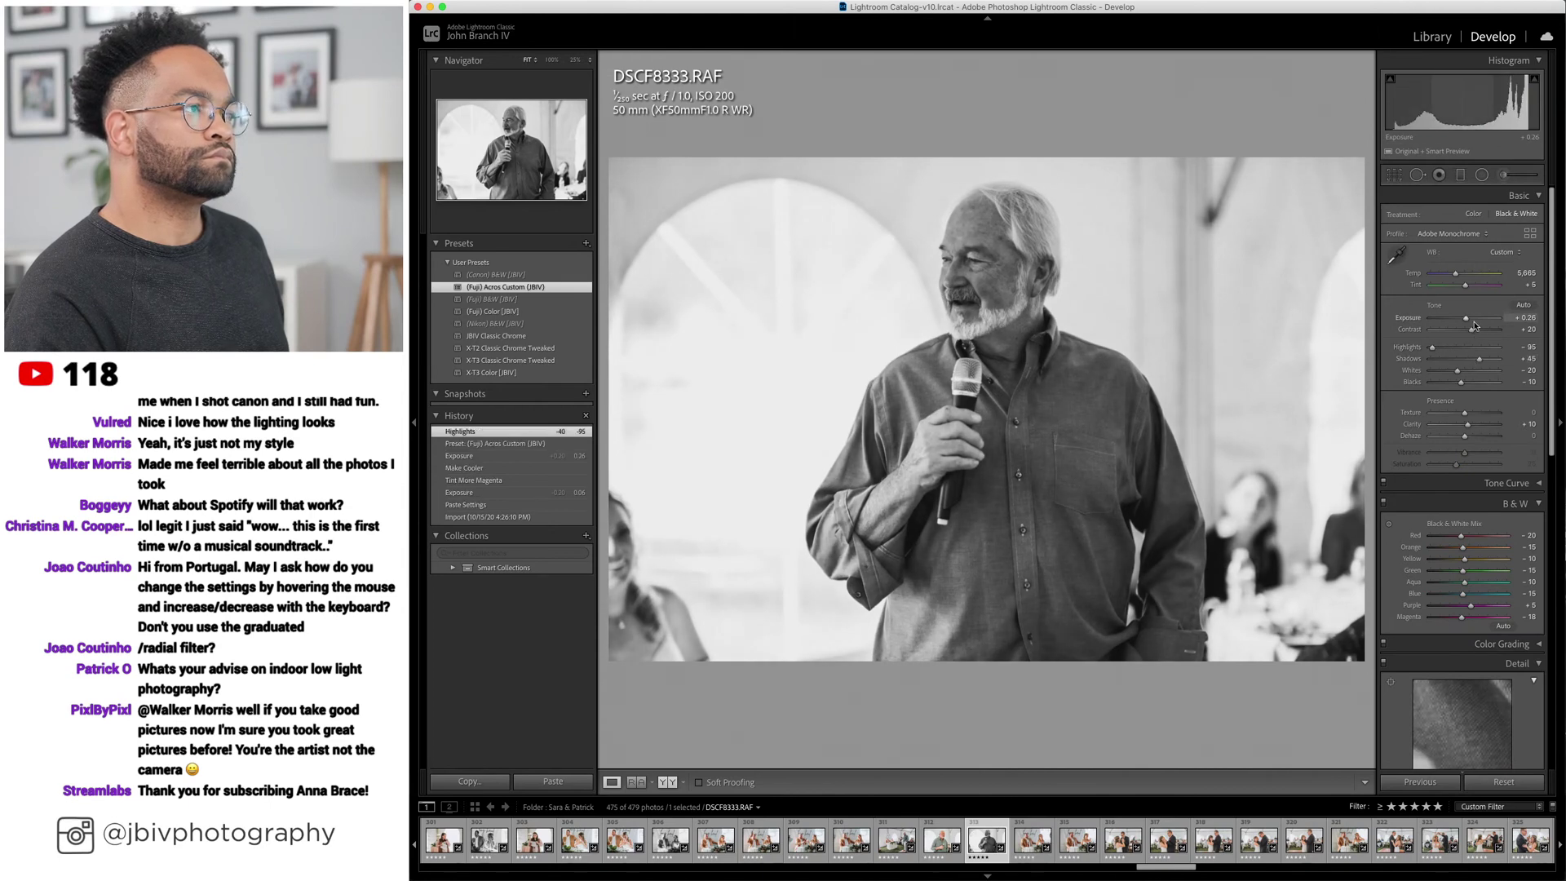
Cool the seated couple photo DSCF8340 to a temperature of 5,135 and DSCF8344 to 5,085.
{"action": "key", "text": "Right"}
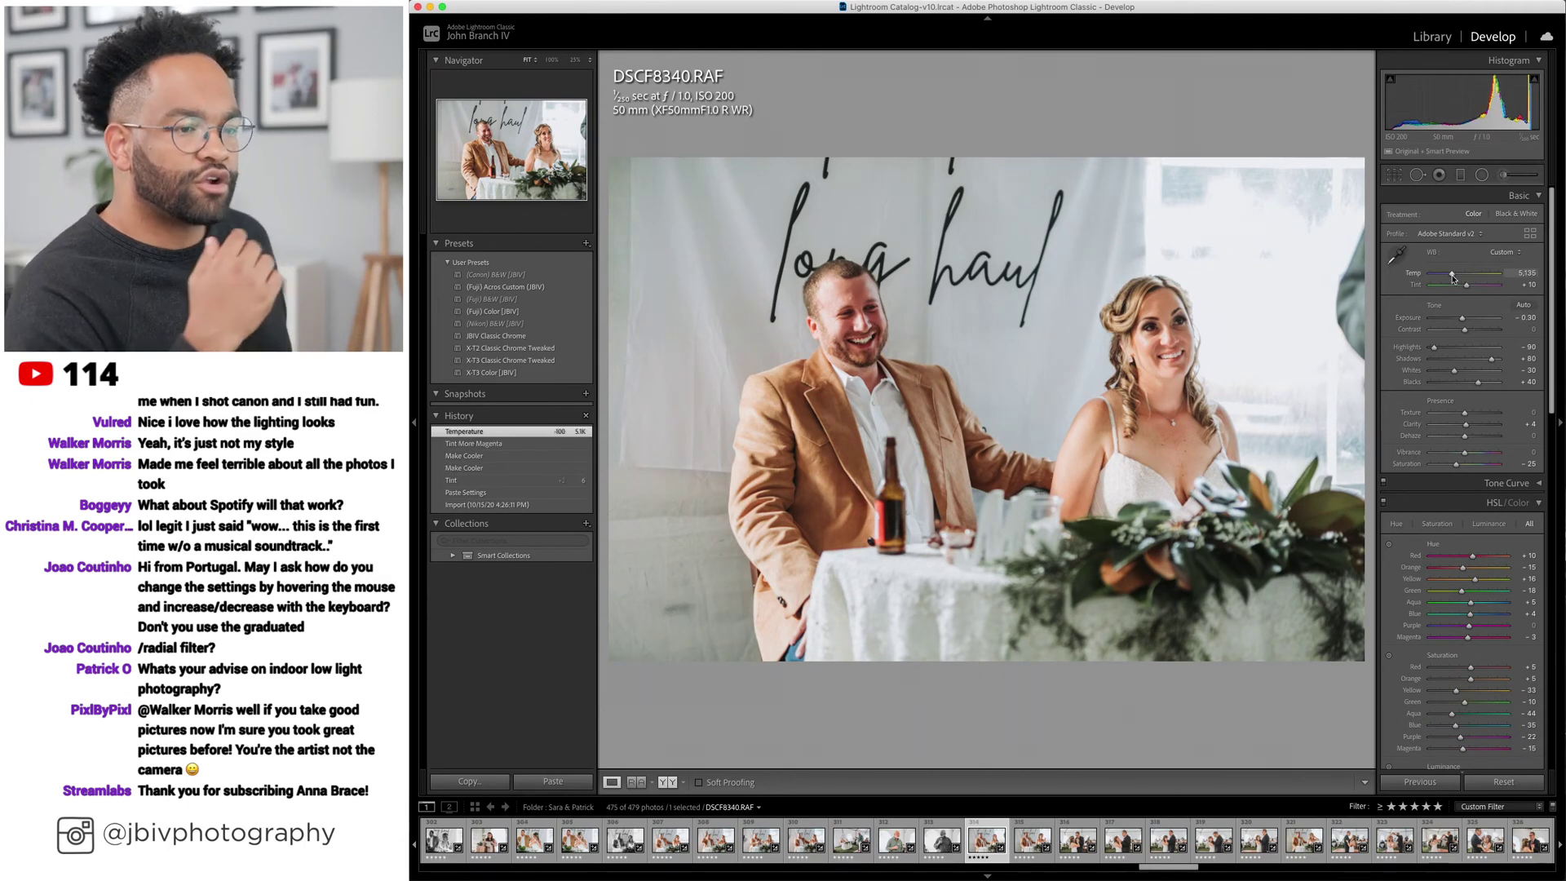
{"action": "key", "text": "Right"}
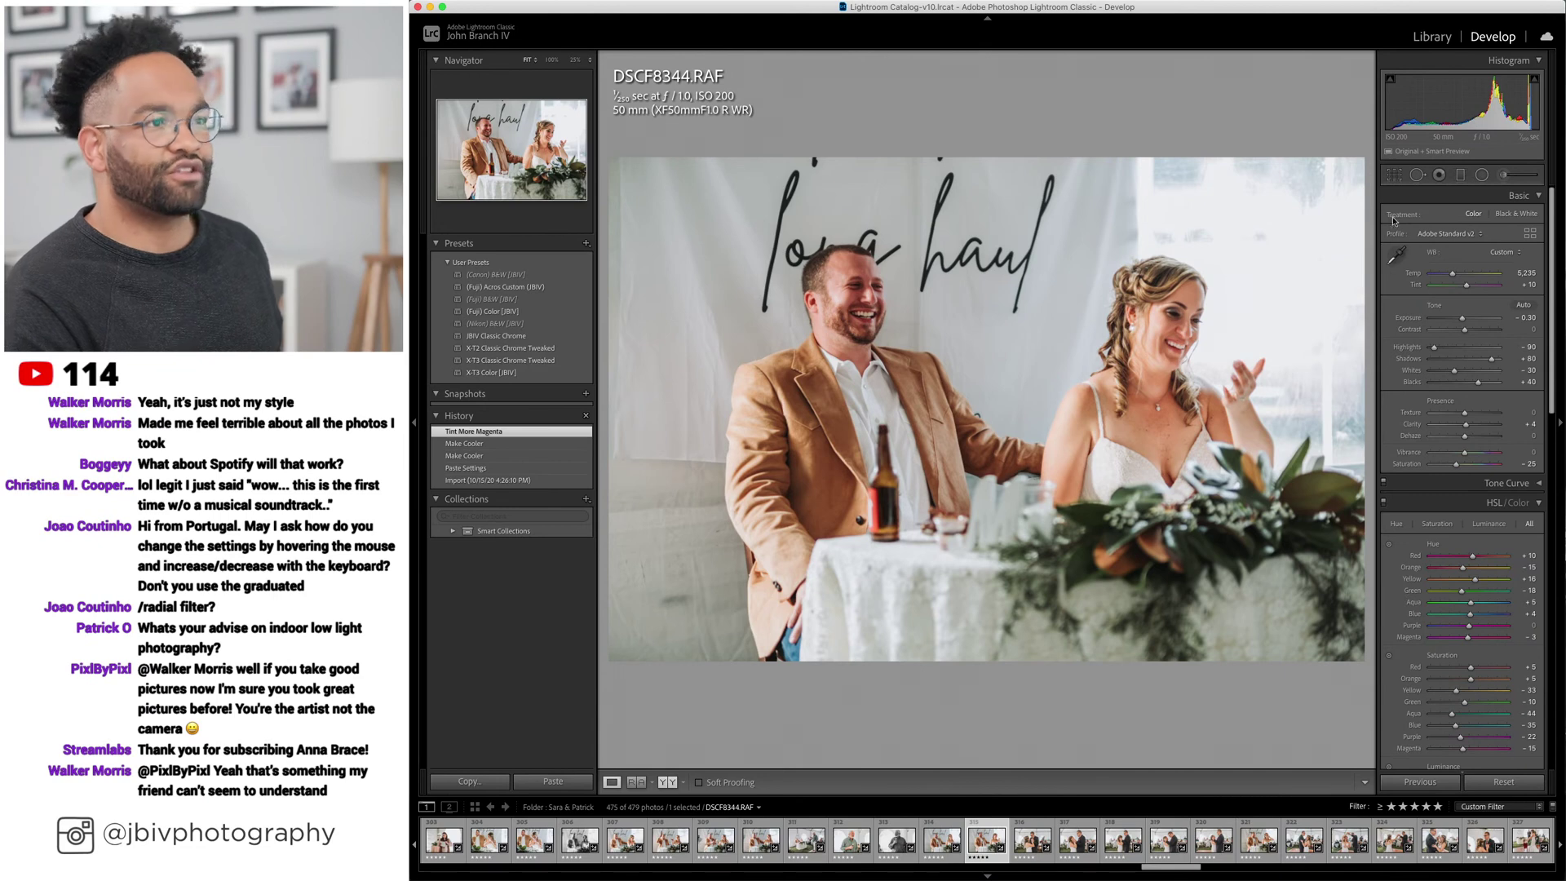
{"action": "key", "text": "Down"}
{"action": "key", "text": "Down"}
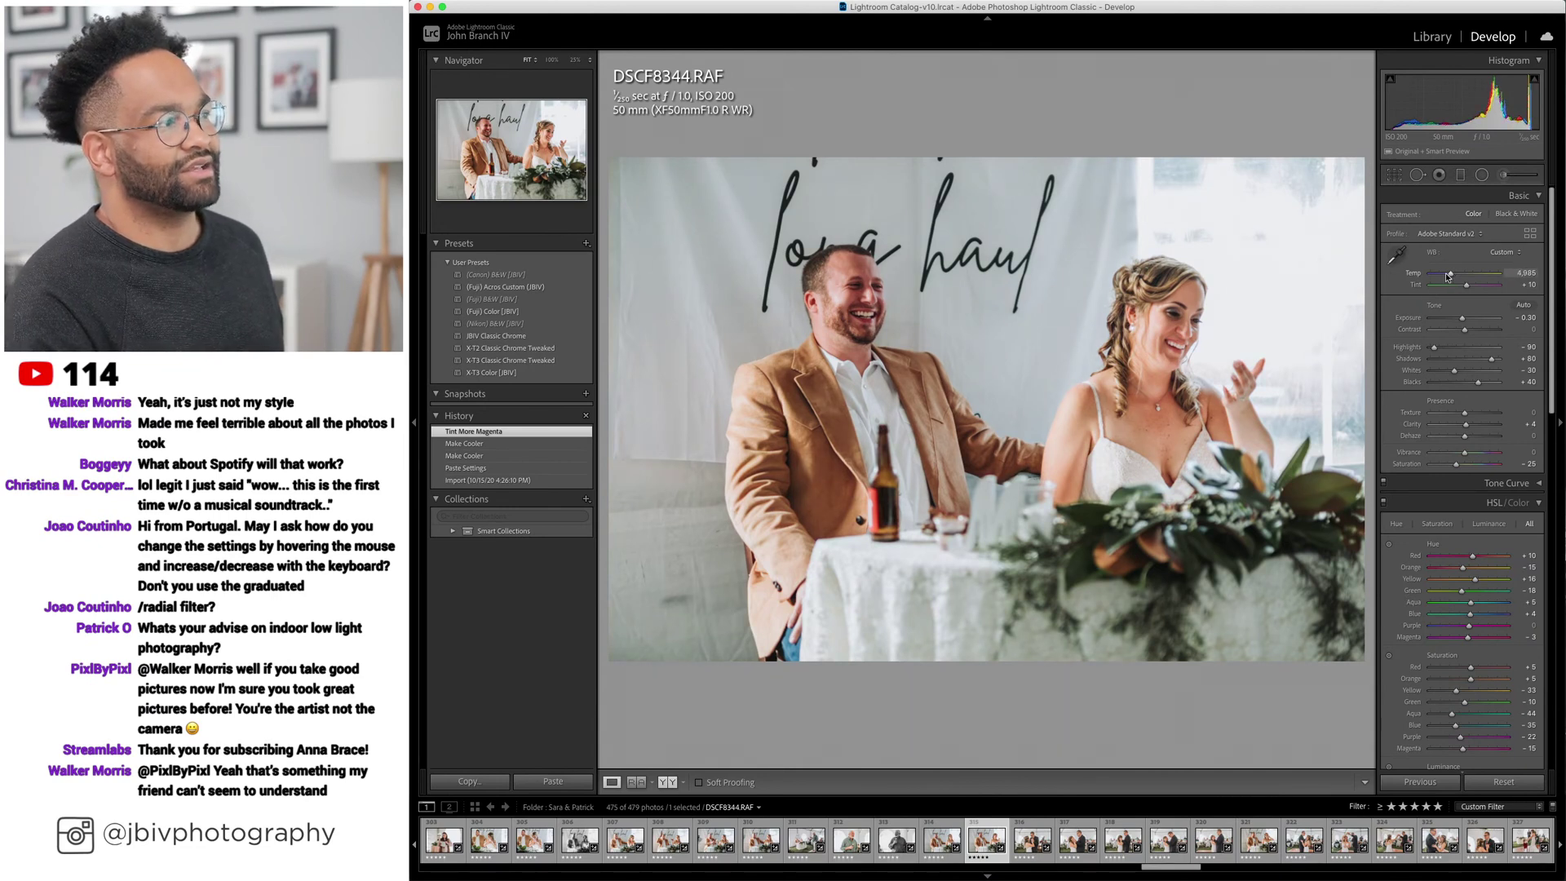
{"action": "key", "text": "Up"}
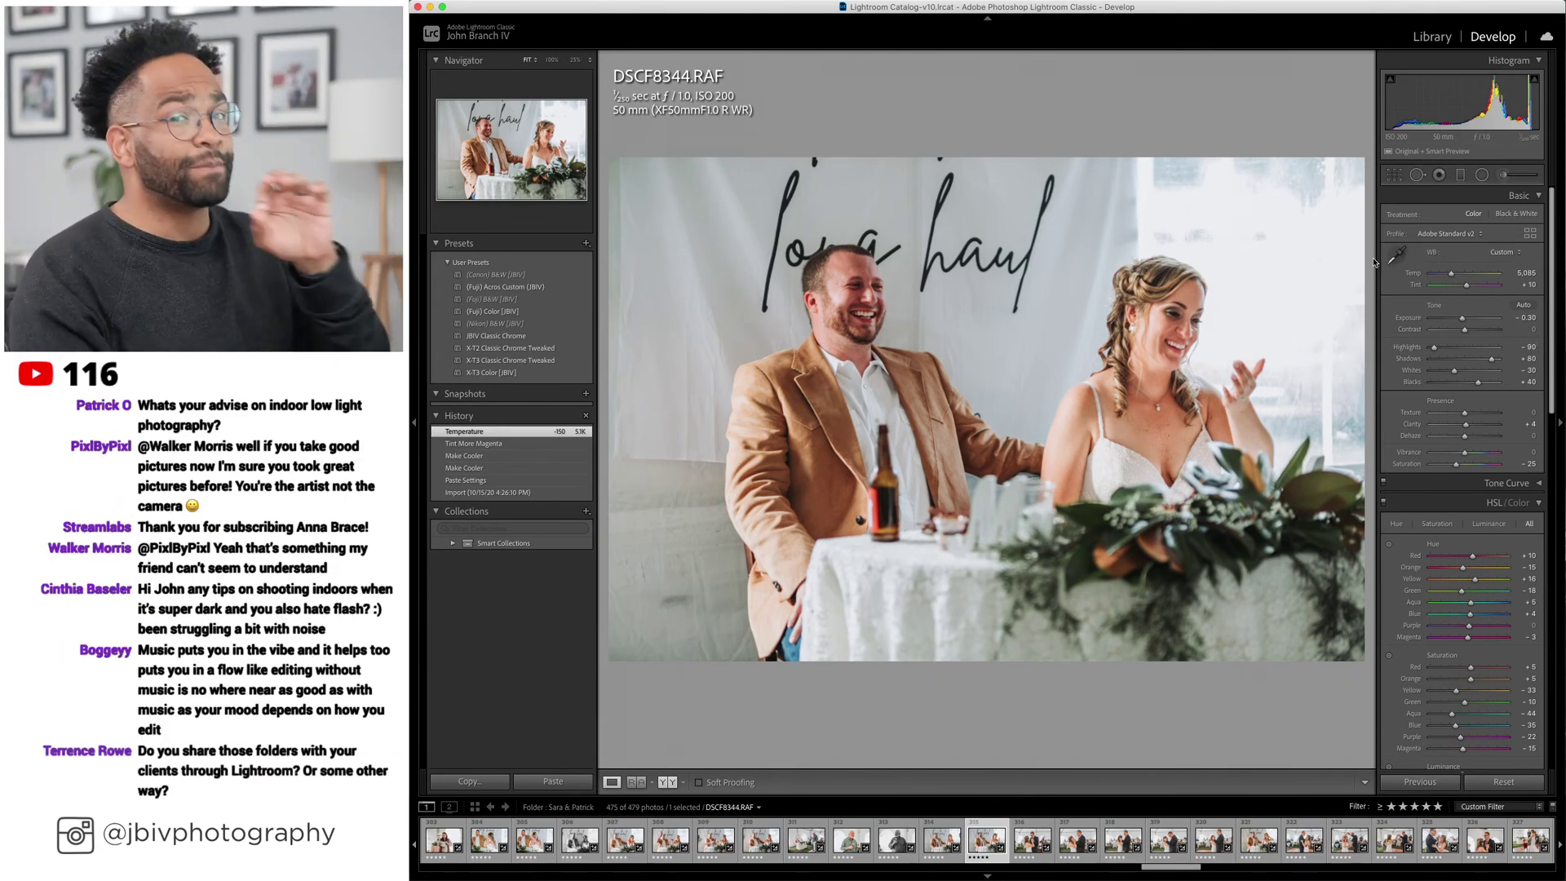
Switch to Finder and preview photos in the Getting Ready Bride folder, including DSCF7126.jpg and DSCF7378.jpg.
{"action": "left_click", "coordinate": [1437, 38]}
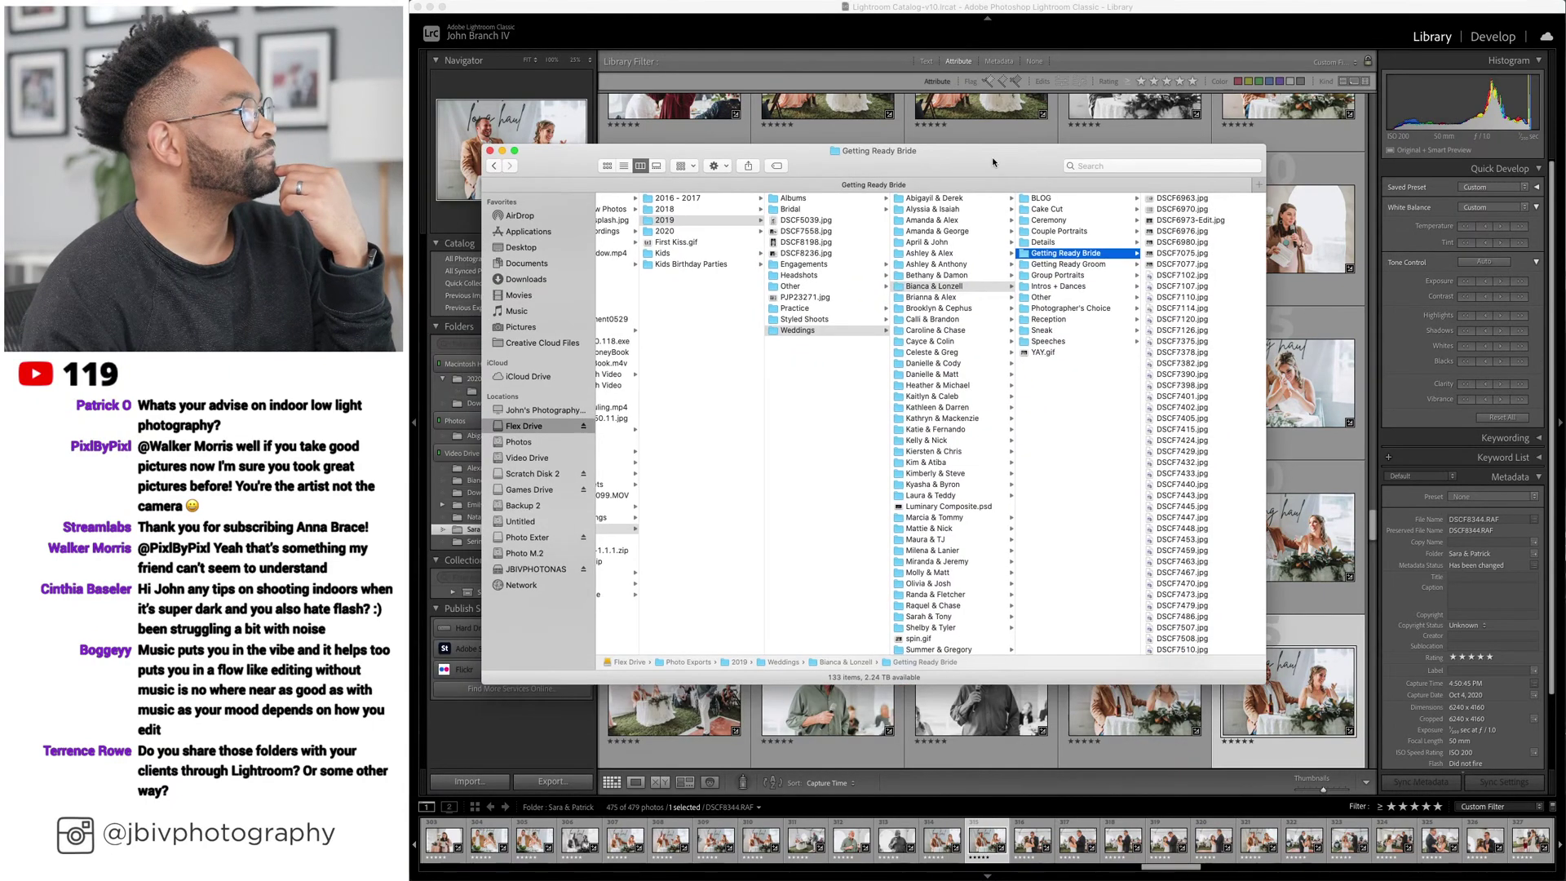
{"action": "left_click", "coordinate": [1178, 199]}
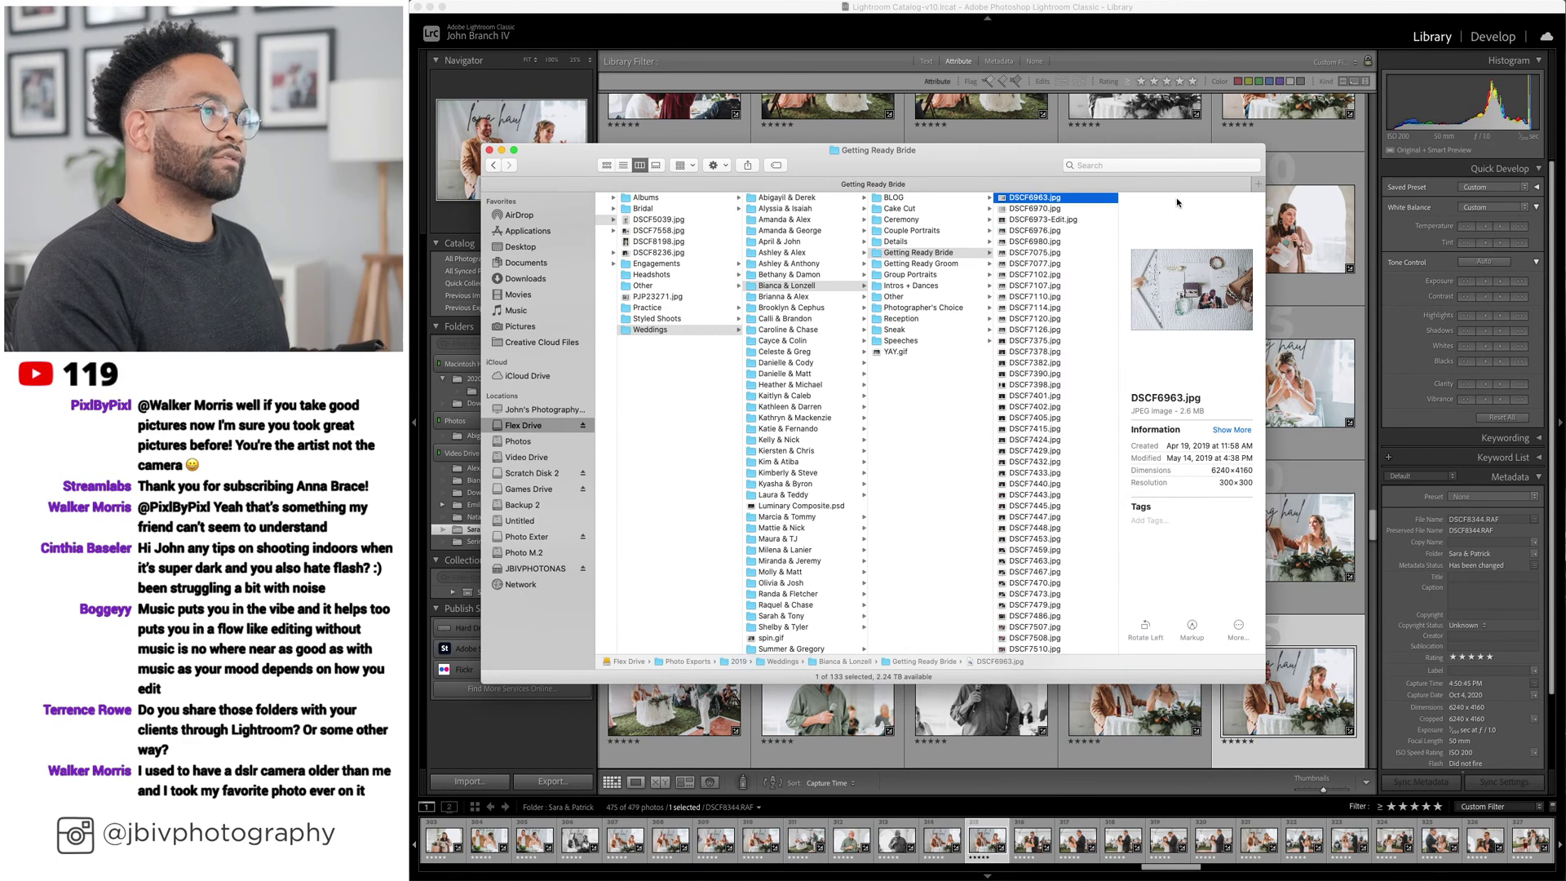
{"action": "left_click", "coordinate": [1034, 274]}
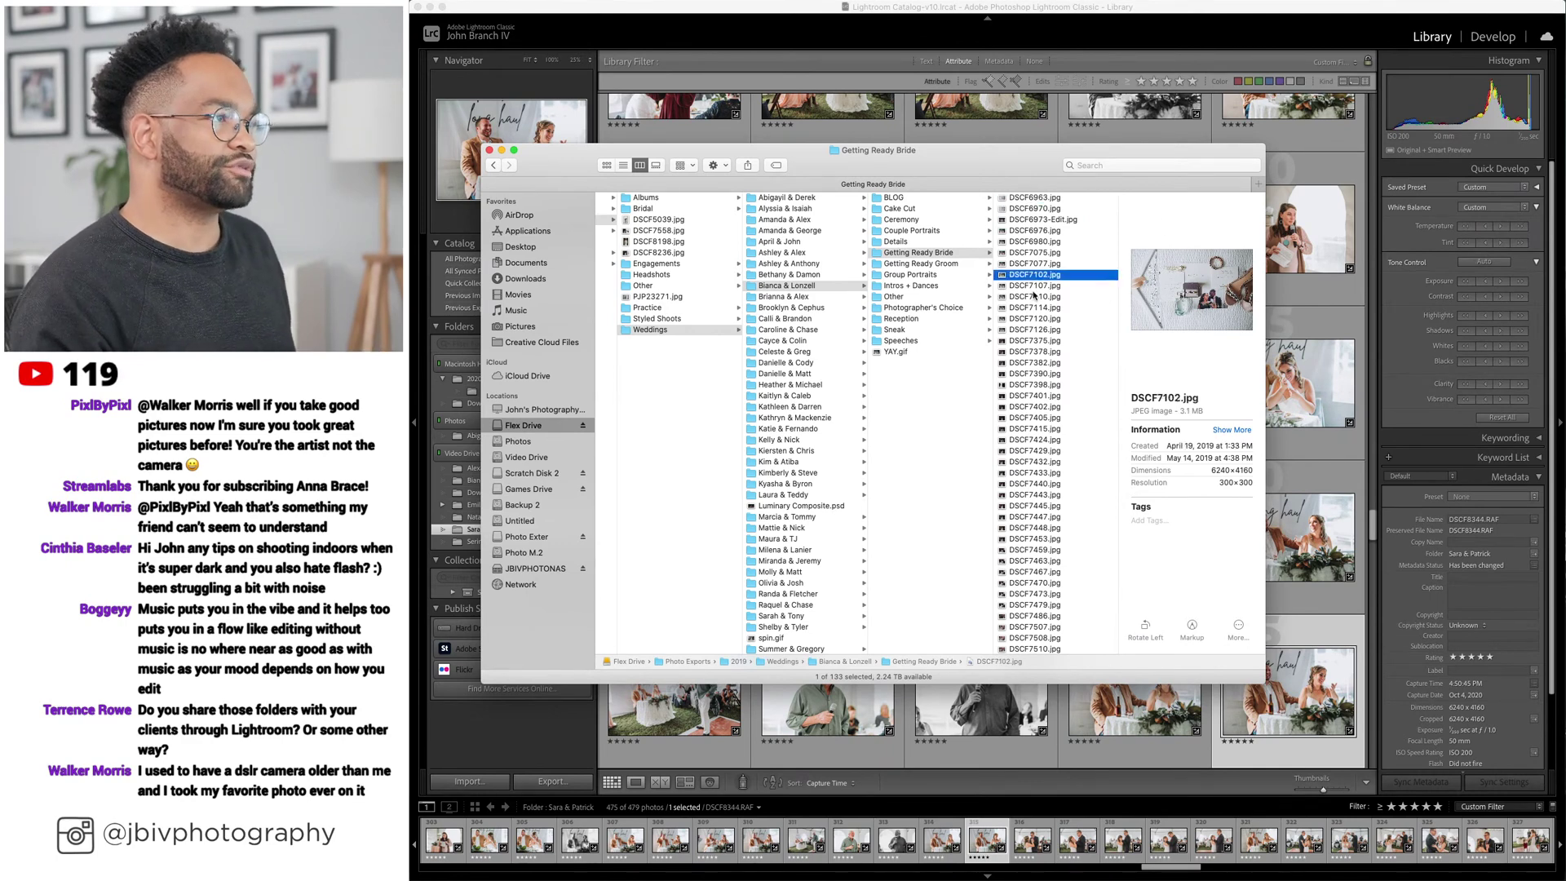
{"action": "left_click", "coordinate": [1036, 341]}
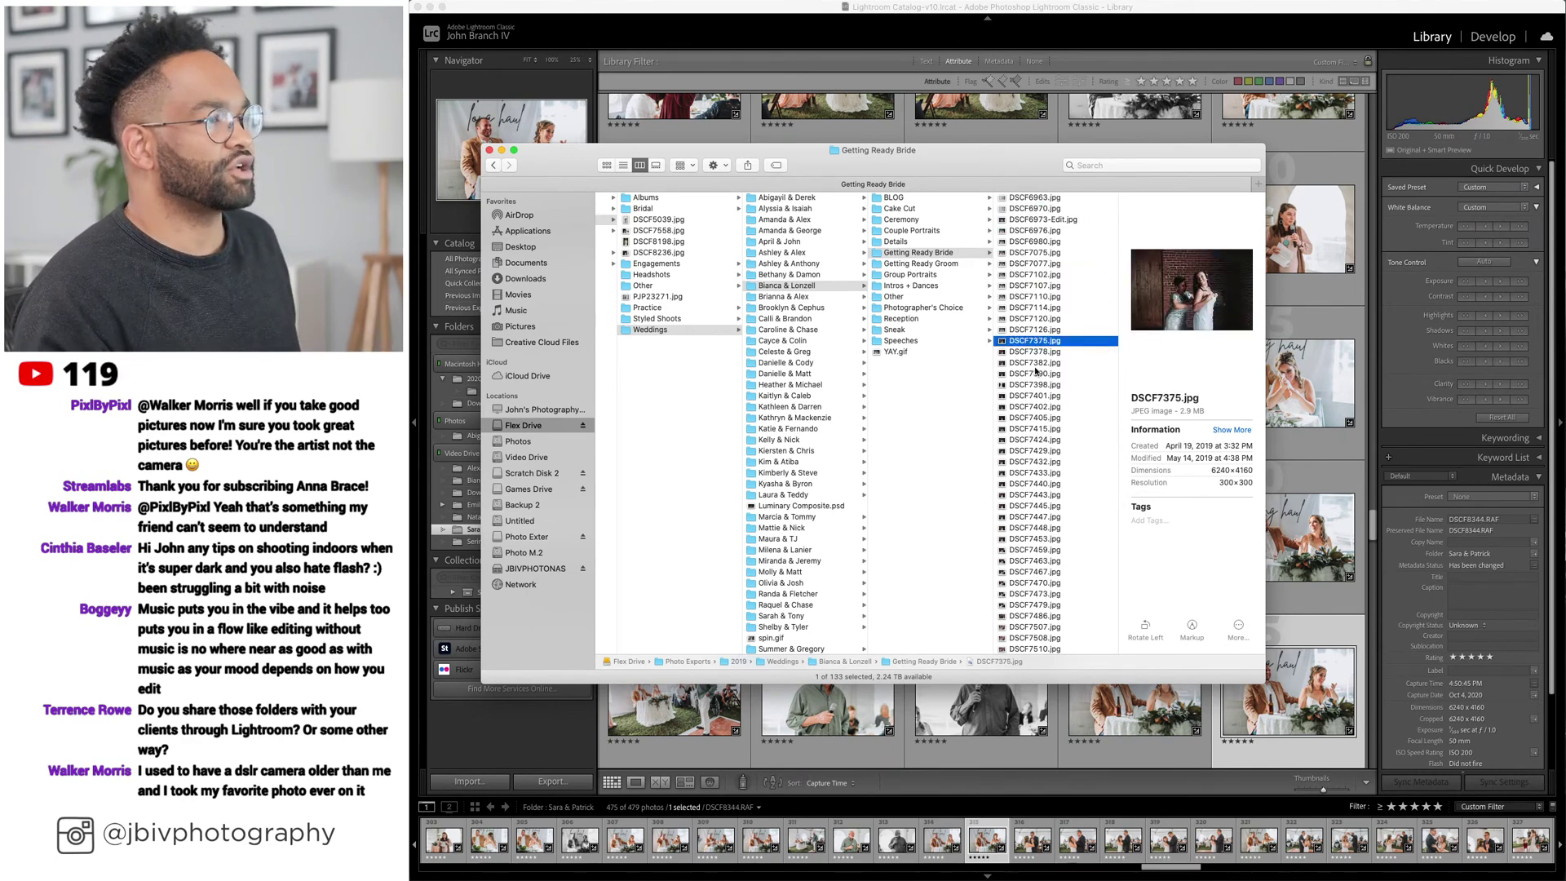
{"action": "left_click", "coordinate": [1033, 330]}
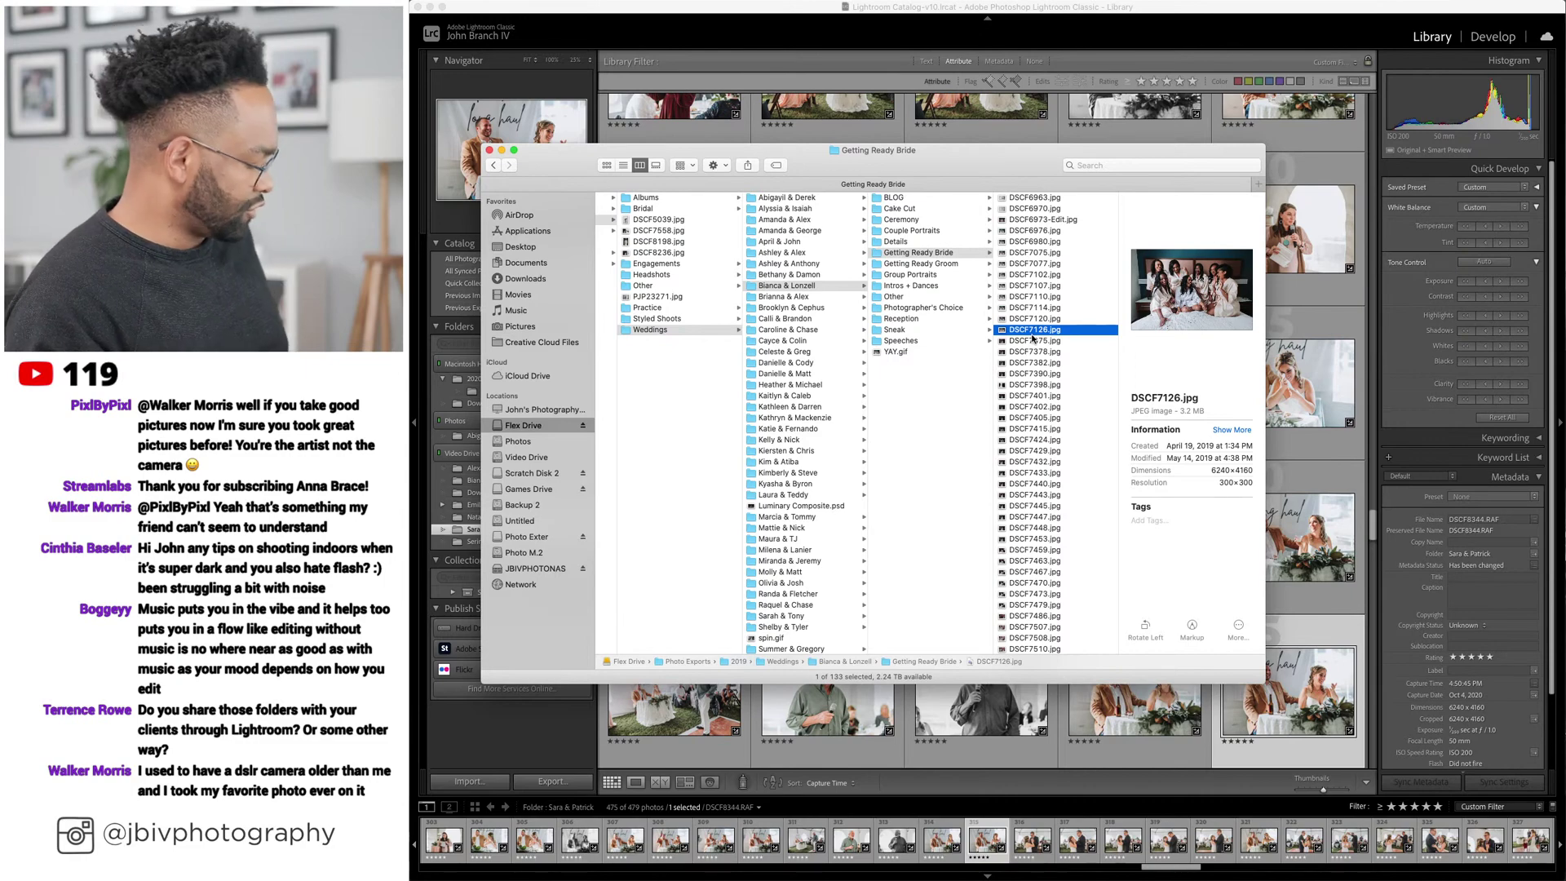
{"action": "key", "text": "space"}
{"action": "key", "text": "Down"}
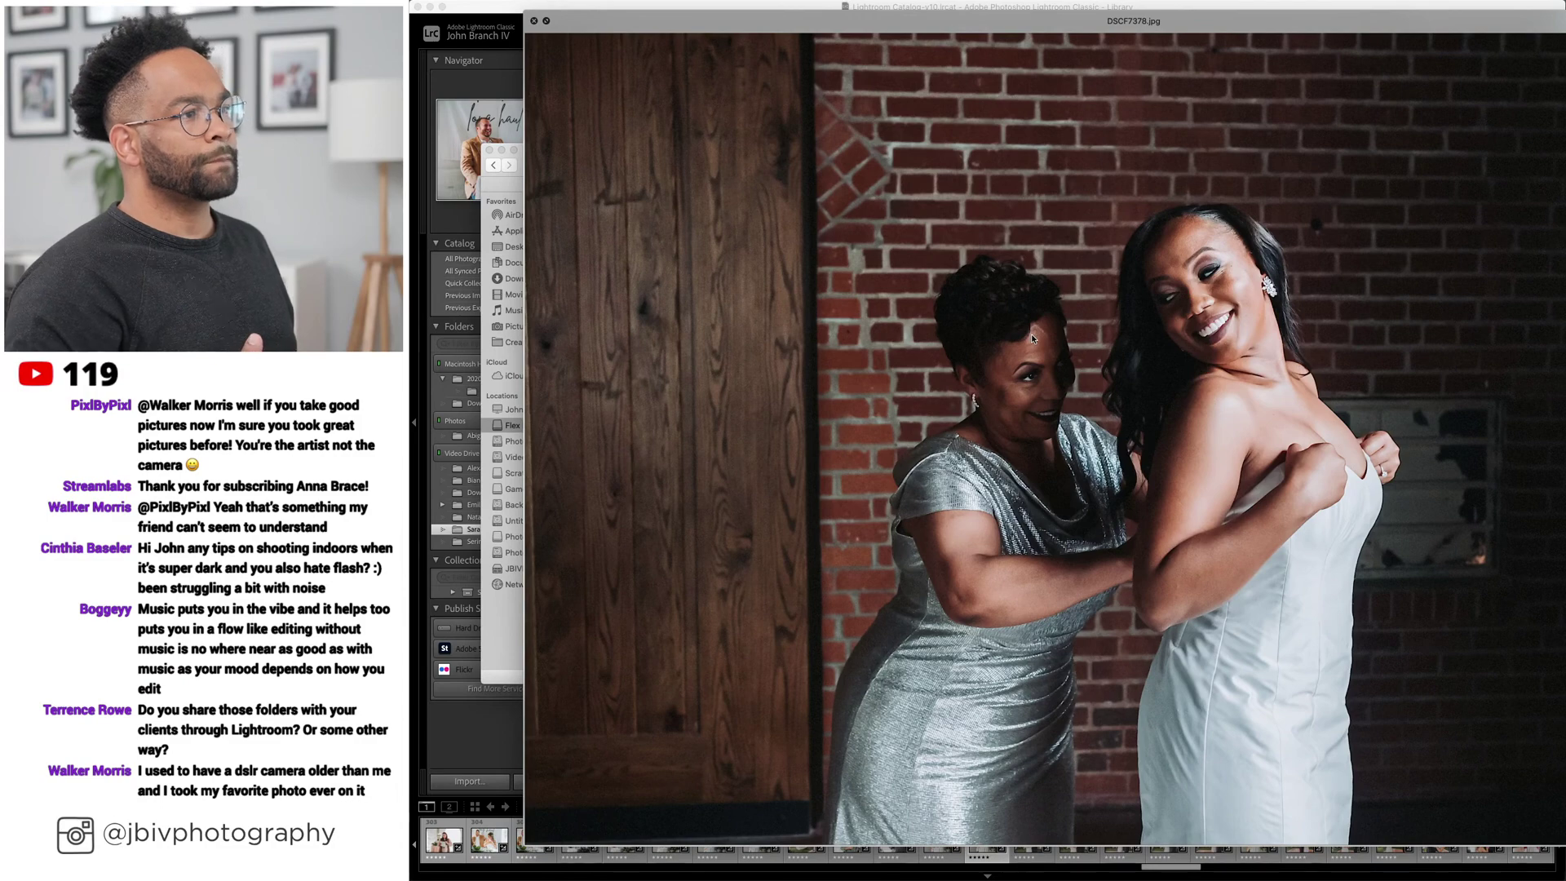
{"action": "key", "text": "Left"}
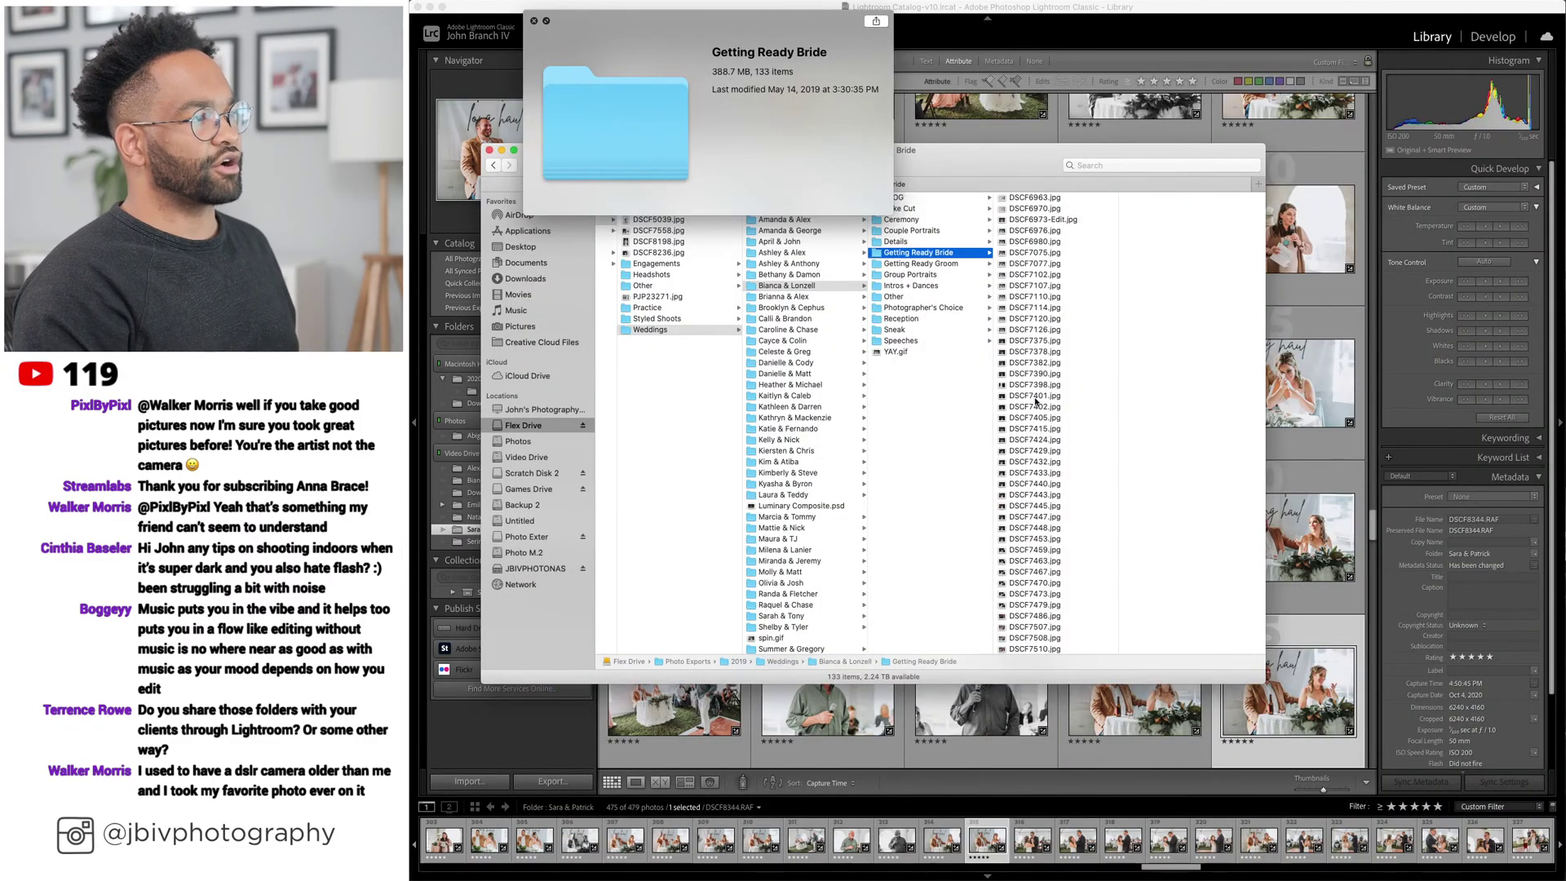
View the bride's earring portrait DSCF7401.jpg at large size and close the image window.
{"action": "left_click", "coordinate": [1036, 399]}
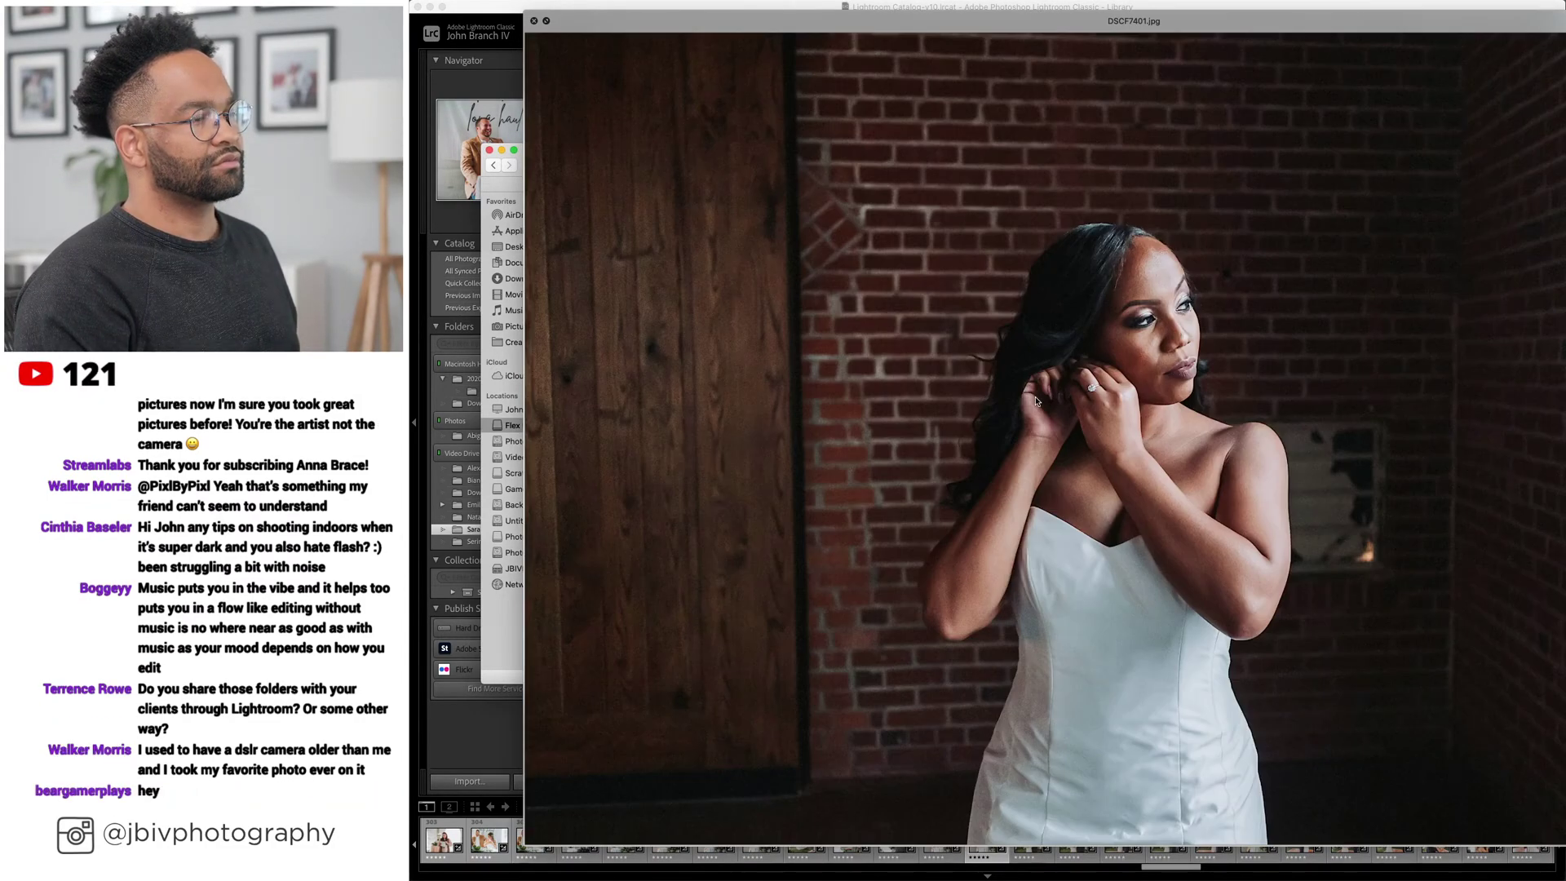
{"action": "key", "text": "space"}
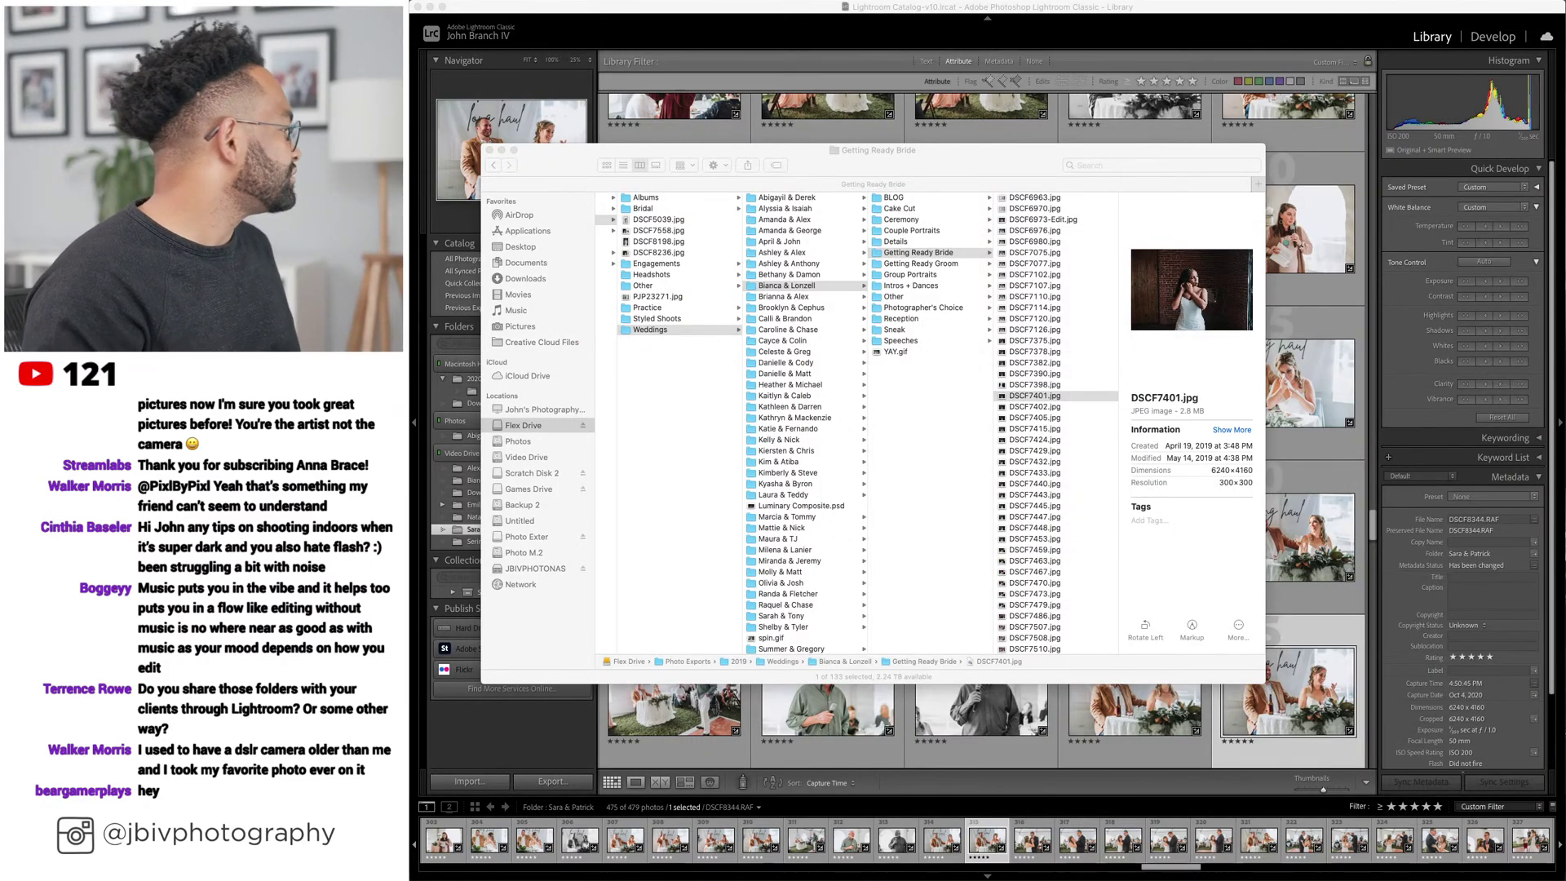
{"action": "key", "text": "space"}
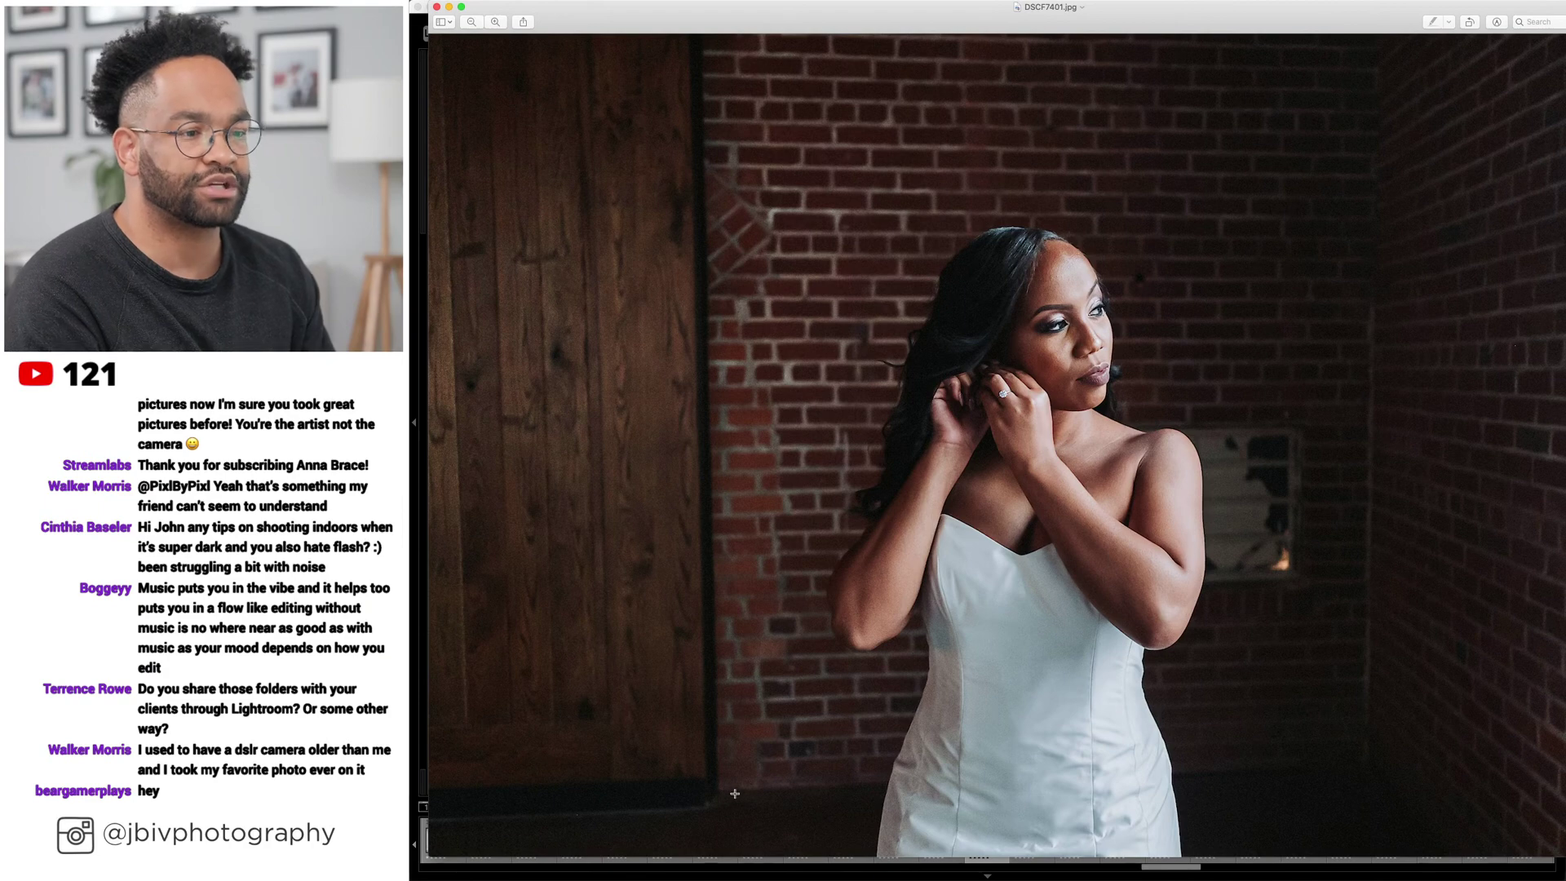
{"action": "left_click", "coordinate": [438, 8]}
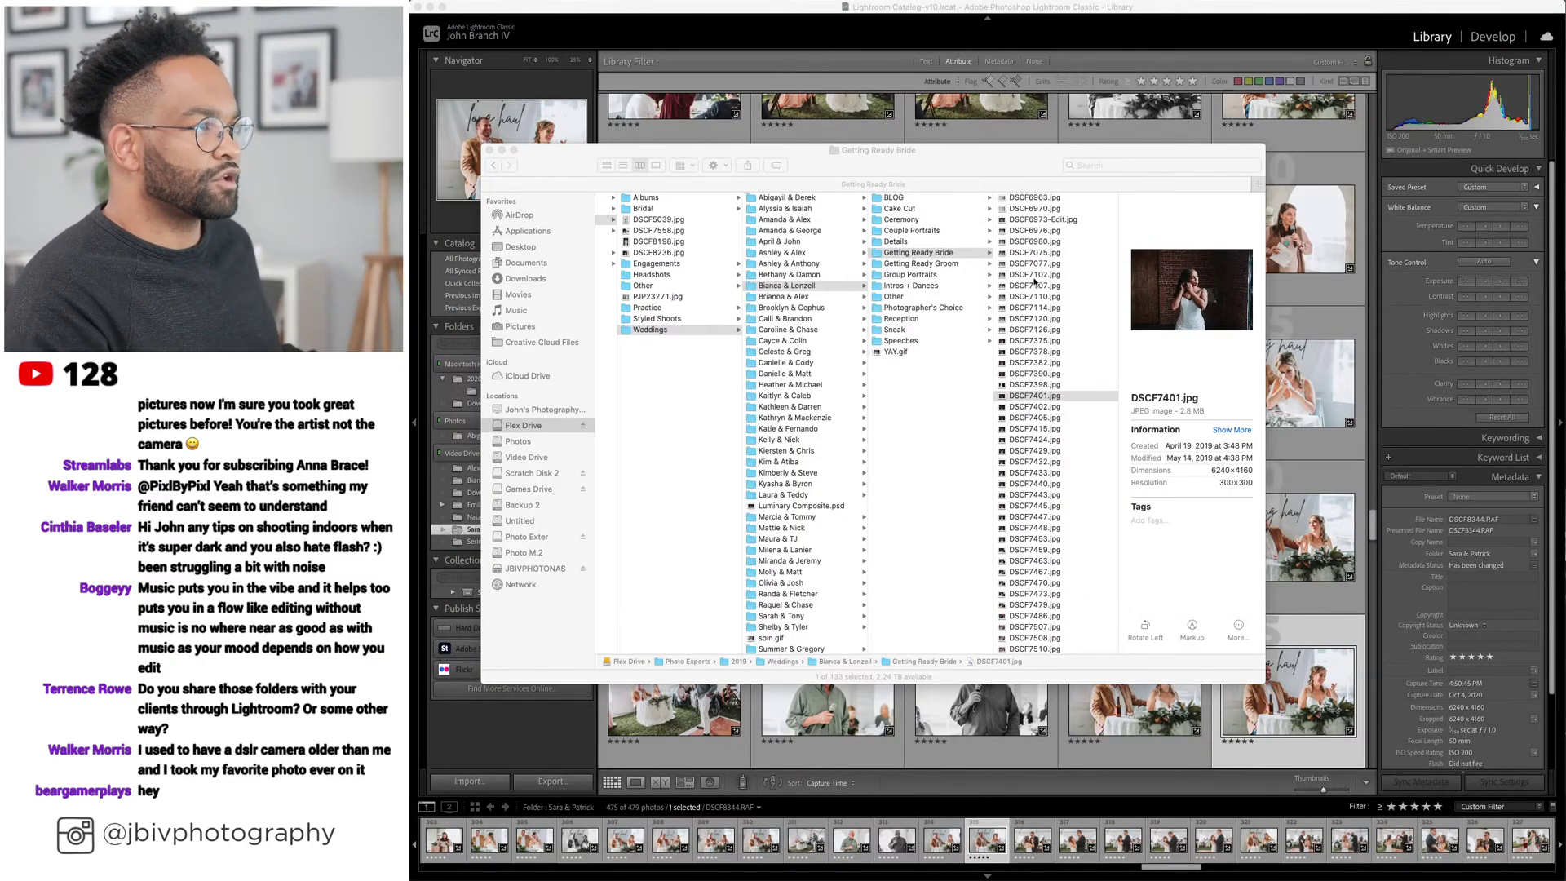
Look through the bride's getting-ready photos from DSCF7401.jpg to DSCF7463.jpg in a large preview and close it.
{"action": "key", "text": "space"}
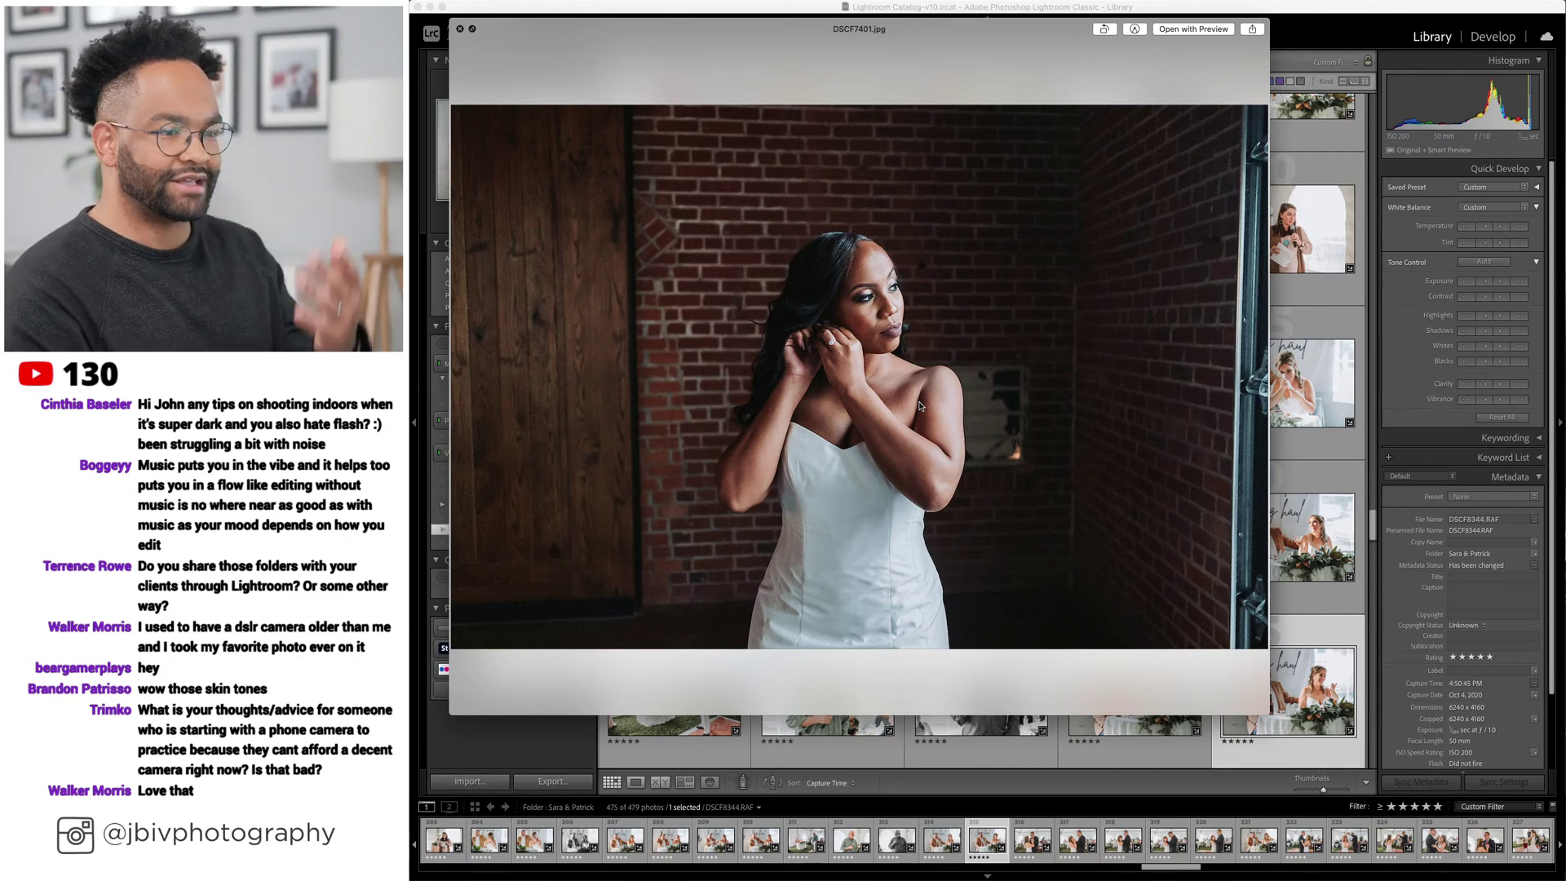
{"action": "key", "text": "Right"}
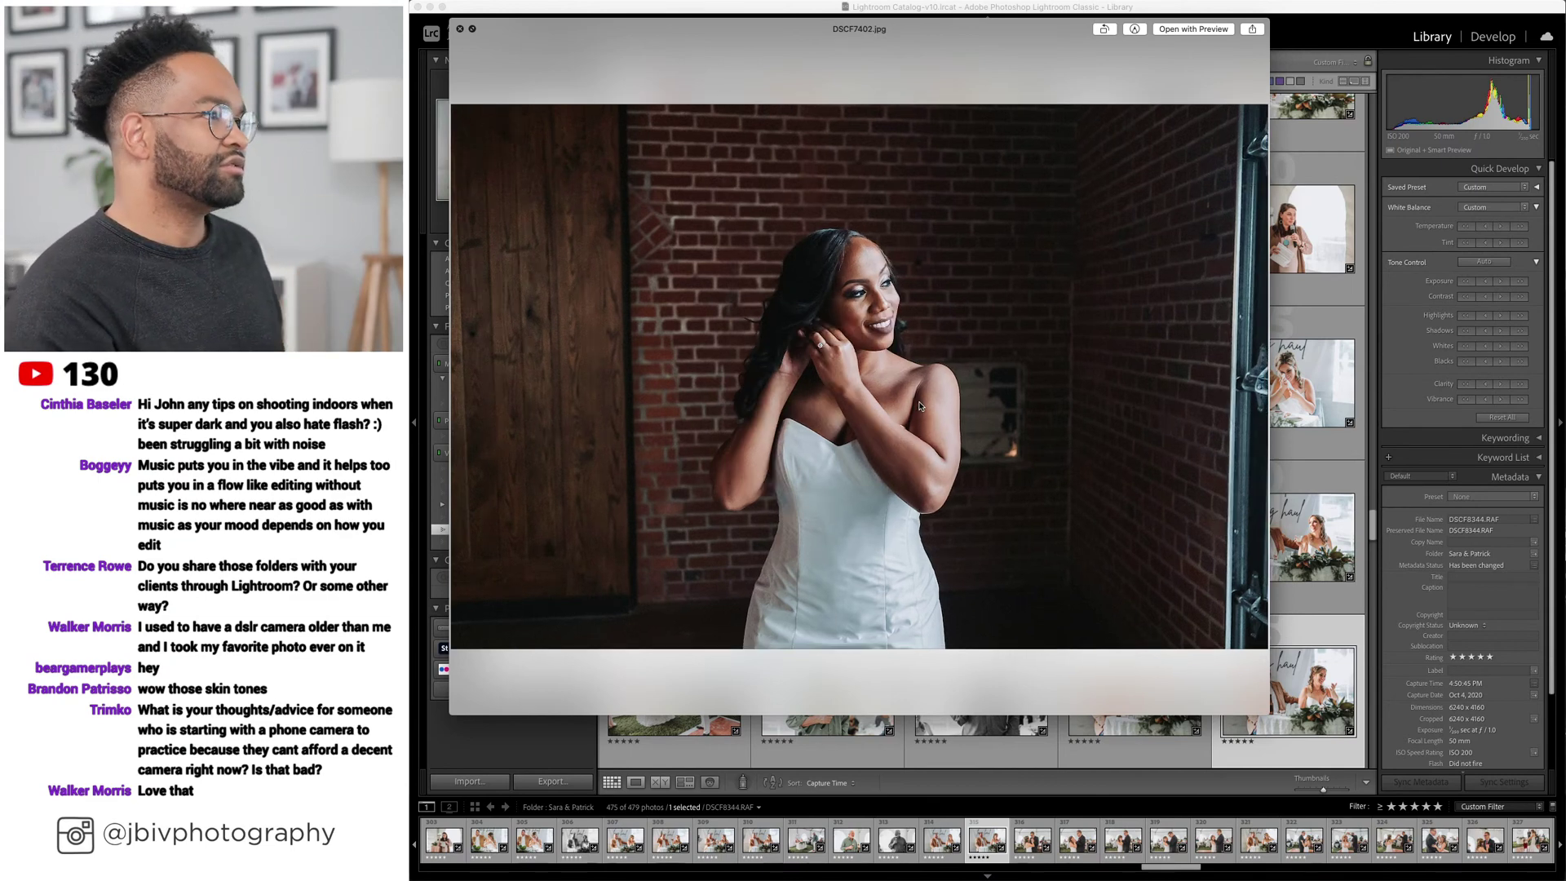
{"action": "key", "text": "Right"}
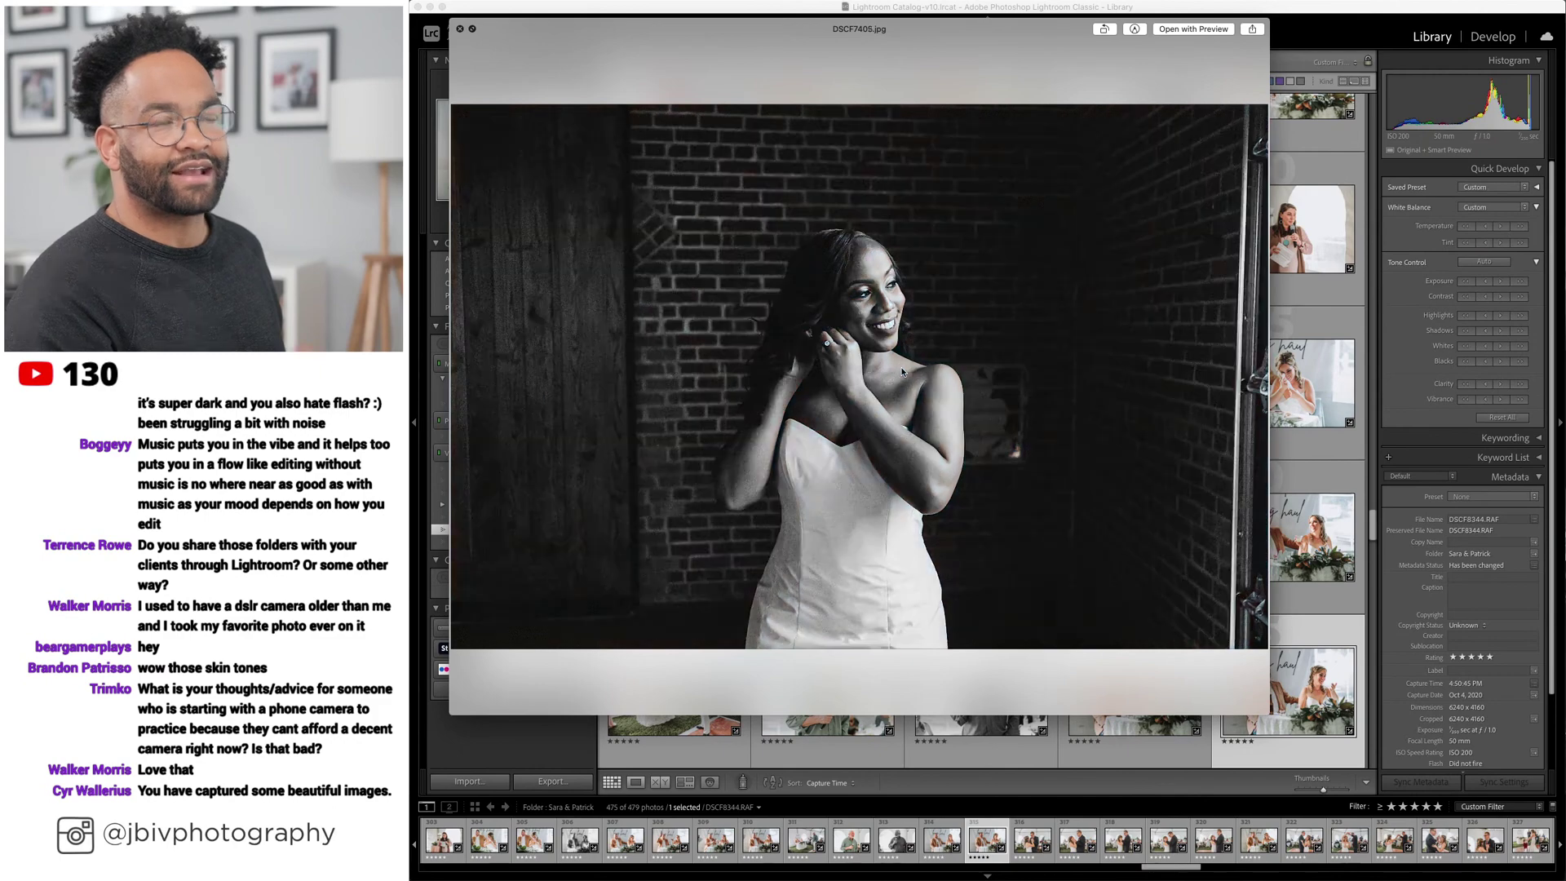
{"action": "key", "text": "Right"}
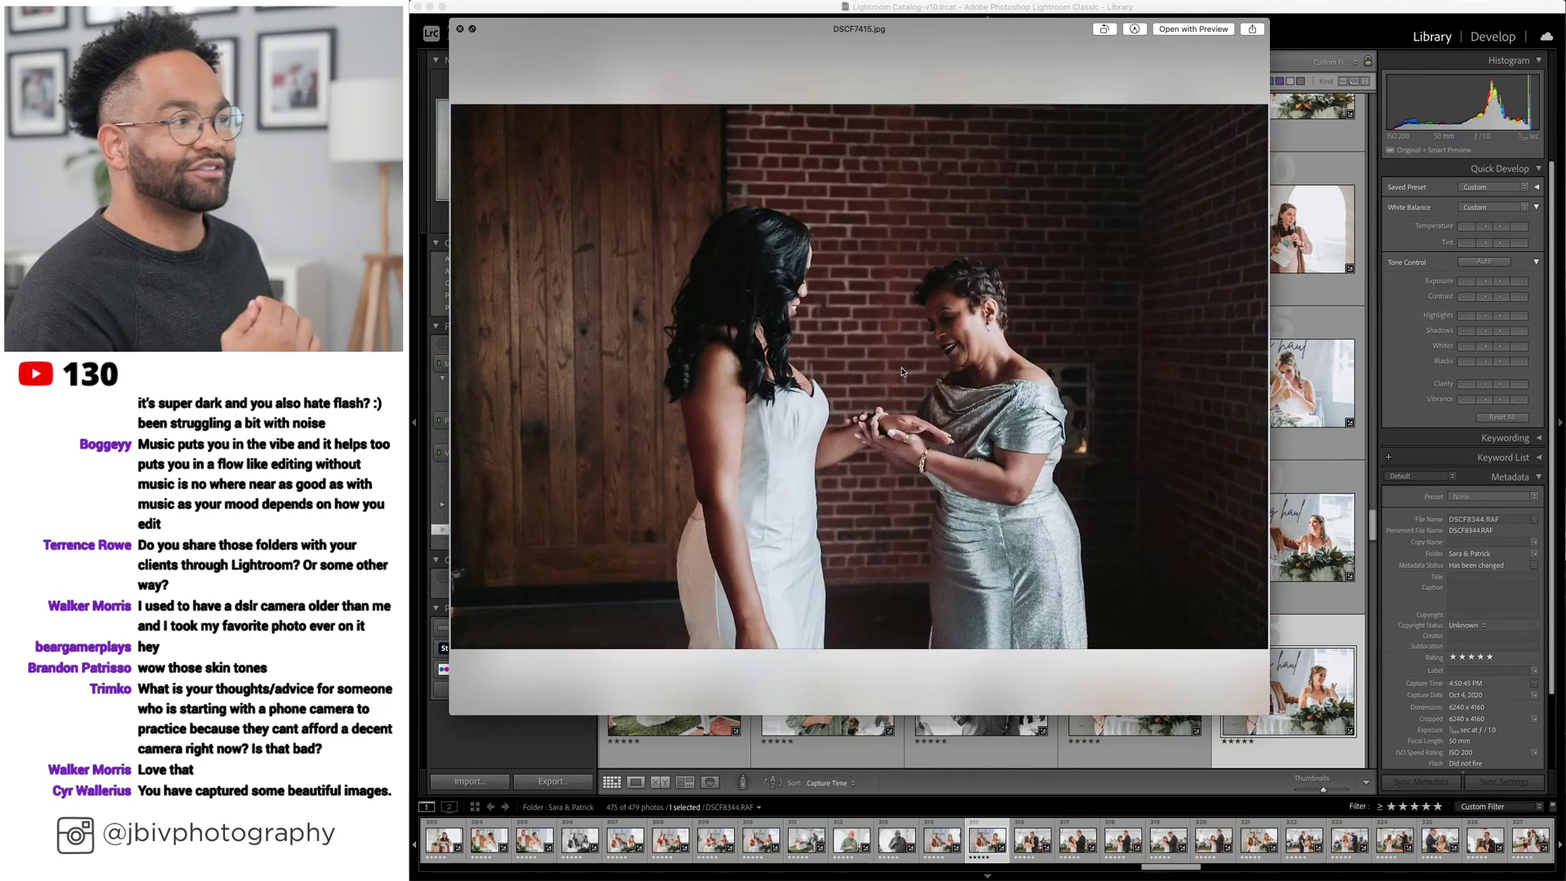
{"action": "key", "text": "Right"}
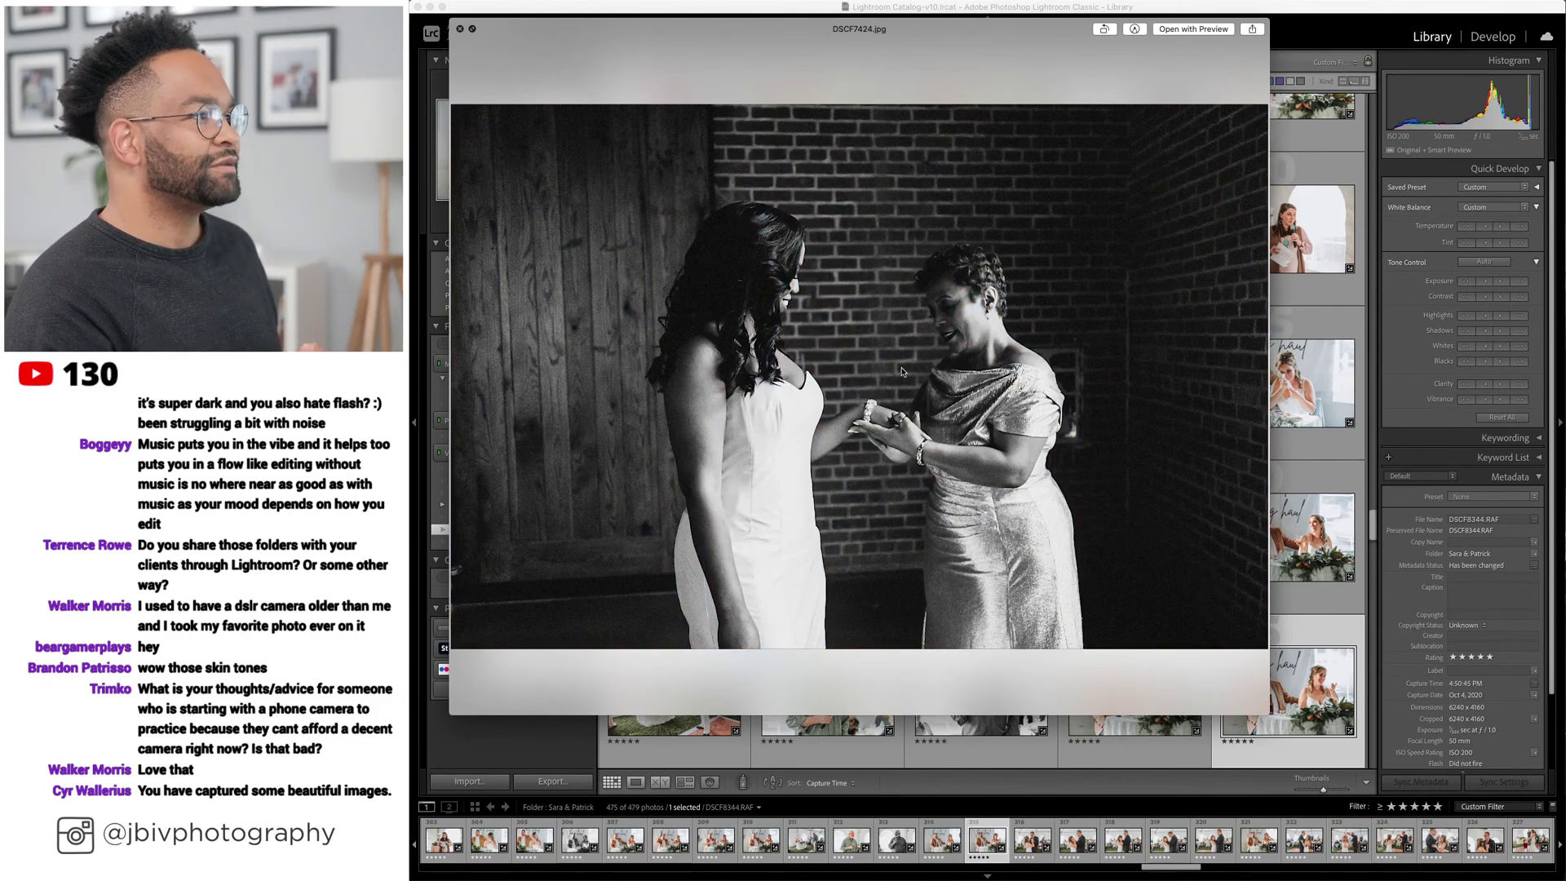
{"action": "key", "text": "Right"}
{"action": "key", "text": "Right"}
{"action": "key", "text": "Right"}
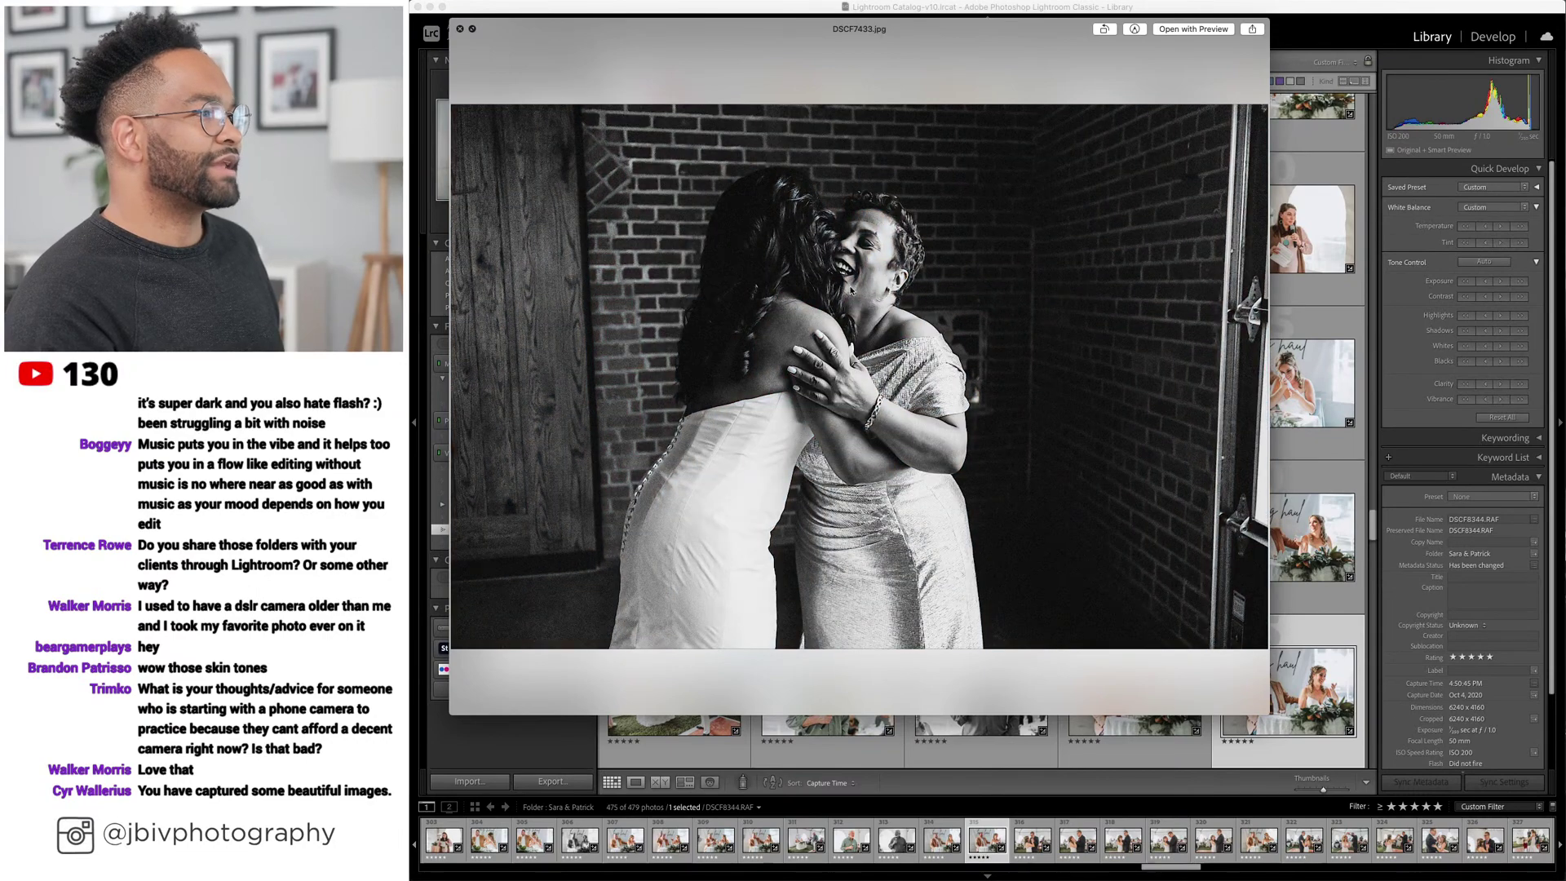
{"action": "key", "text": "Right"}
{"action": "key", "text": "Right"}
{"action": "key", "text": "Right"}
{"action": "key", "text": "Right"}
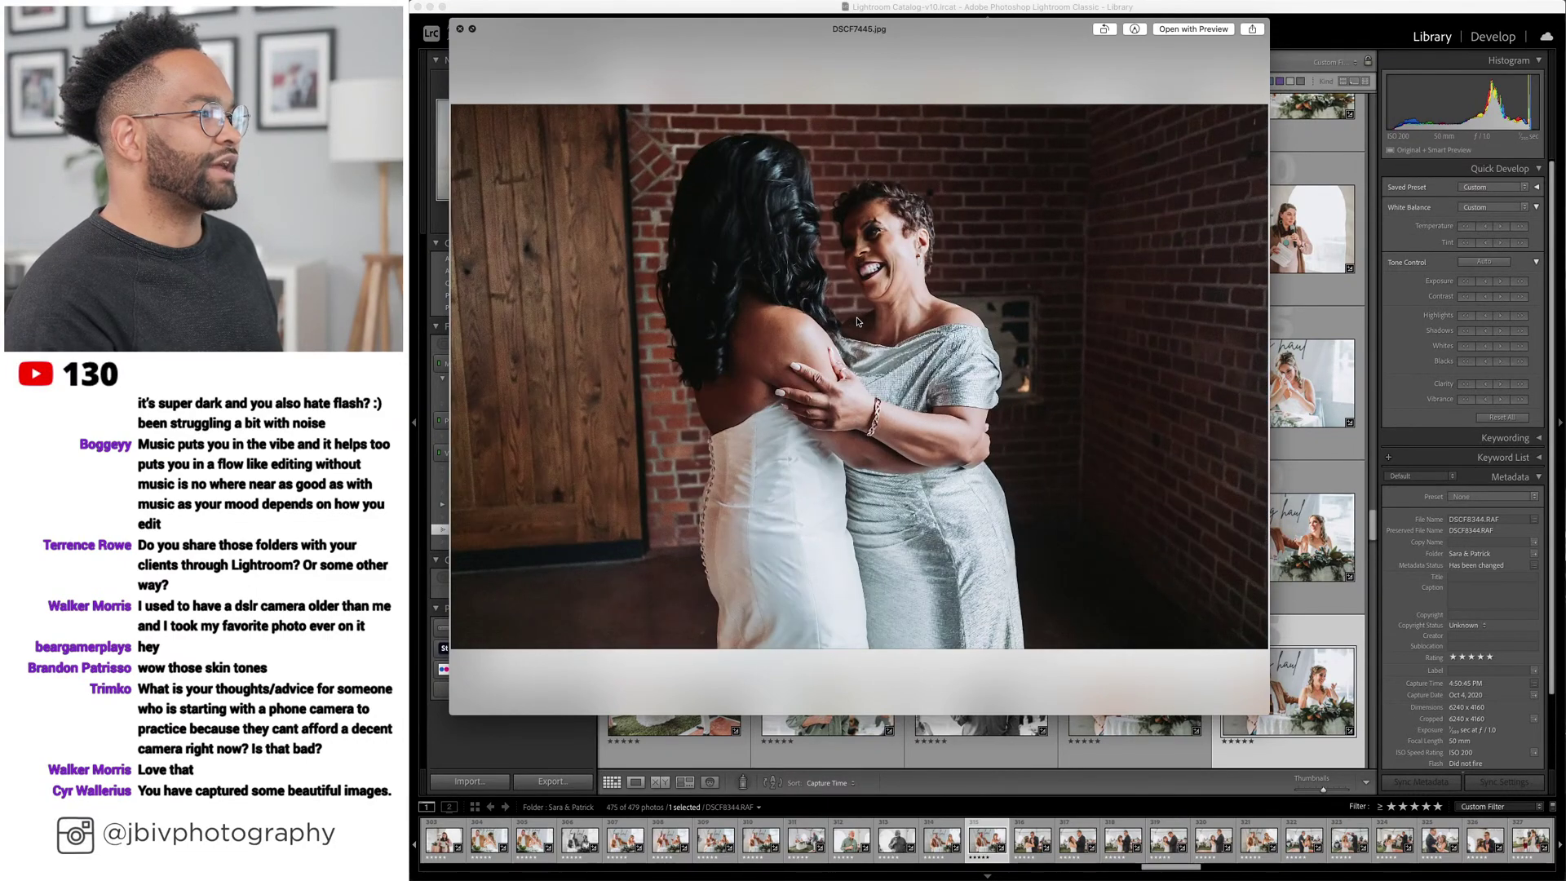
{"action": "key", "text": "Right"}
{"action": "key", "text": "Right"}
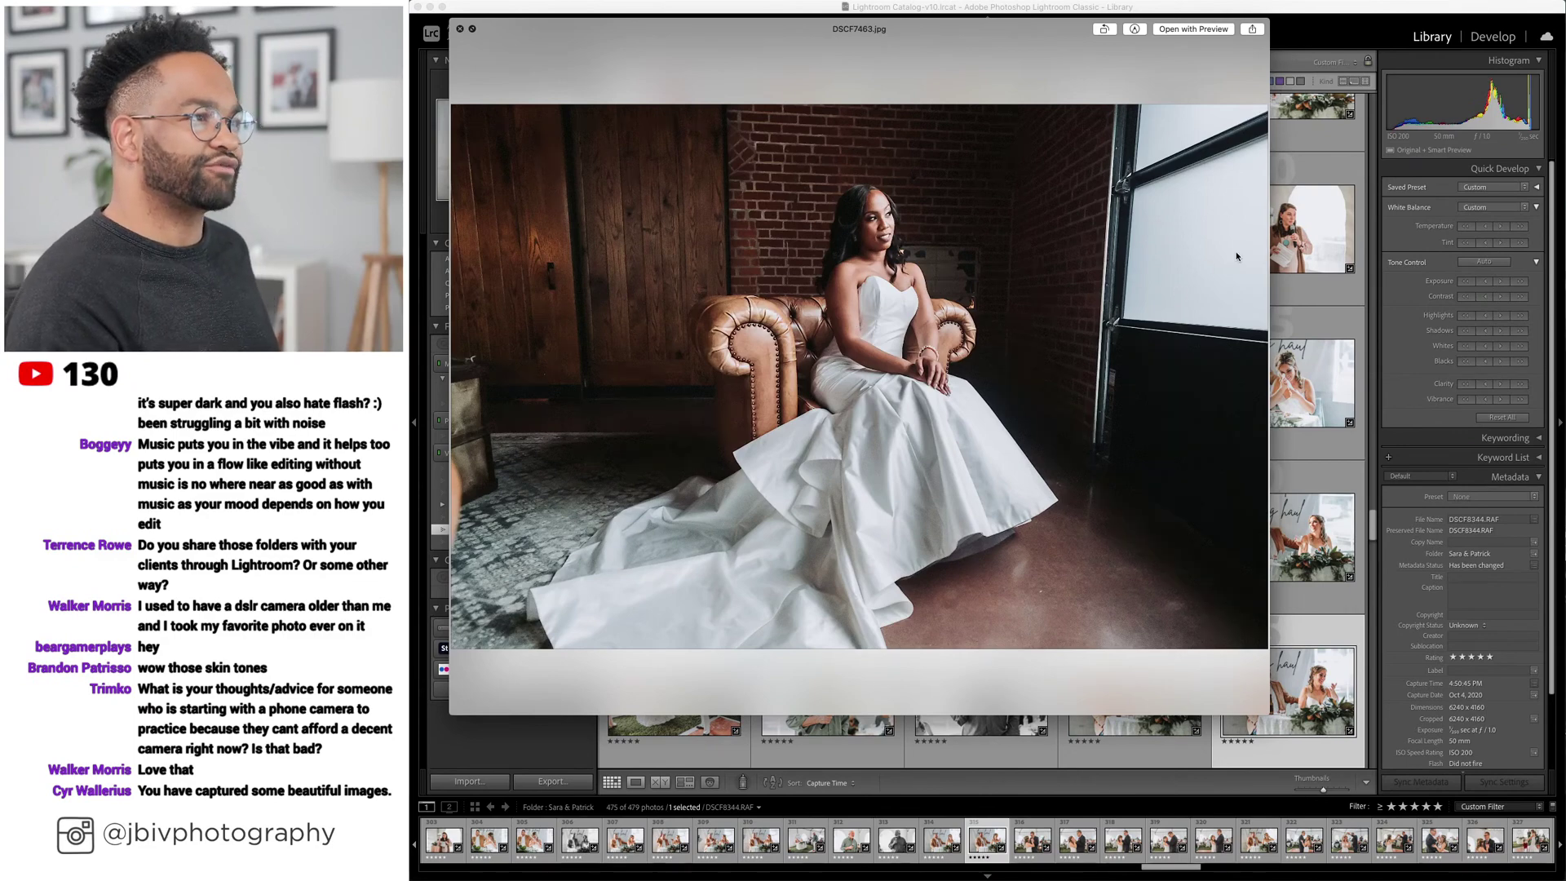
{"action": "key", "text": "space"}
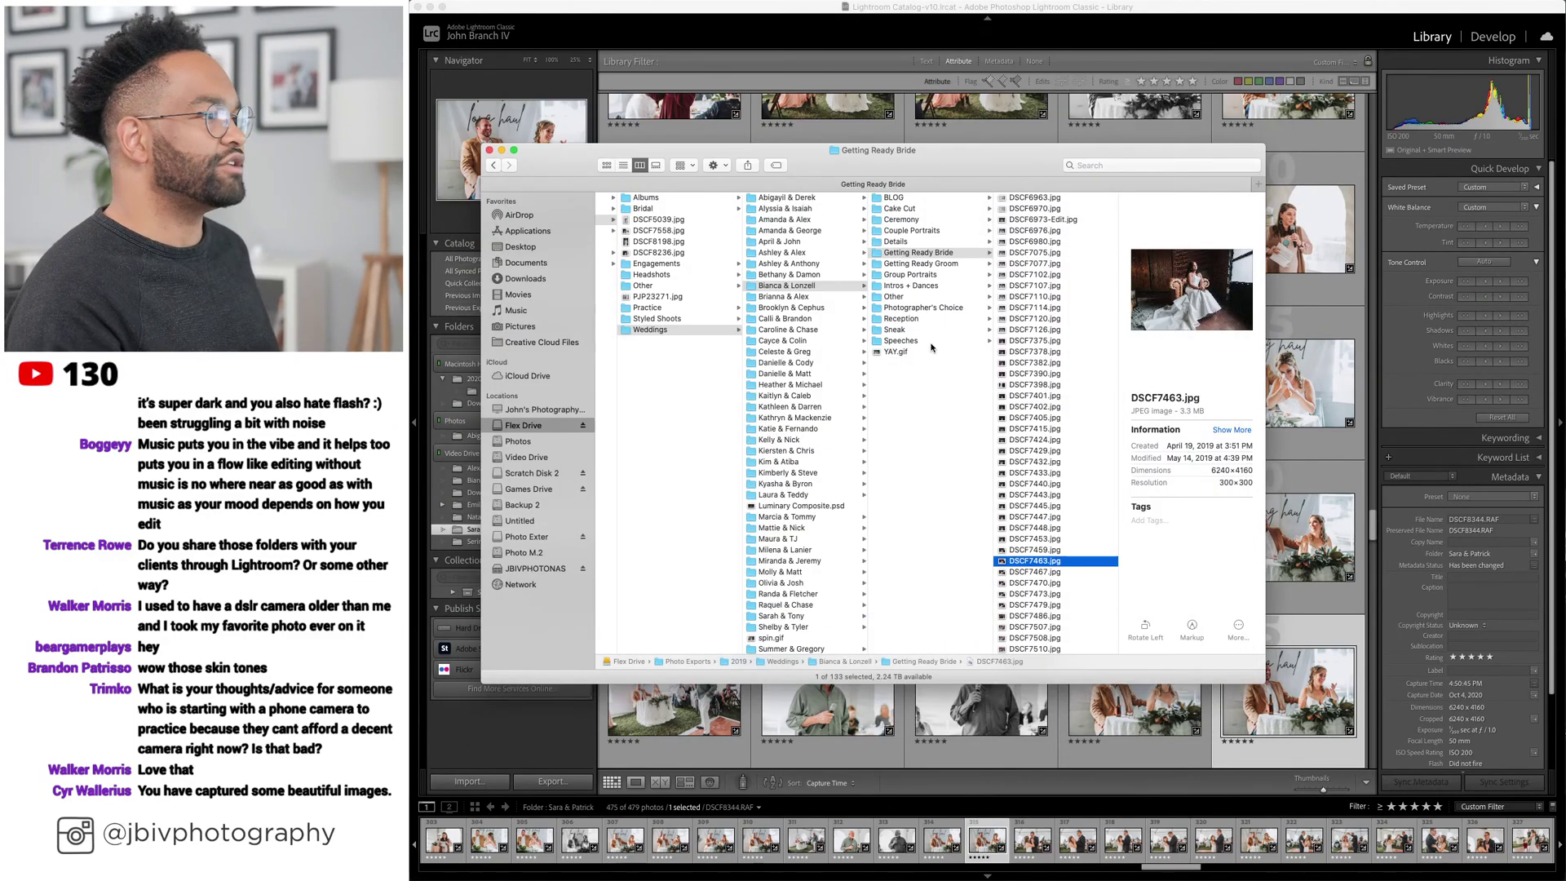
Preview DSCF8127-2.jpg and DSCF8132-2.jpg from the Couple Portraits folder.
{"action": "left_click", "coordinate": [929, 232]}
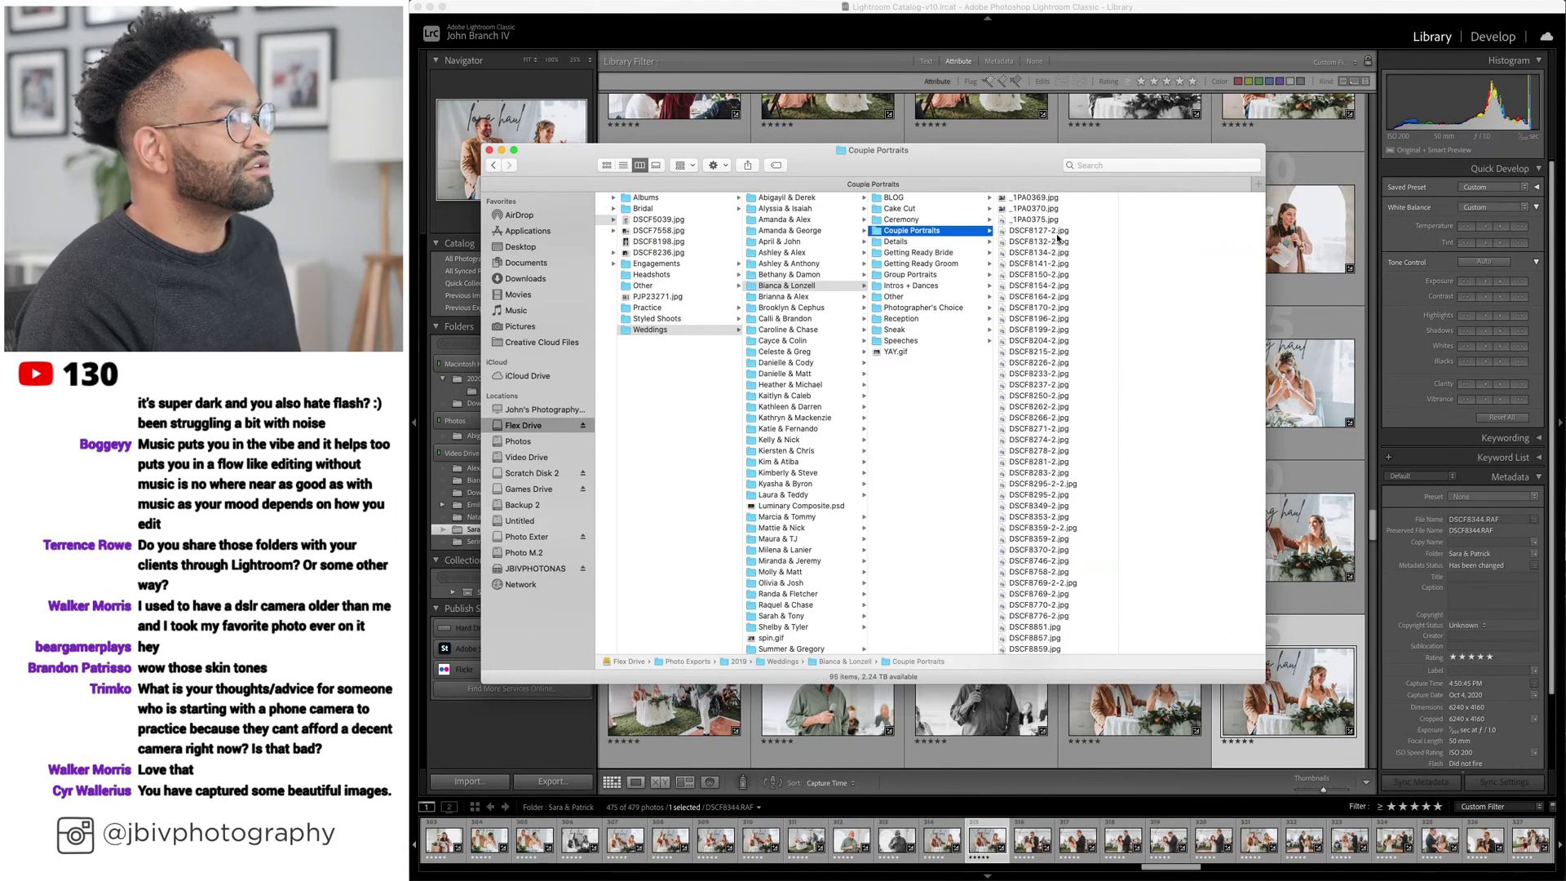
{"action": "left_click", "coordinate": [1057, 231]}
{"action": "key", "text": "space"}
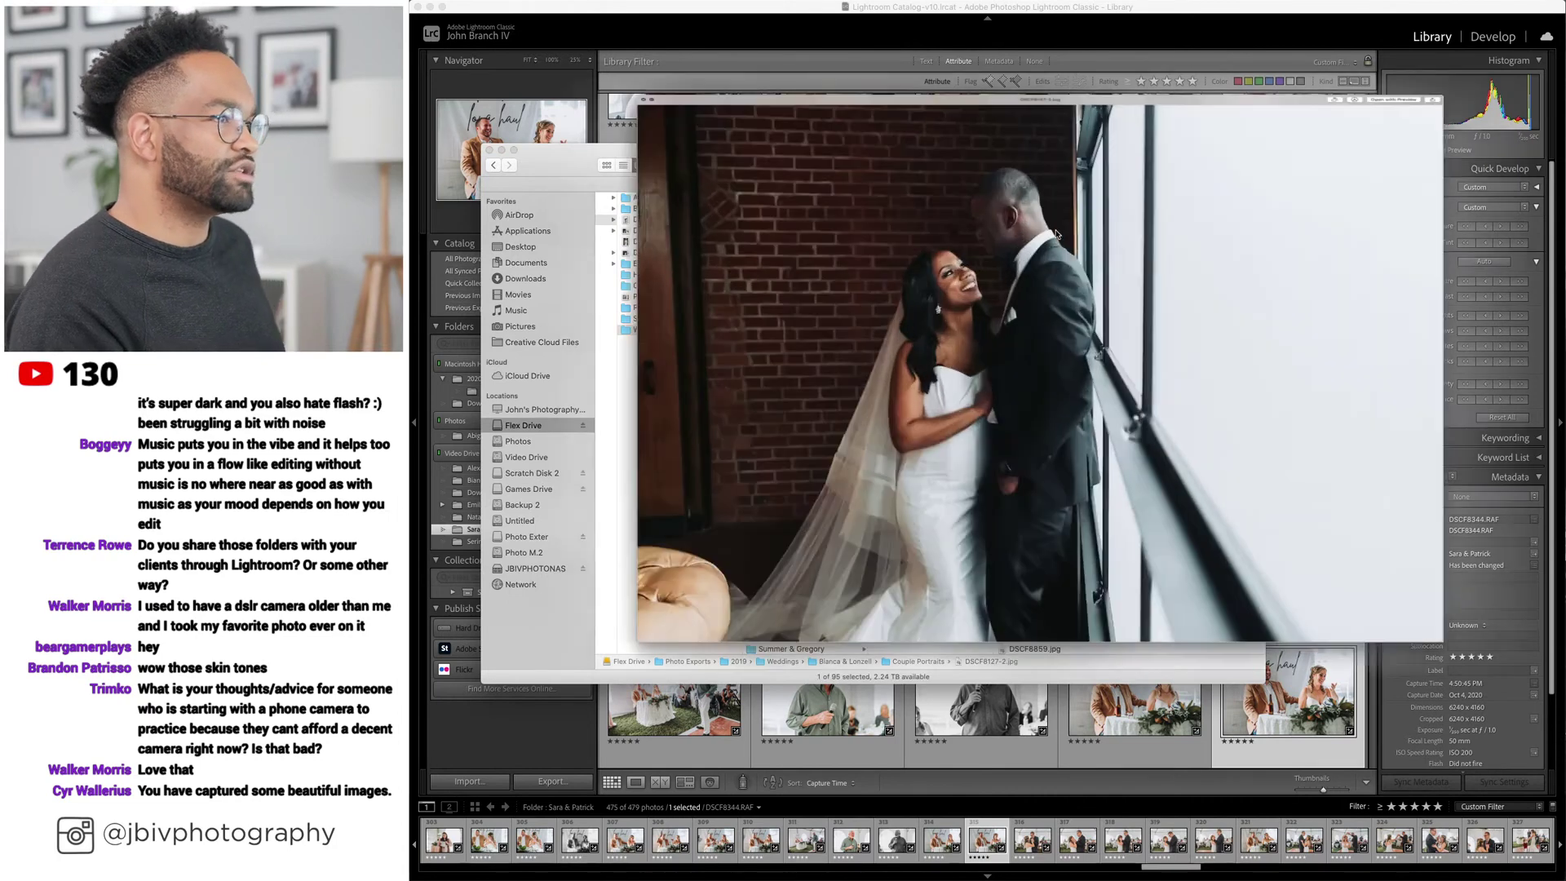
{"action": "key", "text": "Down"}
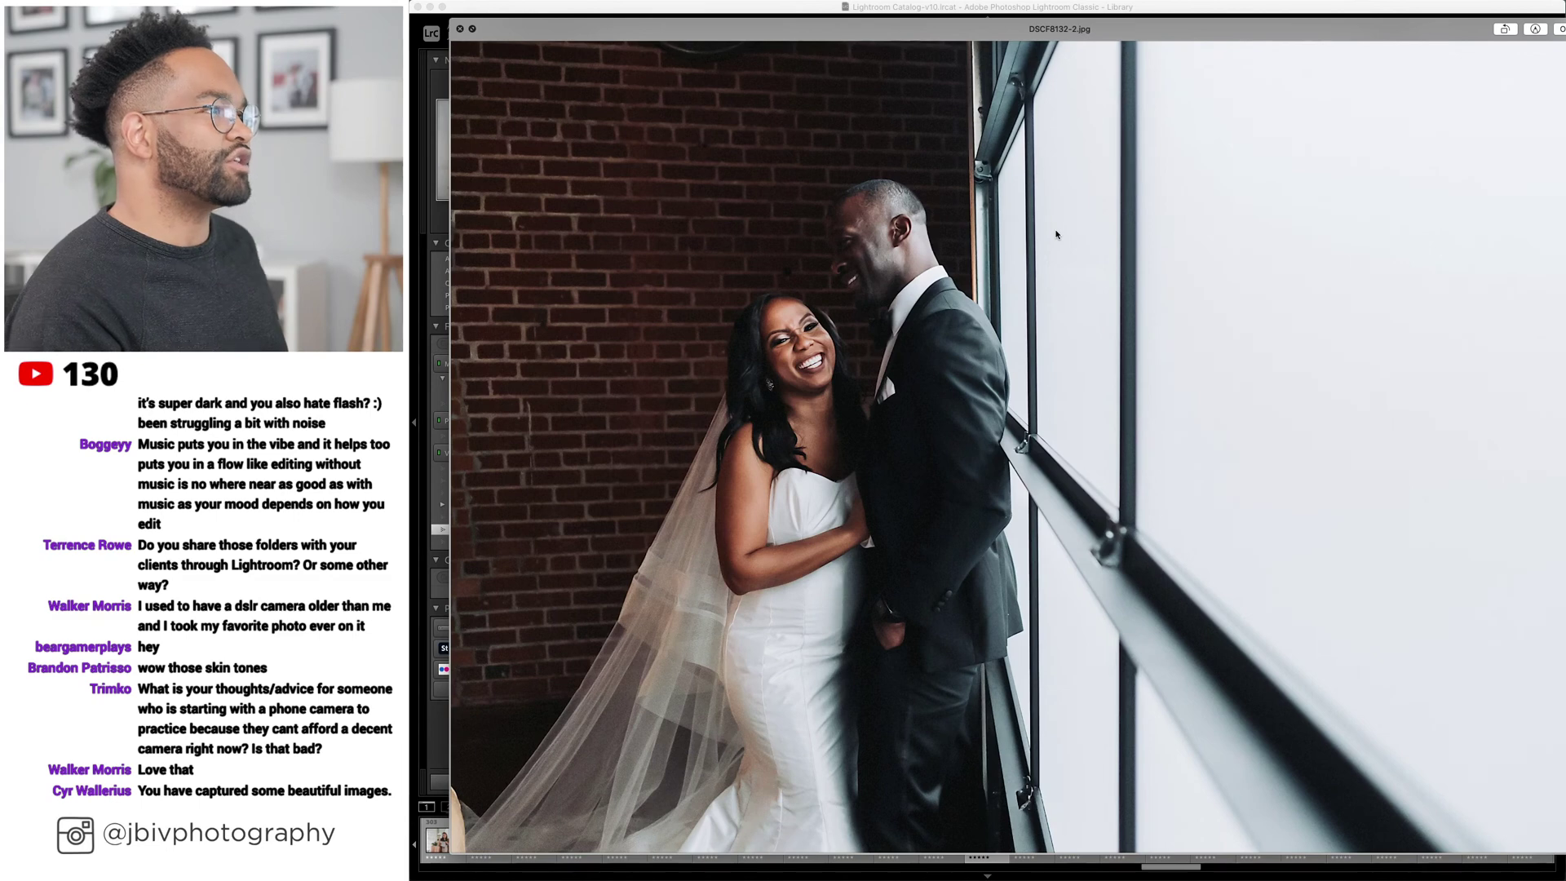
{"action": "key", "text": "space"}
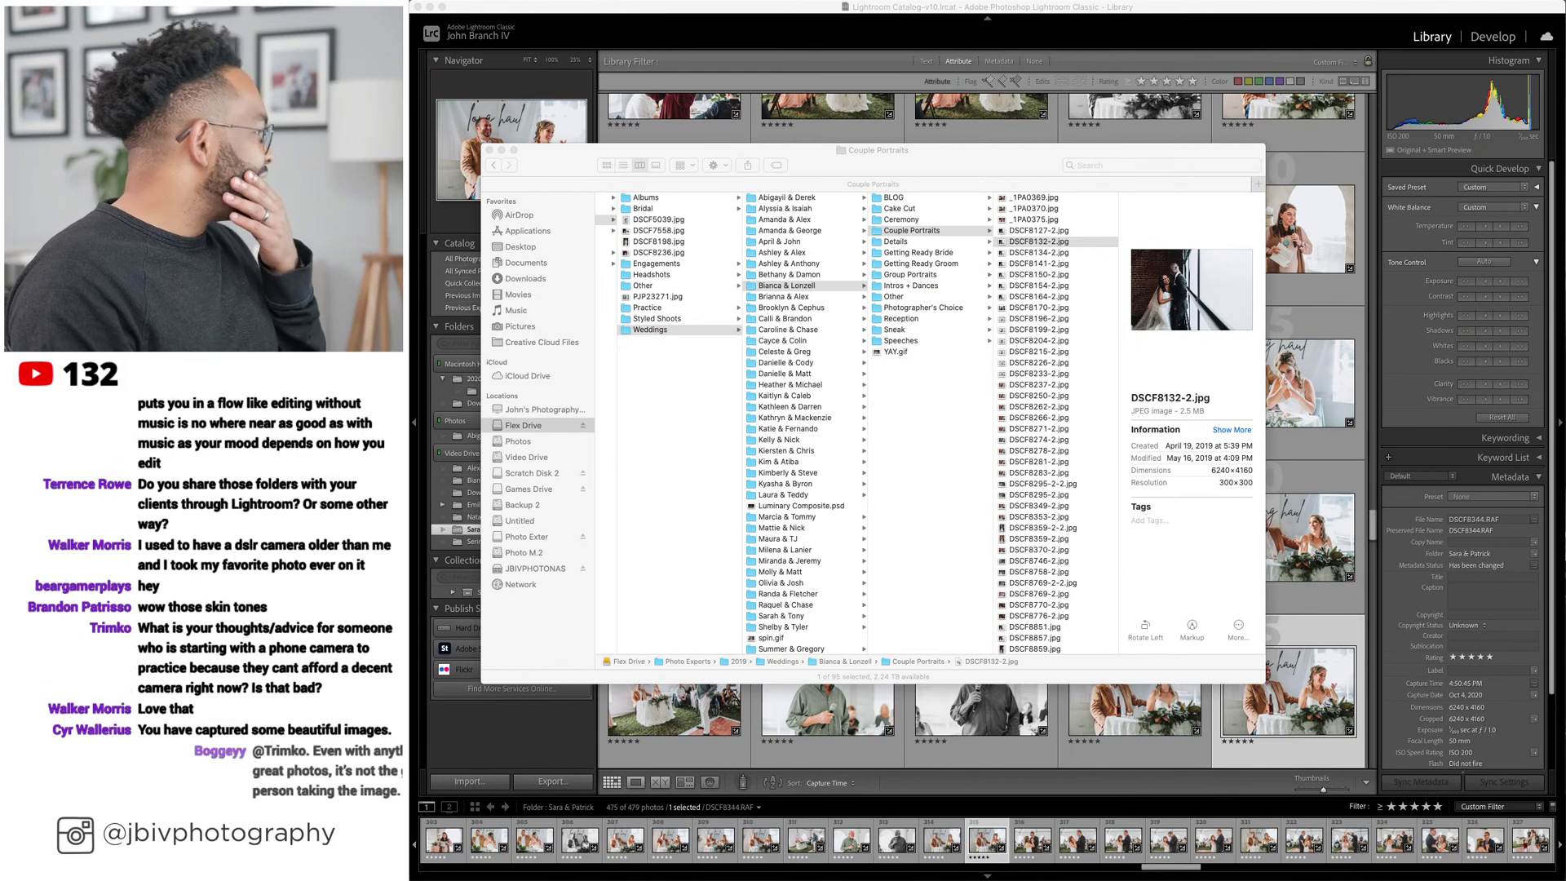
Open DSCF8132-2.jpg in its own smaller window, outline the groom's face briefly, and close the image and the file browser.
{"action": "double_click", "coordinate": [1039, 241]}
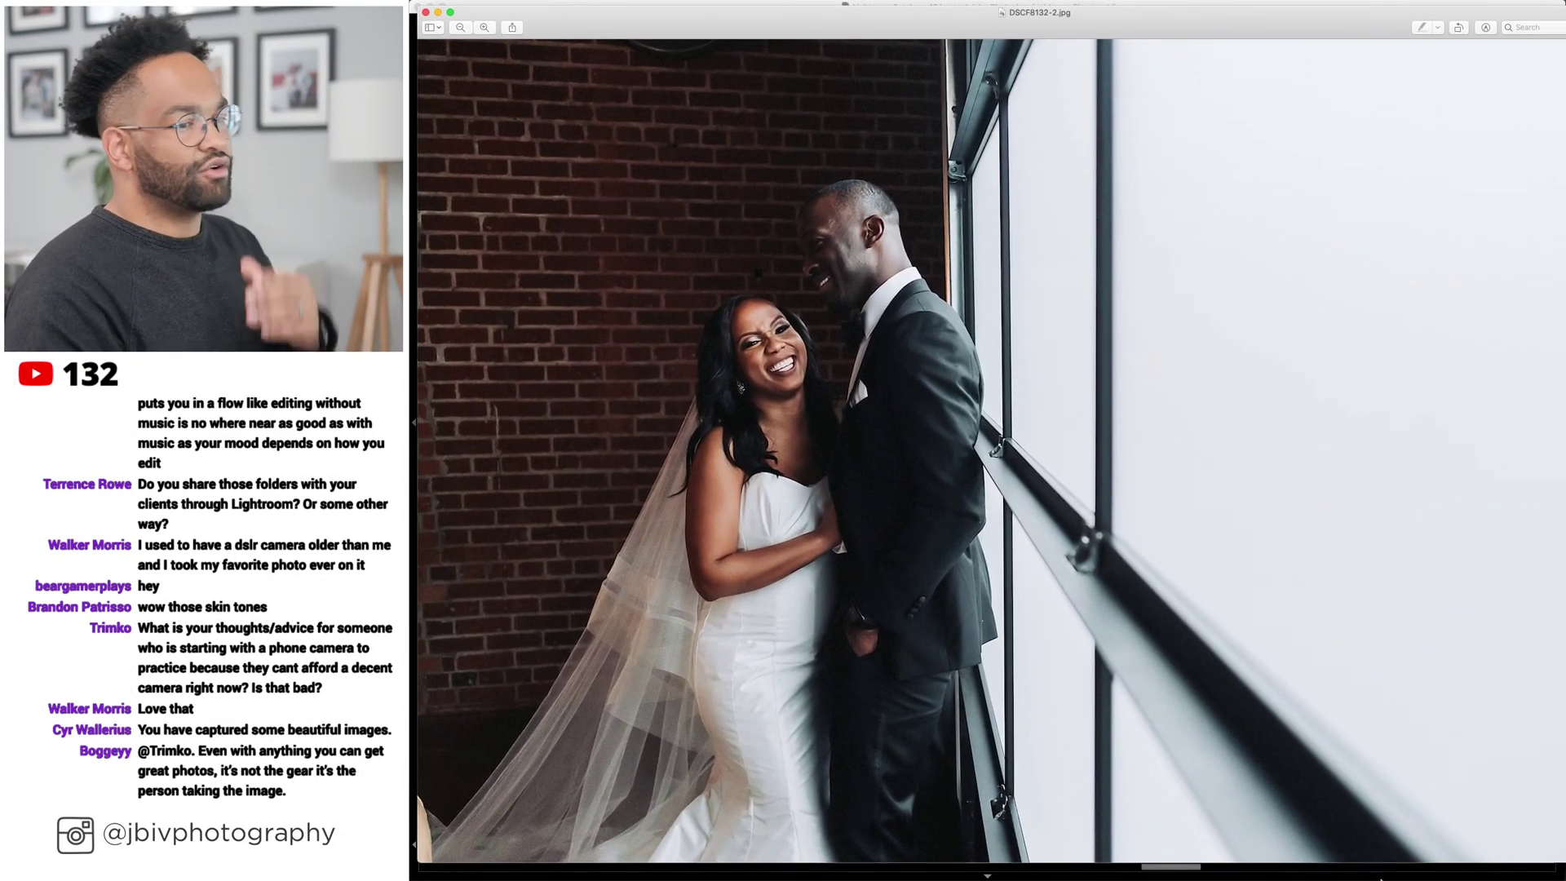
{"action": "left_click_drag", "start_coordinate": [1558, 869], "coordinate": [1537, 822]}
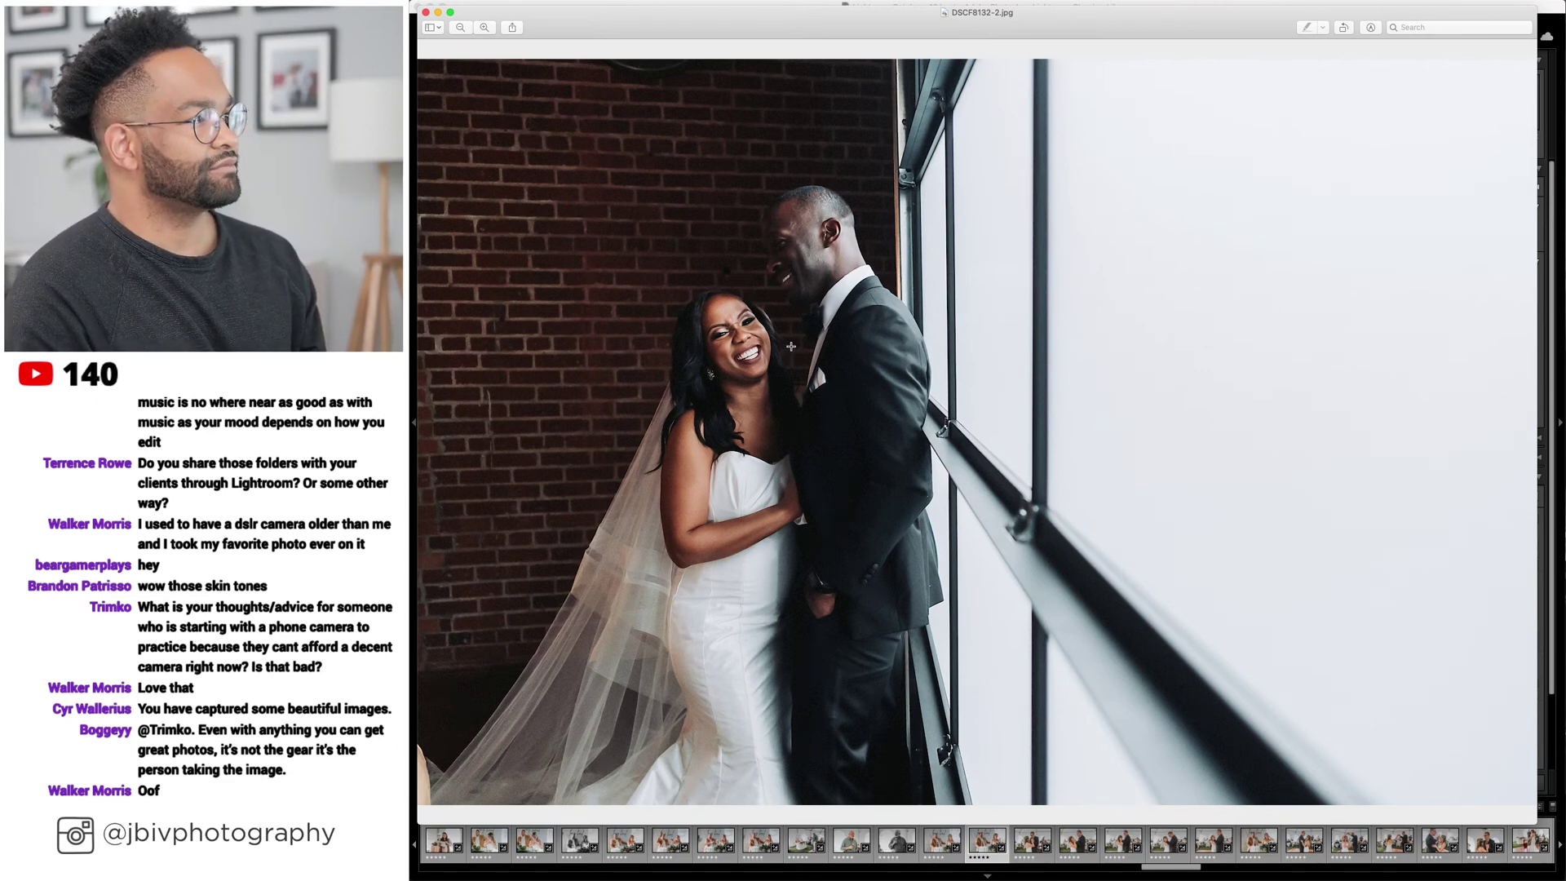
{"action": "left_click_drag", "start_coordinate": [770, 231], "coordinate": [836, 291]}
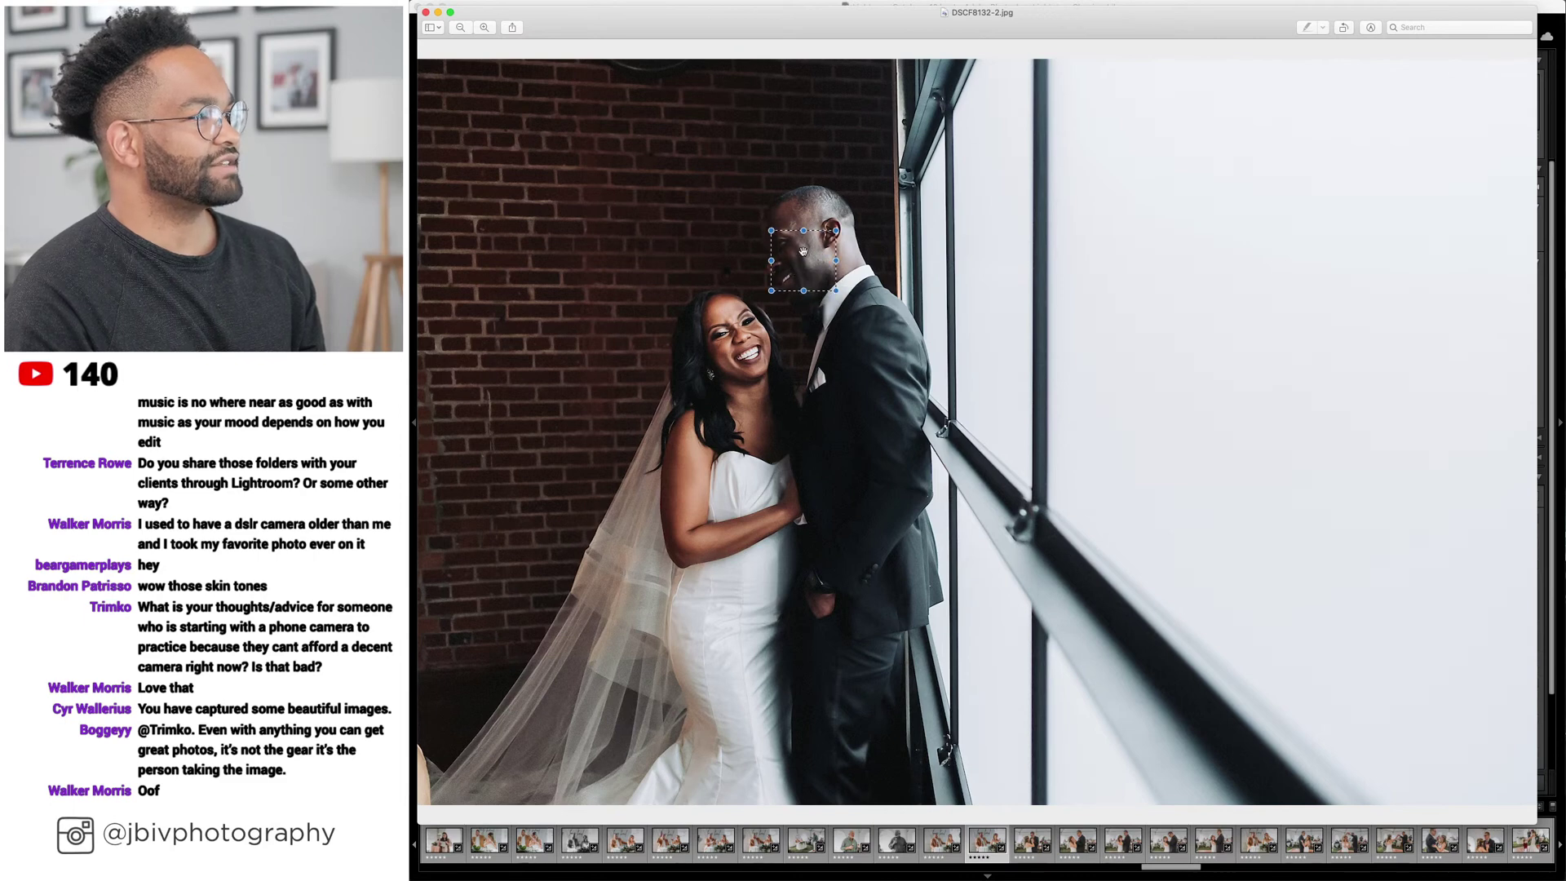
{"action": "left_click", "coordinate": [794, 260]}
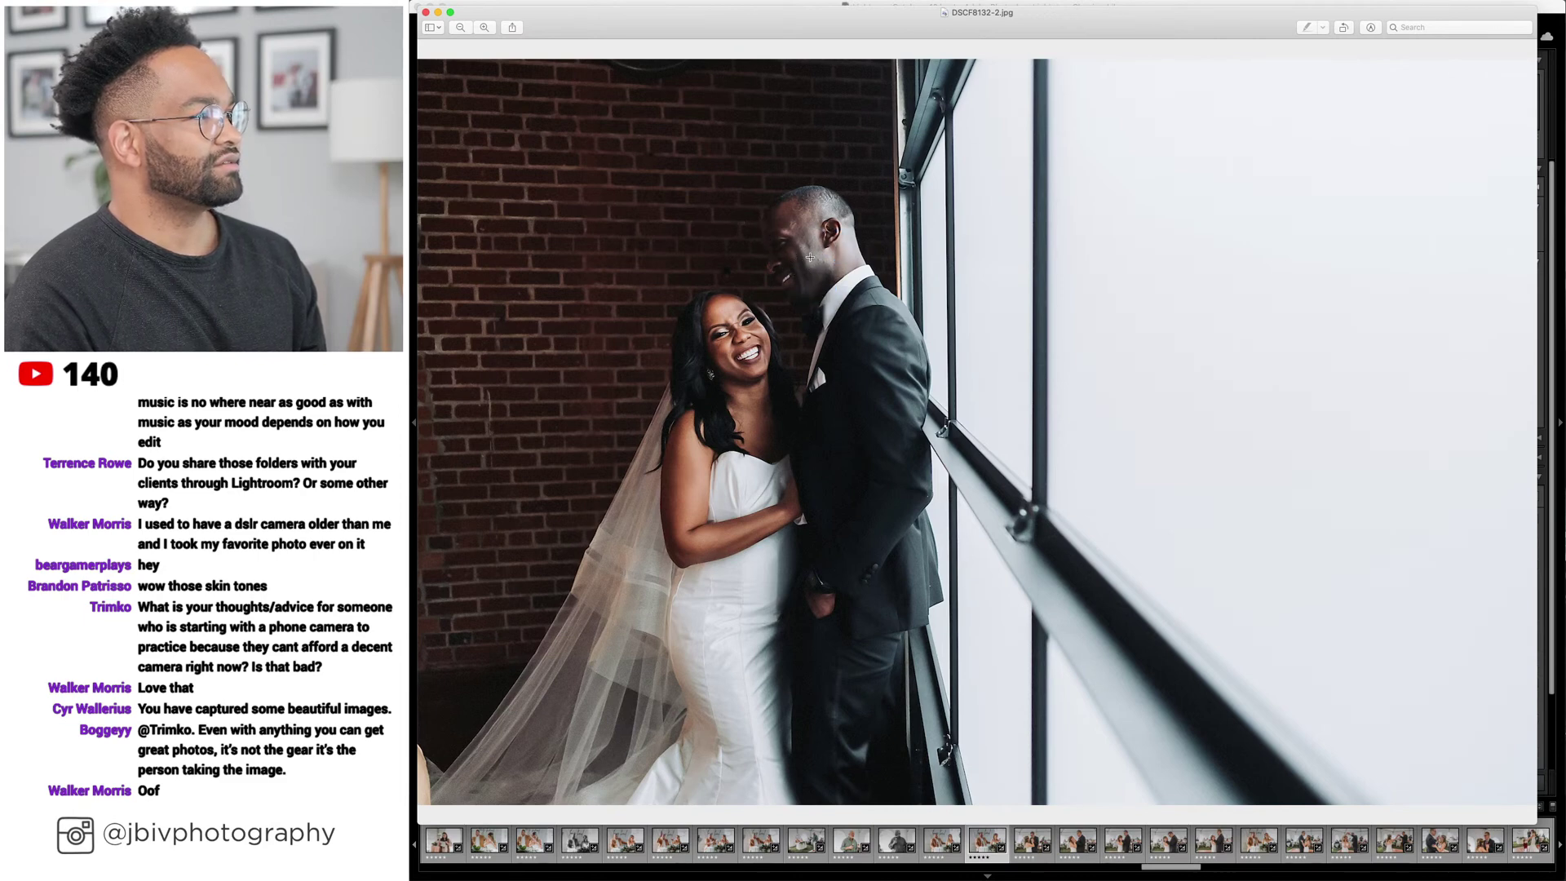
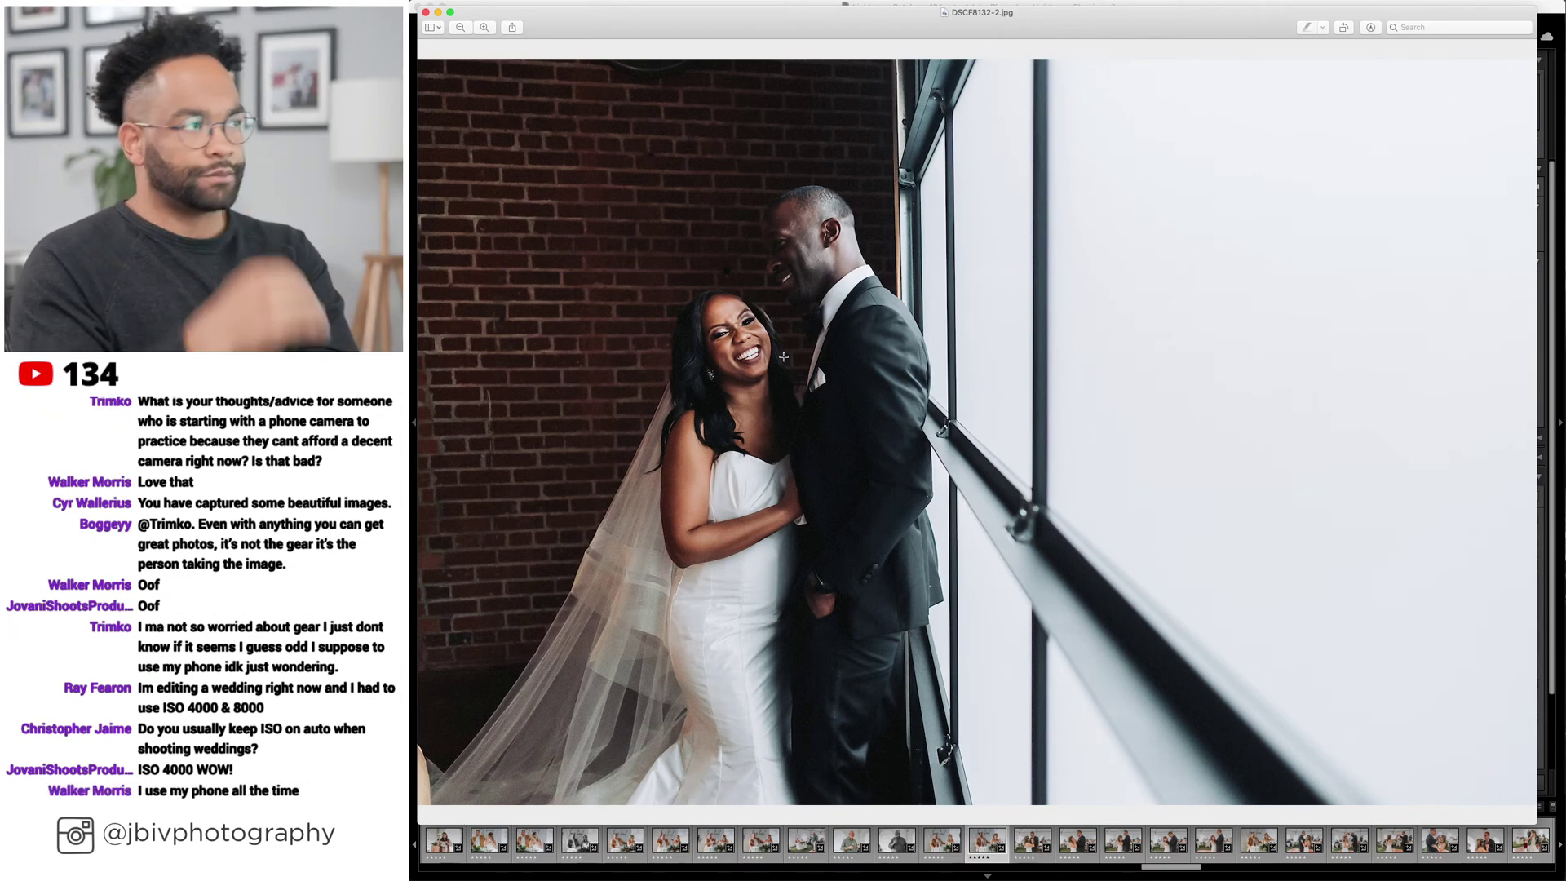
{"action": "left_click", "coordinate": [426, 13]}
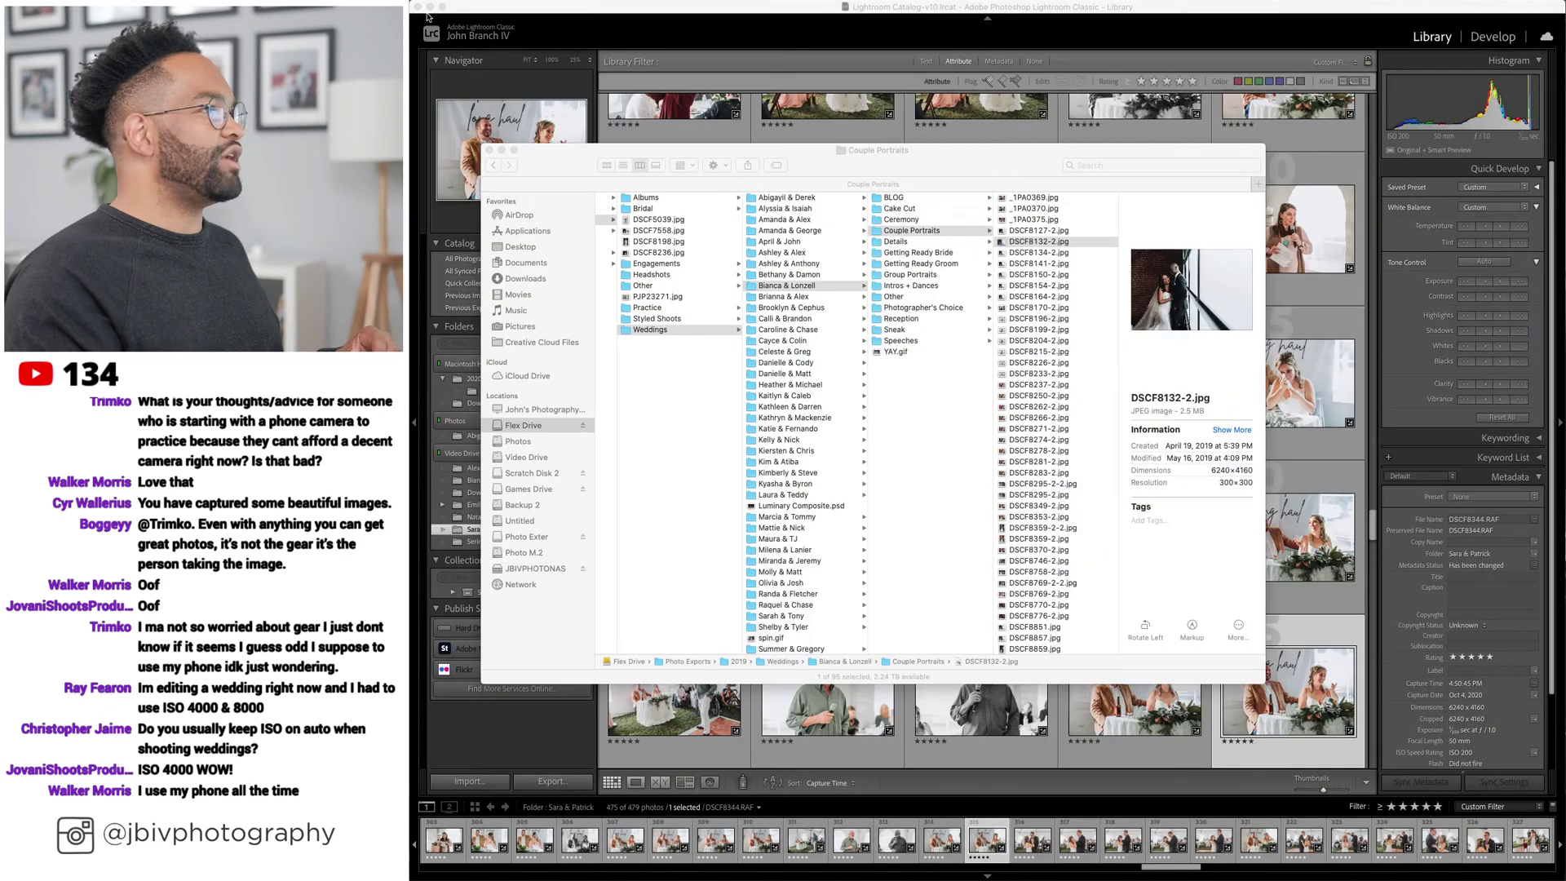
{"action": "left_click", "coordinate": [490, 151]}
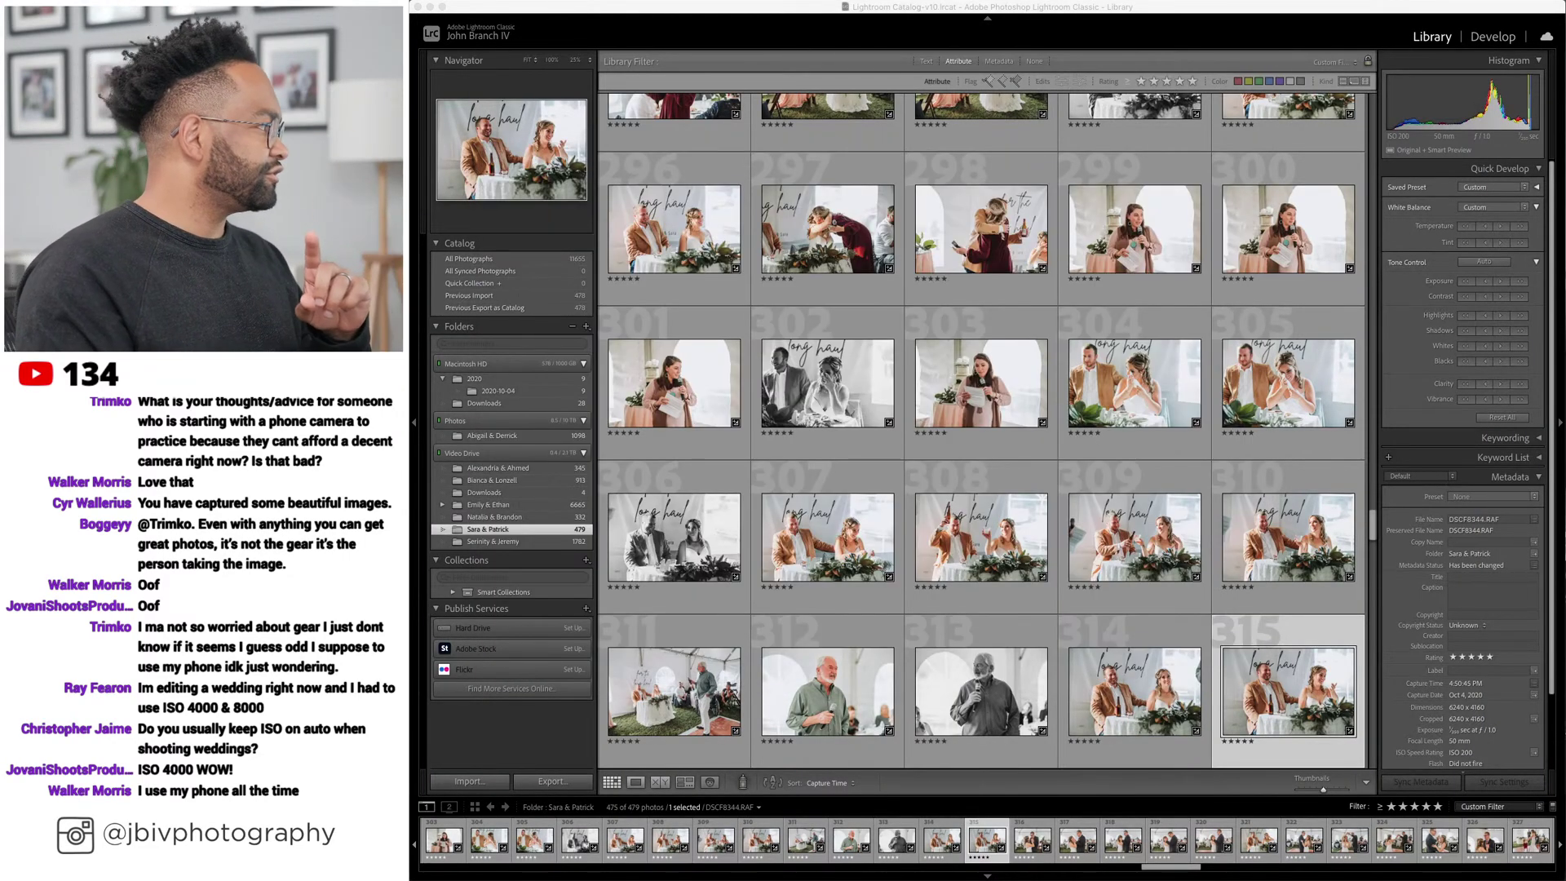
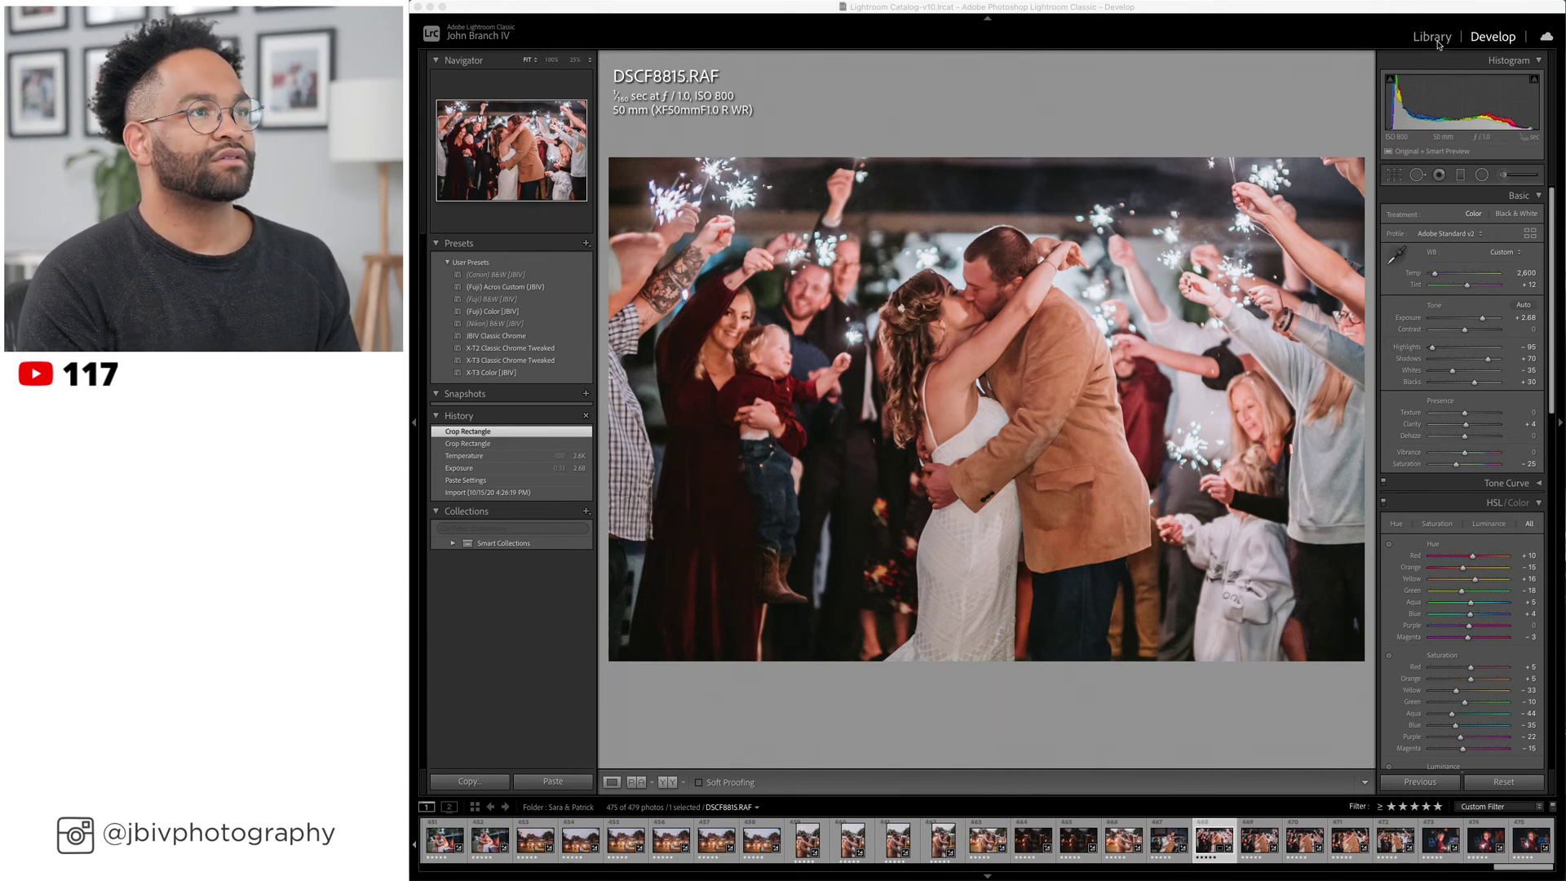
Examine the exposure and camera metadata of the sparkler kiss photo DSCF8815 in the Library and return to Develop.
{"action": "key", "text": "g"}
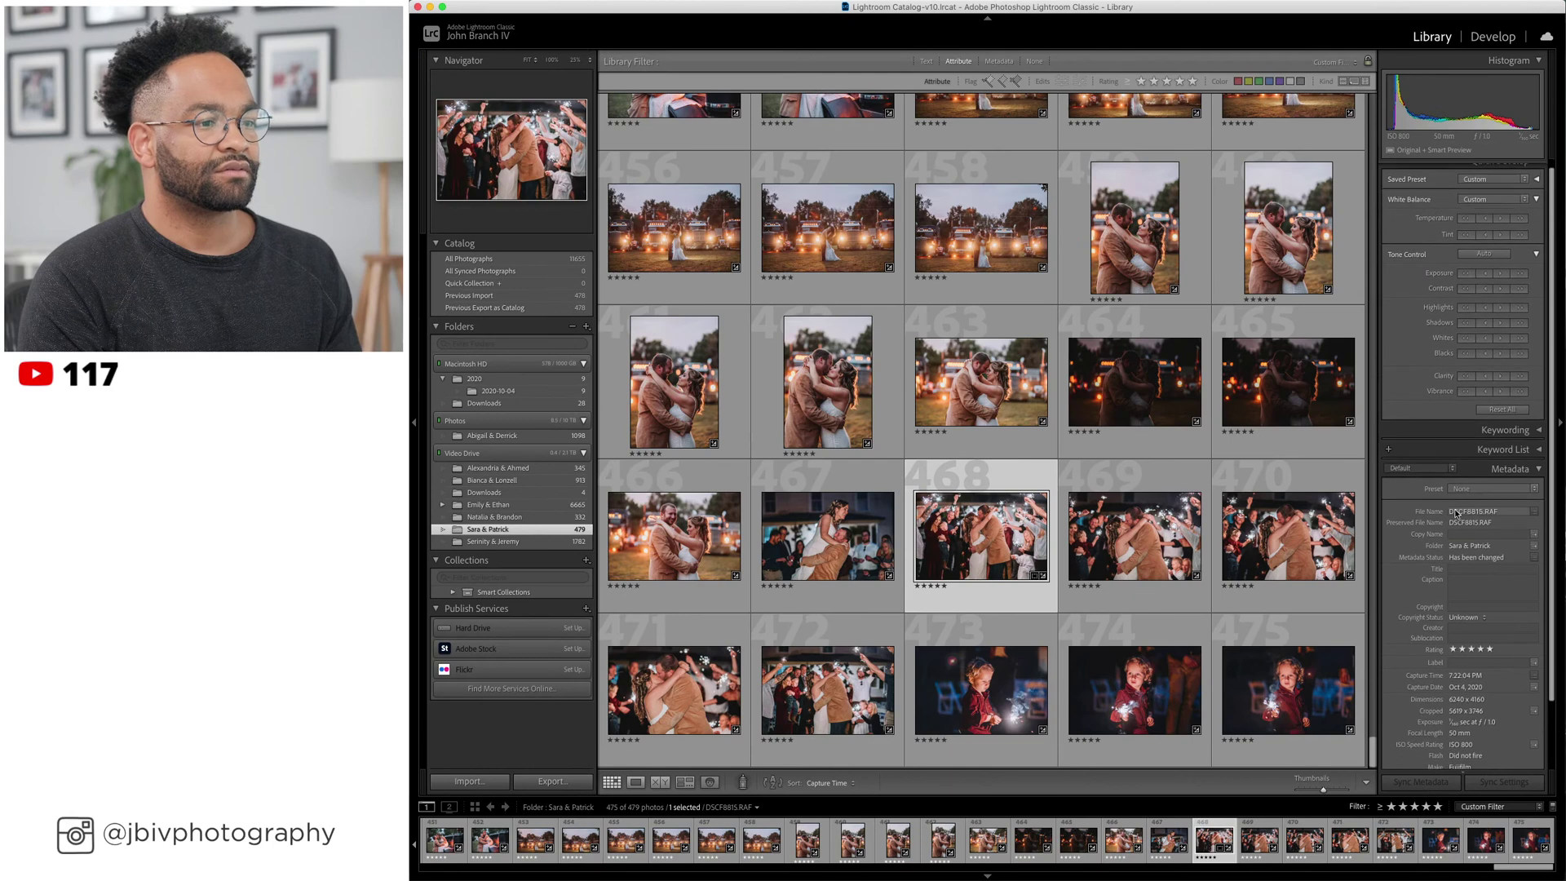
{"action": "scroll", "coordinate": [1456, 512], "scroll_direction": "down", "scroll_amount": 3}
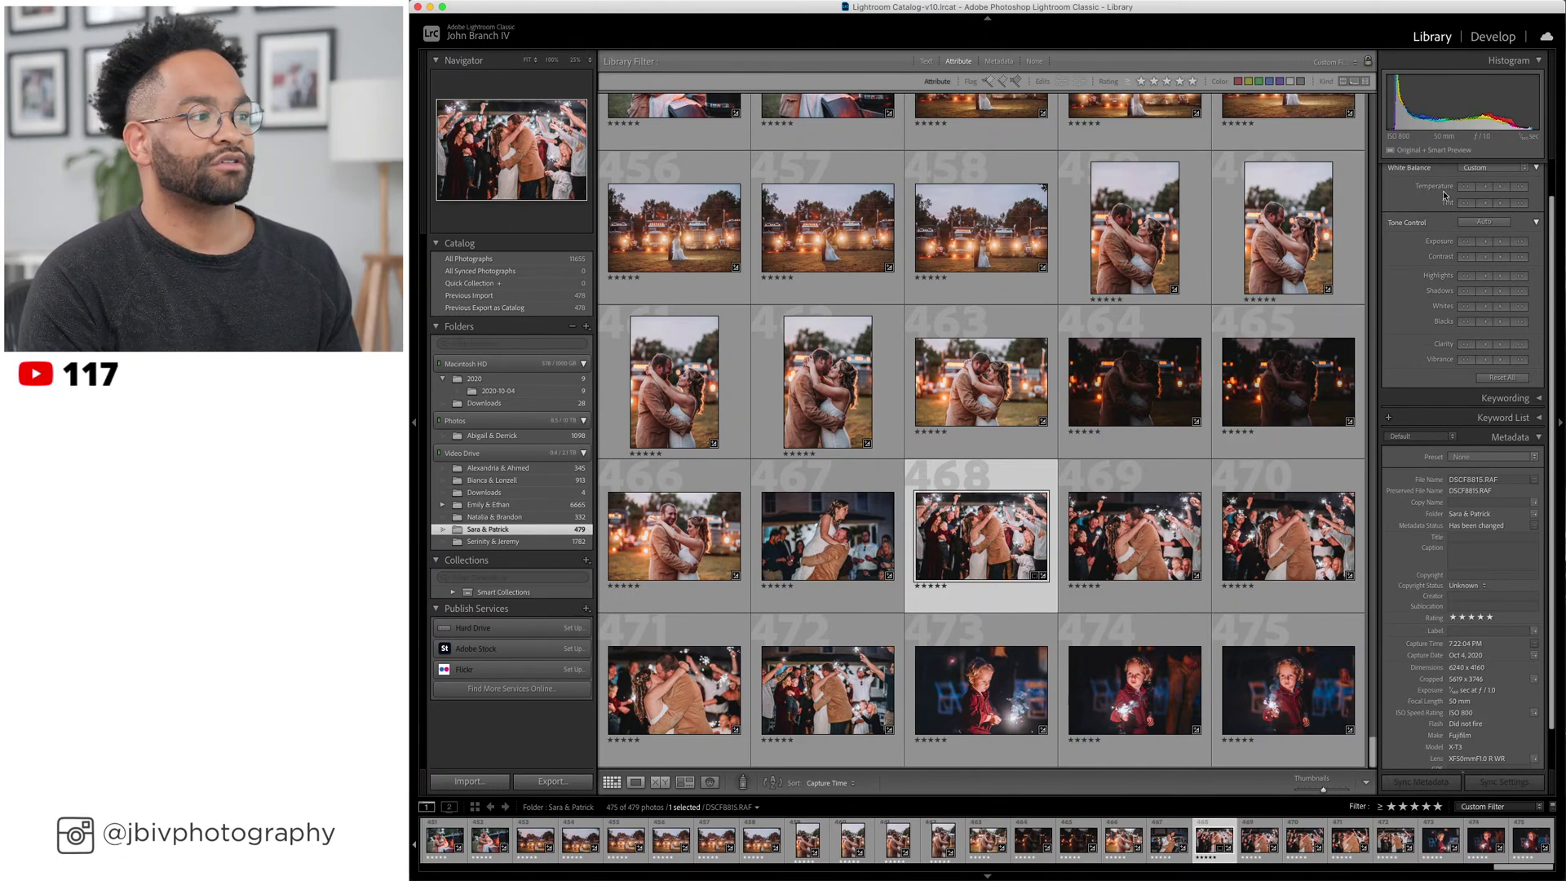
{"action": "left_click", "coordinate": [1493, 37]}
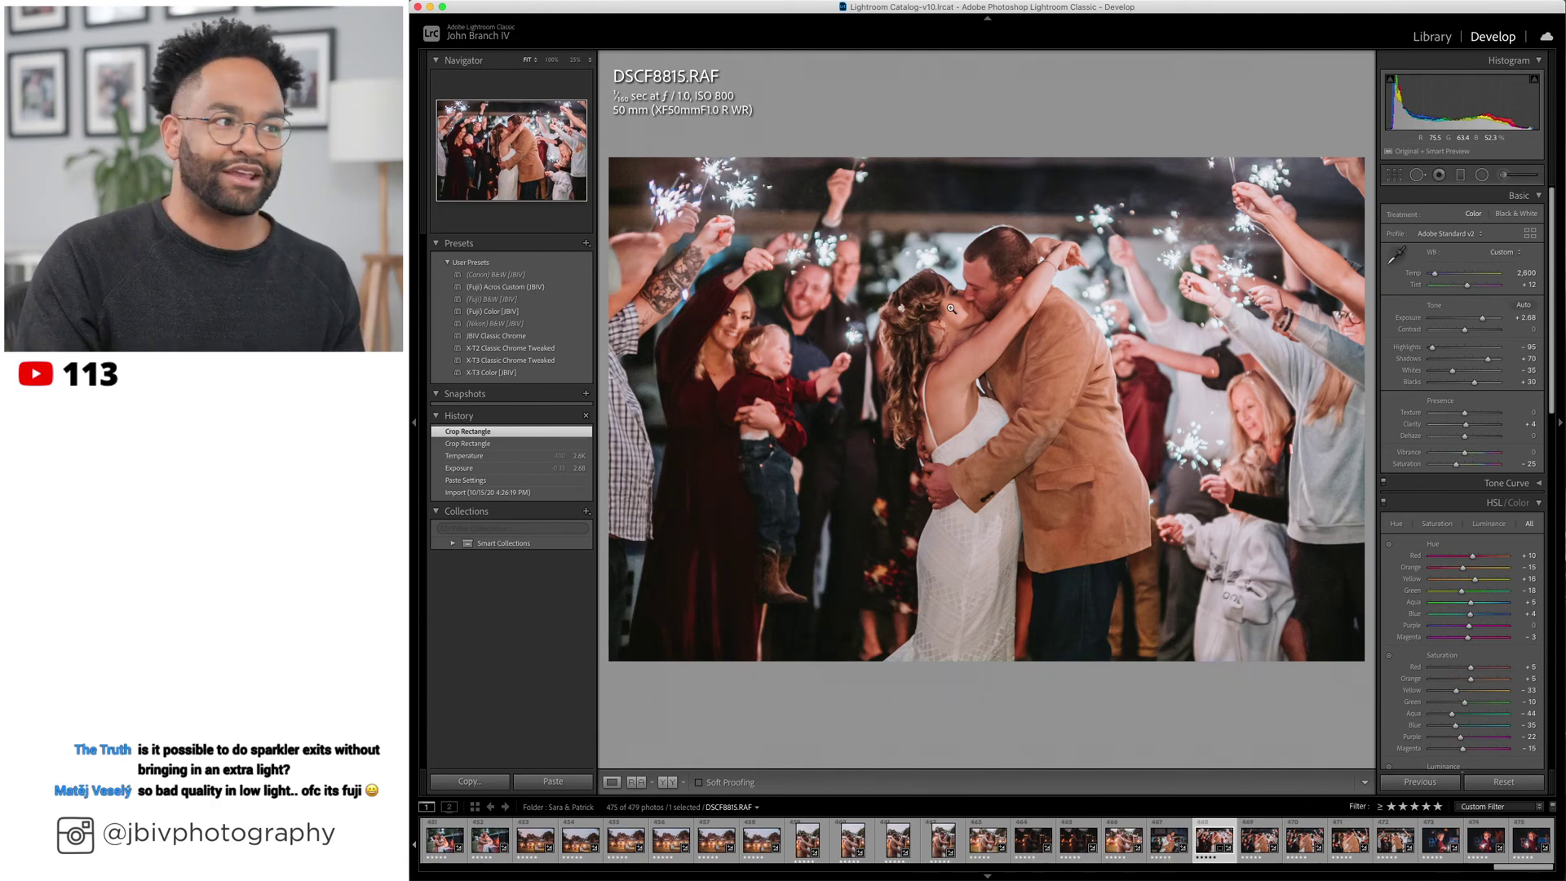
Compare the unedited and edited versions of the sparkler kiss photo DSCF8815 side by side, including close up, and return to the single view.
{"action": "left_click", "coordinate": [668, 782]}
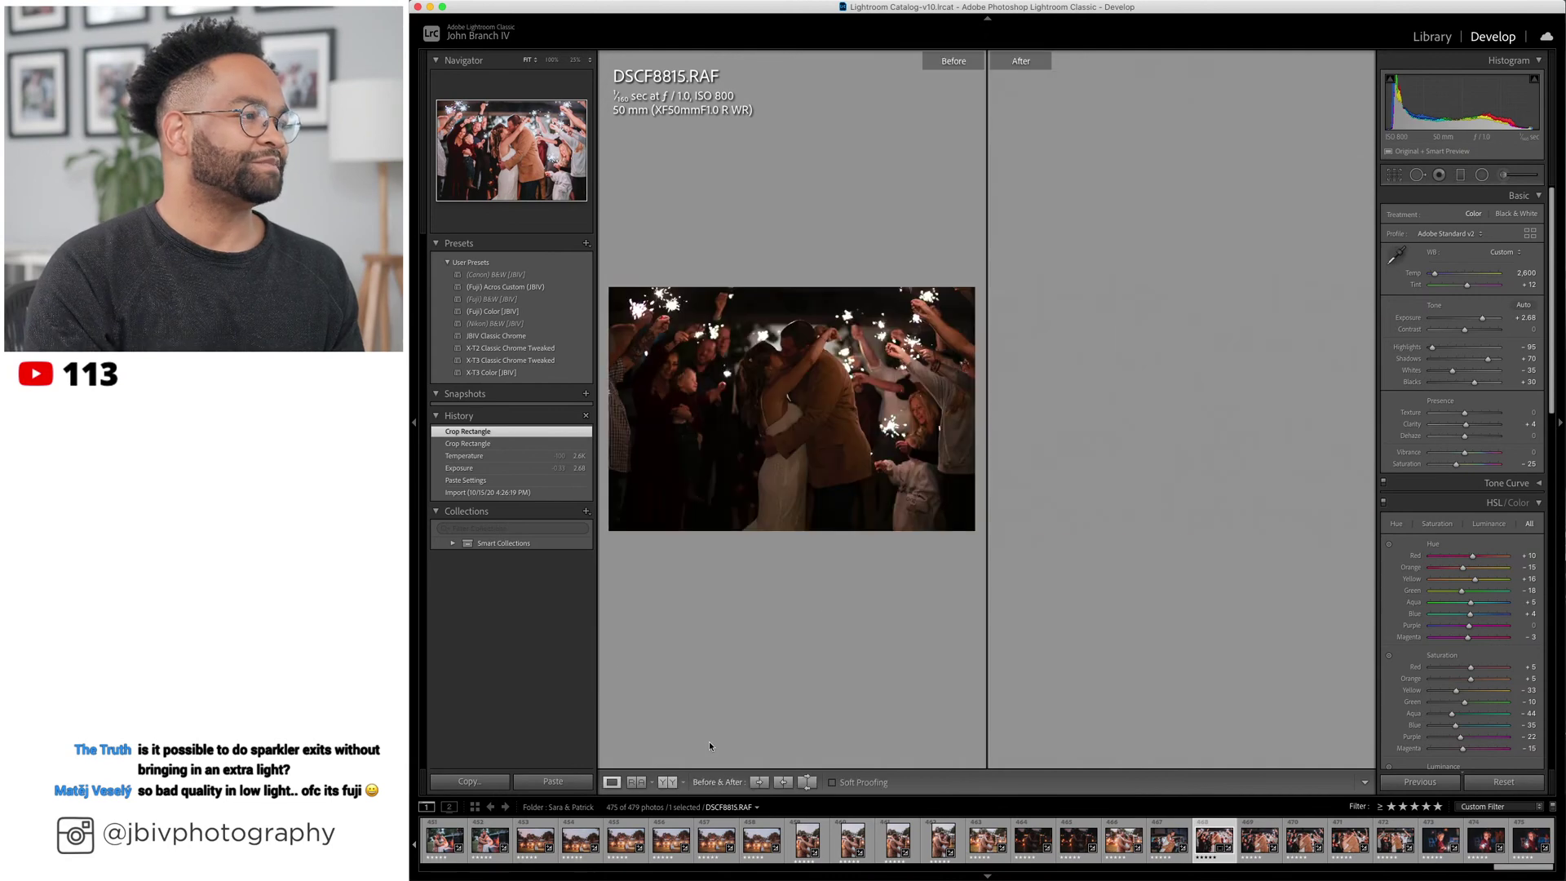
{"action": "left_click", "coordinate": [815, 384]}
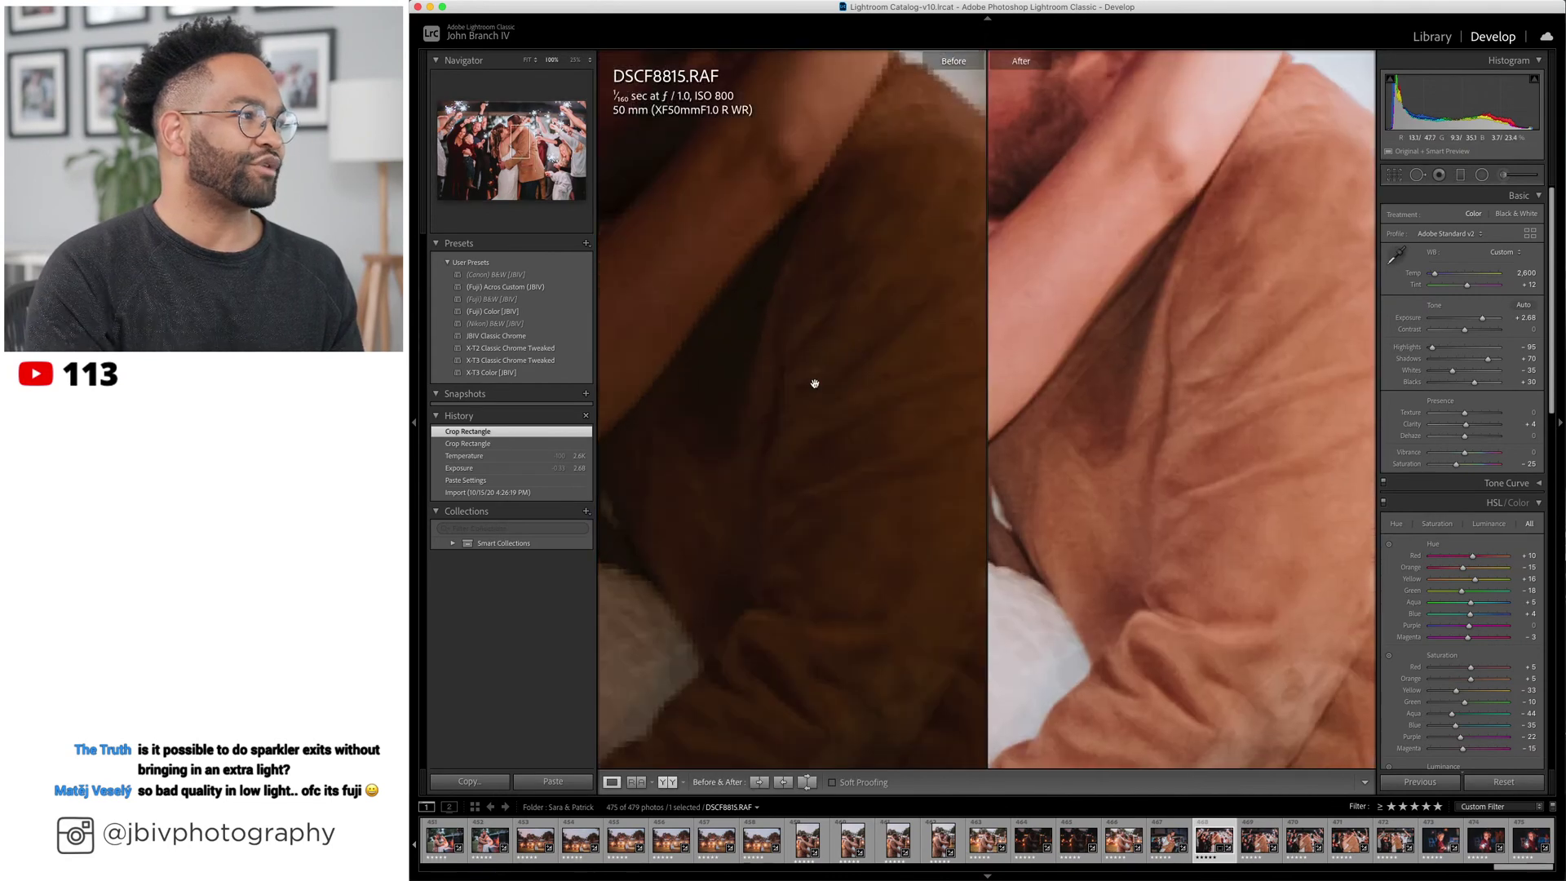
{"action": "left_click", "coordinate": [805, 371]}
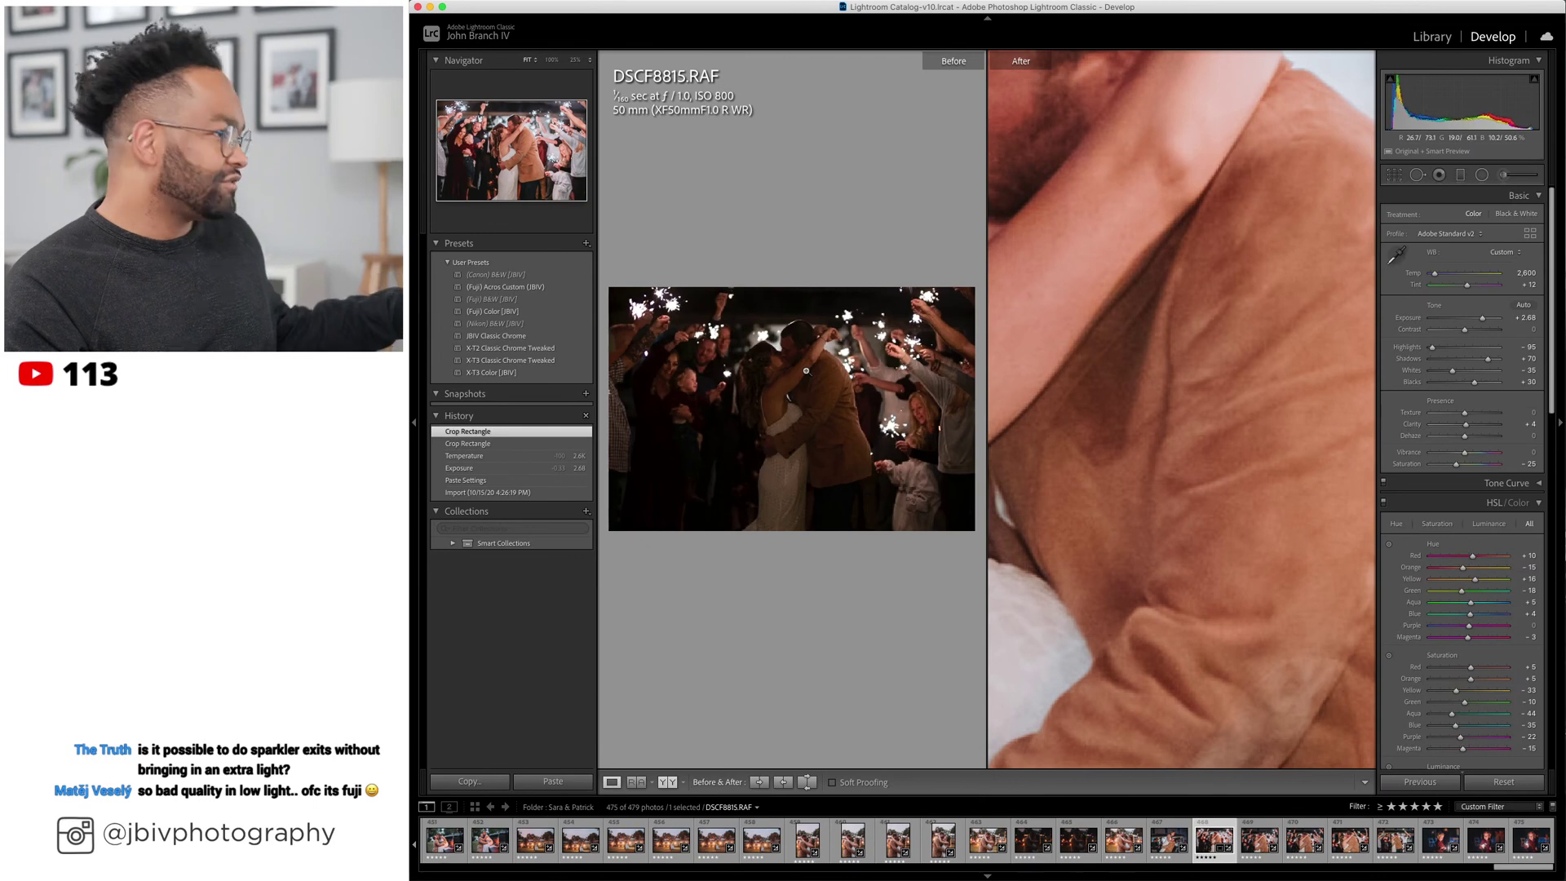
{"action": "key", "text": "Tab"}
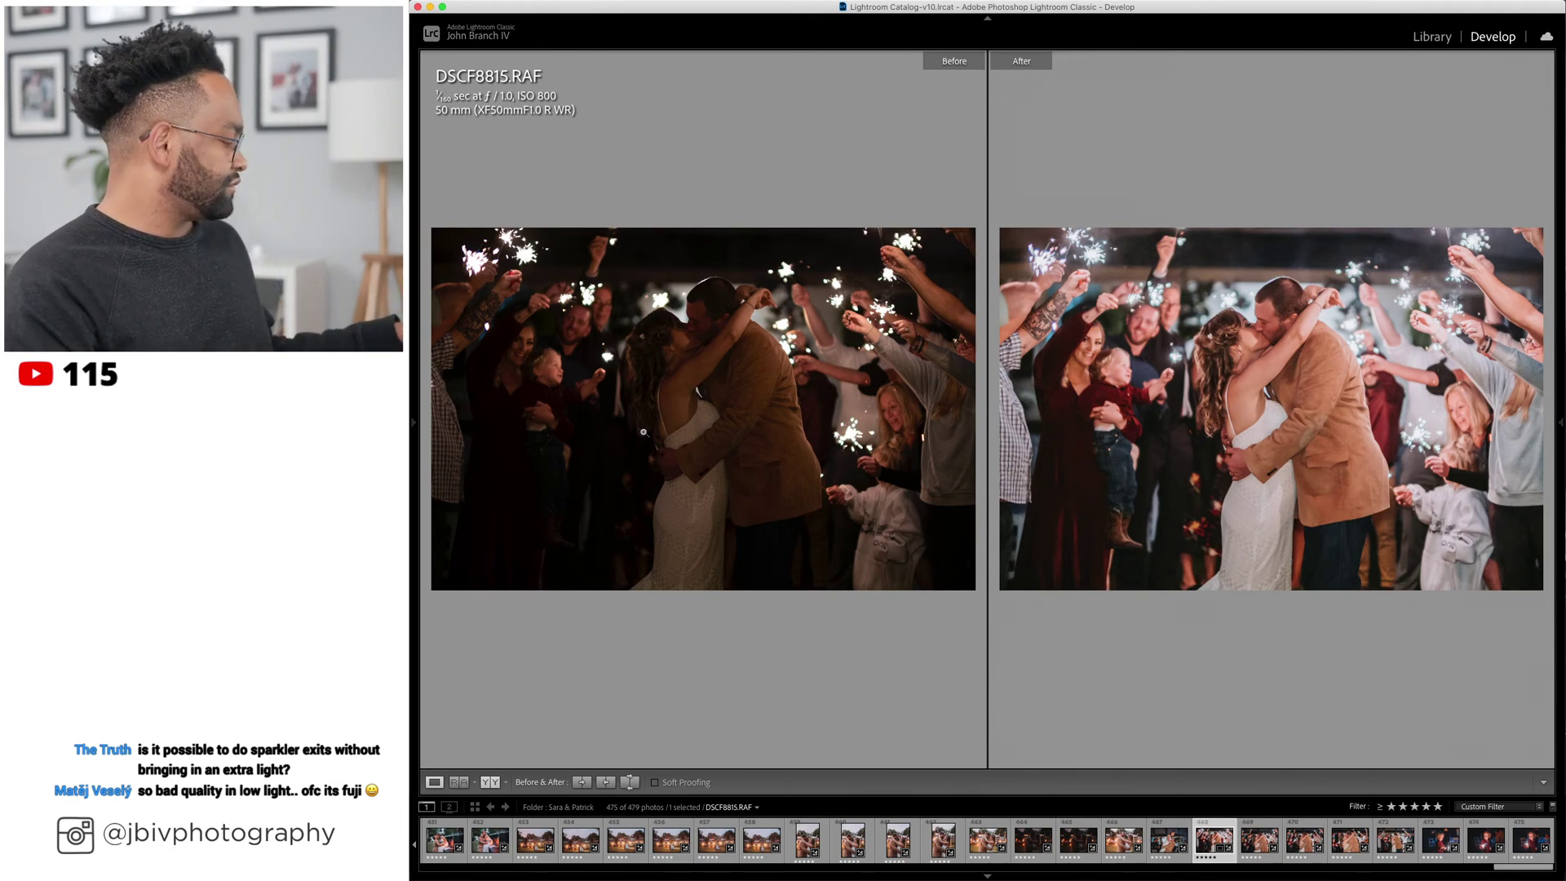
{"action": "key", "text": "Tab"}
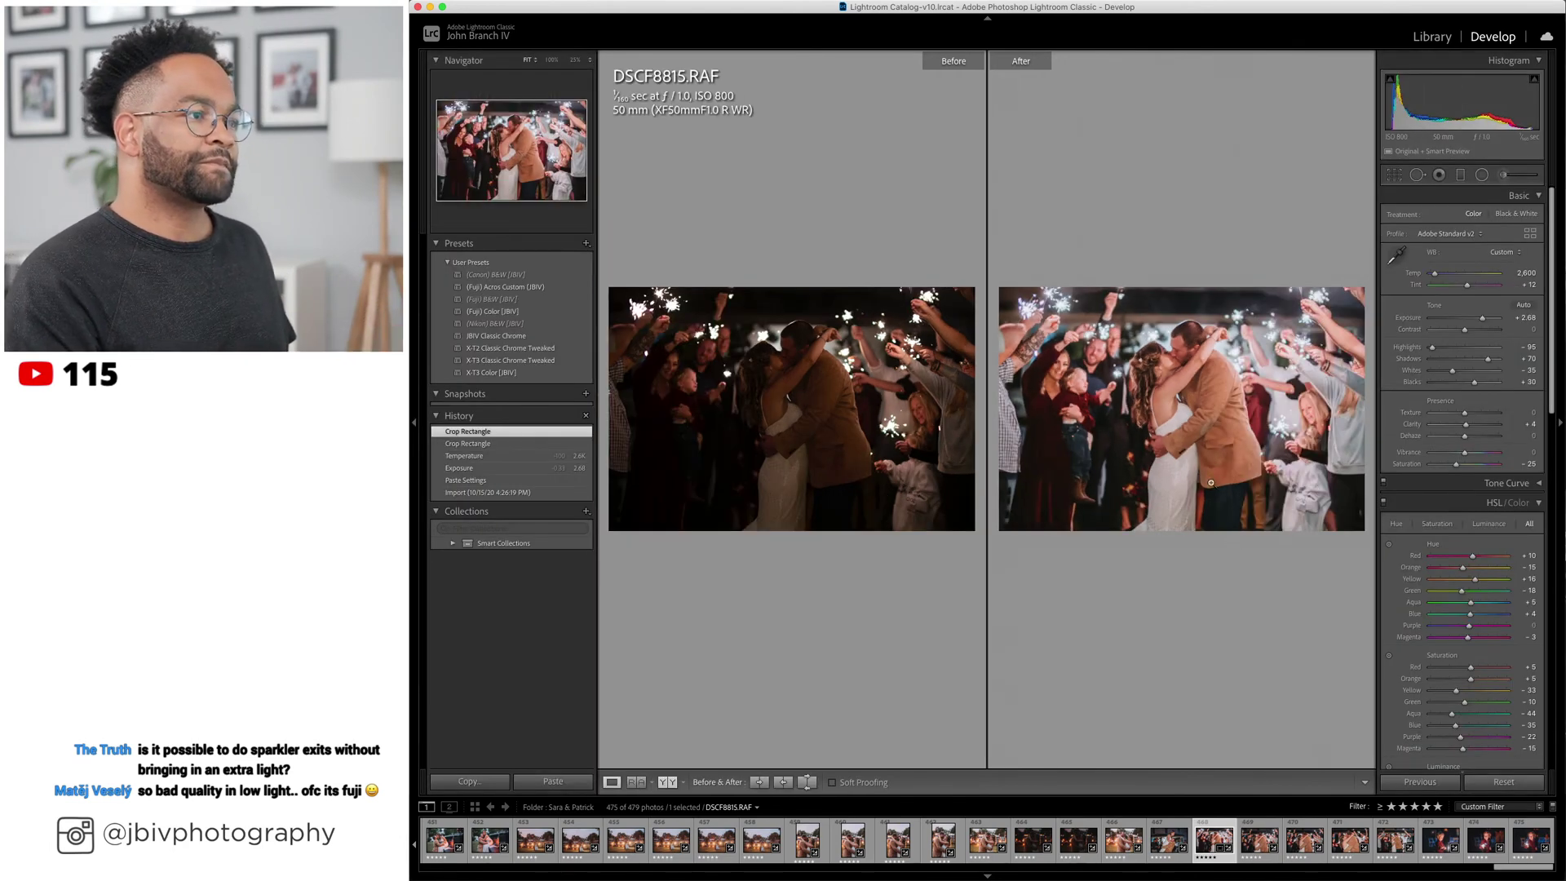
{"action": "left_click", "coordinate": [611, 781]}
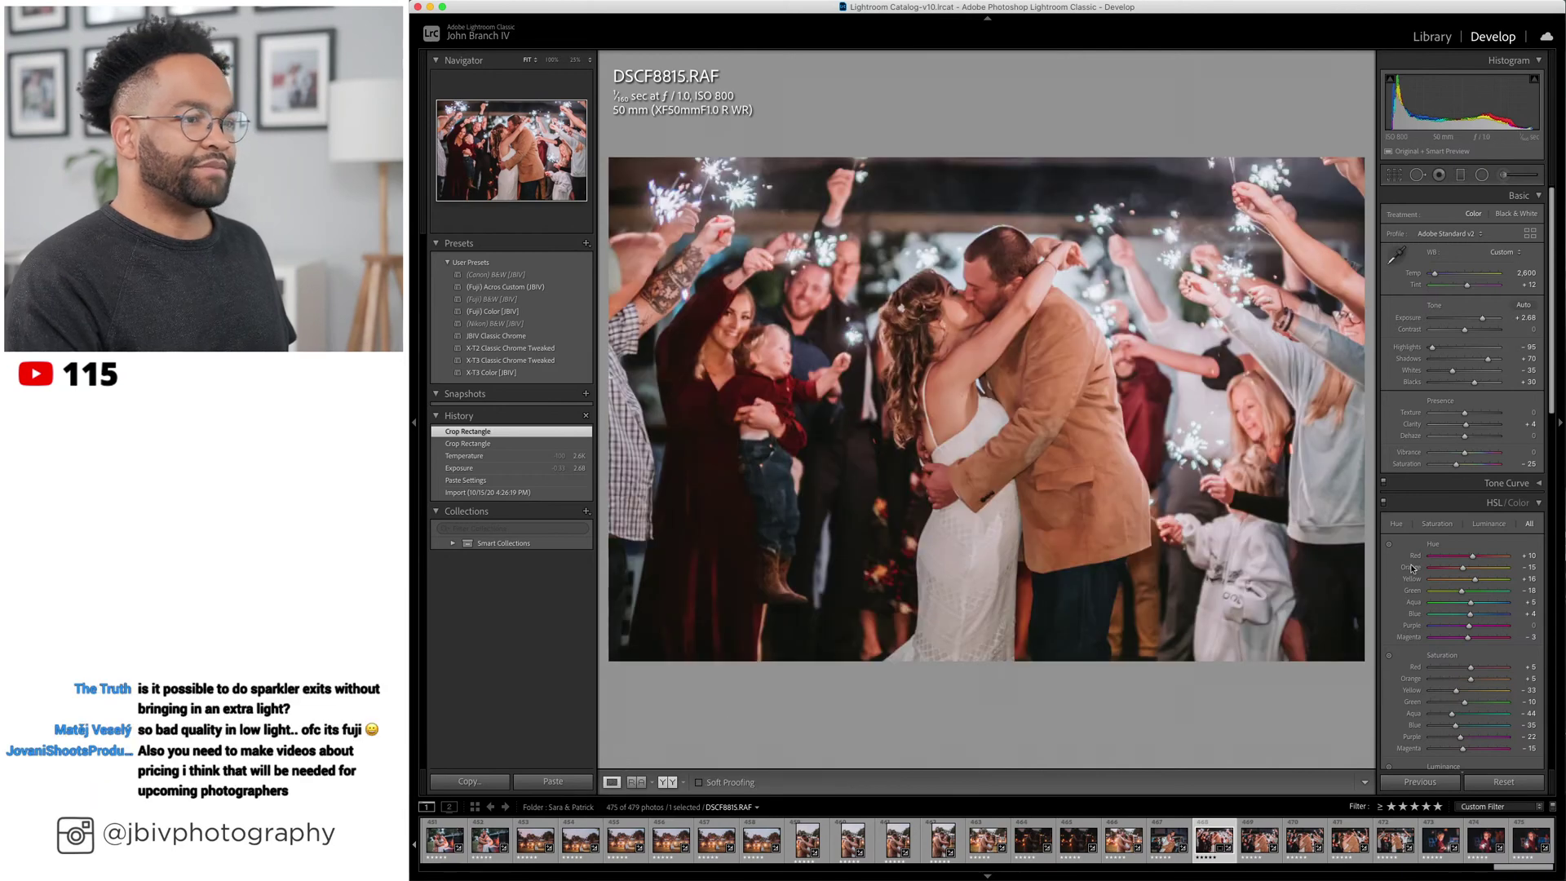
Set the sparkler kiss photo's luminance noise reduction to 58 and its luminance detail to 94.
{"action": "scroll", "coordinate": [1428, 564], "scroll_direction": "down", "scroll_amount": 5}
{"action": "scroll", "coordinate": [1428, 565], "scroll_direction": "down", "scroll_amount": 8}
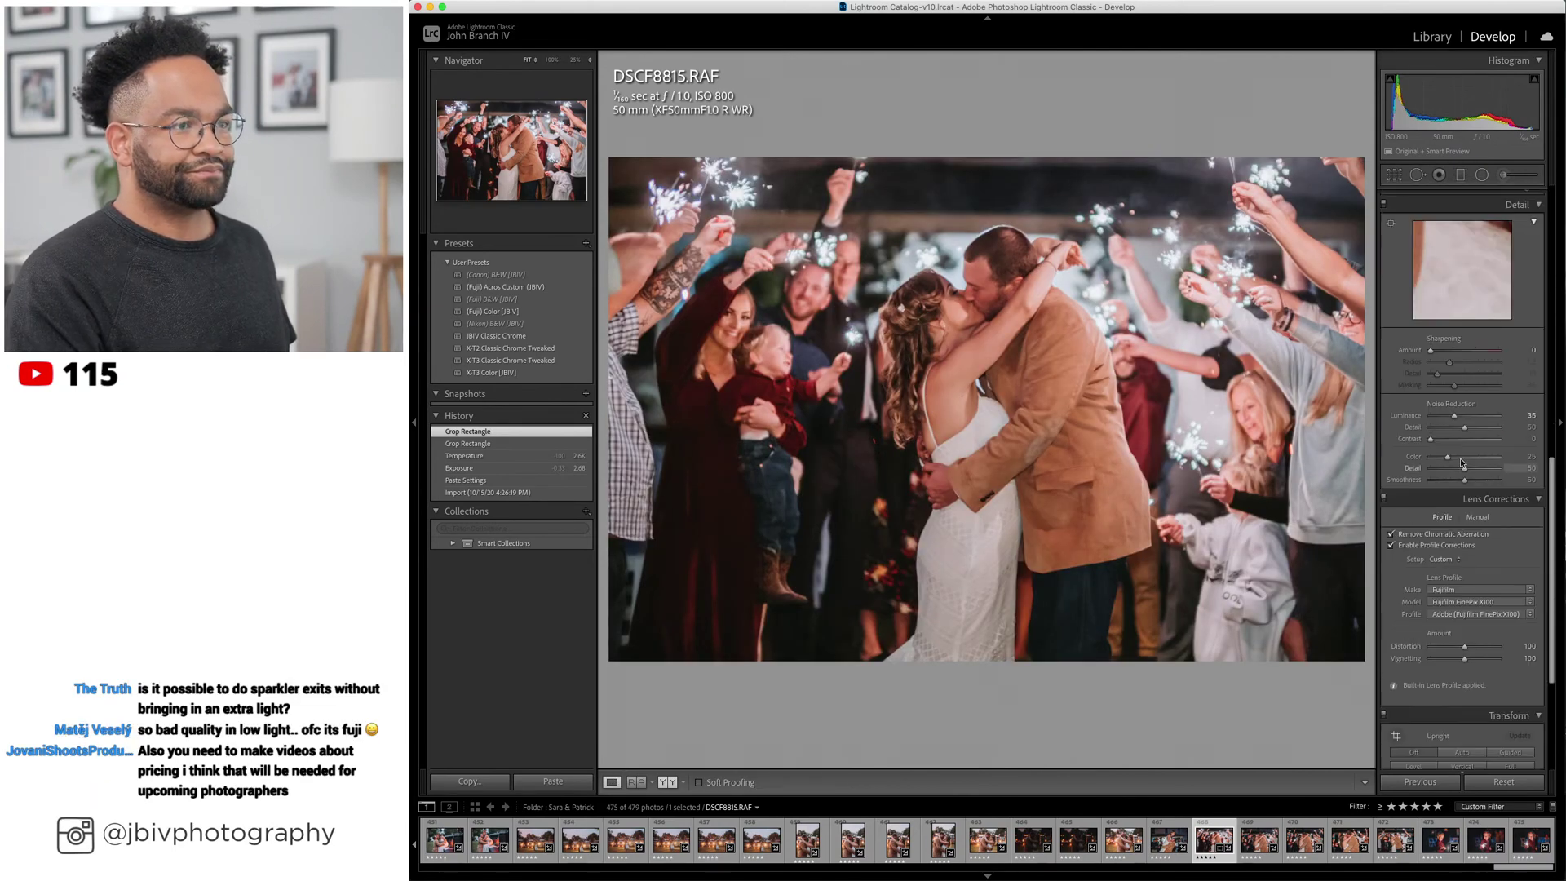
{"action": "mouse_move", "coordinate": [1482, 427]}
{"action": "left_mouse_down"}
{"action": "mouse_move", "coordinate": [1498, 431]}
{"action": "mouse_move", "coordinate": [1470, 418]}
{"action": "left_mouse_up"}
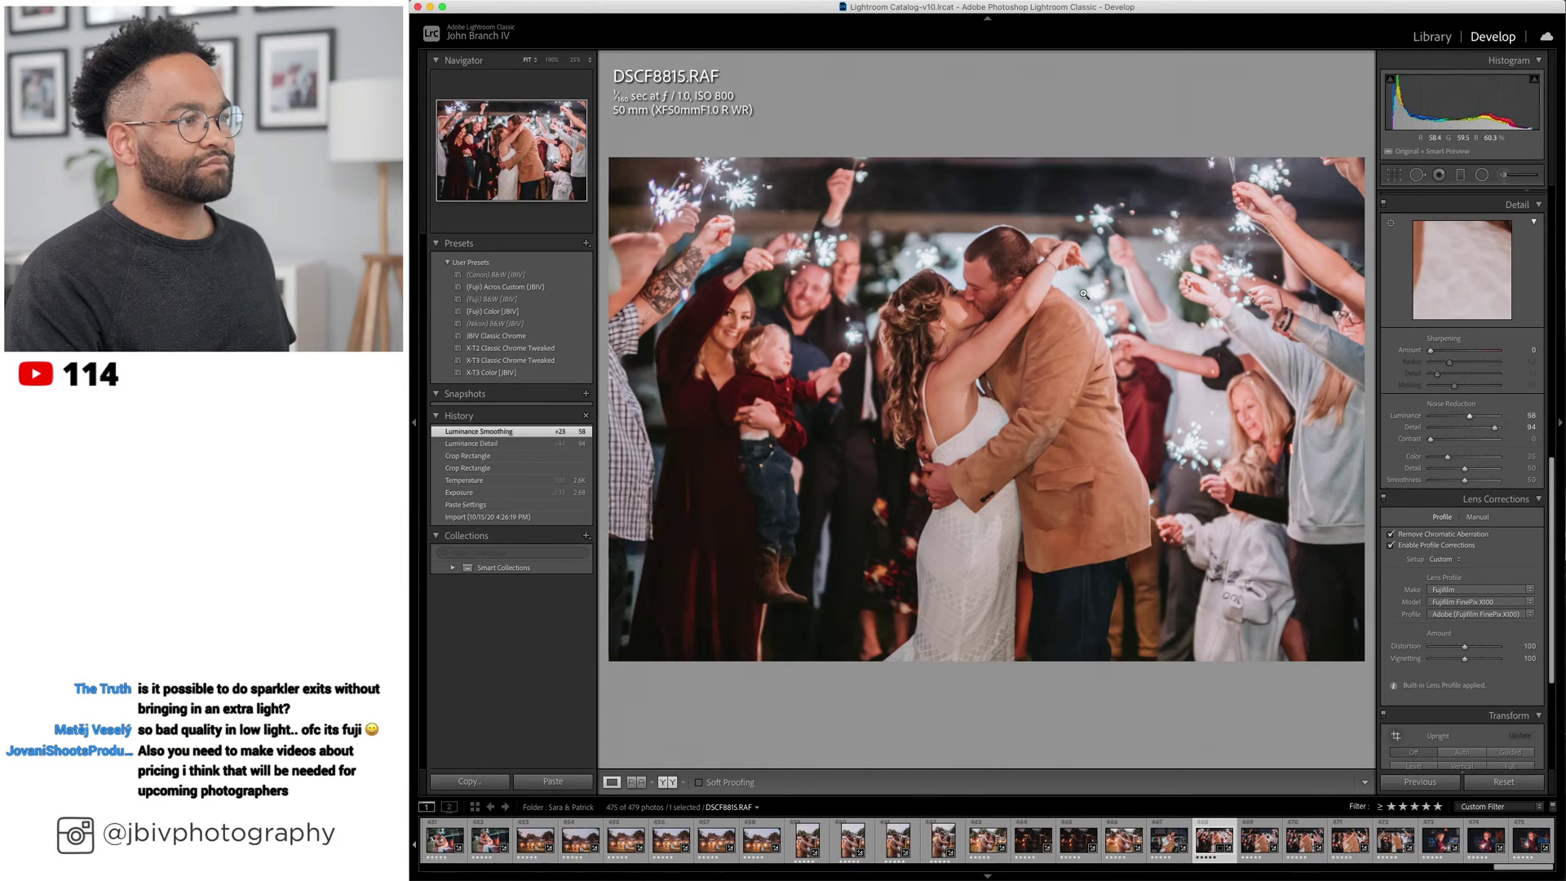
Raise the luminance detail to 100, try luminance noise reduction at 81 on a close-up, and settle on 59.
{"action": "left_click", "coordinate": [1085, 293]}
{"action": "scroll", "coordinate": [1072, 299], "scroll_direction": "up", "scroll_amount": 5}
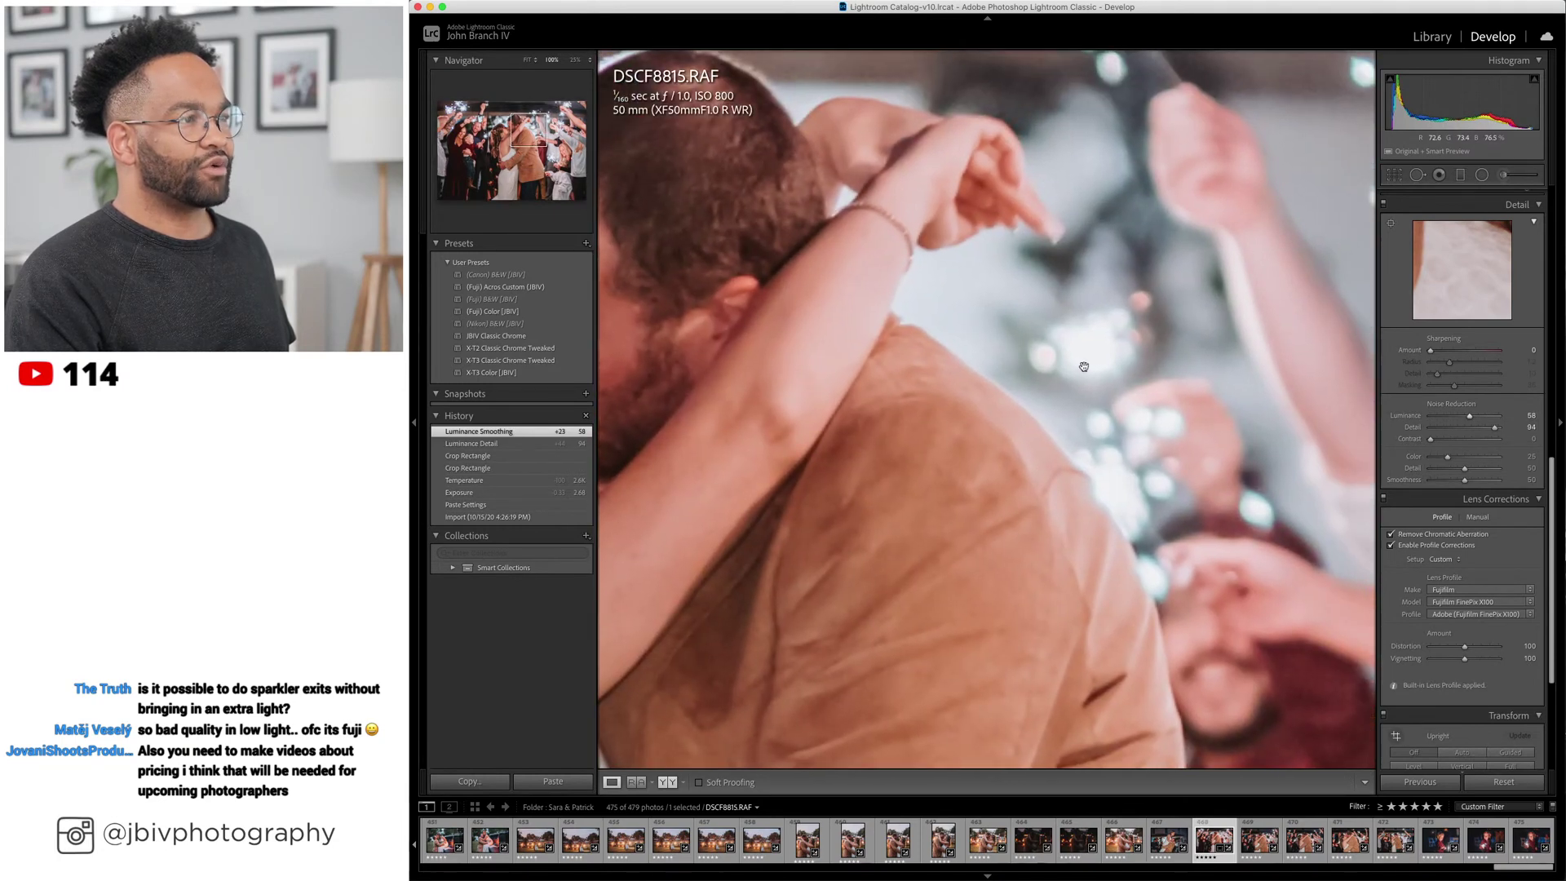
{"action": "scroll", "coordinate": [1173, 304], "scroll_direction": "up", "scroll_amount": 2}
{"action": "mouse_move", "coordinate": [1470, 416]}
{"action": "left_mouse_down"}
{"action": "mouse_move", "coordinate": [1511, 426]}
{"action": "mouse_move", "coordinate": [1486, 420]}
{"action": "left_mouse_up"}
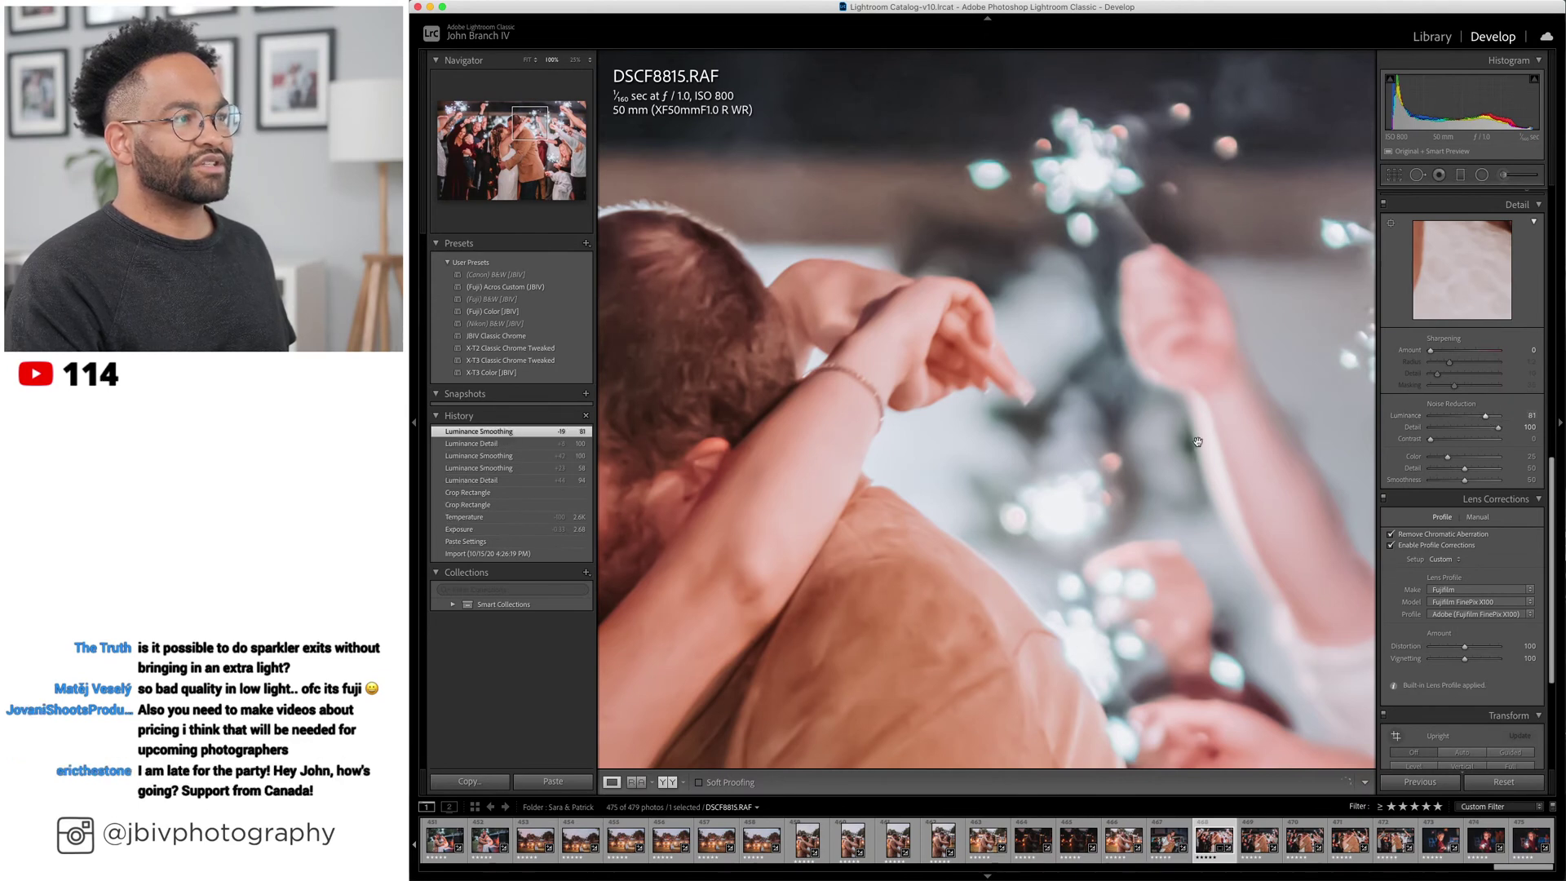
{"action": "left_click", "coordinate": [1225, 610]}
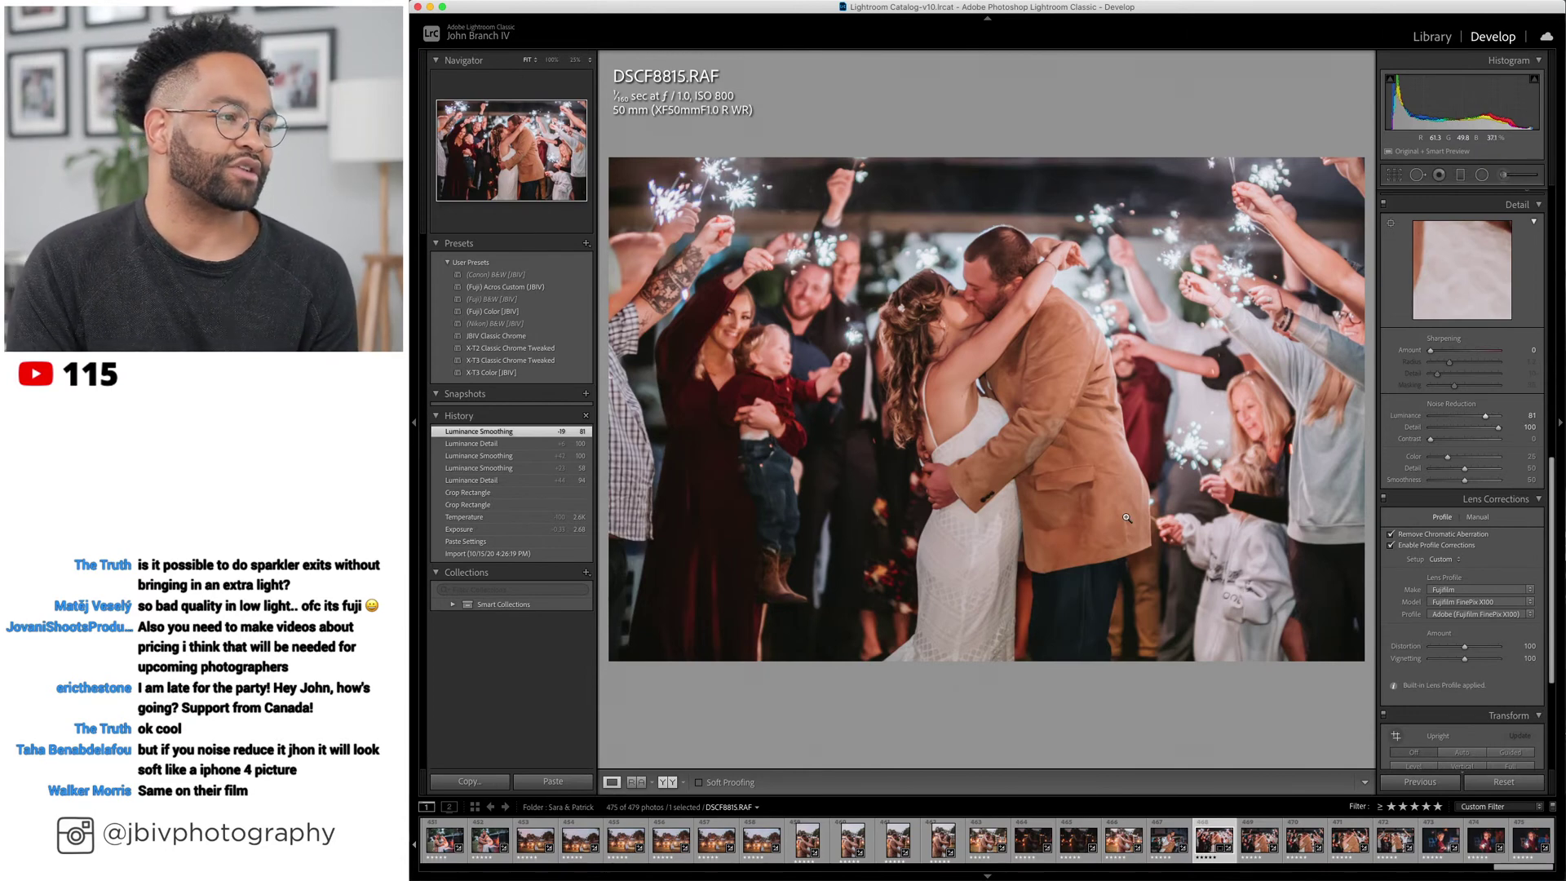
{"action": "left_click_drag", "start_coordinate": [1486, 416], "coordinate": [1470, 419]}
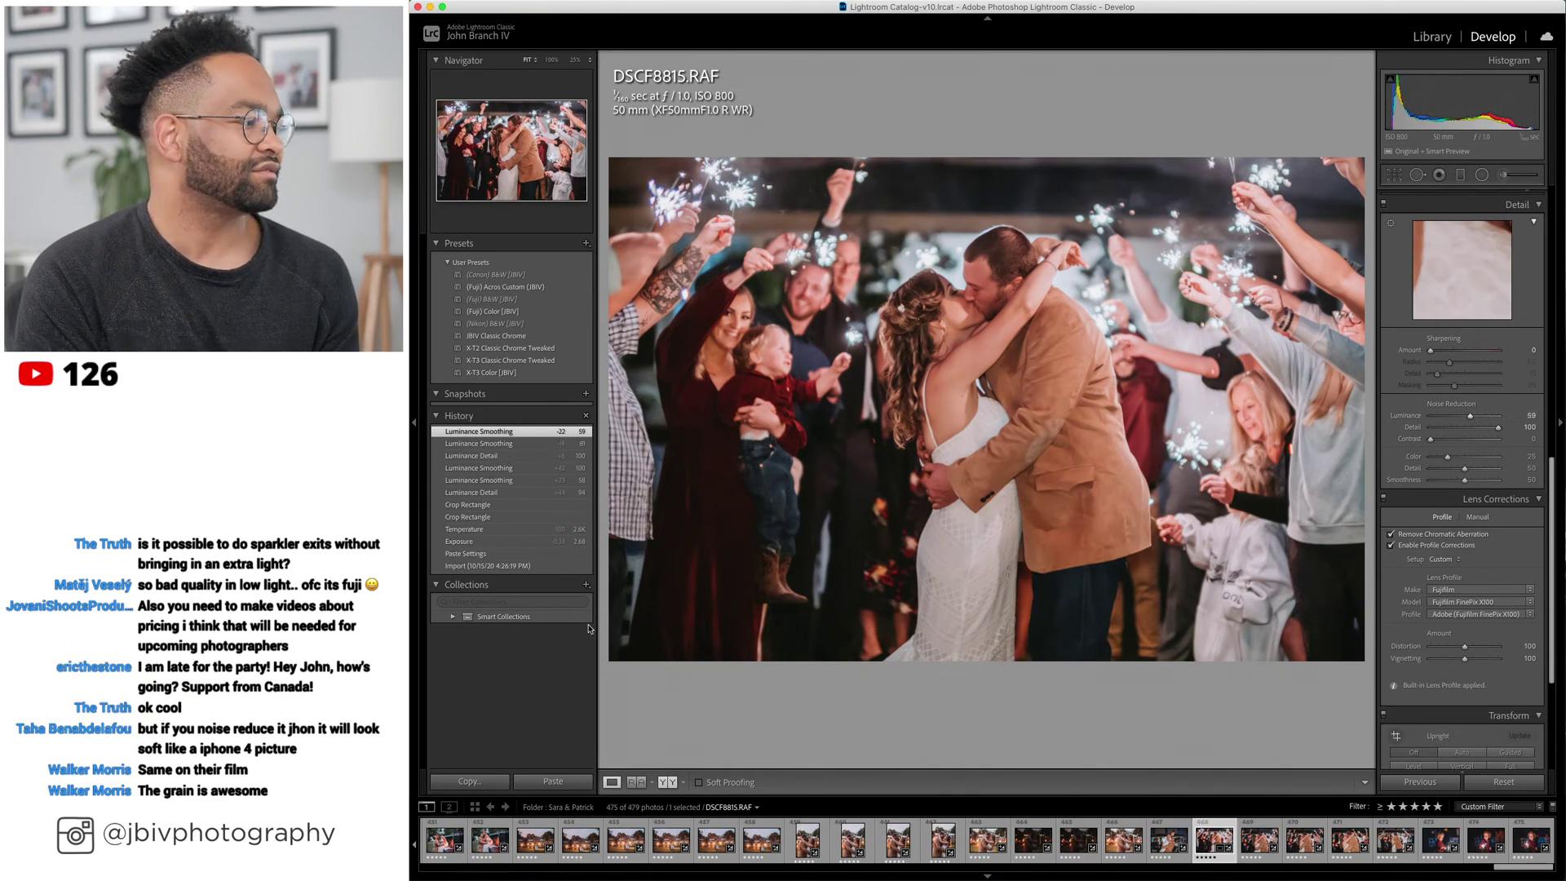
Export DSCF8815 from the Library to the couple's 2020 wedding exports folder for finishing in Exposure X6.
{"action": "left_click", "coordinate": [1425, 38]}
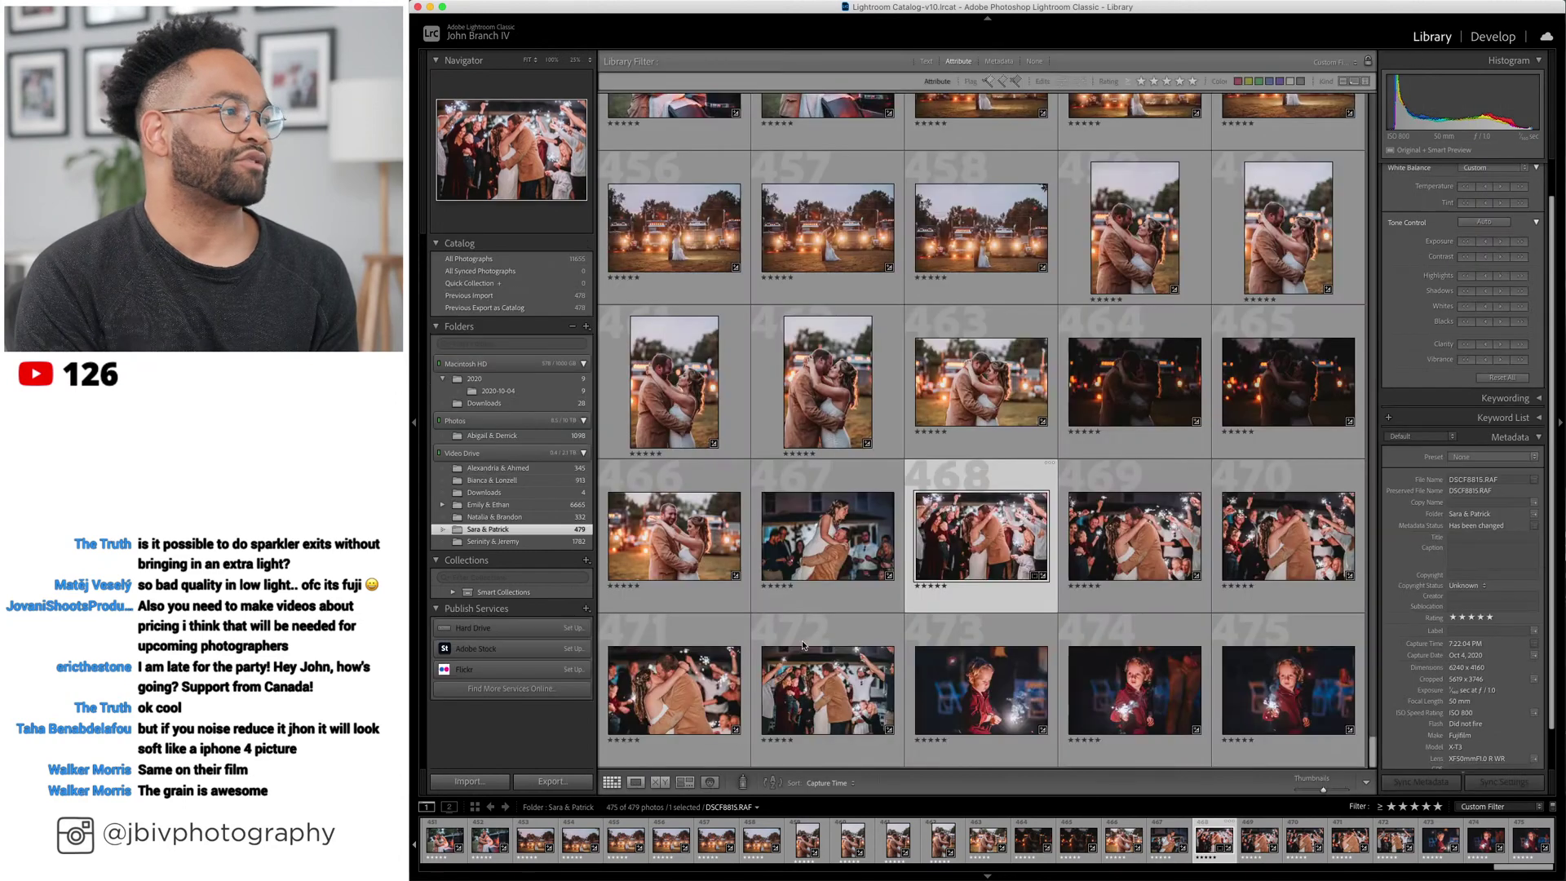
{"action": "left_click", "coordinate": [571, 783]}
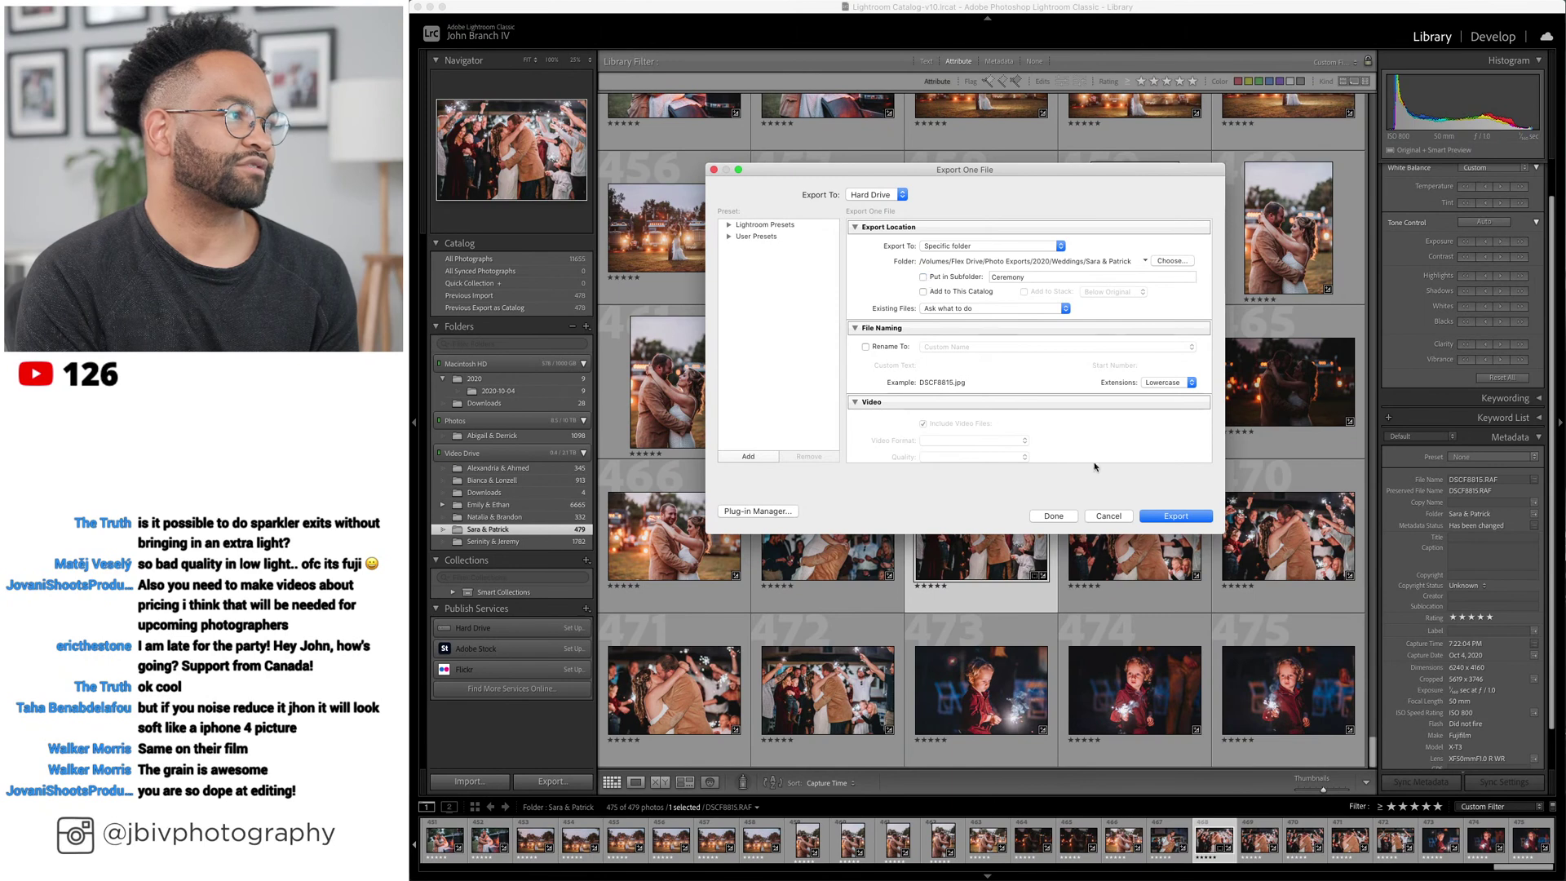
{"action": "left_click", "coordinate": [1181, 517]}
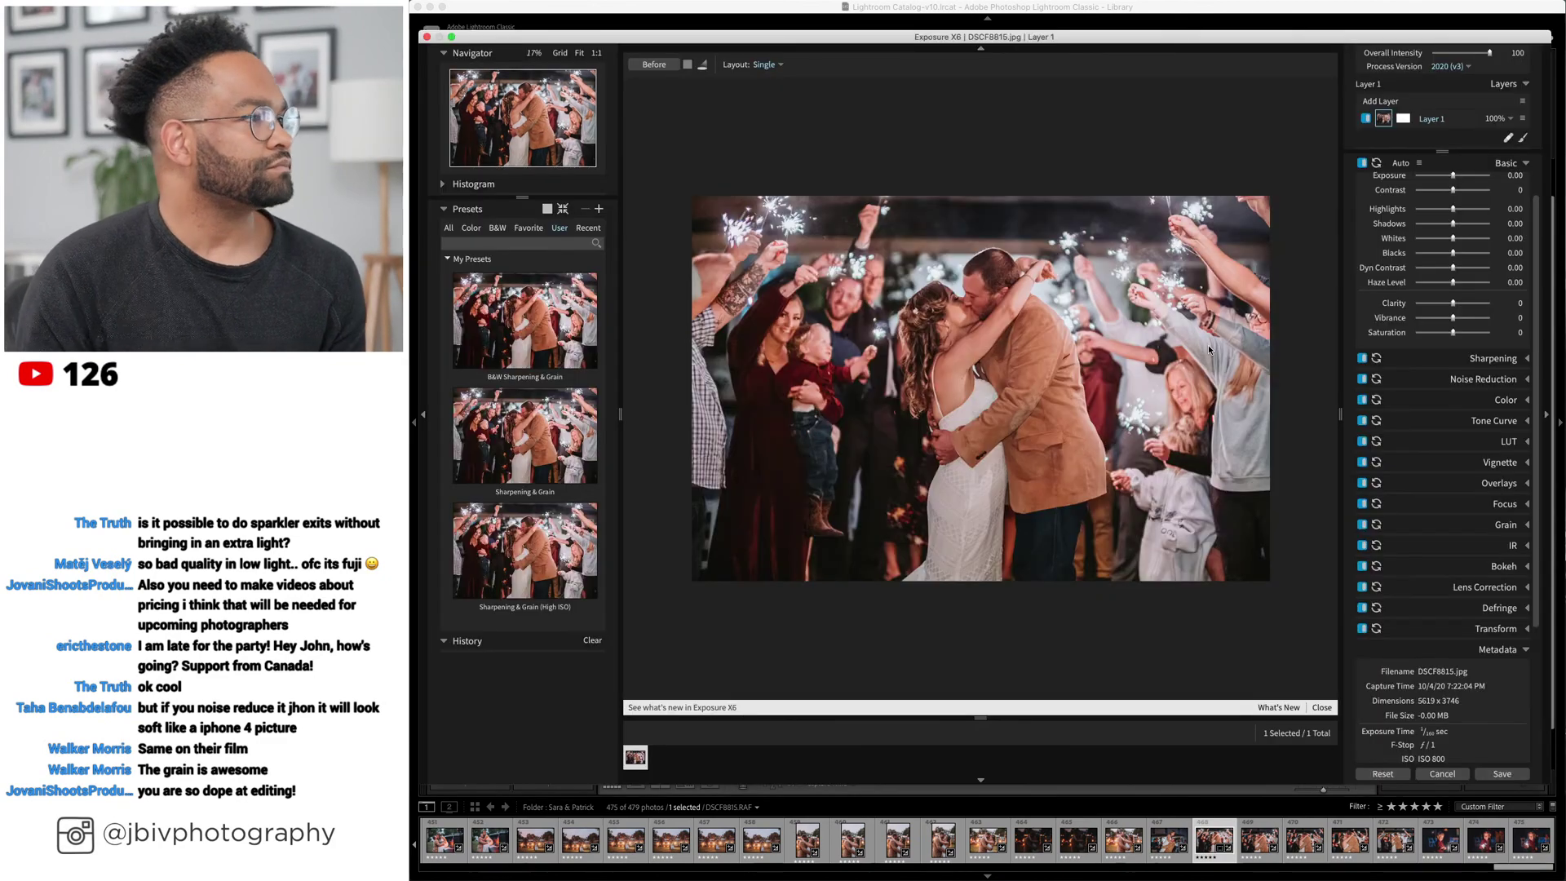
Examine noise and detail in the exported sparkler photo around the couple, guests and dark background at several magnifications.
{"action": "left_click", "coordinate": [1174, 355]}
{"action": "scroll", "coordinate": [1174, 356], "scroll_direction": "up", "scroll_amount": 3}
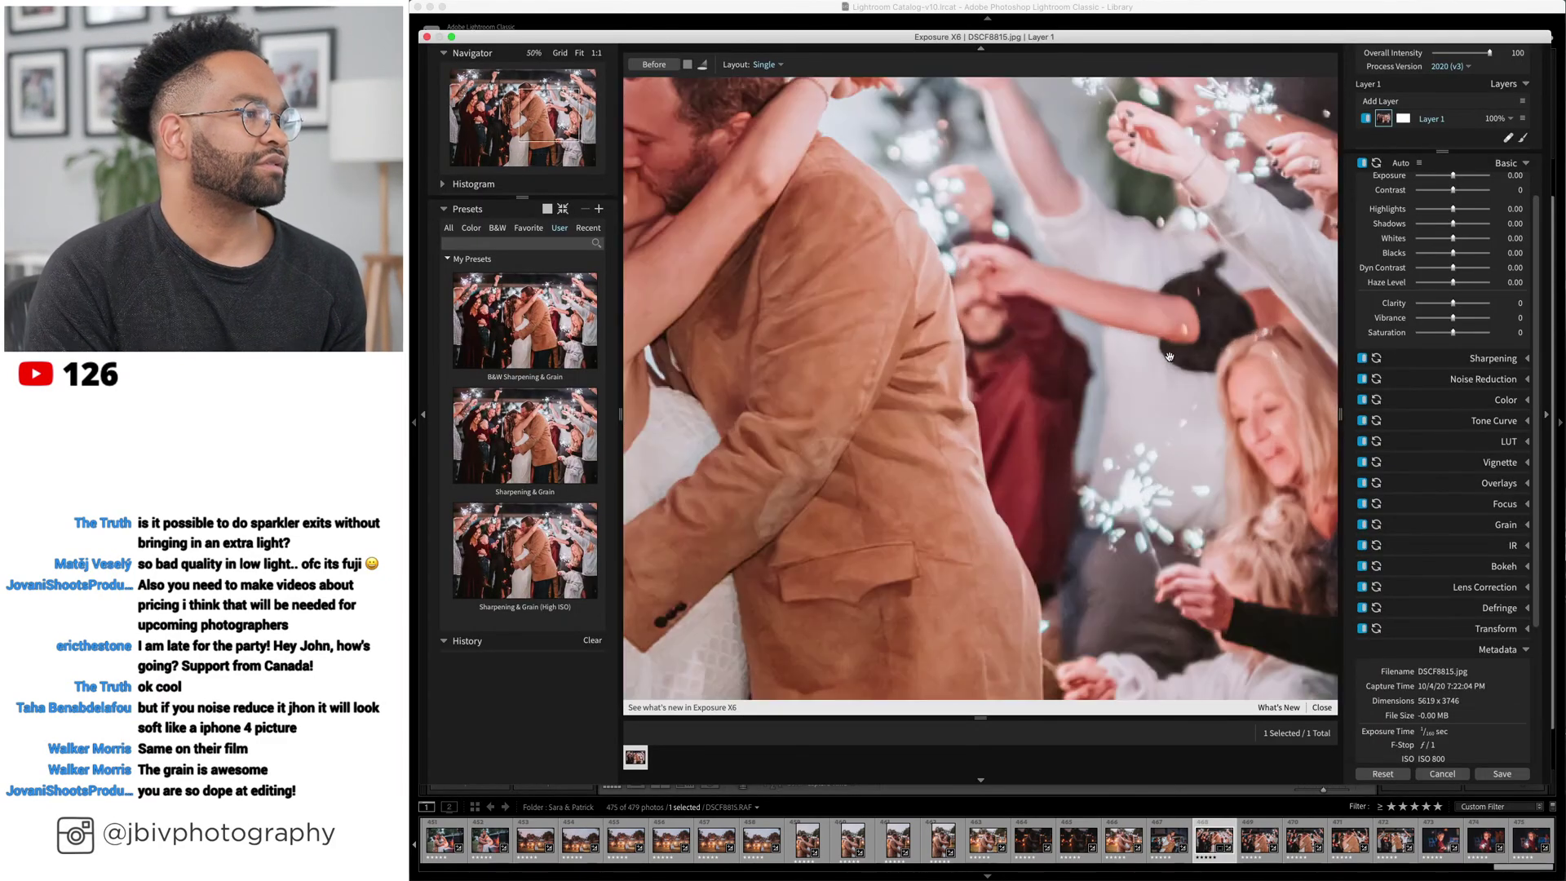
{"action": "scroll", "coordinate": [1171, 363], "scroll_direction": "down", "scroll_amount": 3}
{"action": "scroll", "coordinate": [1109, 400], "scroll_direction": "up", "scroll_amount": 2}
{"action": "scroll", "coordinate": [953, 297], "scroll_direction": "up", "scroll_amount": 3}
{"action": "scroll", "coordinate": [953, 297], "scroll_direction": "down", "scroll_amount": 2}
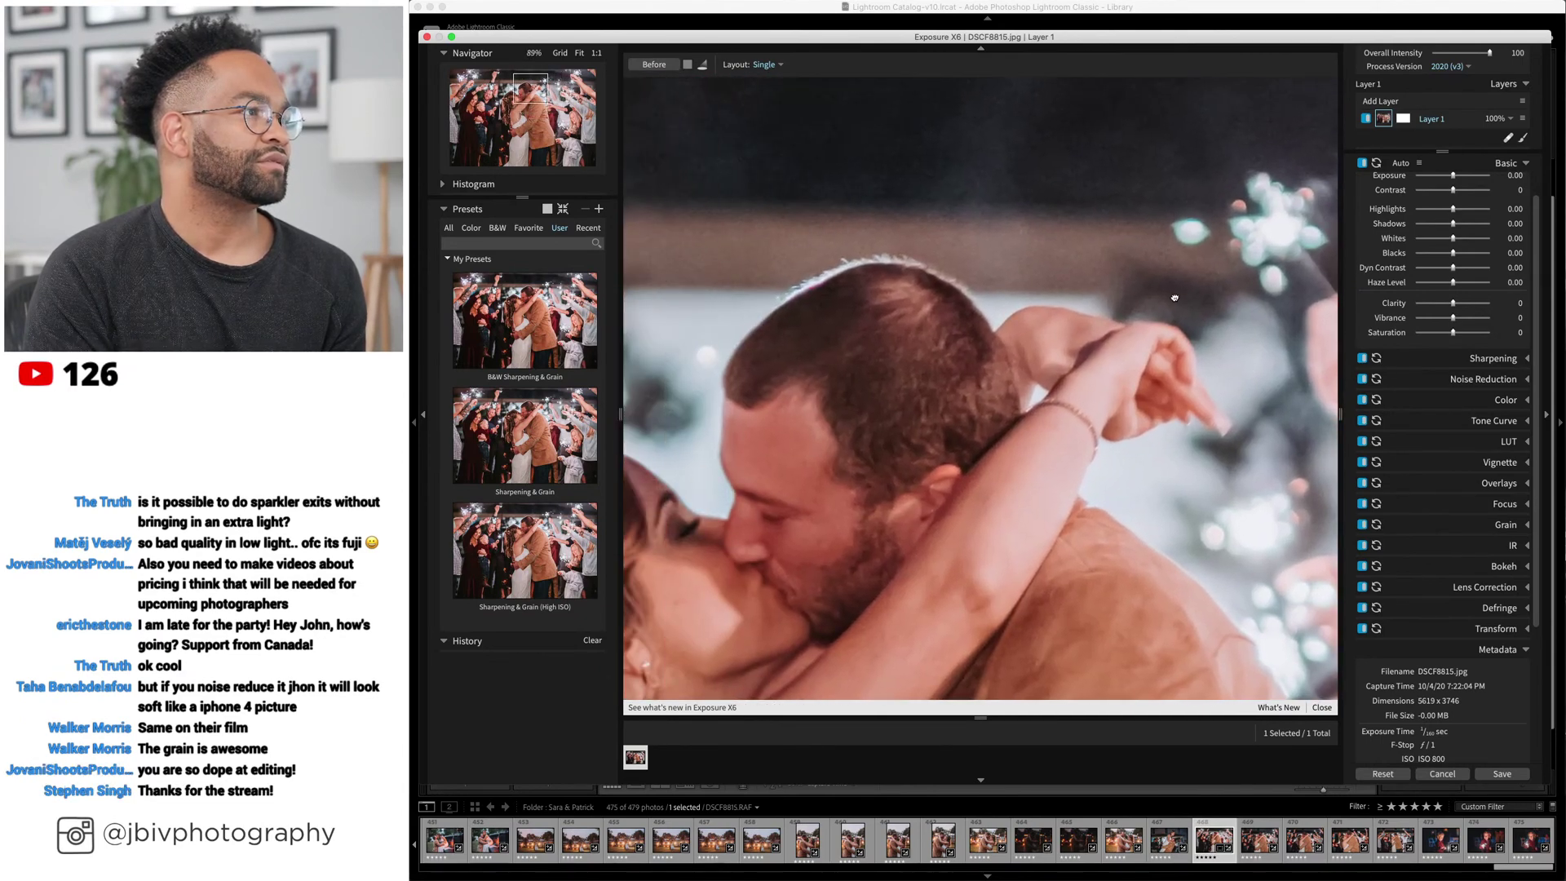
{"action": "scroll", "coordinate": [1050, 308], "scroll_direction": "down", "scroll_amount": 3}
{"action": "scroll", "coordinate": [1050, 308], "scroll_direction": "down", "scroll_amount": 1}
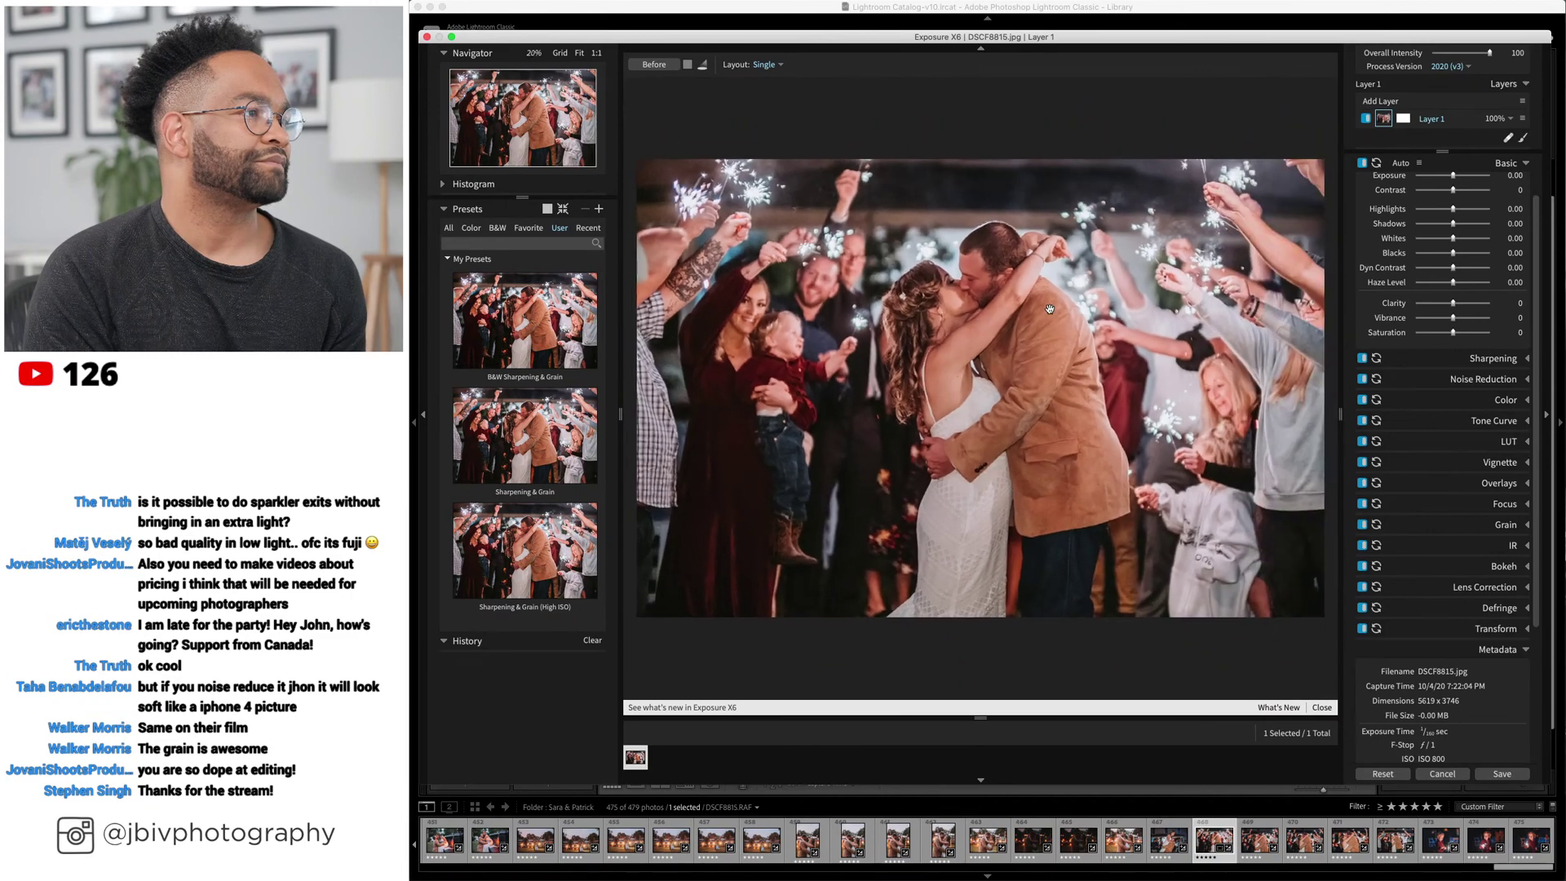
Try the Sharpening & Grain preset on the photo and inspect the bride's hair, face and arm close up.
{"action": "left_click", "coordinate": [564, 441]}
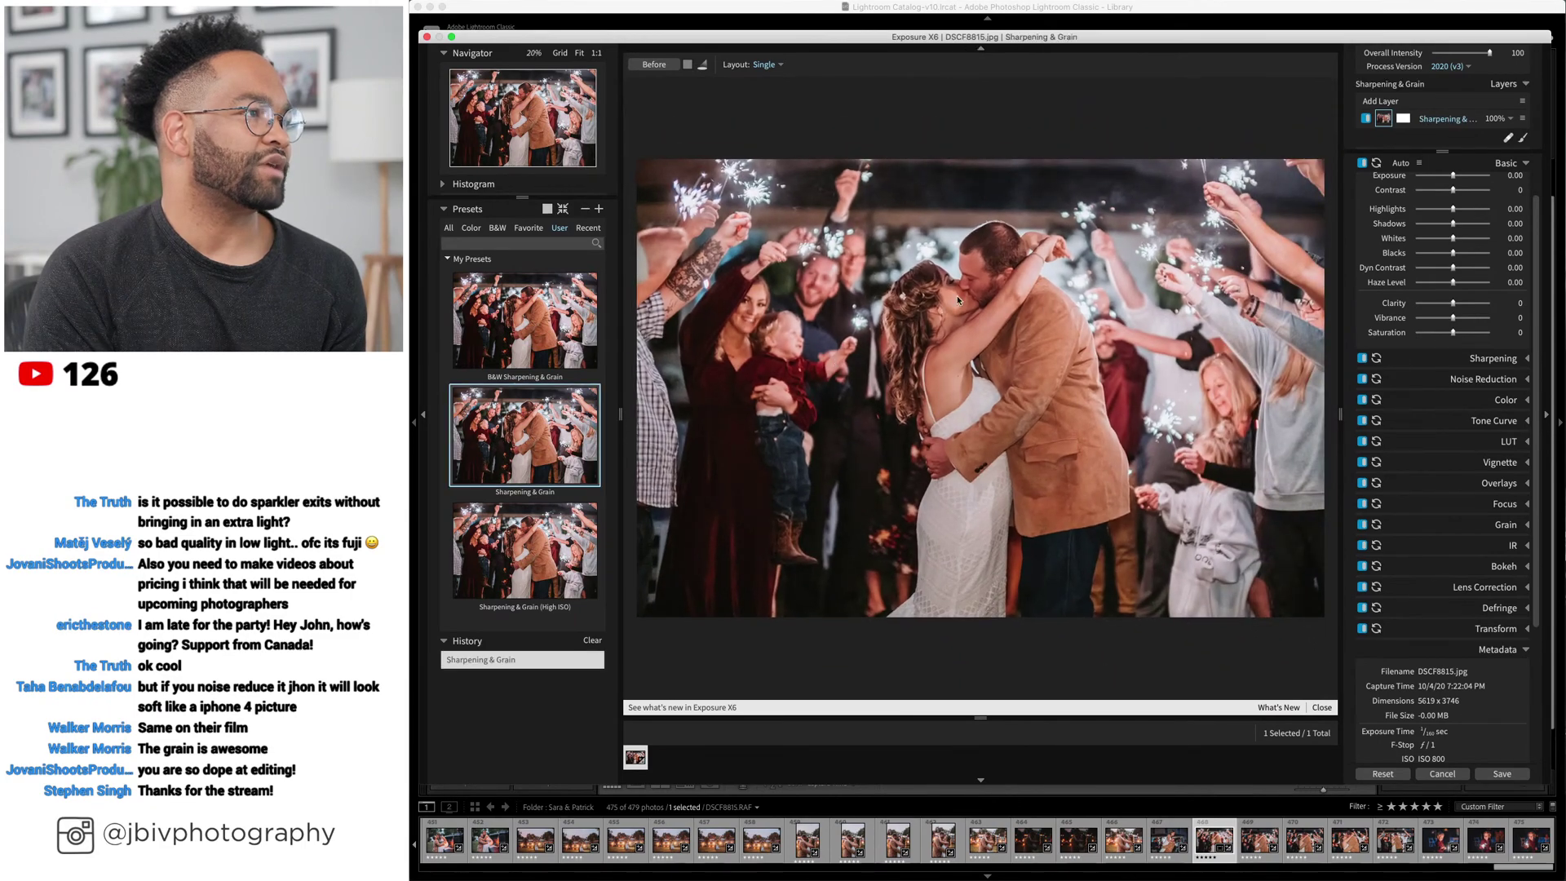
{"action": "scroll", "coordinate": [956, 299], "scroll_direction": "down", "scroll_amount": 1}
{"action": "scroll", "coordinate": [956, 299], "scroll_direction": "up", "scroll_amount": 5}
{"action": "scroll", "coordinate": [953, 269], "scroll_direction": "up", "scroll_amount": 2}
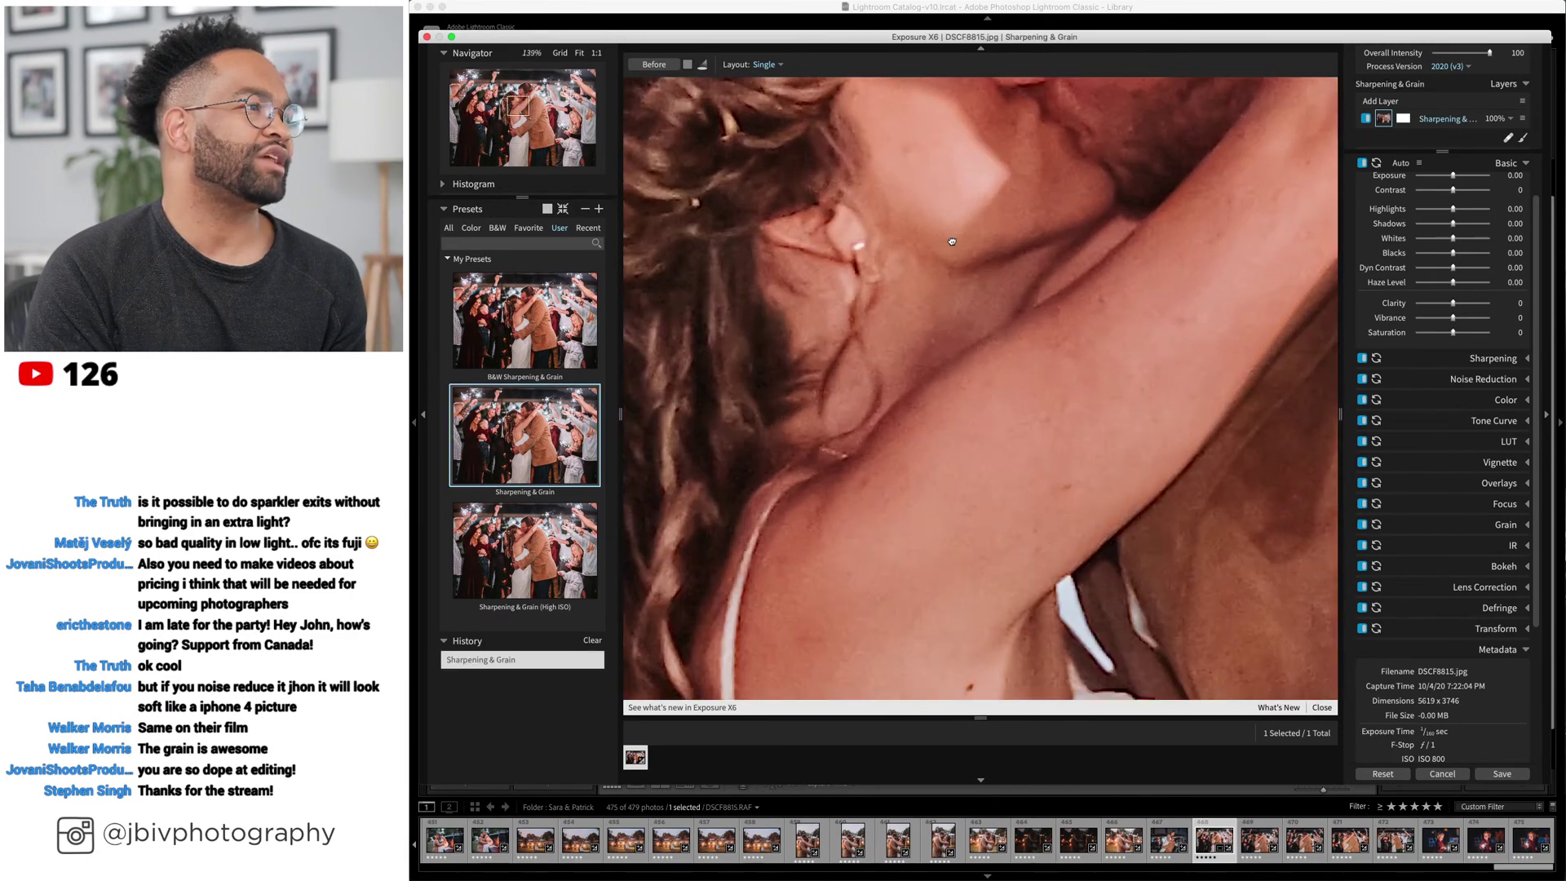
{"action": "scroll", "coordinate": [947, 301], "scroll_direction": "down", "scroll_amount": 2}
{"action": "scroll", "coordinate": [952, 604], "scroll_direction": "up", "scroll_amount": 2}
{"action": "left_click_drag", "start_coordinate": [952, 603], "coordinate": [1101, 600]}
Apply the Sharpening & Grain (High ISO) preset, check the grain close up and at reduced size, and save the photo.
{"action": "left_click", "coordinate": [524, 519]}
{"action": "left_click_drag", "start_coordinate": [807, 455], "coordinate": [1035, 271]}
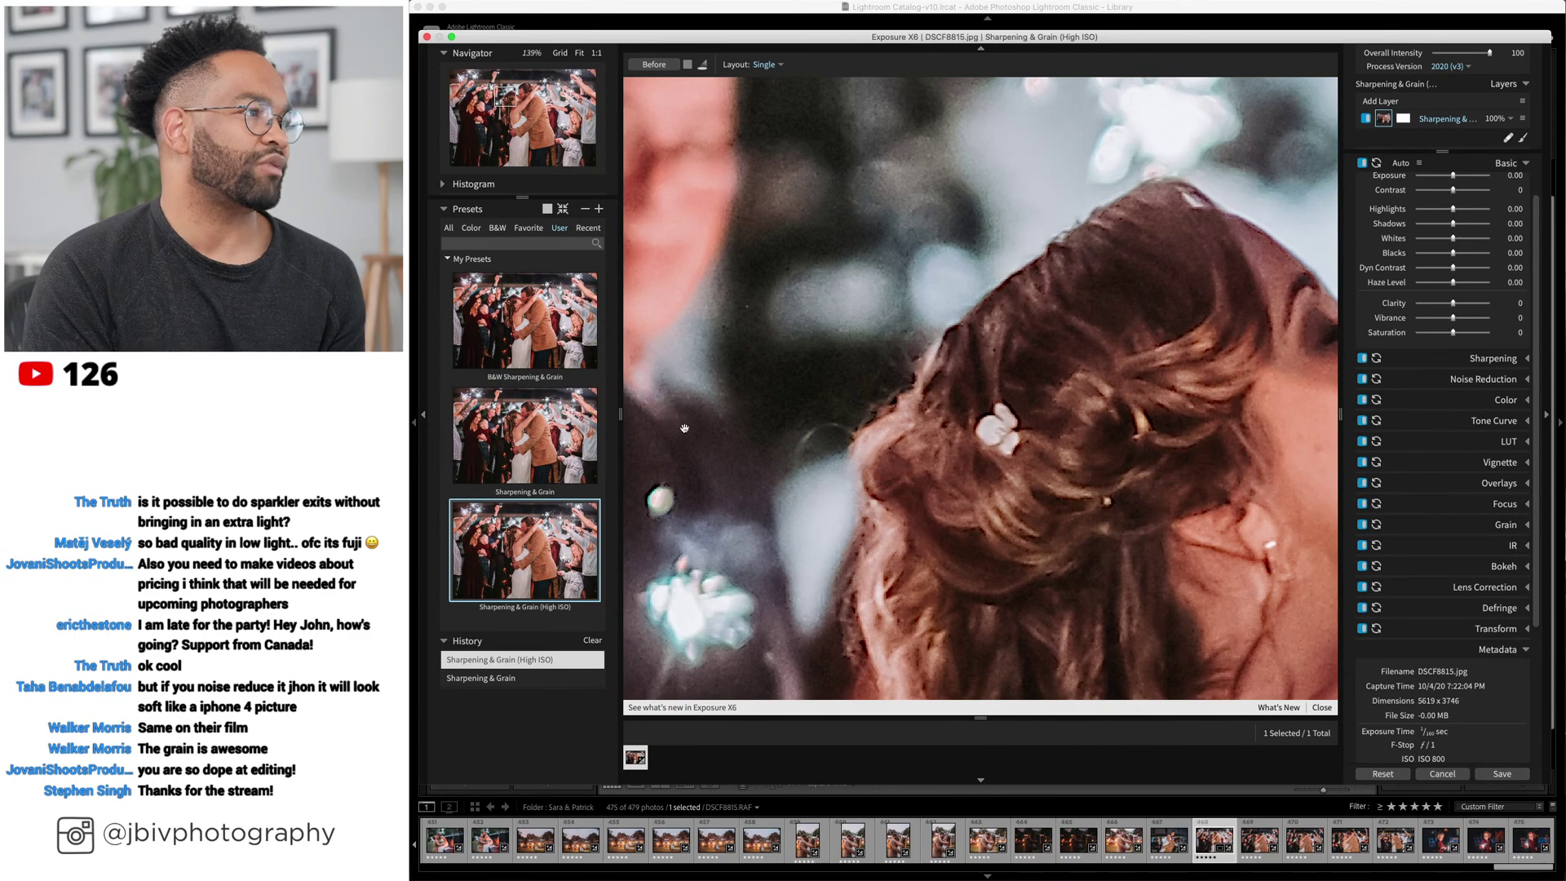
{"action": "scroll", "coordinate": [1023, 397], "scroll_direction": "down", "scroll_amount": 1}
{"action": "scroll", "coordinate": [1023, 398], "scroll_direction": "down", "scroll_amount": 5}
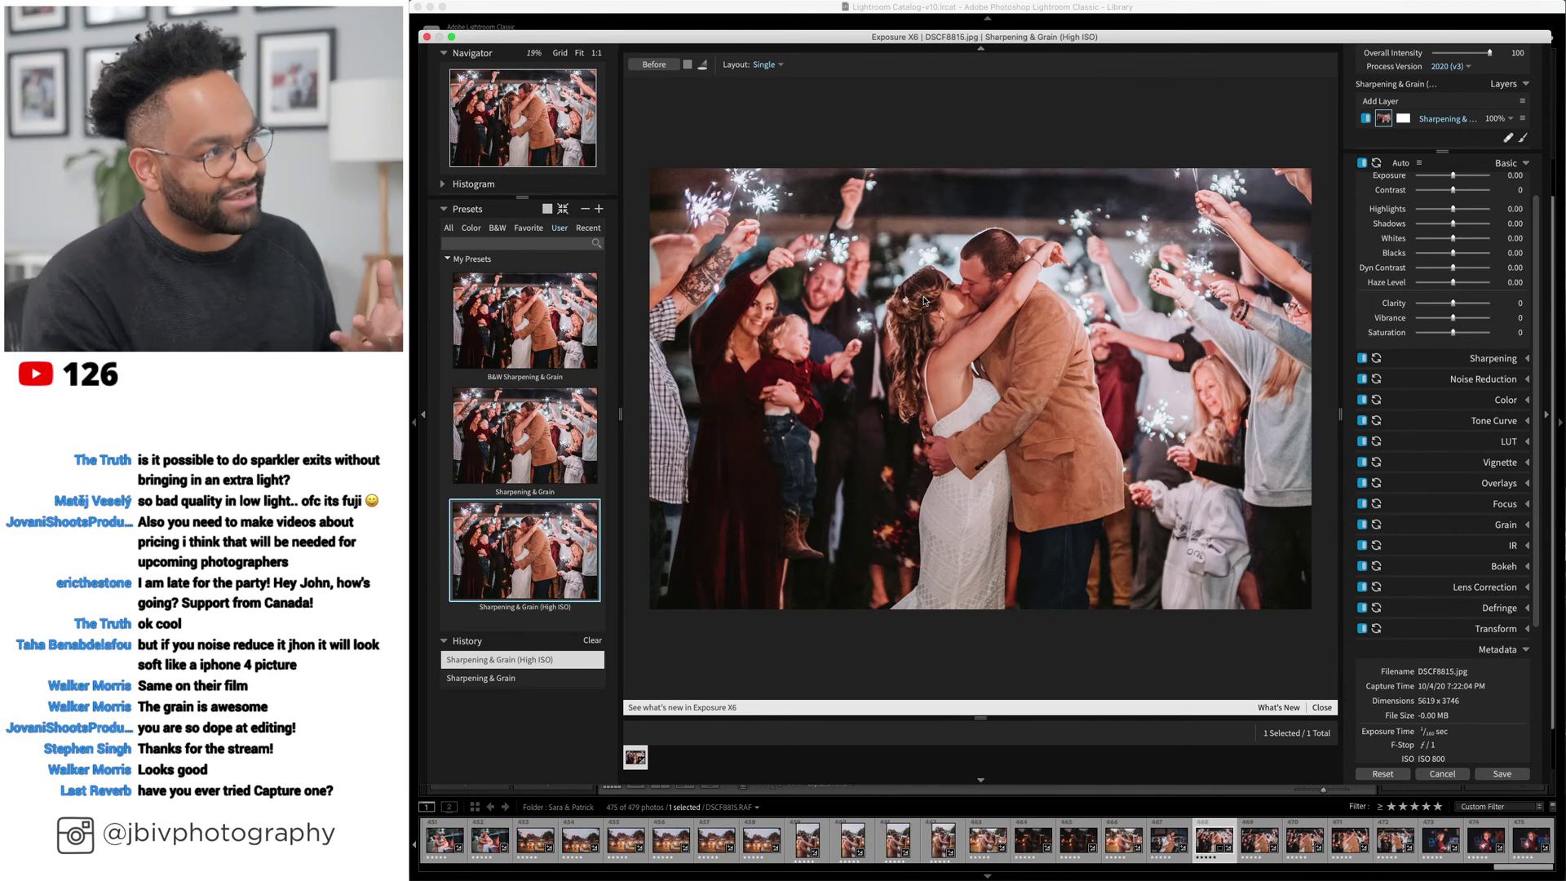
{"action": "key", "text": "super+minus"}
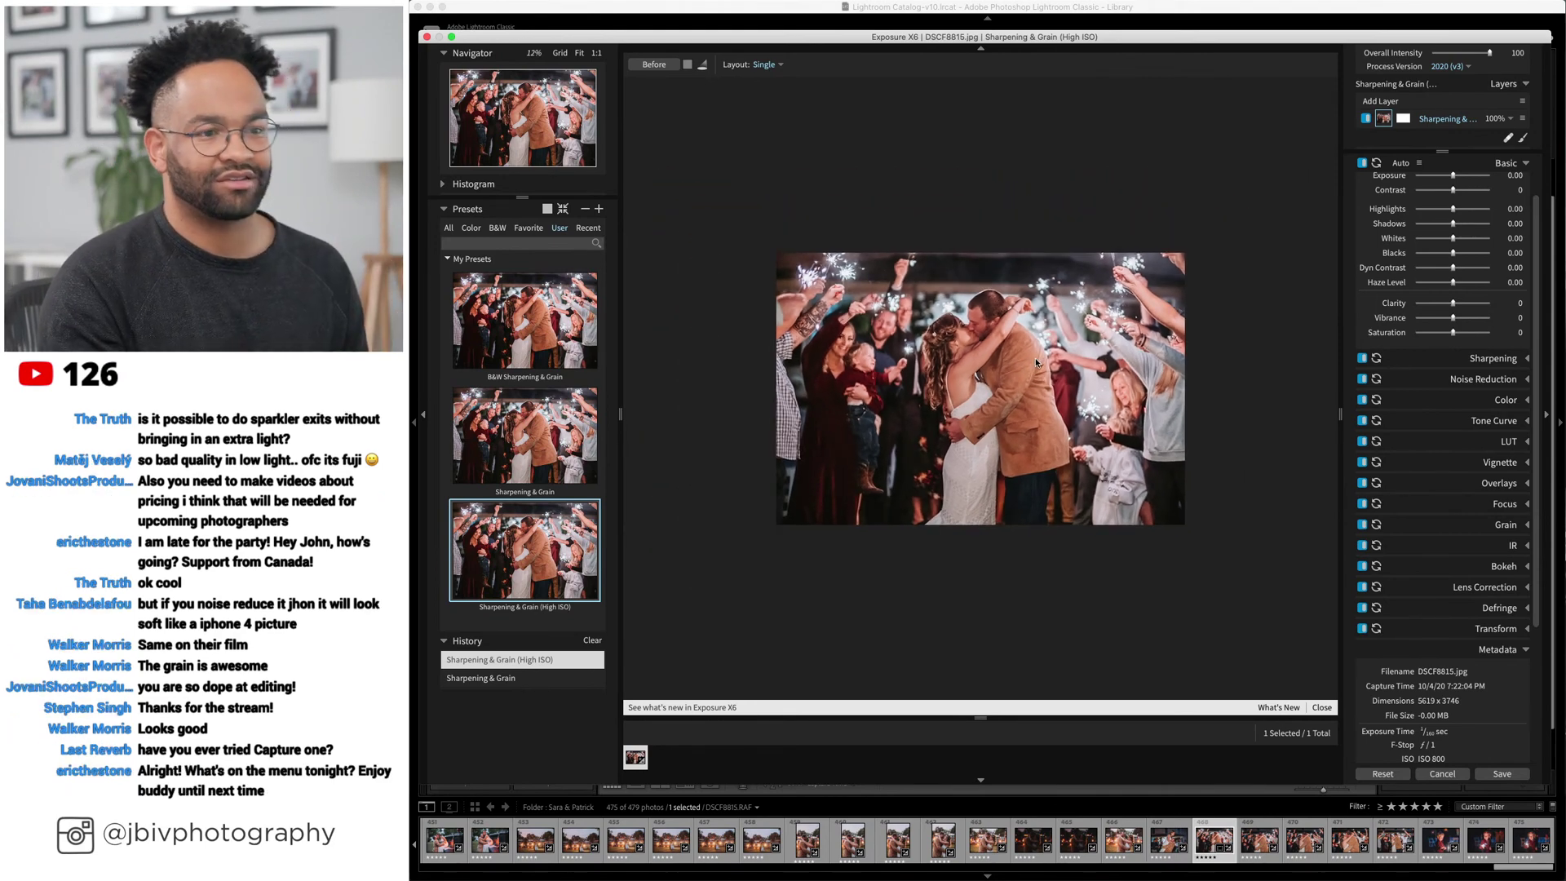
{"action": "left_click", "coordinate": [1103, 308]}
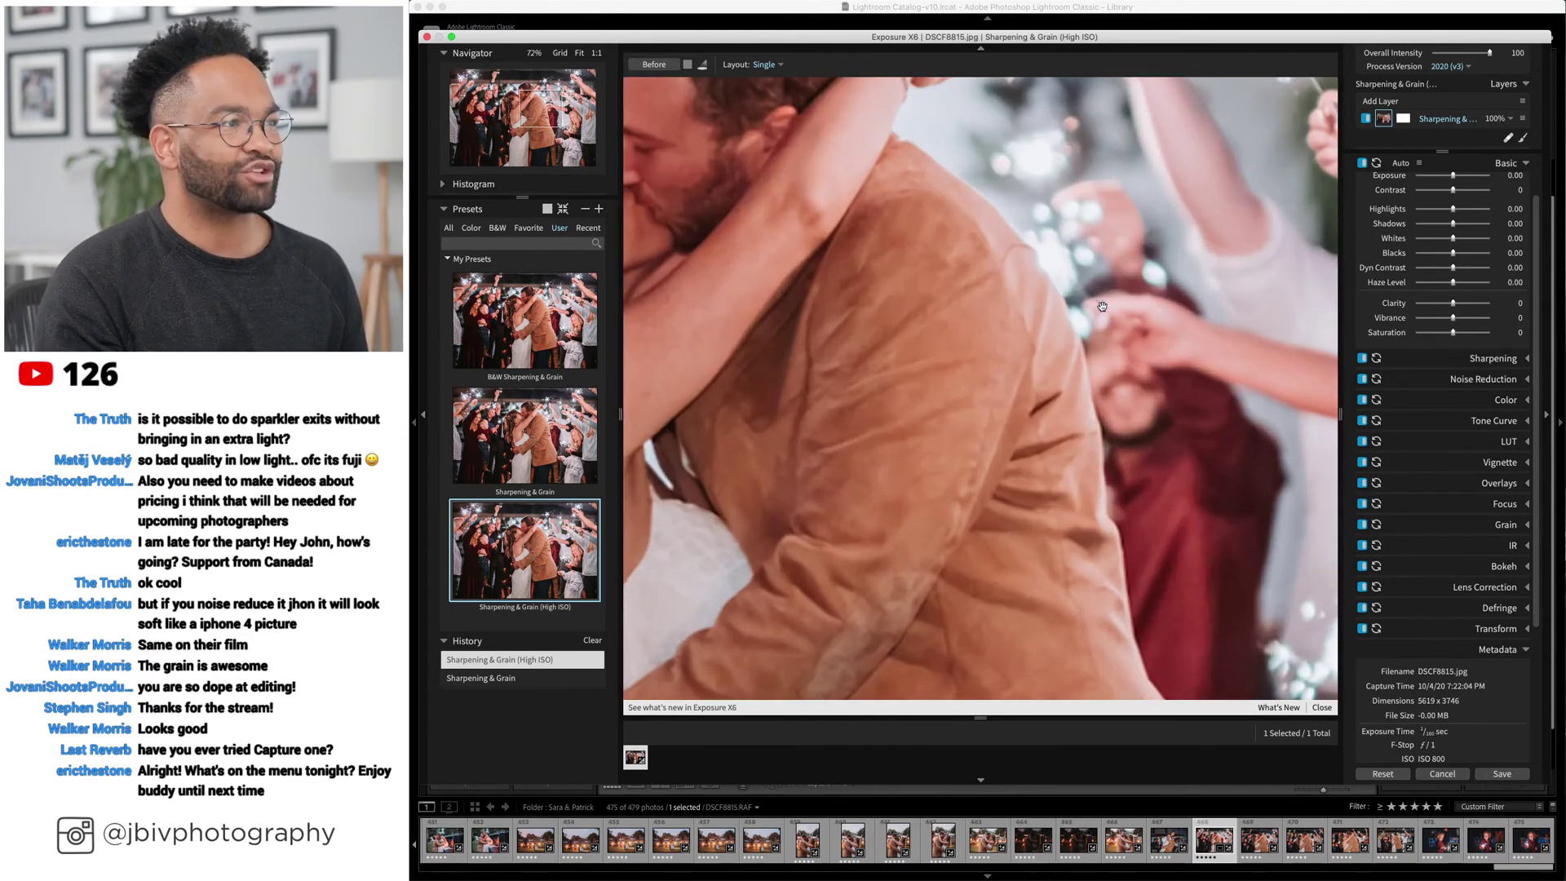
{"action": "left_click", "coordinate": [1102, 310]}
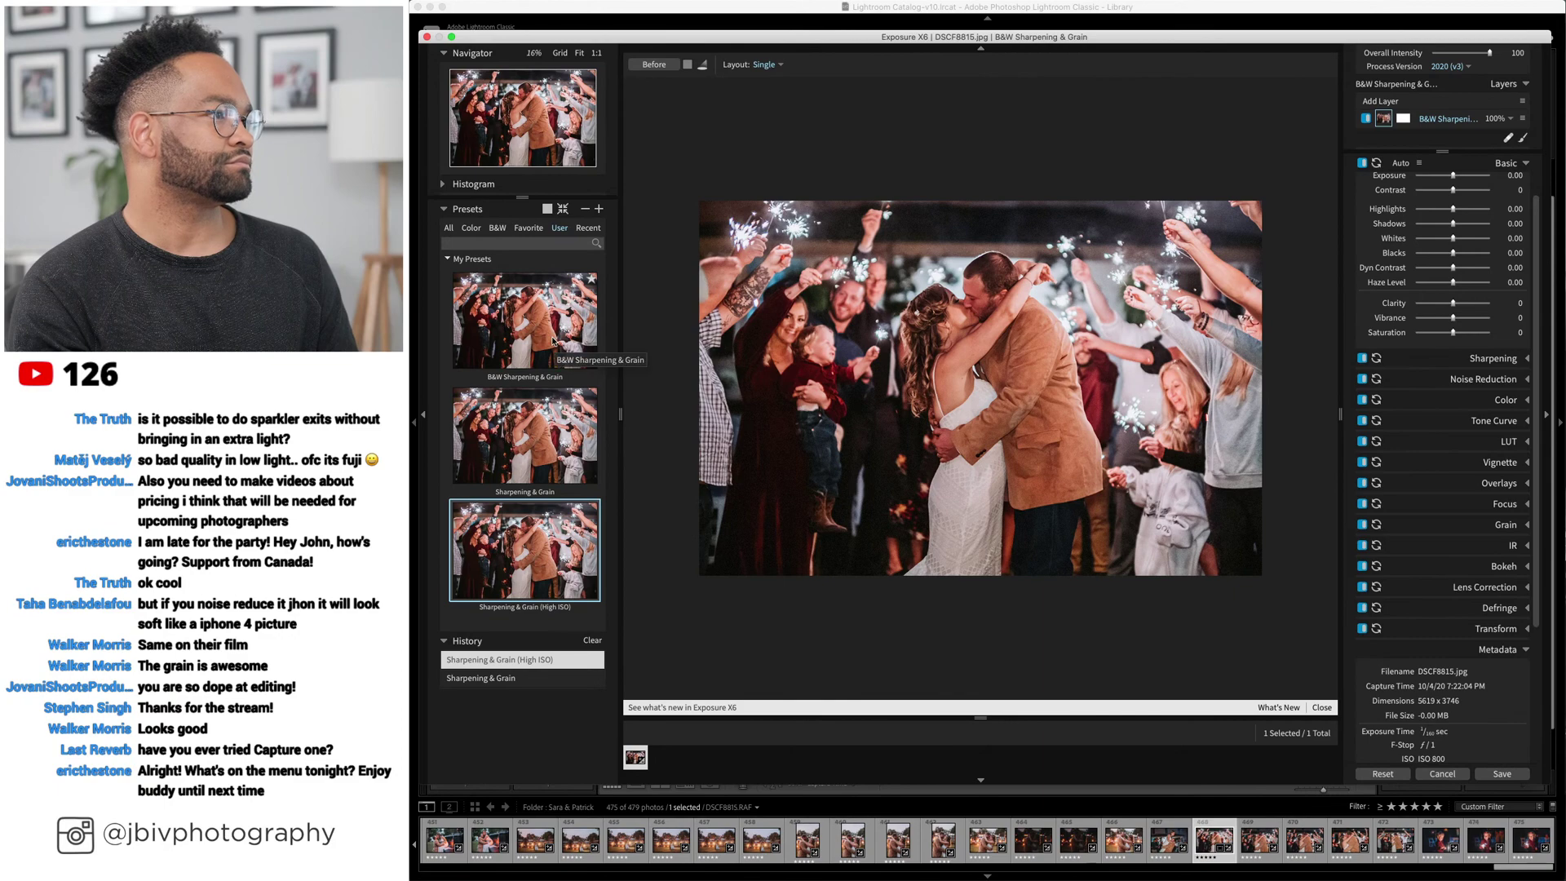
{"action": "left_click", "coordinate": [1501, 773]}
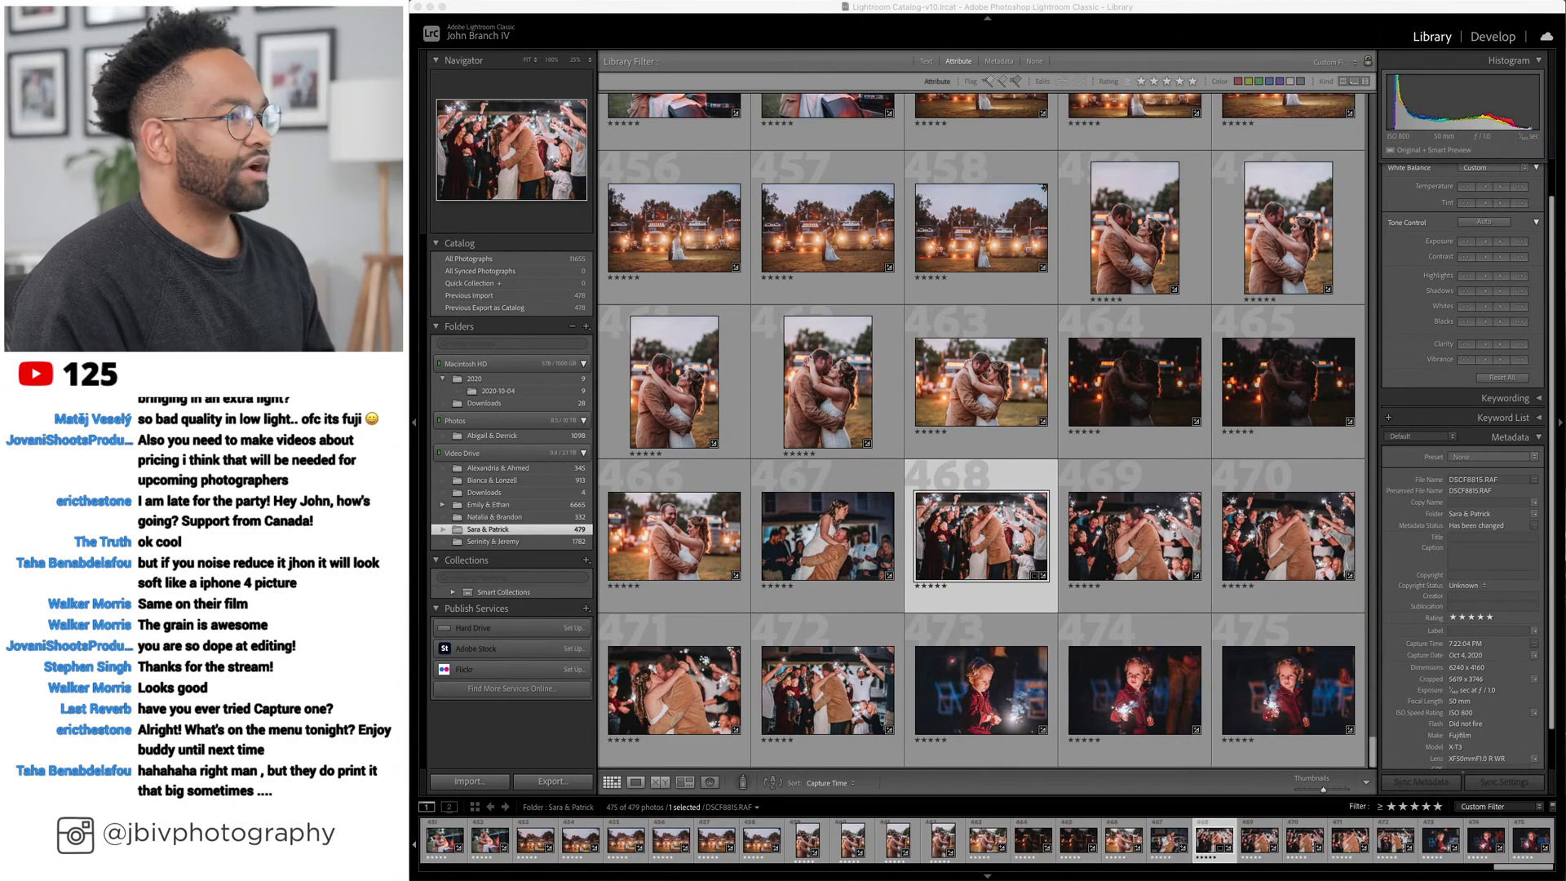
Look back through the wedding's Library grid from the sparkler exit to the earlier reception and first dance photos.
{"action": "scroll", "coordinate": [732, 537], "scroll_direction": "up", "scroll_amount": 15}
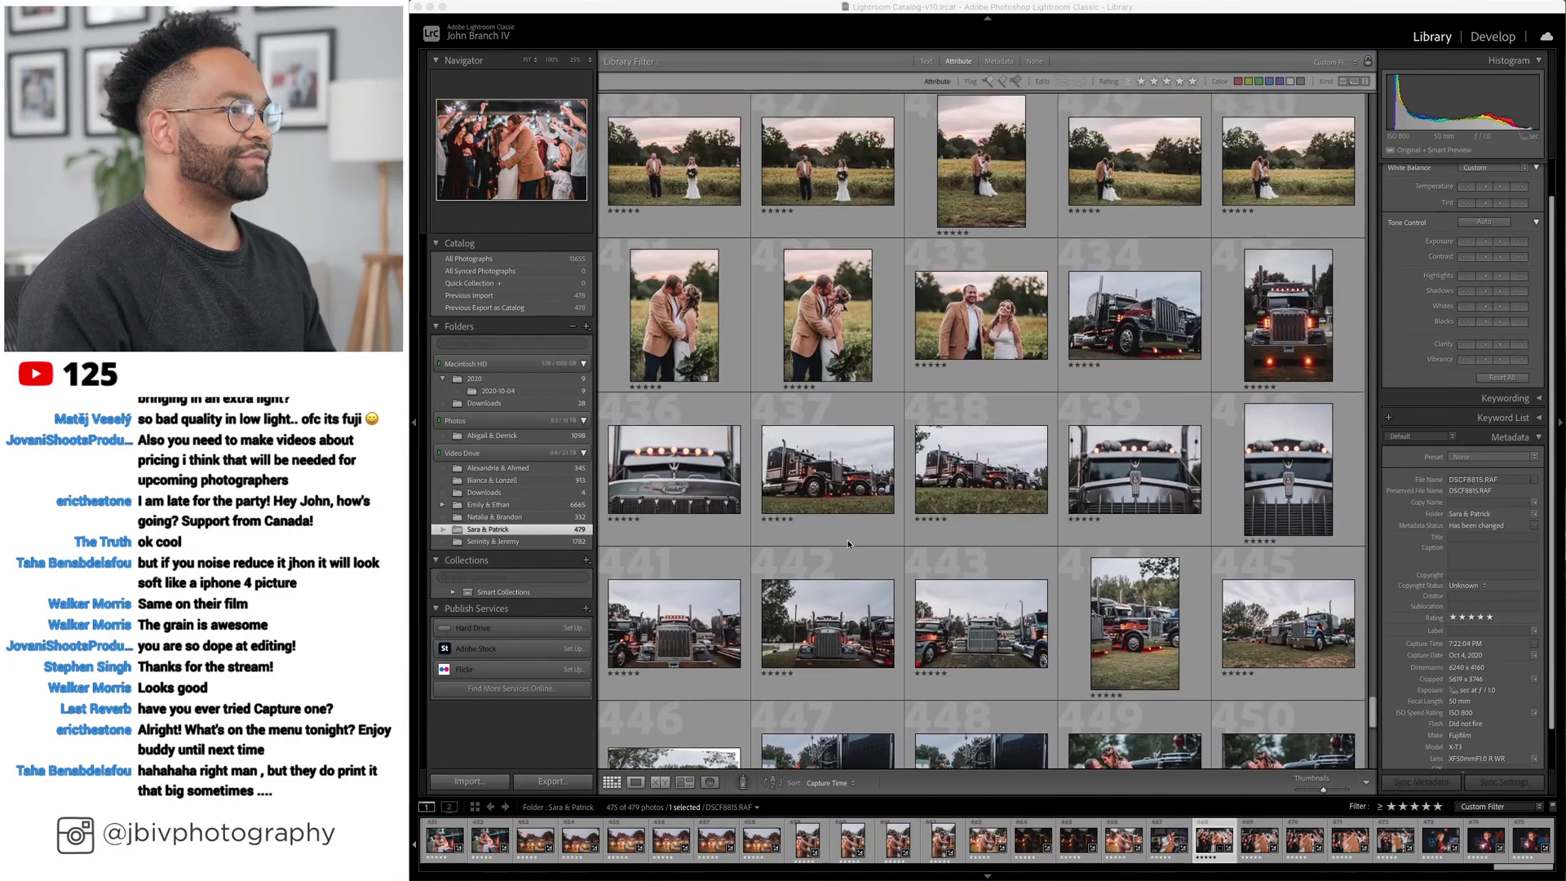
{"action": "scroll", "coordinate": [850, 536], "scroll_direction": "up", "scroll_amount": 13}
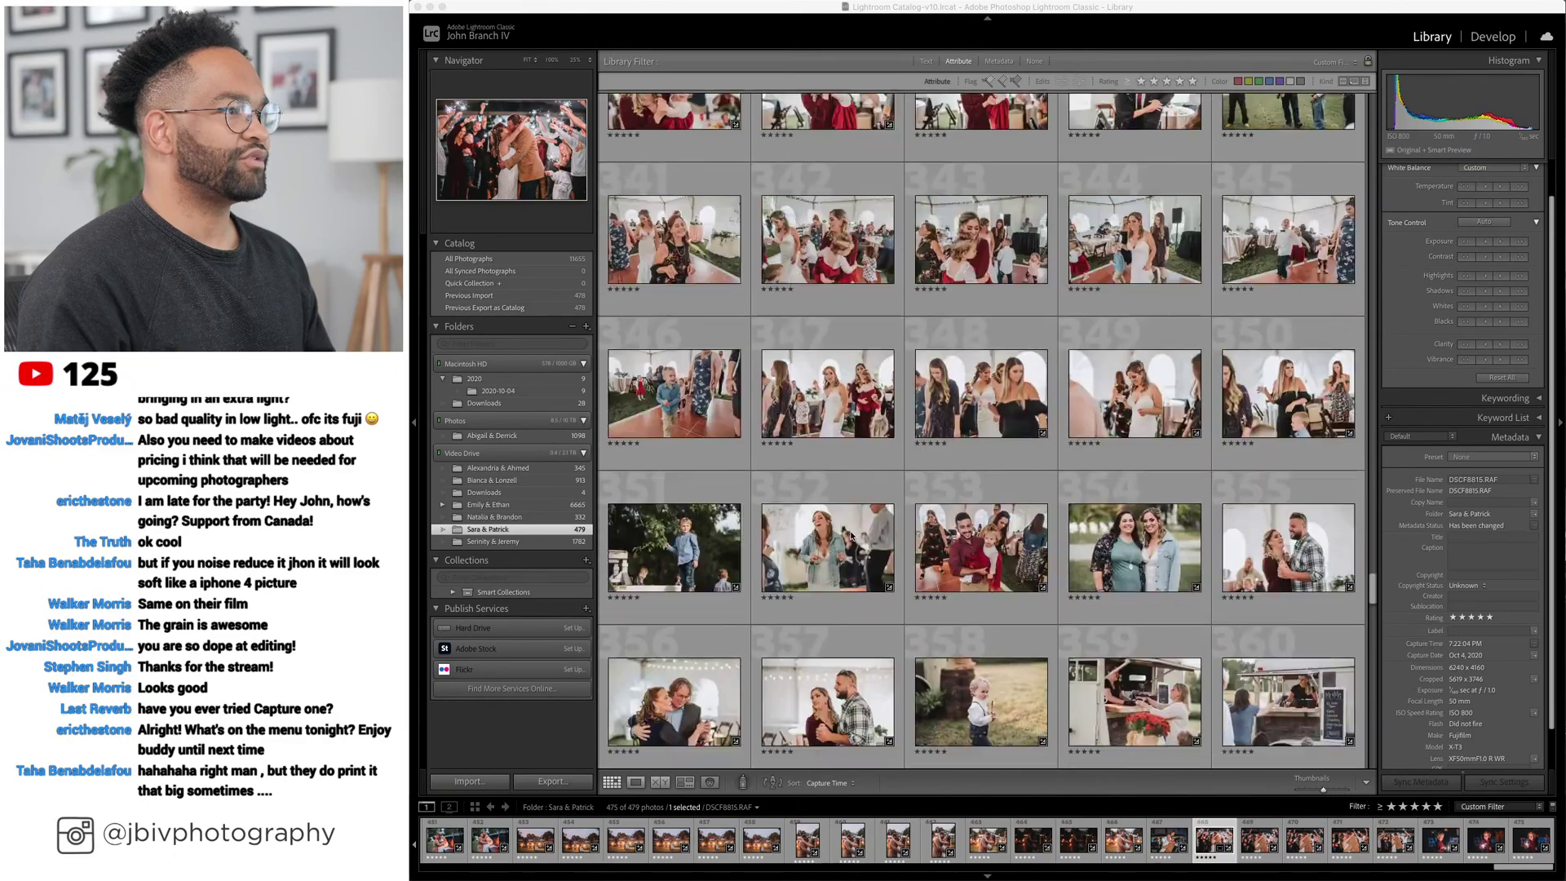
{"action": "scroll", "coordinate": [851, 536], "scroll_direction": "up", "scroll_amount": 16}
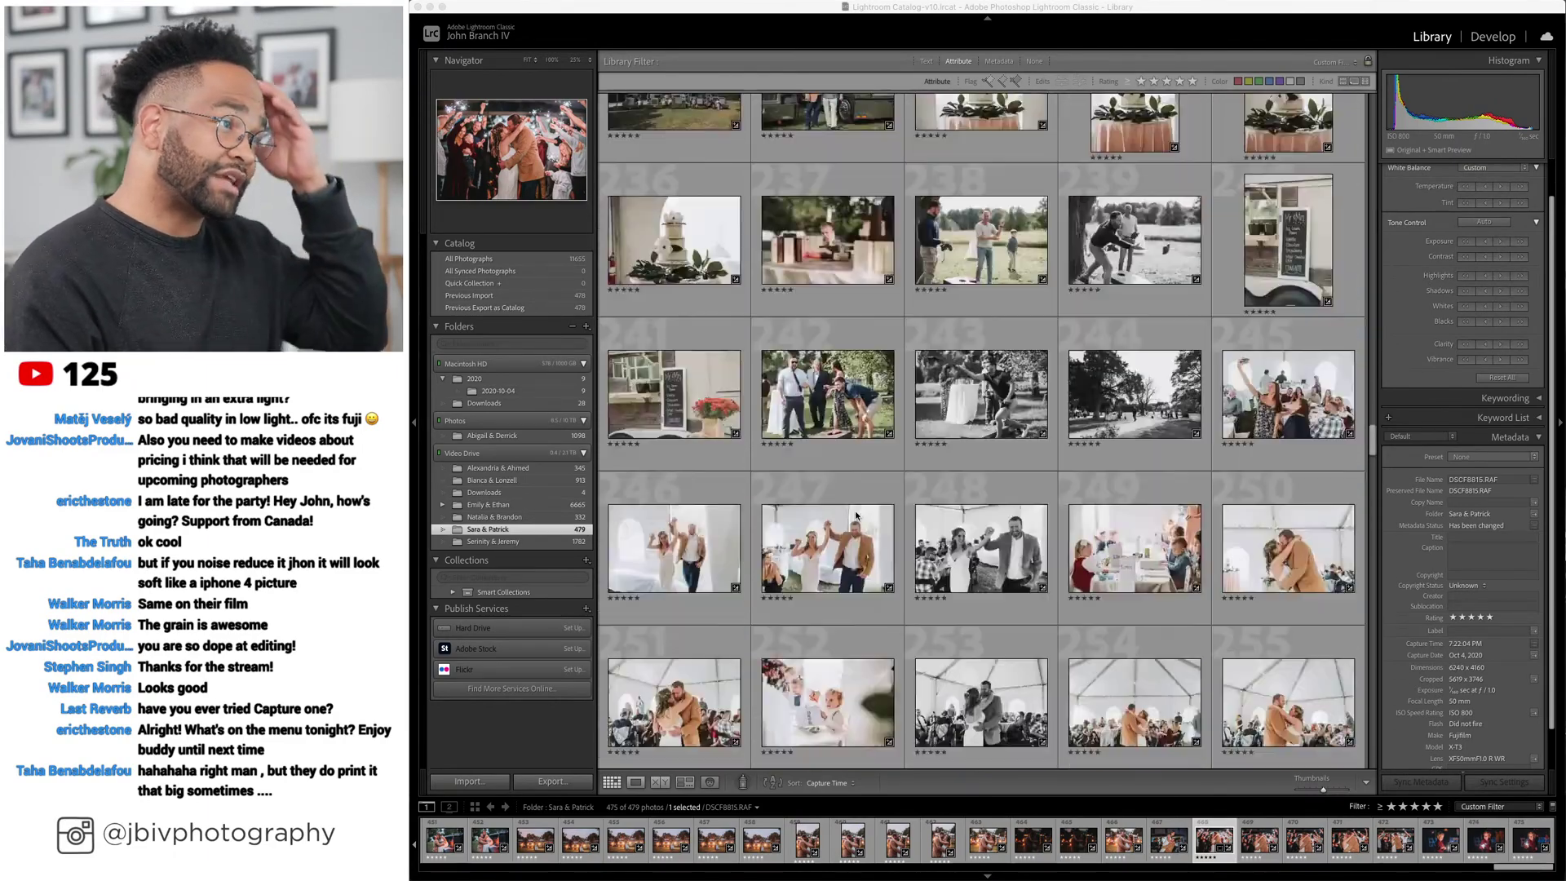